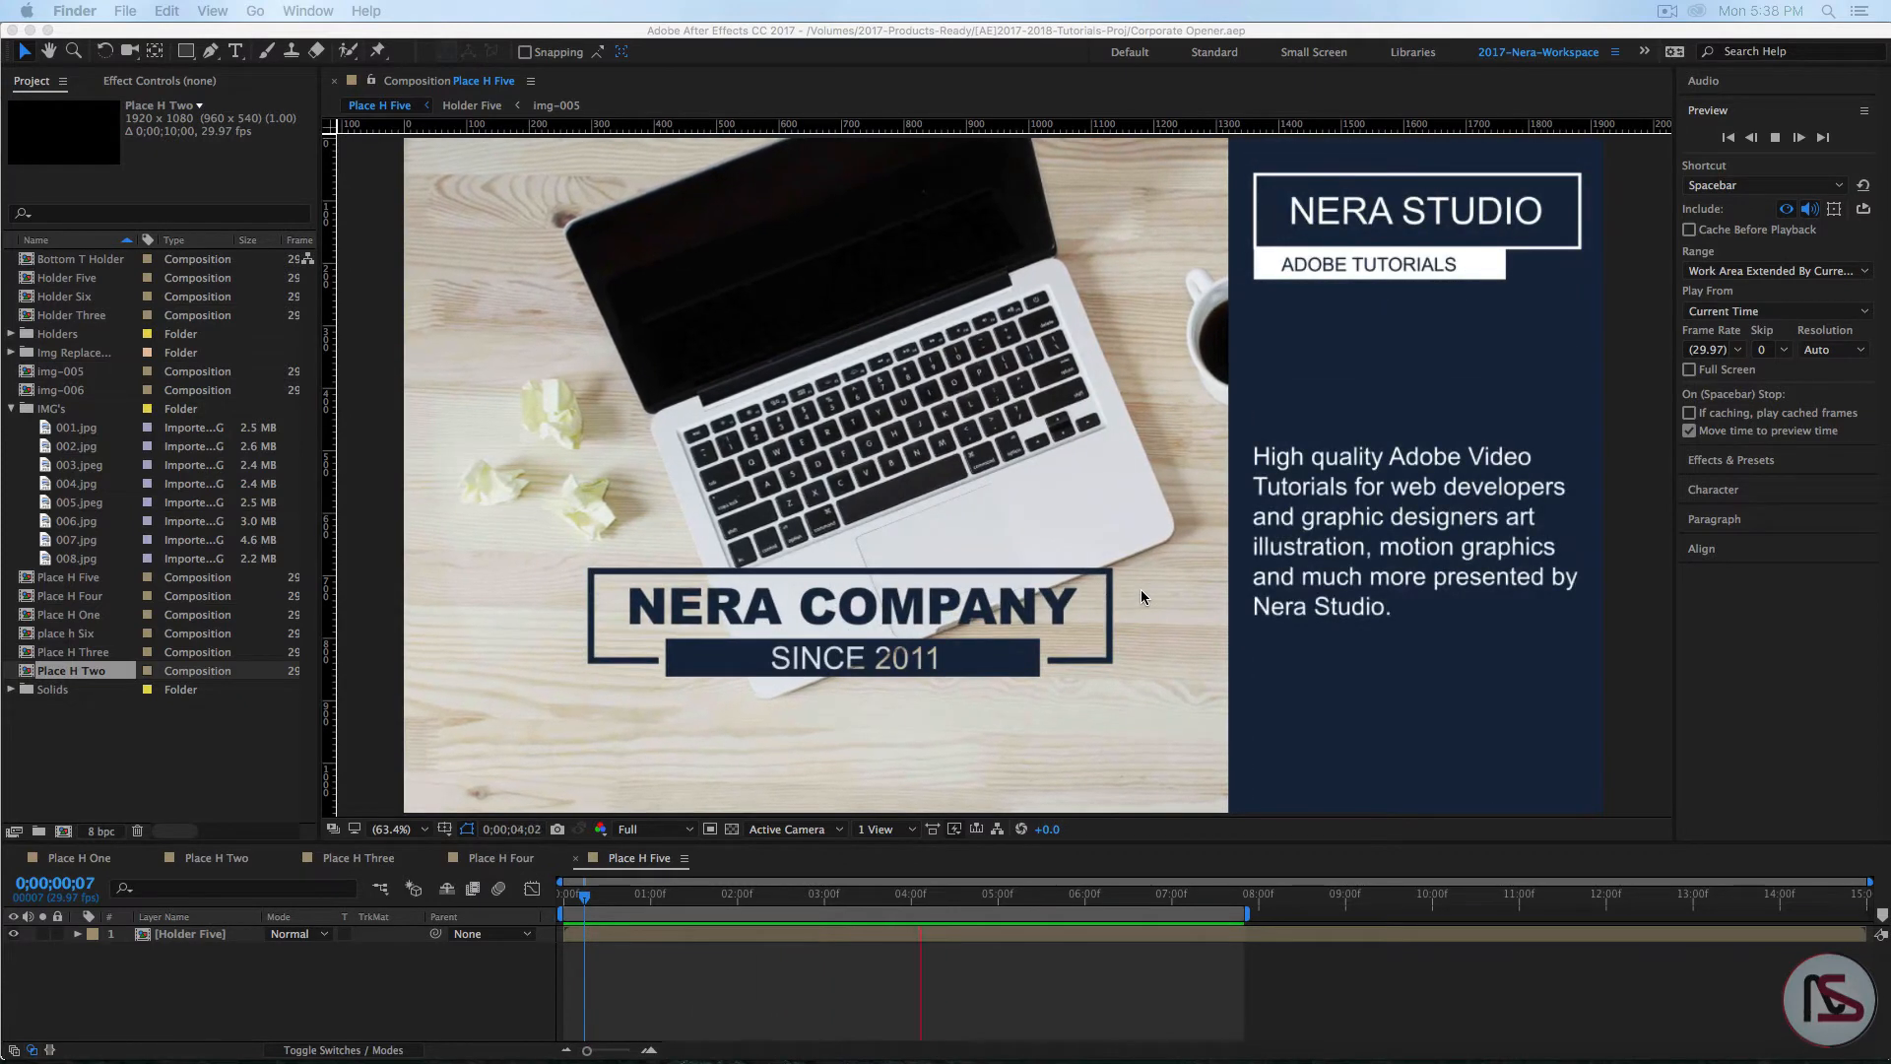
Step: Preview the animations of the Place H Four, Place H Two, Place H One and Place H Five compositions
click(968, 951)
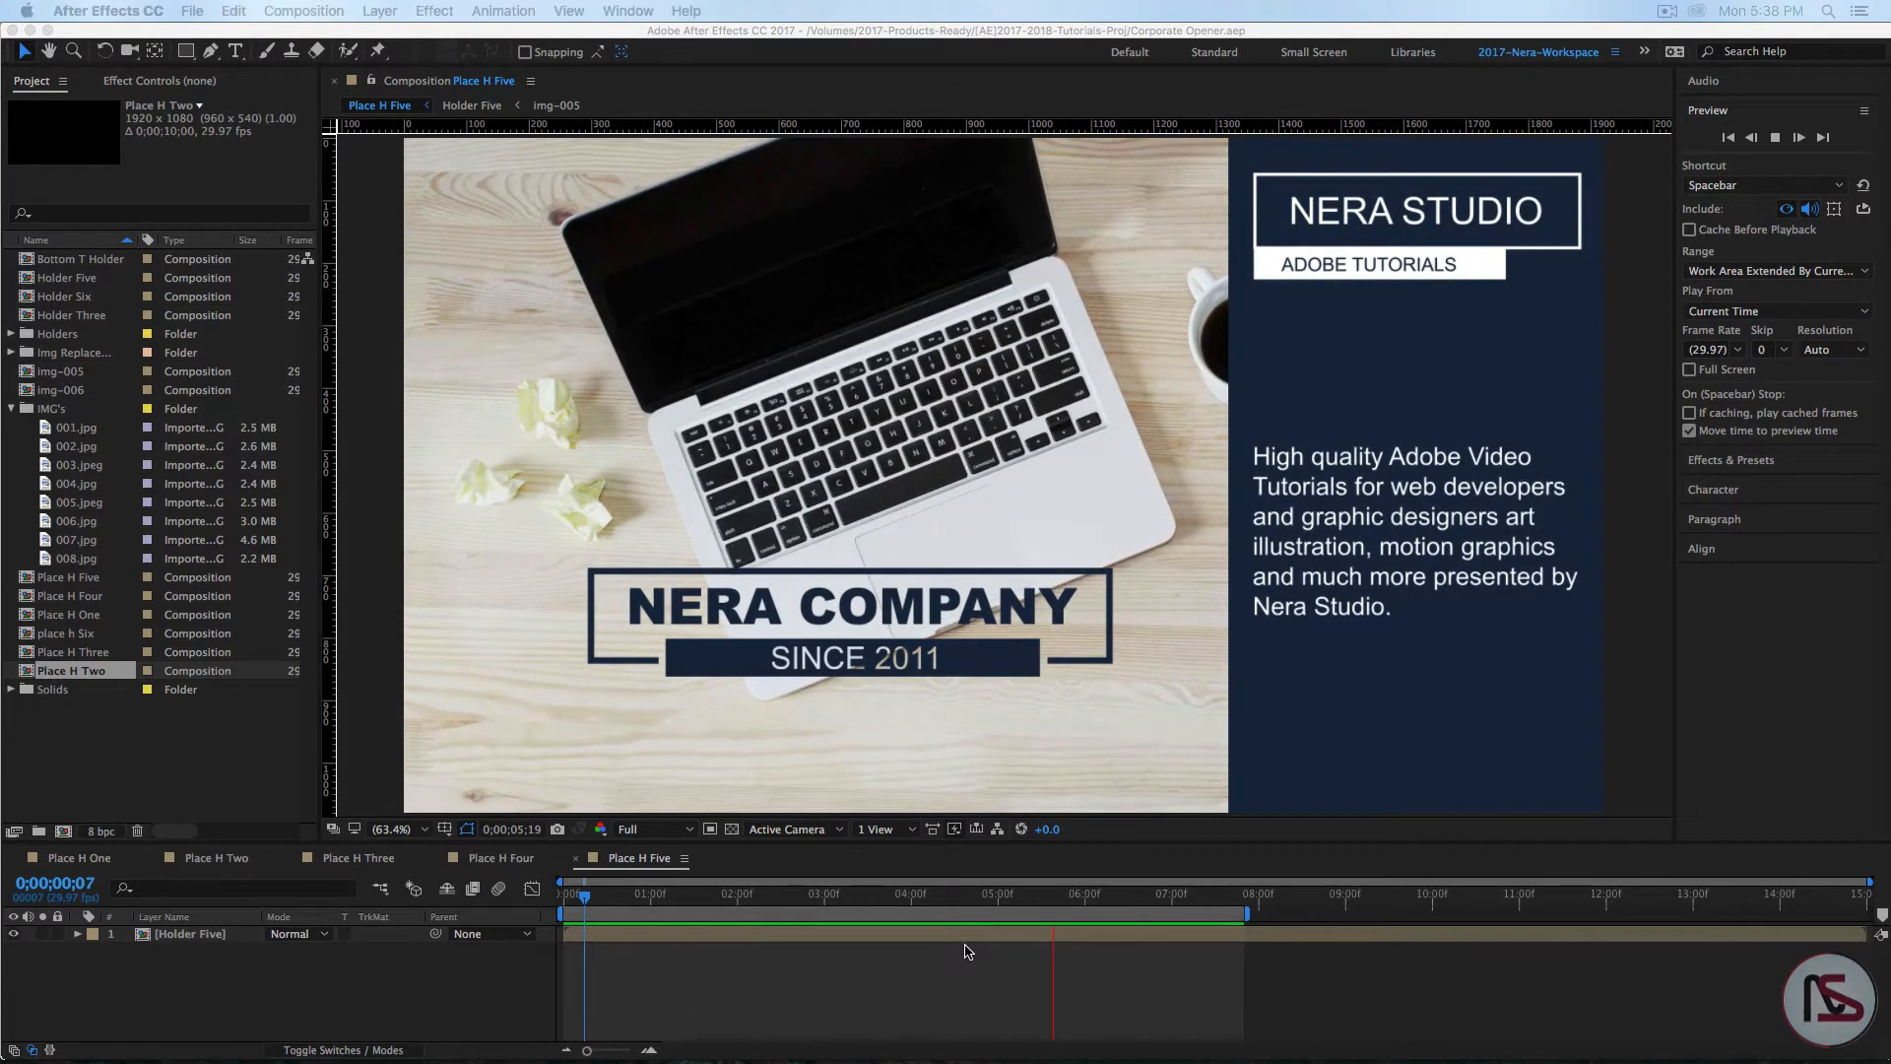
click(501, 858)
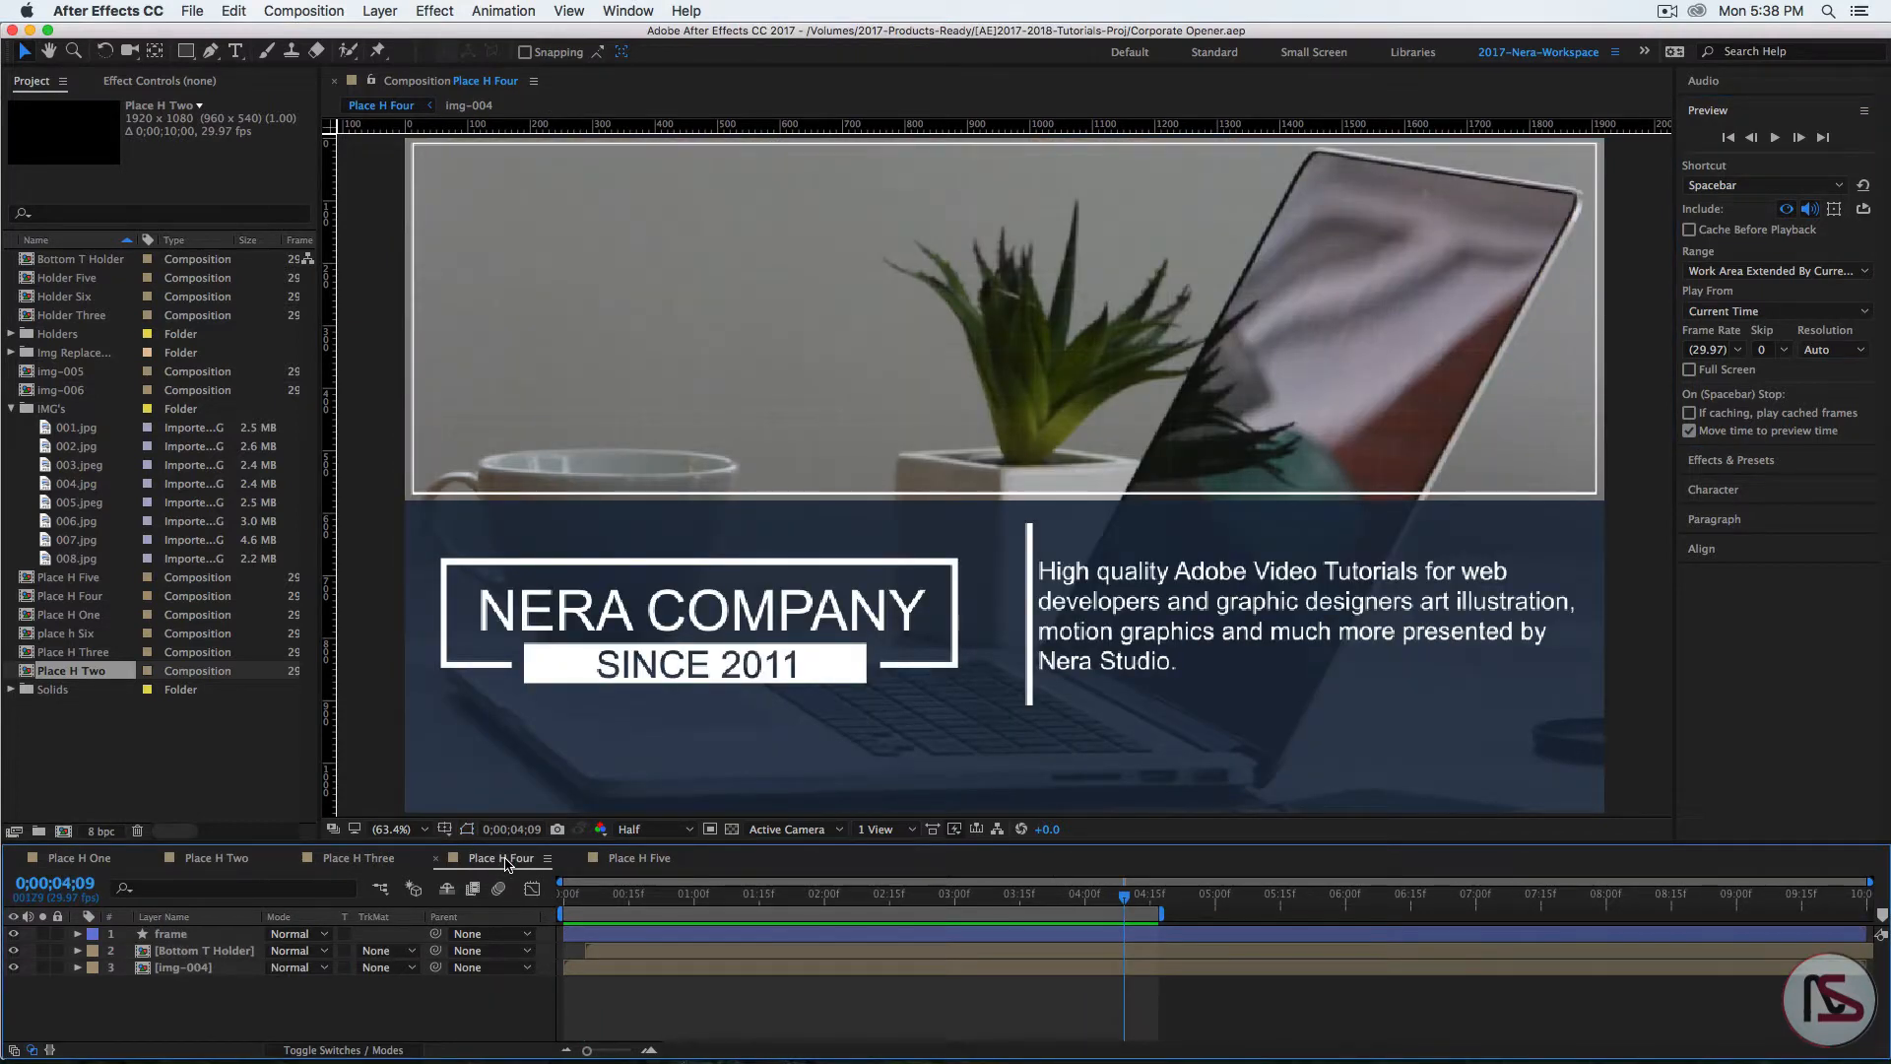
key(space)
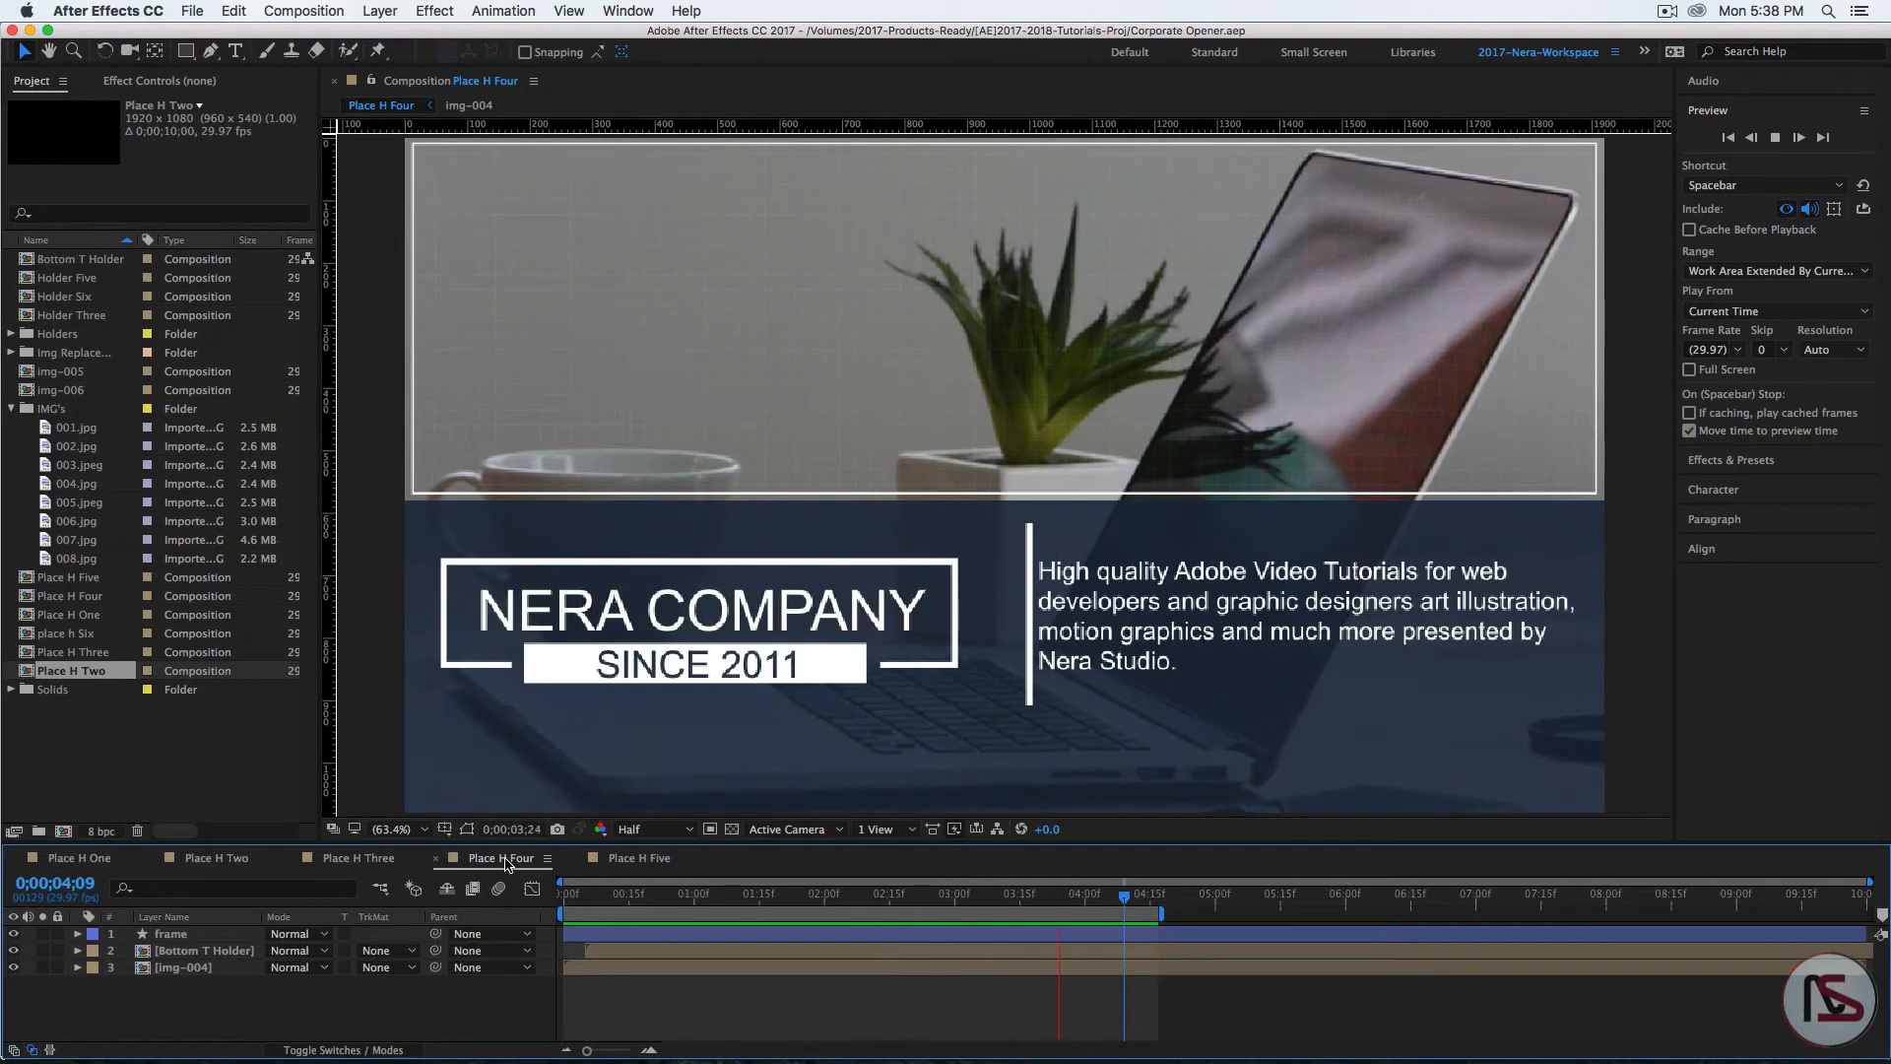
key(space)
click(221, 864)
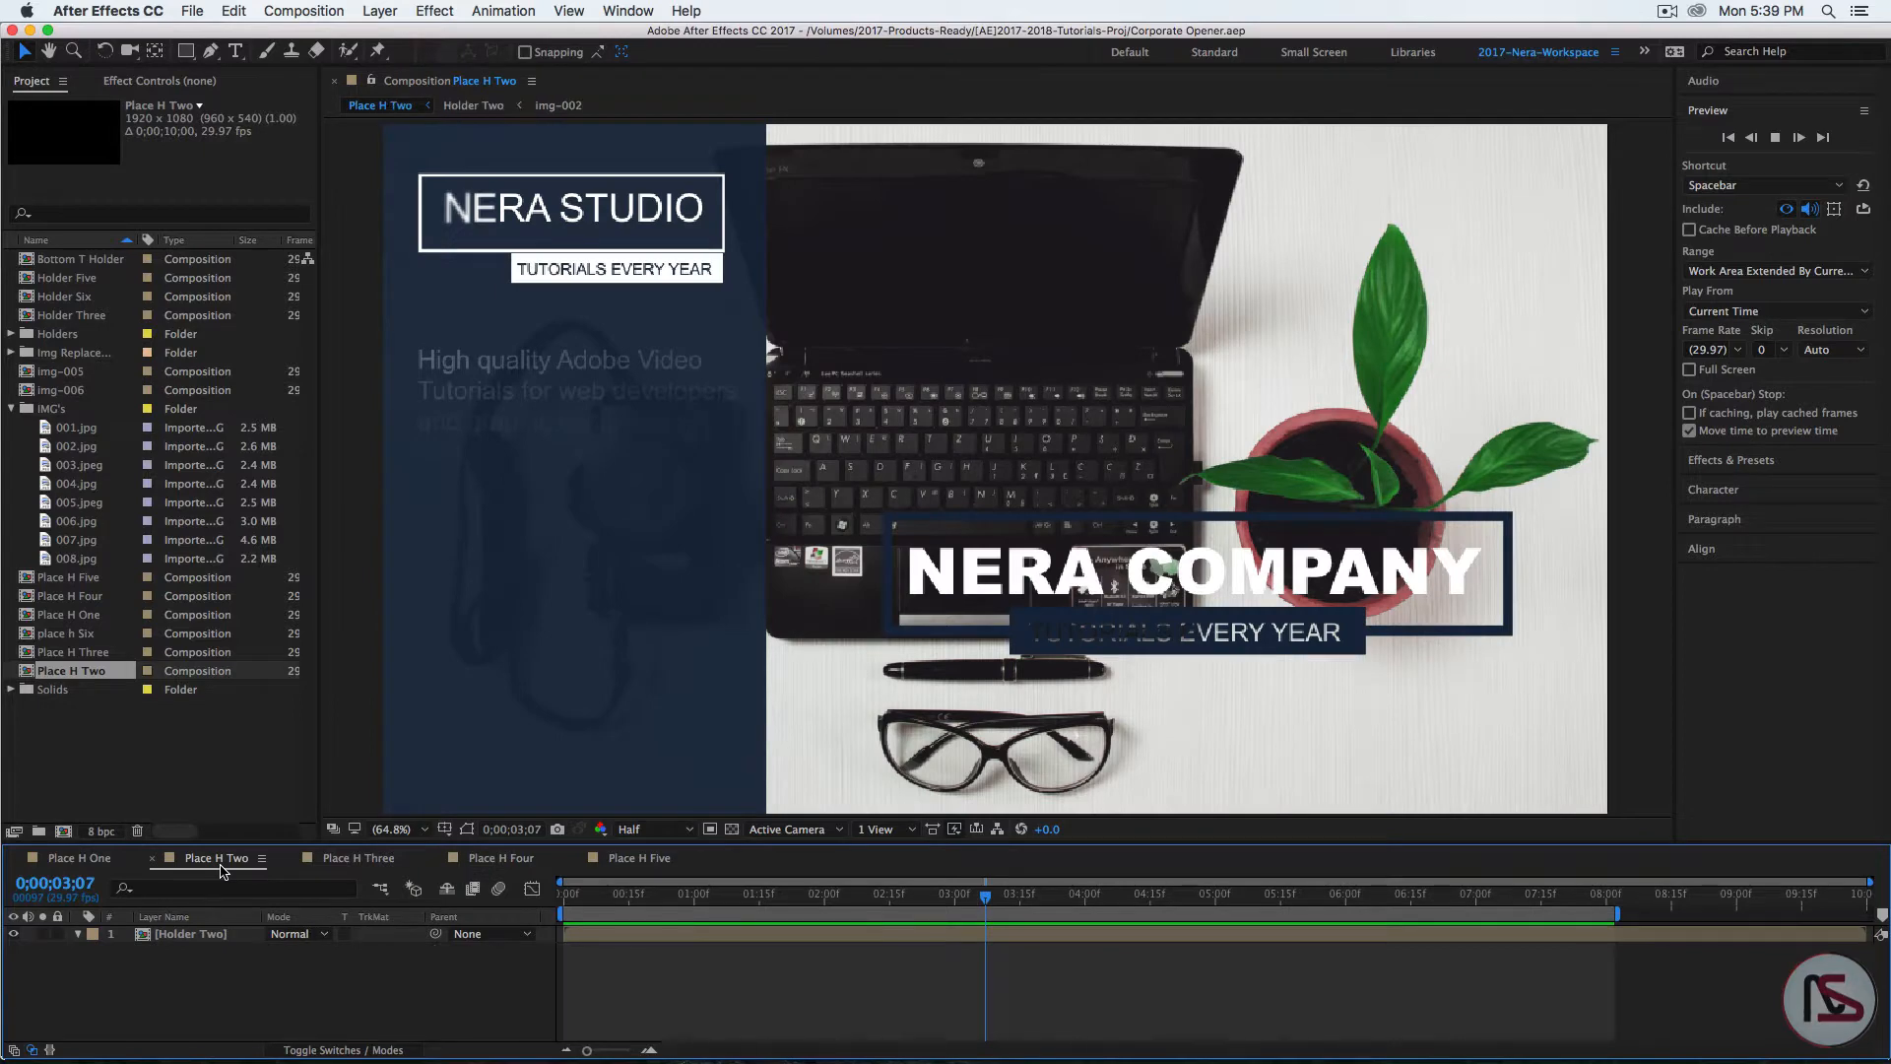
key(space)
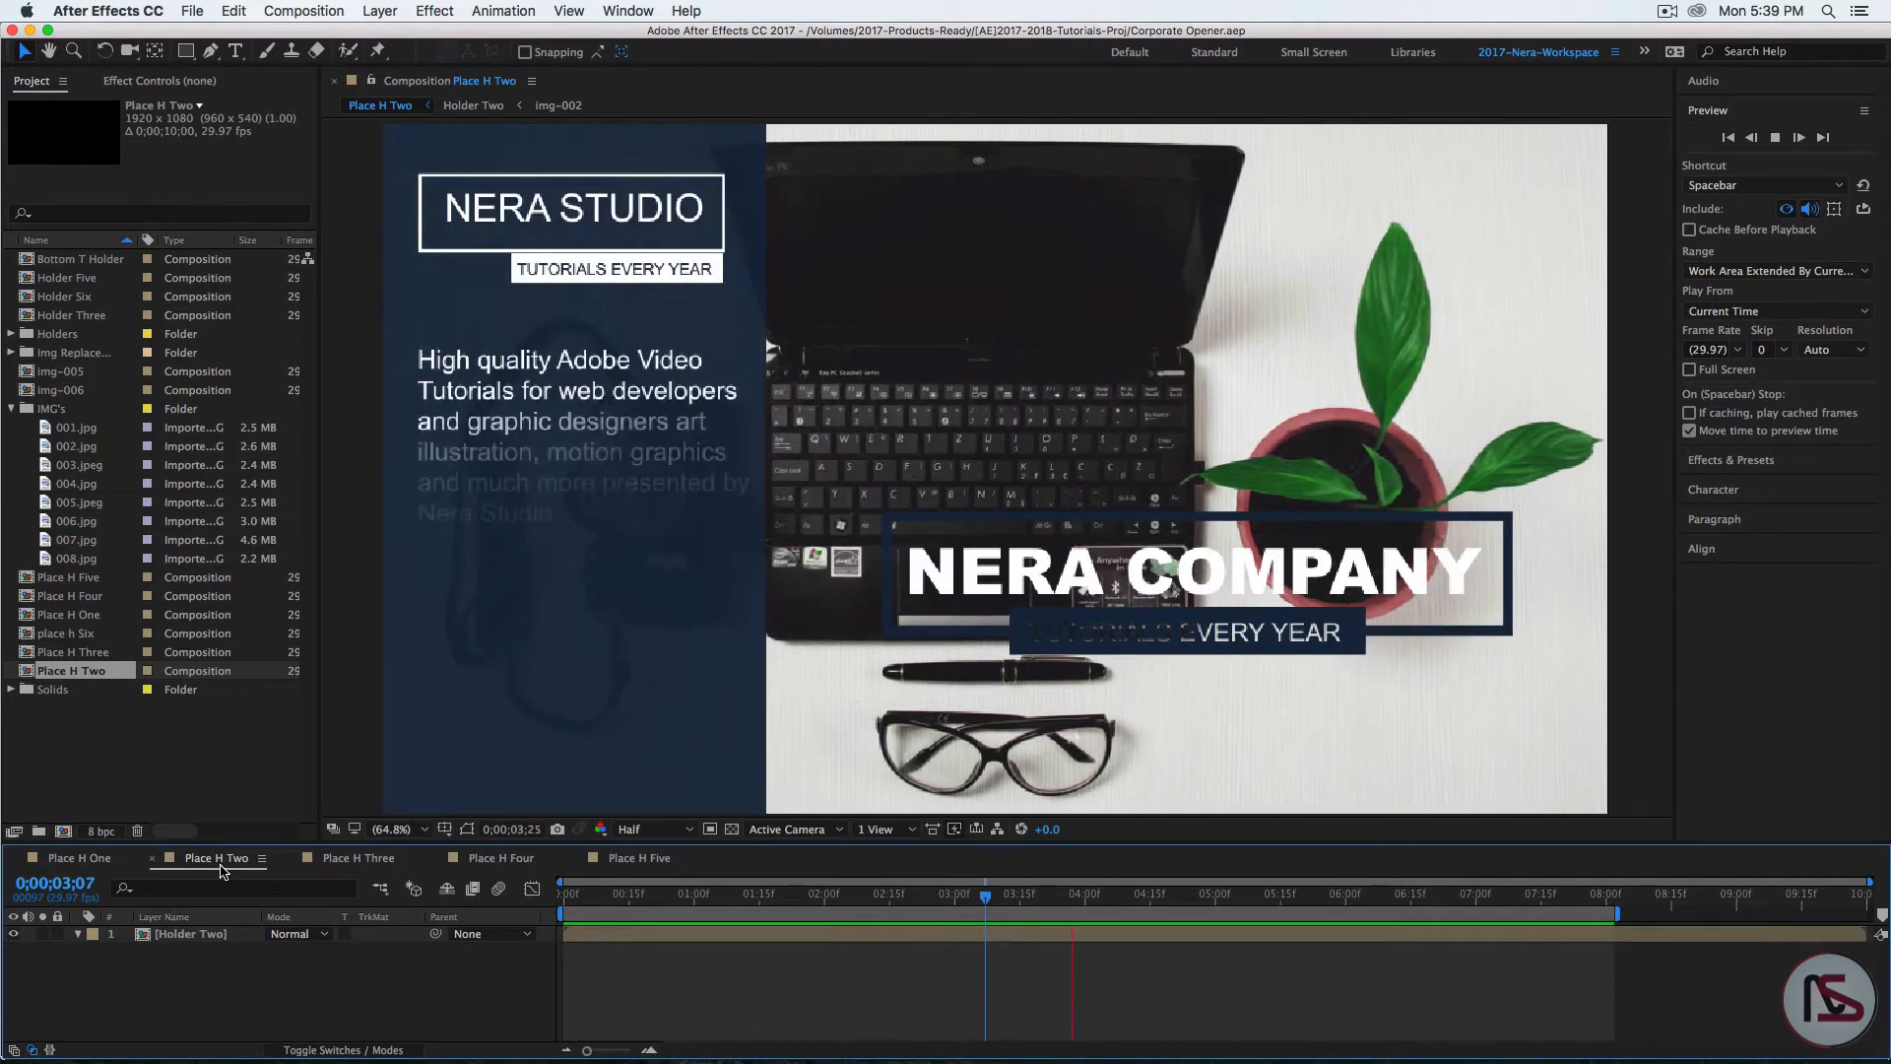
key(space)
click(65, 860)
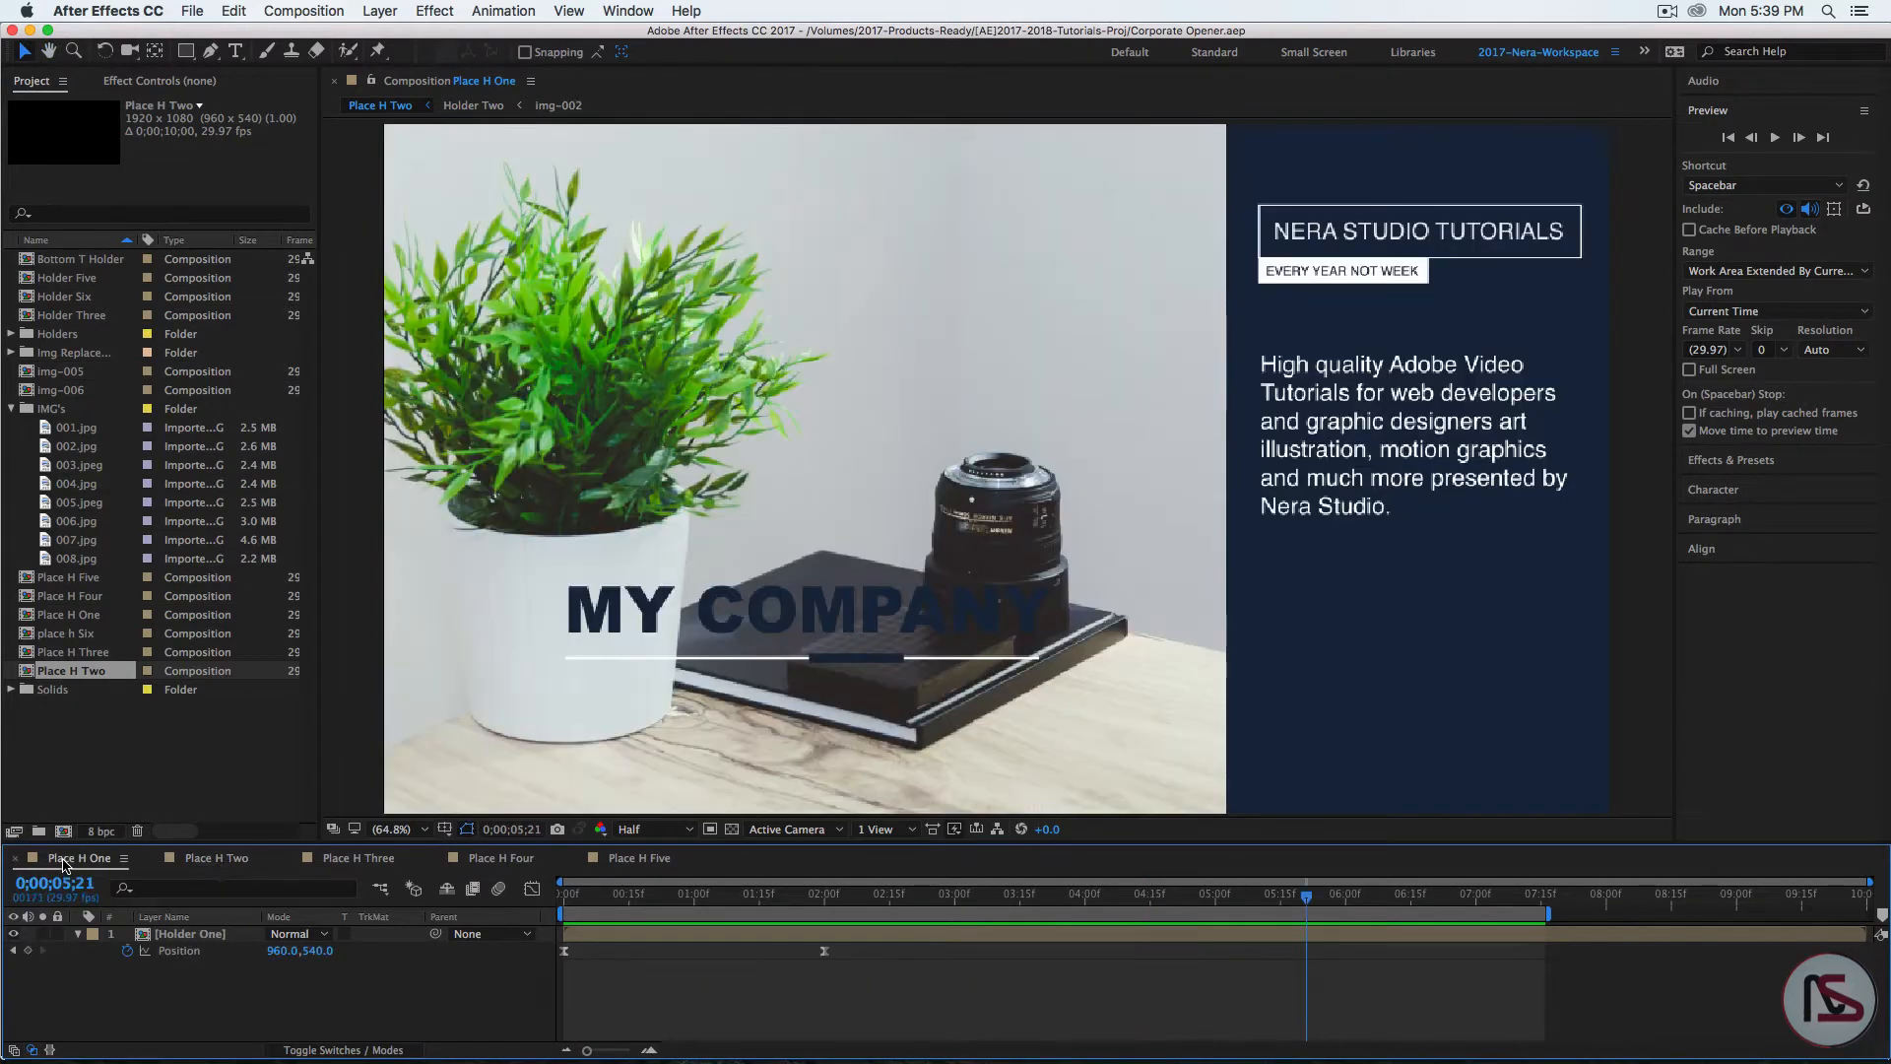
key(space)
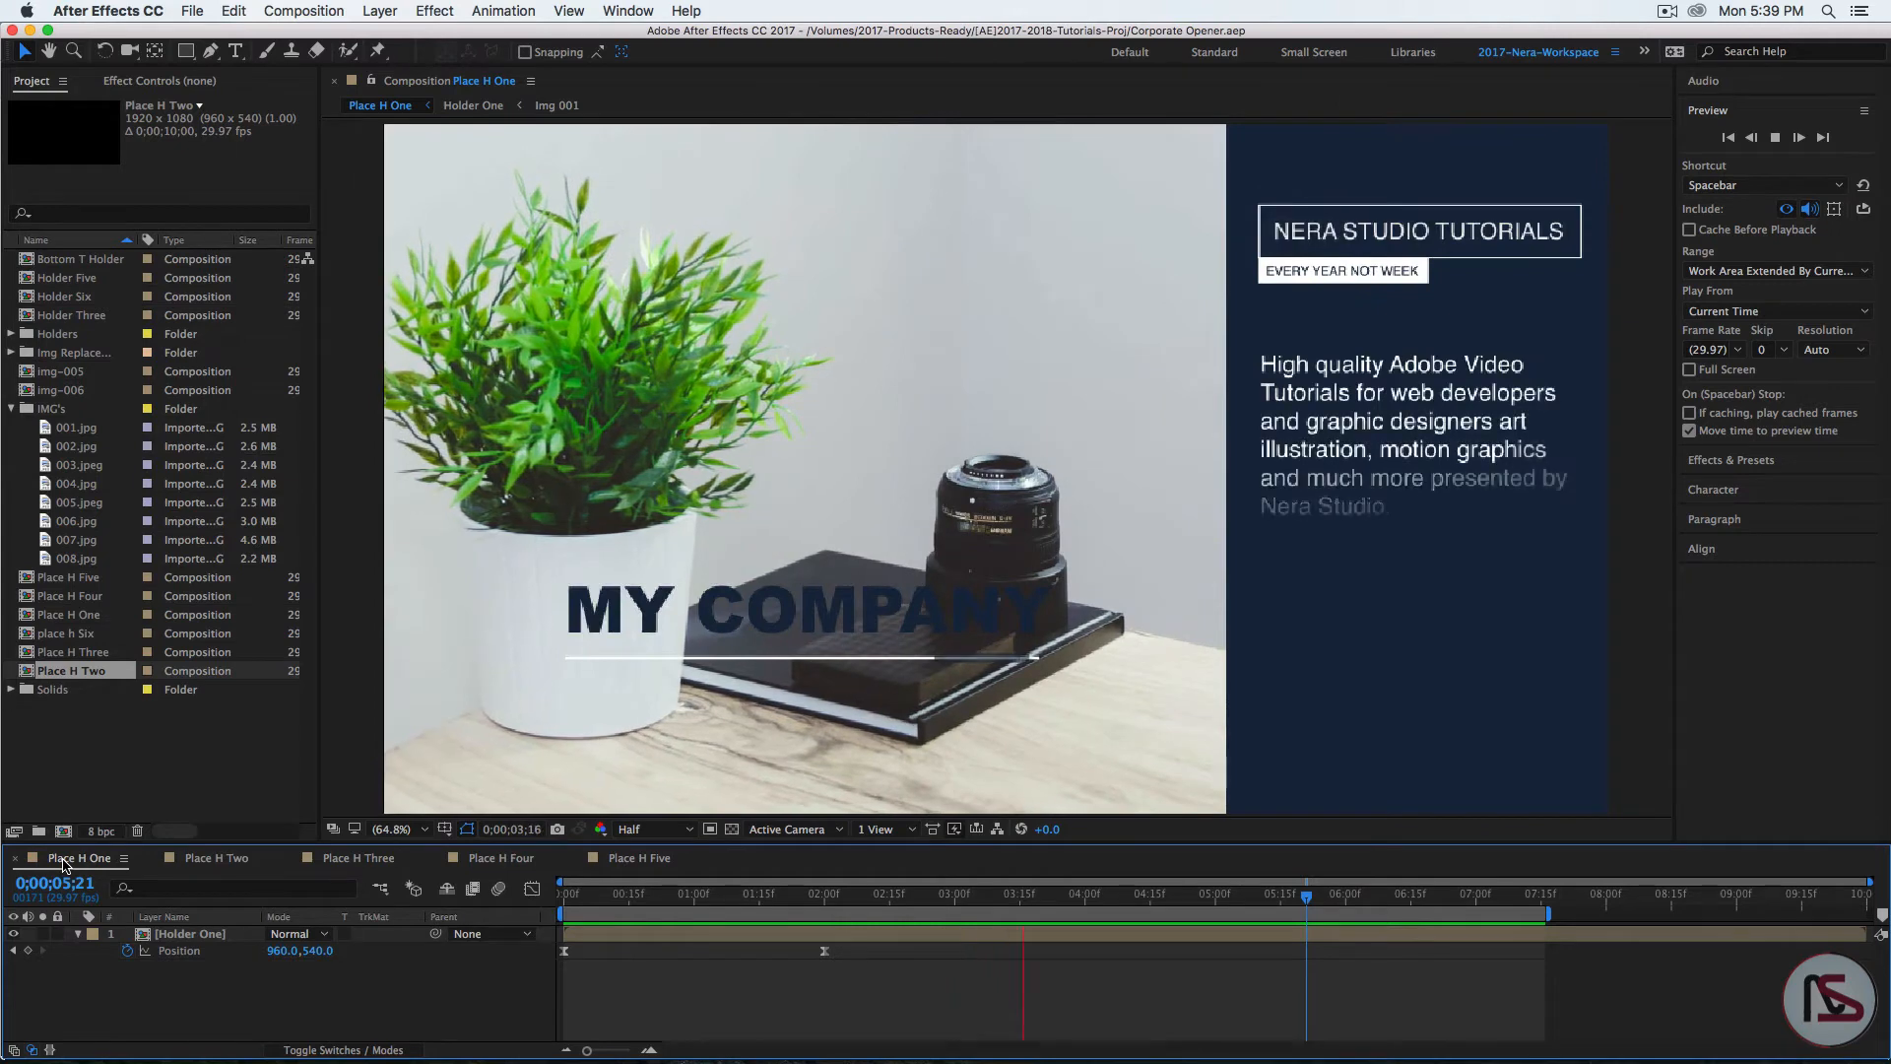
key(space)
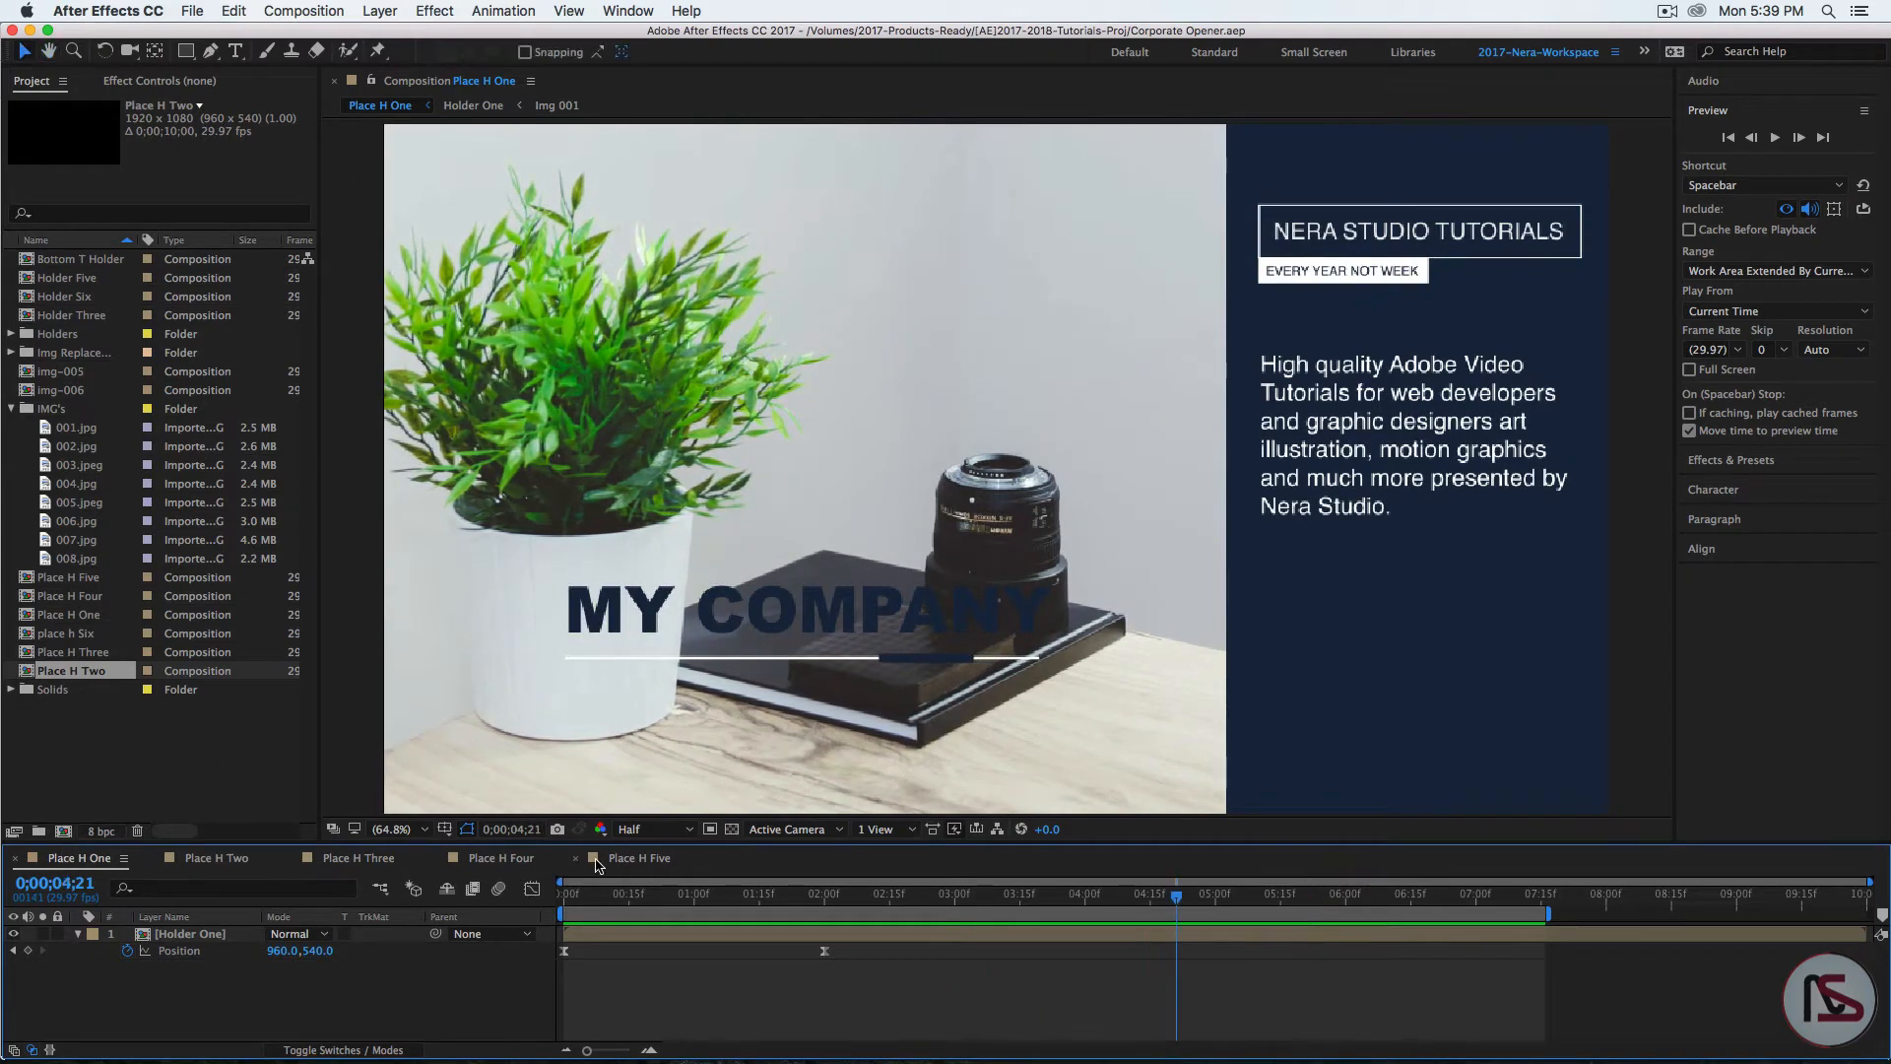
click(629, 859)
key(space)
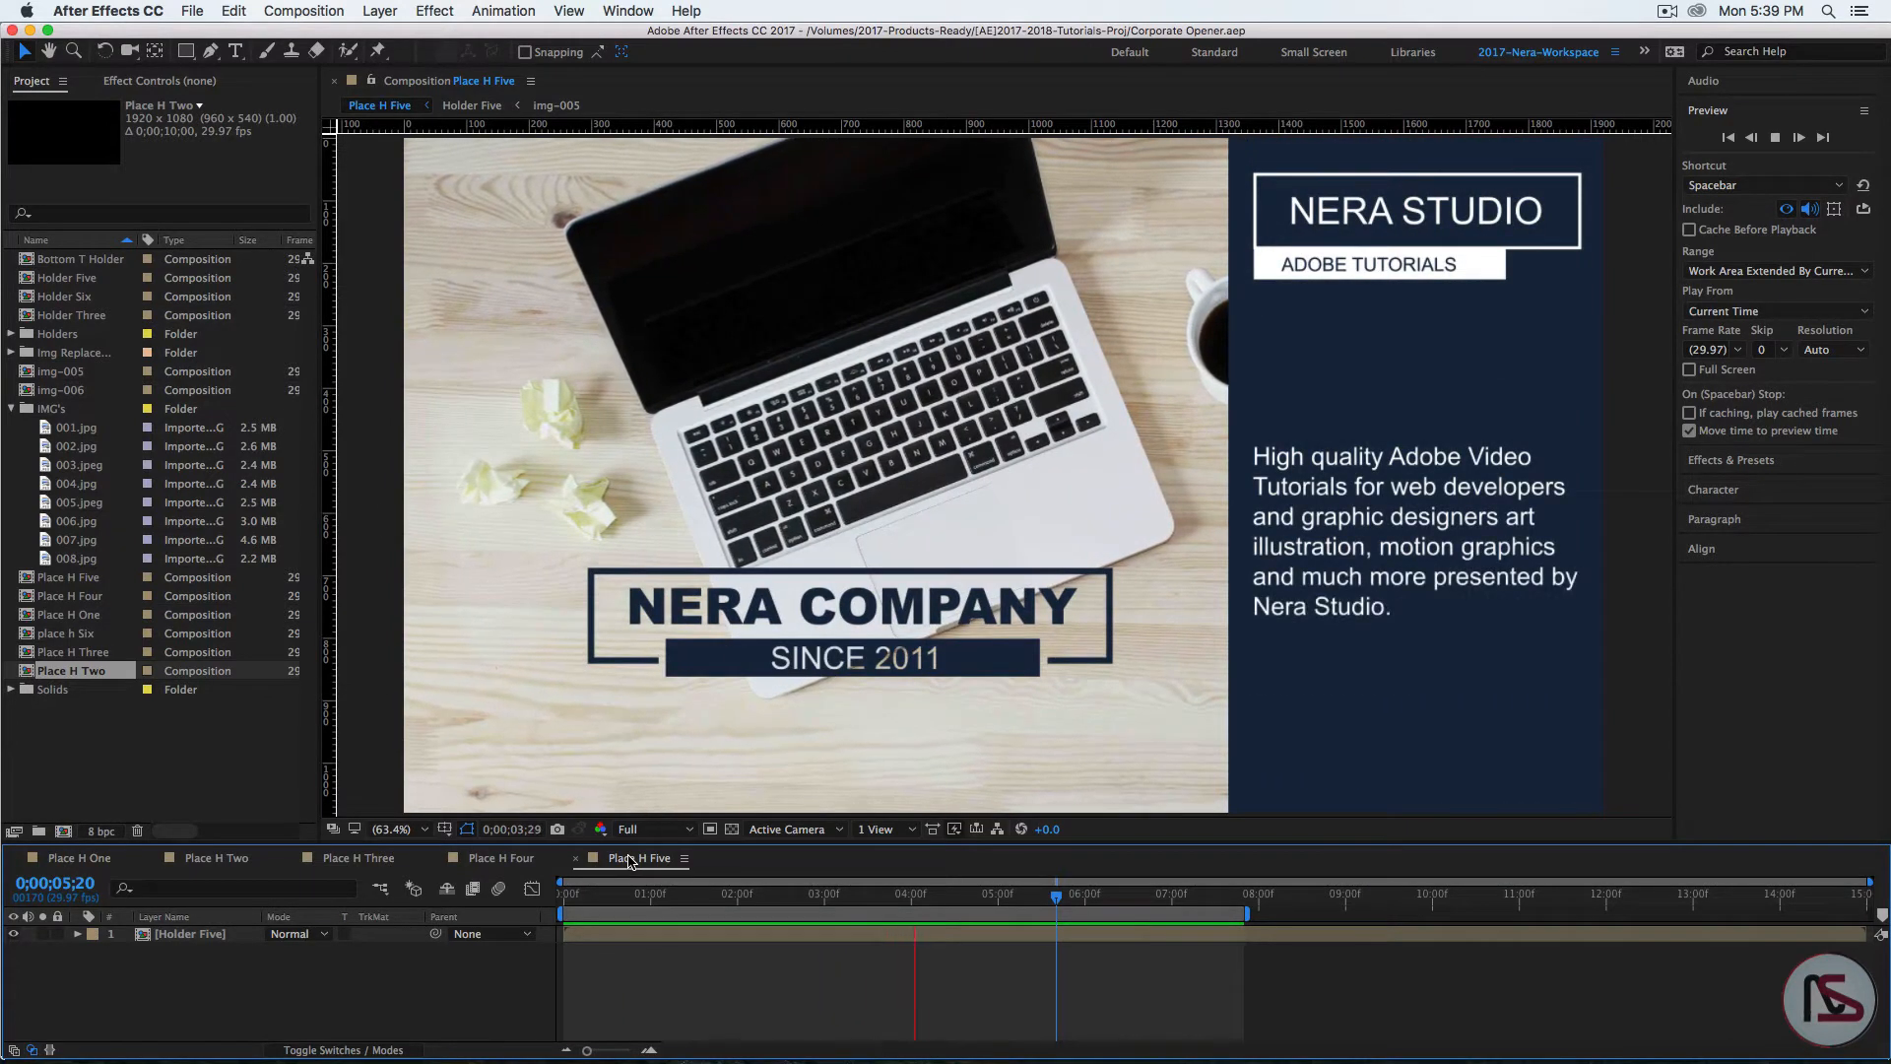
key(space)
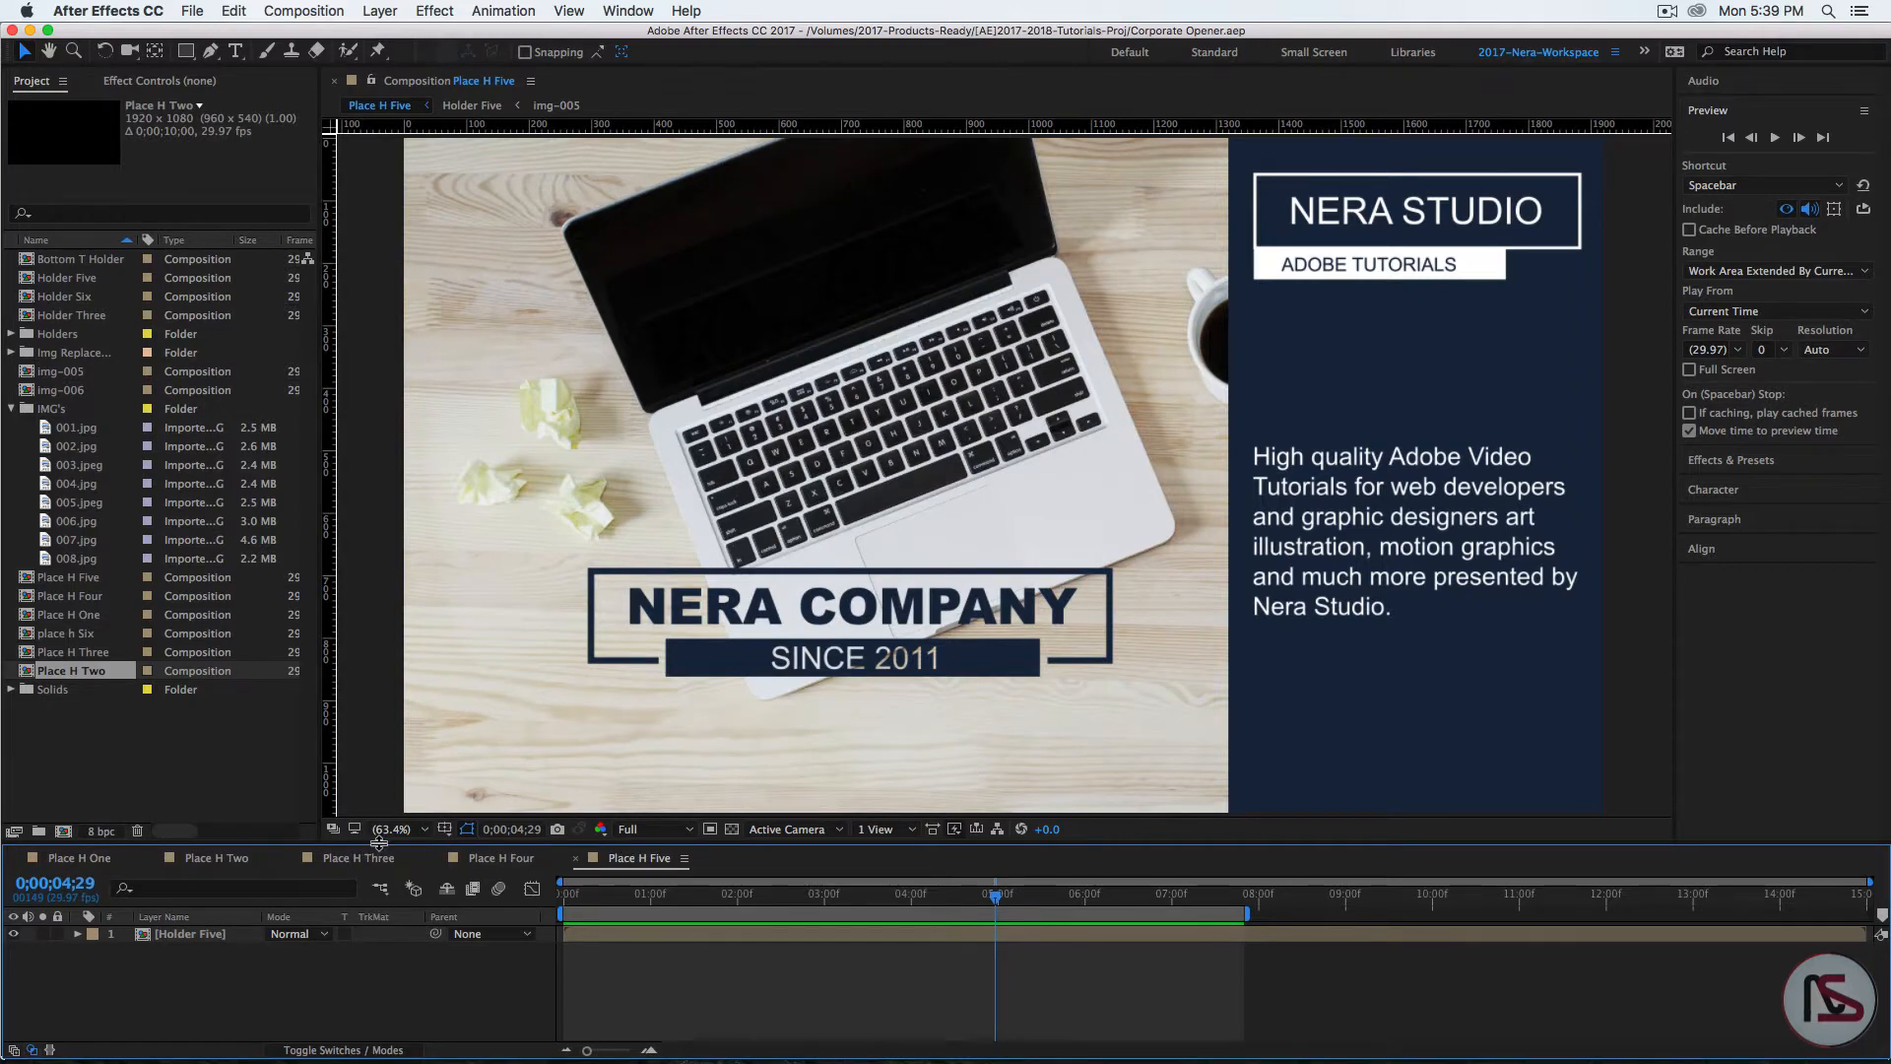
Step: Enlarge the timeline area and create a 15-second HDTV 1080 29.97 composition named place H Seven
drag(379, 843, 366, 751)
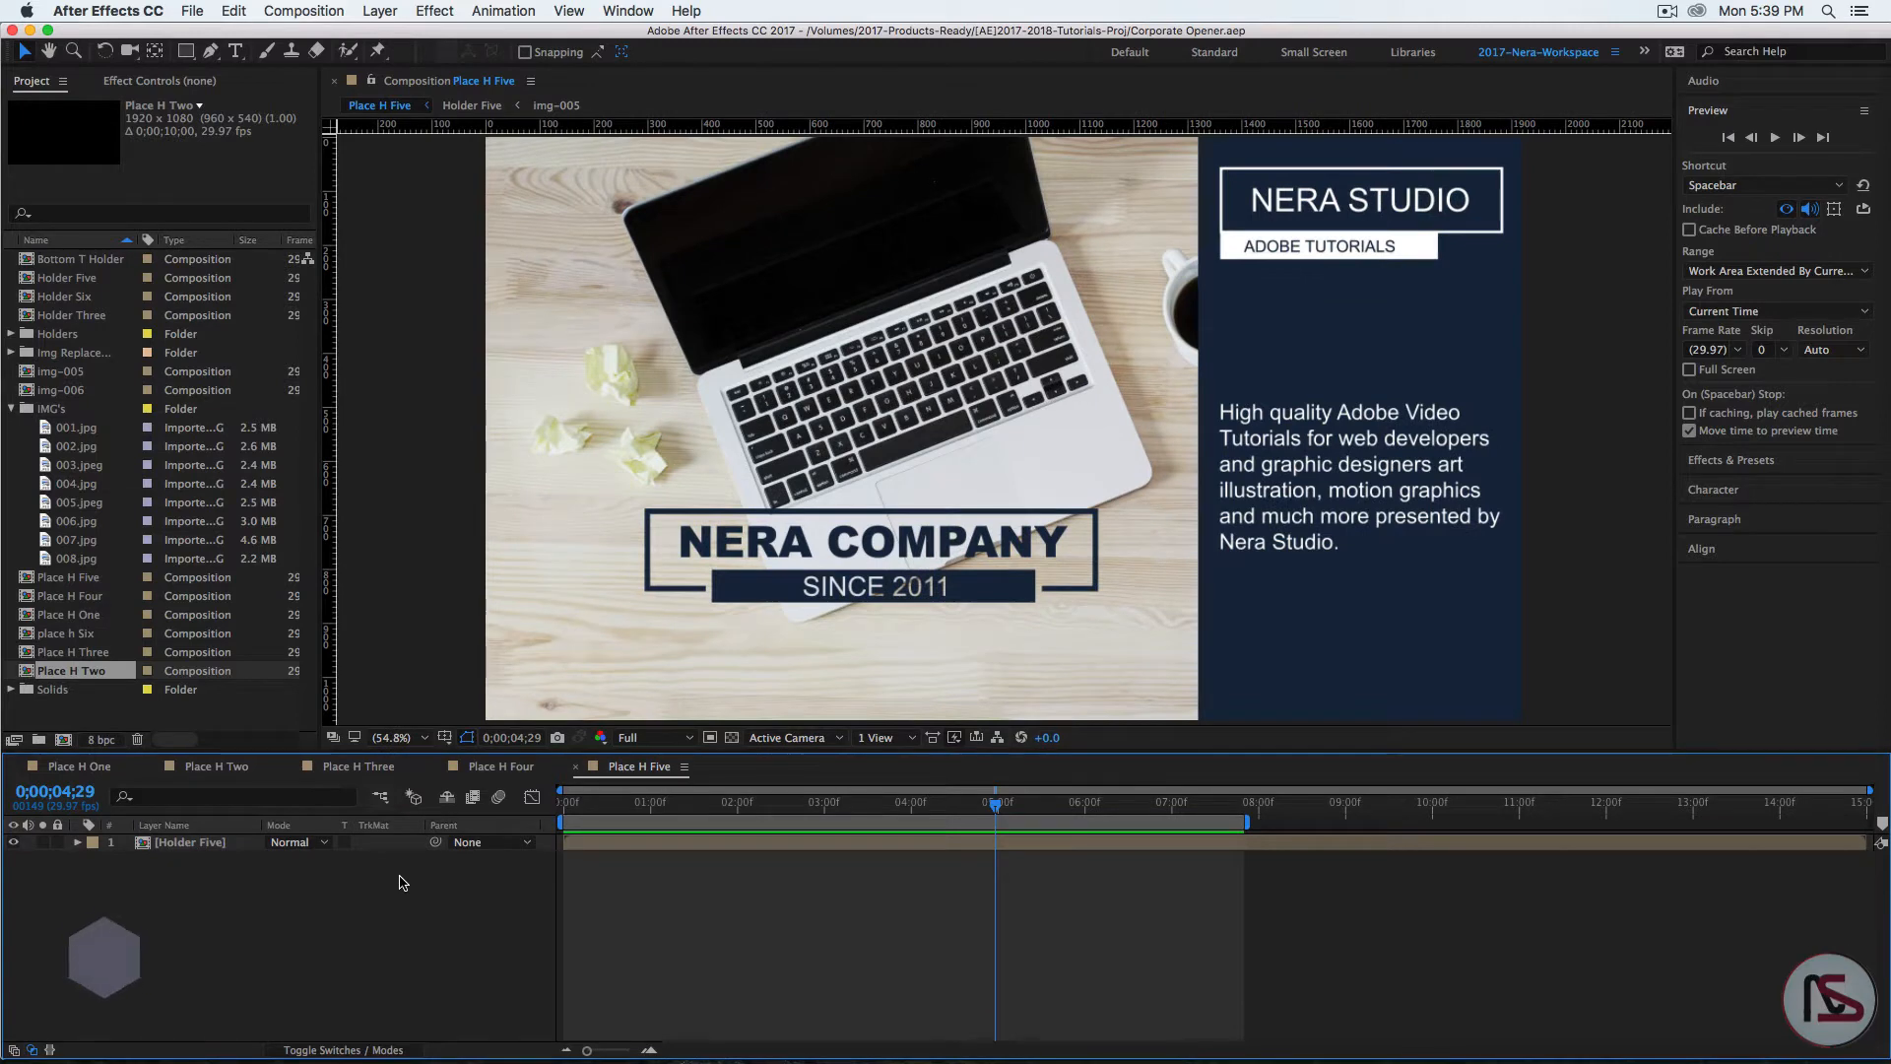
key(super+n)
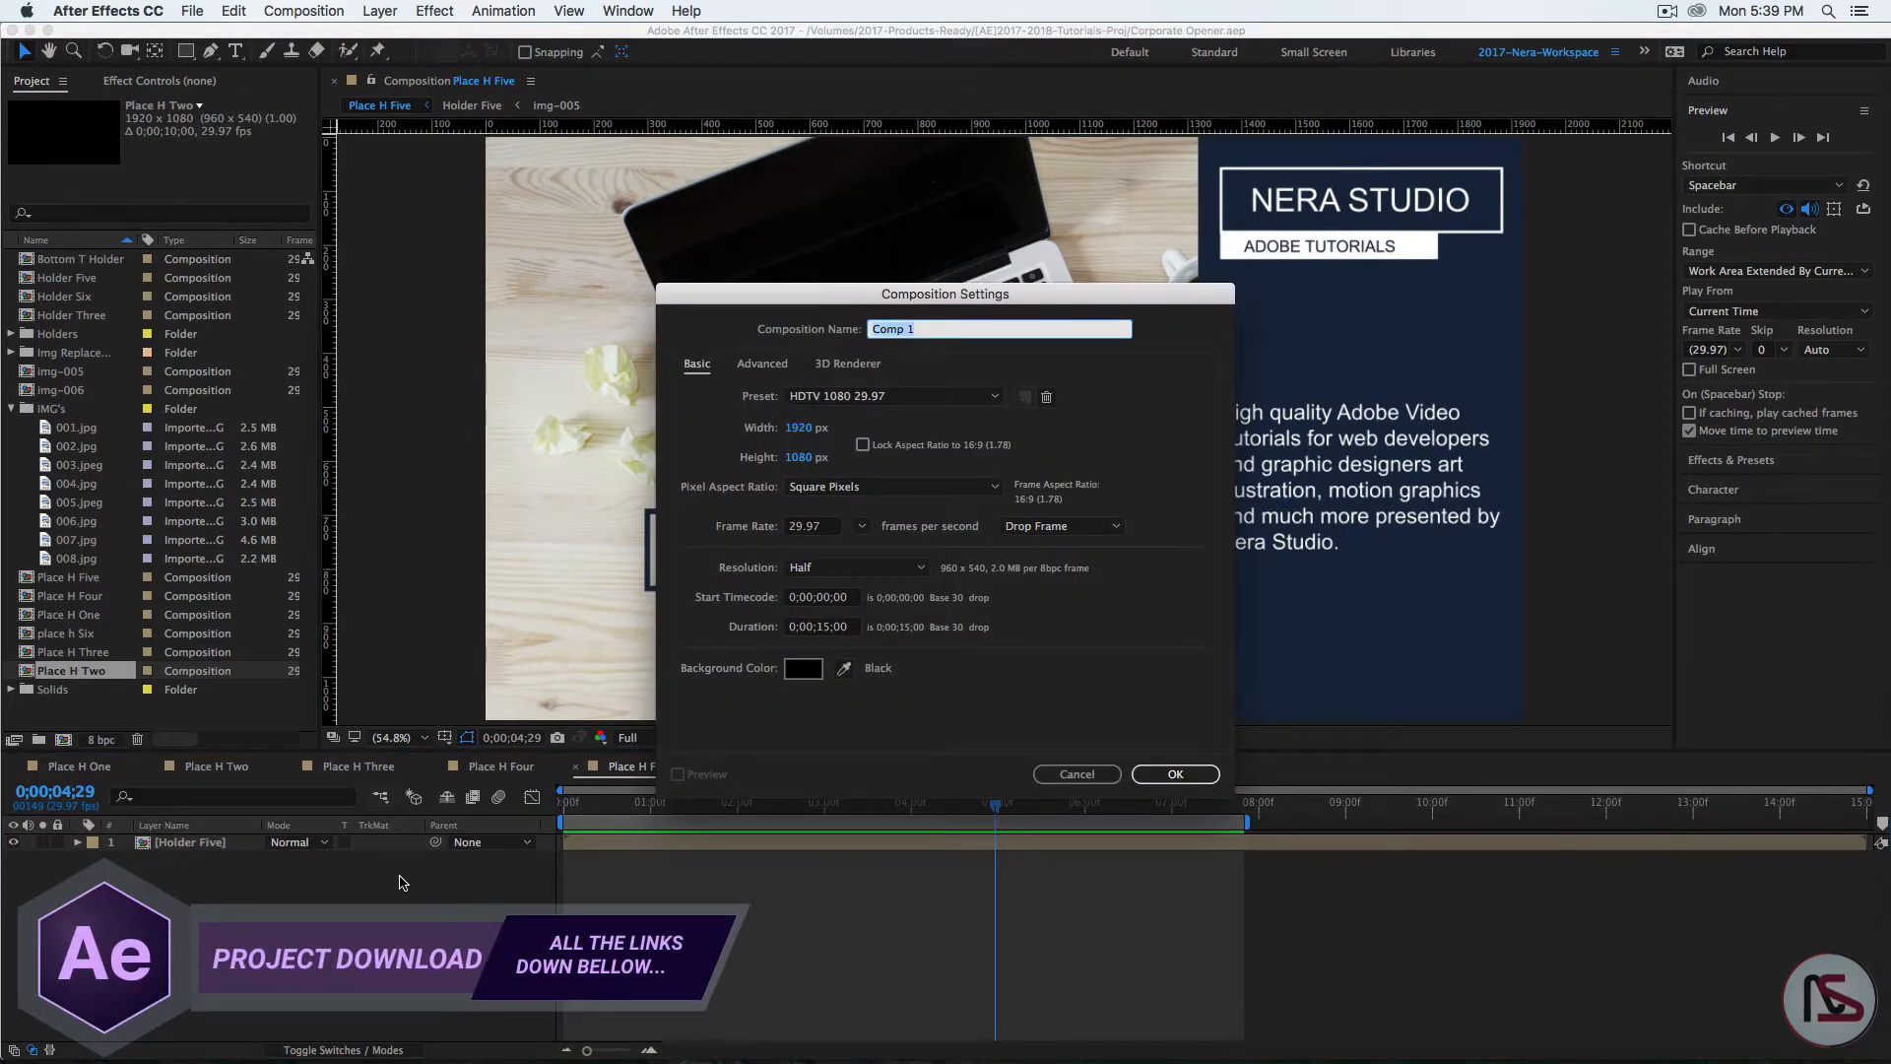
text(Seven H)
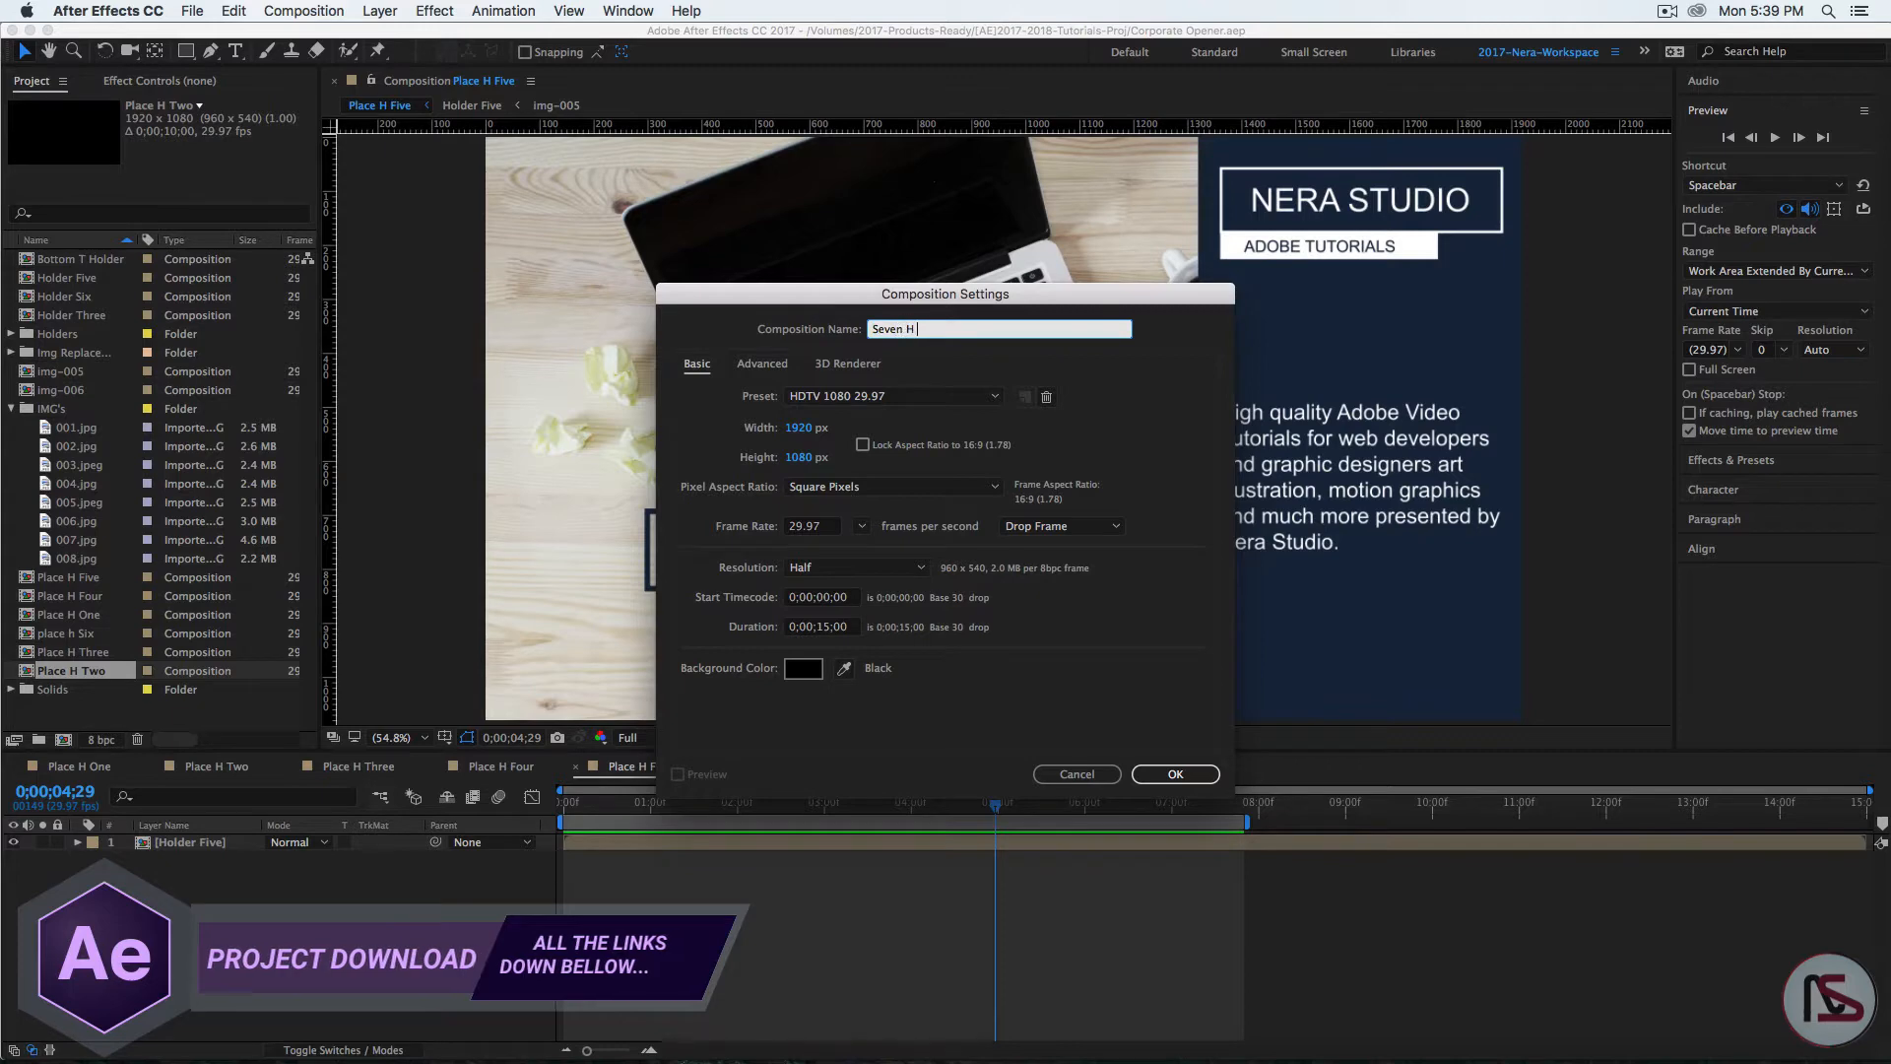
key(BackSpace)
key(BackSpace)
key(BackSpace)
key(BackSpace)
key(BackSpace)
key(BackSpace)
key(BackSpace)
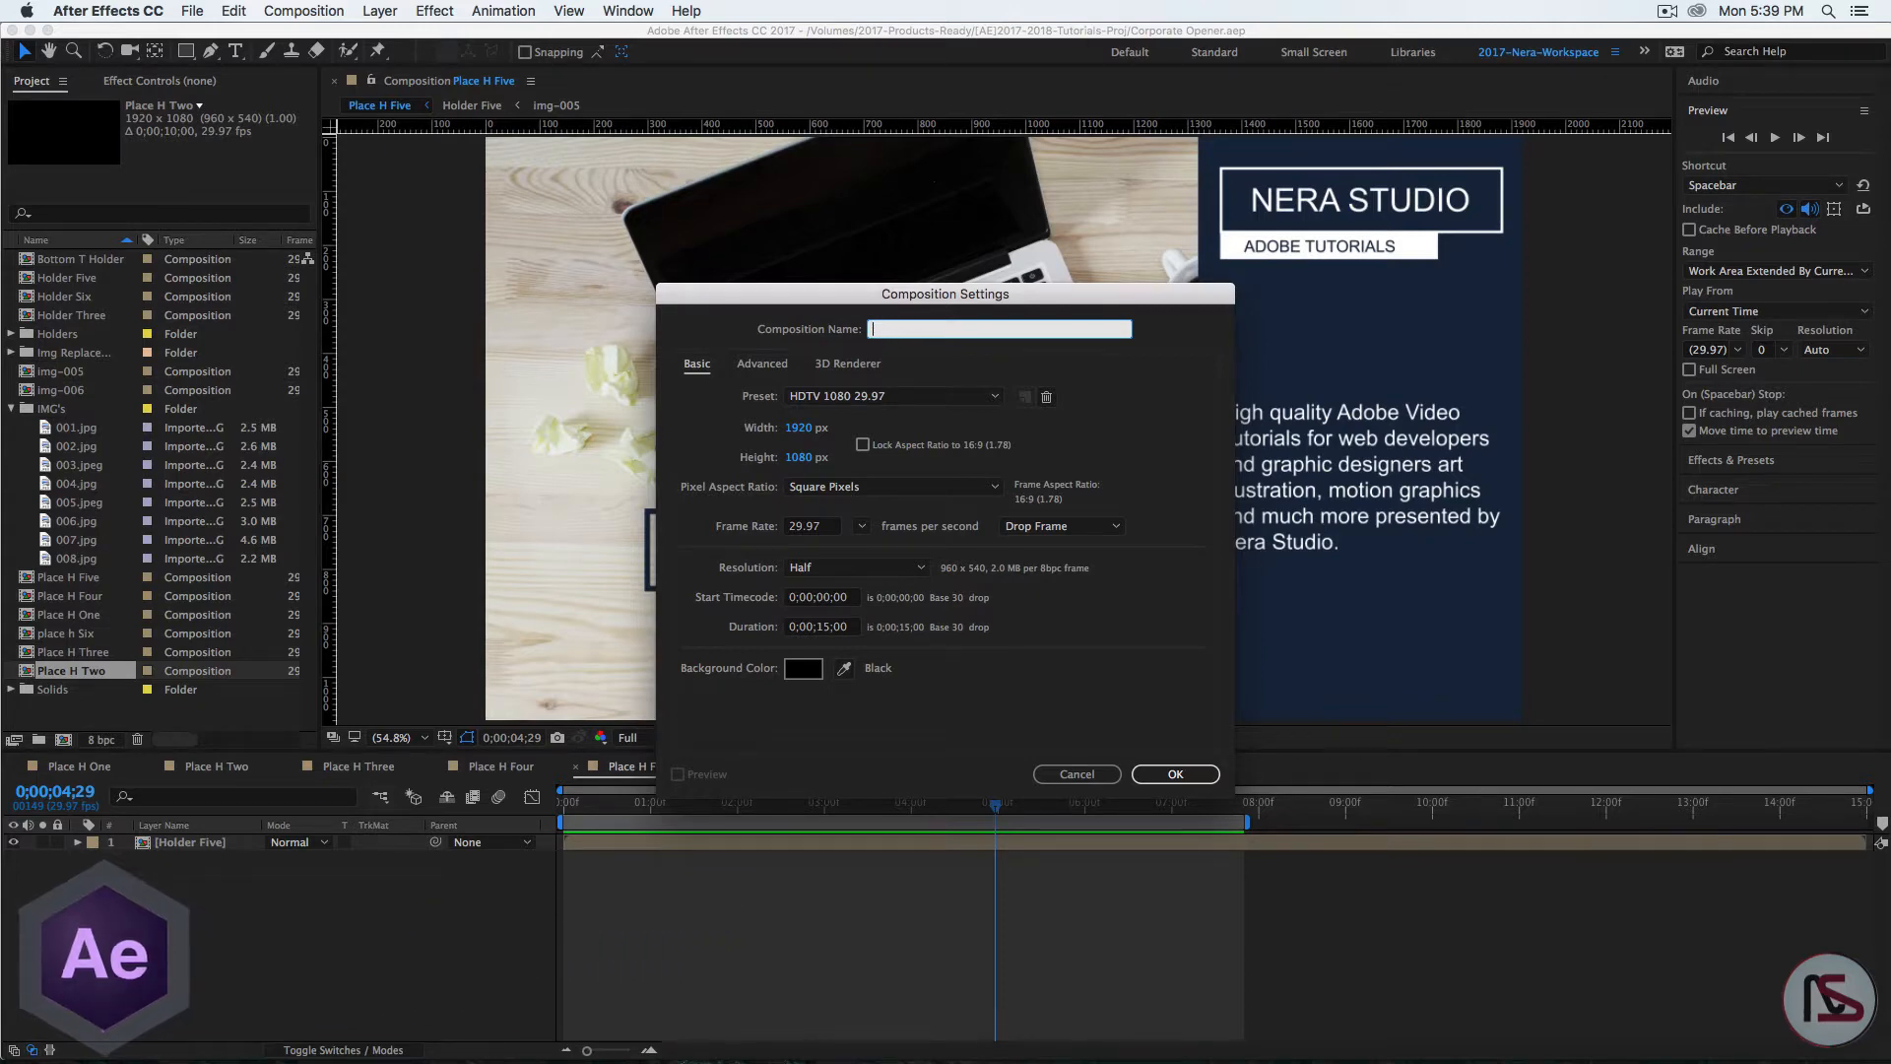
text(place H Seven)
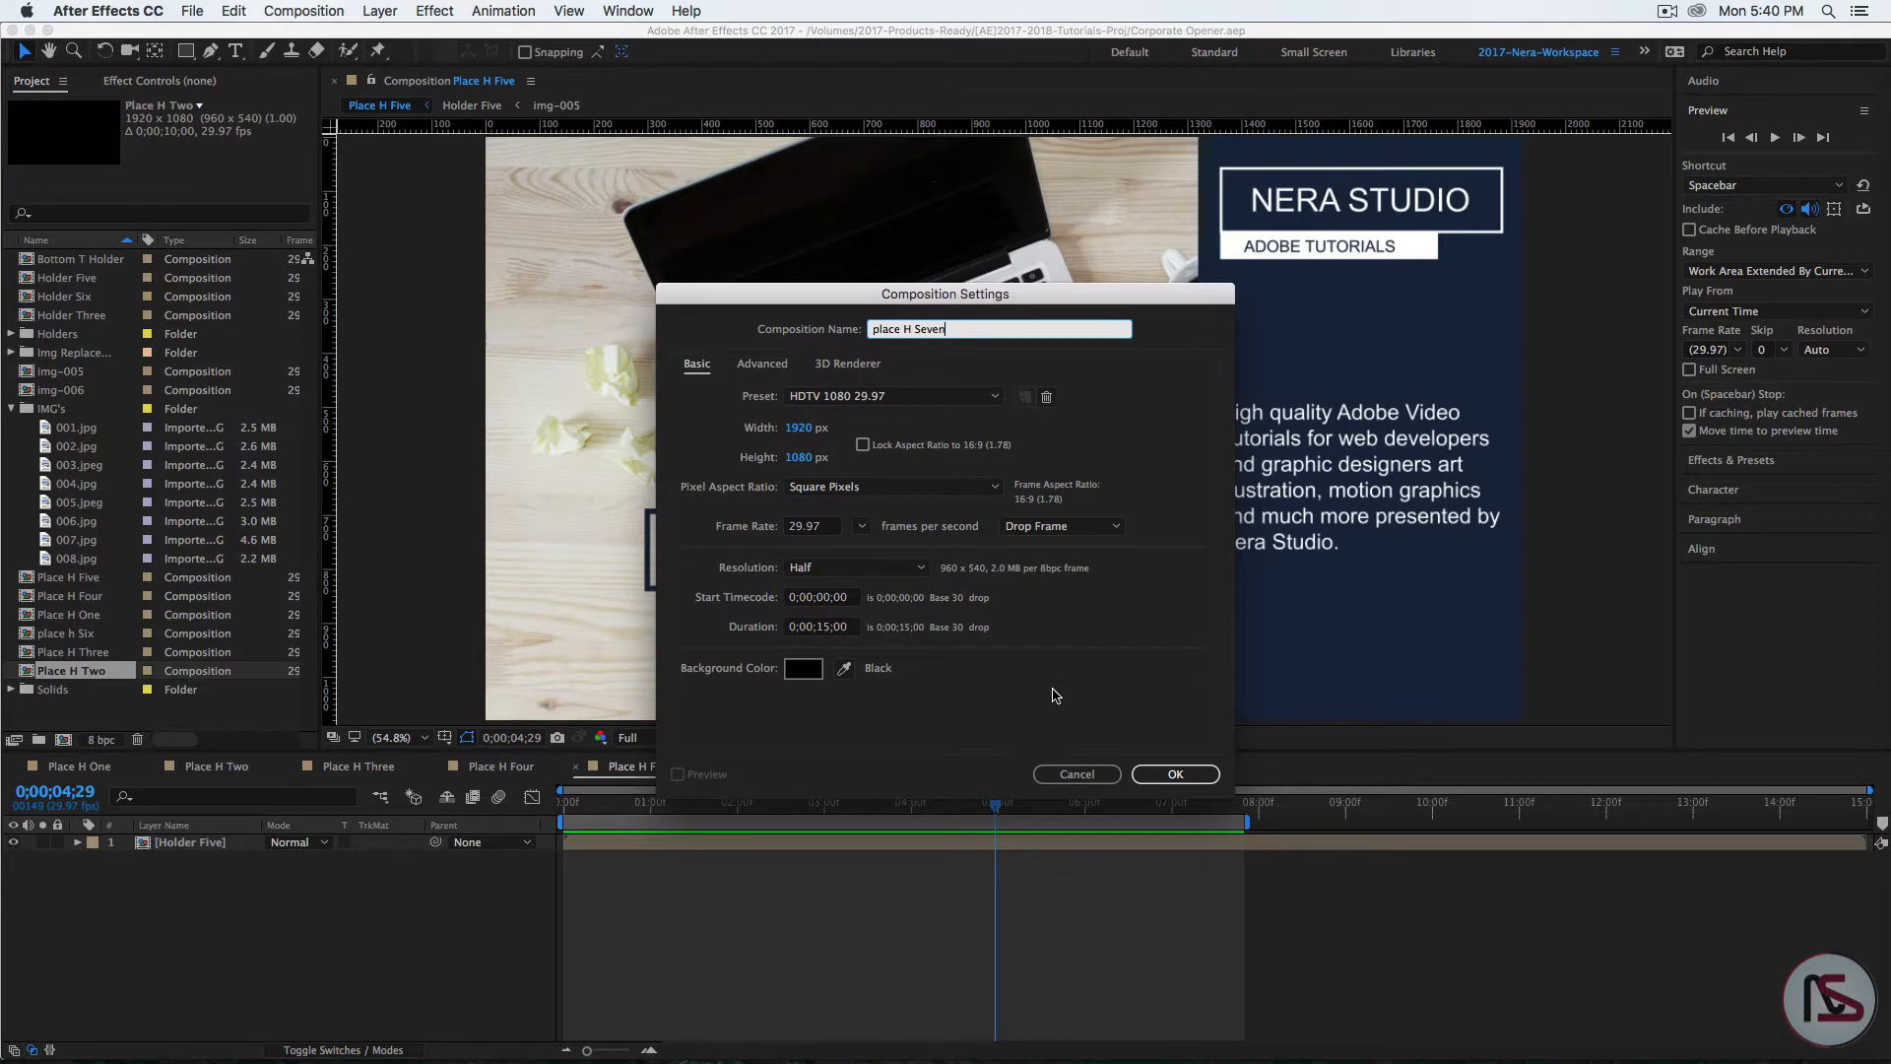
click(1195, 778)
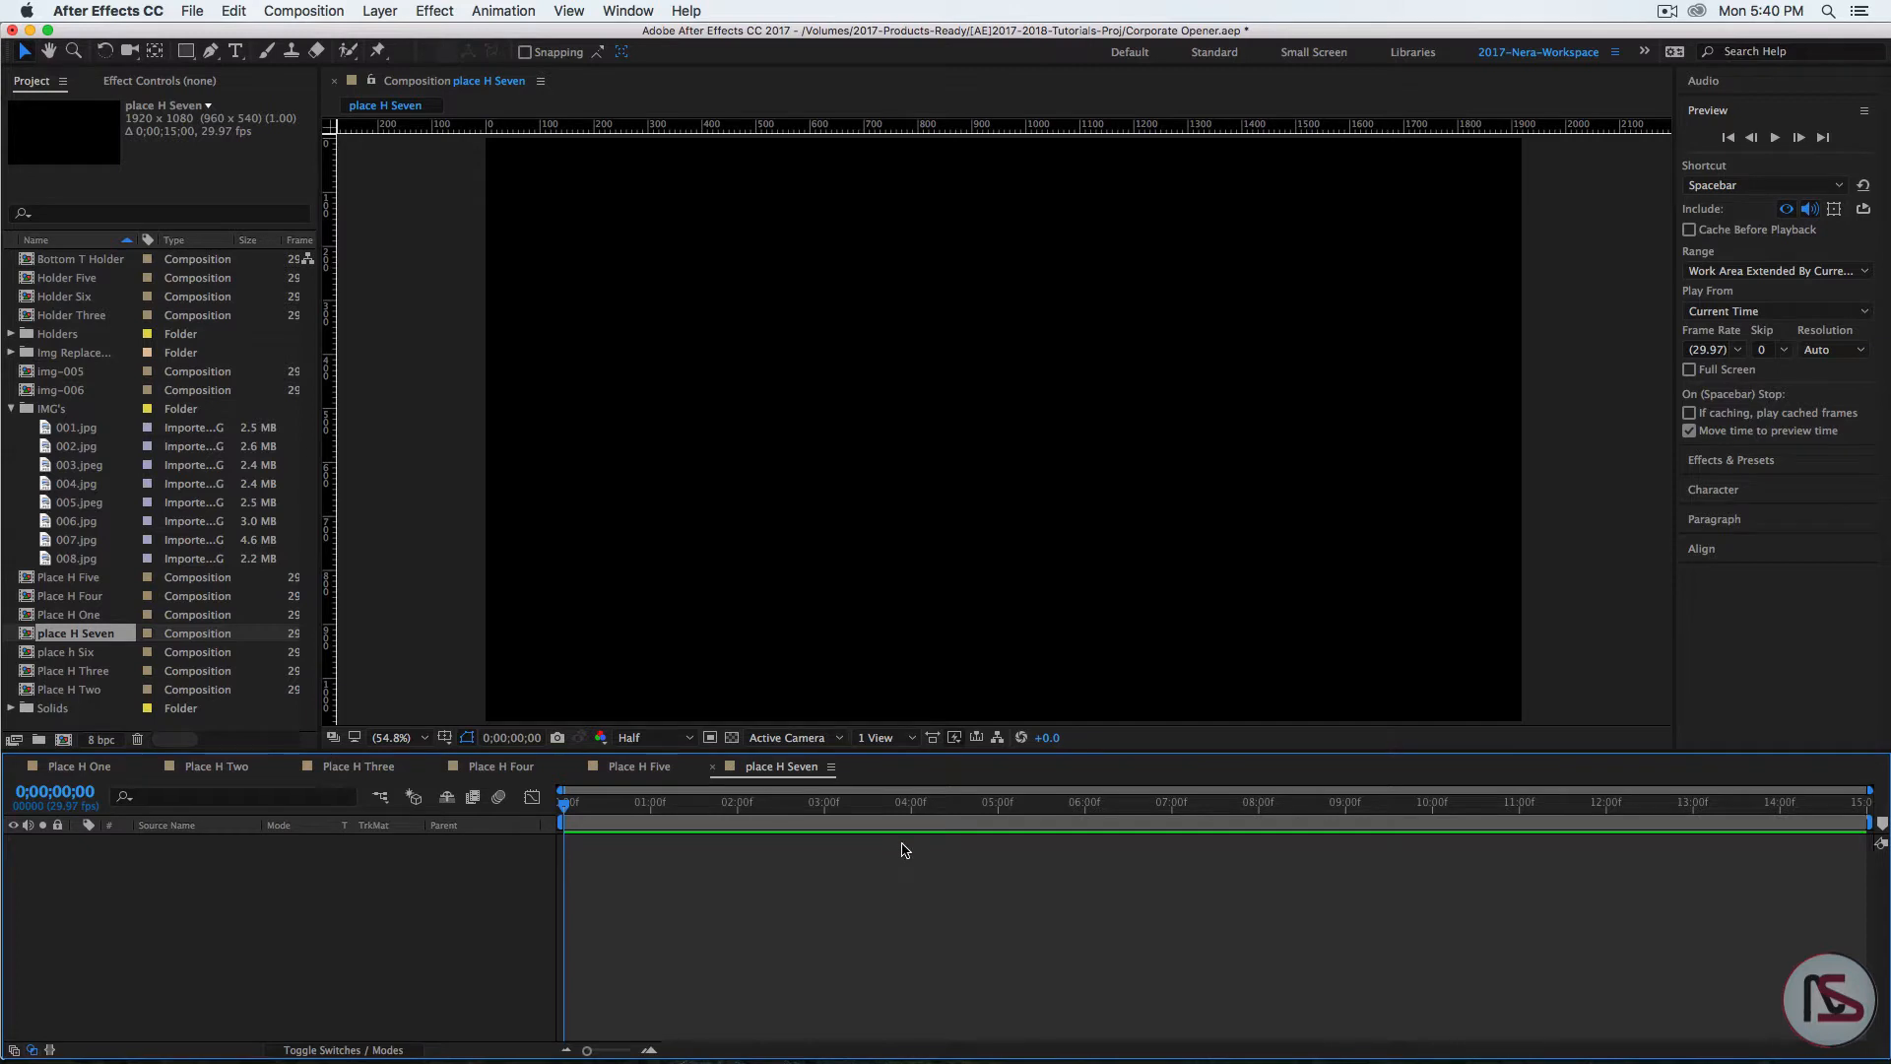
Step: Add a white 1920 by 1080 px solid named img mask and give it a full-size rectangular mask
key(super+y)
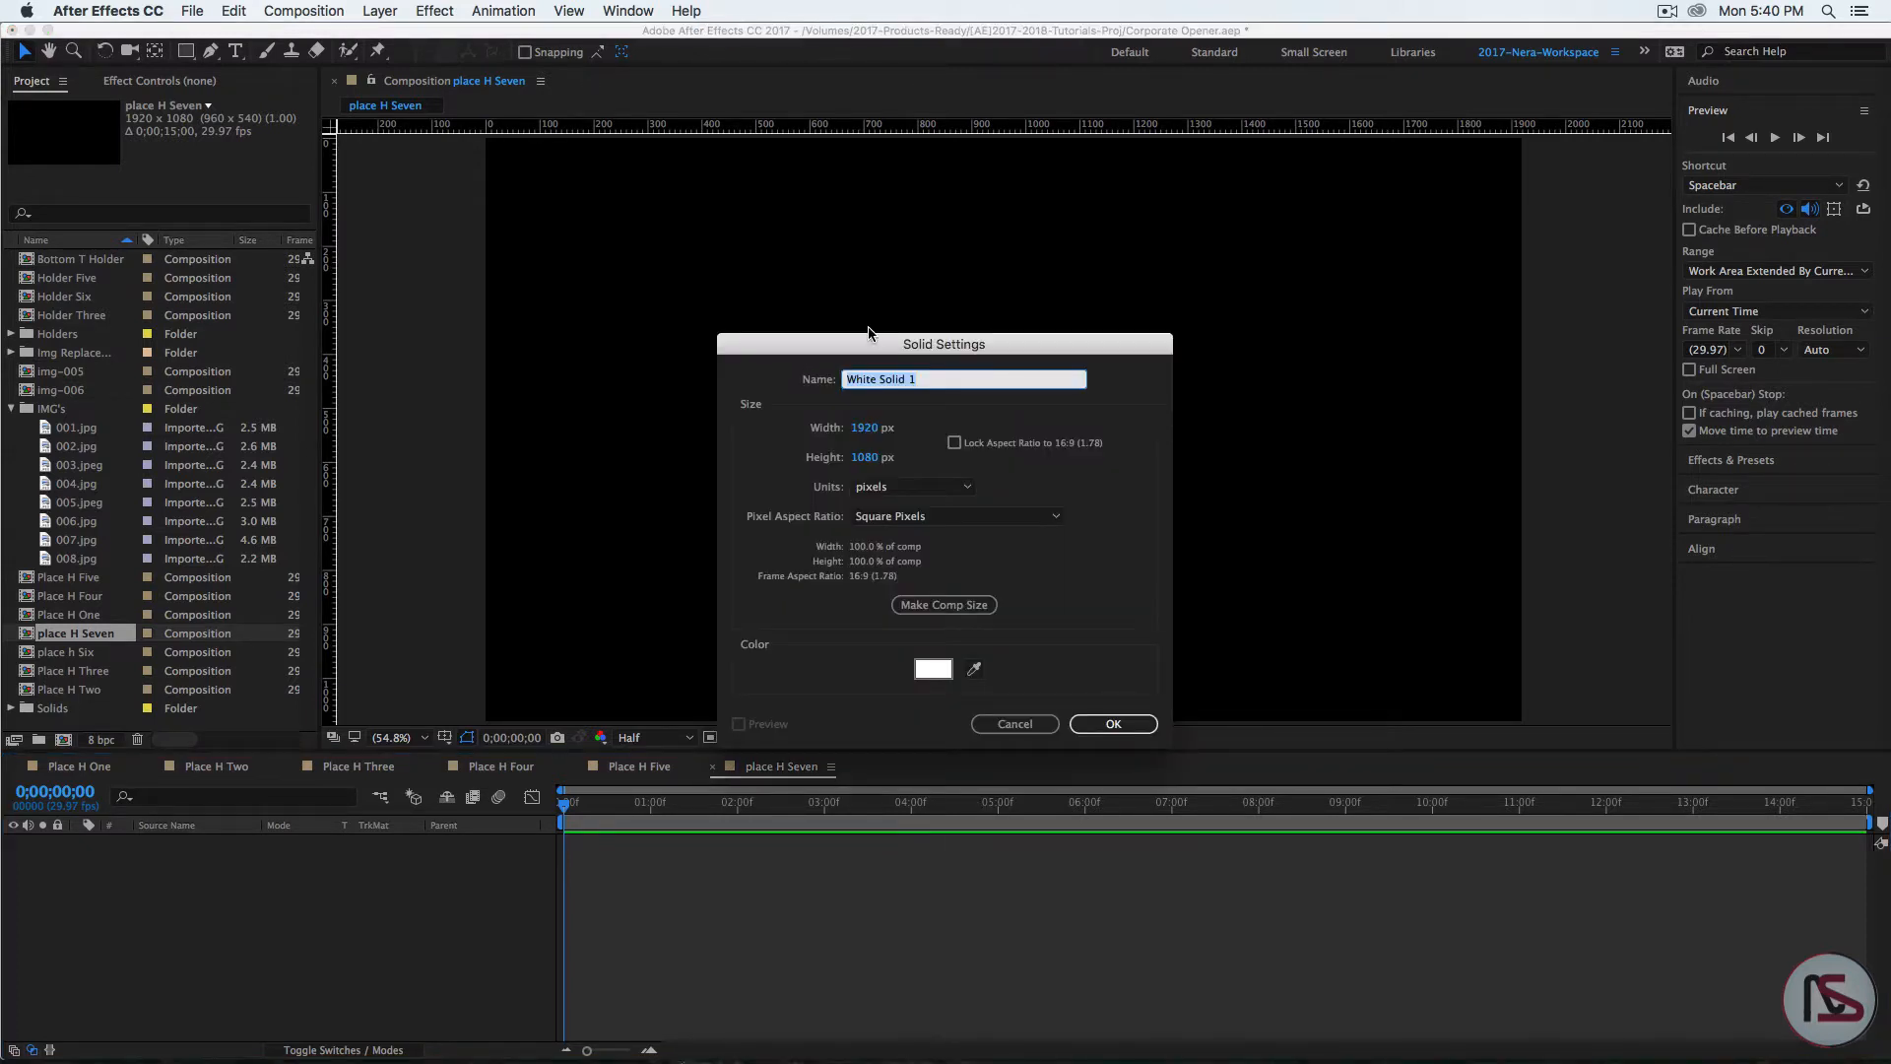
text(img mask)
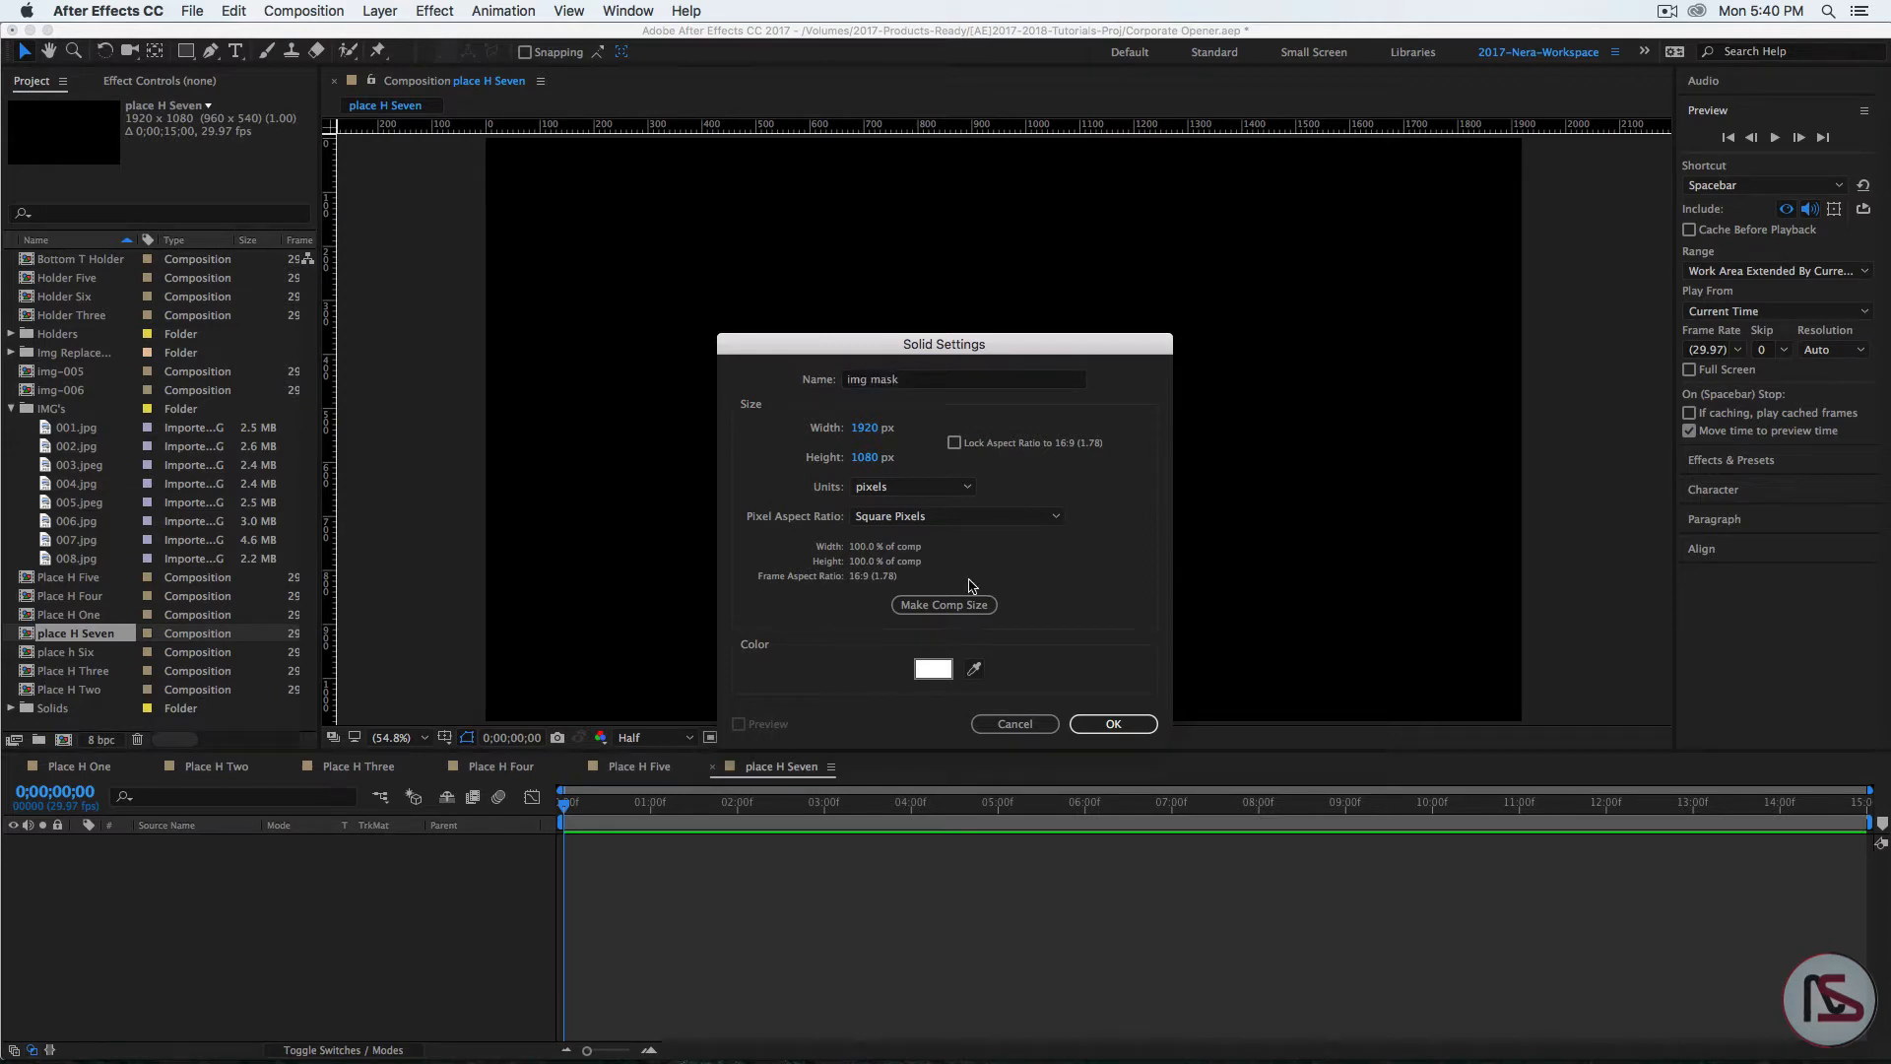
key(Return)
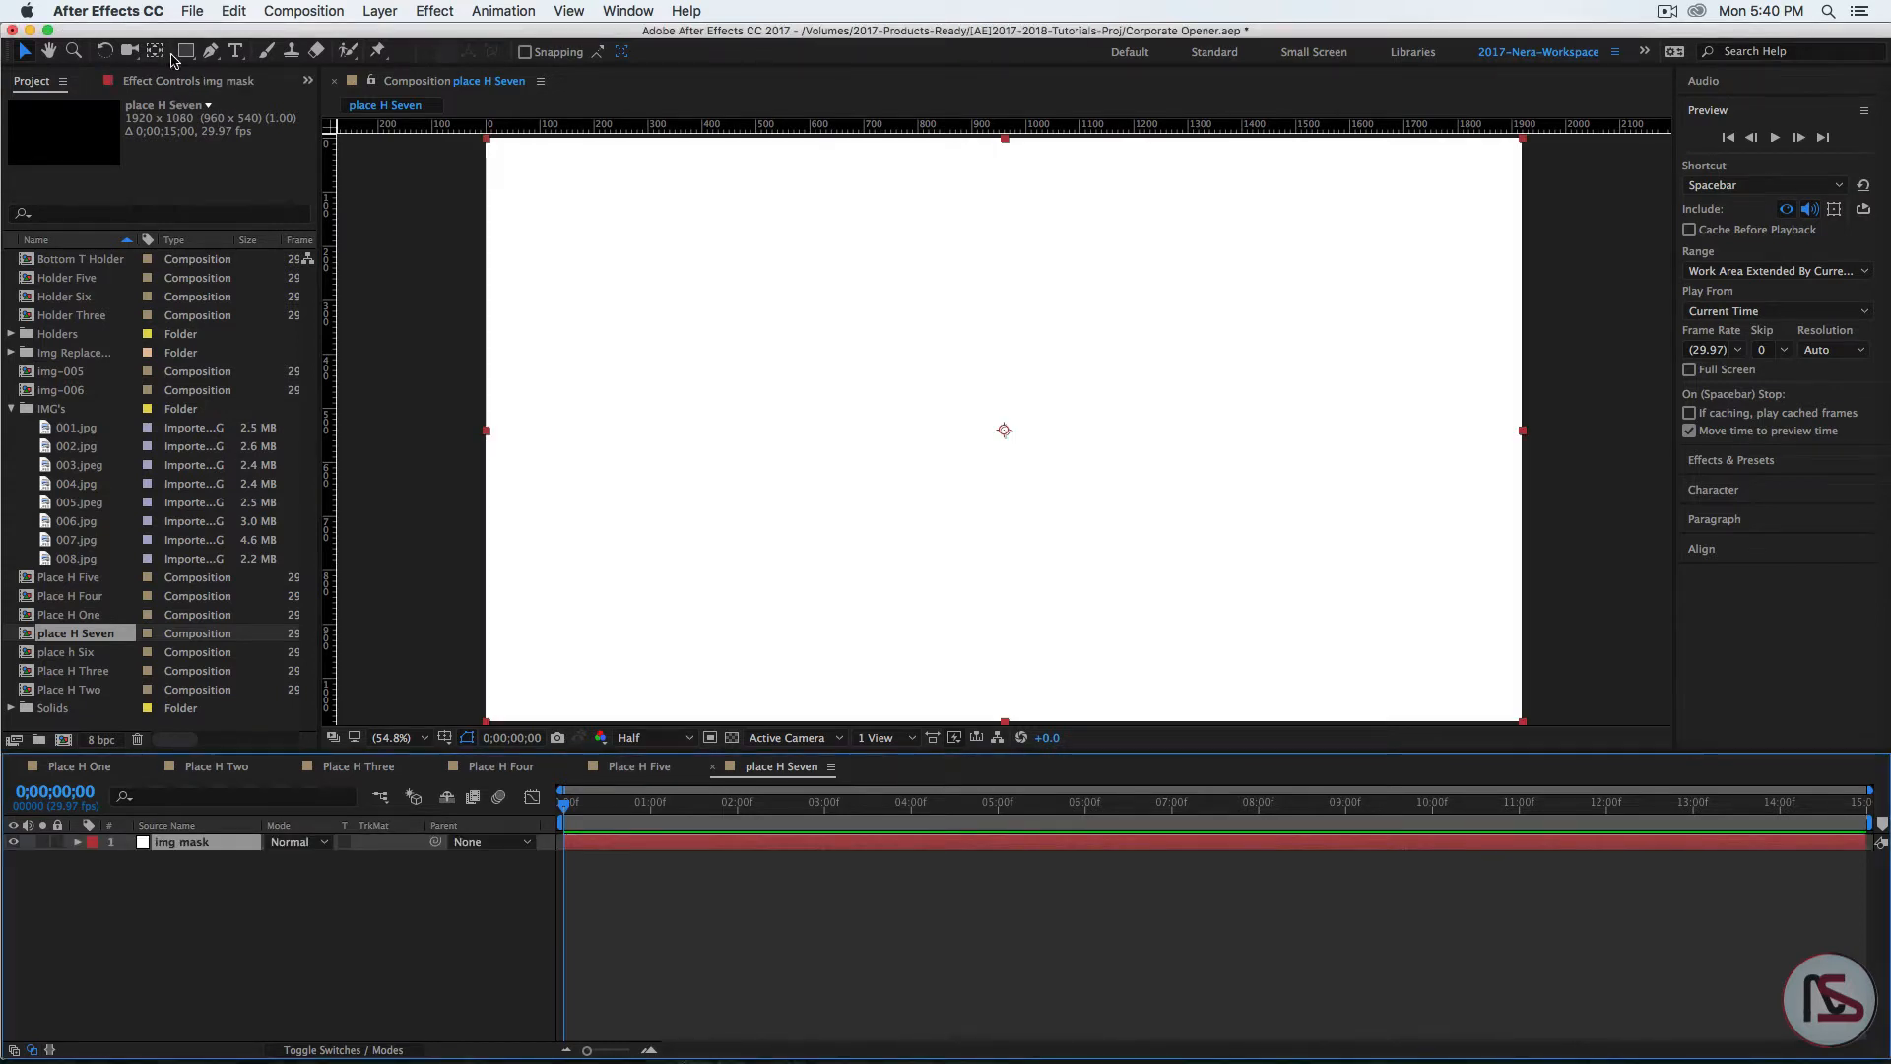
double_click(185, 51)
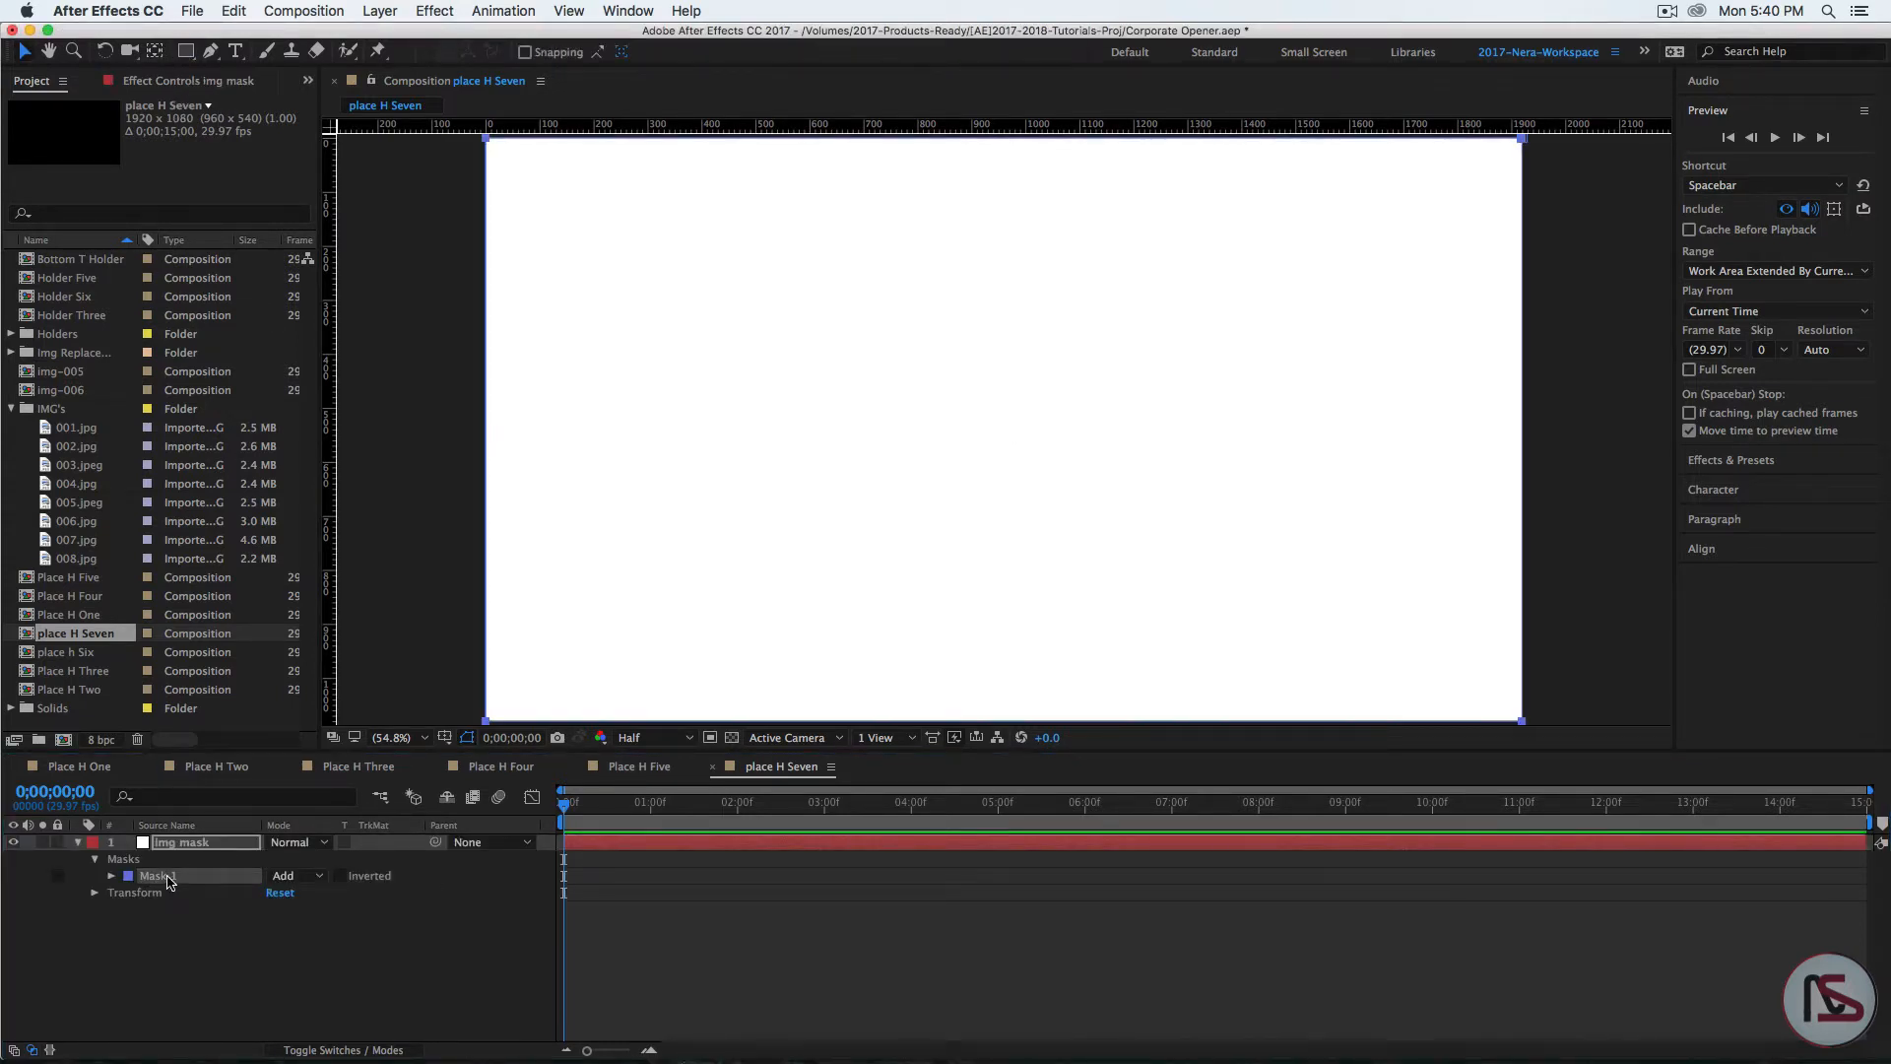
click(78, 842)
click(272, 977)
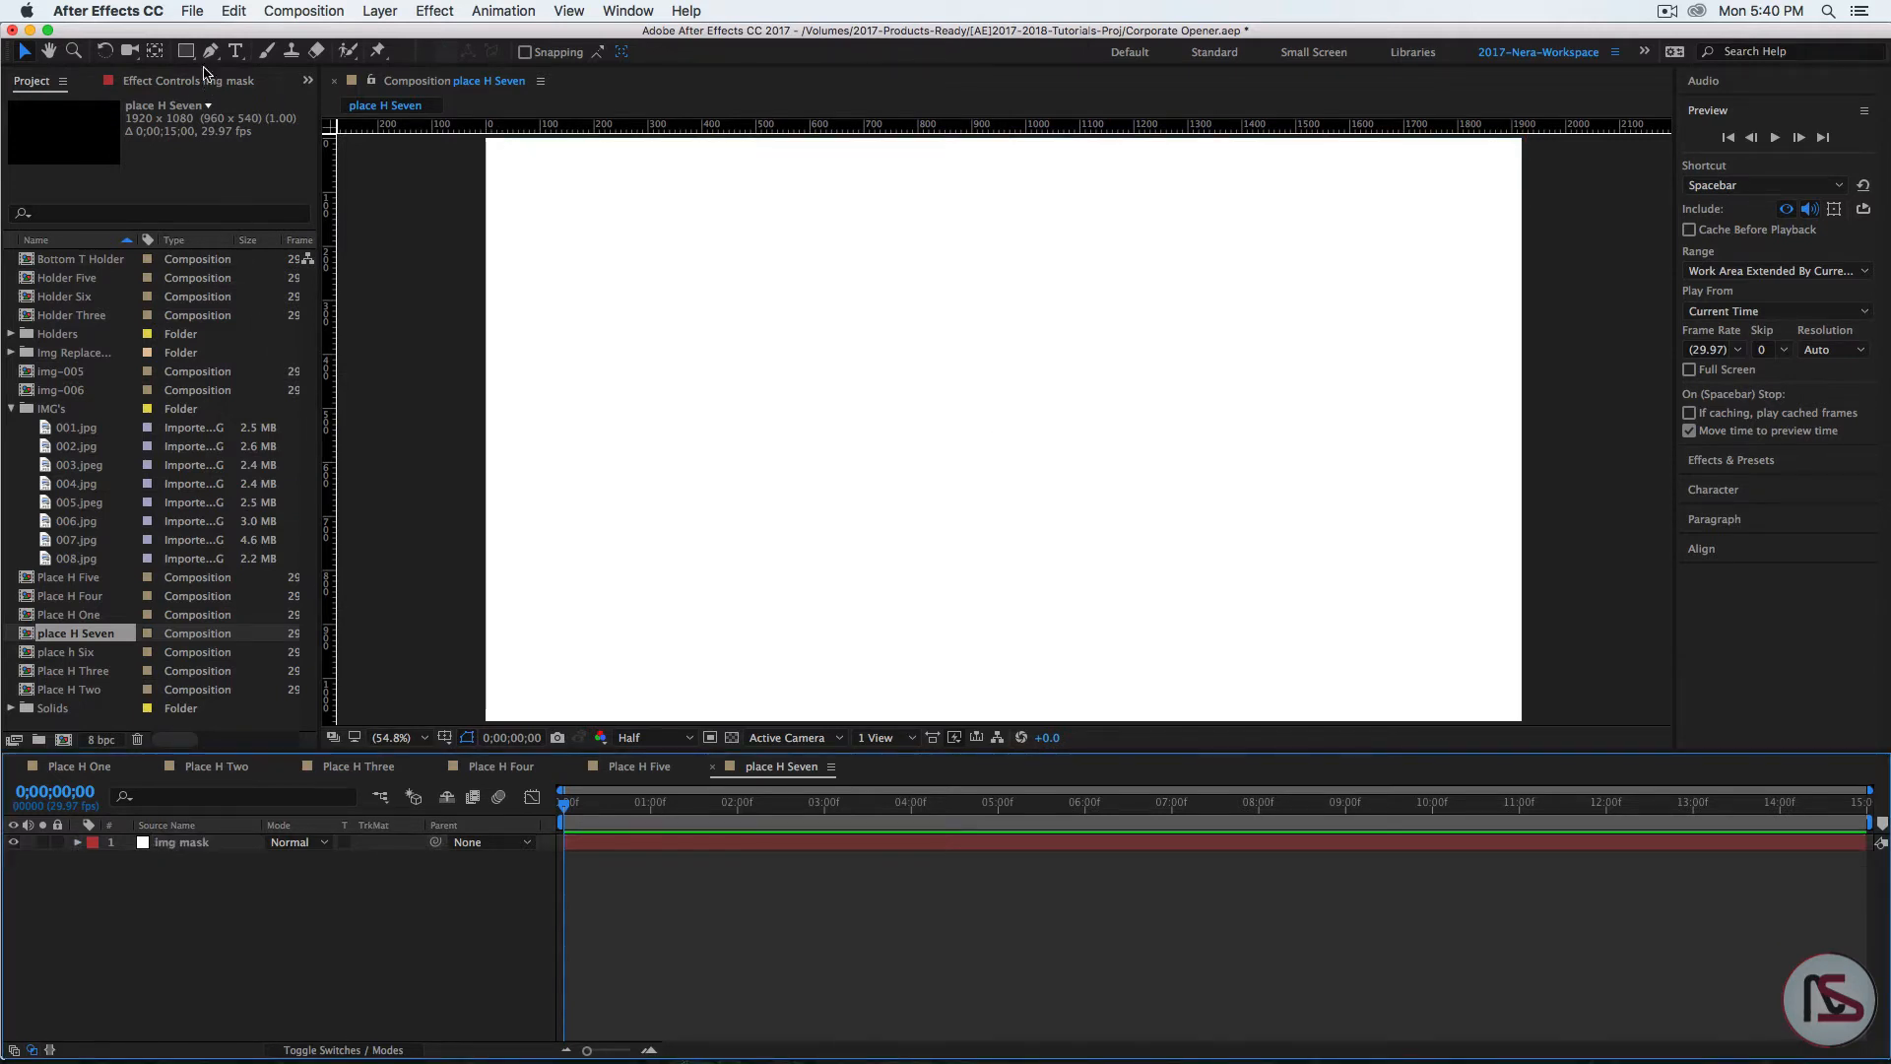
Step: Draw a separate rectangle shape about 419 by 595 px near the composition's centre, with no stroke and a solid dark red fill
click(186, 50)
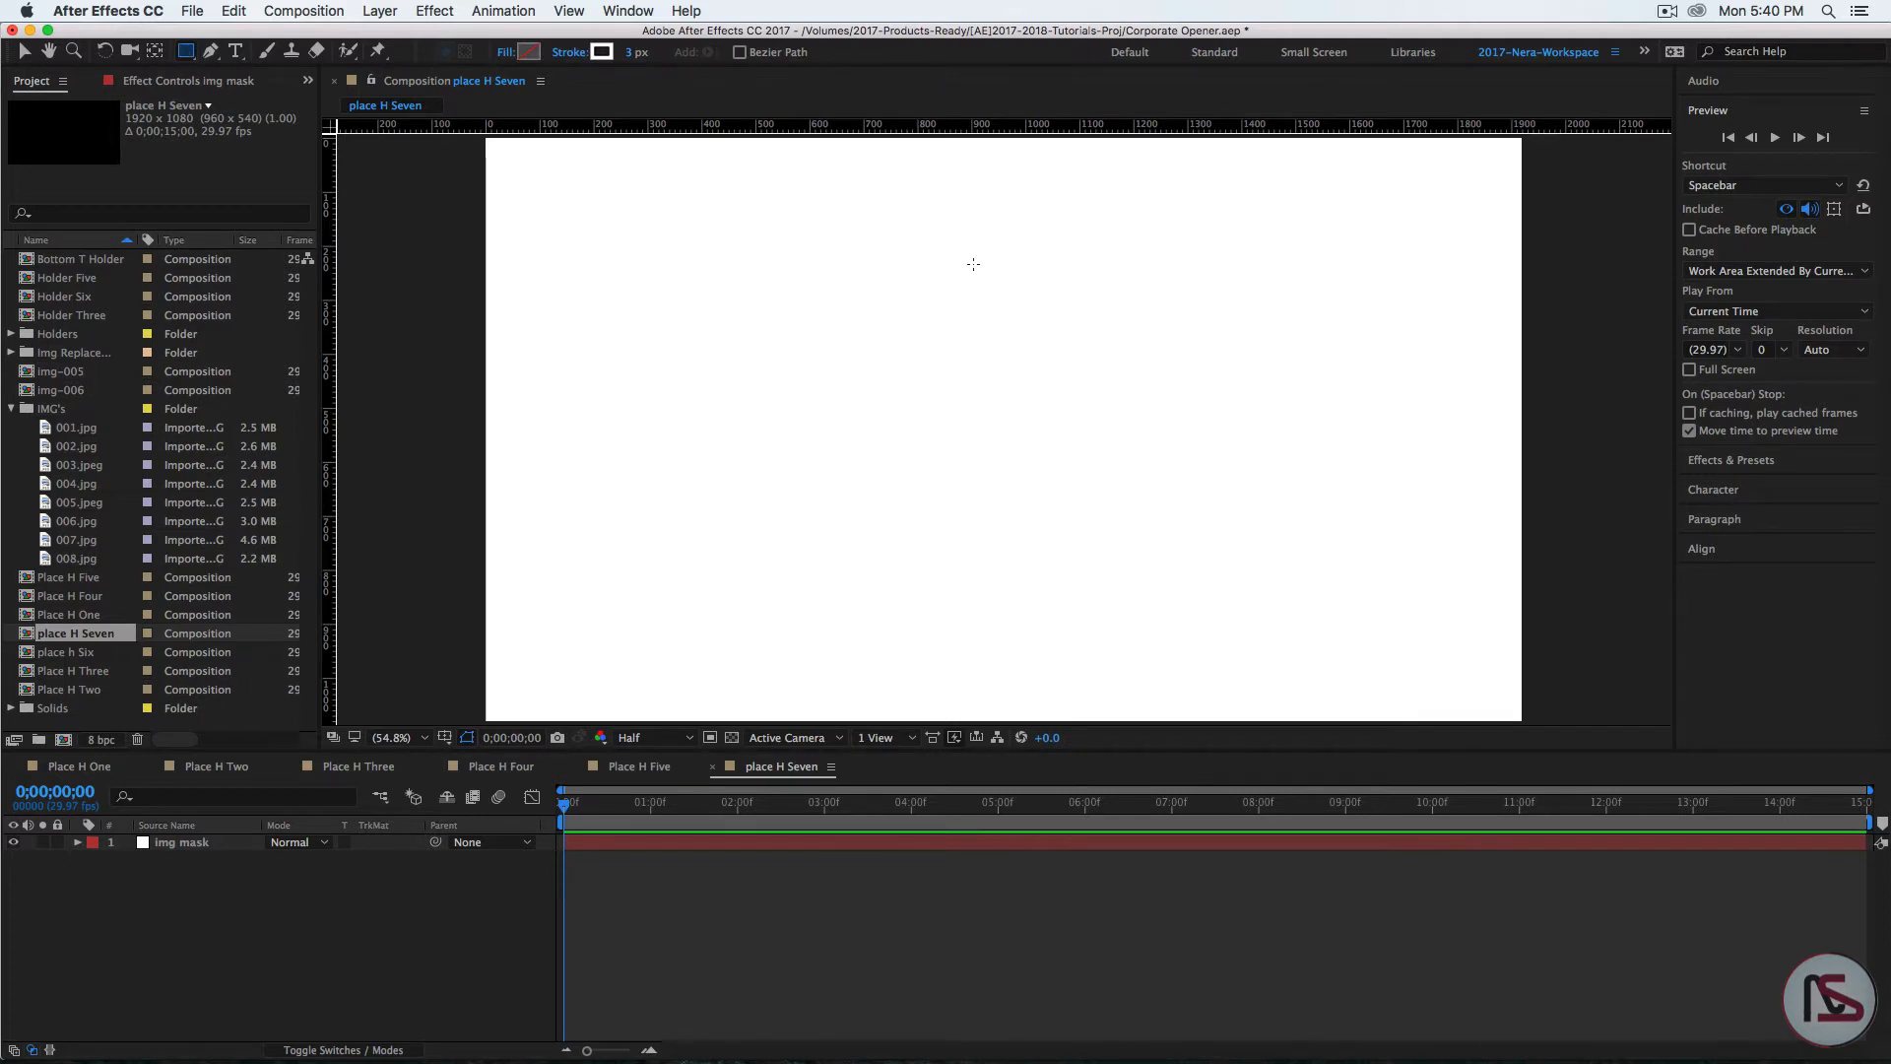
drag(1189, 545, 963, 223)
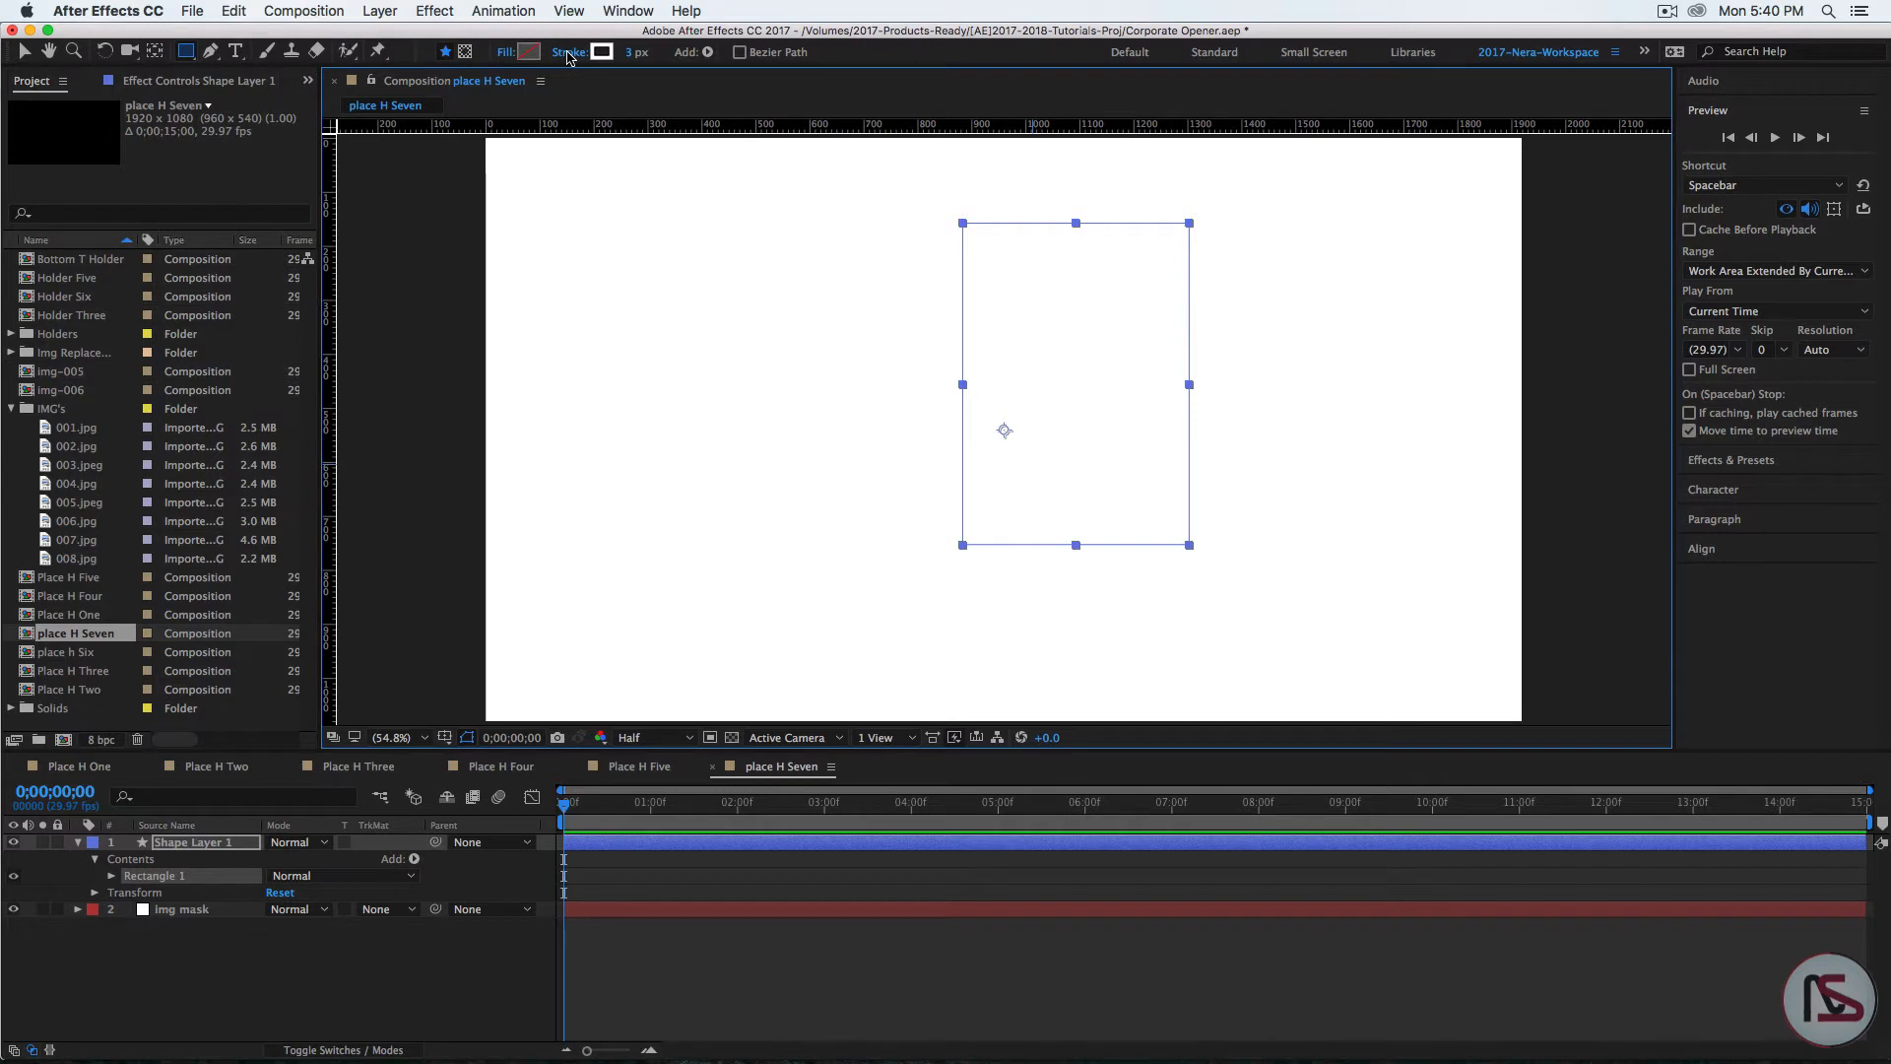
click(568, 54)
click(847, 495)
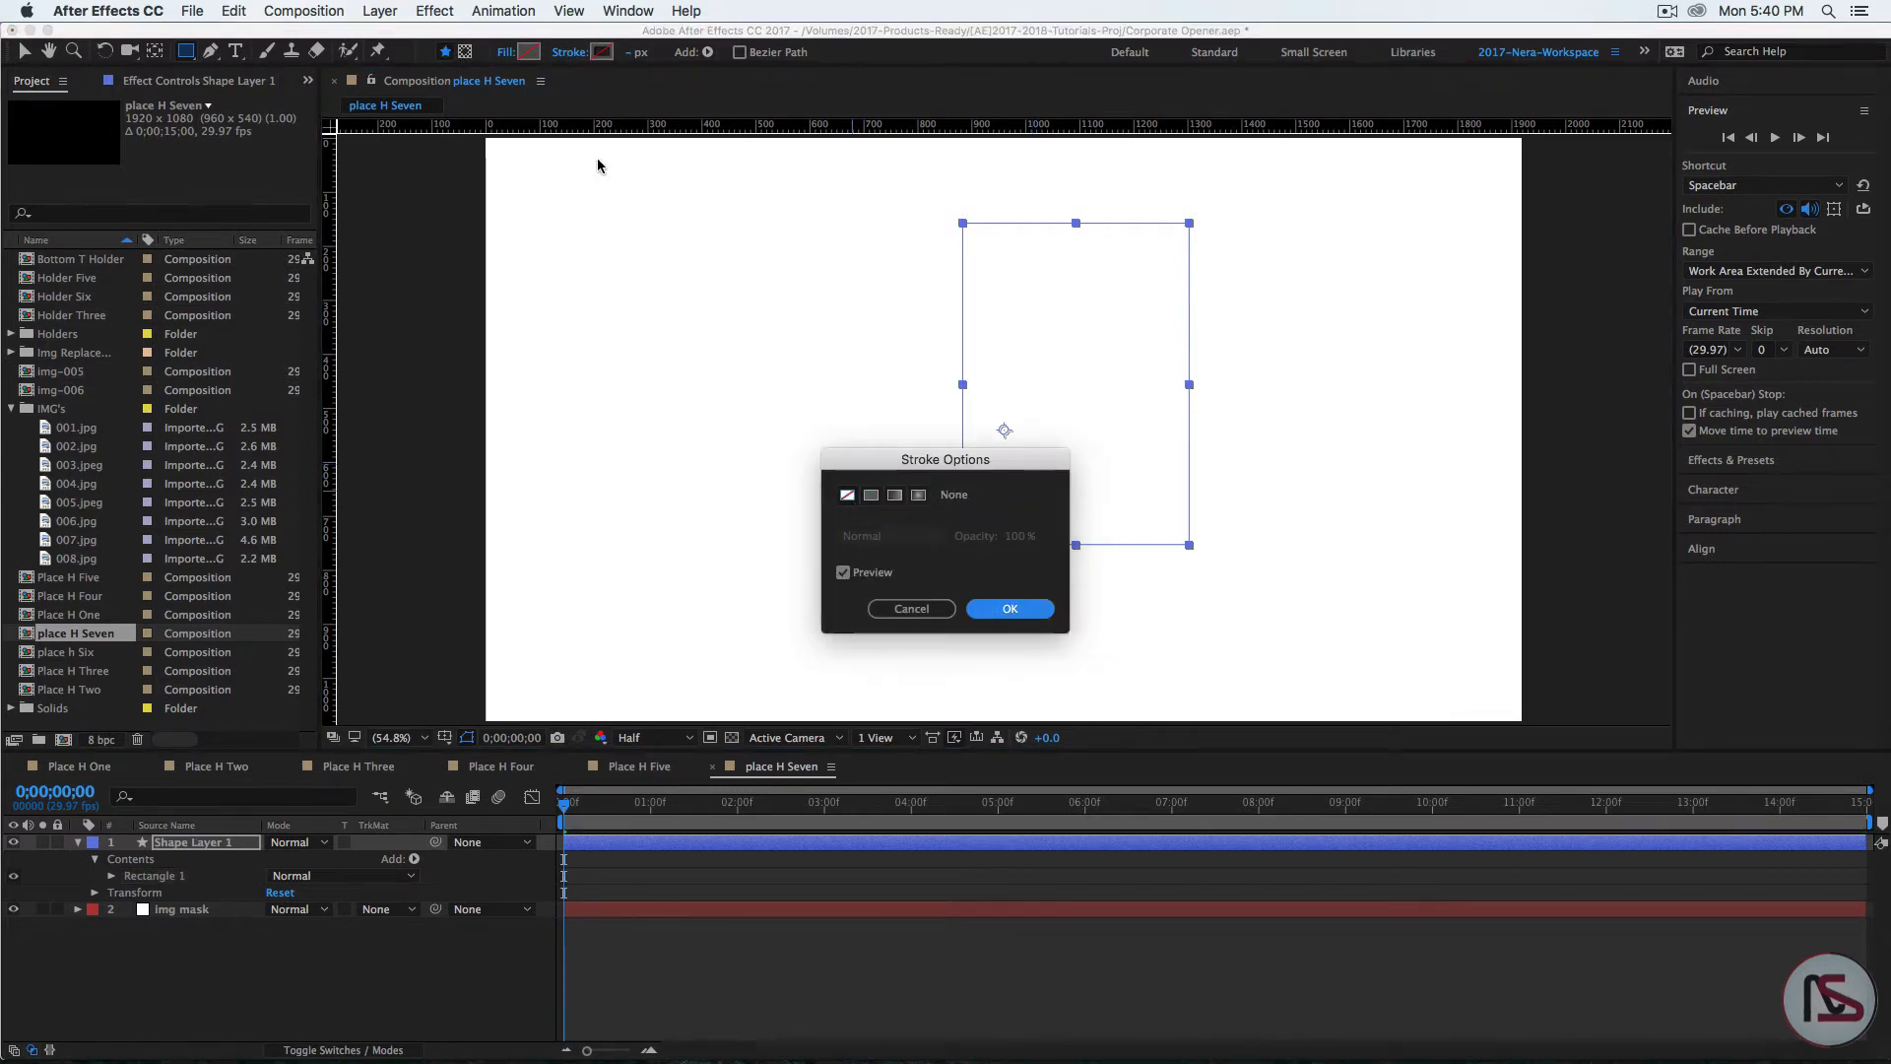
key(Return)
click(505, 52)
click(870, 498)
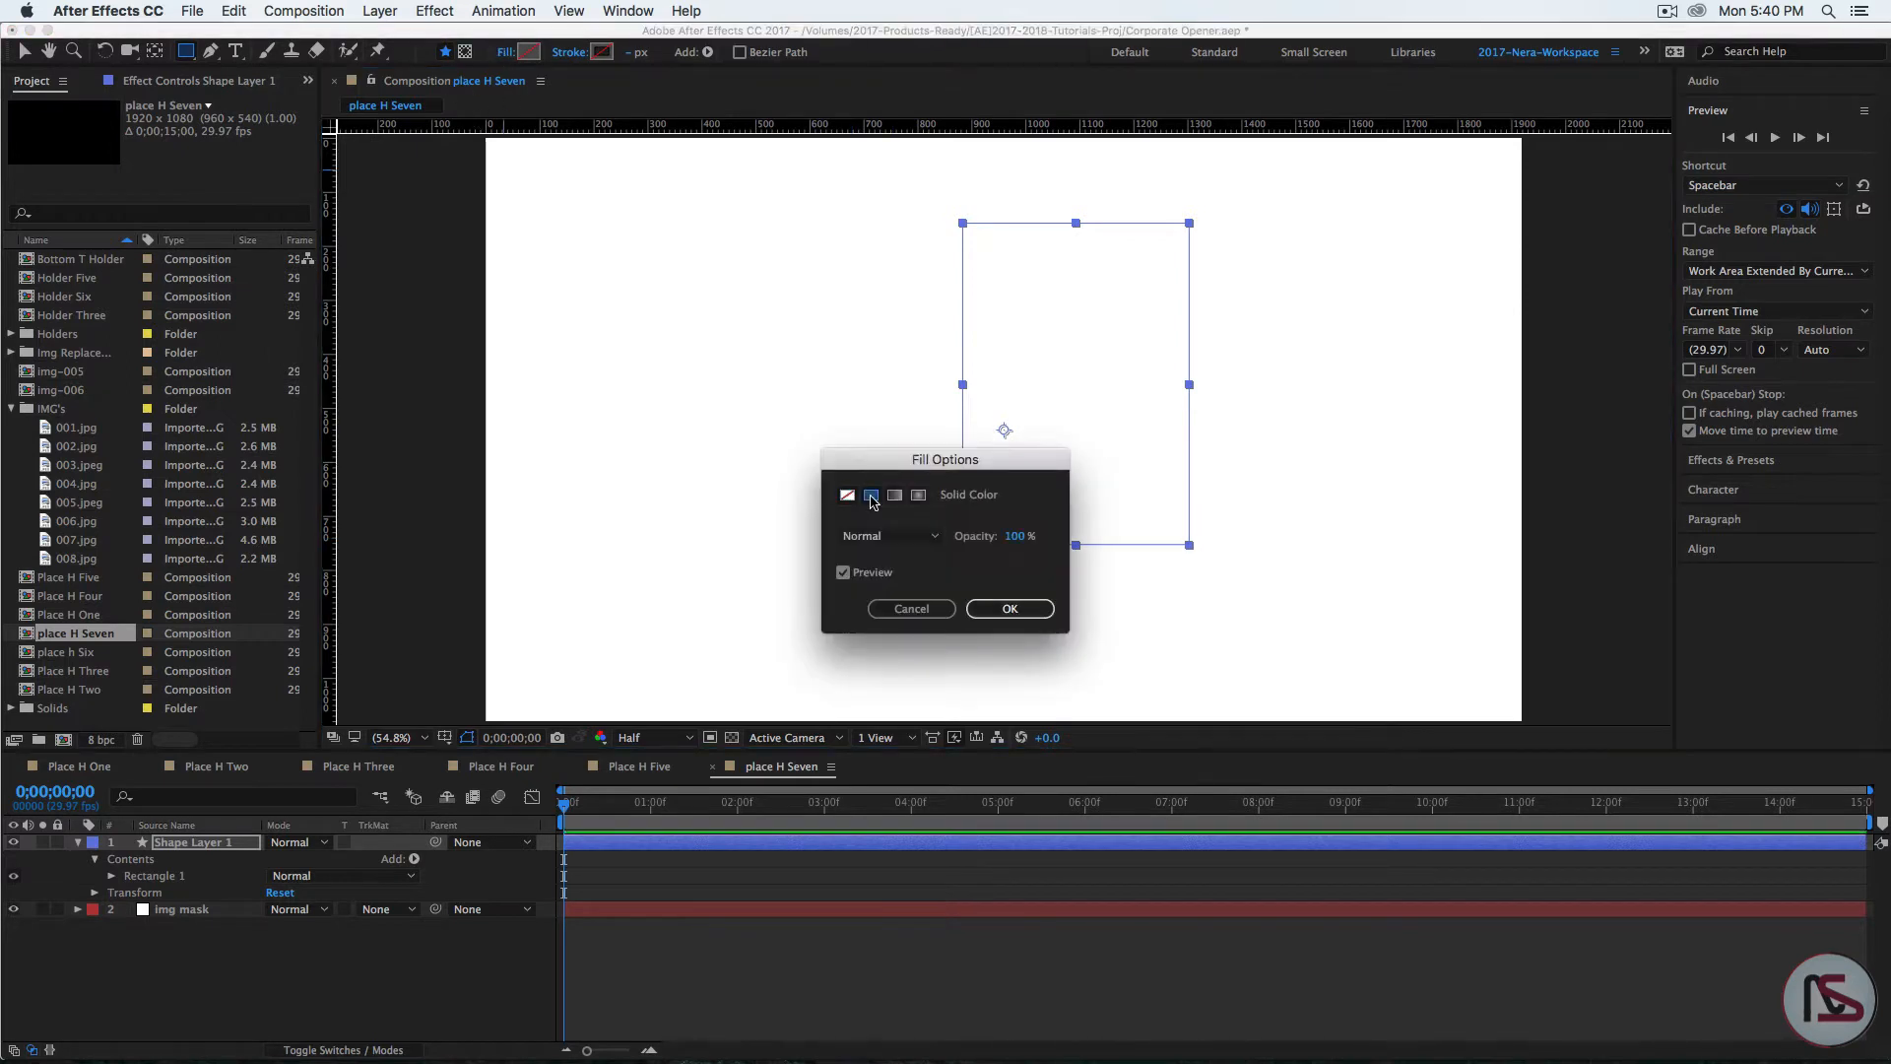
click(1013, 609)
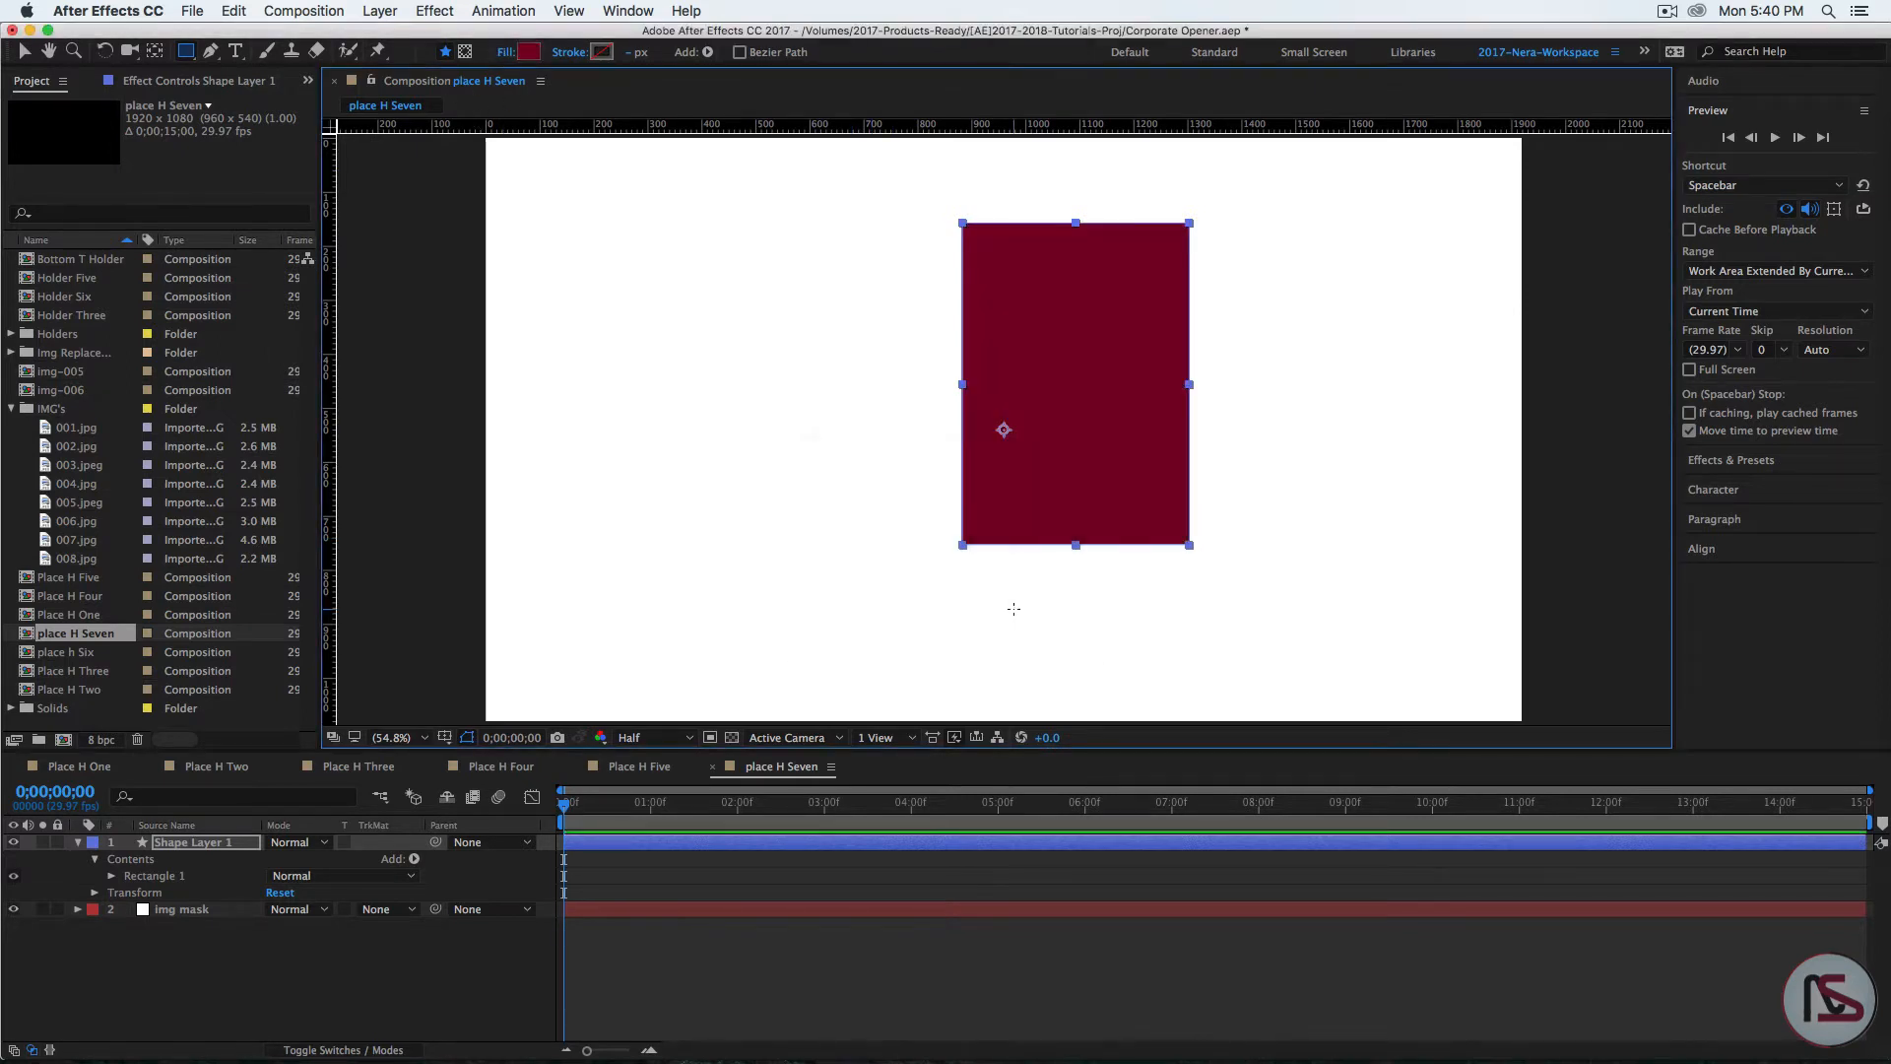
Step: Unlink the rectangle path's size proportions and set its size to 600 by 1080 px
click(111, 880)
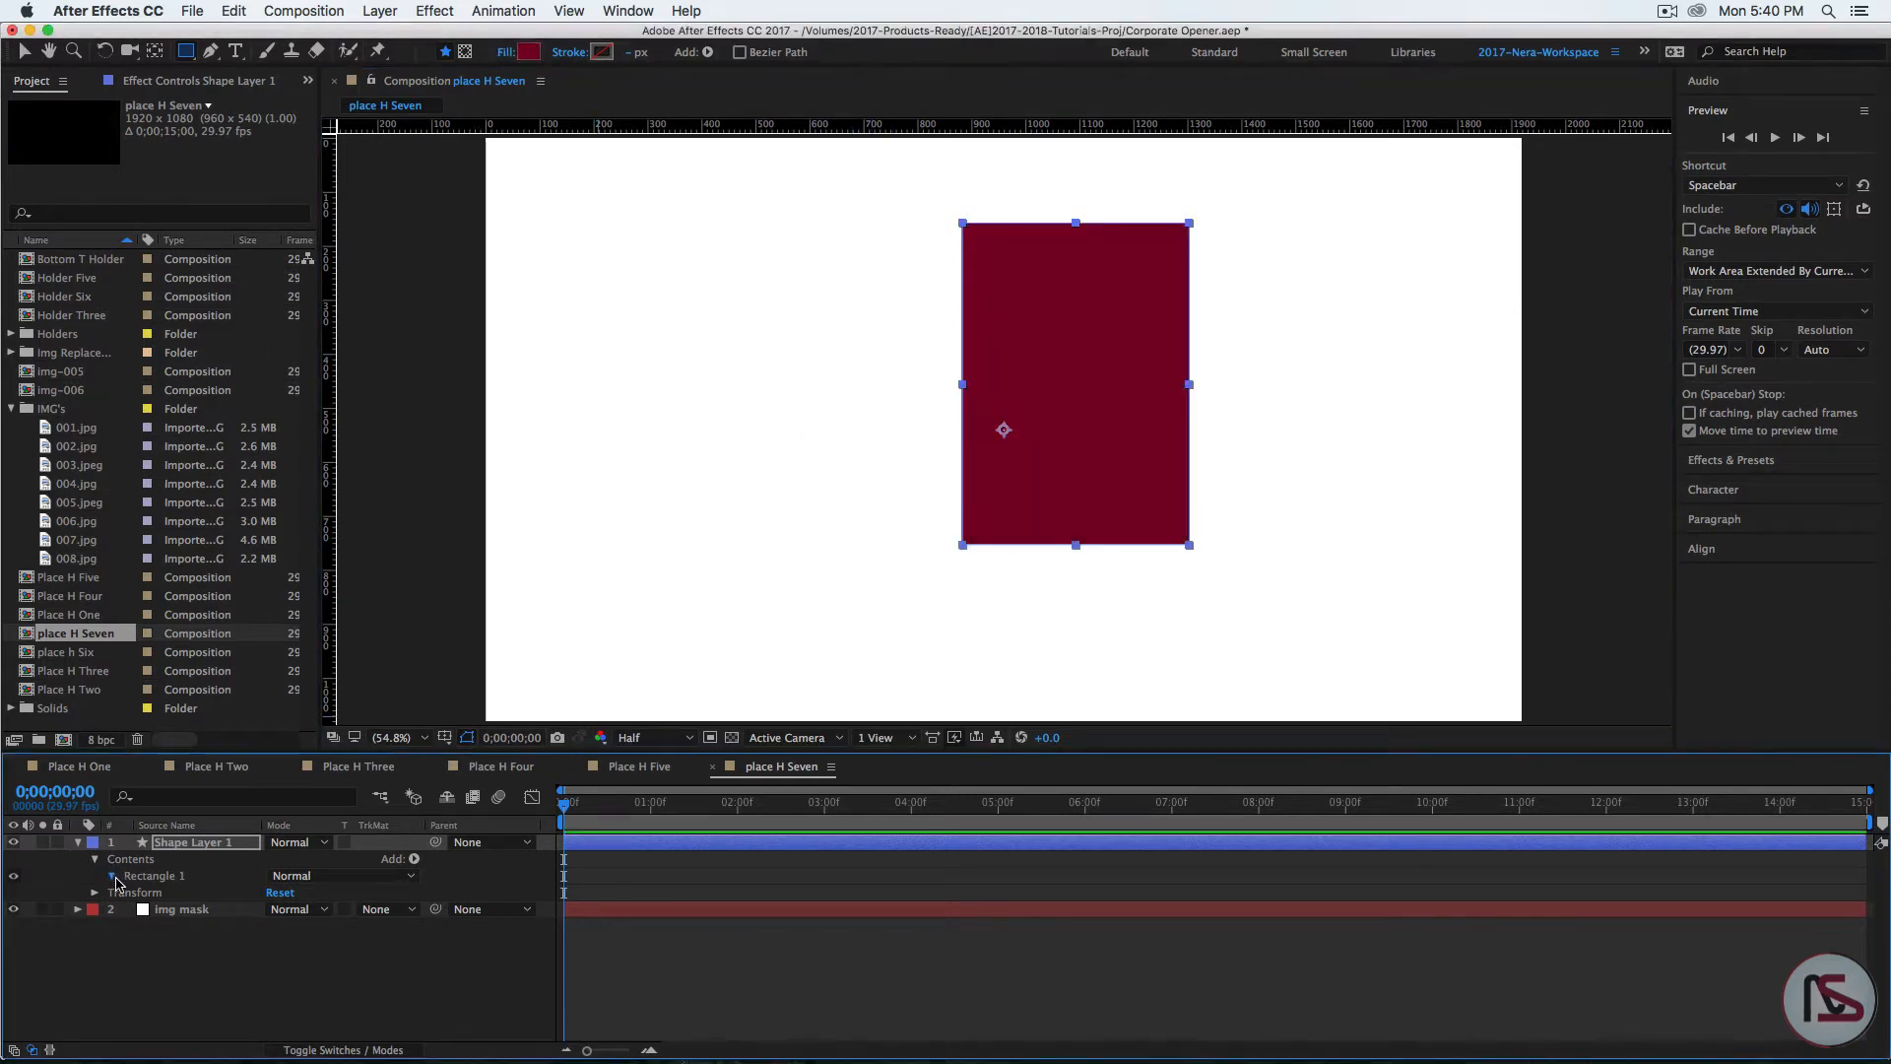
click(112, 877)
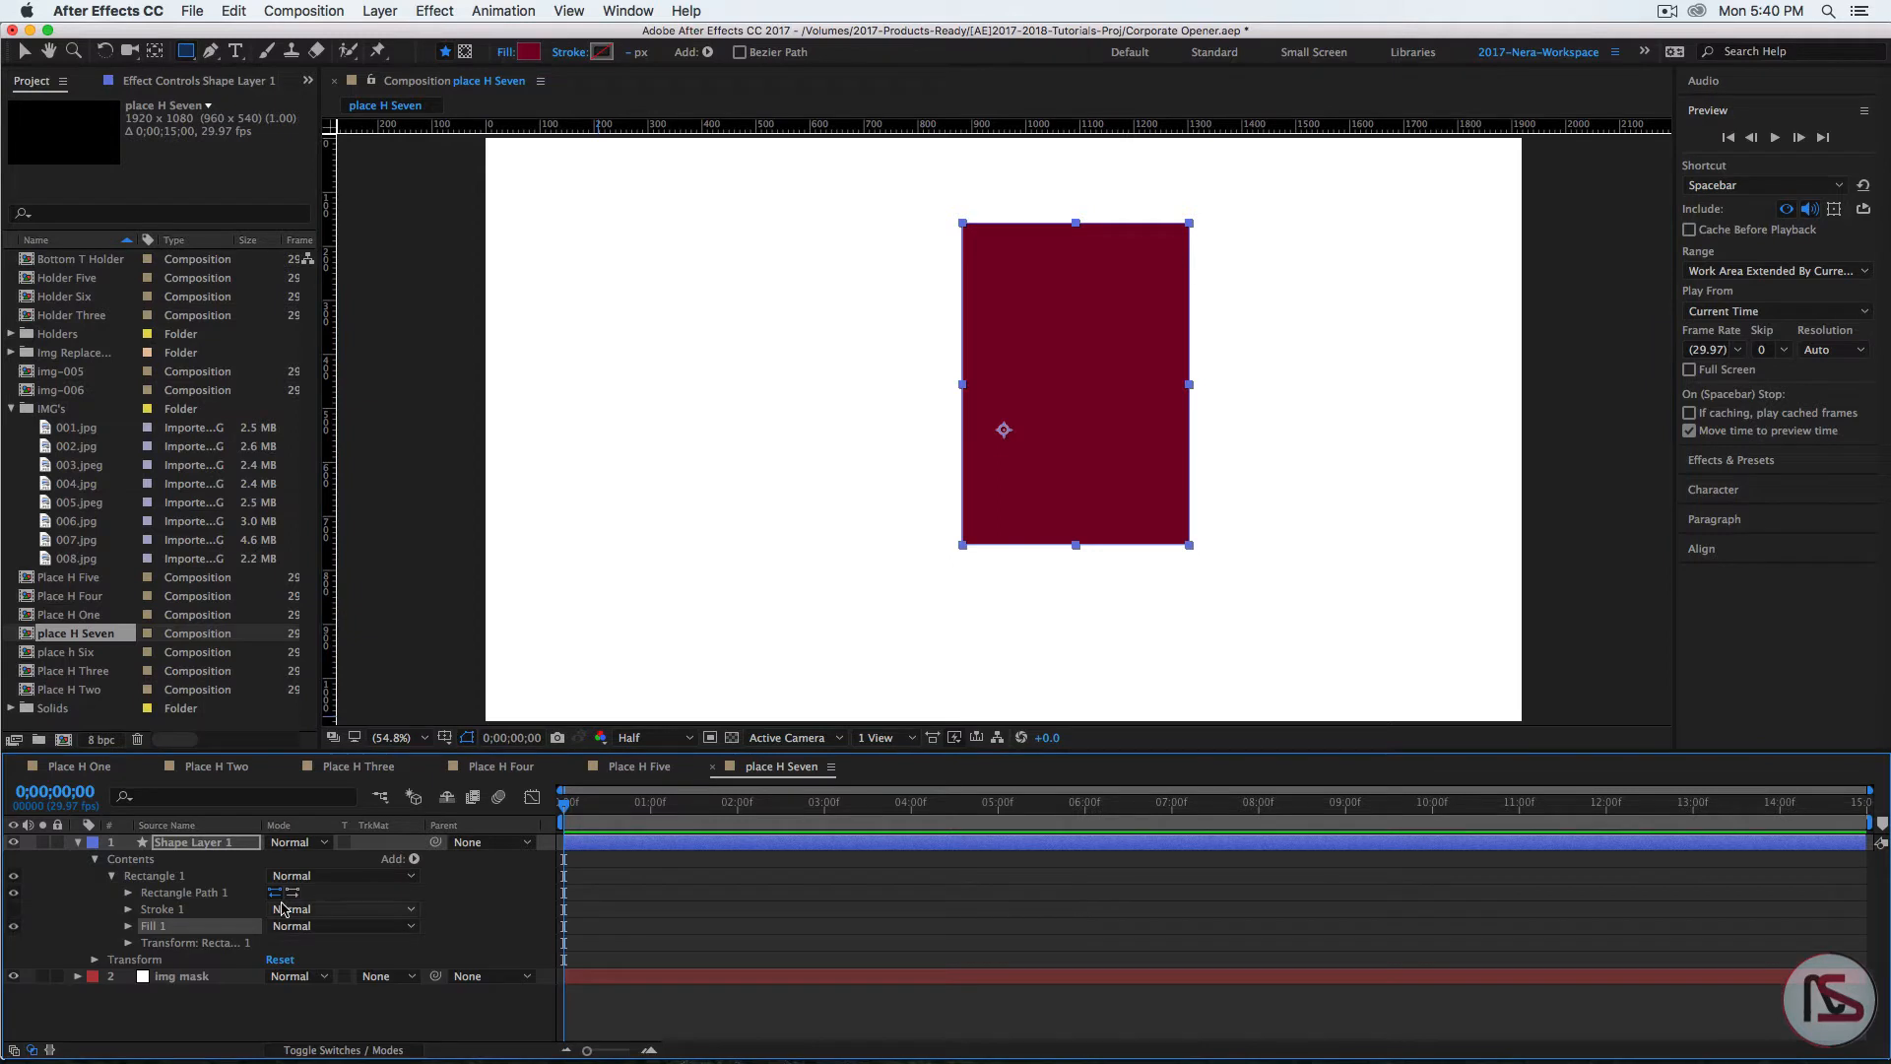
click(129, 894)
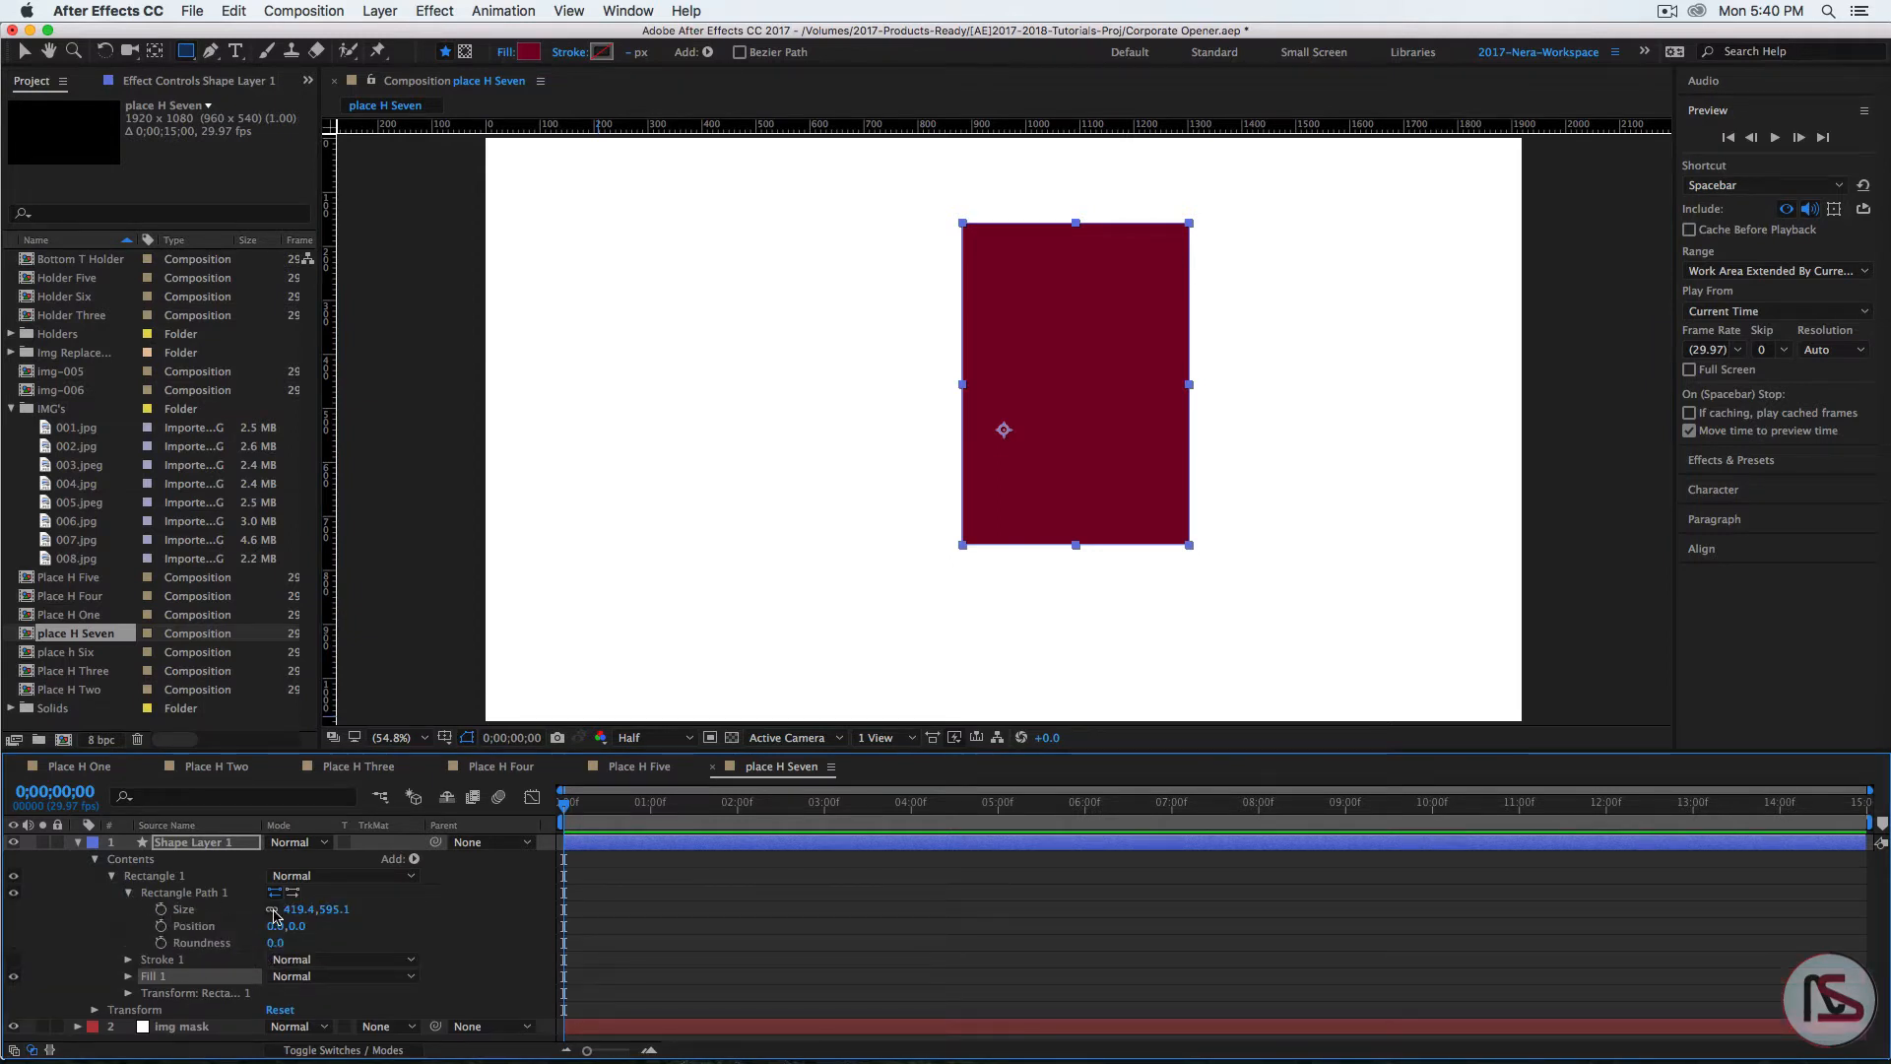
click(273, 913)
click(295, 910)
text(600)
key(Return)
click(334, 911)
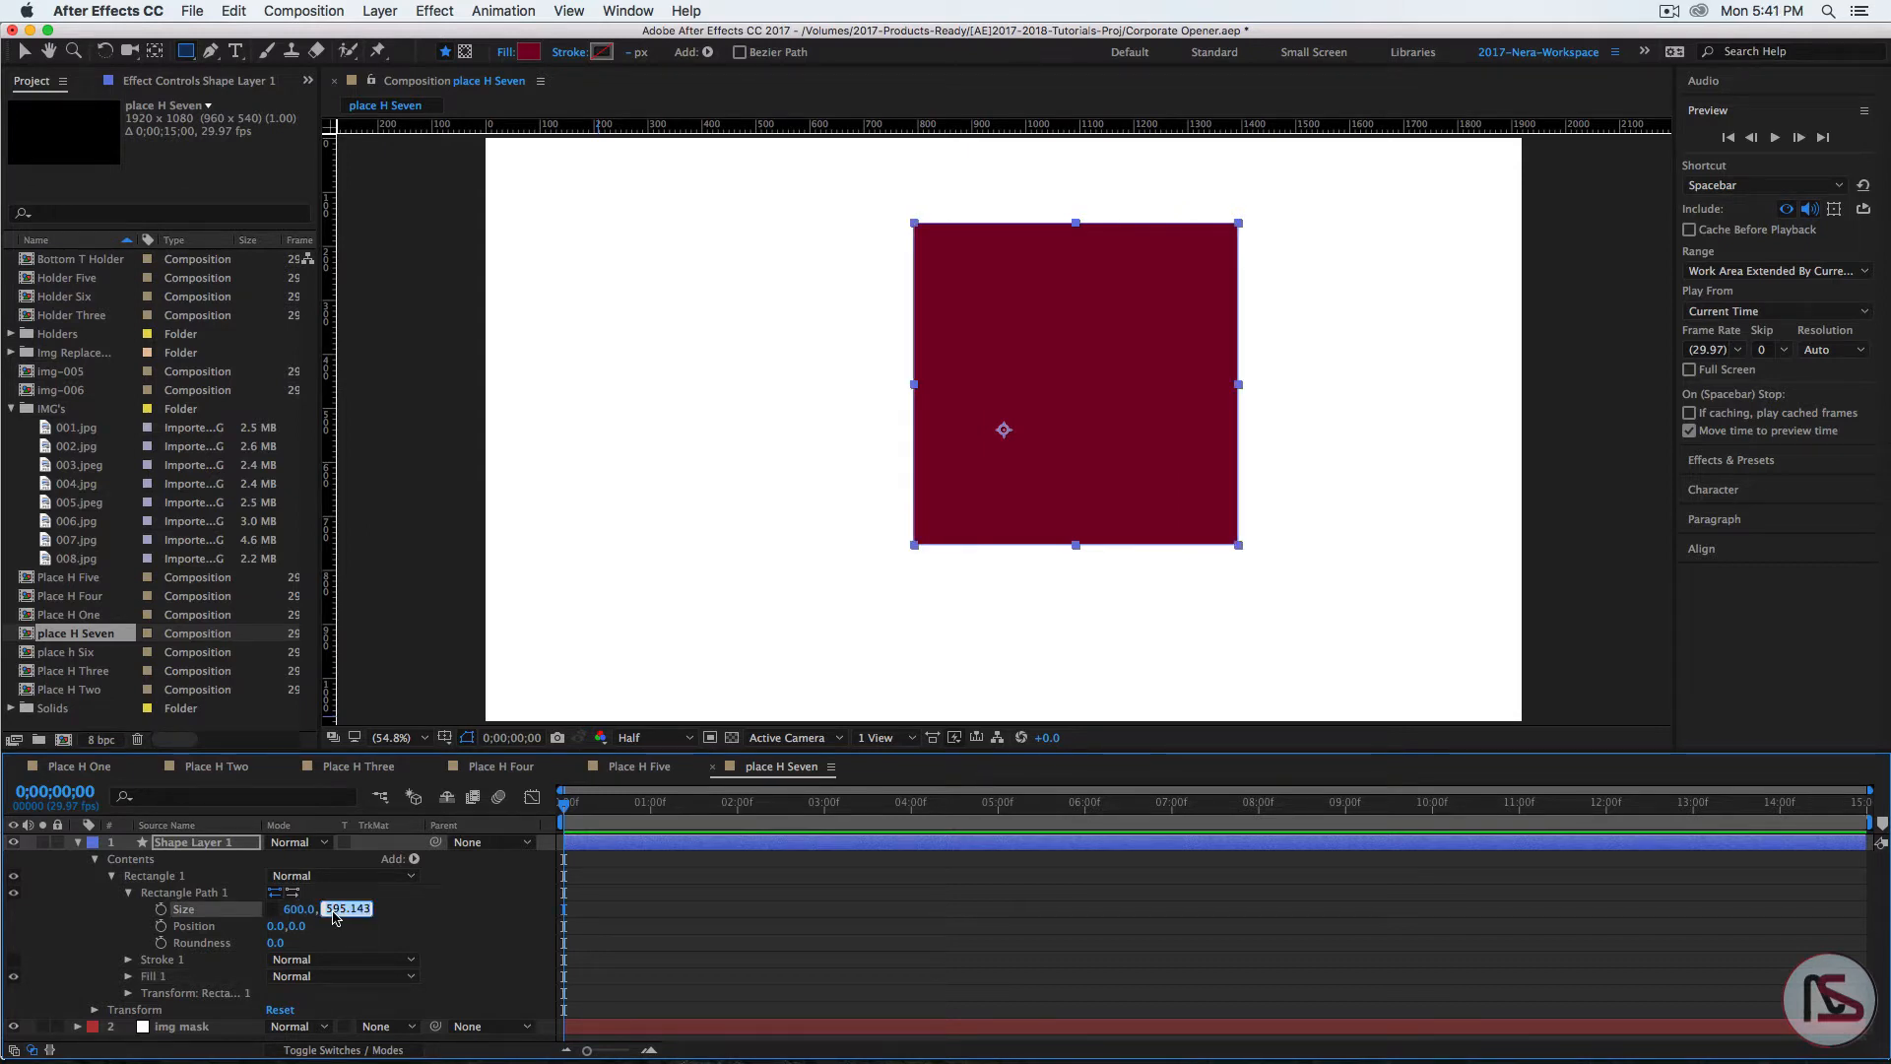
text(1080)
key(Return)
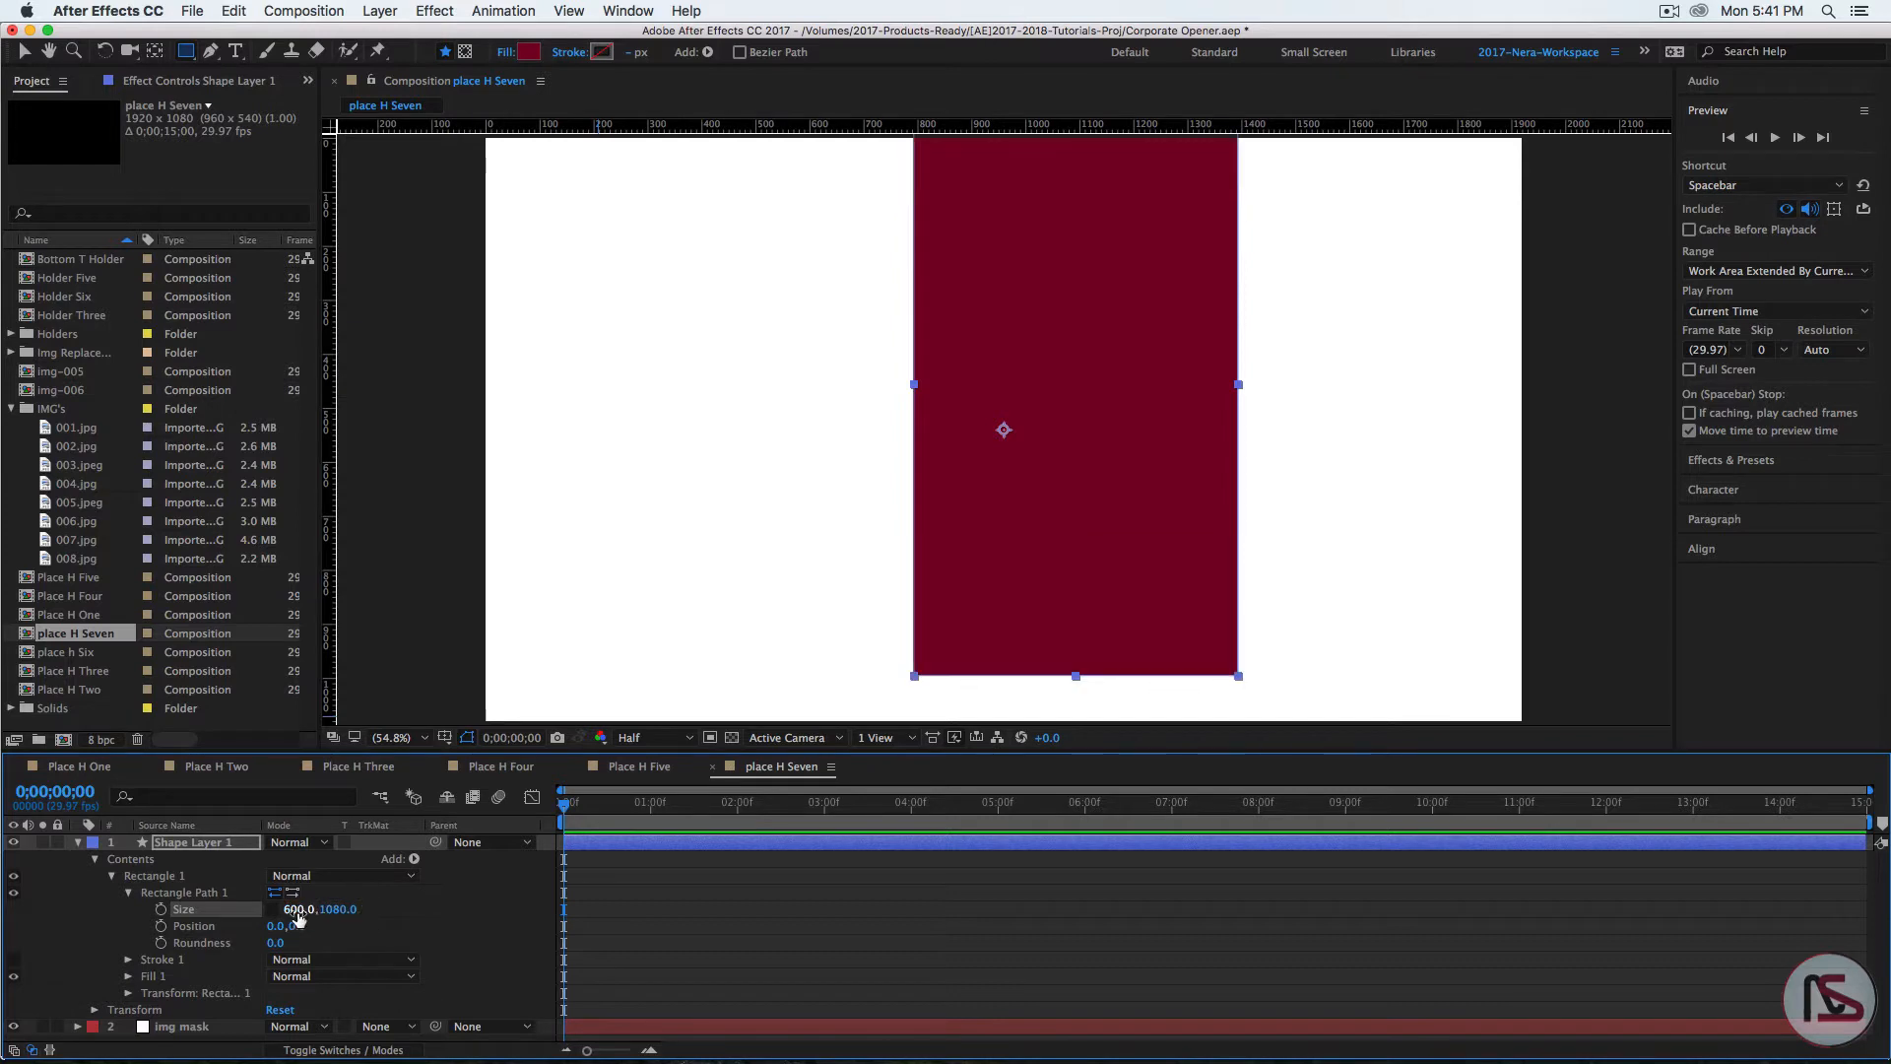
Step: Align the rectangle's shape layer to the right and bottom edges of the composition
click(144, 863)
click(186, 844)
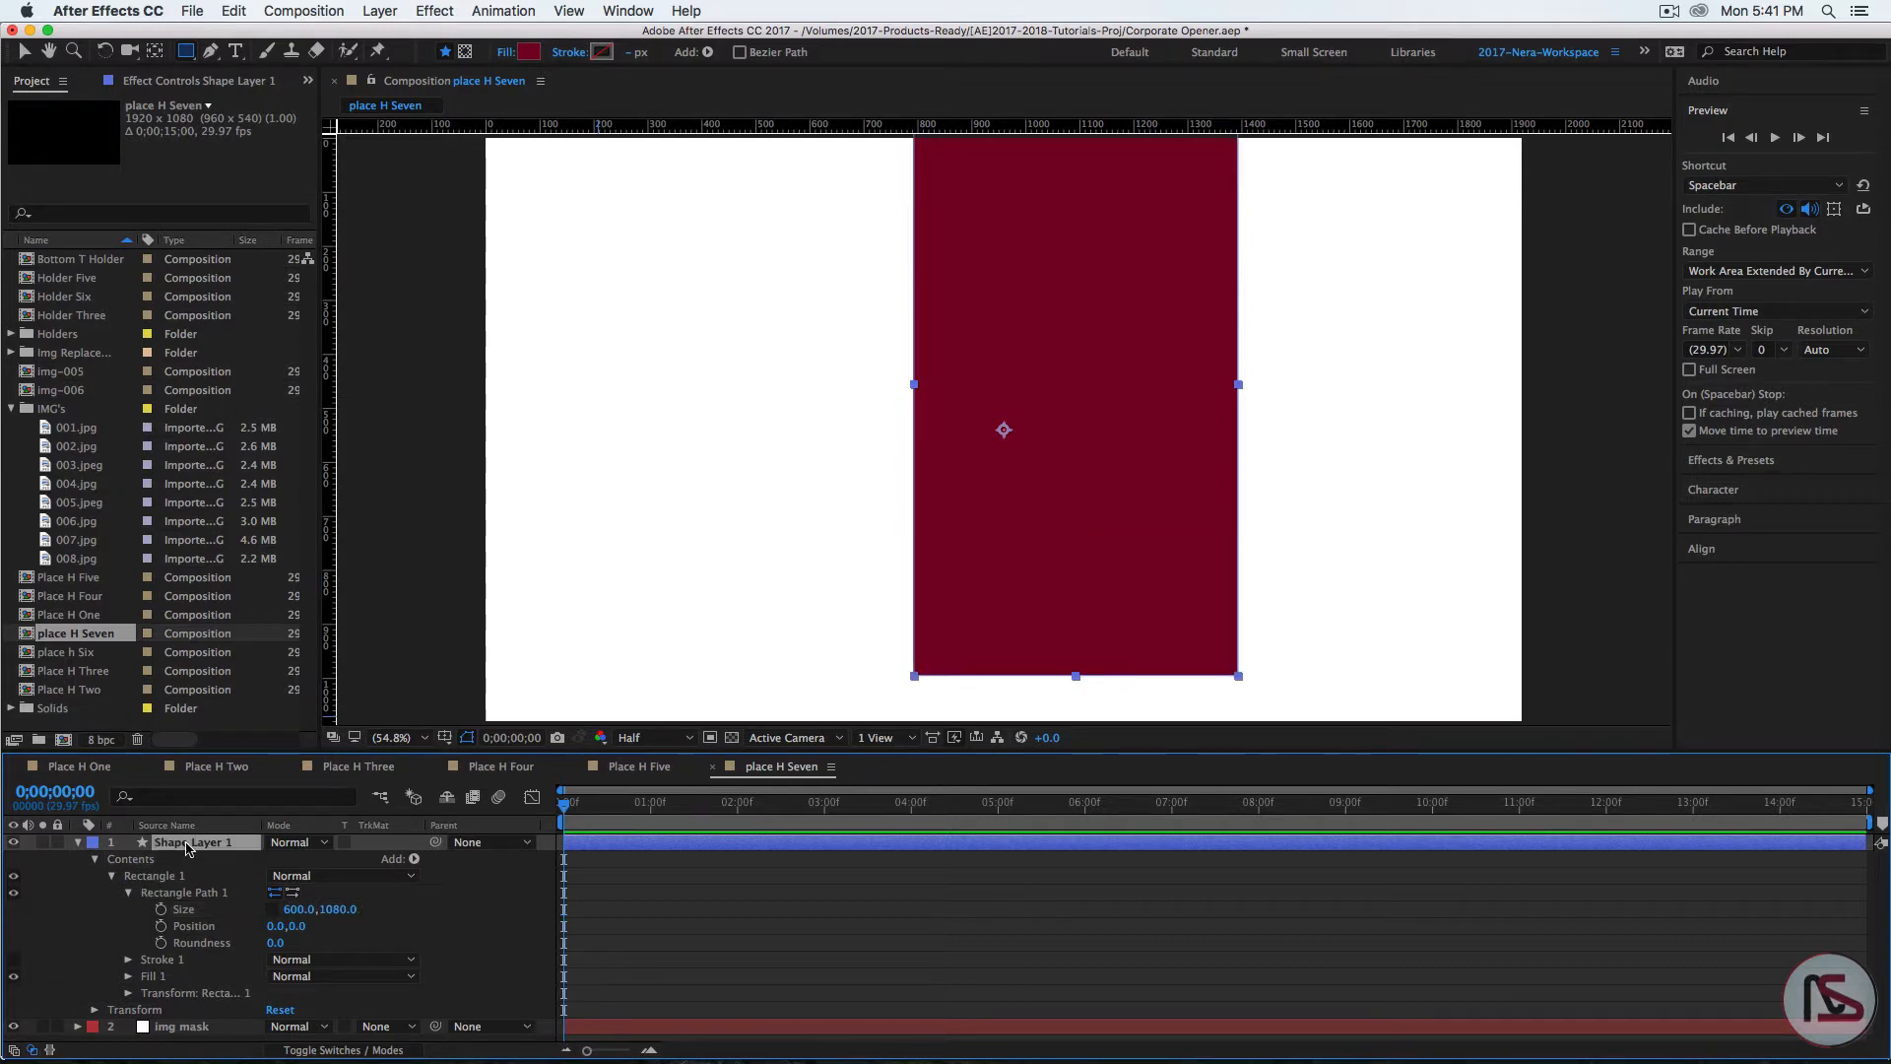
click(1724, 553)
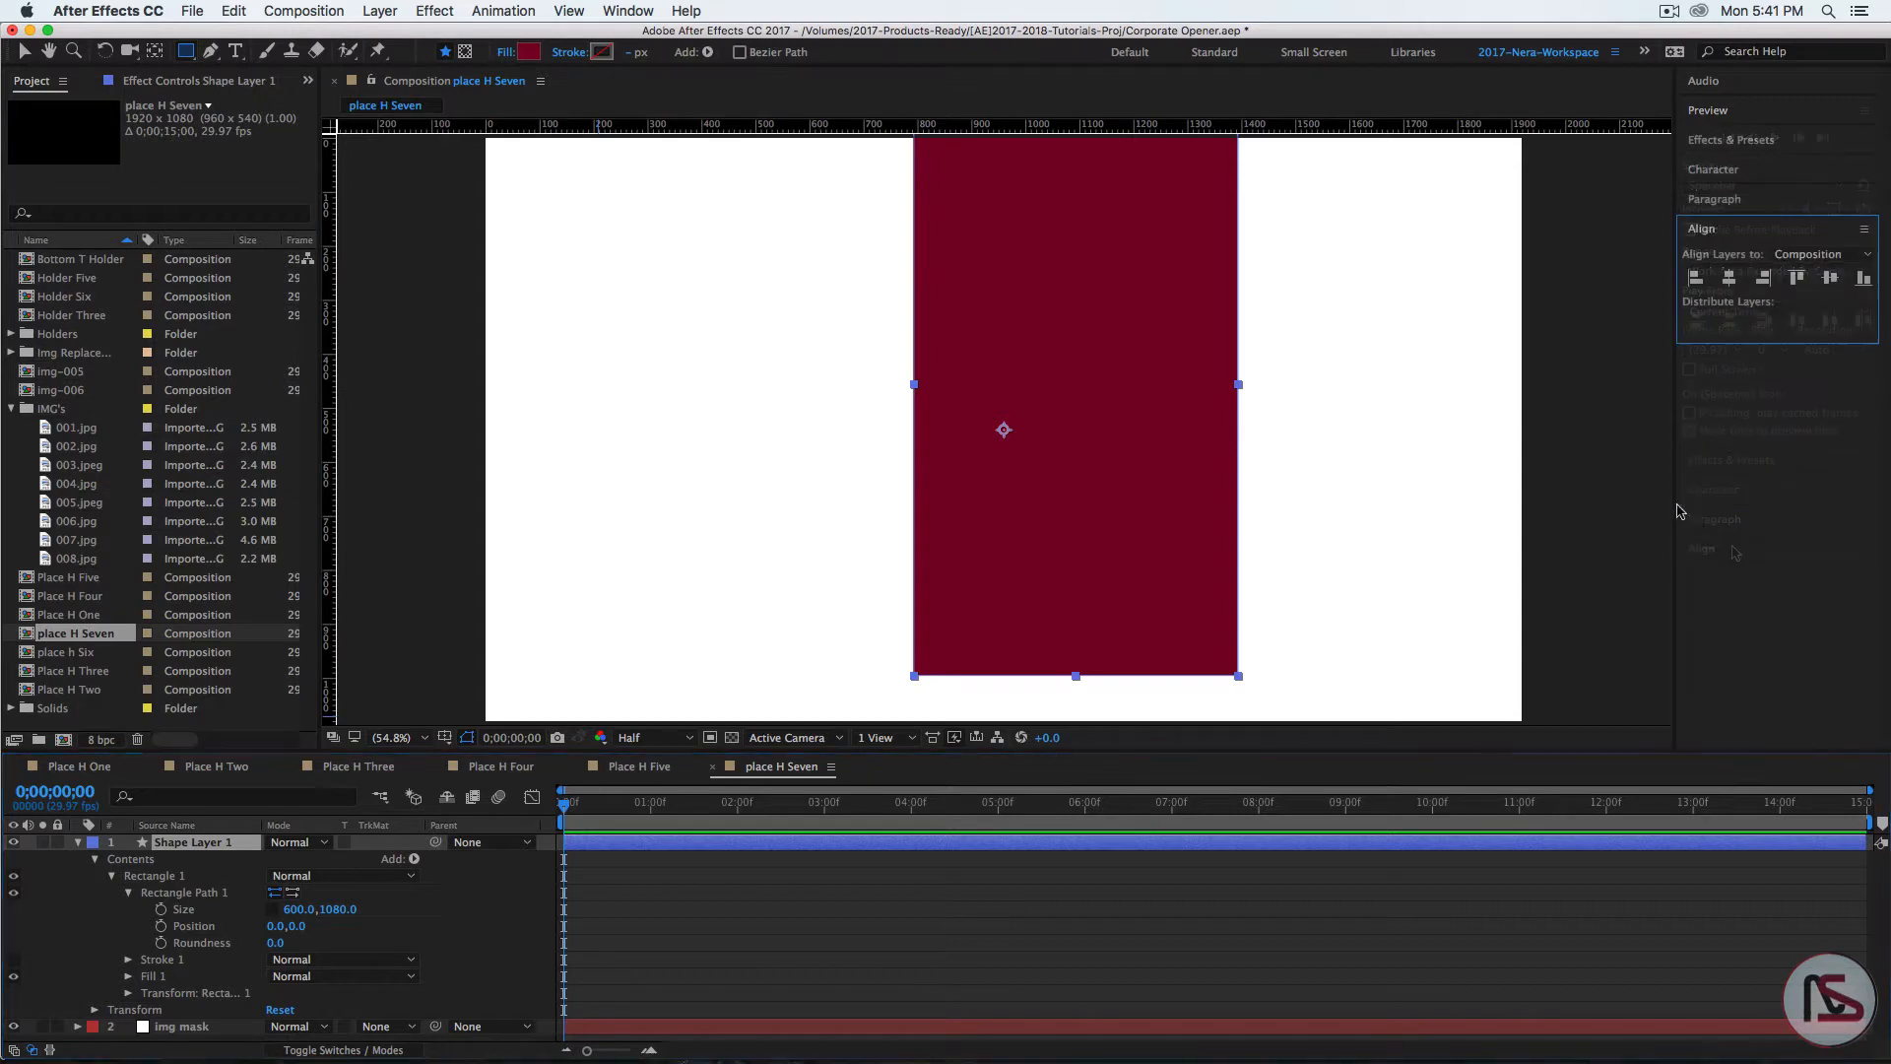
click(1763, 278)
click(1864, 278)
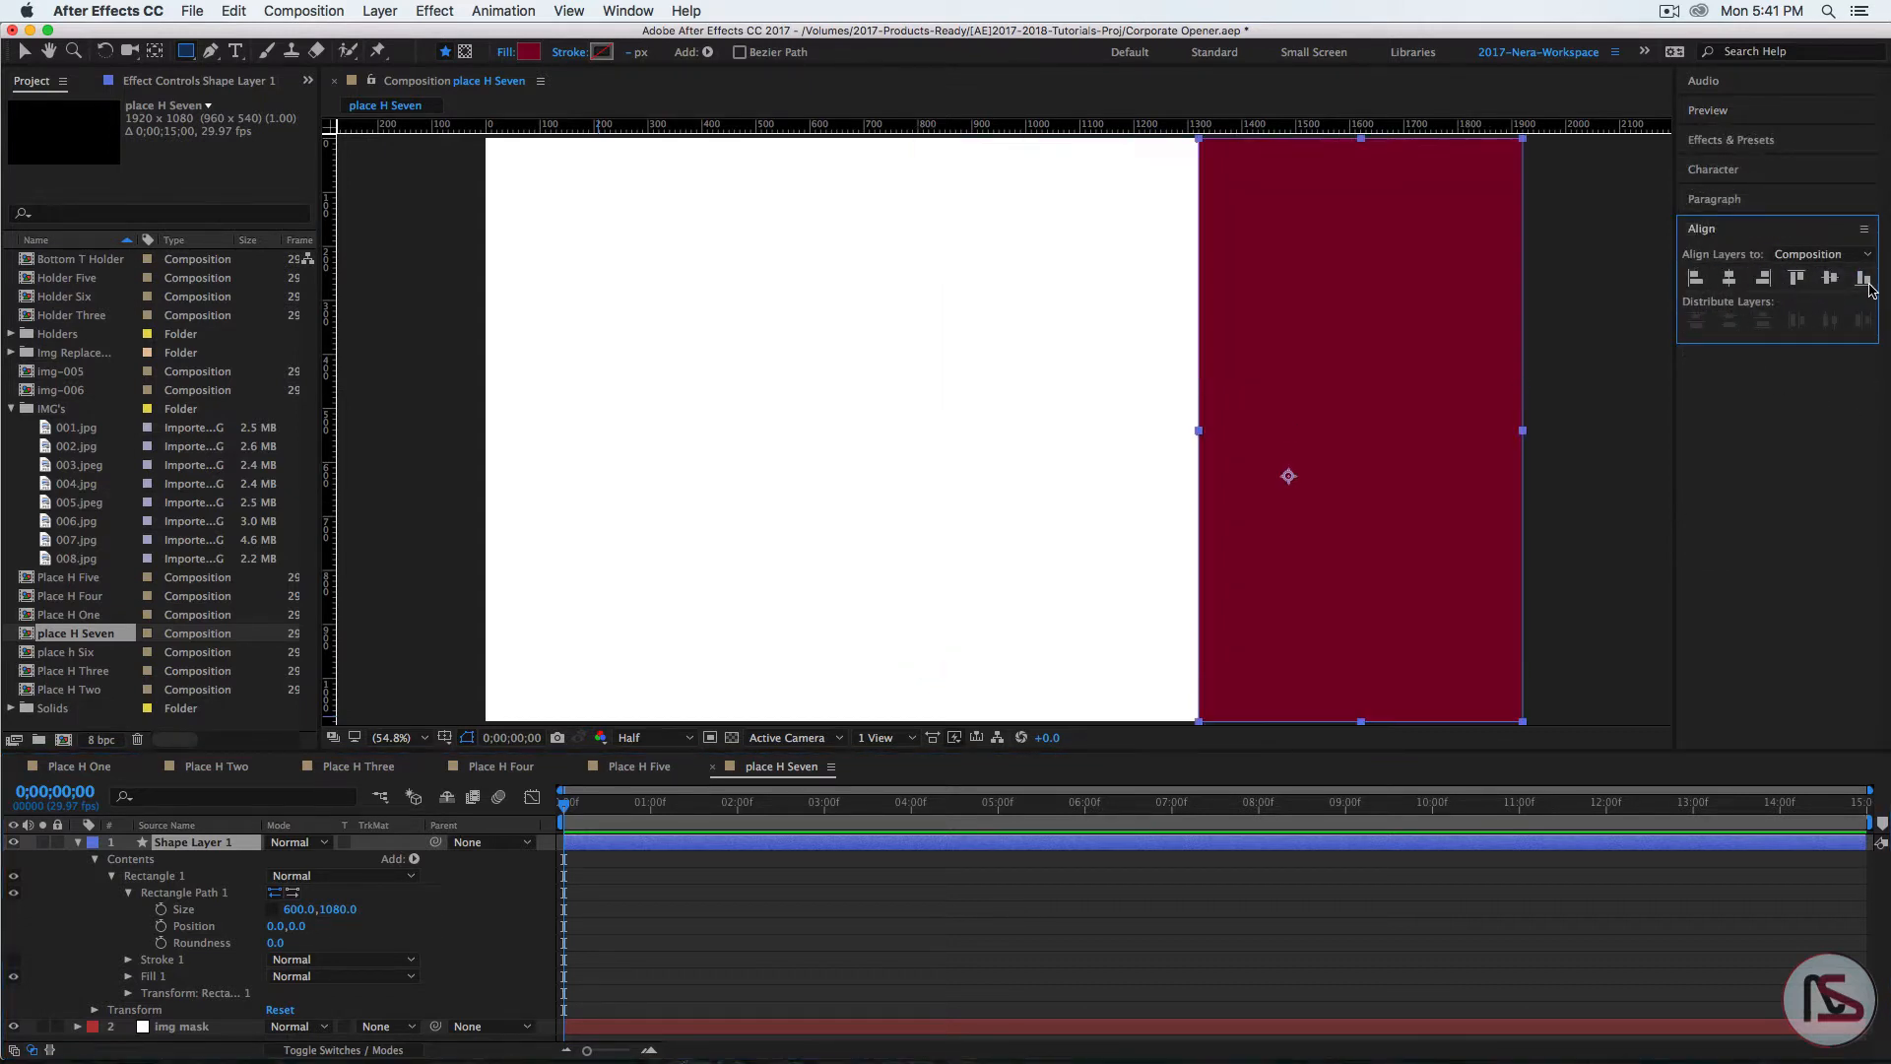
click(196, 846)
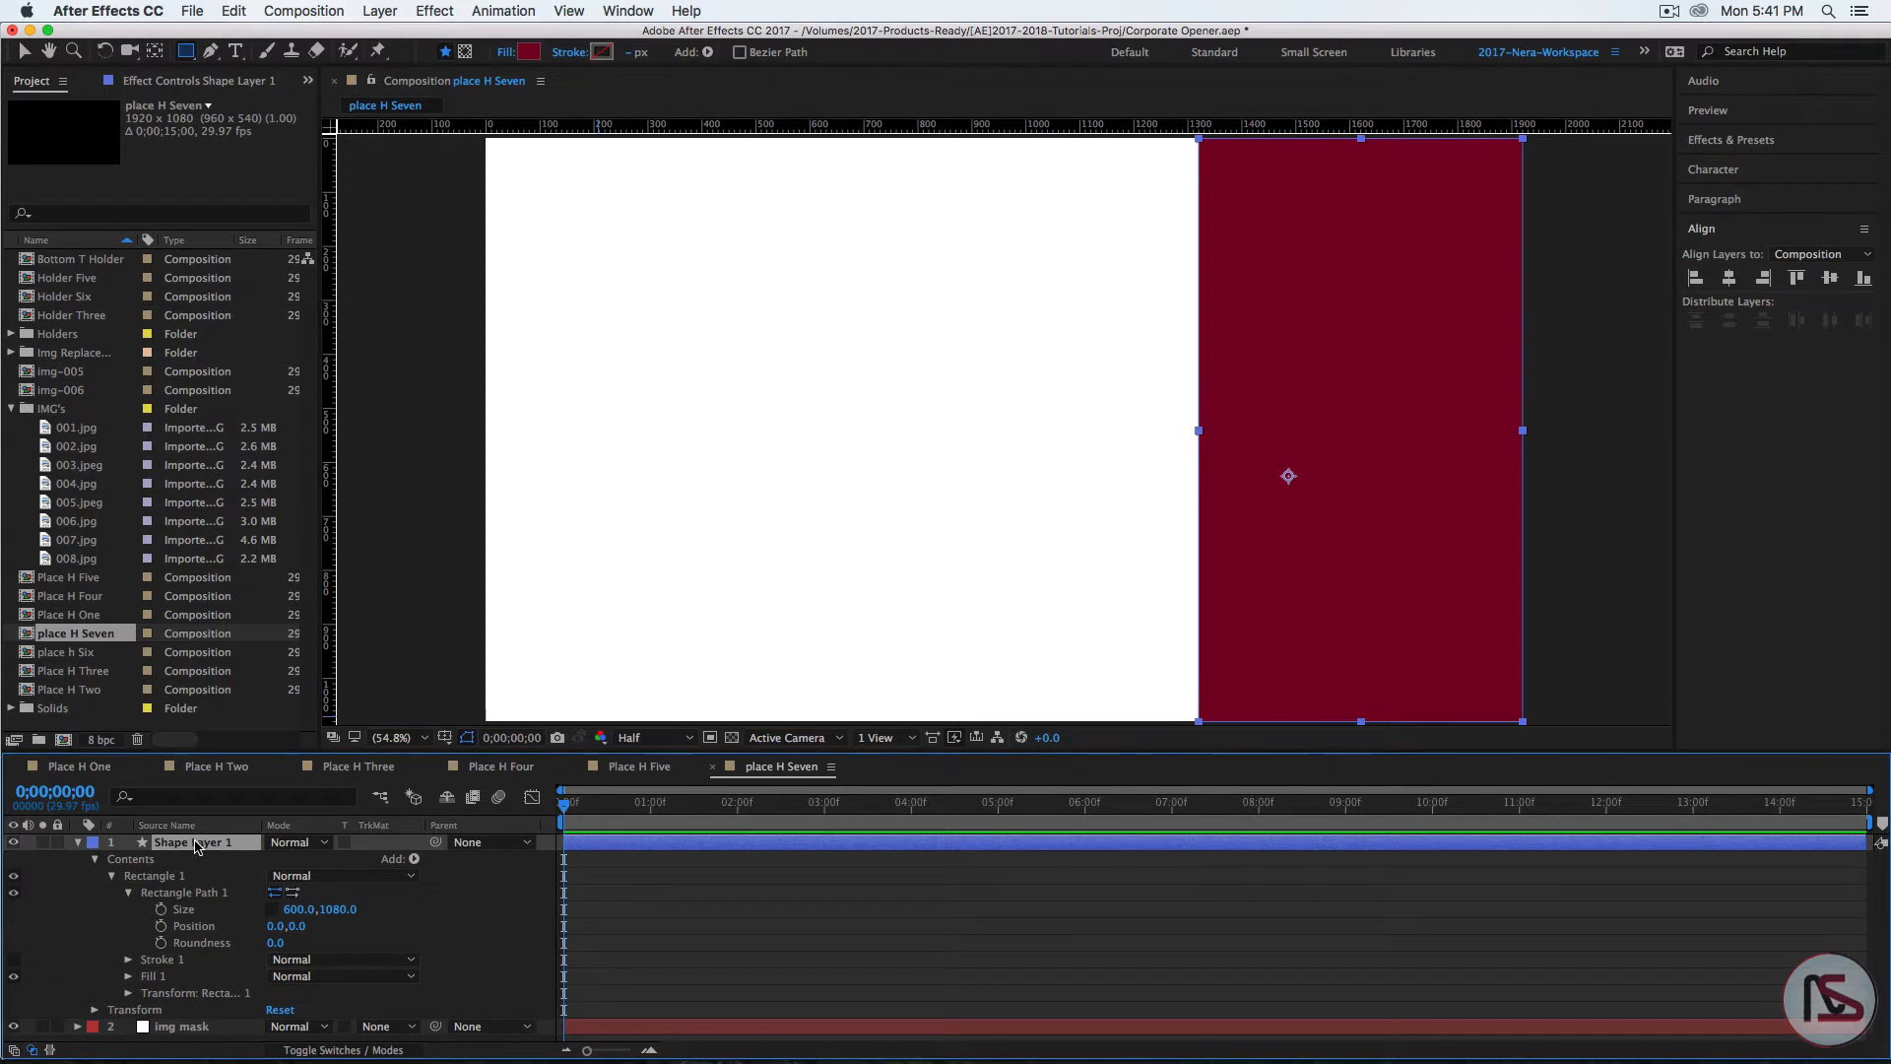
Step: Rename the side panel's shape layer as text bg
key(Return)
text(text bg)
key(Return)
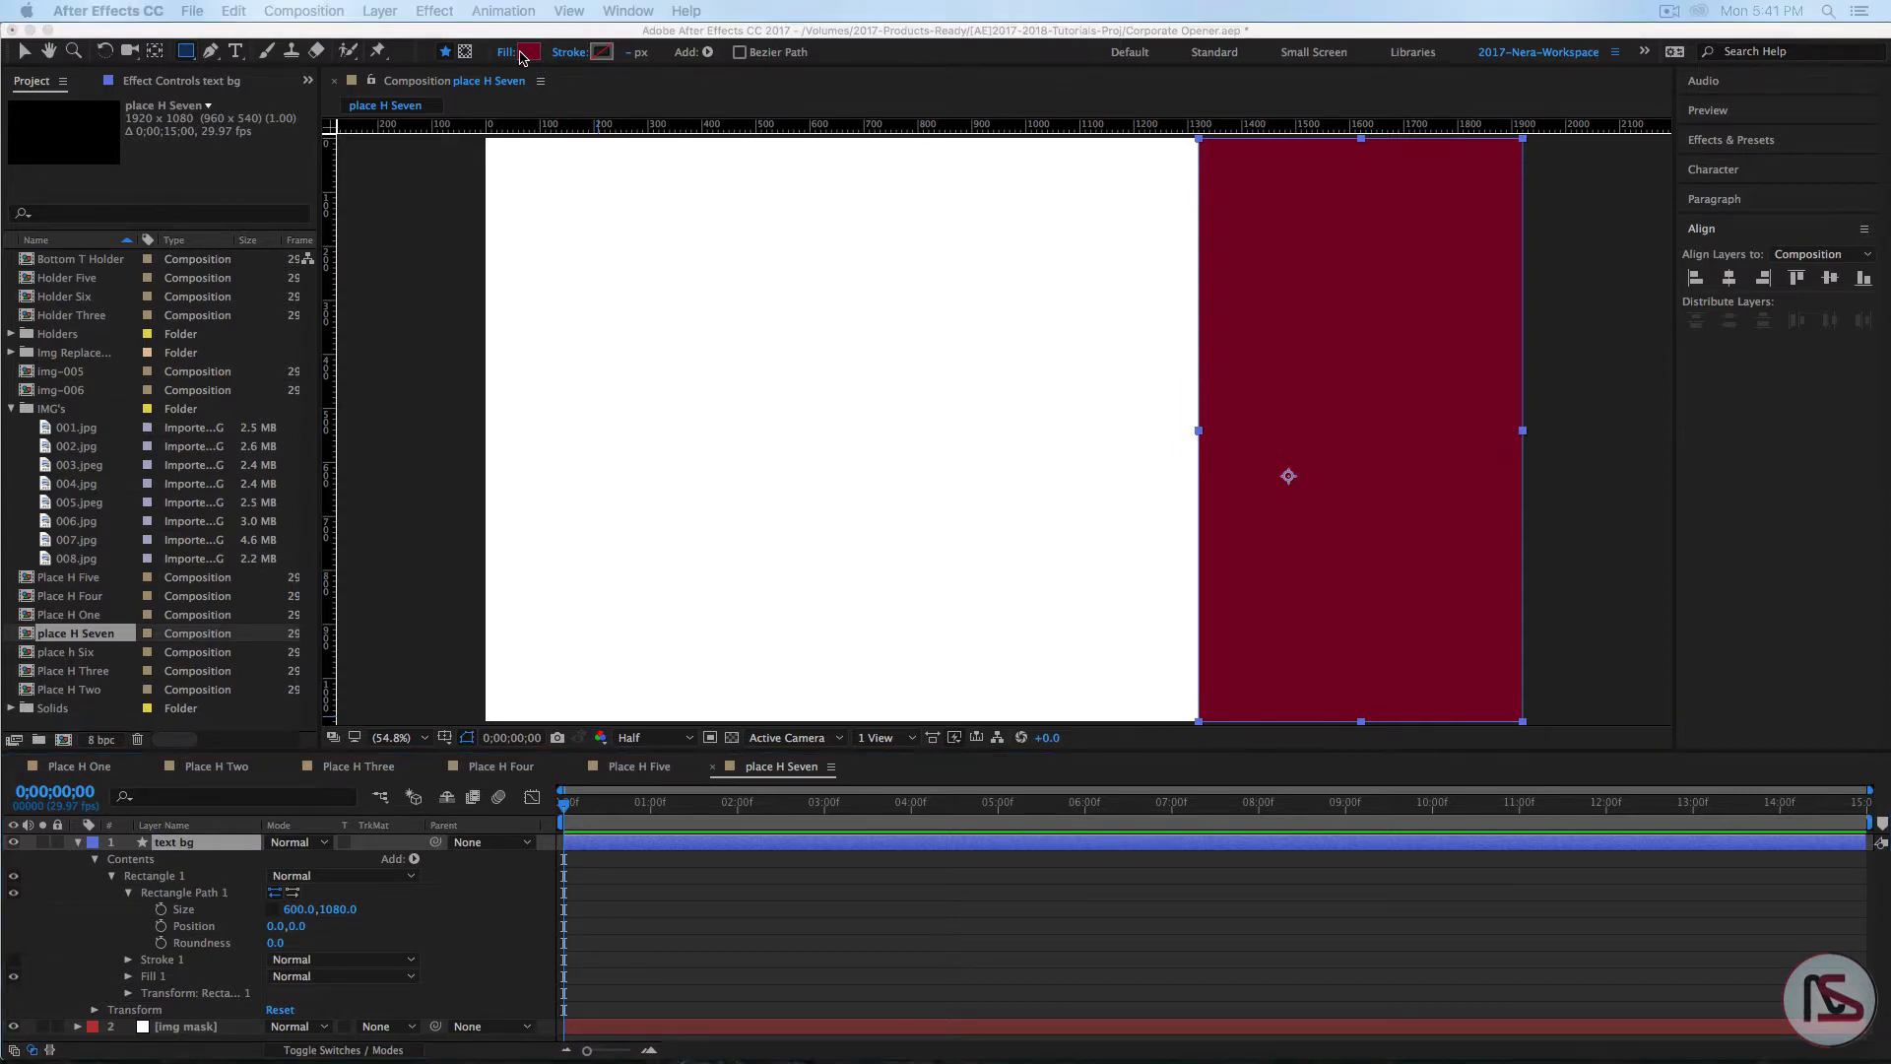
Step: Change the side panel's fill to dark blue 17283D, then collapse and deselect its layer
key(Escape)
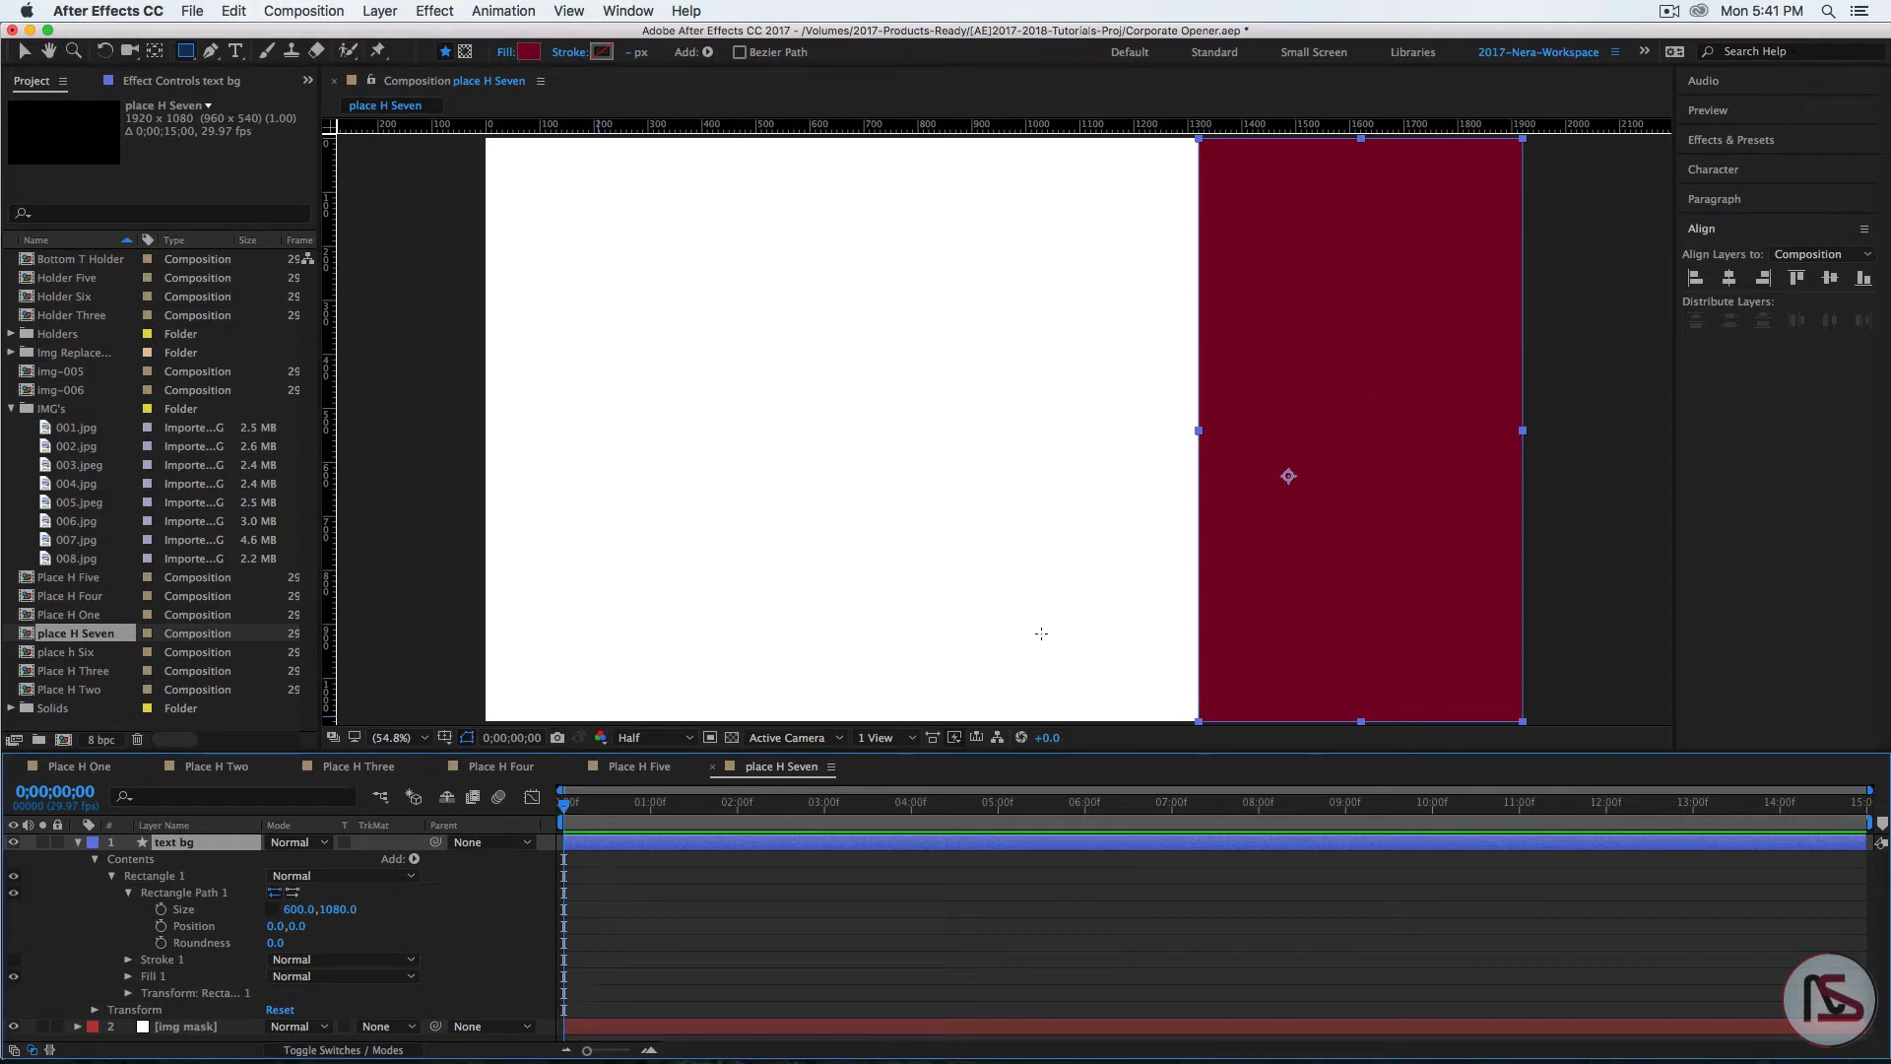
key(super+v)
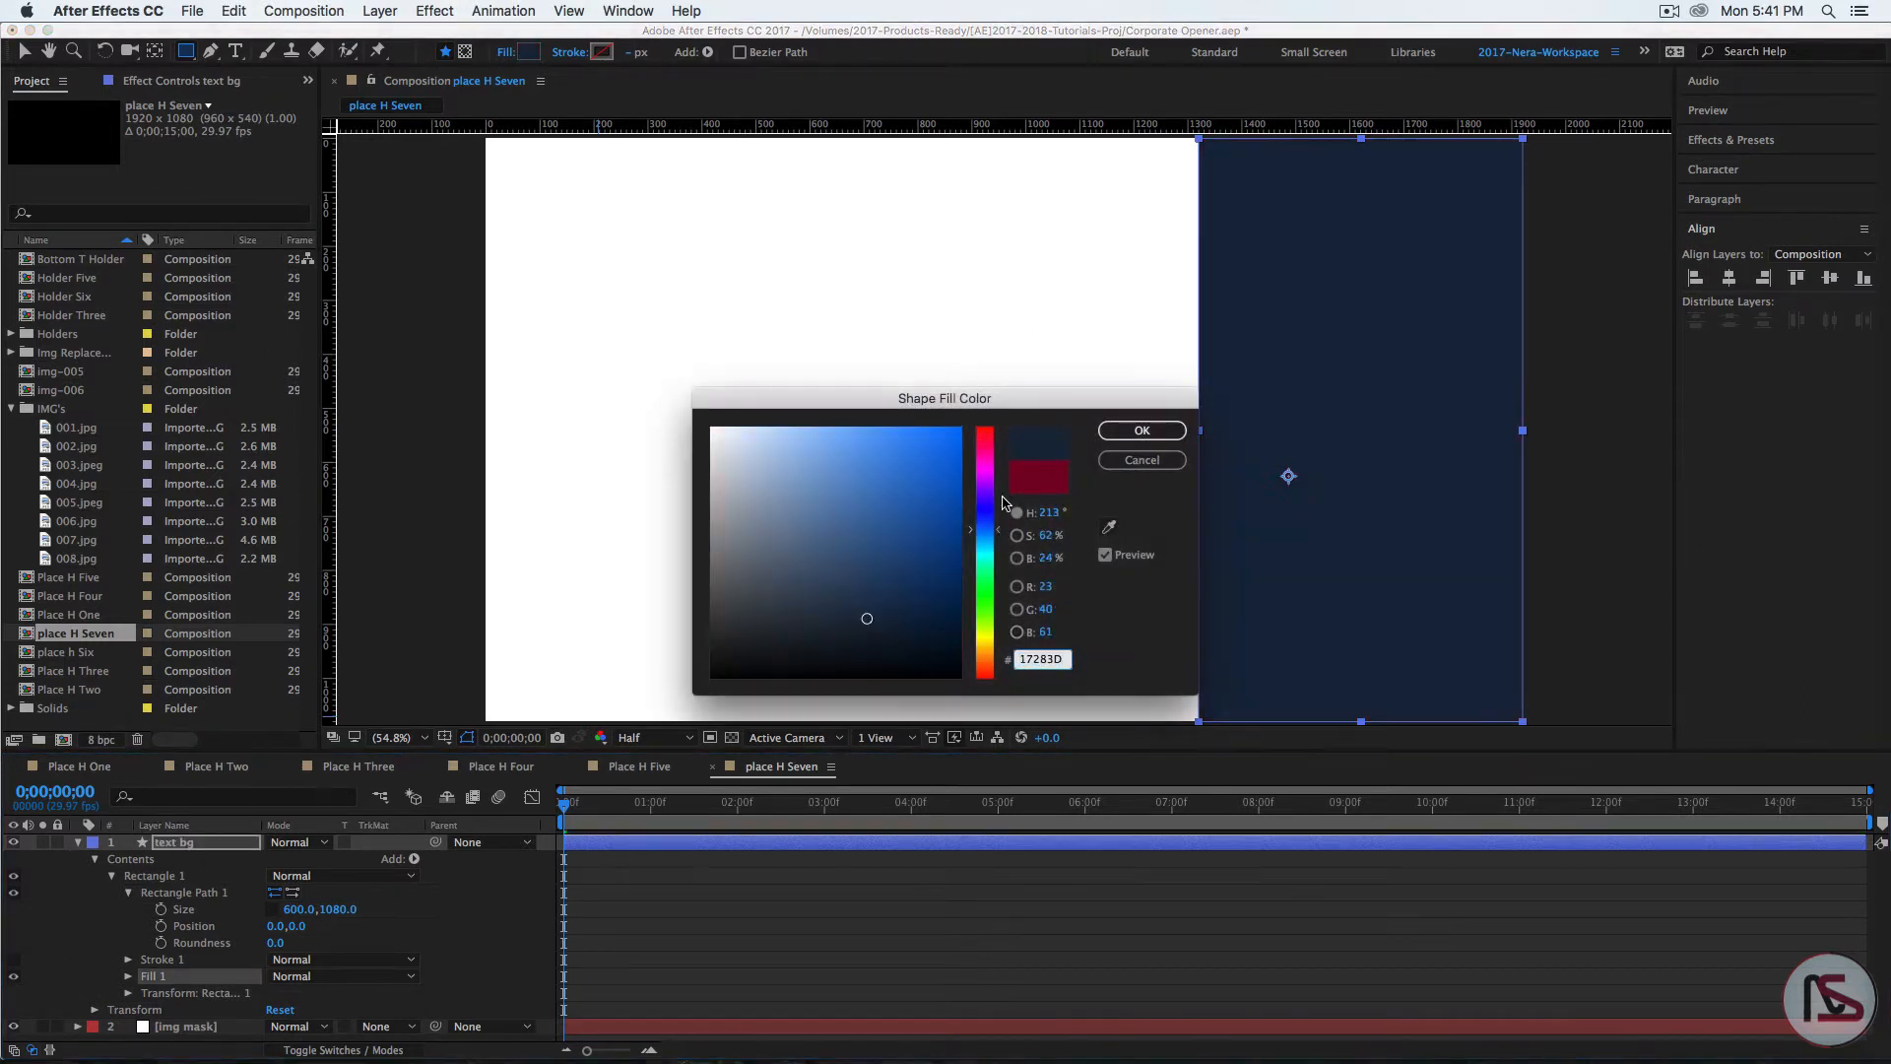
click(1147, 431)
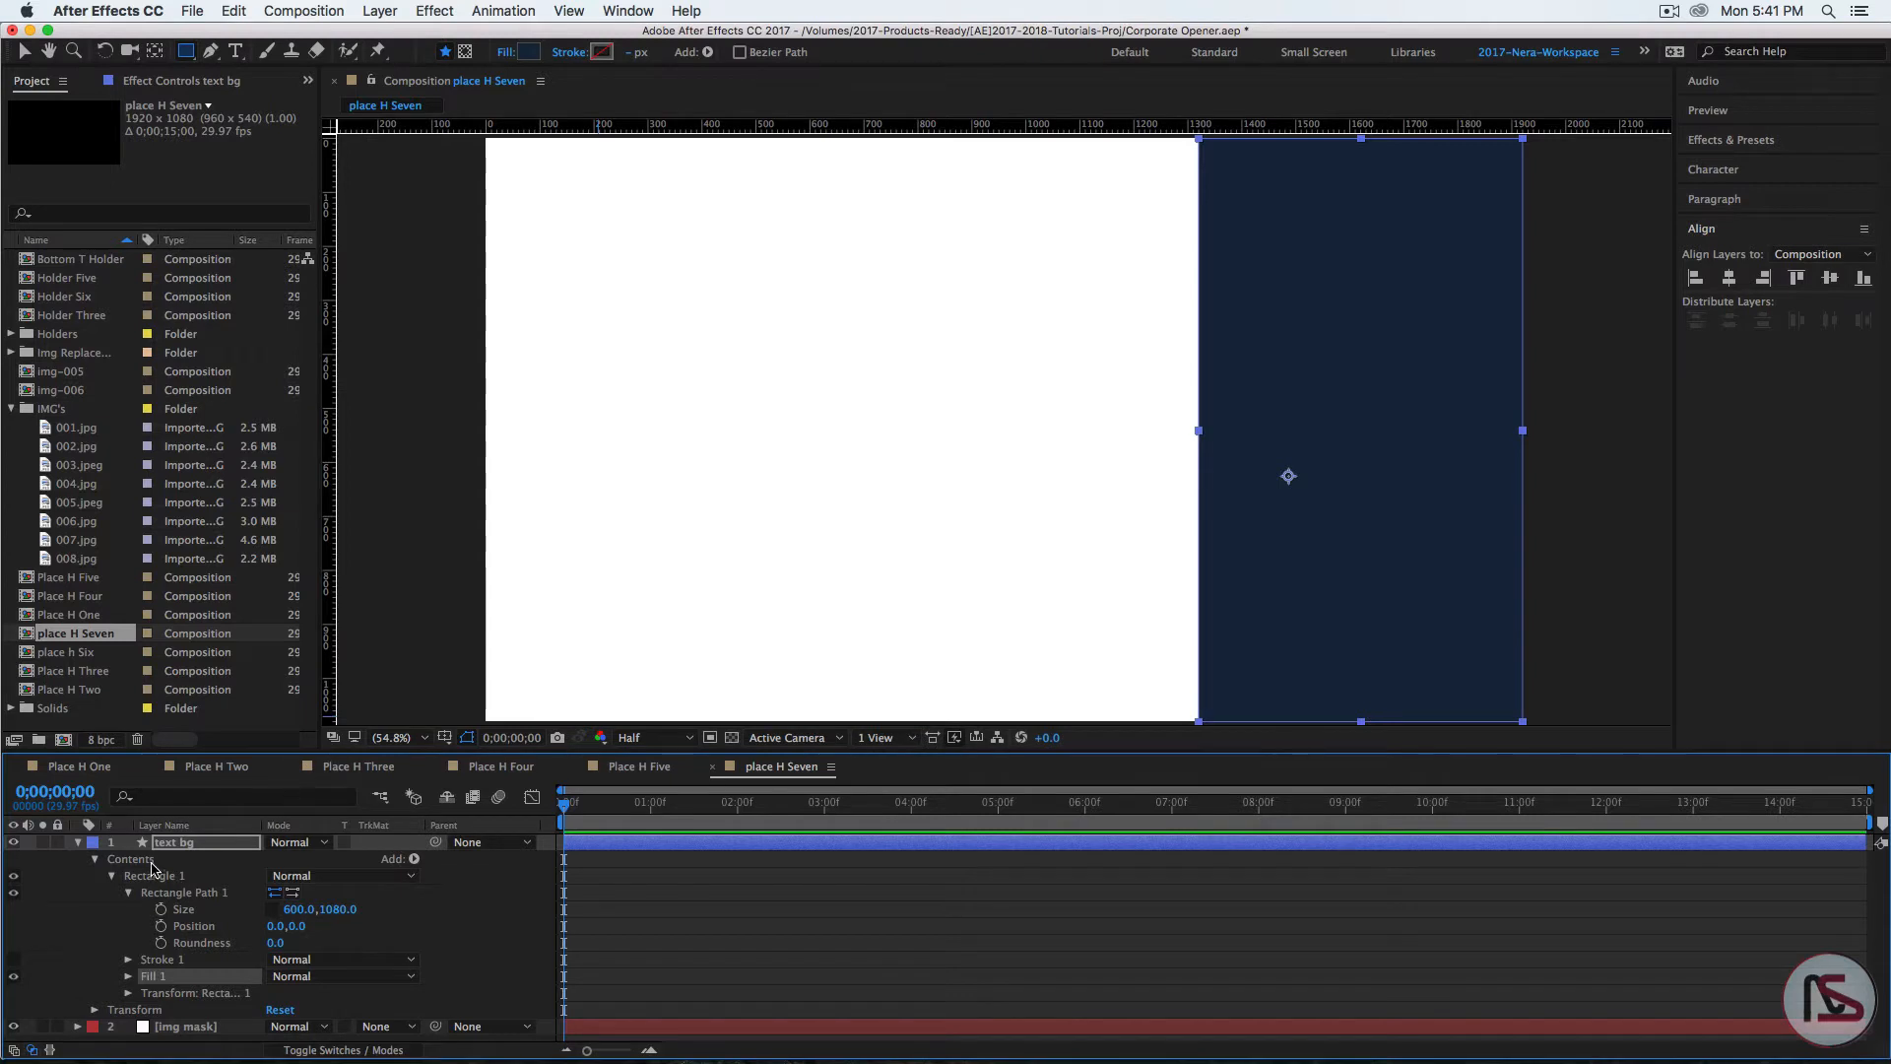
click(77, 844)
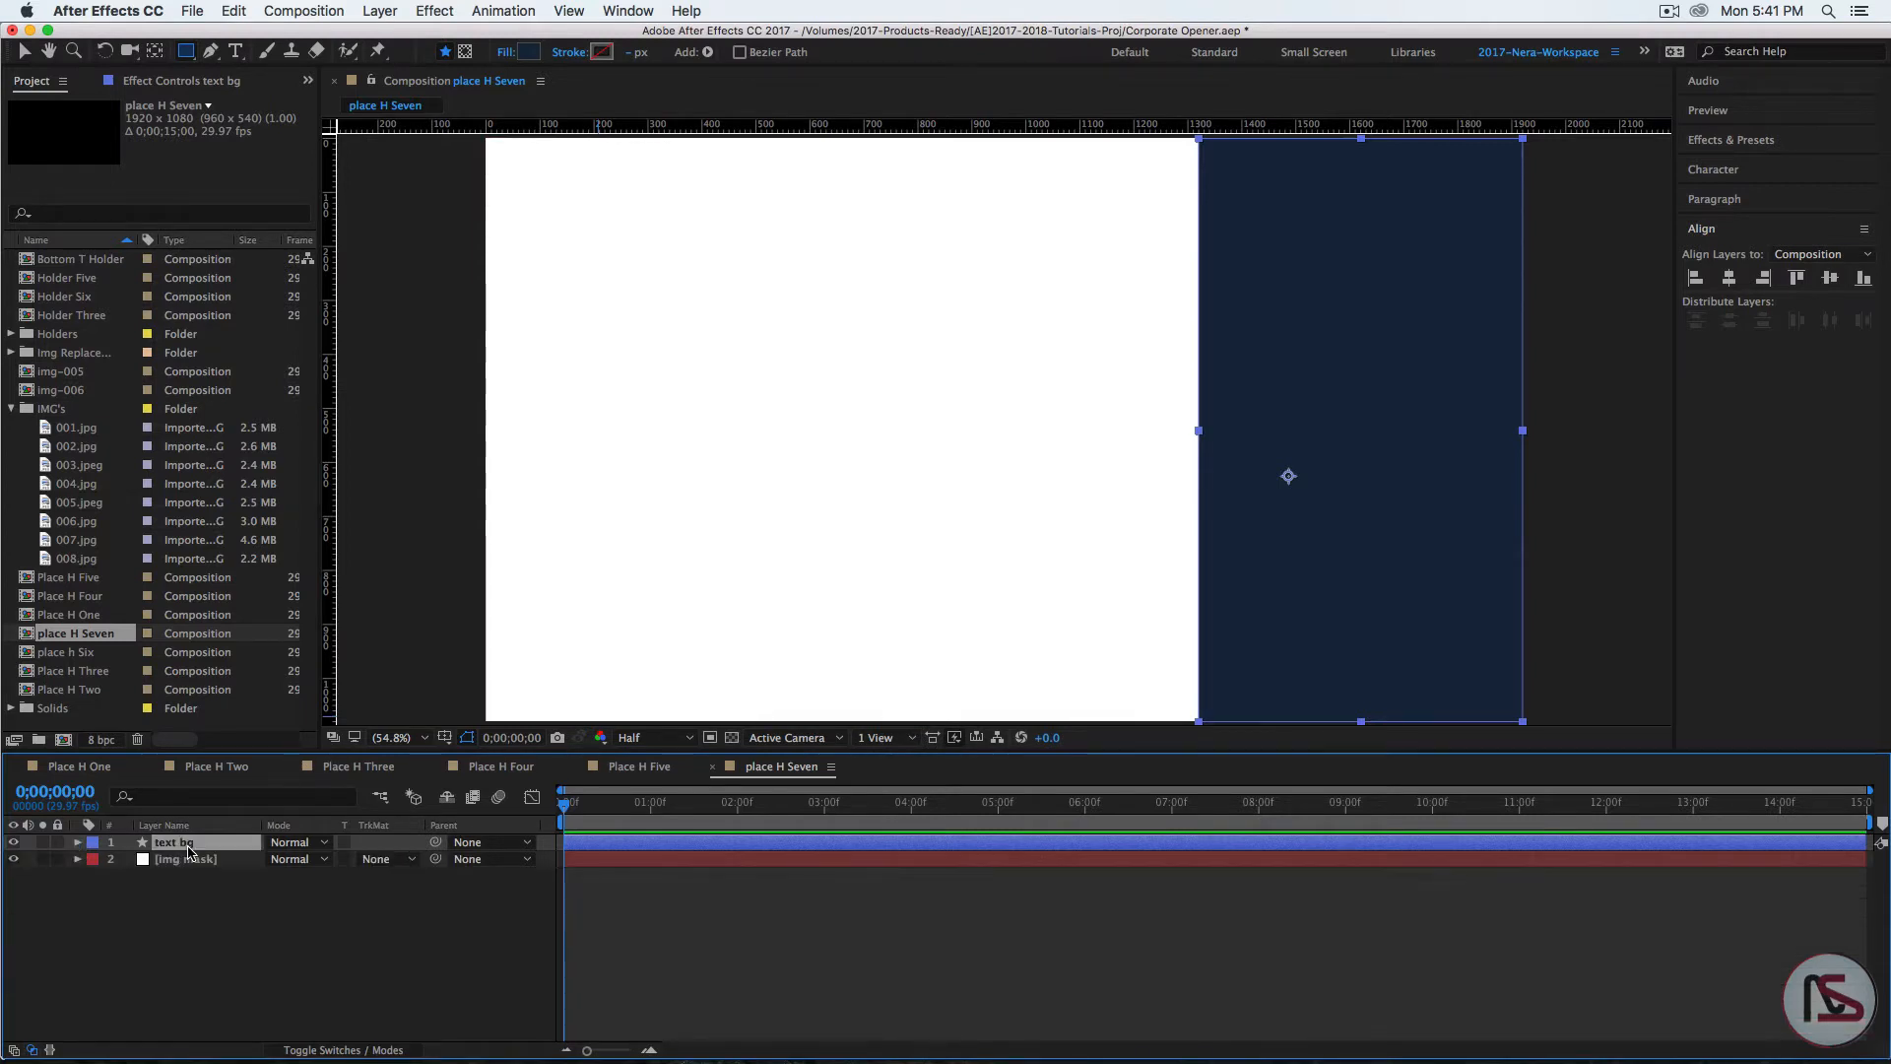
click(300, 946)
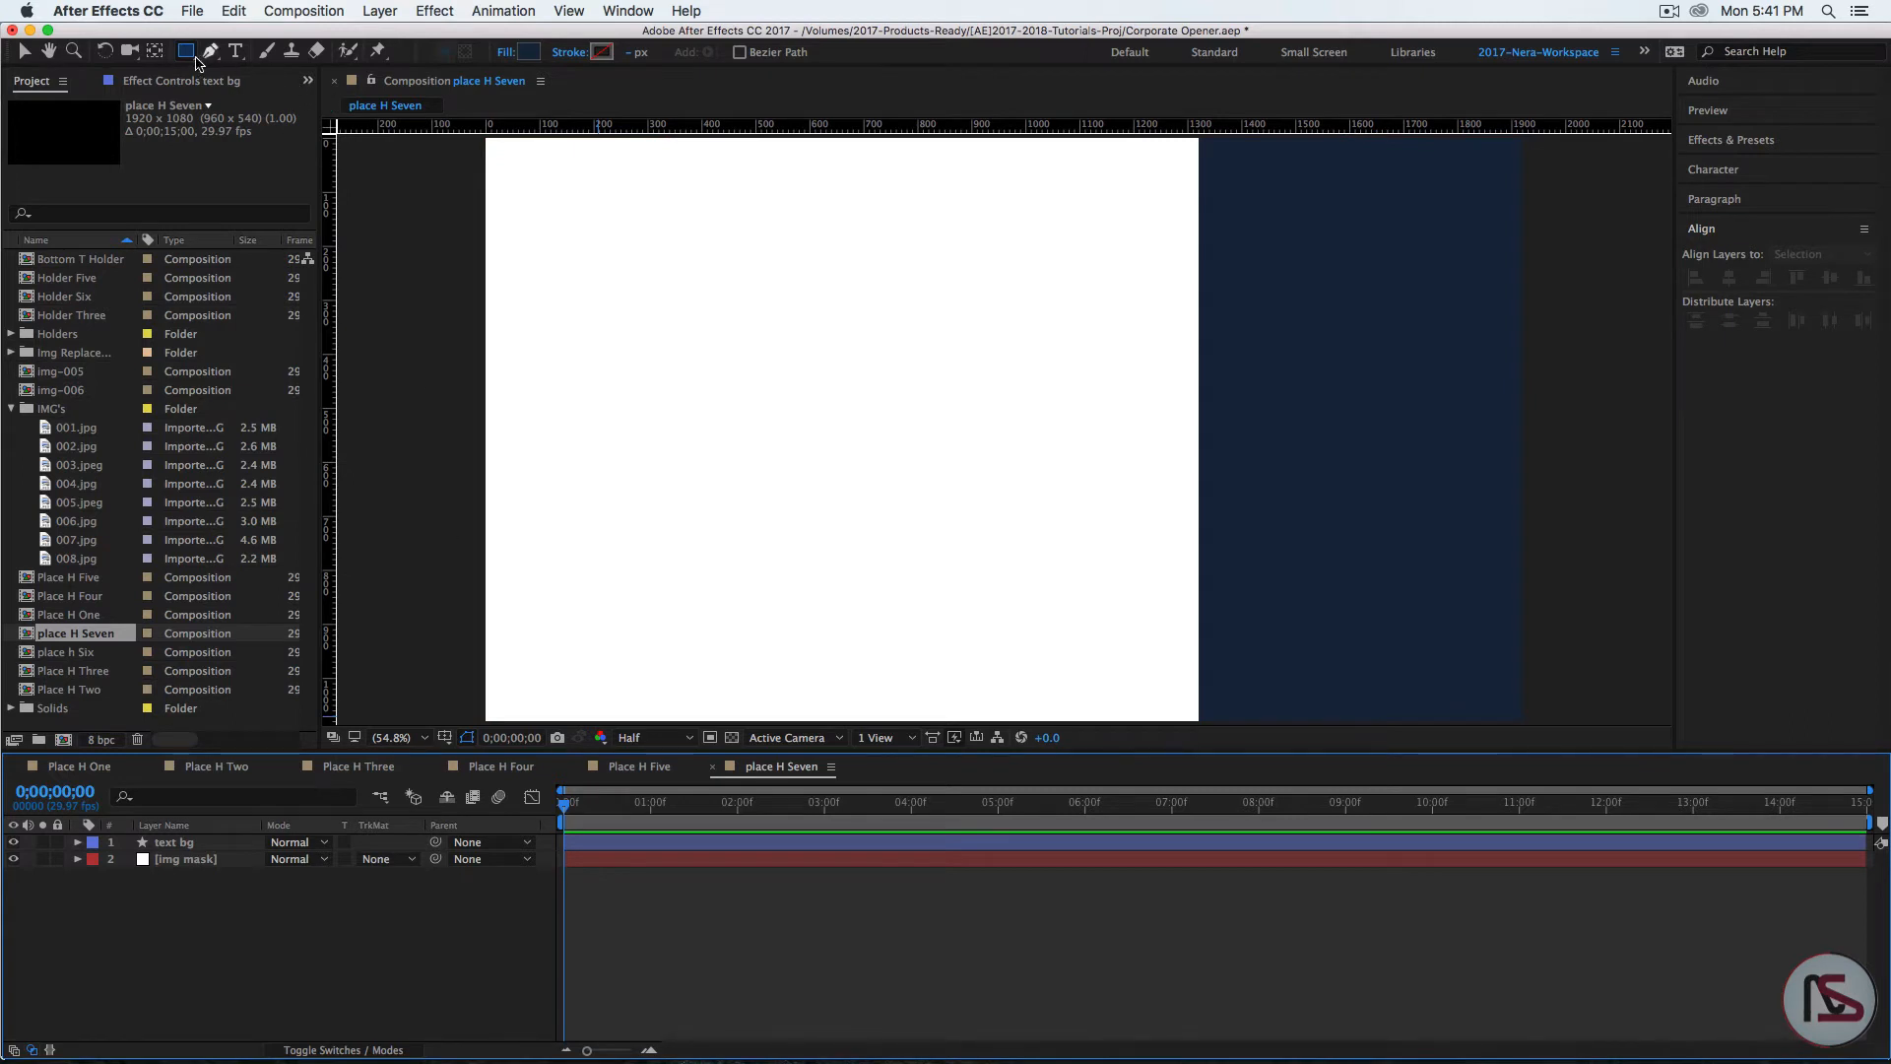
Step: Draw a rectangle with no fill and a 5 px solid white stroke across the upper part of the dark blue panel
click(185, 50)
click(505, 50)
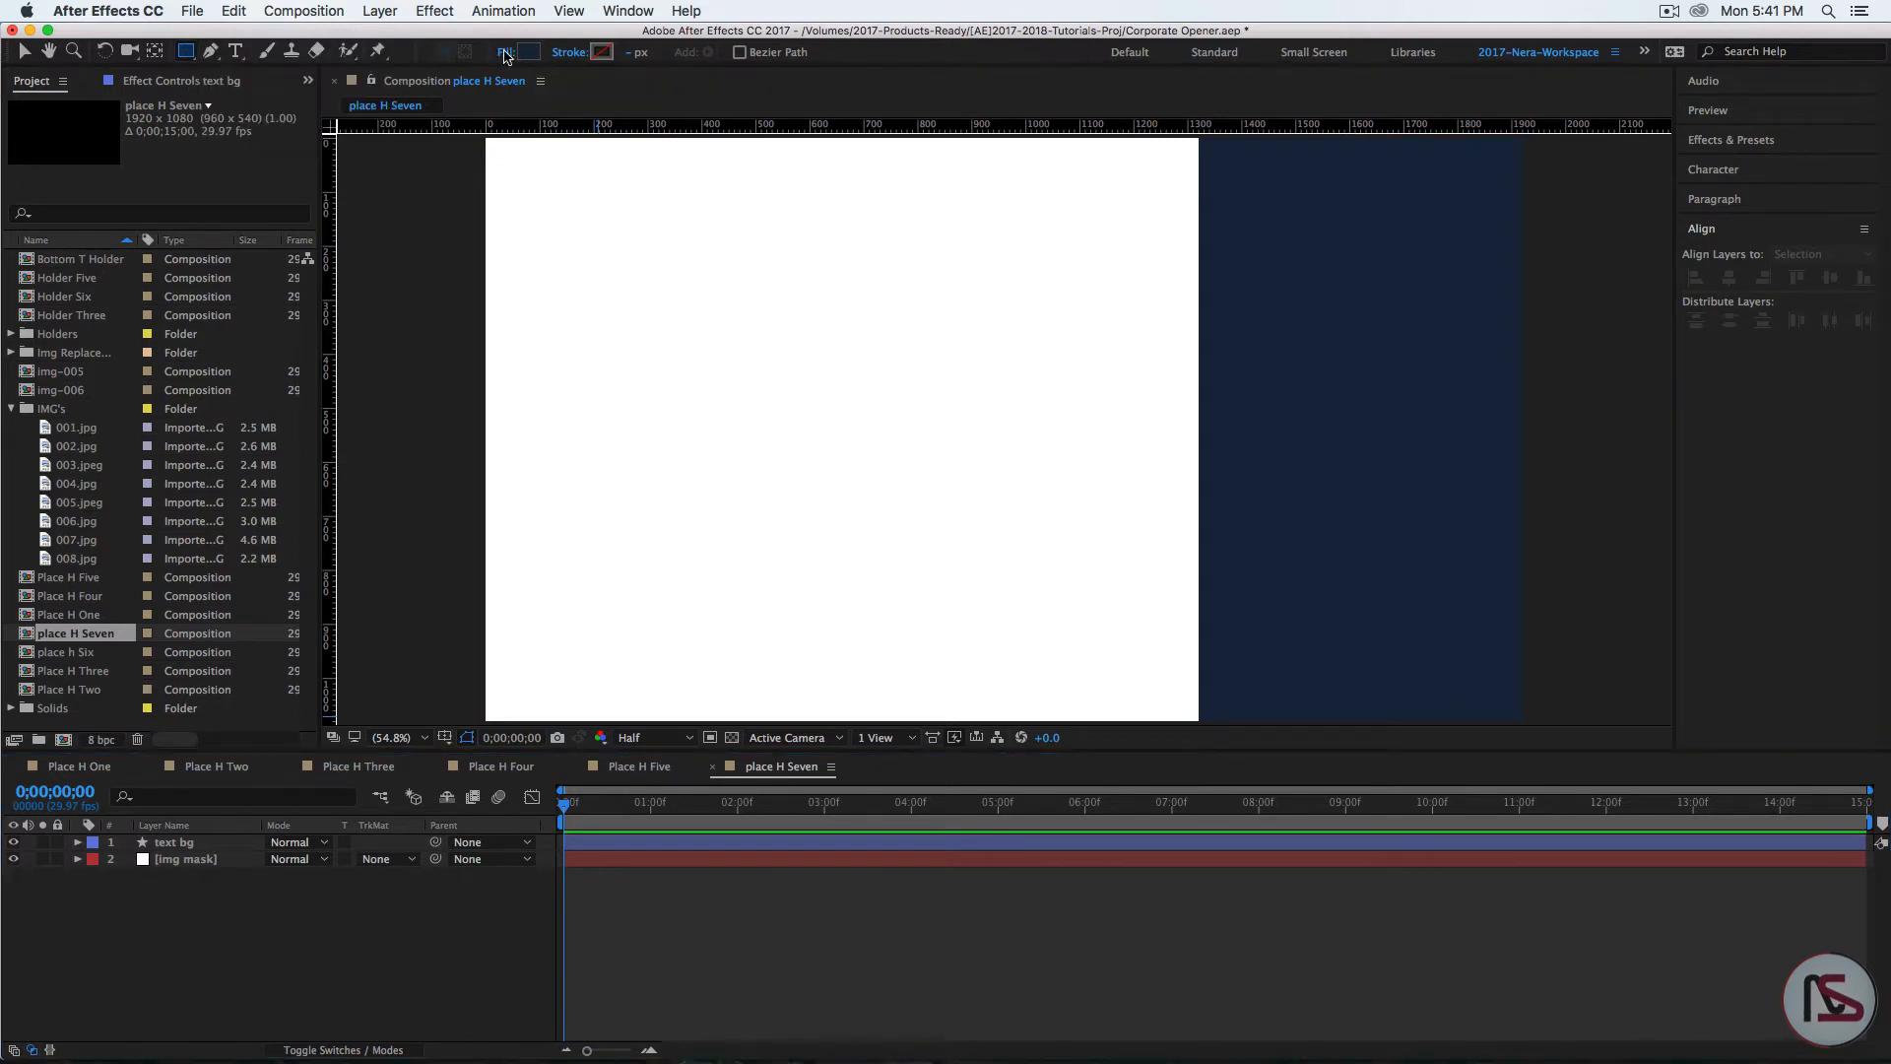
click(847, 495)
click(1005, 609)
click(567, 52)
click(870, 495)
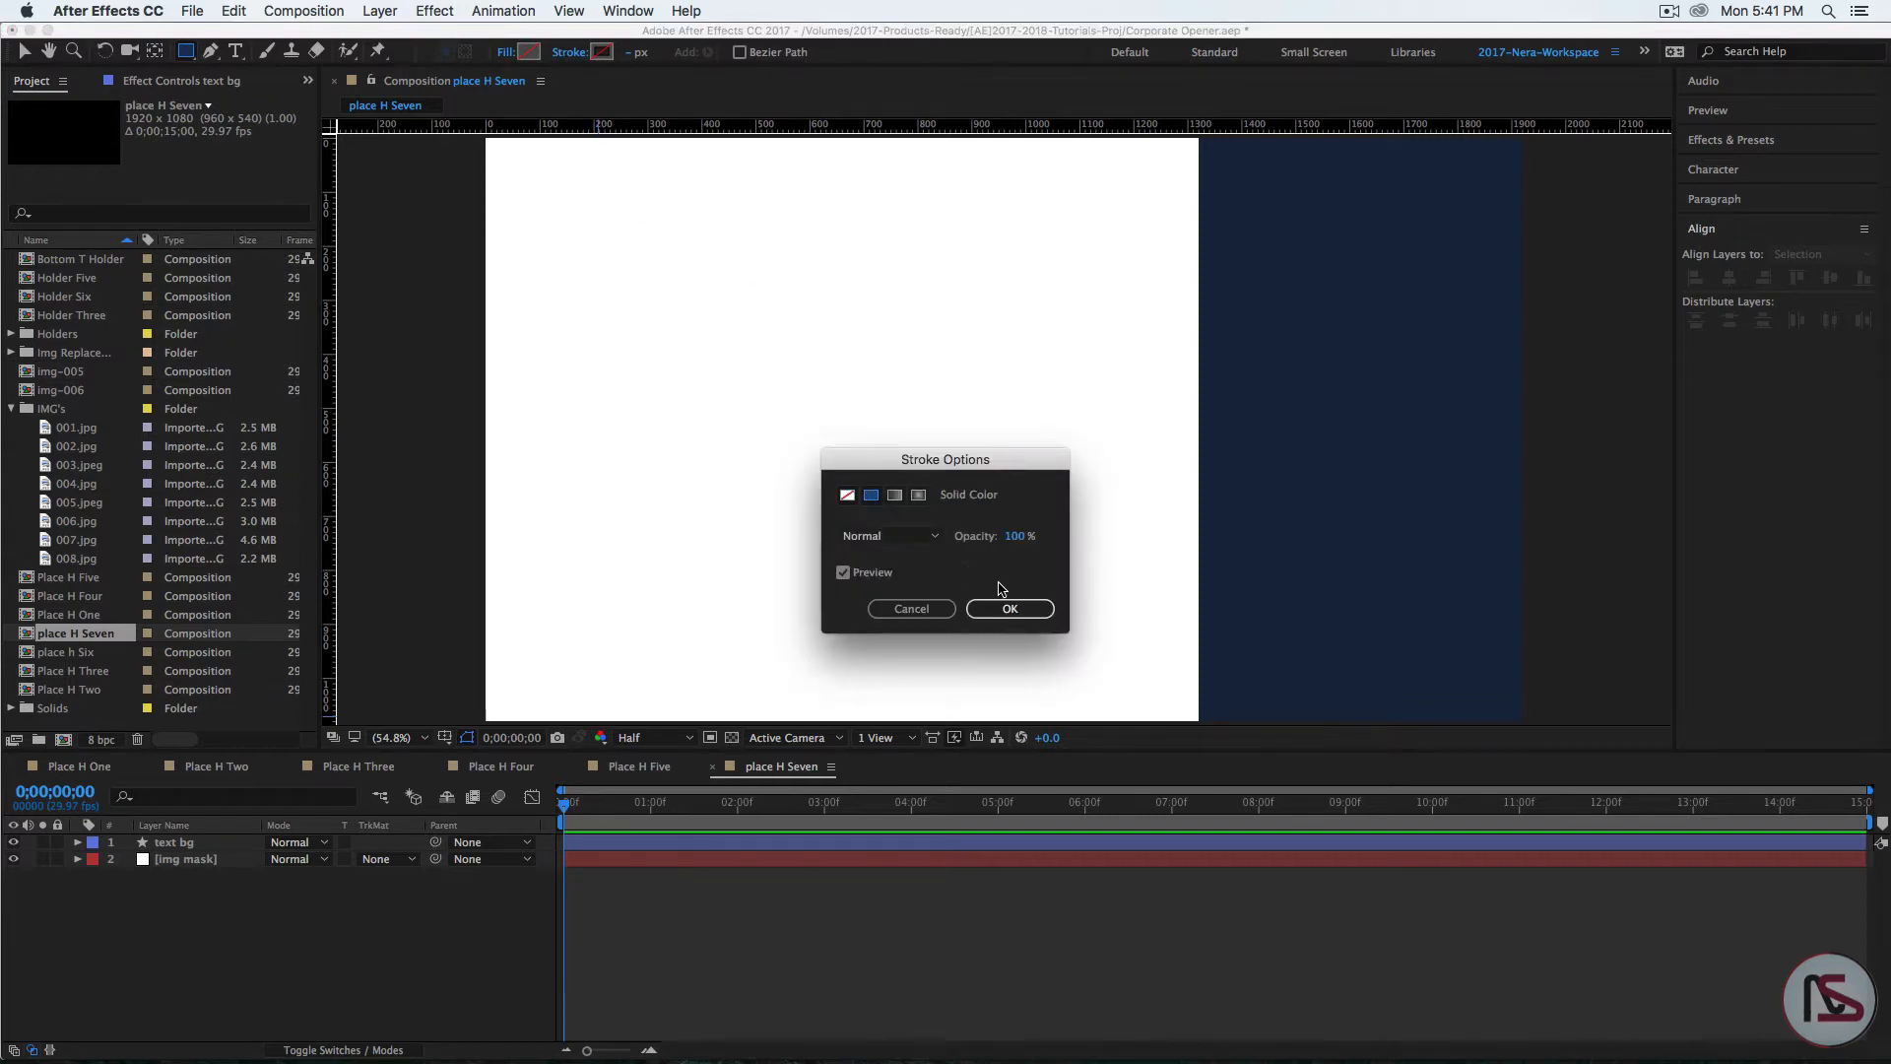
click(1005, 608)
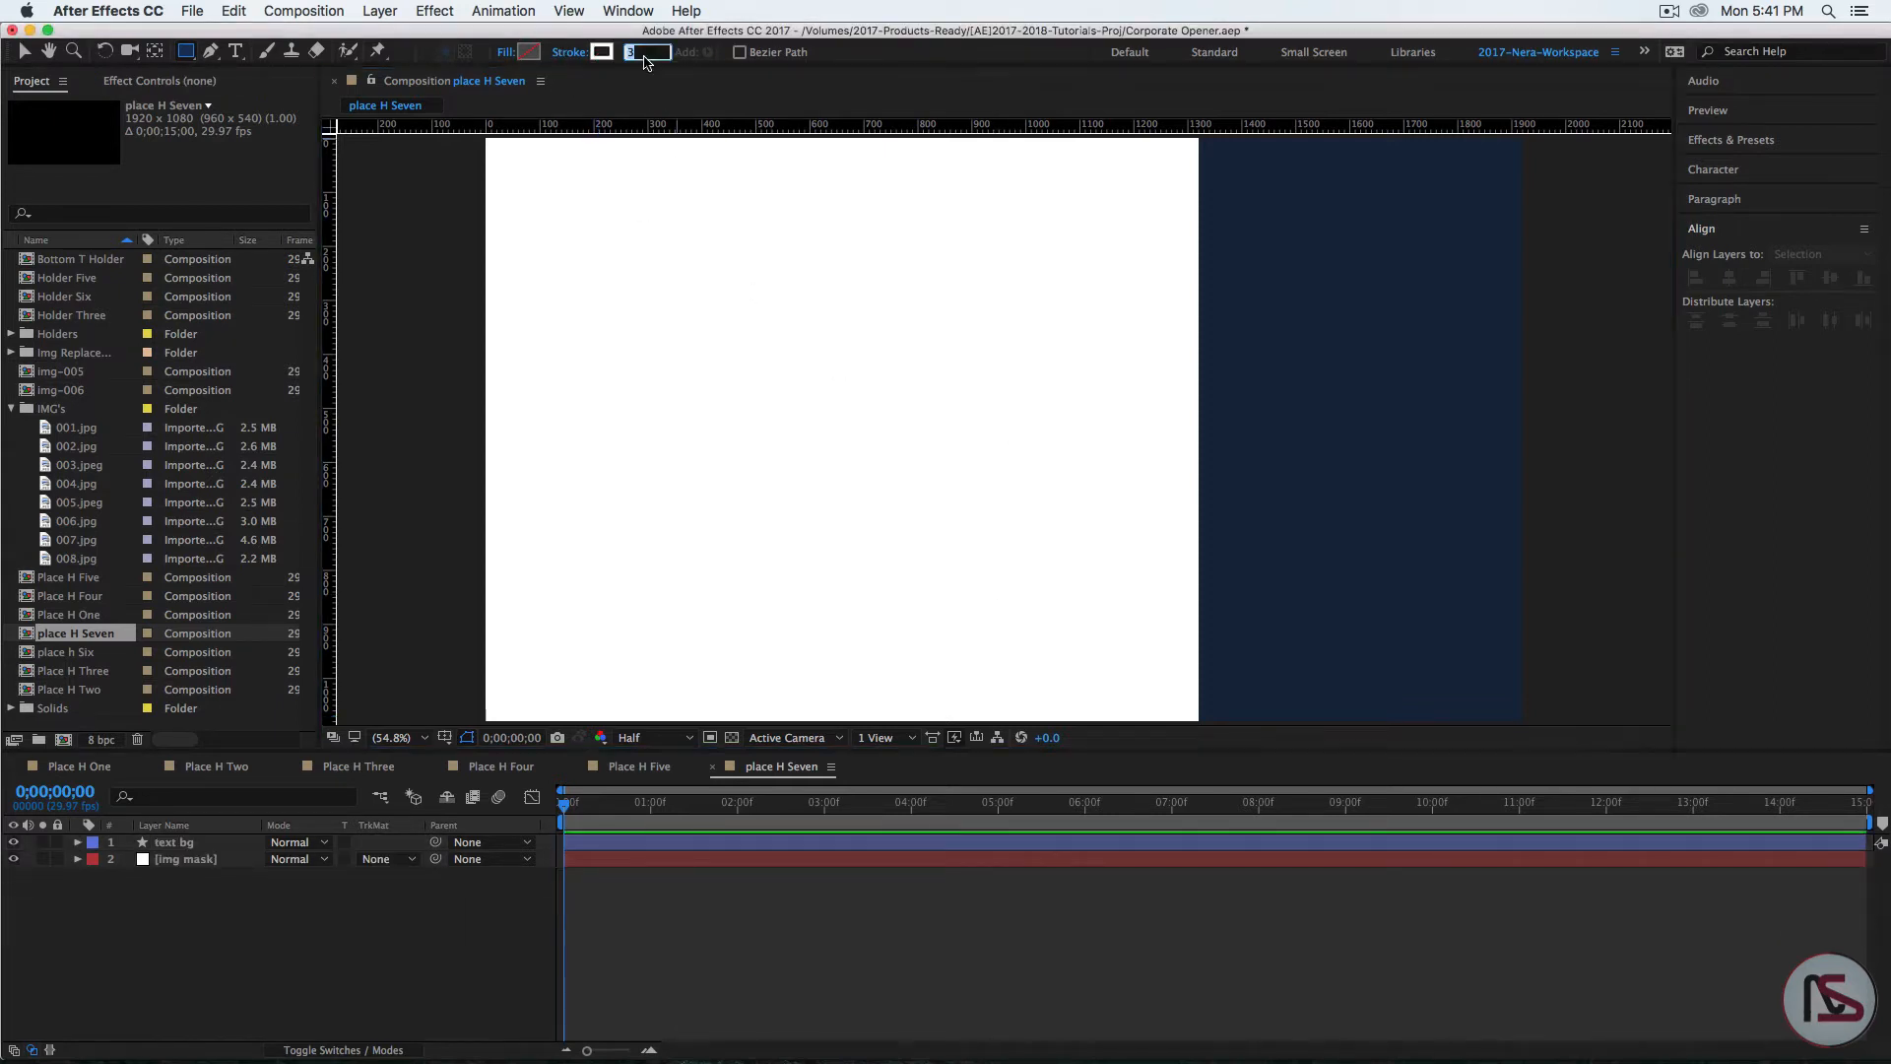
click(640, 52)
key(Return)
mouse_move(1223, 167)
mouse_down()
mouse_move(1313, 220)
mouse_move(1501, 224)
mouse_up()
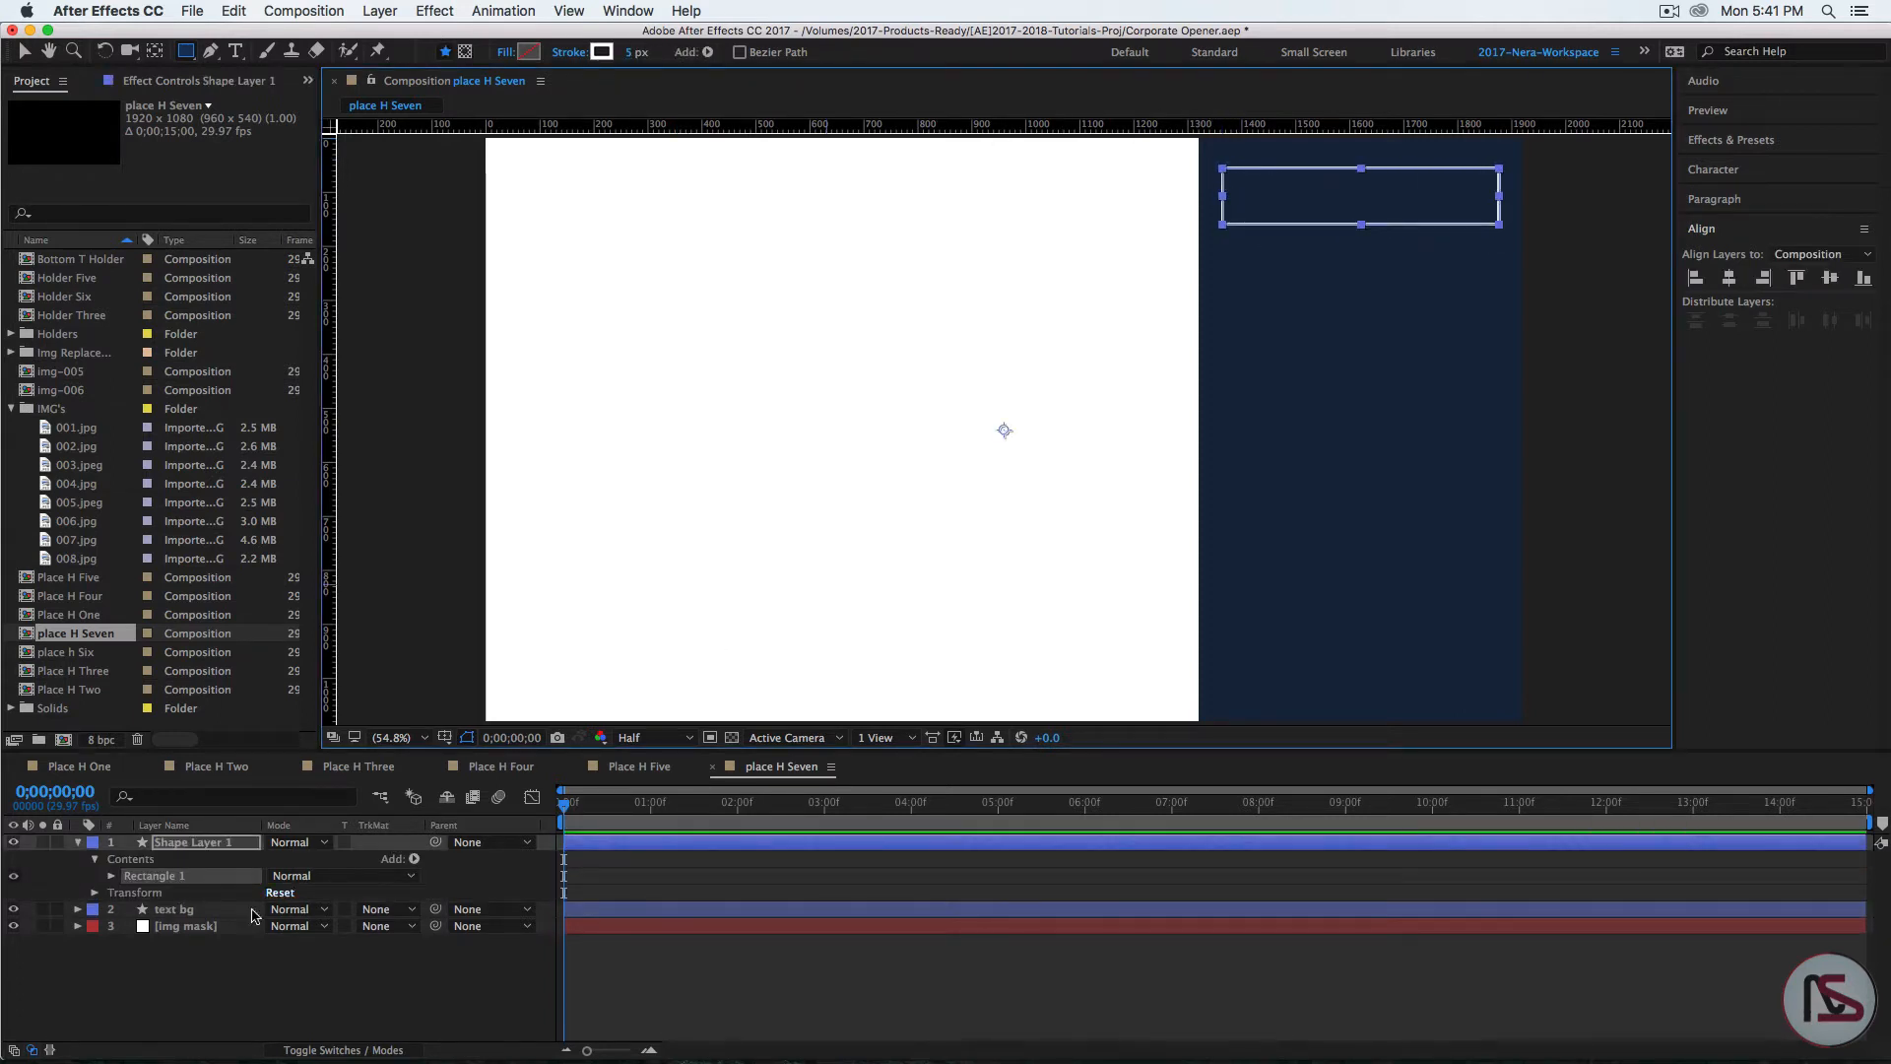
Step: Rename the outlined rectangle's layer as strke 1, then collapse and deselect it
click(190, 844)
key(Return)
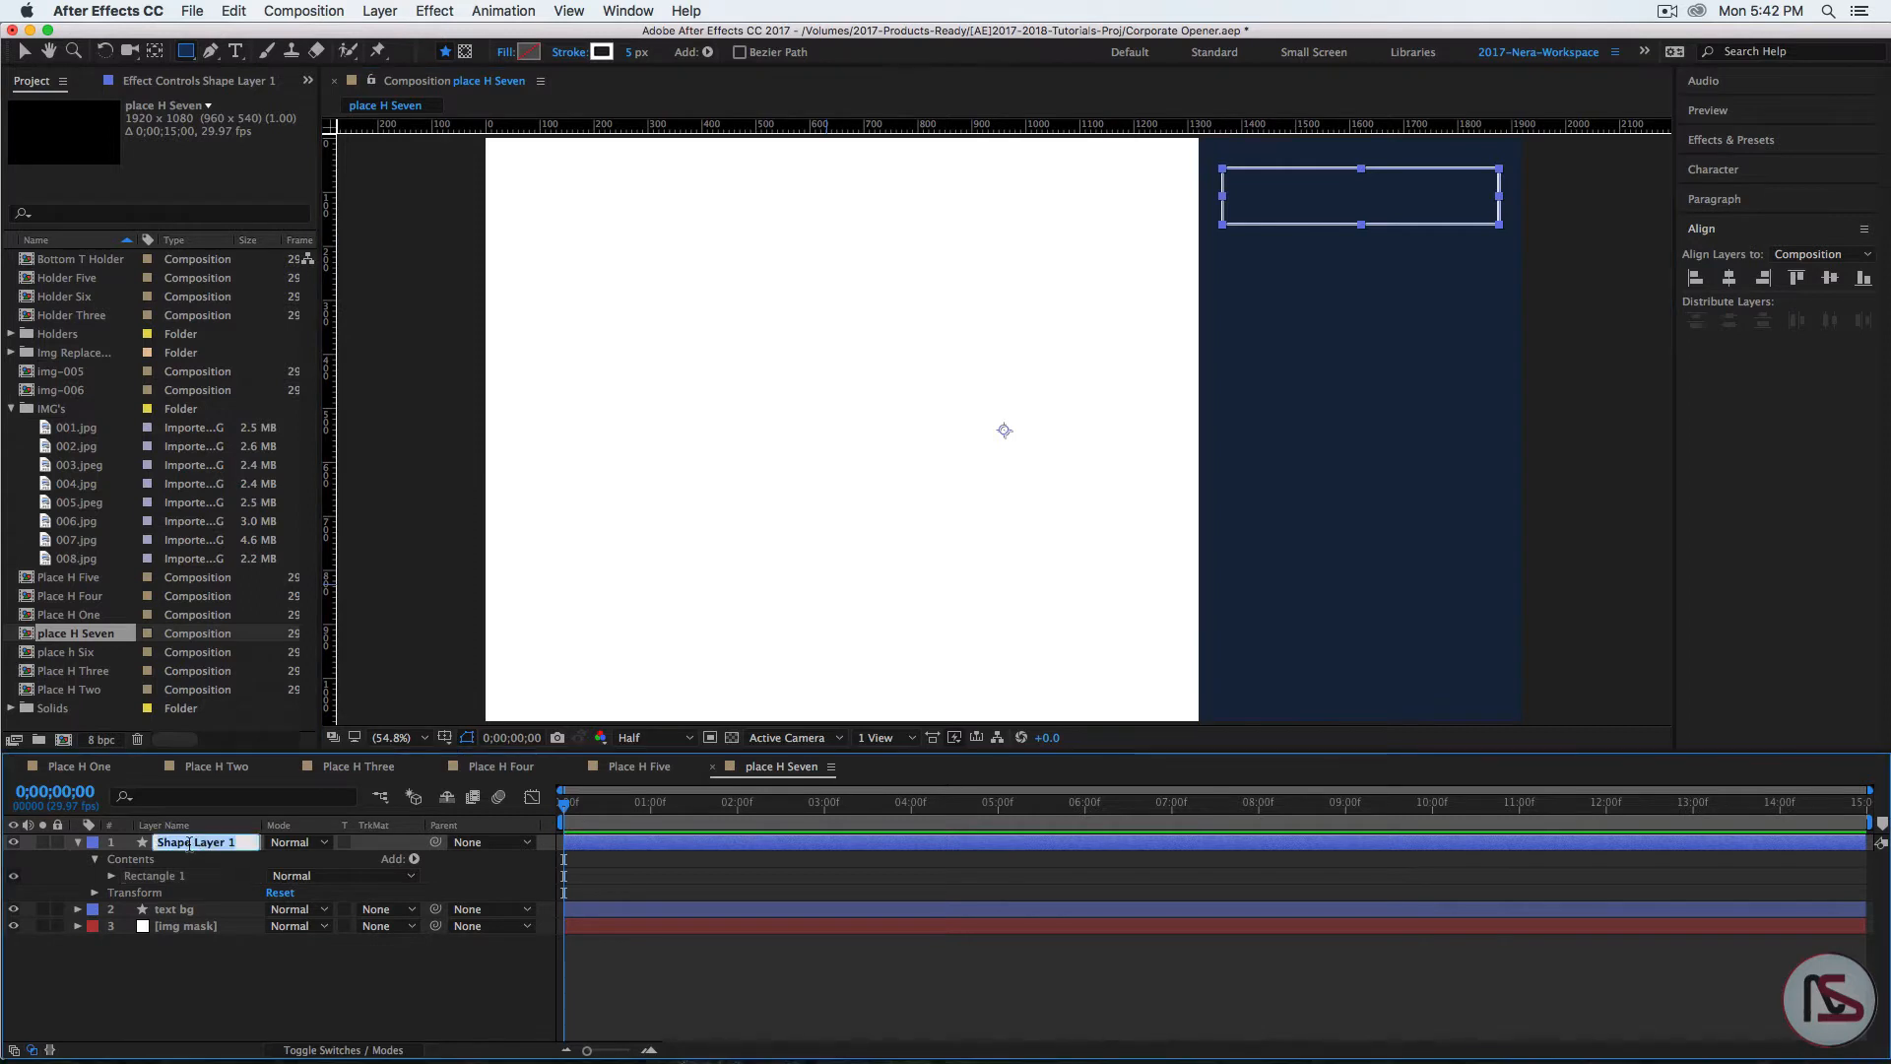
text(trke)
key(Return)
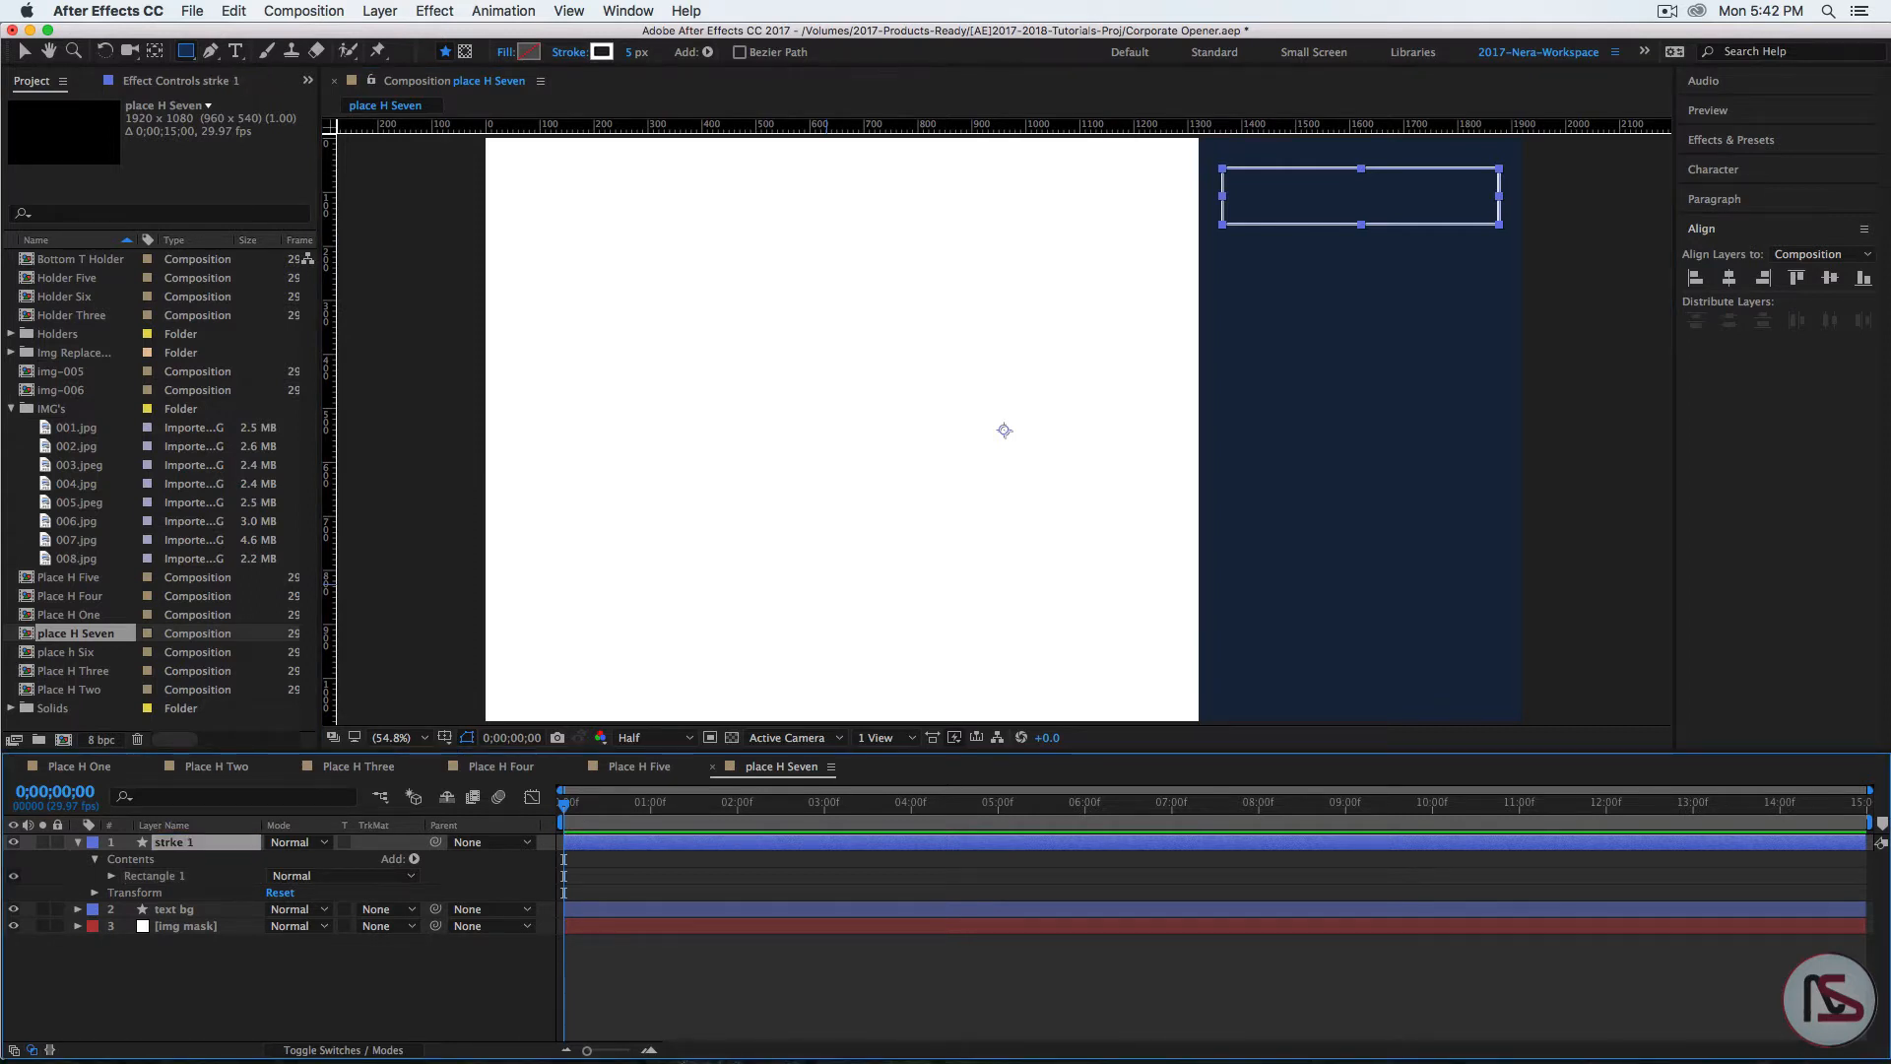
click(76, 844)
click(203, 967)
Step: Add a text layer reading NERA STUDIO and move it inside the white outlined rectangle
right_click(220, 948)
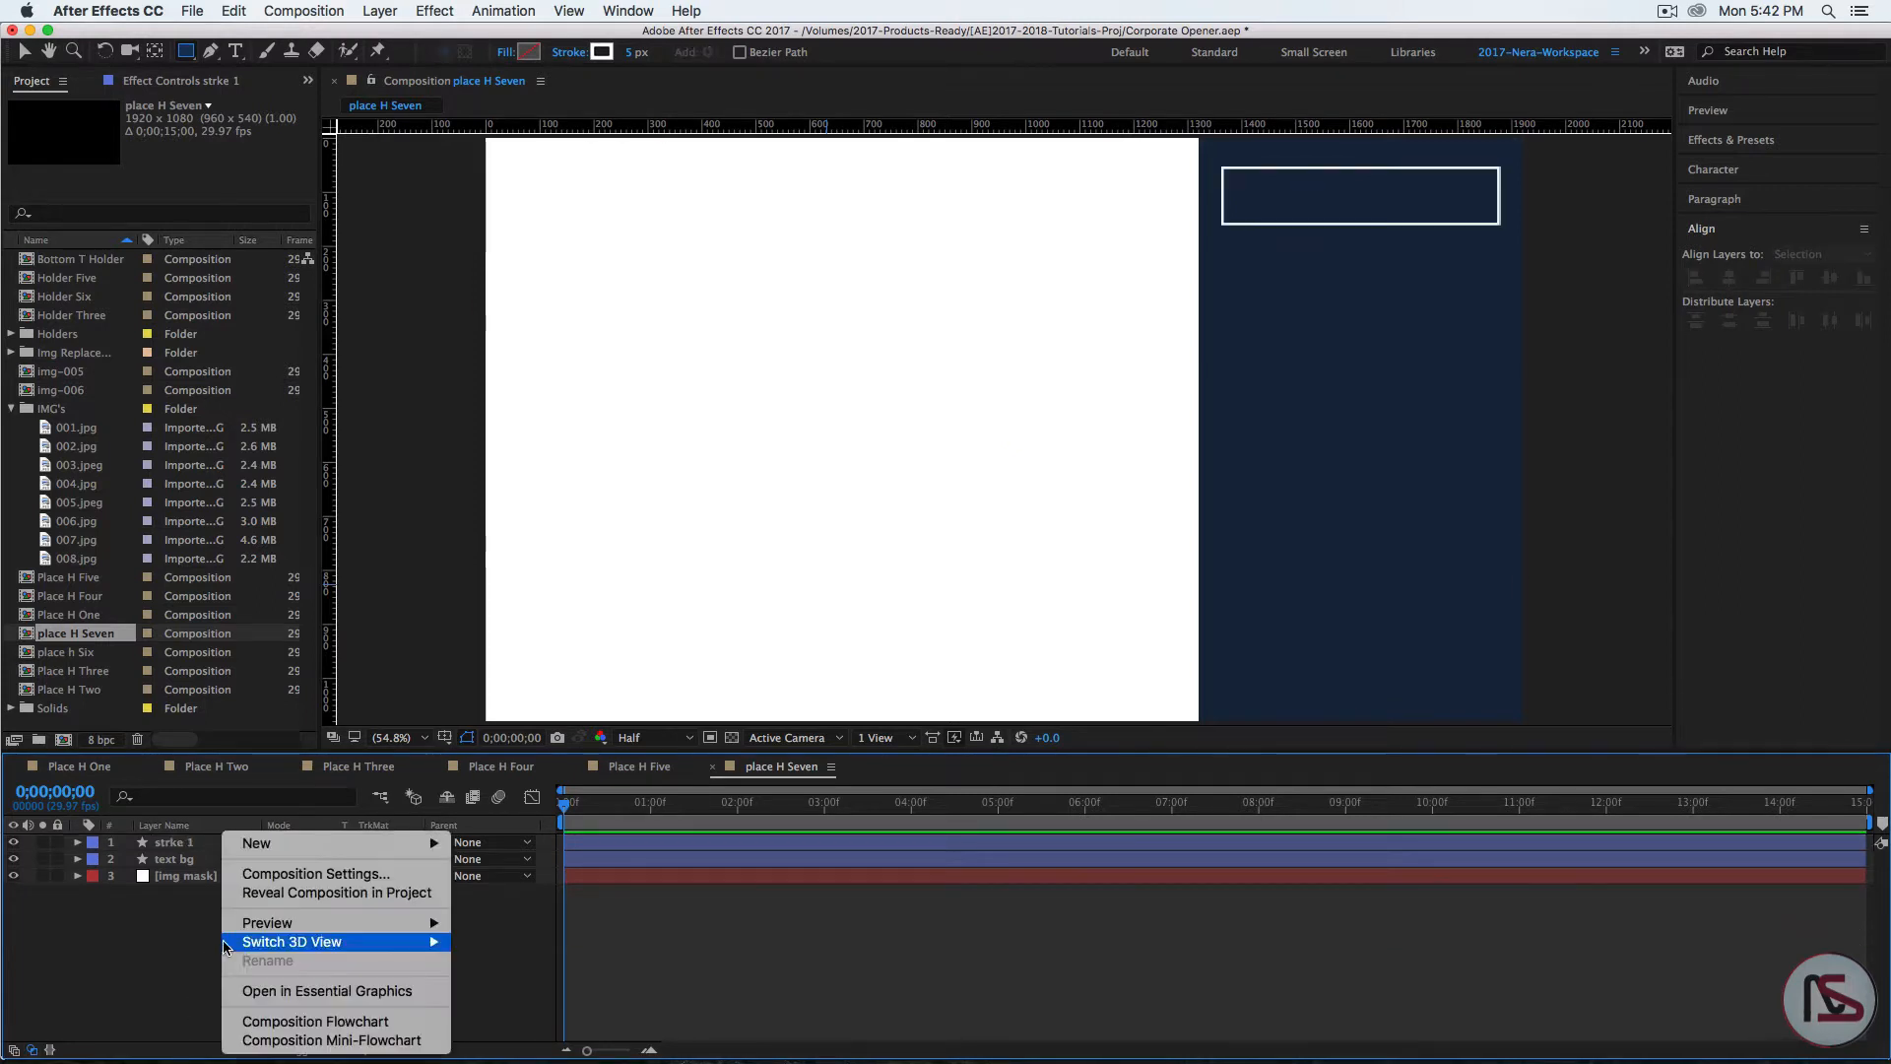
mouse_move(359, 848)
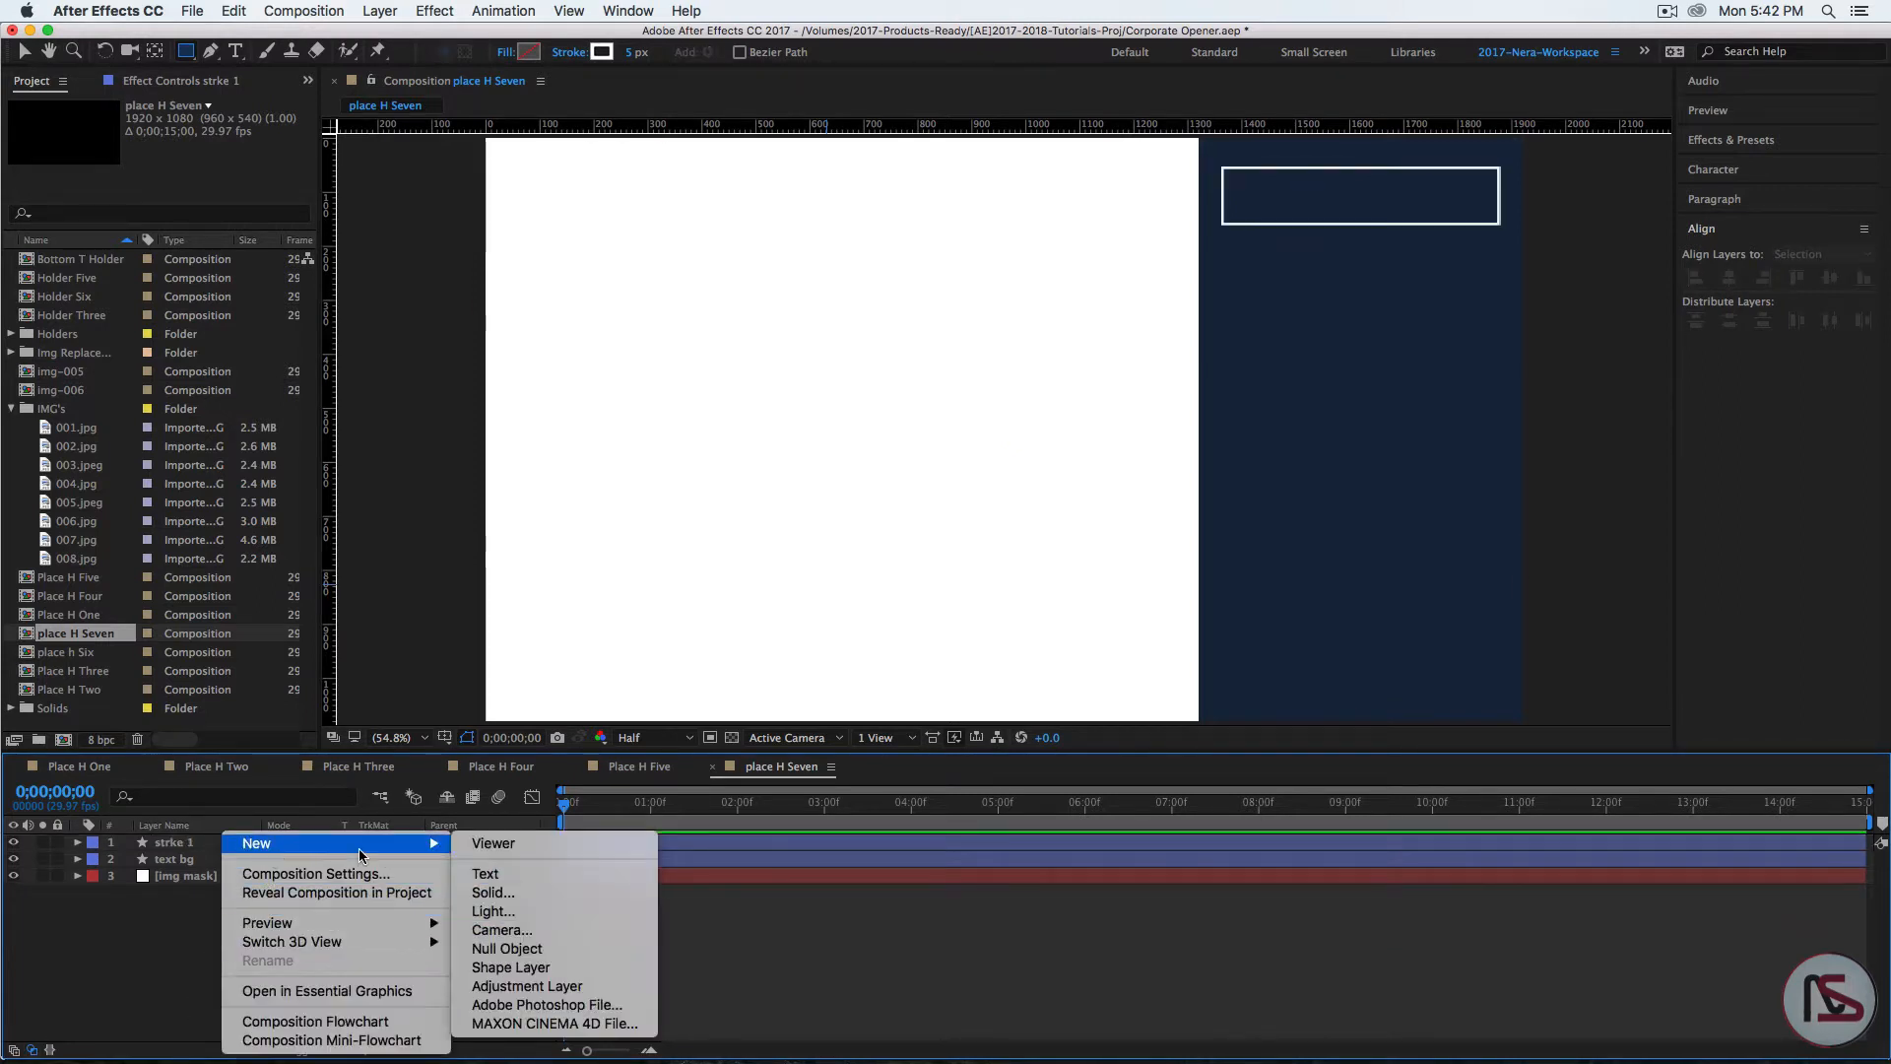
click(507, 875)
text(NERA STUDIO)
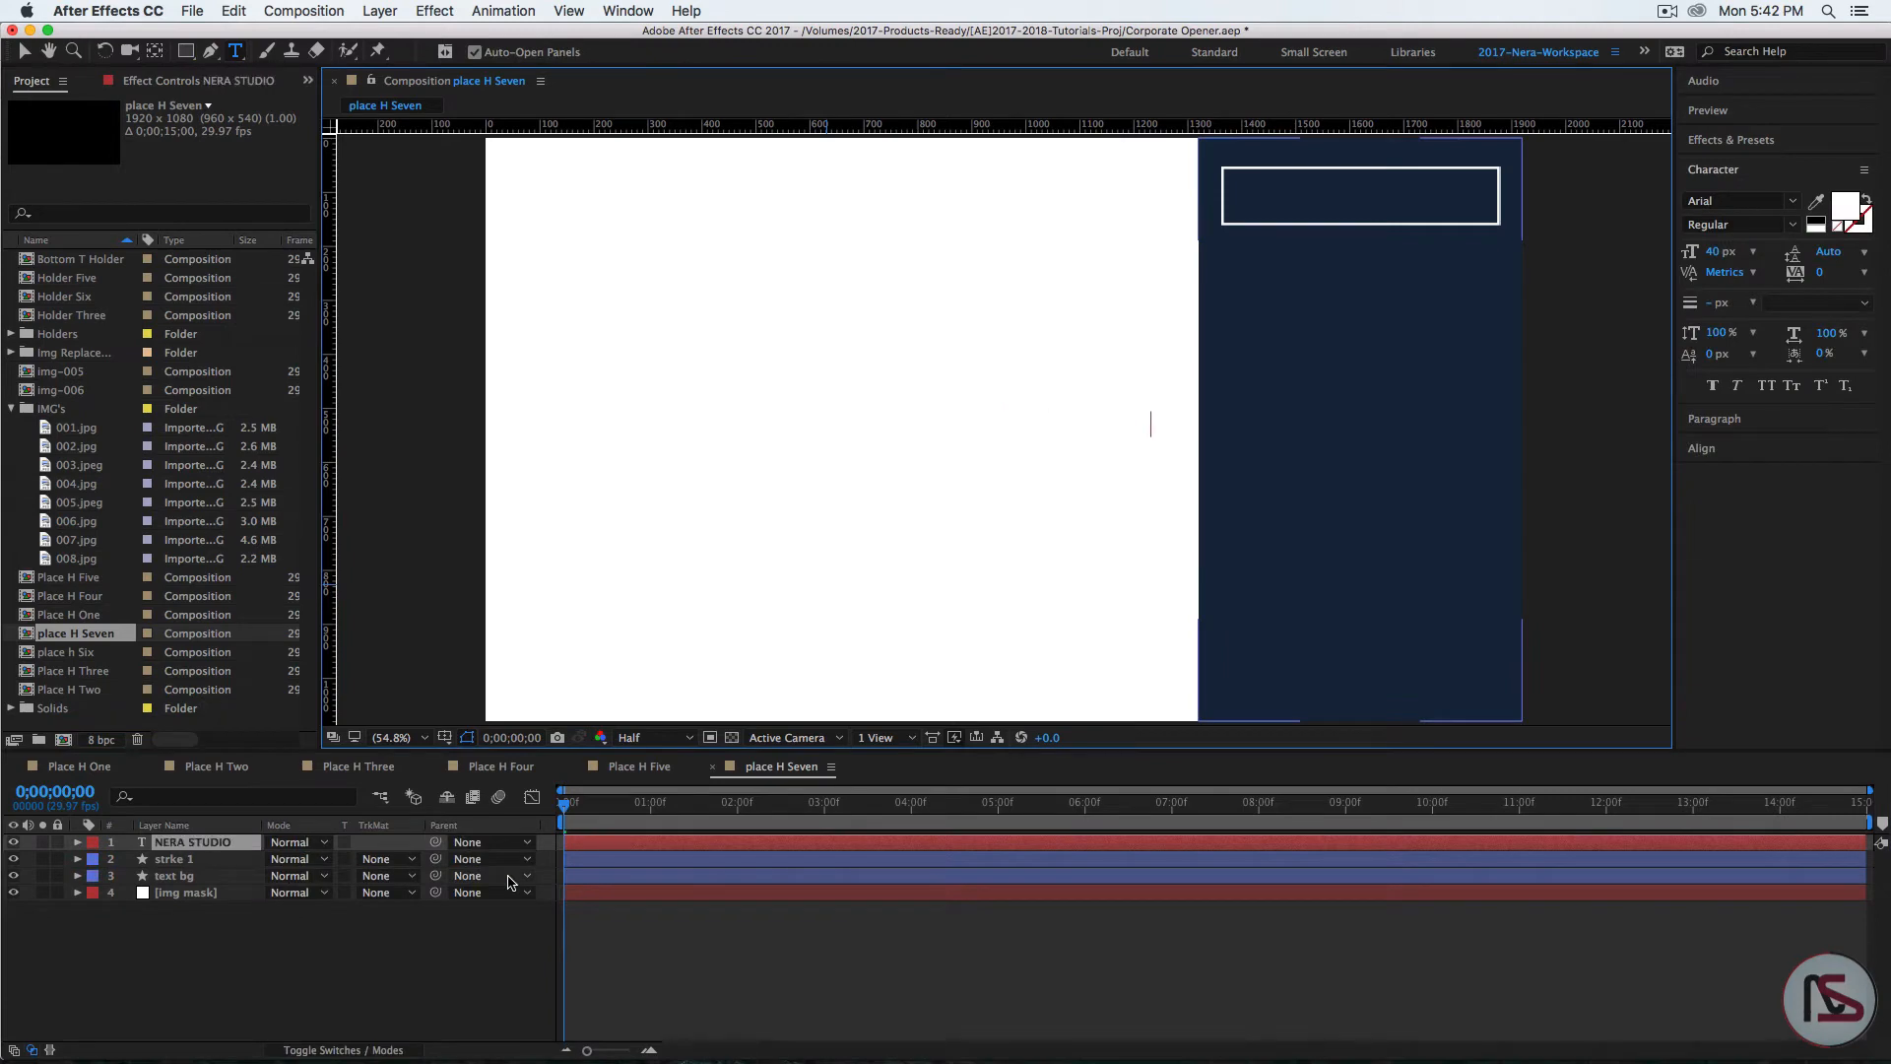
click(180, 844)
key(v)
click(158, 116)
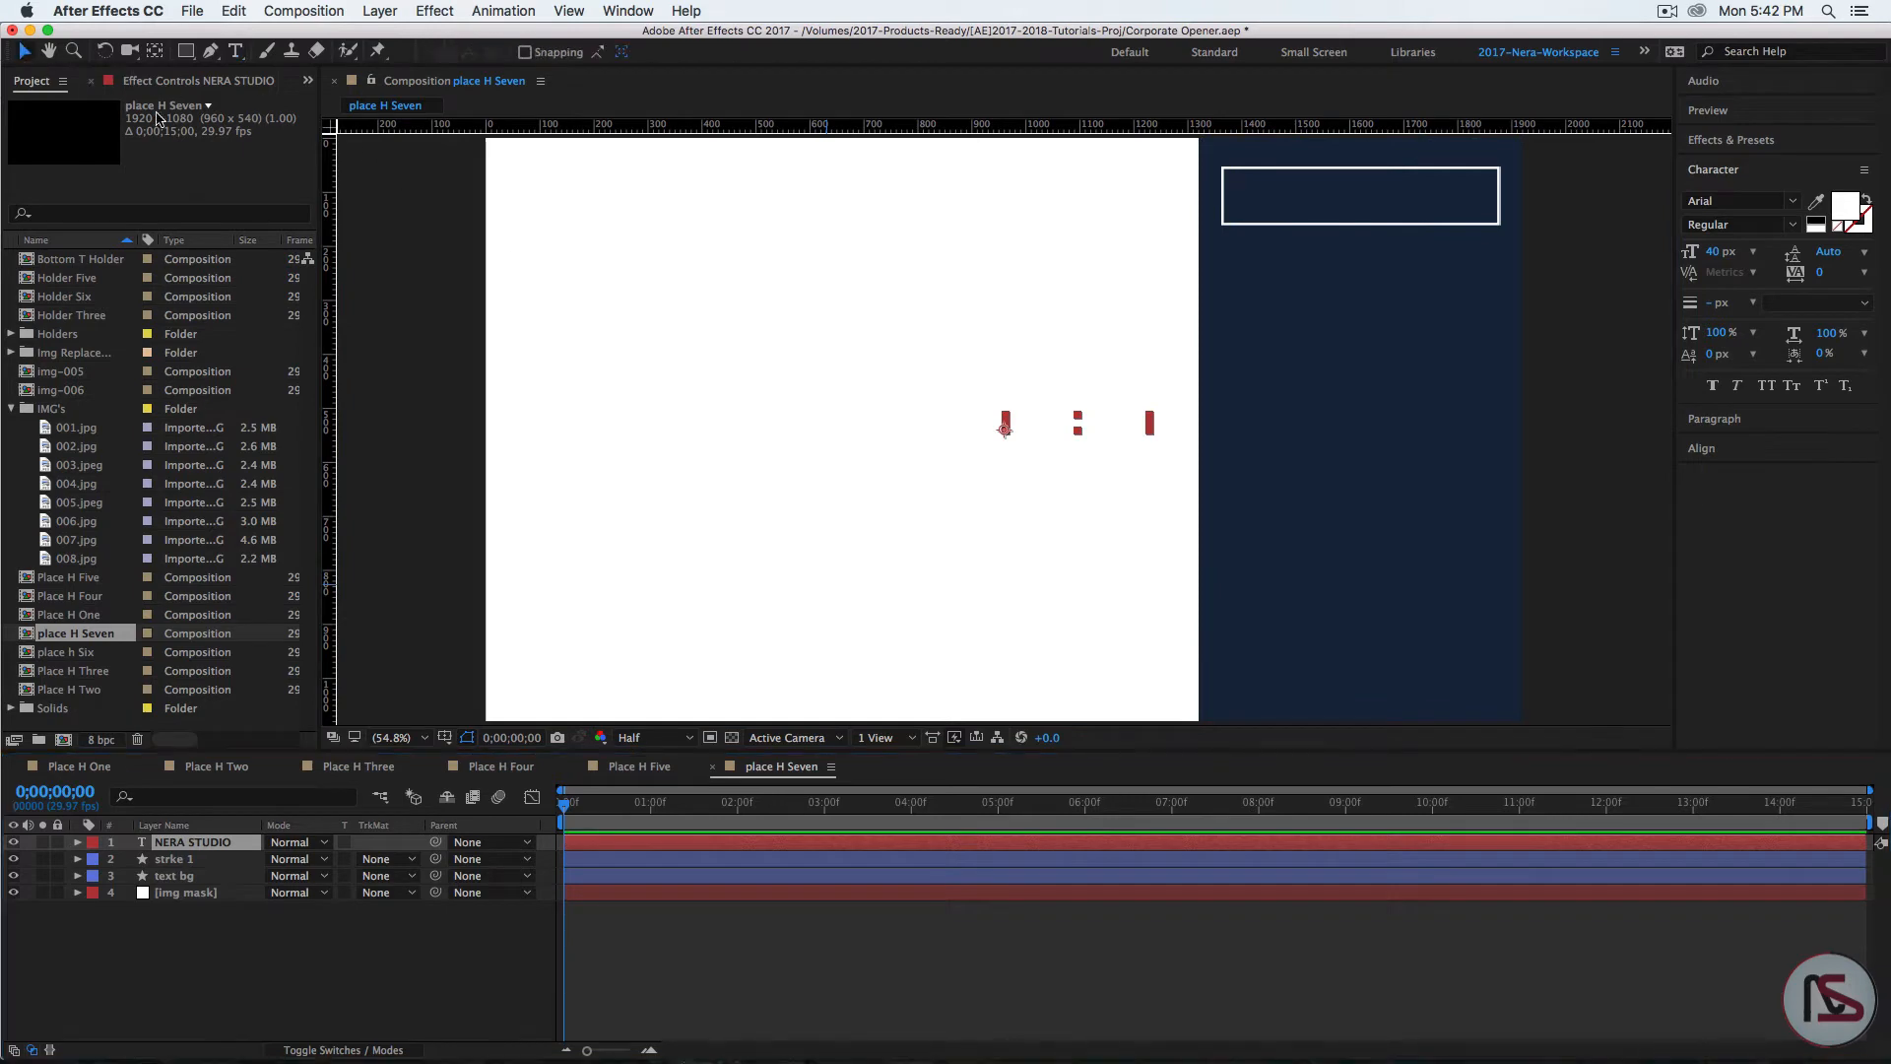
drag(1093, 423, 1384, 196)
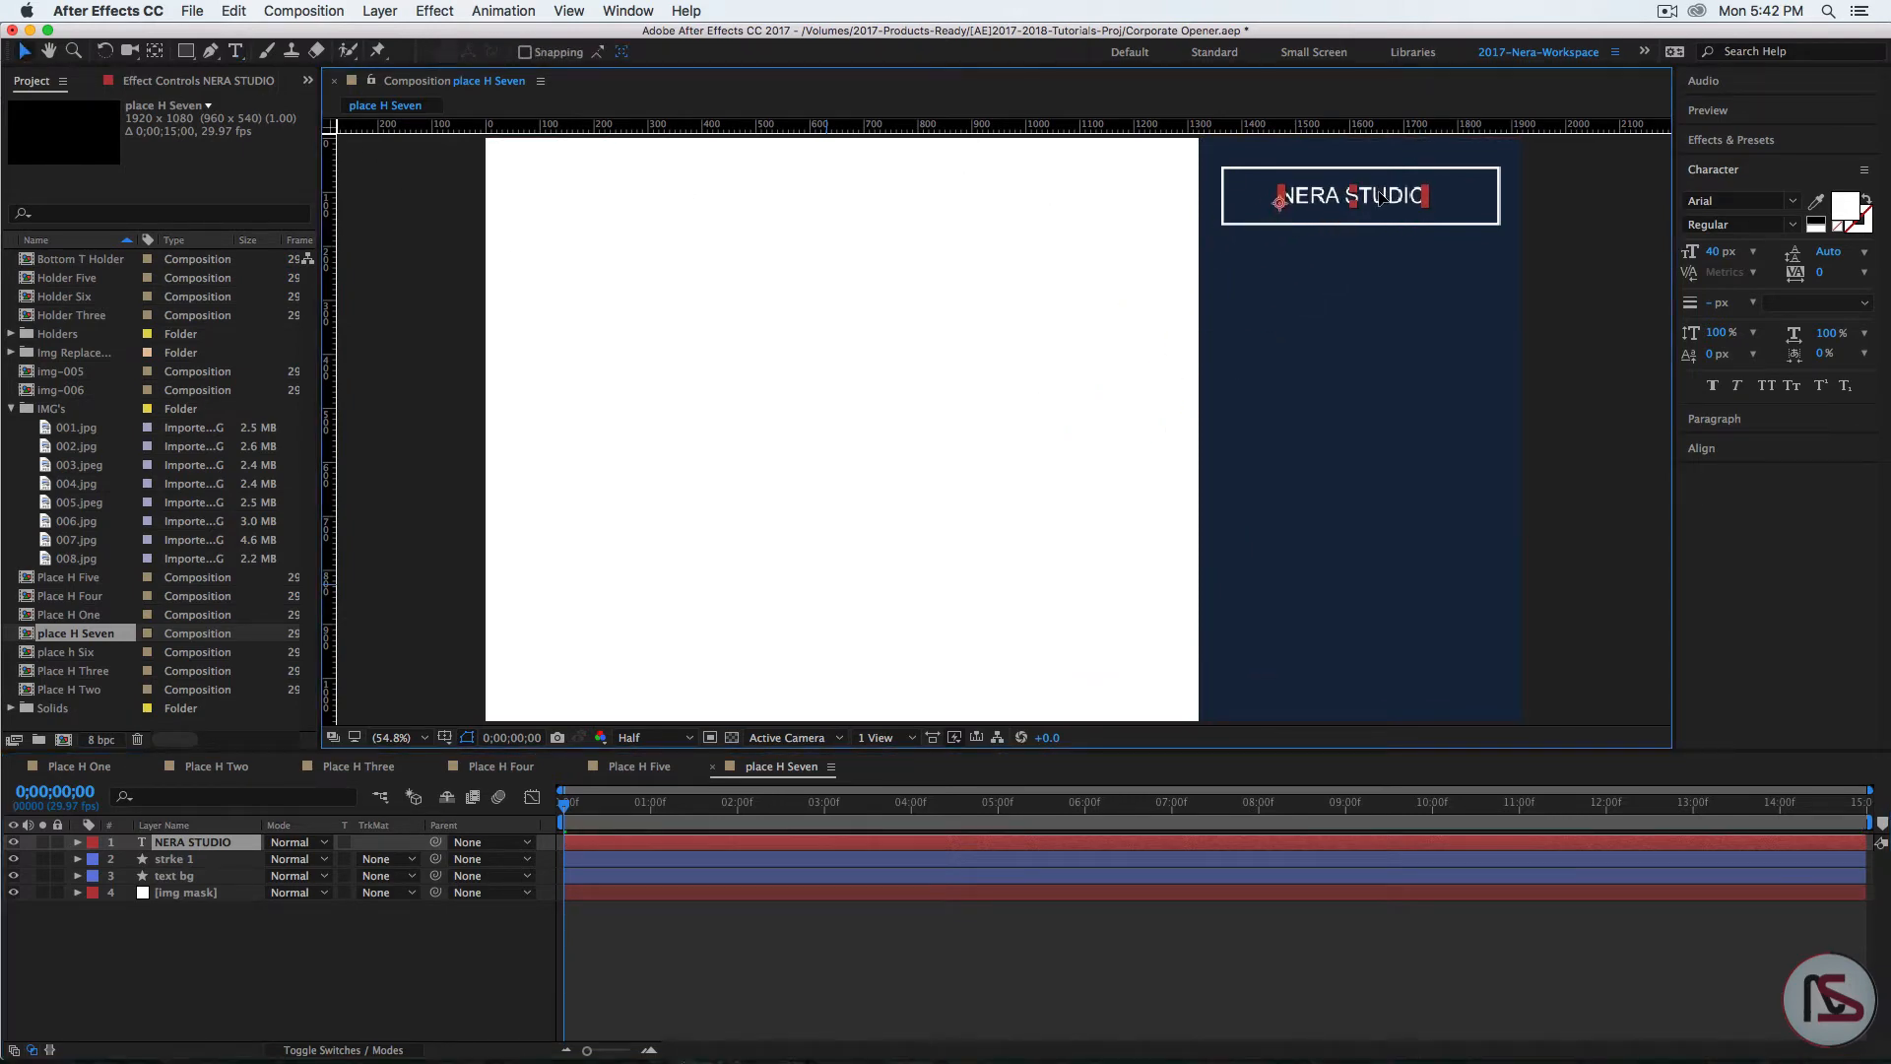
Step: Set the NERA STUDIO text size to 60 px and centre the text by eye inside its outline
click(1724, 253)
text(60)
key(Return)
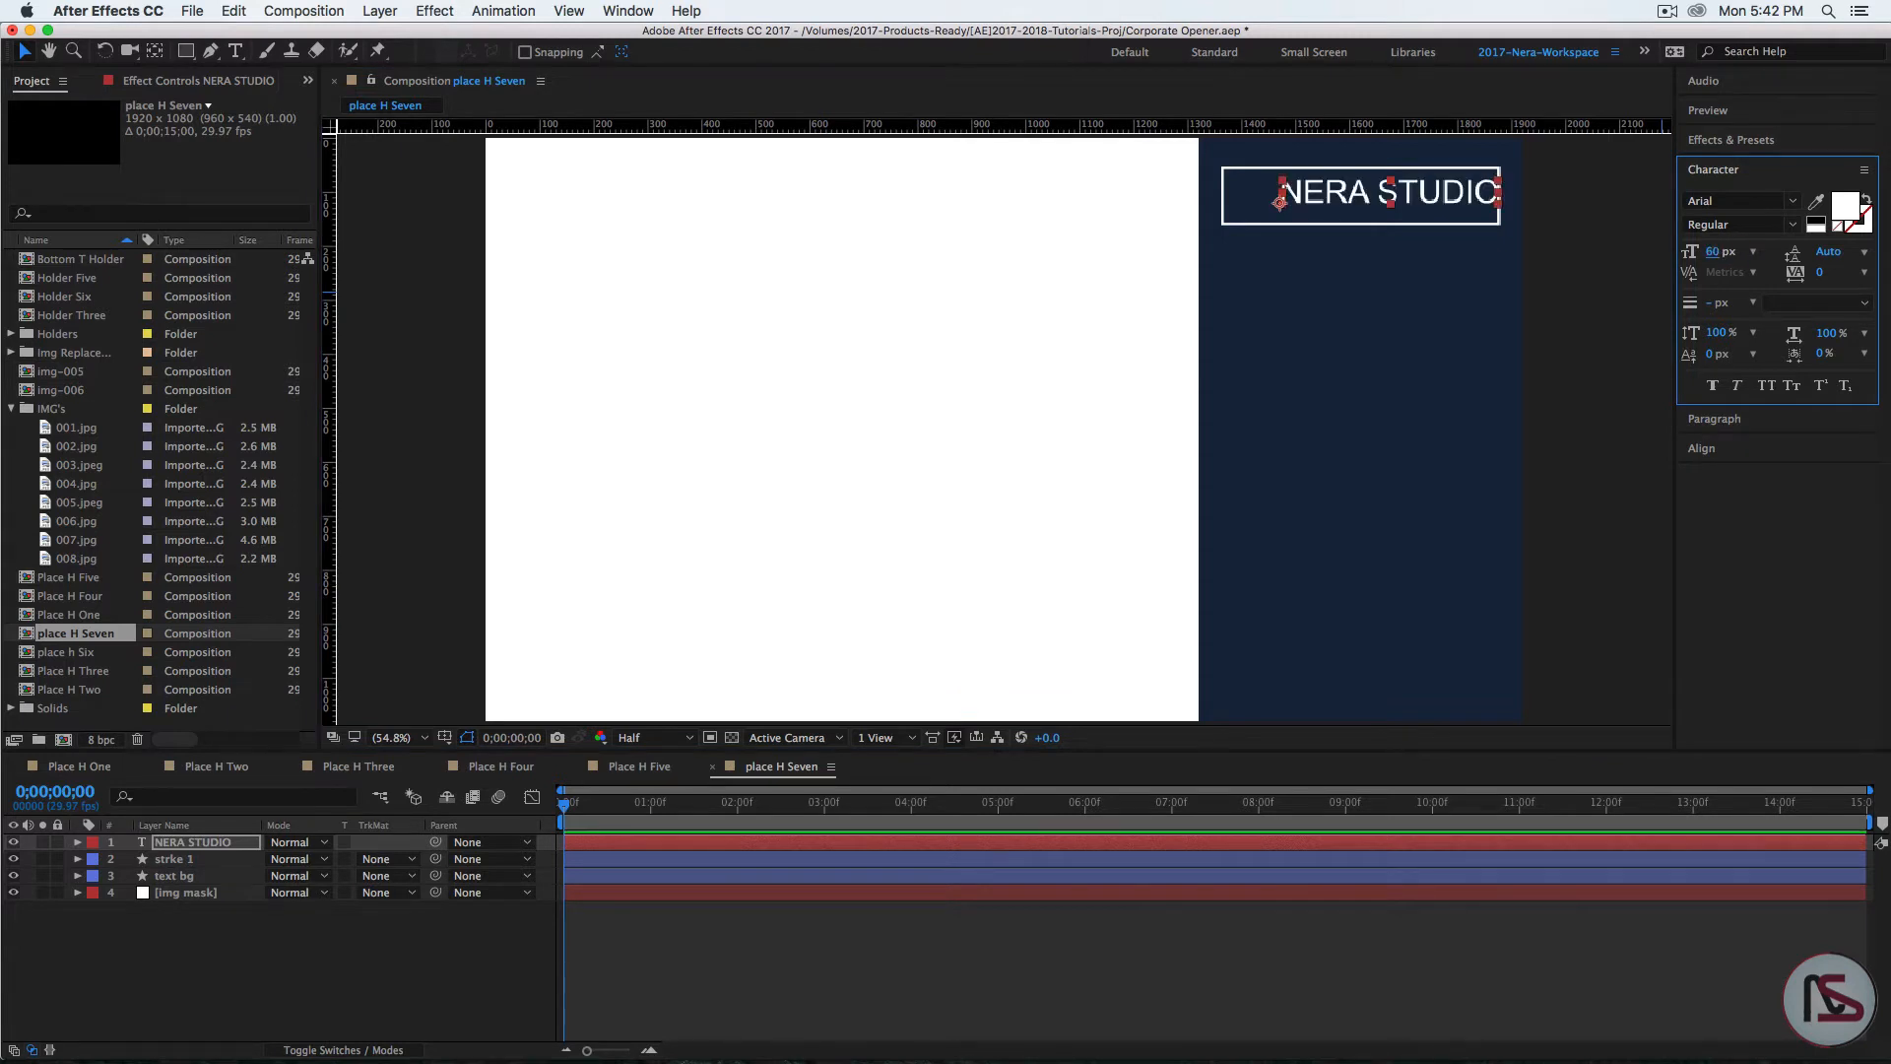
drag(1448, 195, 1420, 201)
click(451, 948)
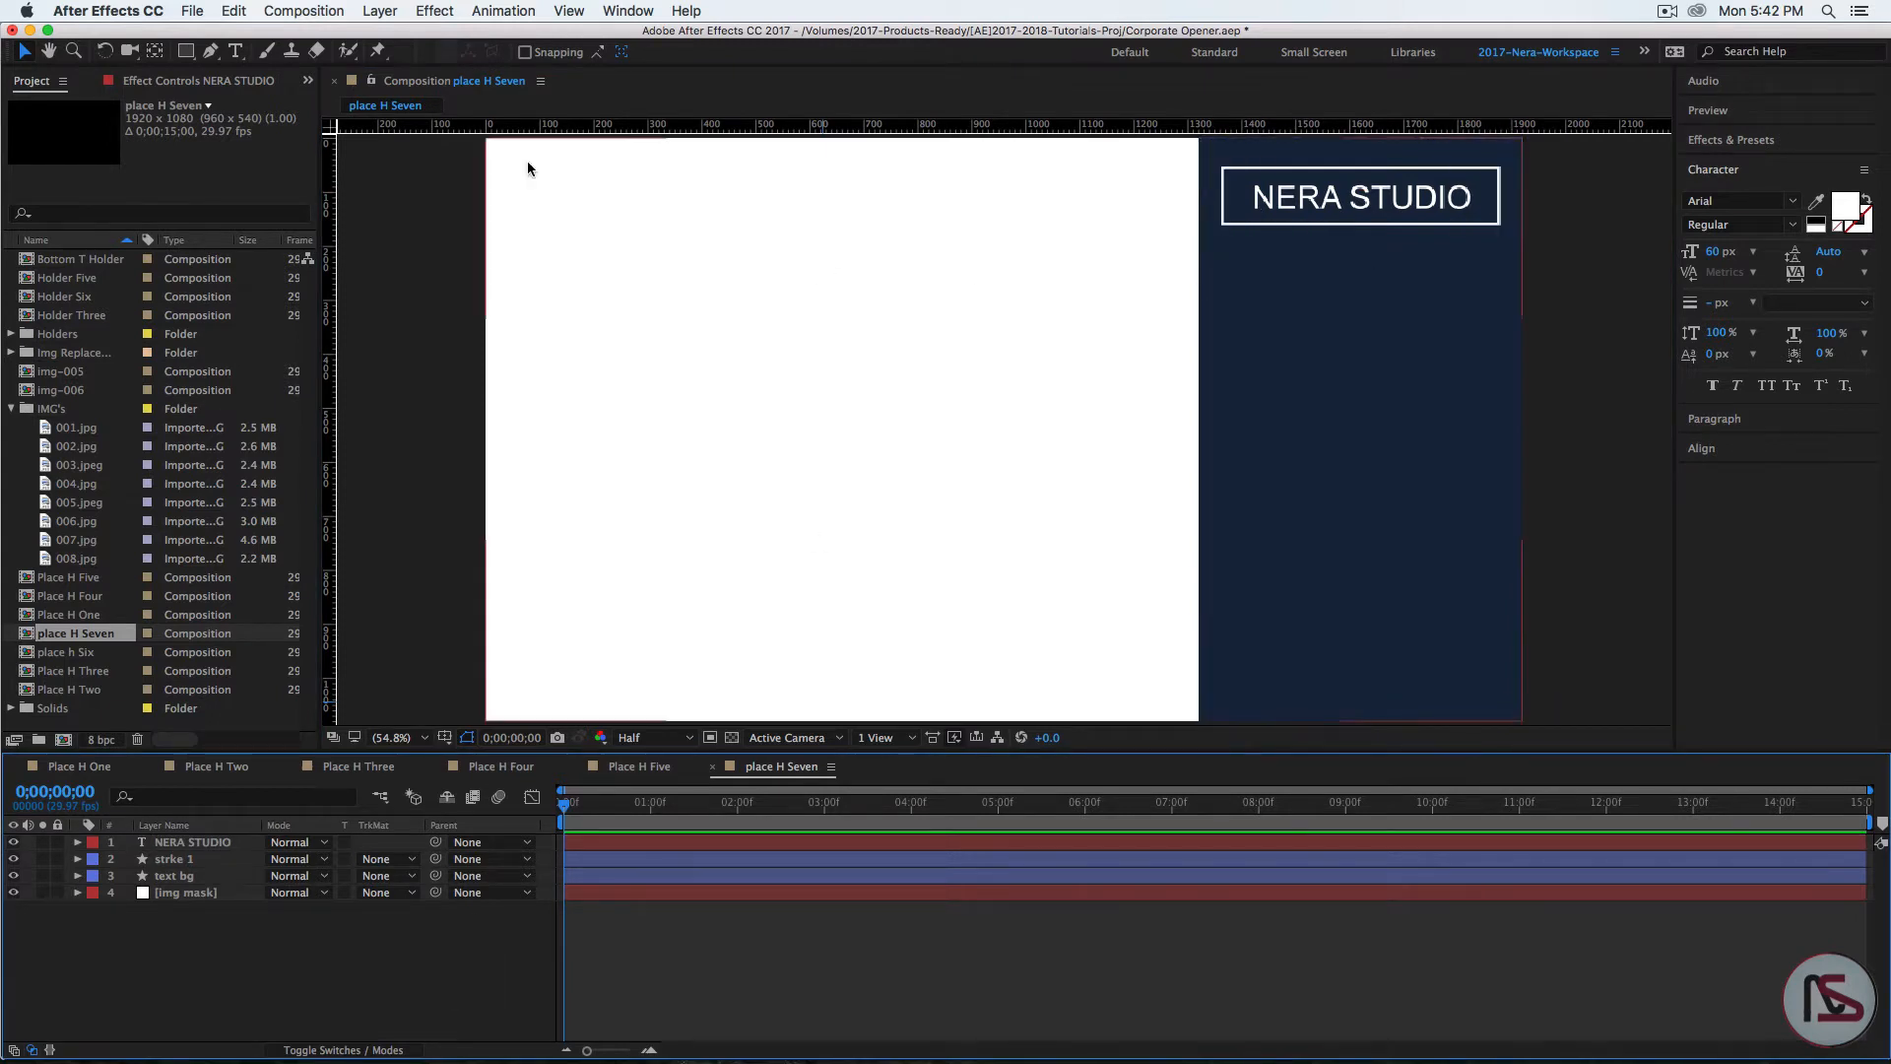
Step: Draw a slightly narrower rectangle with a solid fill and no stroke directly beneath the NERA STUDIO outline, flush with its left edge
click(188, 55)
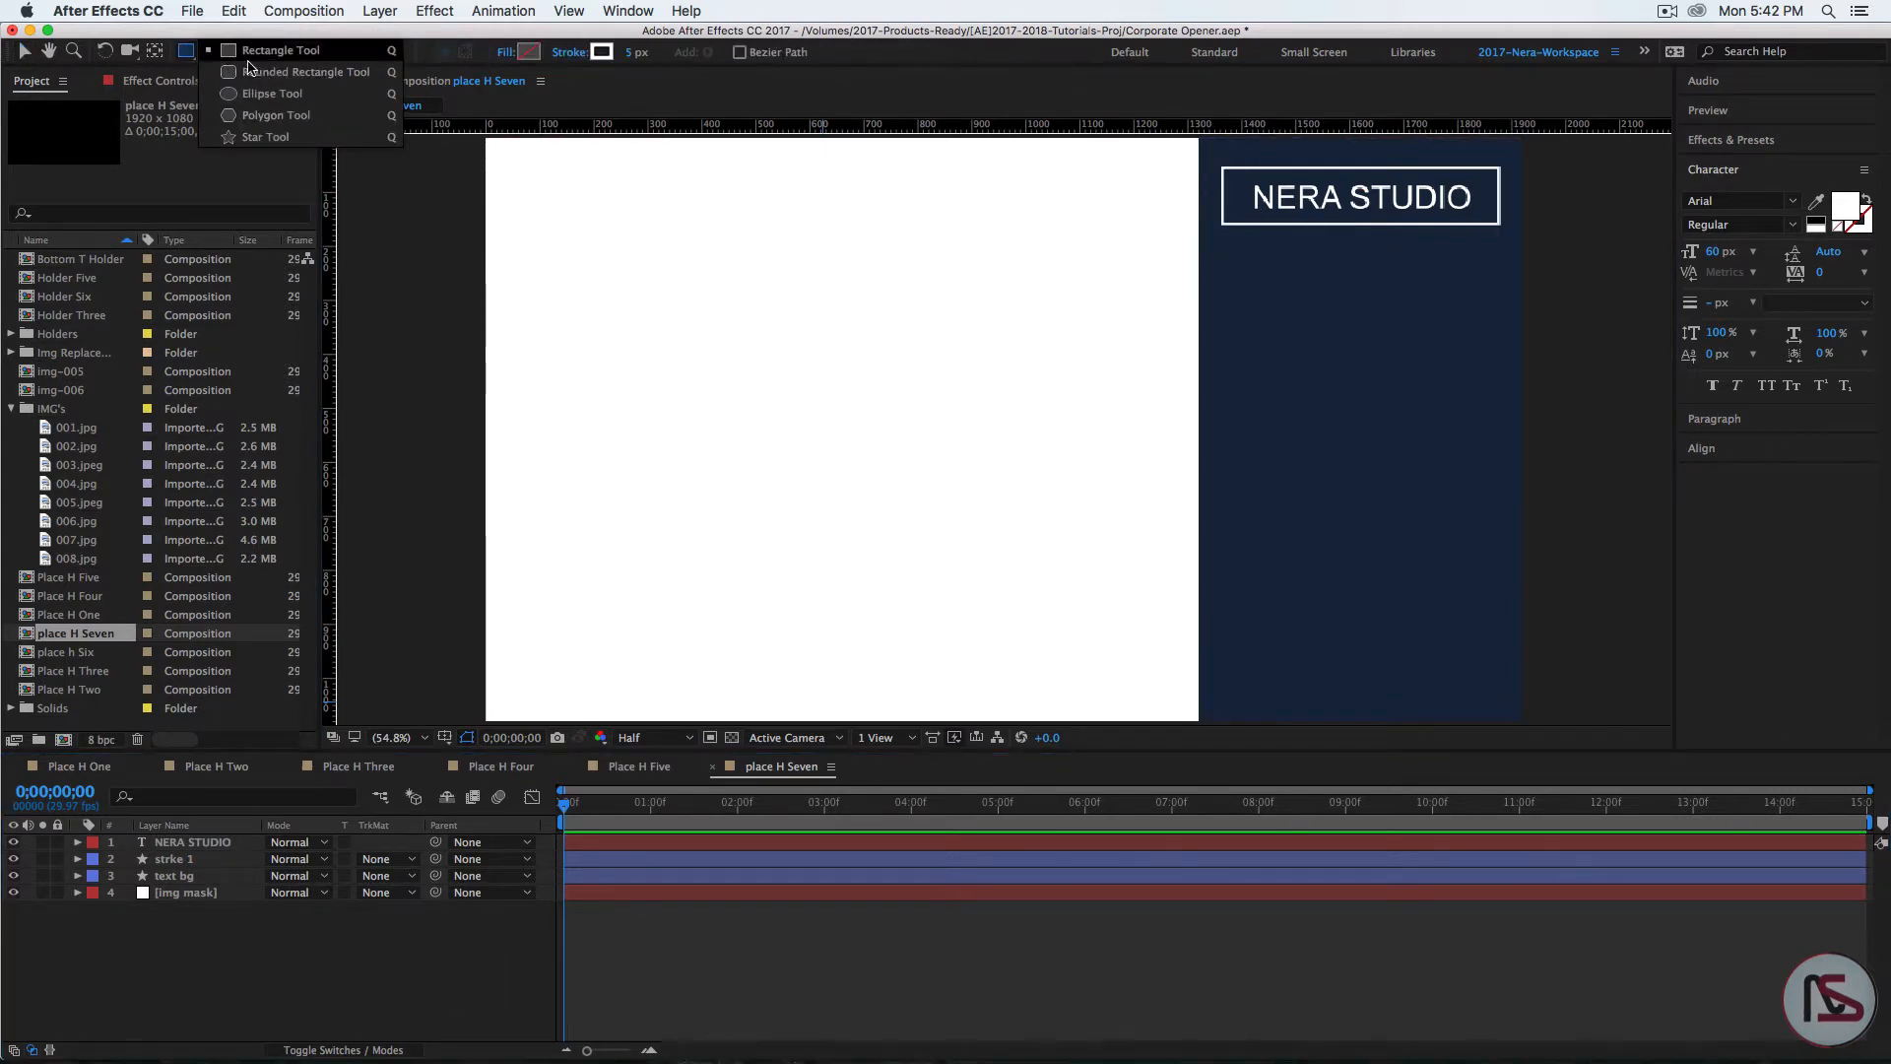
click(277, 51)
click(505, 53)
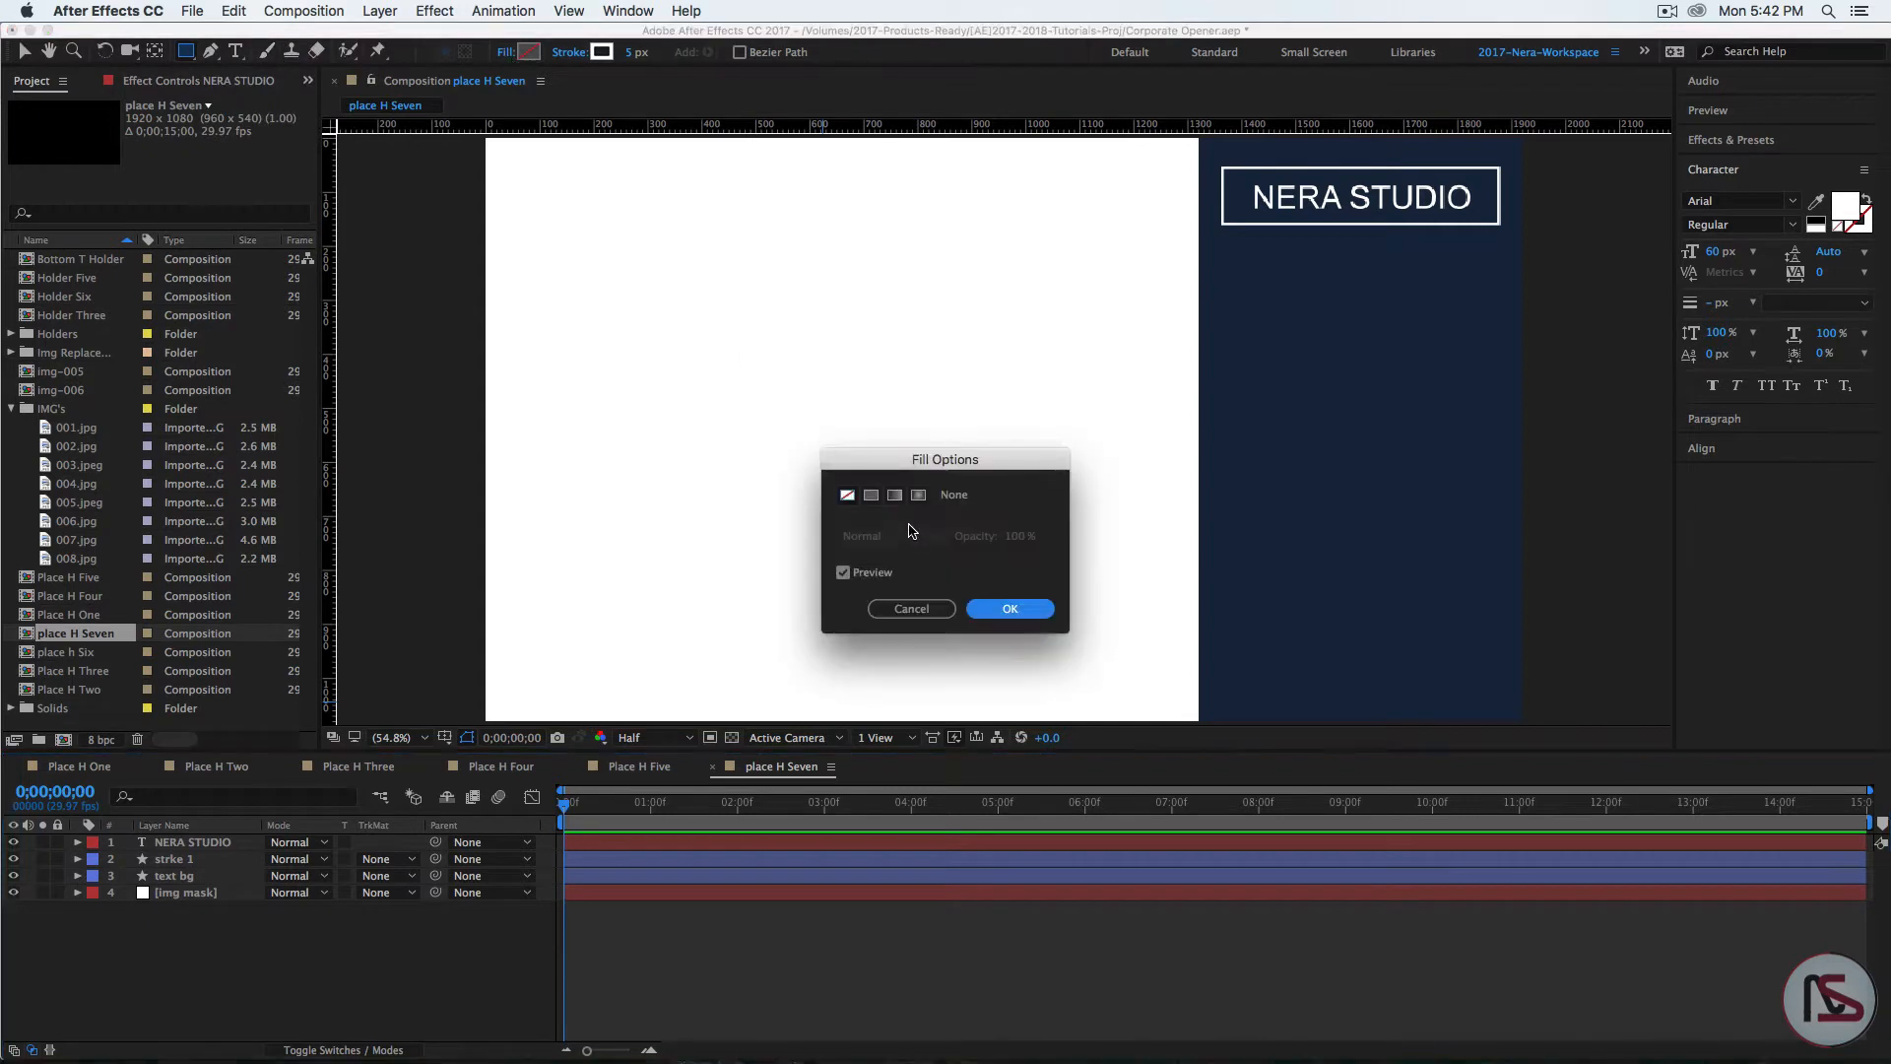
click(871, 495)
click(975, 606)
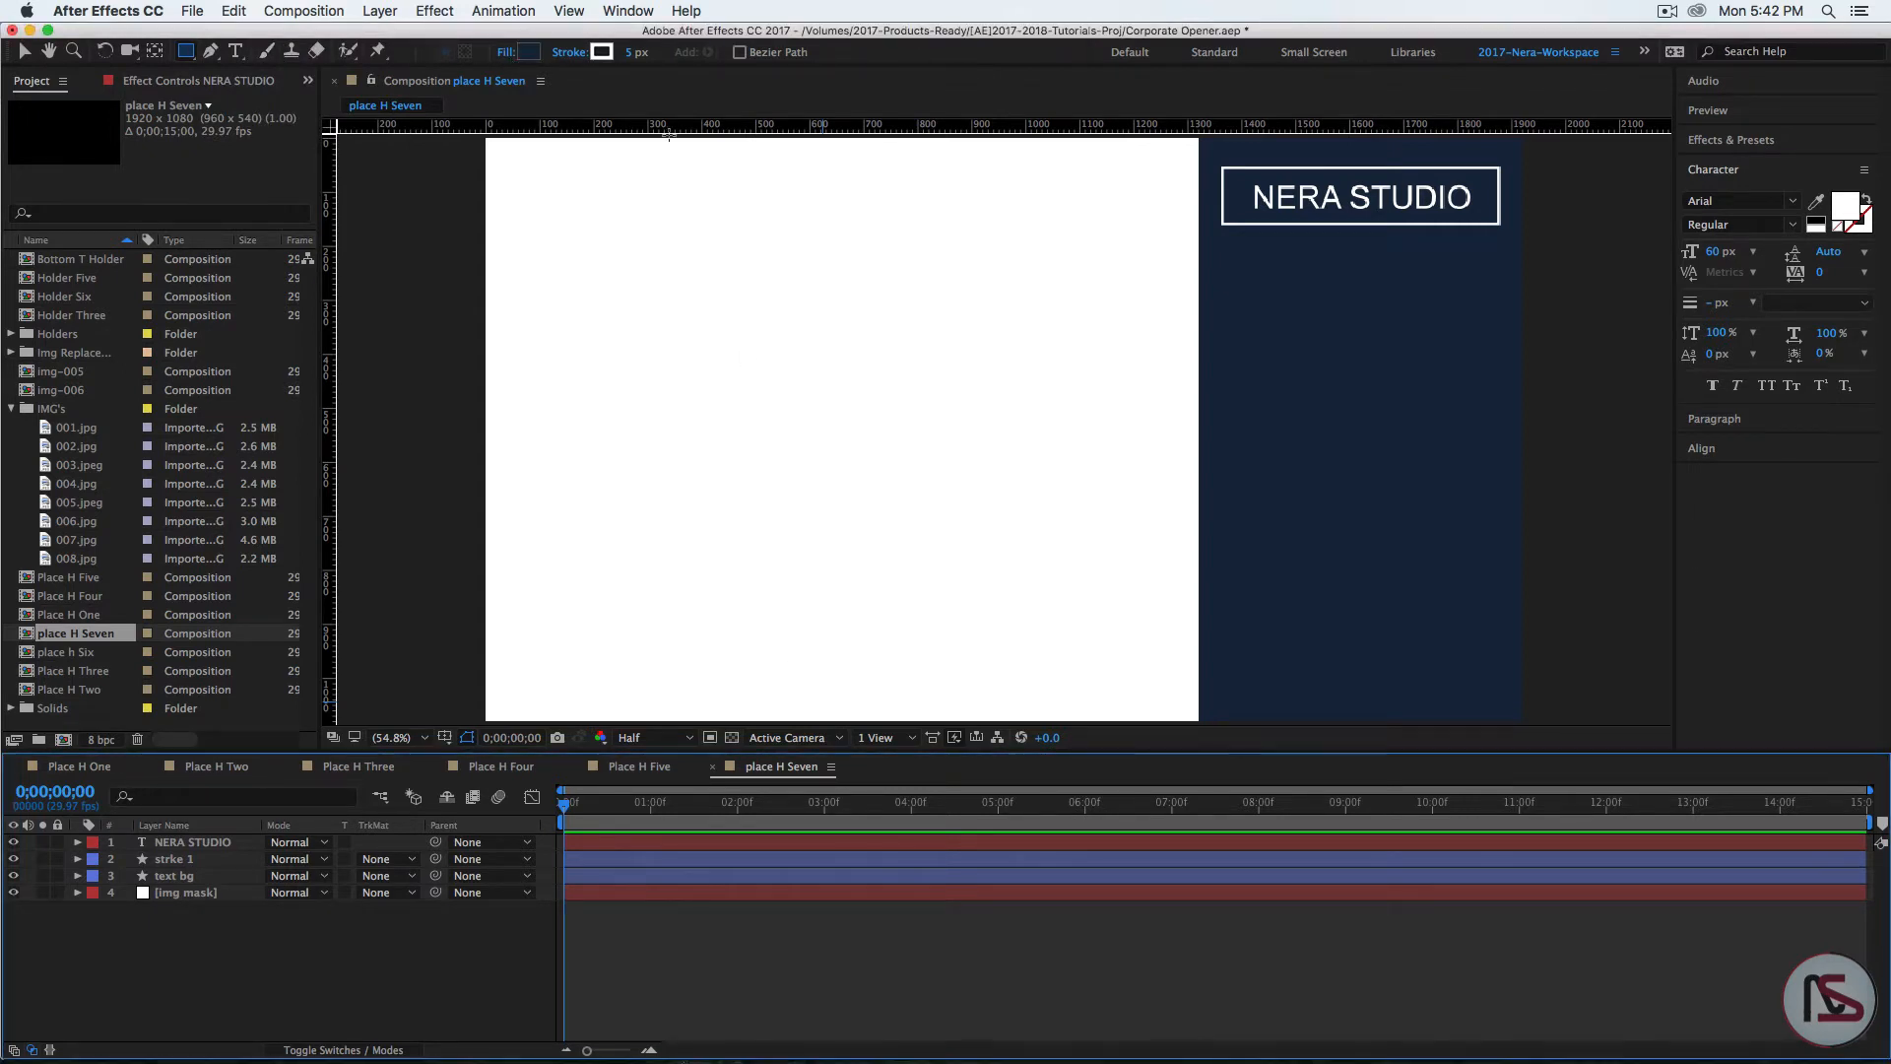
click(570, 53)
click(847, 496)
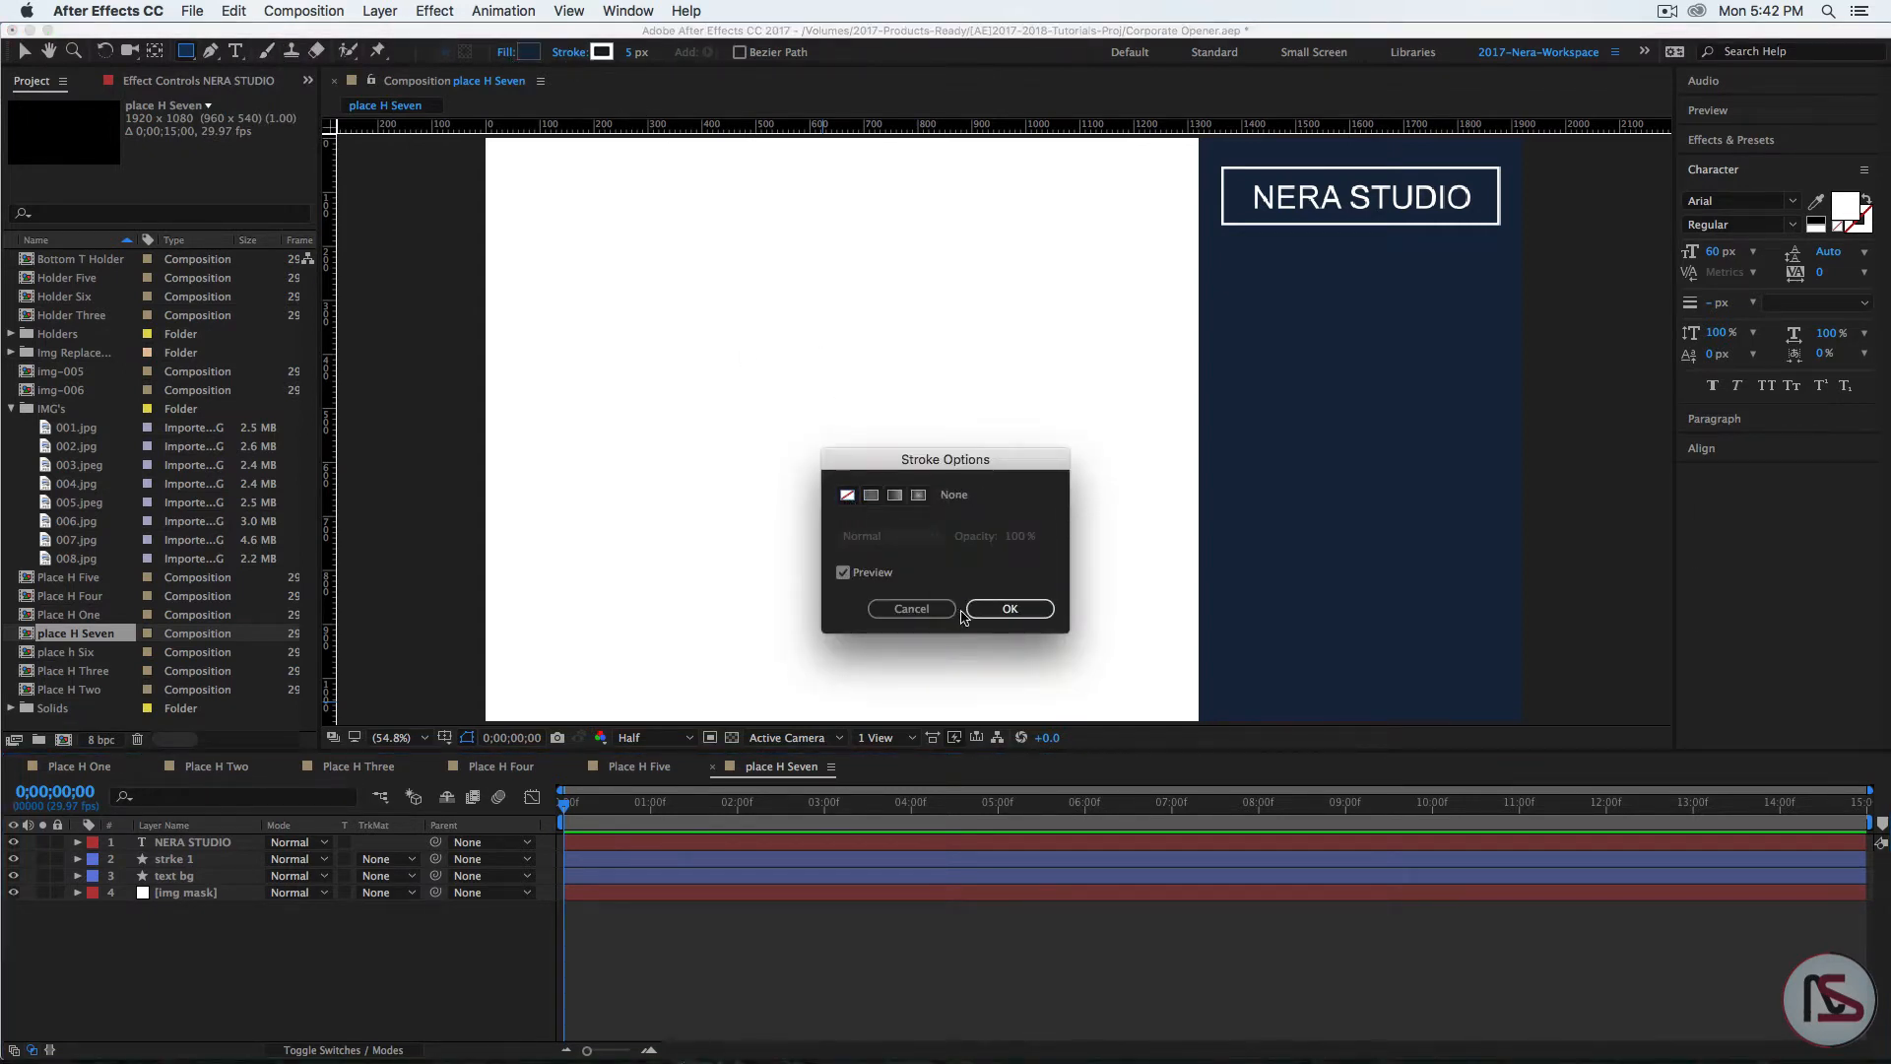
click(985, 606)
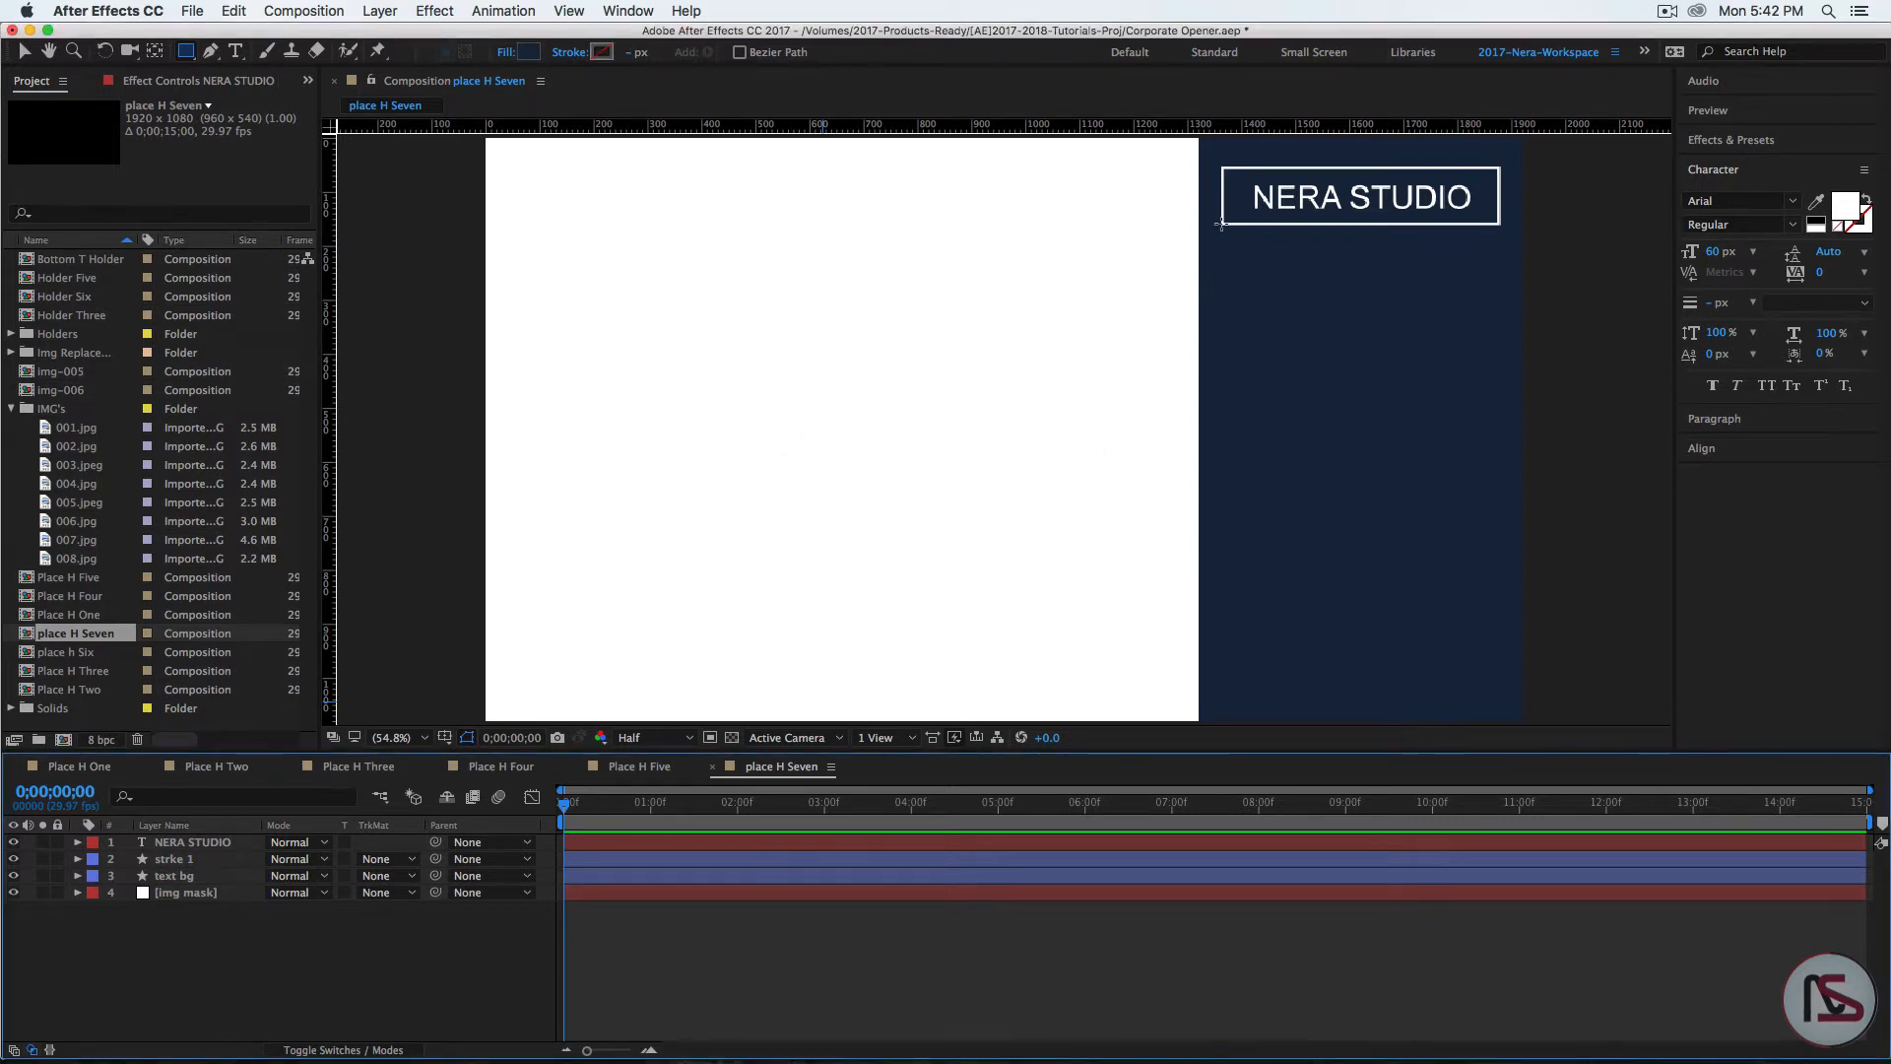
drag(1222, 225, 1464, 256)
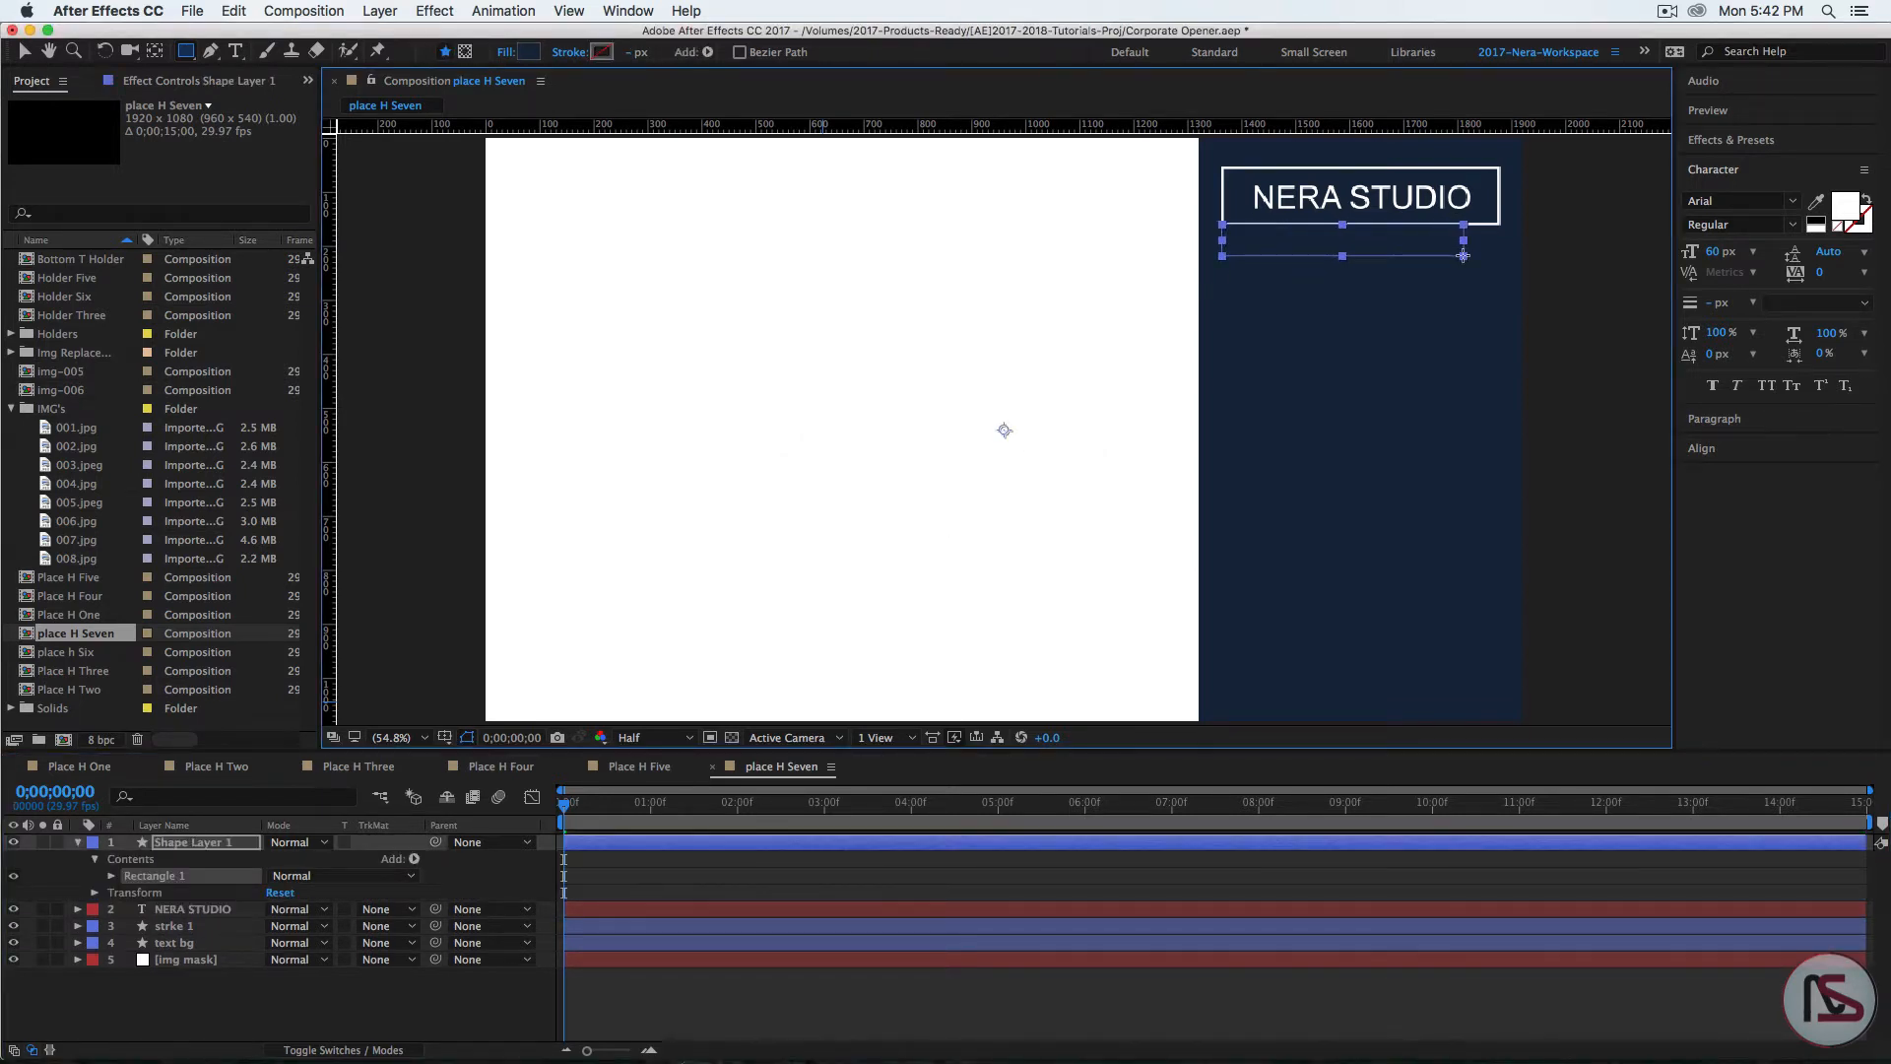
Step: Change the fill of the rectangle beneath the outline to white FFFFFF
click(530, 52)
click(713, 431)
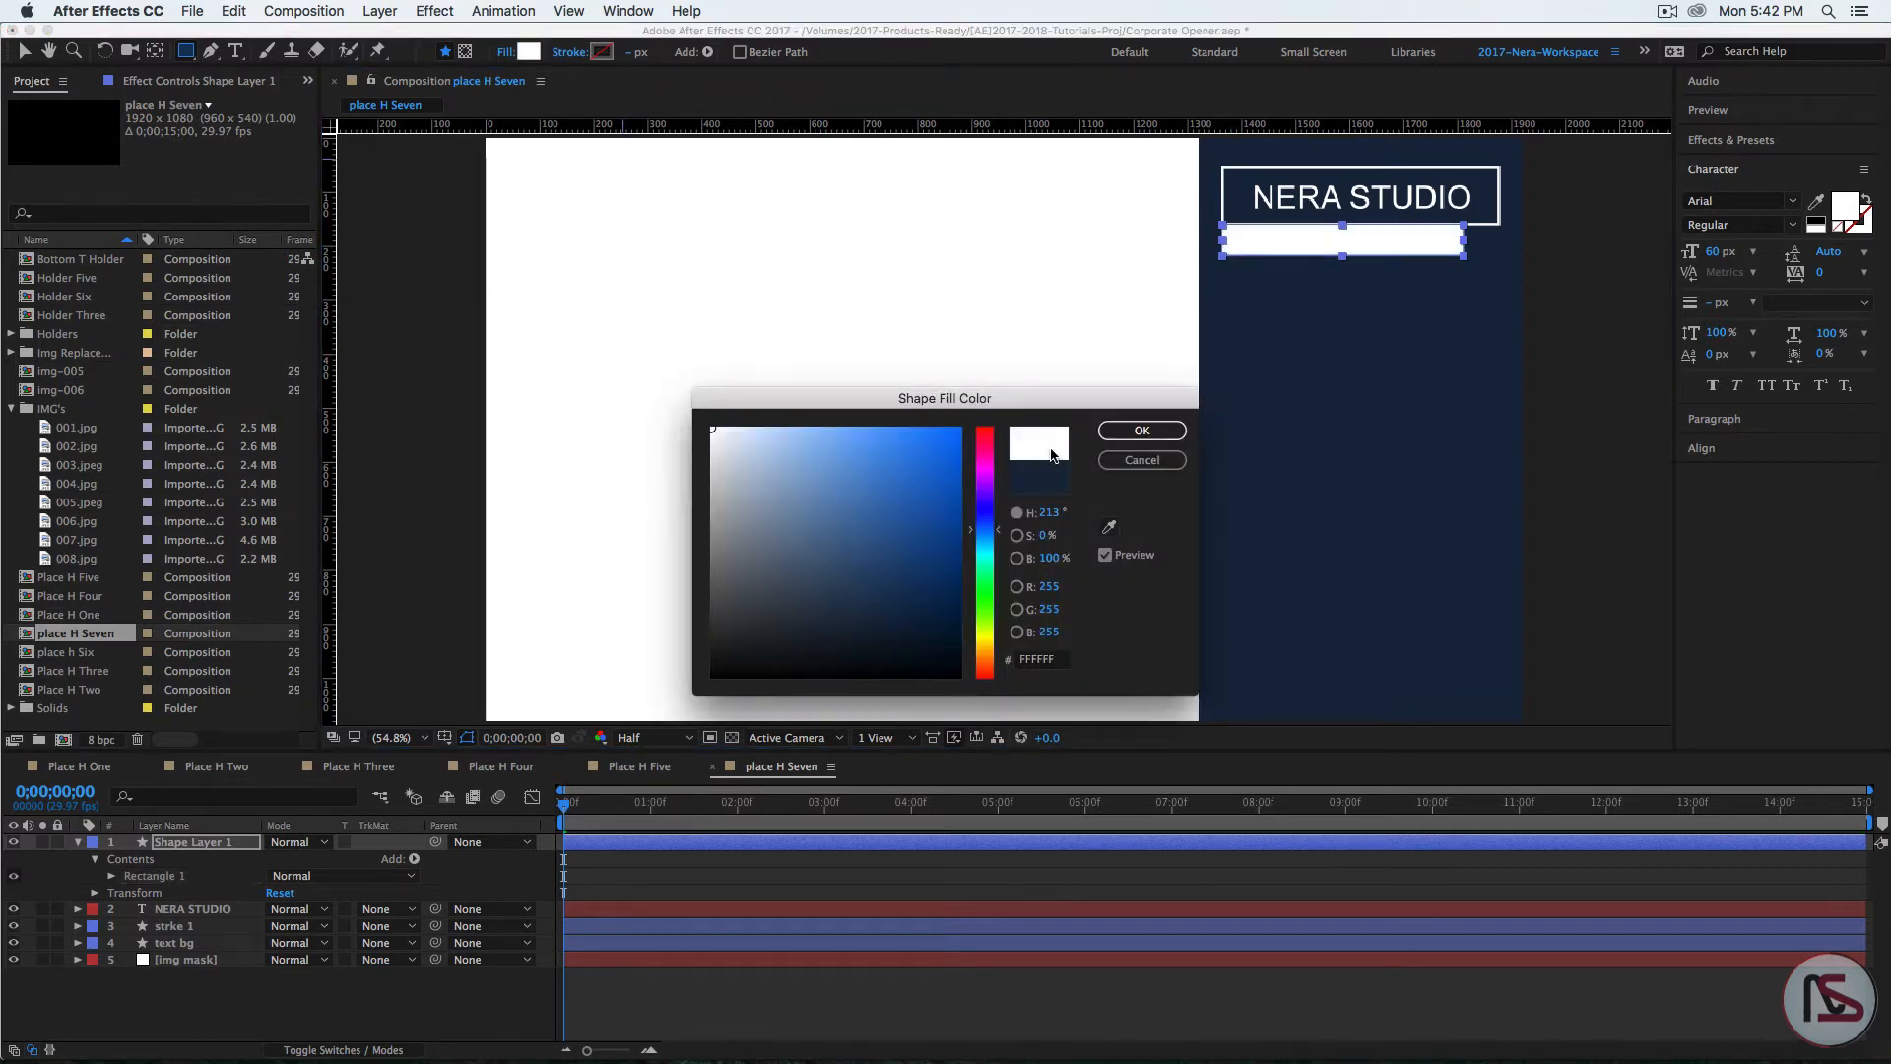
click(1140, 430)
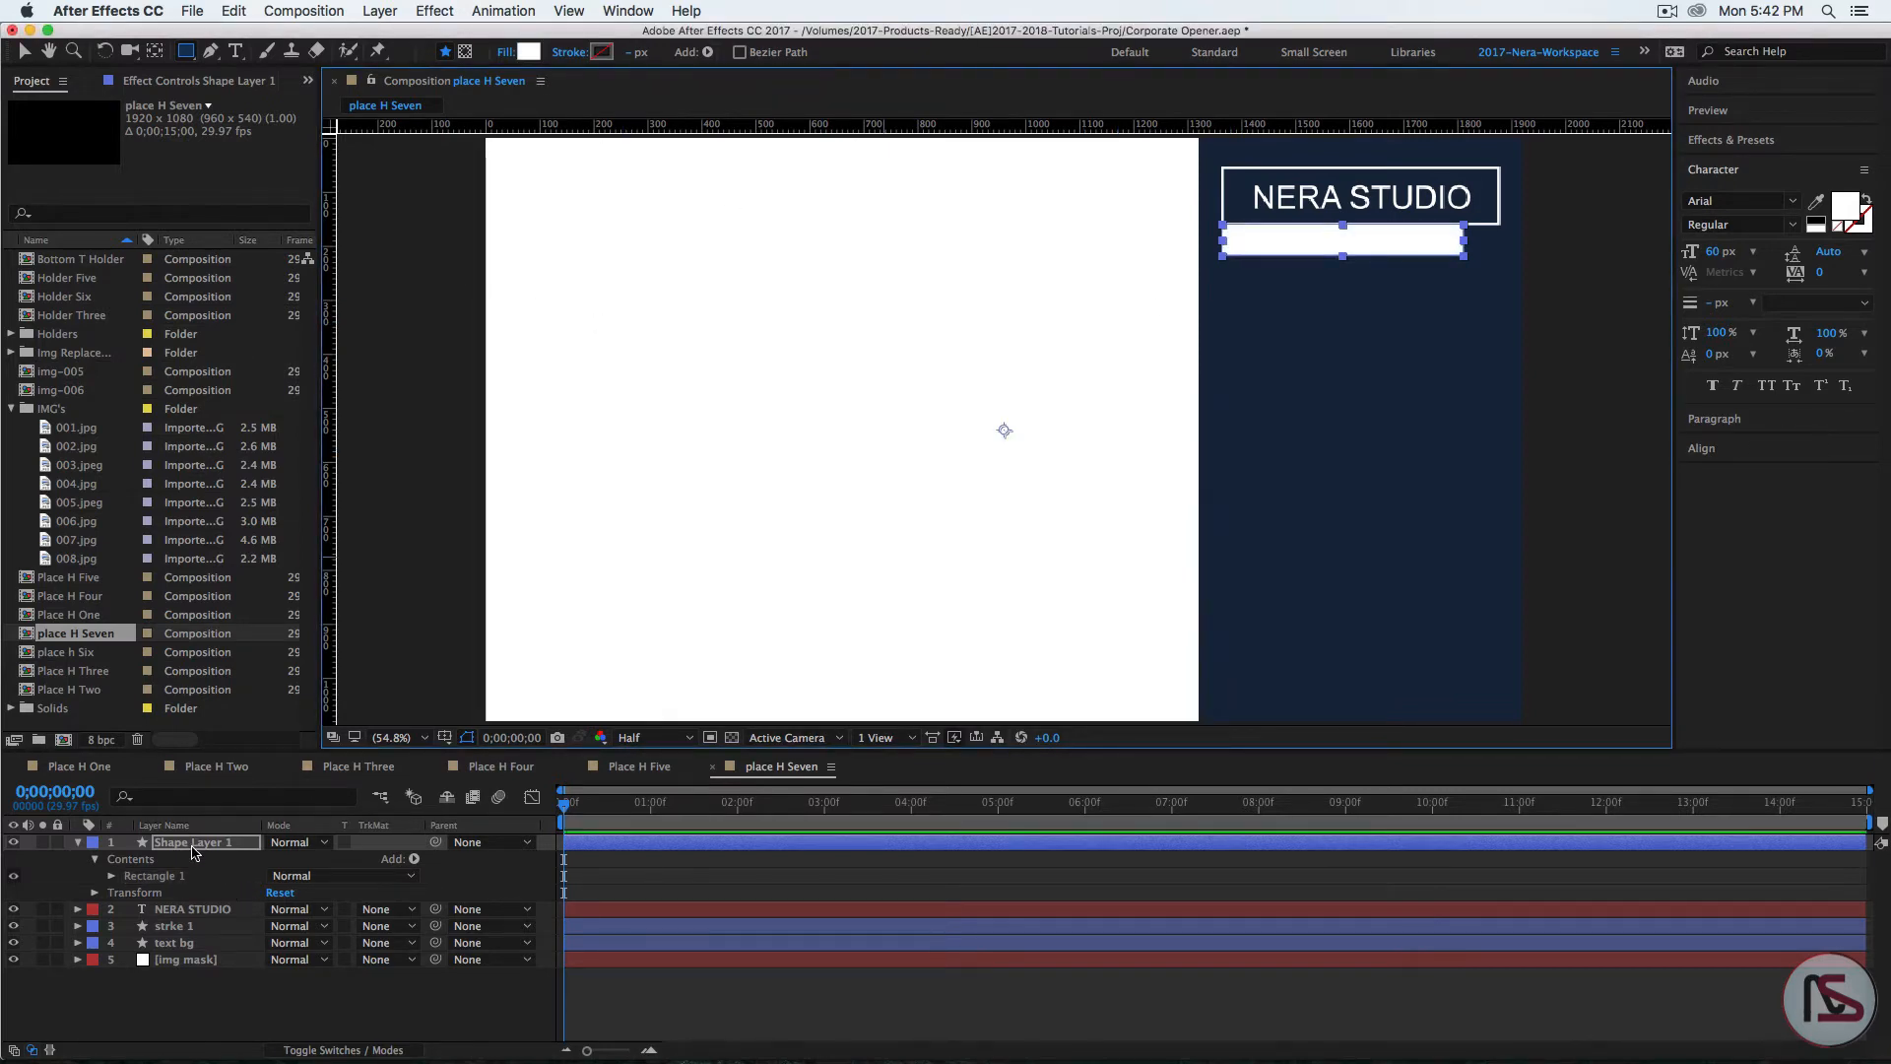
Step: Rename the white bar's shape layer as text mask, then collapse and deselect it
key(Return)
text(text mask)
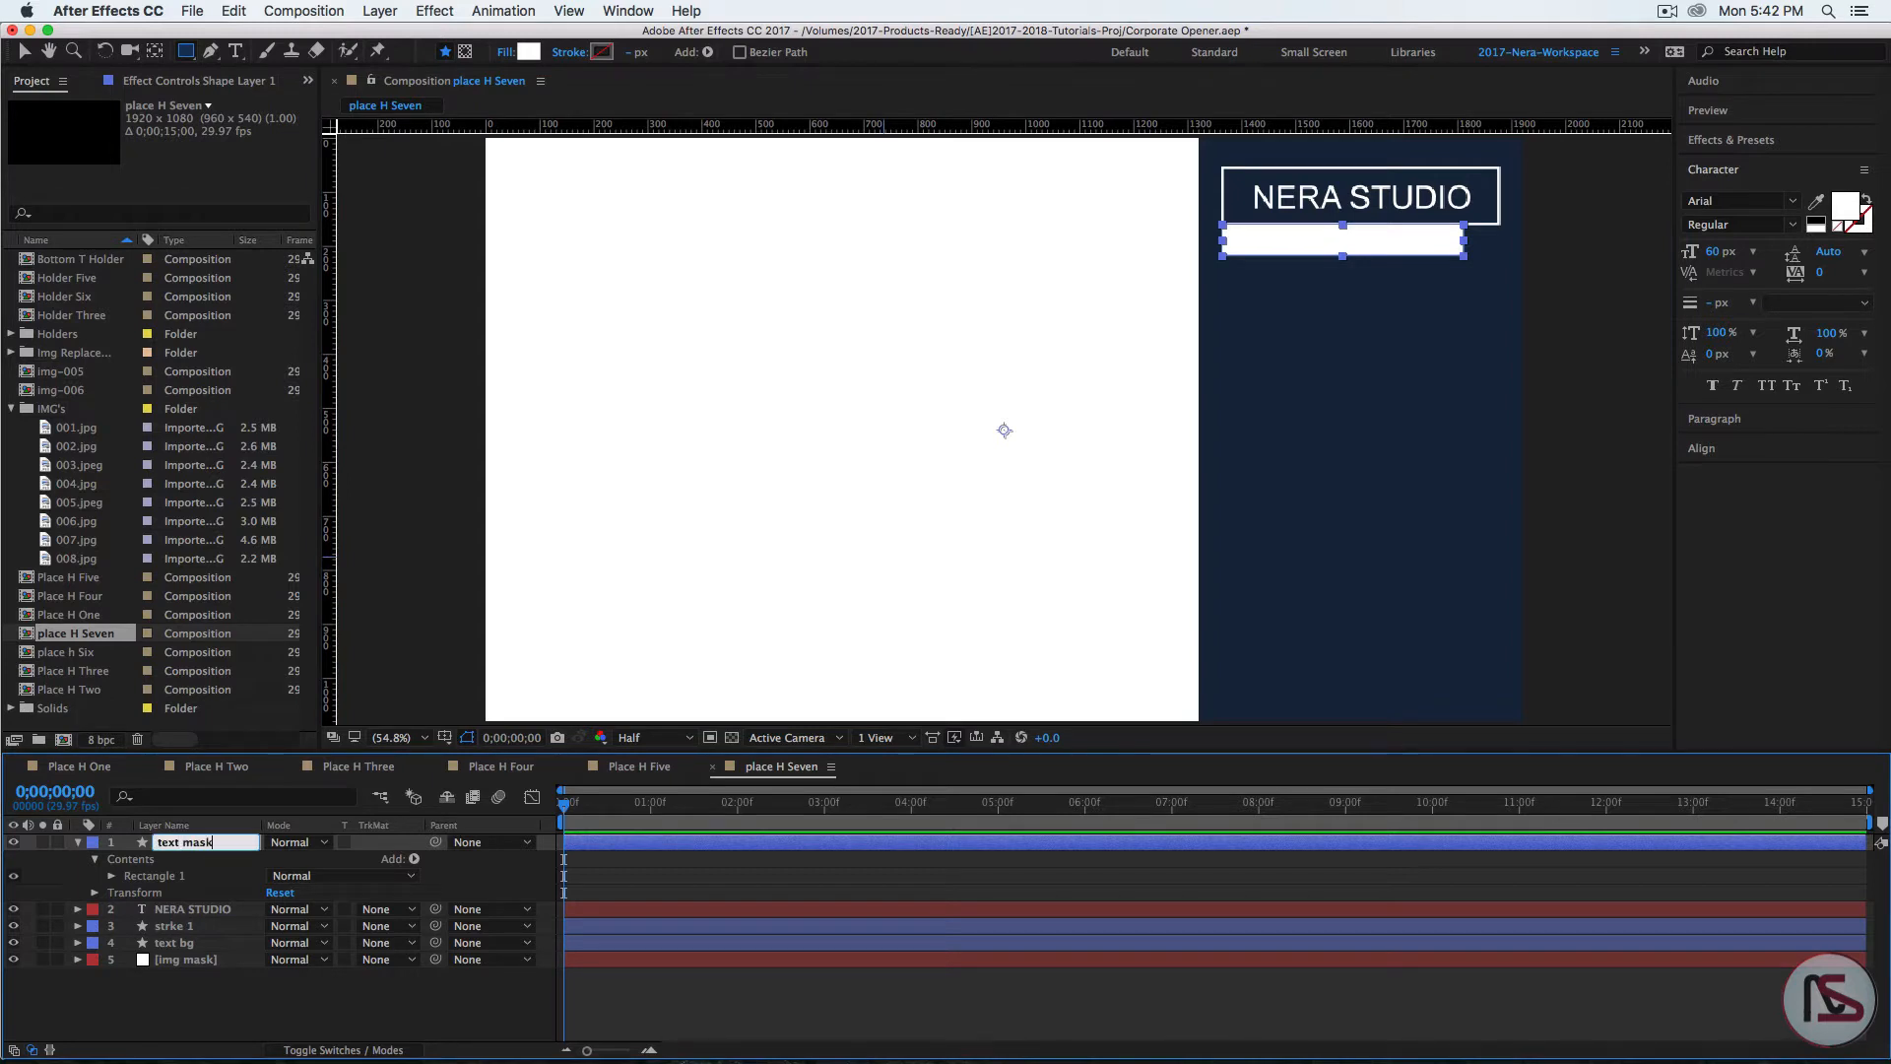
key(Return)
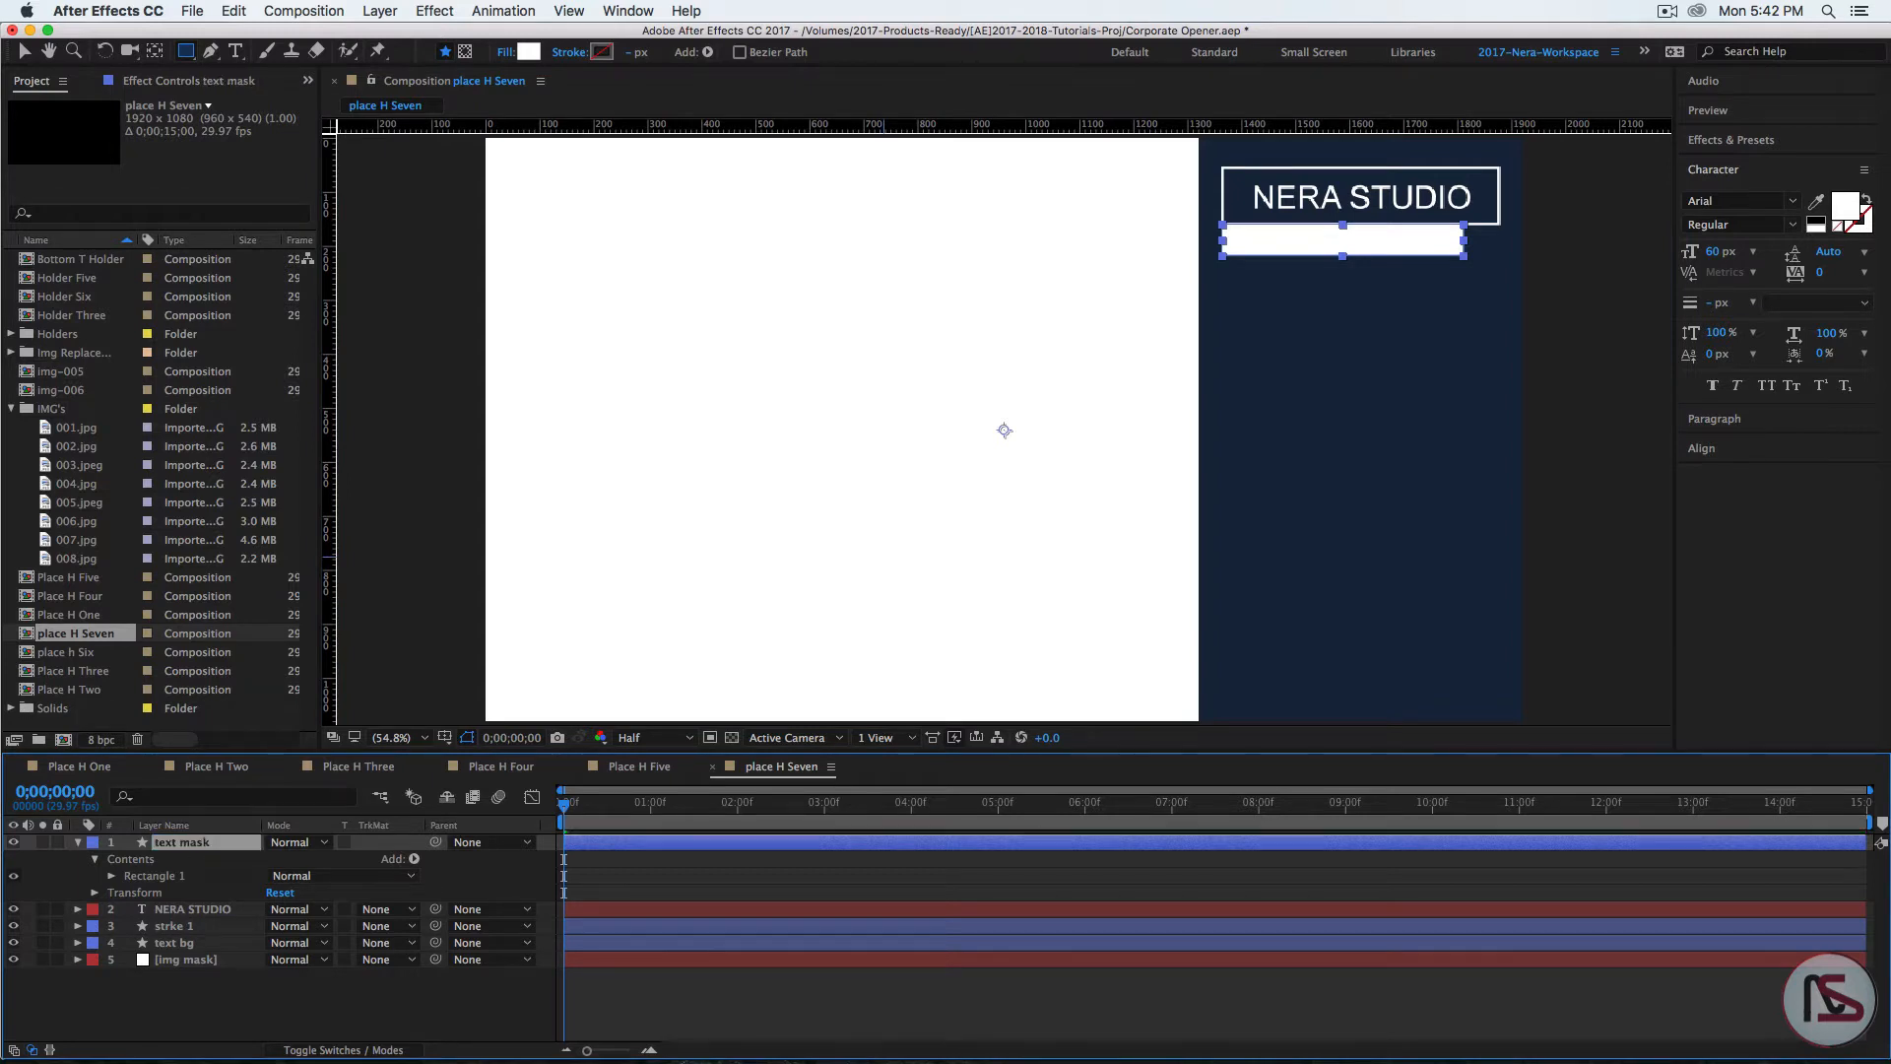
click(77, 844)
click(236, 960)
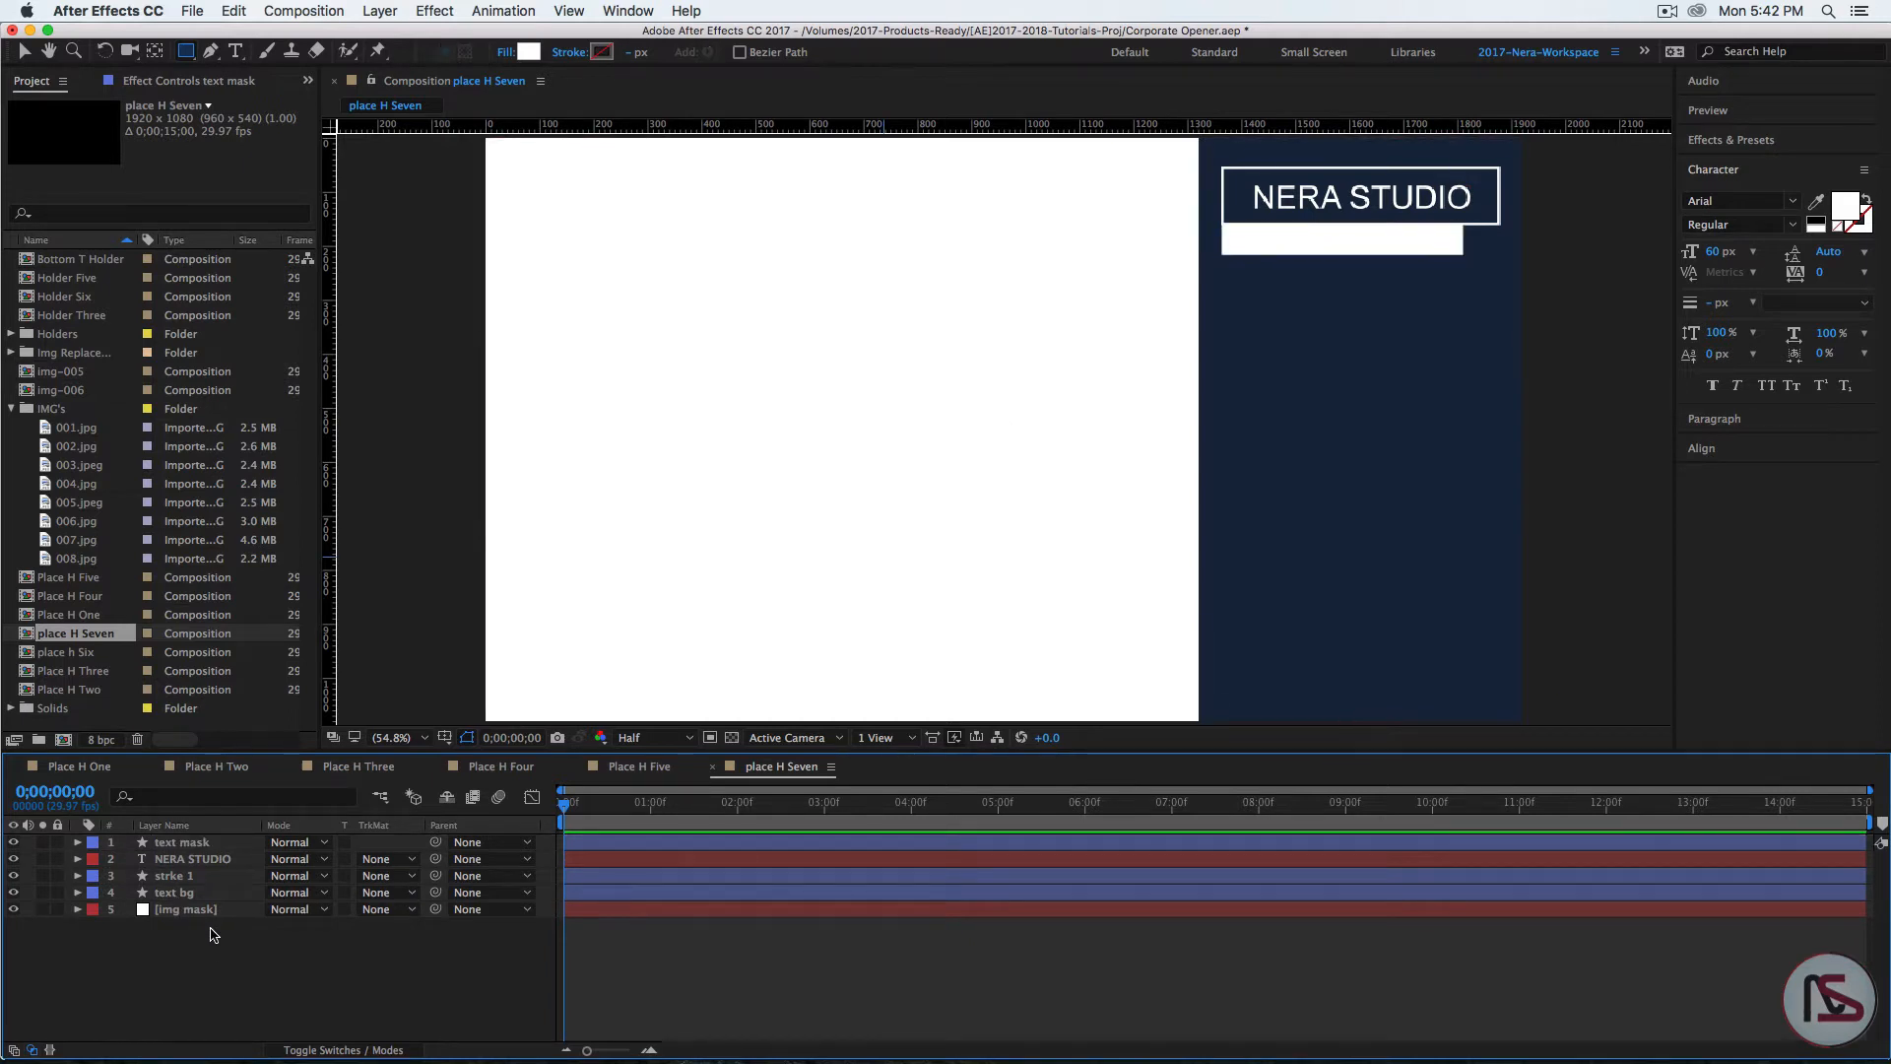
Step: Add a second text layer reading ADOBE TUTORIALS
right_click(222, 960)
mouse_move(279, 849)
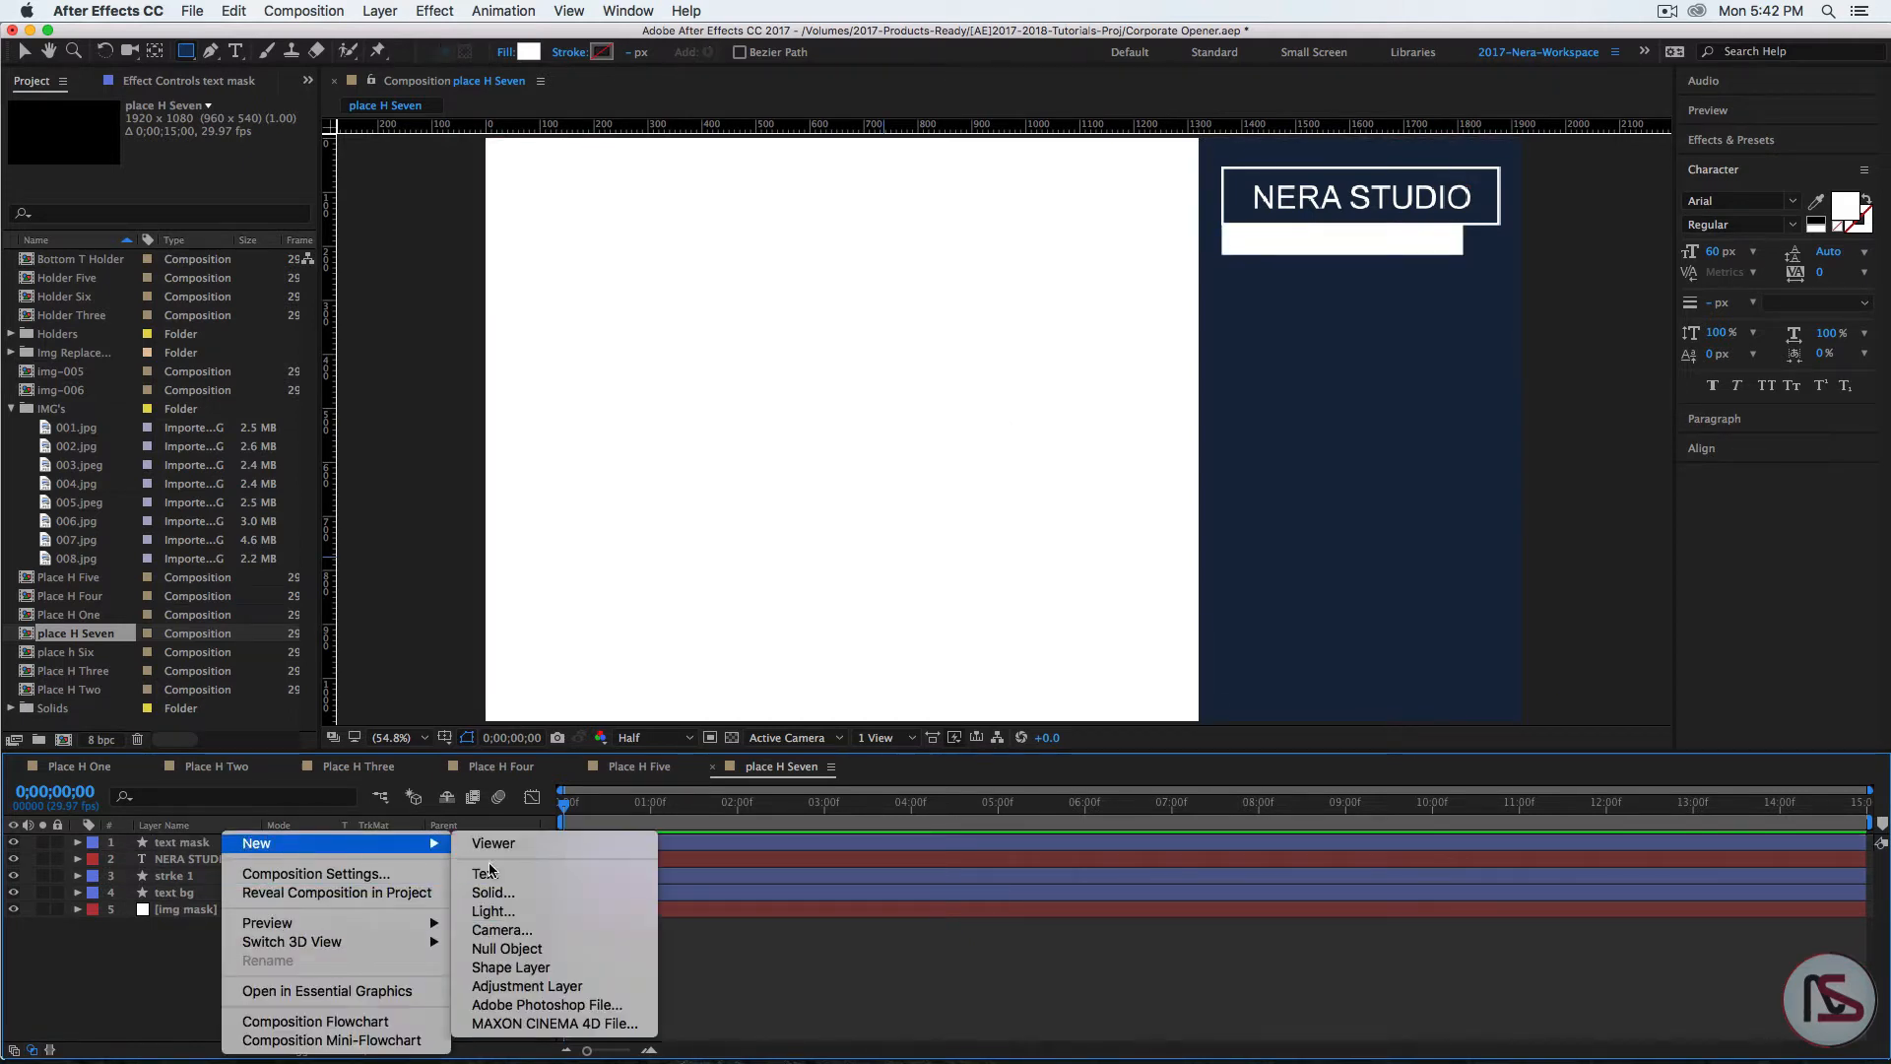
click(520, 873)
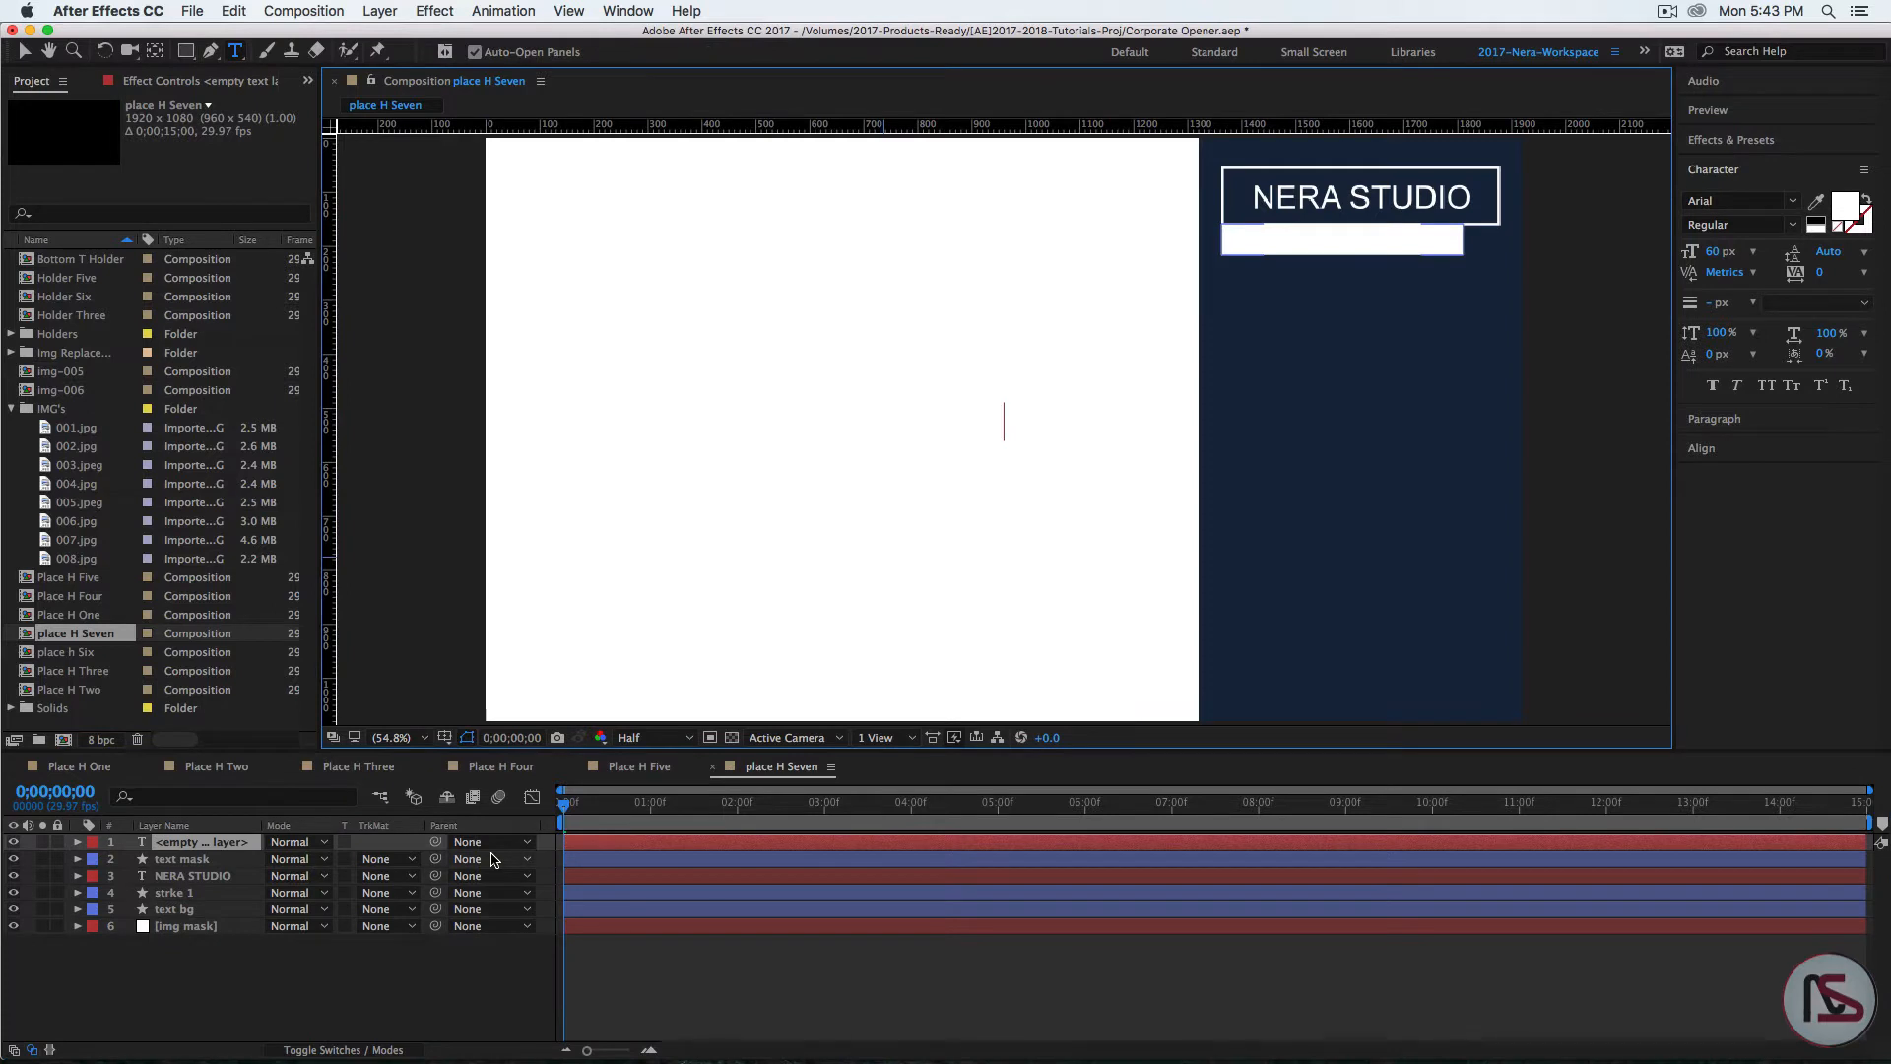
text(ADOBE TU)
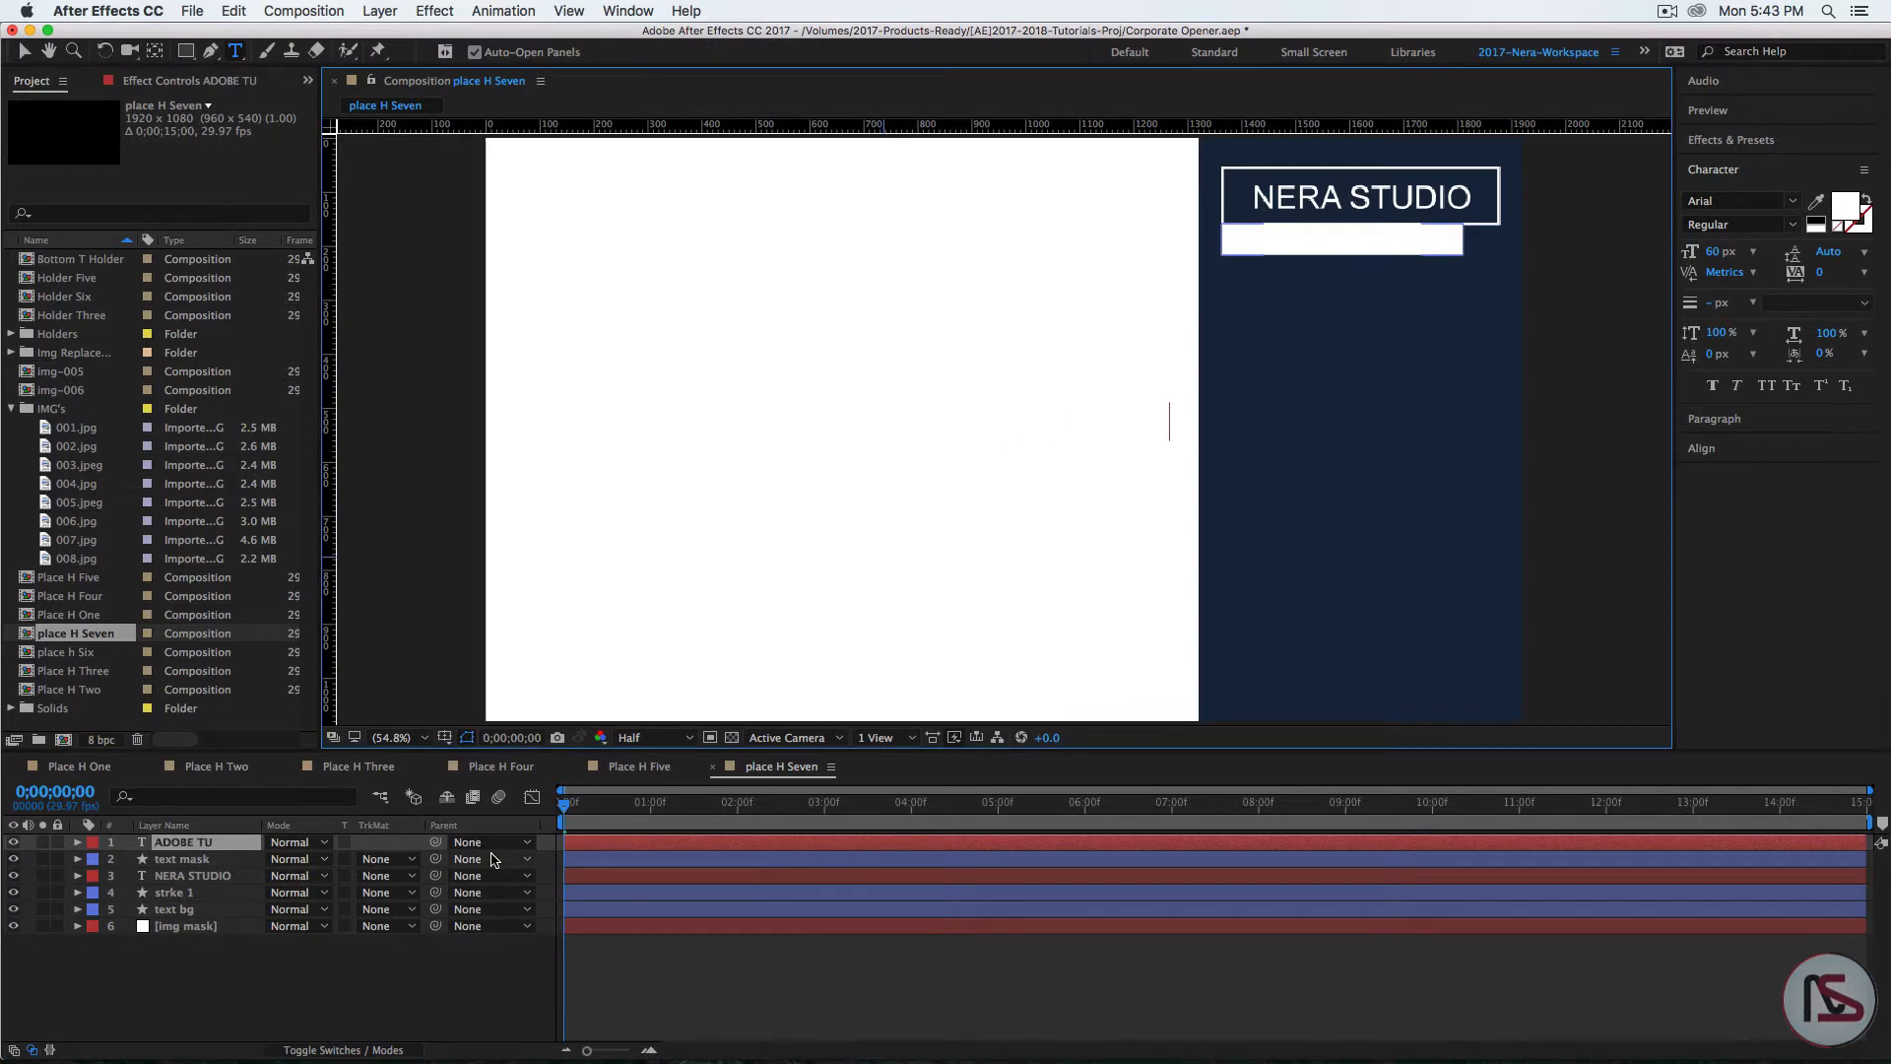
text(TORIALS)
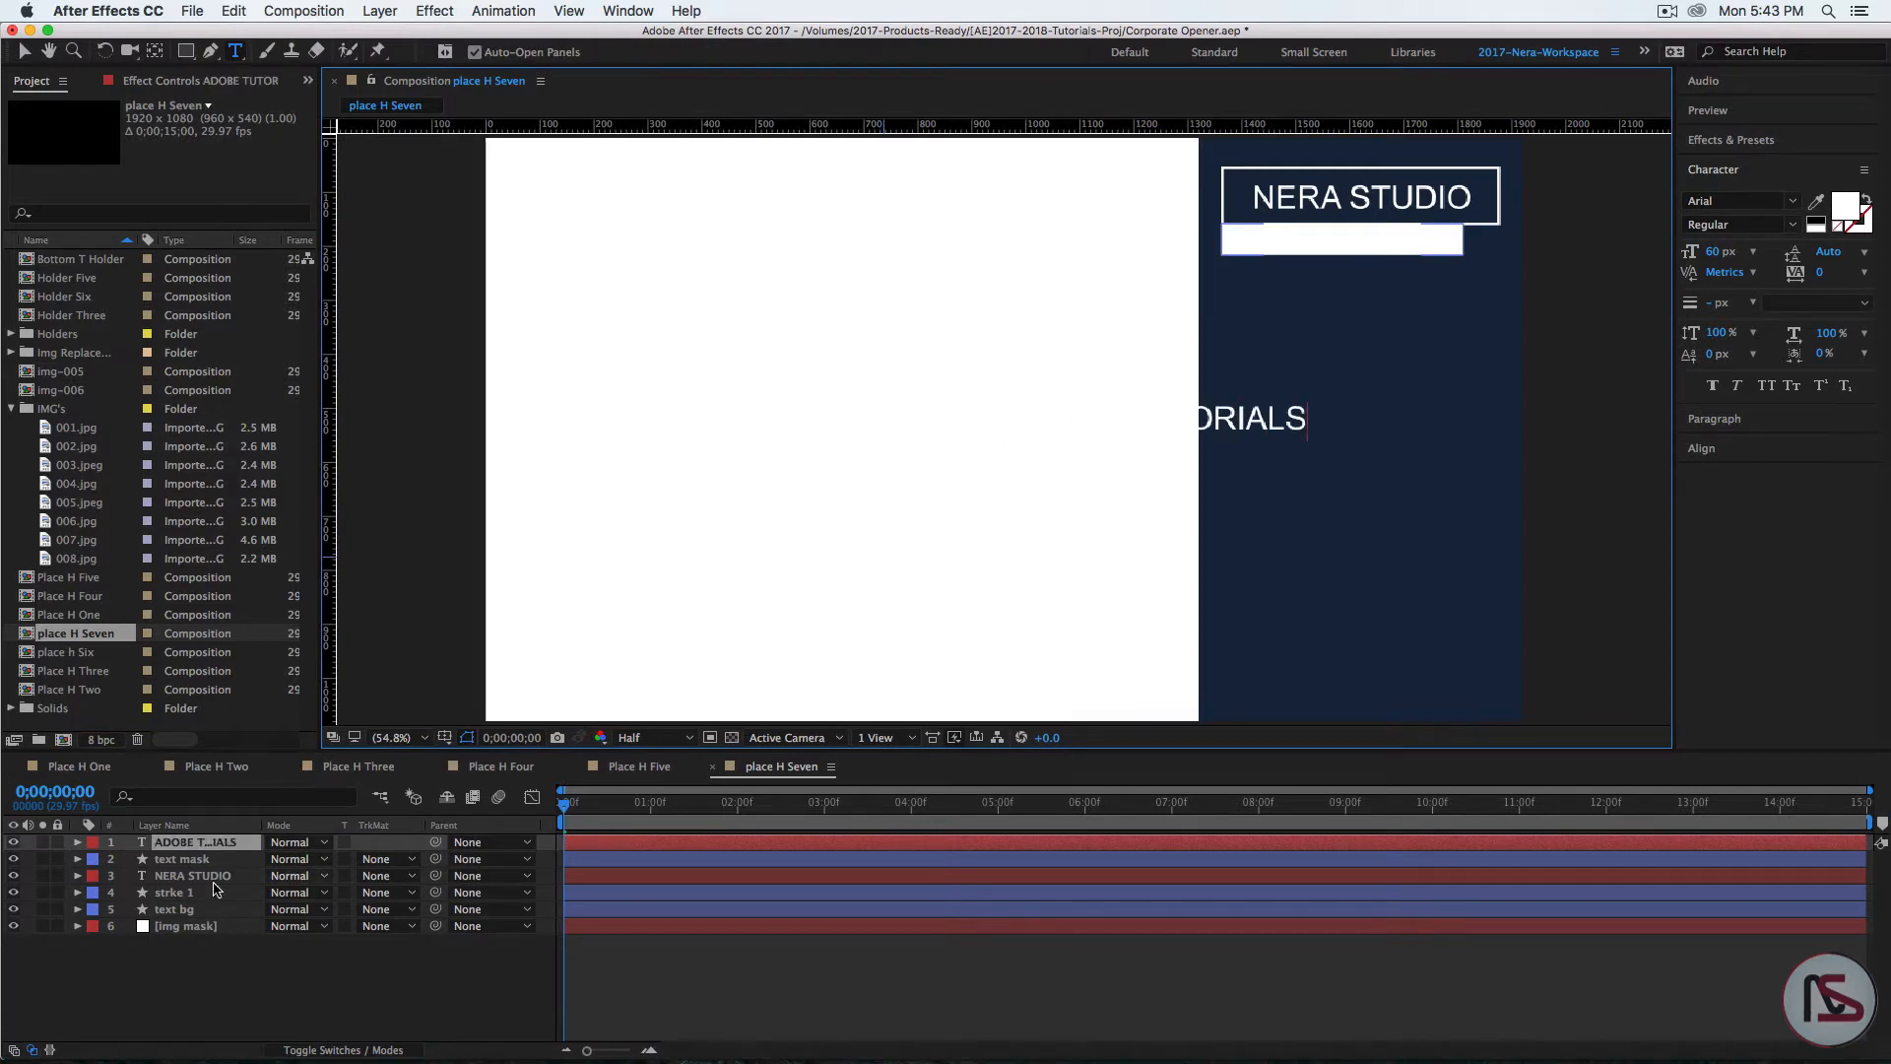
click(184, 844)
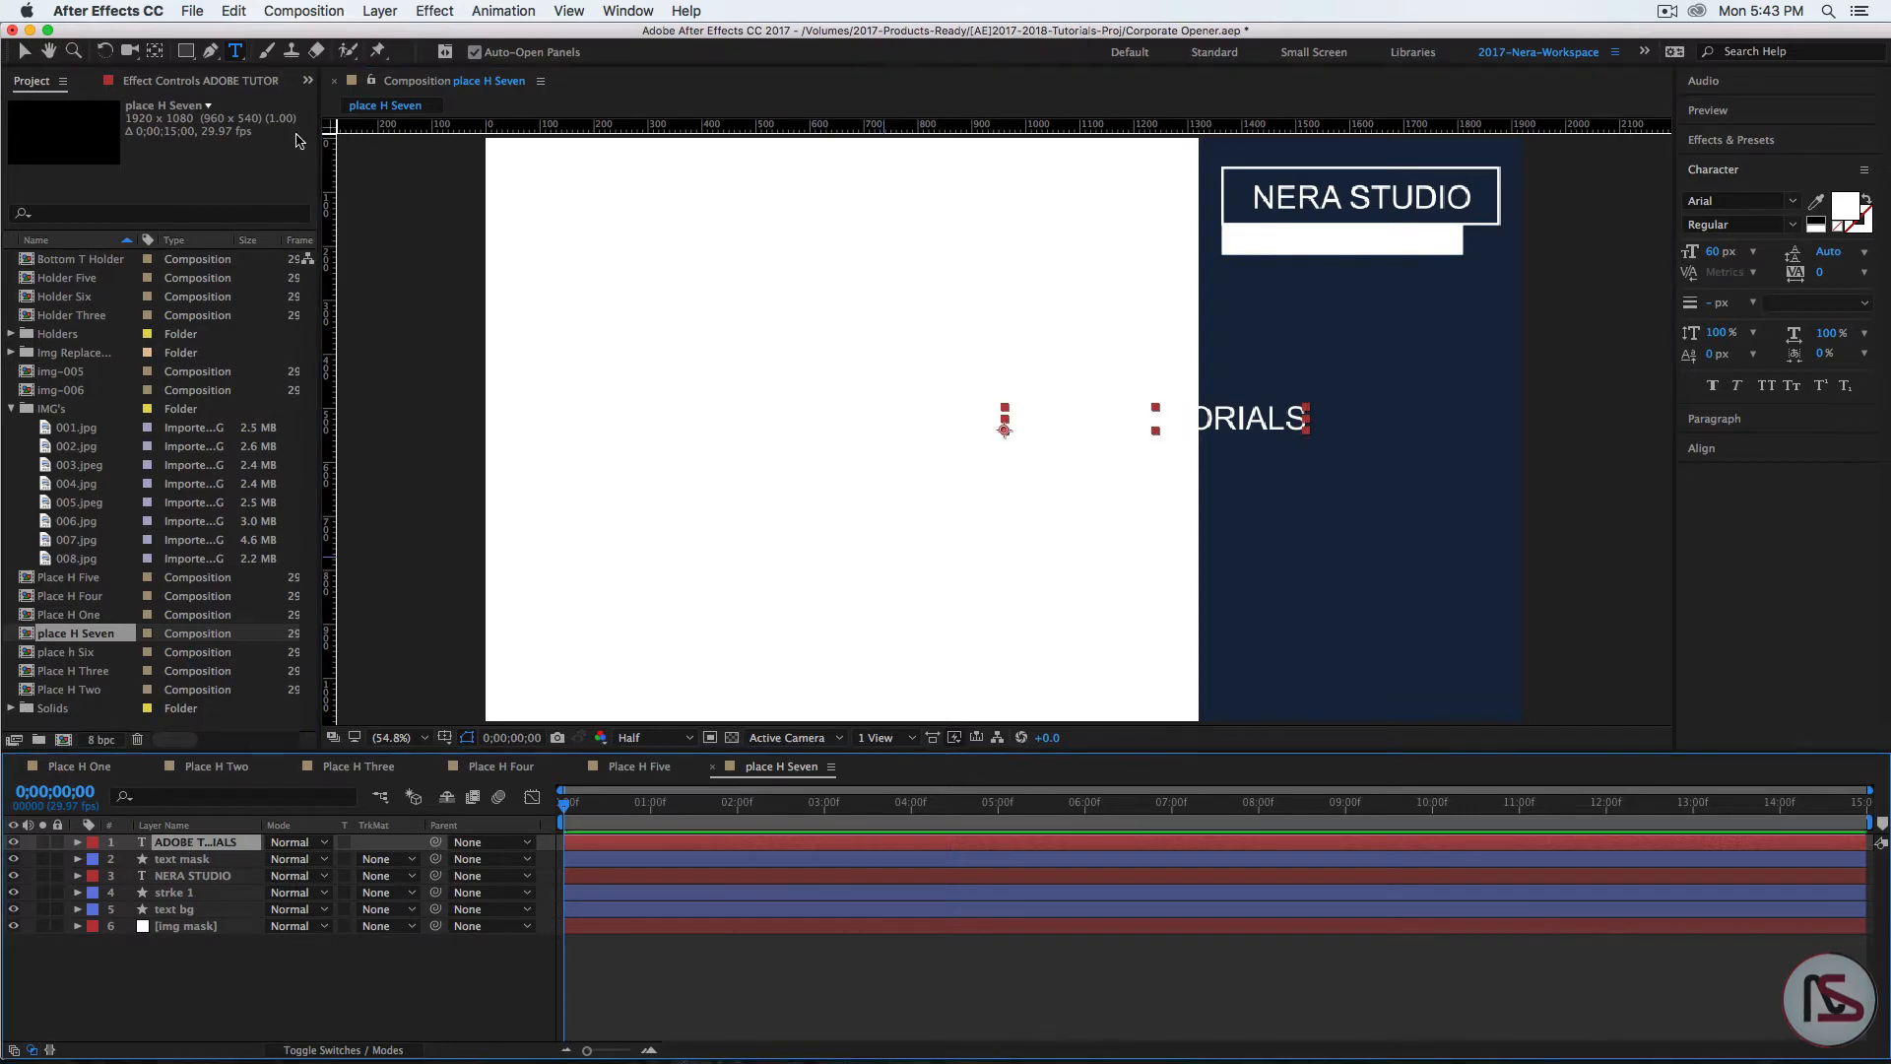
Step: Change the ADOBE TUTORIALS text colour to black
click(1845, 206)
click(904, 570)
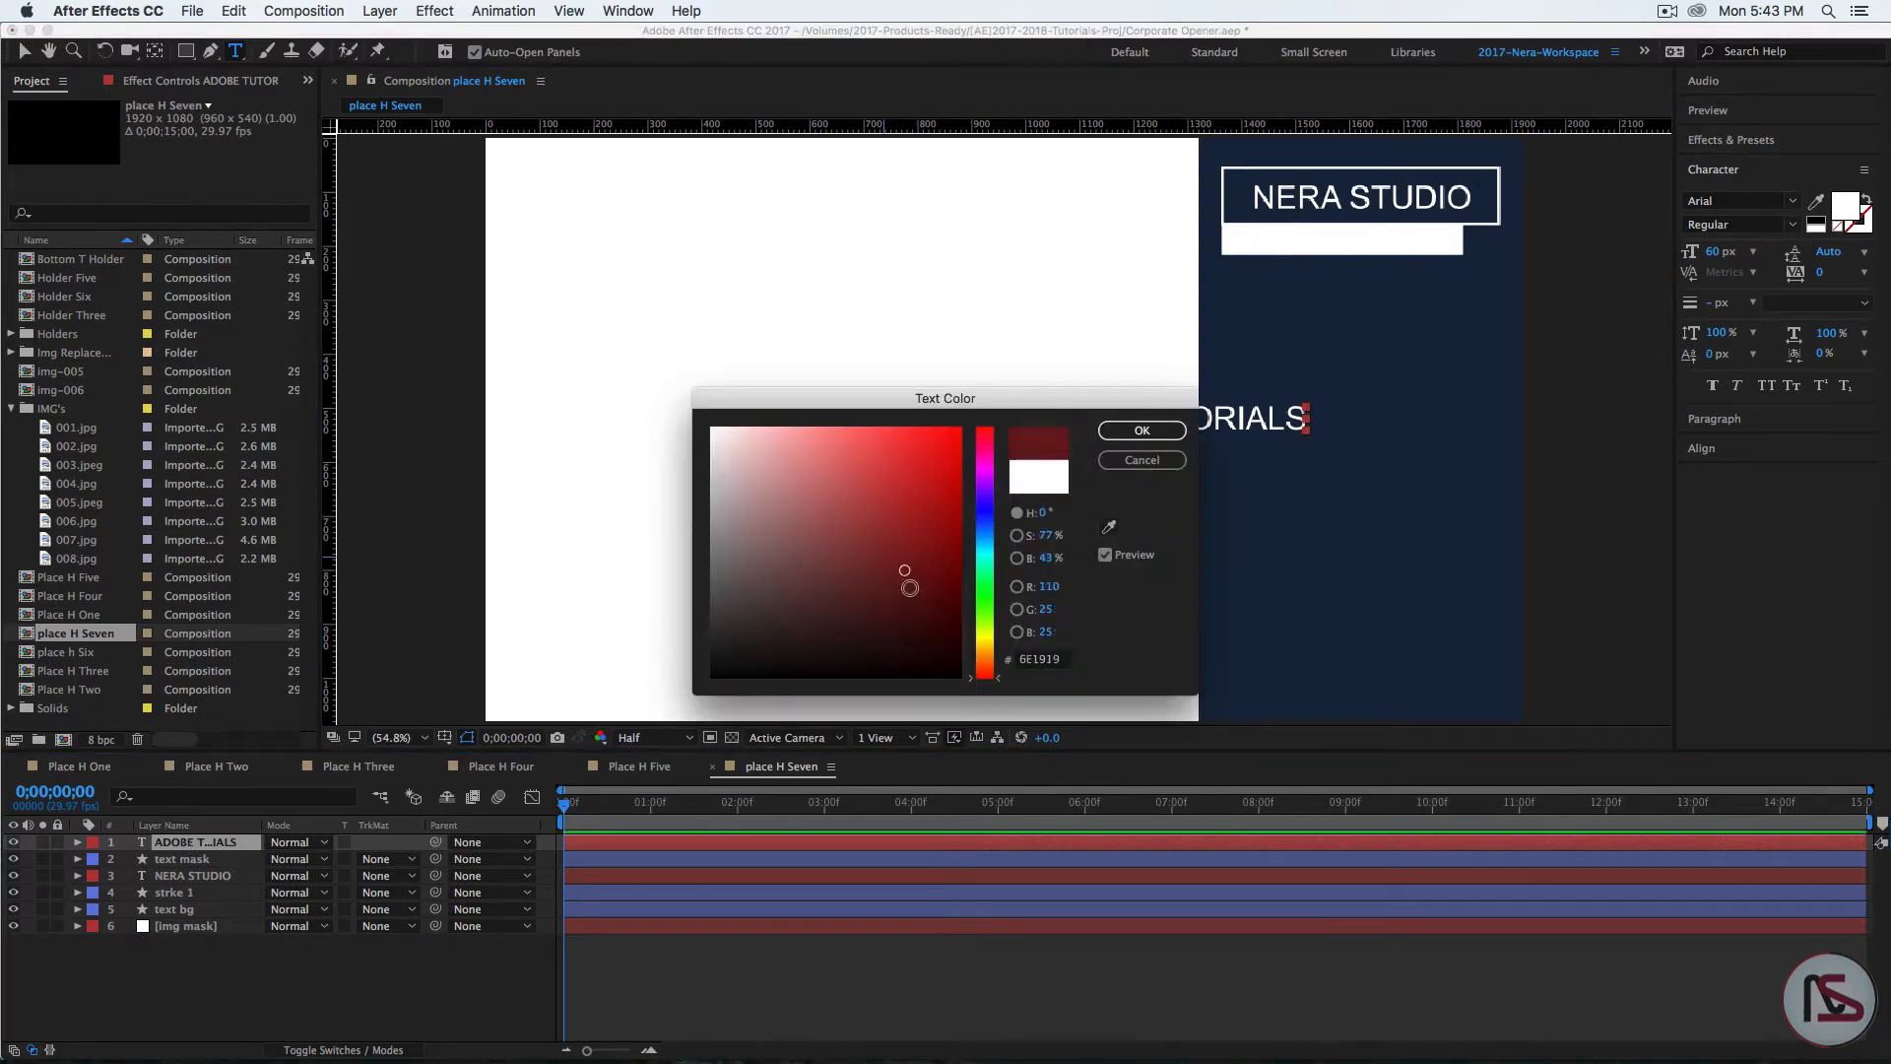
click(1141, 431)
key(Caps_Lock)
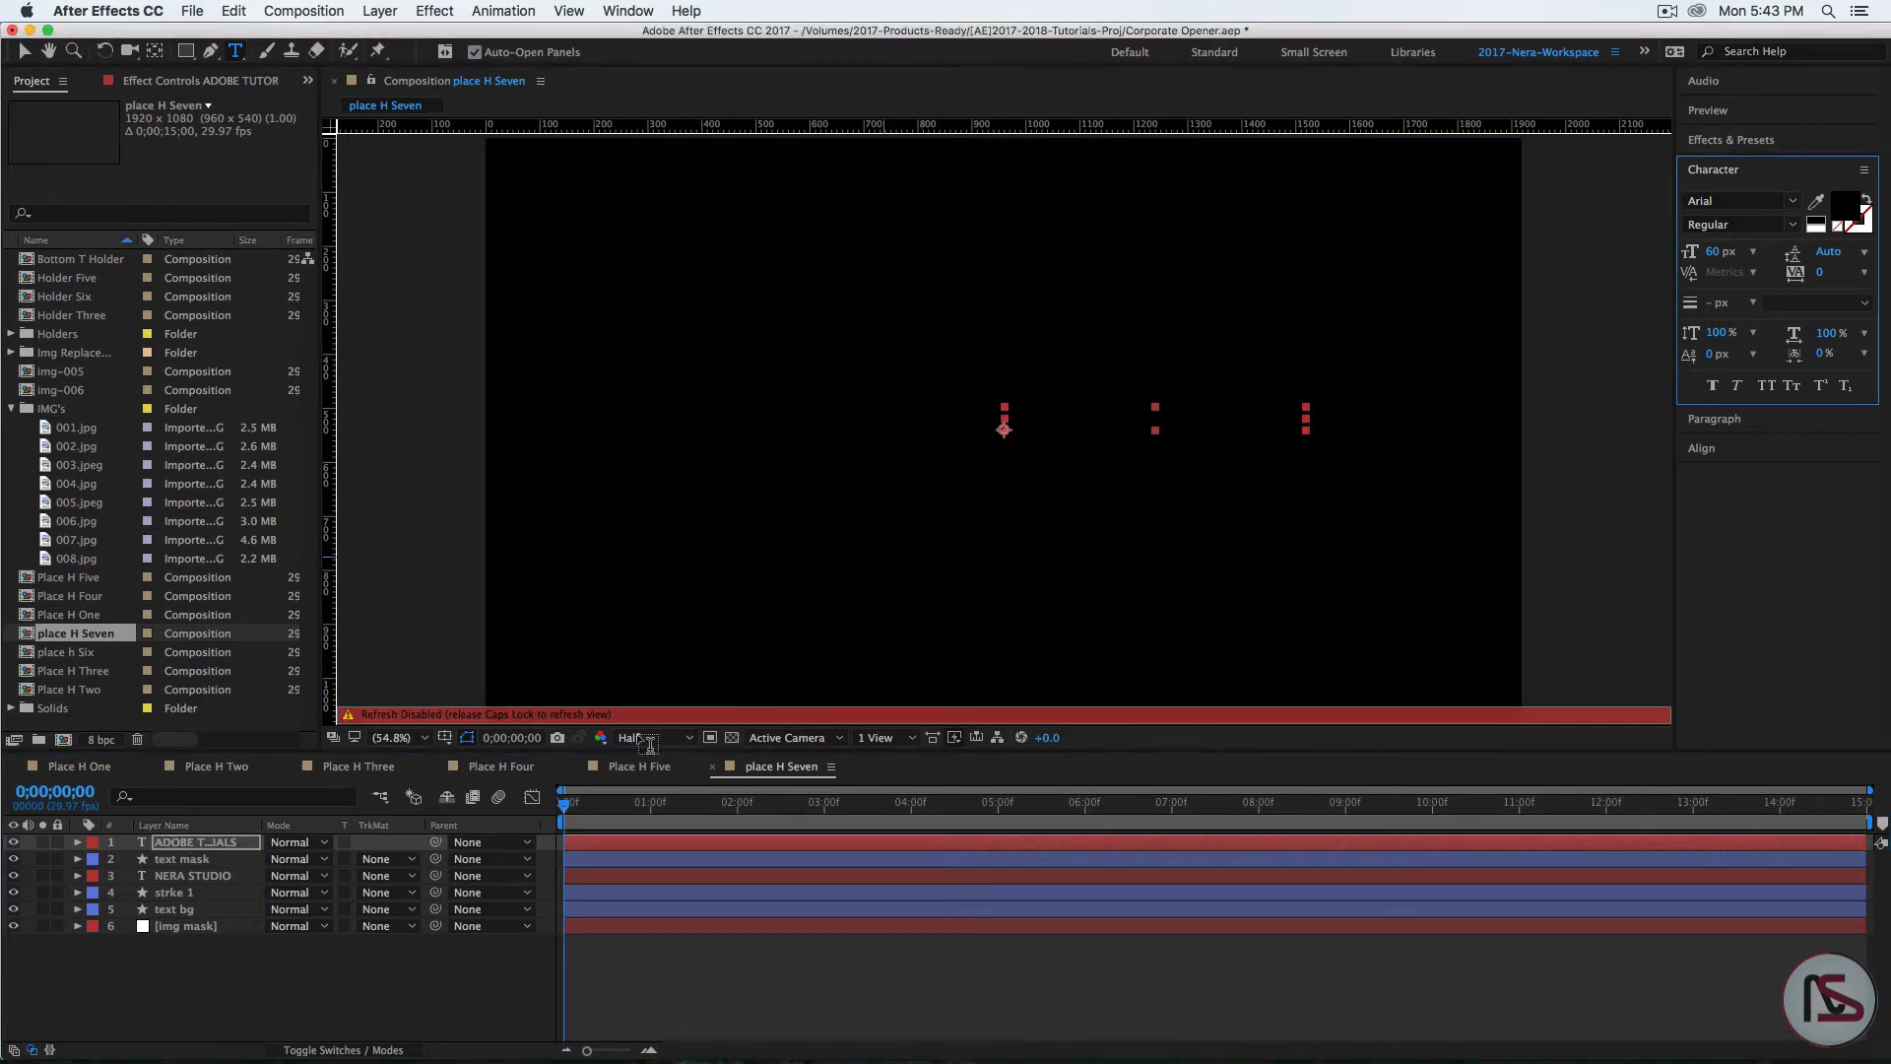
key(Caps_Lock)
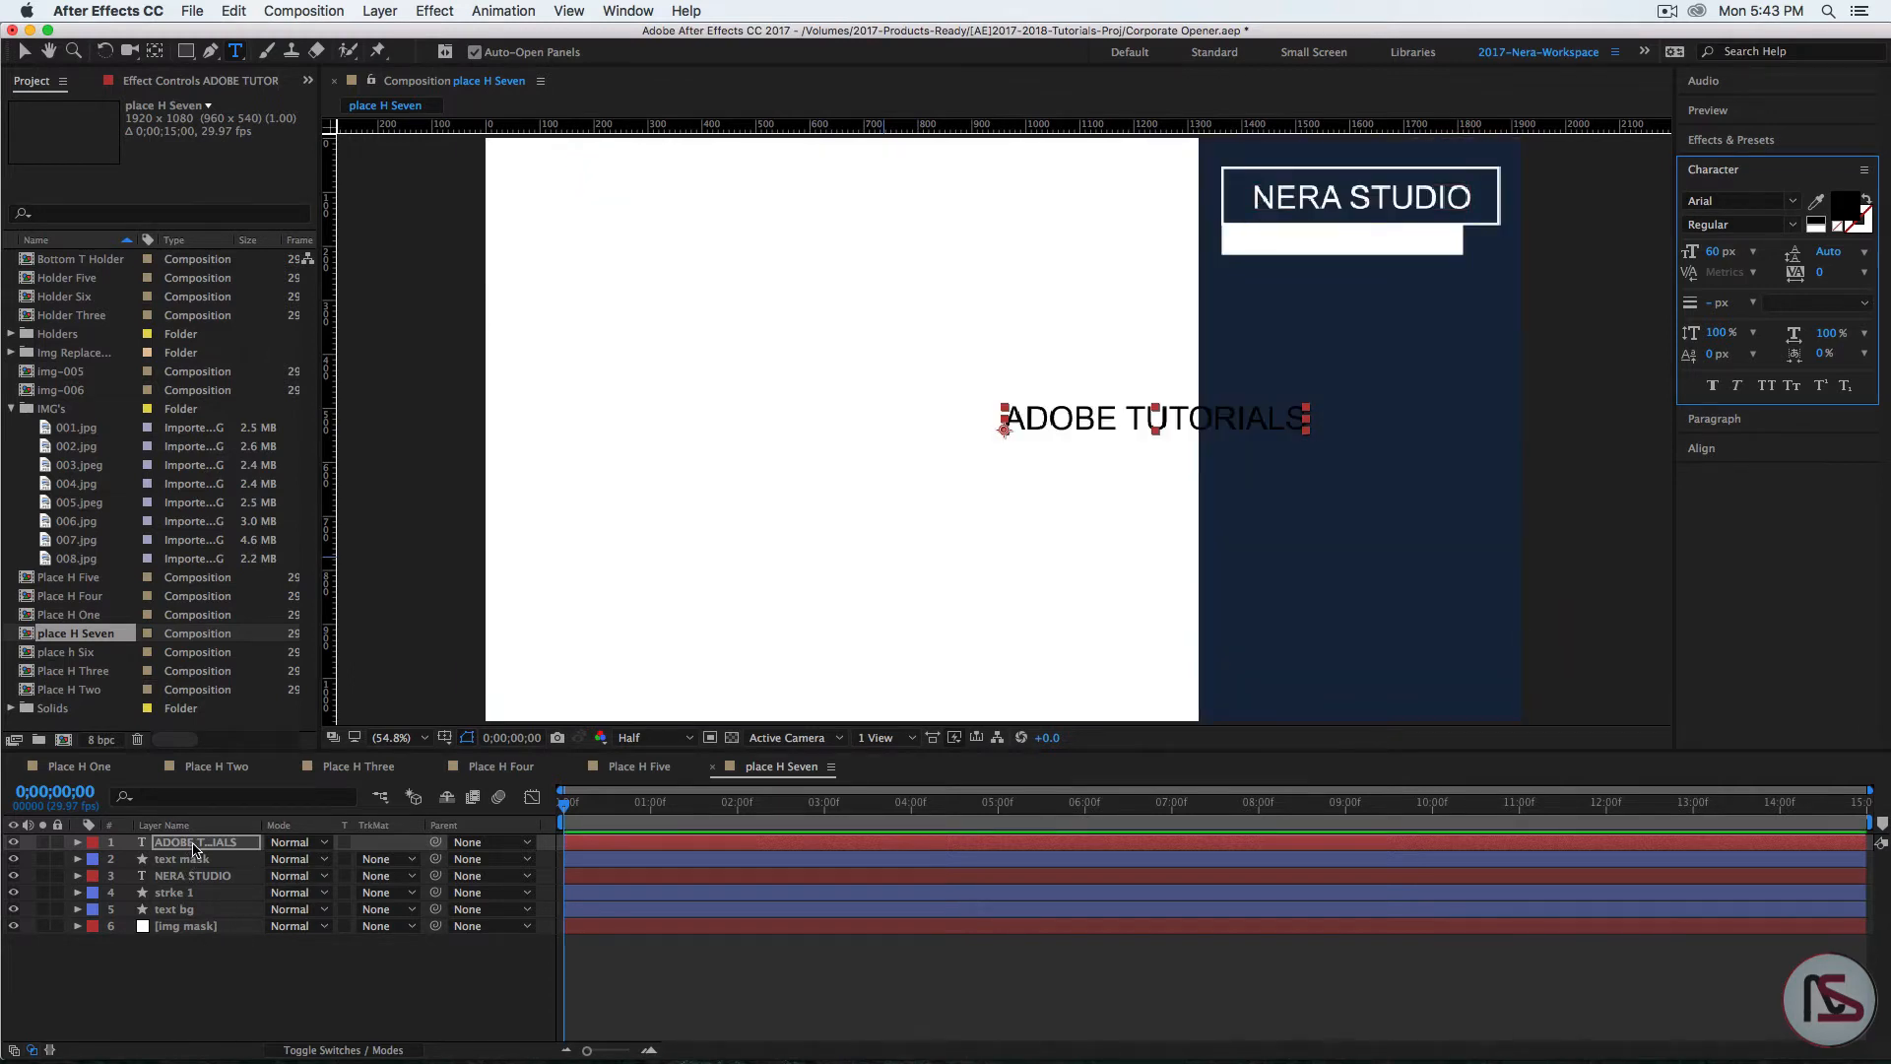
Step: Set the ADOBE TUTORIALS text size to 40 px and position it on the white bar beneath the title outline
click(194, 845)
key(v)
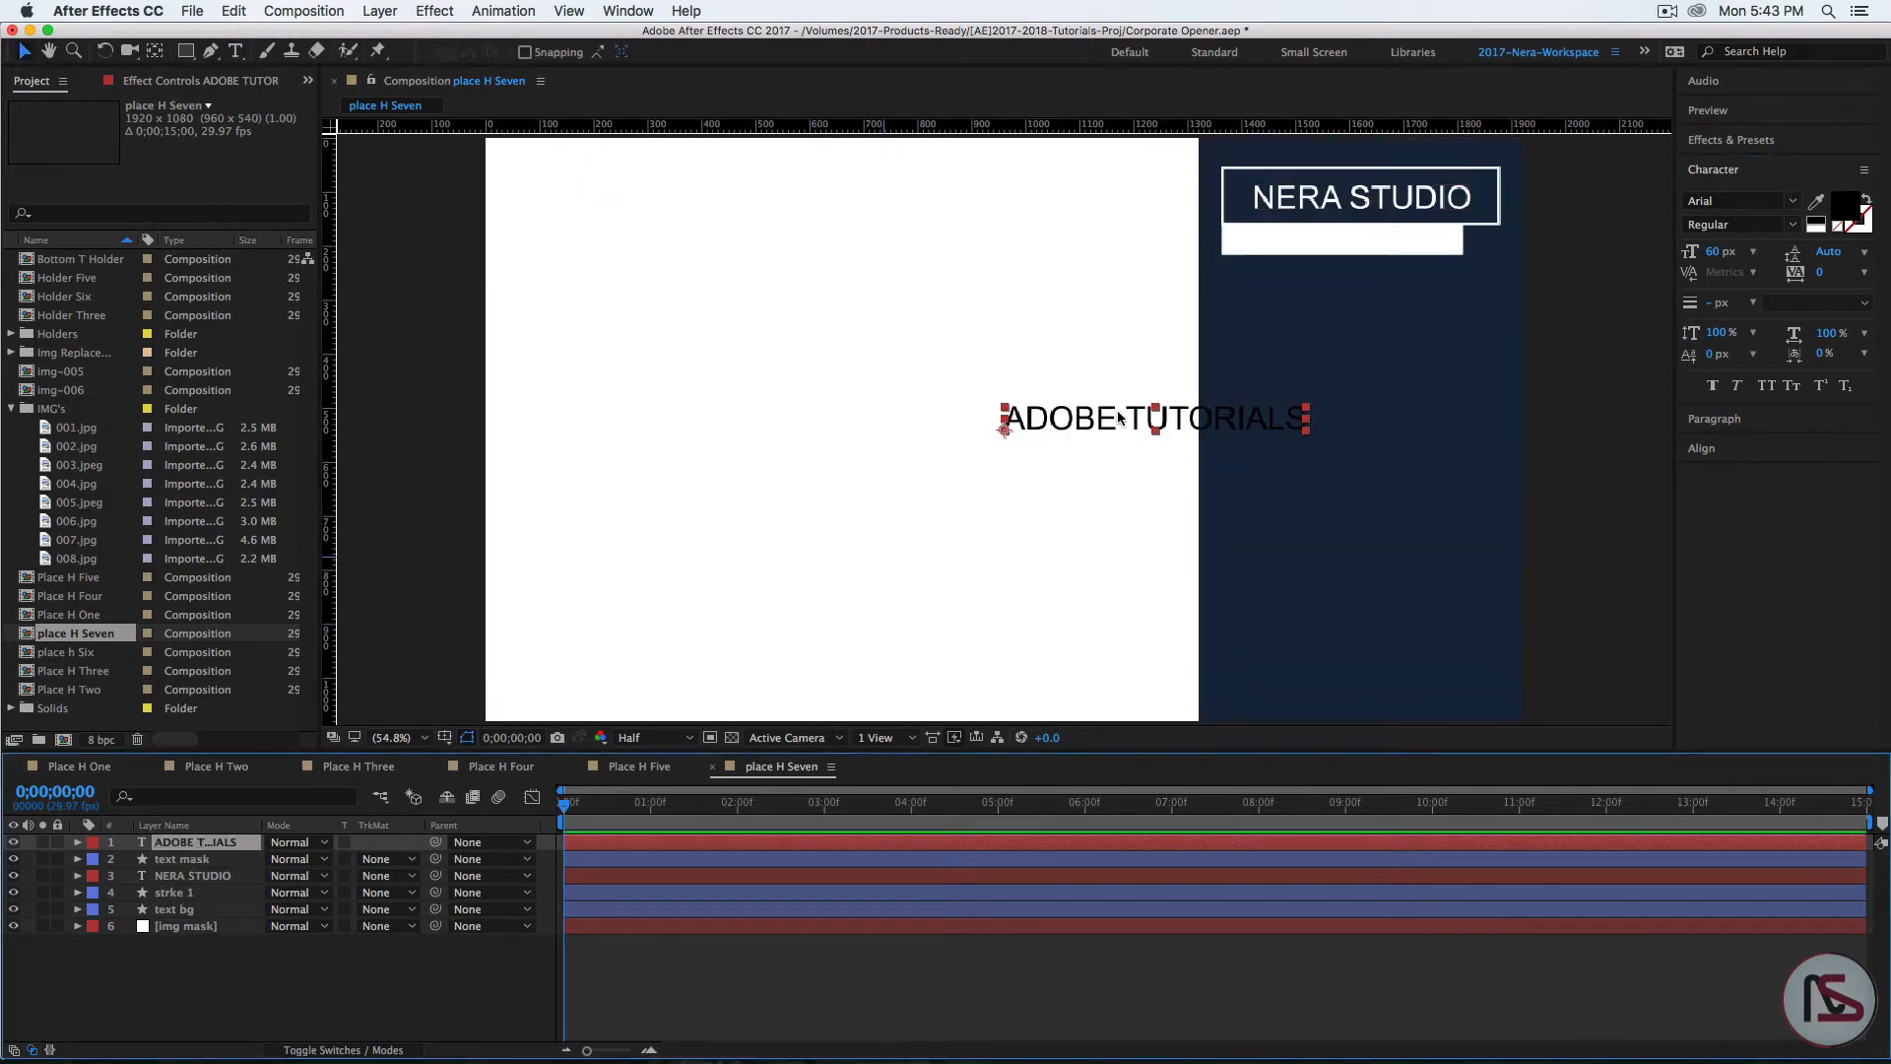
drag(1140, 411, 1332, 242)
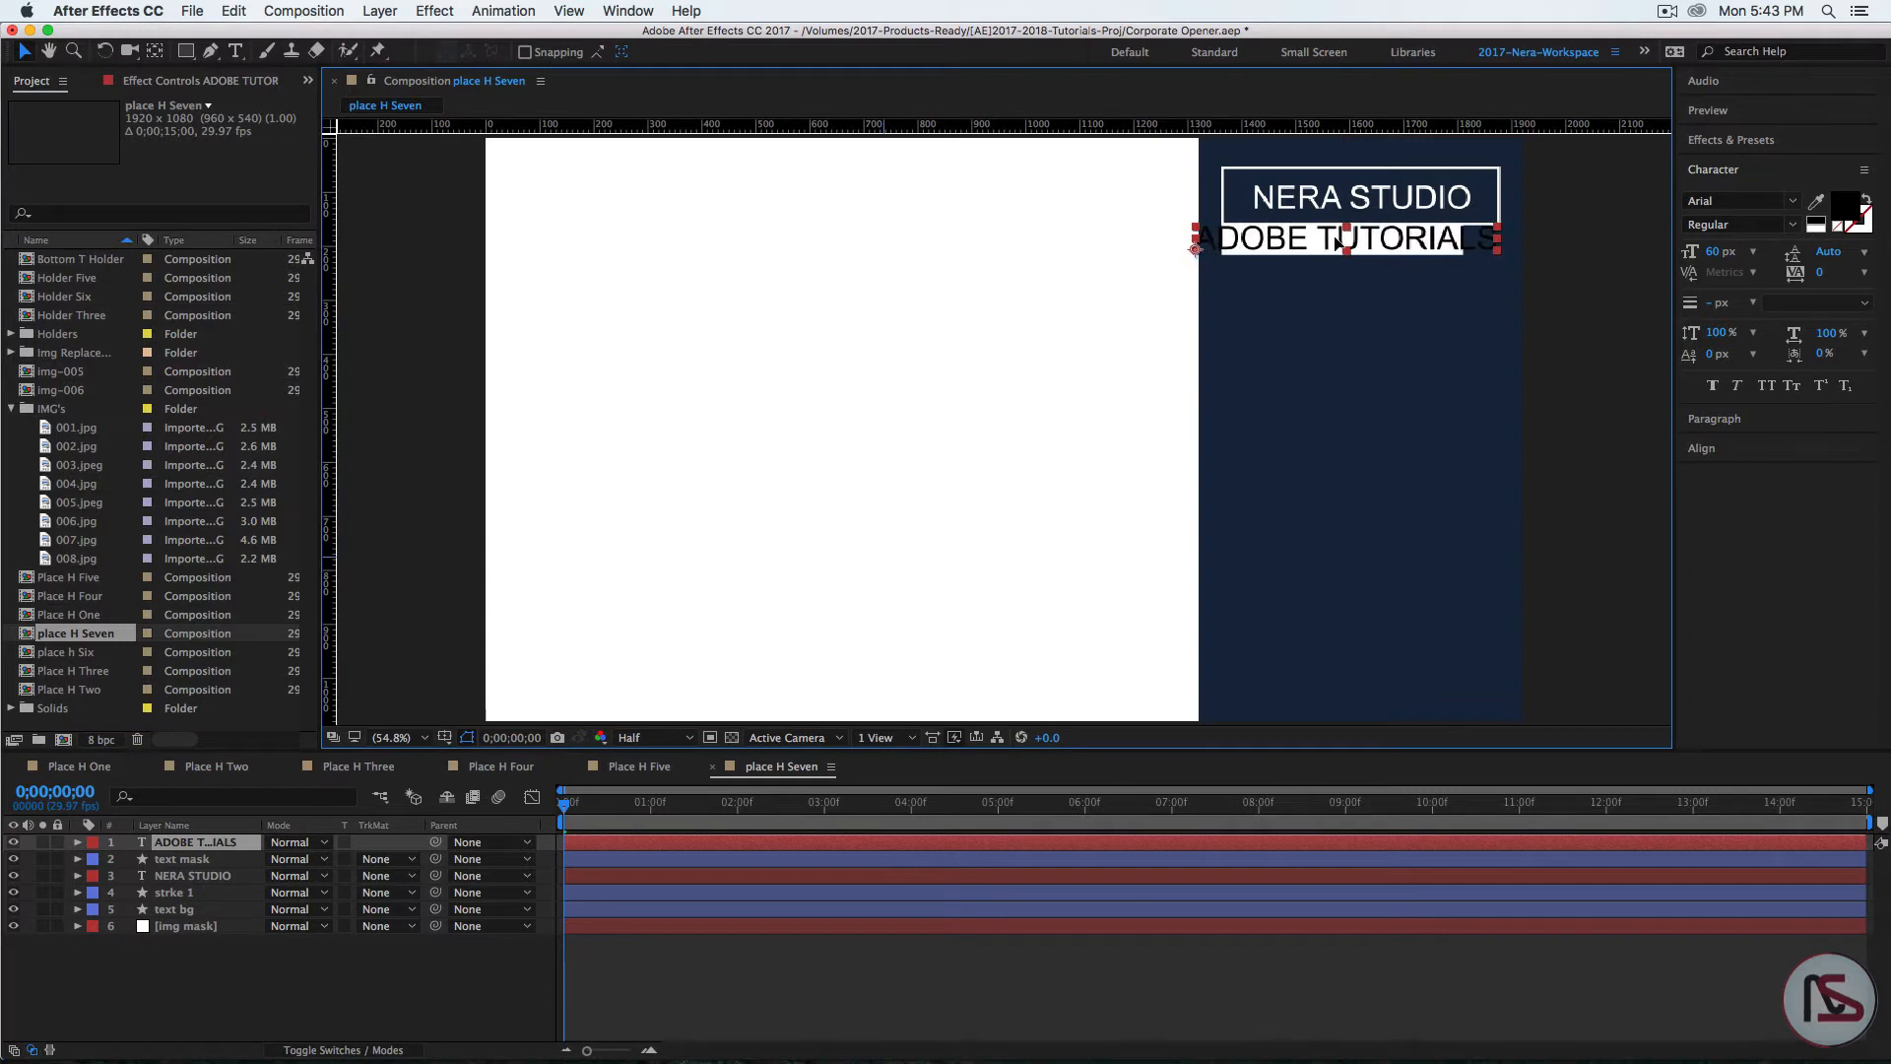
click(1714, 251)
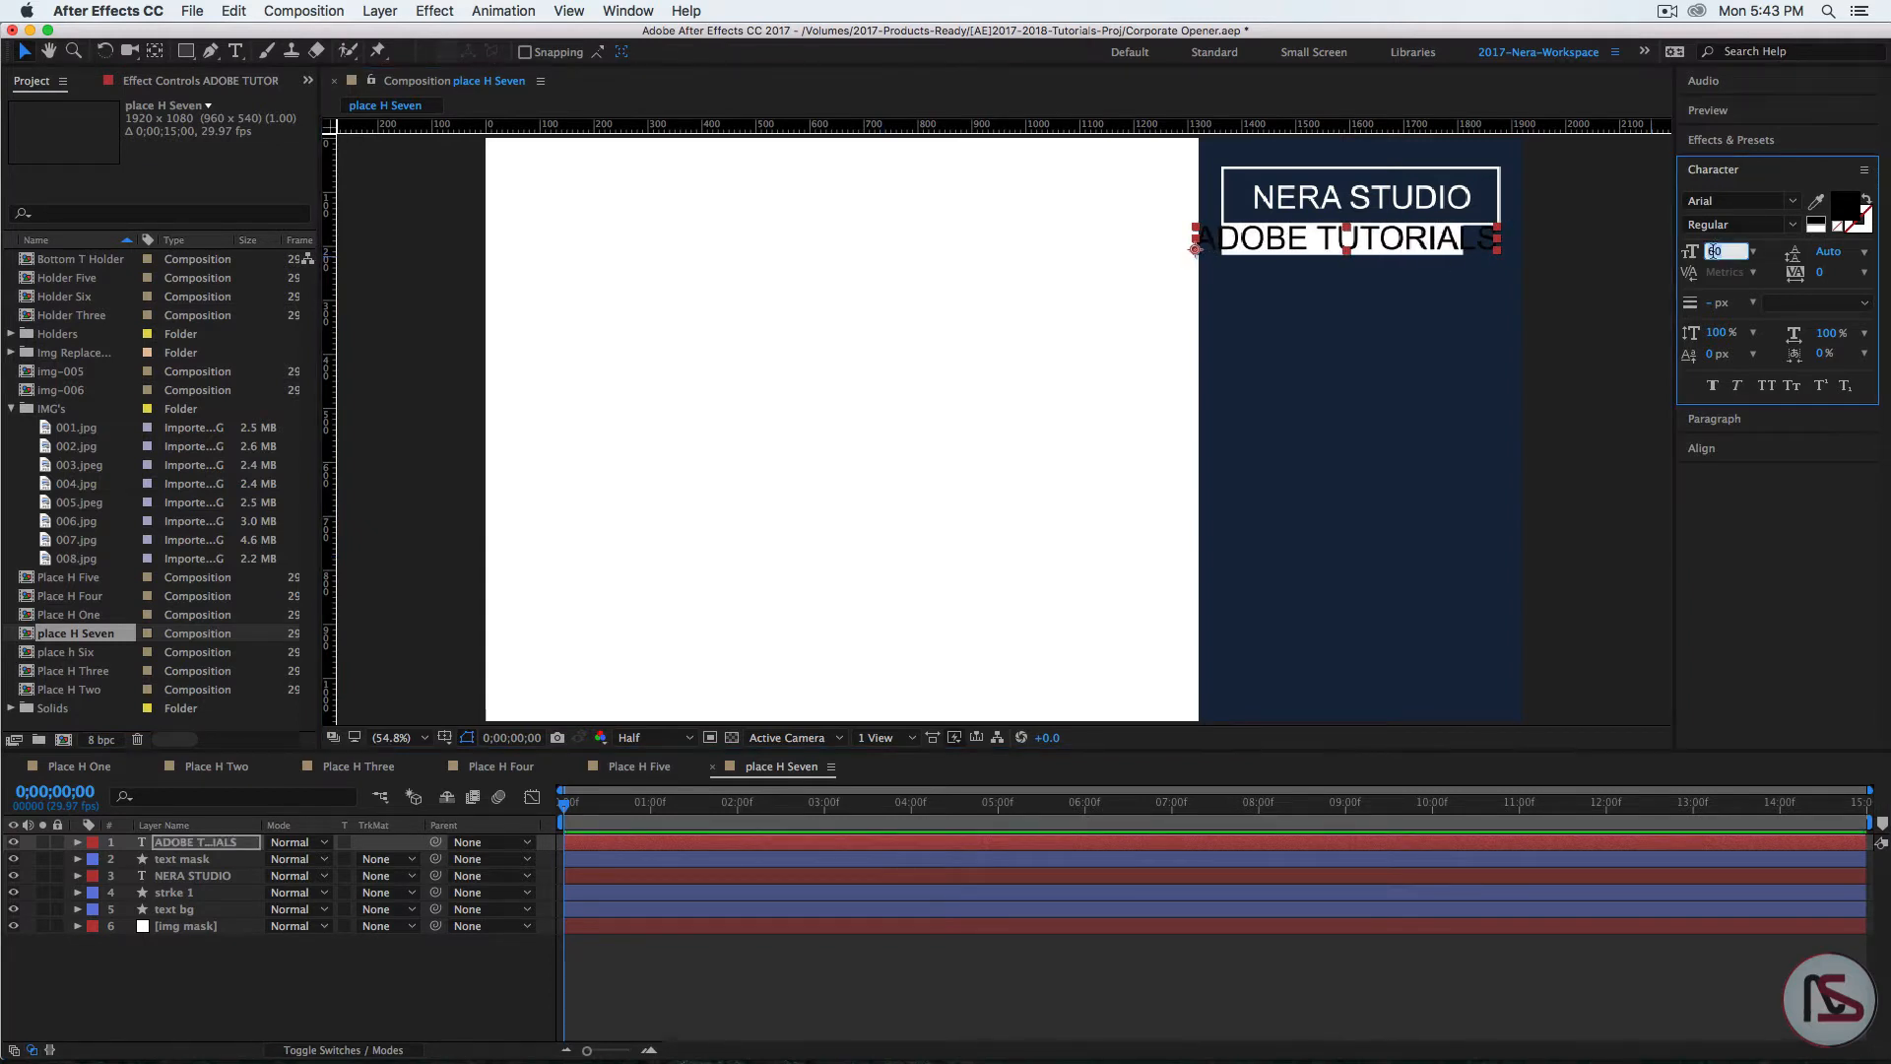
text(40)
key(Return)
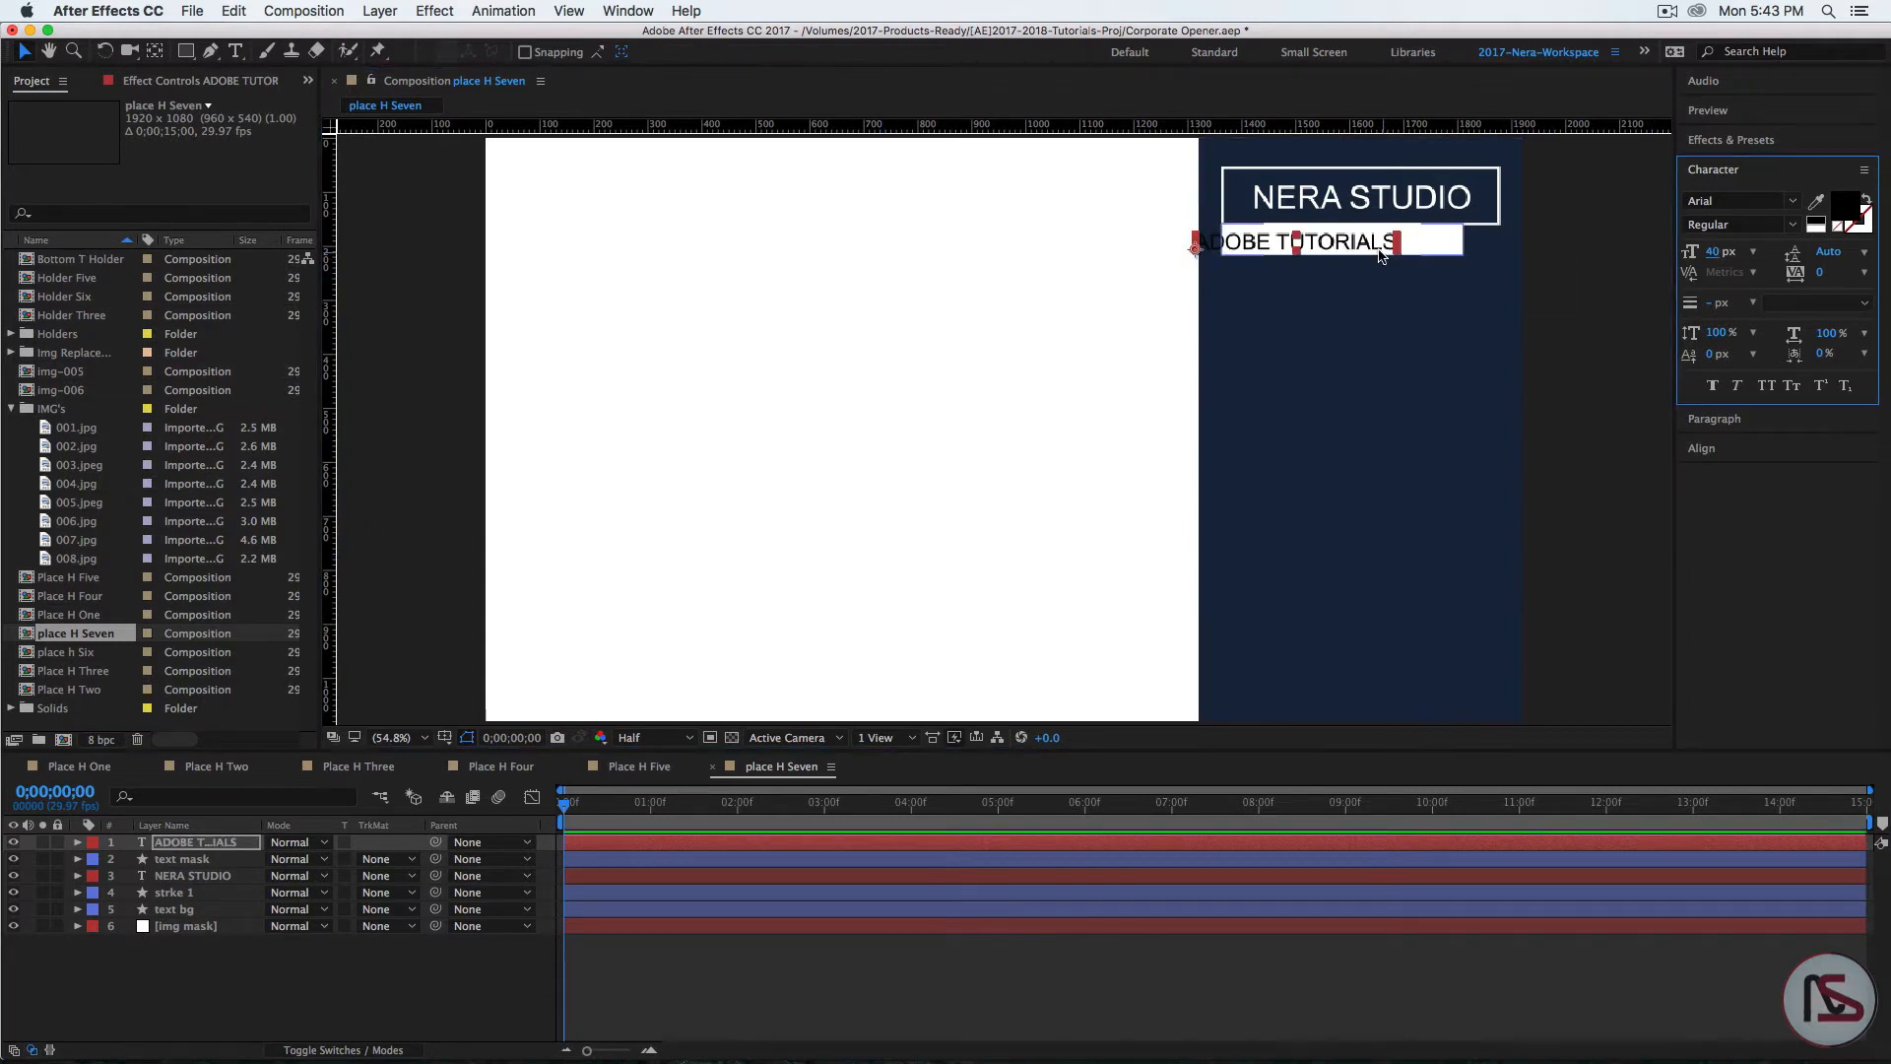
drag(1370, 251, 1411, 248)
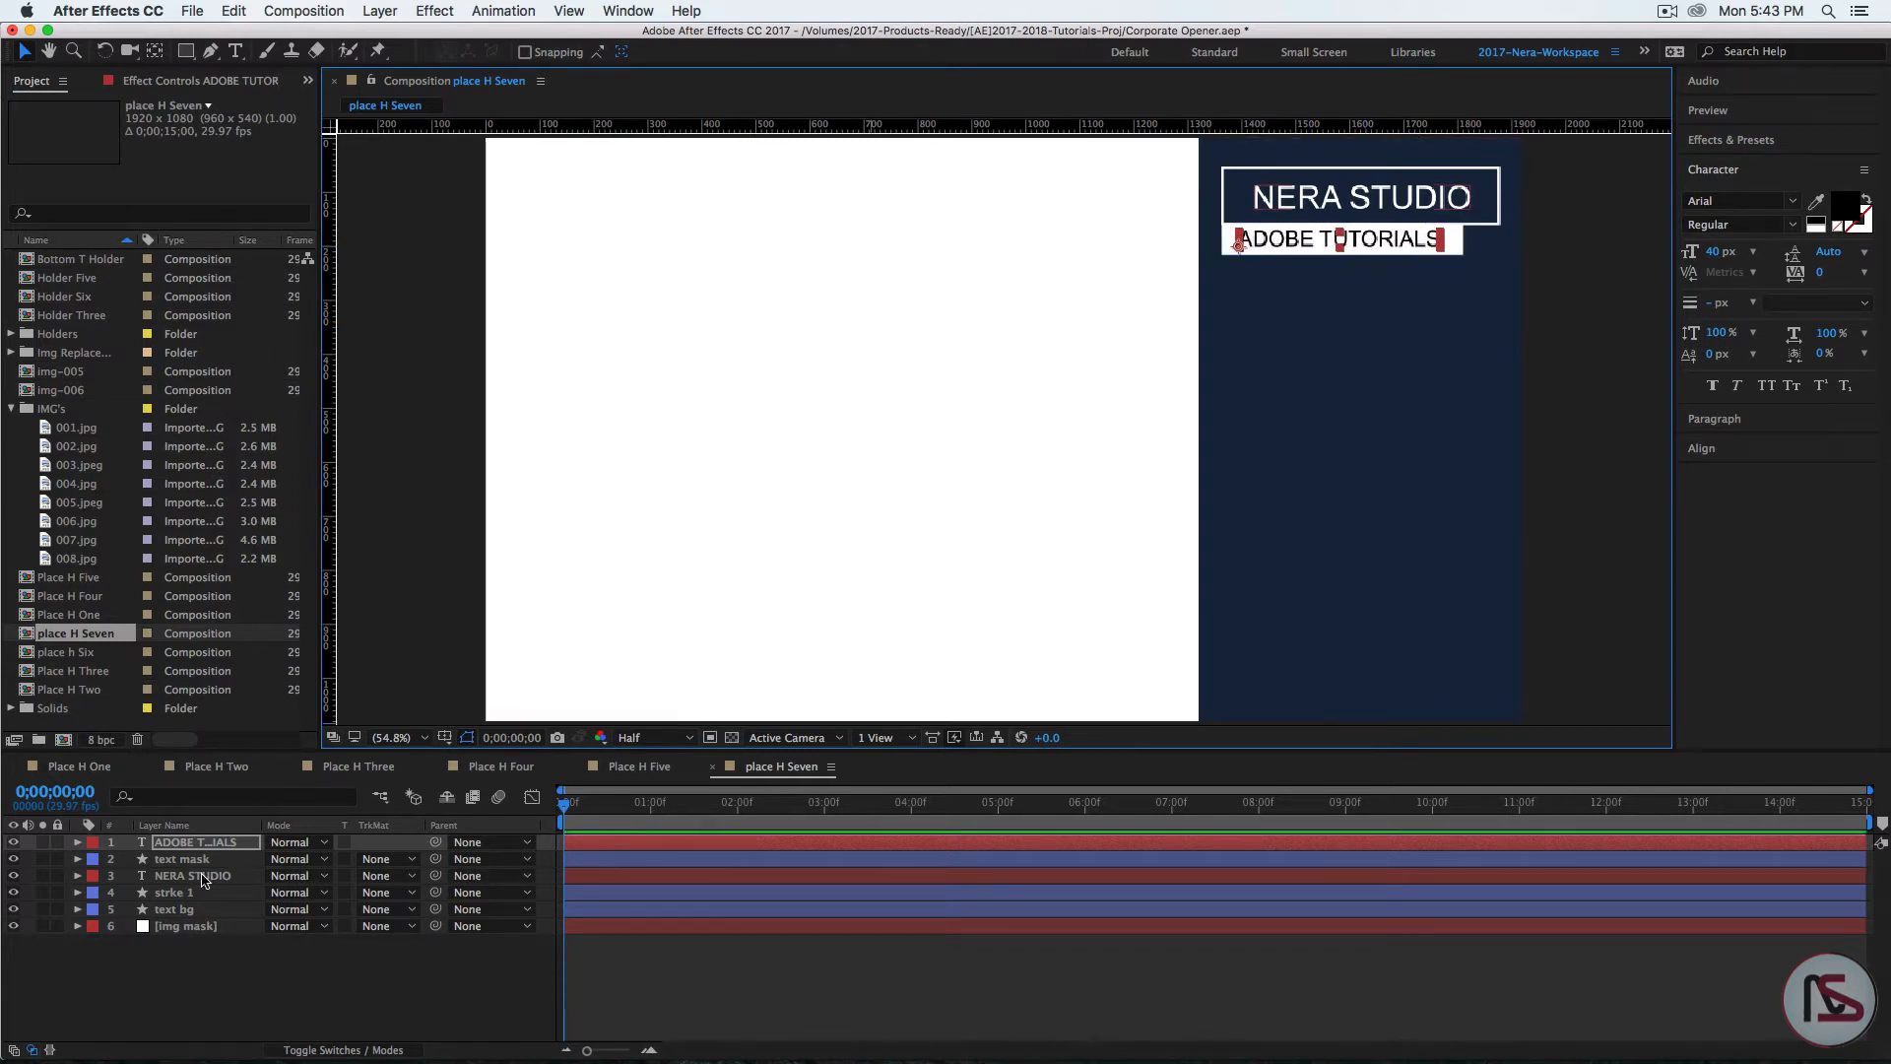
click(281, 1004)
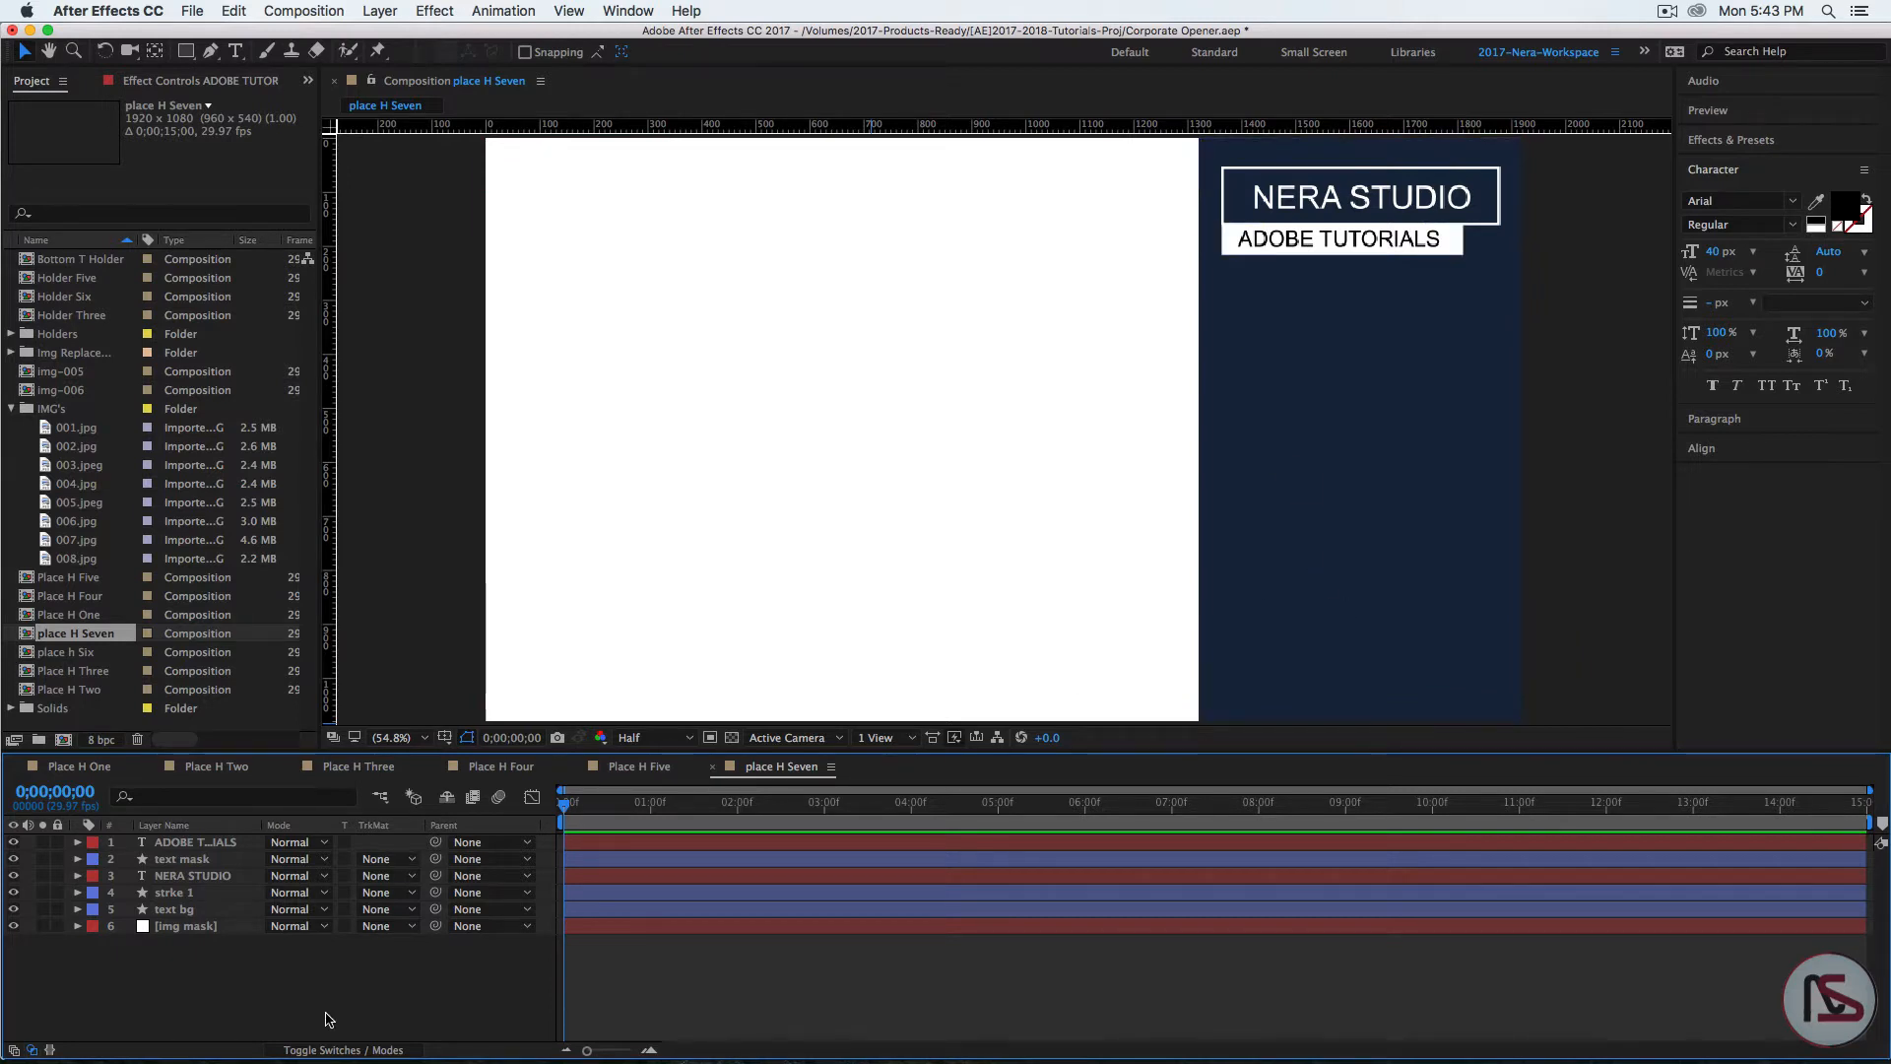
Step: Add paragraph text beneath the subtitle: "High quality Adobe Video Tutorials for web developers and graphic designers art illustration, motion graphics and much more presented by Nera Studio."
click(236, 52)
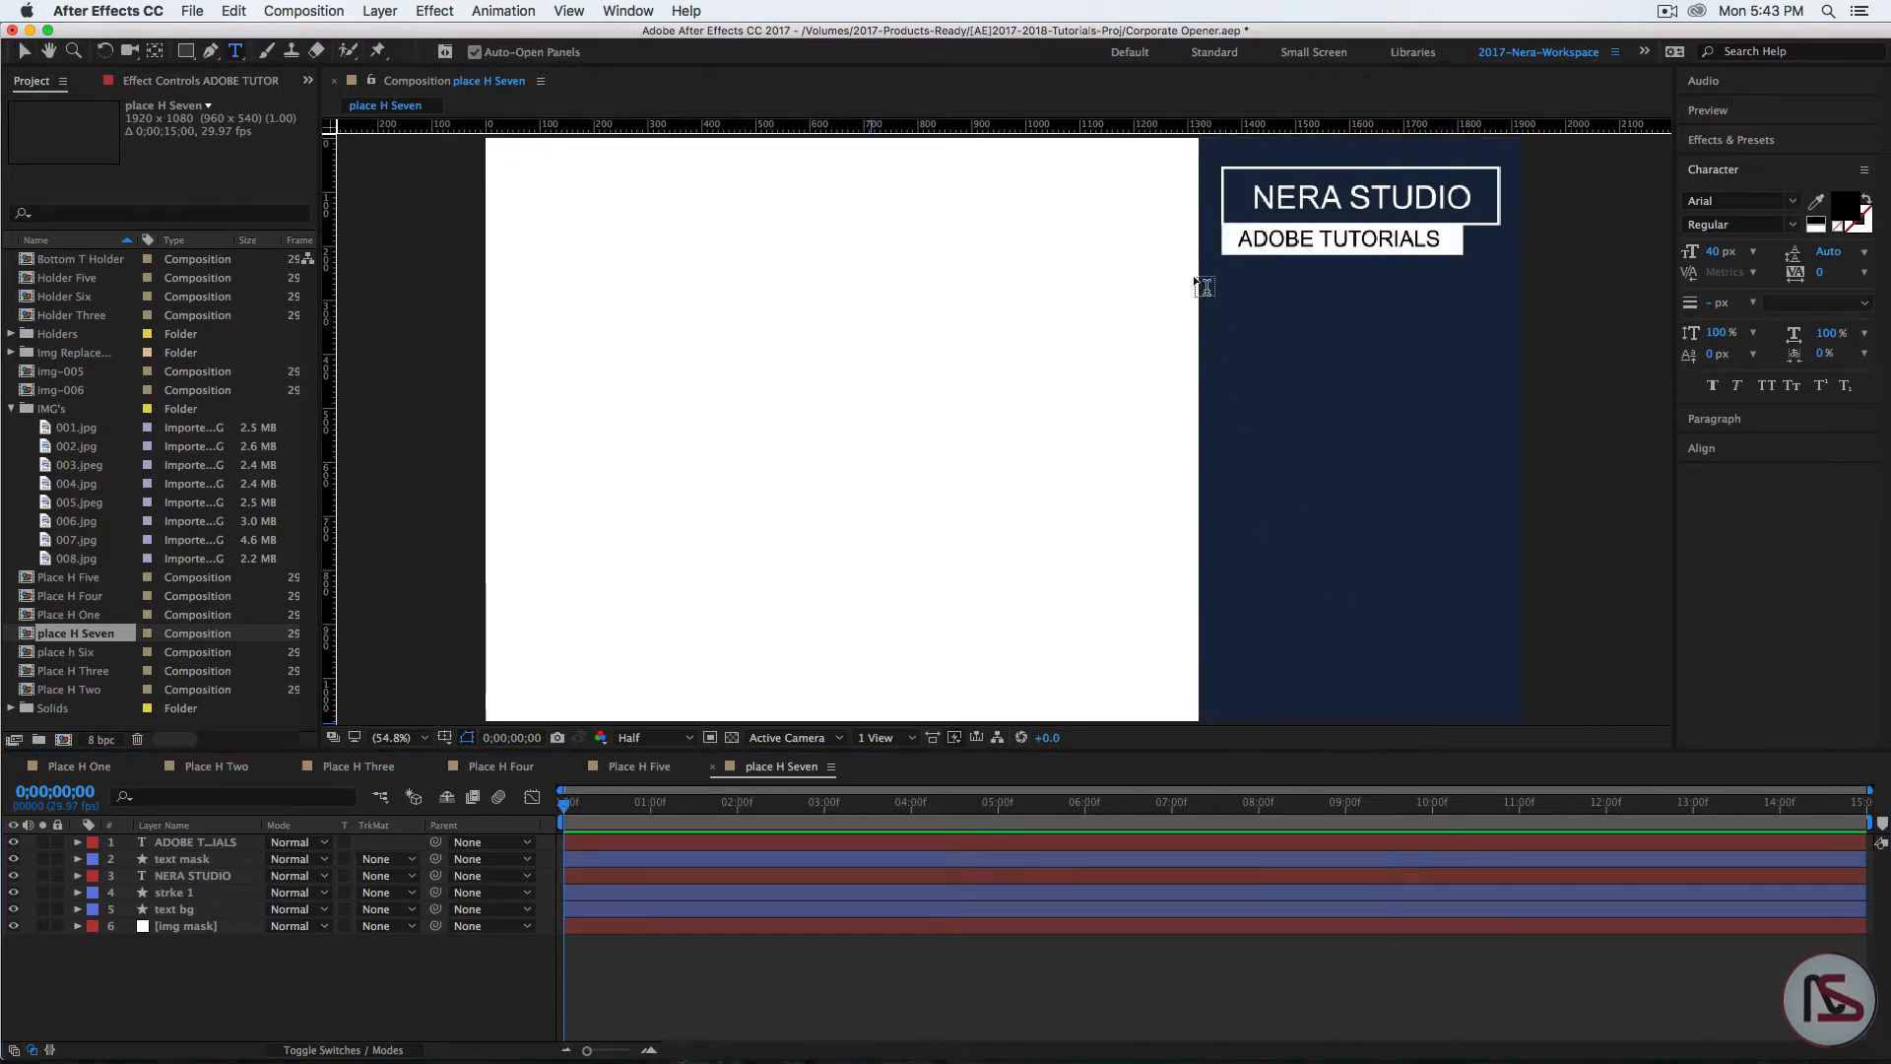
drag(1220, 263, 1503, 537)
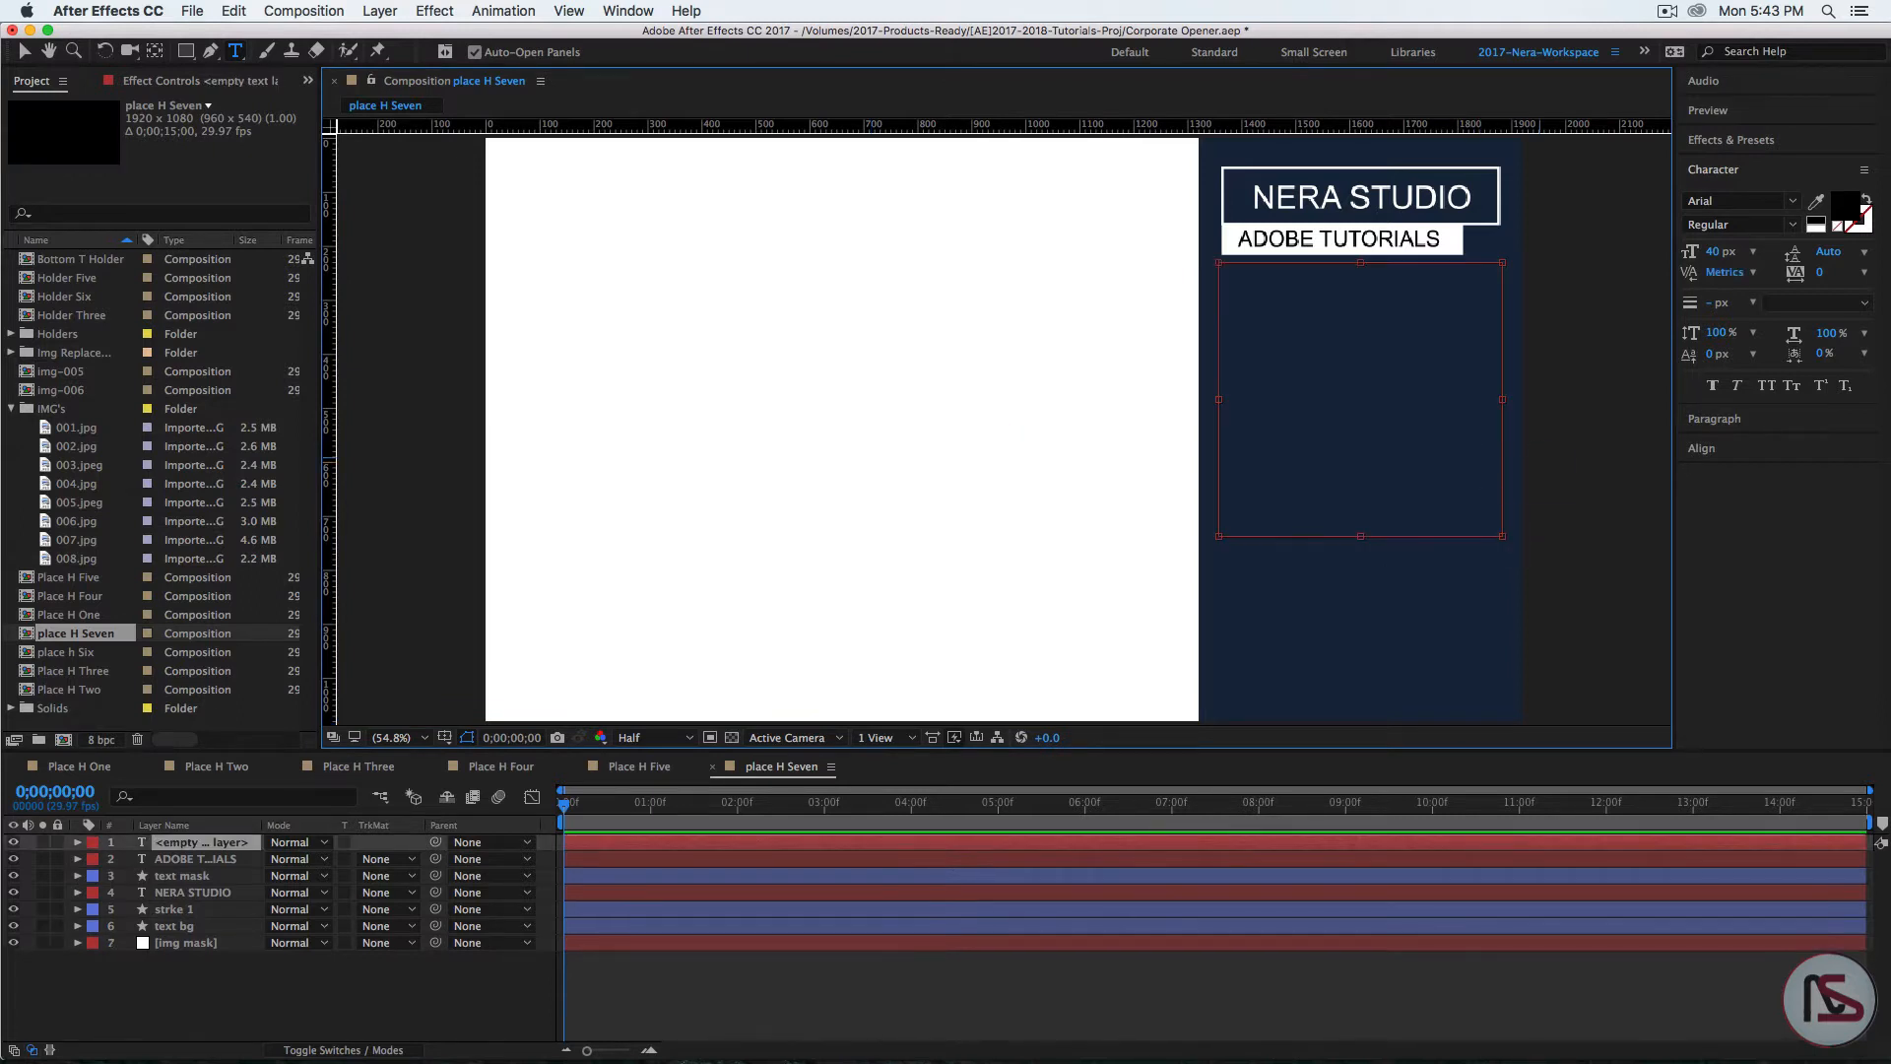
key(super+Tab)
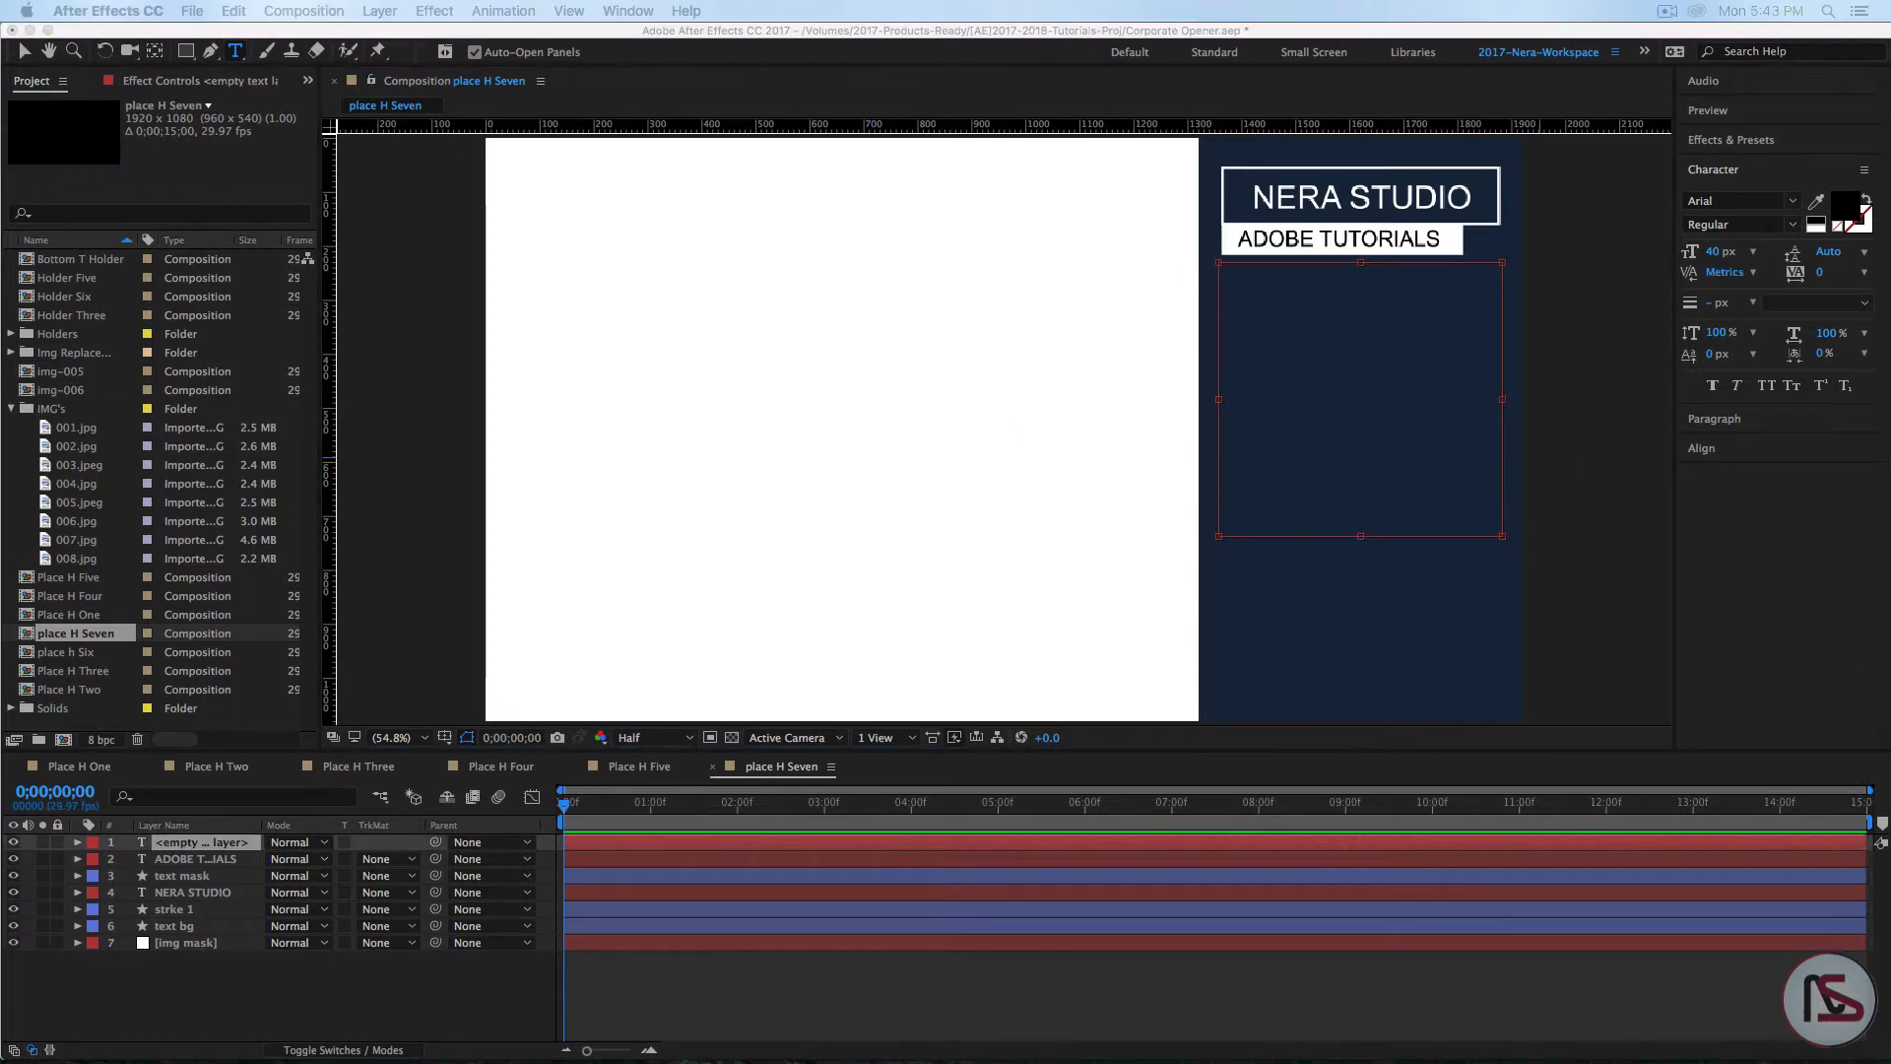
key(super+Tab)
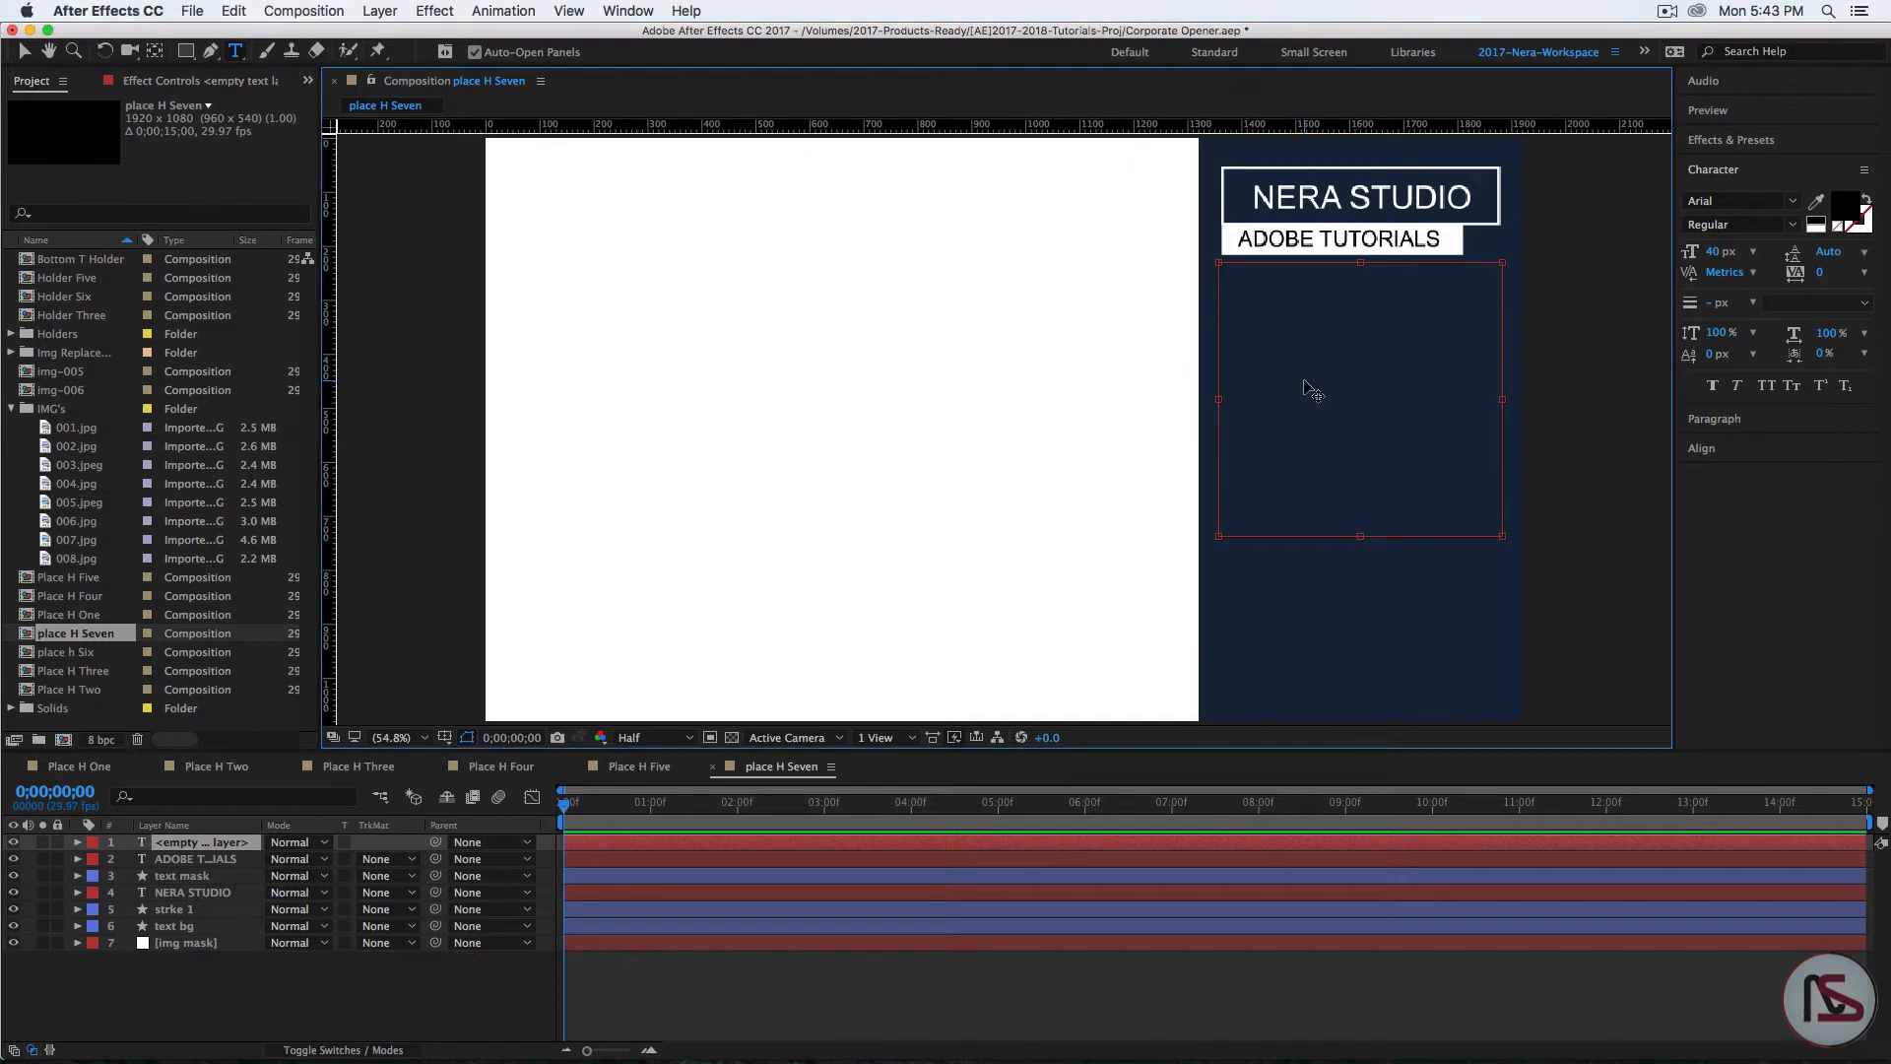
text(High quality Adobe Video Tutorials for web developers and graphic designers art illustration, motion graphics and much more presented by Nera Studio.)
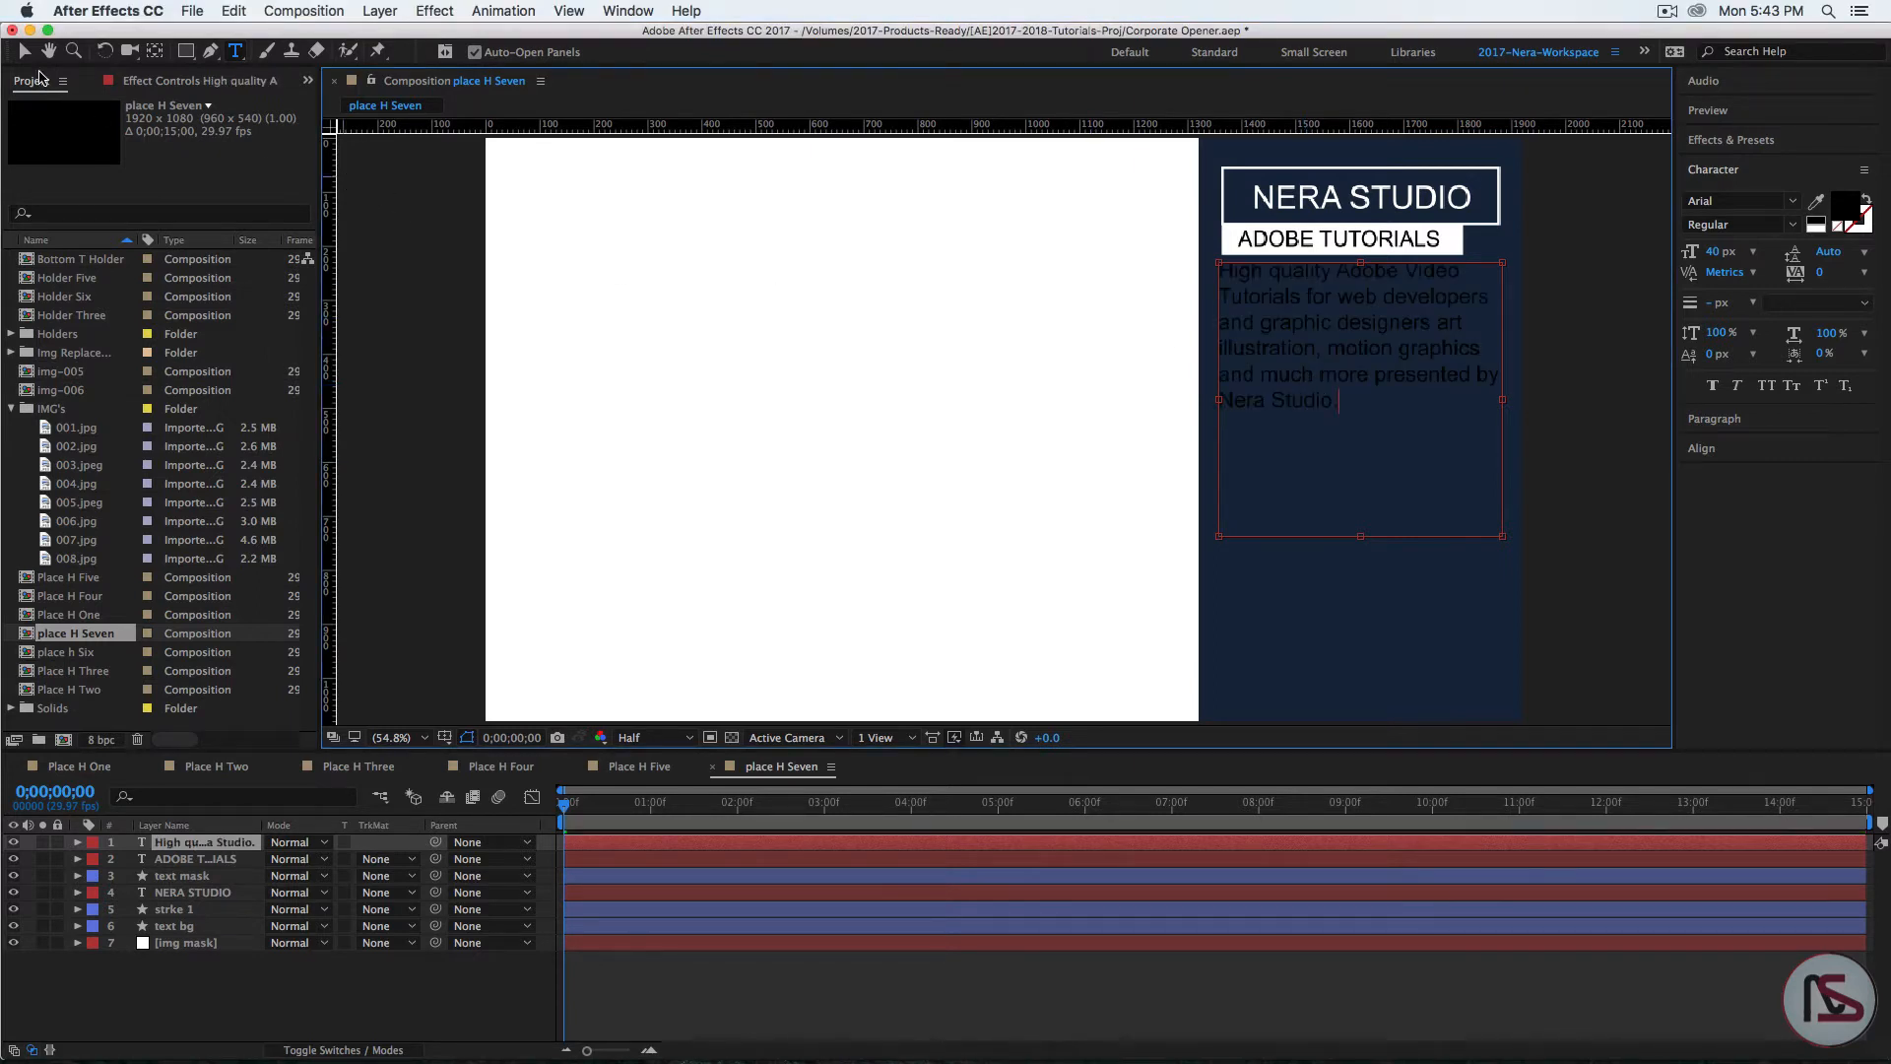
click(23, 50)
Step: Set the description paragraph's colour to white FFFFFF and its font size to 35 px
click(1845, 209)
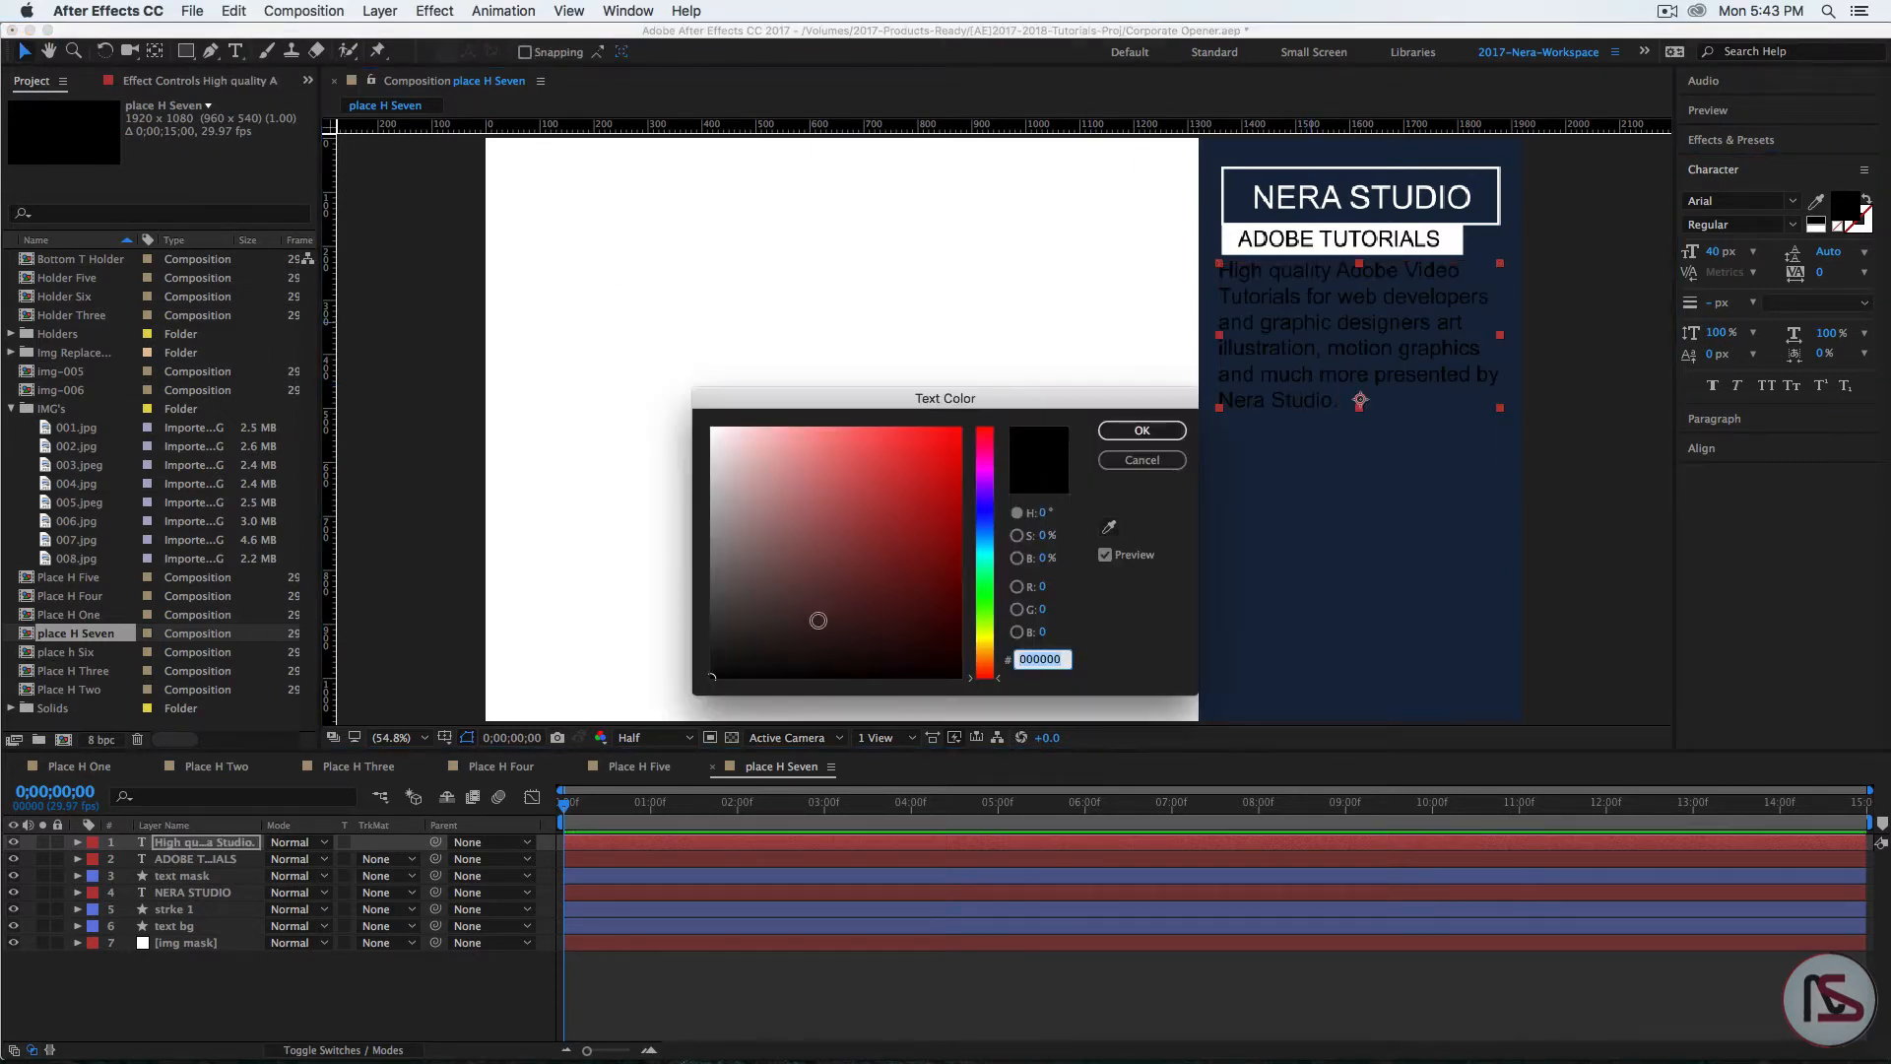
text(ffffff)
click(1142, 430)
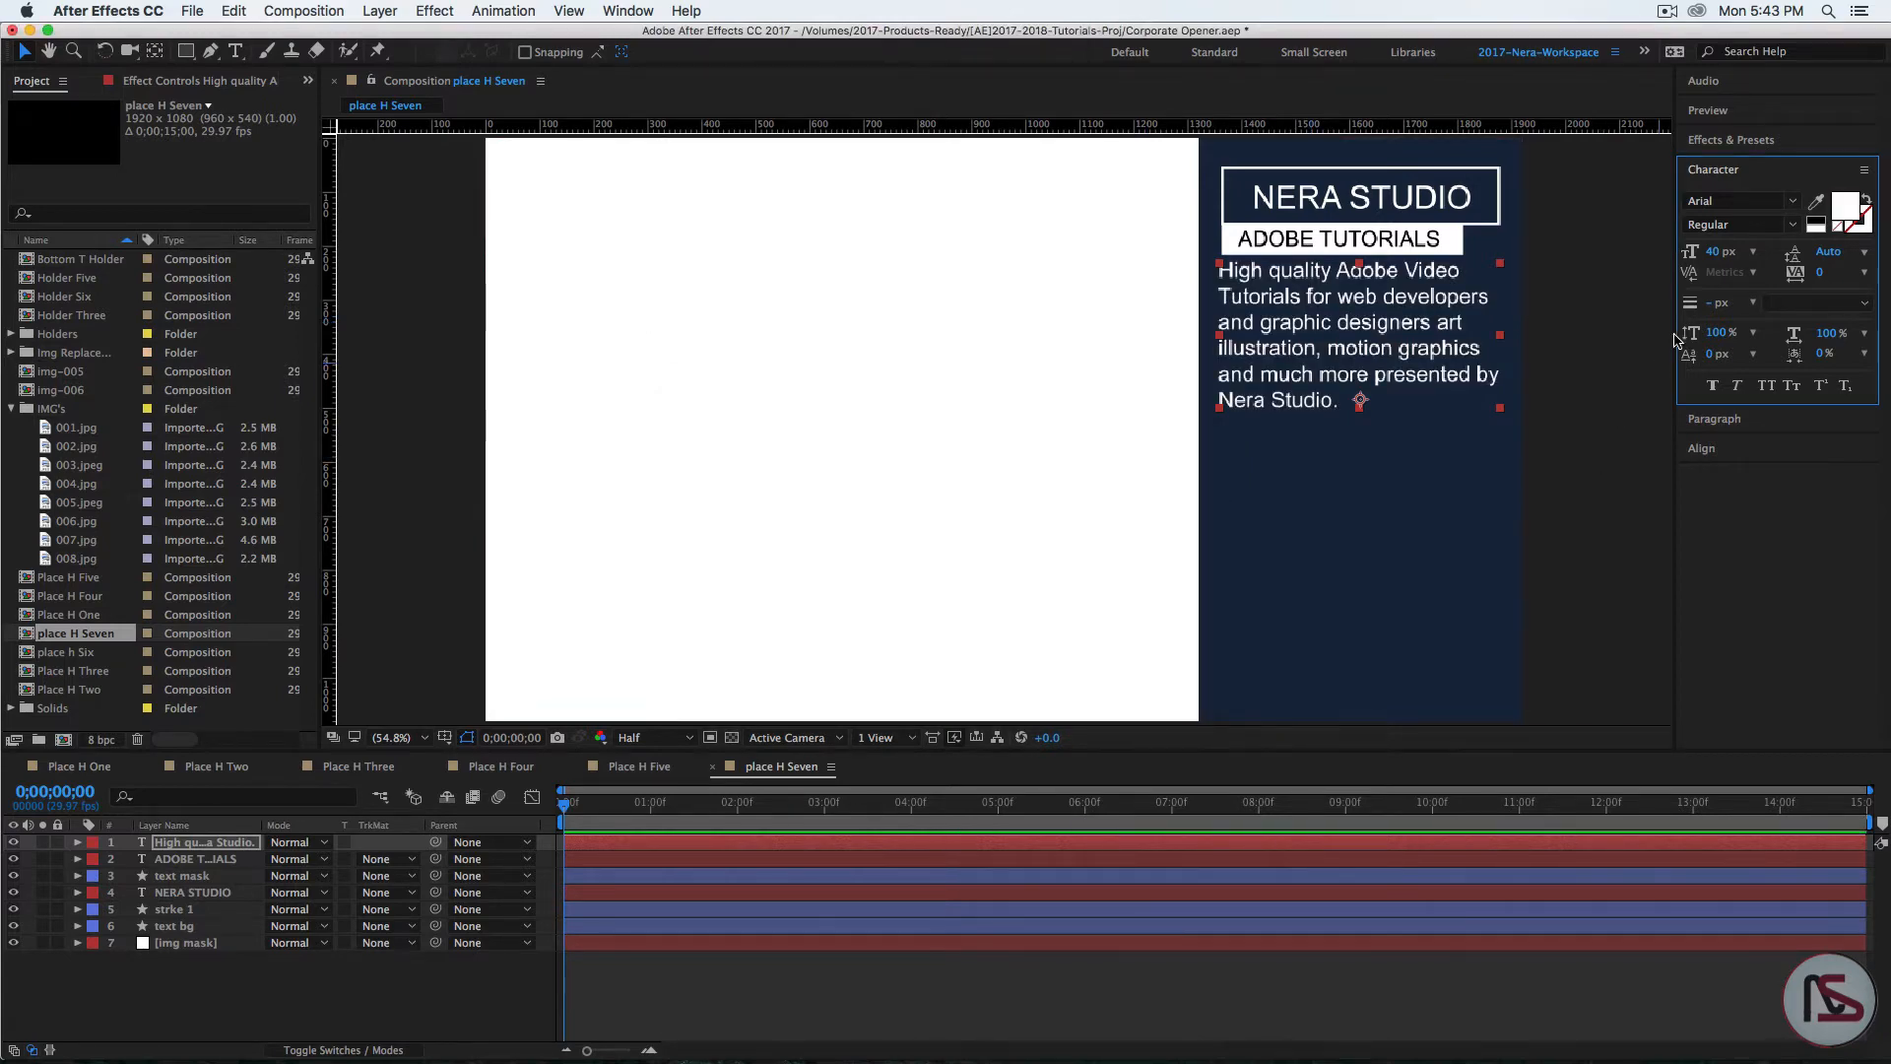
click(1716, 252)
text(30)
key(Return)
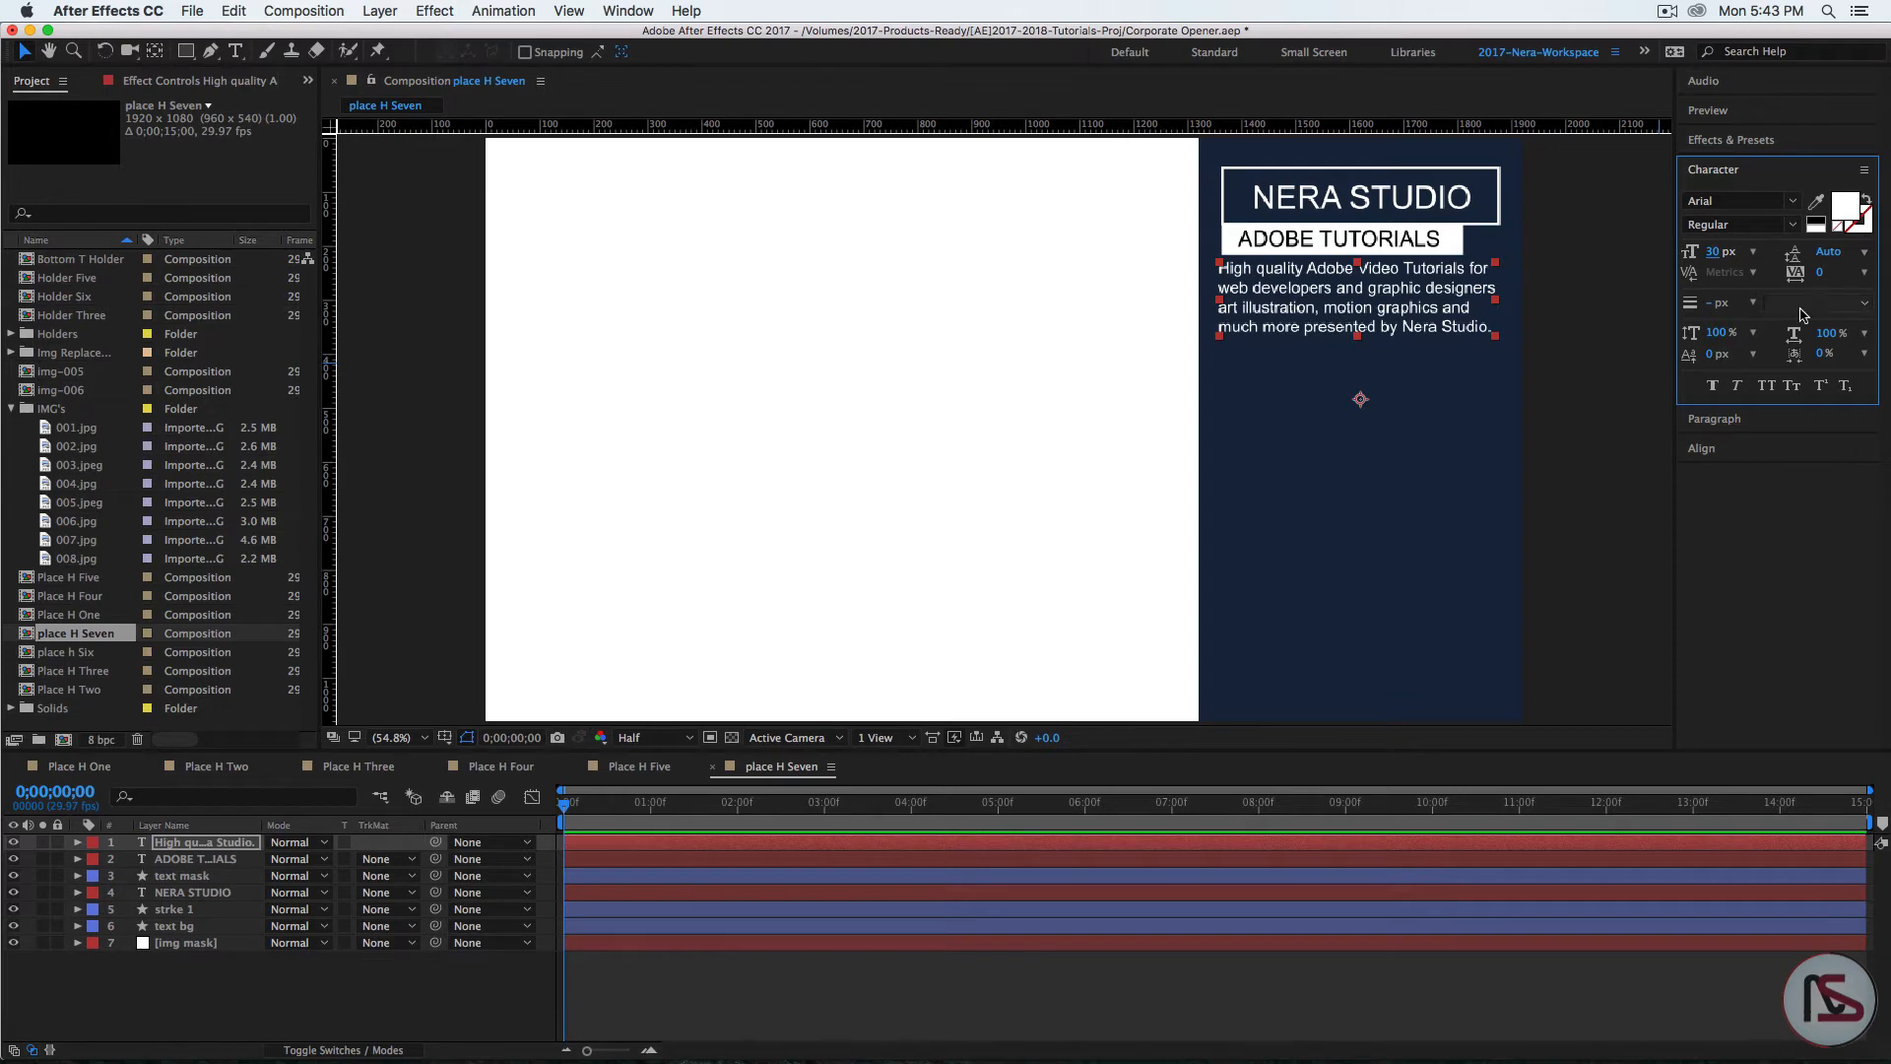
click(1714, 252)
text(35)
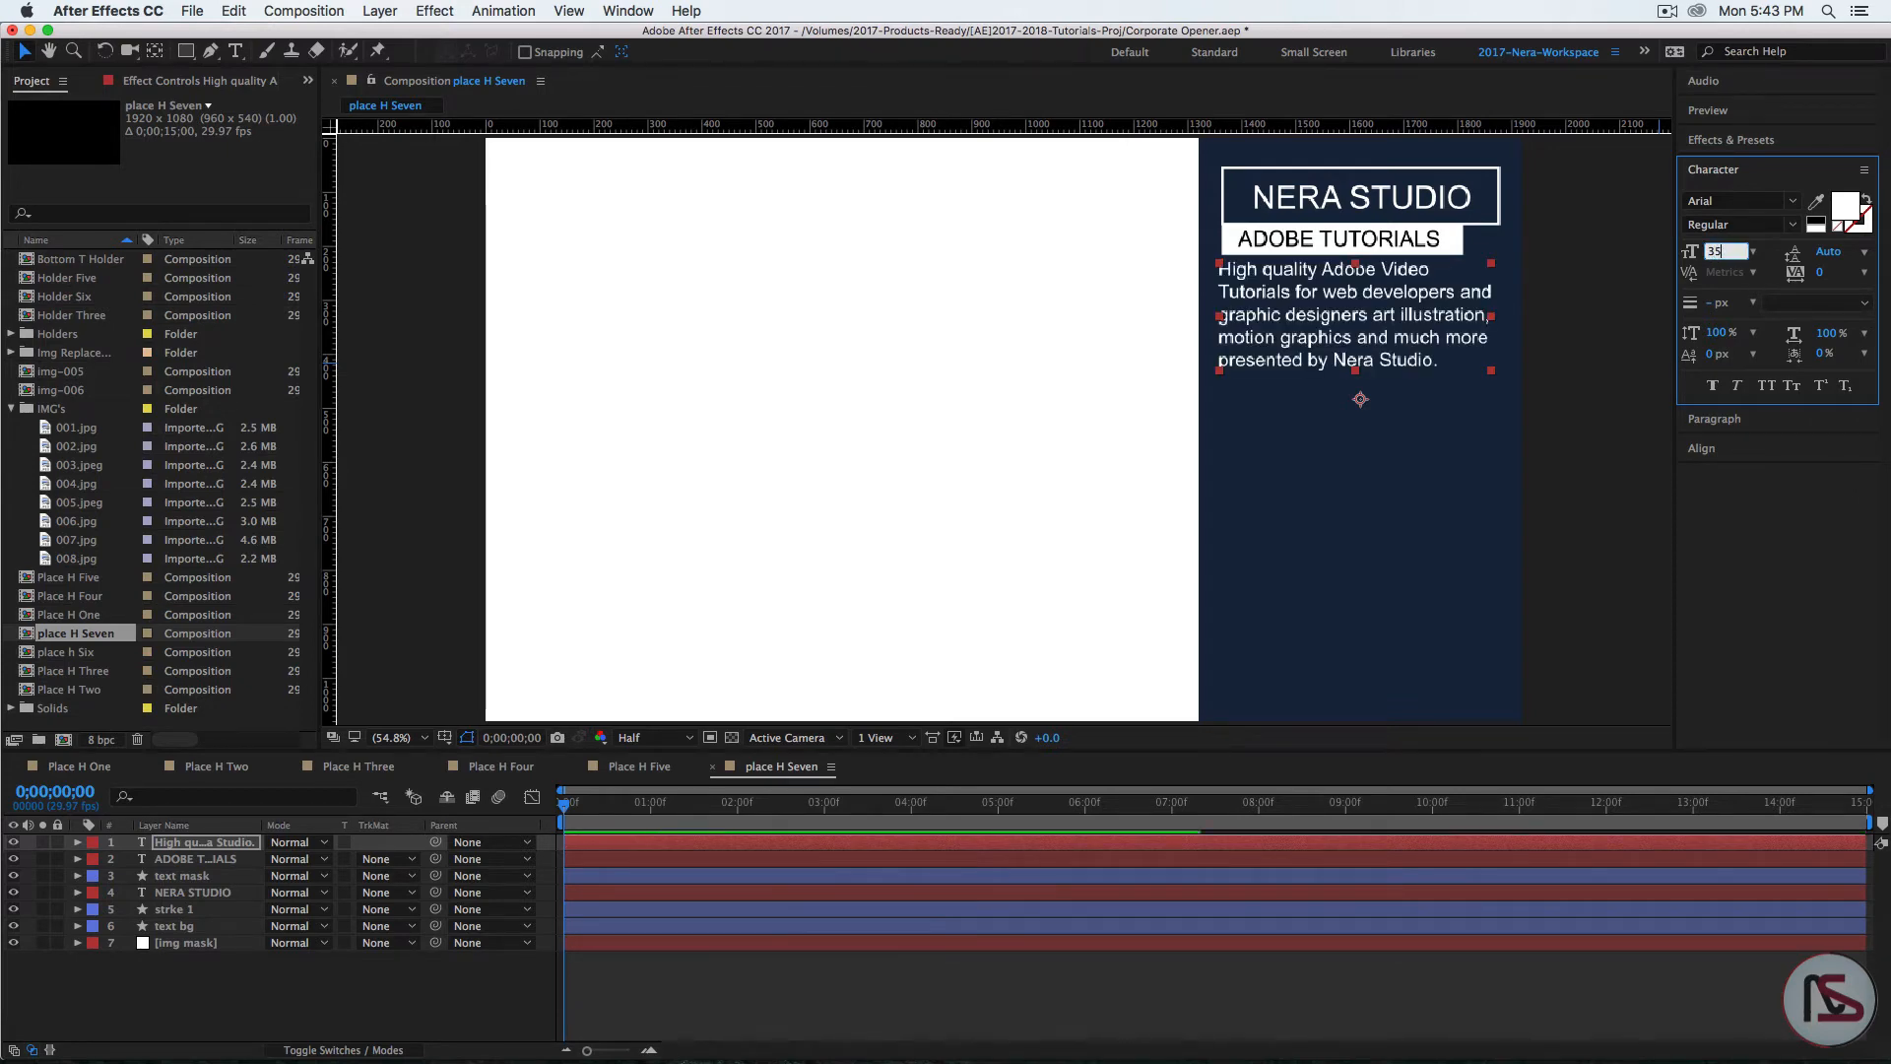
key(Return)
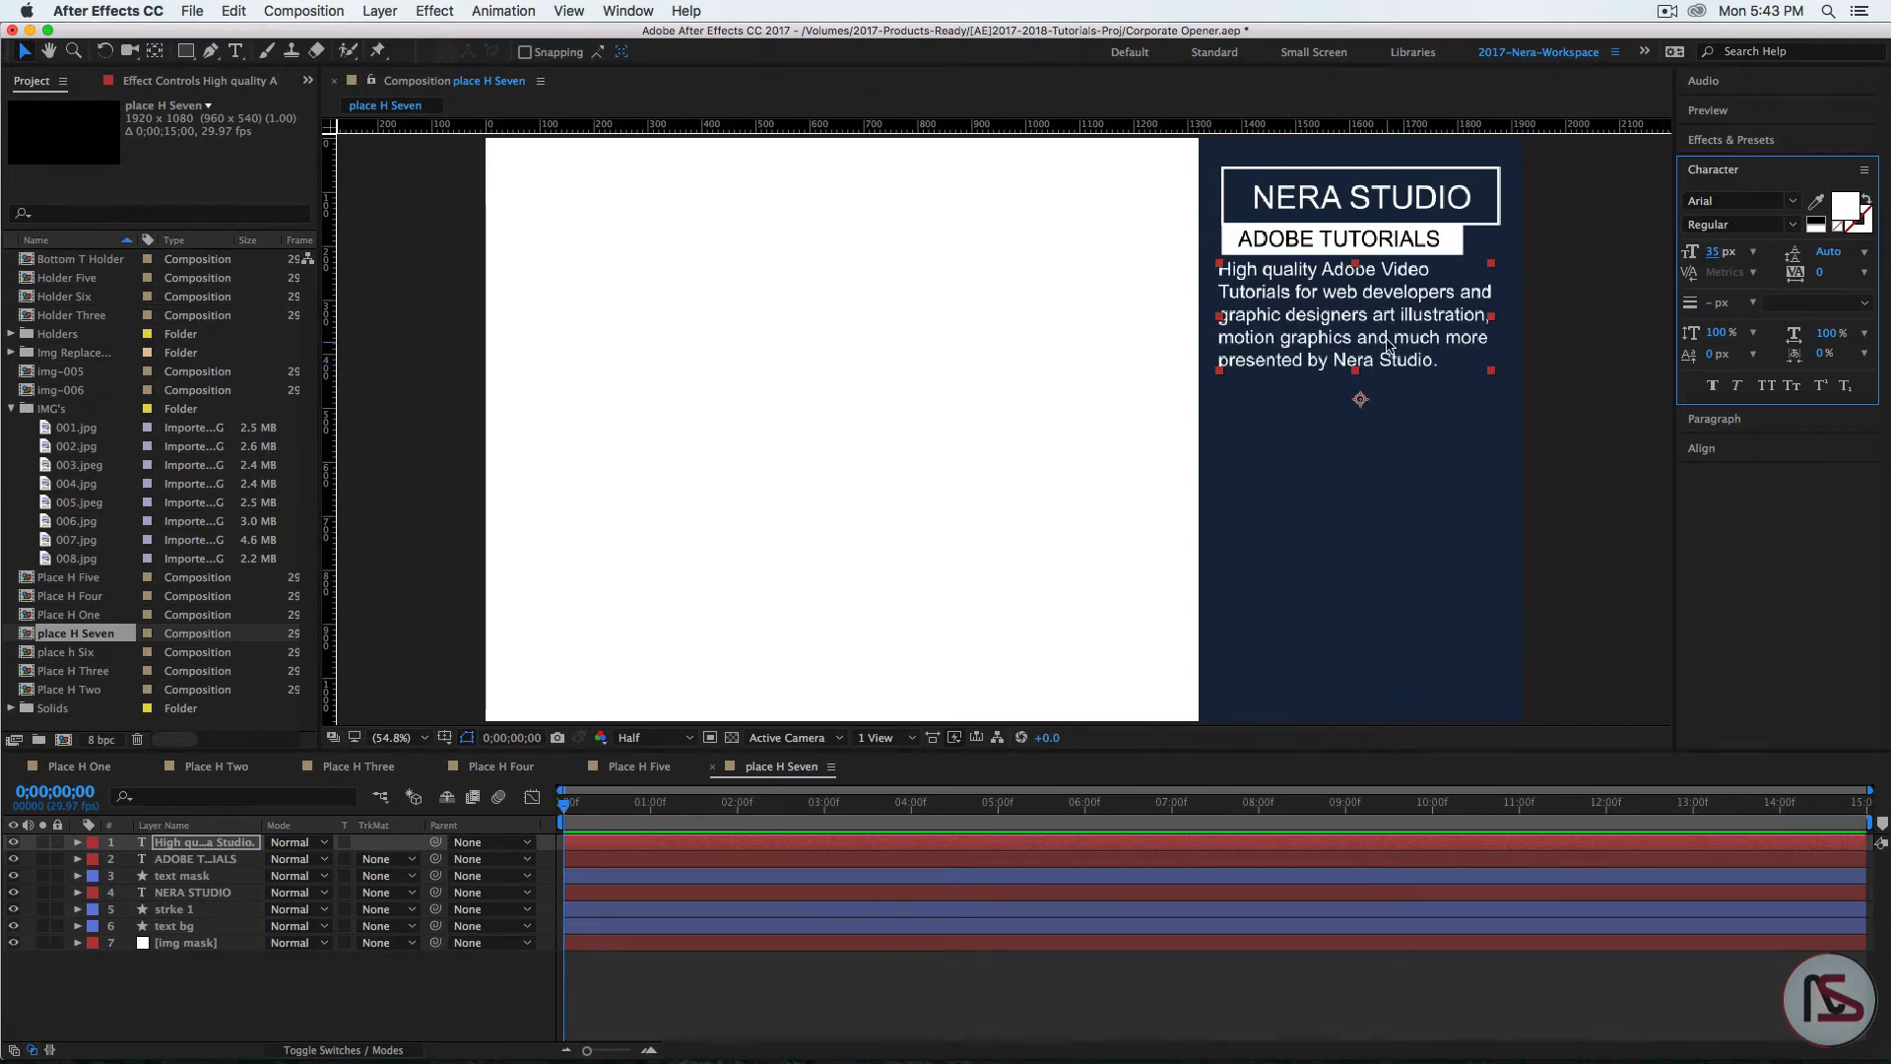
Step: Move the description paragraph down the blue panel, leaving a gap below the white bar, and deselect it
drag(1389, 345, 1398, 435)
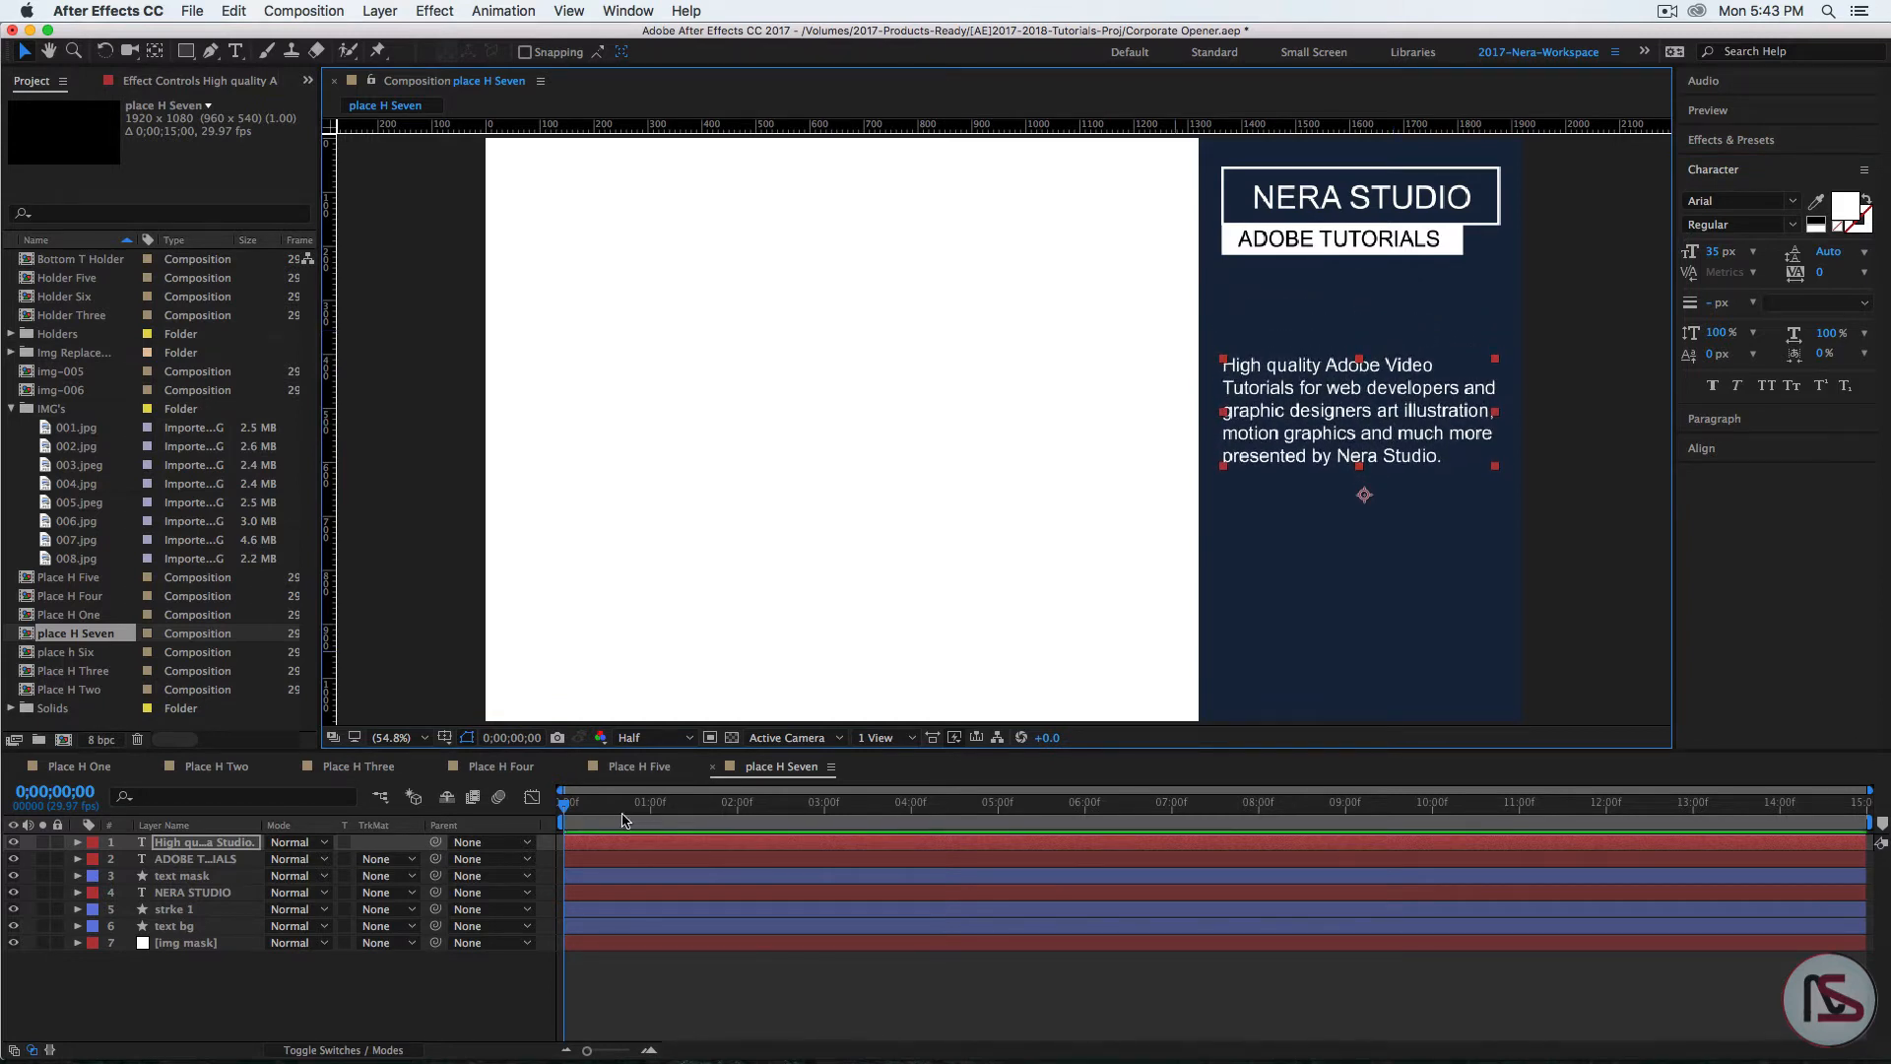
click(561, 807)
click(351, 998)
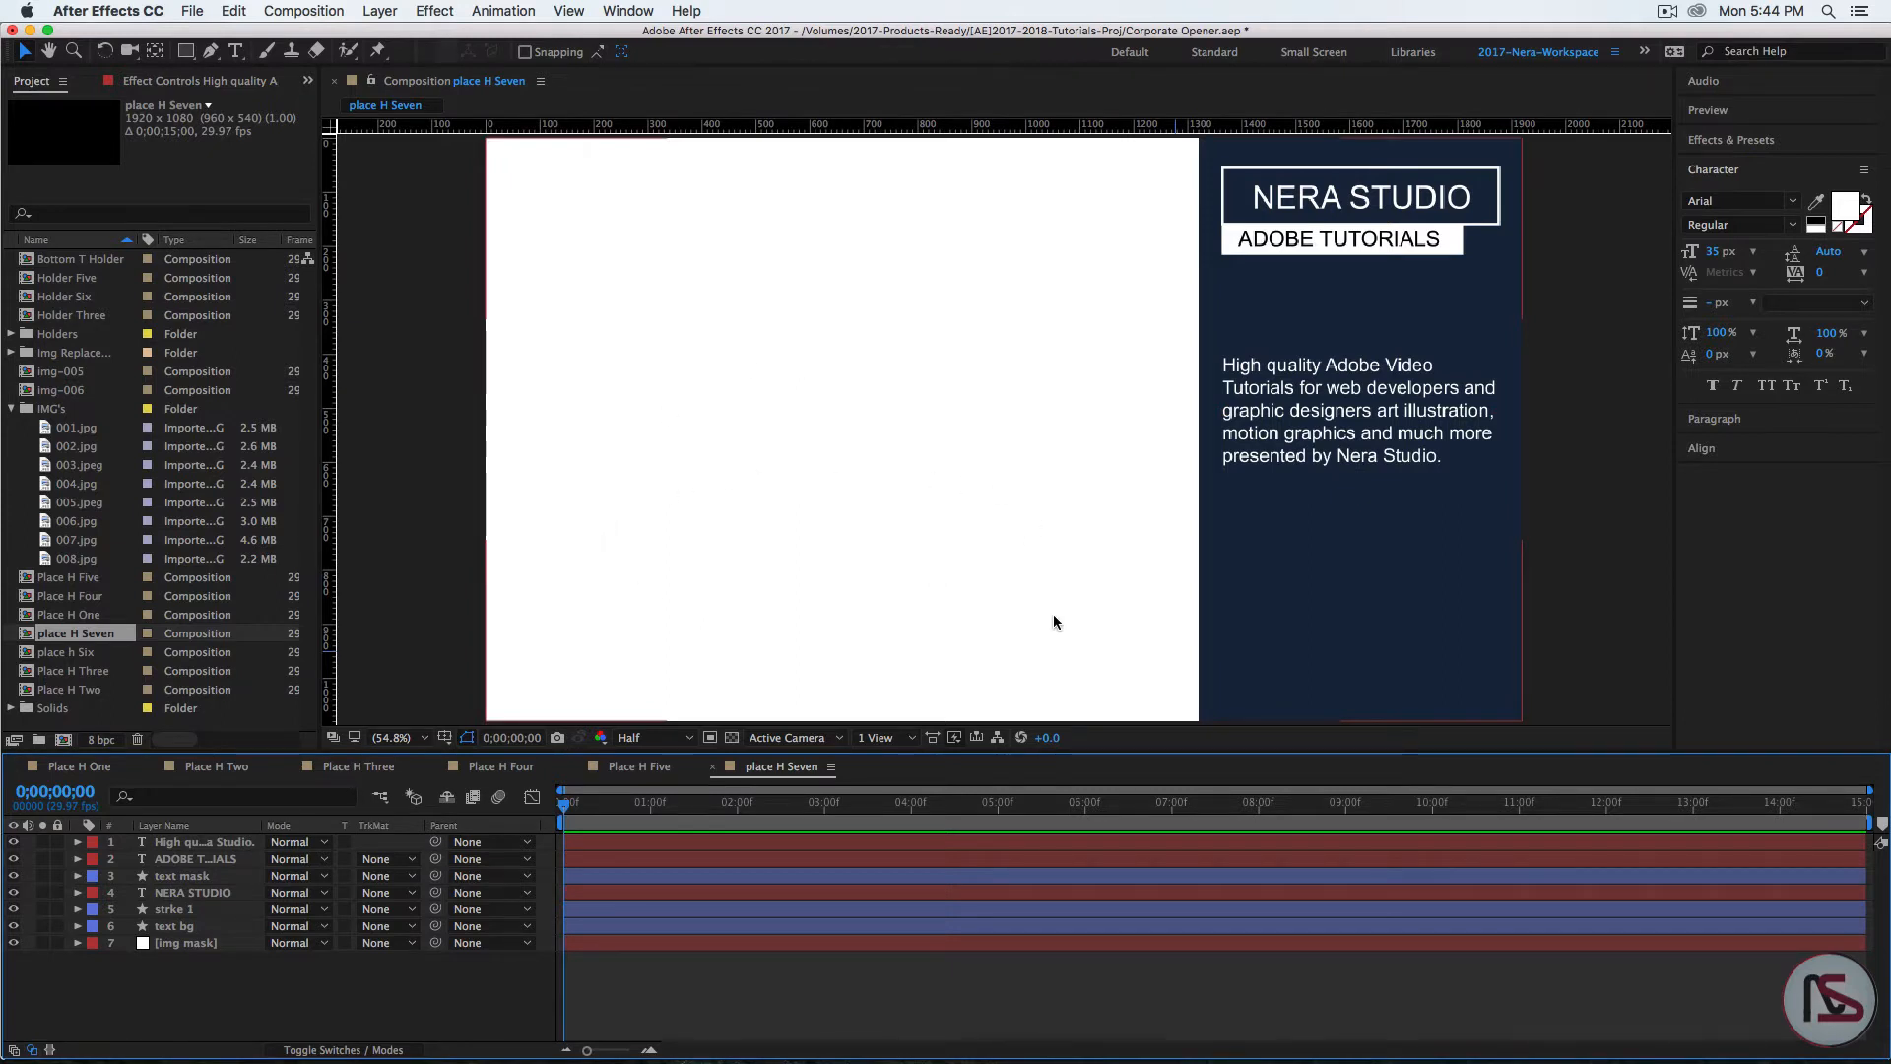
Step: Set up the Rectangle tool with no fill and a solid stroke 10 px wide
click(185, 52)
click(504, 53)
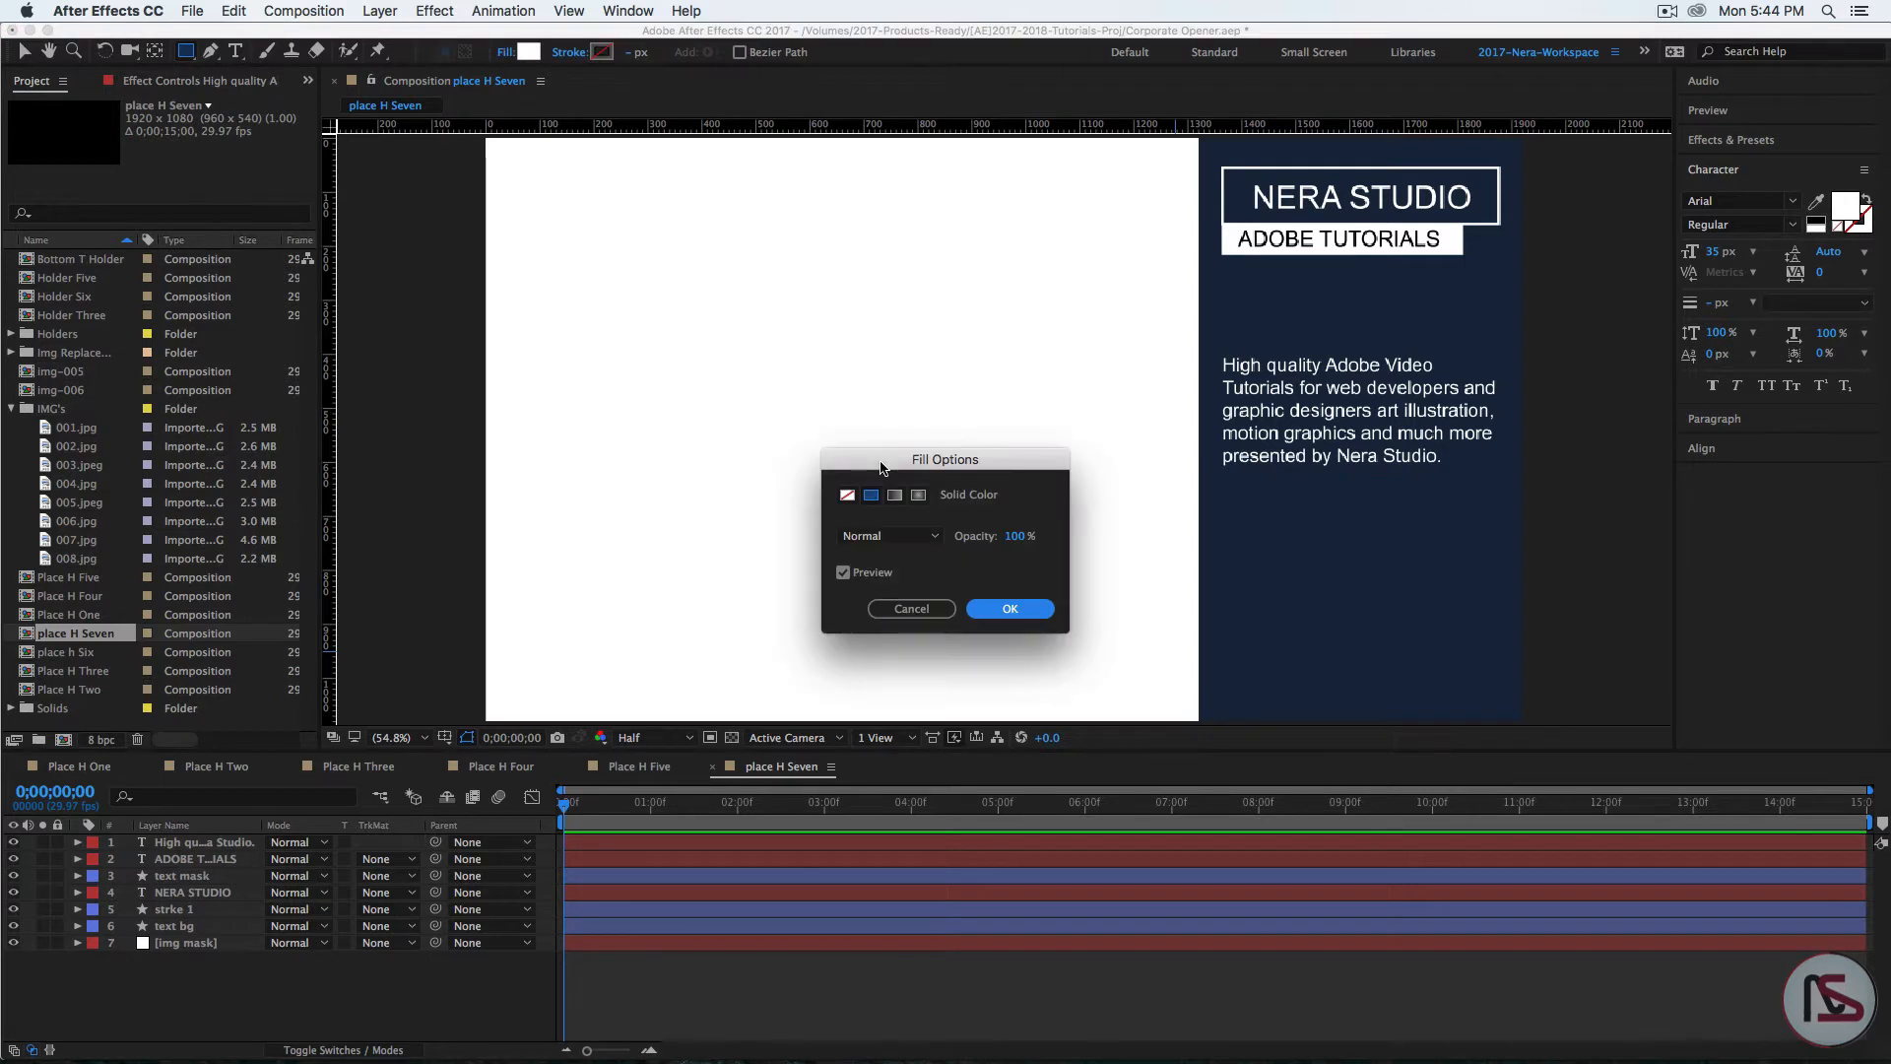
click(843, 503)
click(1011, 609)
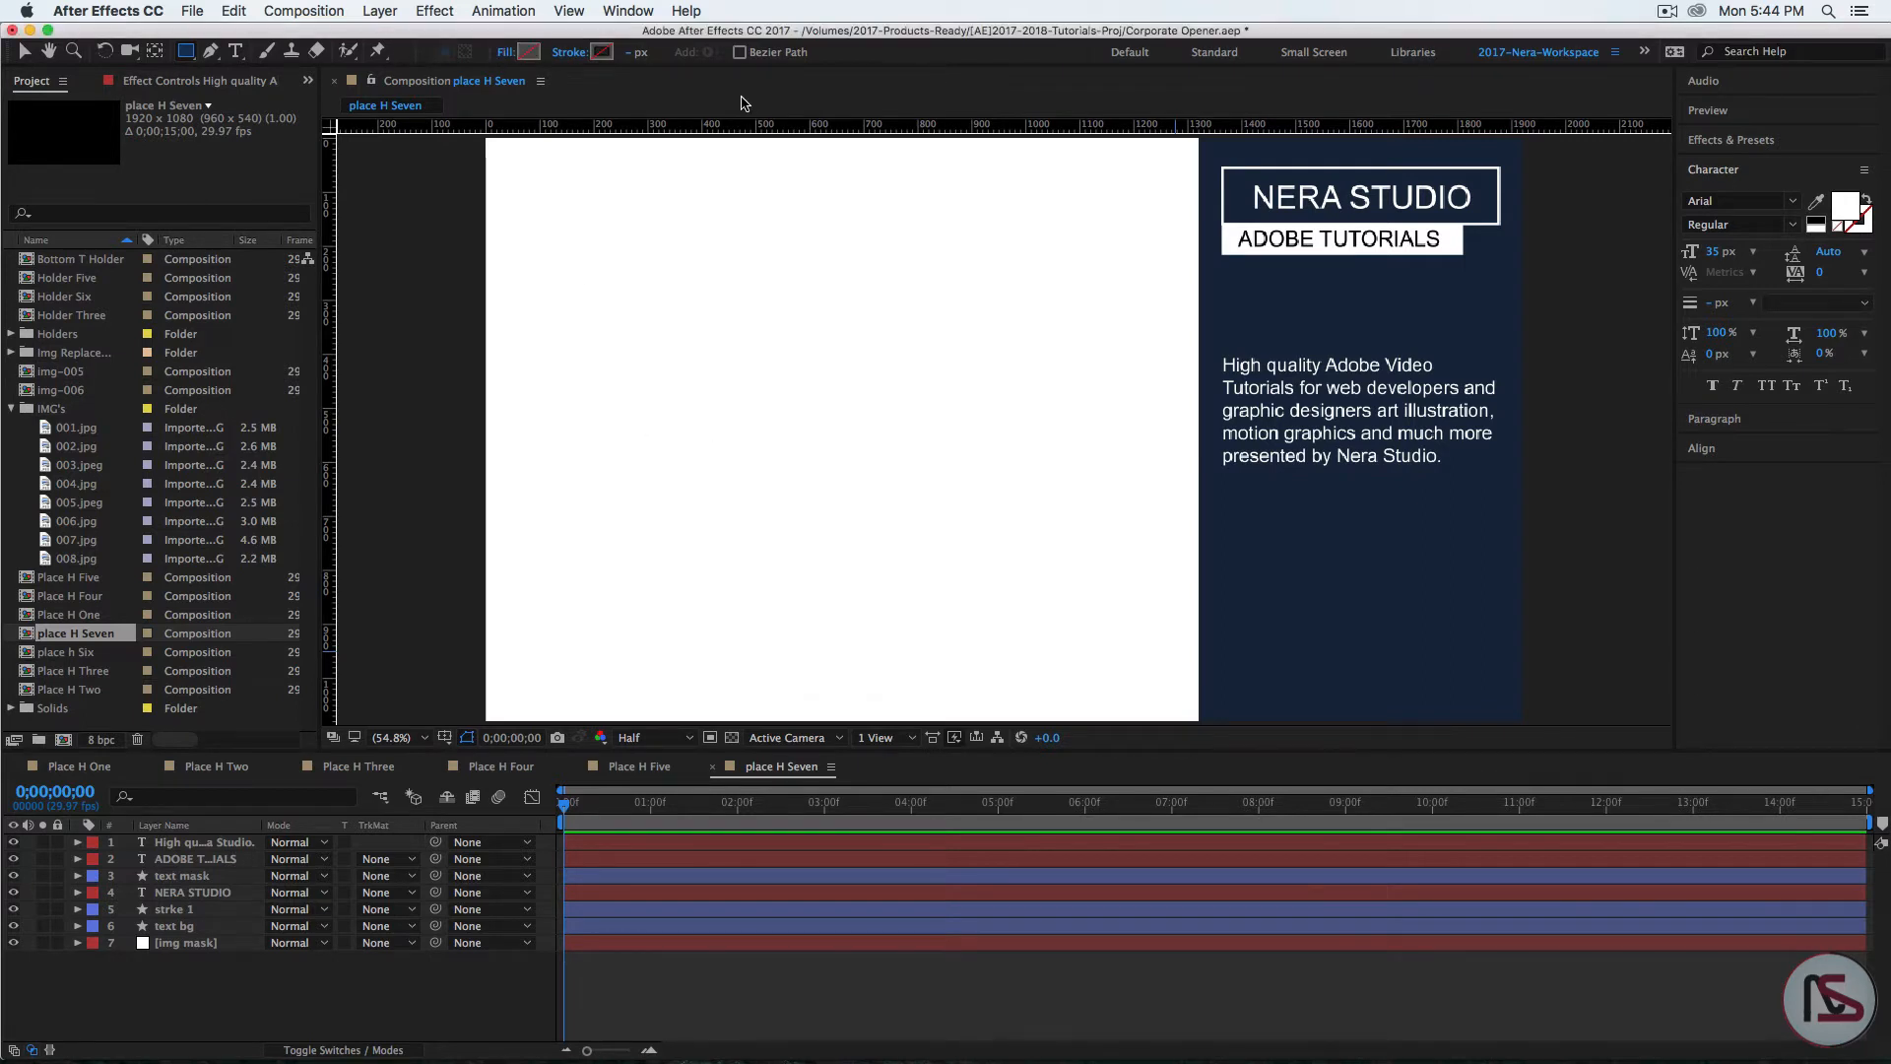
click(573, 52)
click(871, 497)
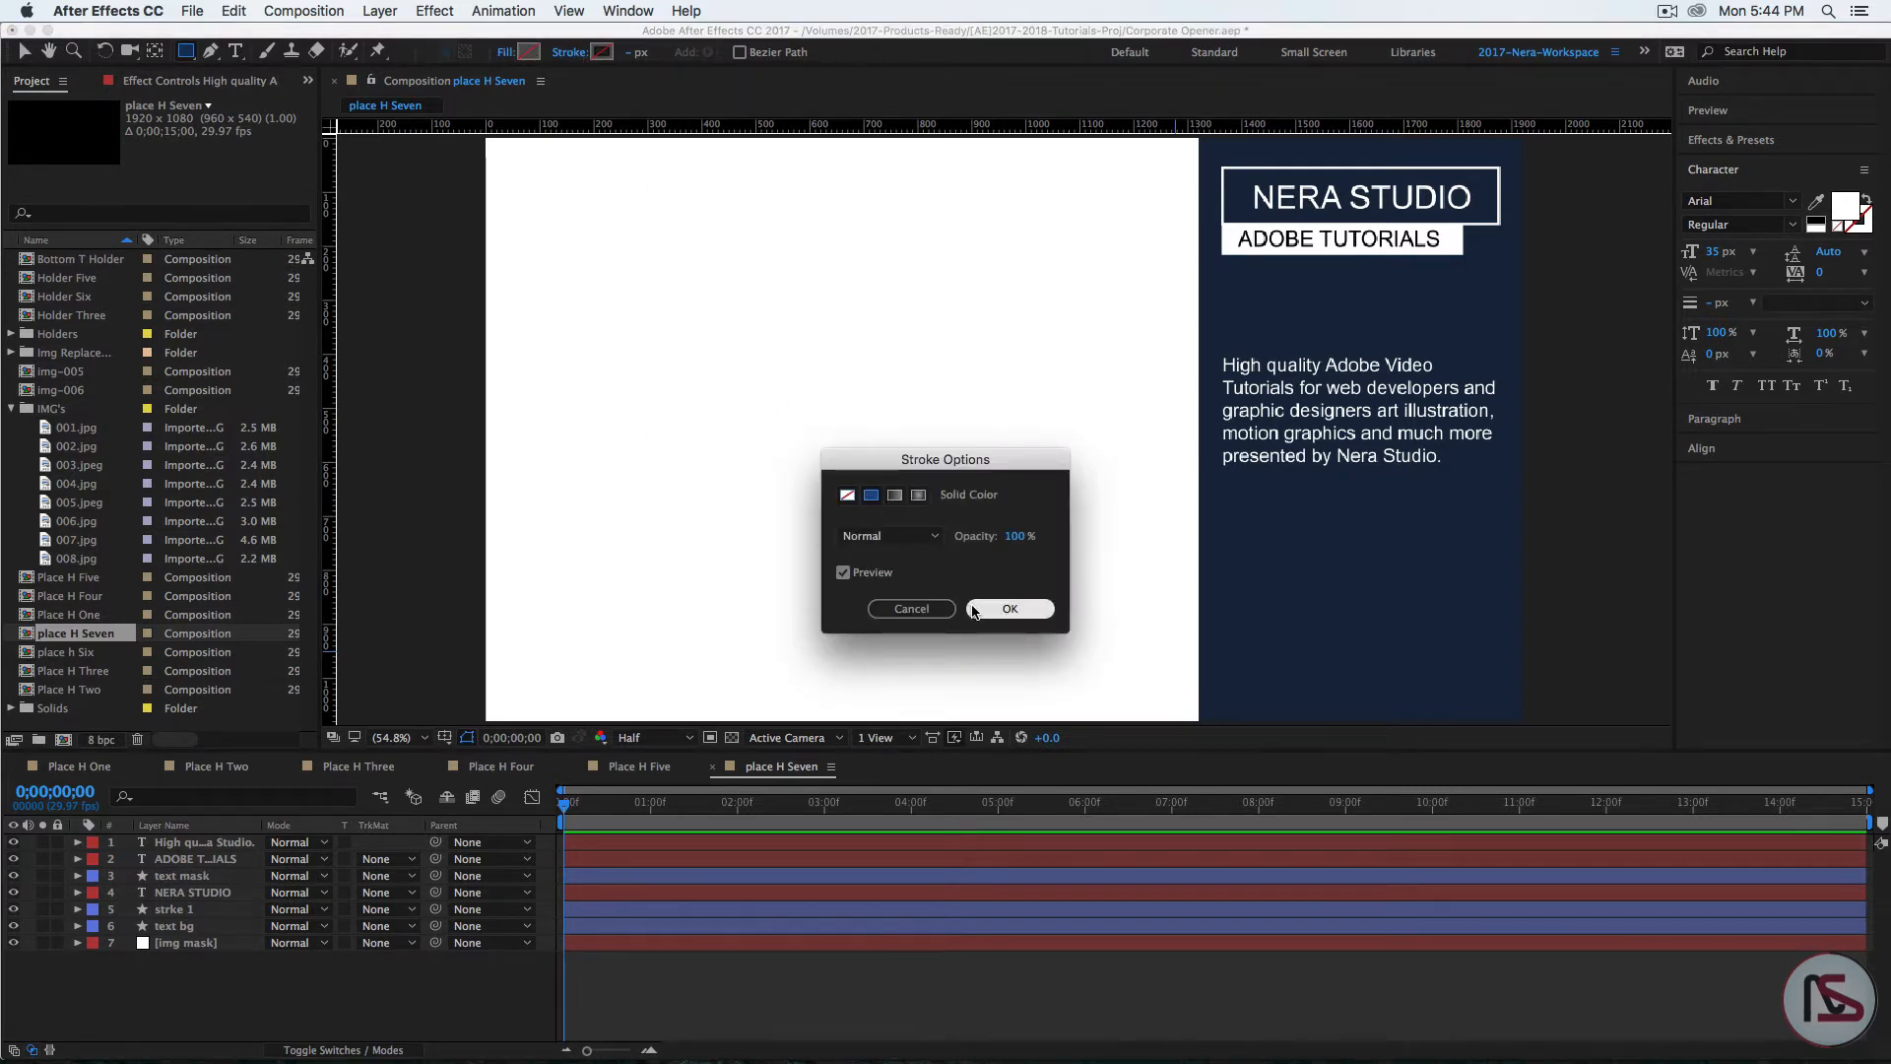
click(1005, 609)
click(637, 53)
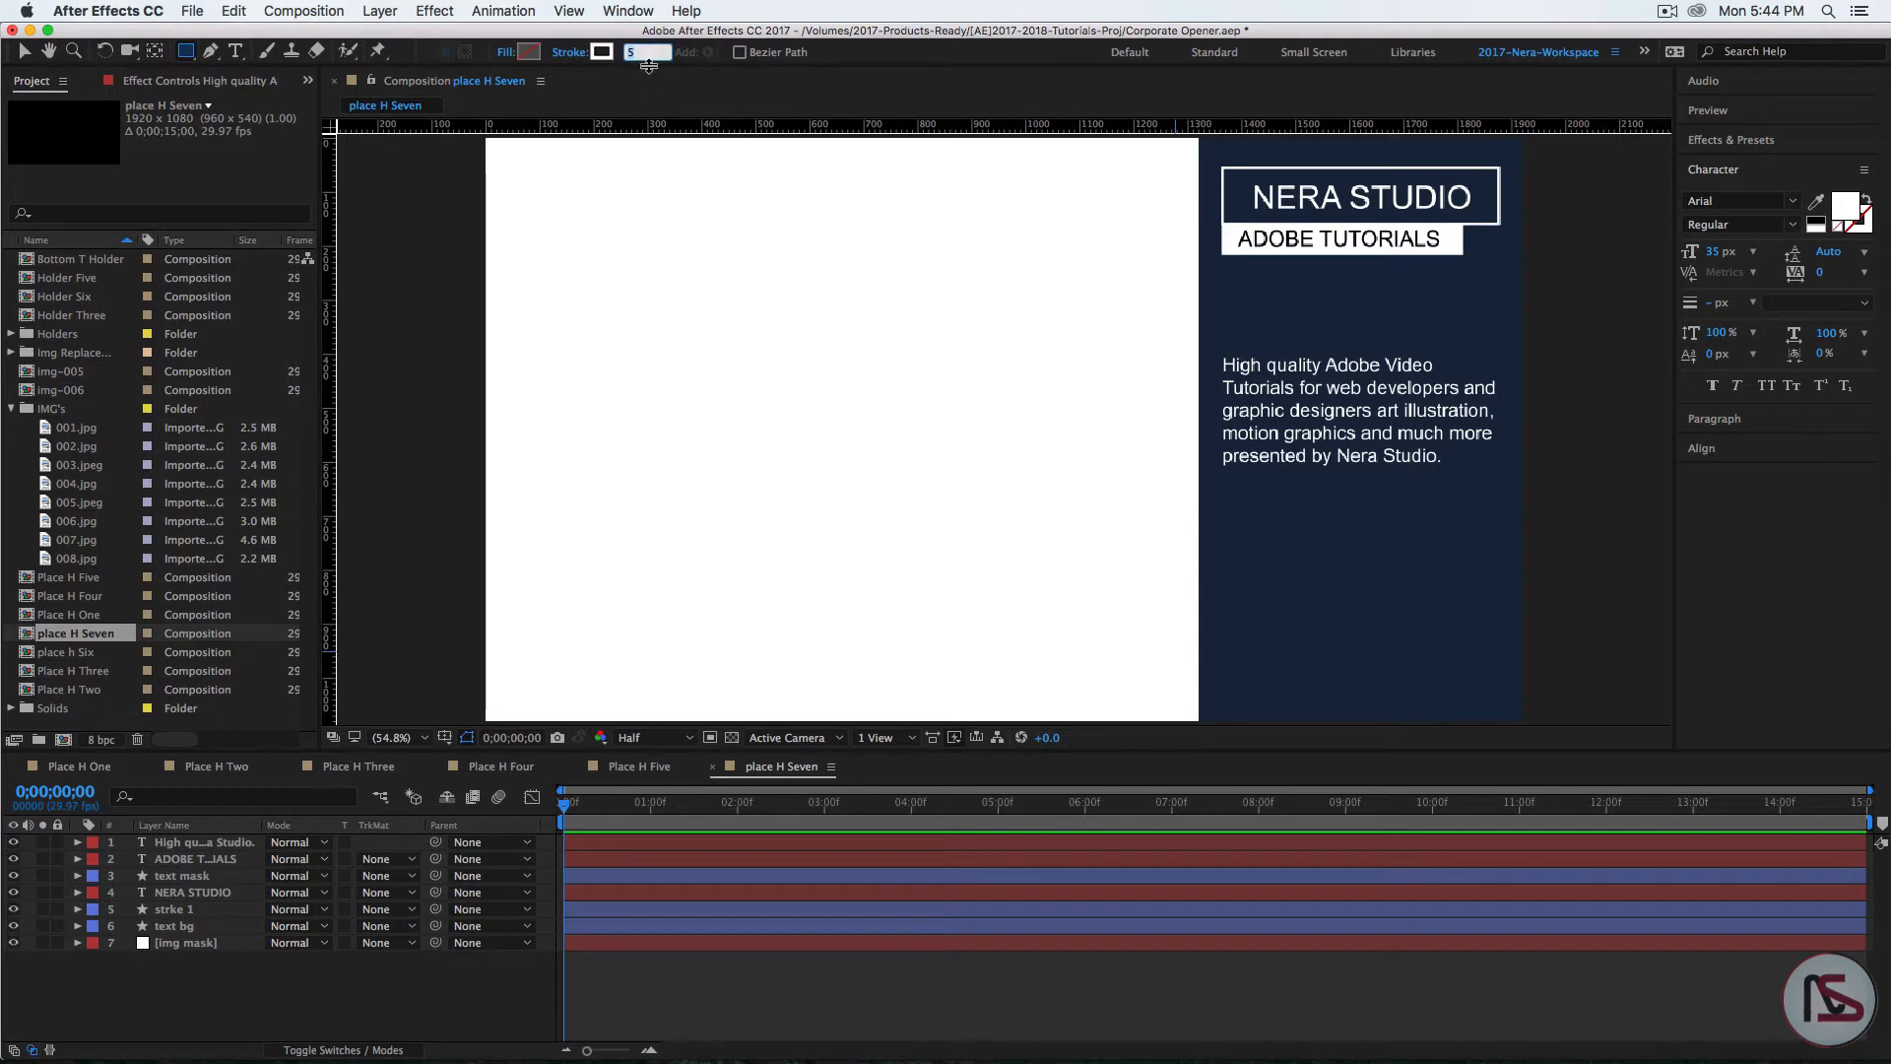
key(Return)
Step: Sample the side panel's dark blue 17283D as the shape stroke colour
click(601, 52)
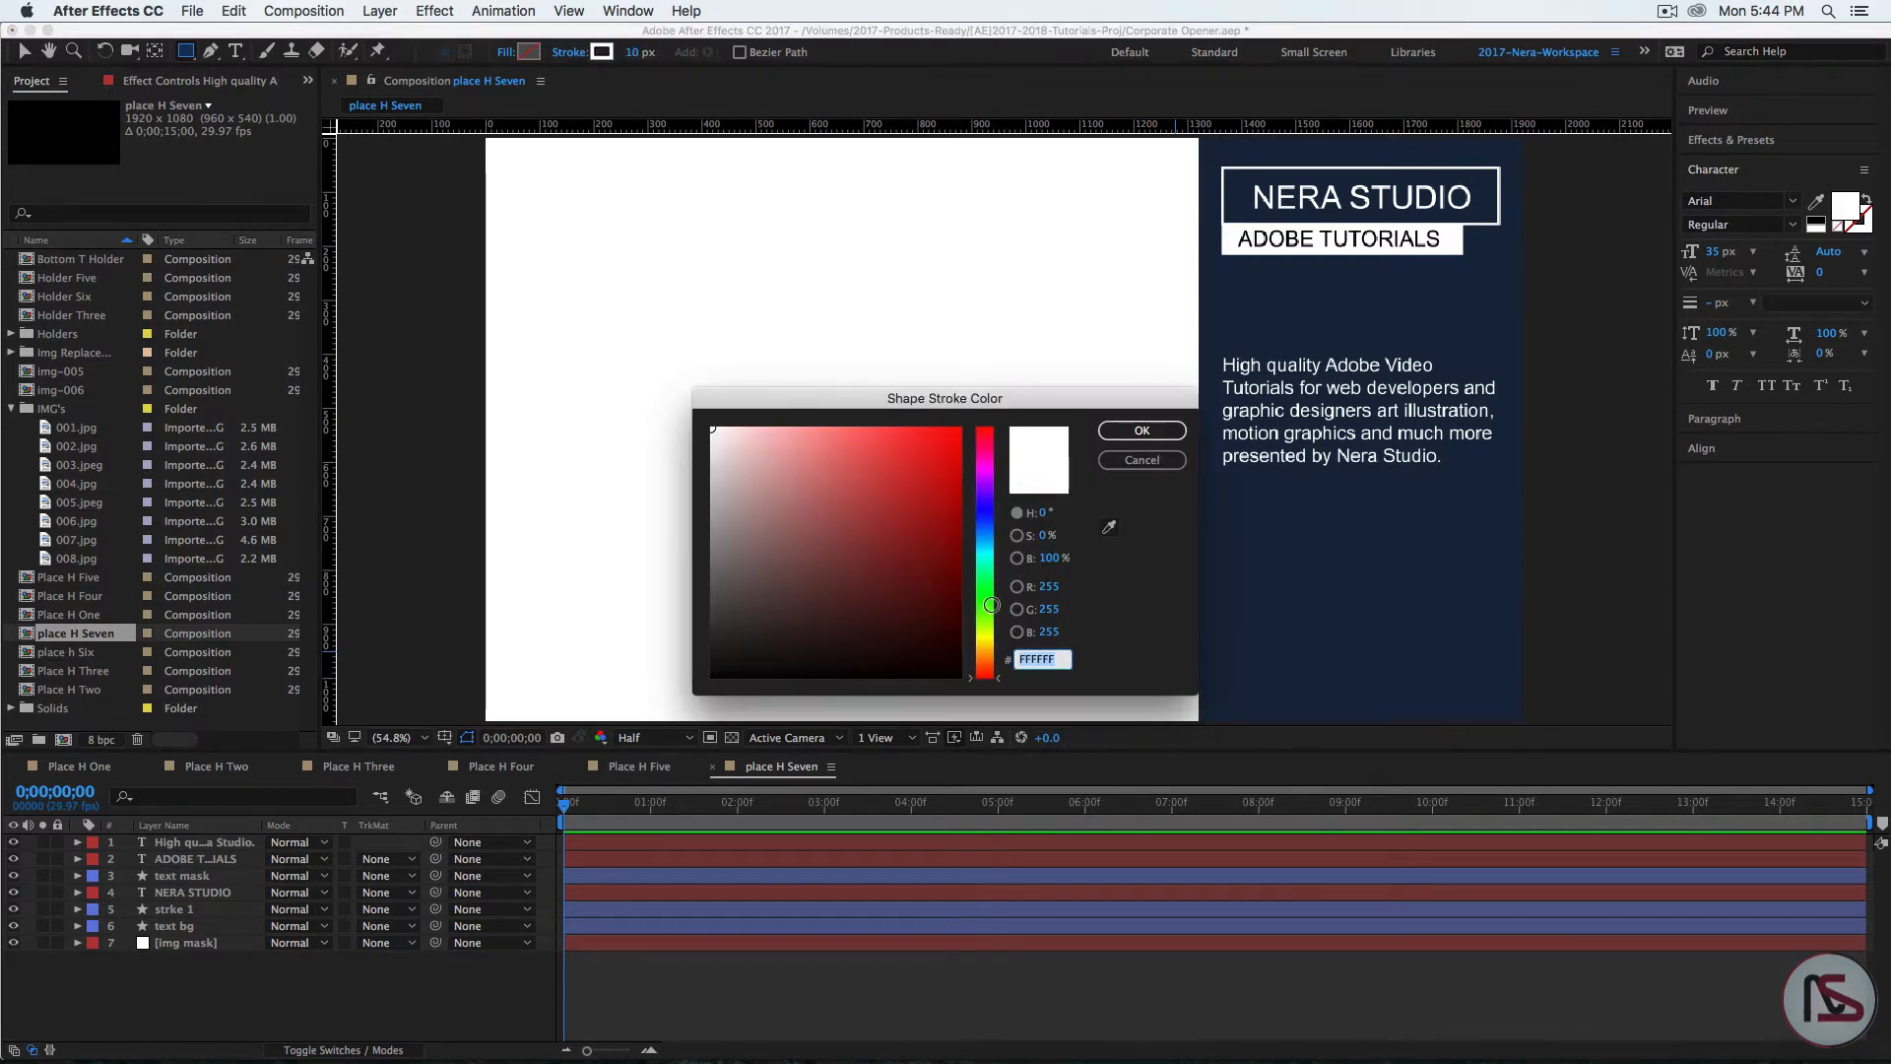
click(1109, 527)
click(1283, 559)
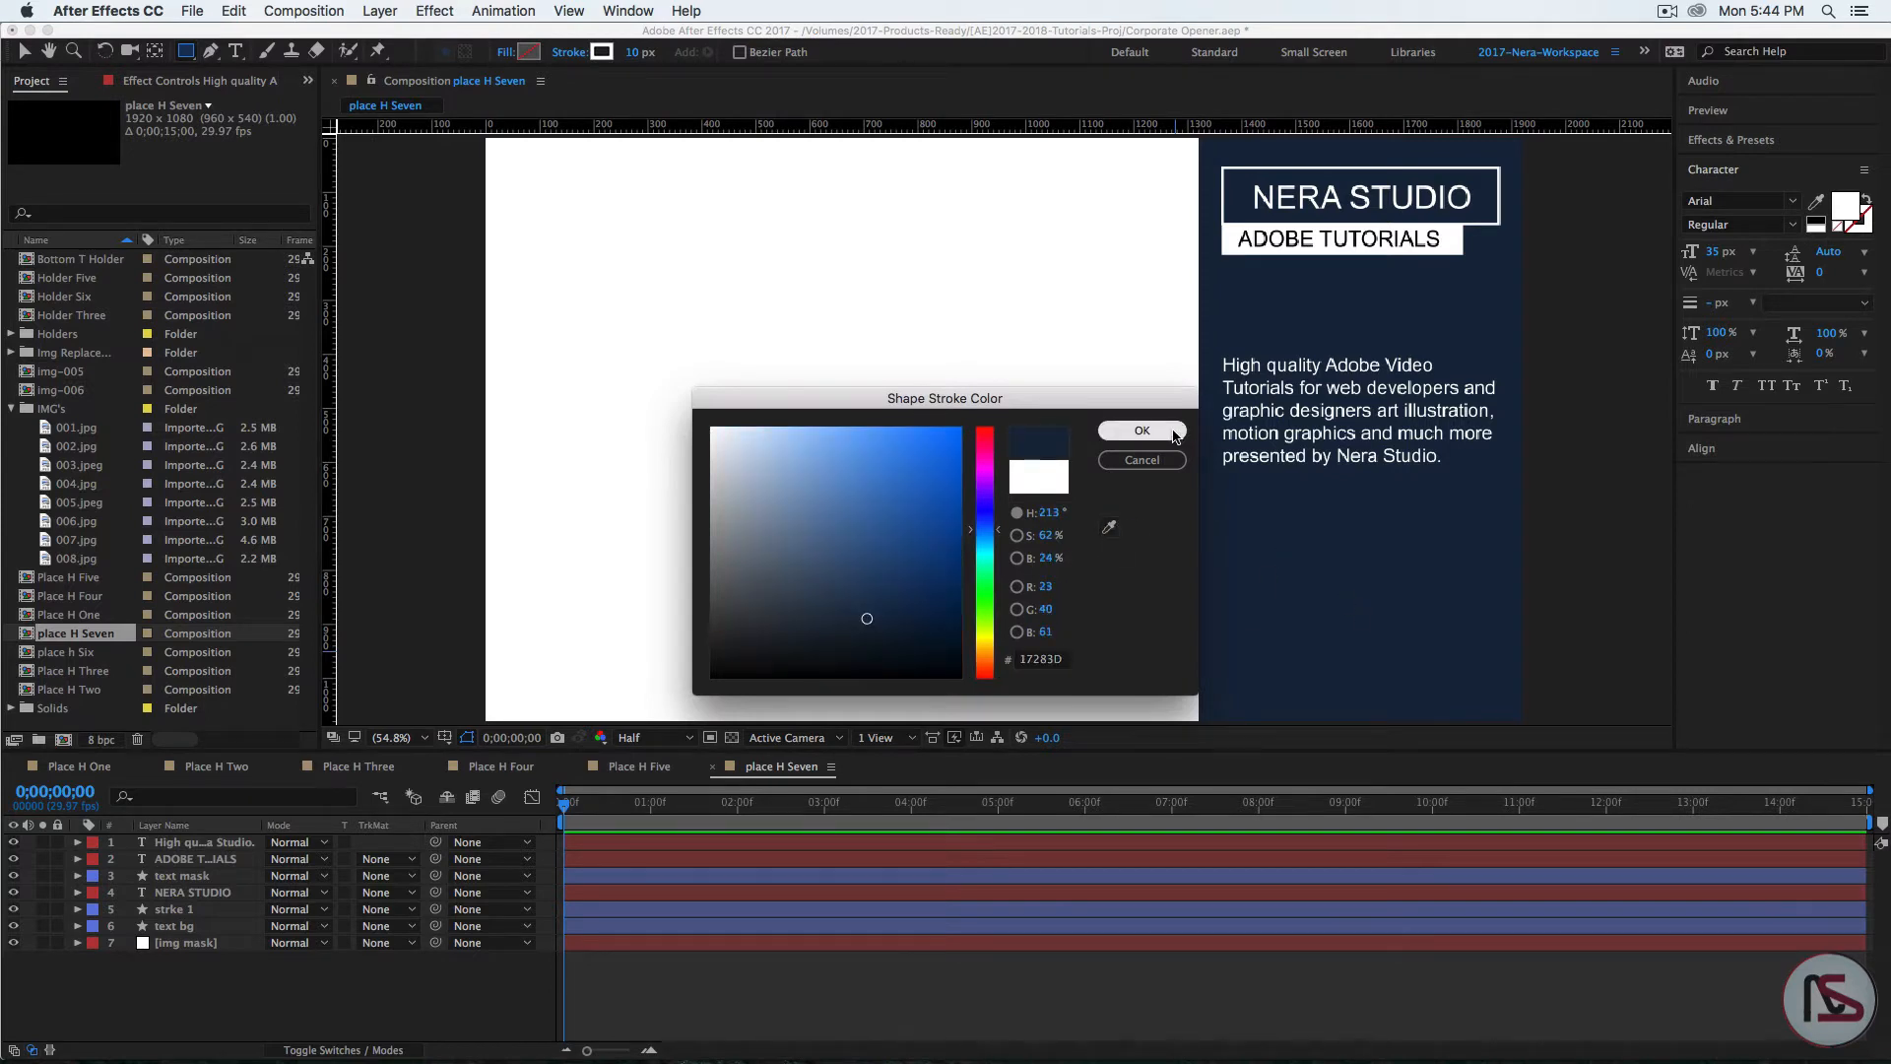
click(1141, 430)
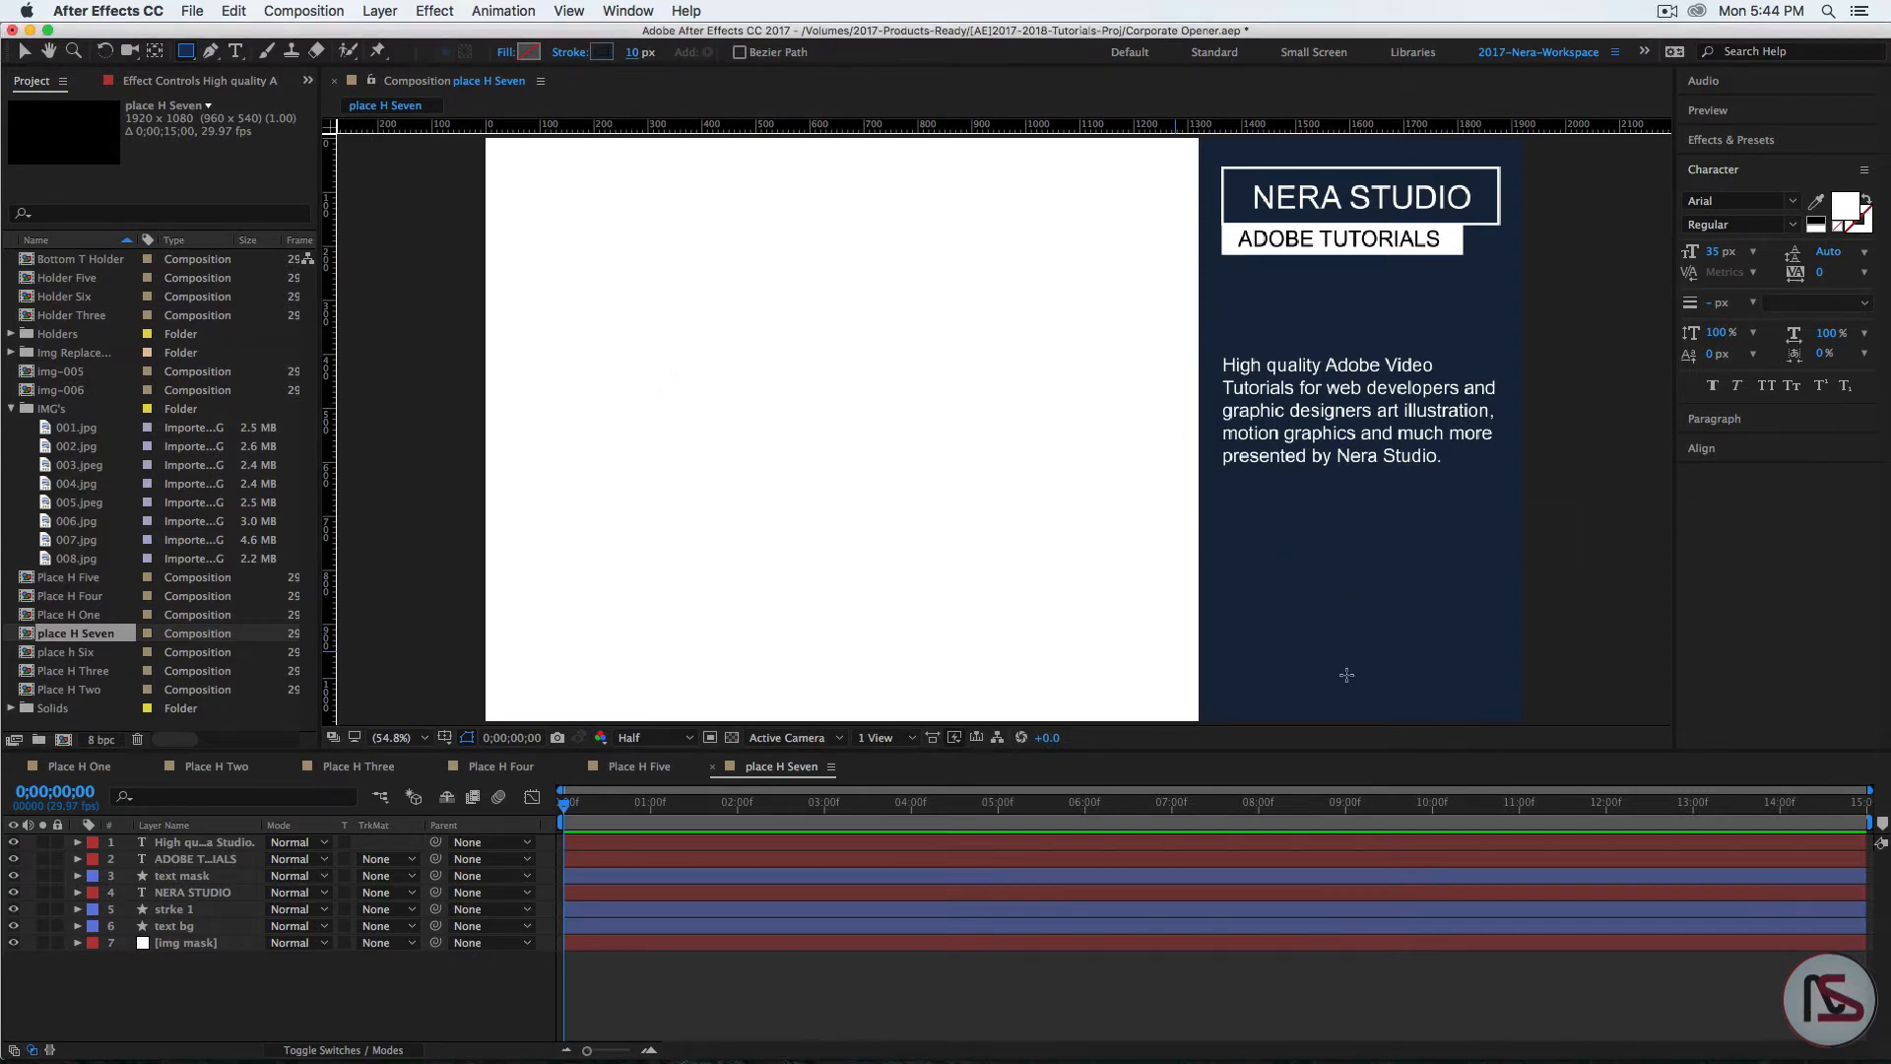
Step: Draw a wide outlined rectangle just below the middle of the white image area and nudge it slightly right
mouse_move(594, 448)
mouse_down()
mouse_move(709, 570)
mouse_move(1065, 538)
mouse_move(1077, 555)
mouse_up()
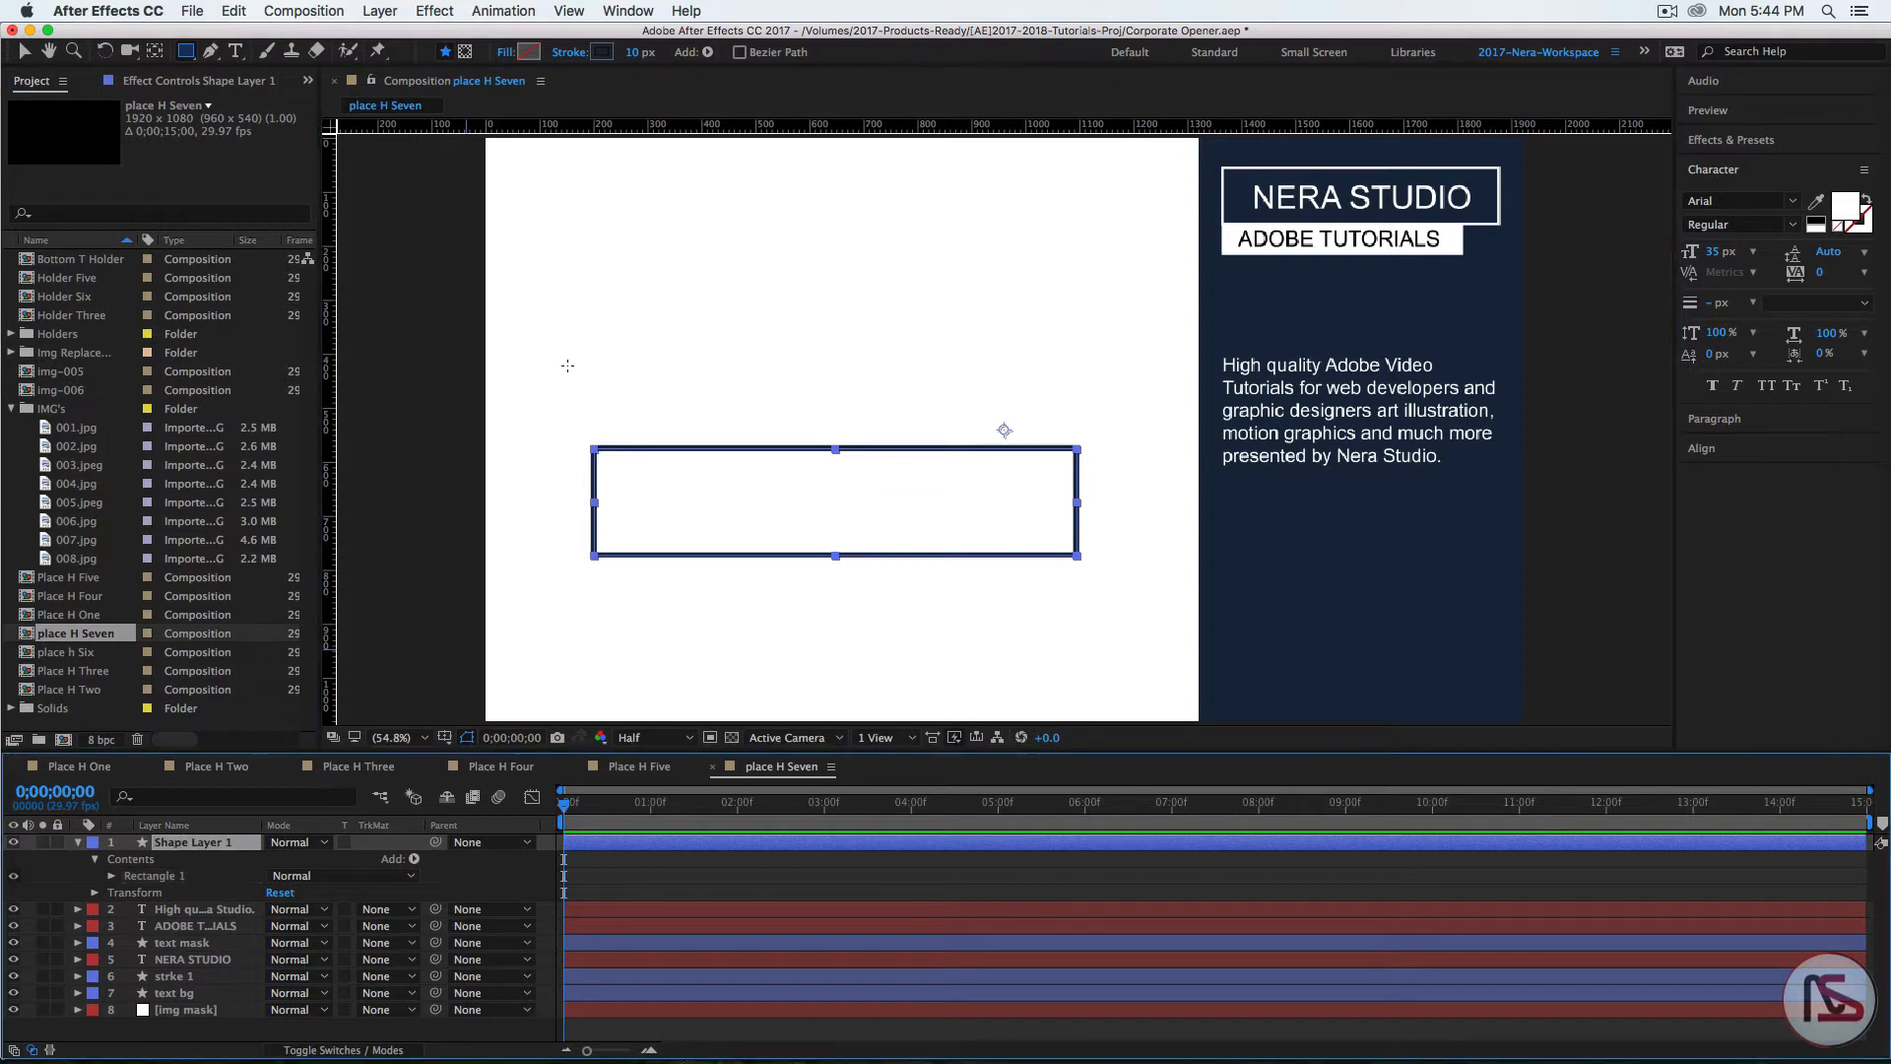
key(v)
drag(802, 525, 806, 525)
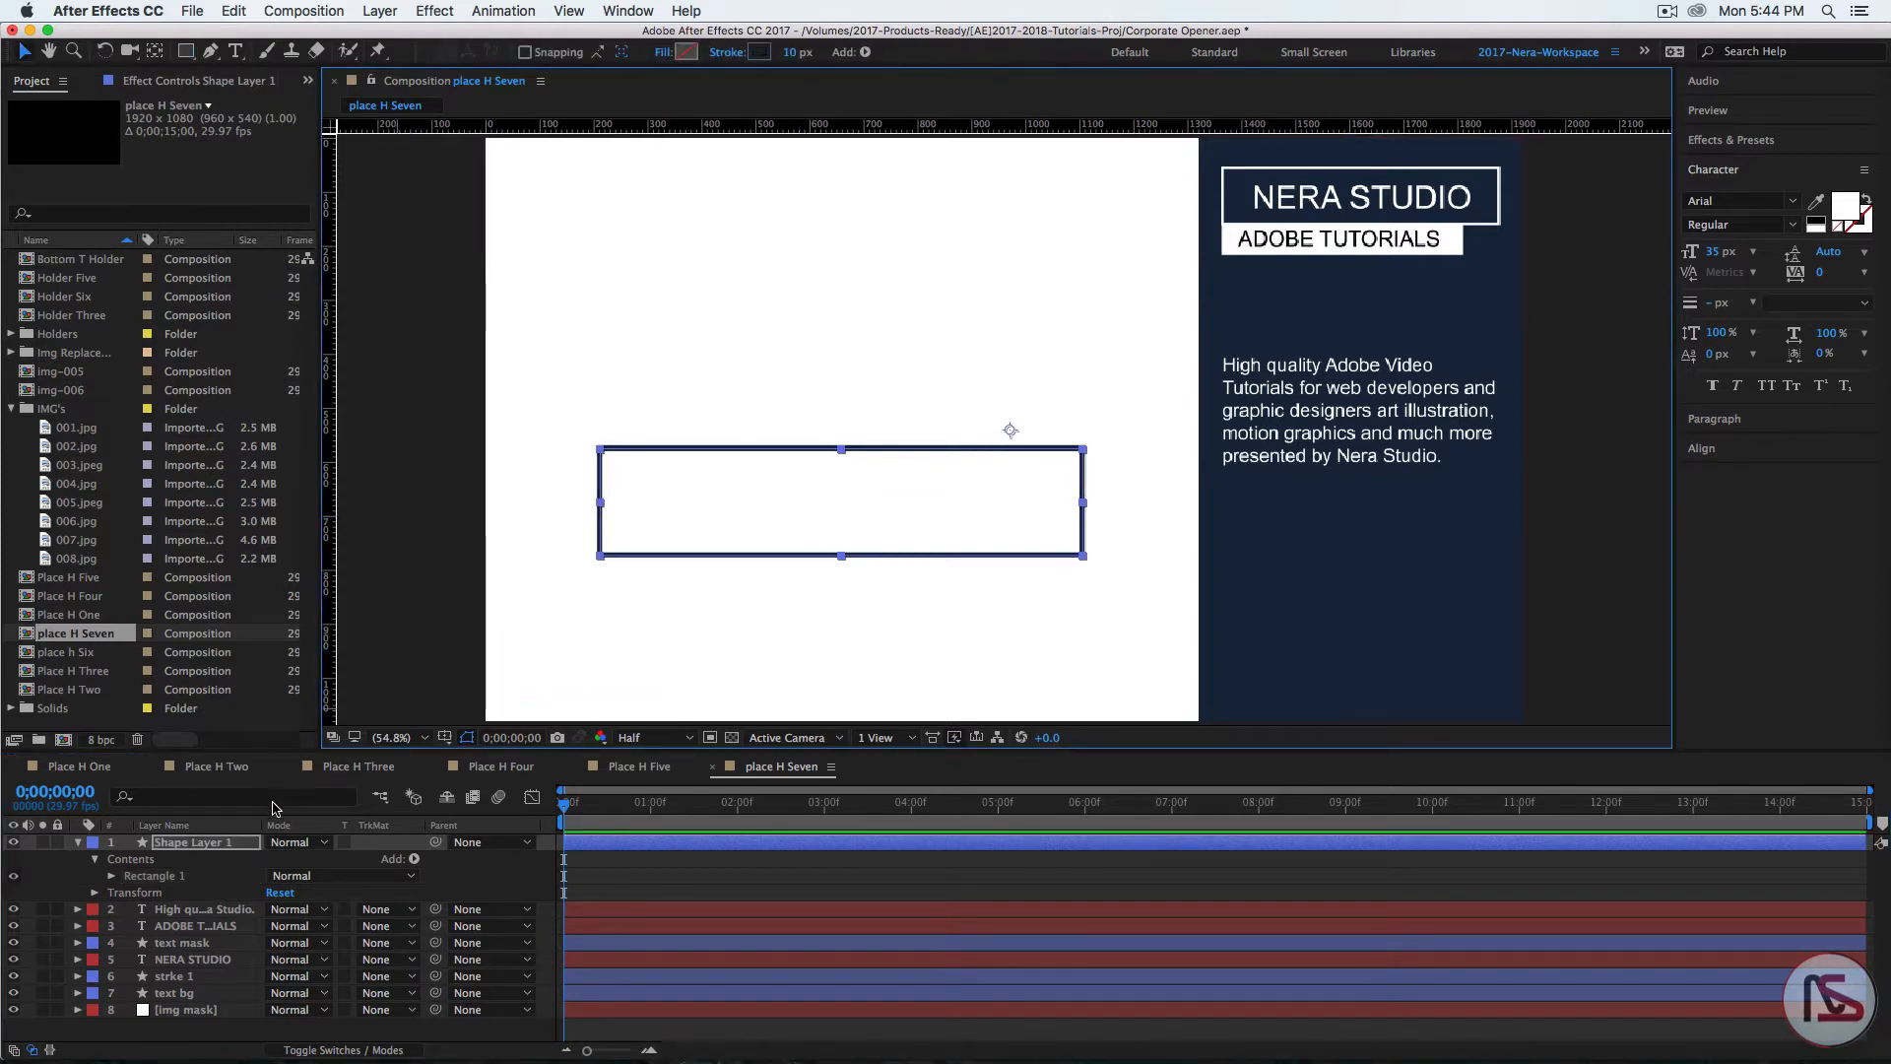
Step: Rename the new outlined rectangle's shape layer as stroke 2 and collapse its properties
click(219, 845)
key(Return)
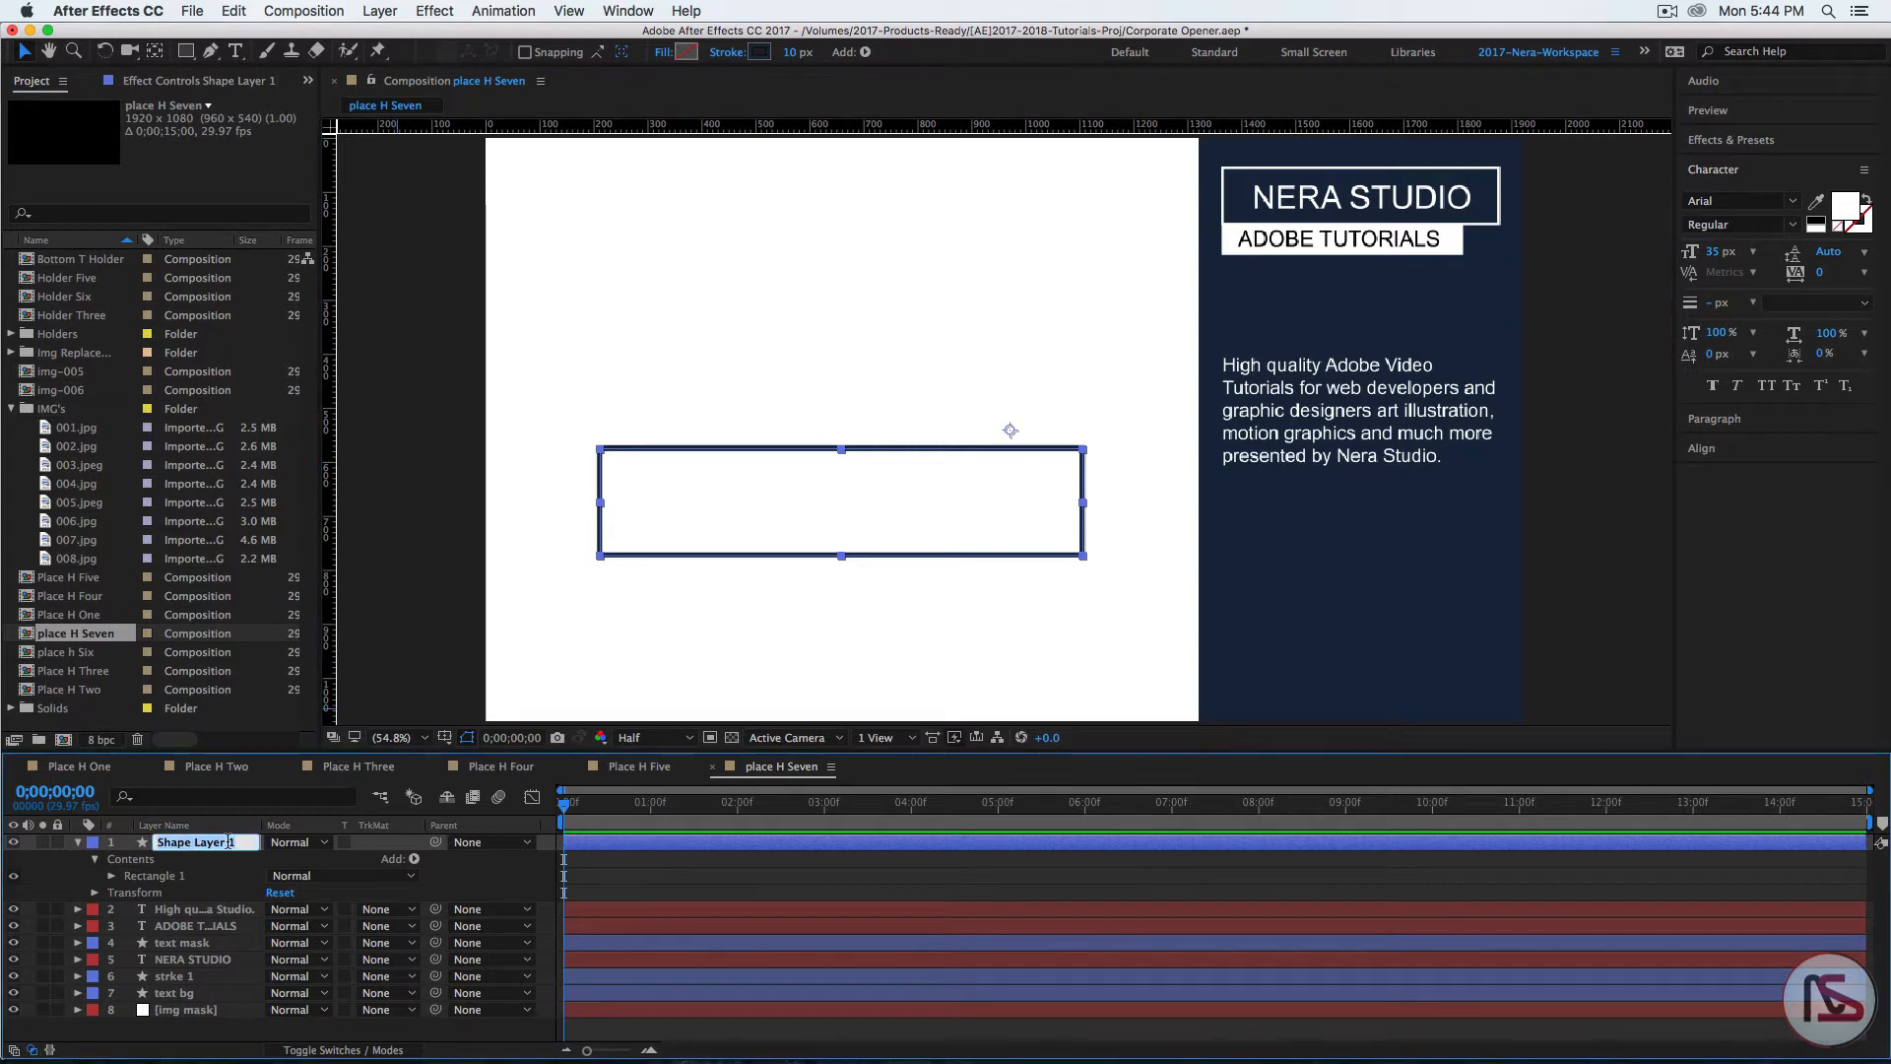
text(stroke 2)
key(Return)
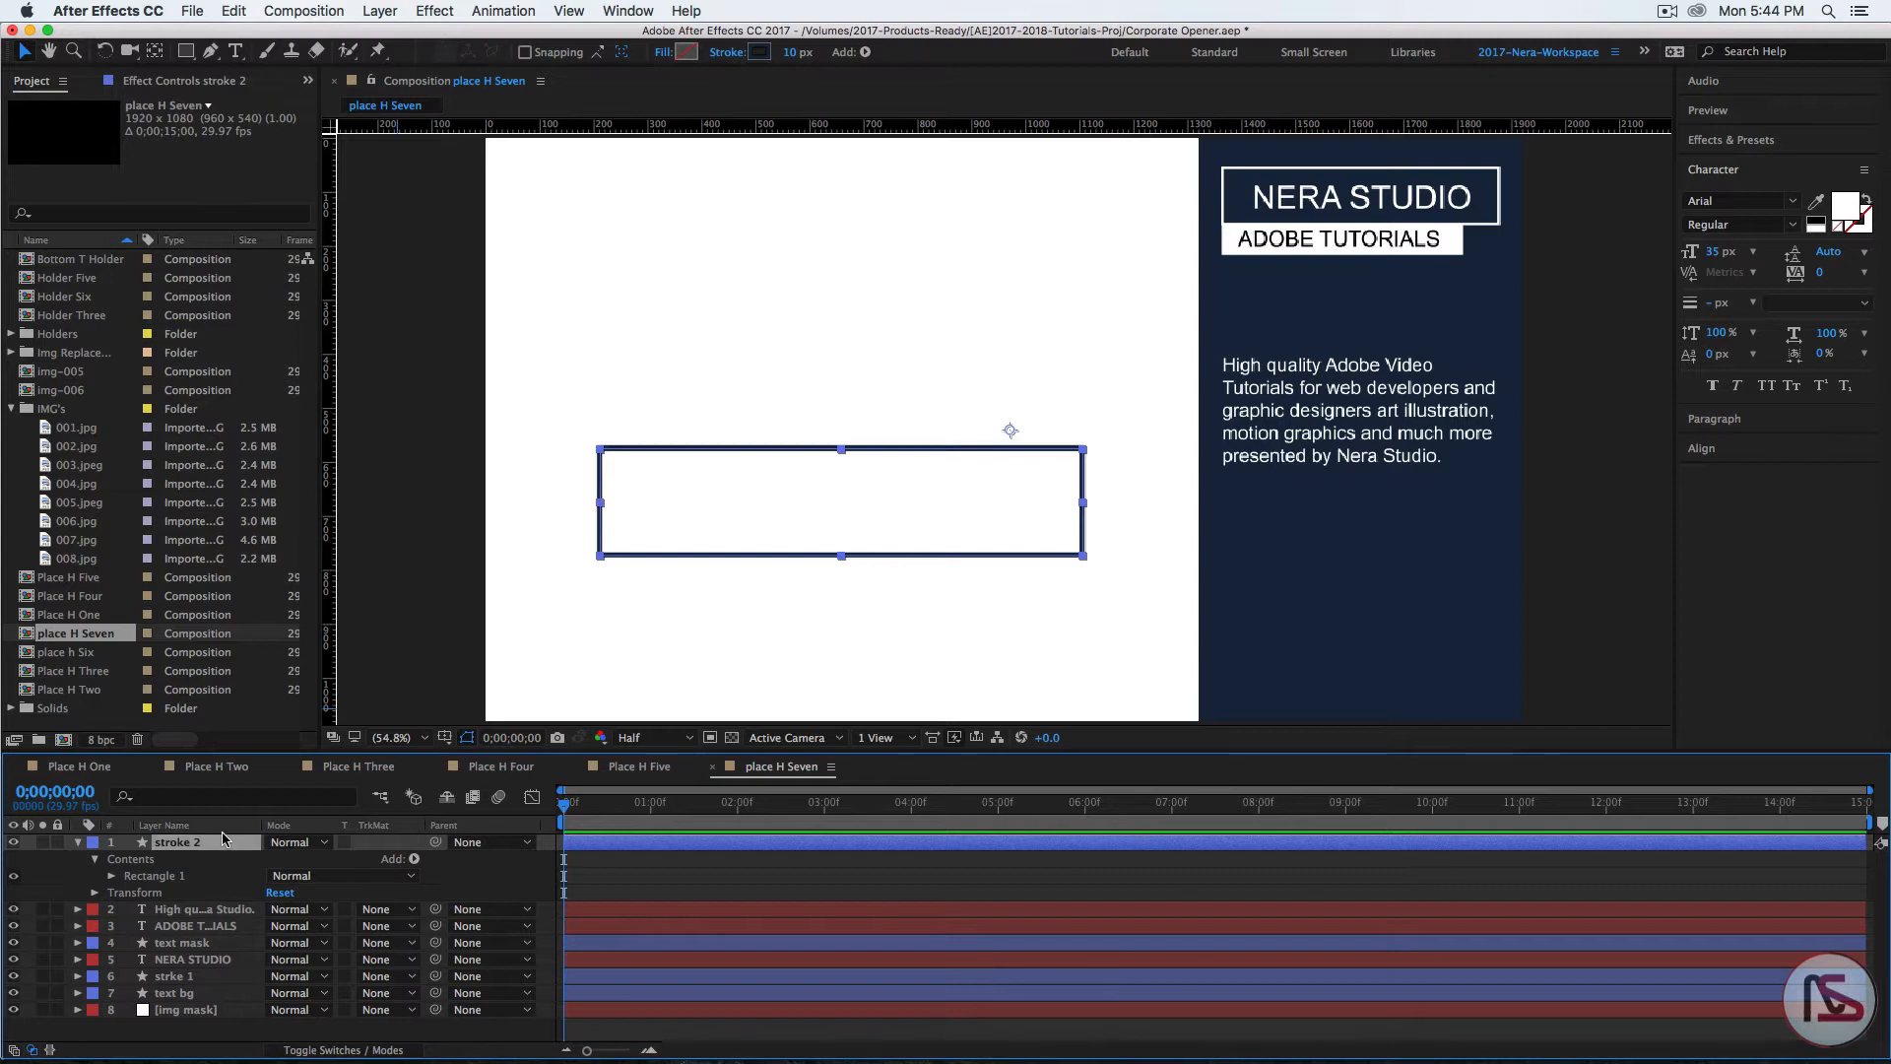
click(78, 843)
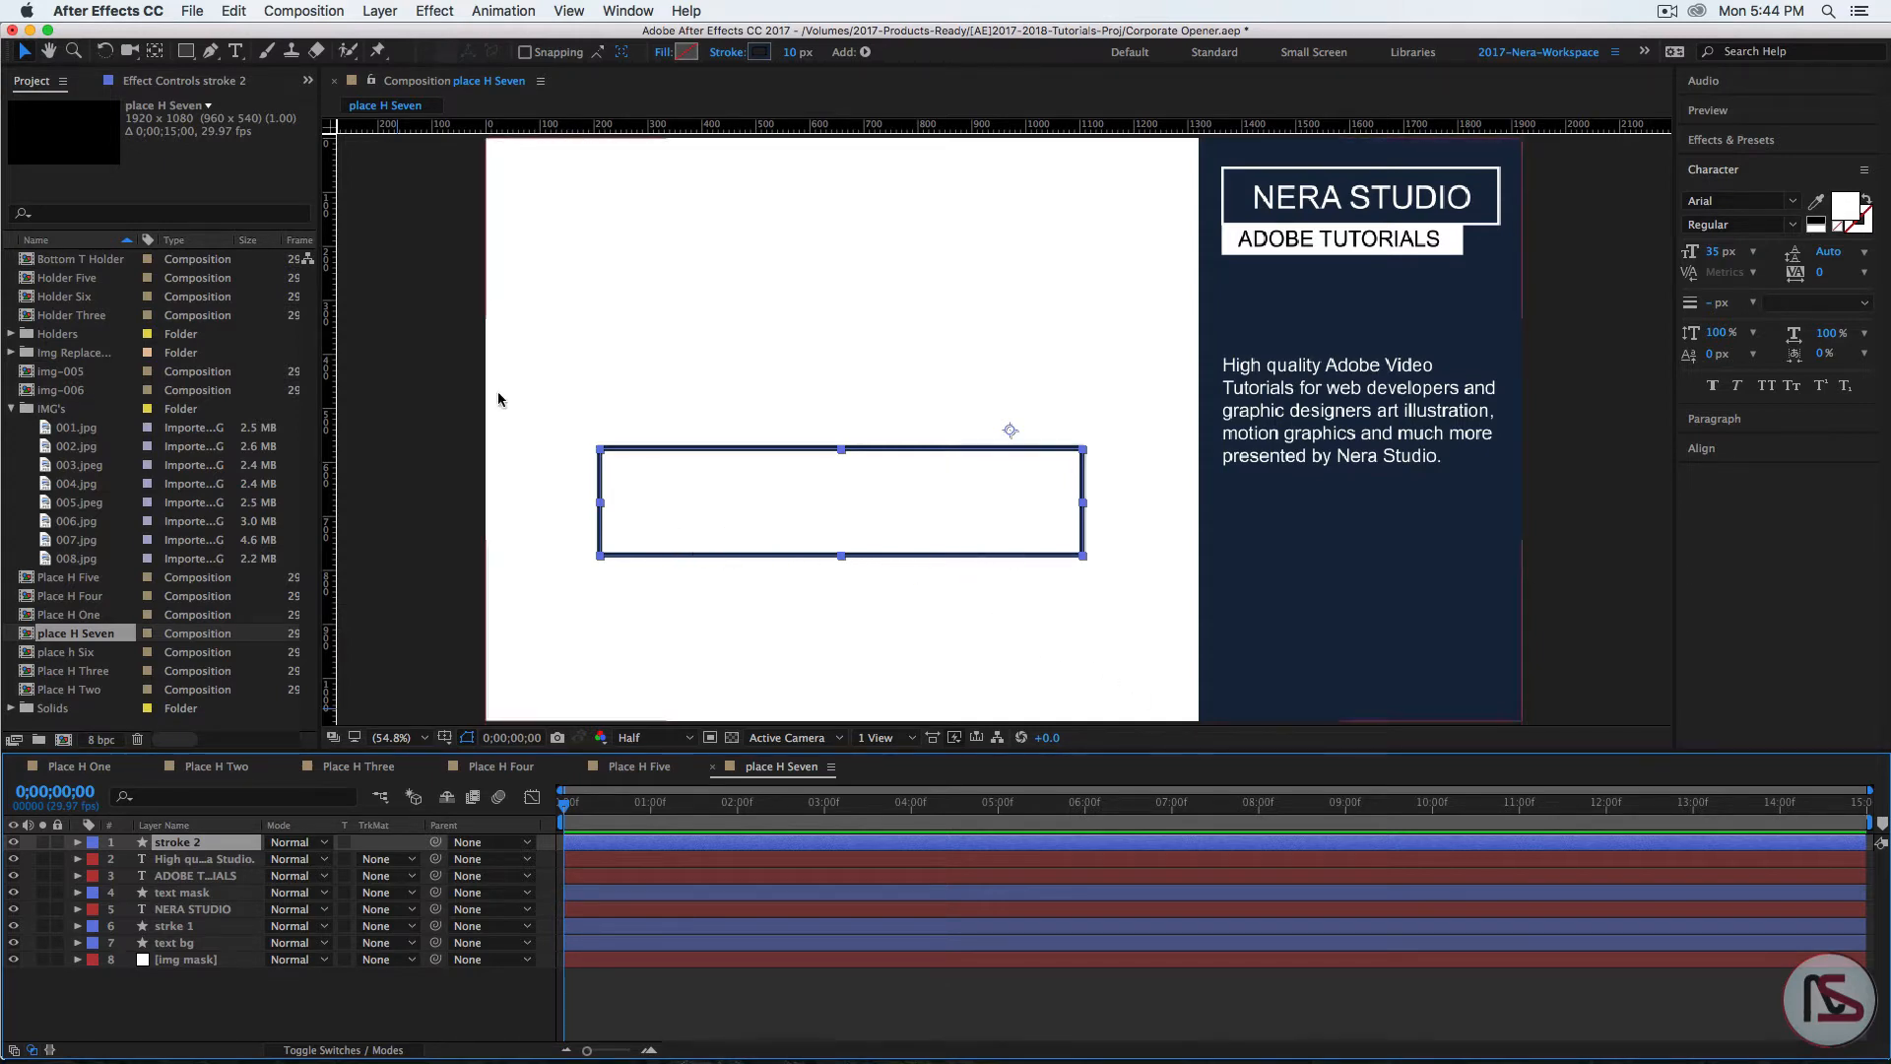
Step: Give the selected stroke 2 rectangle a solid fill and set its stroke to none
click(184, 51)
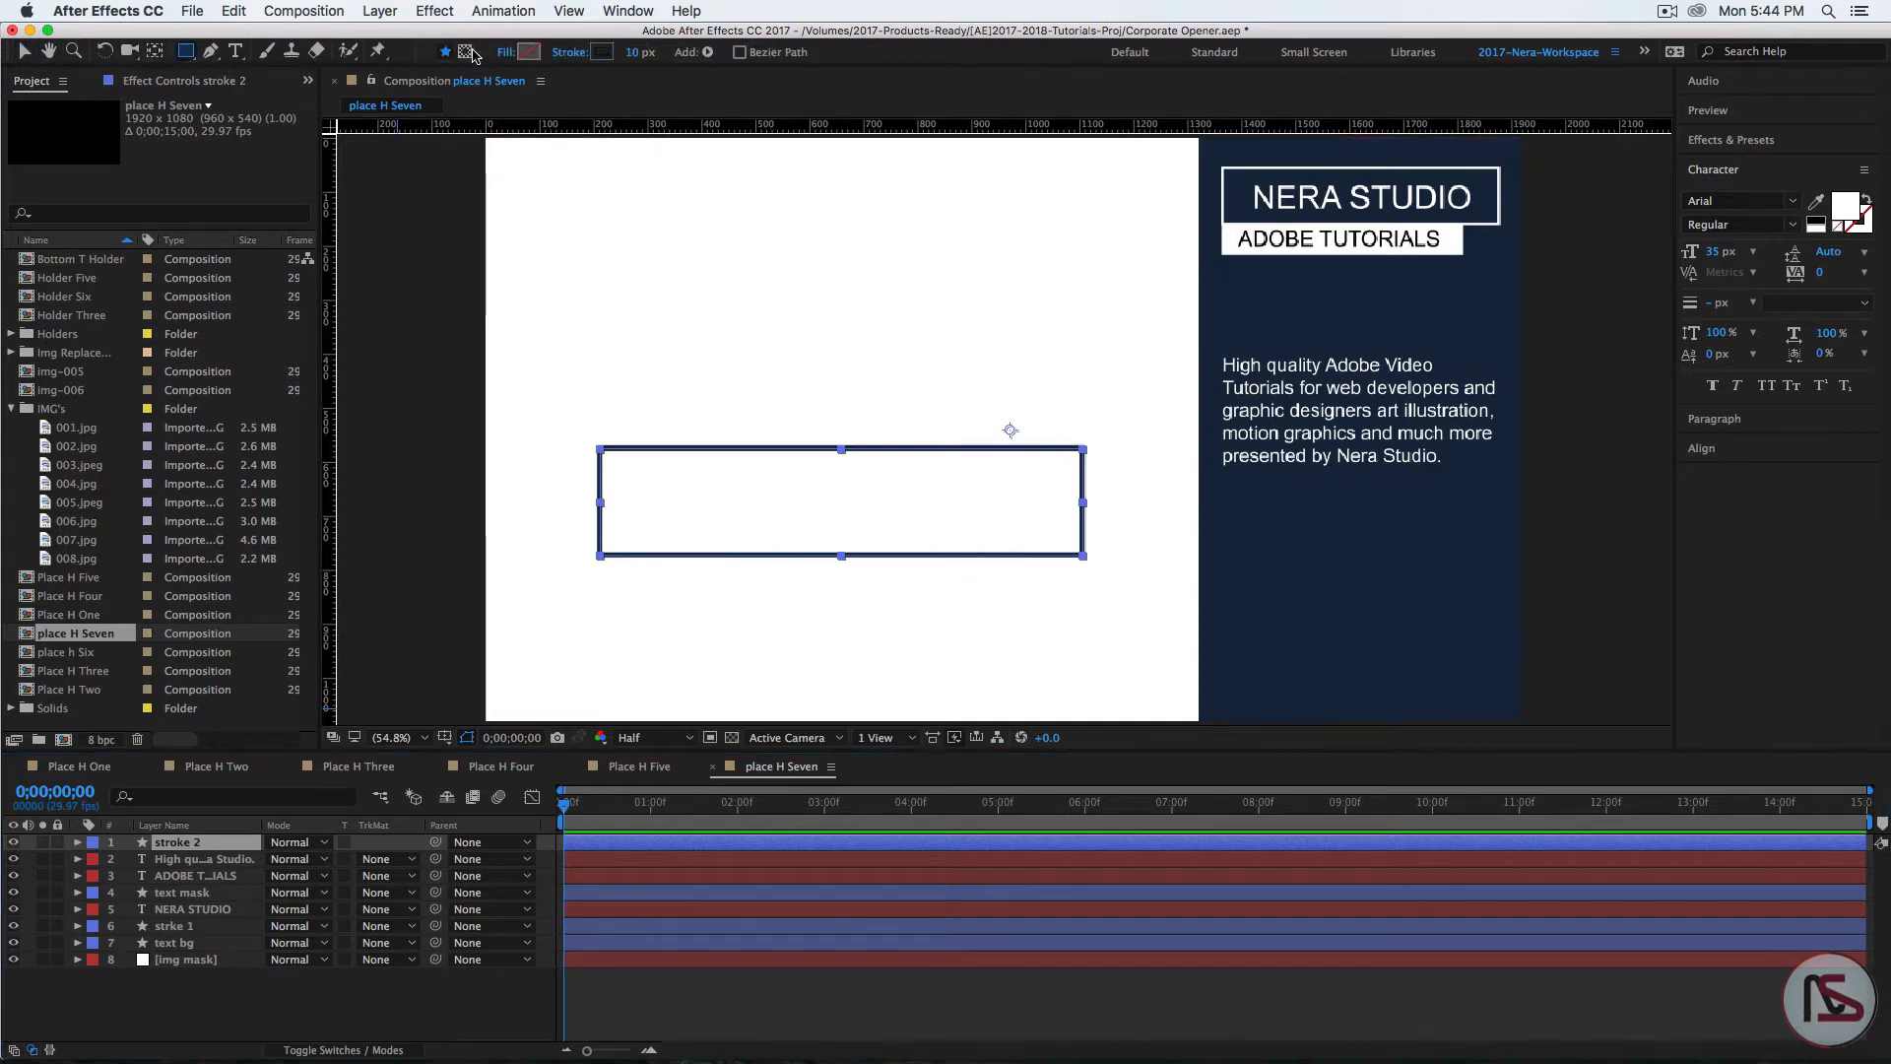
click(505, 52)
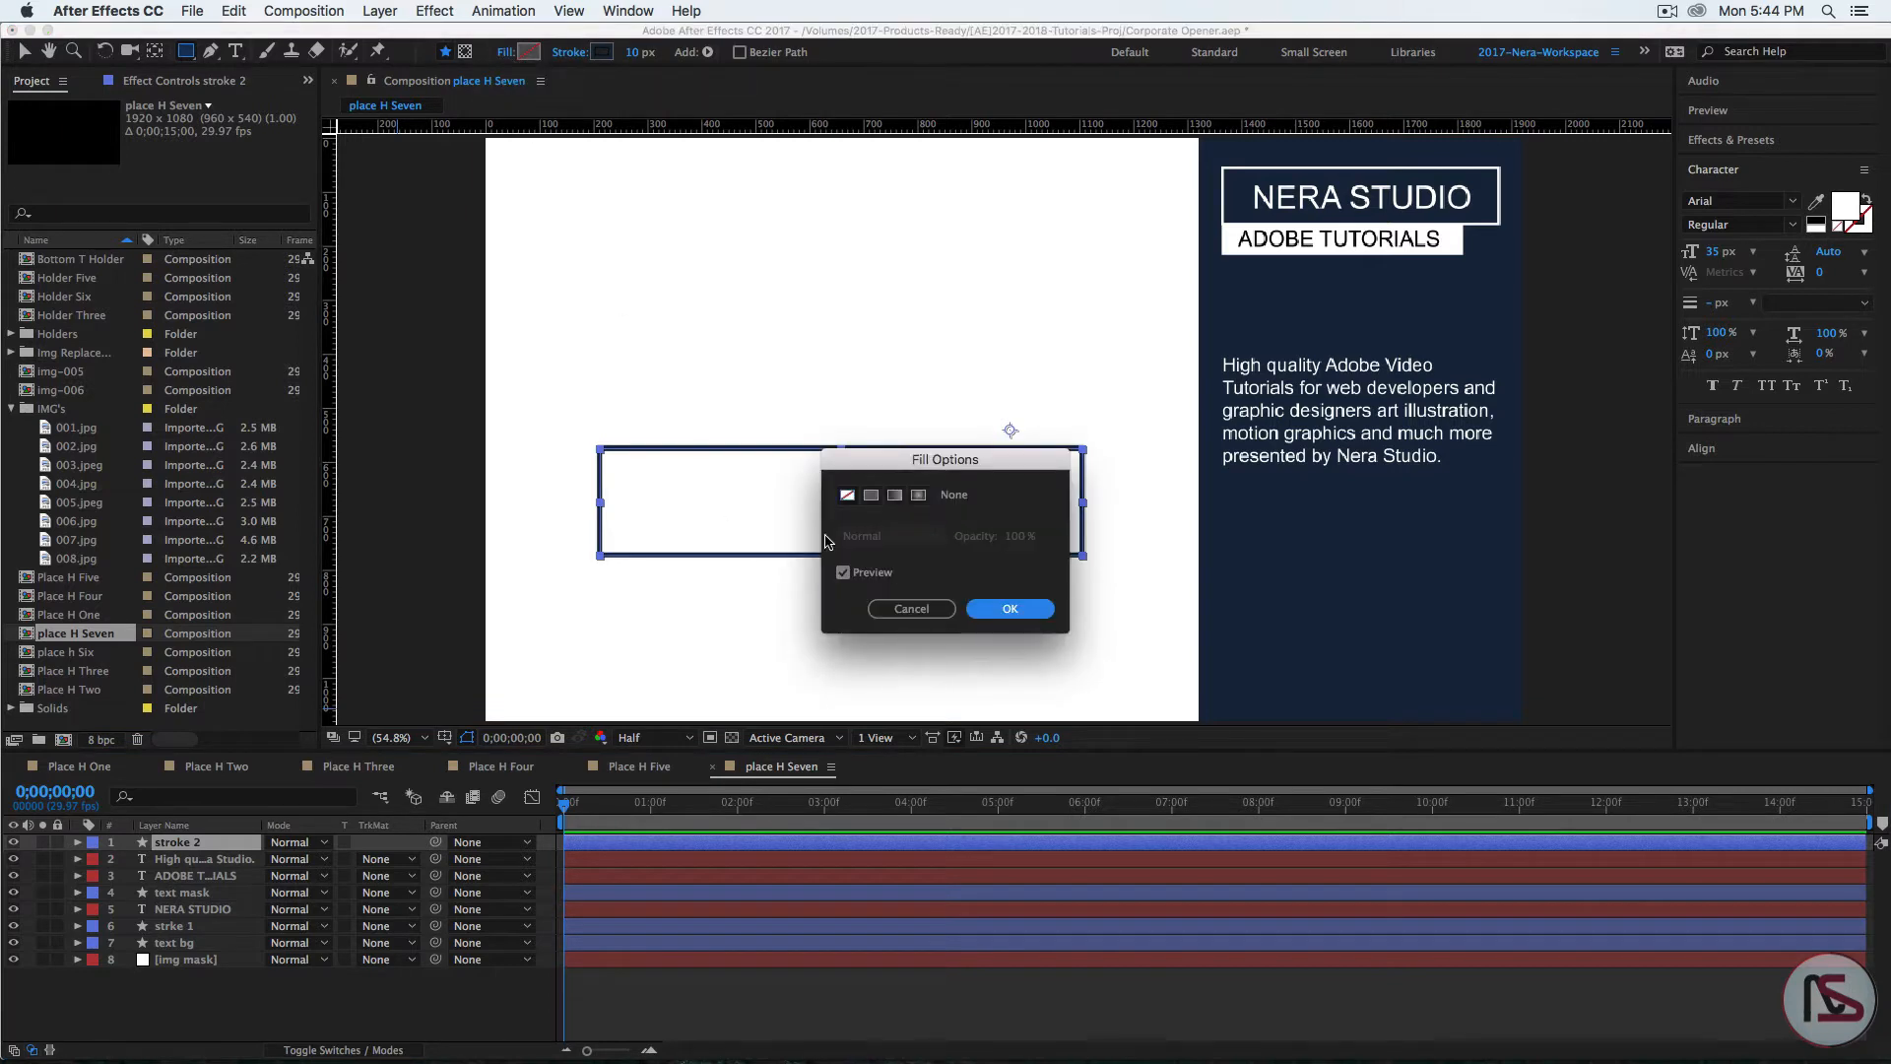
click(871, 494)
click(1005, 609)
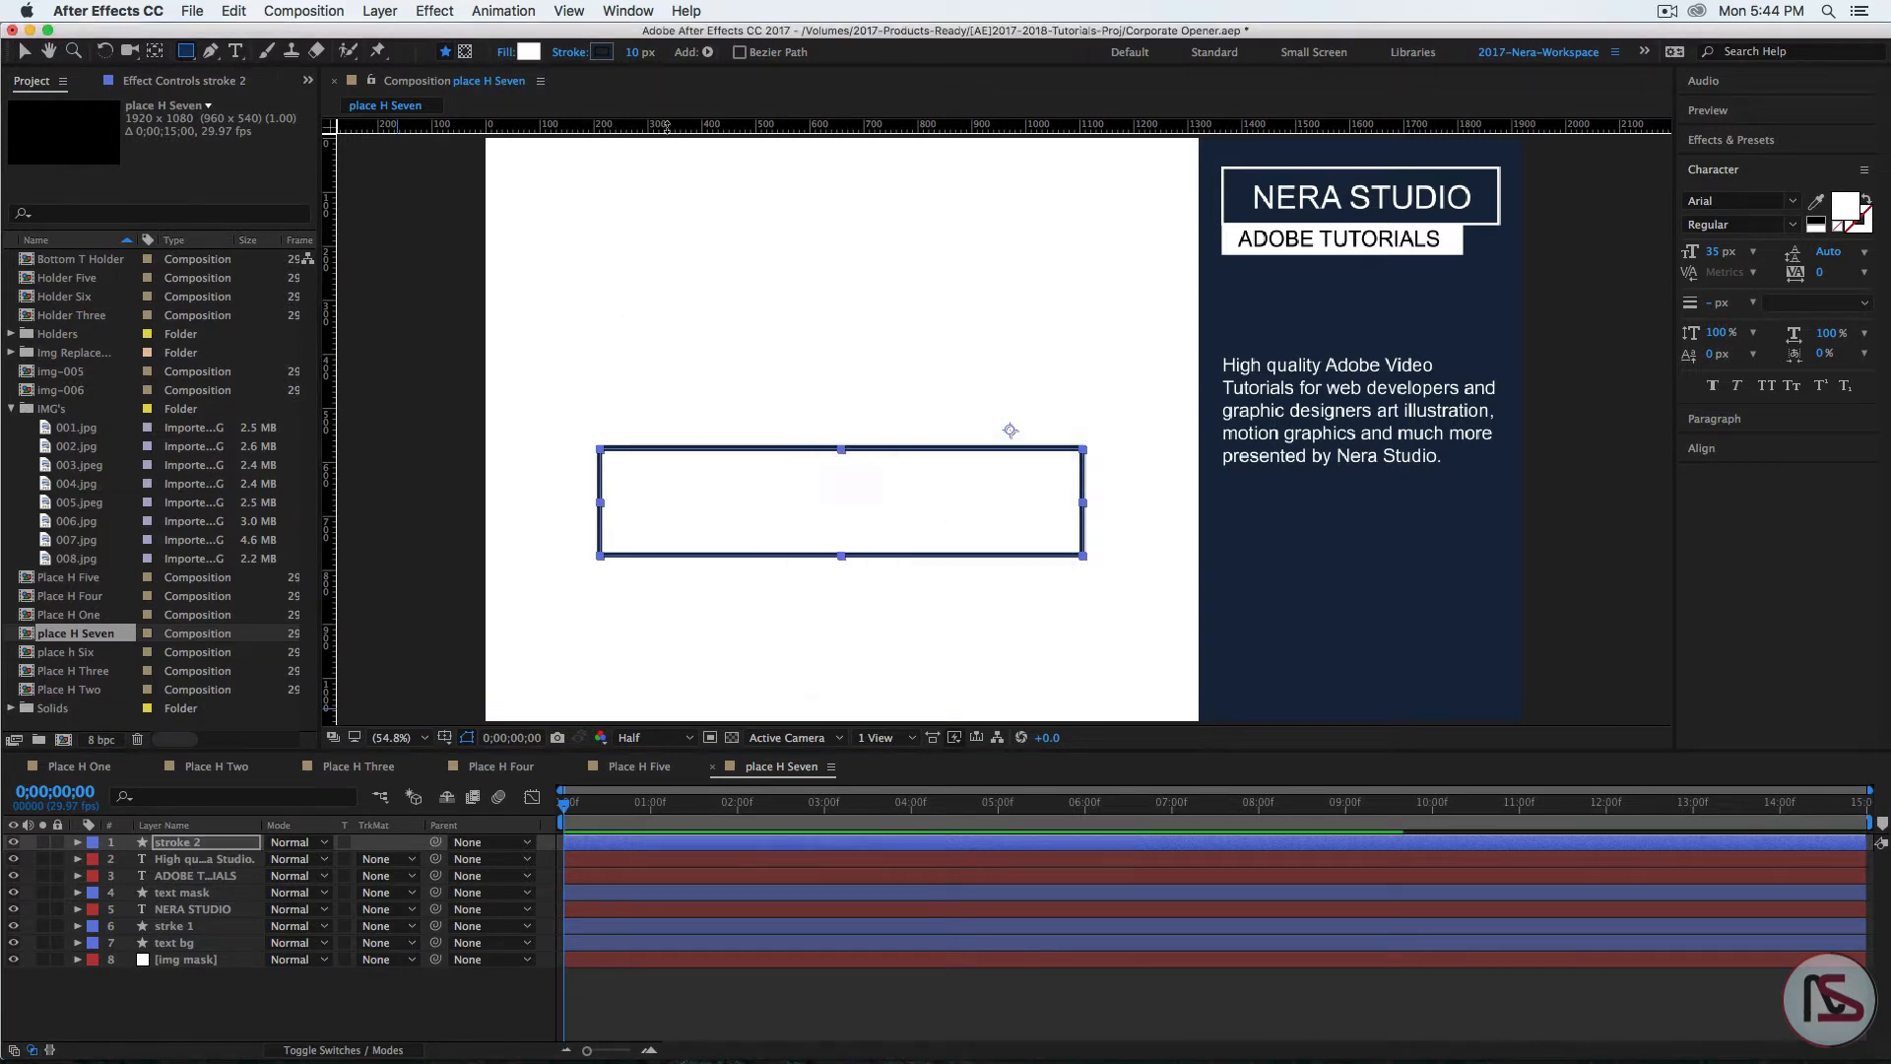
click(571, 52)
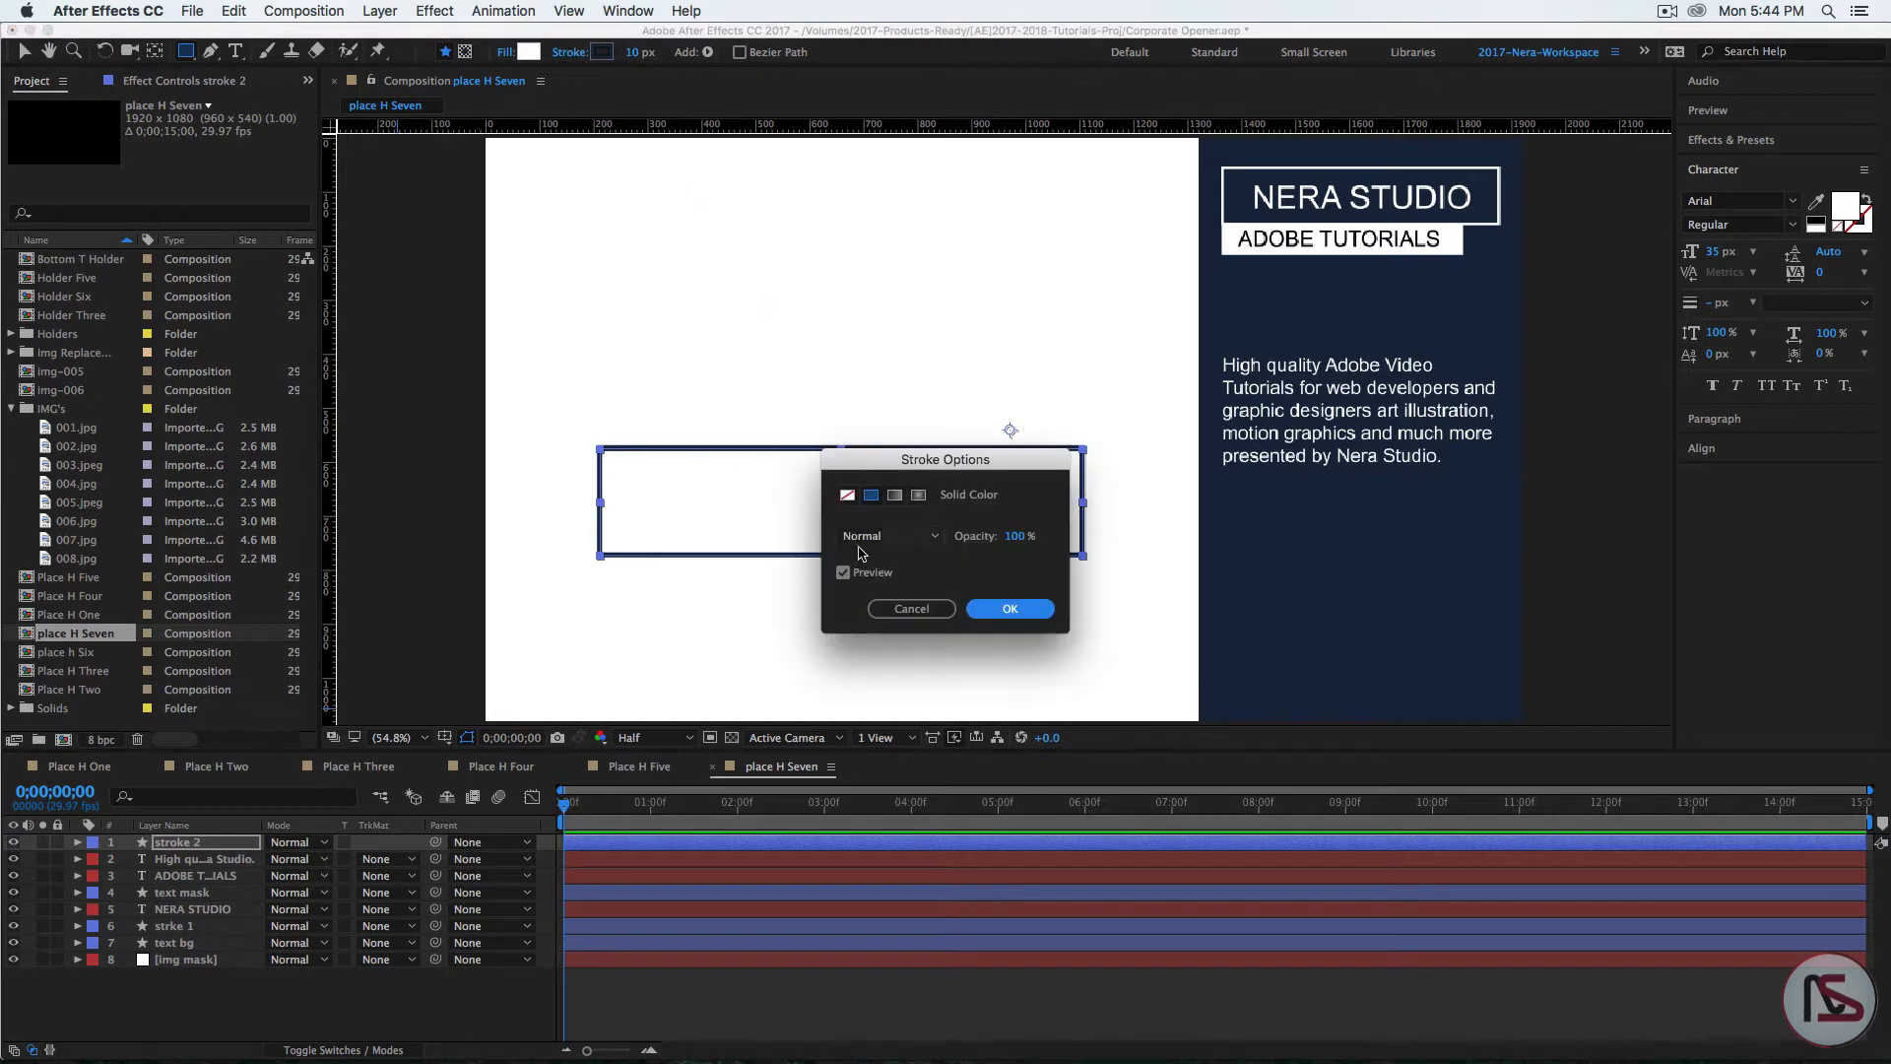
click(848, 496)
click(1009, 608)
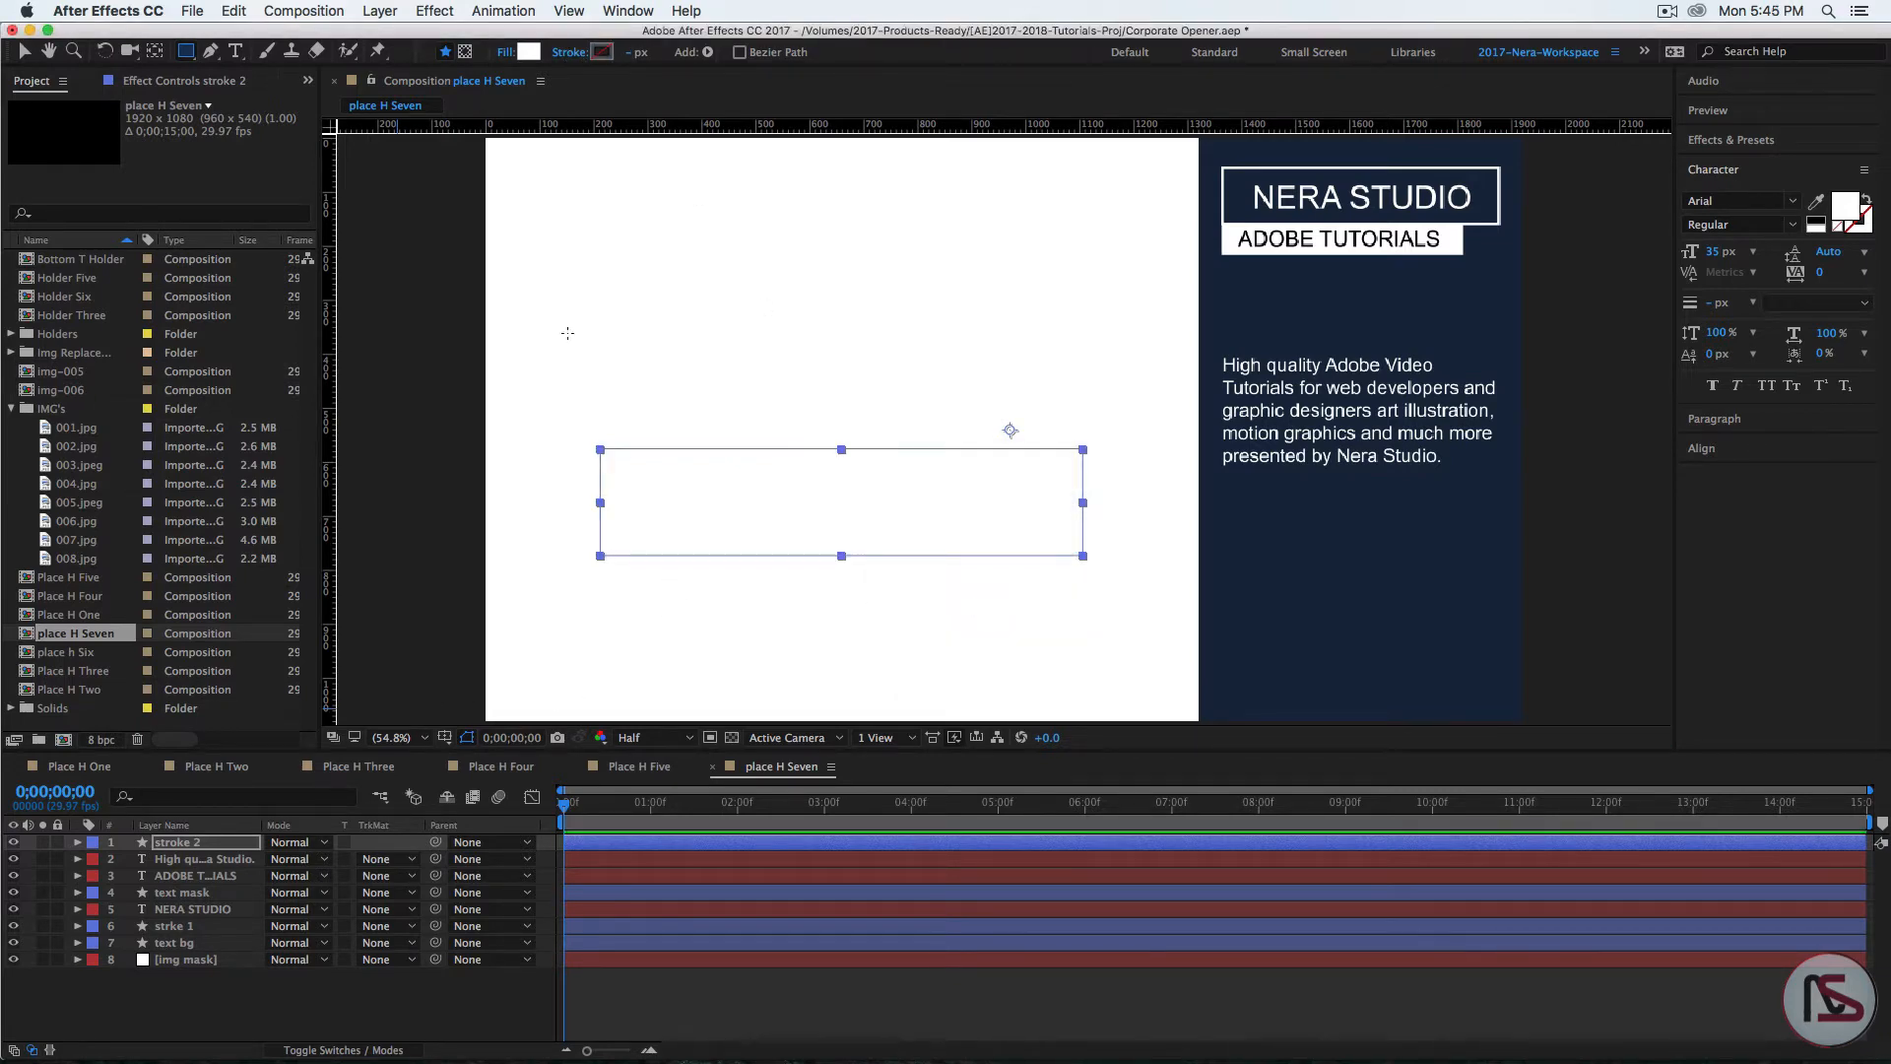
Step: Sample the side panel's dark blue 17283D as the shape fill colour
click(530, 54)
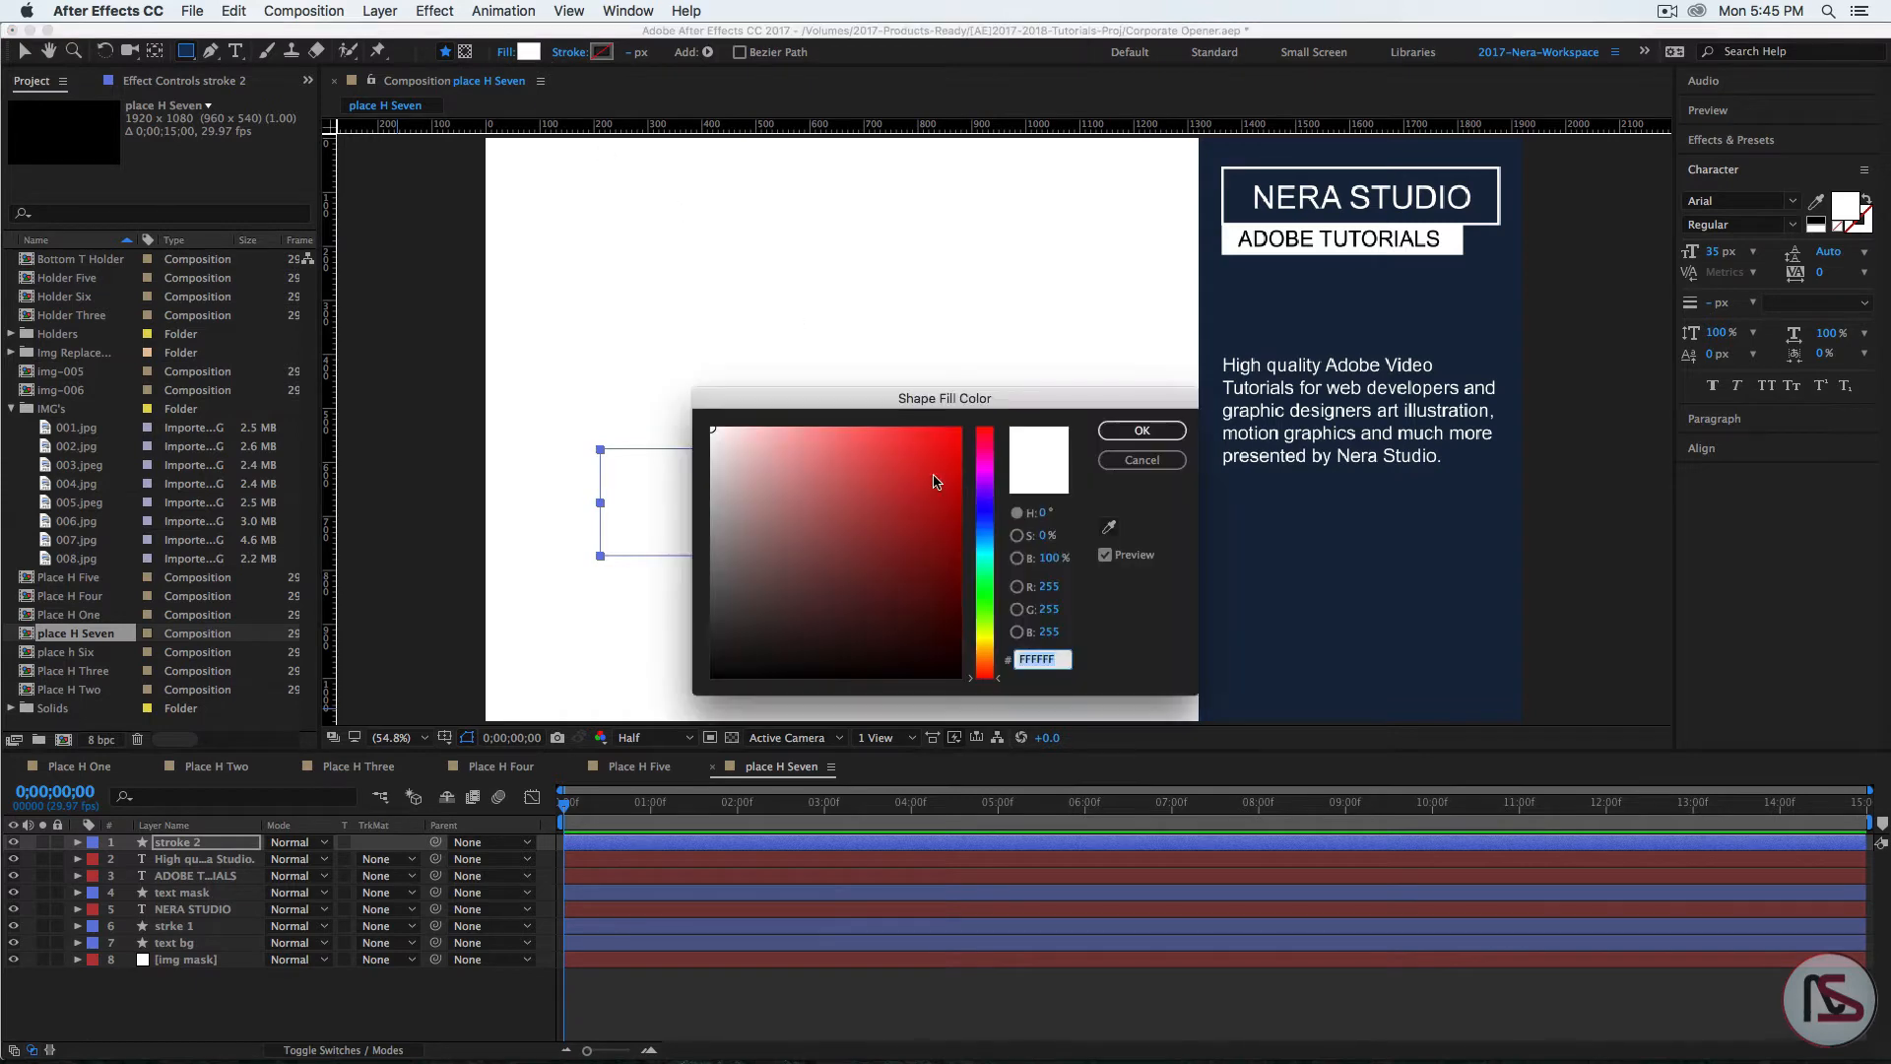
click(1108, 529)
click(1251, 532)
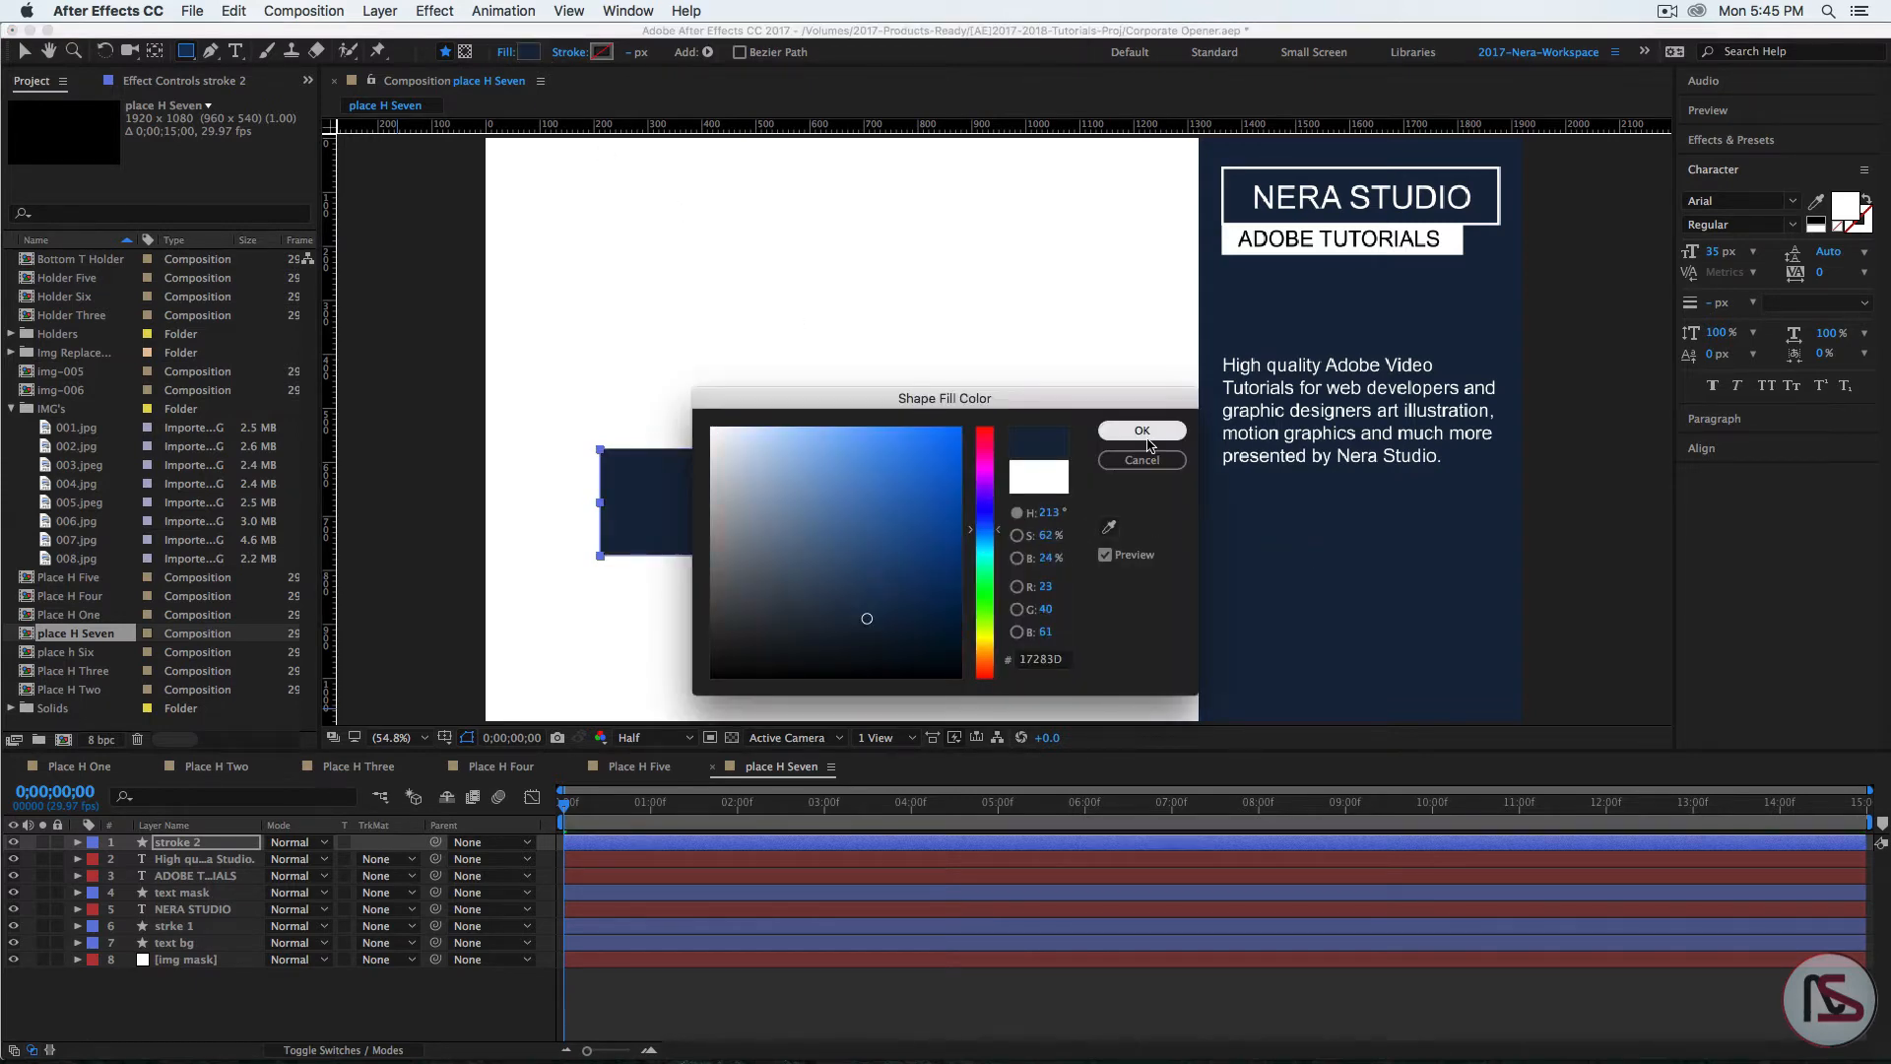
click(1154, 437)
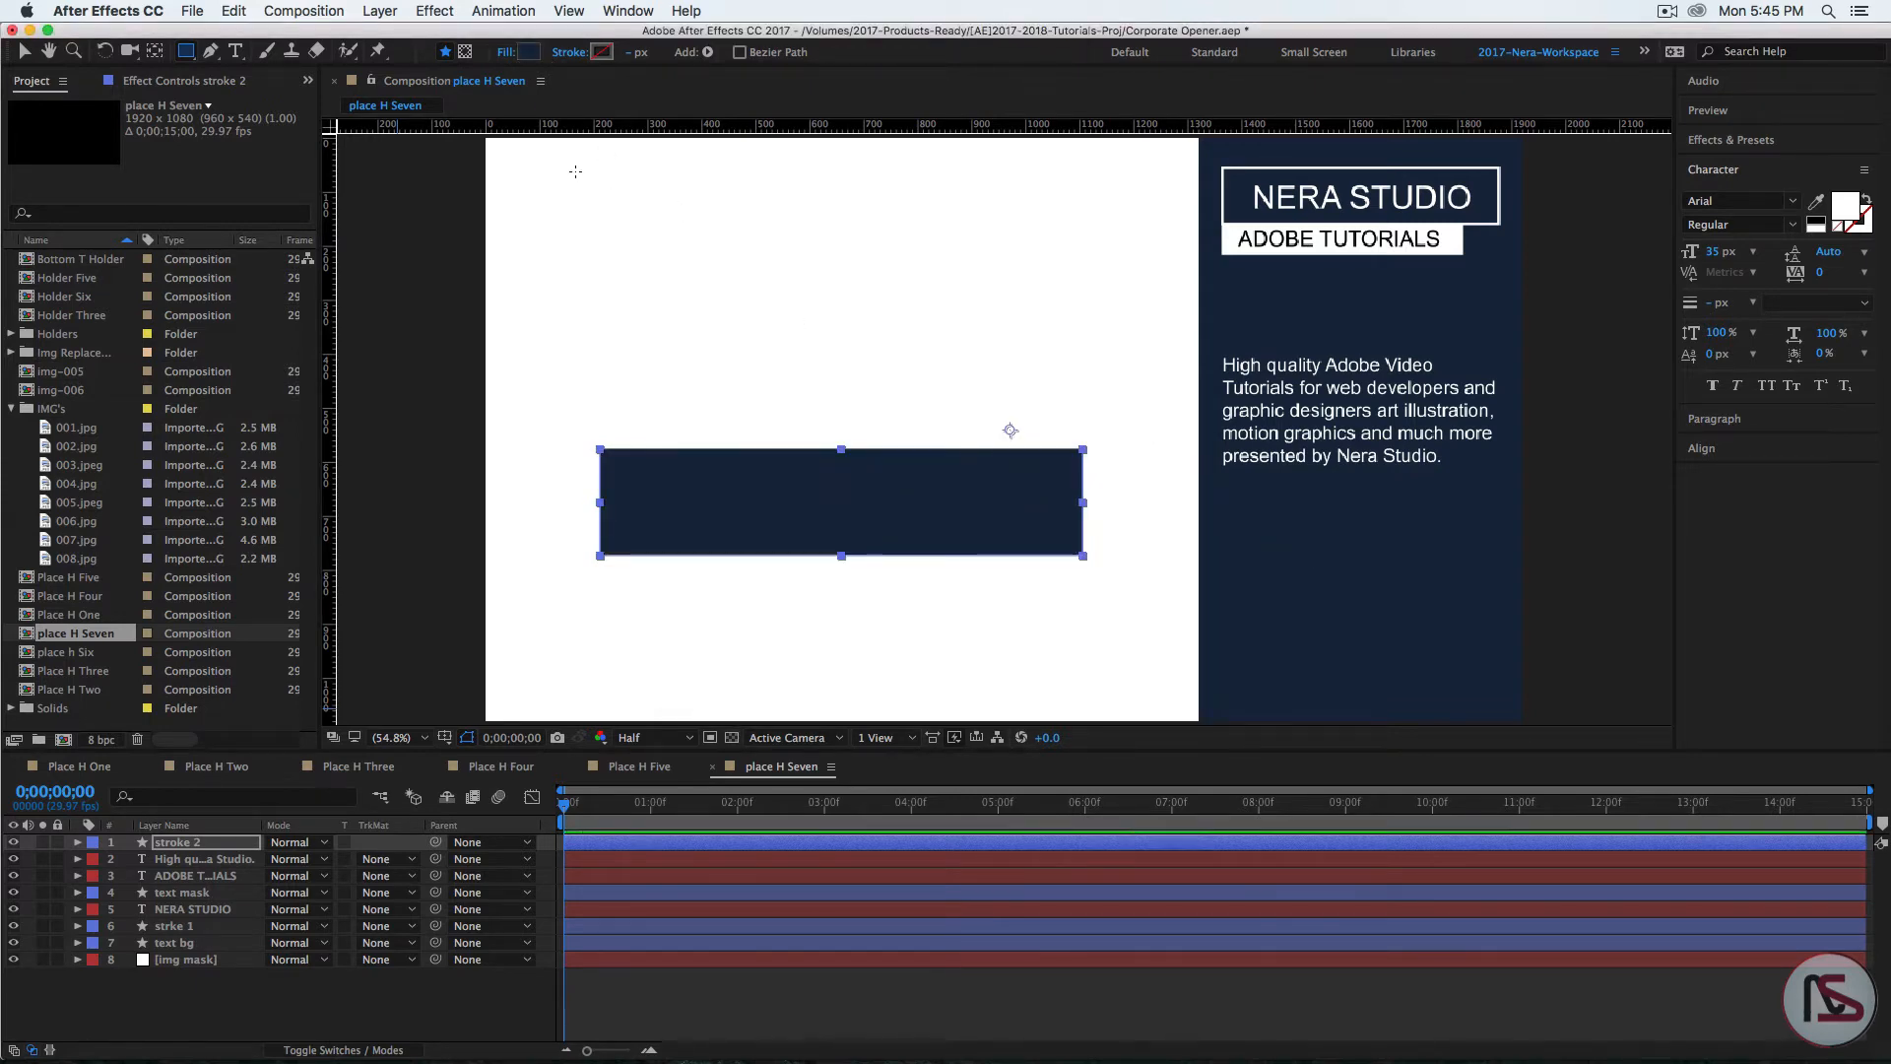
Step: Set the stroke 2 rectangle back to no fill with a solid colour stroke
click(235, 813)
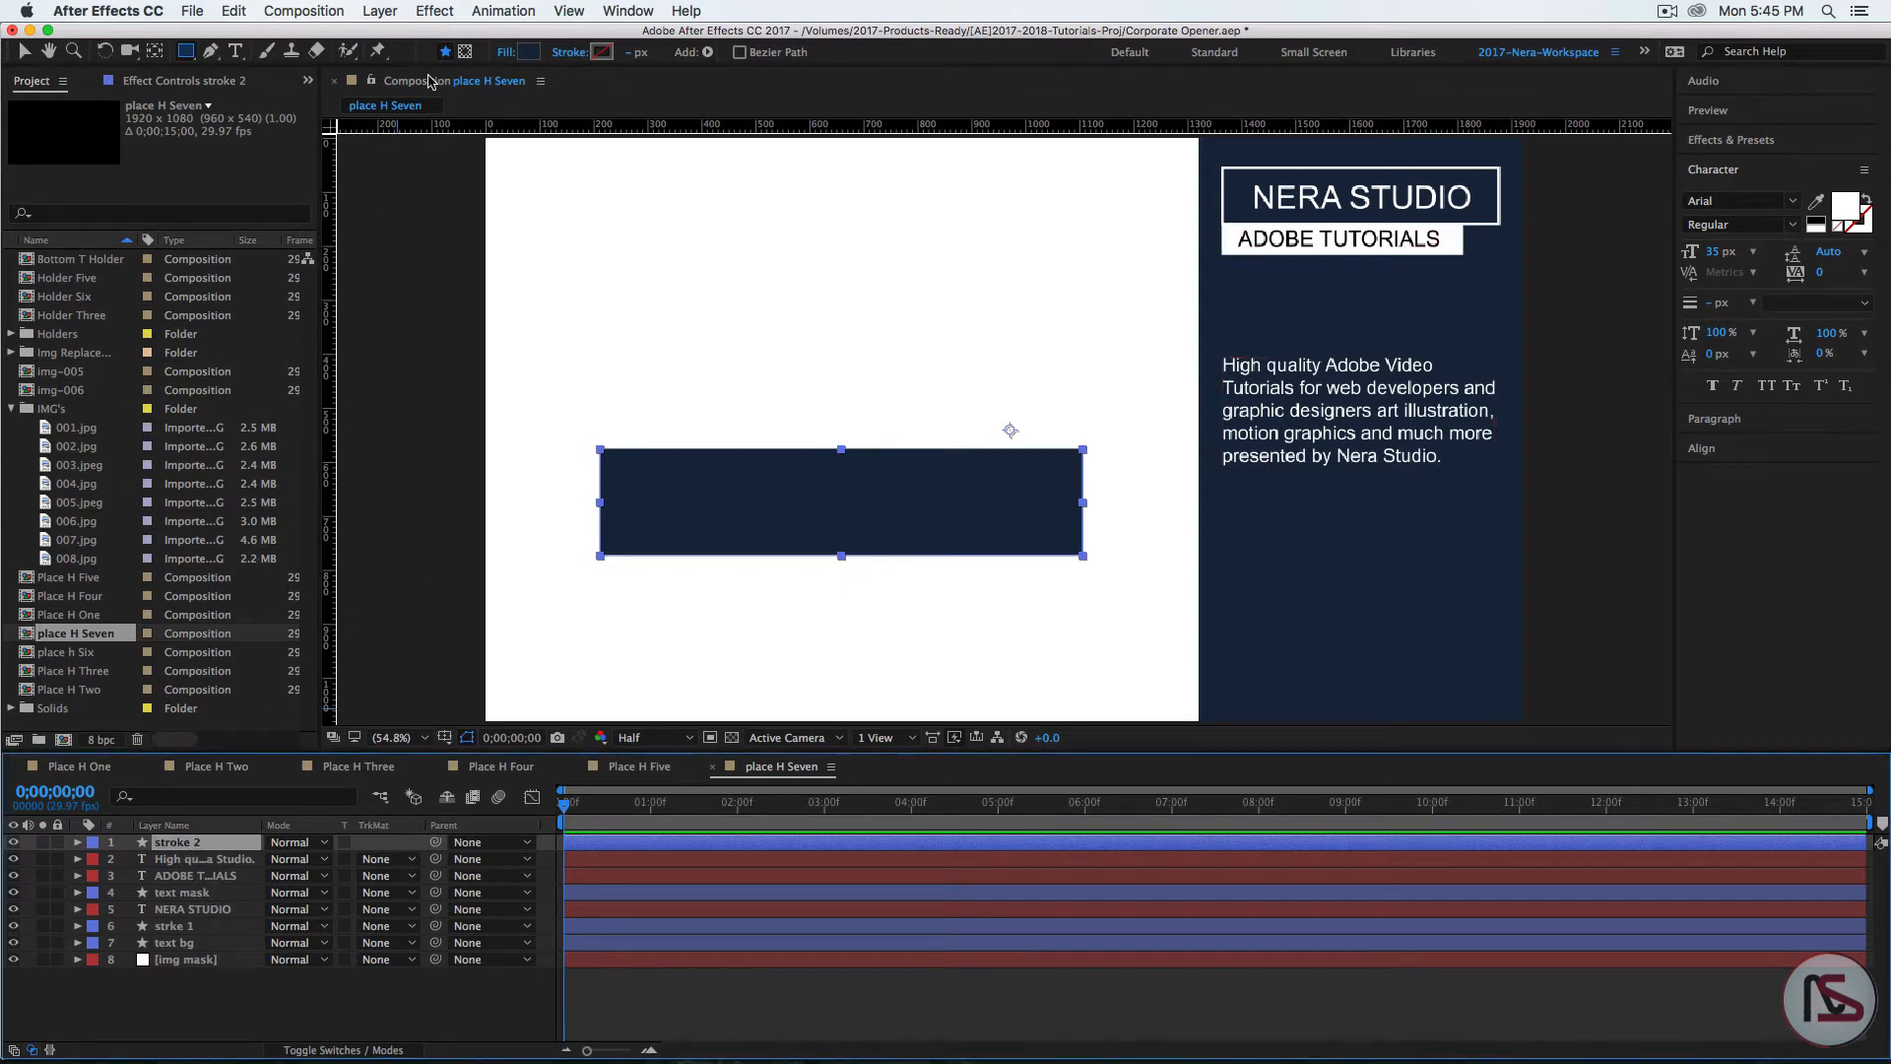
click(505, 53)
click(848, 494)
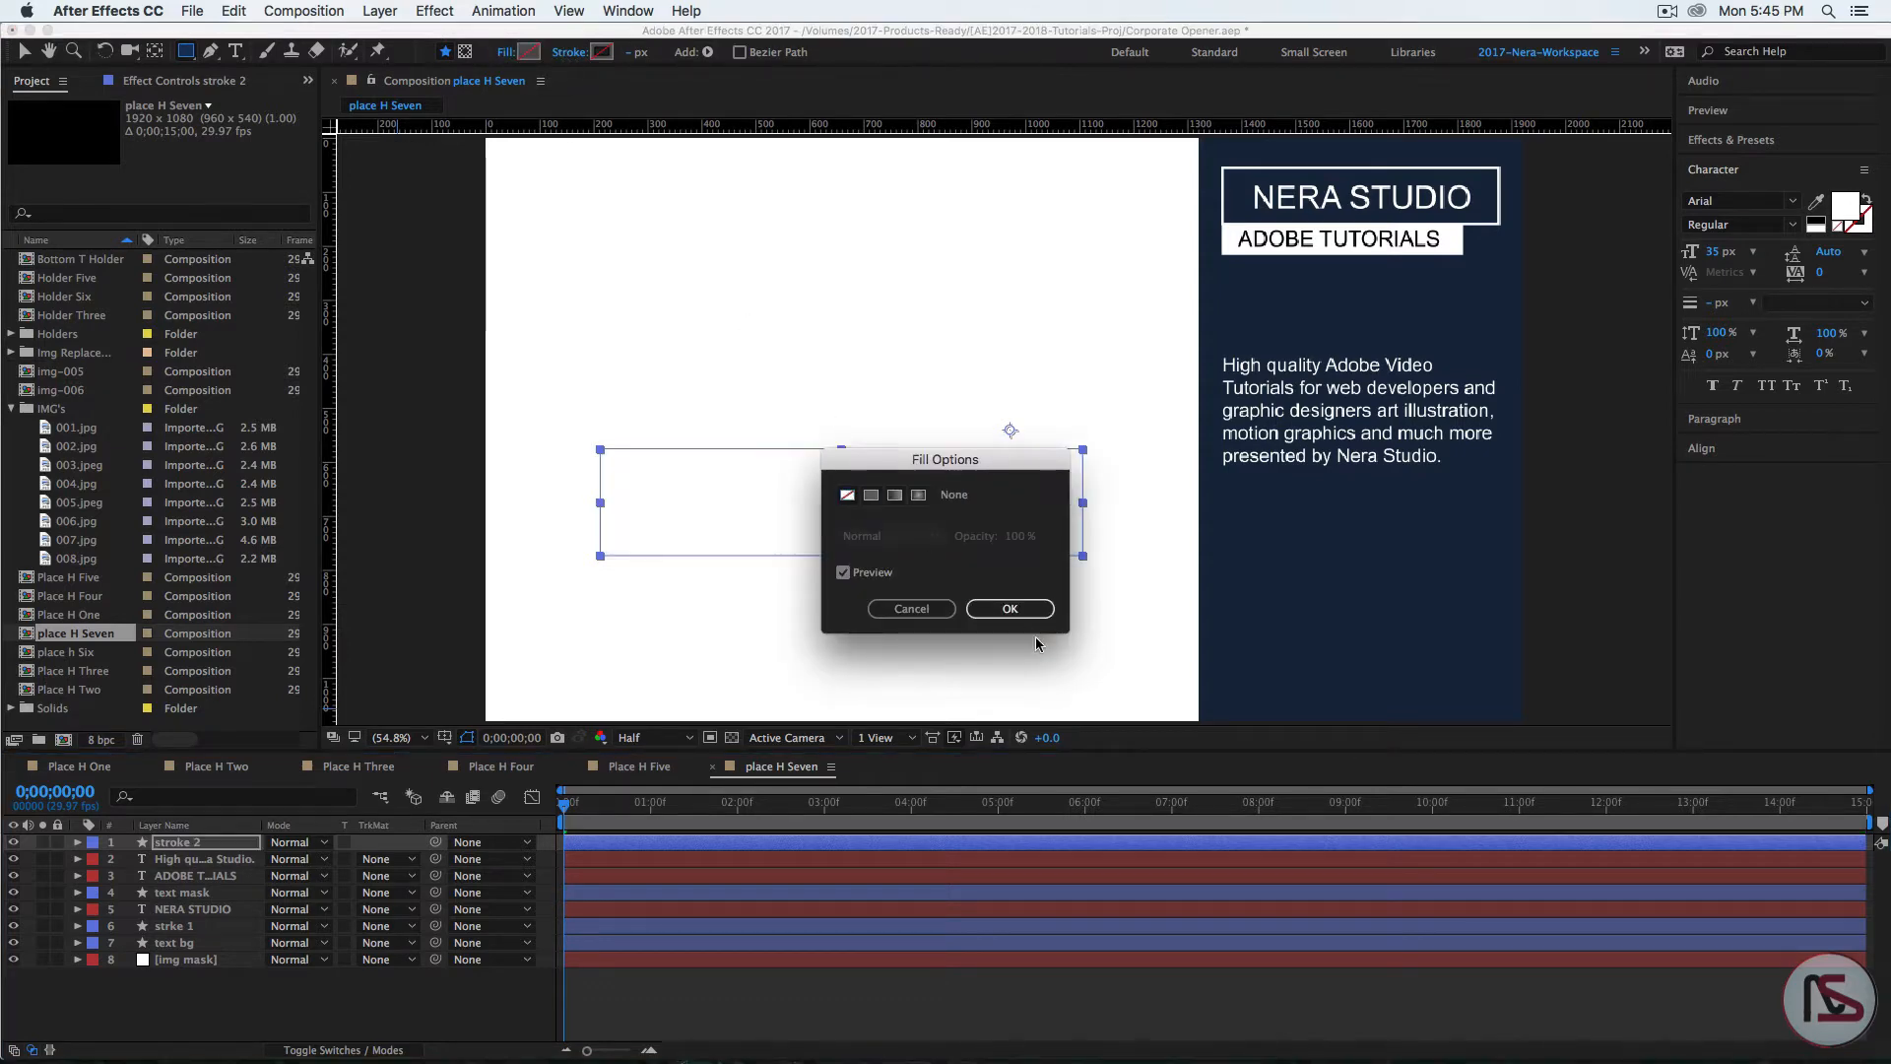
click(1010, 611)
click(559, 52)
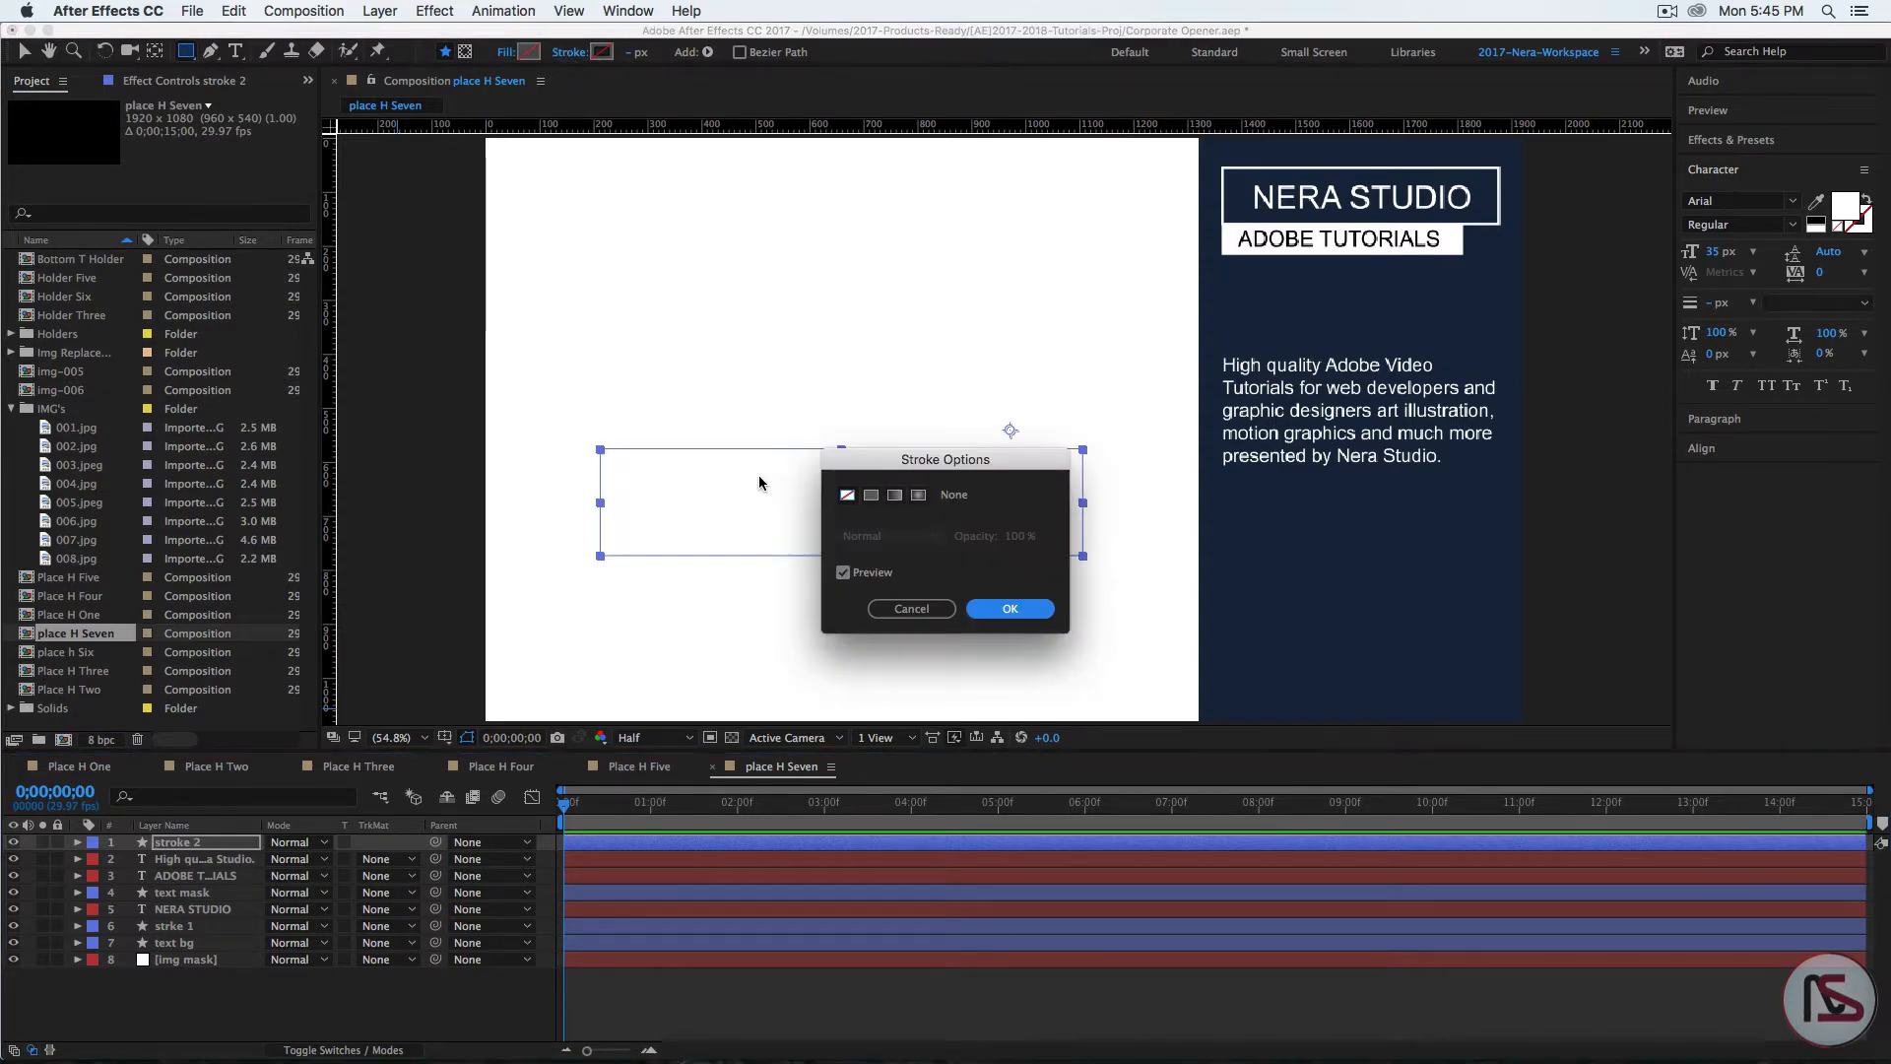
click(871, 495)
click(1010, 609)
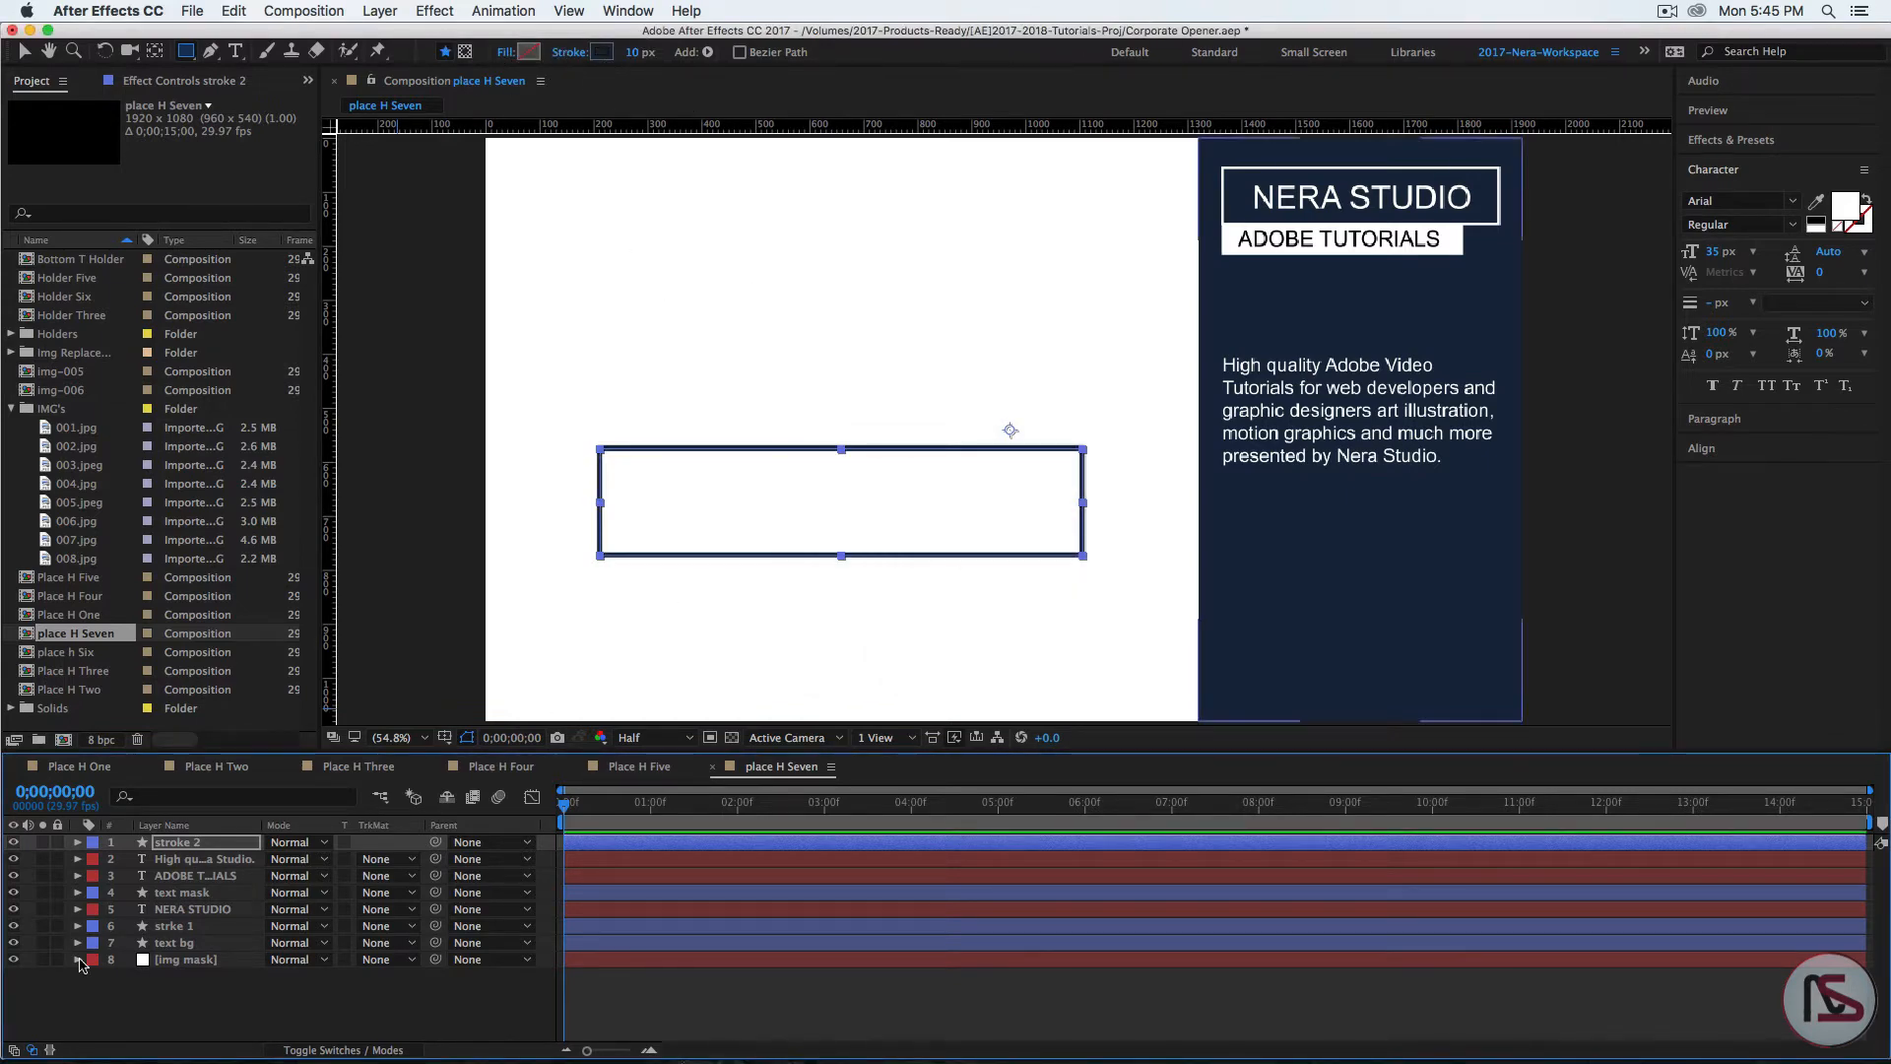
Step: Deselect all layers and set up the Rectangle tool with a solid dark blue fill and no stroke
click(246, 1006)
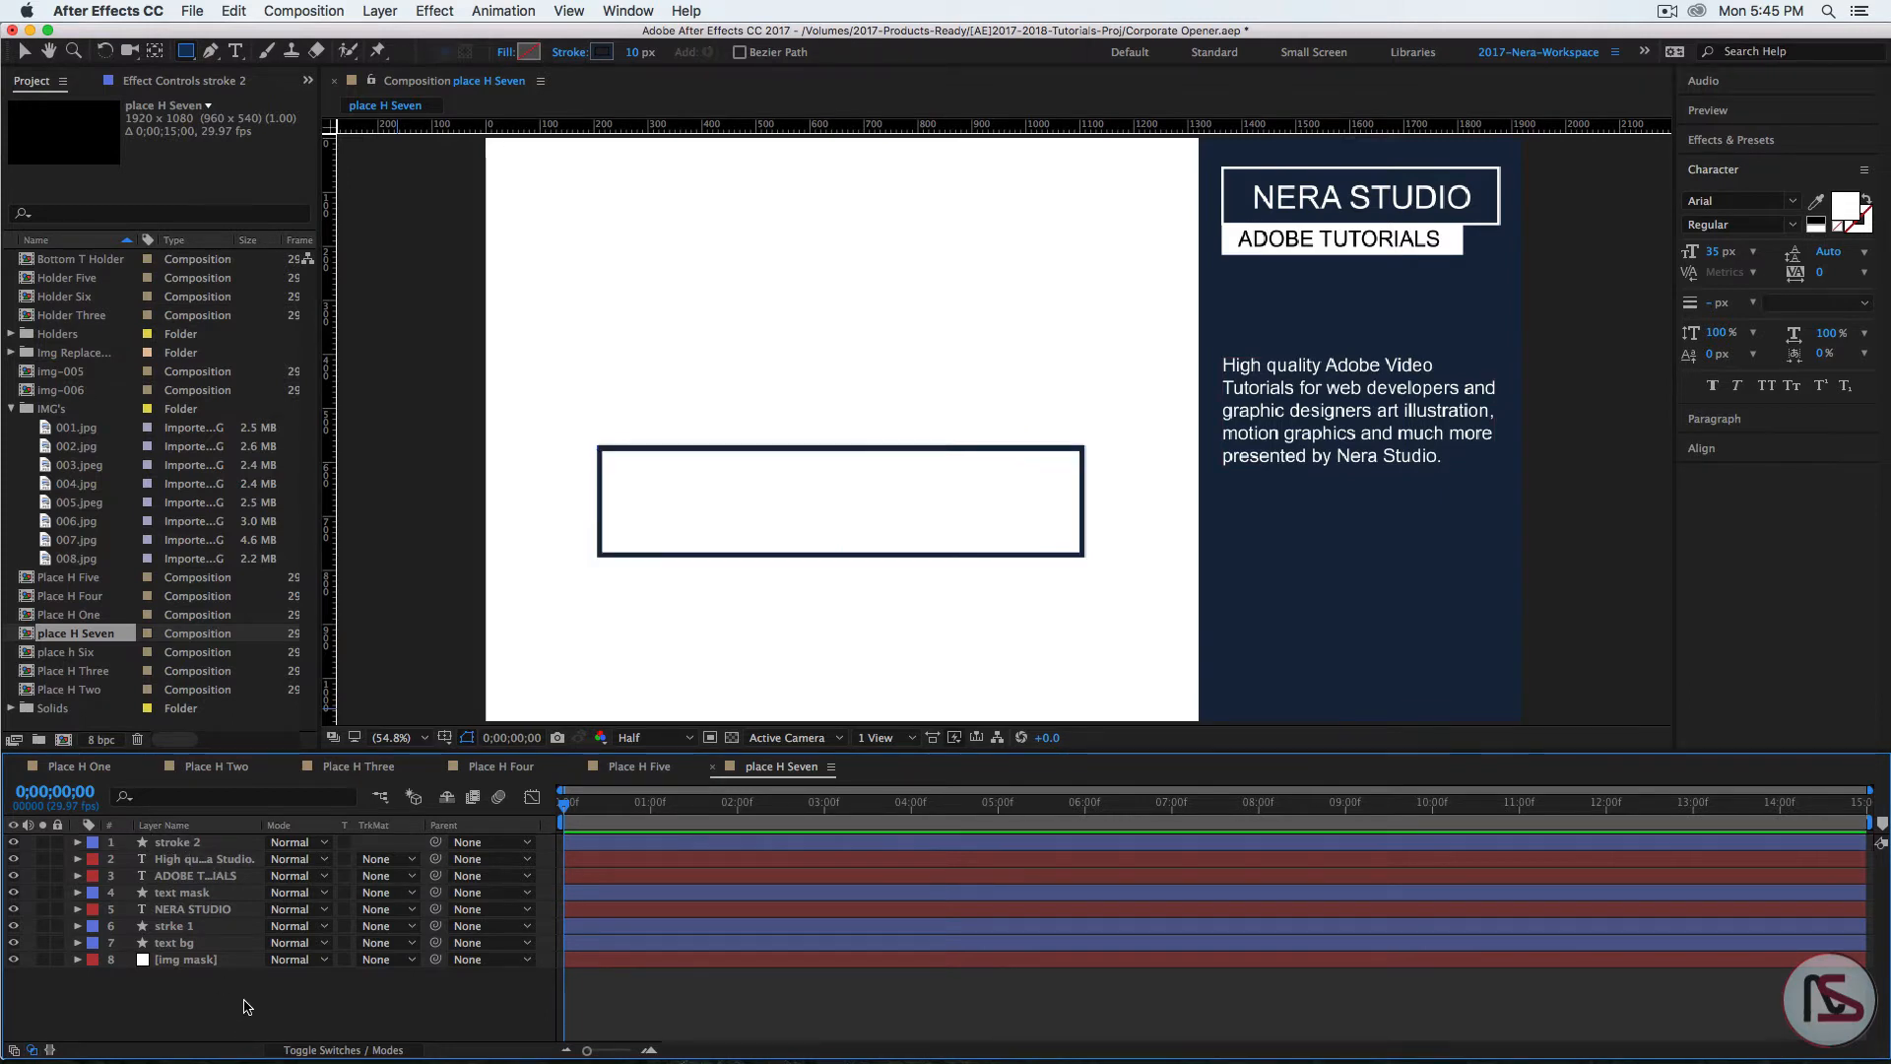
click(507, 55)
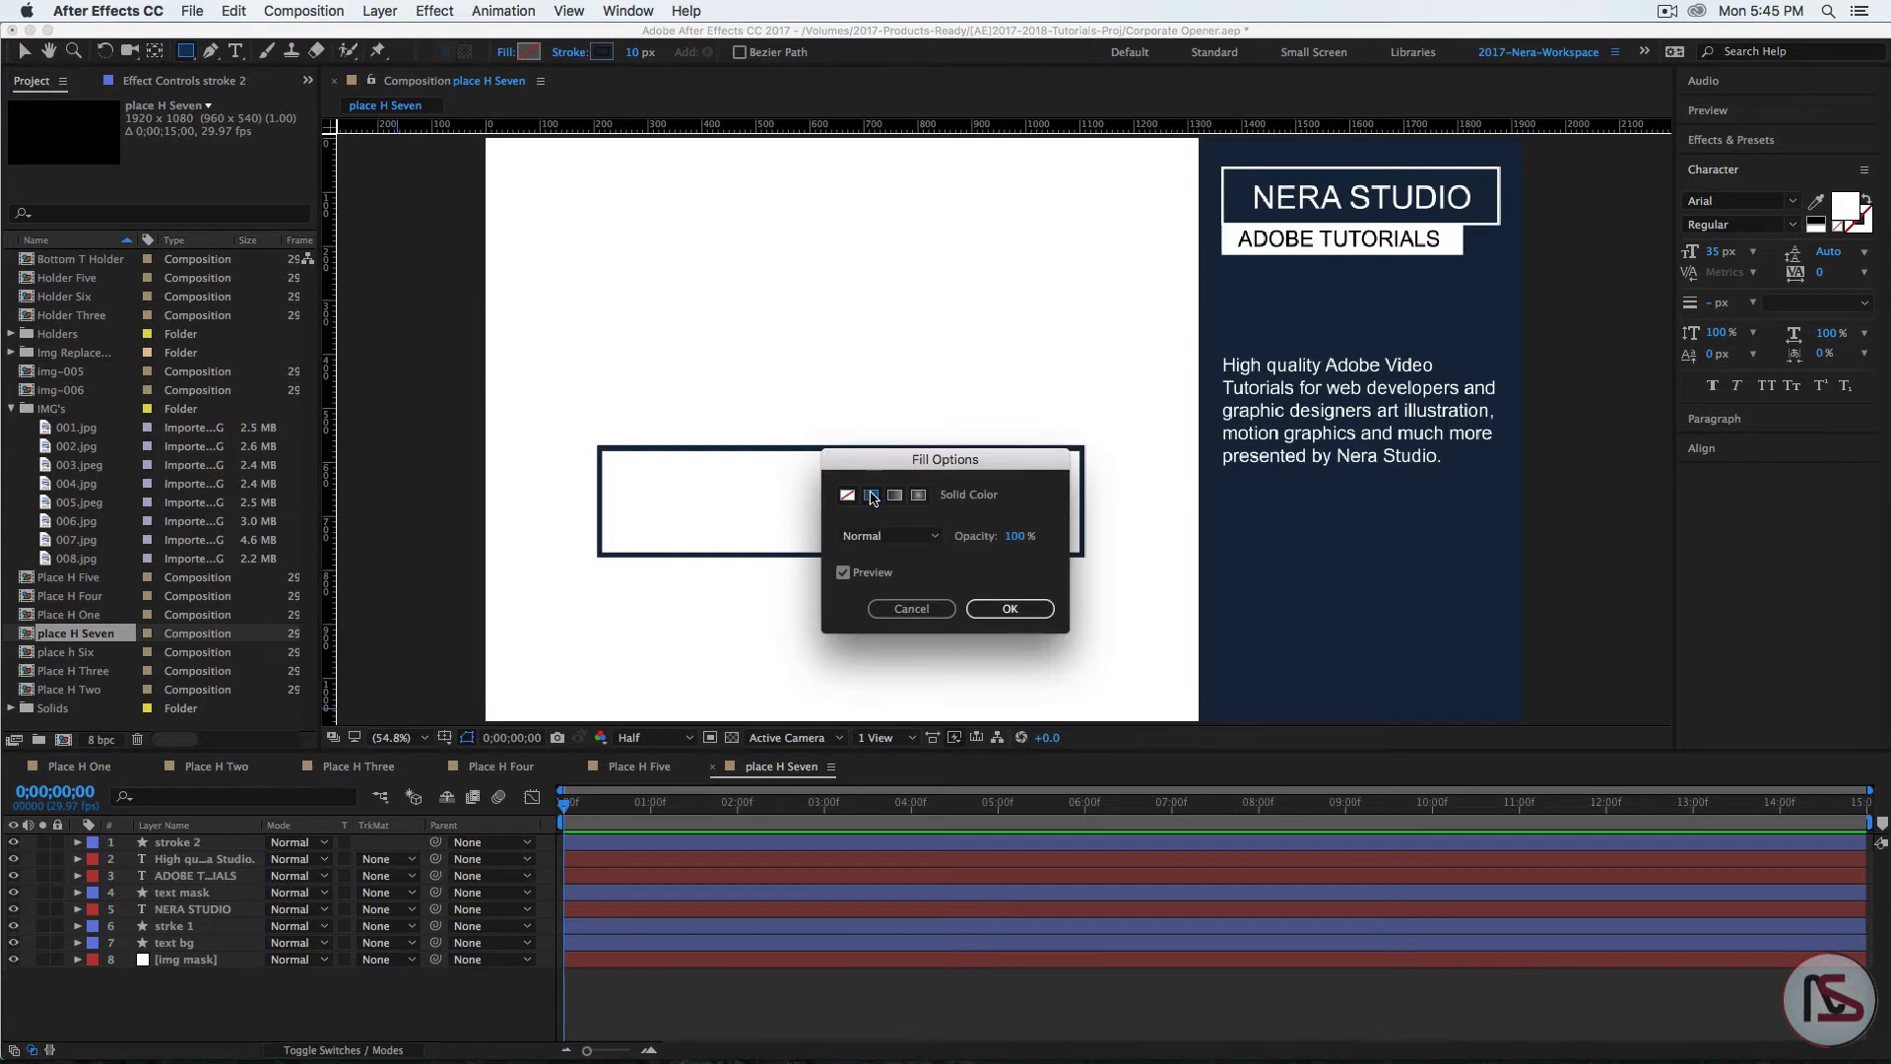
click(1010, 608)
click(559, 52)
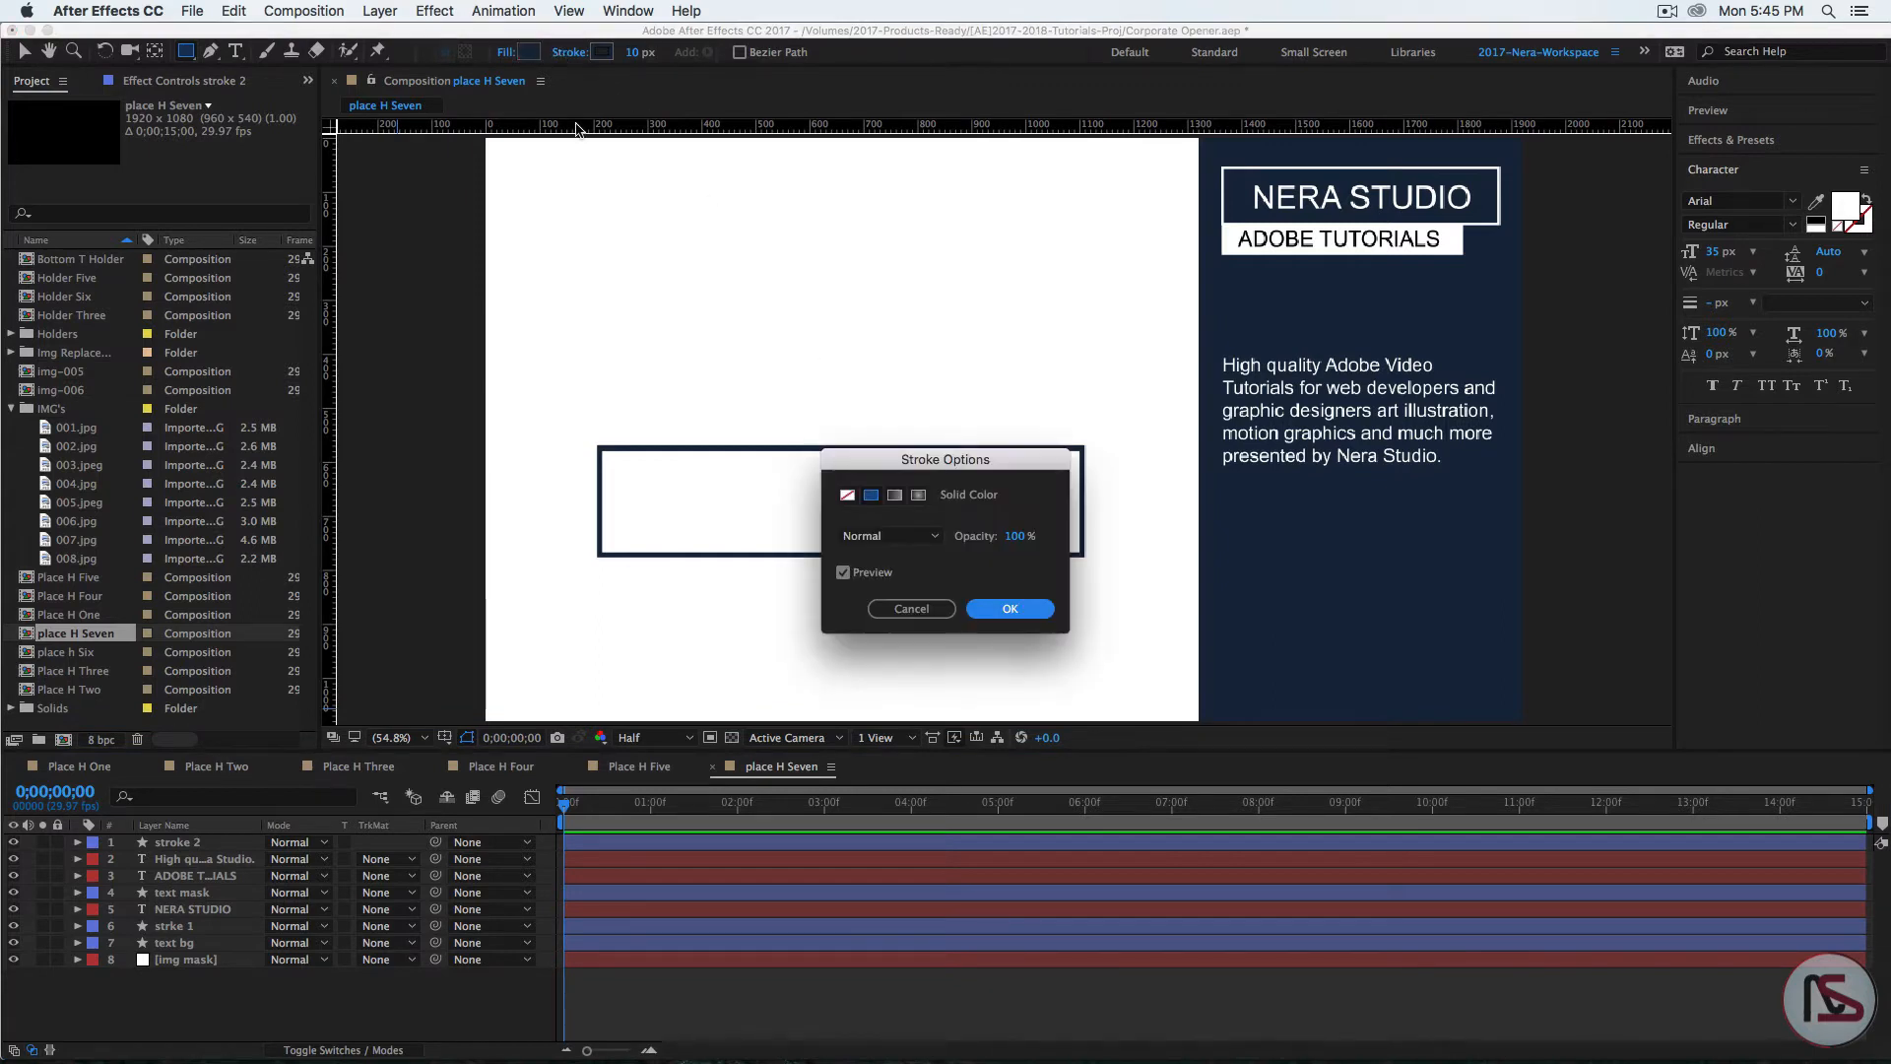
click(847, 495)
click(1001, 611)
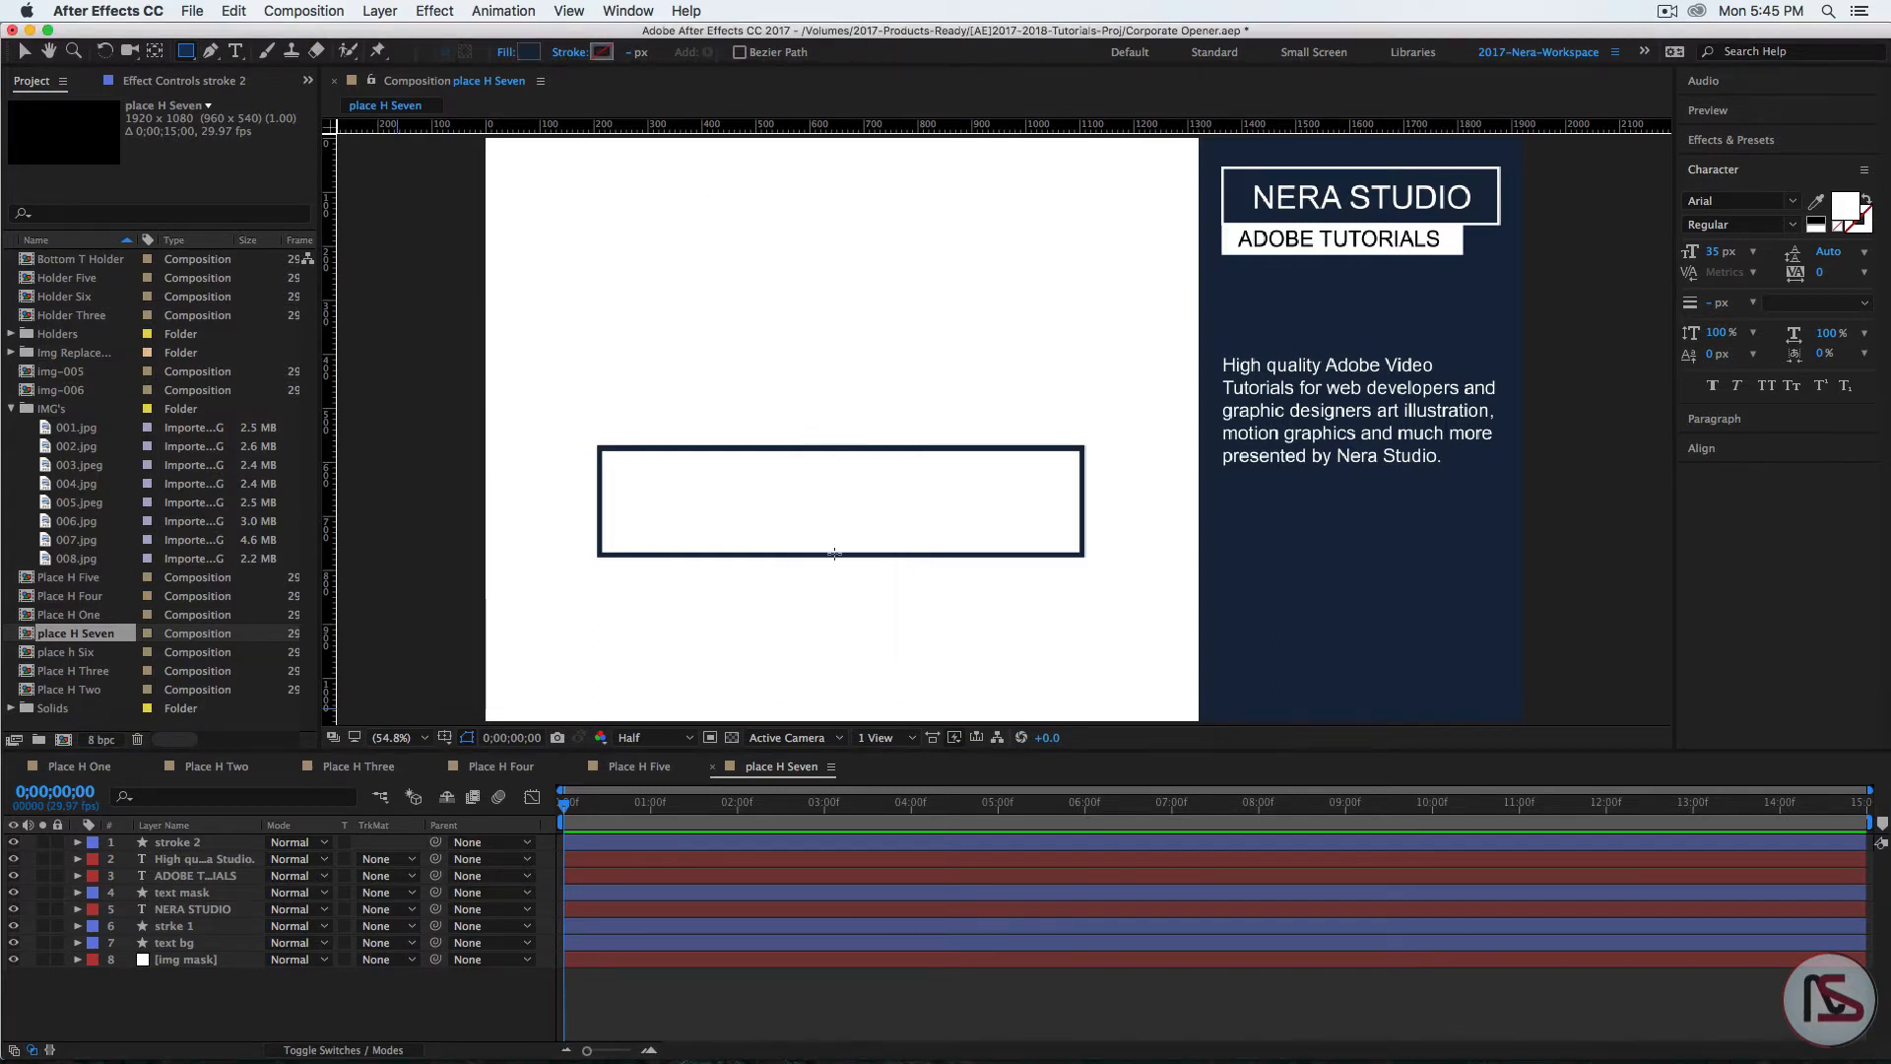
Step: Draw a narrower, thin filled bar centred over the lower edge of the outlined rectangle and nudge it slightly left
mouse_move(667, 531)
mouse_down()
mouse_move(795, 576)
mouse_move(1016, 580)
mouse_up()
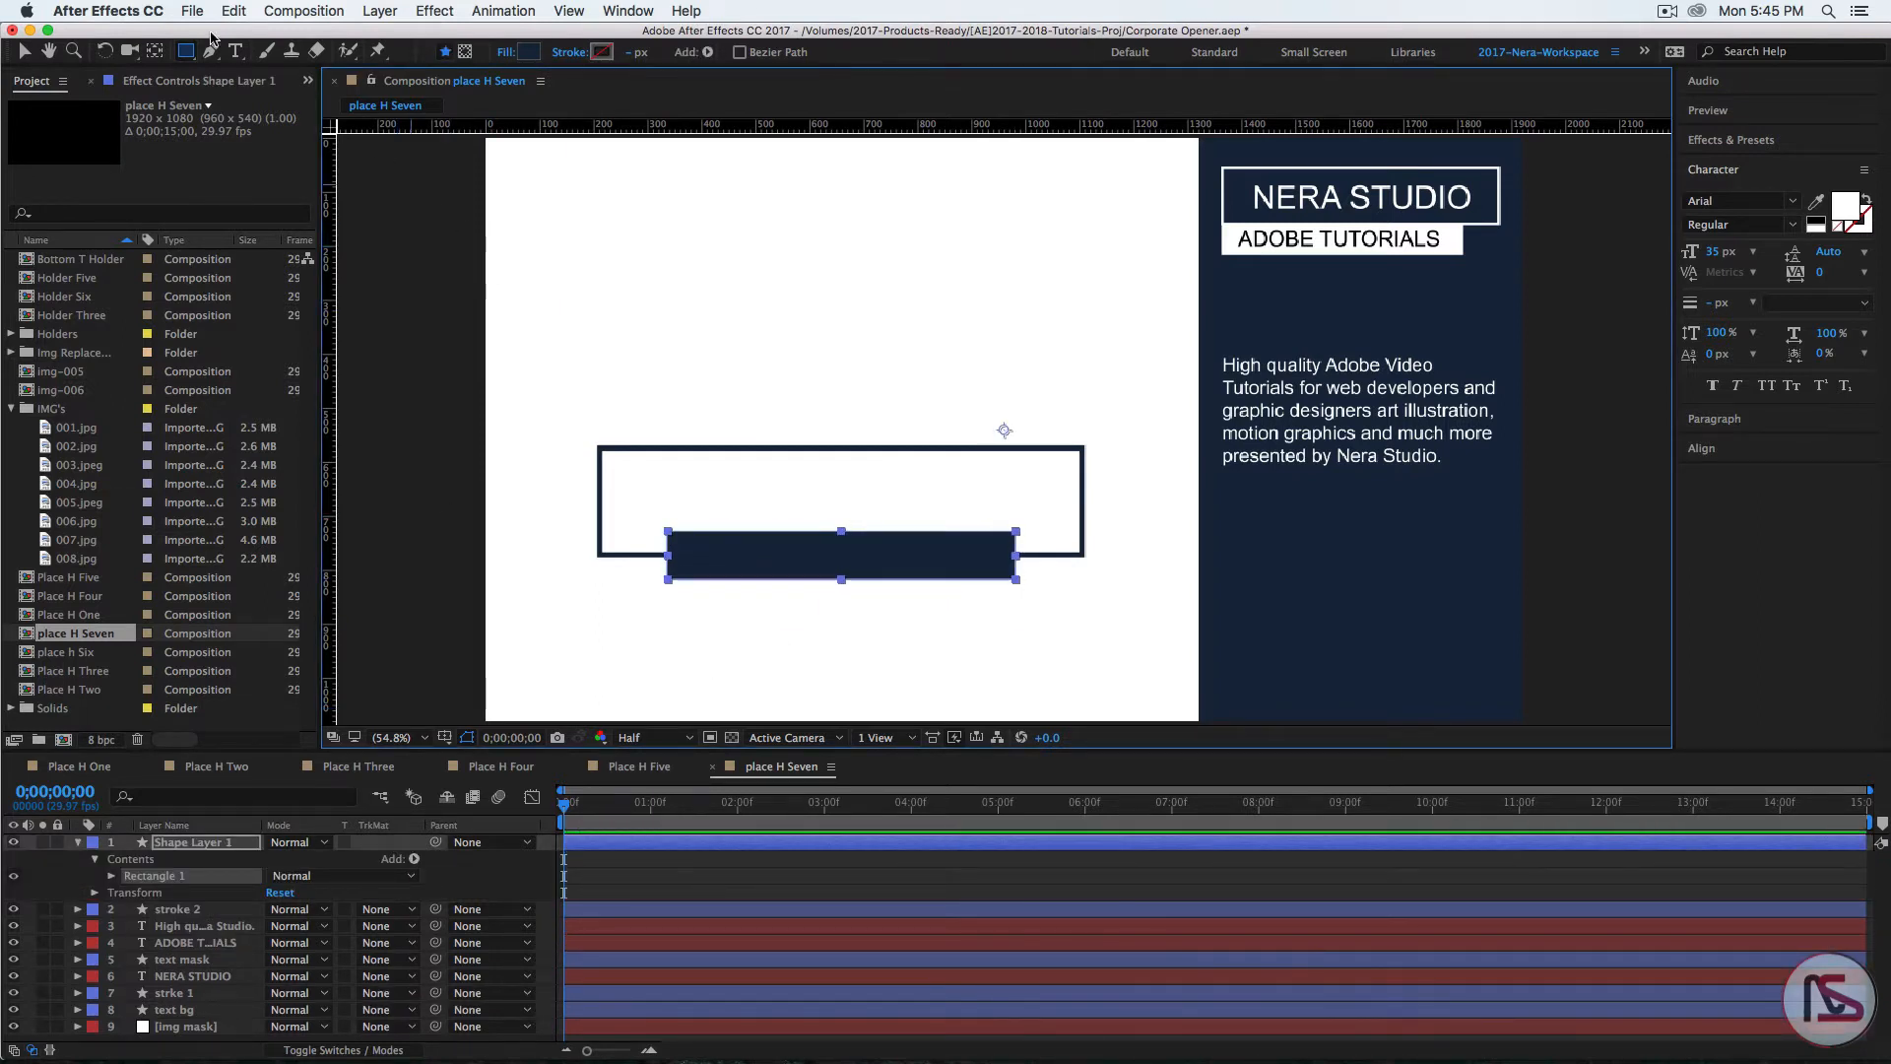
click(24, 50)
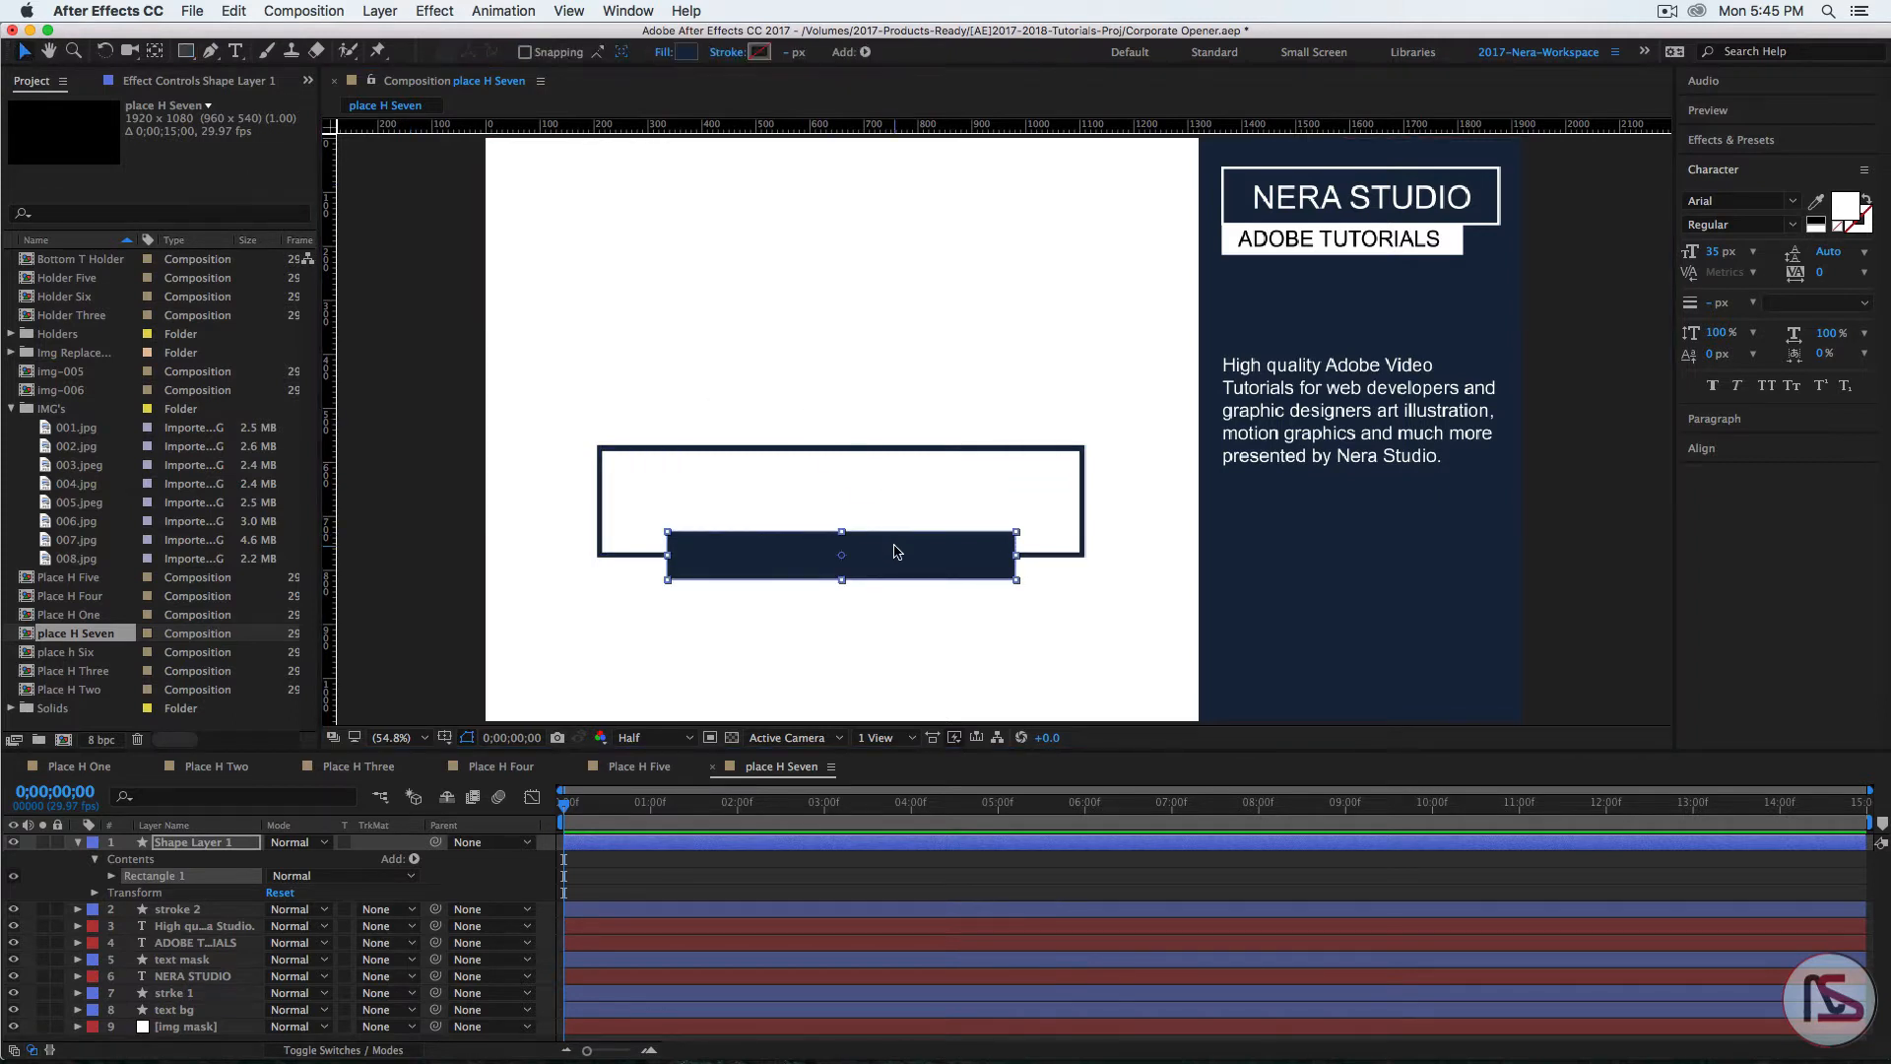
drag(897, 552, 893, 549)
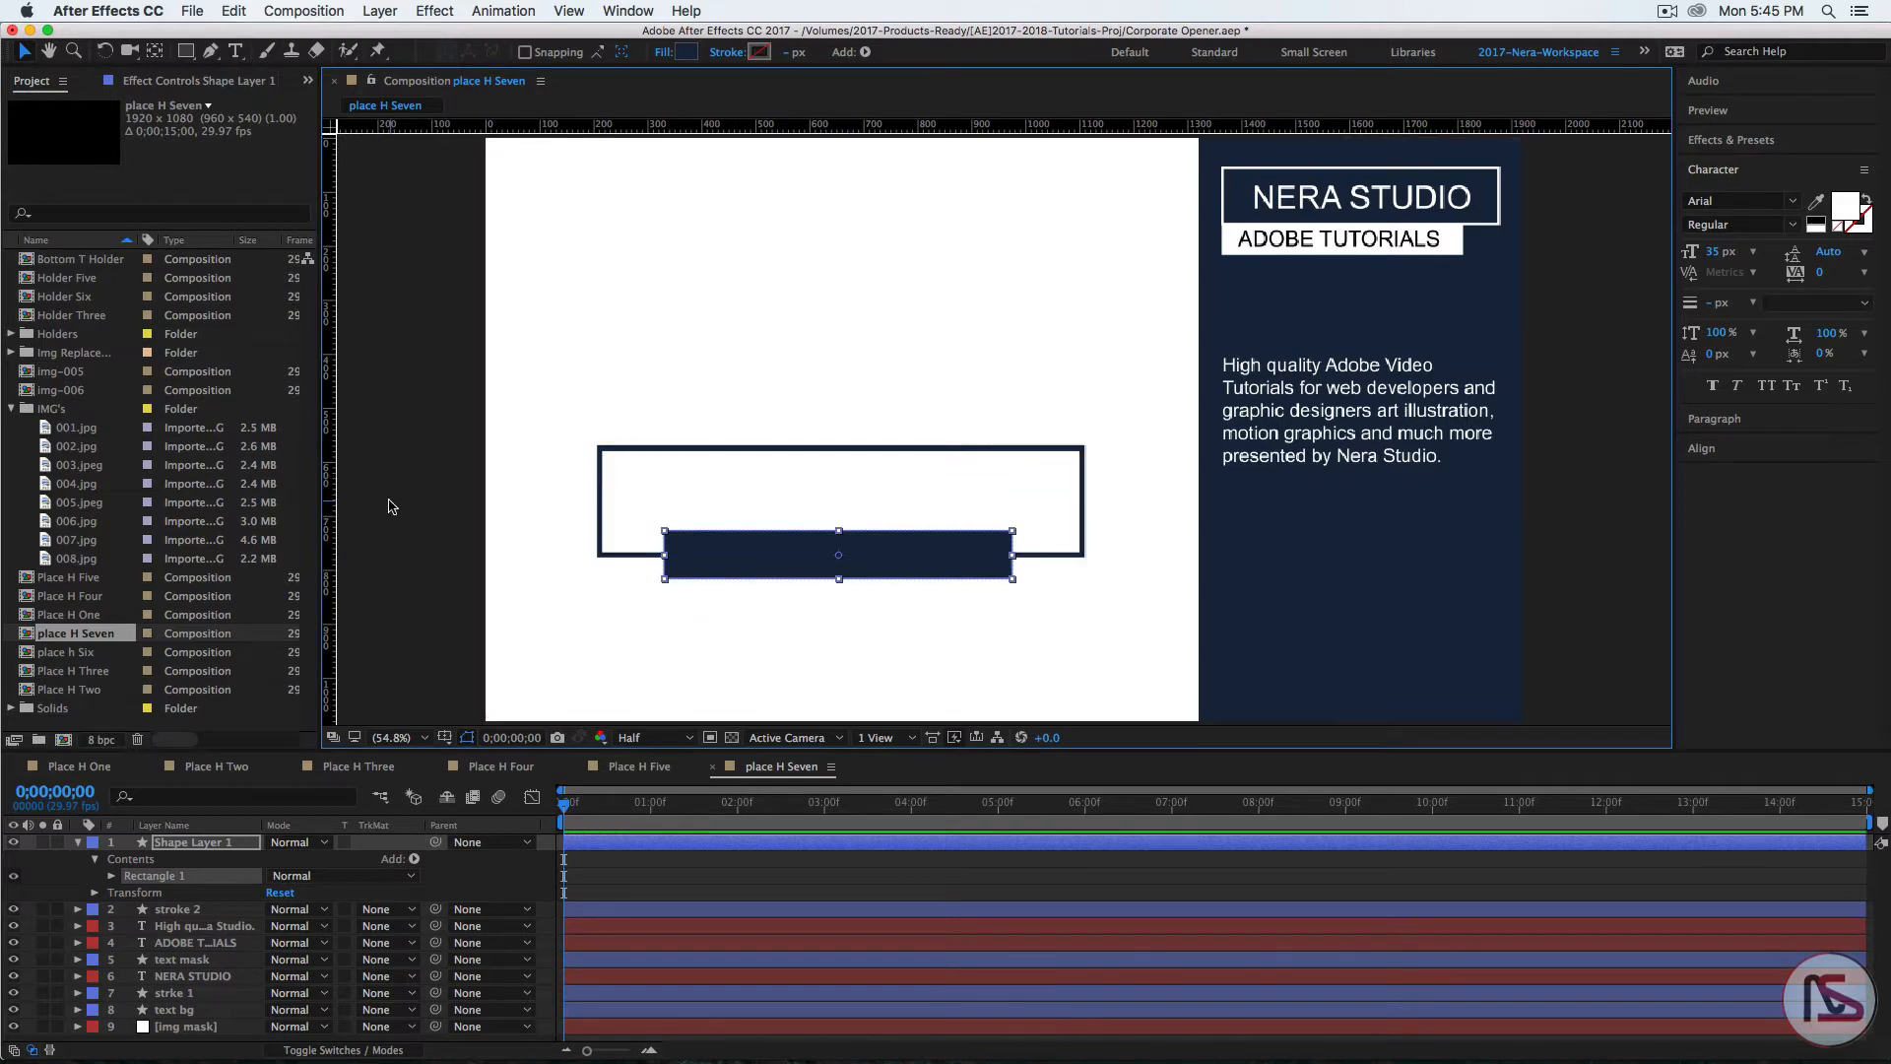
Step: Place vertical guides along the left and right edges of the new dark blue bar
drag(335, 465, 664, 495)
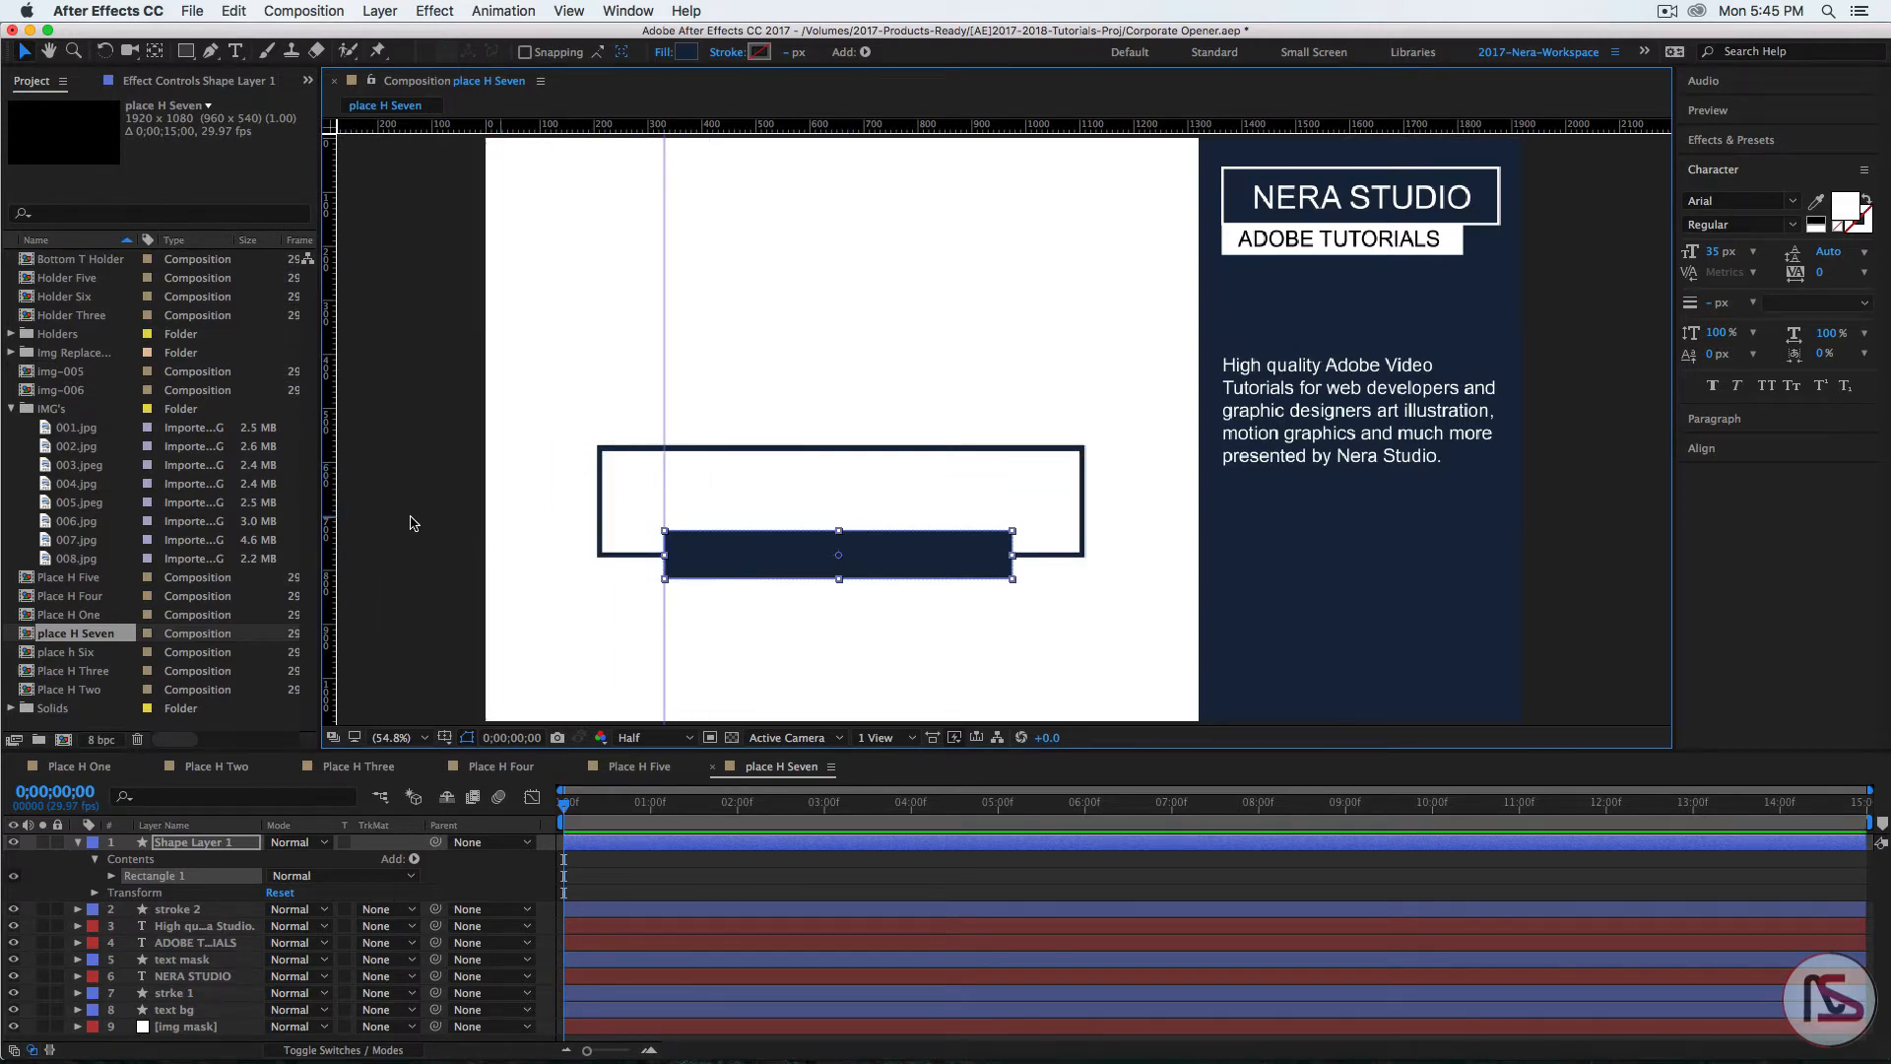
drag(335, 500, 1013, 507)
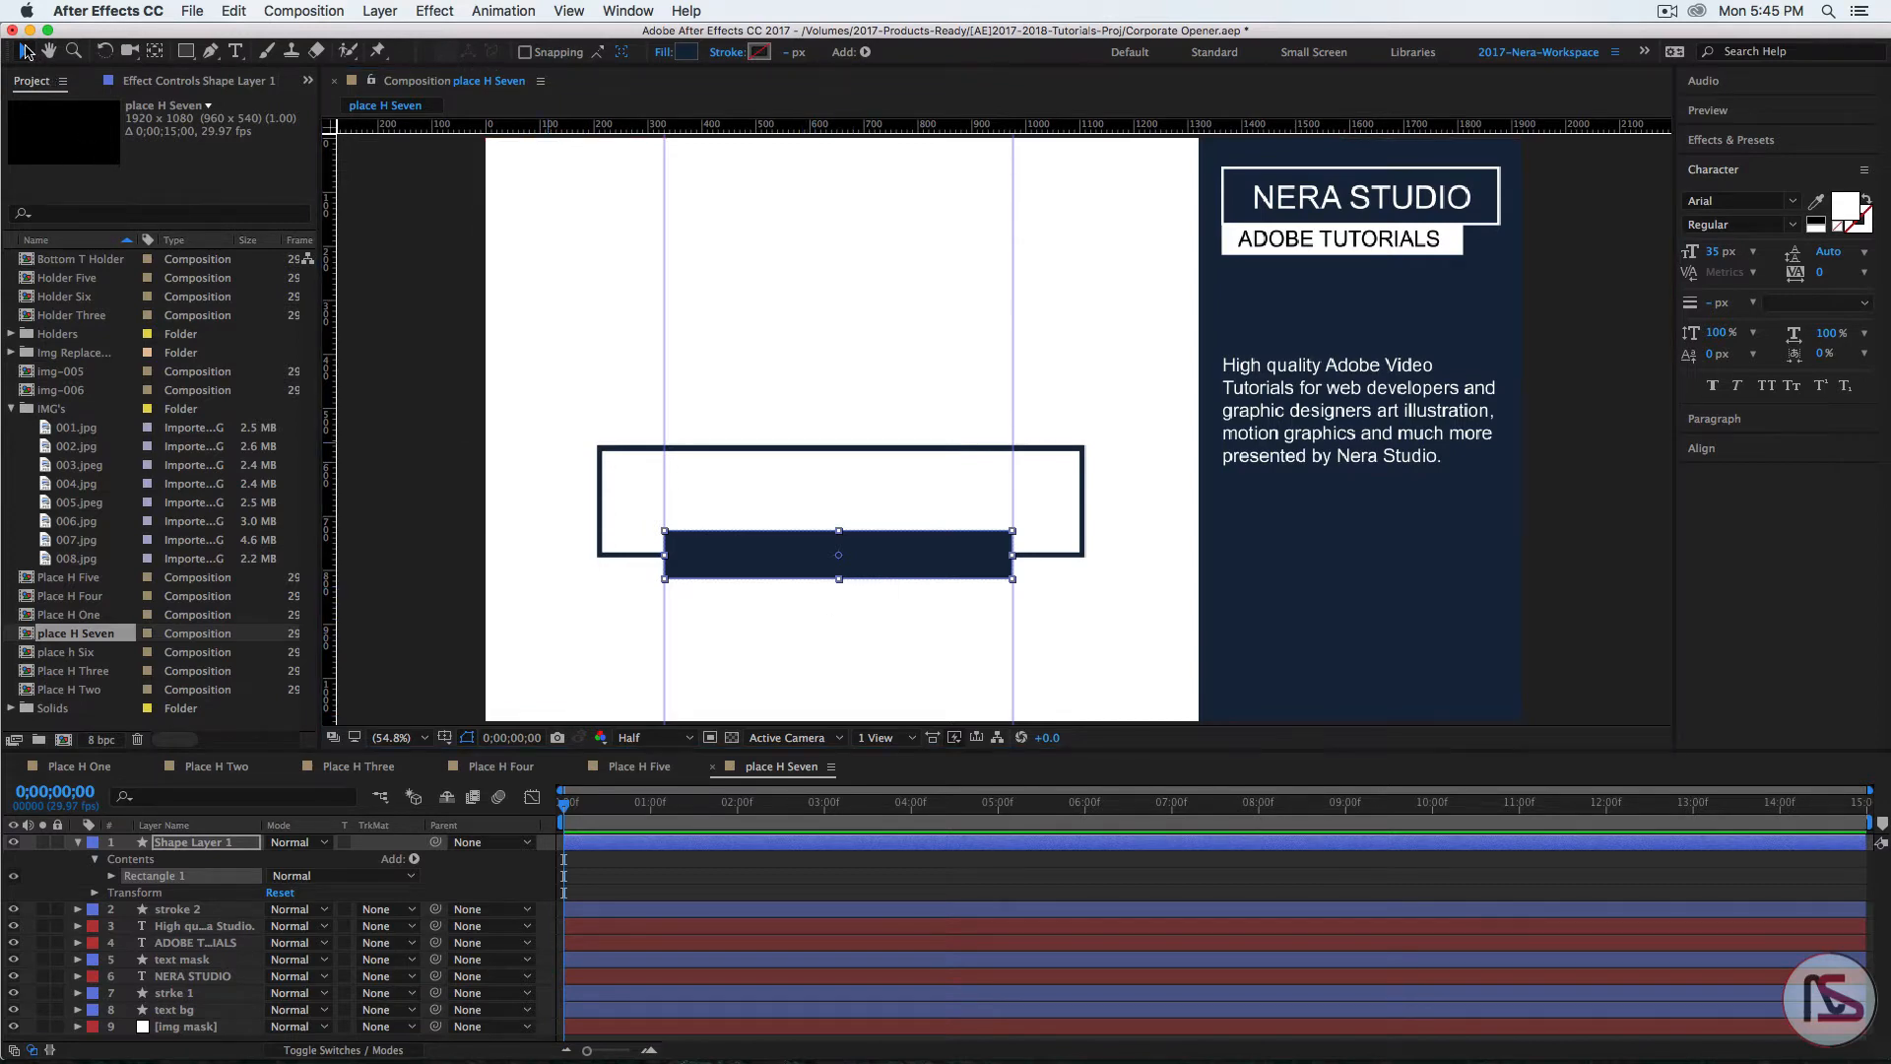
click(878, 669)
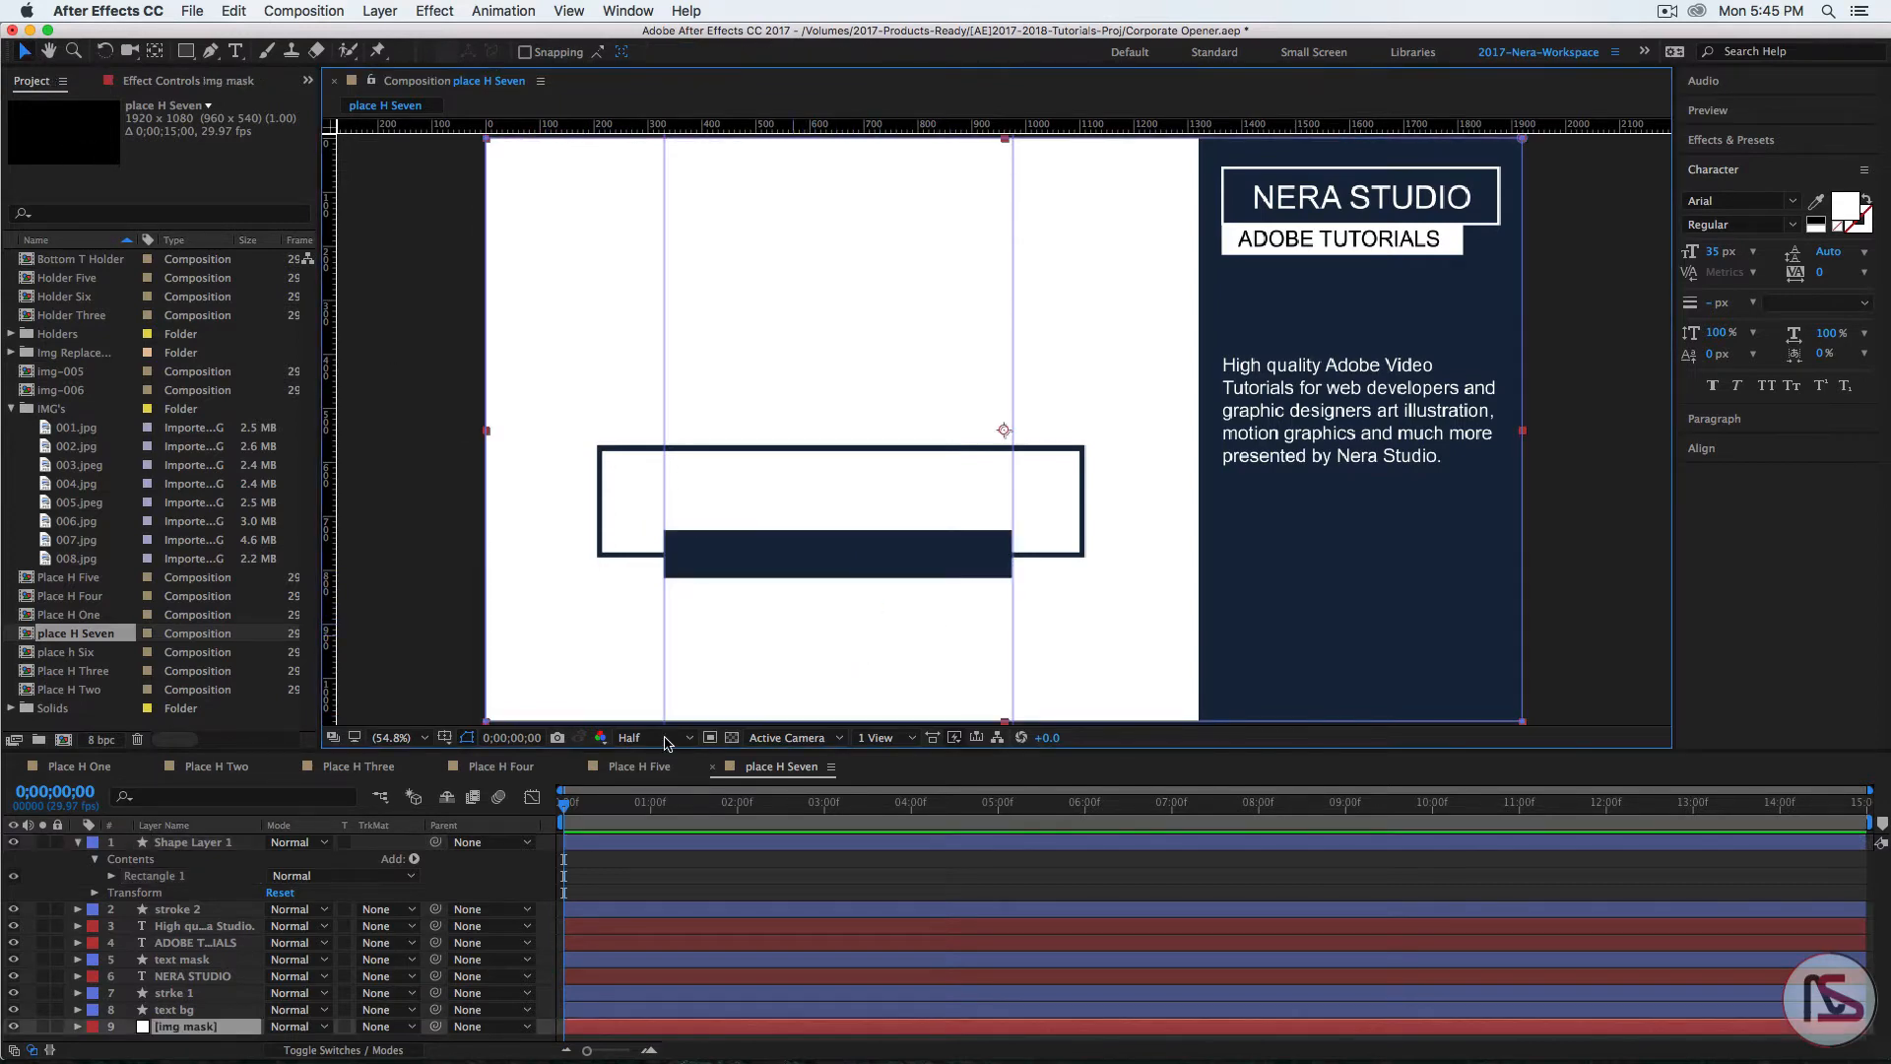
Step: Rename the new dark blue bar's shape layer as text mask 2
click(208, 843)
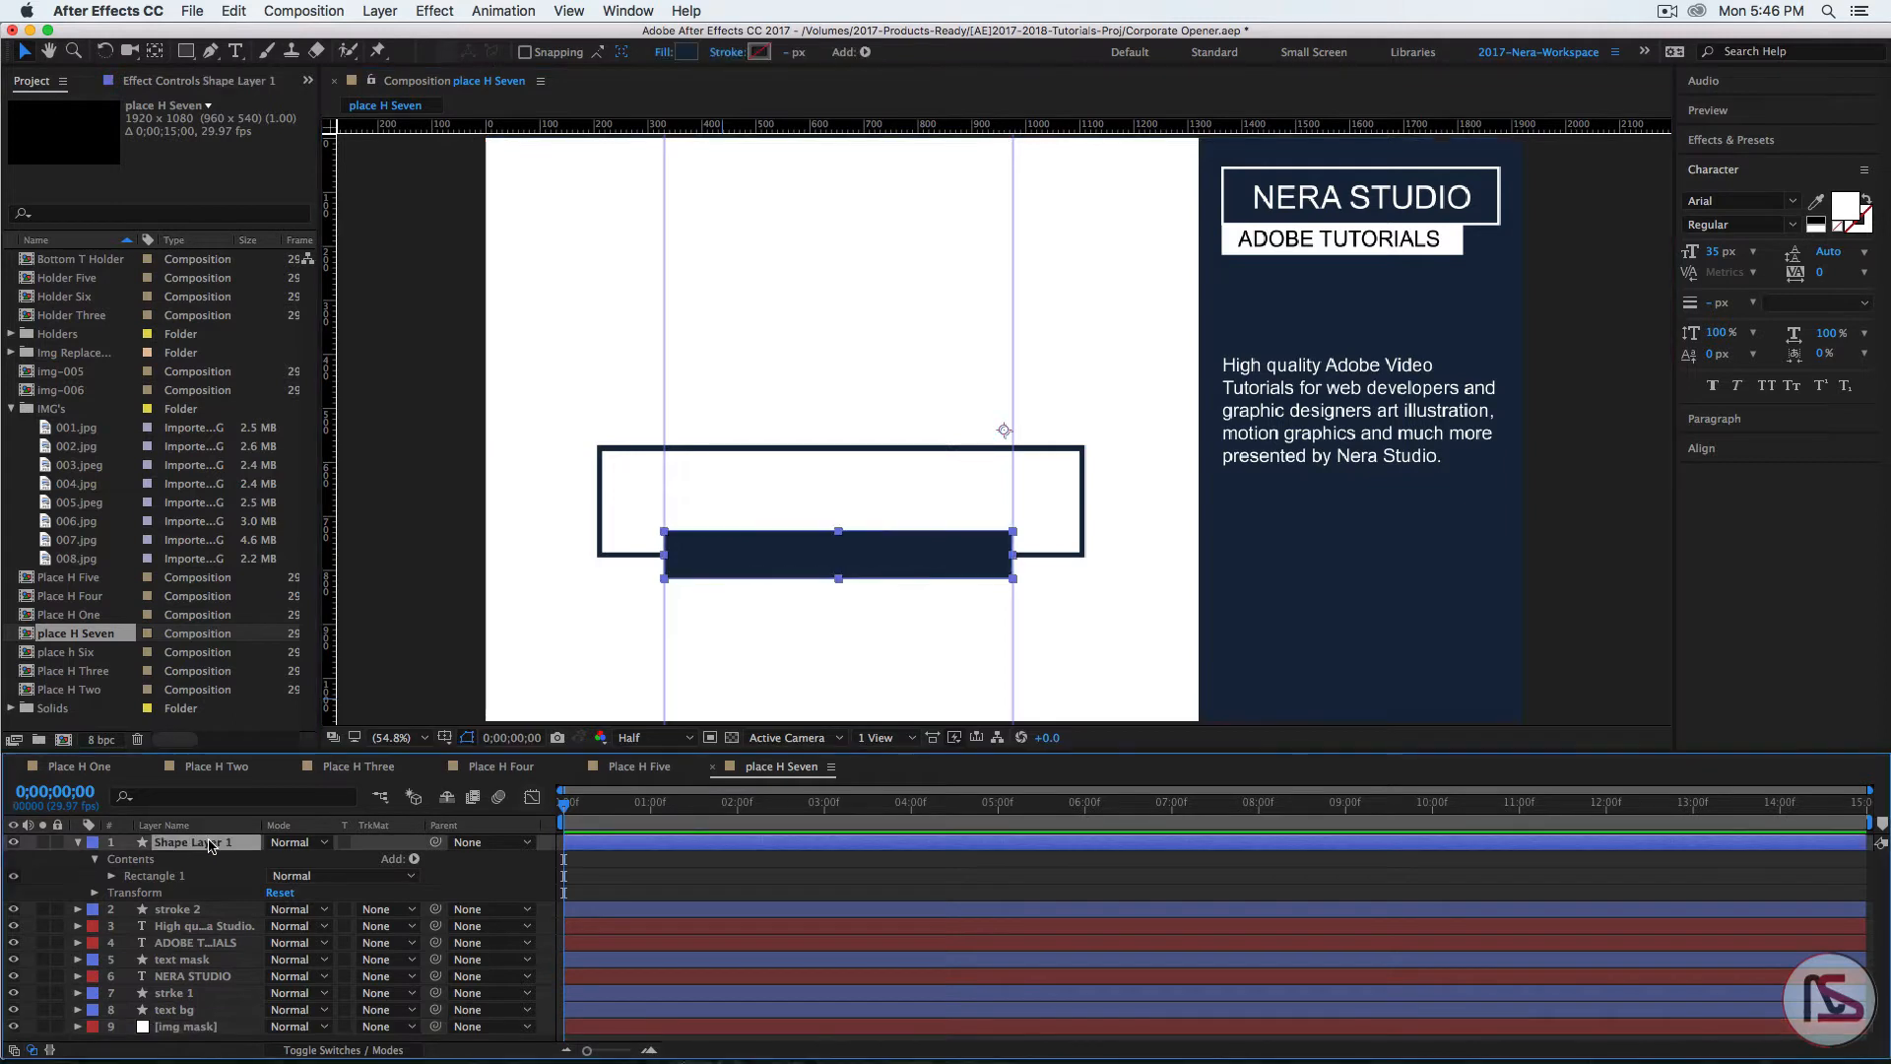
key(Return)
text(text mask 2)
key(Return)
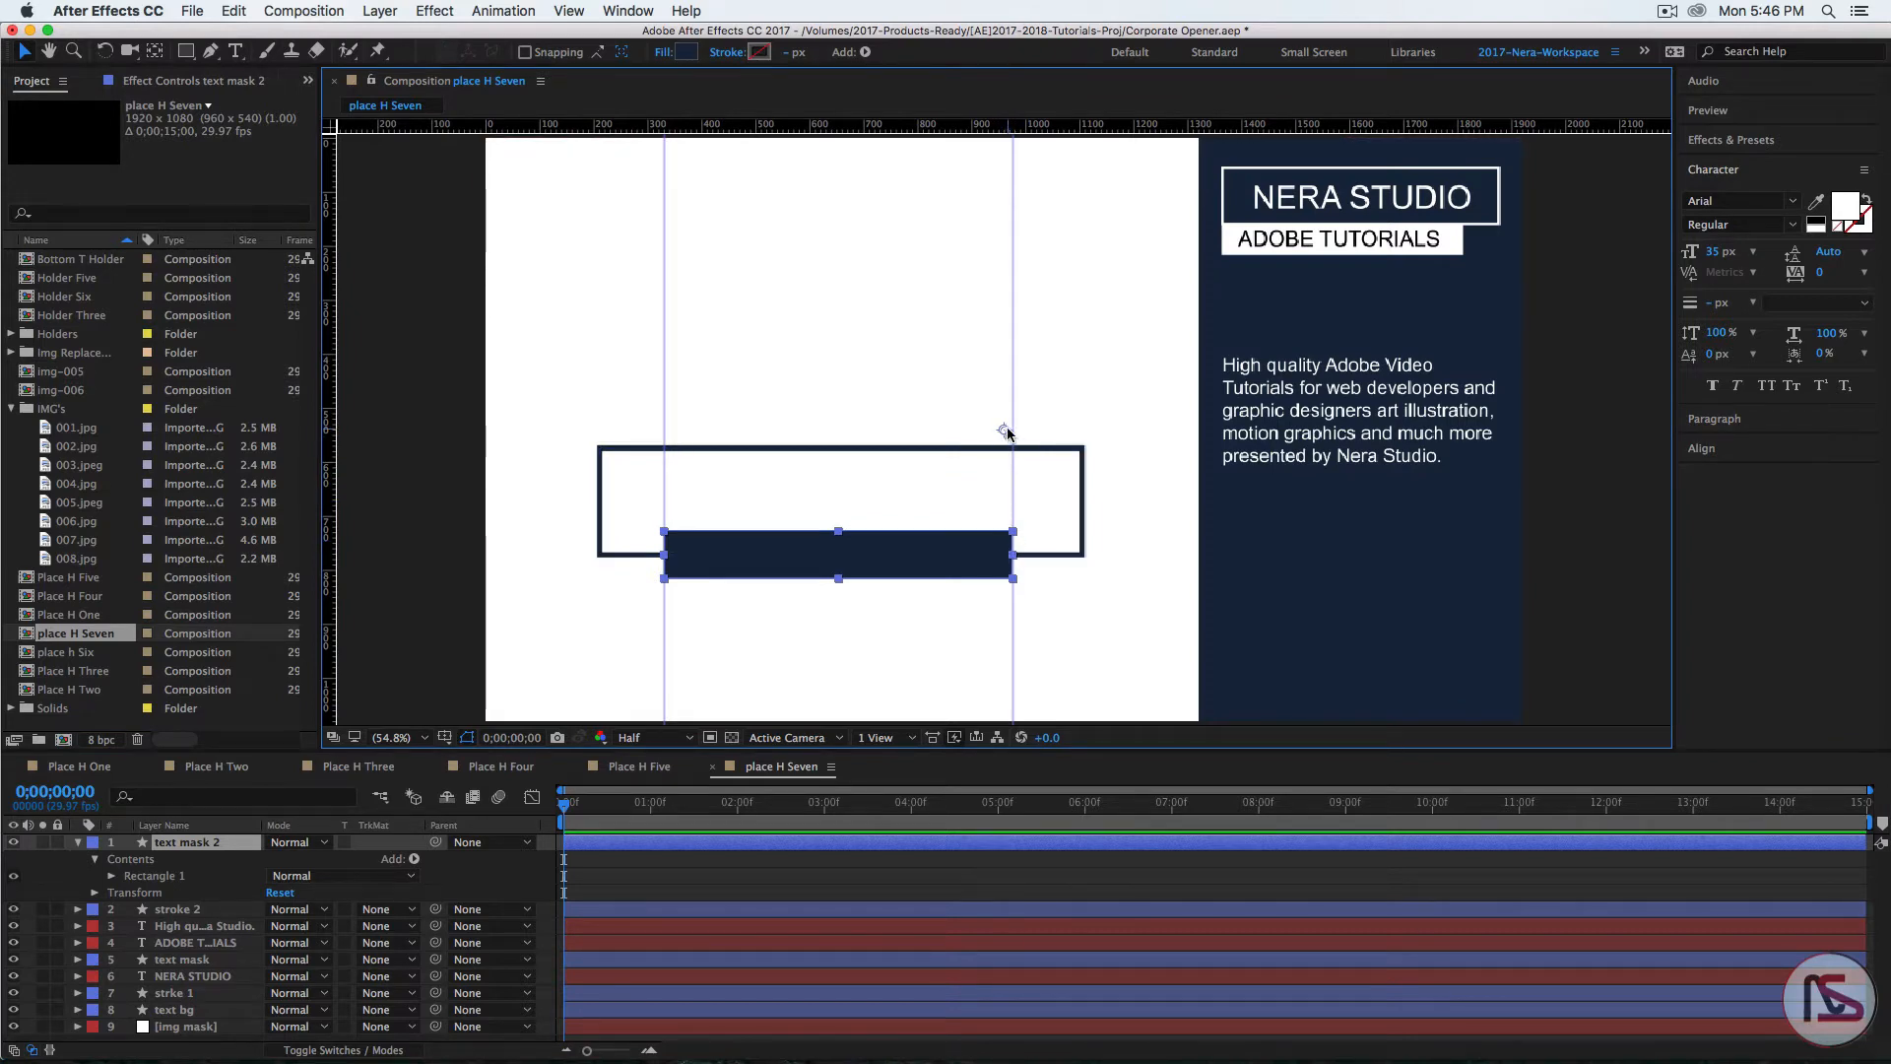
Step: Move text mask 2's anchor point to the middle of the bar's right edge and collapse the layer's properties
key(y)
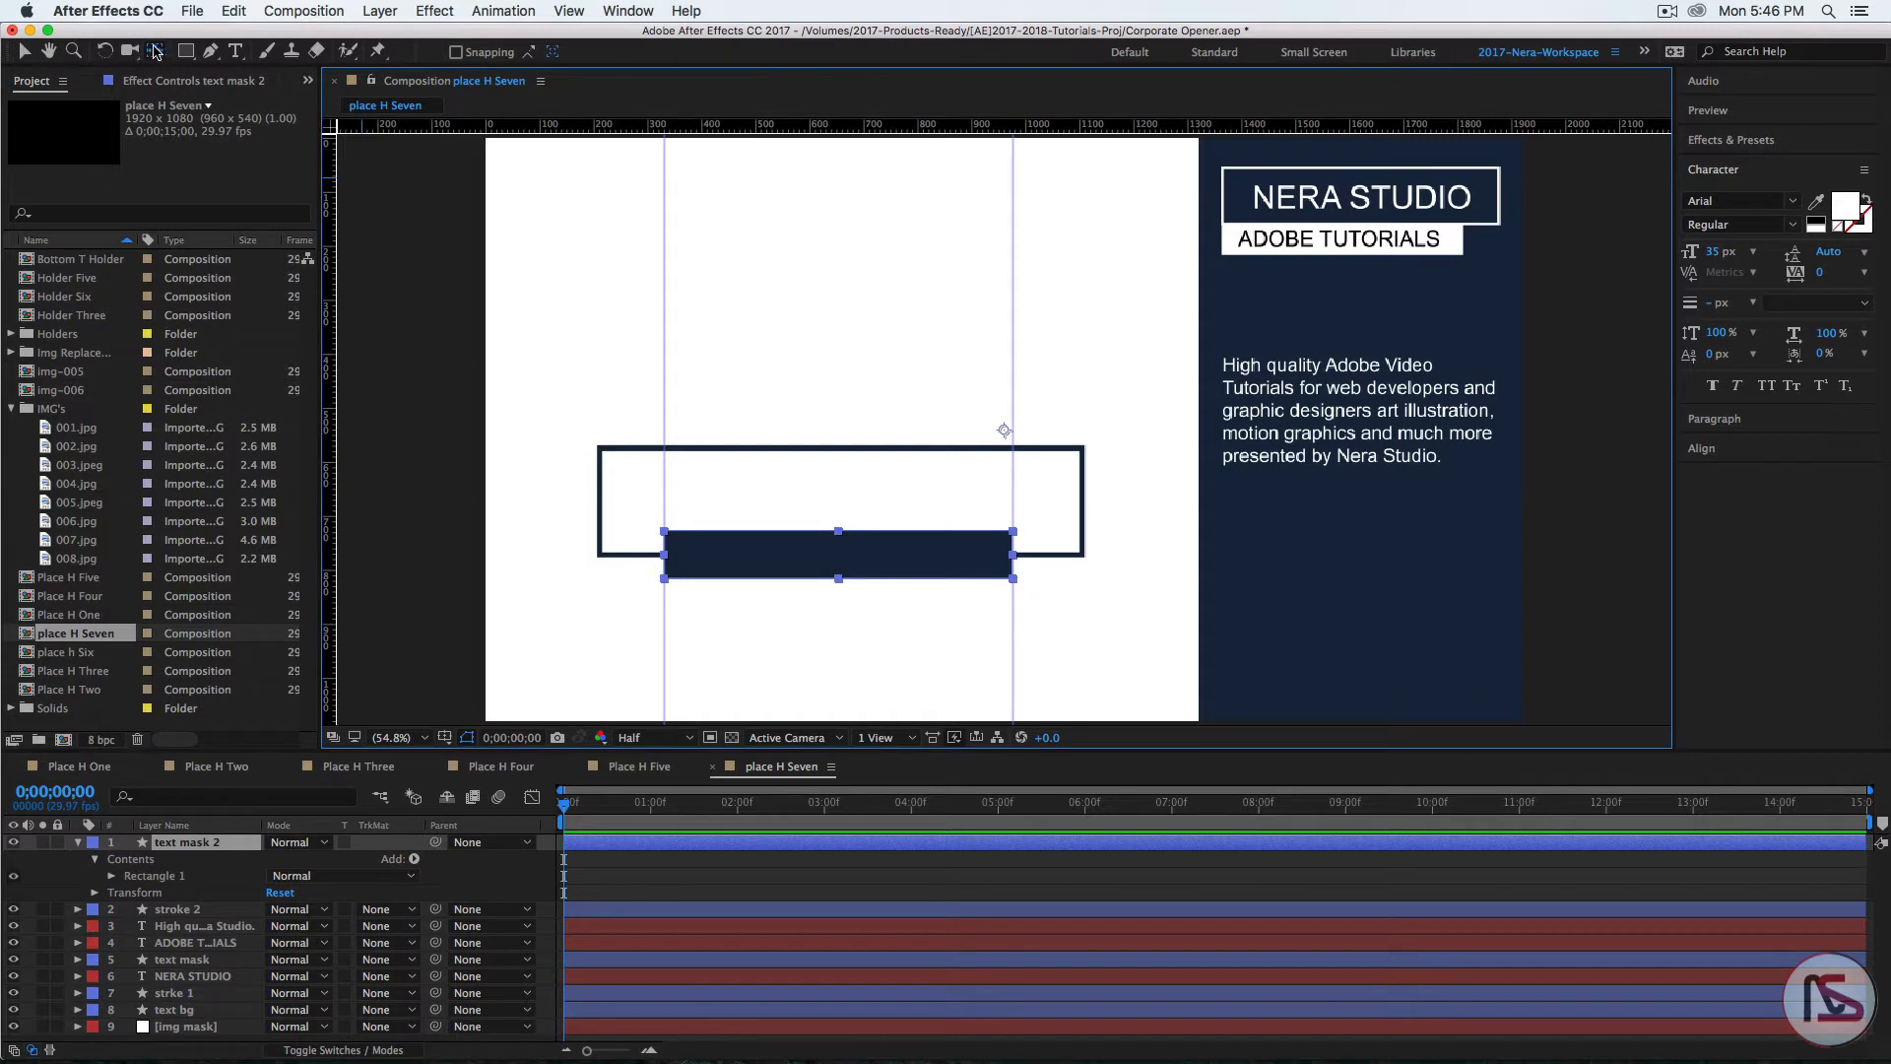
drag(1013, 421, 1012, 555)
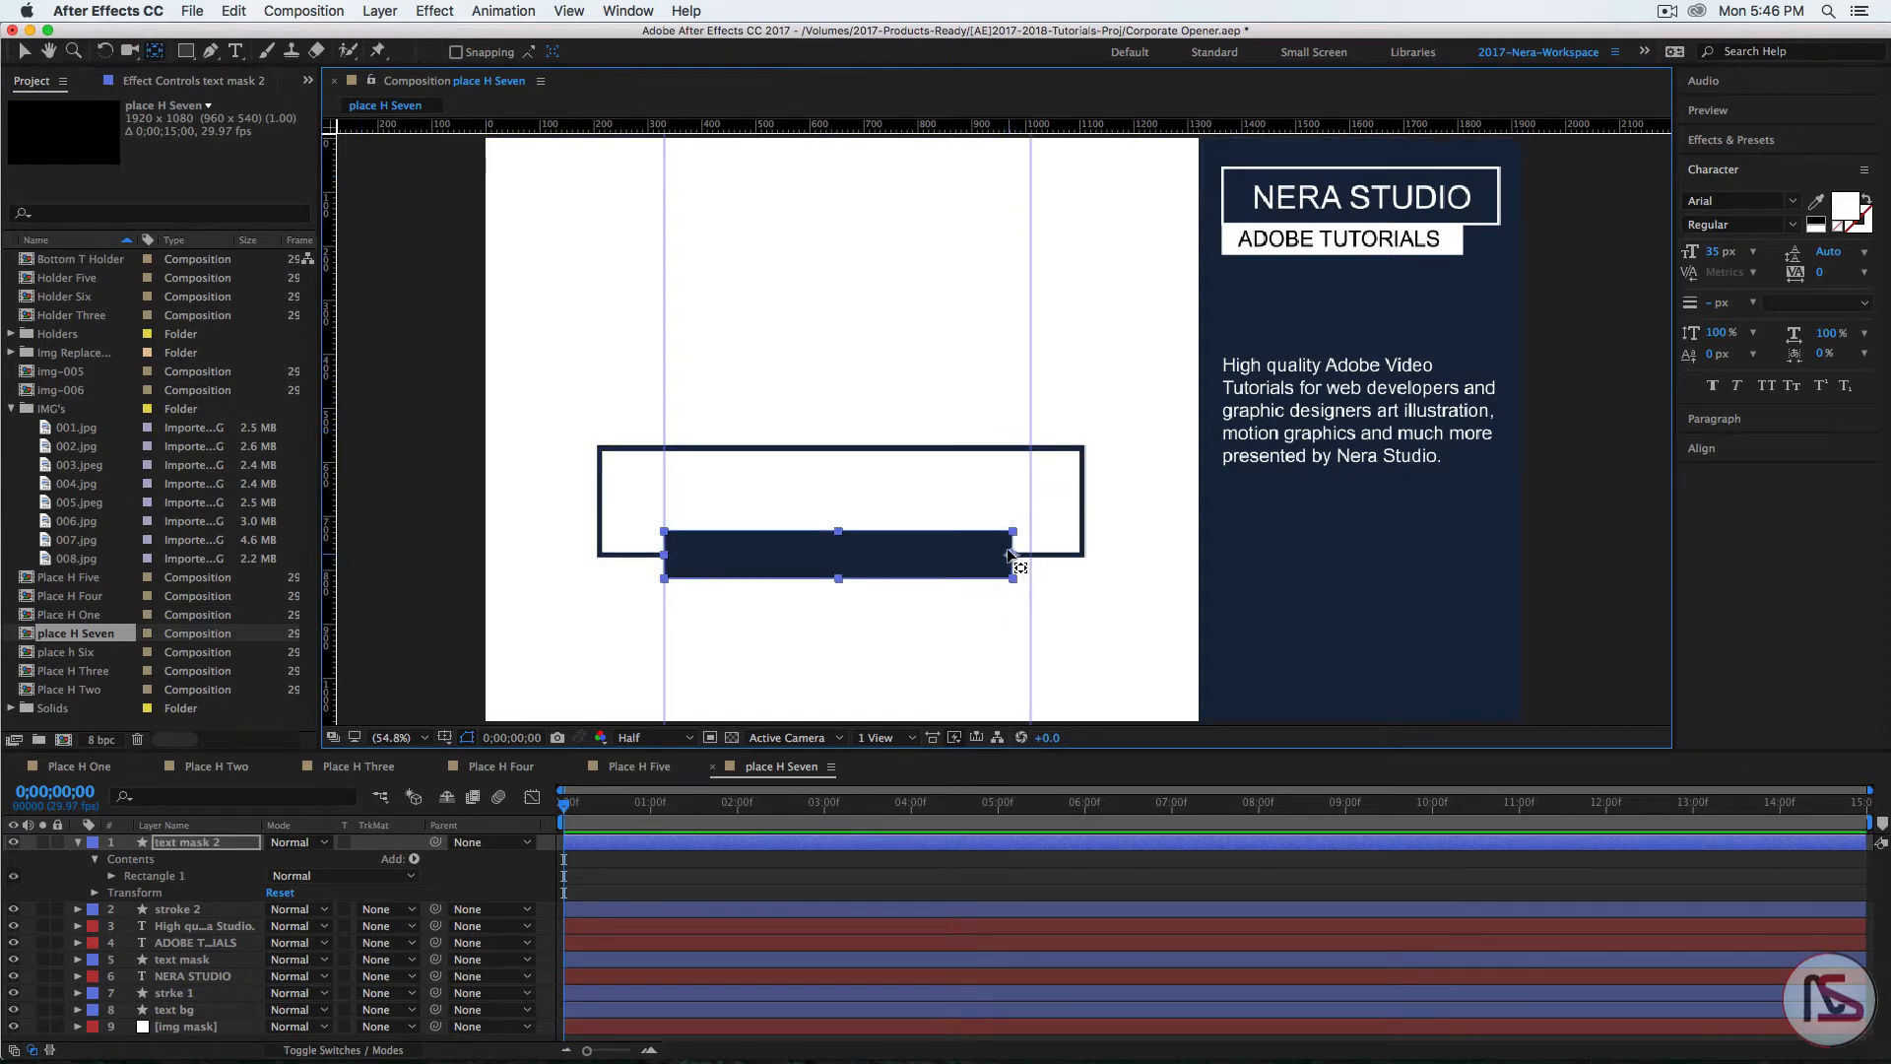
click(194, 844)
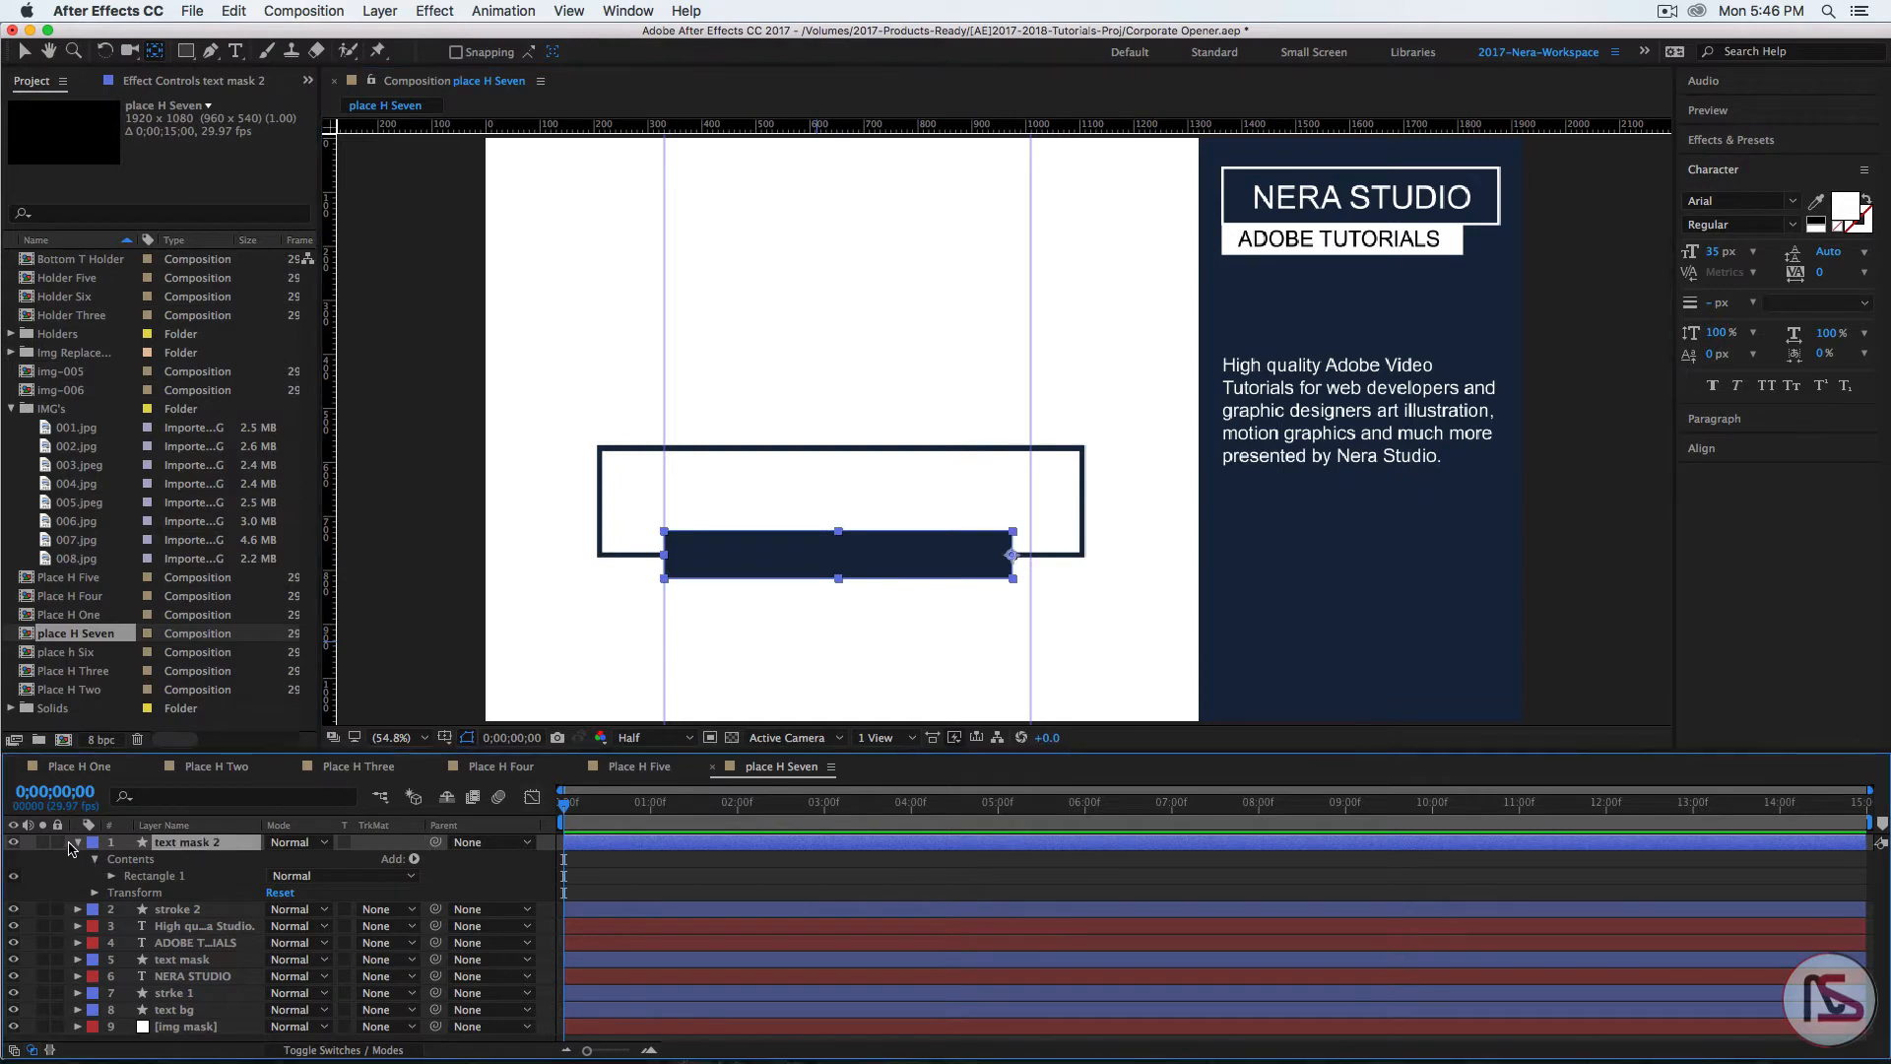
click(77, 845)
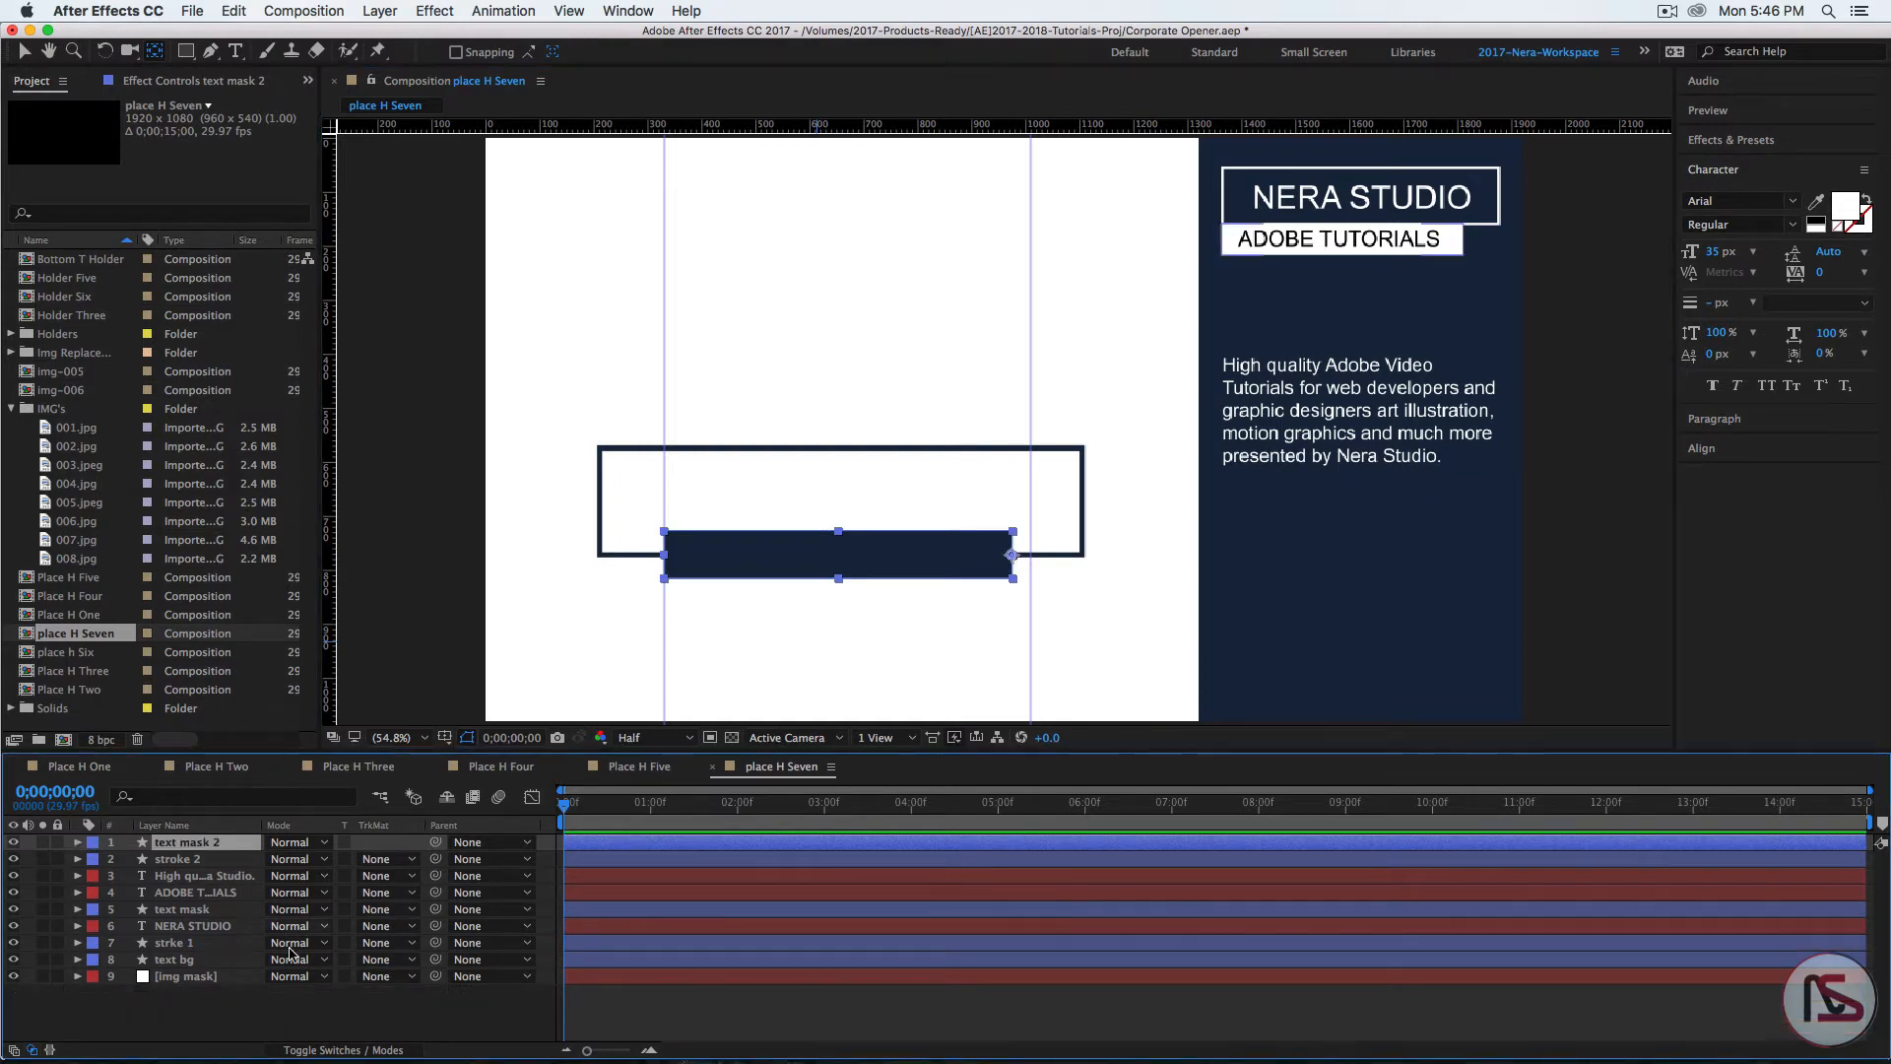
Step: Create a new text layer reading NERA COMPANY
click(394, 1031)
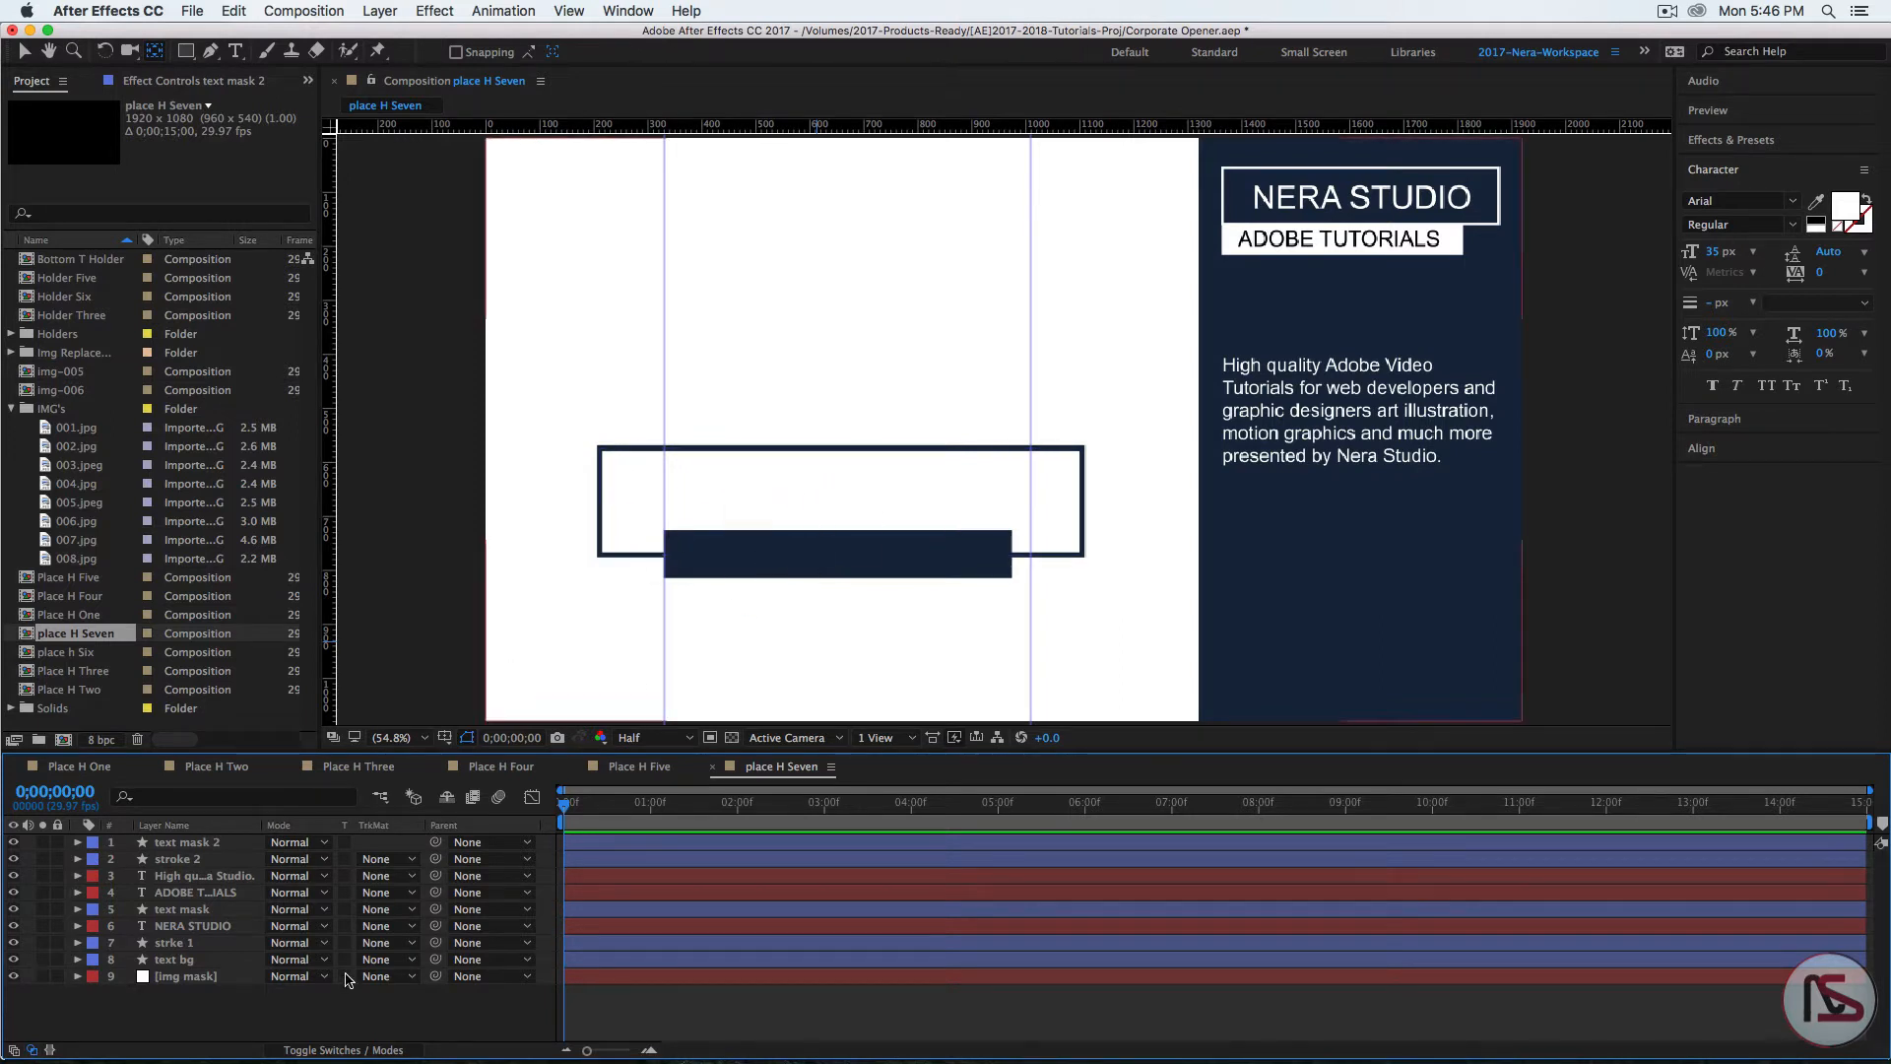
right_click(345, 1015)
mouse_move(416, 852)
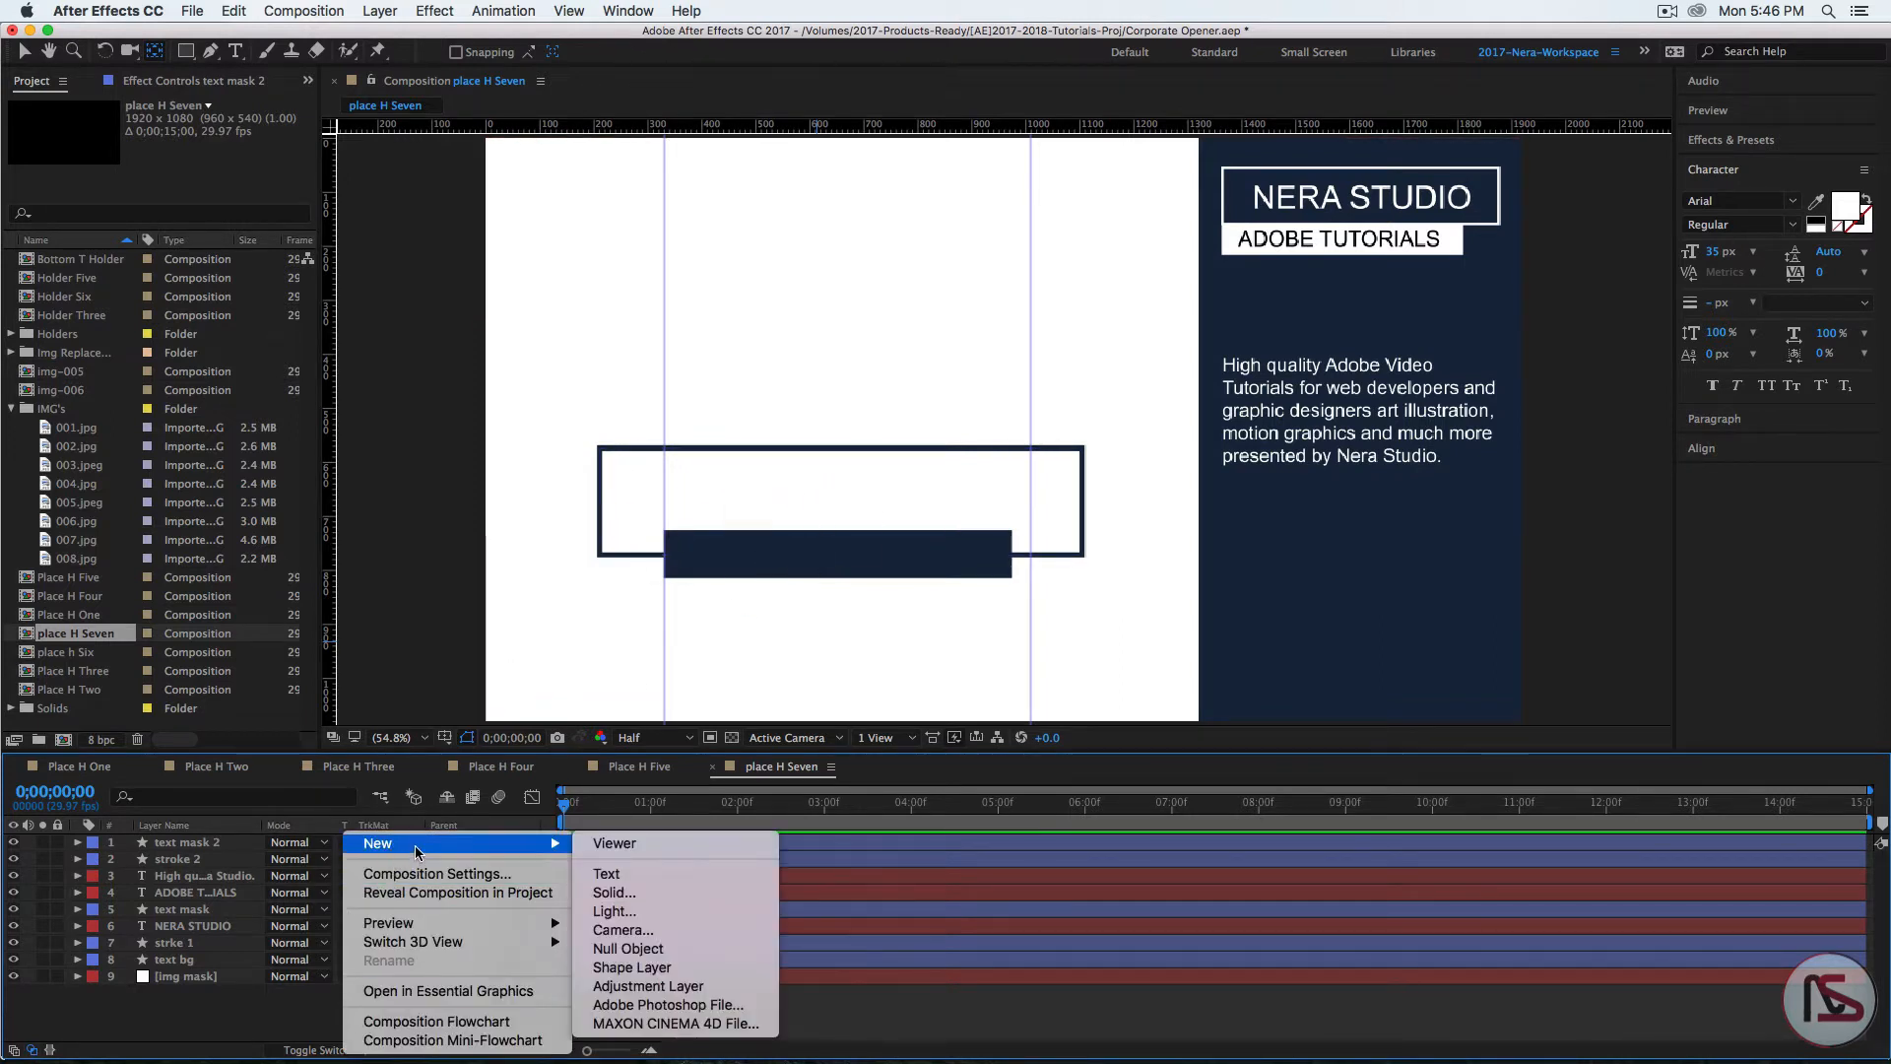
click(606, 874)
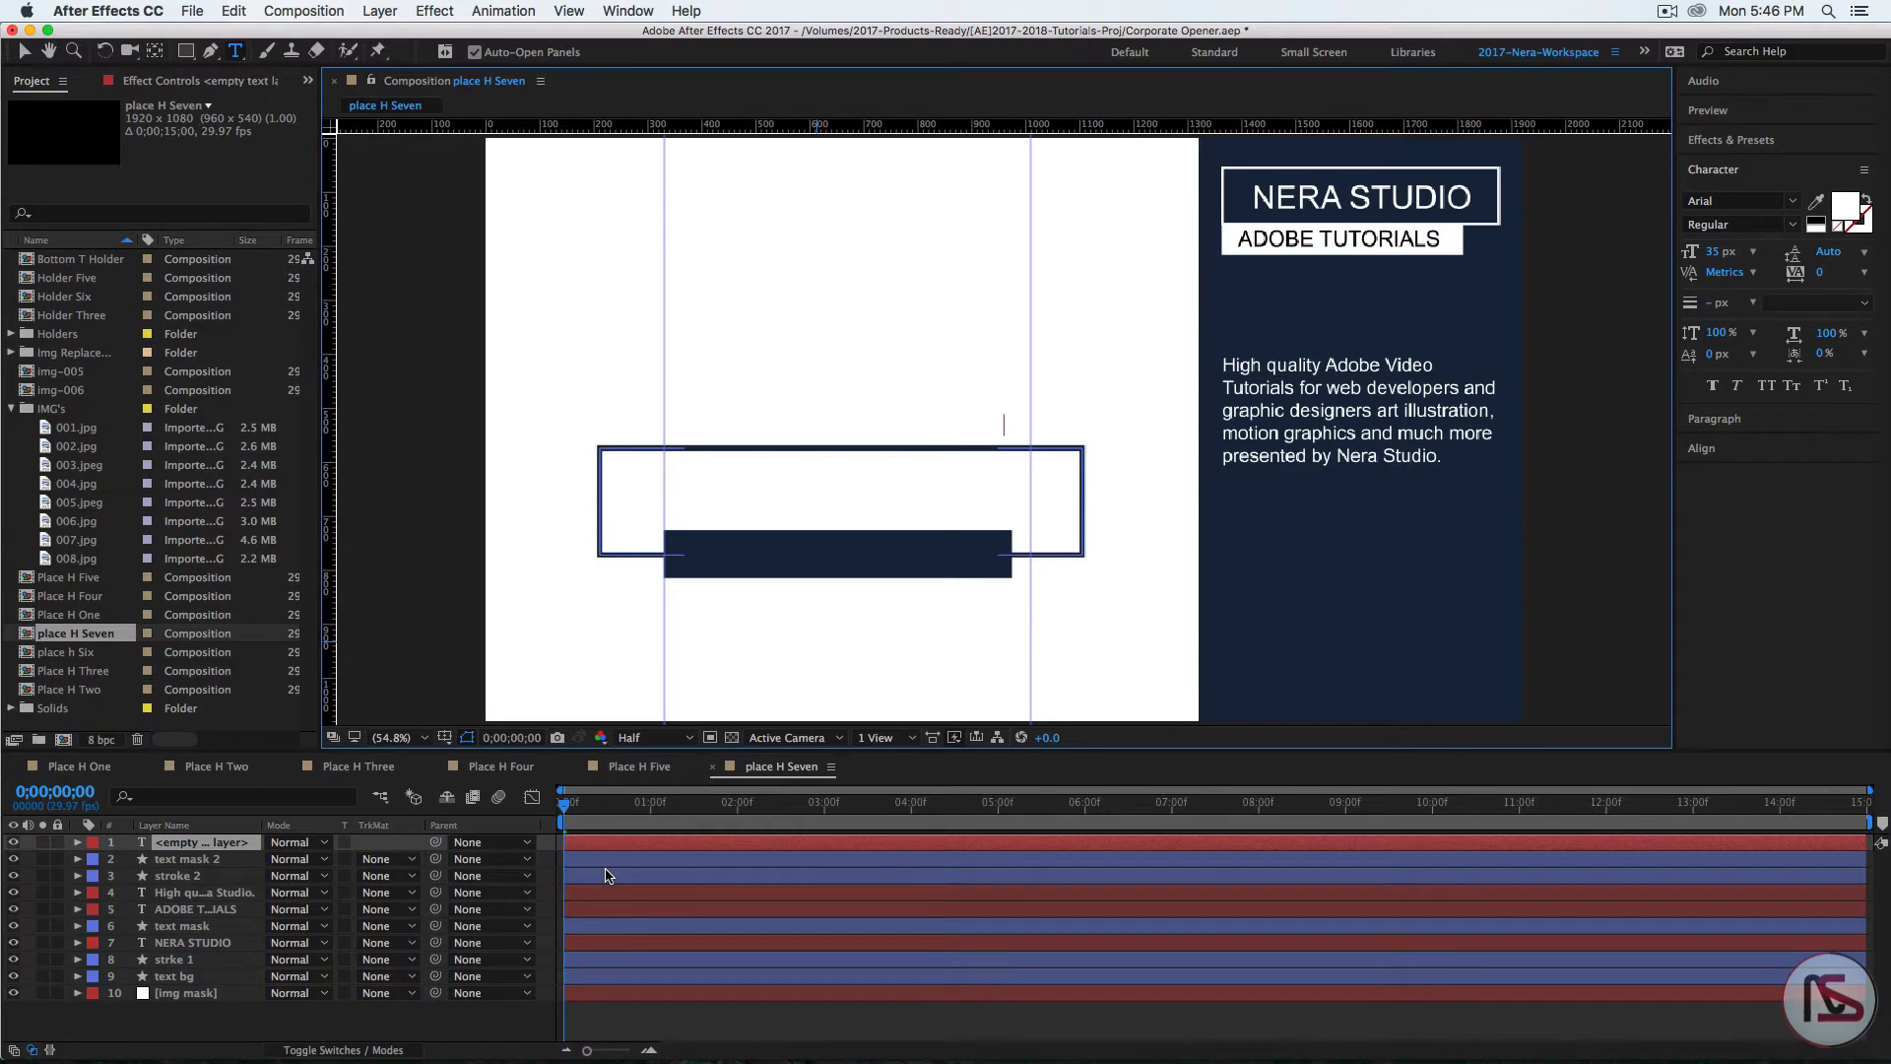
text(NERA COMPANY)
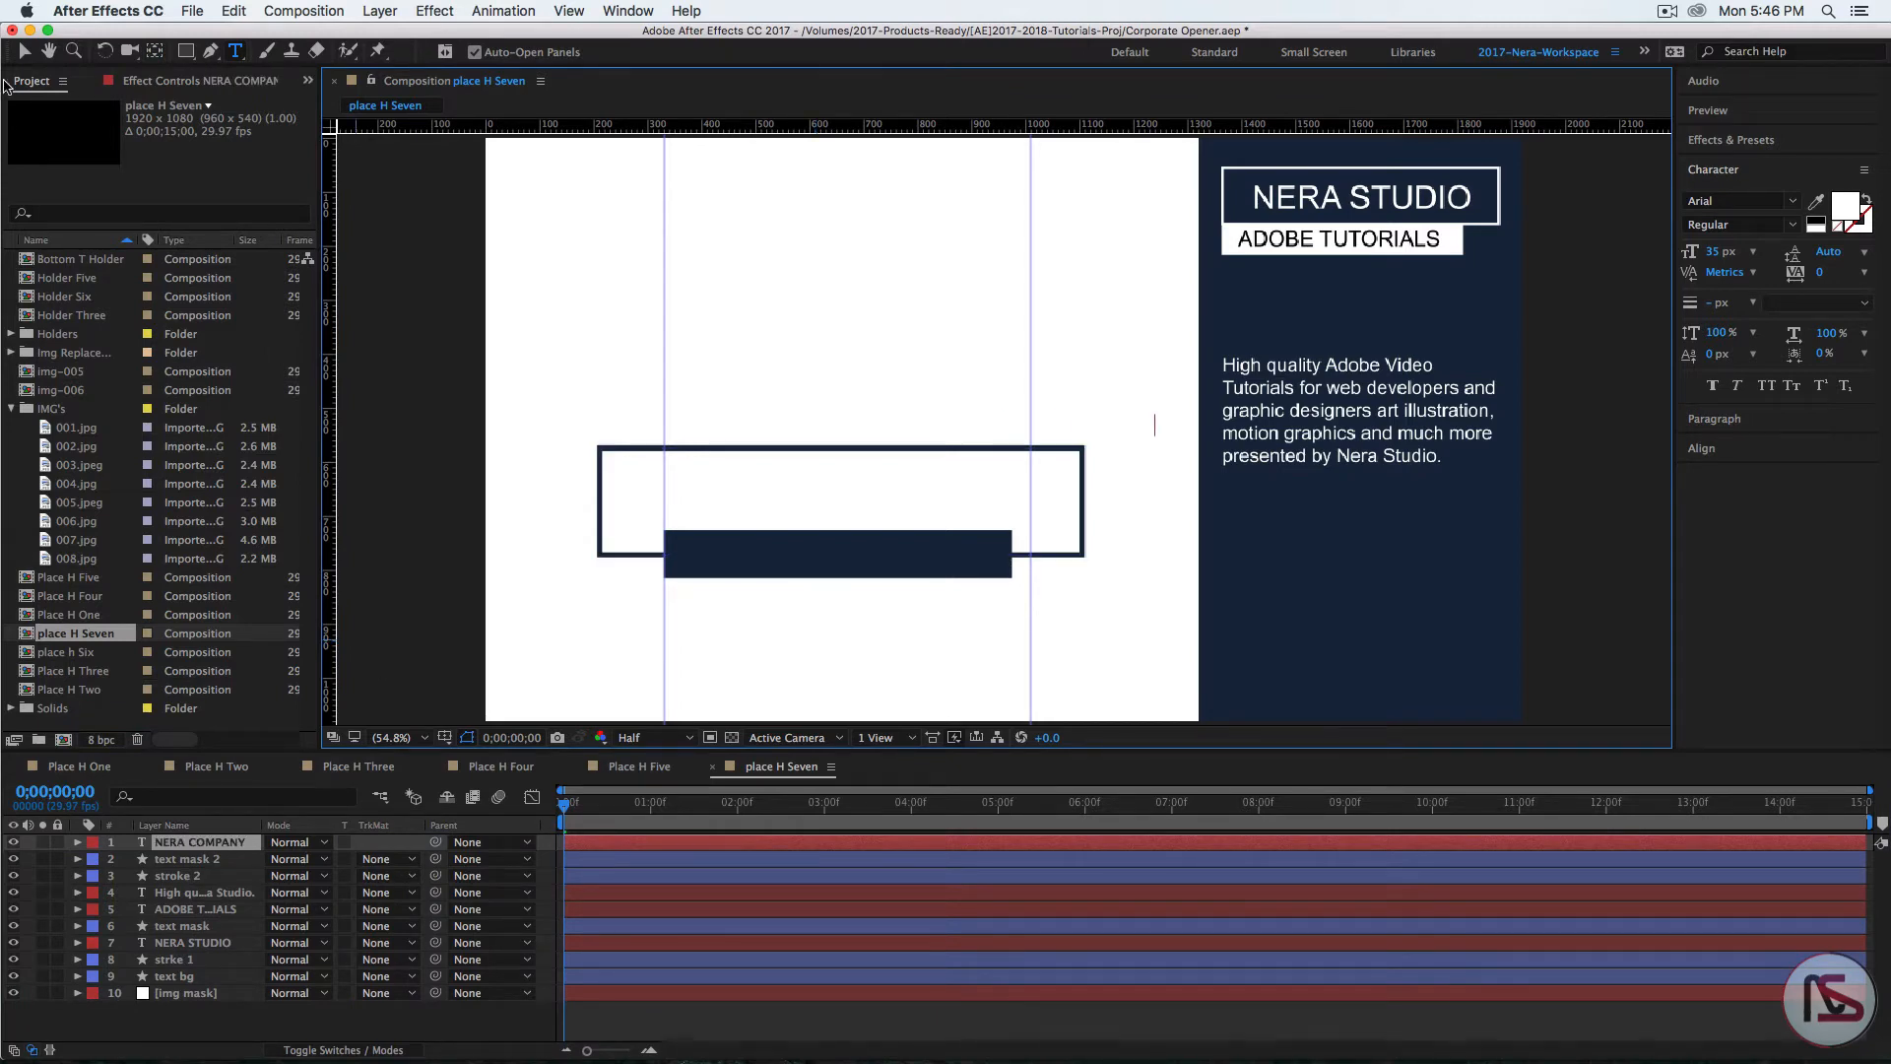
click(24, 51)
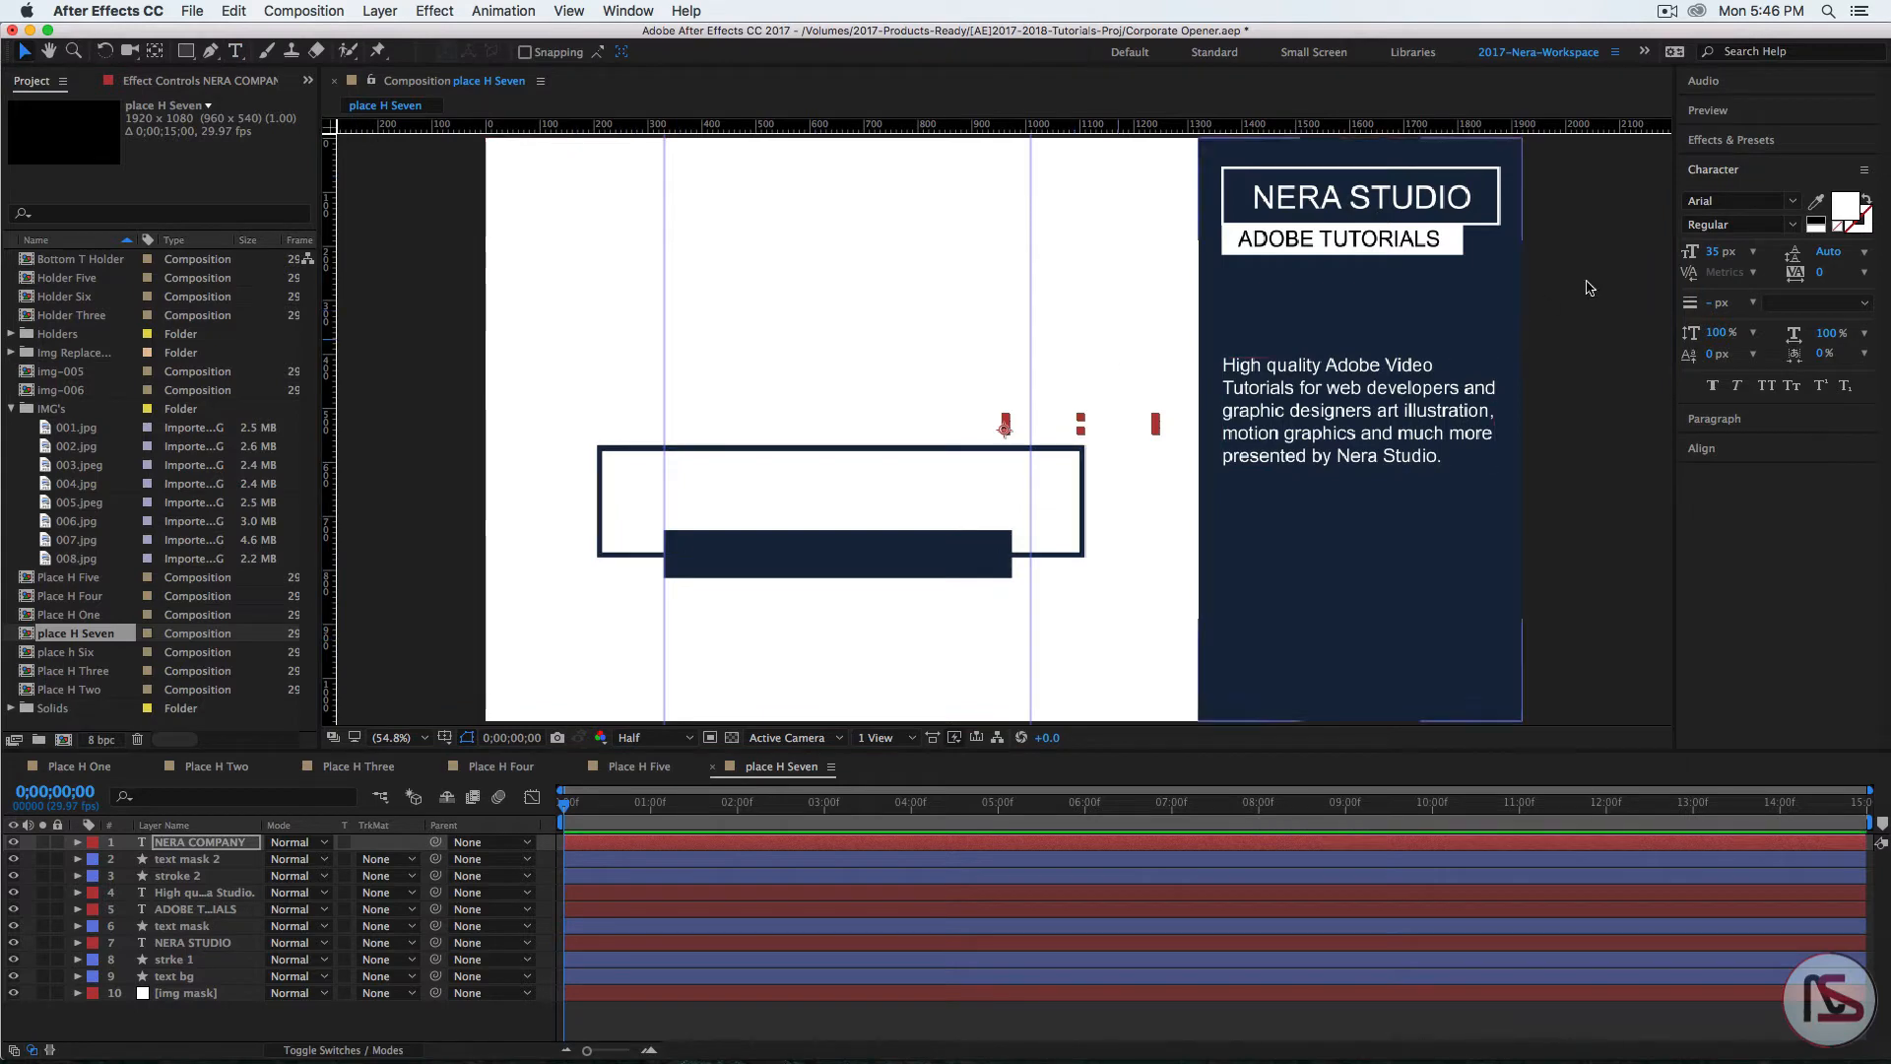
Step: Sample the side panel's dark blue as the NERA COMPANY text colour
click(1844, 207)
click(1110, 527)
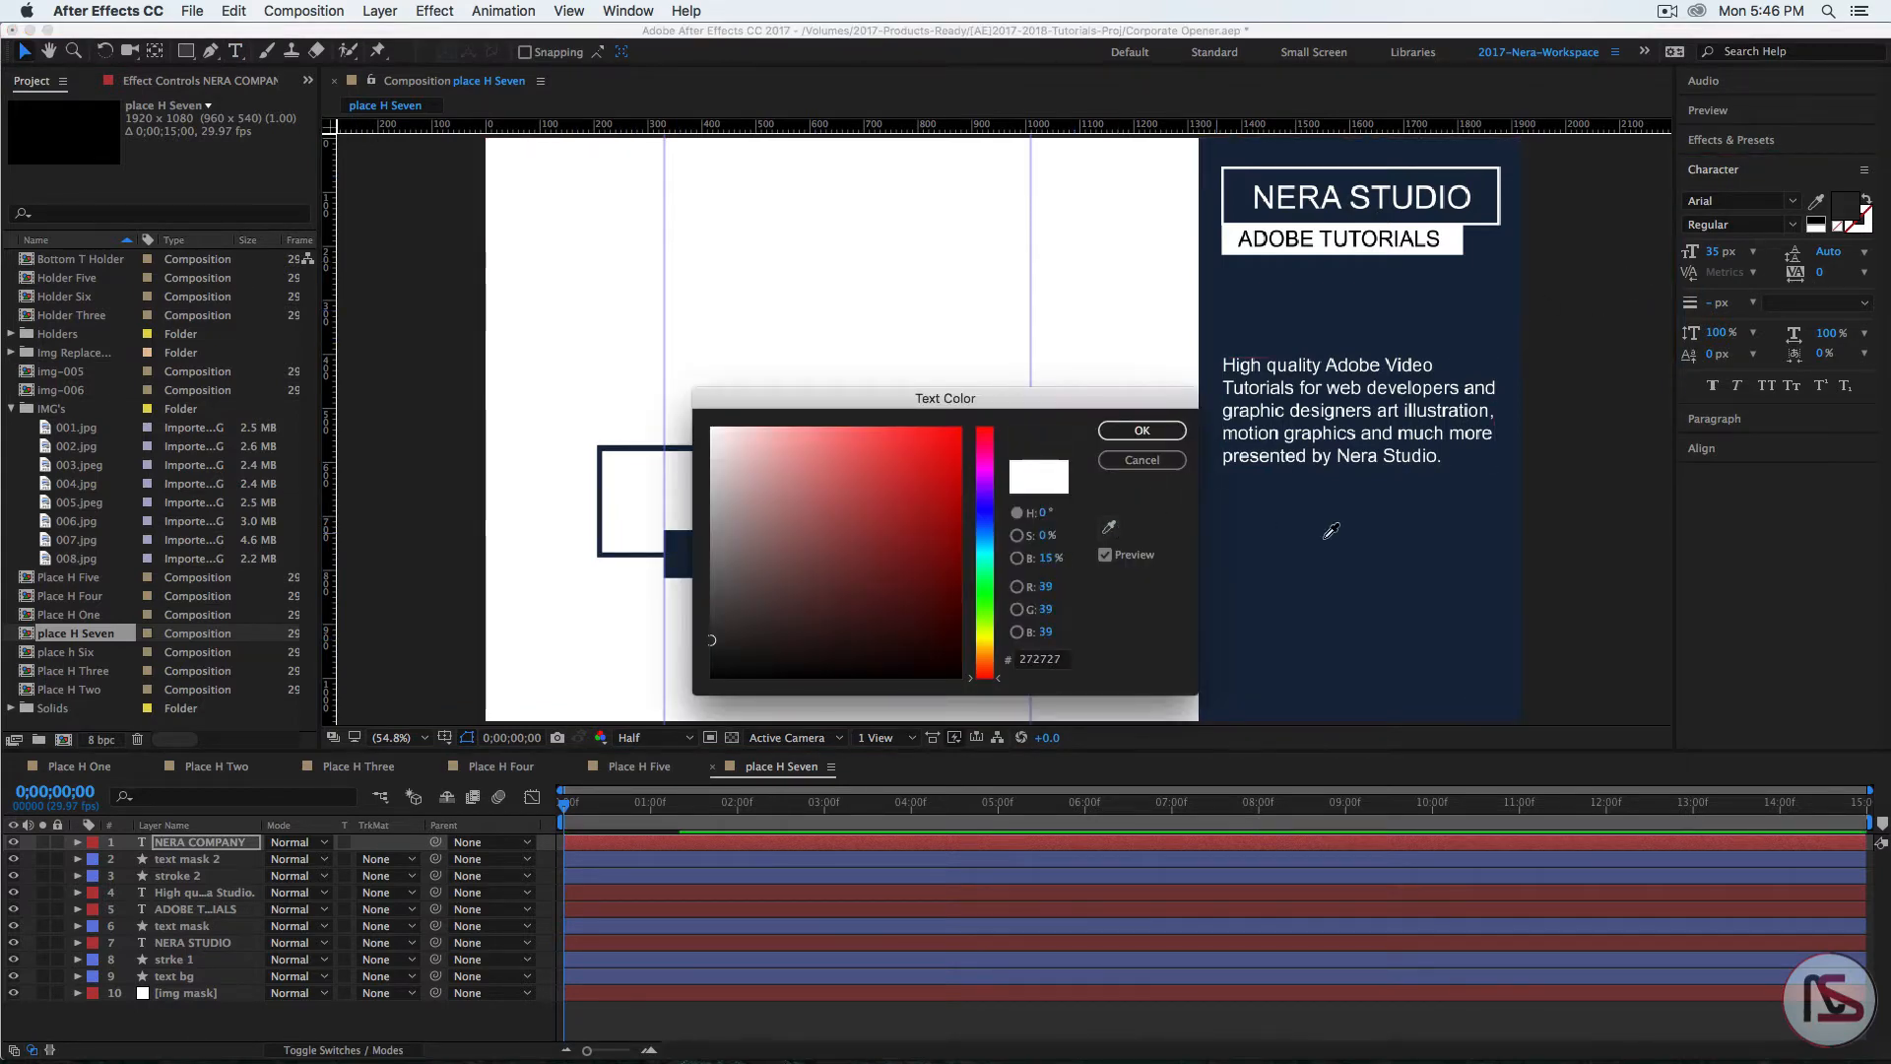
click(1330, 537)
click(1142, 431)
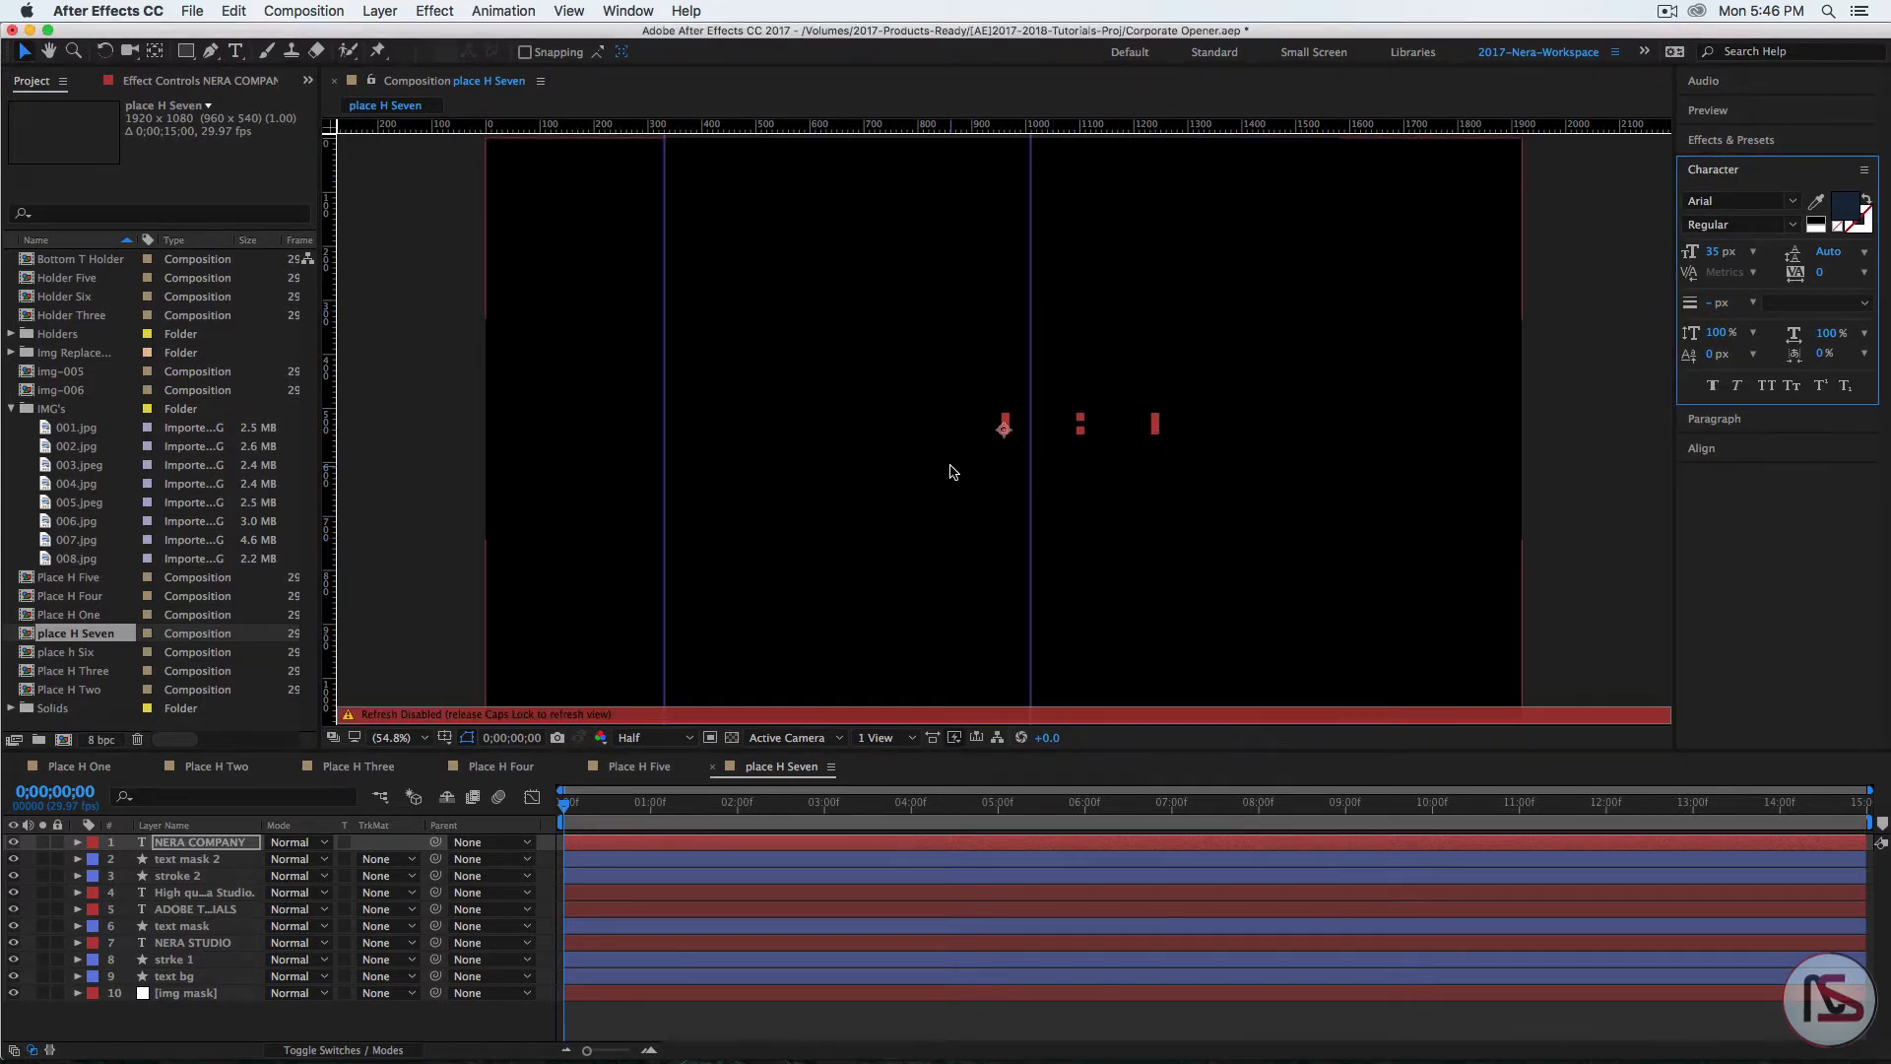
Step: Move the NERA COMPANY text into the outlined box above the dark blue bar and set its style to Bold
key(Caps_Lock)
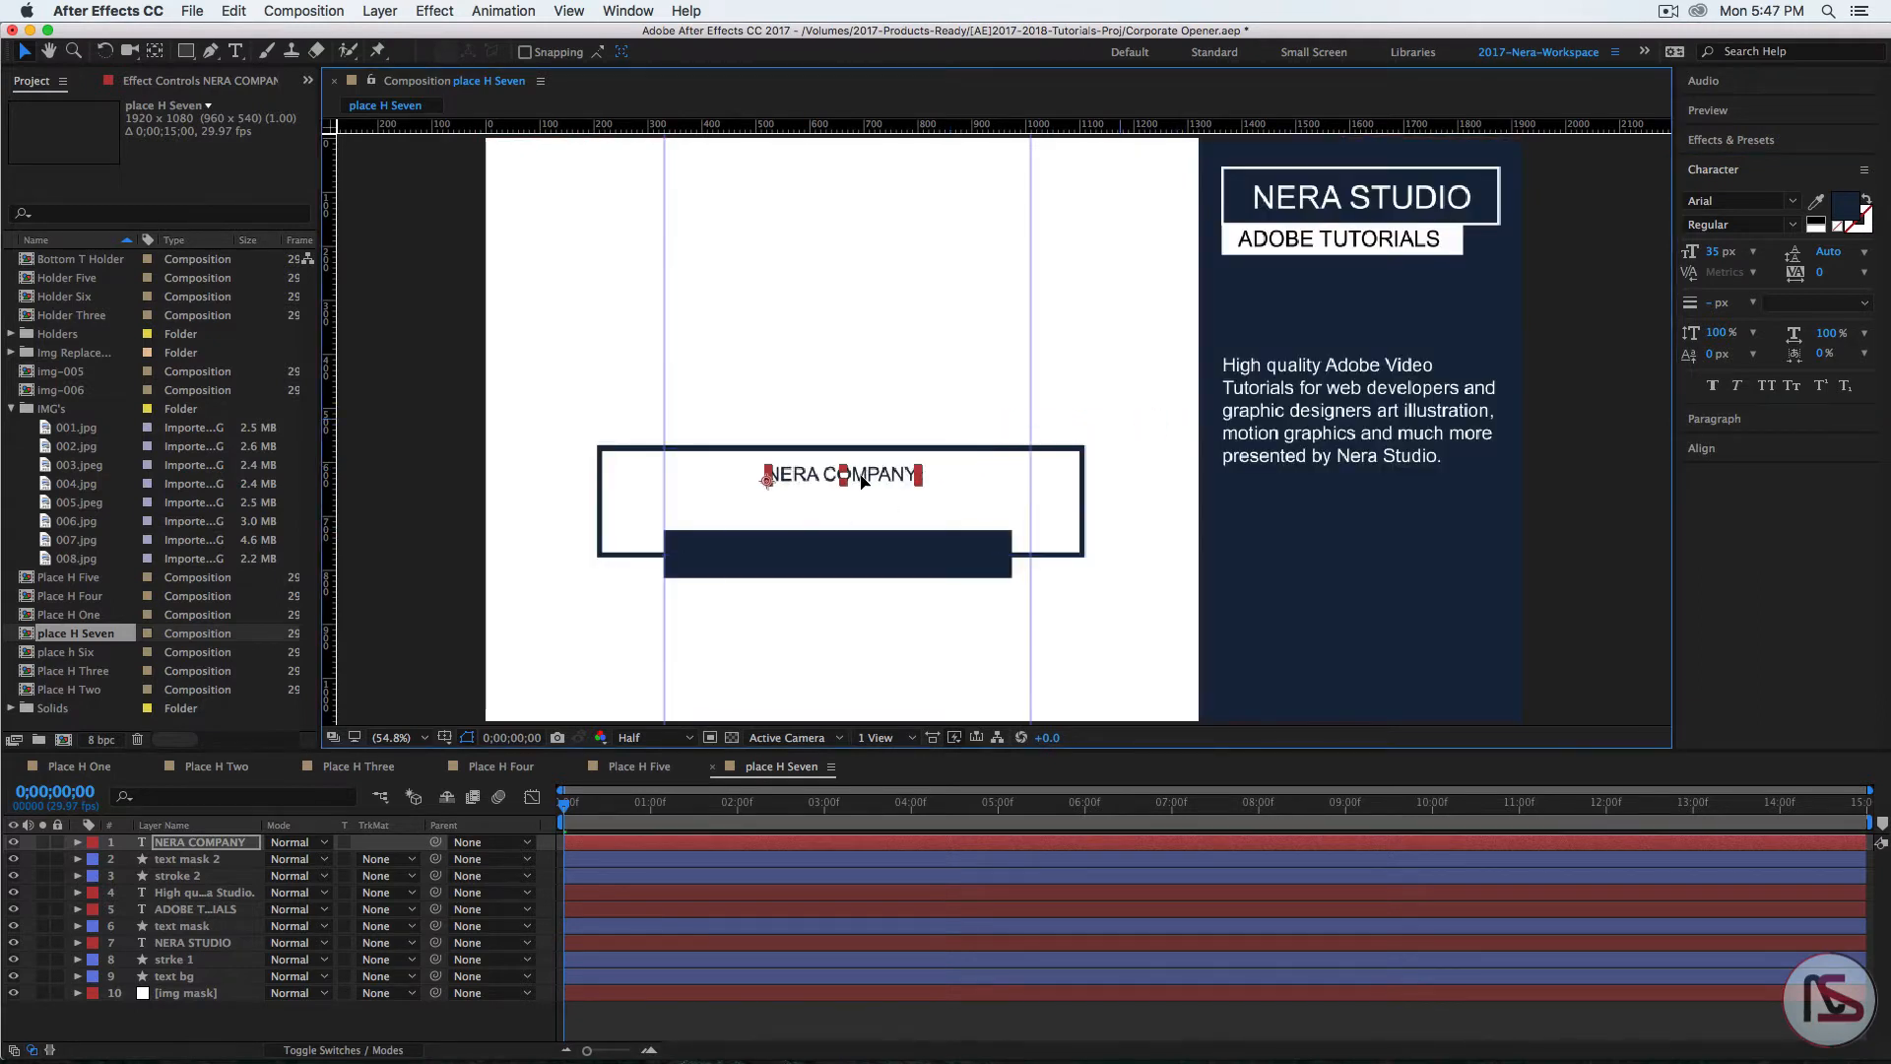
drag(861, 479, 846, 498)
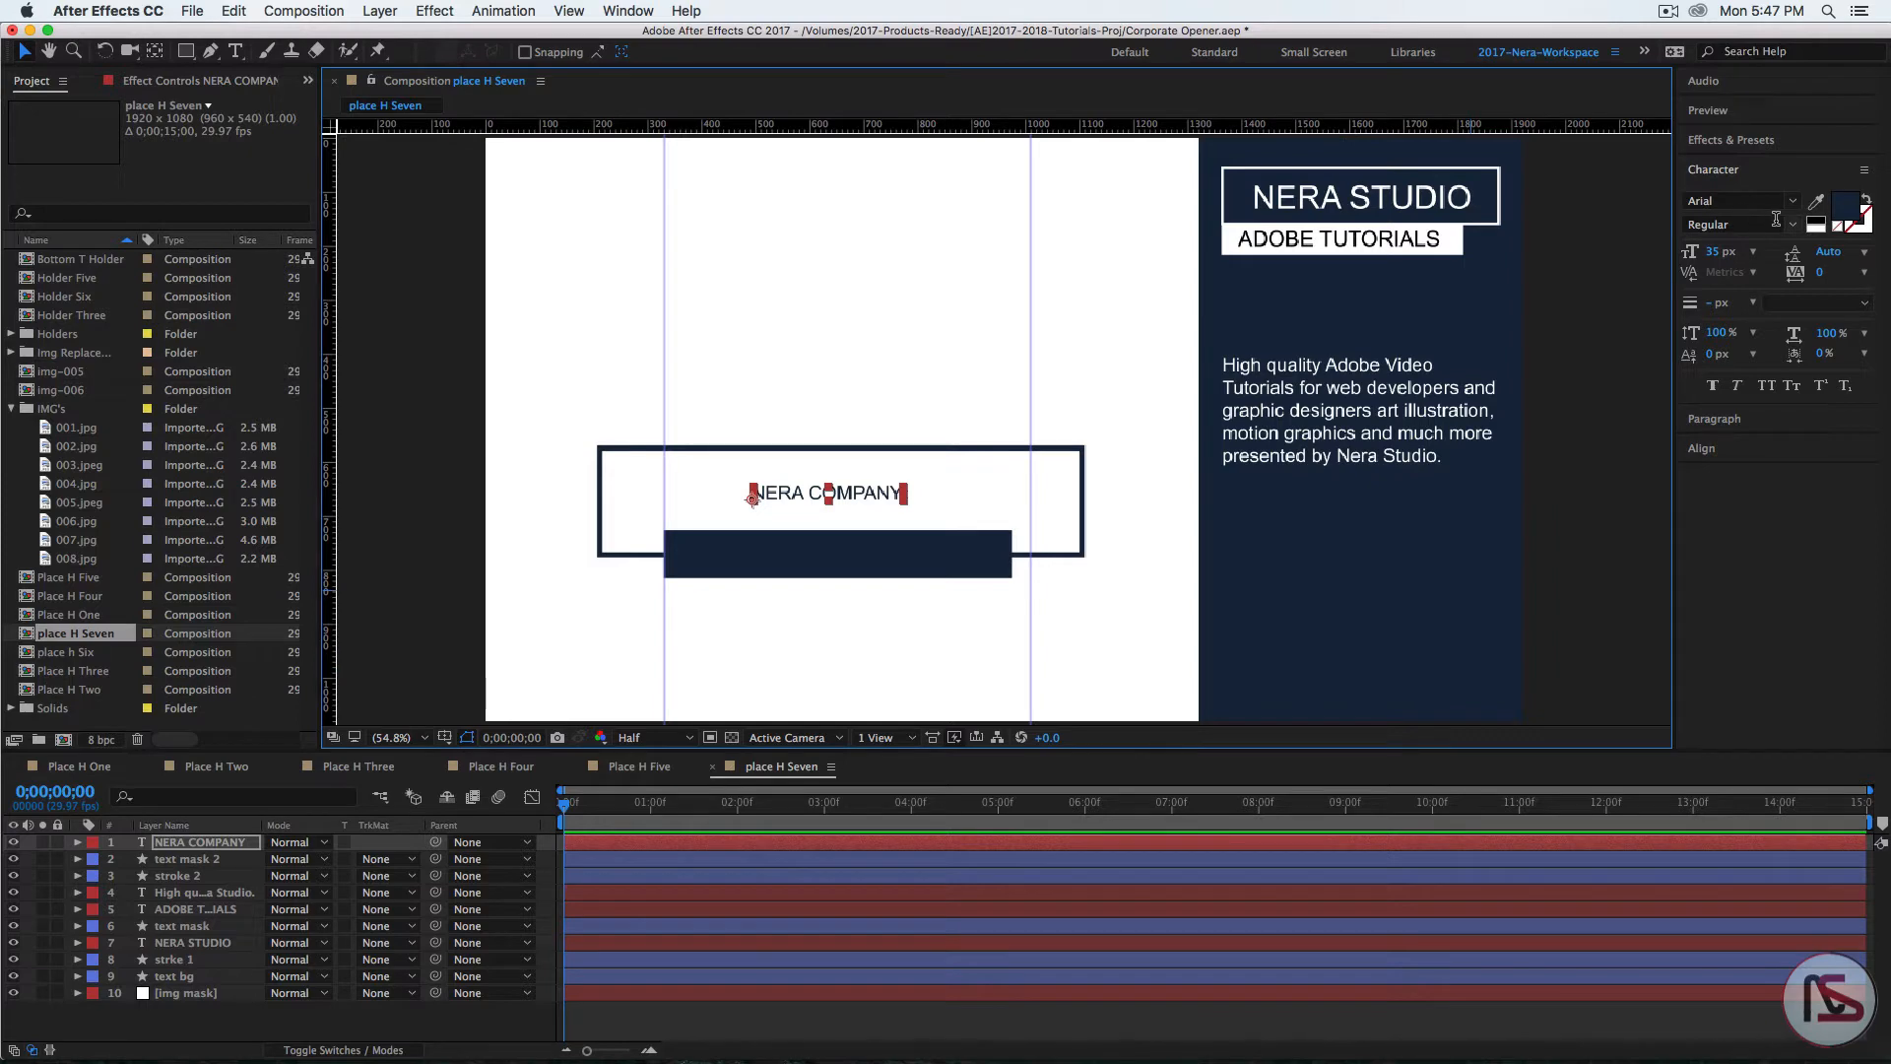
click(1776, 224)
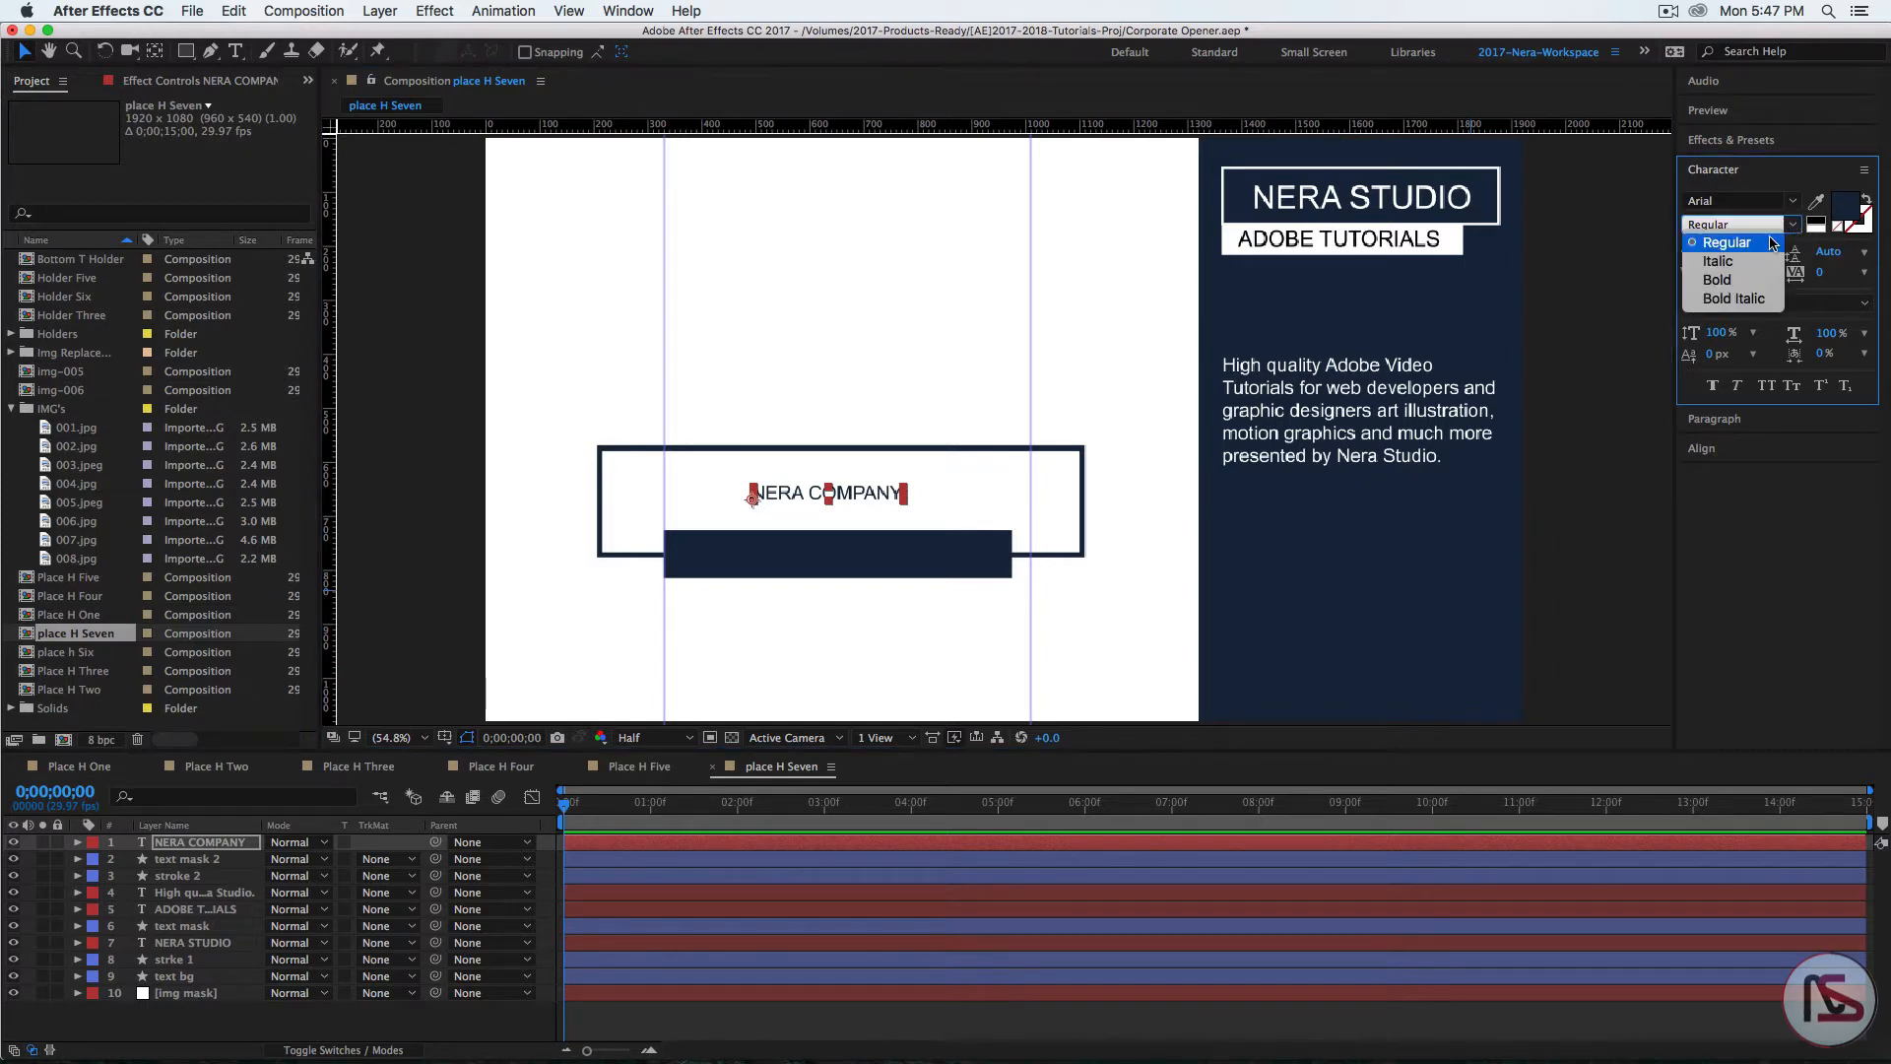
click(1749, 282)
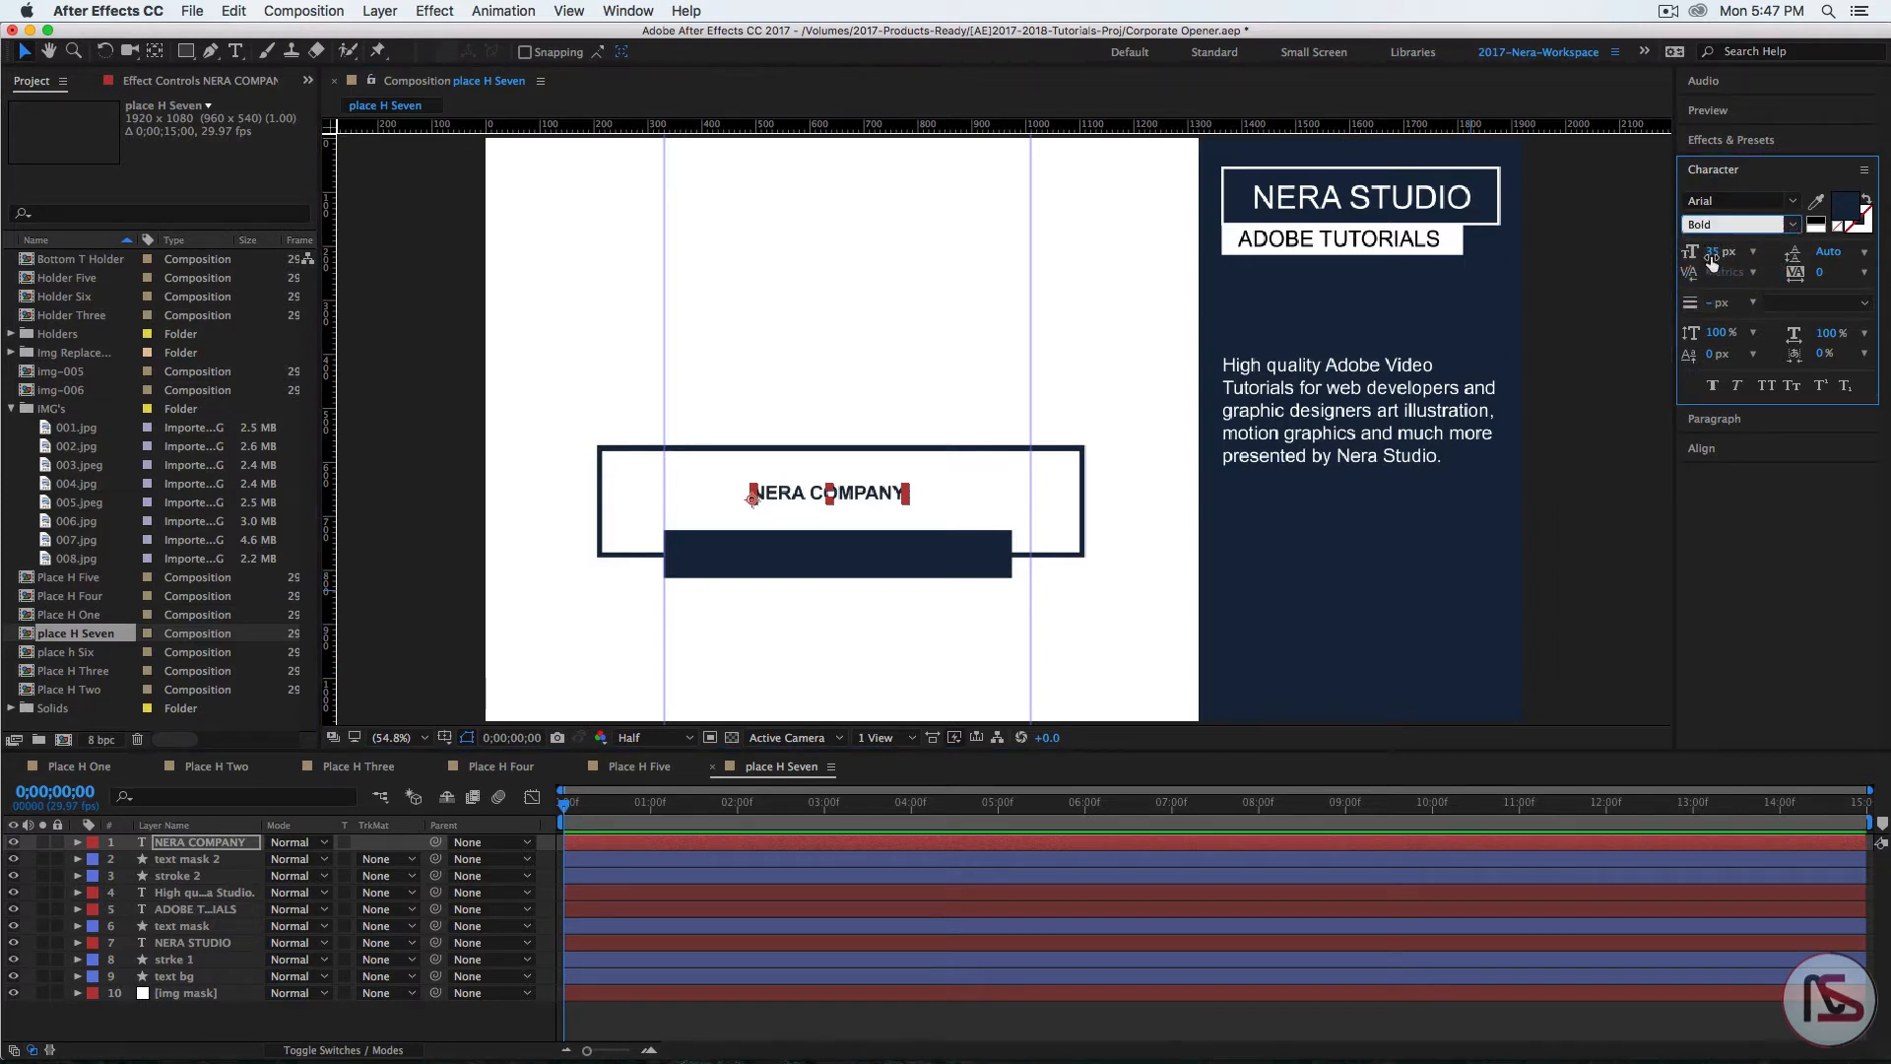
Step: Enlarge the NERA COMPANY text to 90 px and centre it in the outlined box above the bar
click(1725, 253)
text(70)
key(Return)
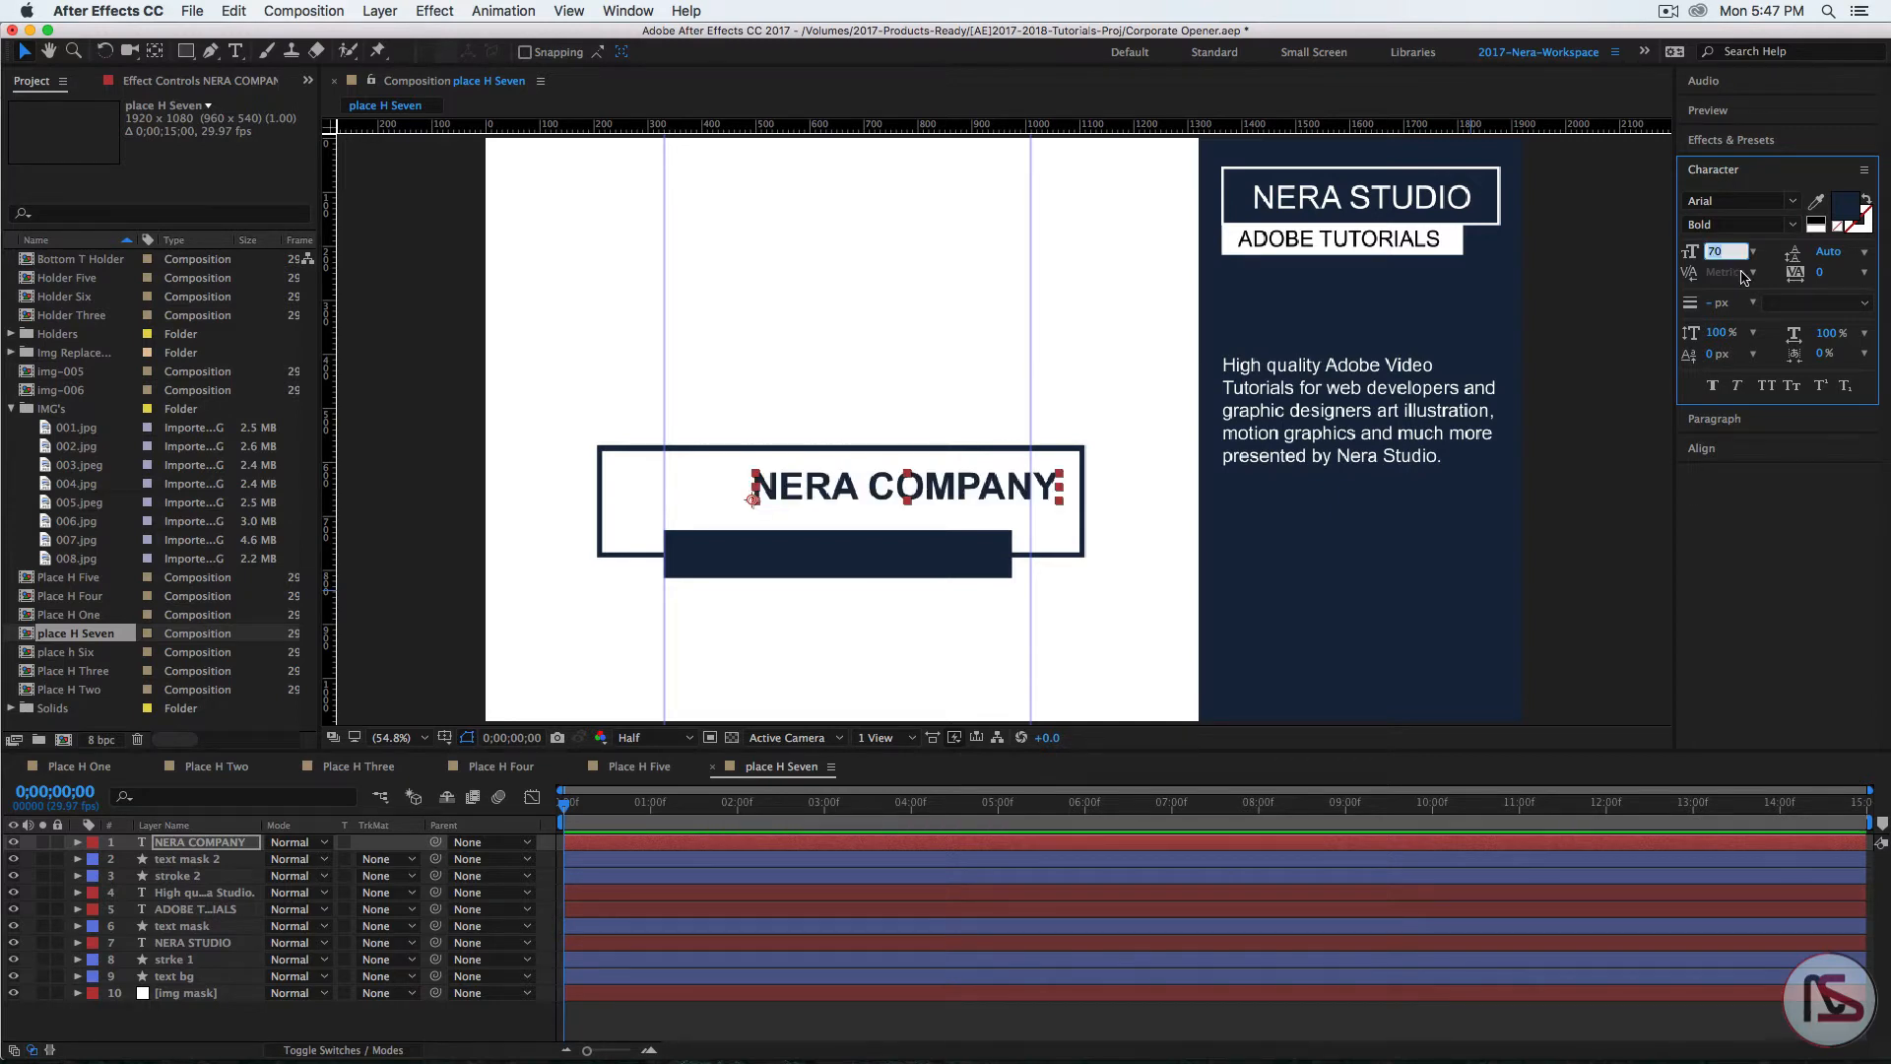
text(80)
key(Return)
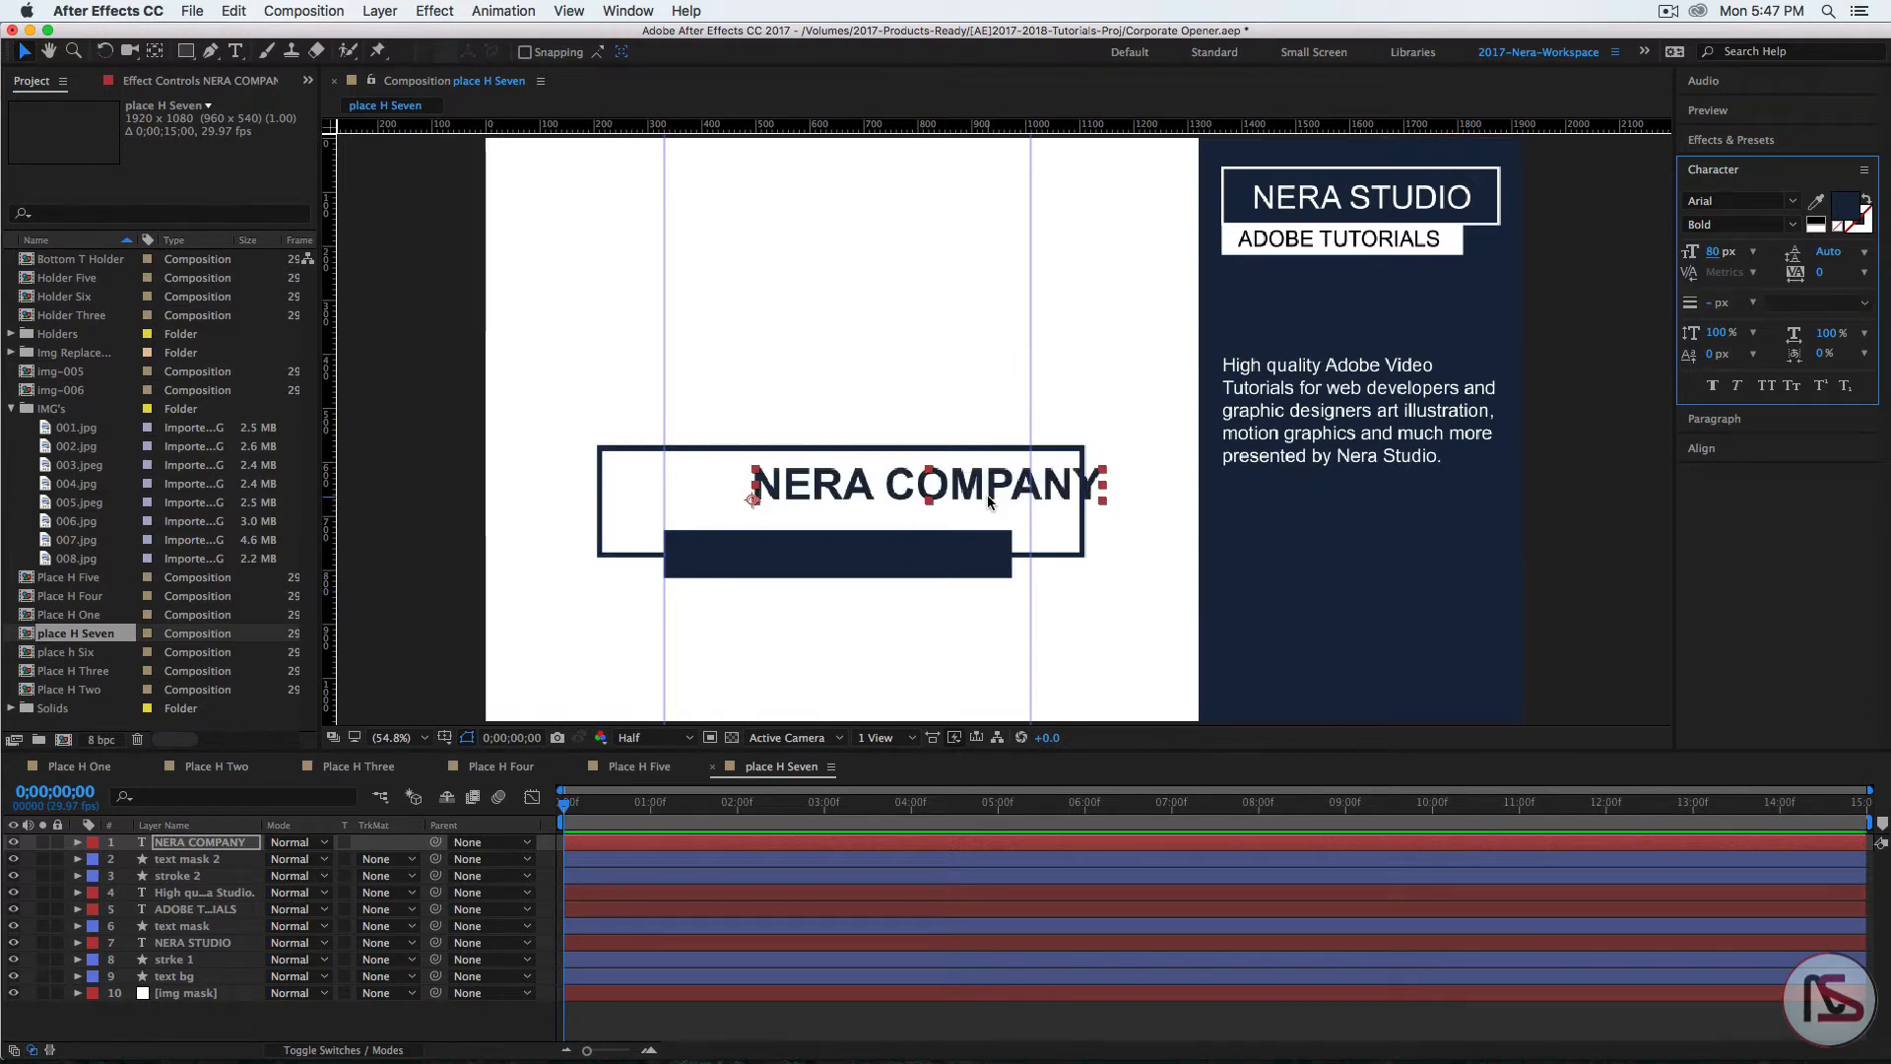
drag(990, 503, 918, 508)
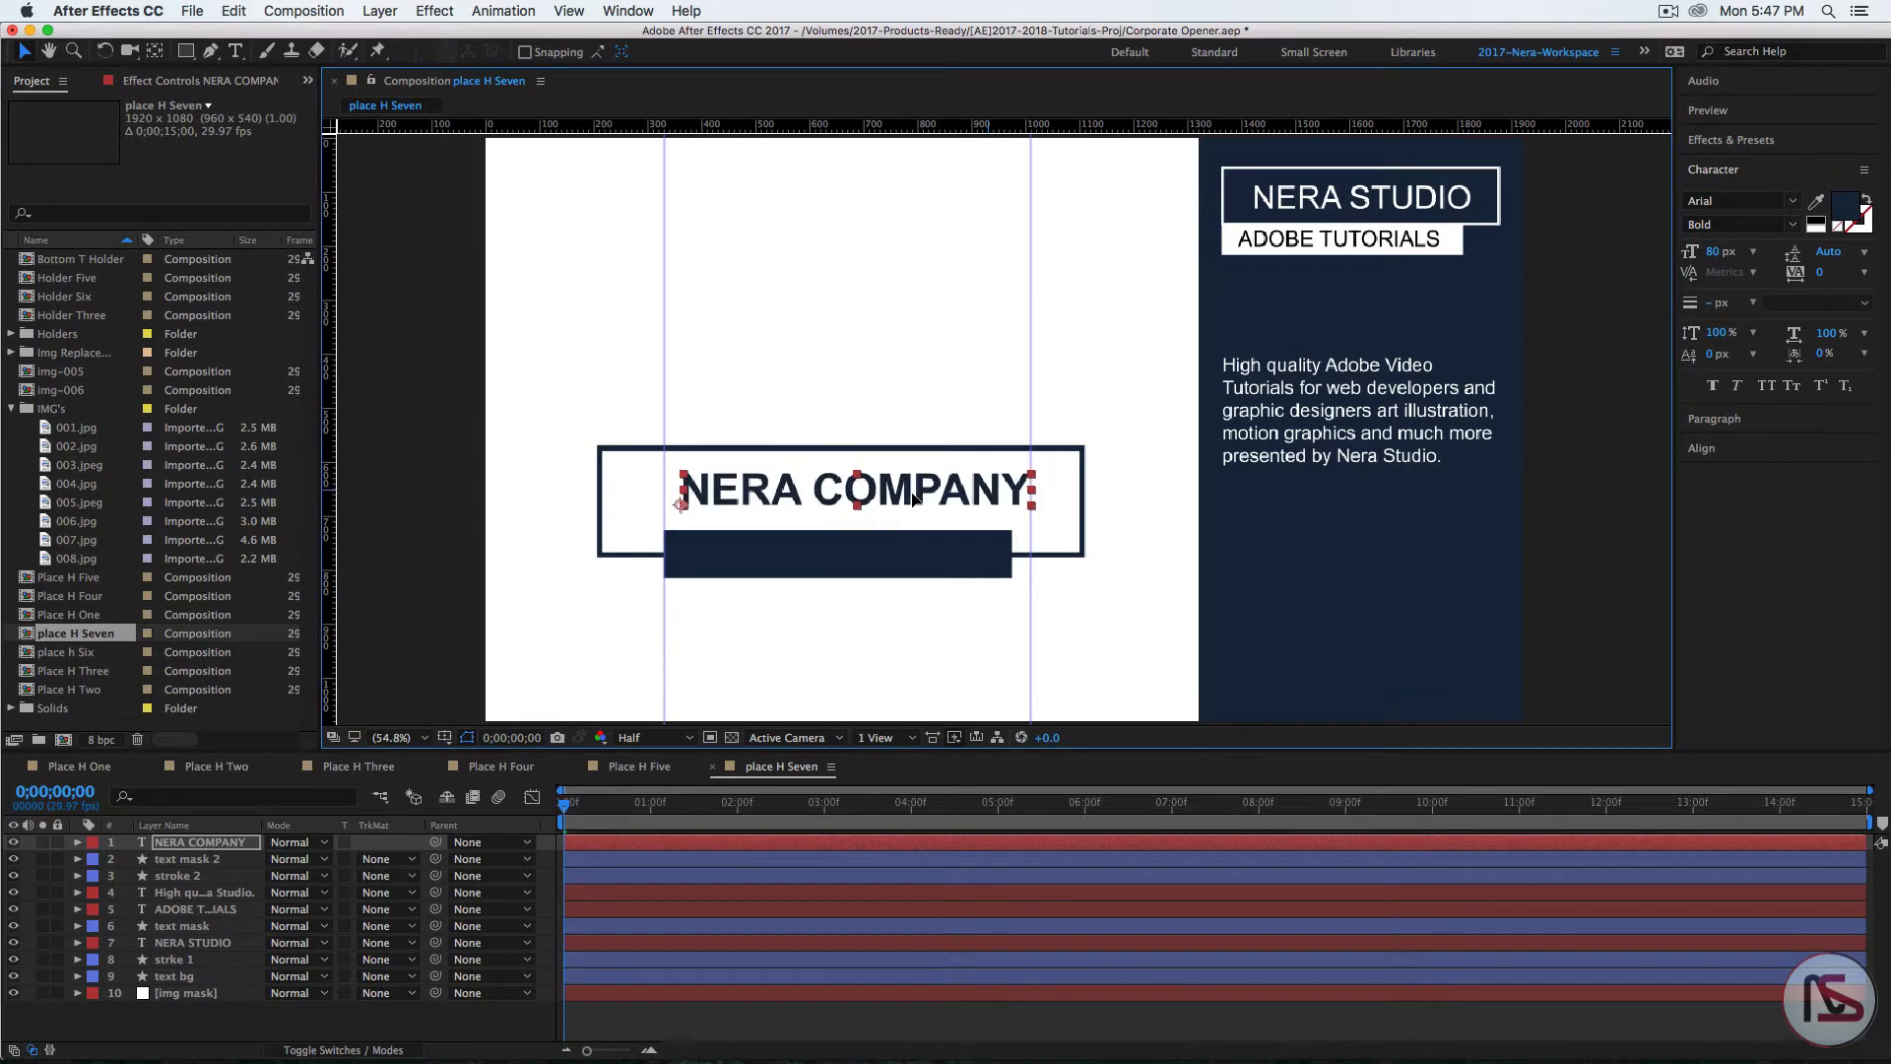
click(1716, 255)
text(90)
key(Return)
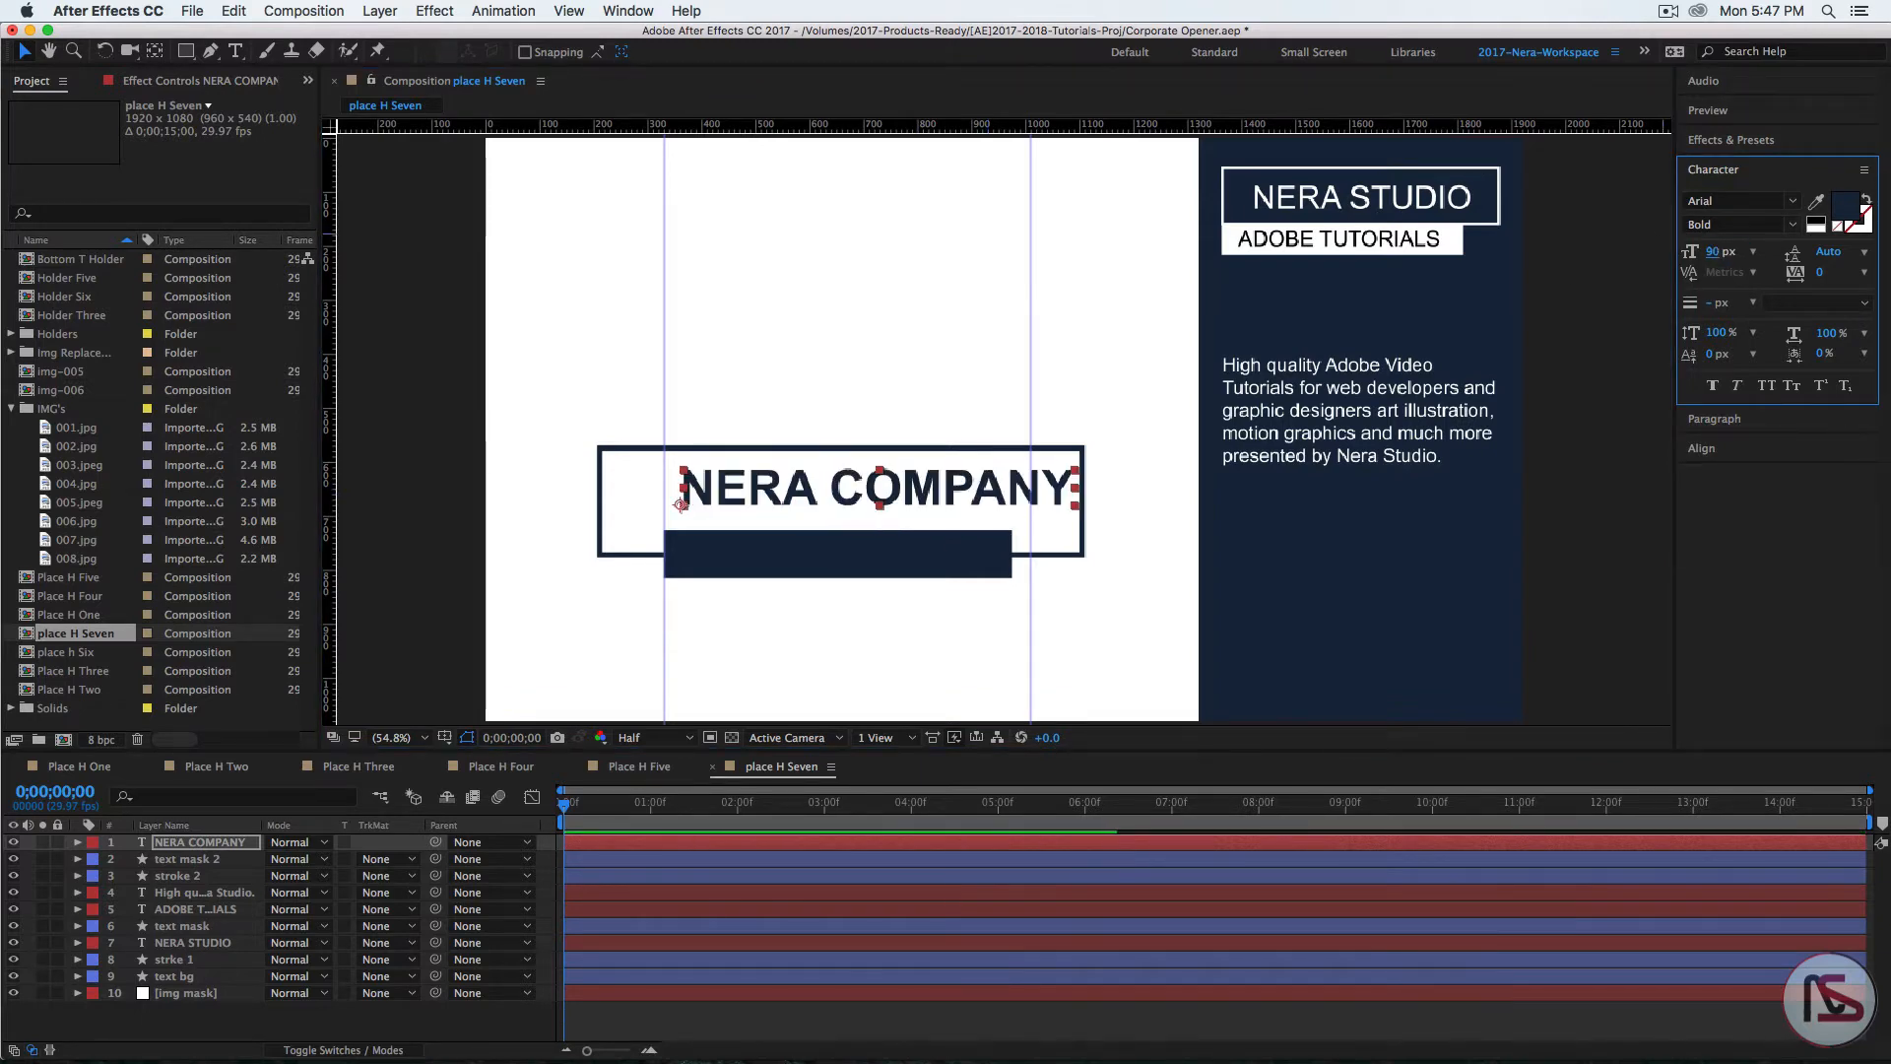
mouse_move(935, 504)
mouse_down()
mouse_move(909, 498)
mouse_move(926, 502)
mouse_up()
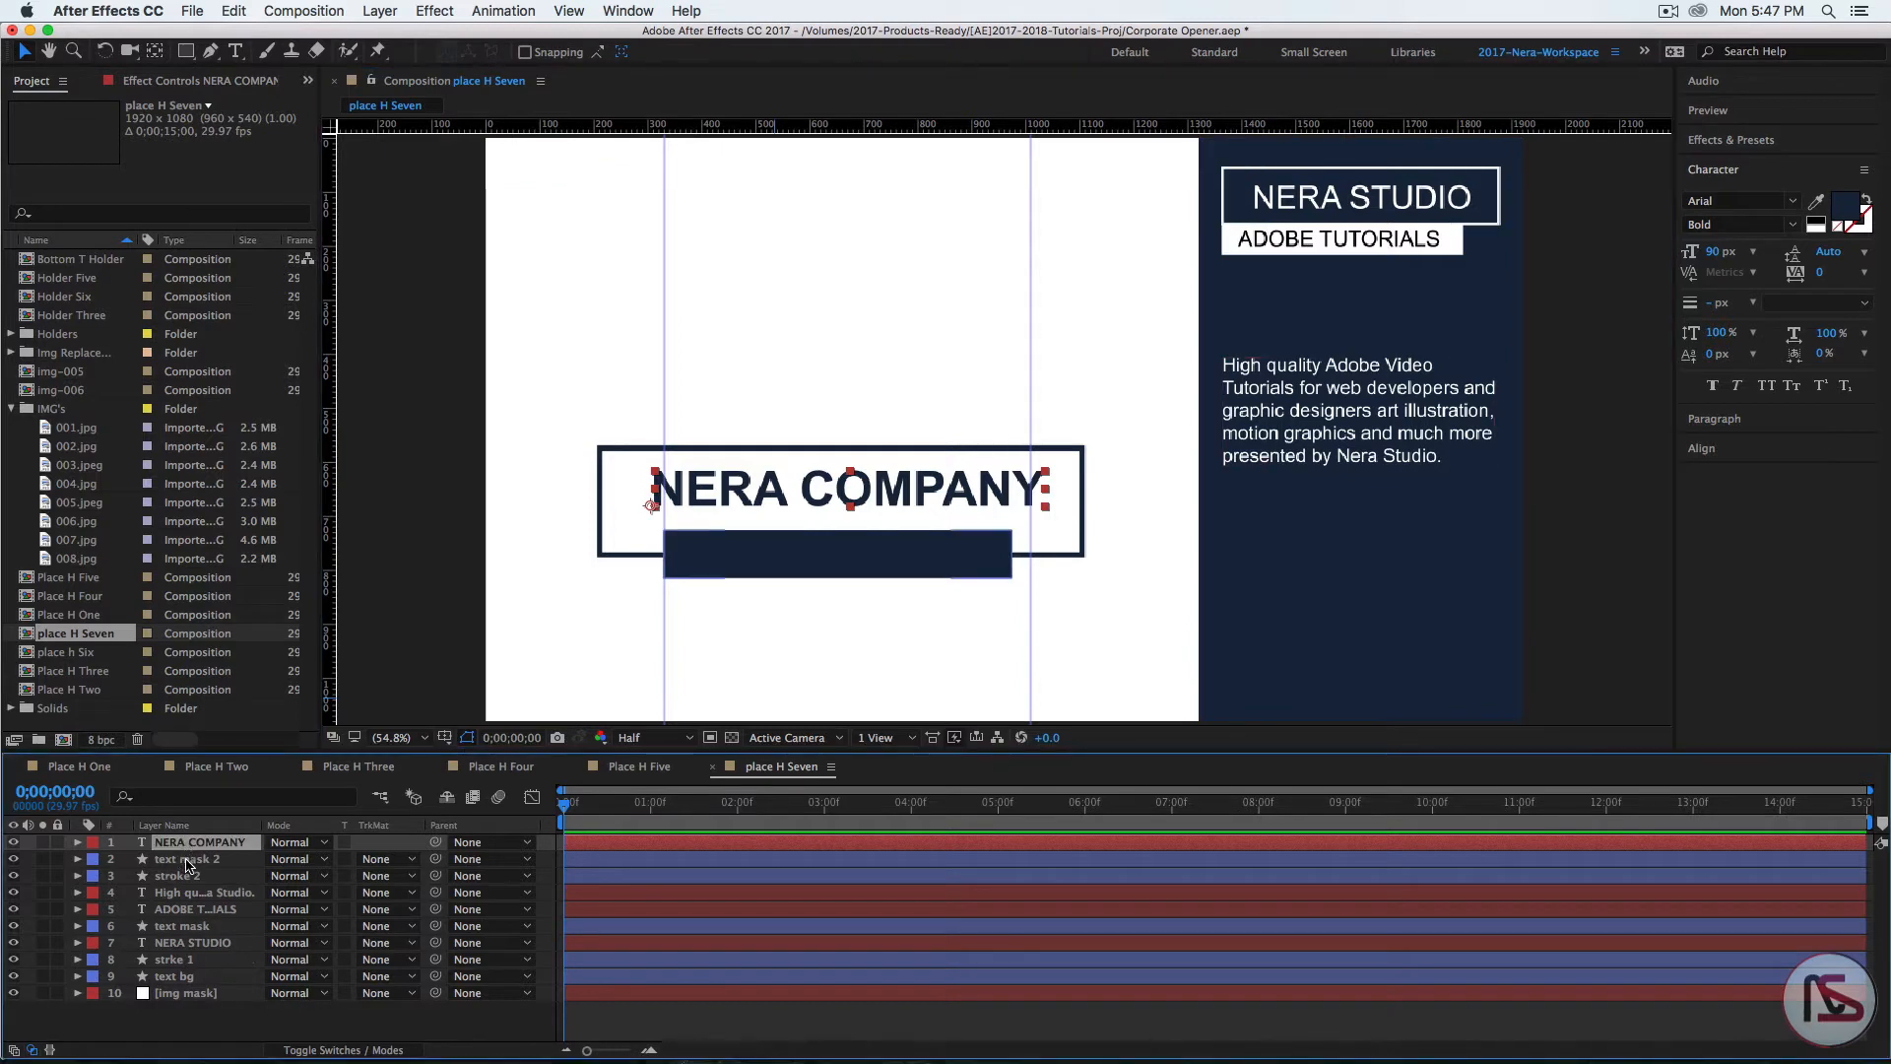
click(766, 597)
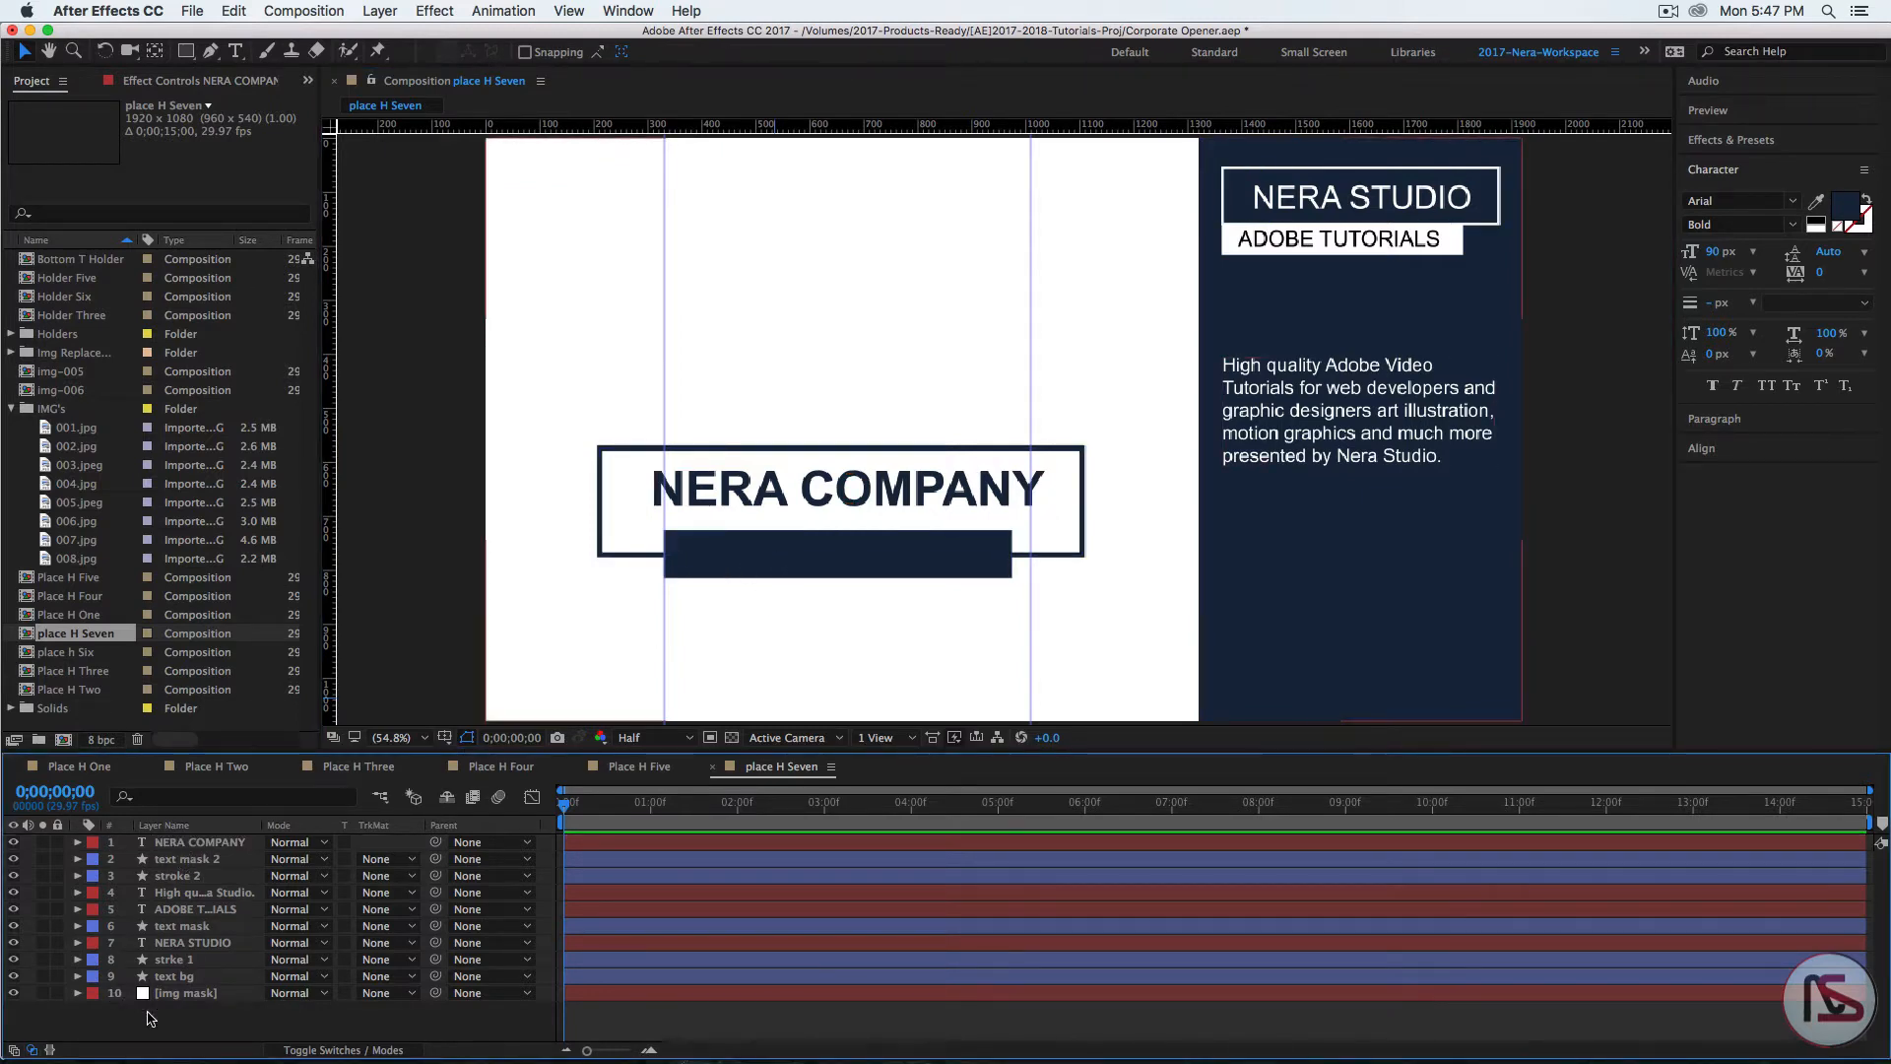
Step: Create a new text layer reading SINCE 2011
right_click(212, 1029)
mouse_move(262, 844)
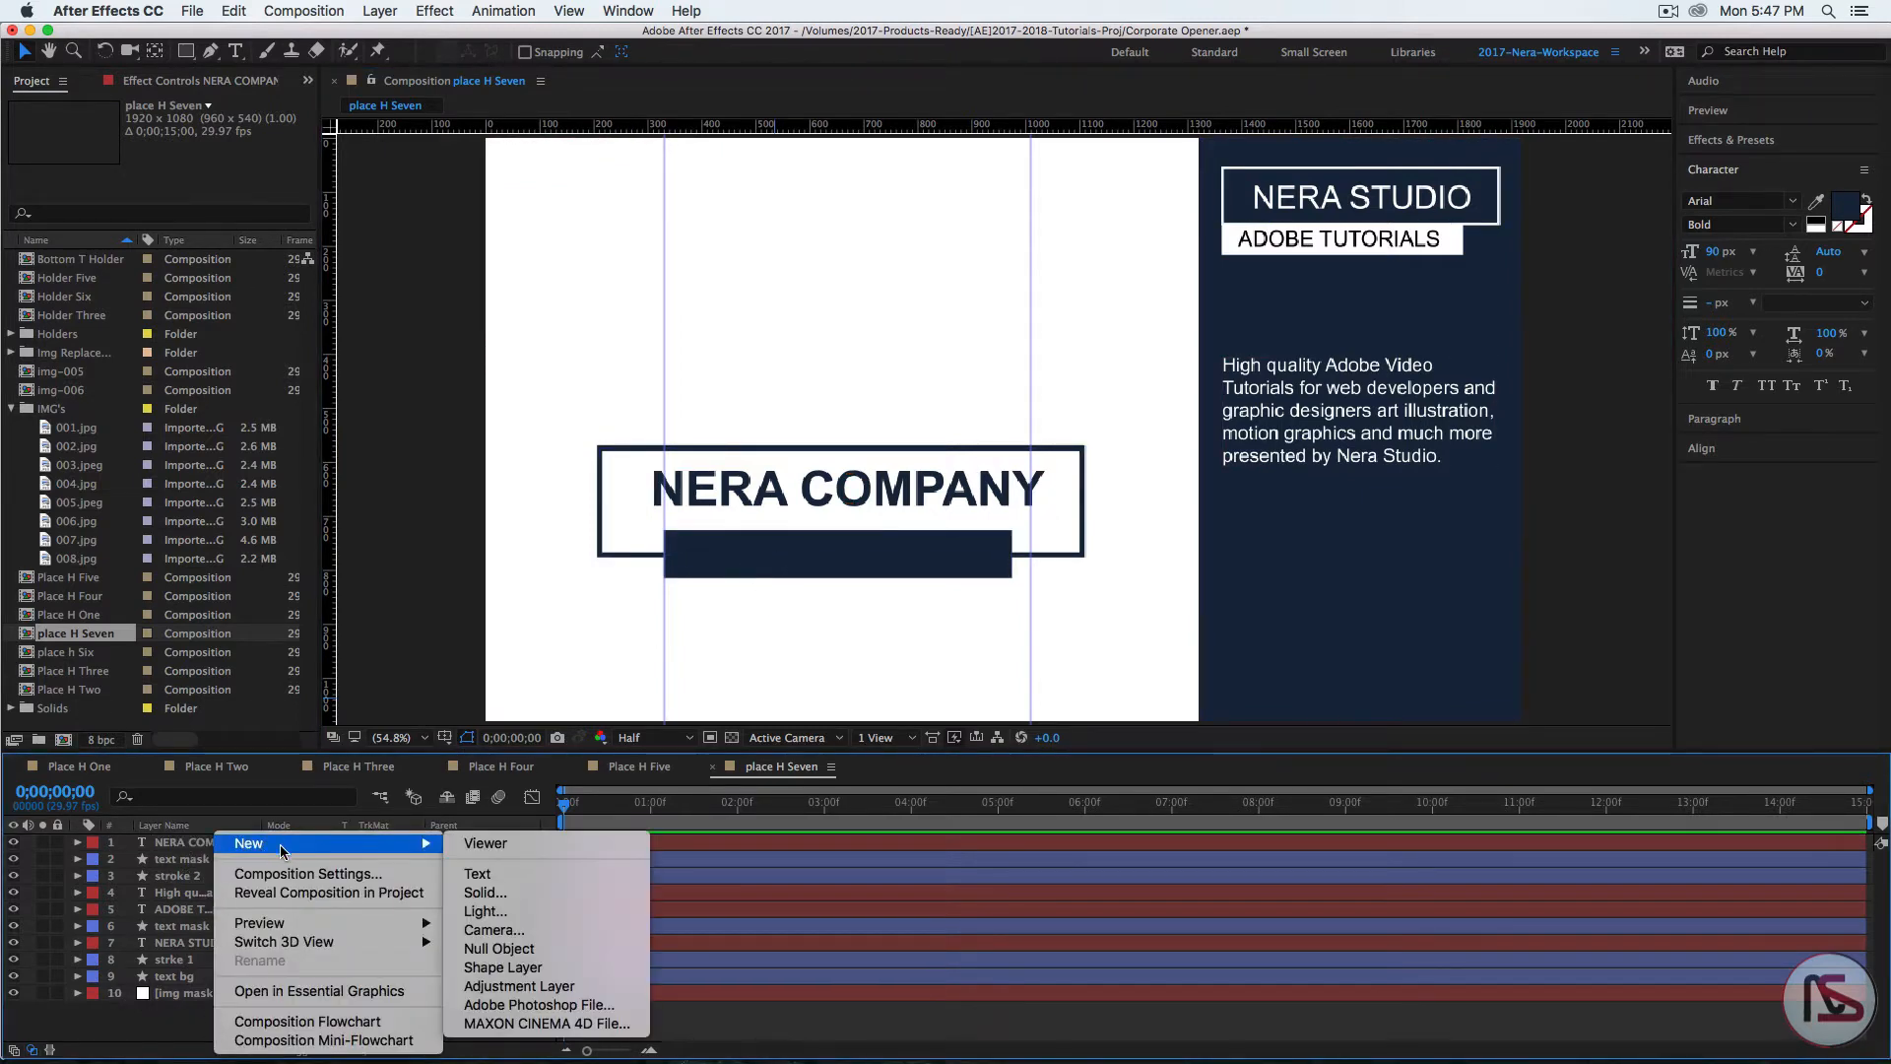
click(489, 876)
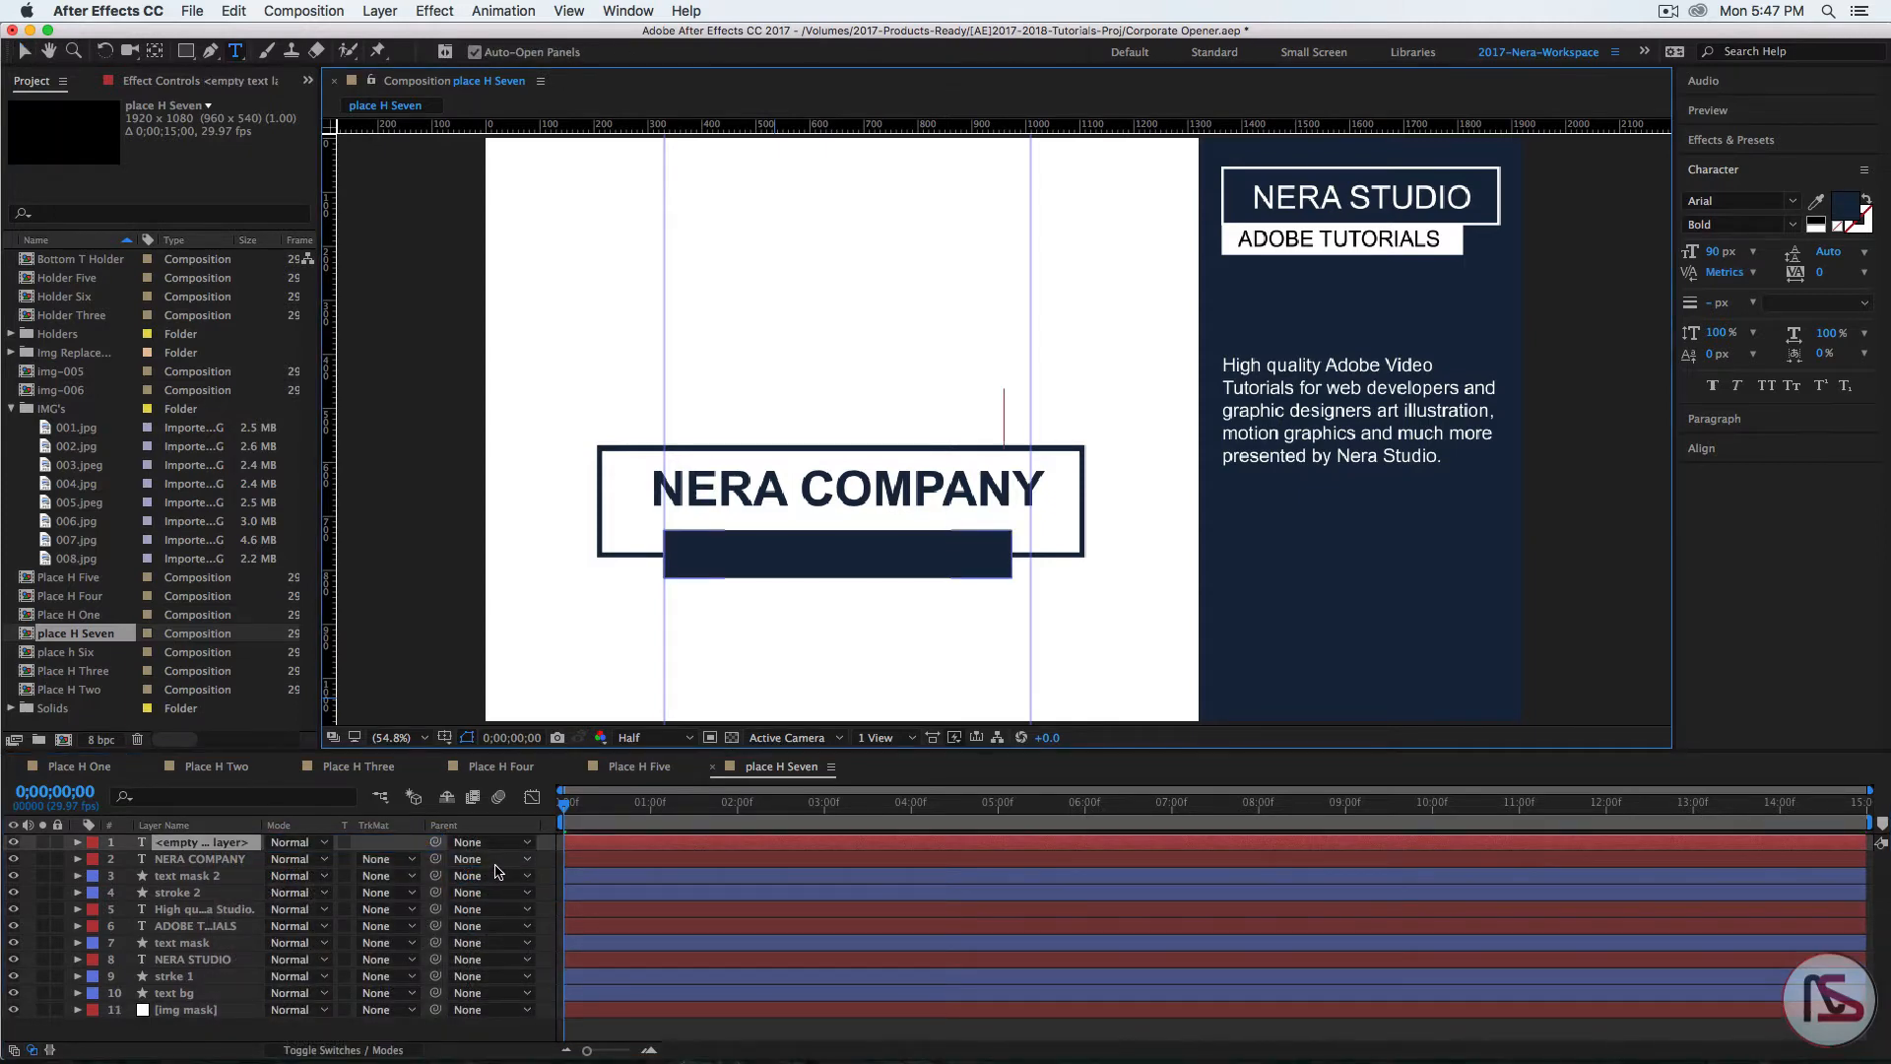
text(SINCE 2)
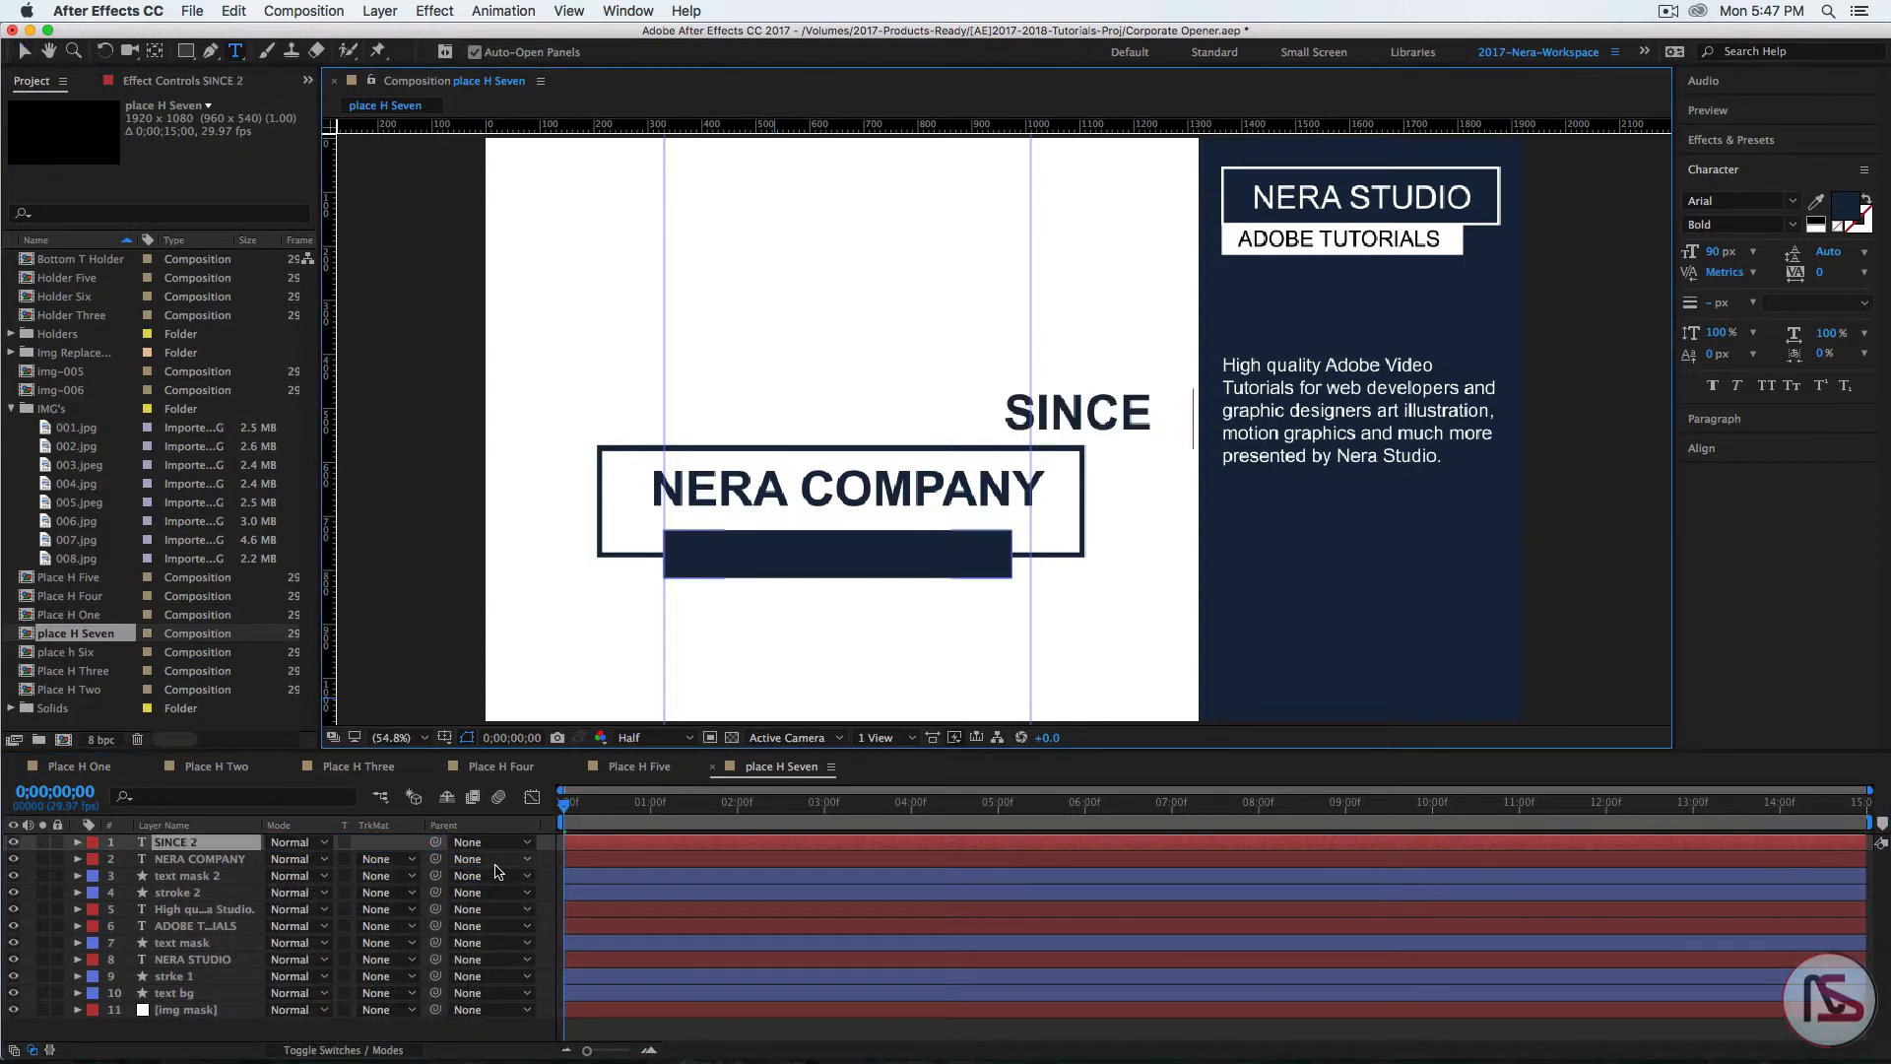
text(1011)
click(26, 52)
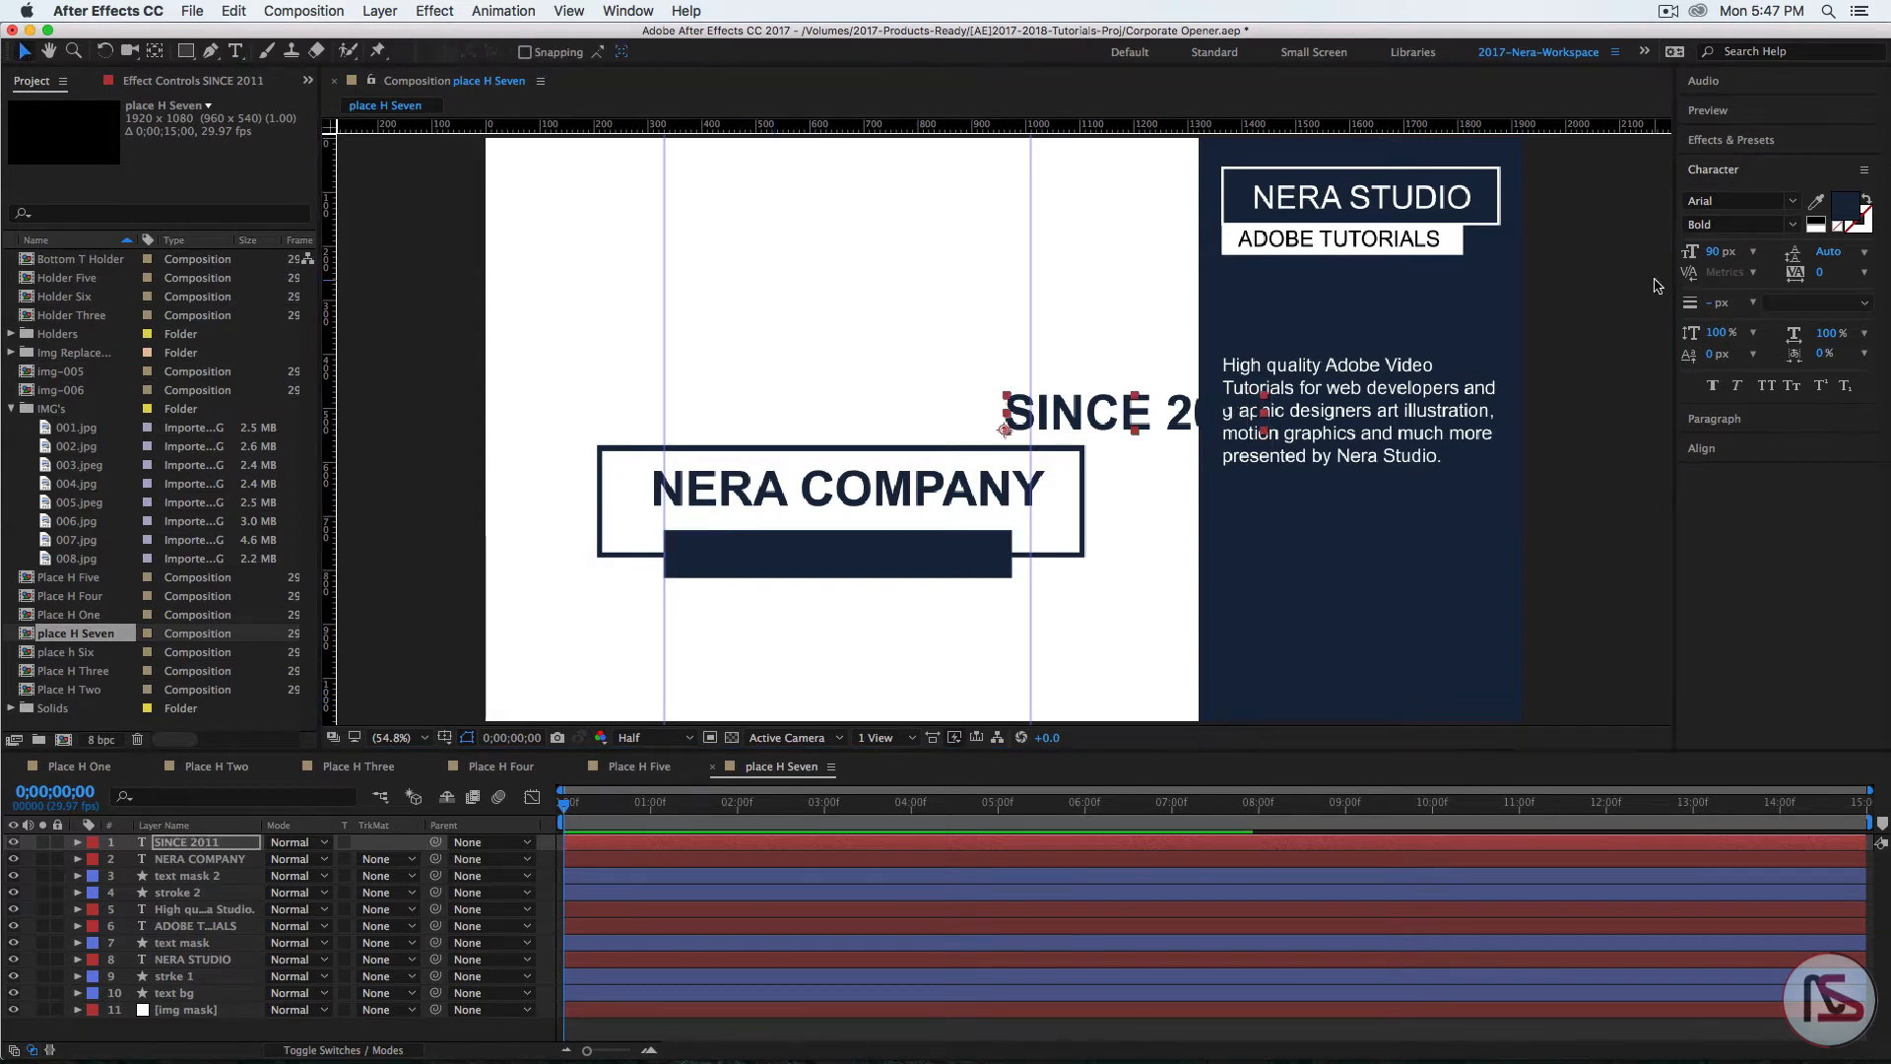
Step: Set the SINCE 2011 text to Regular style at 50 px
click(1790, 228)
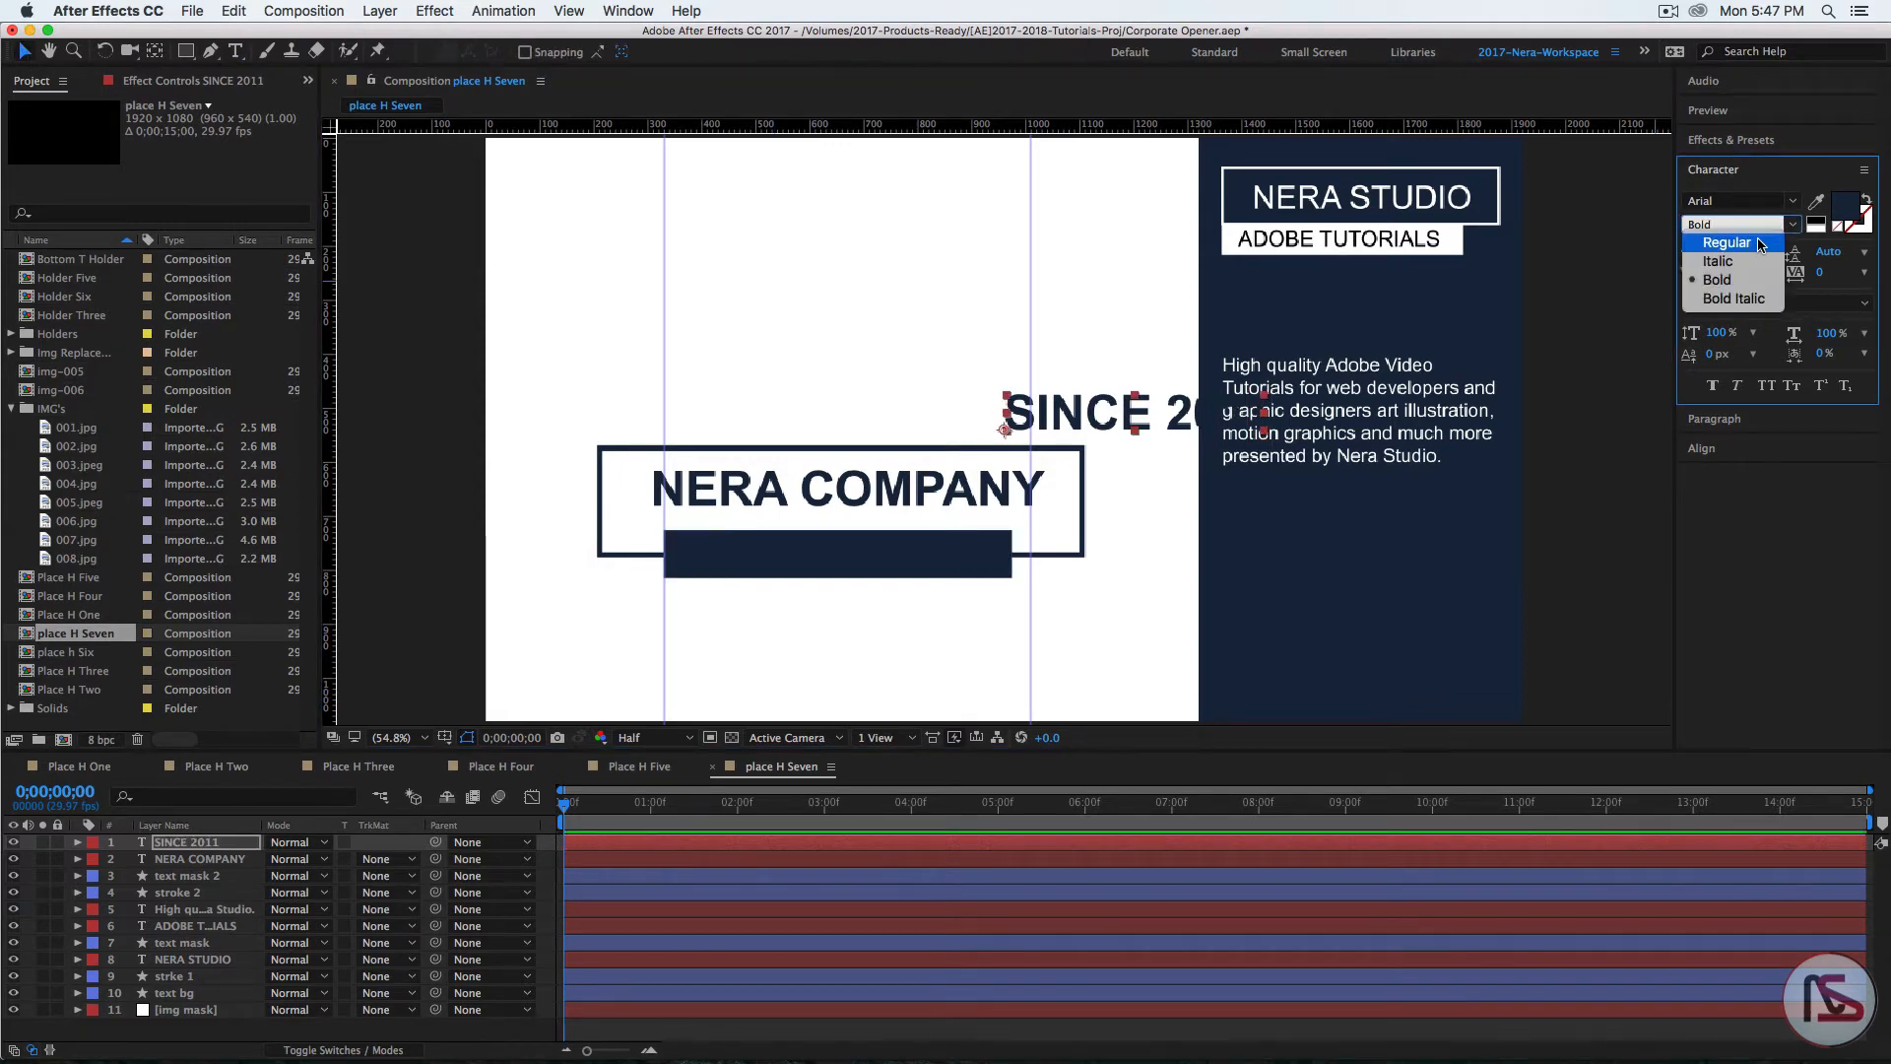
click(1728, 243)
key(Caps_Lock)
click(1724, 251)
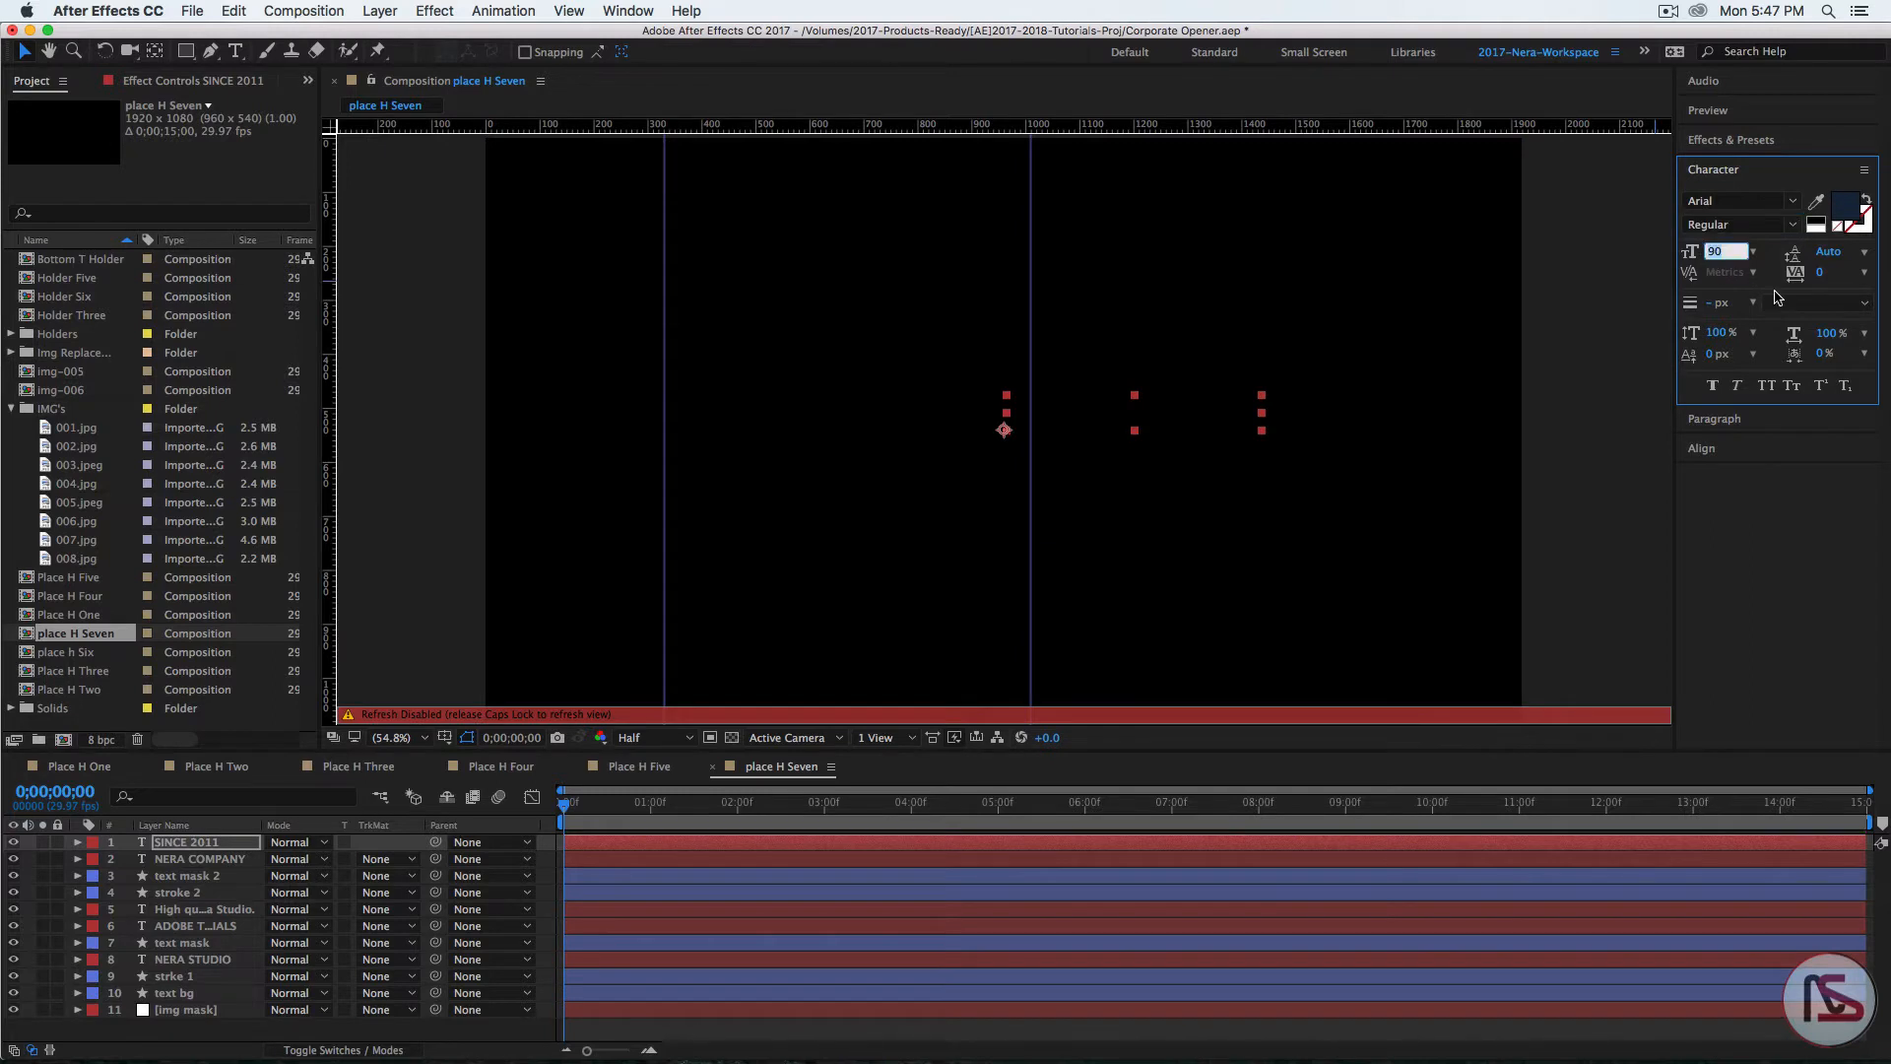
text(50)
key(Return)
key(Caps_Lock)
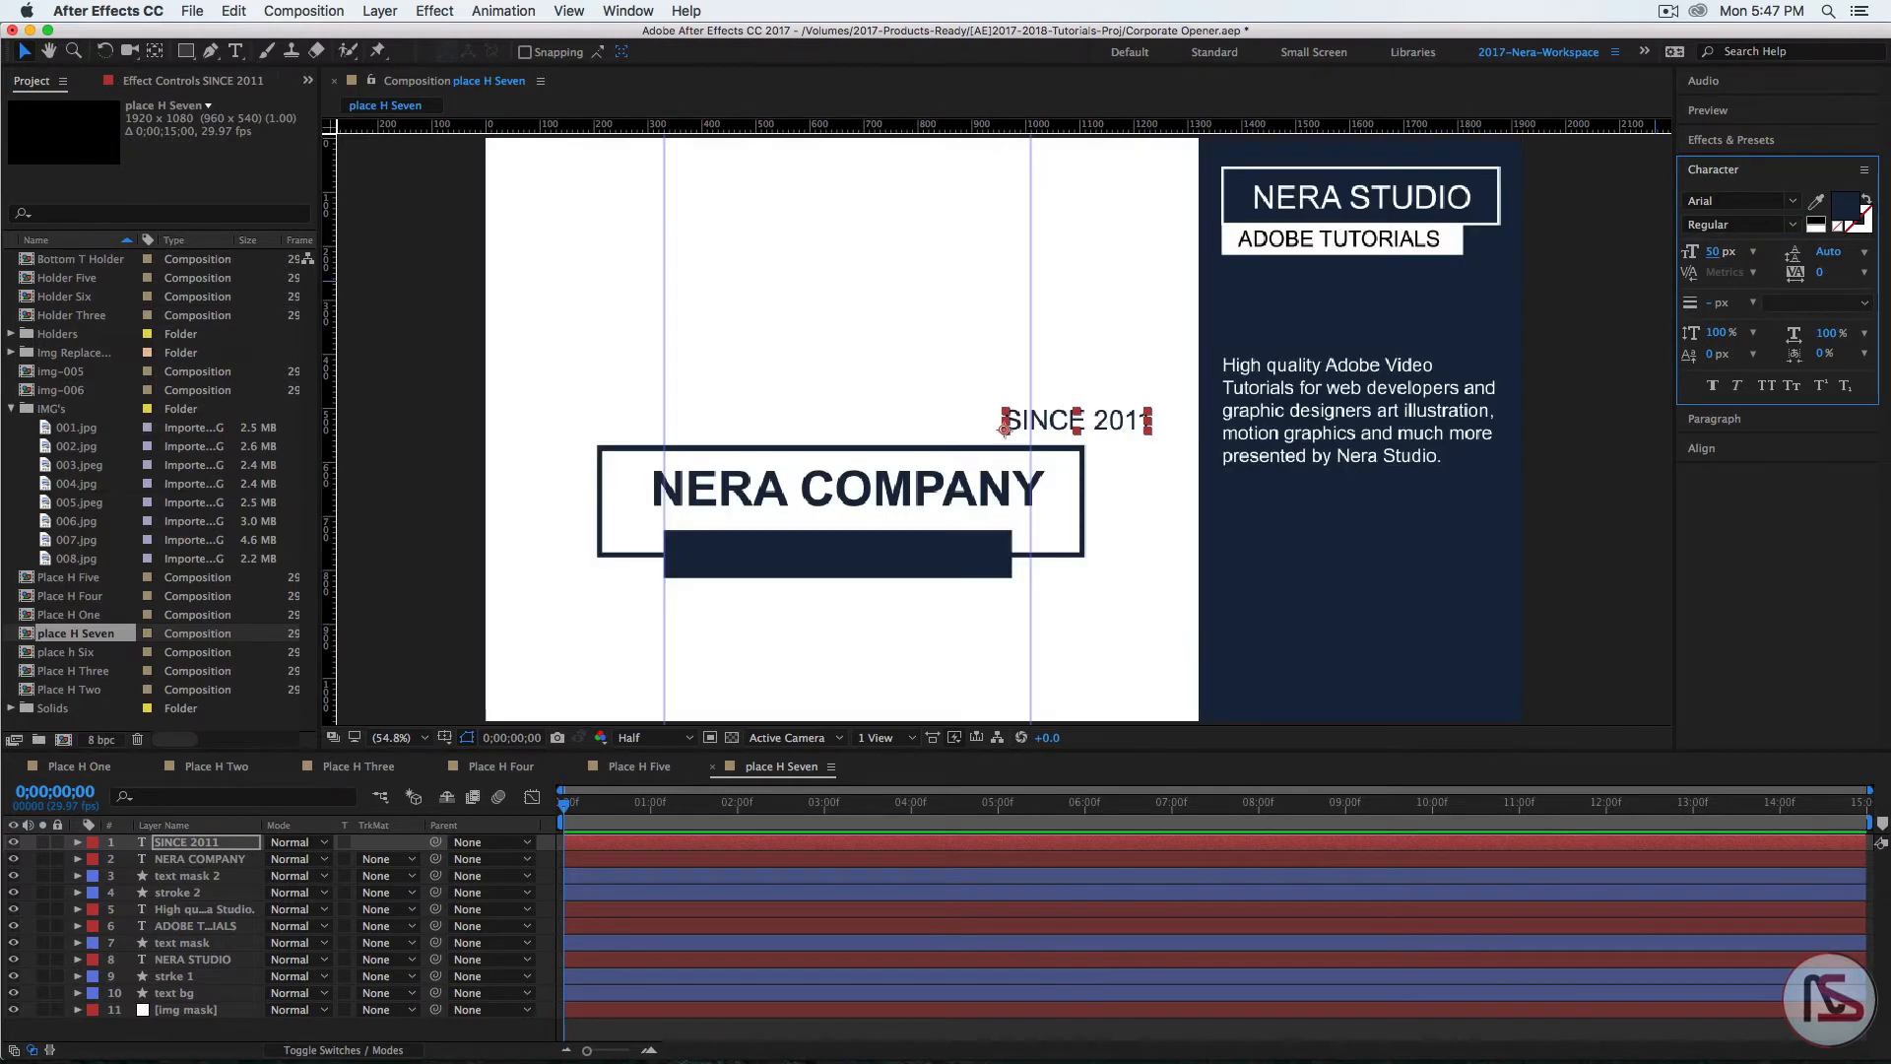
Step: Centre SINCE 2011 on the dark blue bar in white (FFFFFF) and align the nearby vertical guide with the bar's right edge
drag(1096, 423, 870, 559)
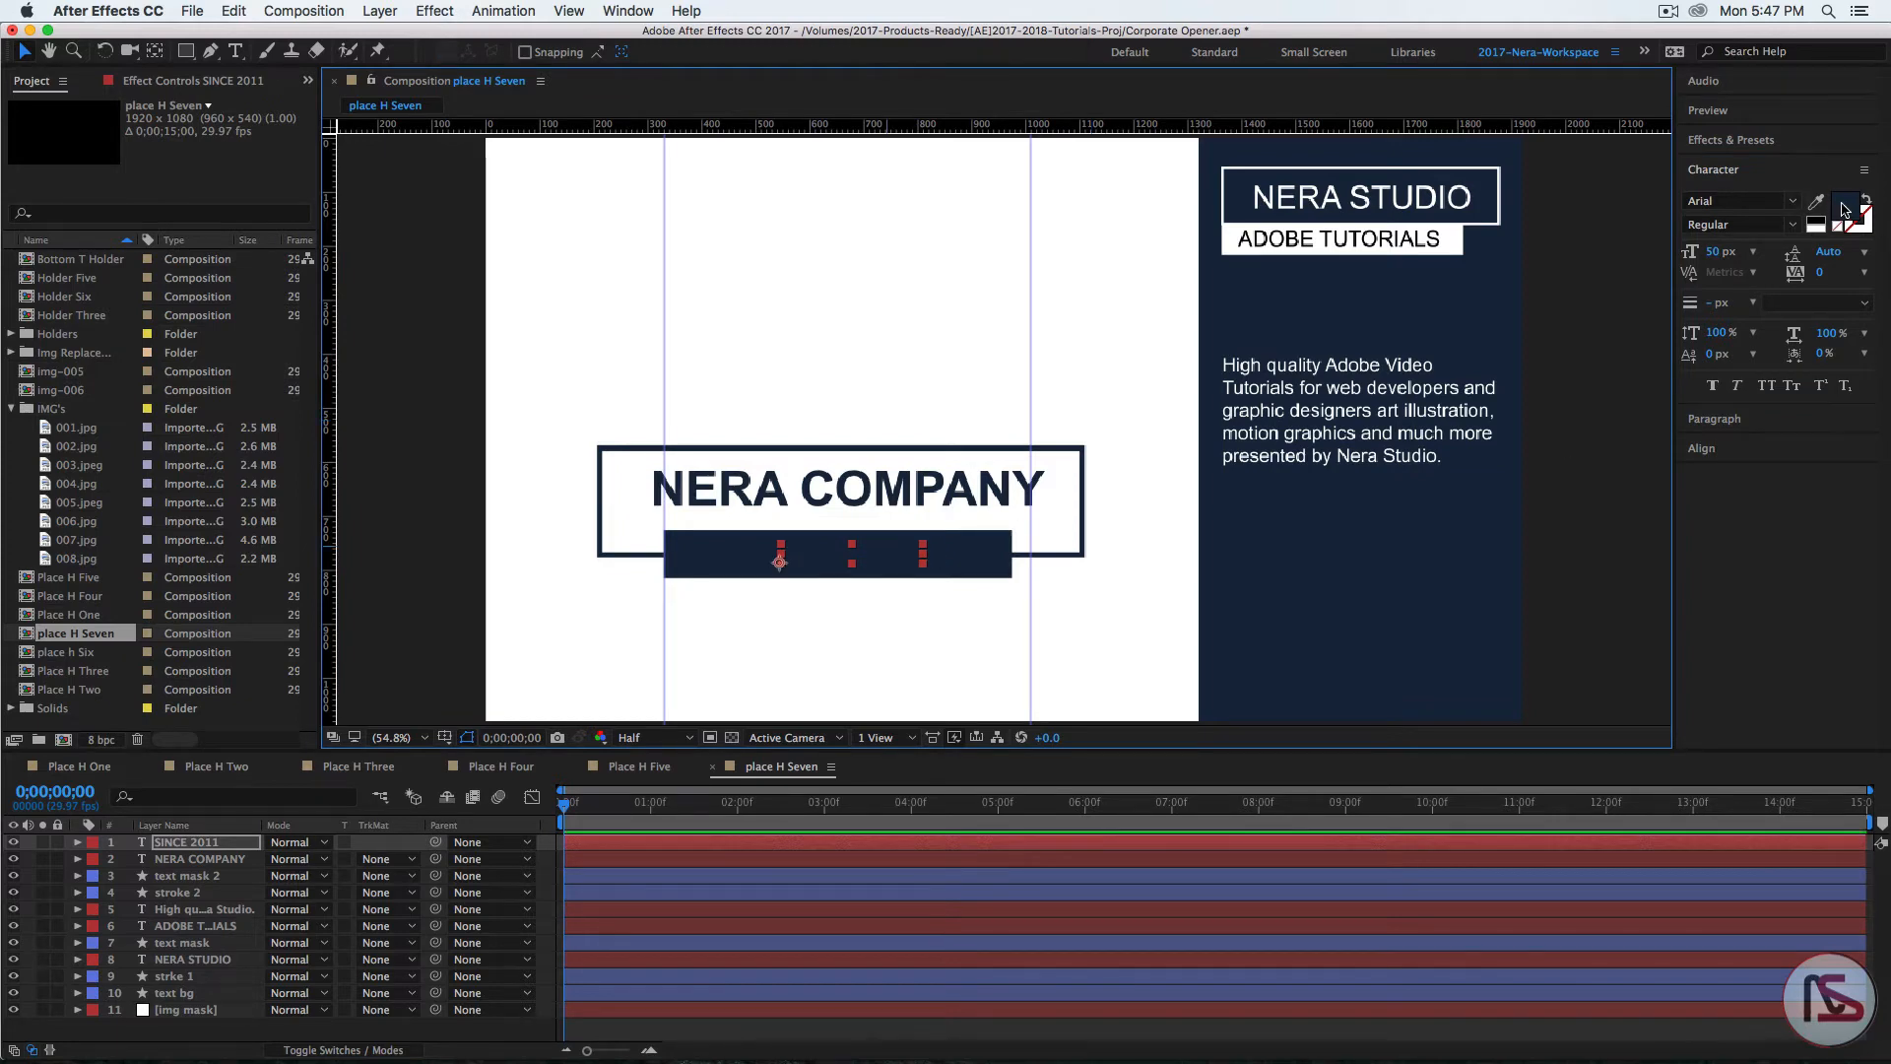
click(1846, 209)
text(ffffff)
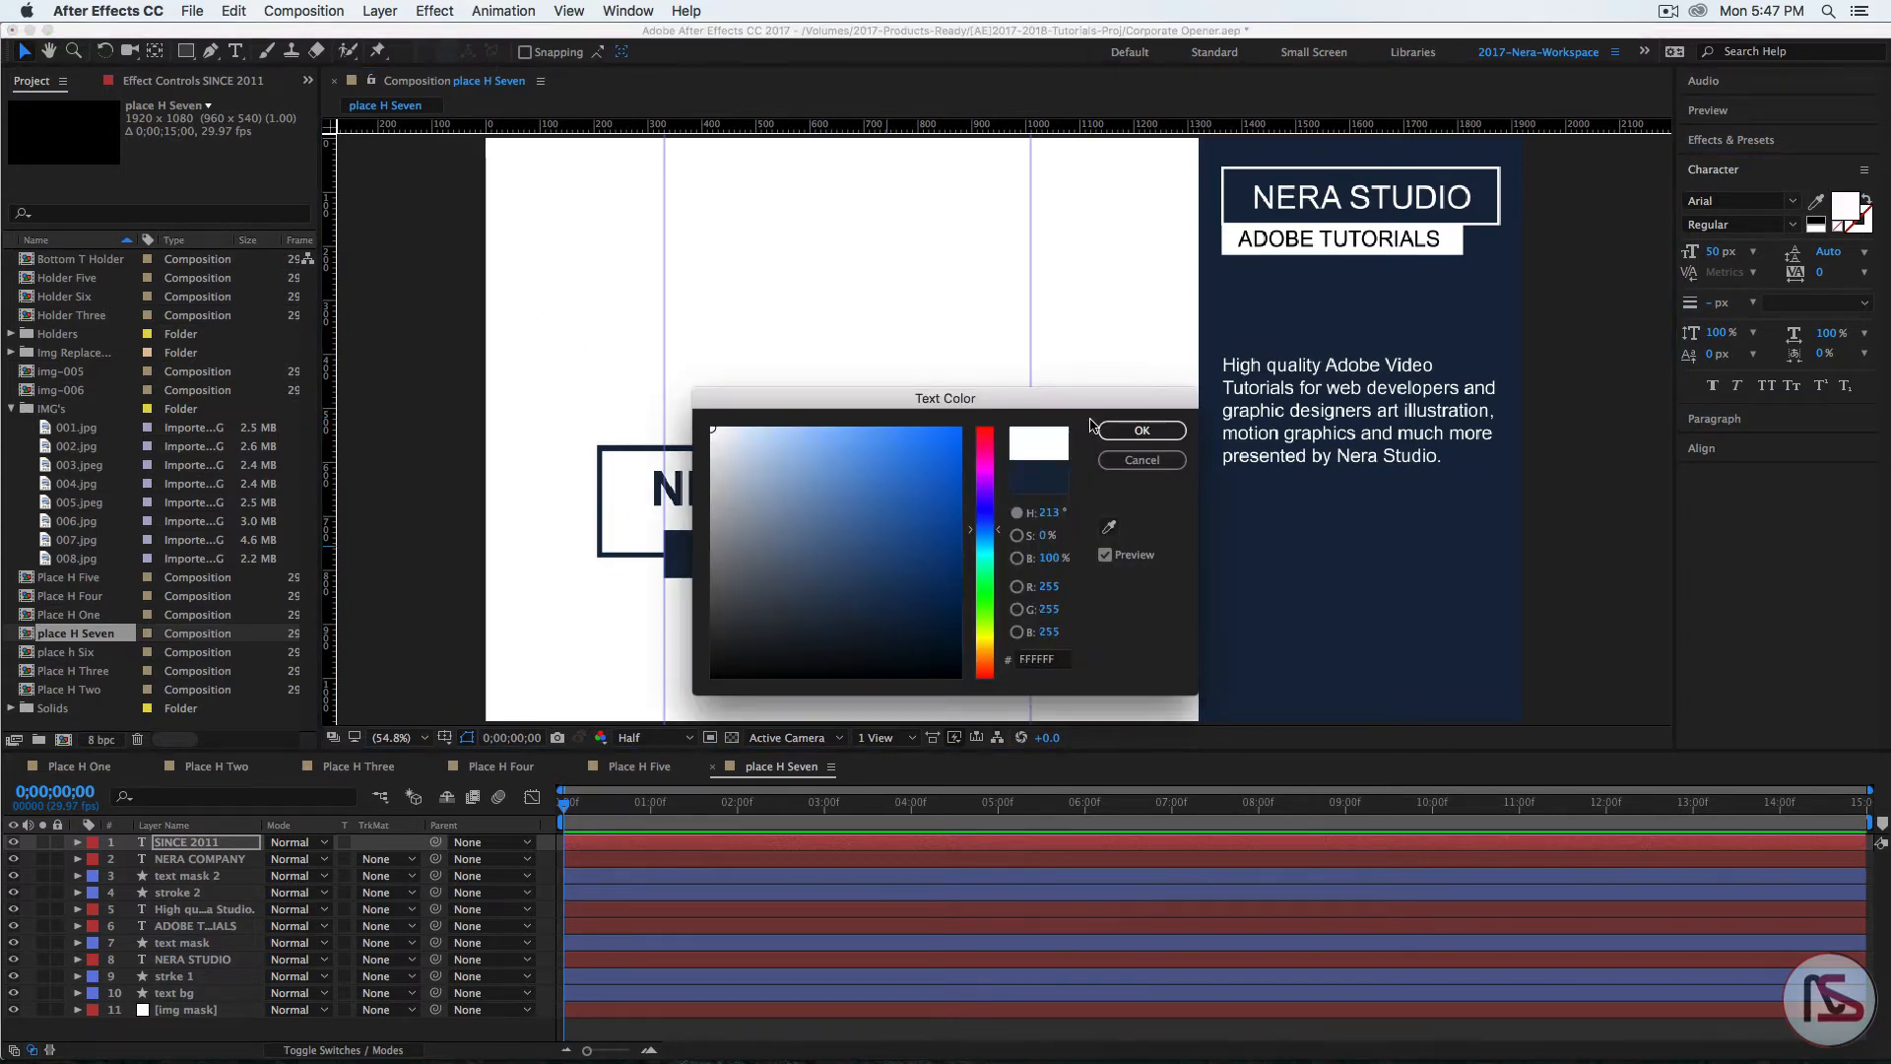
click(1137, 433)
drag(892, 557, 875, 562)
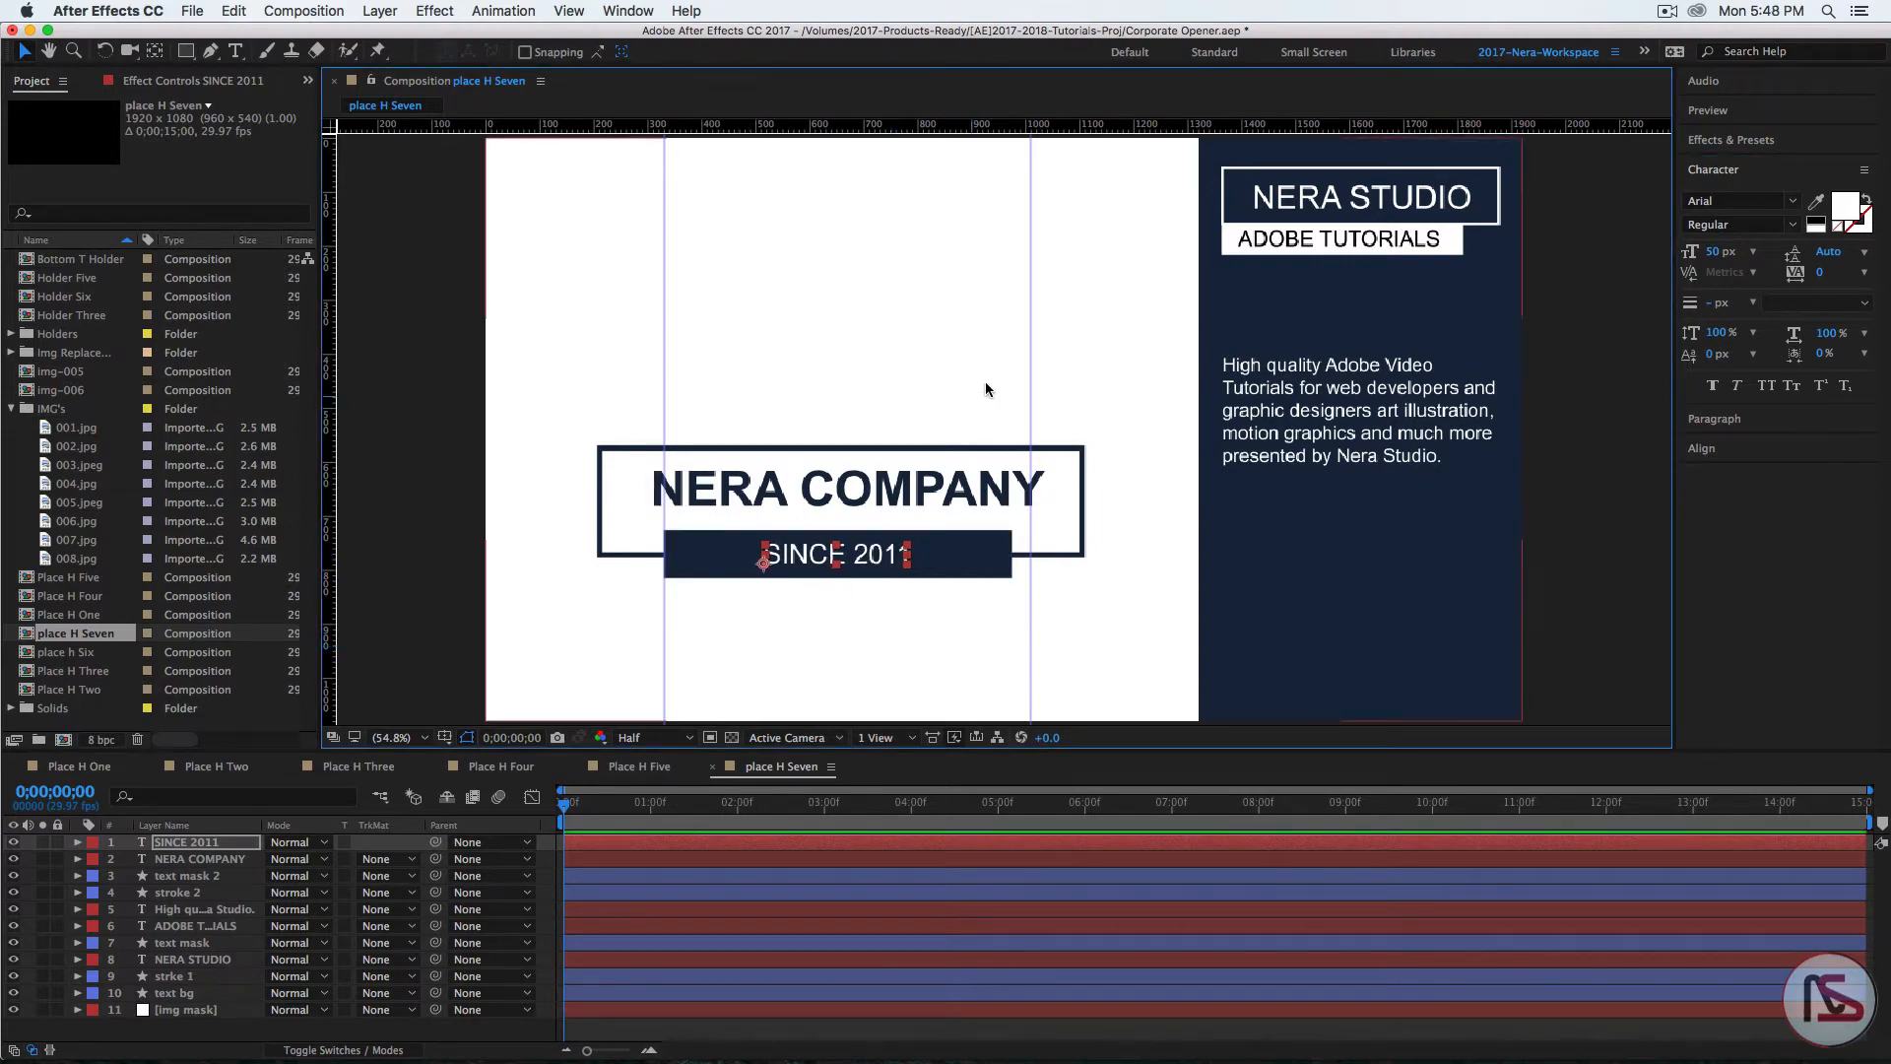
drag(1030, 356, 1012, 357)
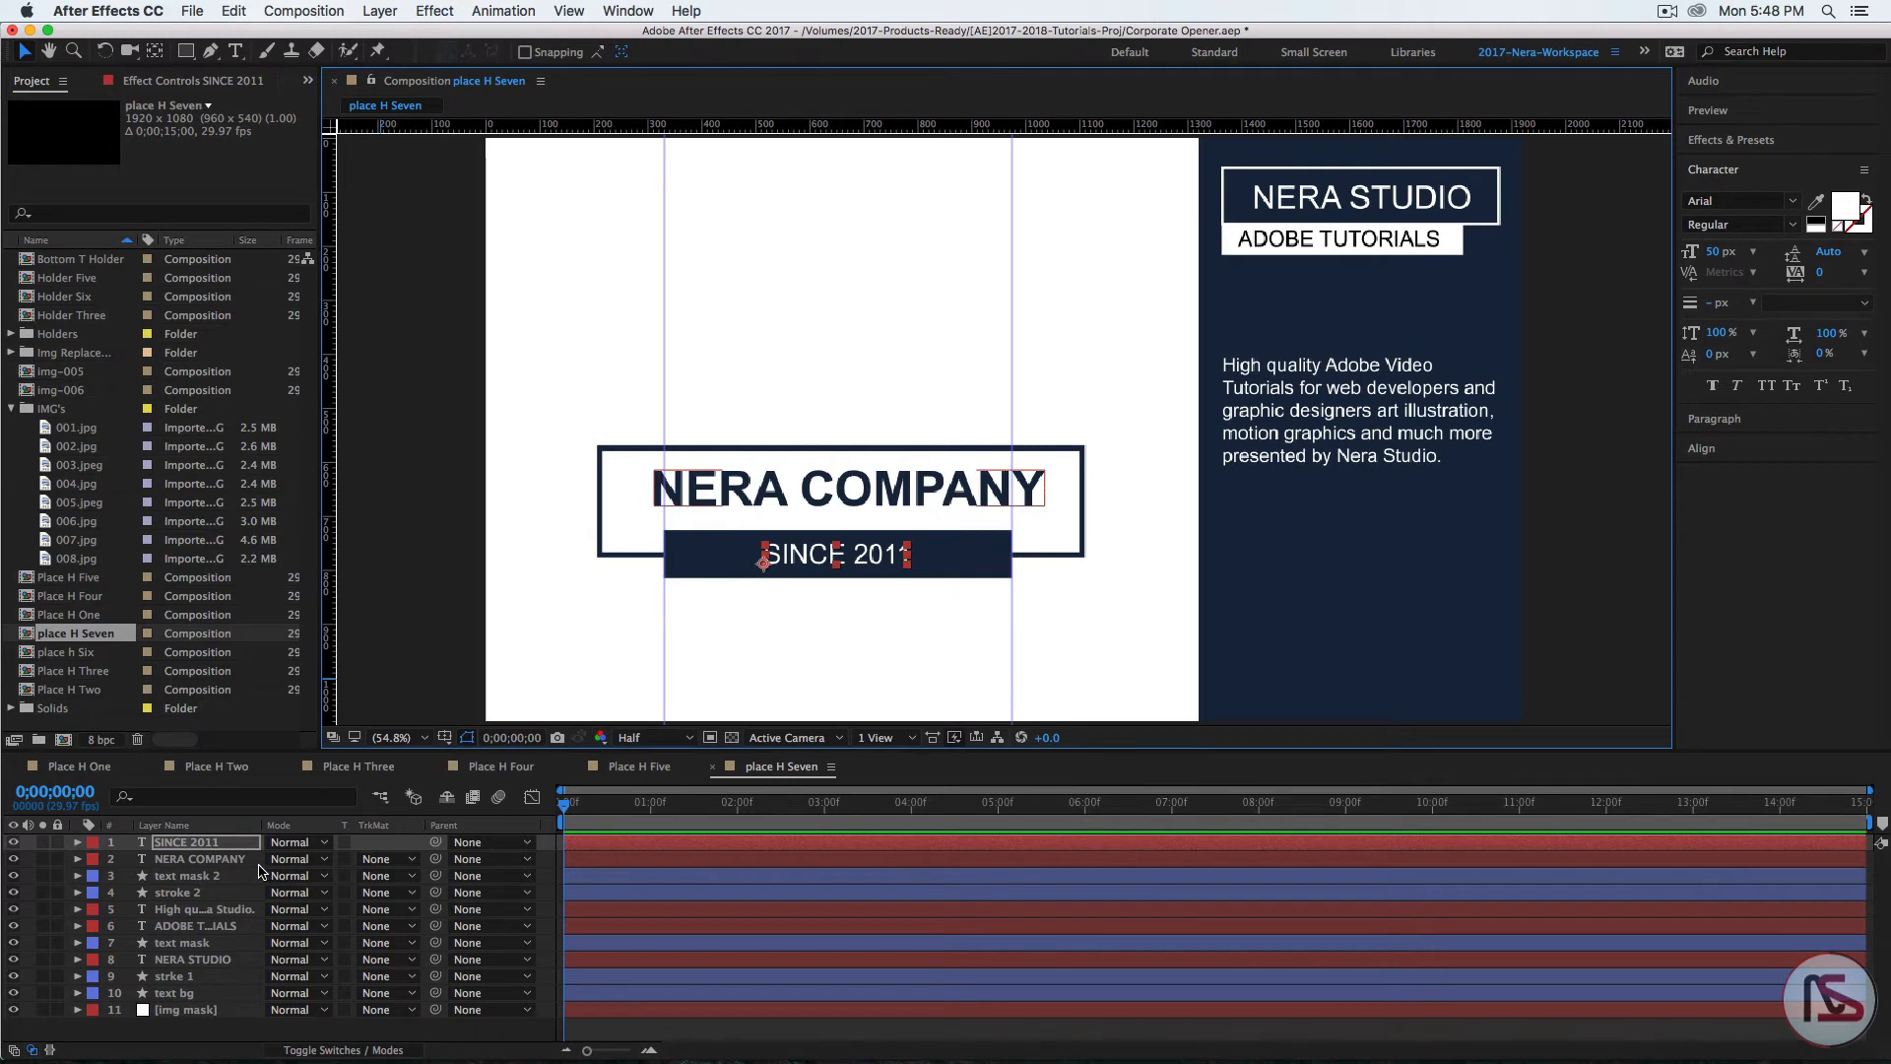
Step: Shrink Mask 1 of the img mask layer from its left edge to a narrow white strip beside the text panel, and collapse the layer
click(187, 1012)
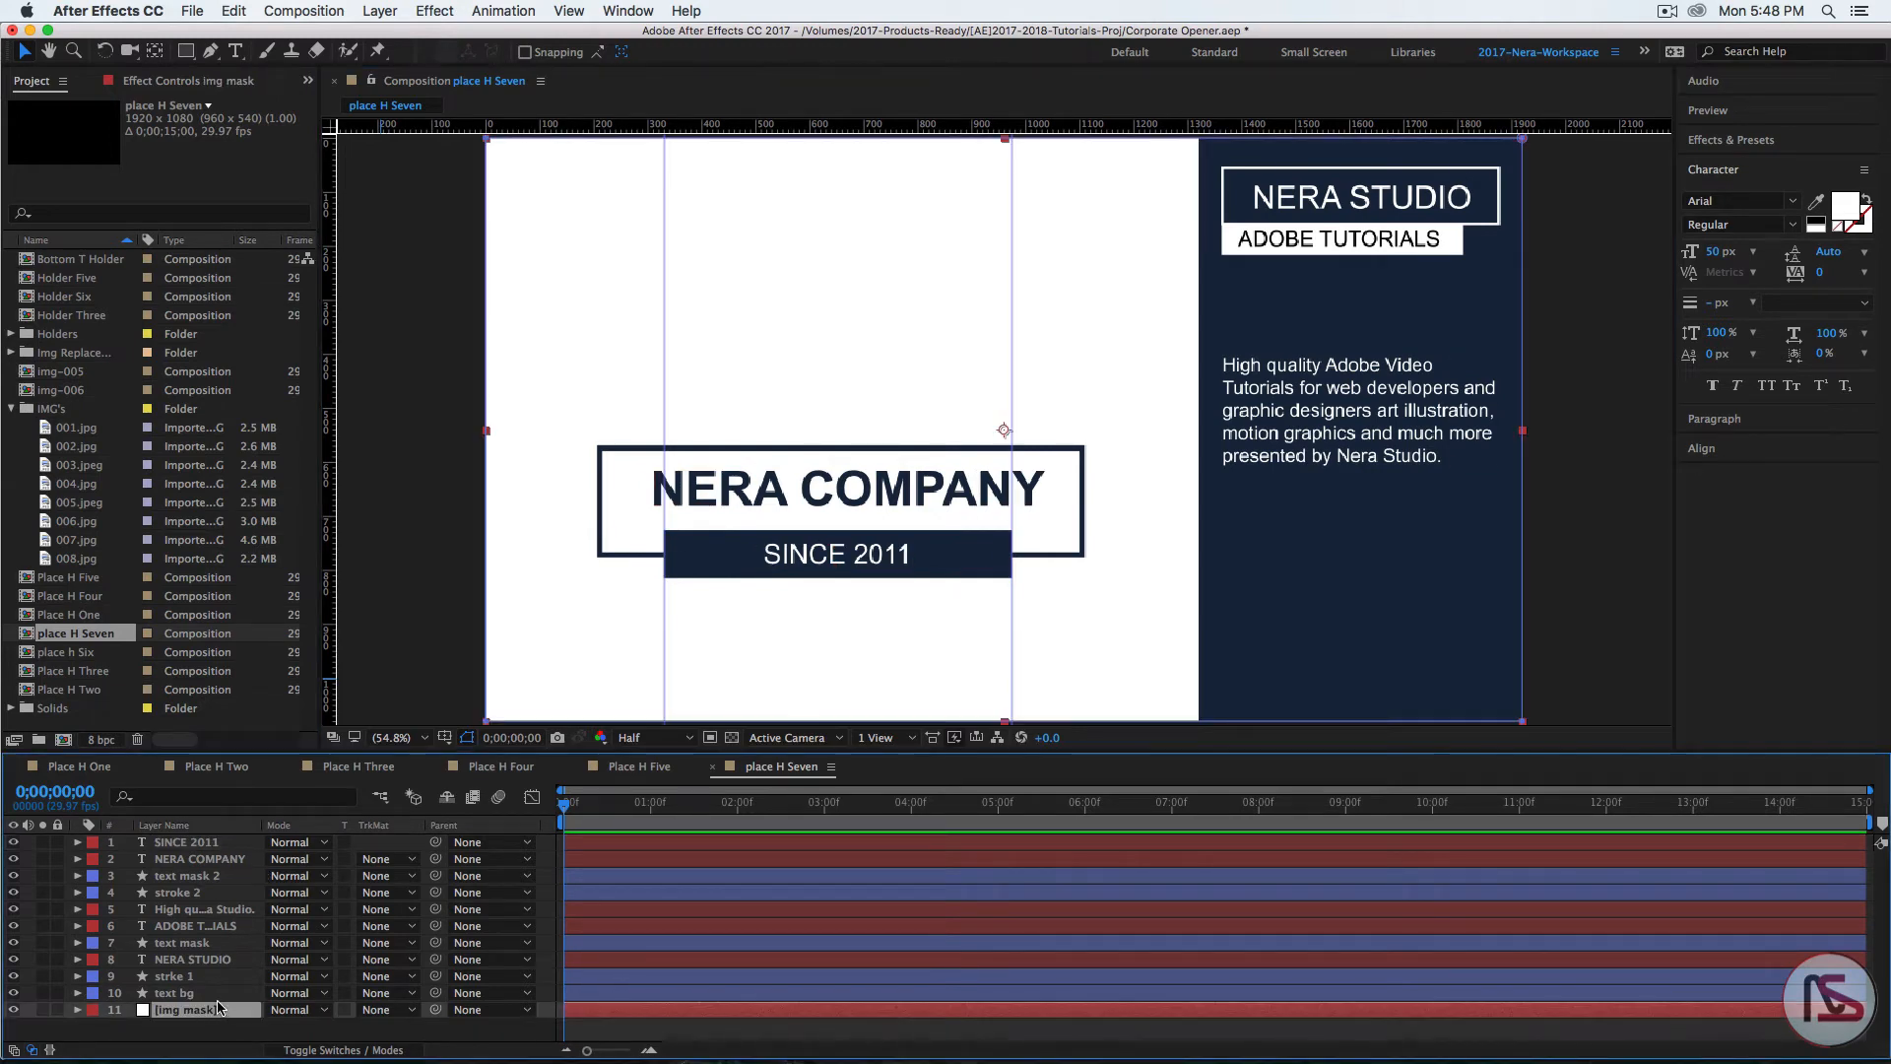
key(m)
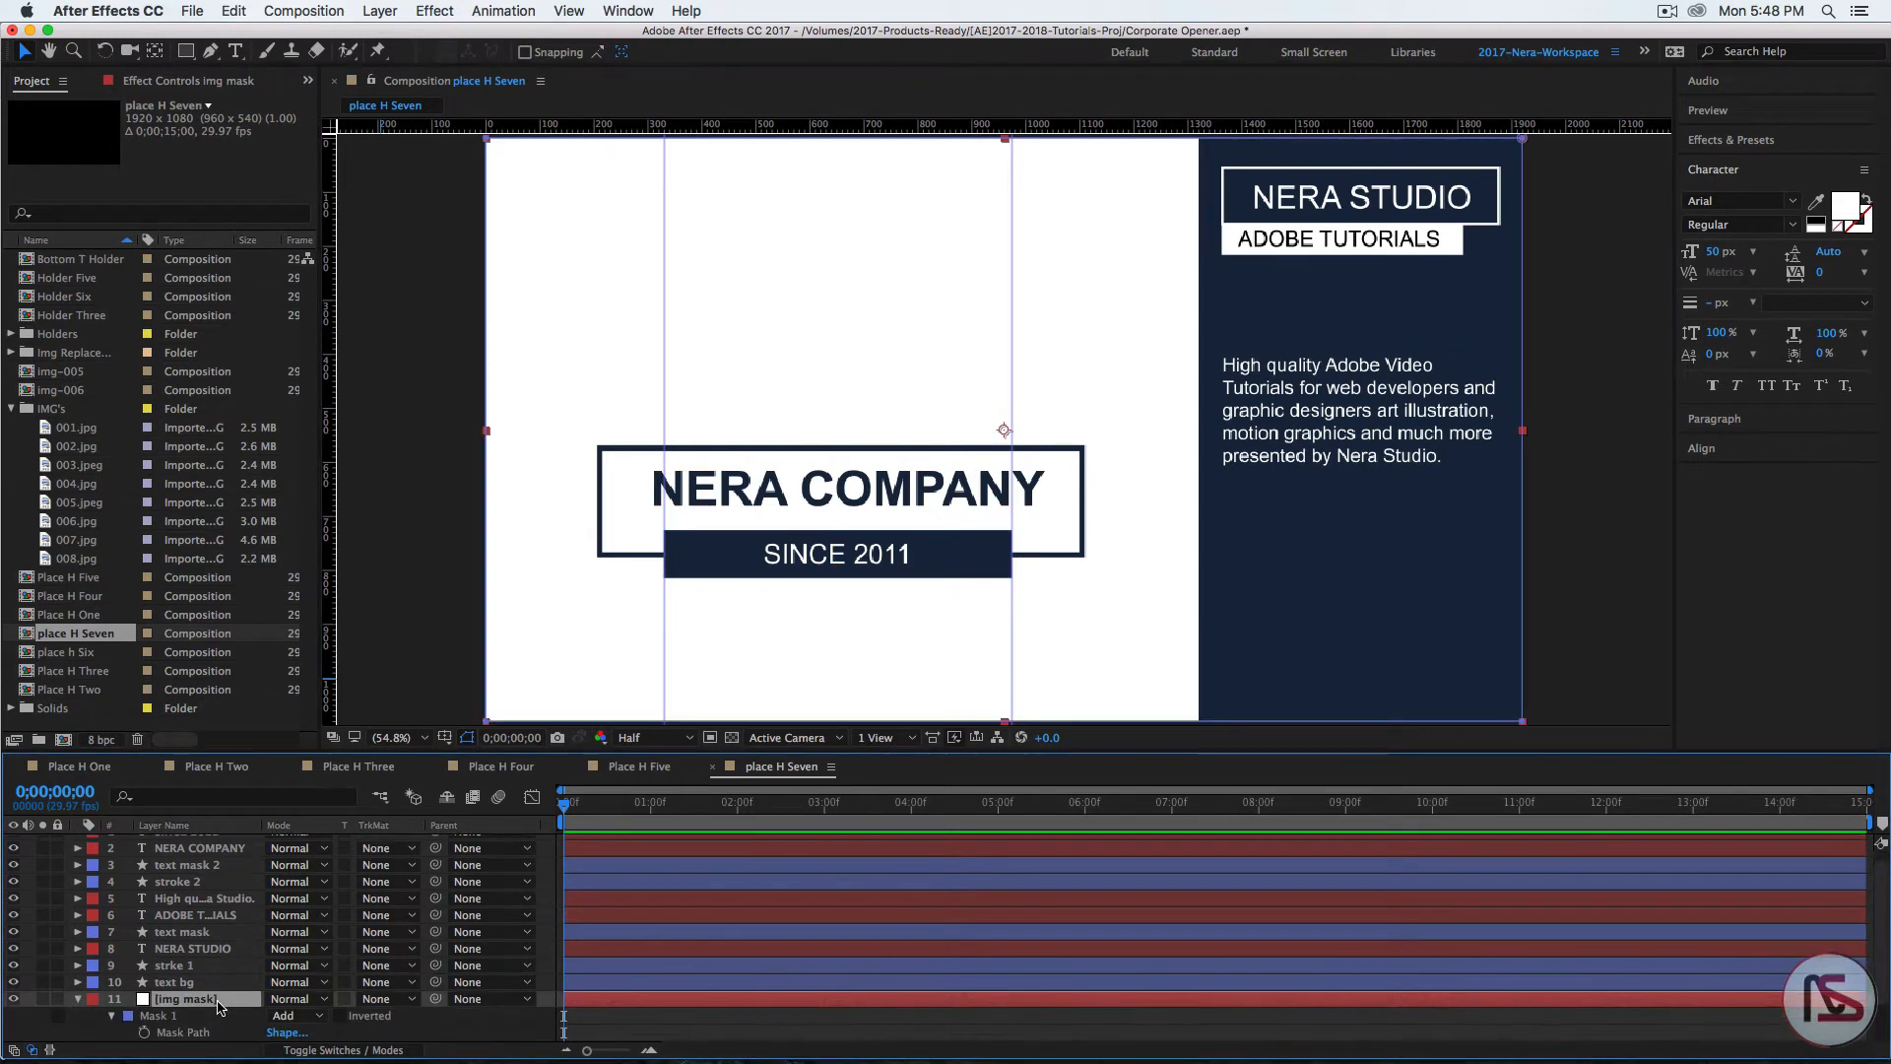
click(170, 1020)
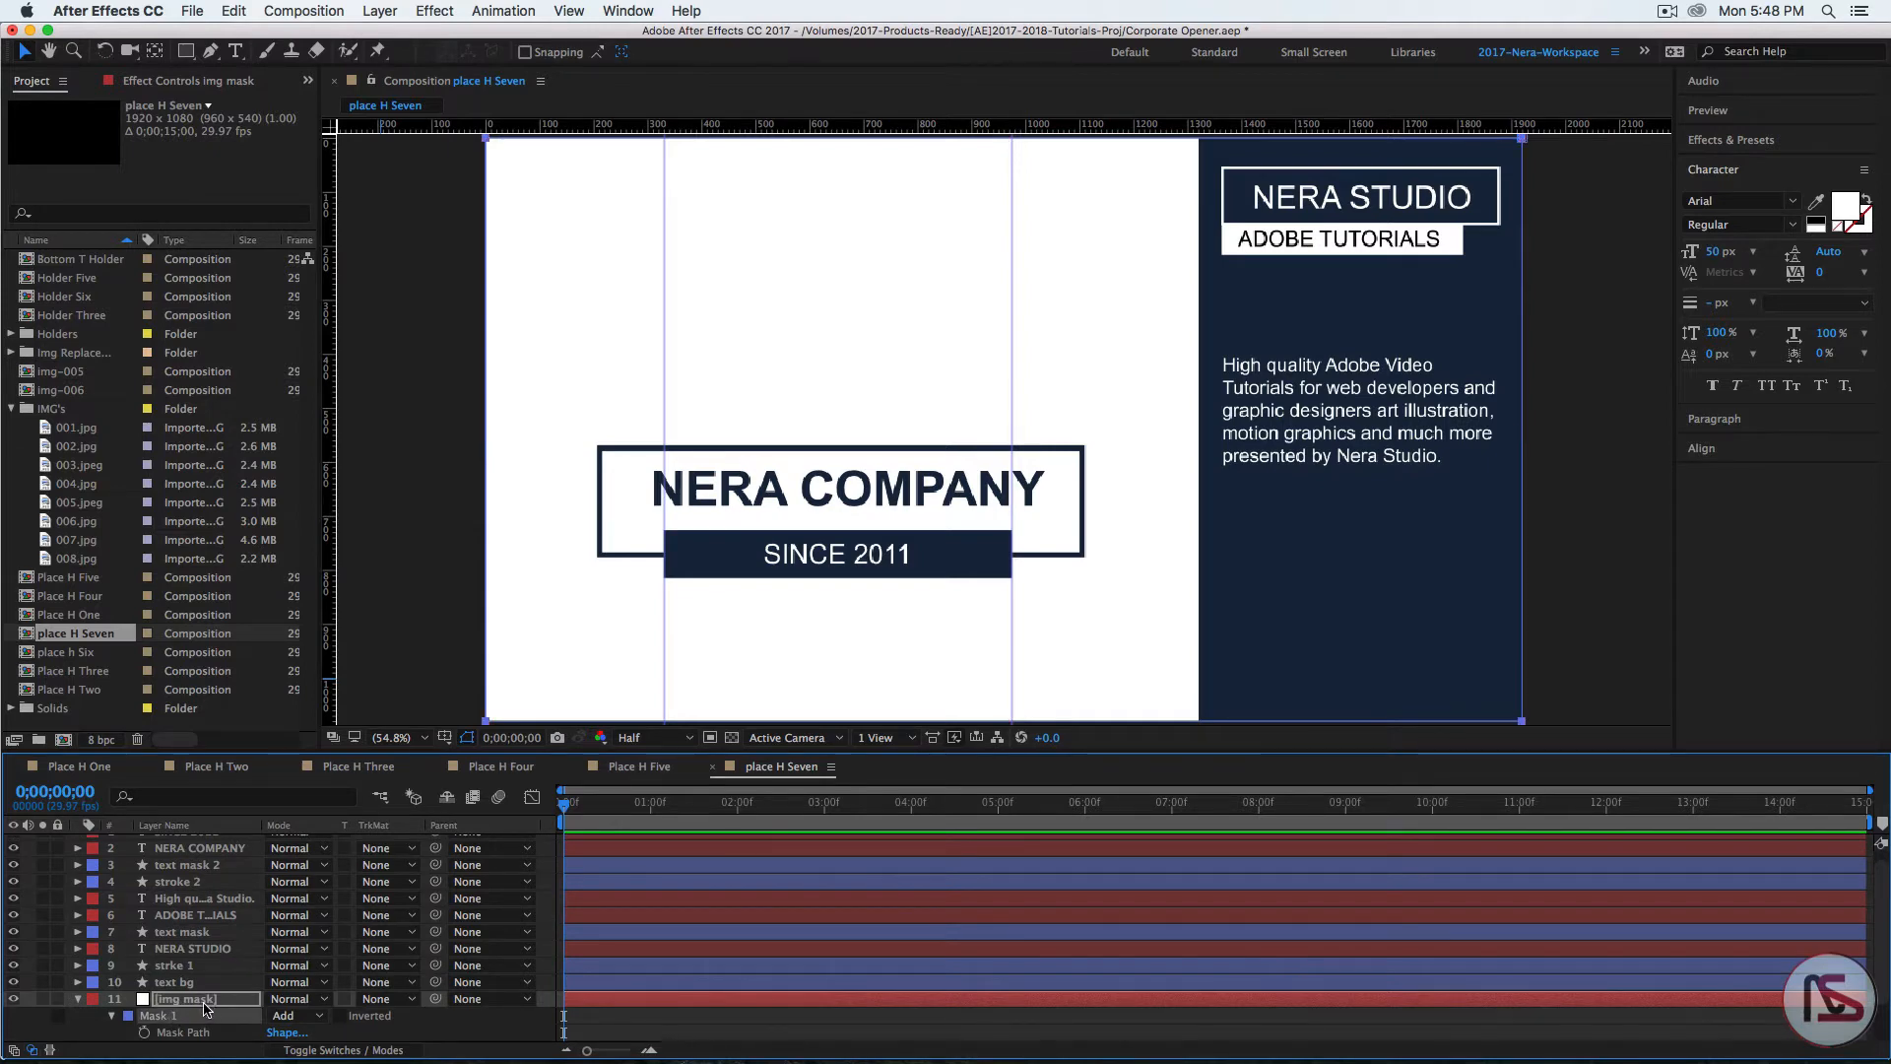
click(205, 1008)
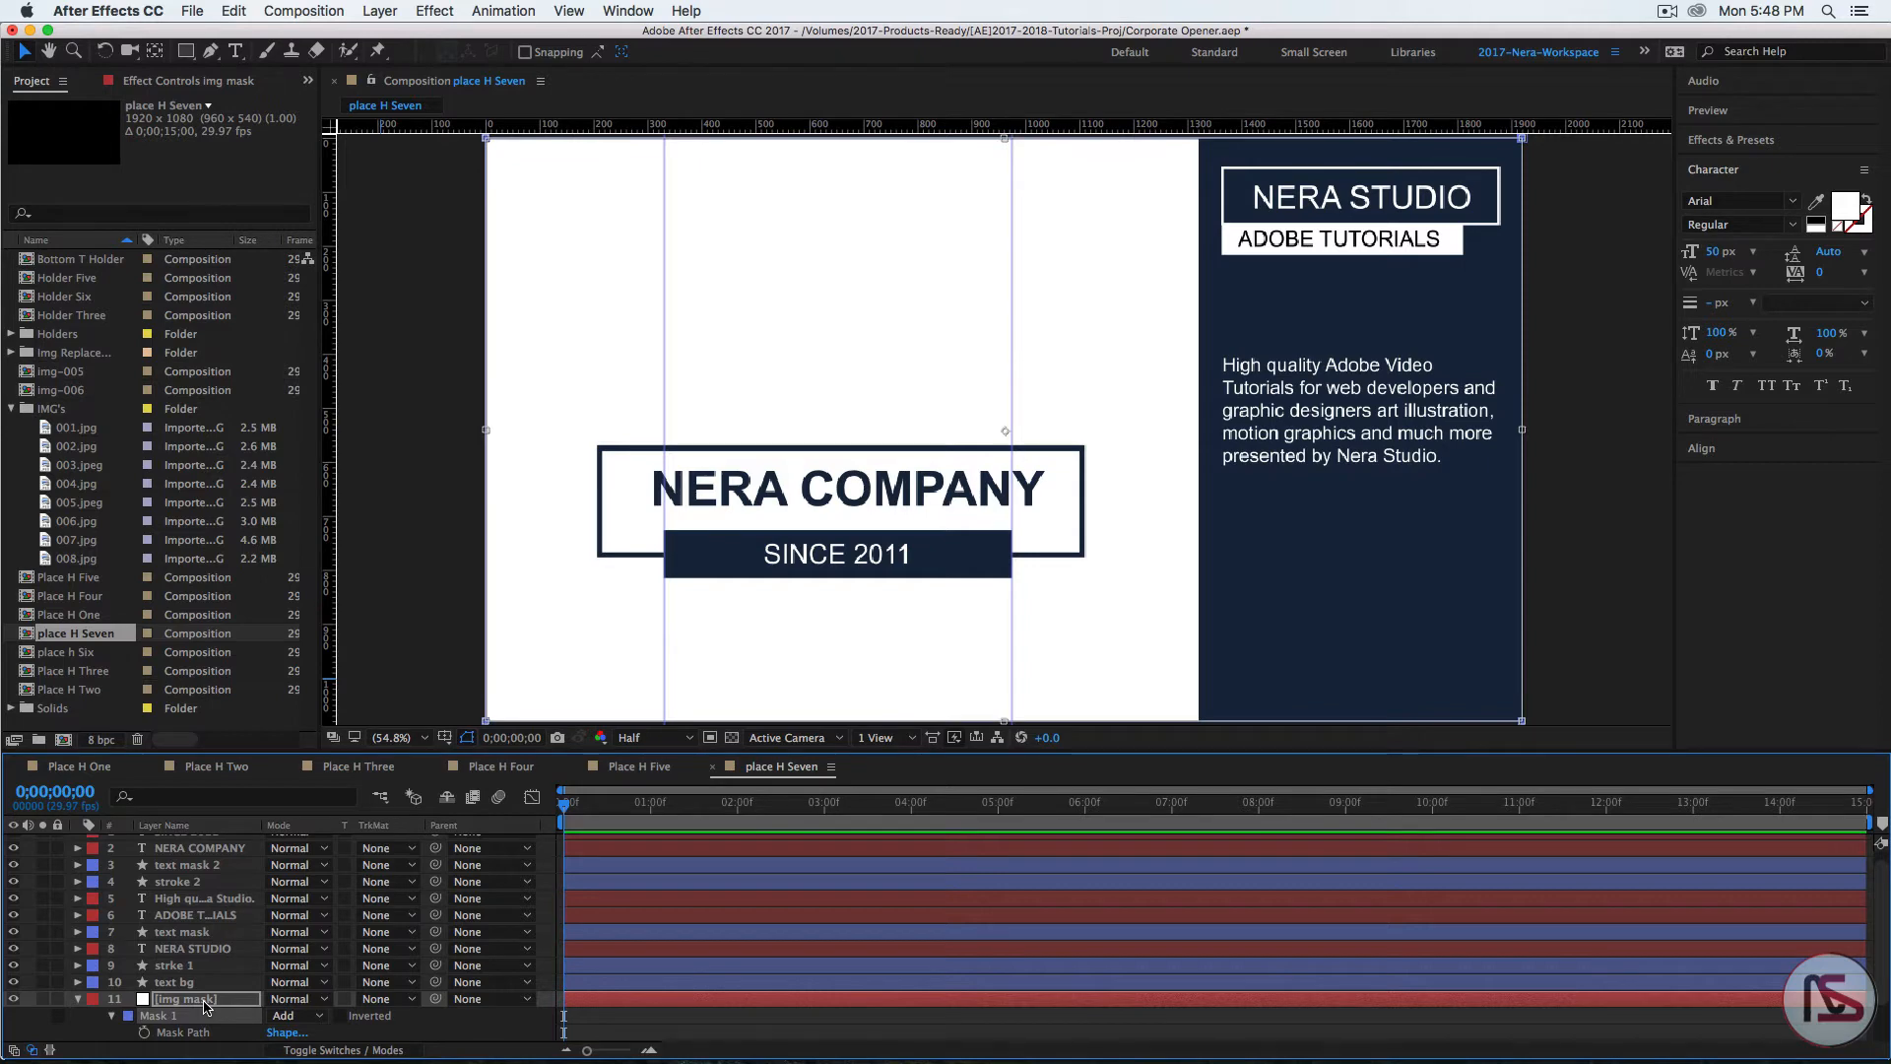
drag(482, 430, 1151, 495)
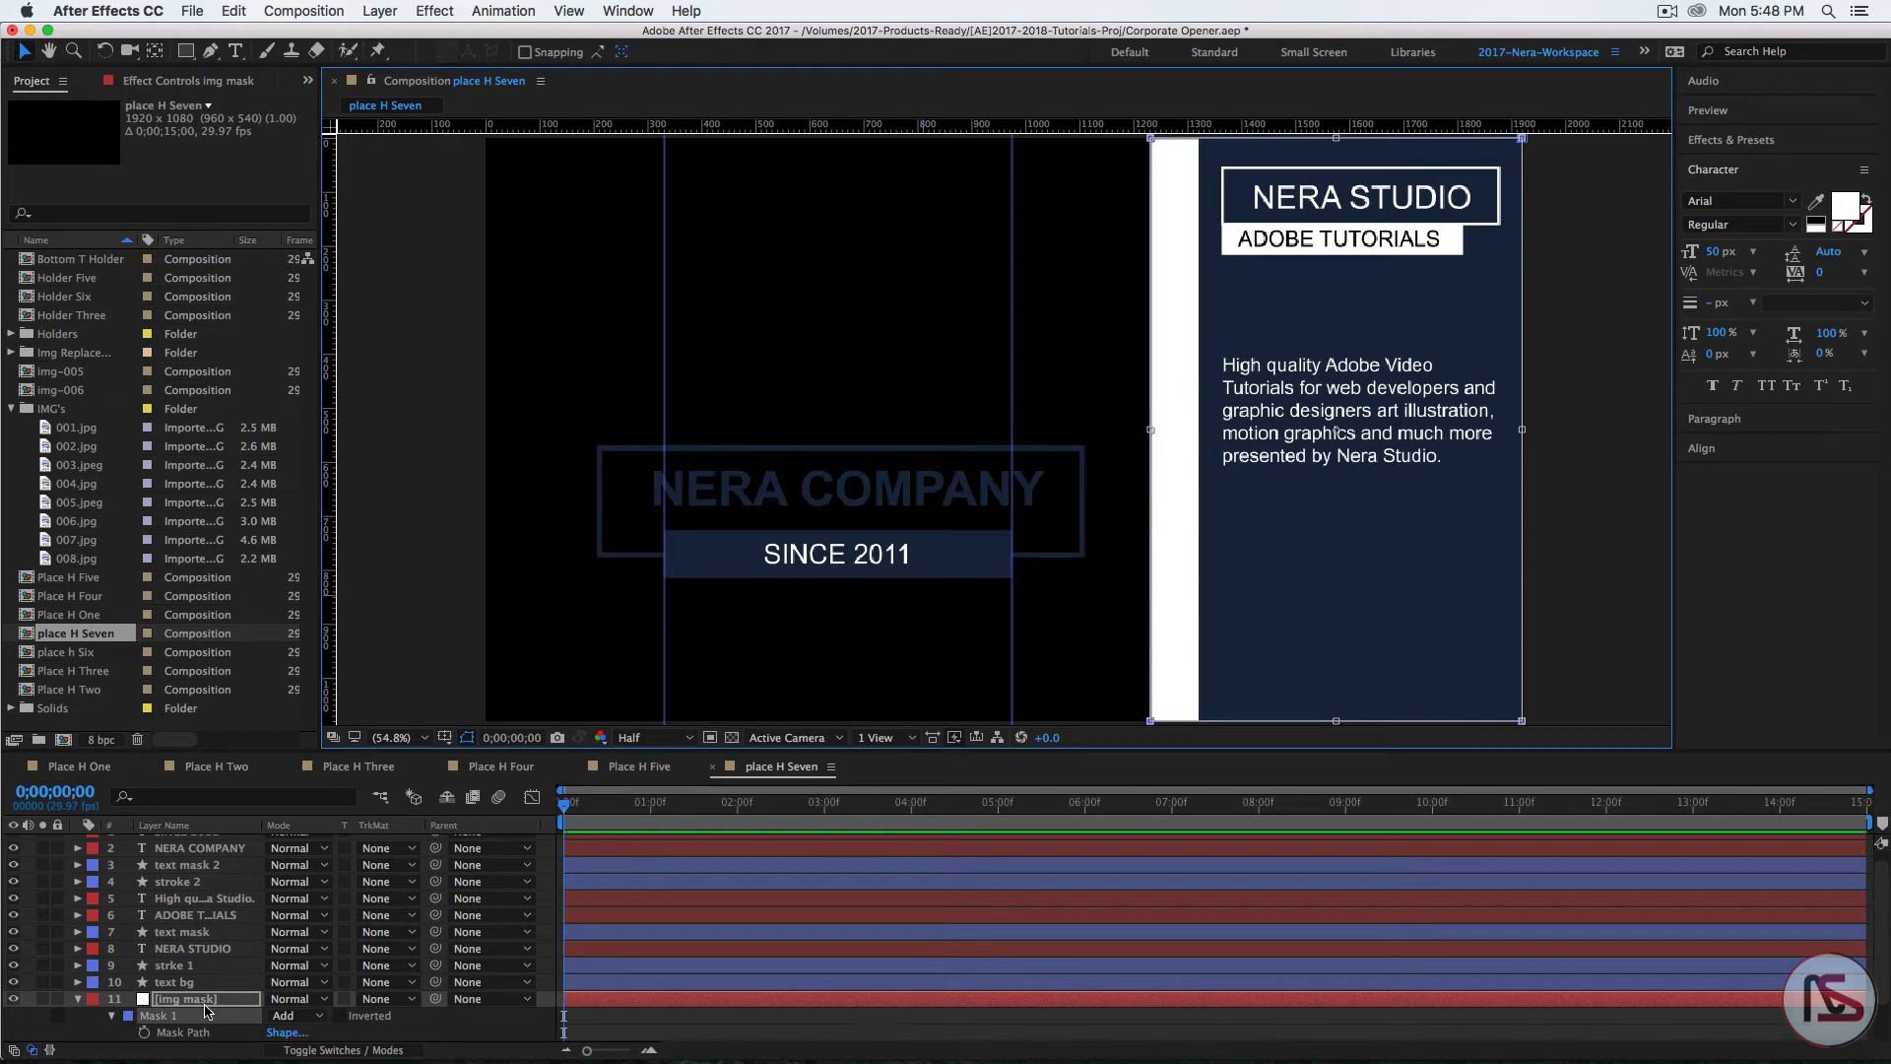
click(206, 1005)
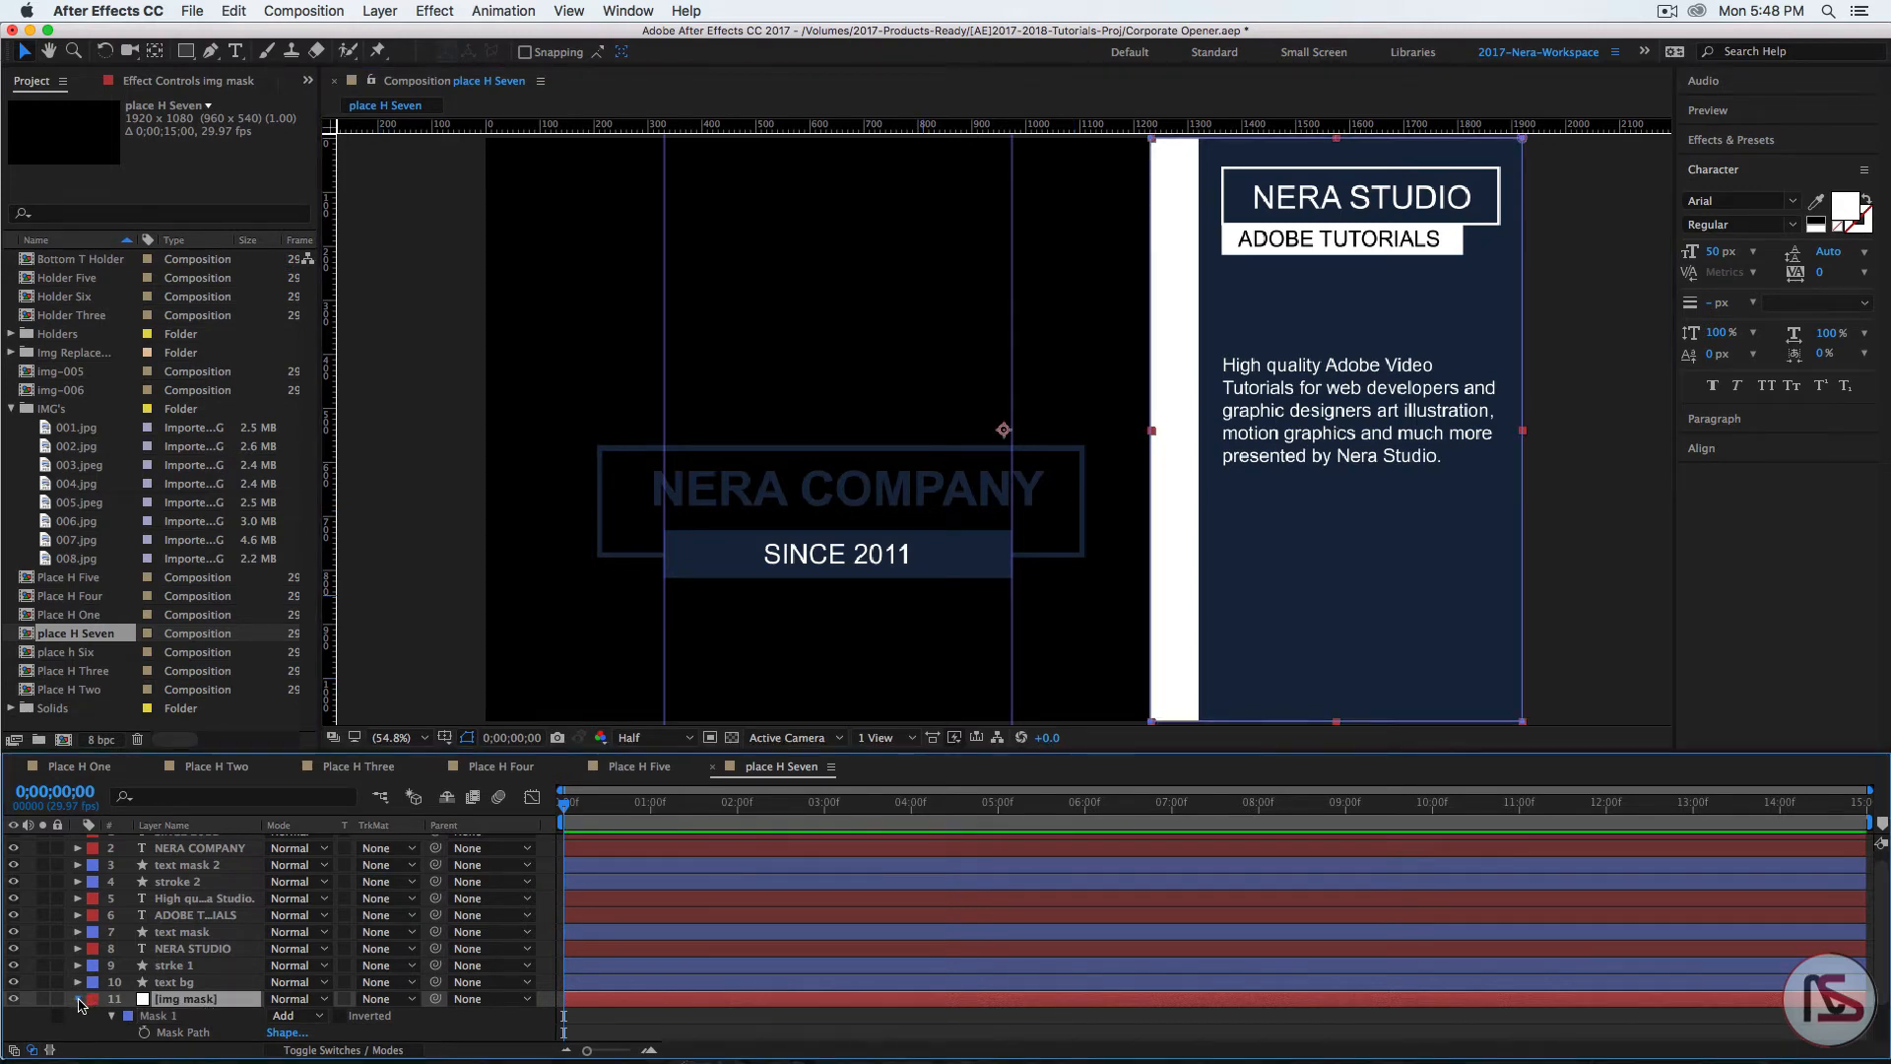
click(78, 999)
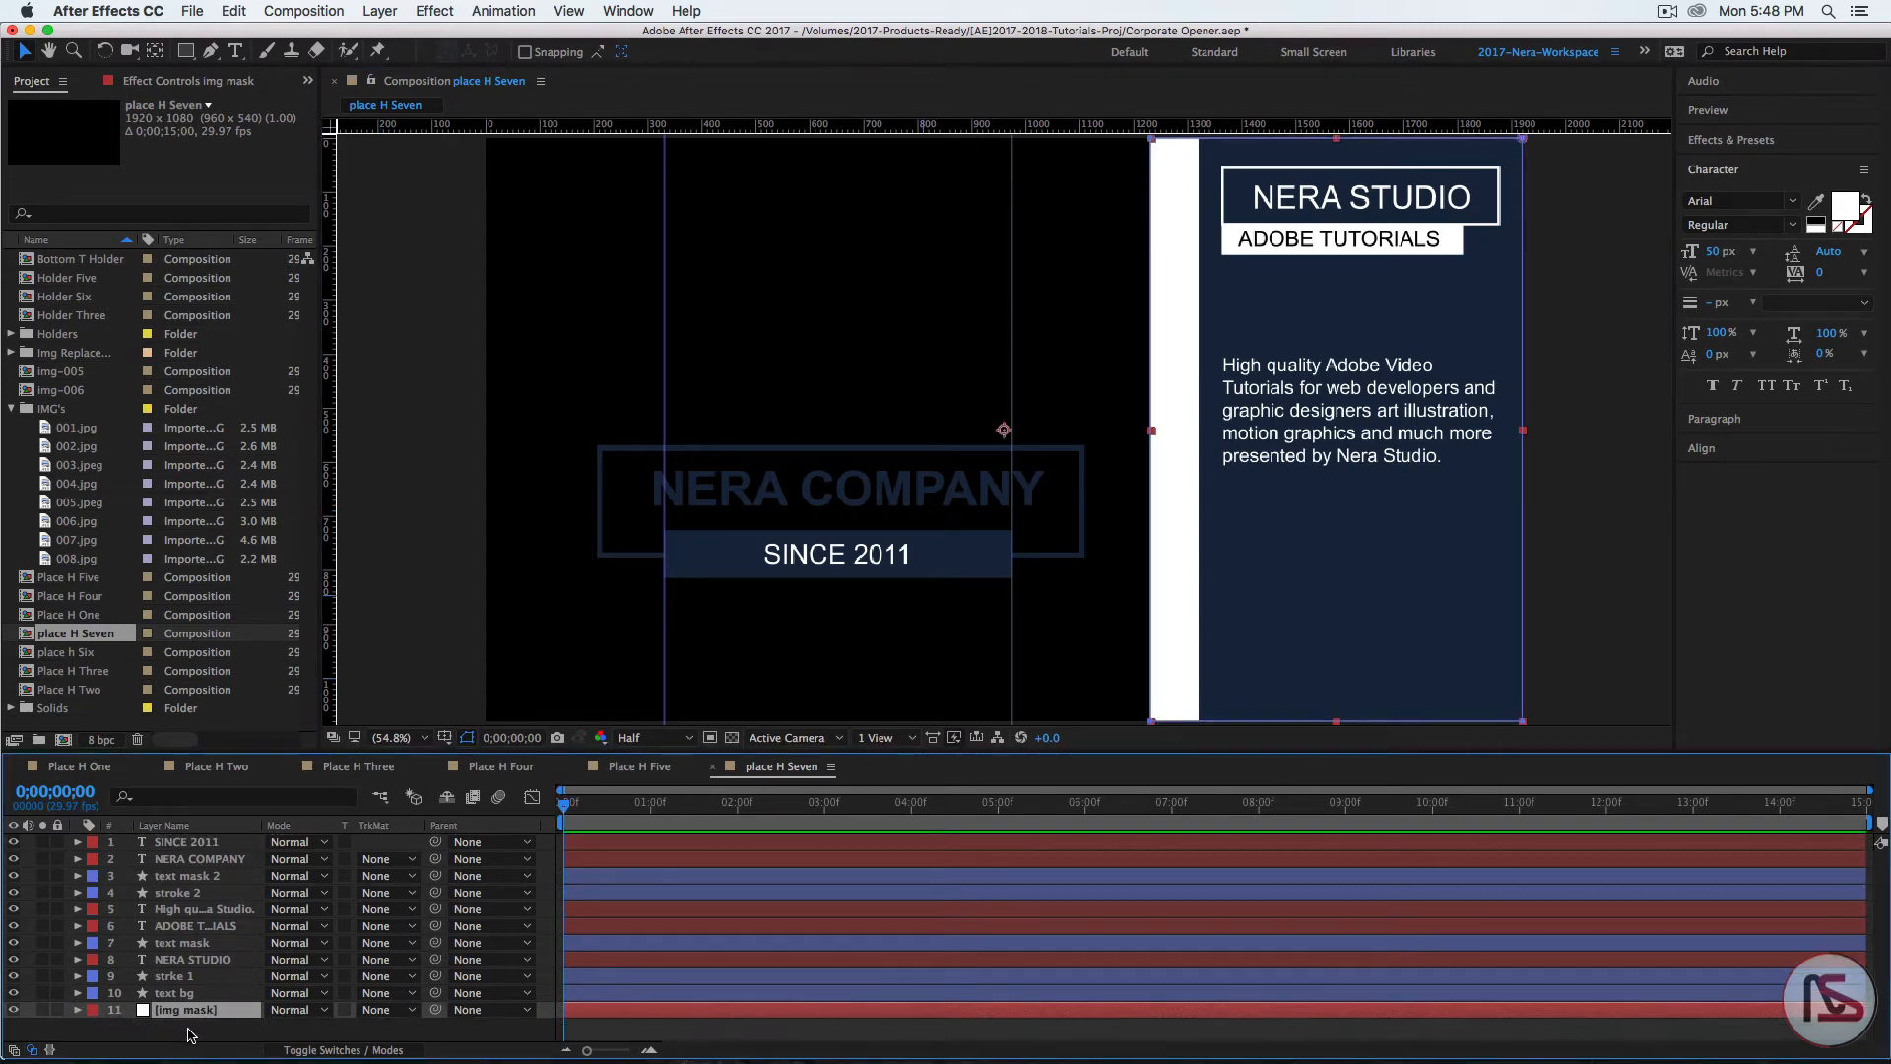
Step: Pre-compose all the layers in place H Seven into a new composition named Holder seven
drag(190, 1035, 163, 839)
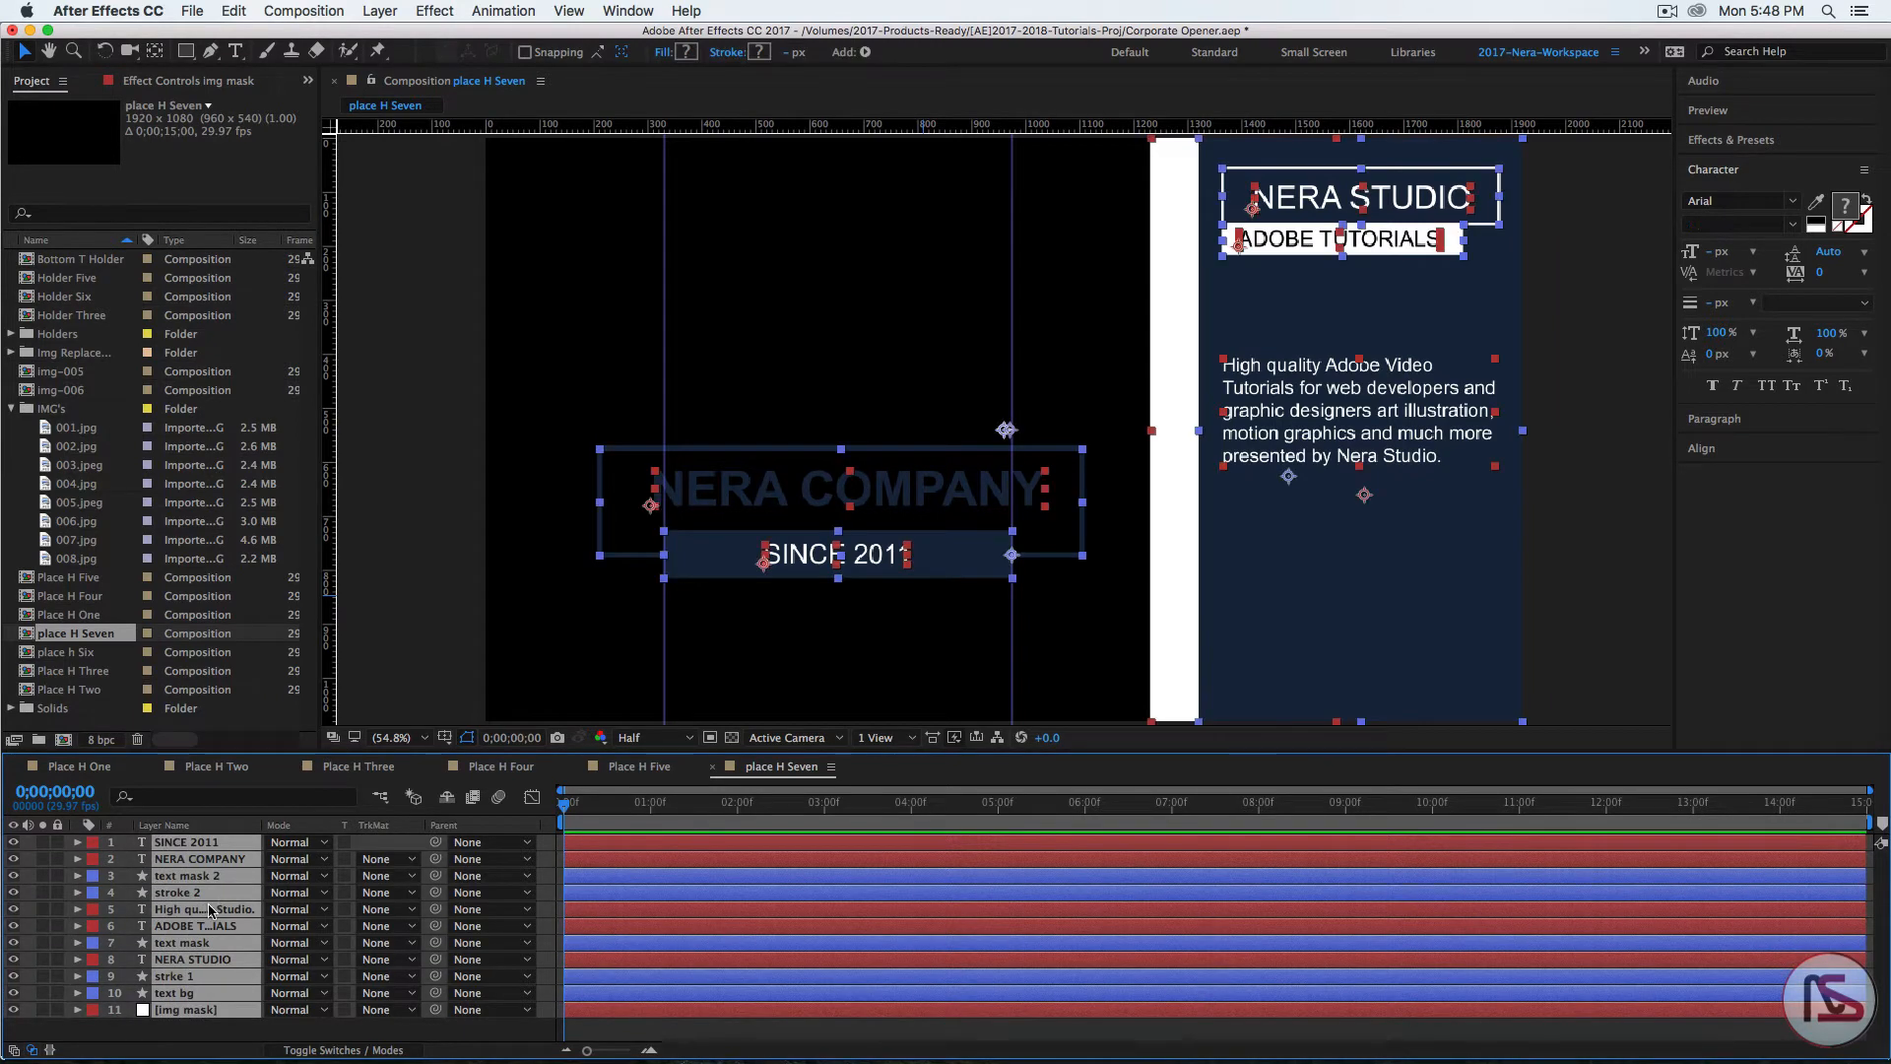
right_click(210, 911)
click(285, 893)
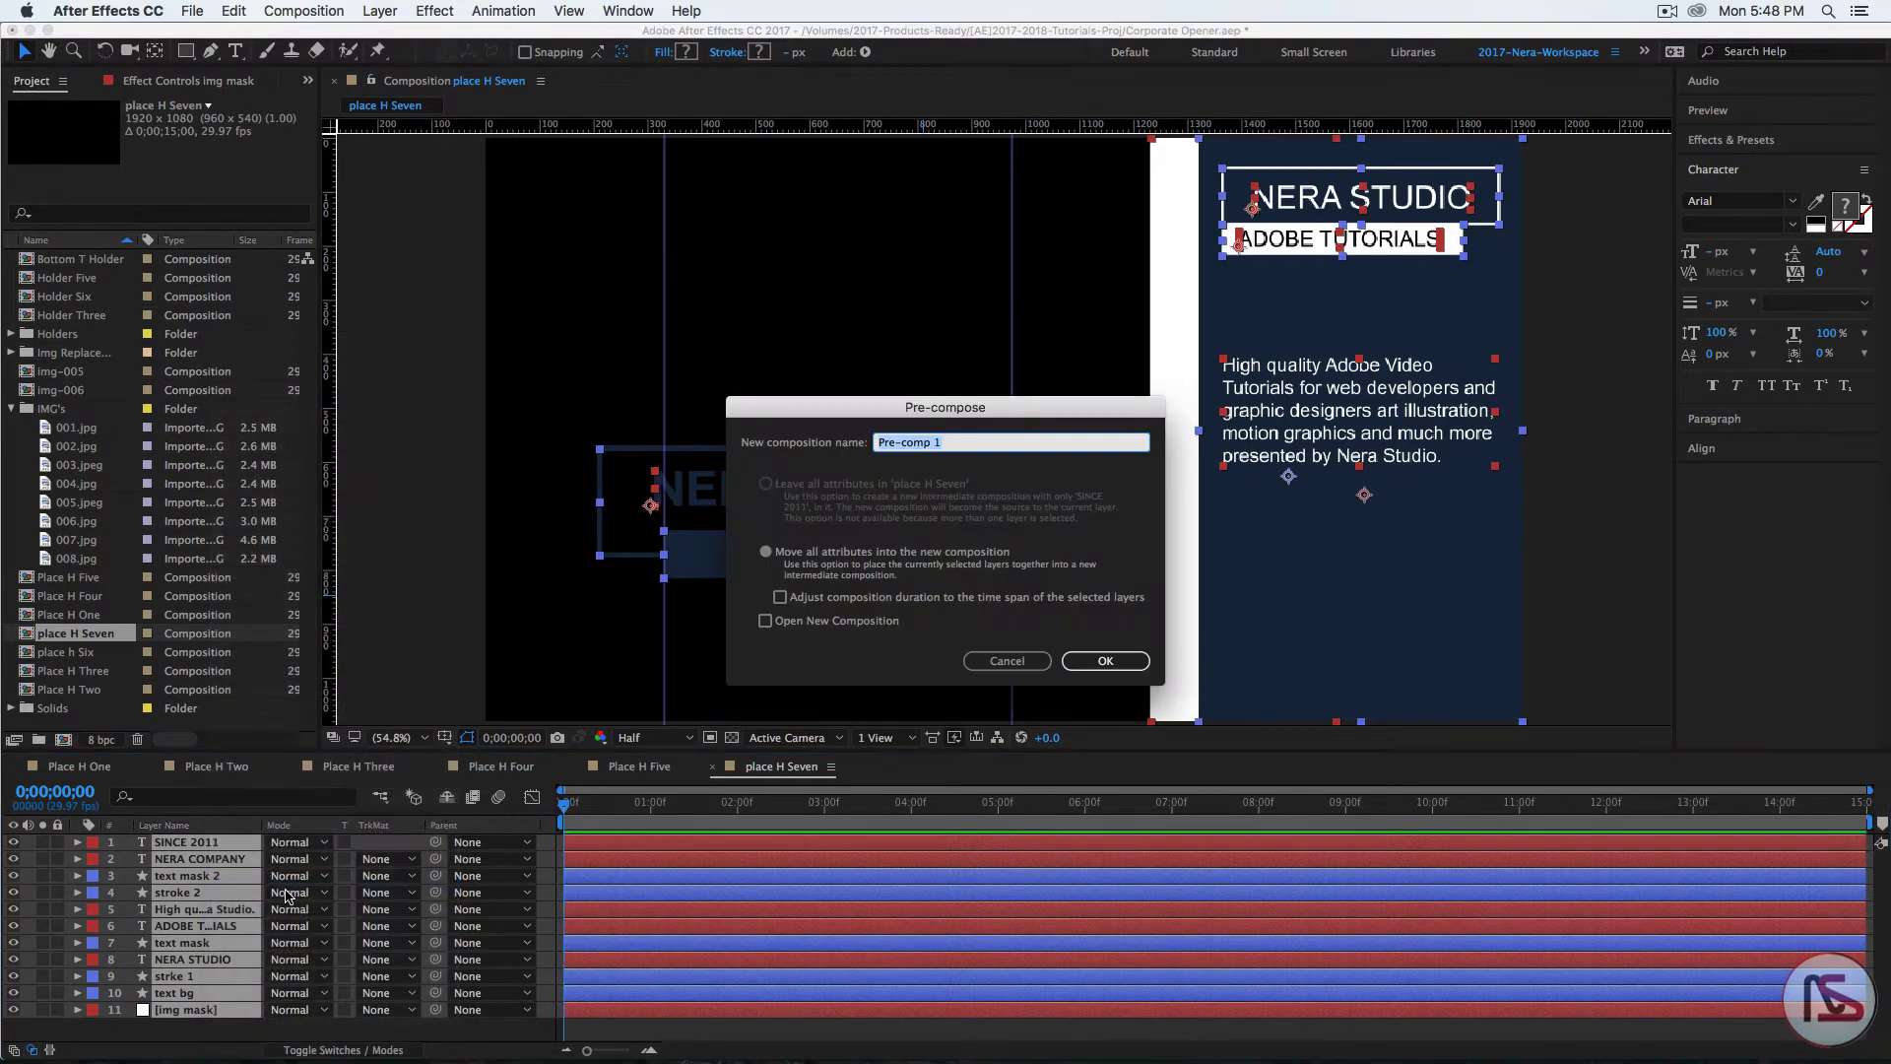
text(Holder seven)
click(1103, 661)
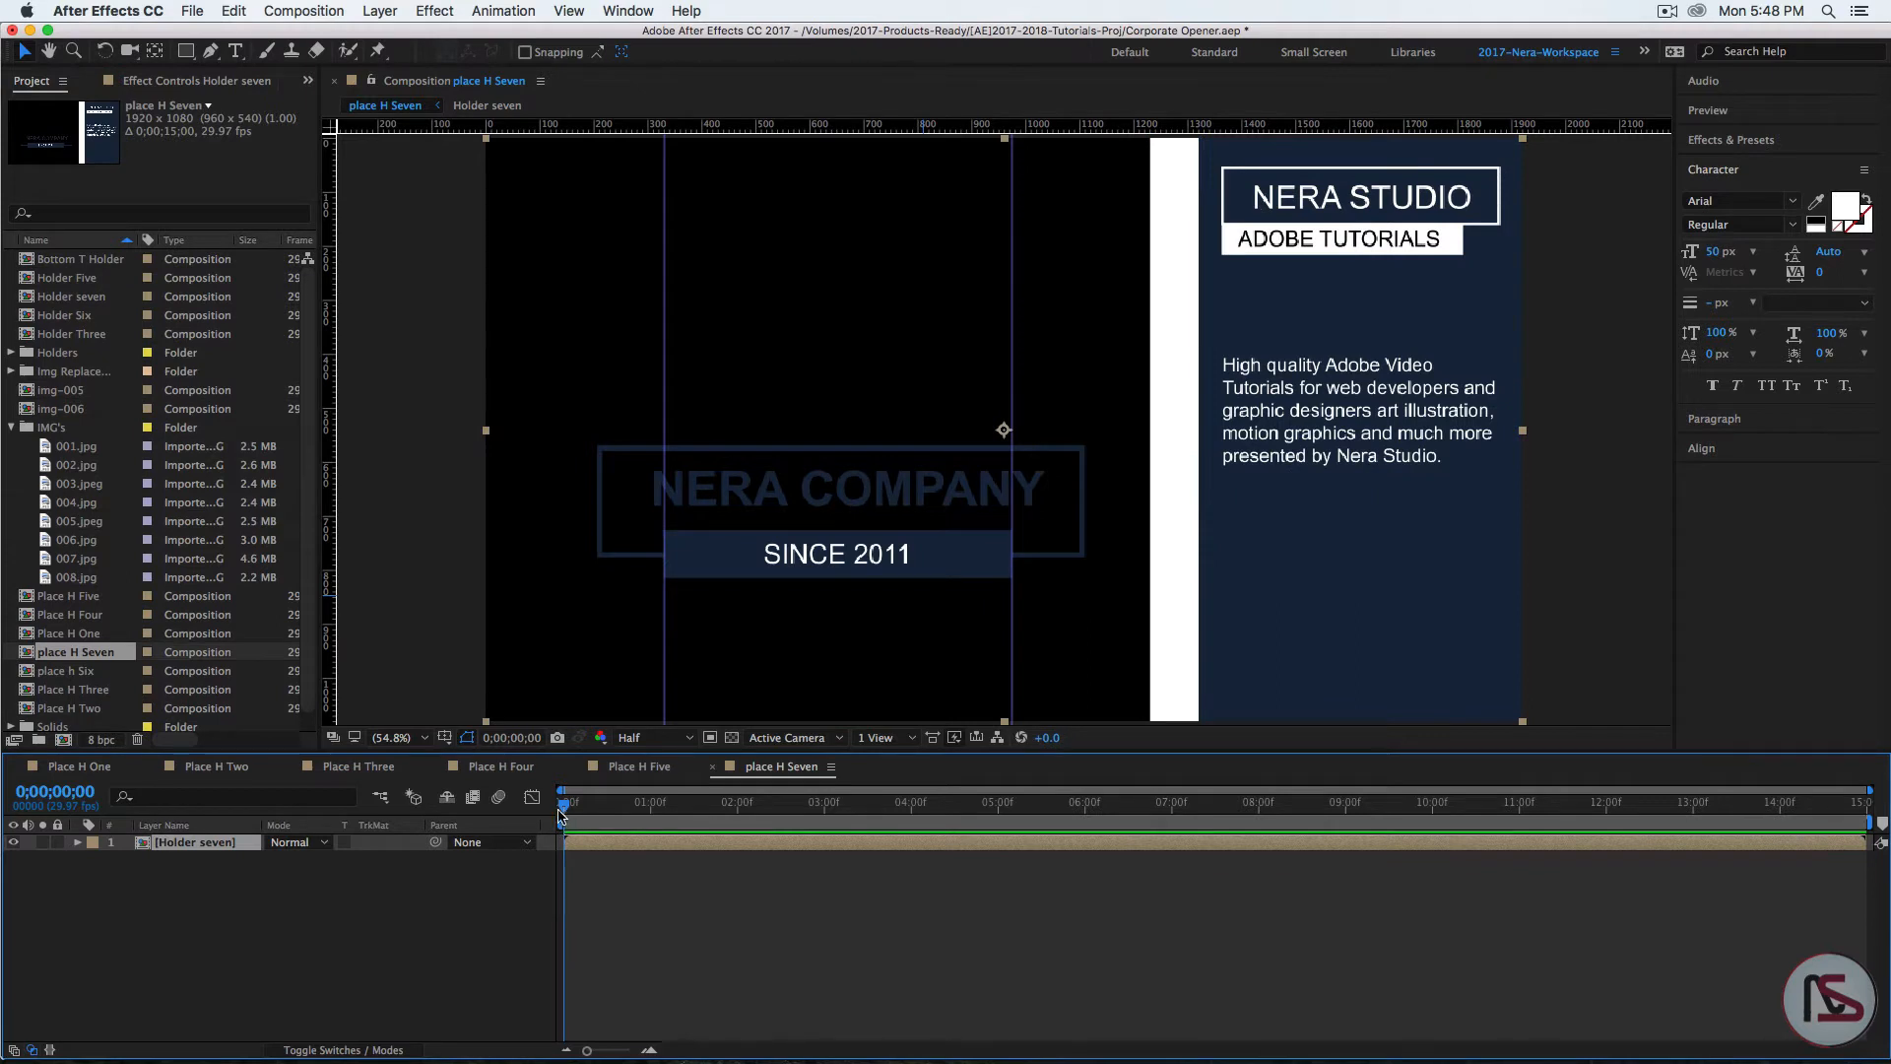
Step: Add a Position keyframe to the Holder seven layer at 0;00;02;00
key(p)
click(129, 860)
click(129, 860)
click(53, 791)
text(2)
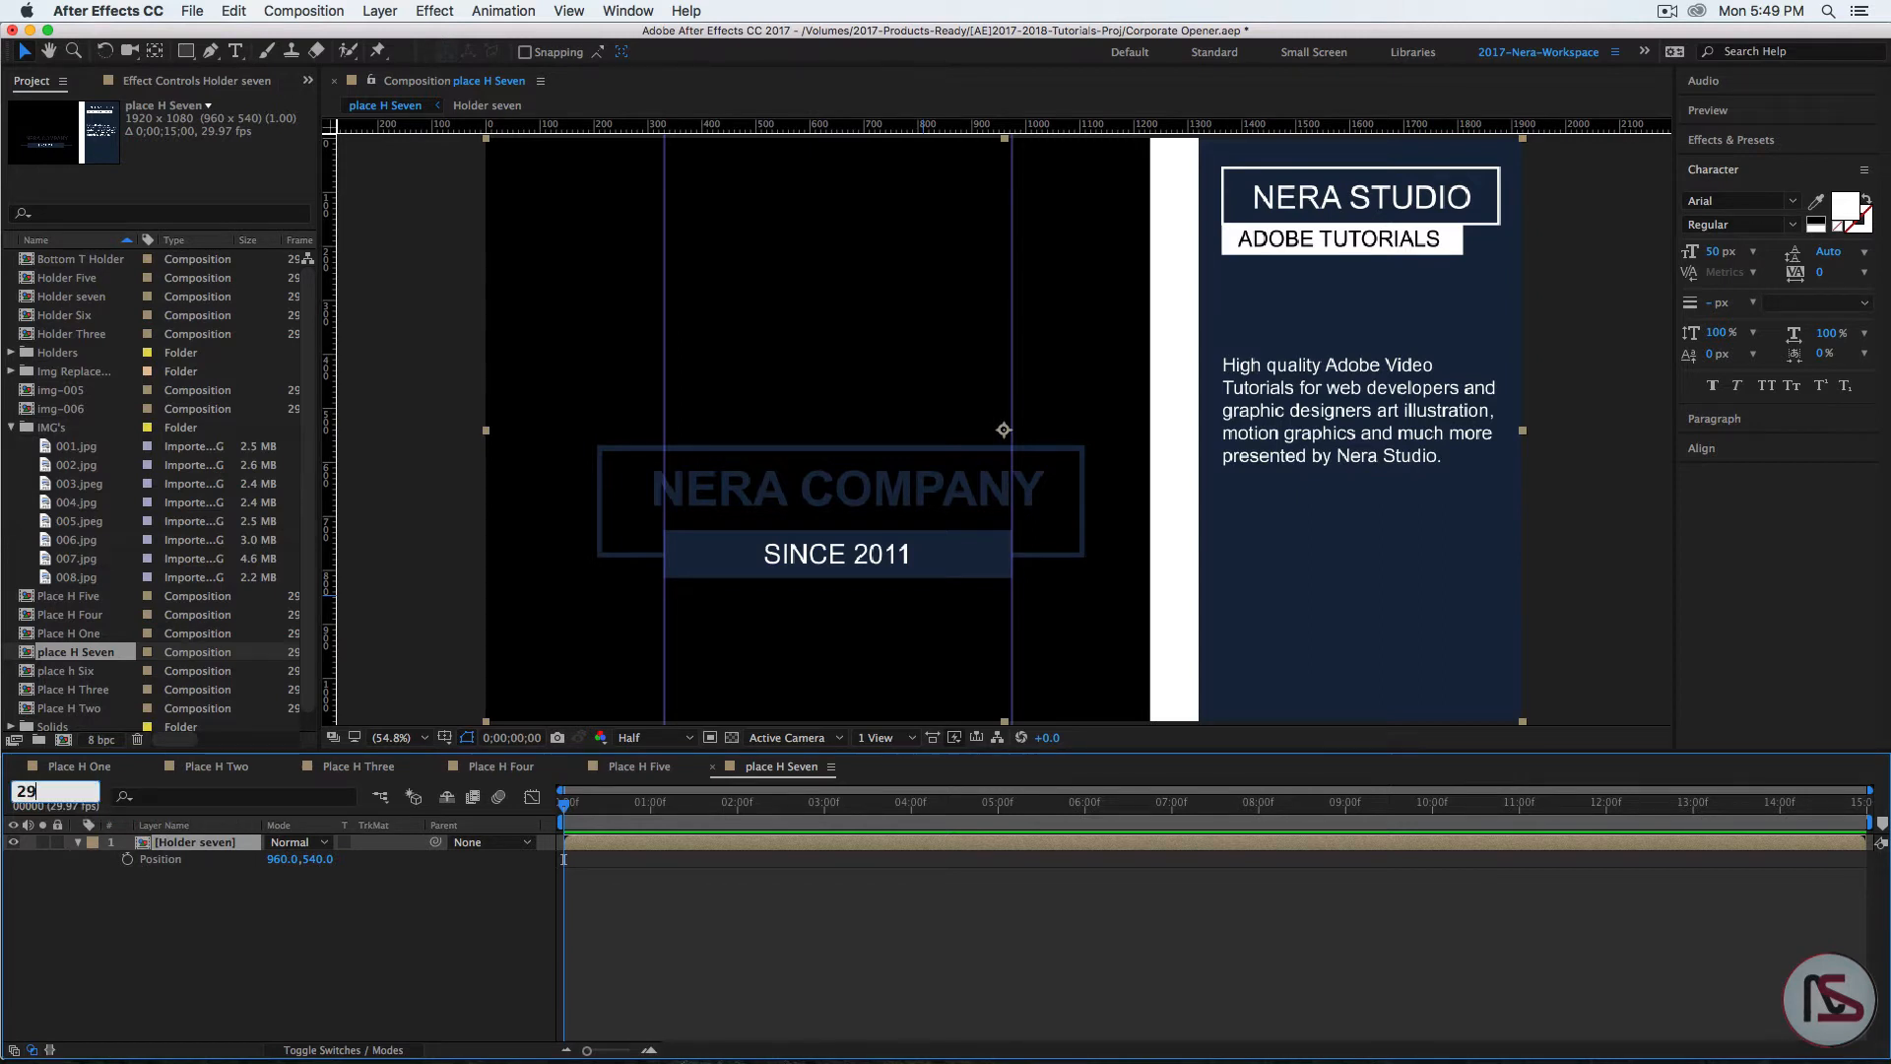
key(Return)
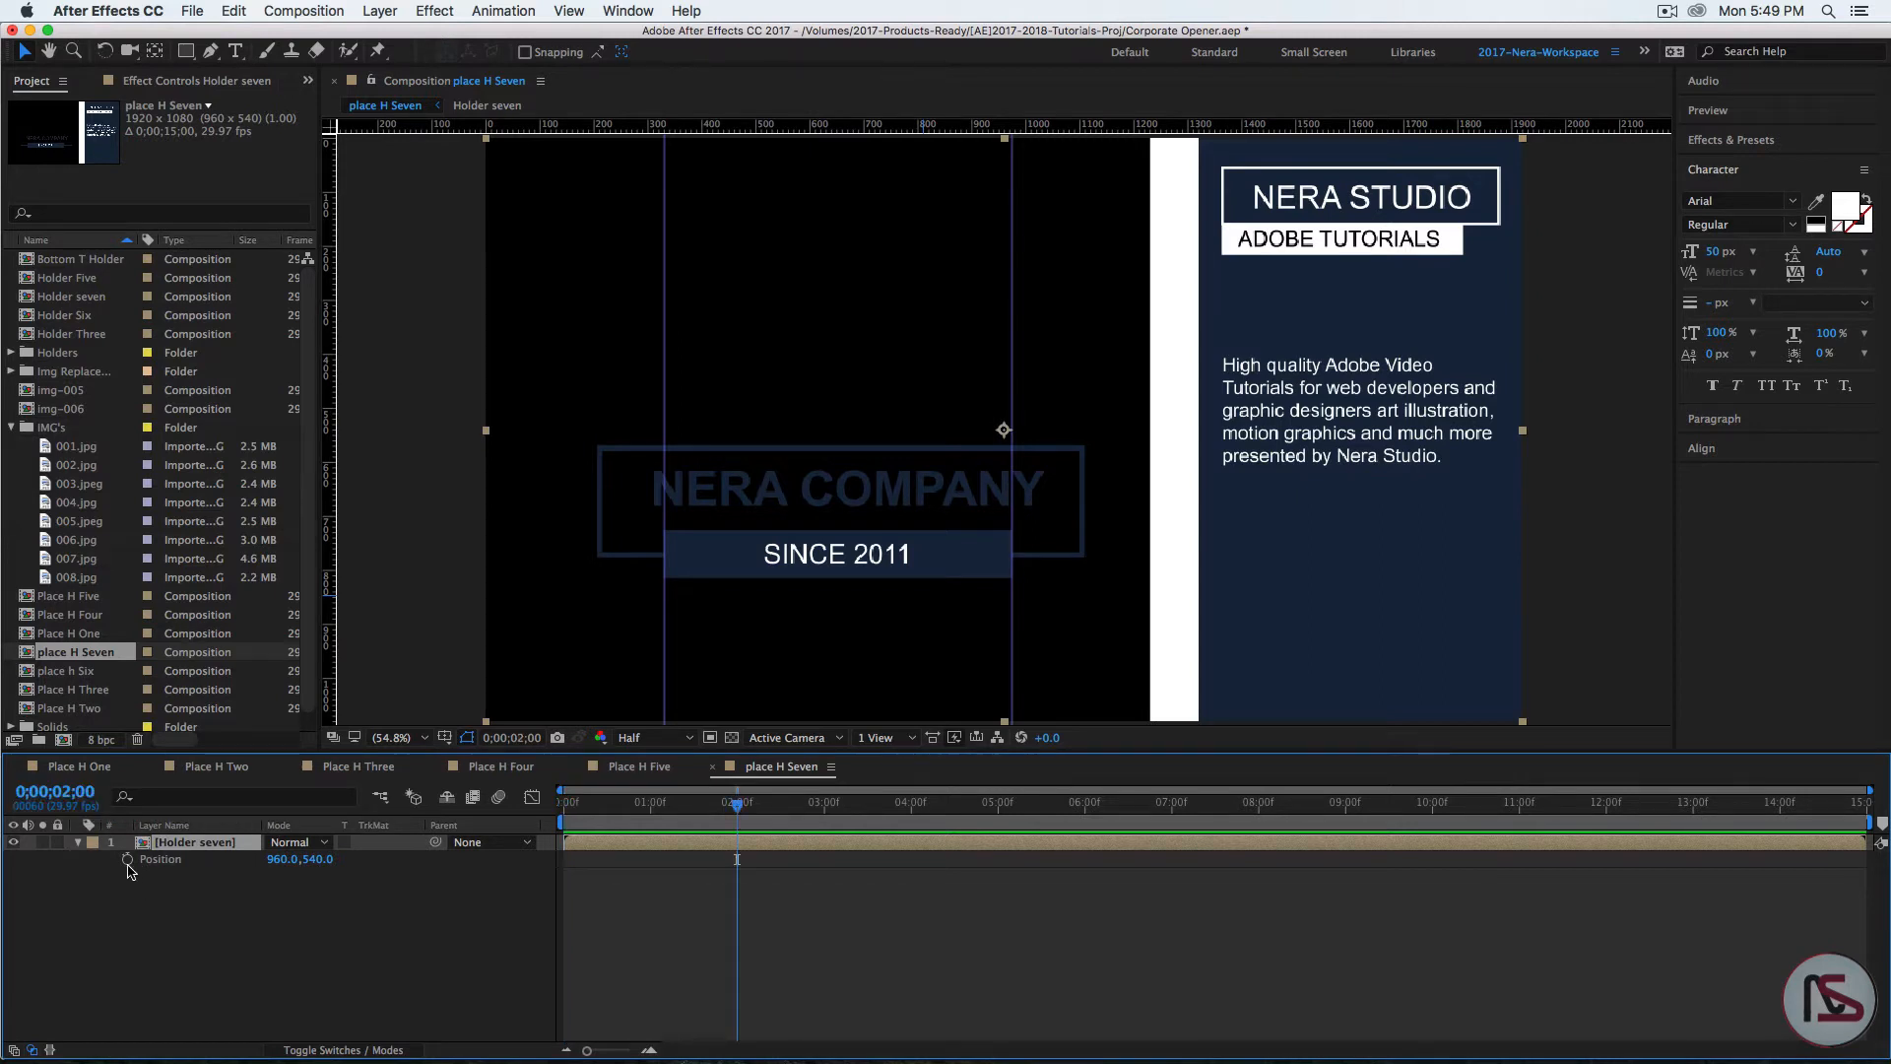
click(127, 859)
Step: Set the Holder seven layer's Position to 1650, 540 at the start of the timeline
drag(737, 803, 497, 837)
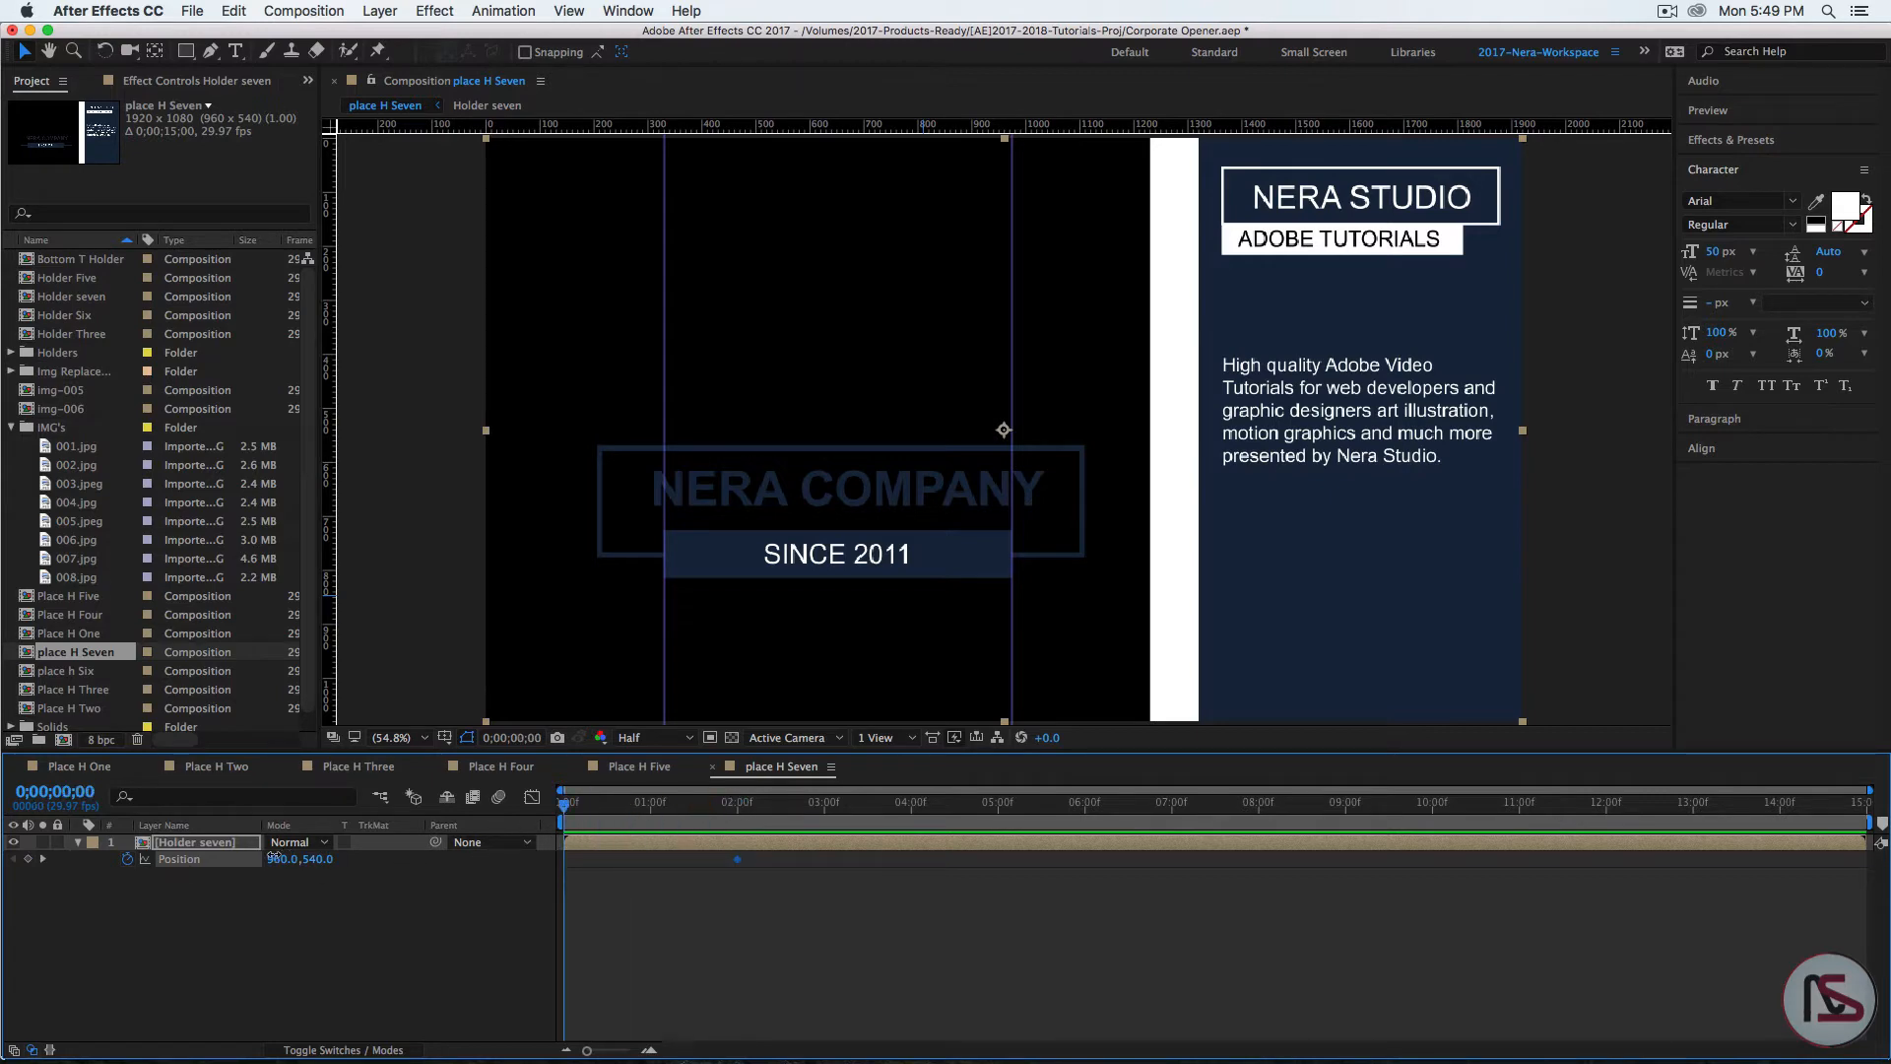
drag(275, 858, 361, 873)
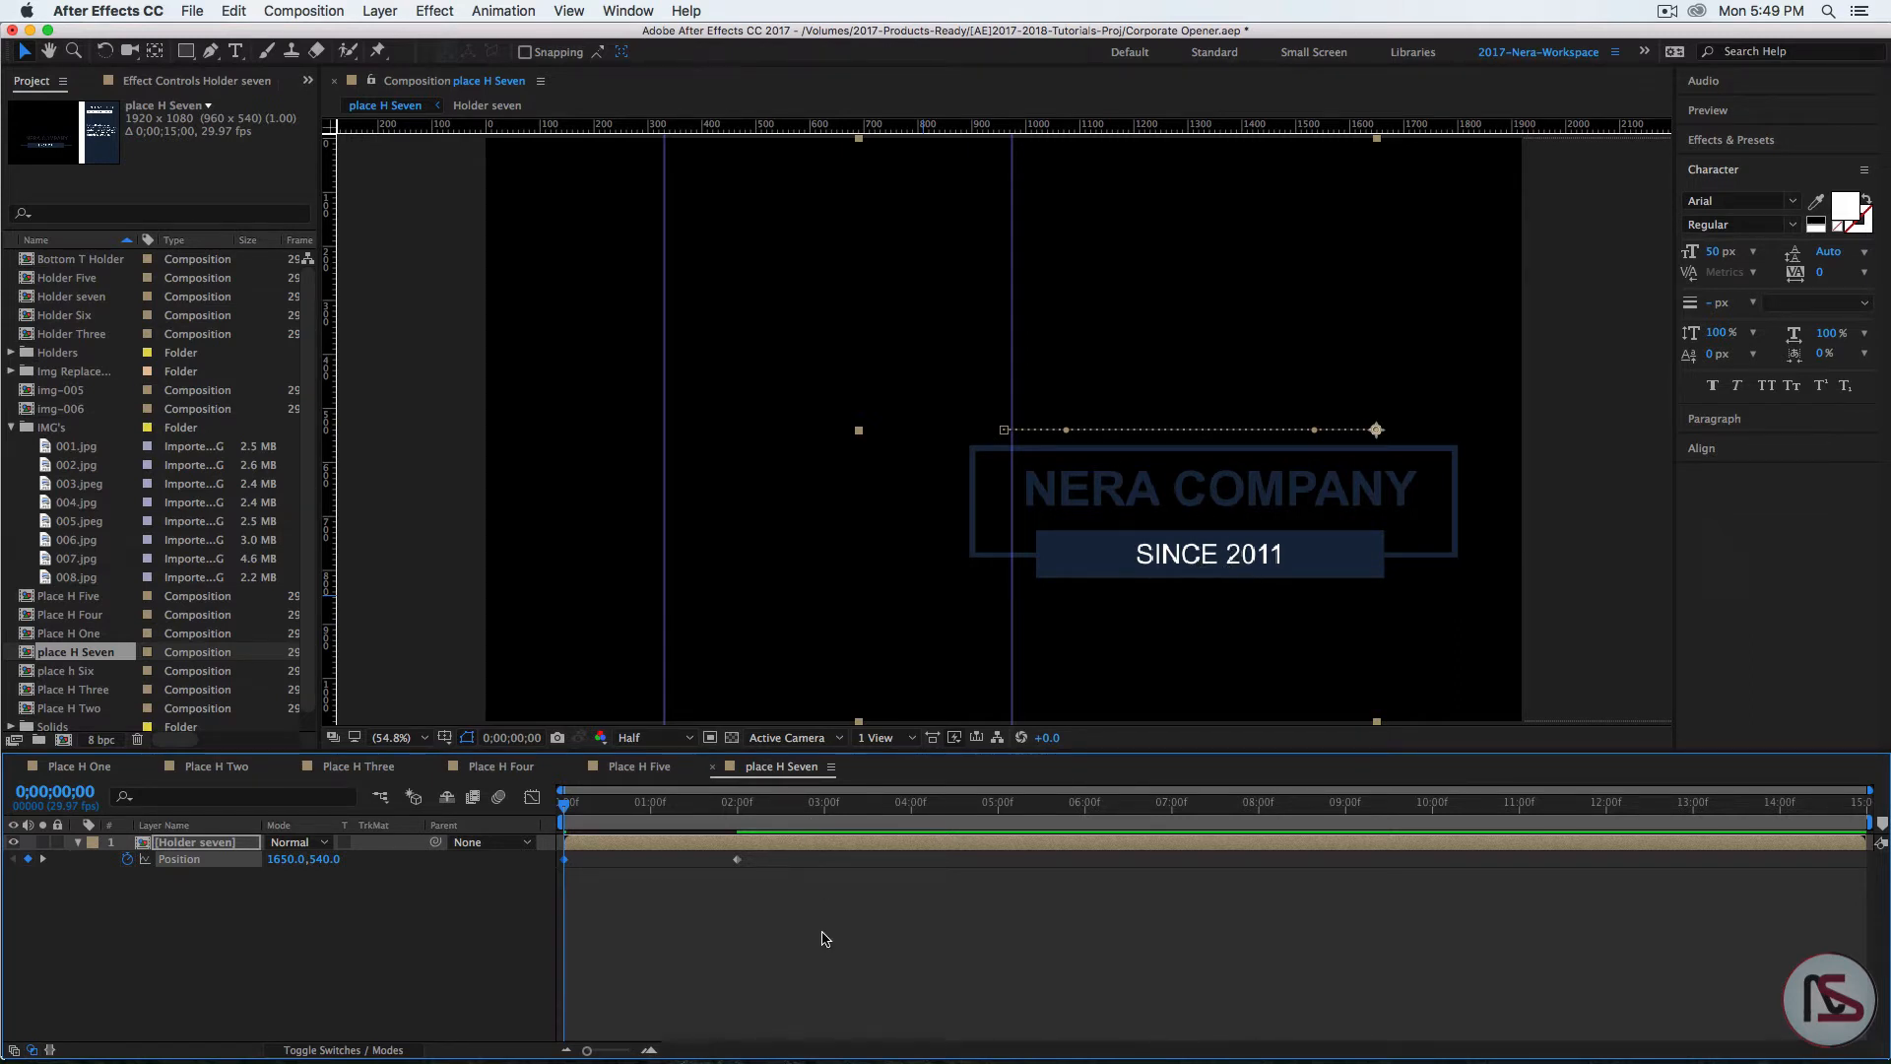
Step: Ease both Position keyframes of the Holder seven layer and lengthen their speed-graph handles into a sharp central peak
drag(814, 923, 486, 861)
click(532, 797)
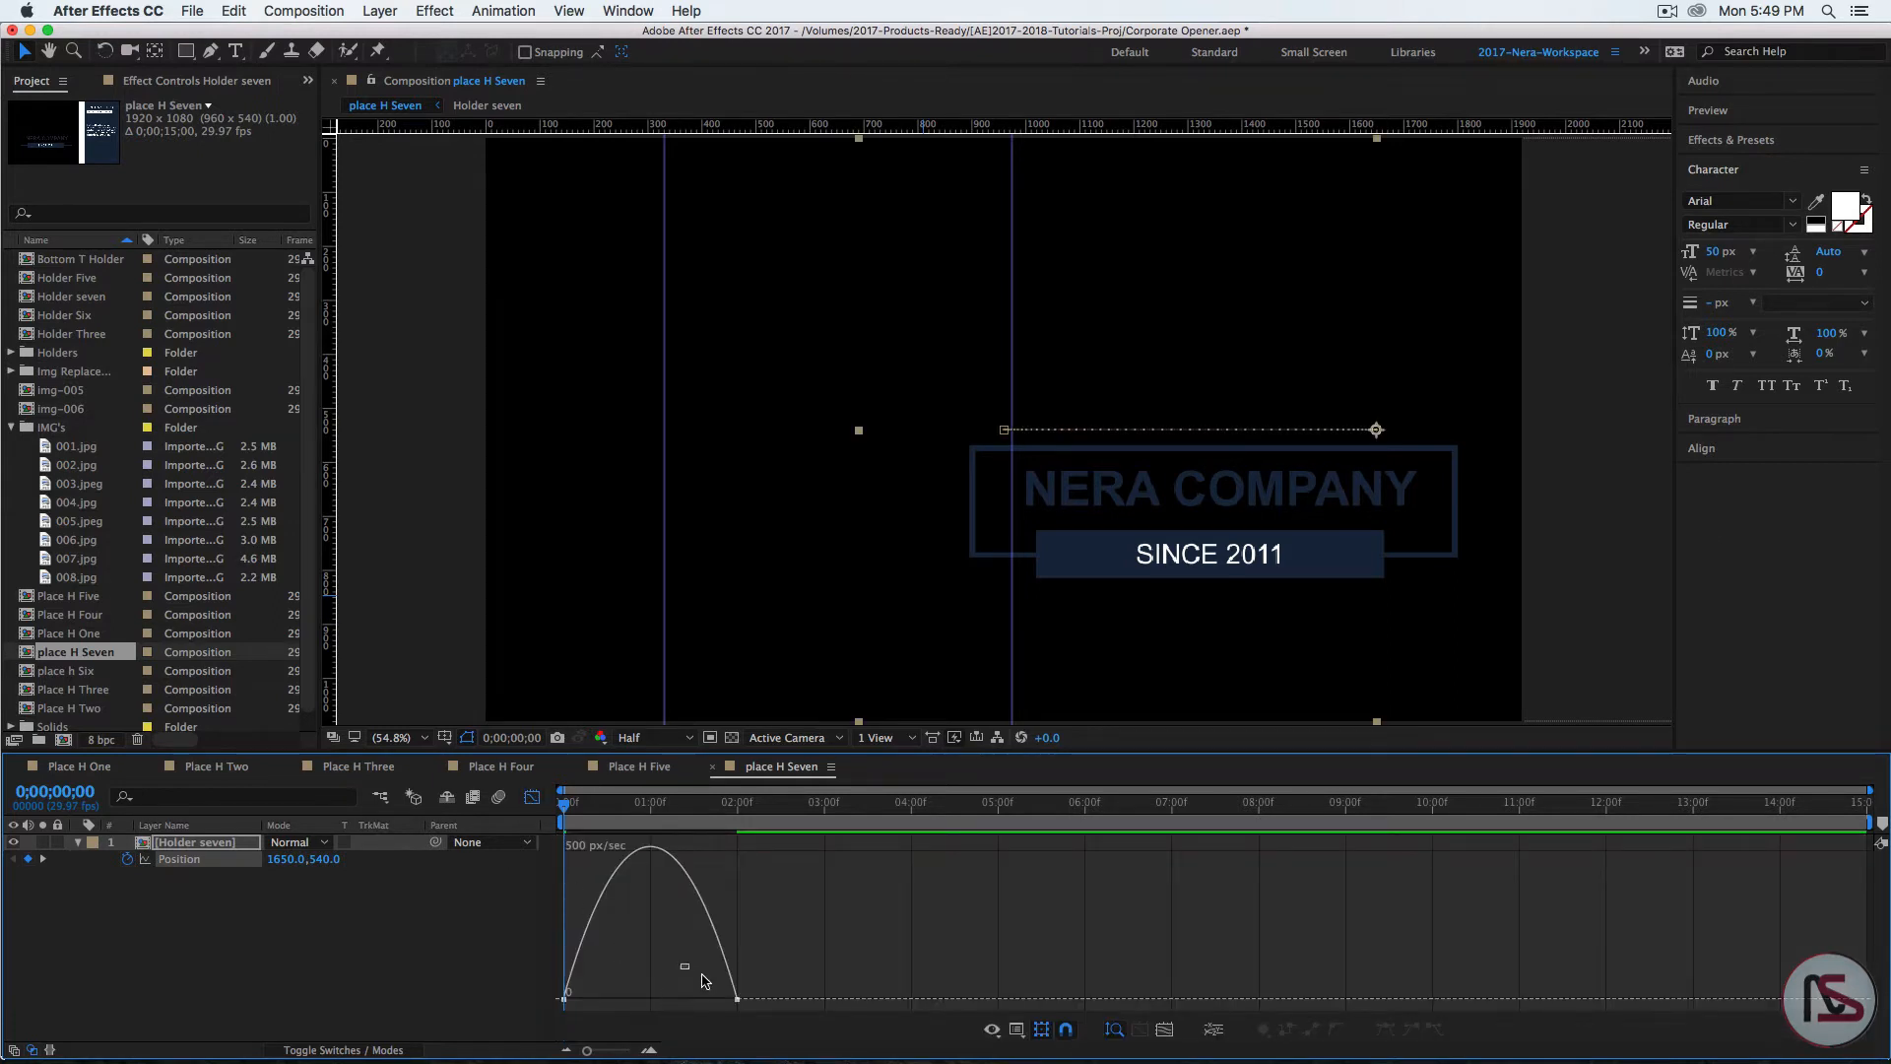
drag(702, 976, 622, 1004)
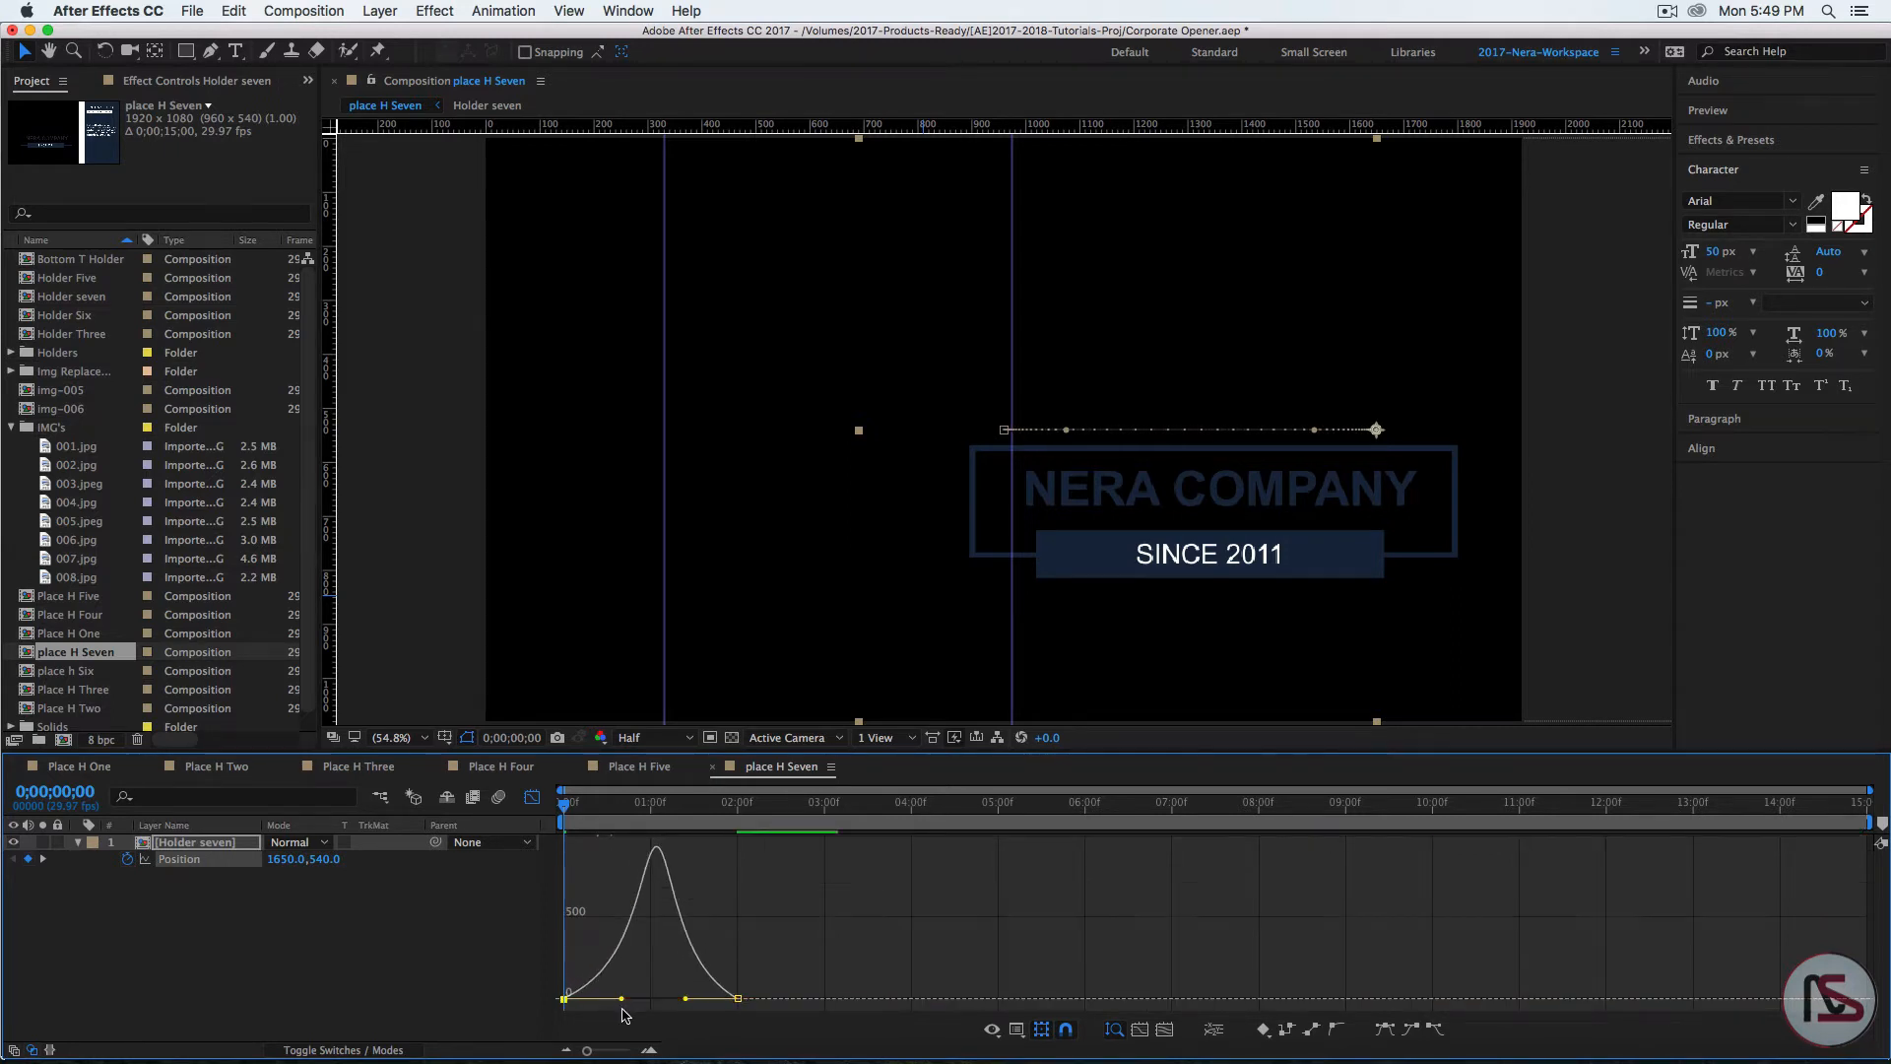
click(686, 1003)
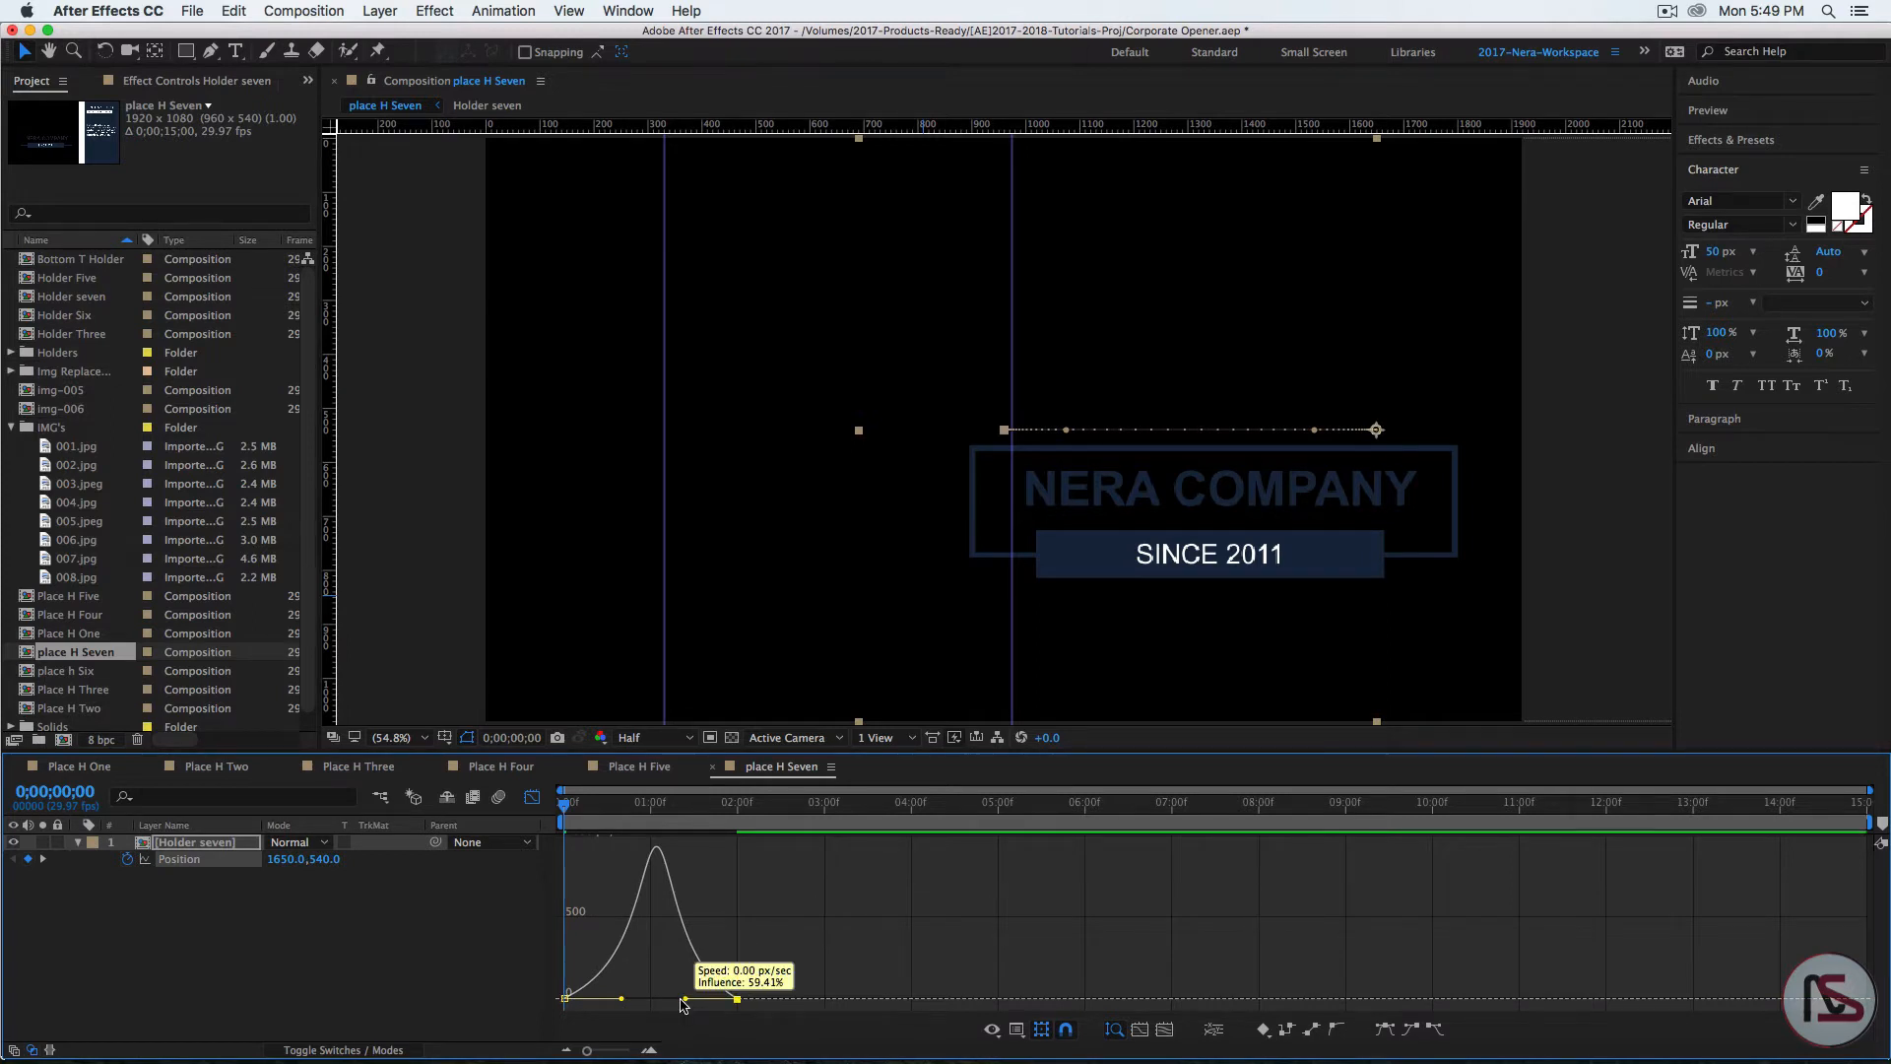
drag(683, 1000, 678, 1002)
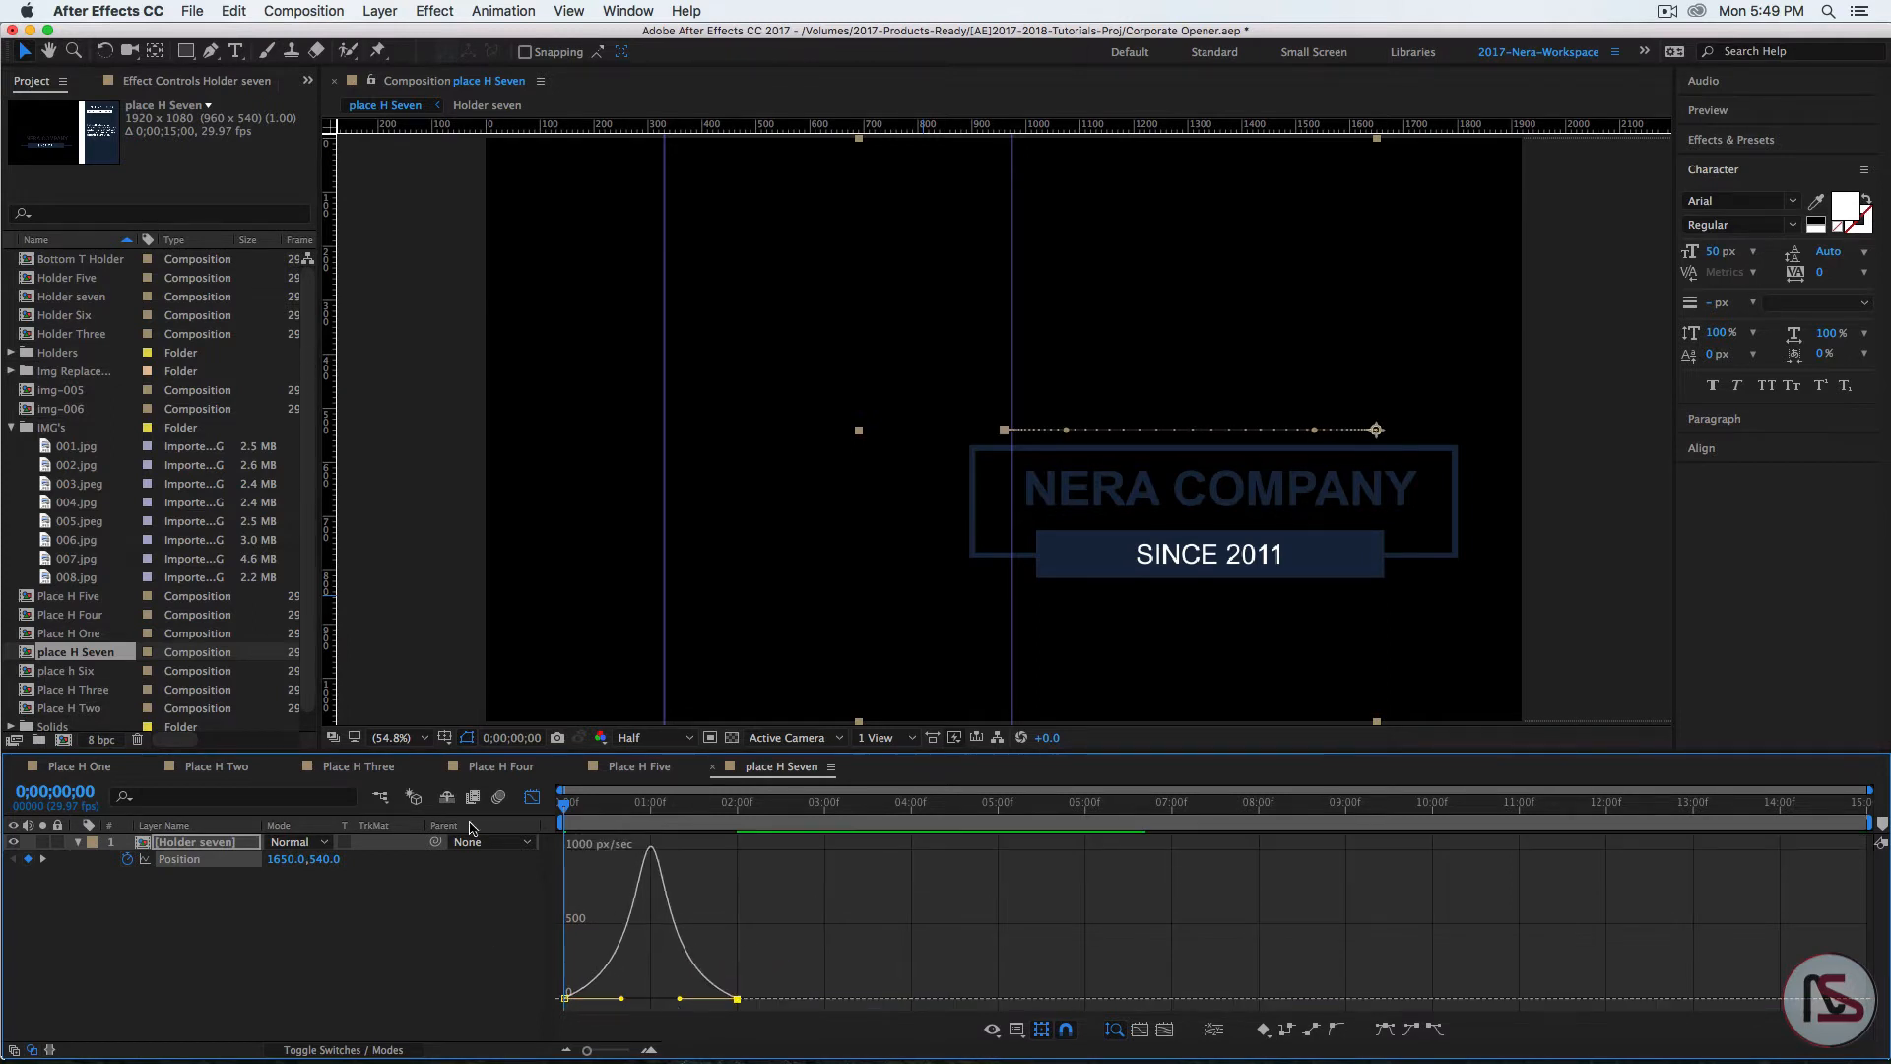
click(532, 797)
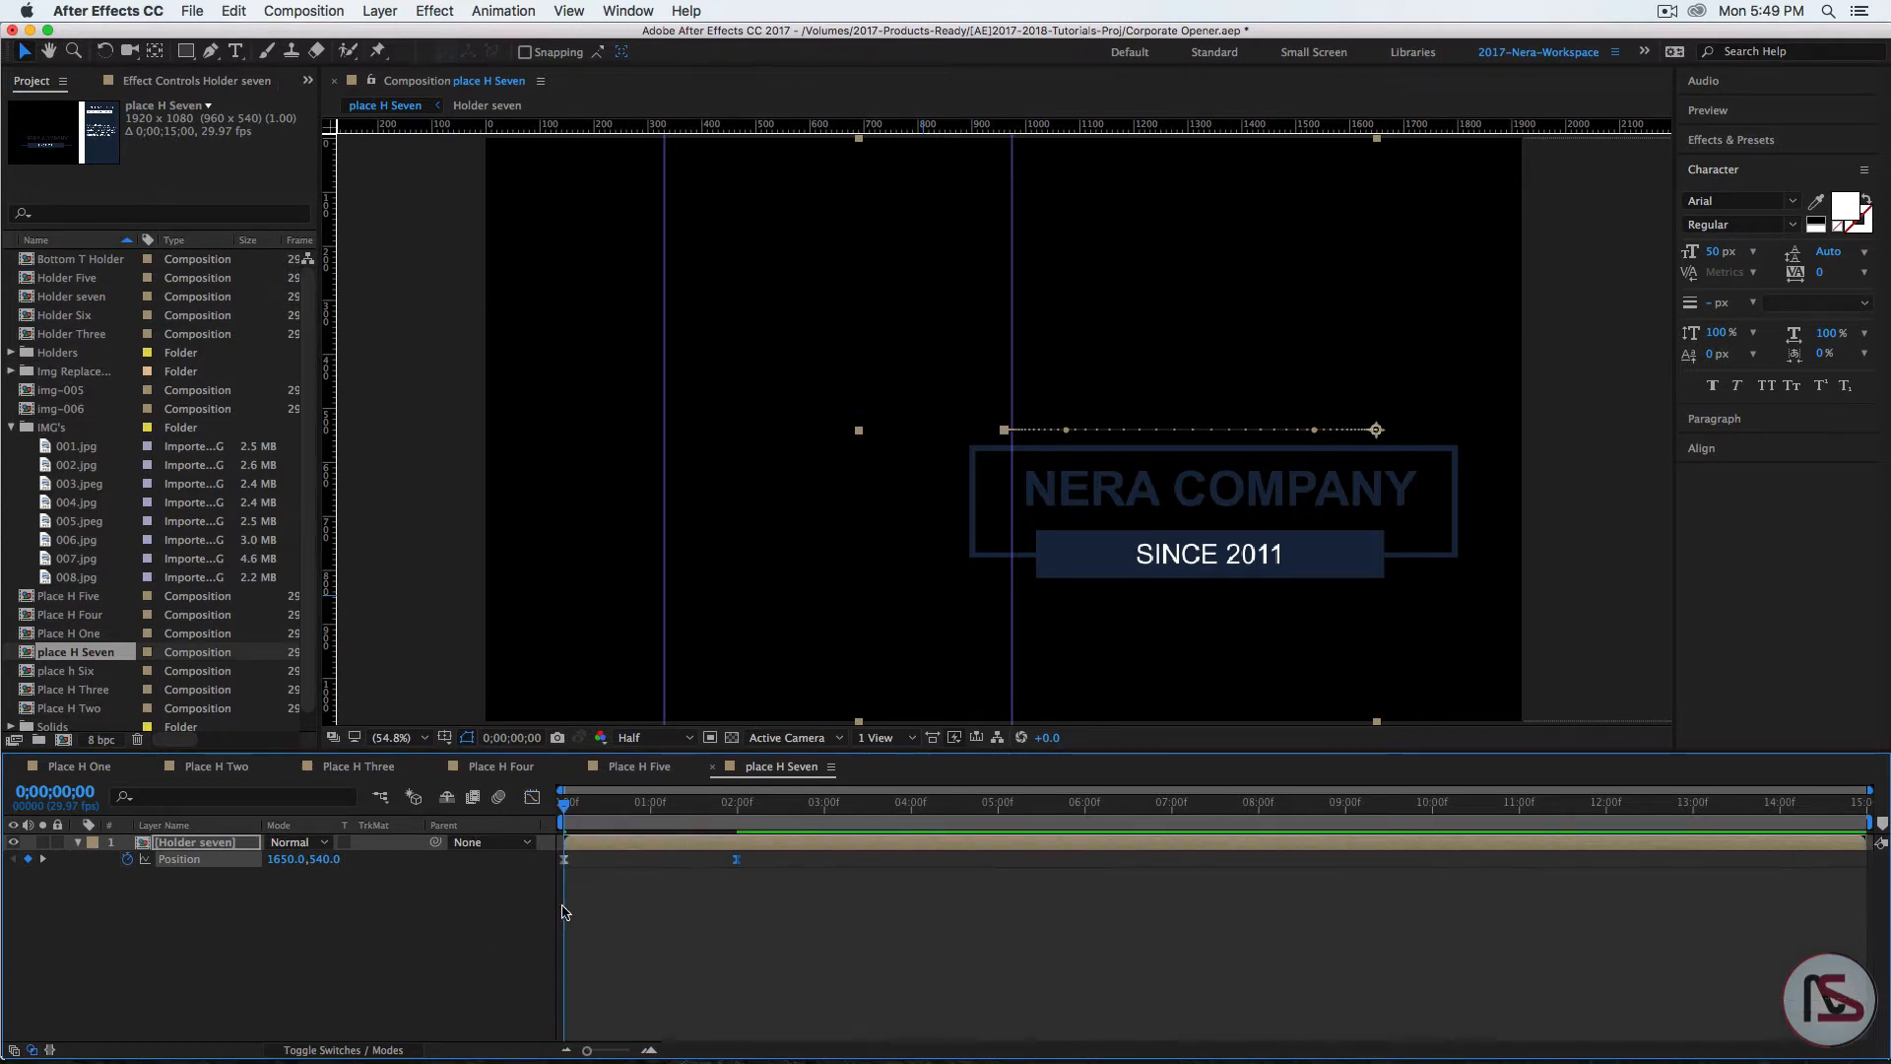
Step: End the work area at 0;00;03;21 in place H Seven and preview the Holder seven slide-in
click(883, 821)
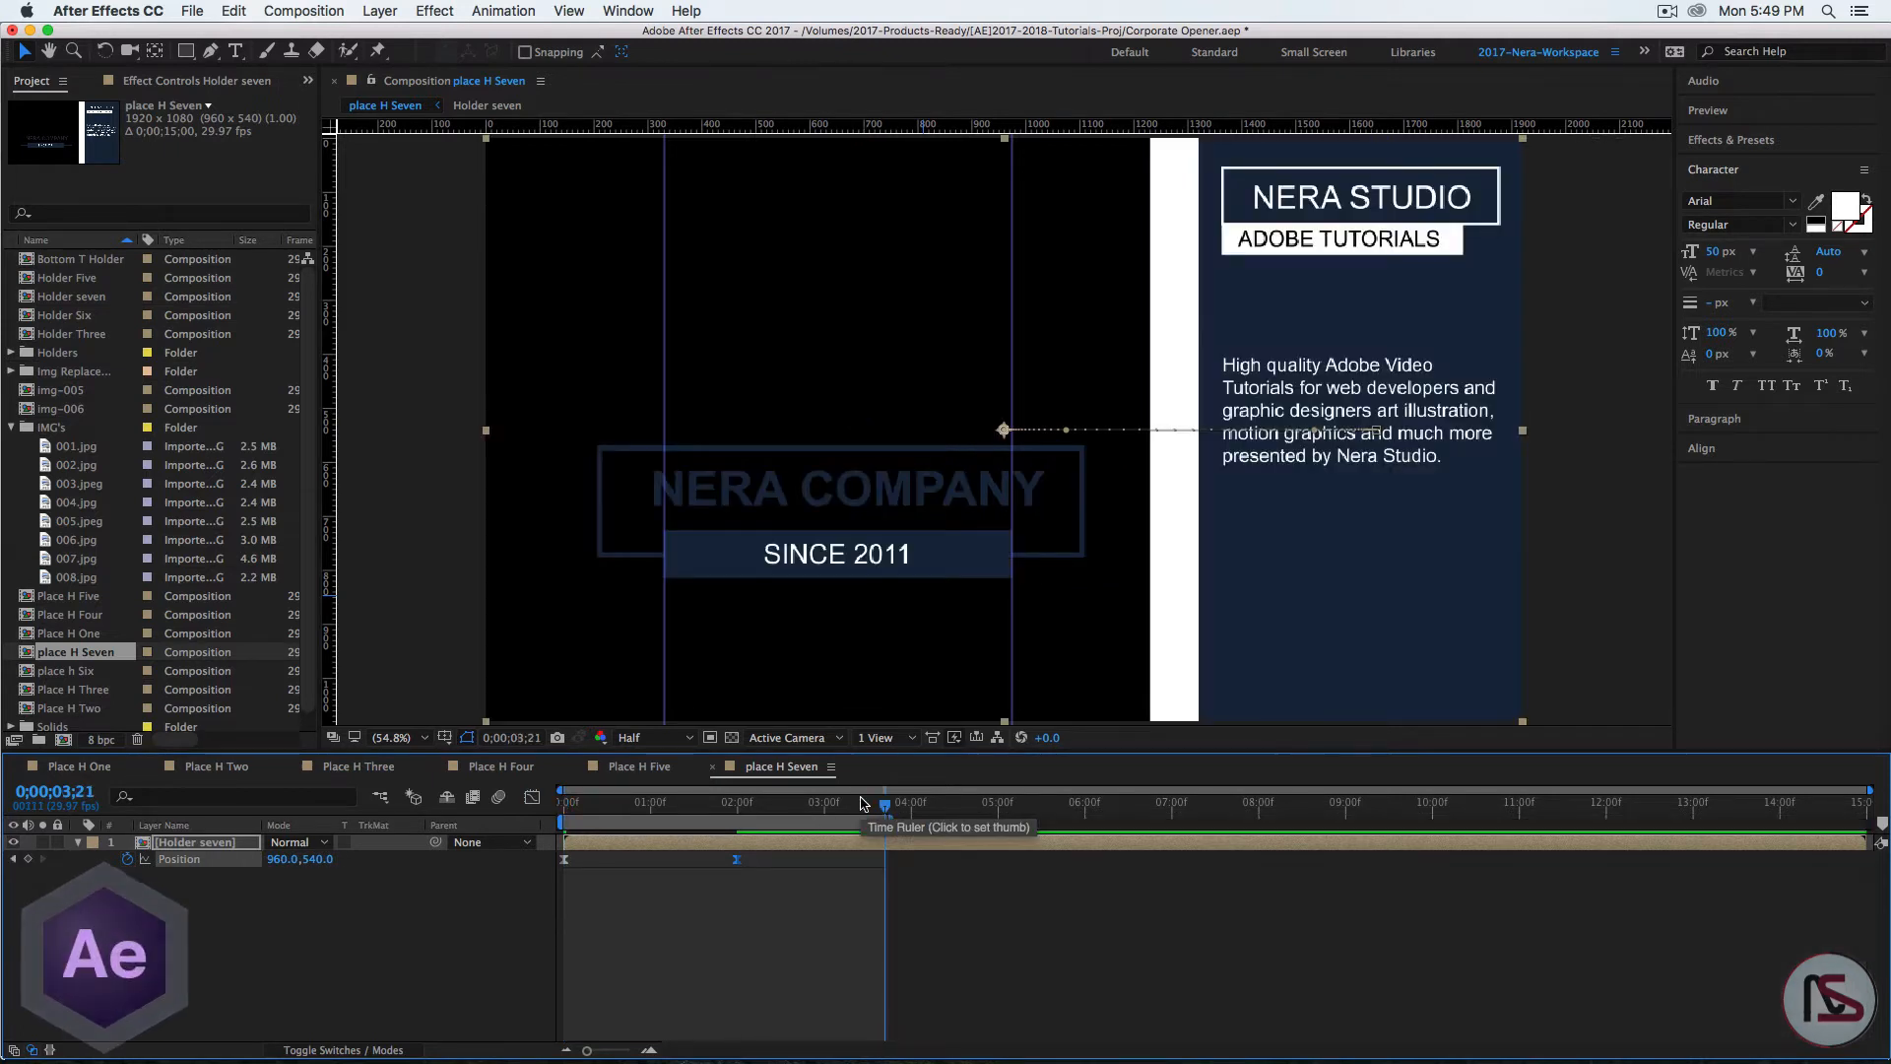
key(space)
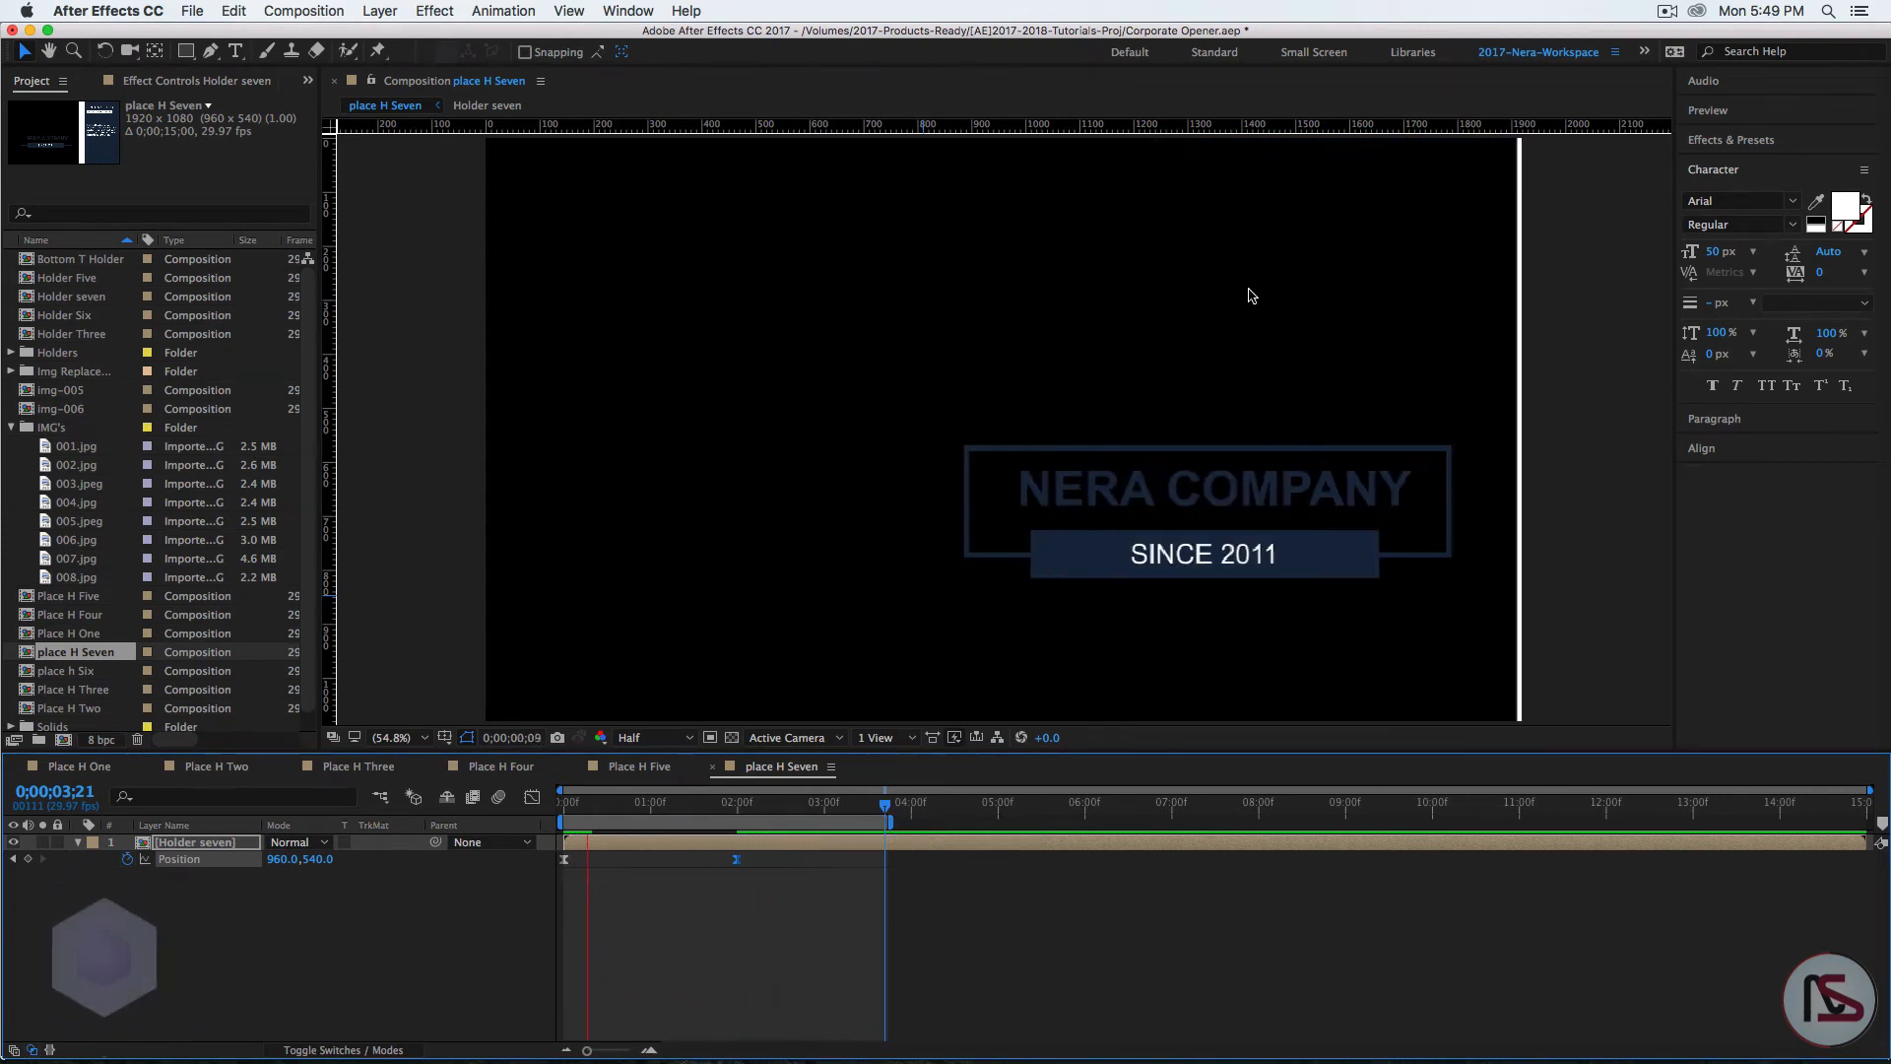
key(space)
Step: Open the Holder seven composition and add a Mask Path keyframe to the img mask layer at 0;00;00;00
double_click(207, 843)
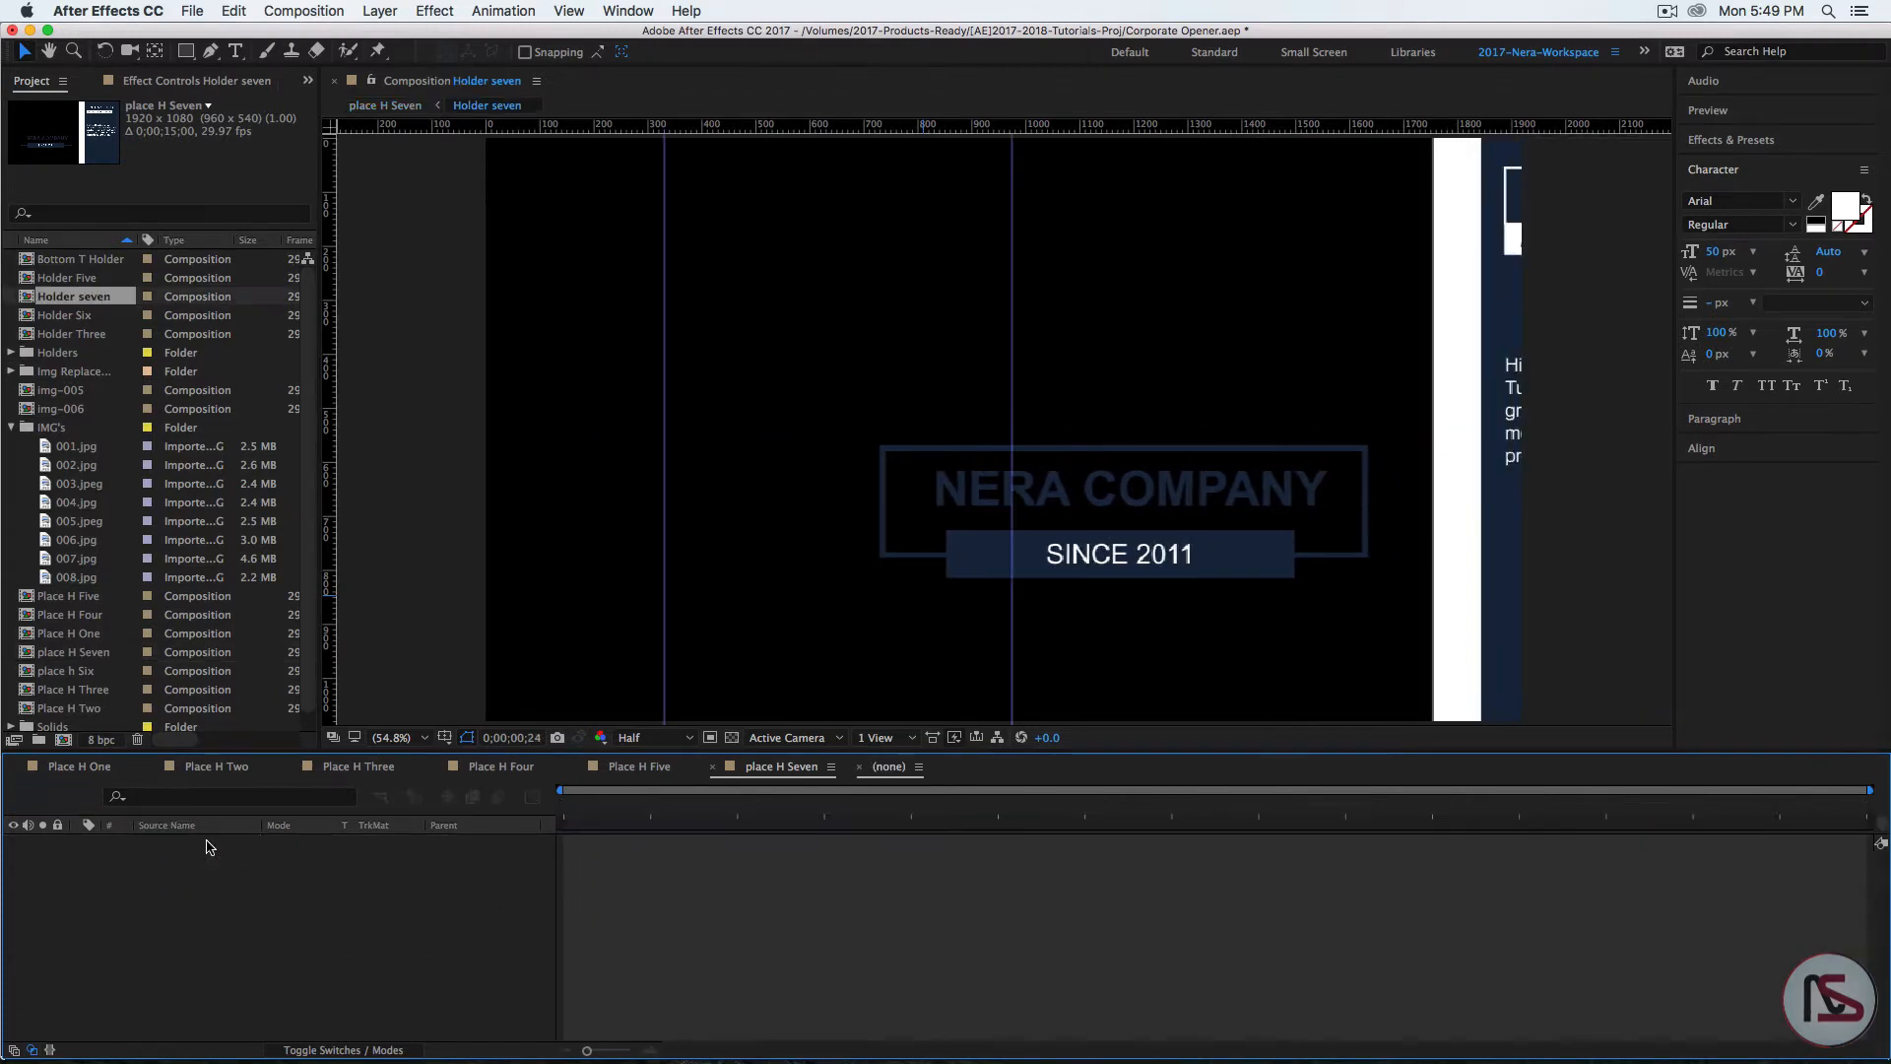
drag(381, 751, 374, 675)
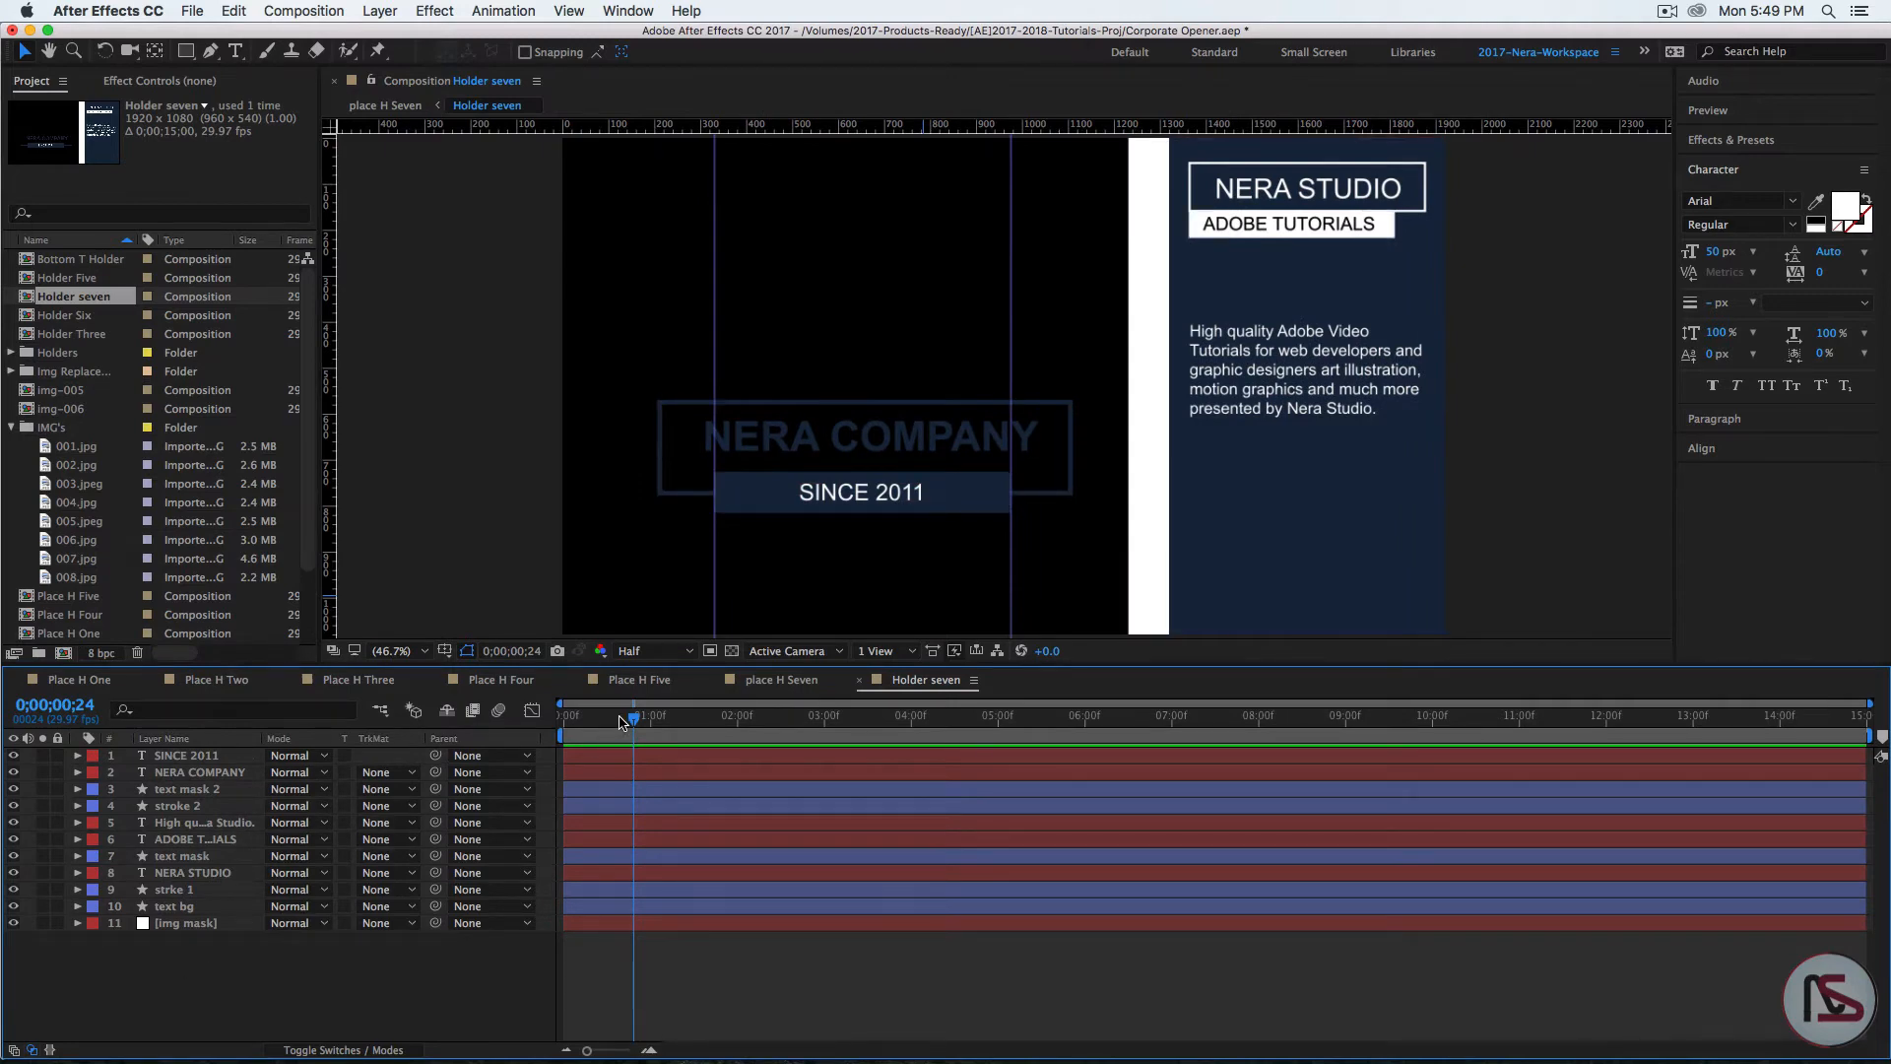
drag(633, 717, 544, 732)
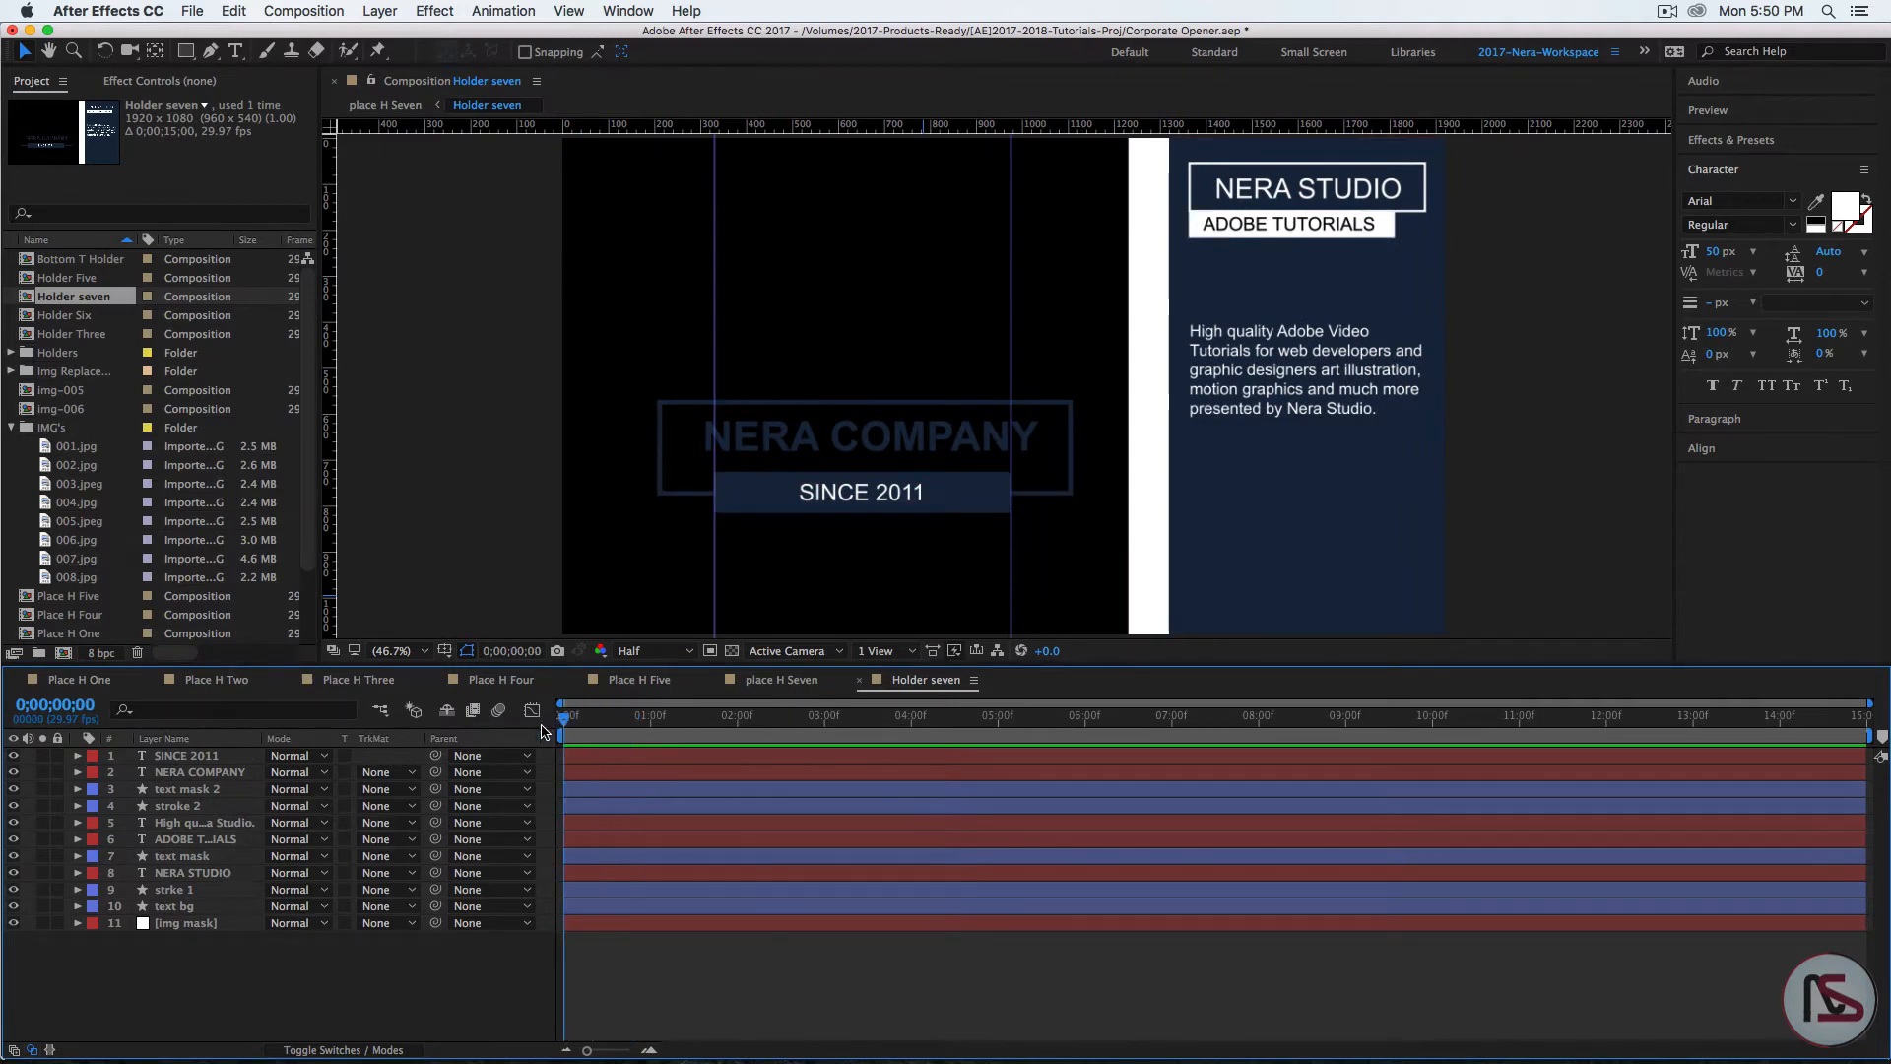
click(194, 923)
key(m)
key(m)
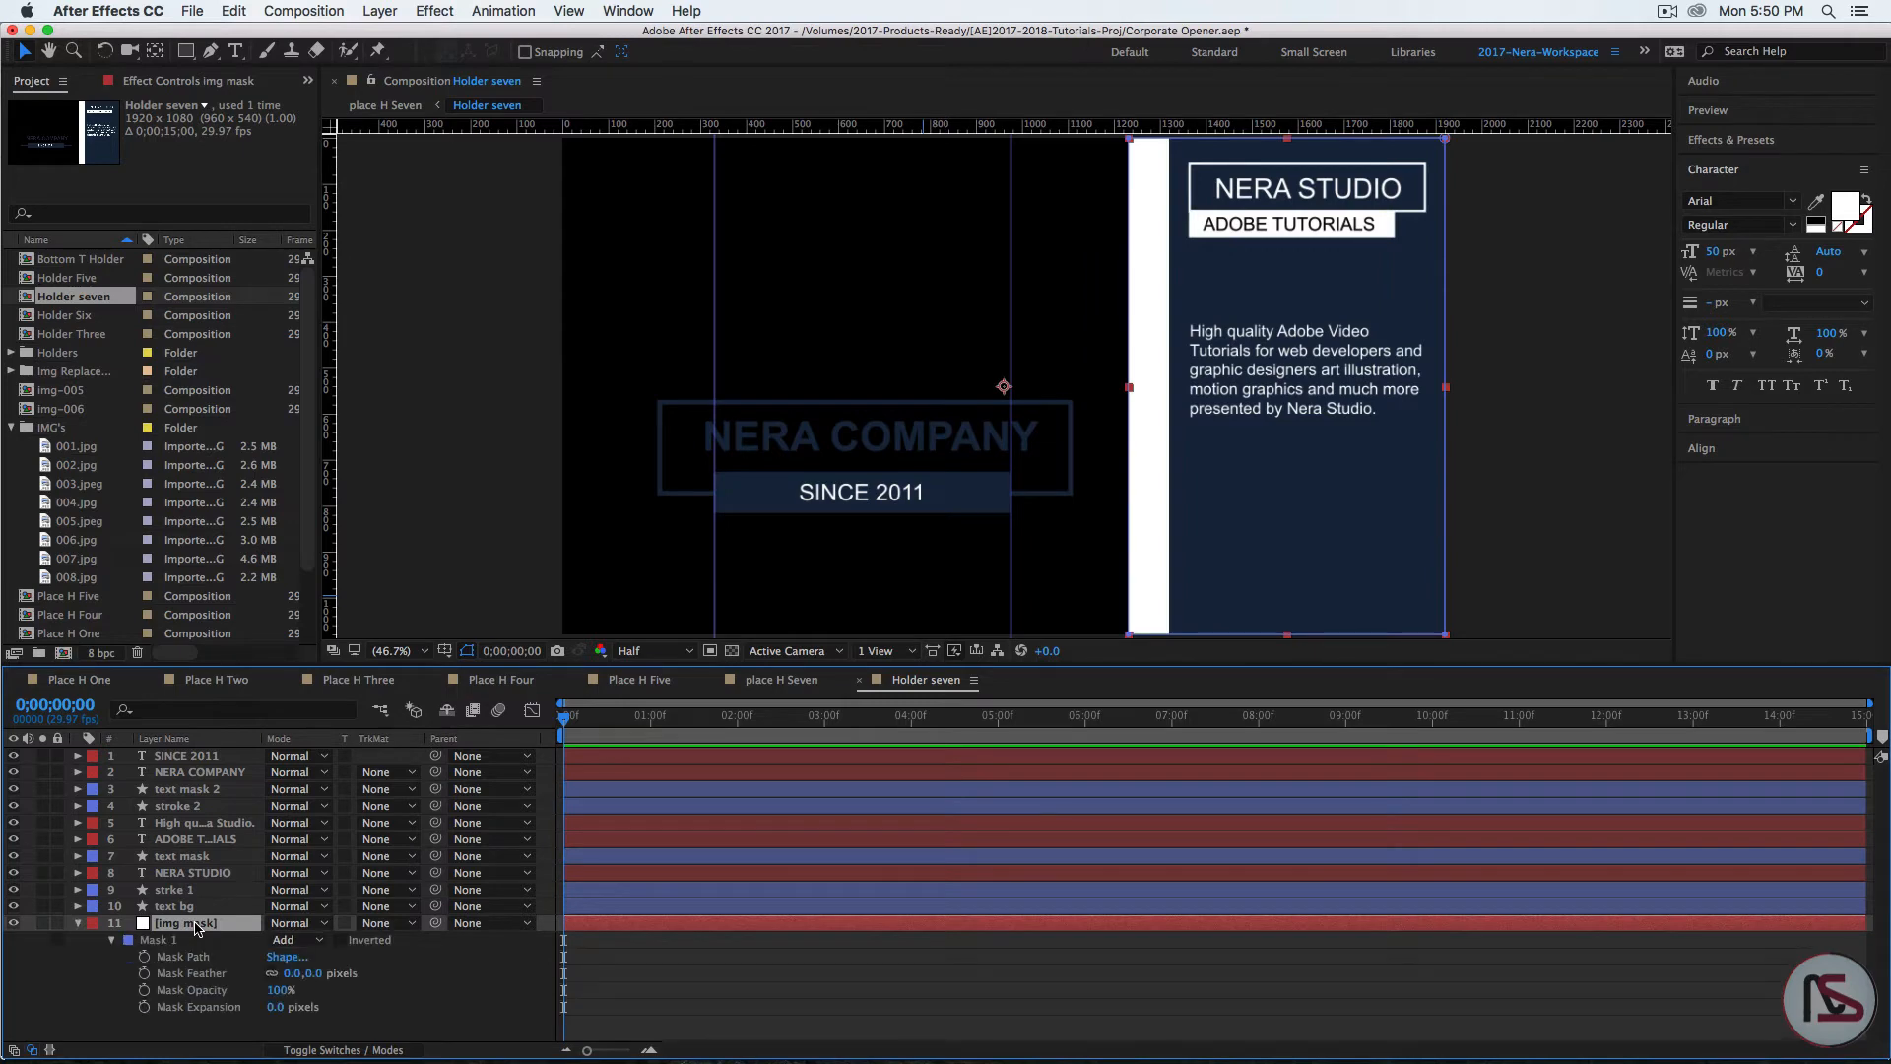
click(146, 956)
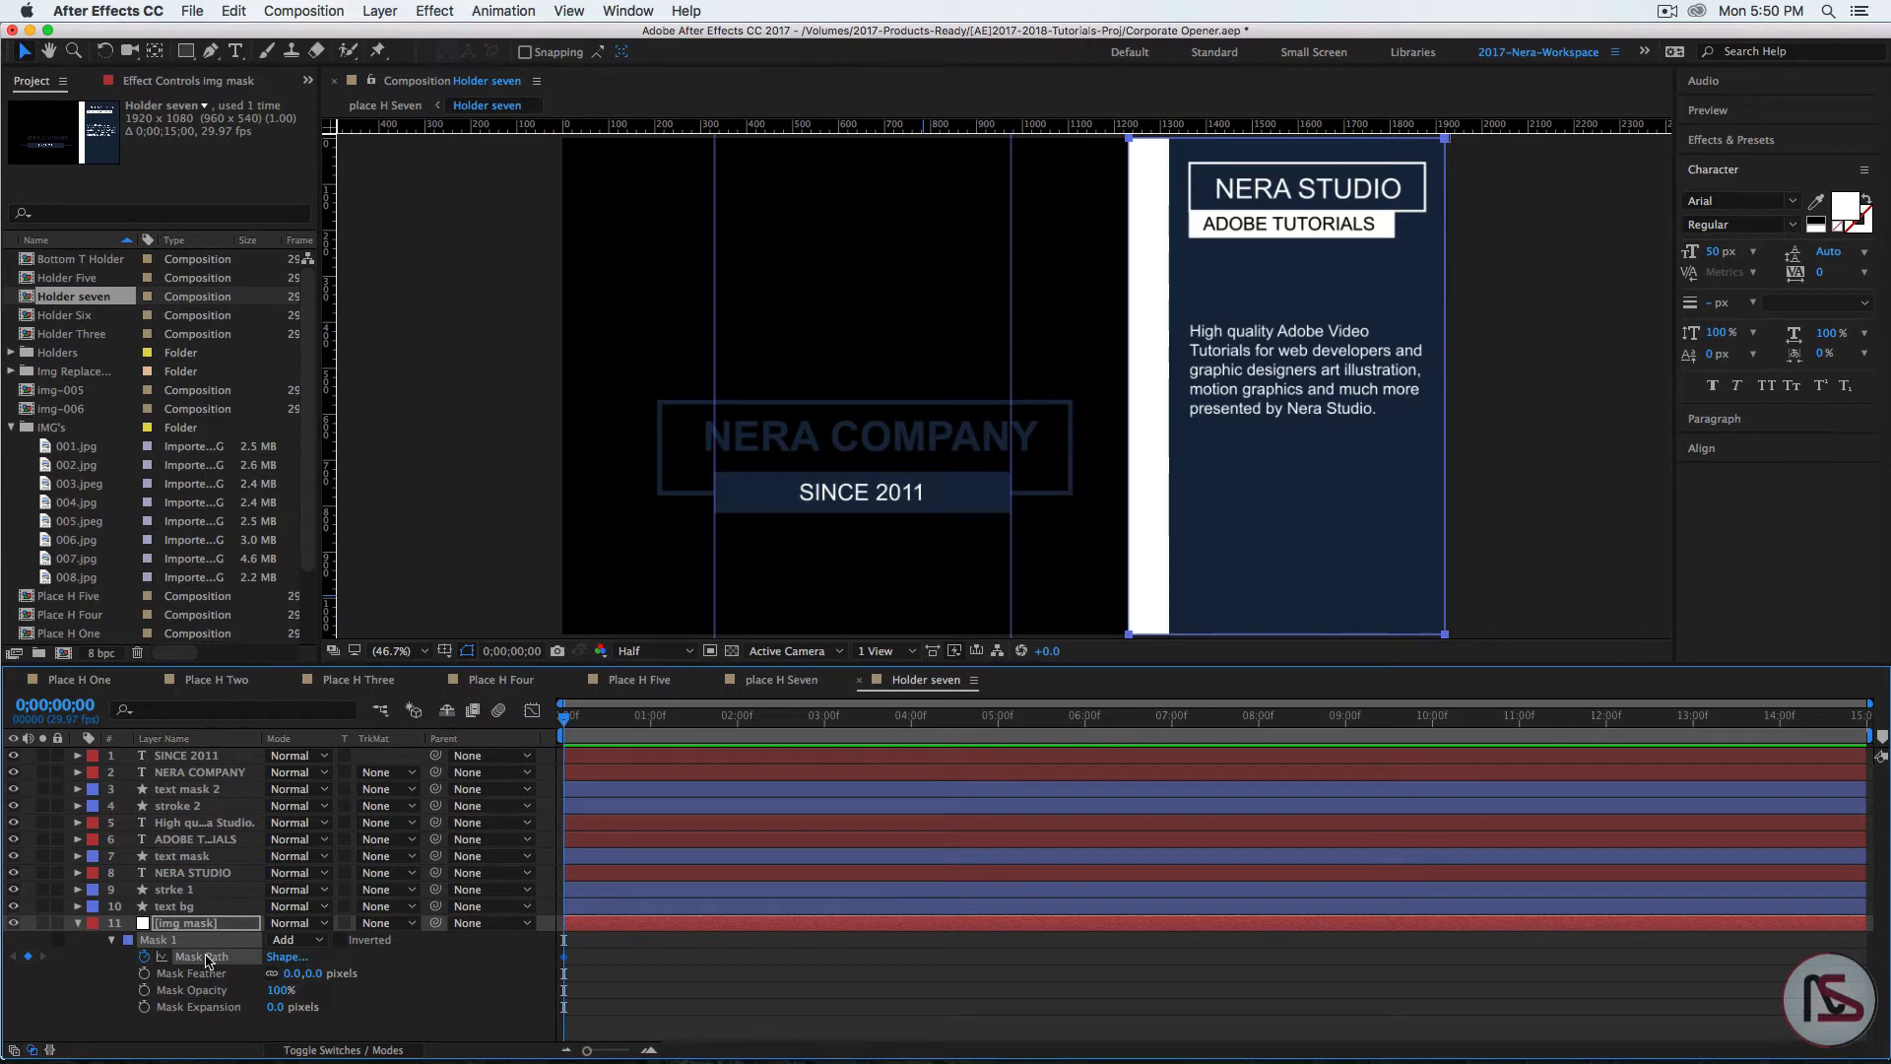
Step: At 0;00;01;15, stretch Mask 1 of the img mask layer out to the composition's left edge
key(super+t)
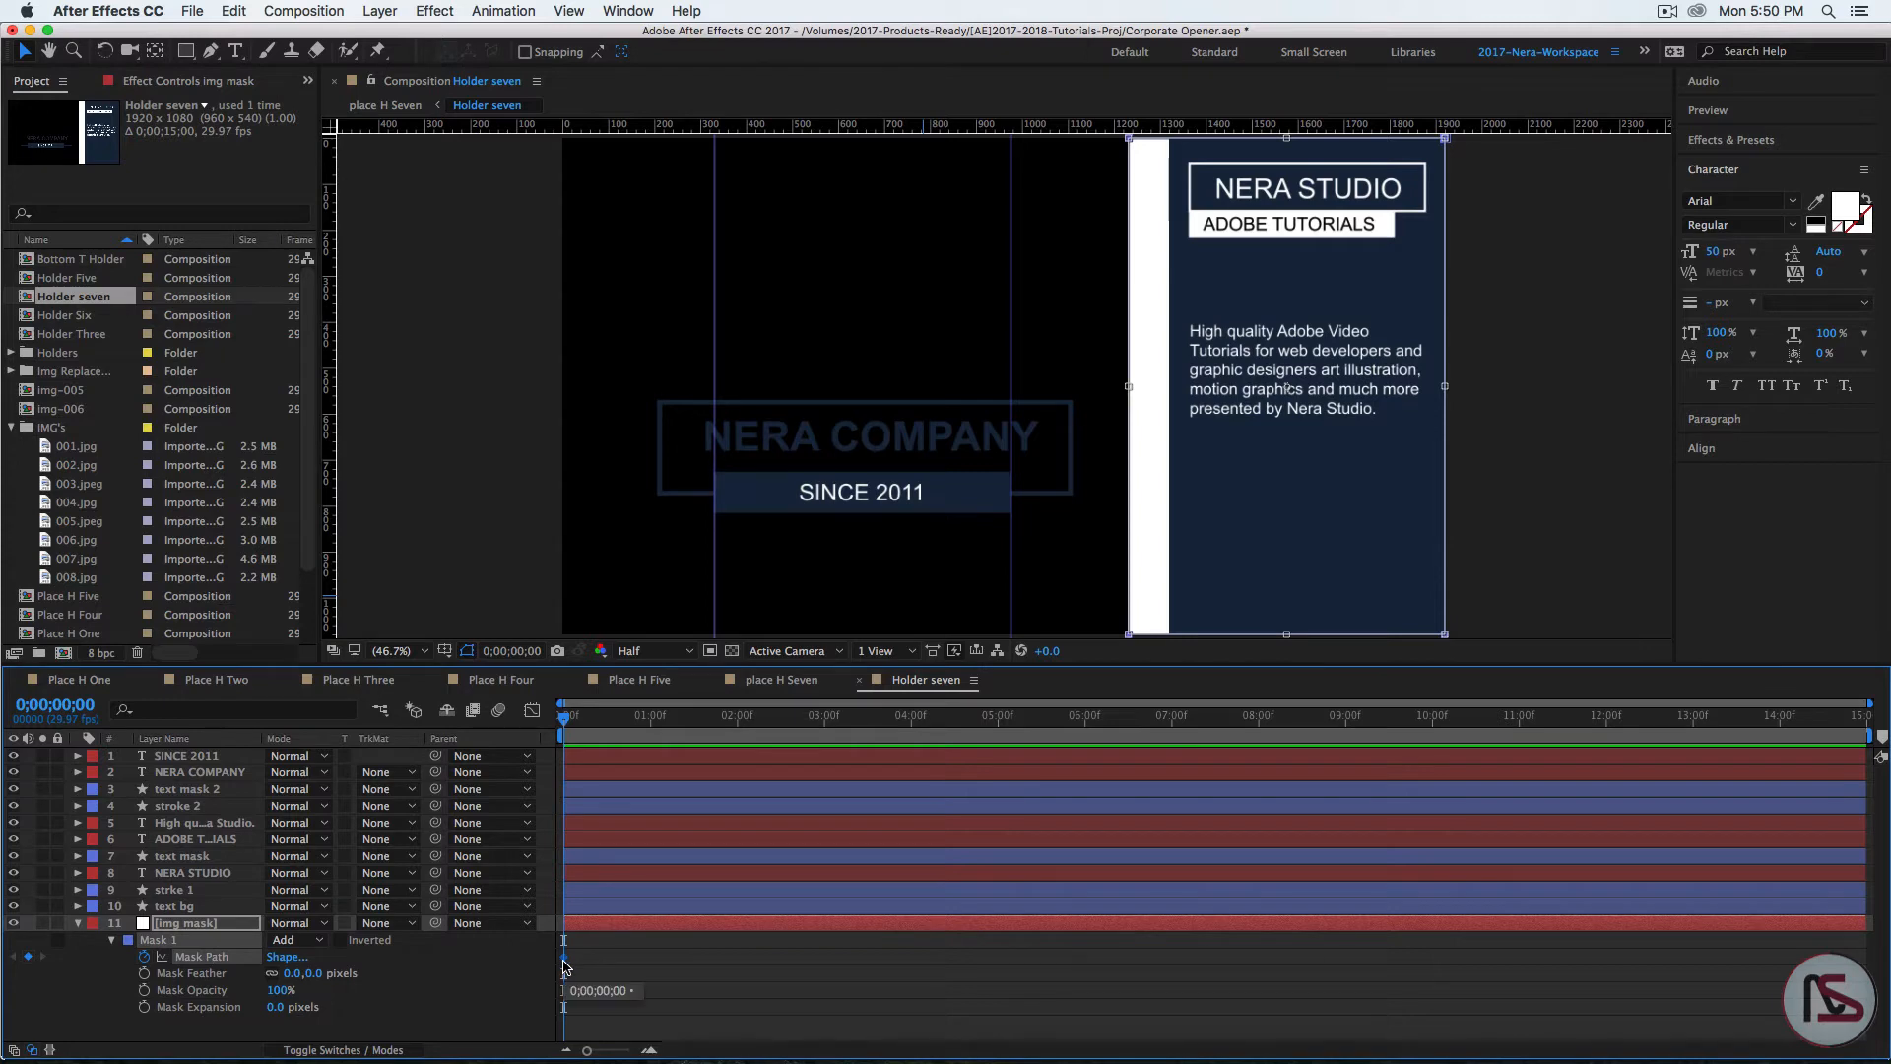
click(66, 707)
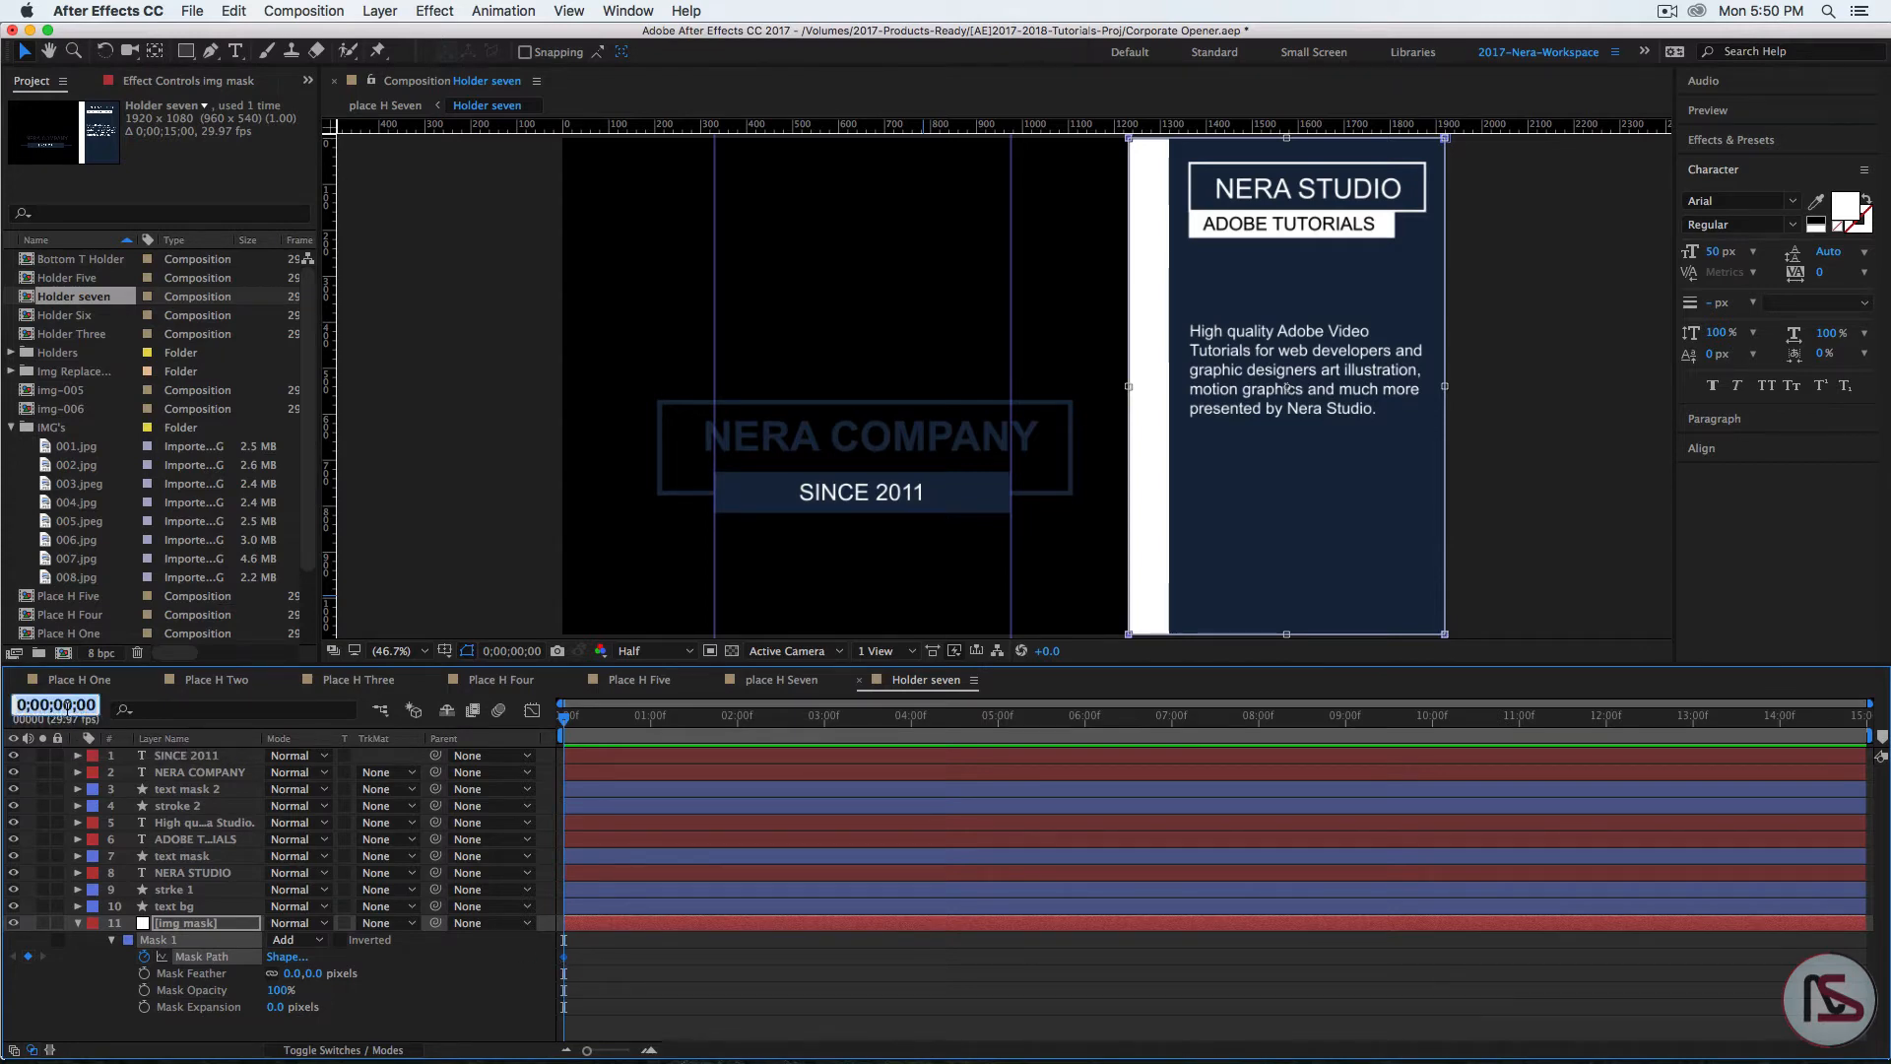
text(1;15)
key(Return)
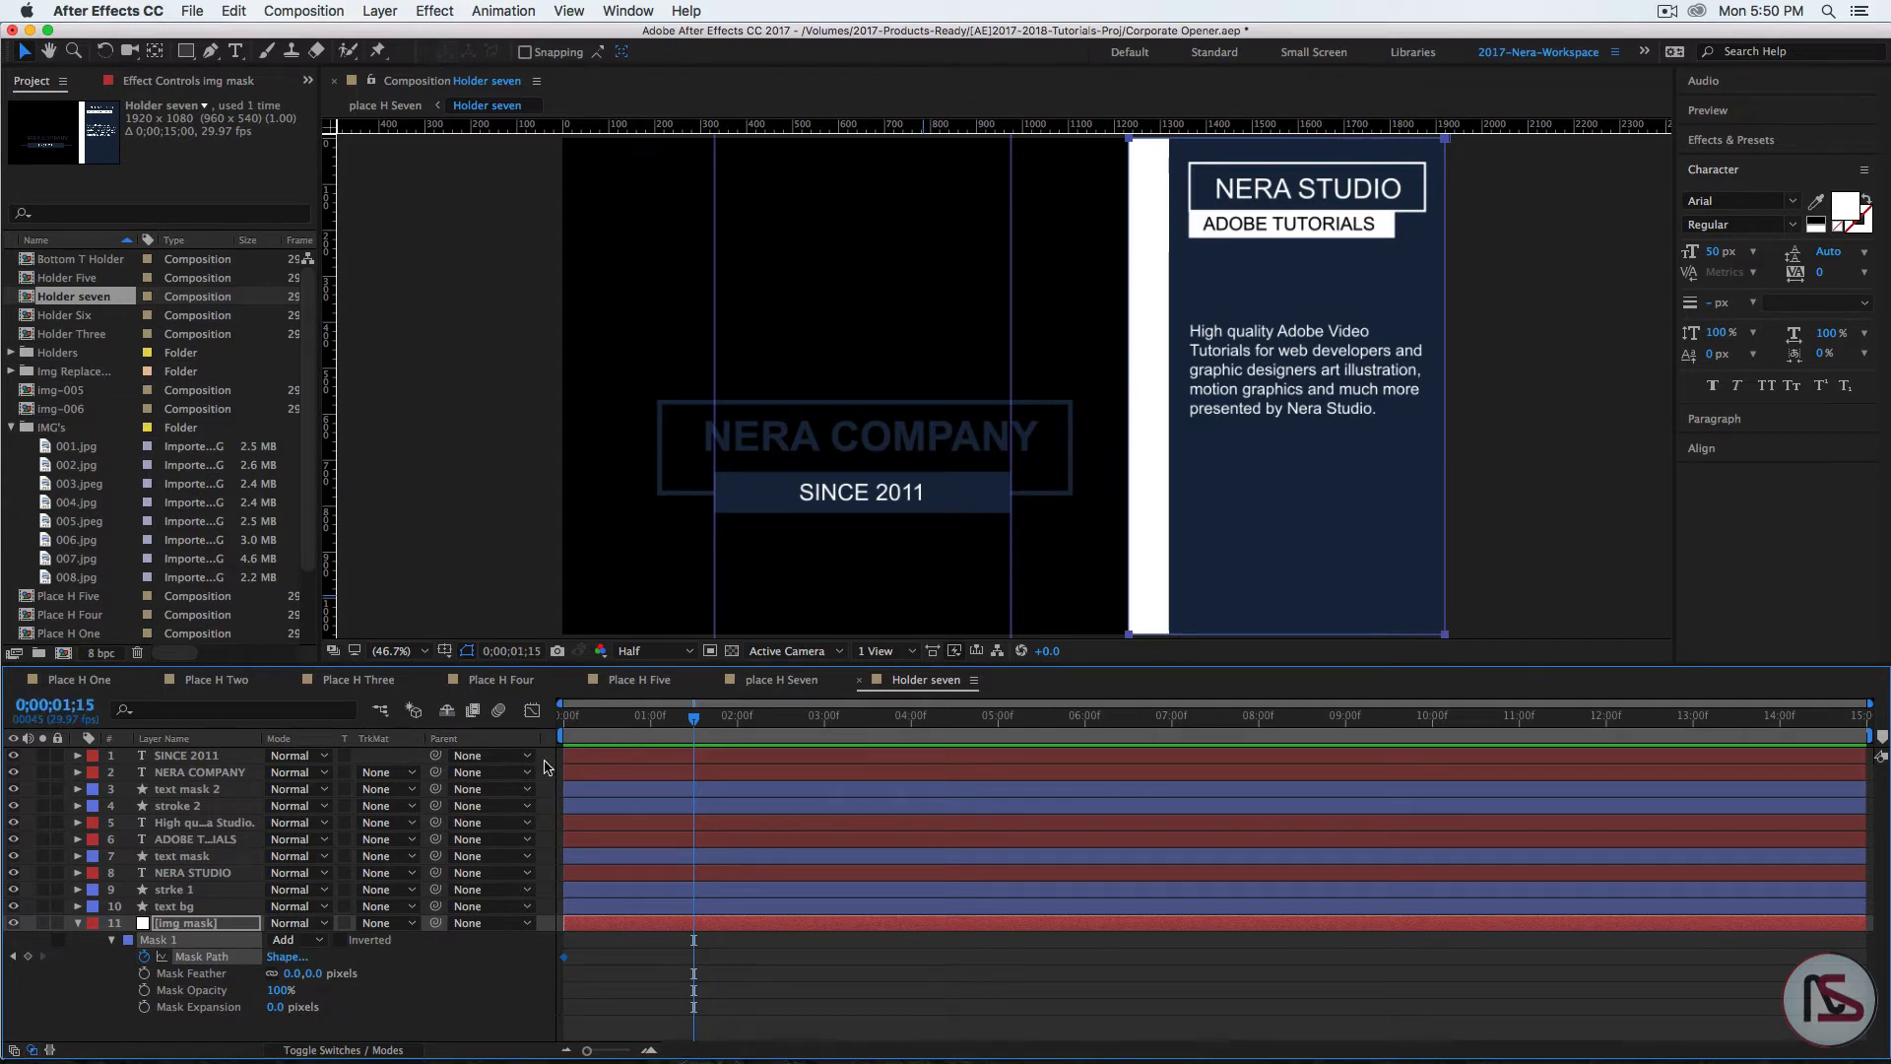
click(183, 941)
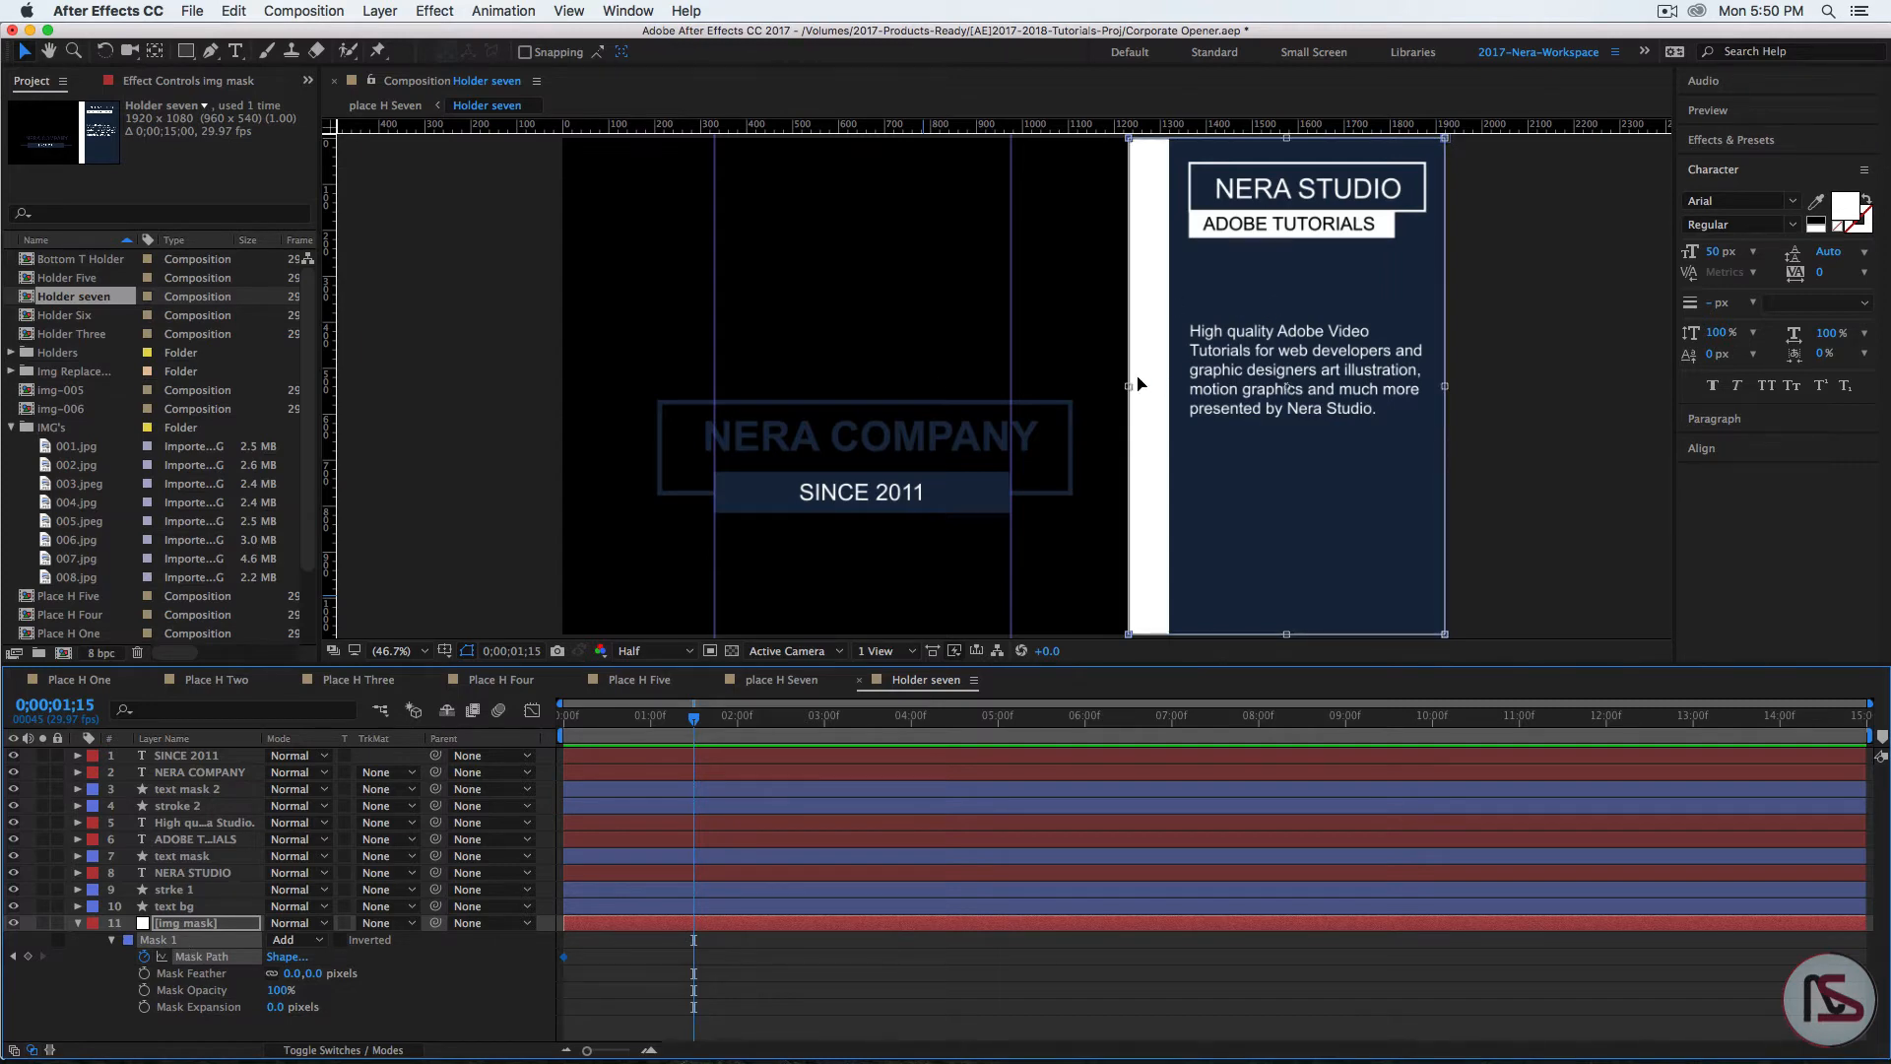
drag(1126, 385, 563, 407)
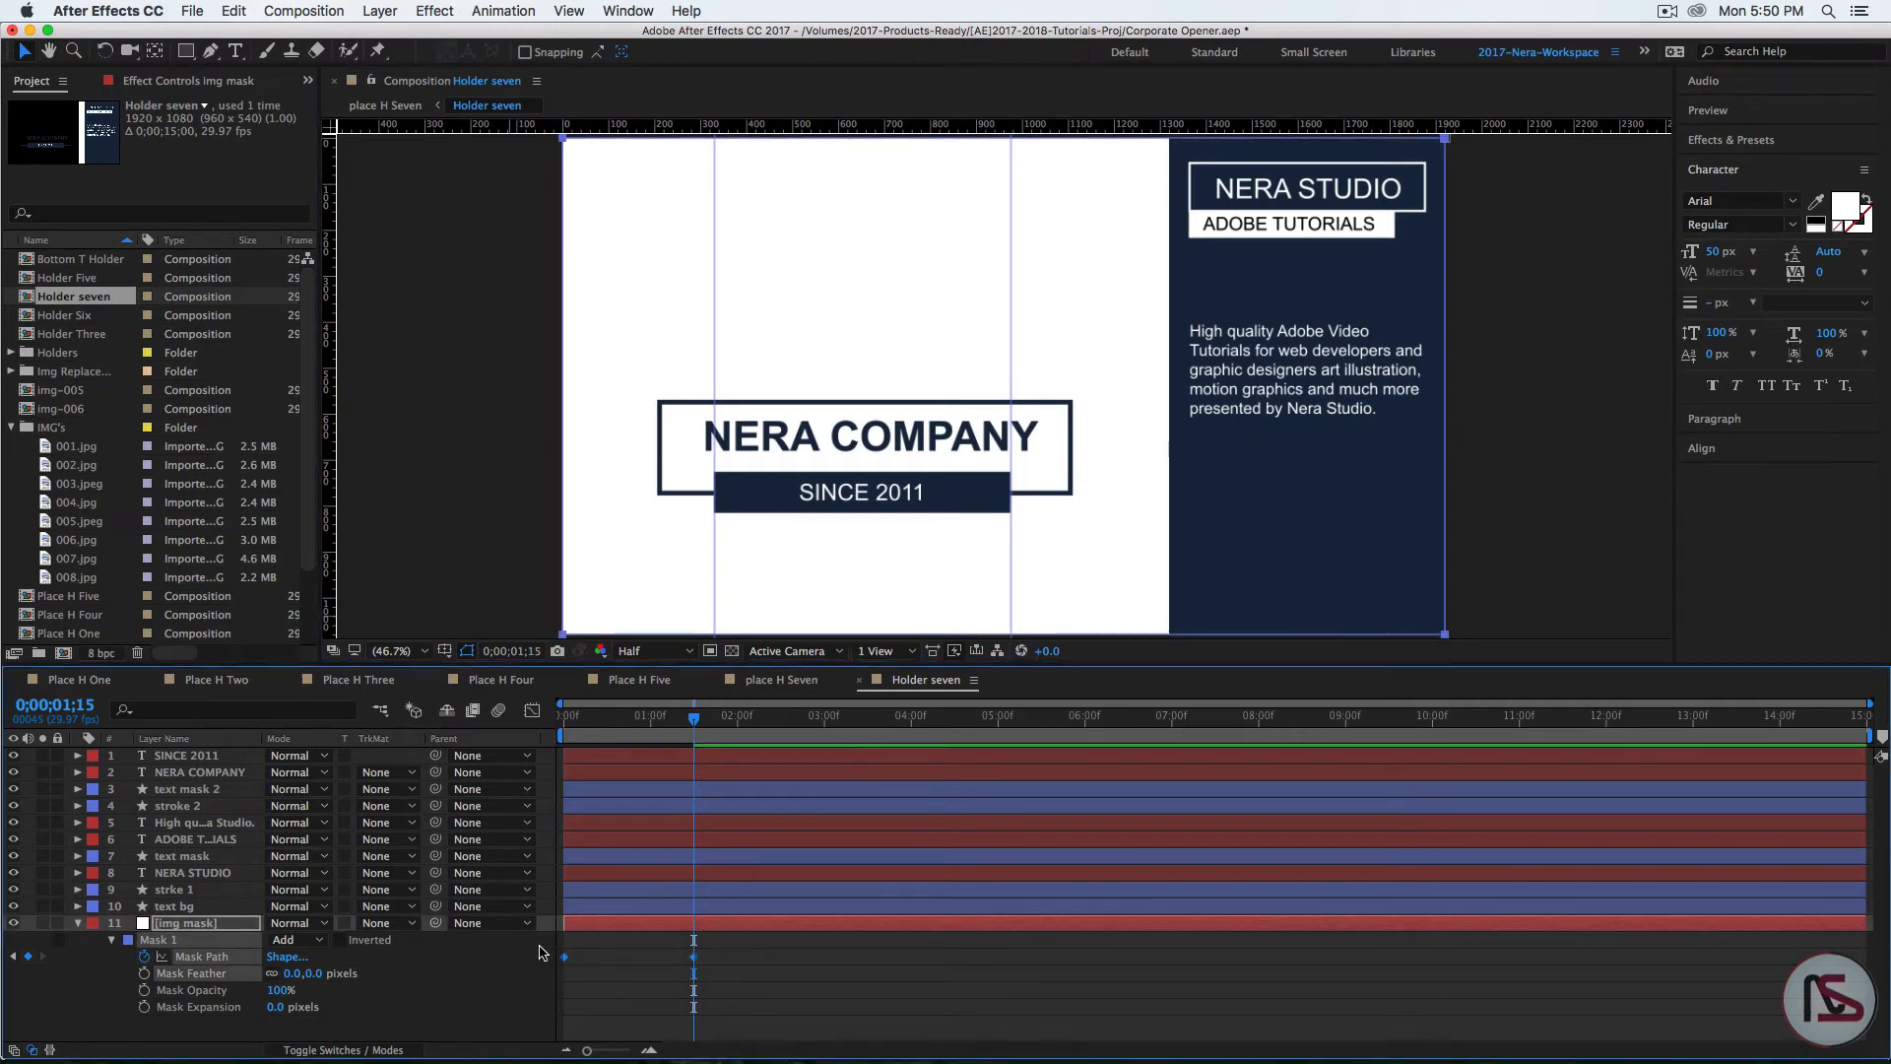
Step: Ease the img mask layer's Mask Path keyframes in the speed graph and preview the place H Seven composition
click(532, 710)
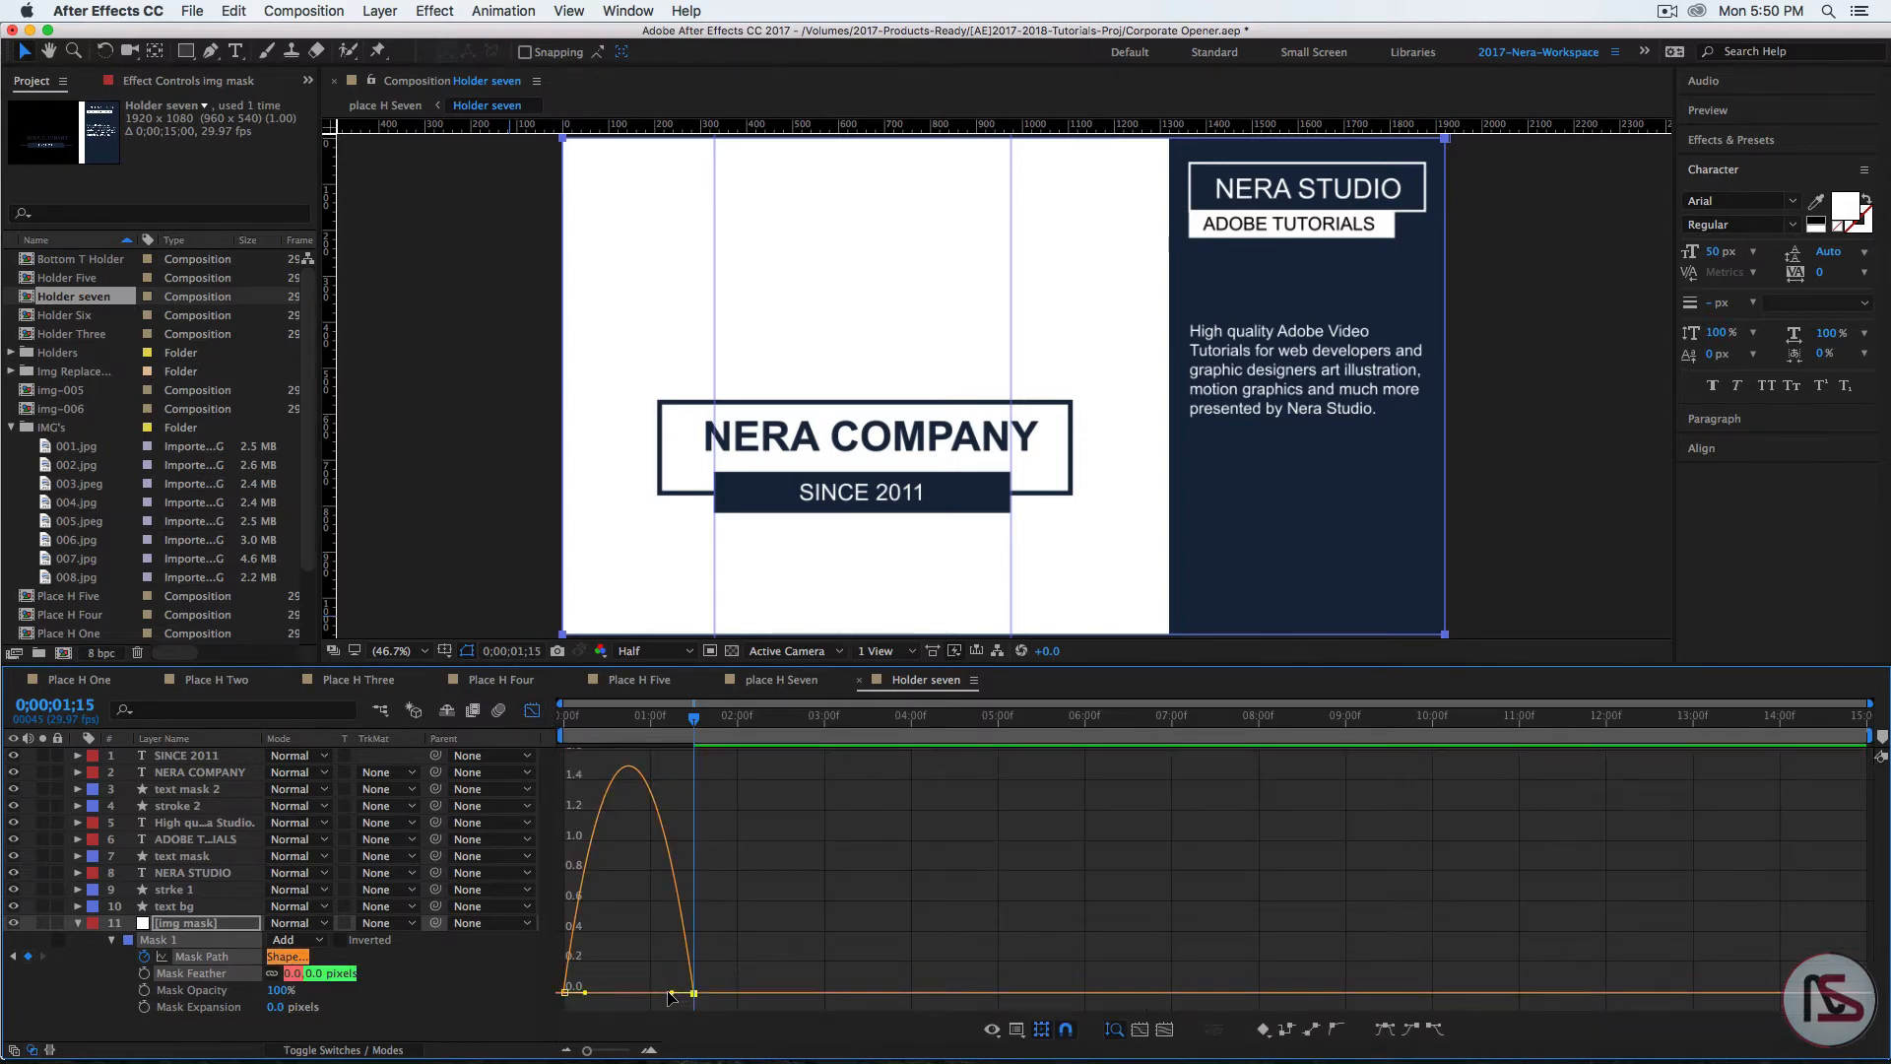
click(532, 711)
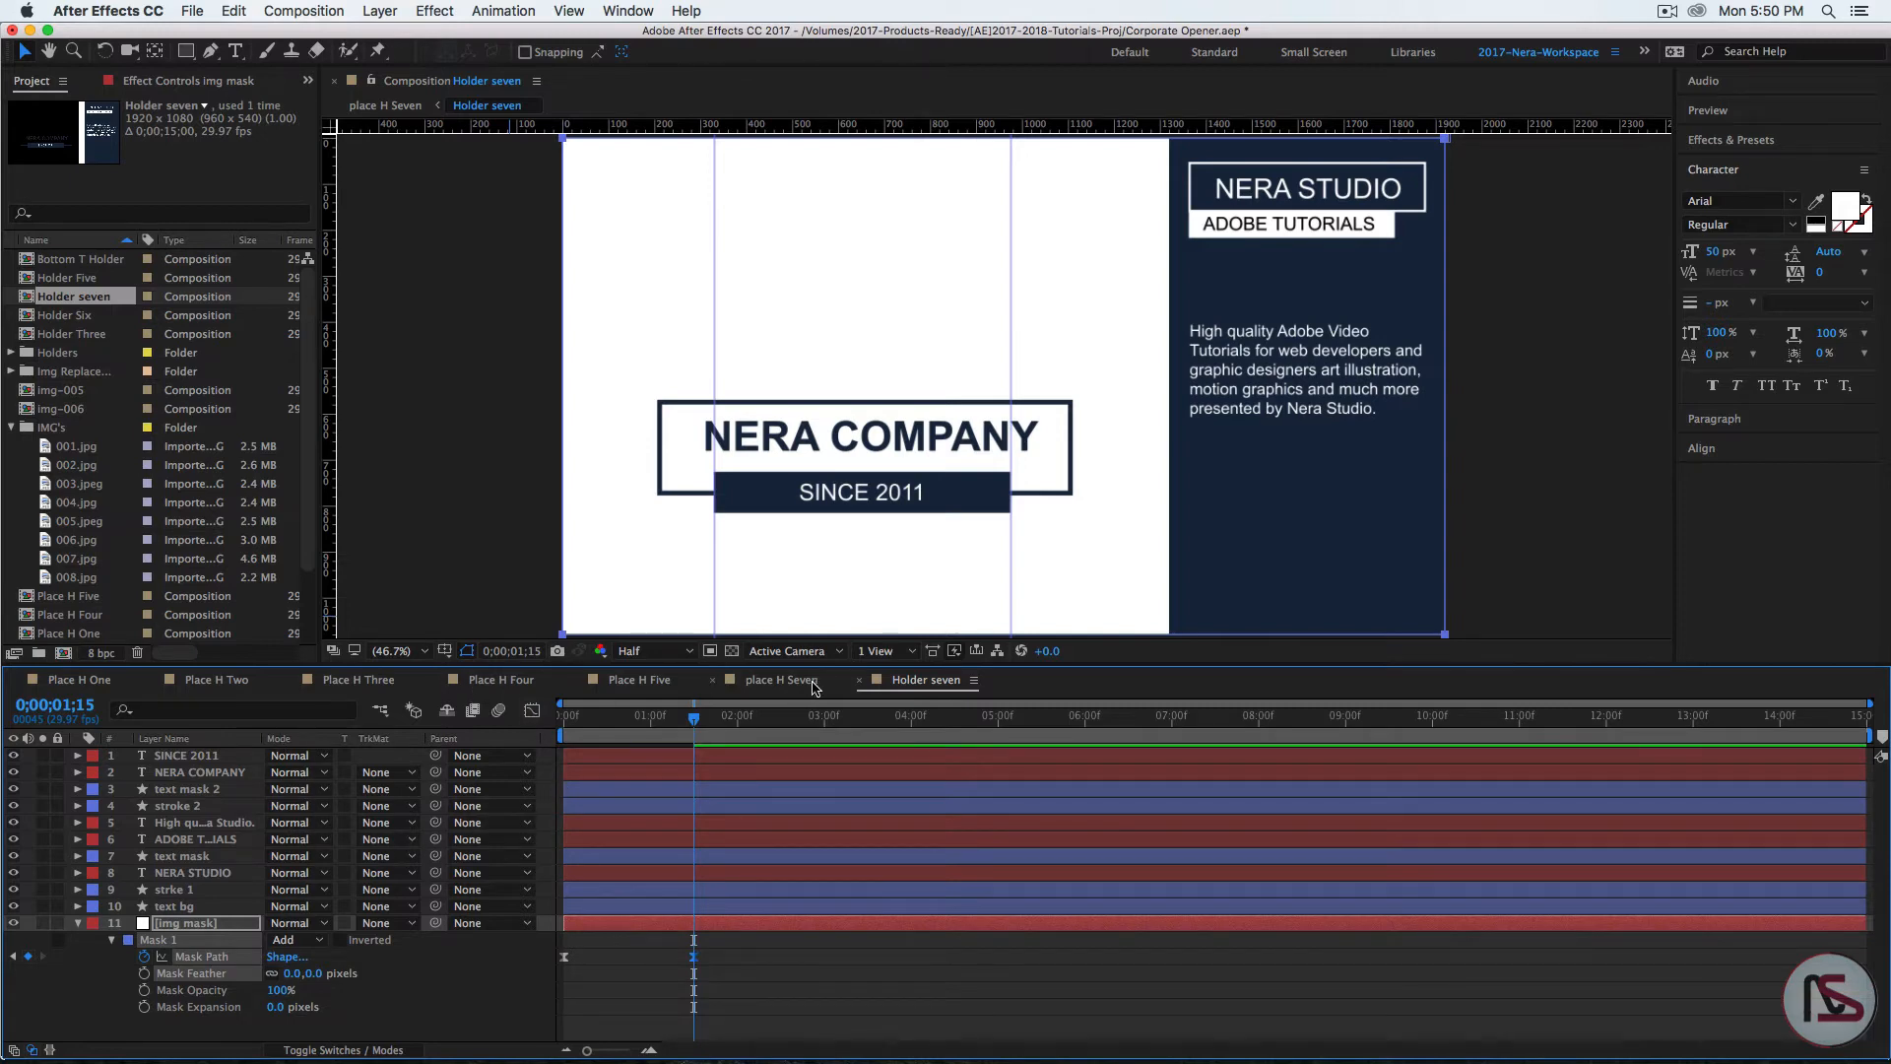
click(780, 691)
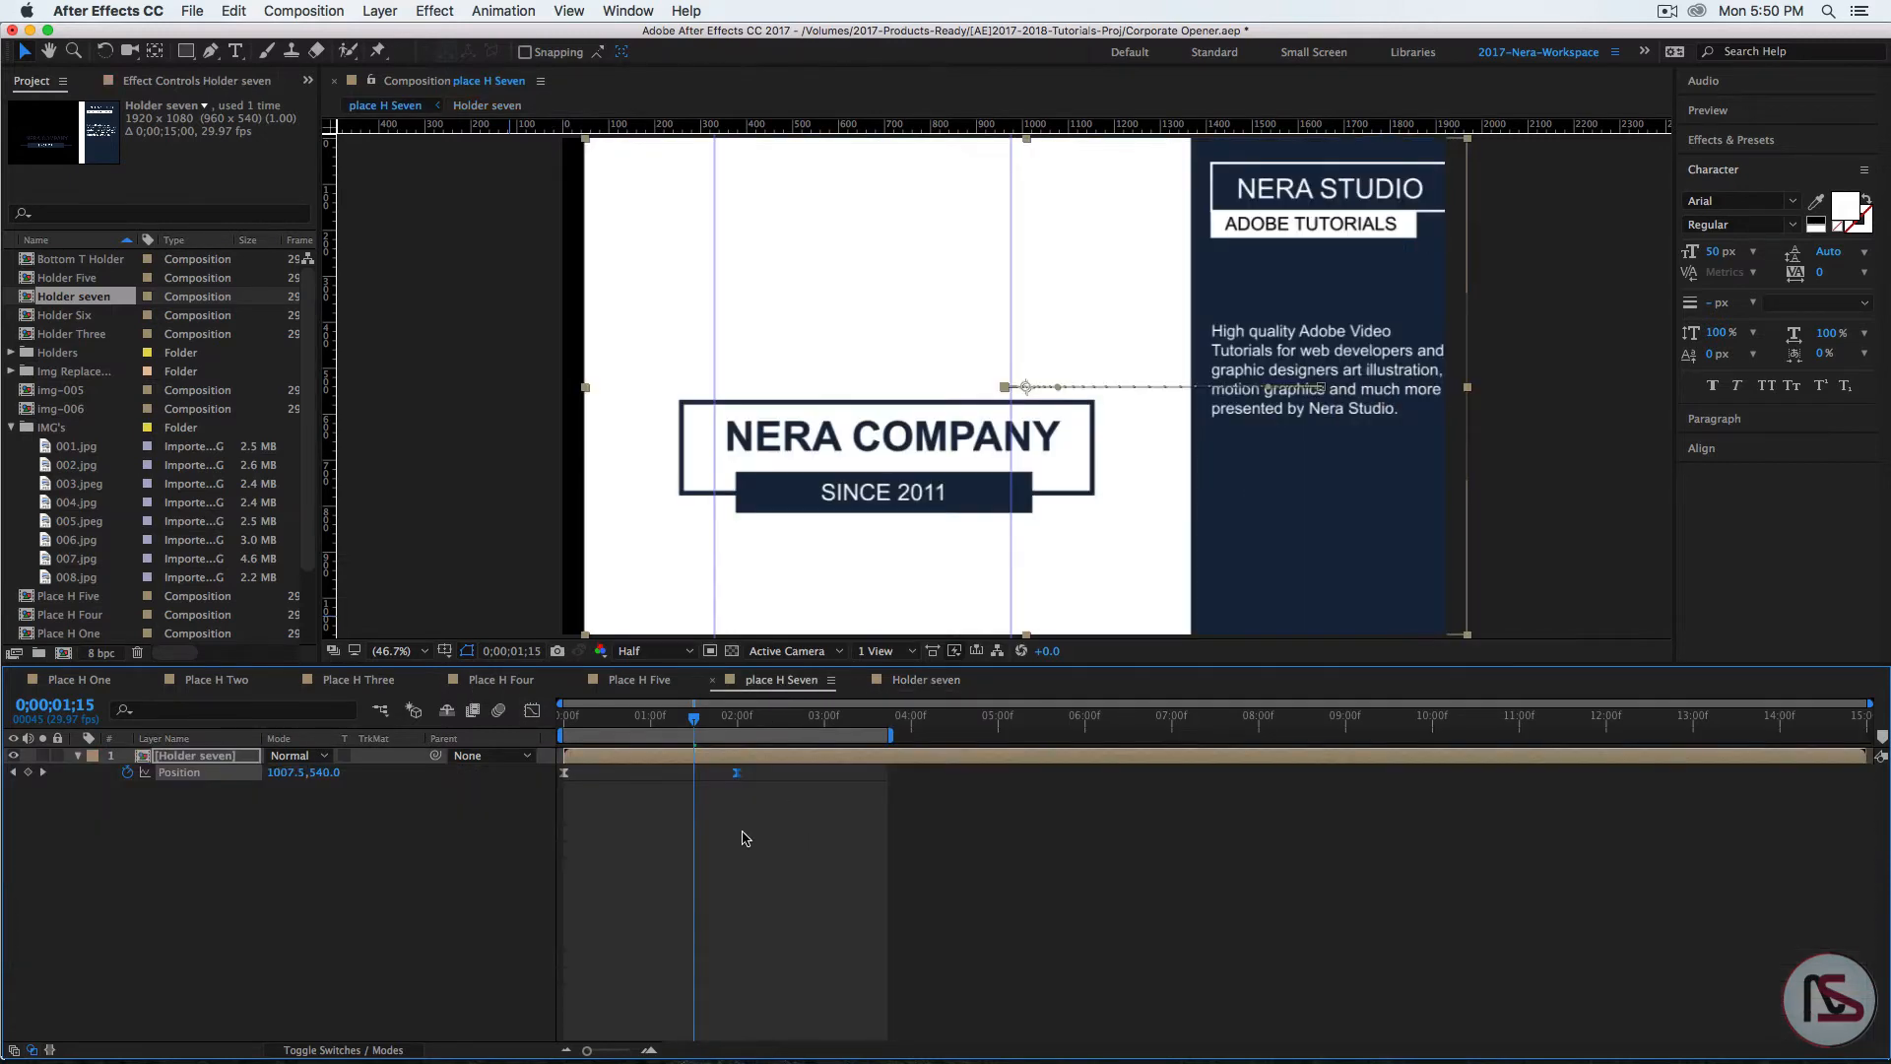
key(space)
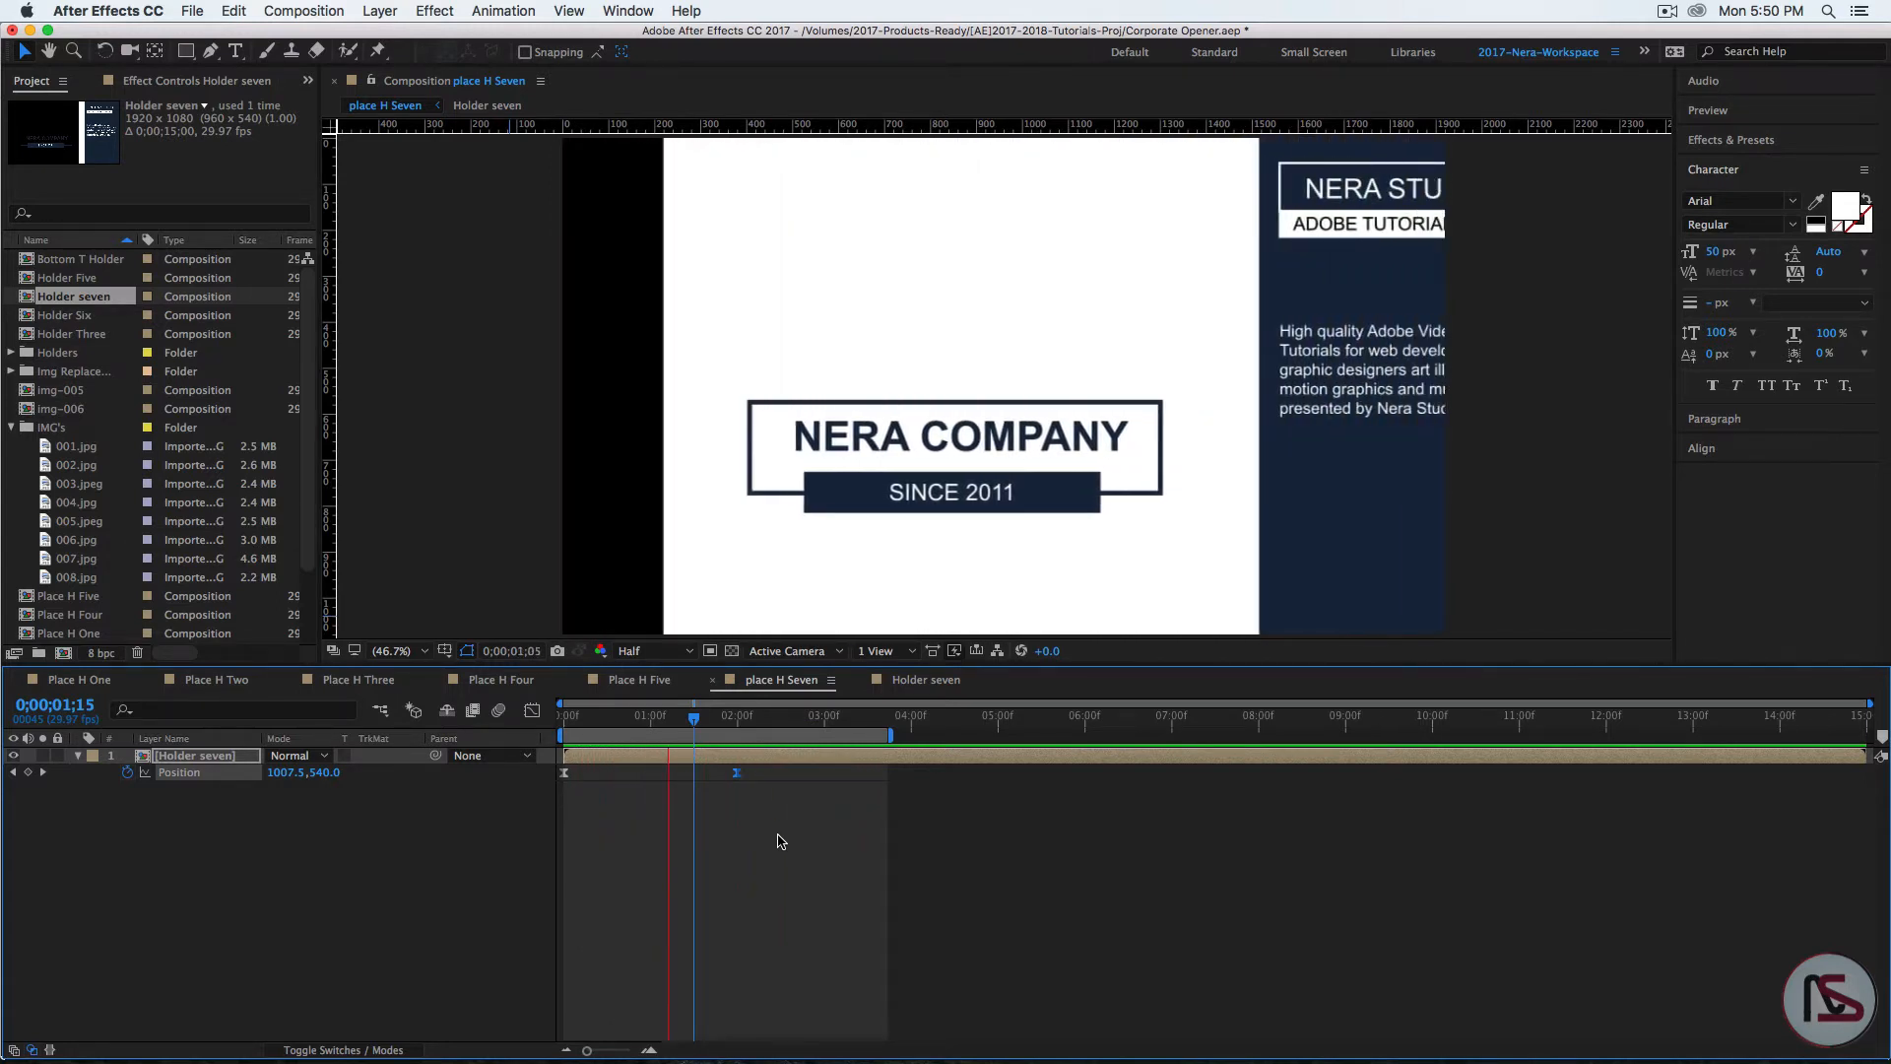
key(space)
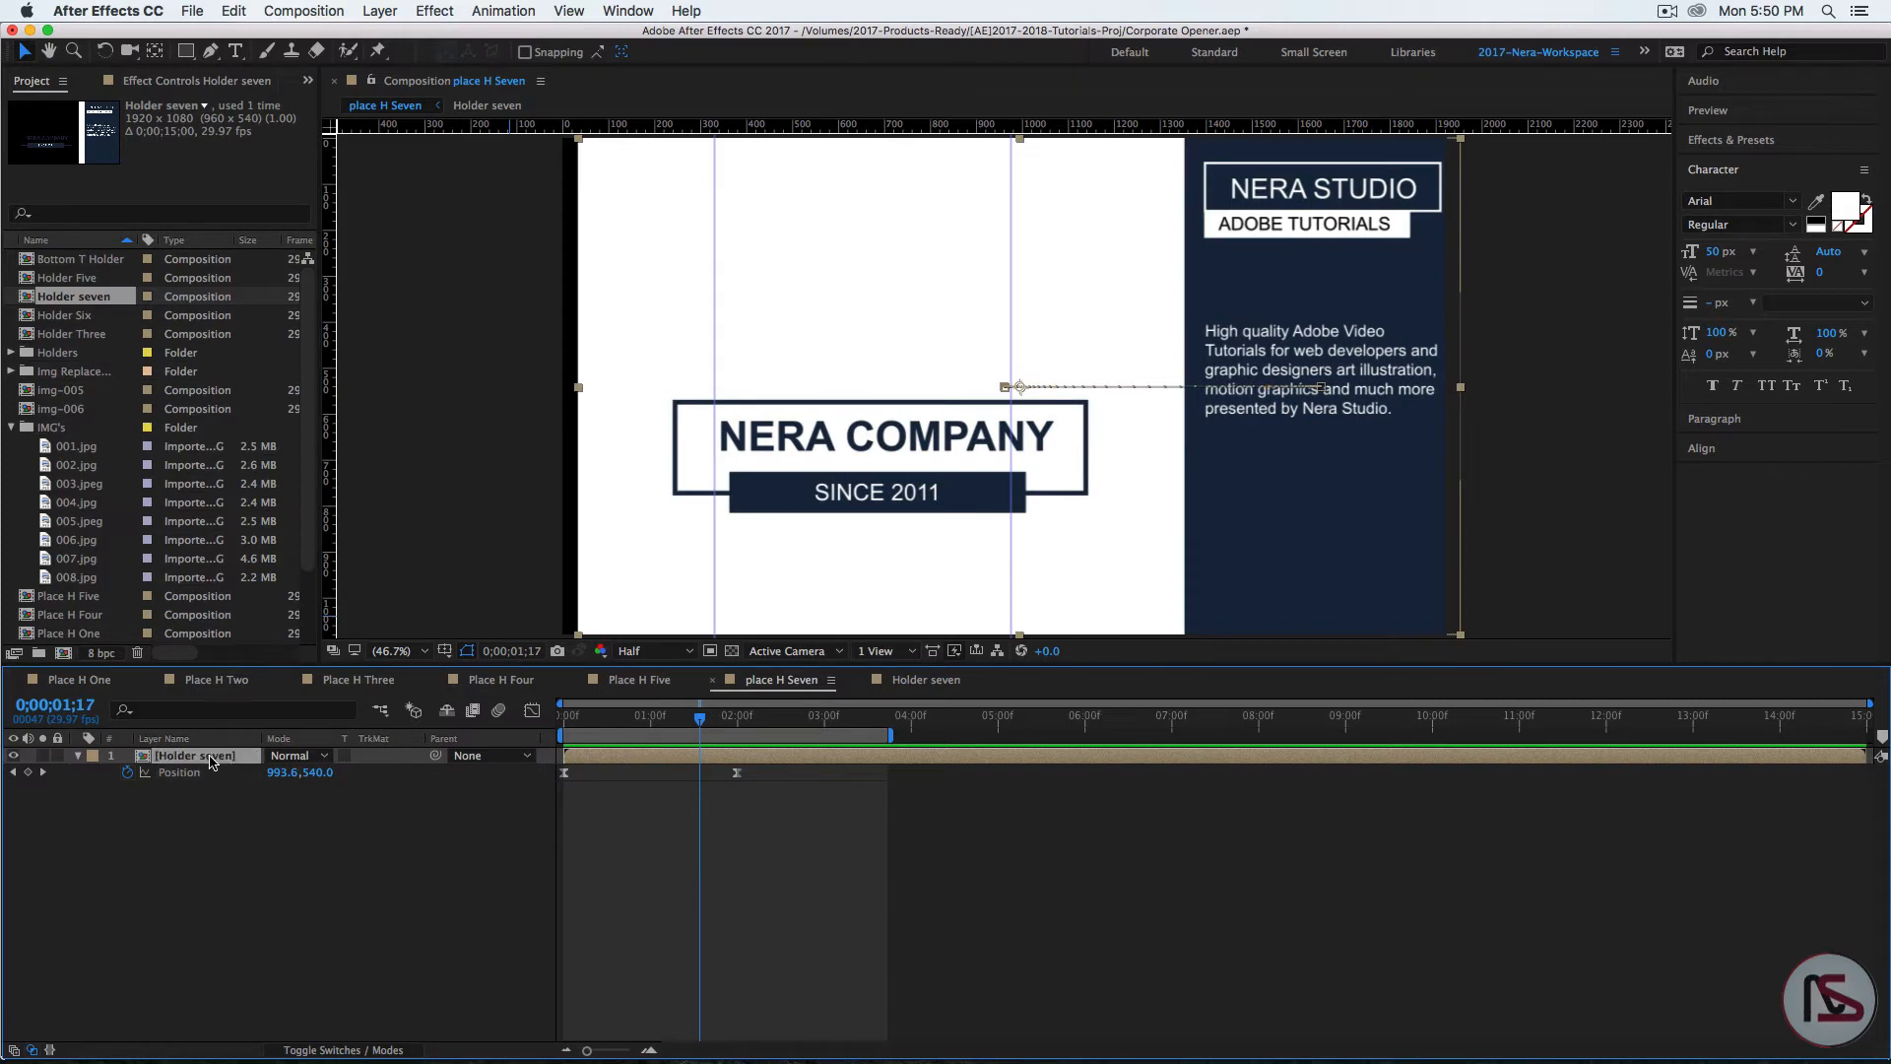
Step: In Holder seven, shift both Mask Path keyframes of the img mask layer so the first sits at 0;00;00;20
double_click(202, 755)
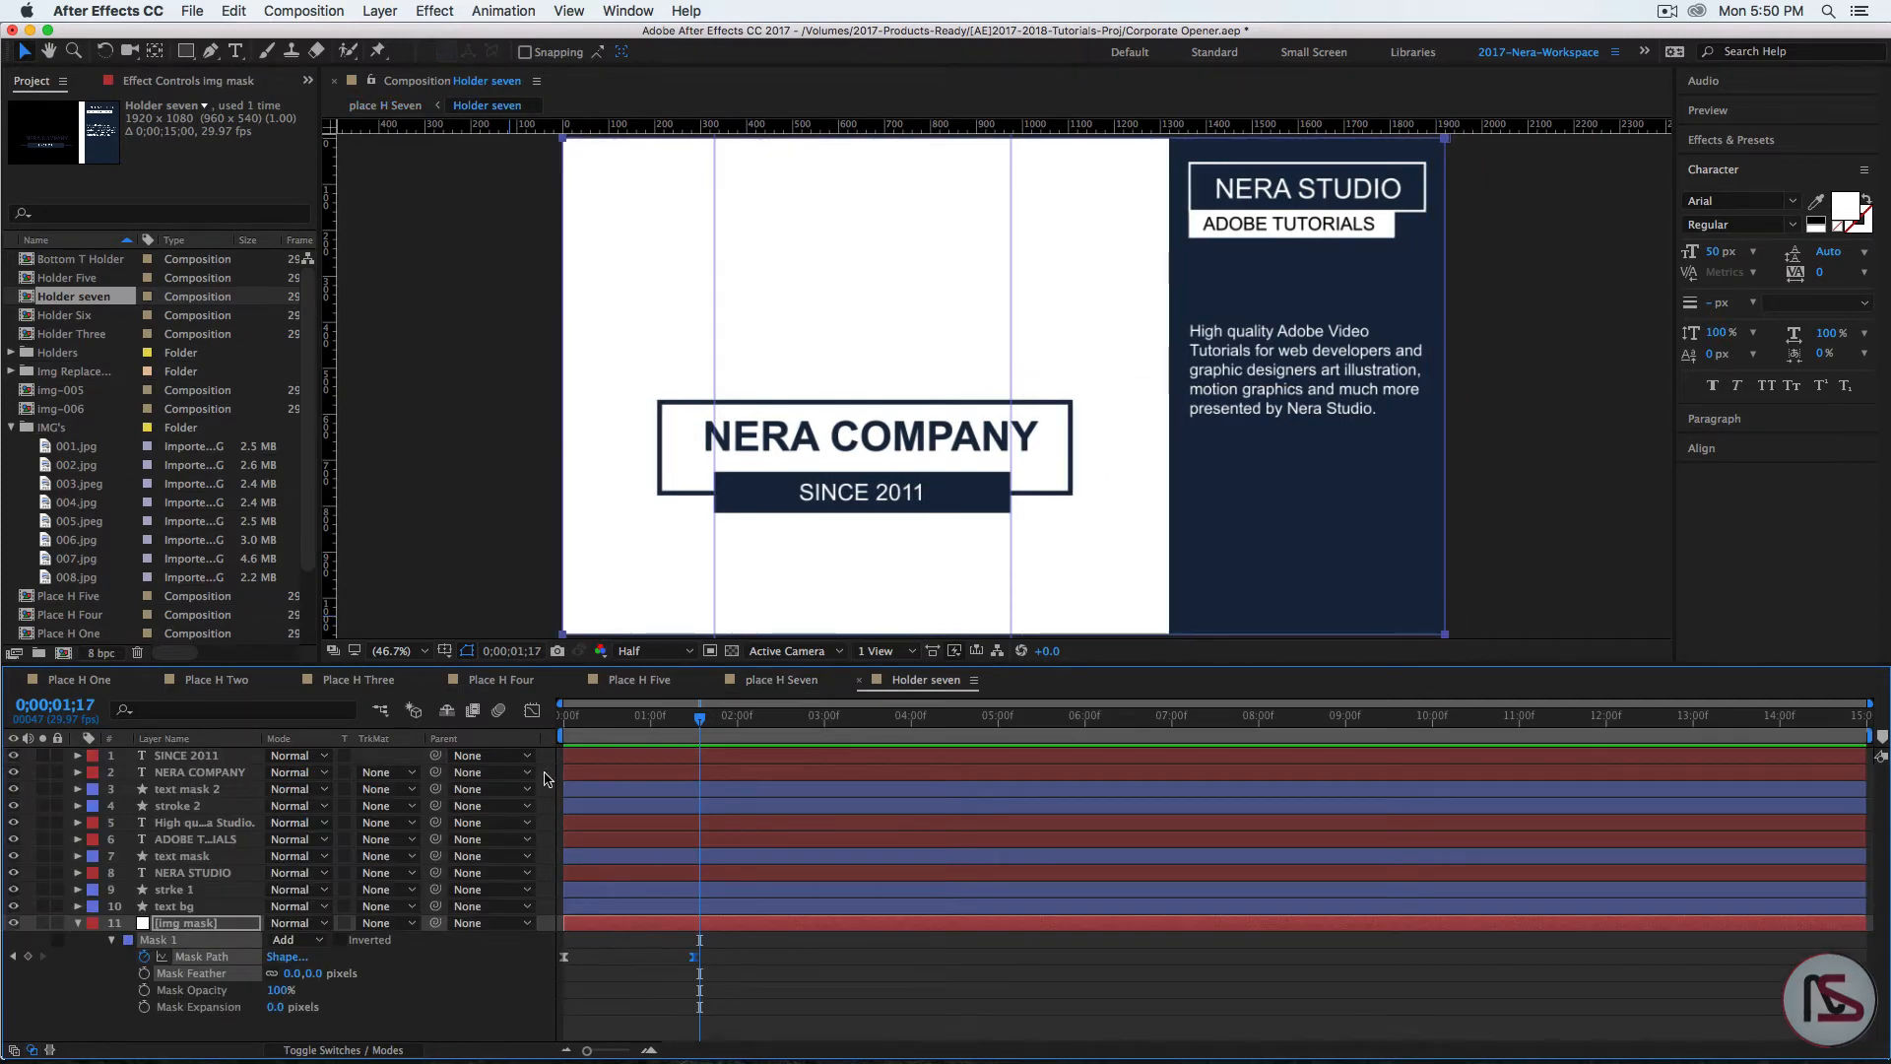
click(78, 707)
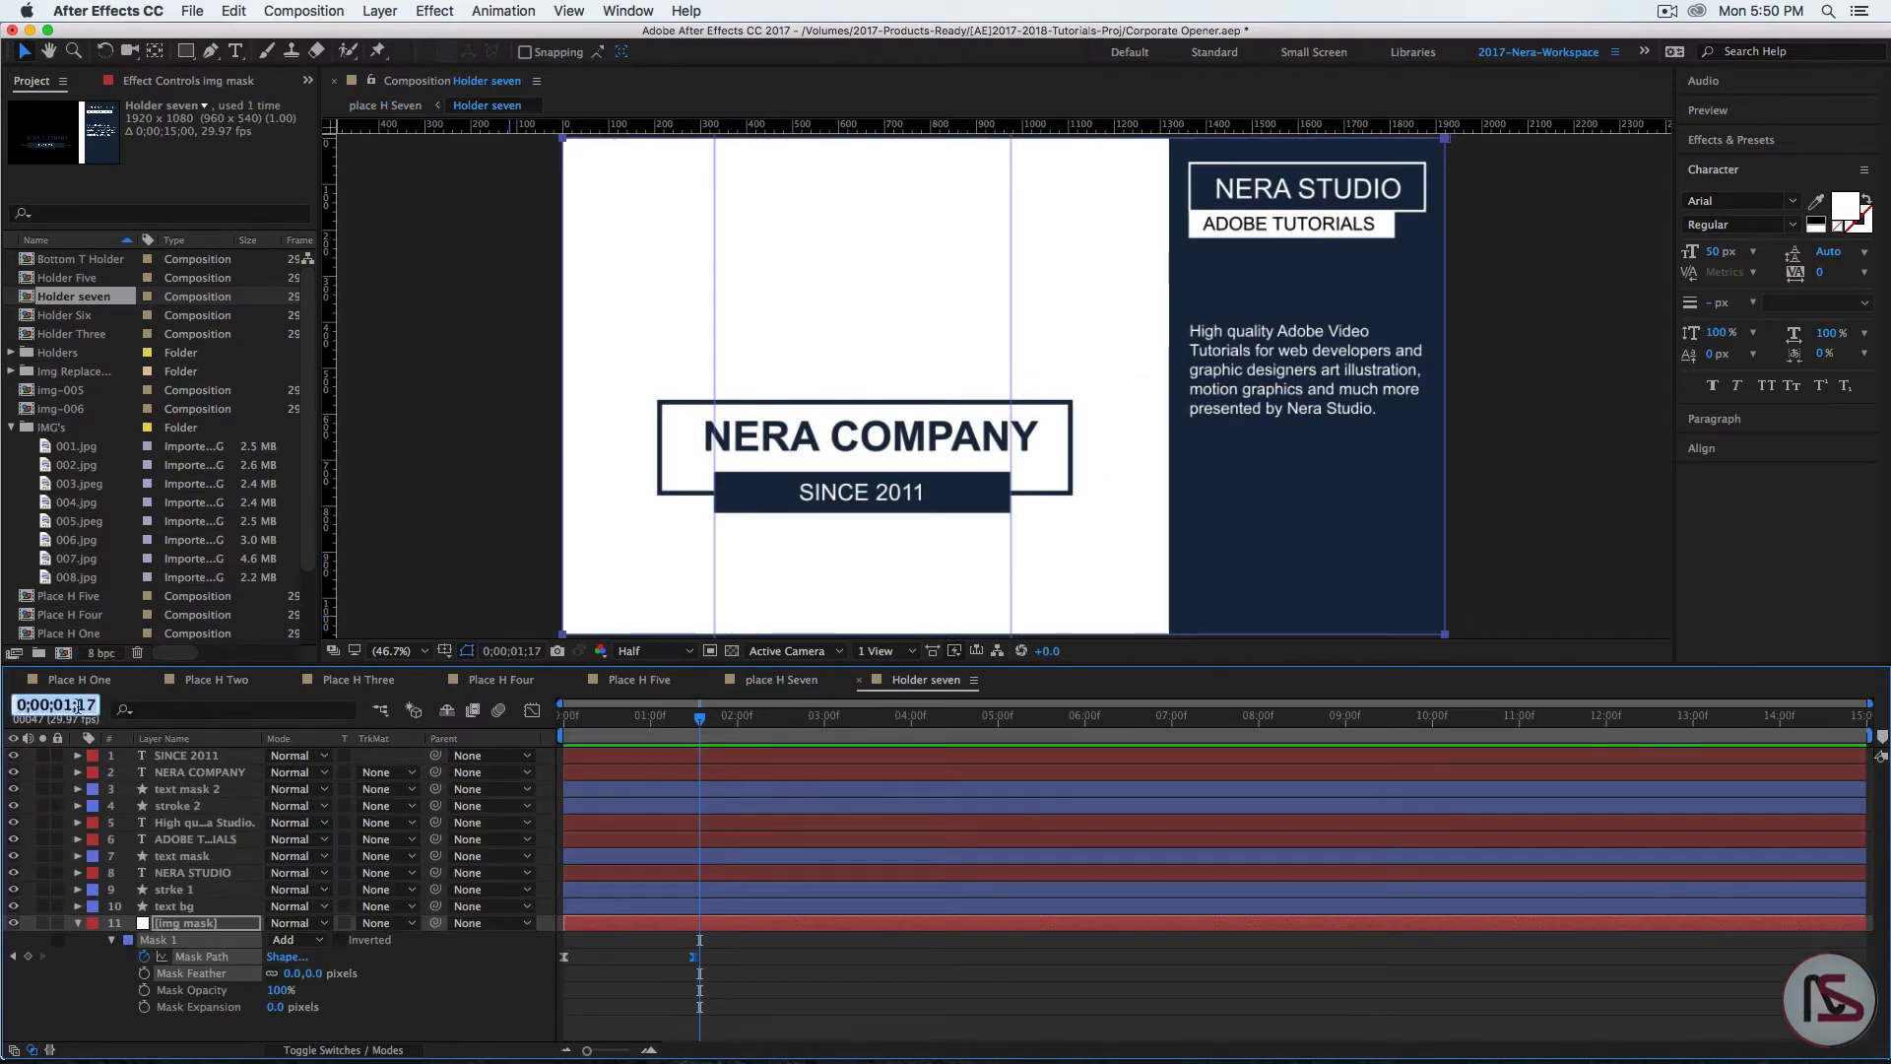
text(1)
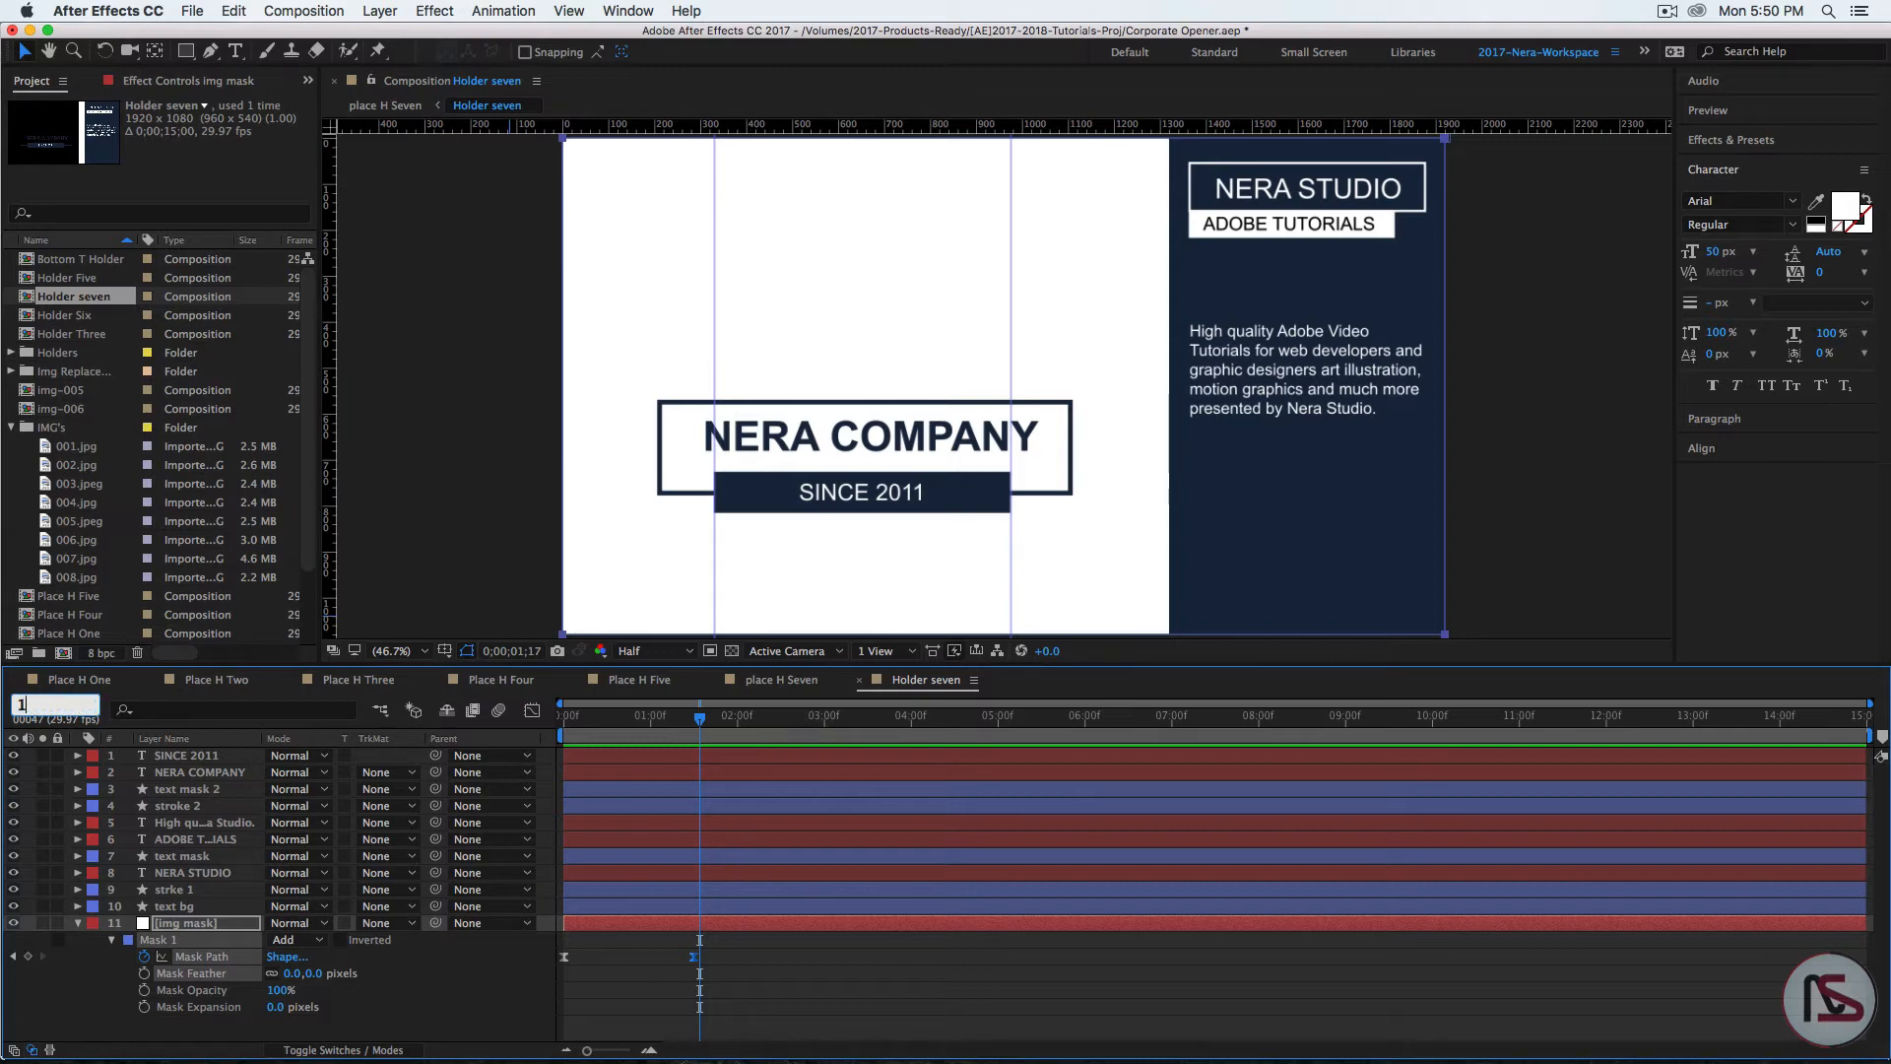
text(0)
key(Return)
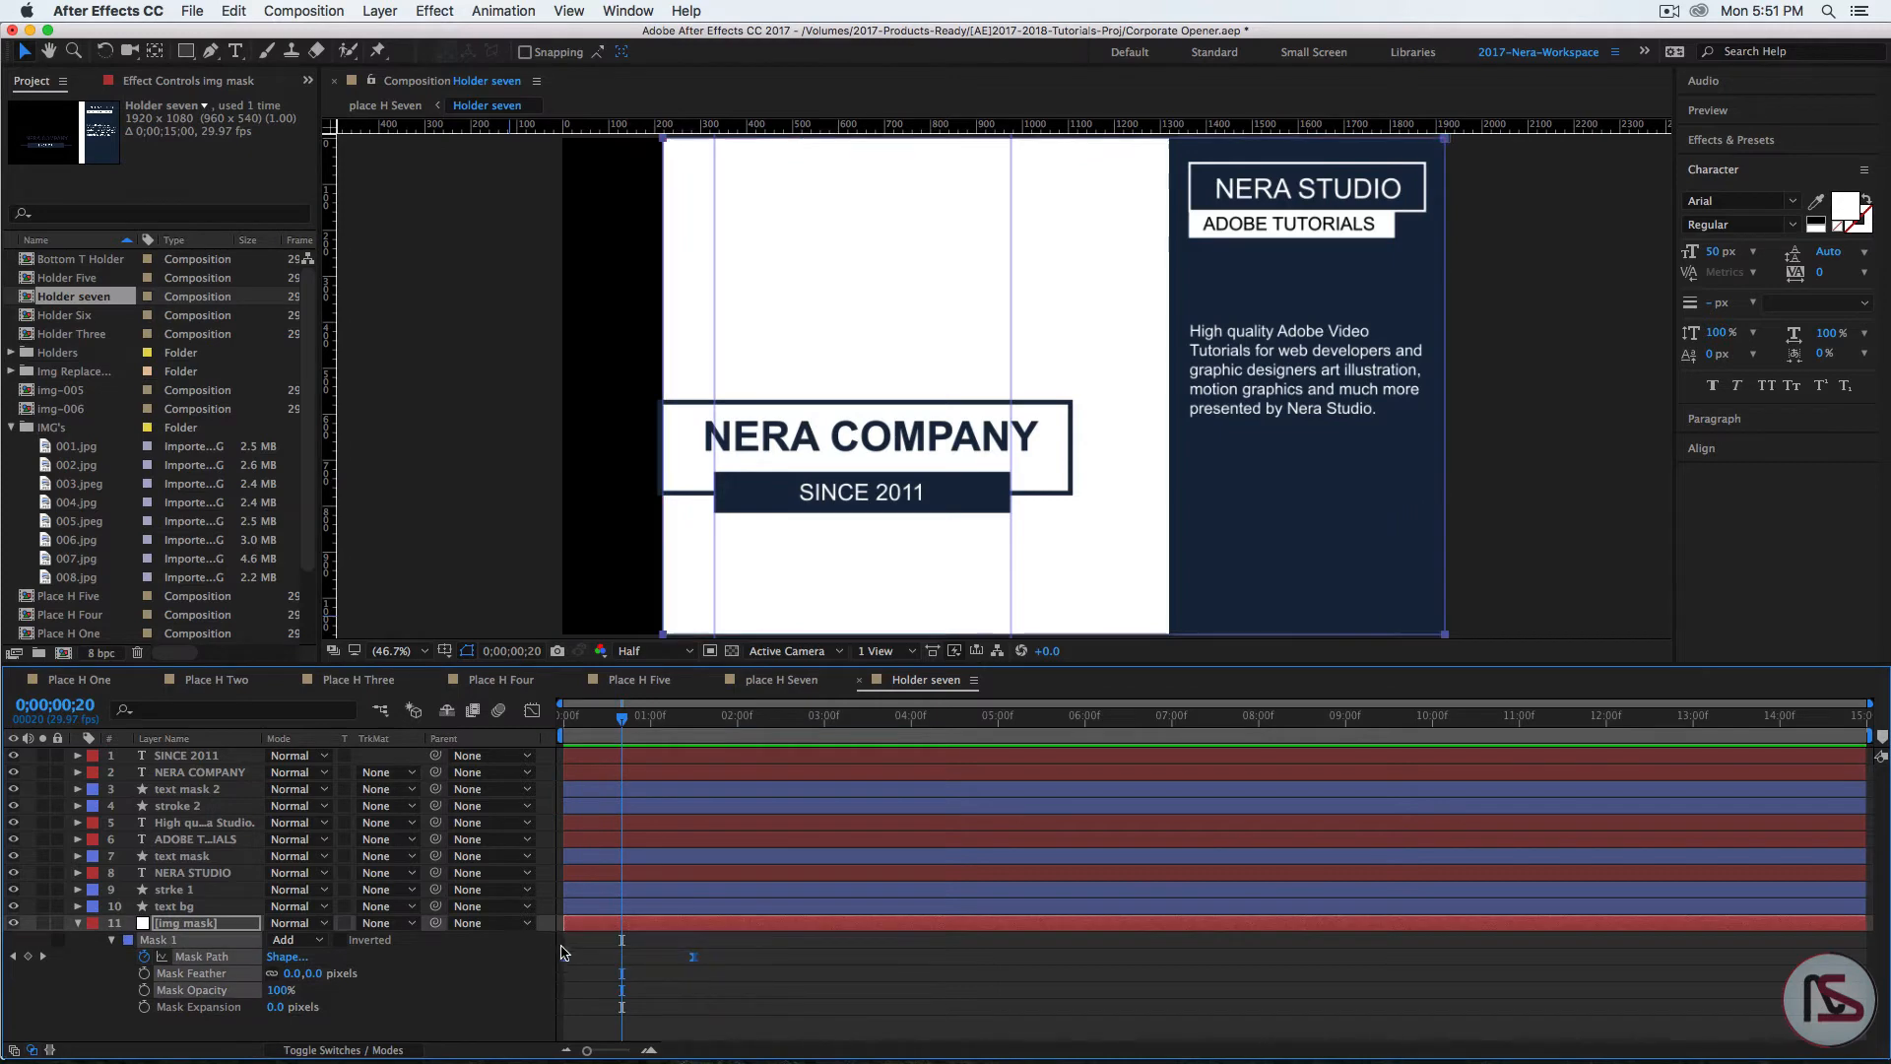
drag(566, 962, 620, 968)
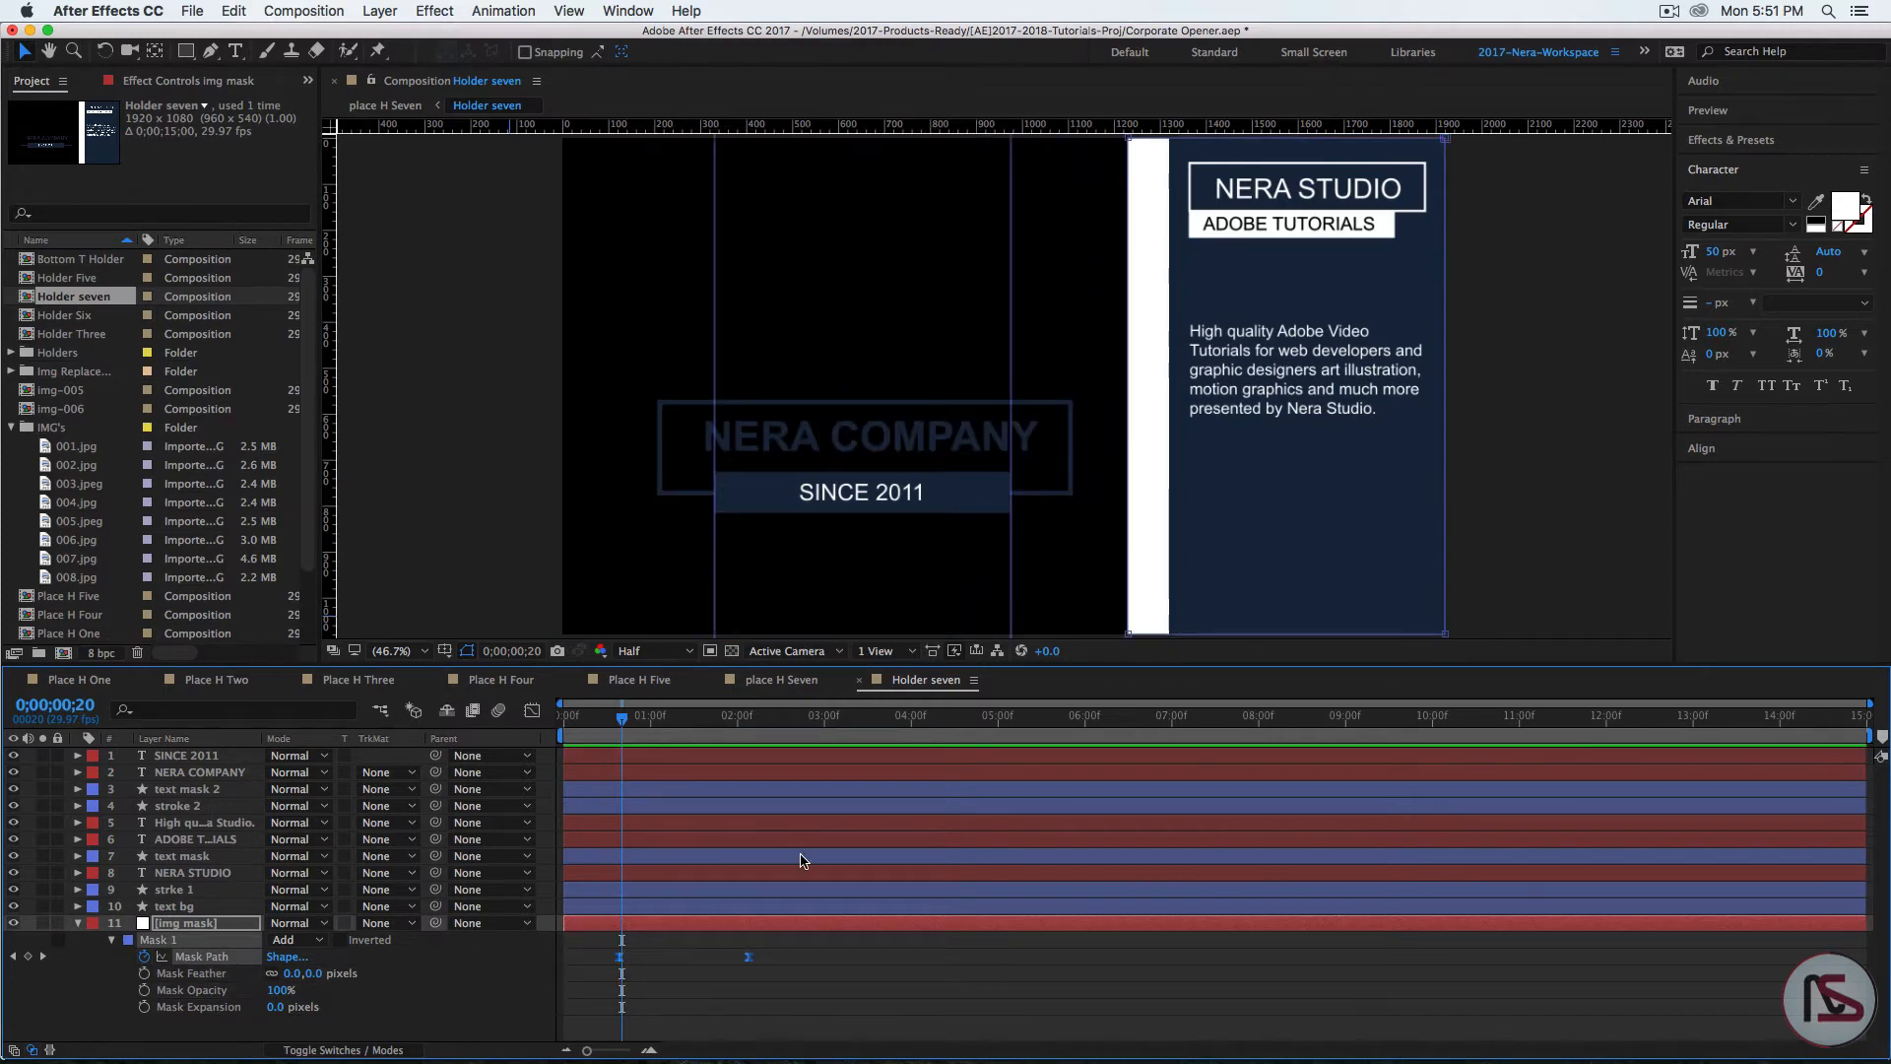
Step: Preview place H Seven to check the timing of the mask reveal against the slide-in
click(781, 681)
key(space)
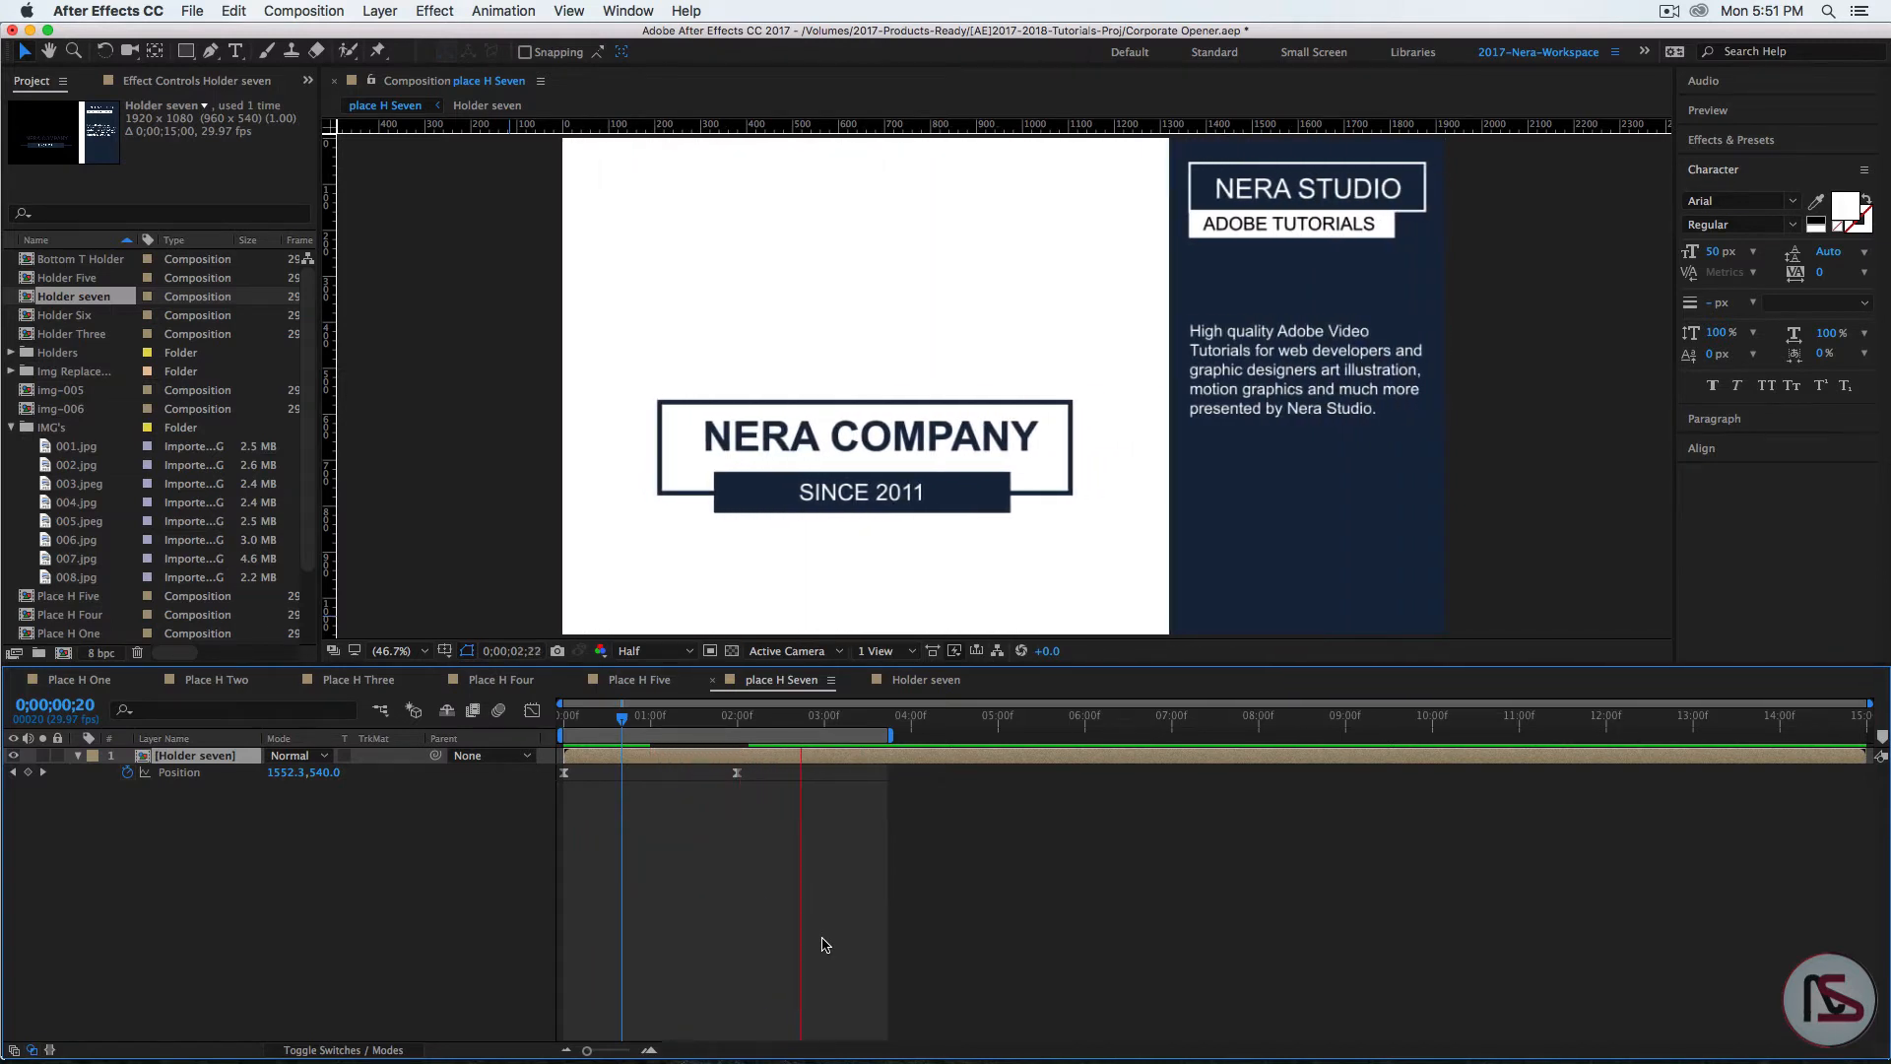
key(space)
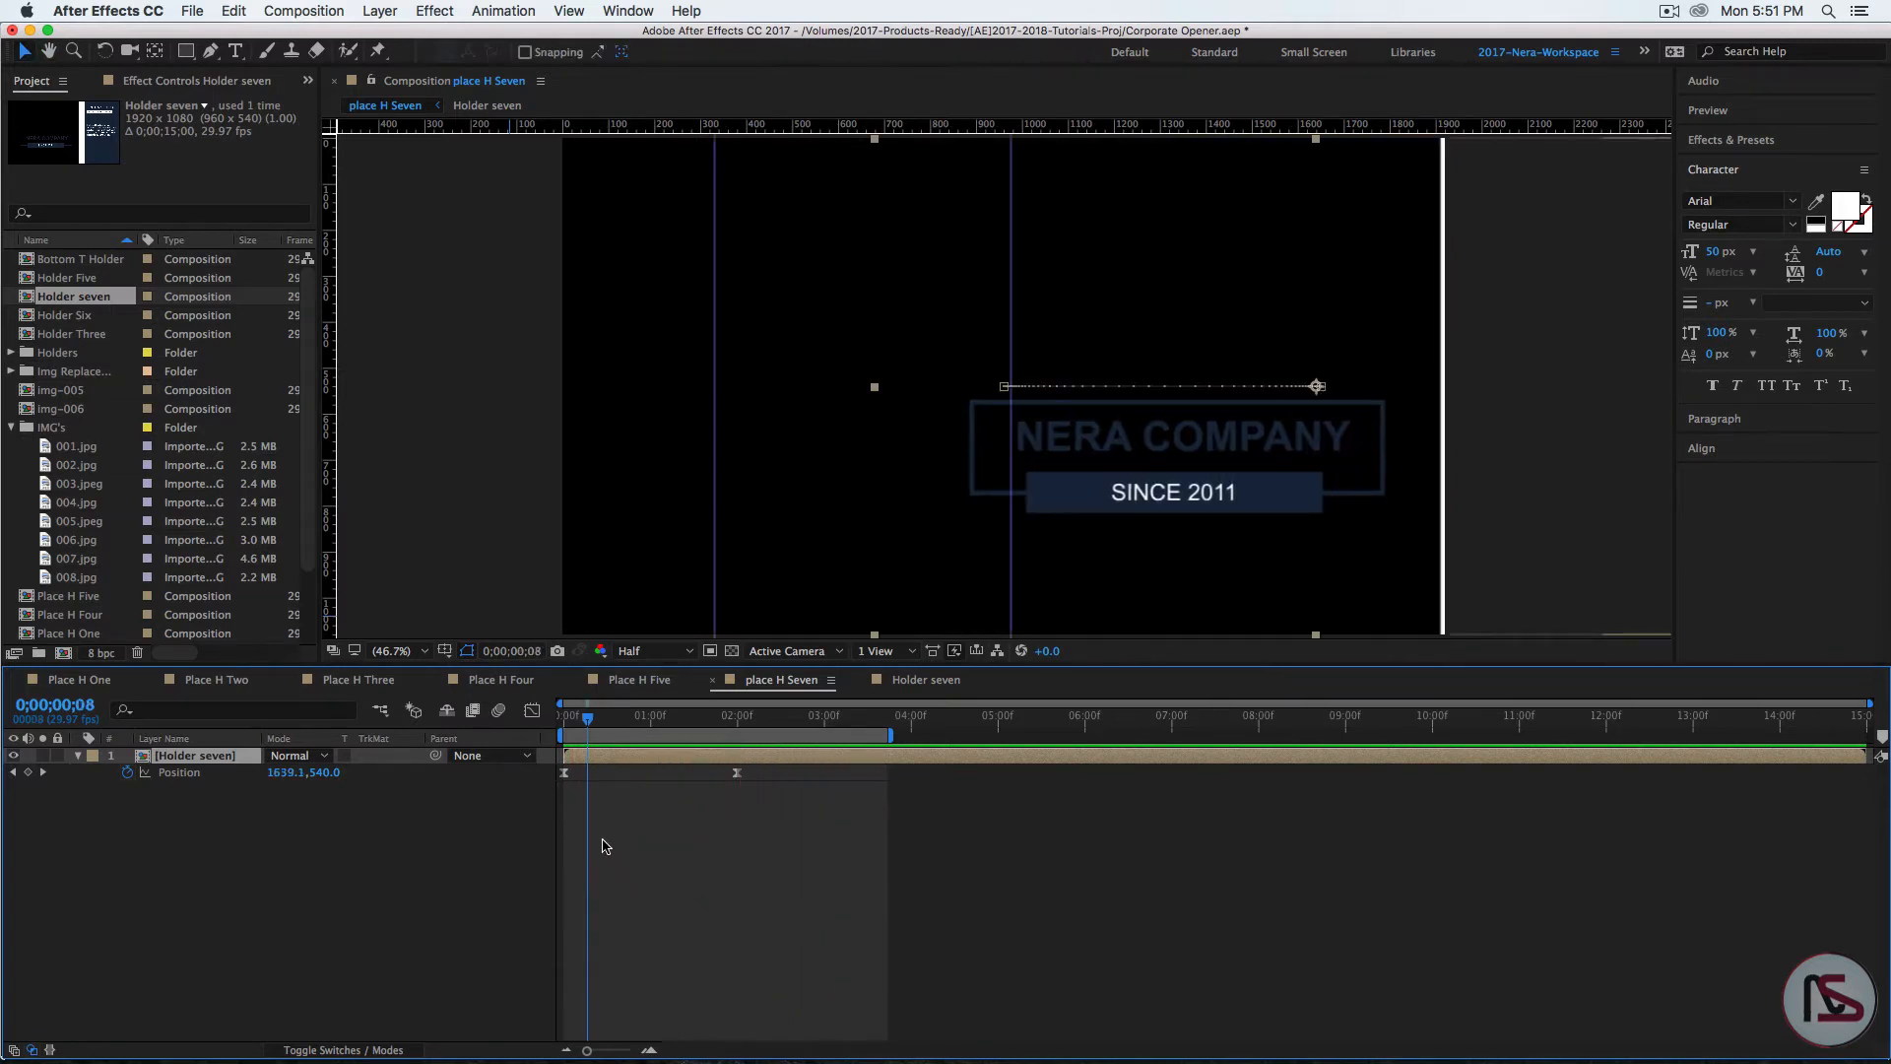
Step: In Holder seven, collapse the img mask layer, then add Trim Paths to the strke 1 layer and expand its properties
double_click(203, 760)
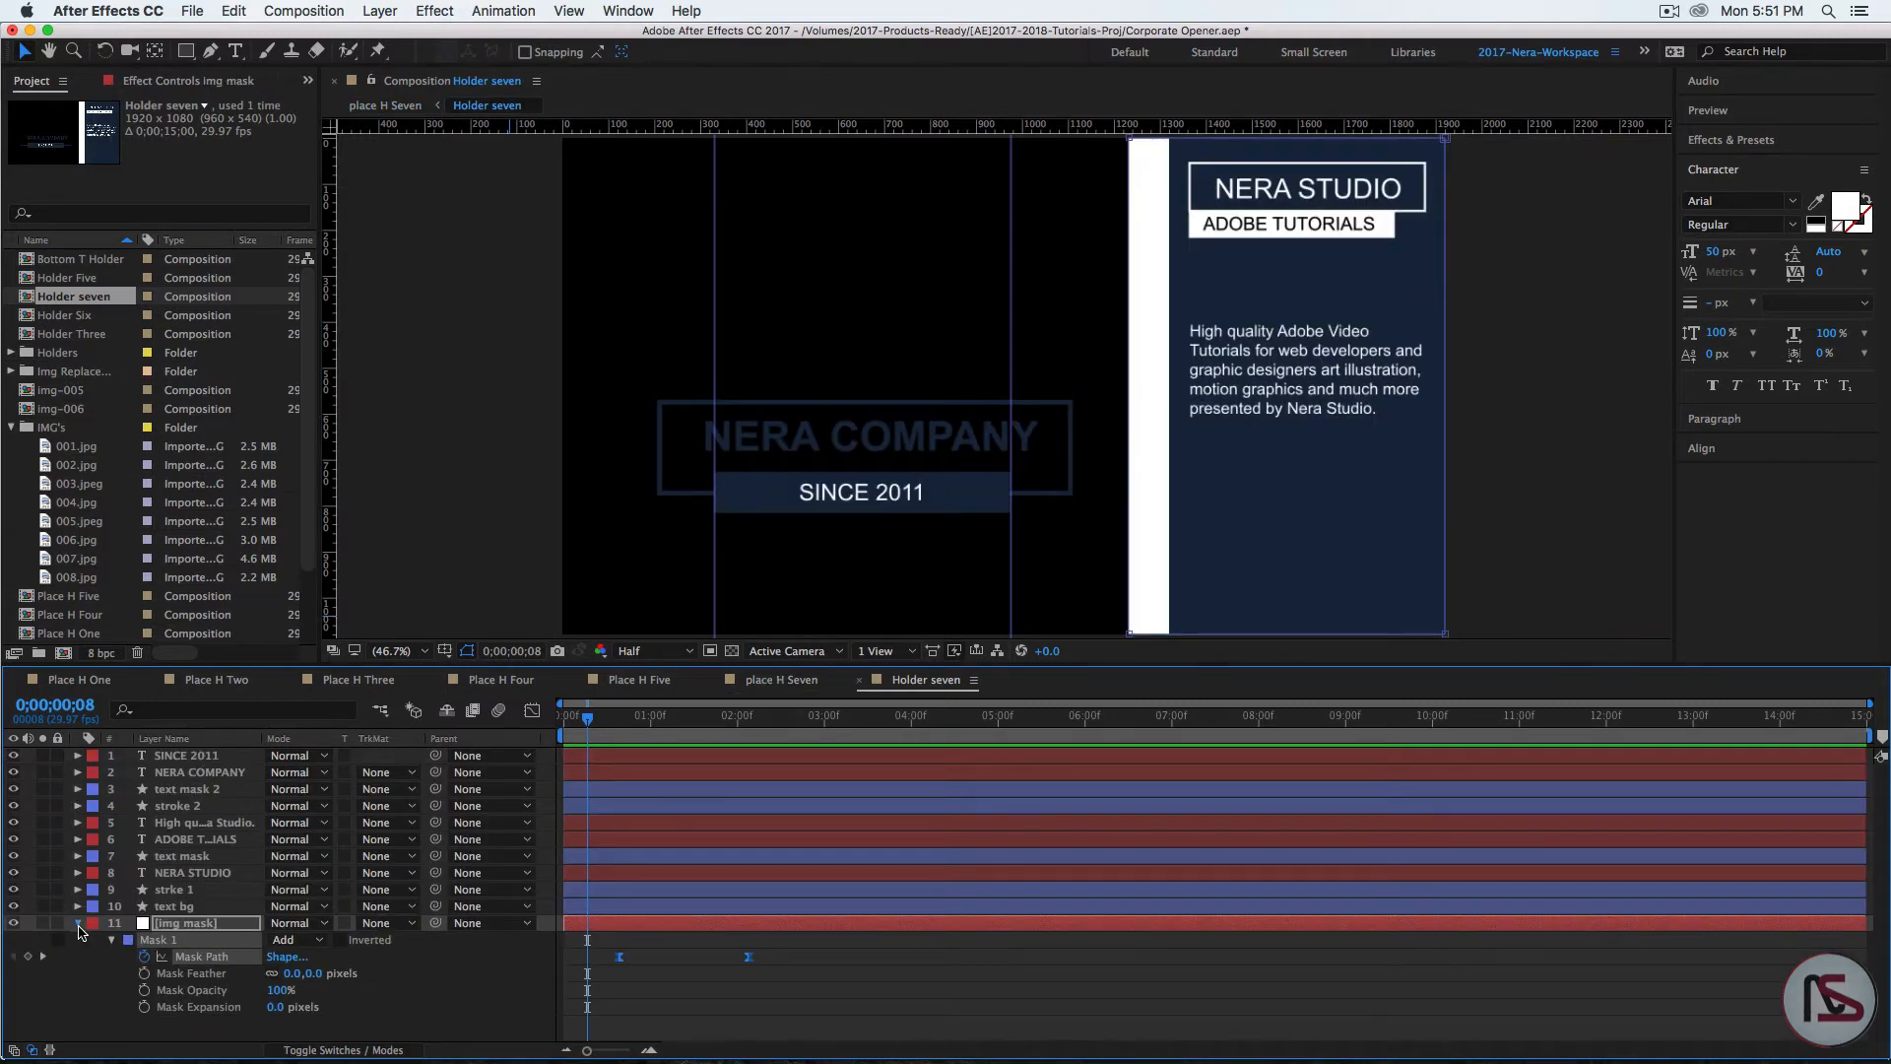
click(79, 926)
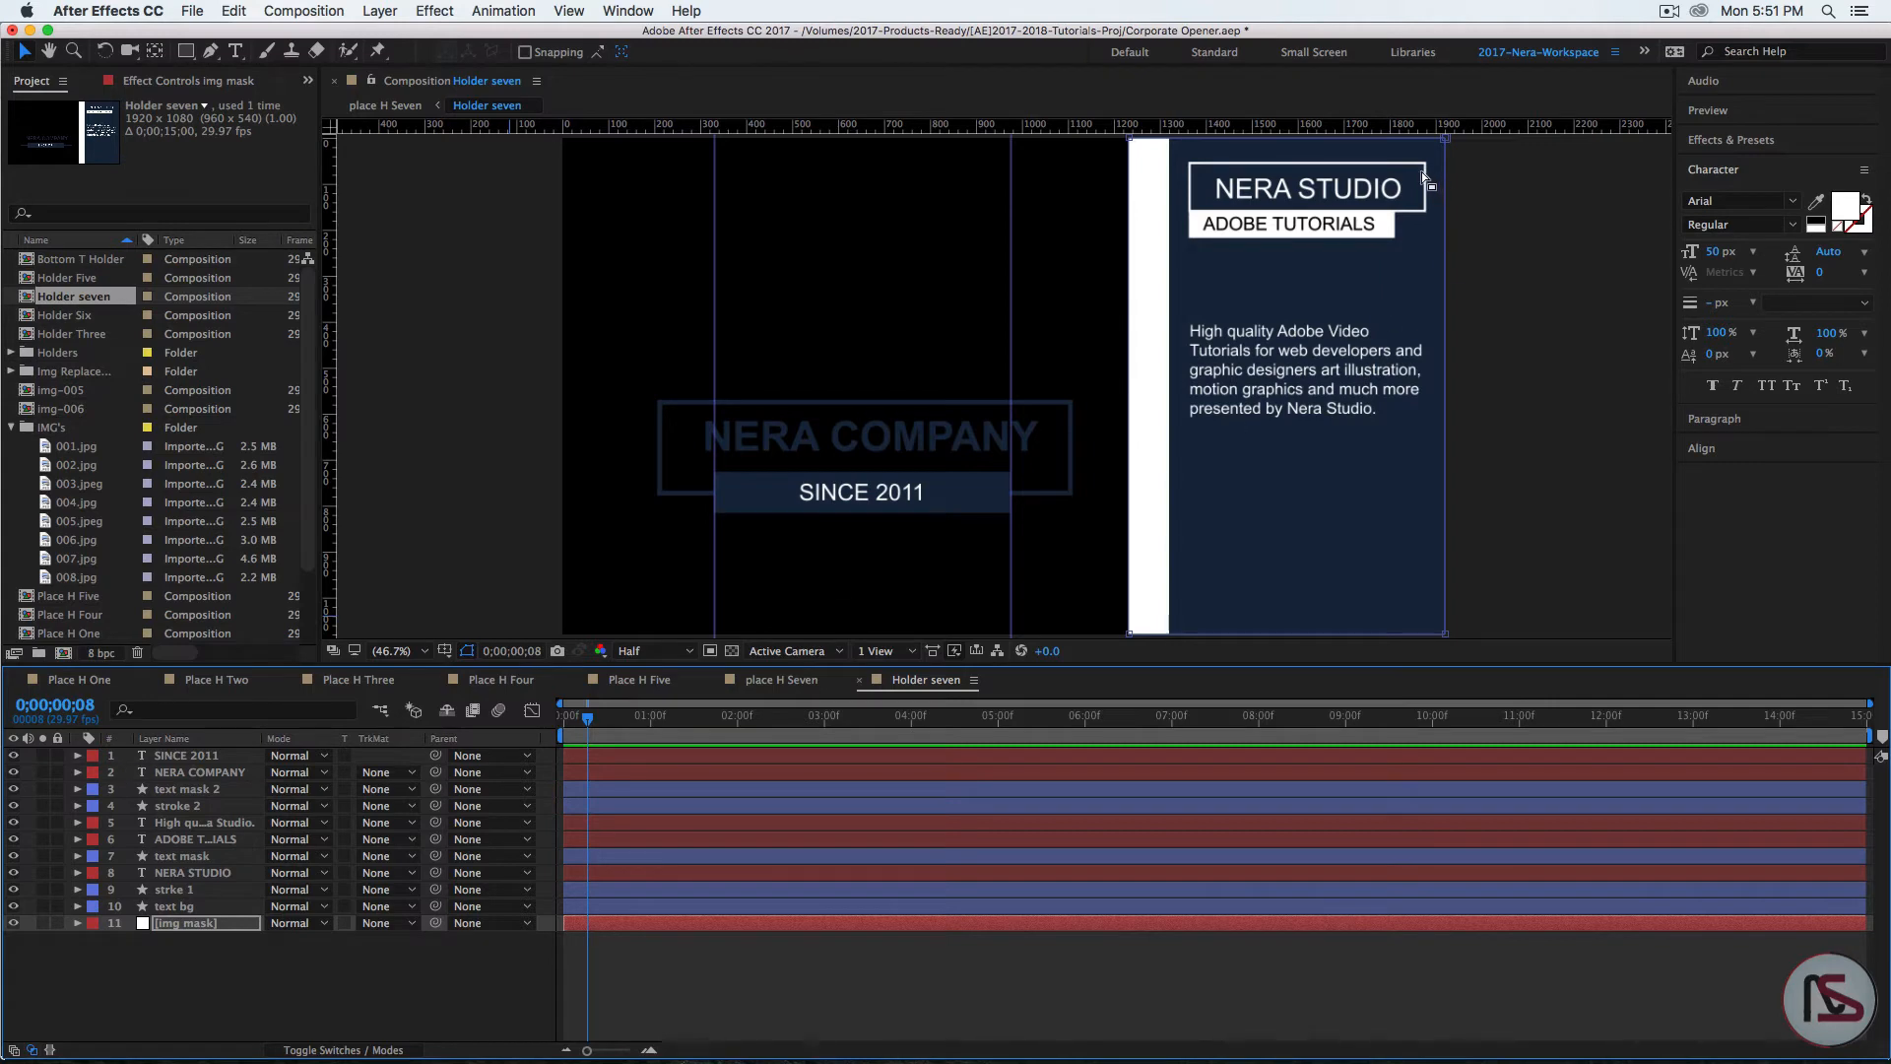
click(182, 891)
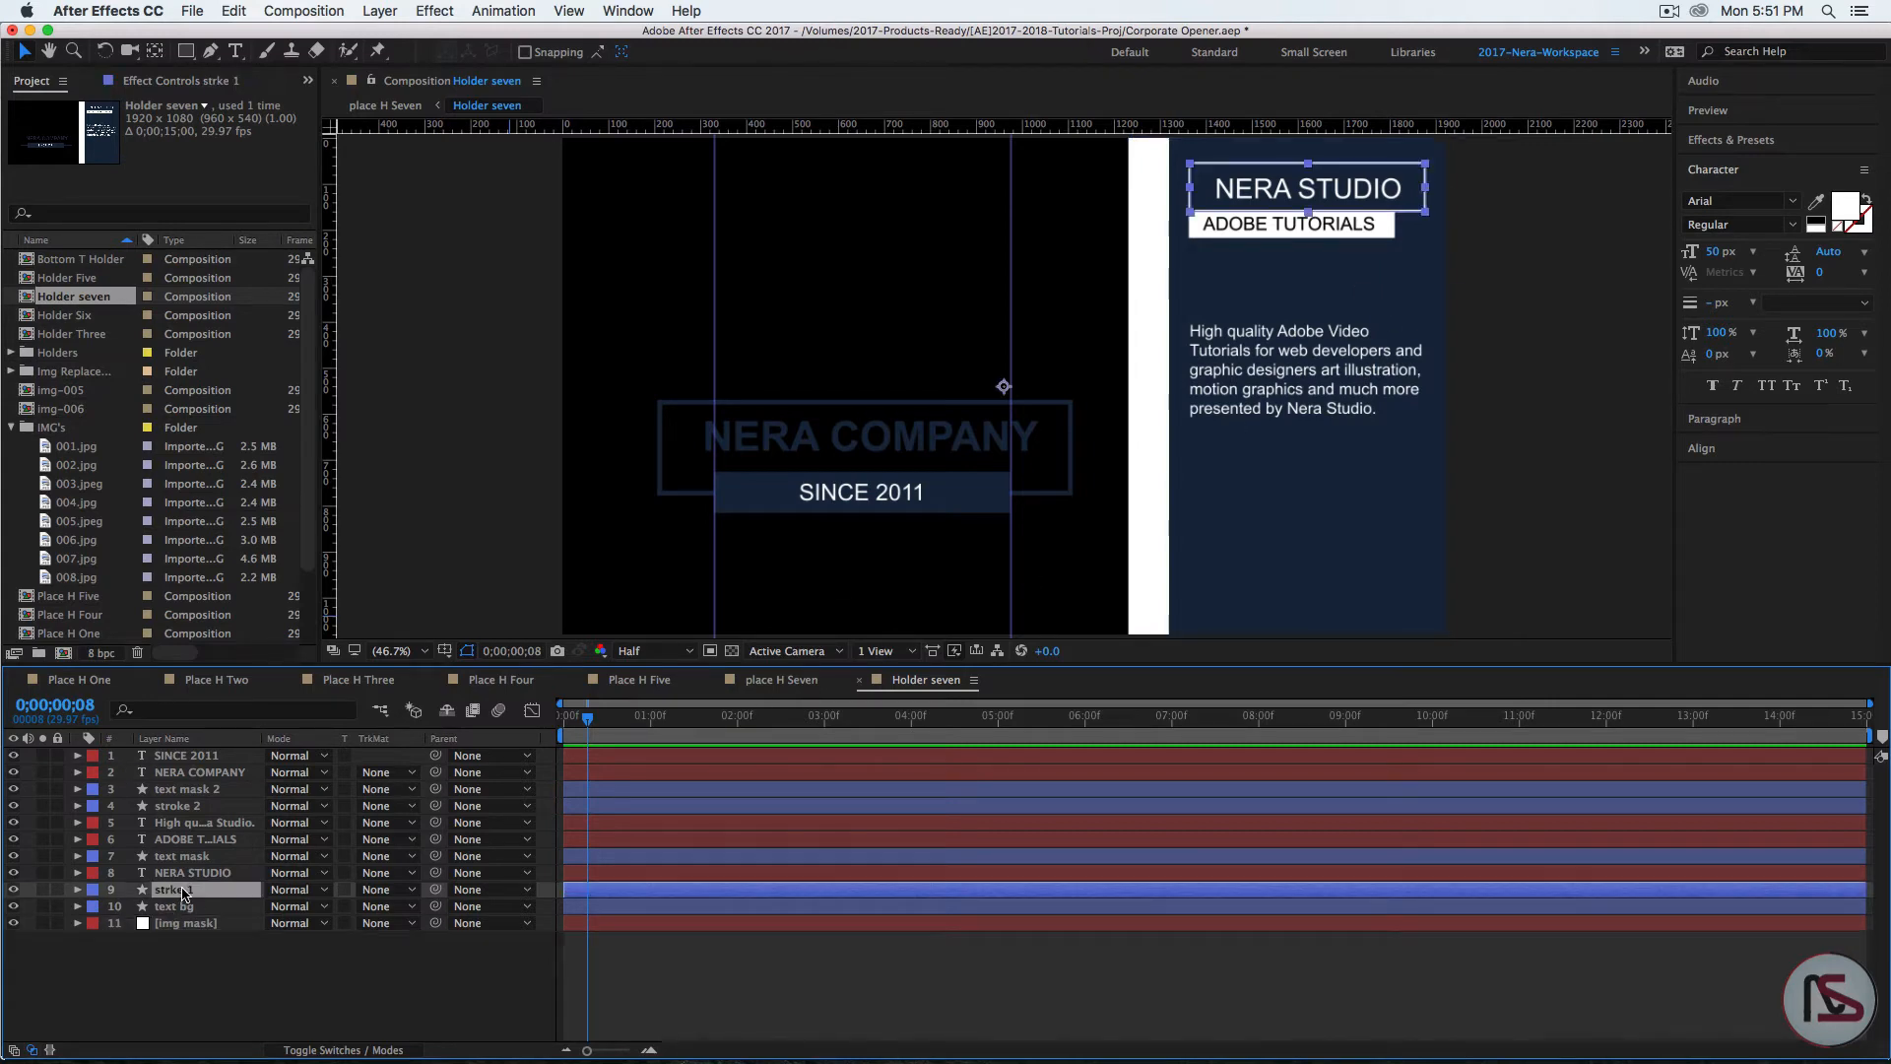
click(865, 52)
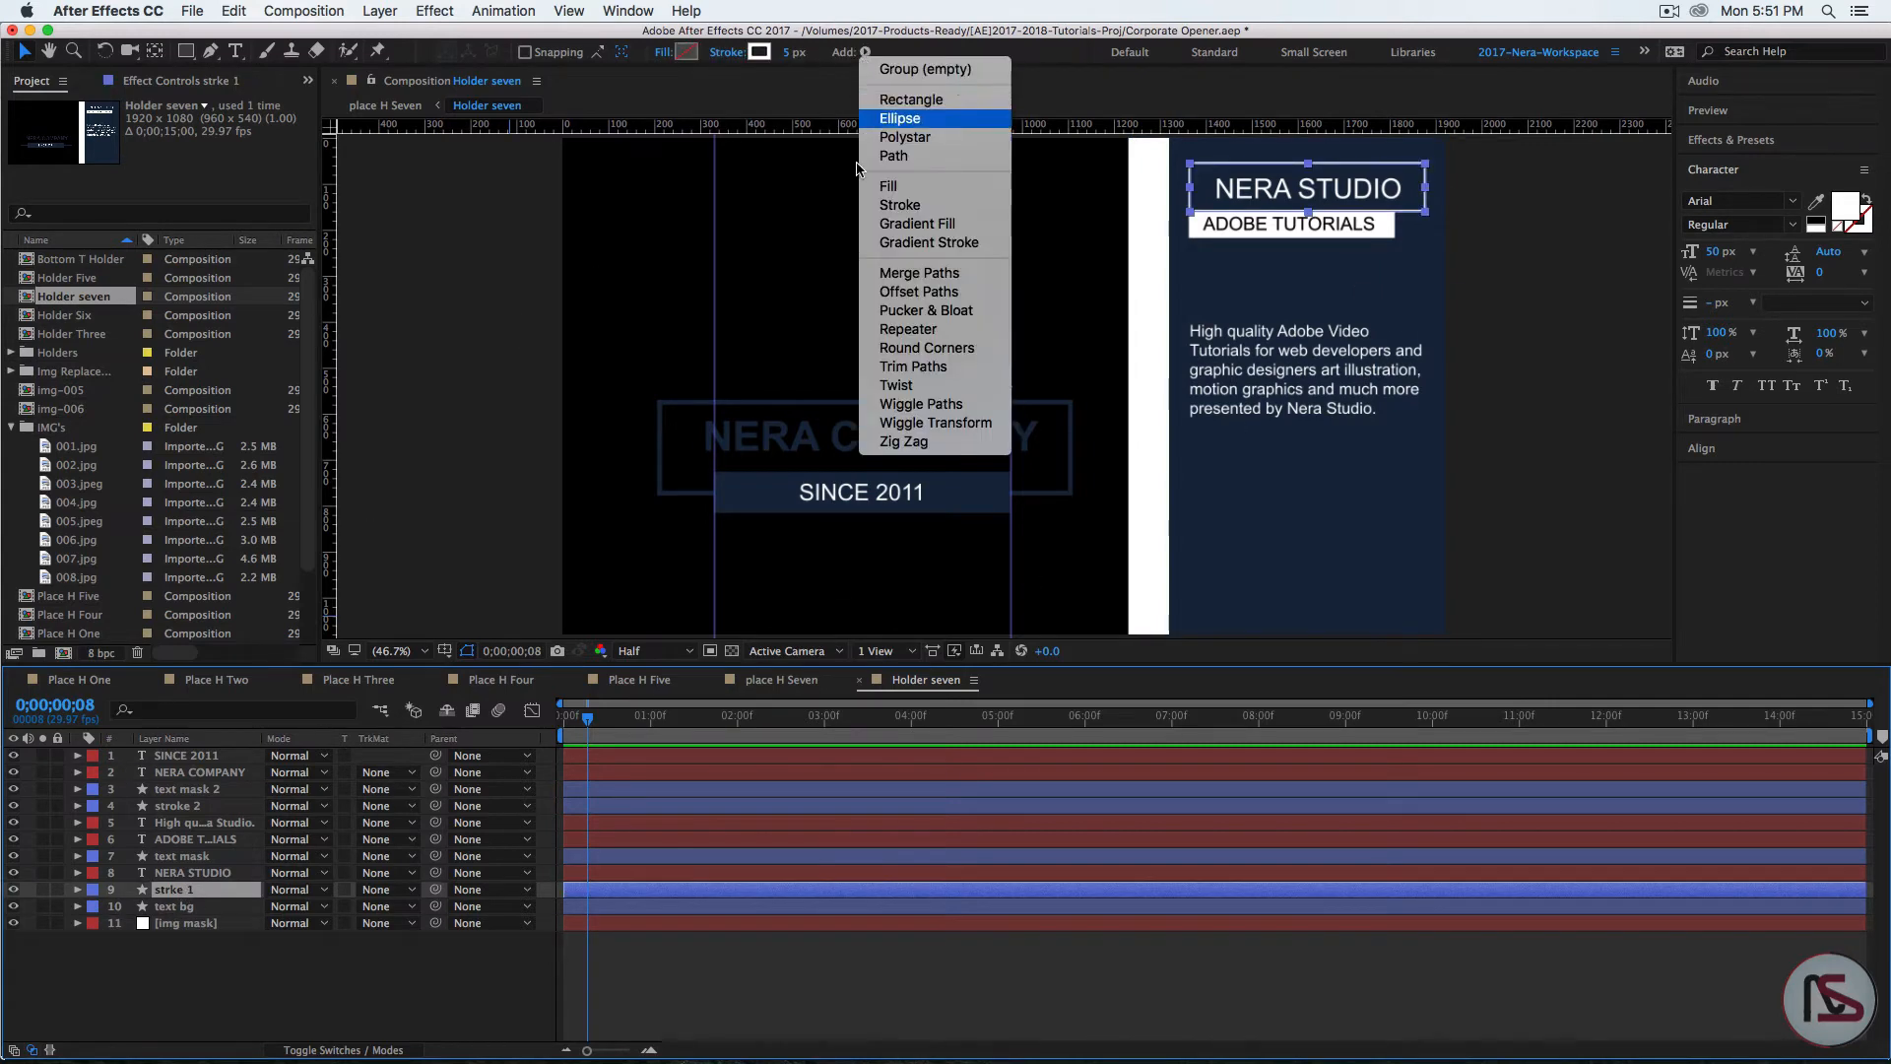
click(922, 370)
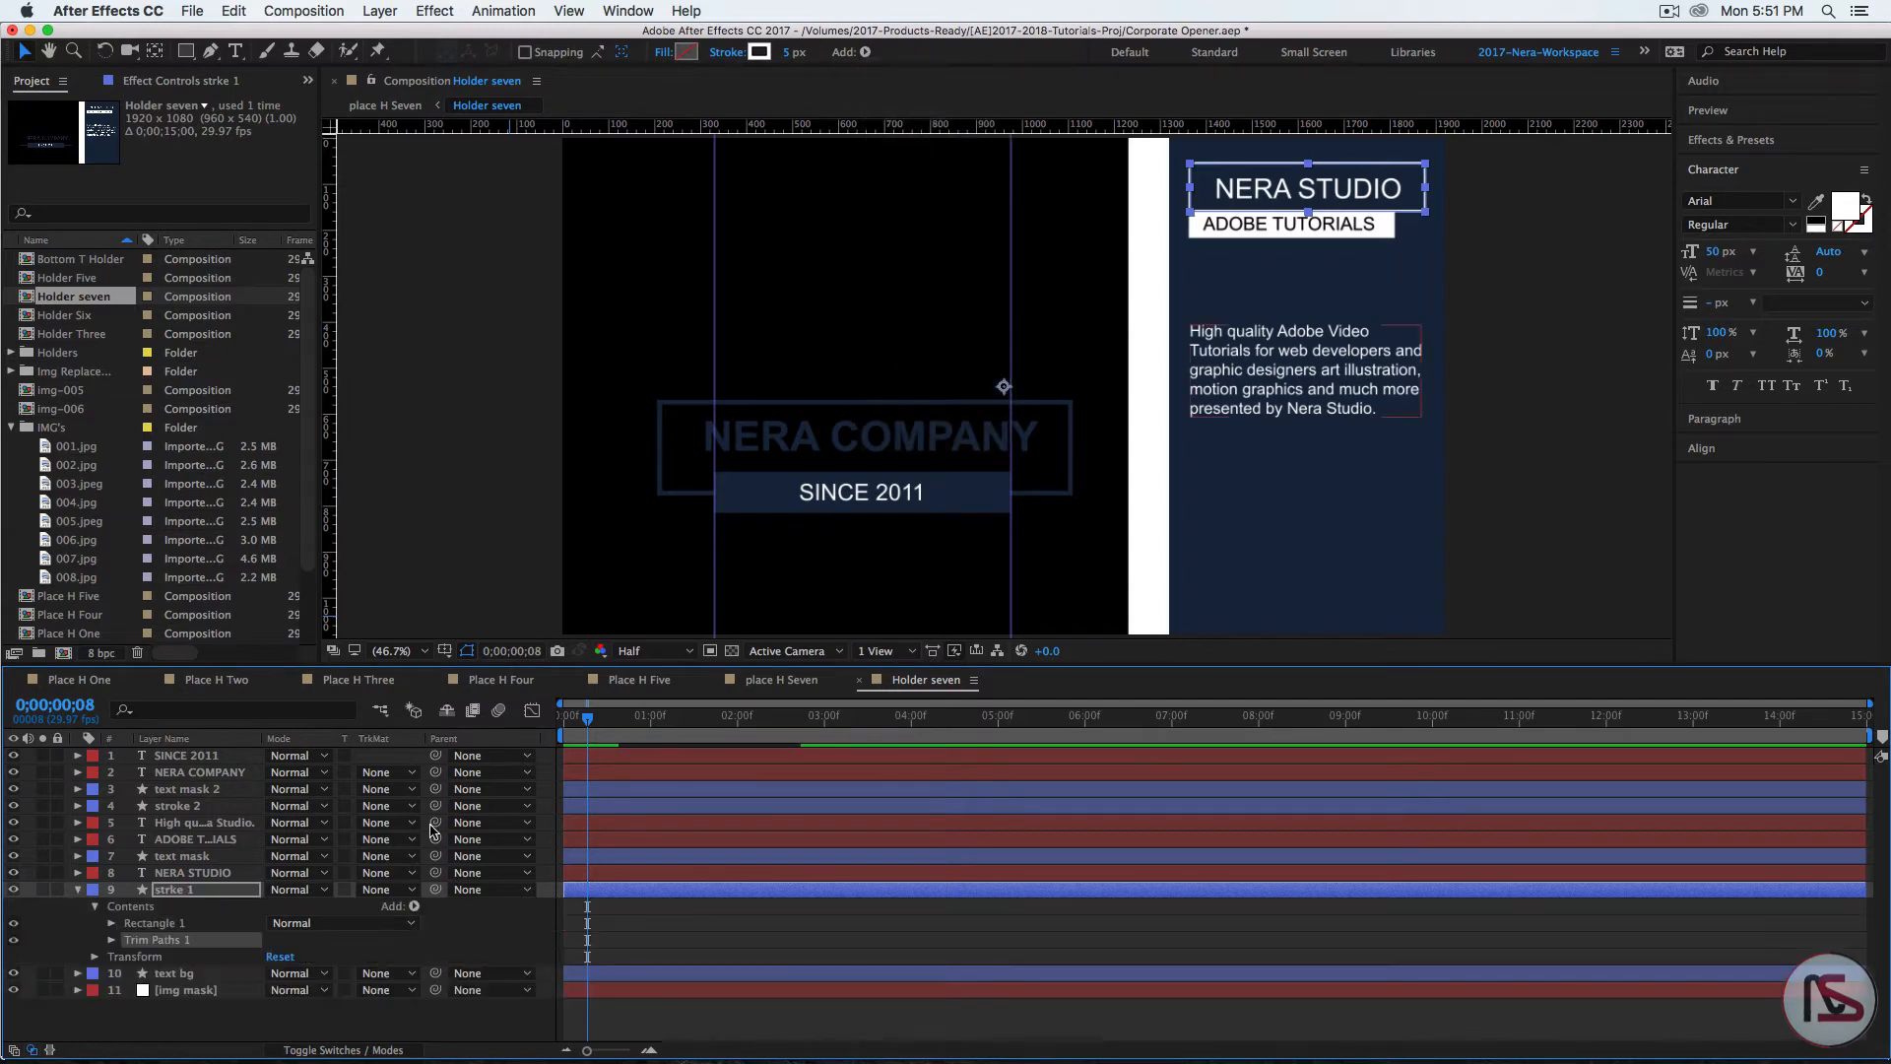
click(111, 941)
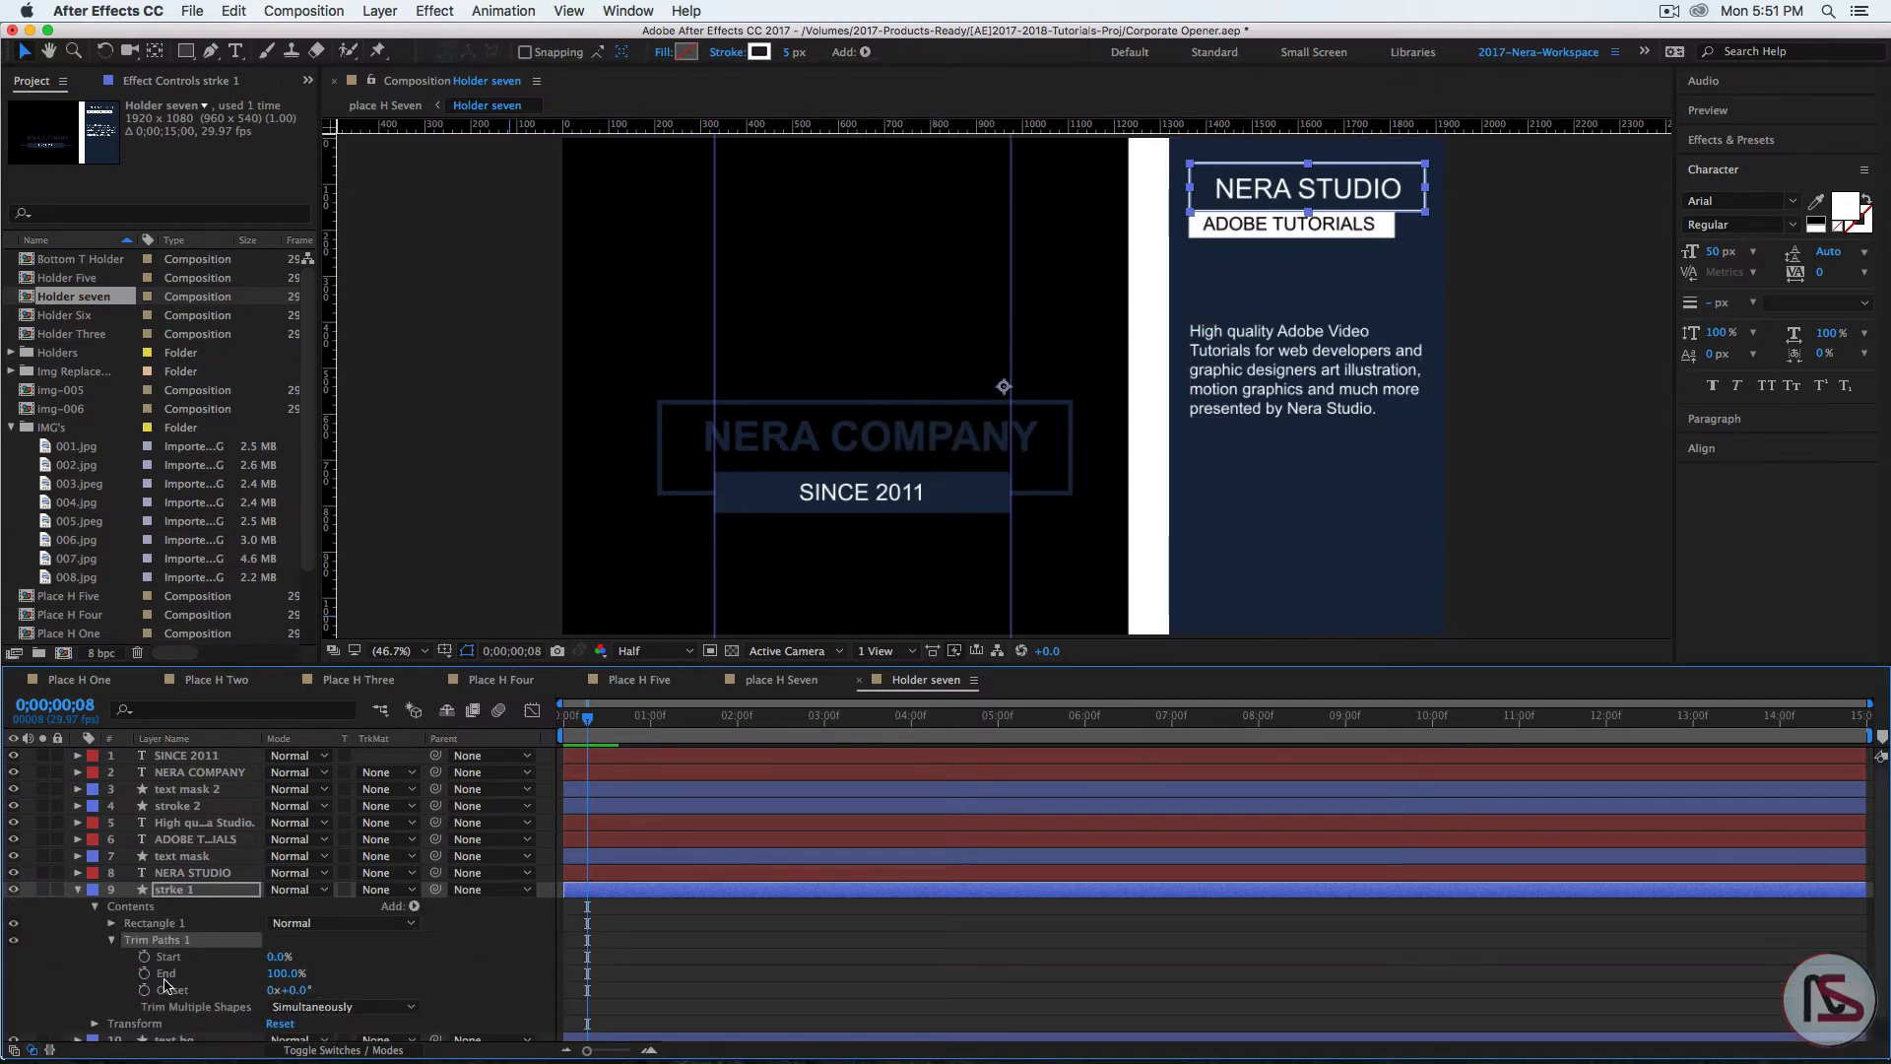
Step: Set the strke 1 Trim Paths to Start 100%, End 100% and Offset 177°
click(283, 973)
key(Return)
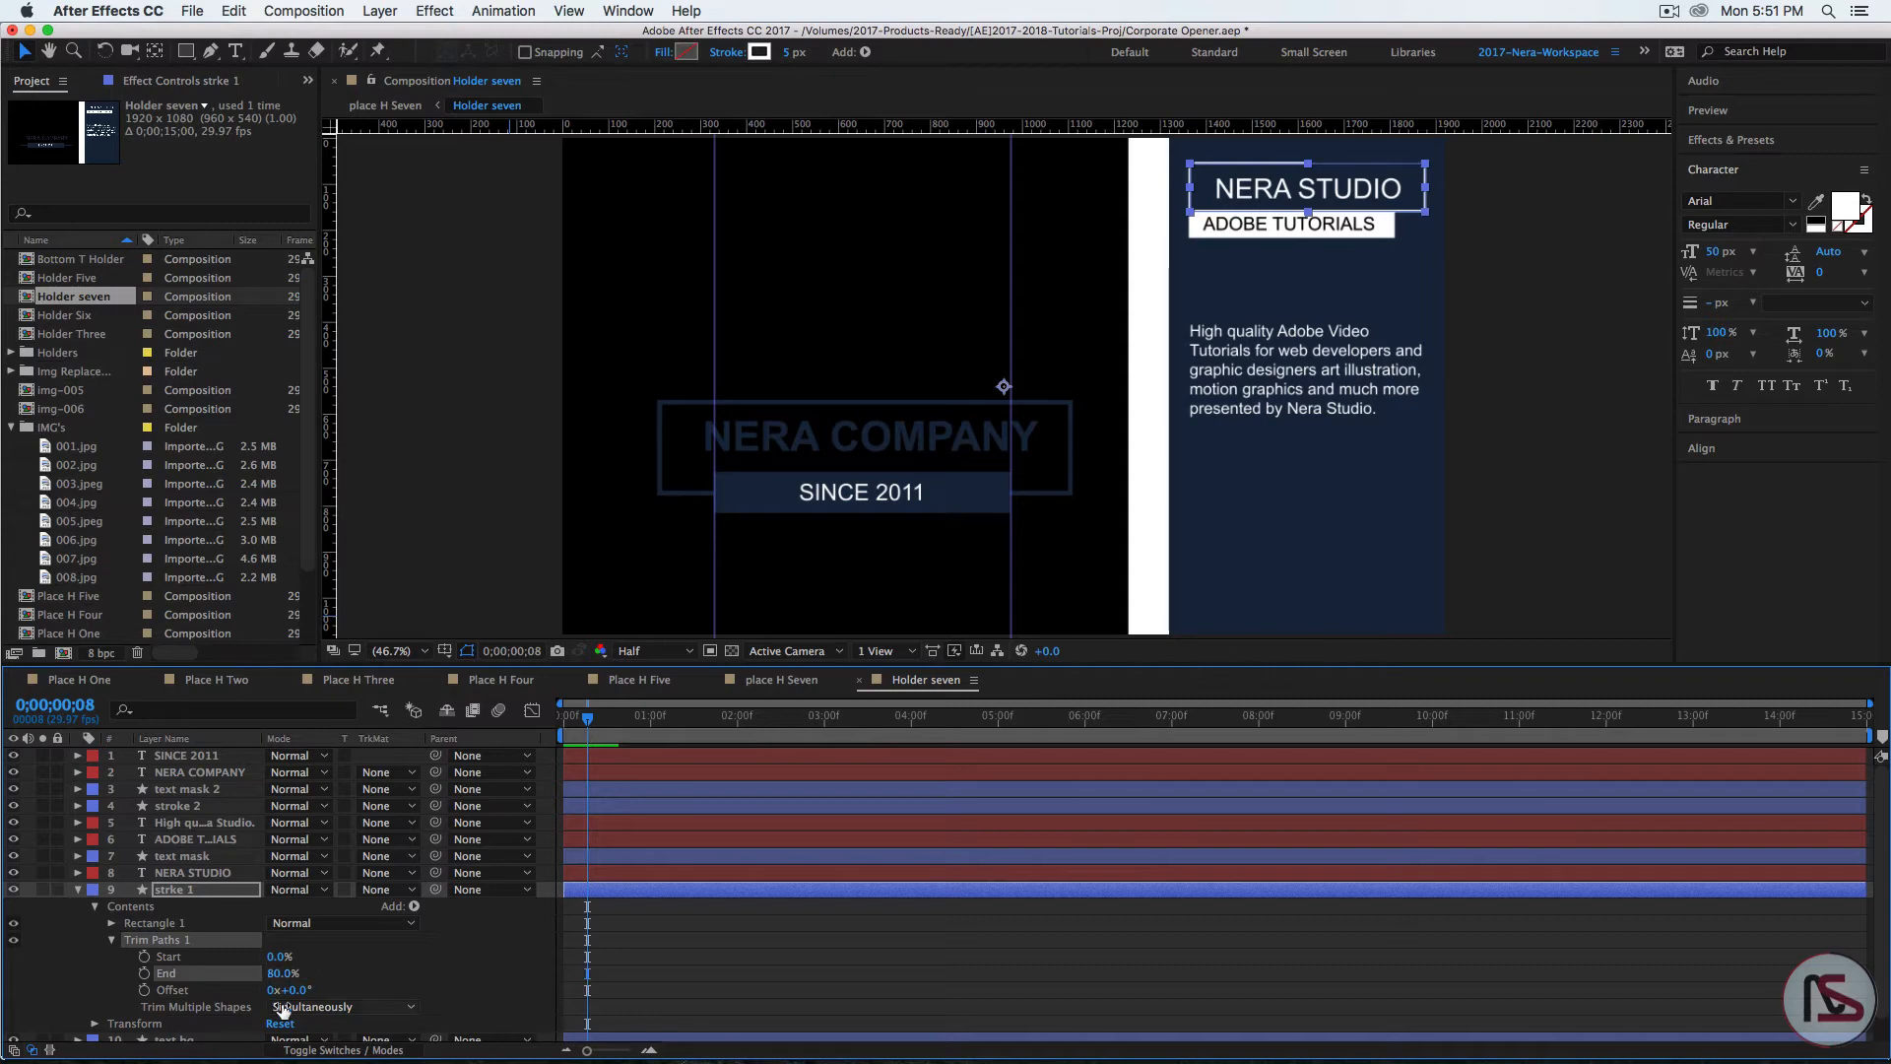
drag(295, 993, 462, 1002)
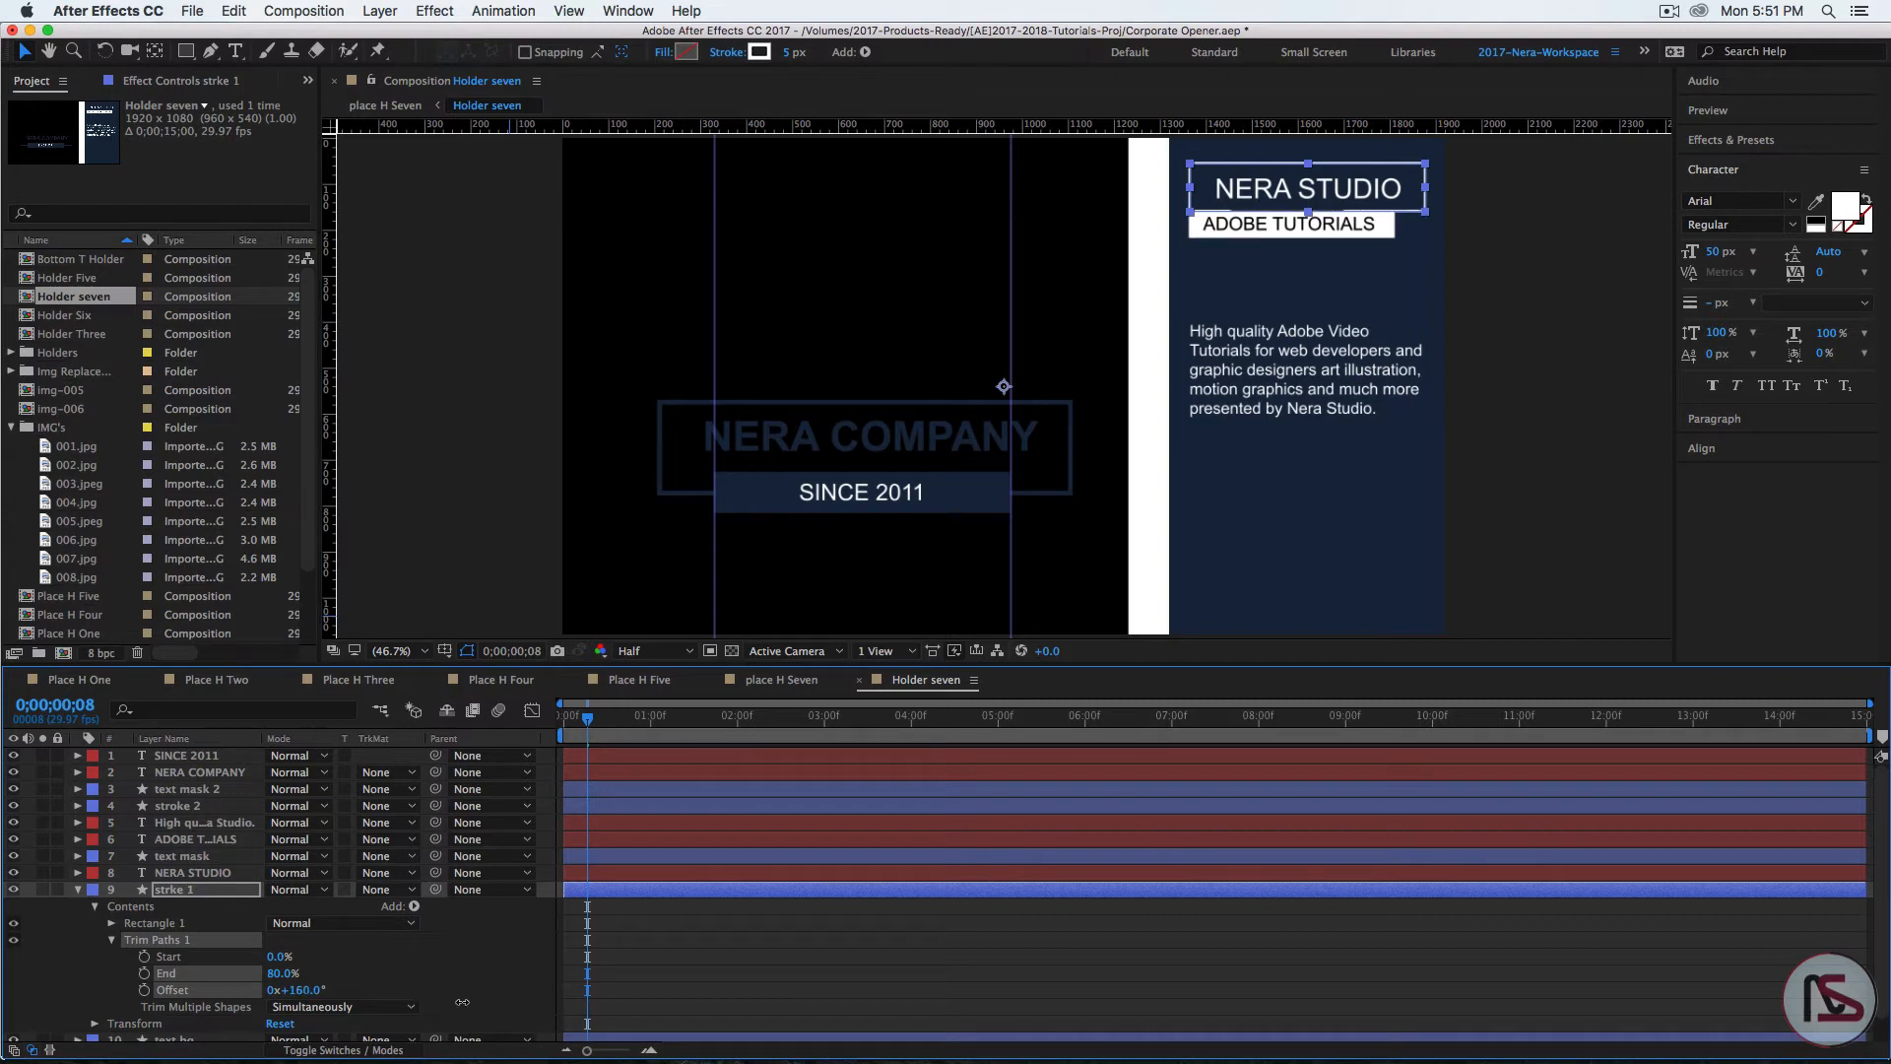
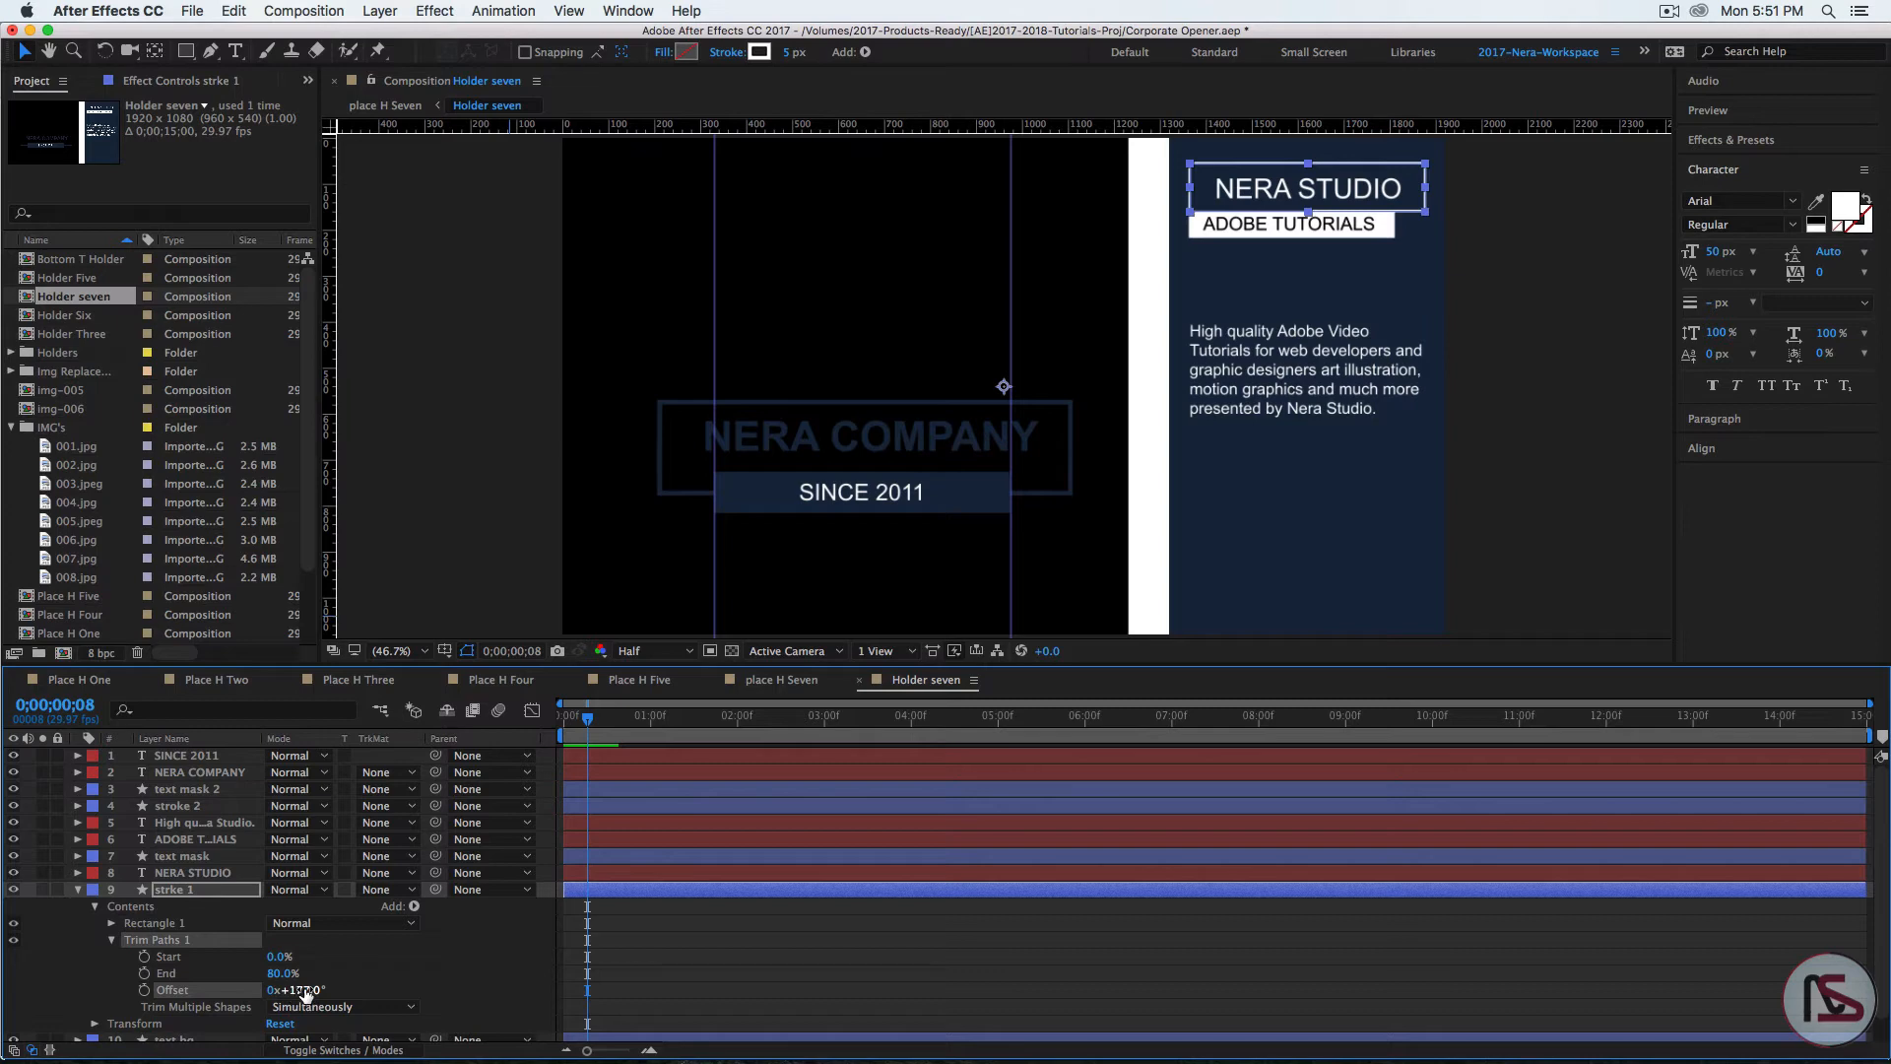
drag(274, 978, 414, 961)
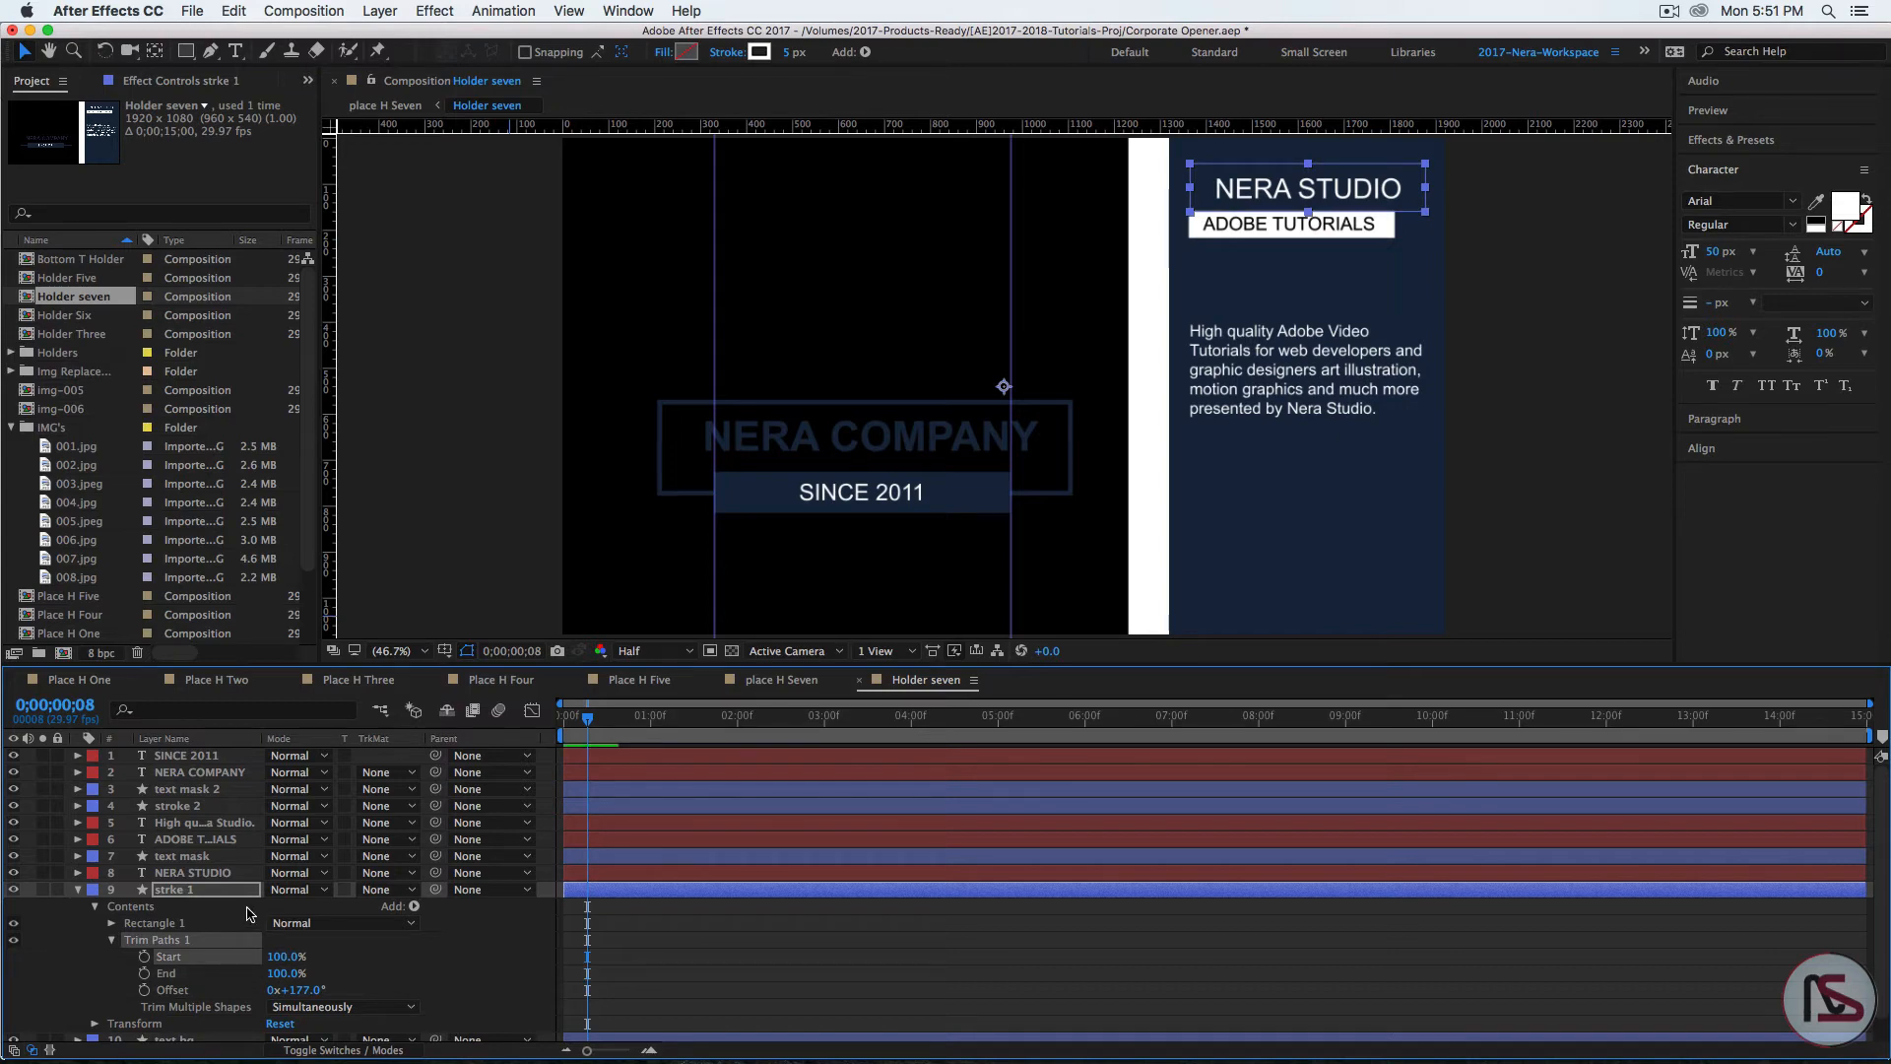
Step: Keyframe the strke 1 Trim Paths Start at 100% at 0;00;01;00 and 0% at 0;00;02;00
drag(596, 722, 655, 729)
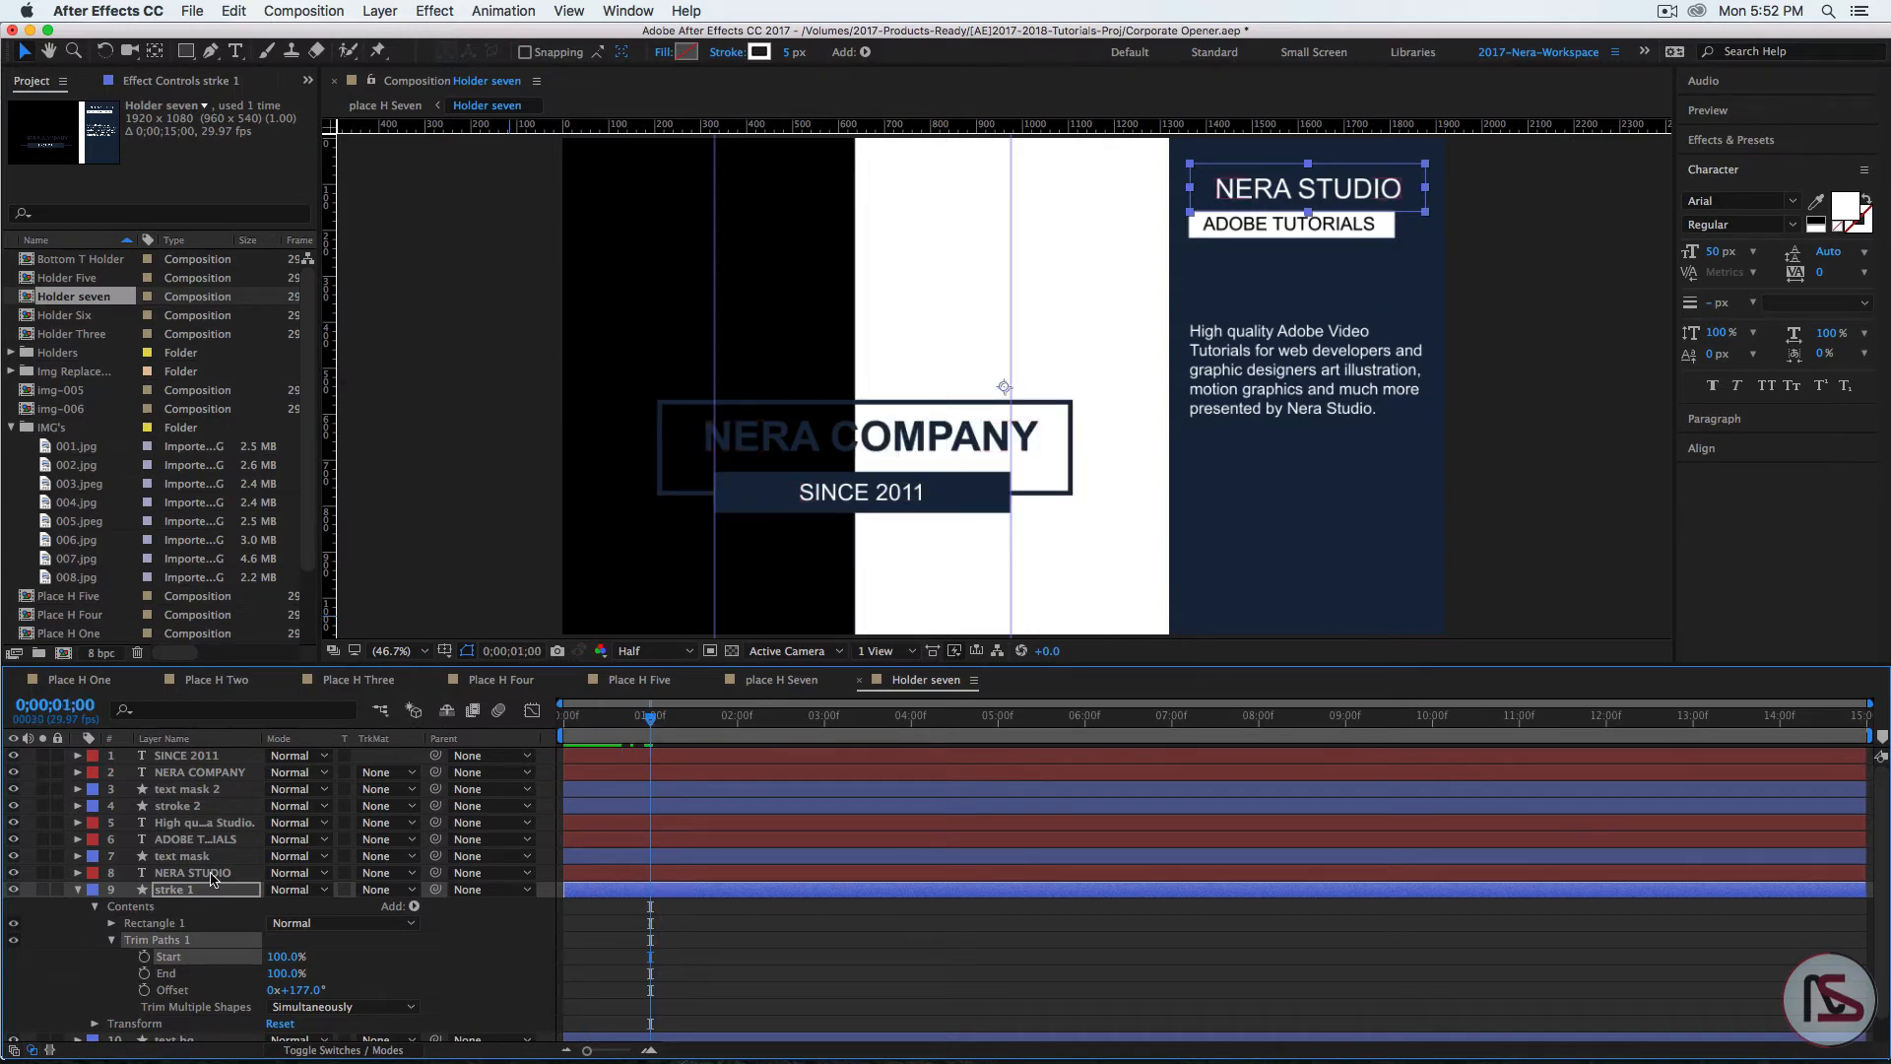
click(143, 956)
click(66, 709)
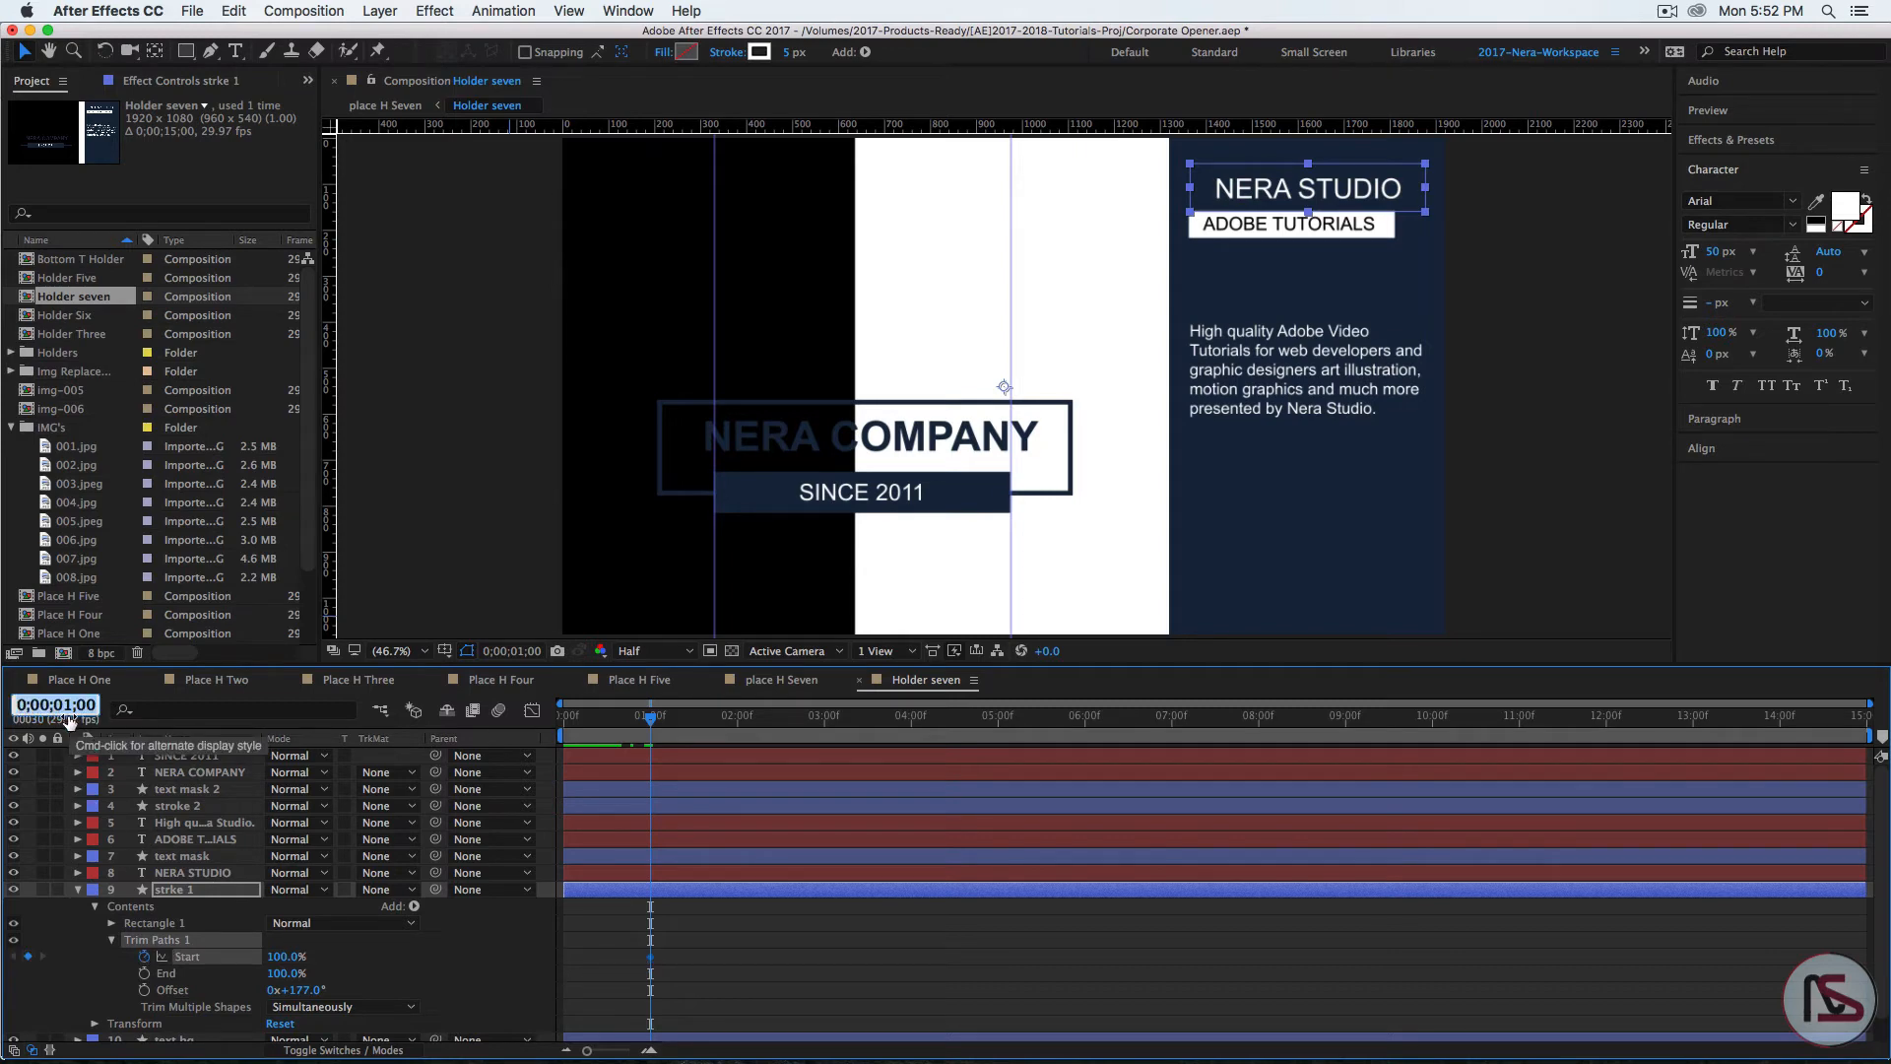
text(2;)
text(00)
key(Return)
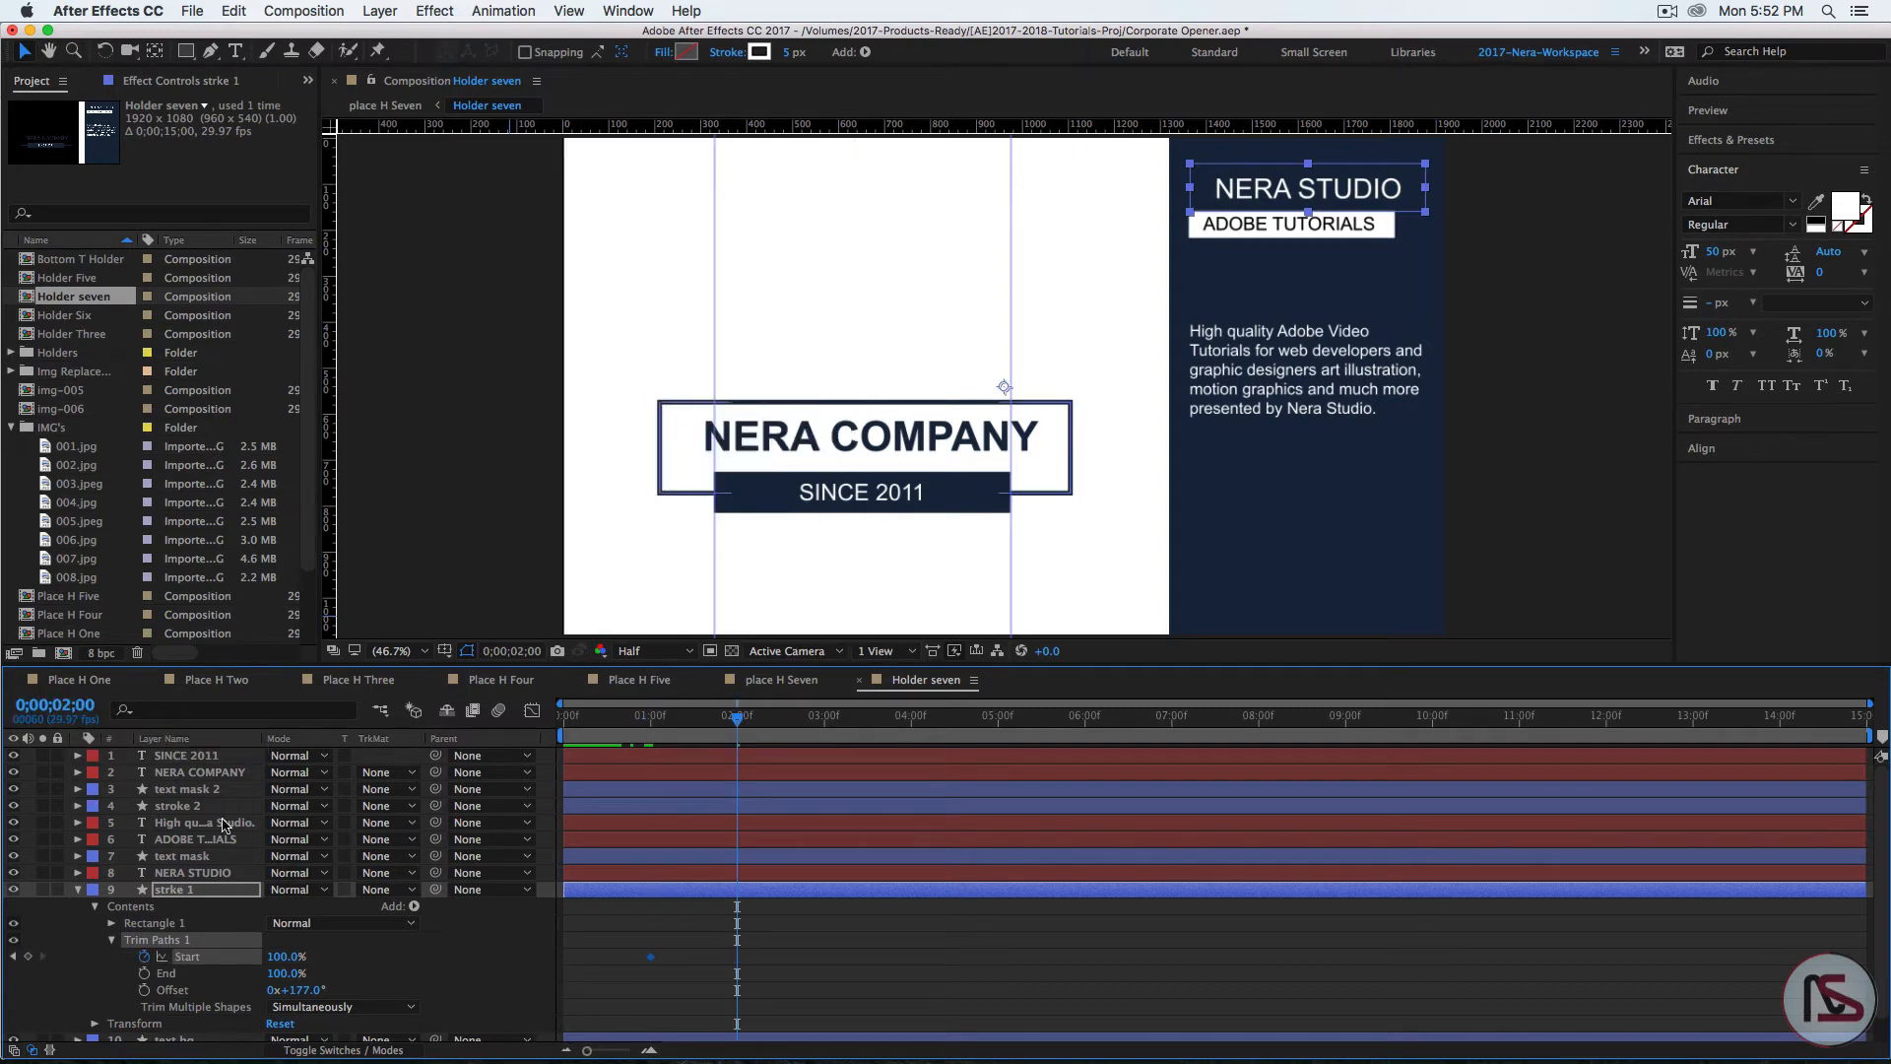
drag(286, 955, 148, 974)
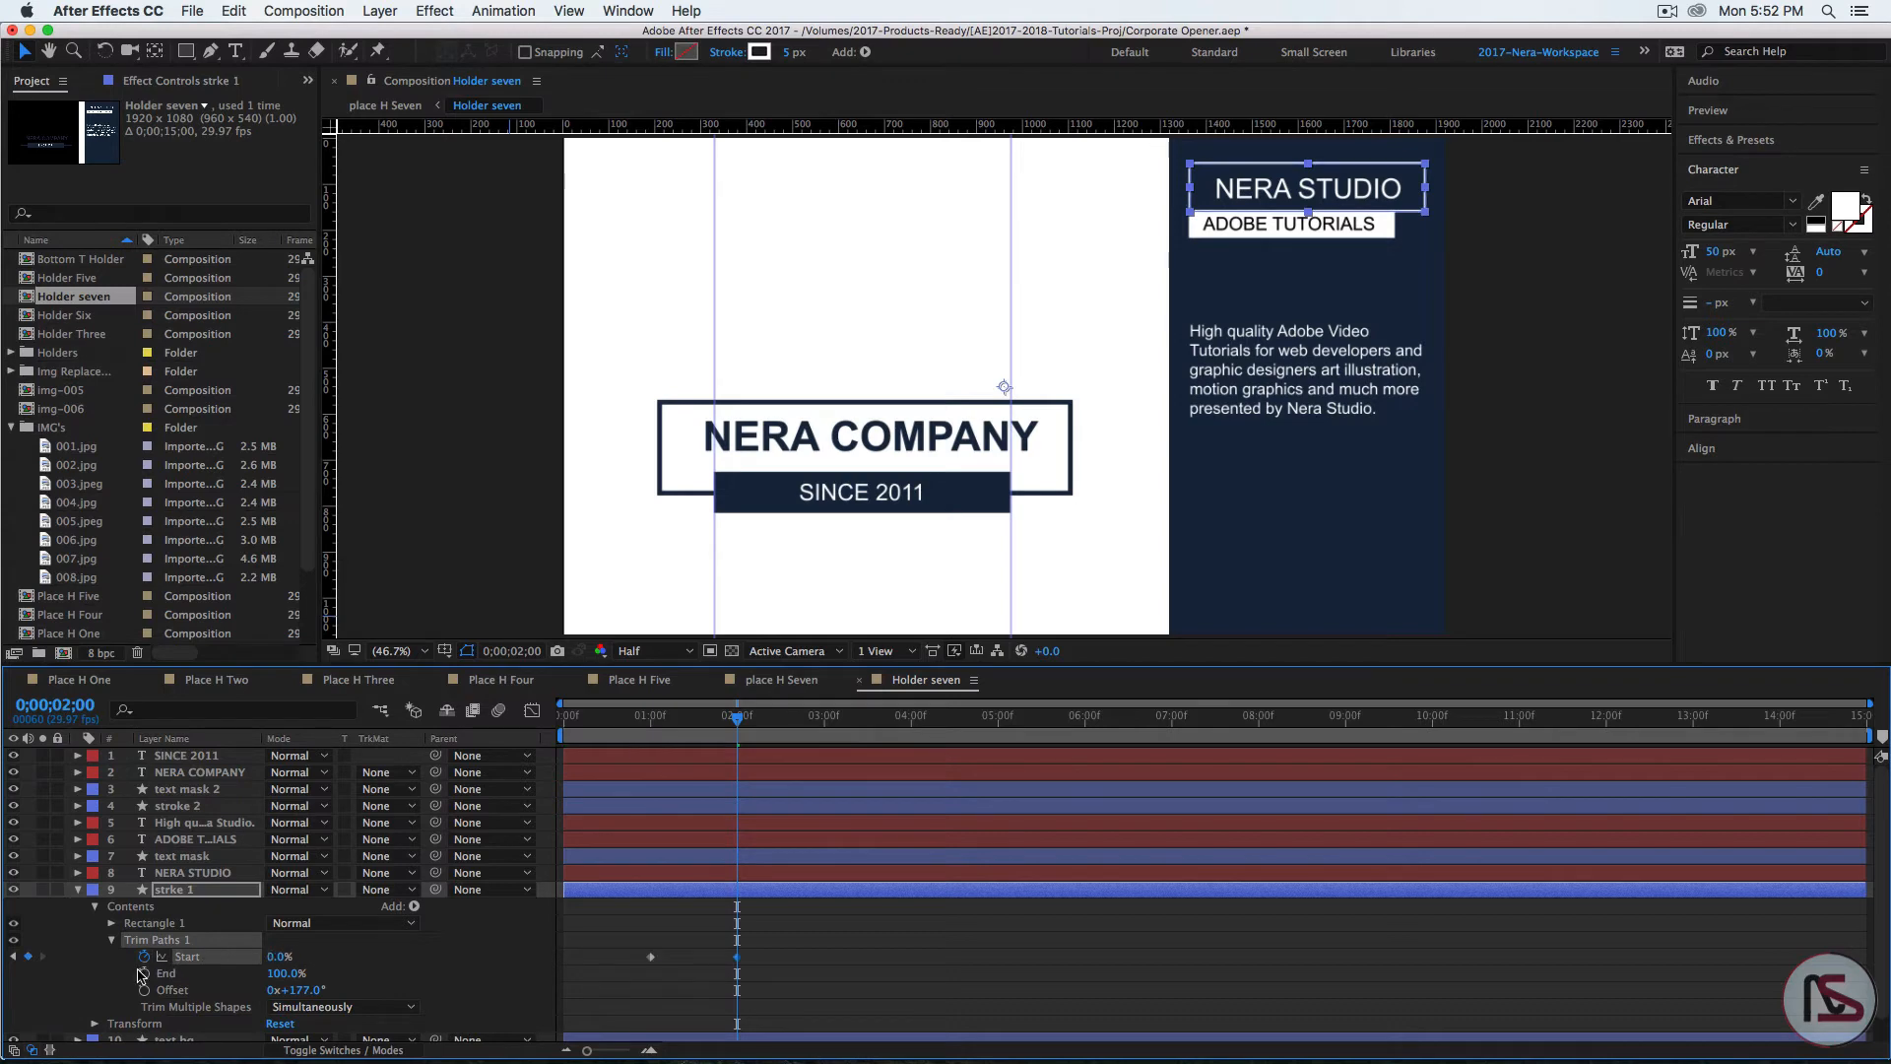
Step: Easy Ease both Start keyframes of strke 1 and reshape their speed graph into a fast start with a long slowdown
mouse_move(734, 719)
mouse_down()
mouse_move(636, 733)
mouse_move(724, 749)
mouse_up()
drag(805, 977, 612, 950)
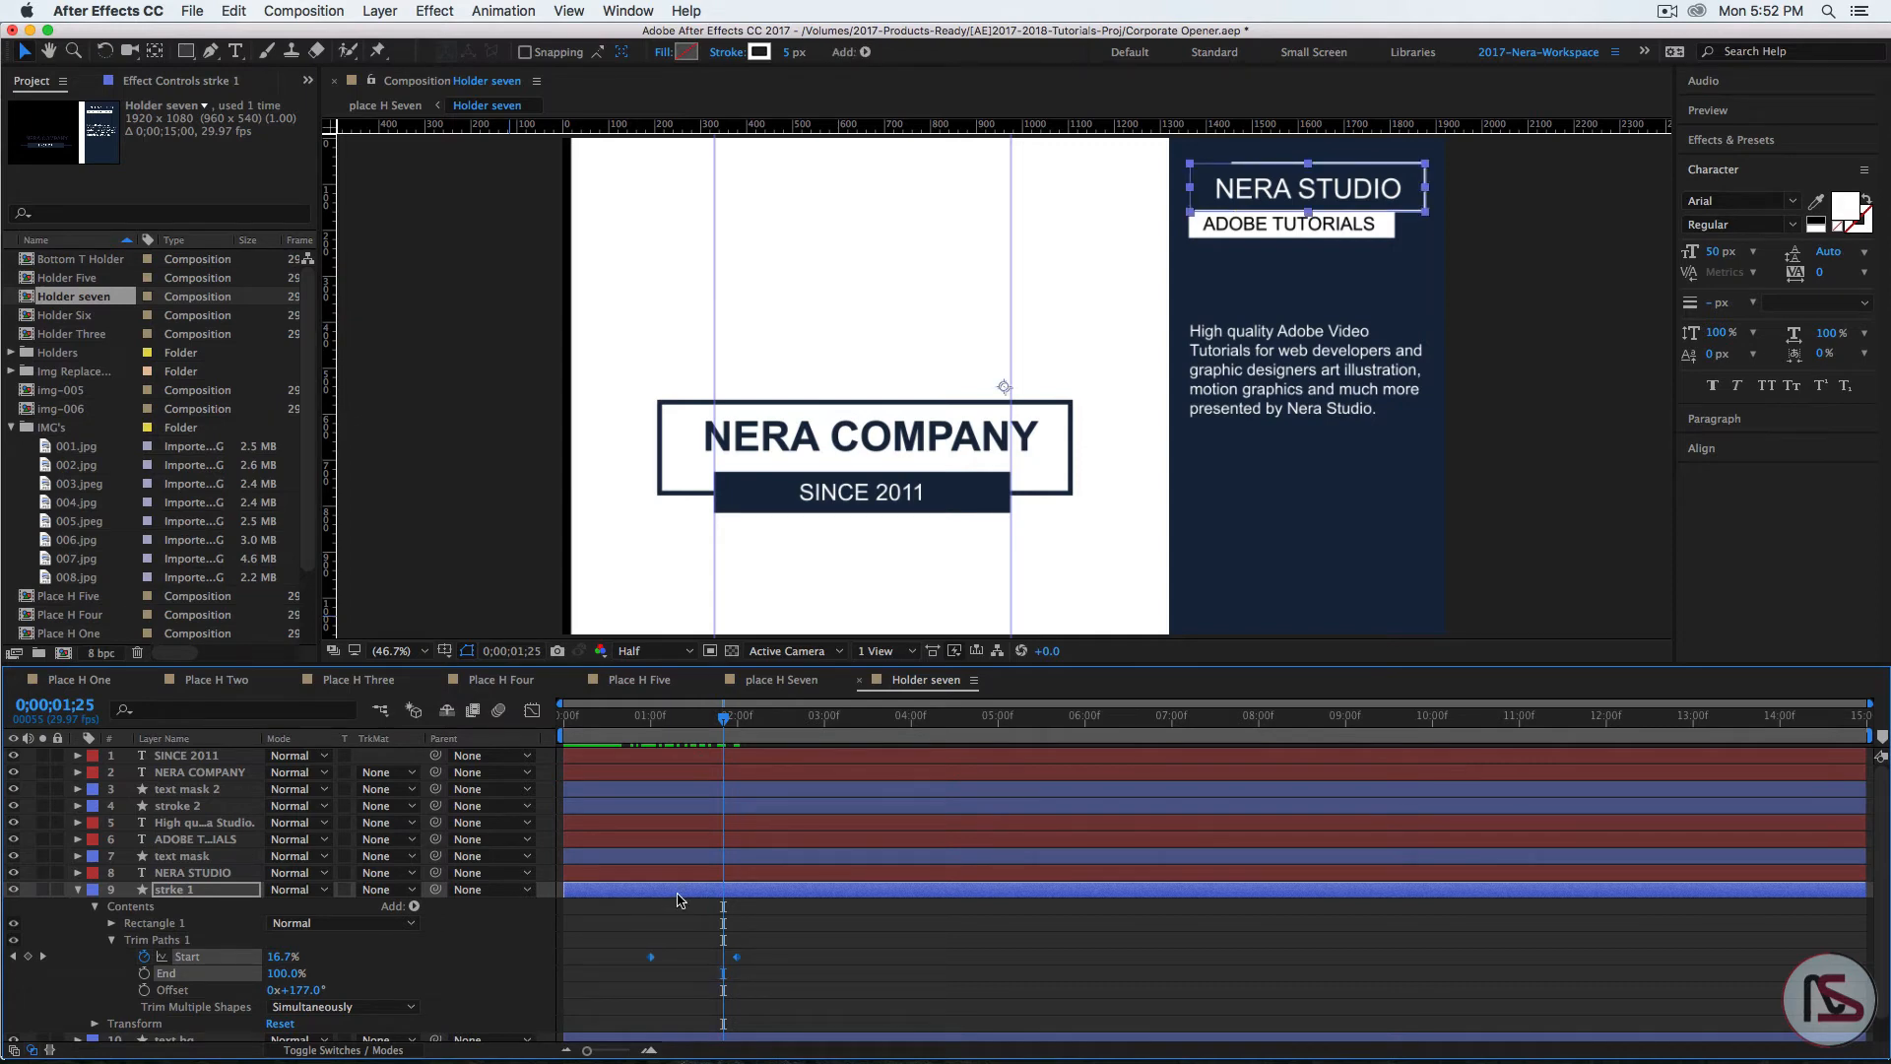
key(F9)
click(535, 711)
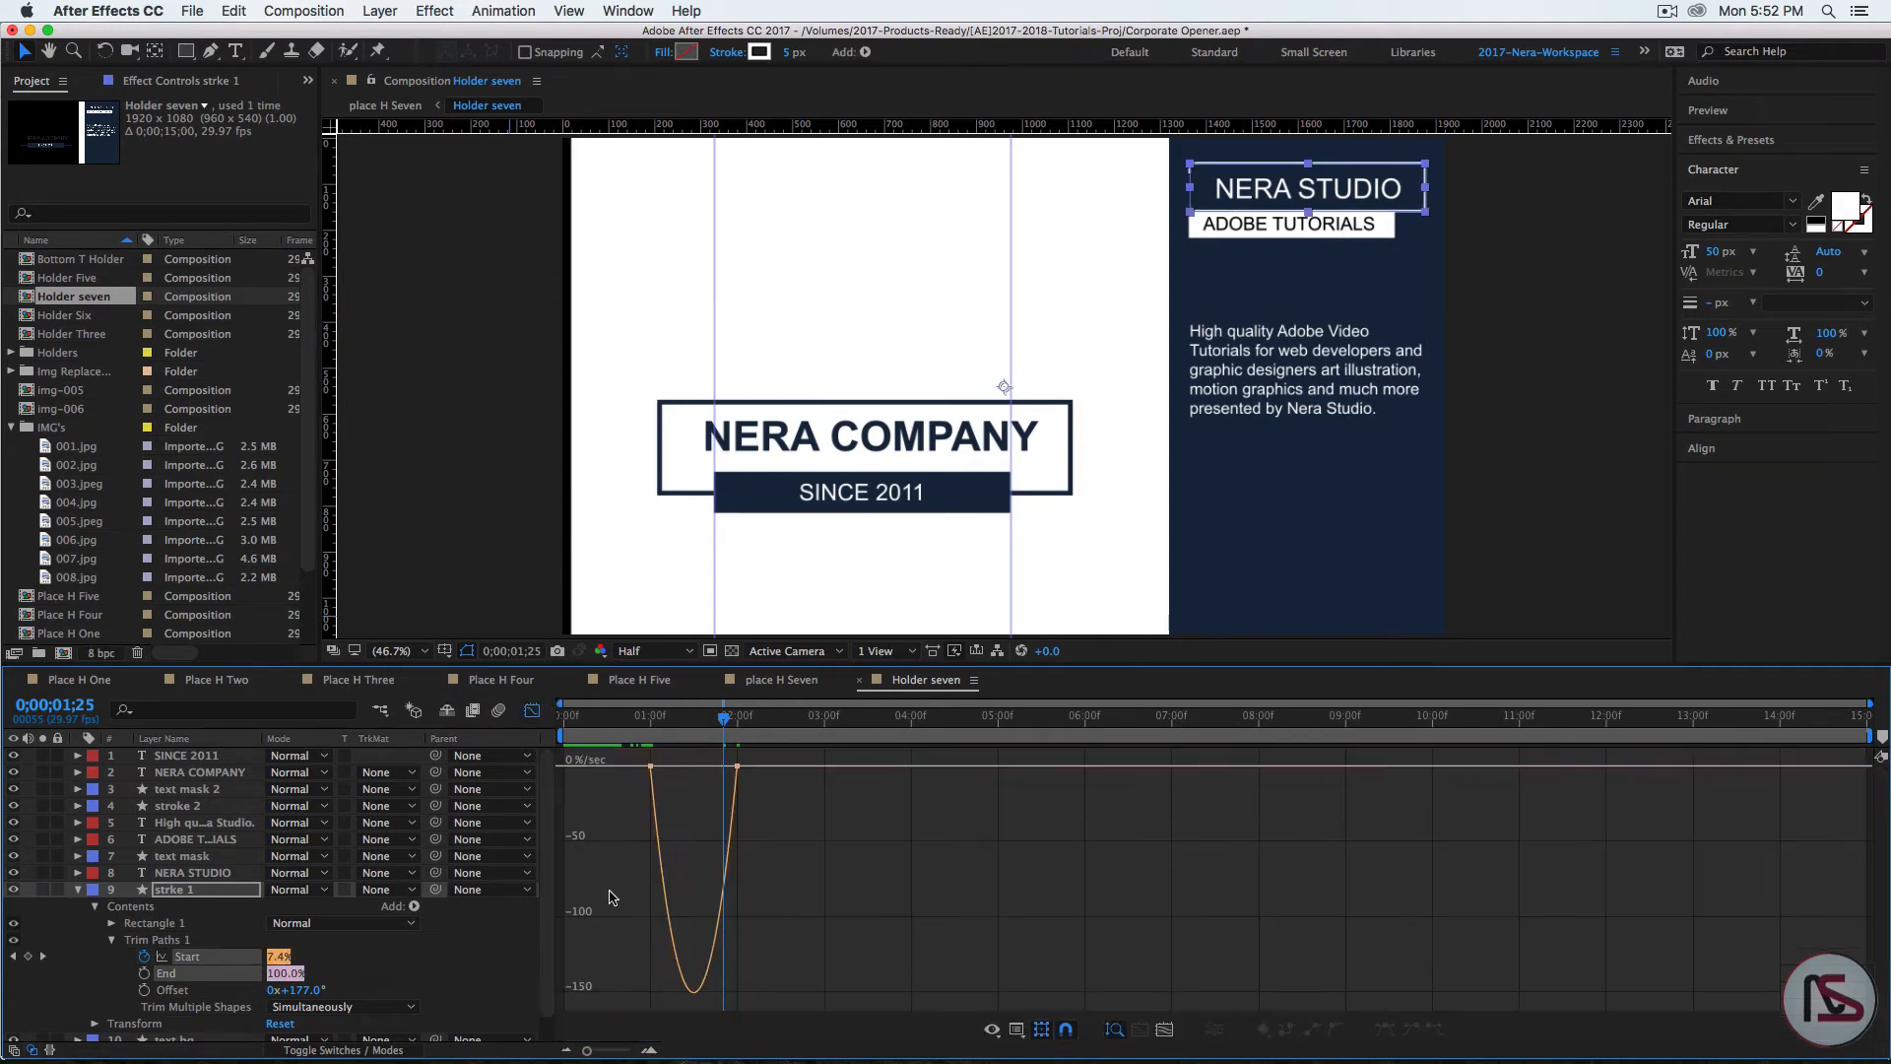
click(736, 768)
drag(721, 767, 667, 766)
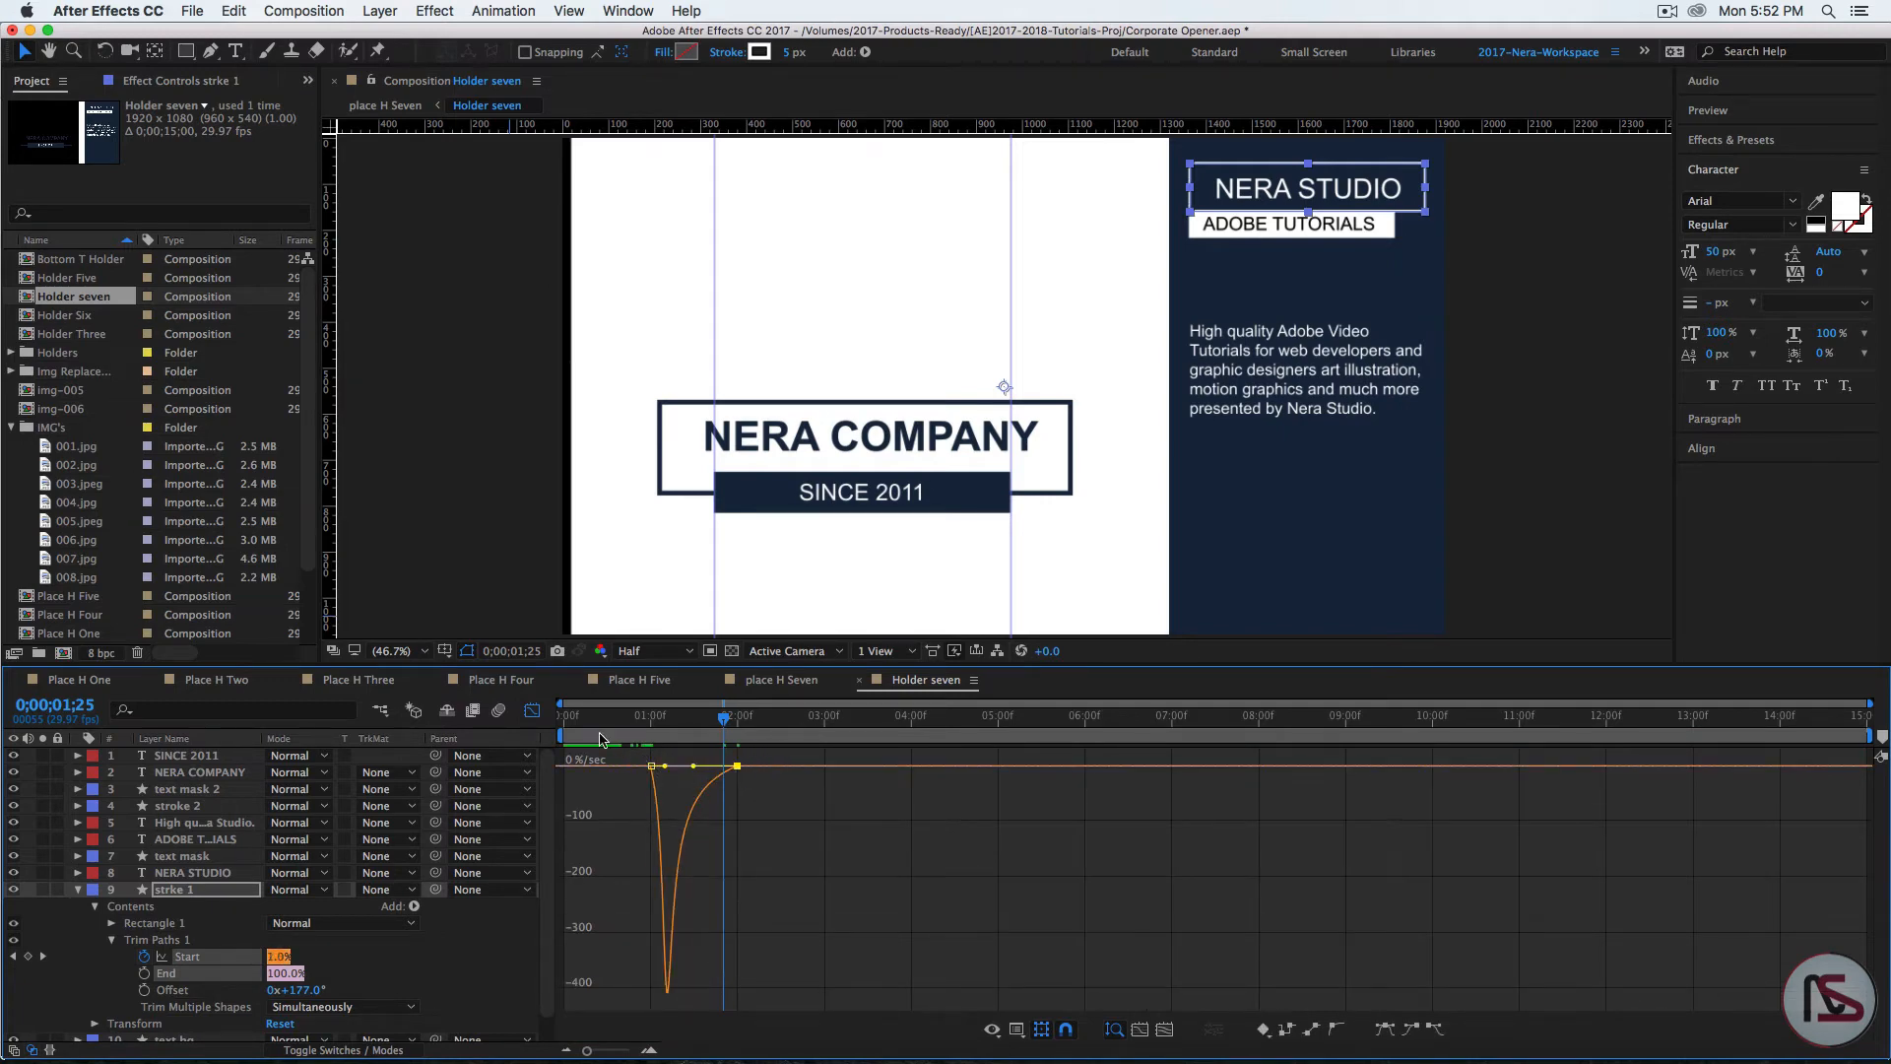
click(532, 711)
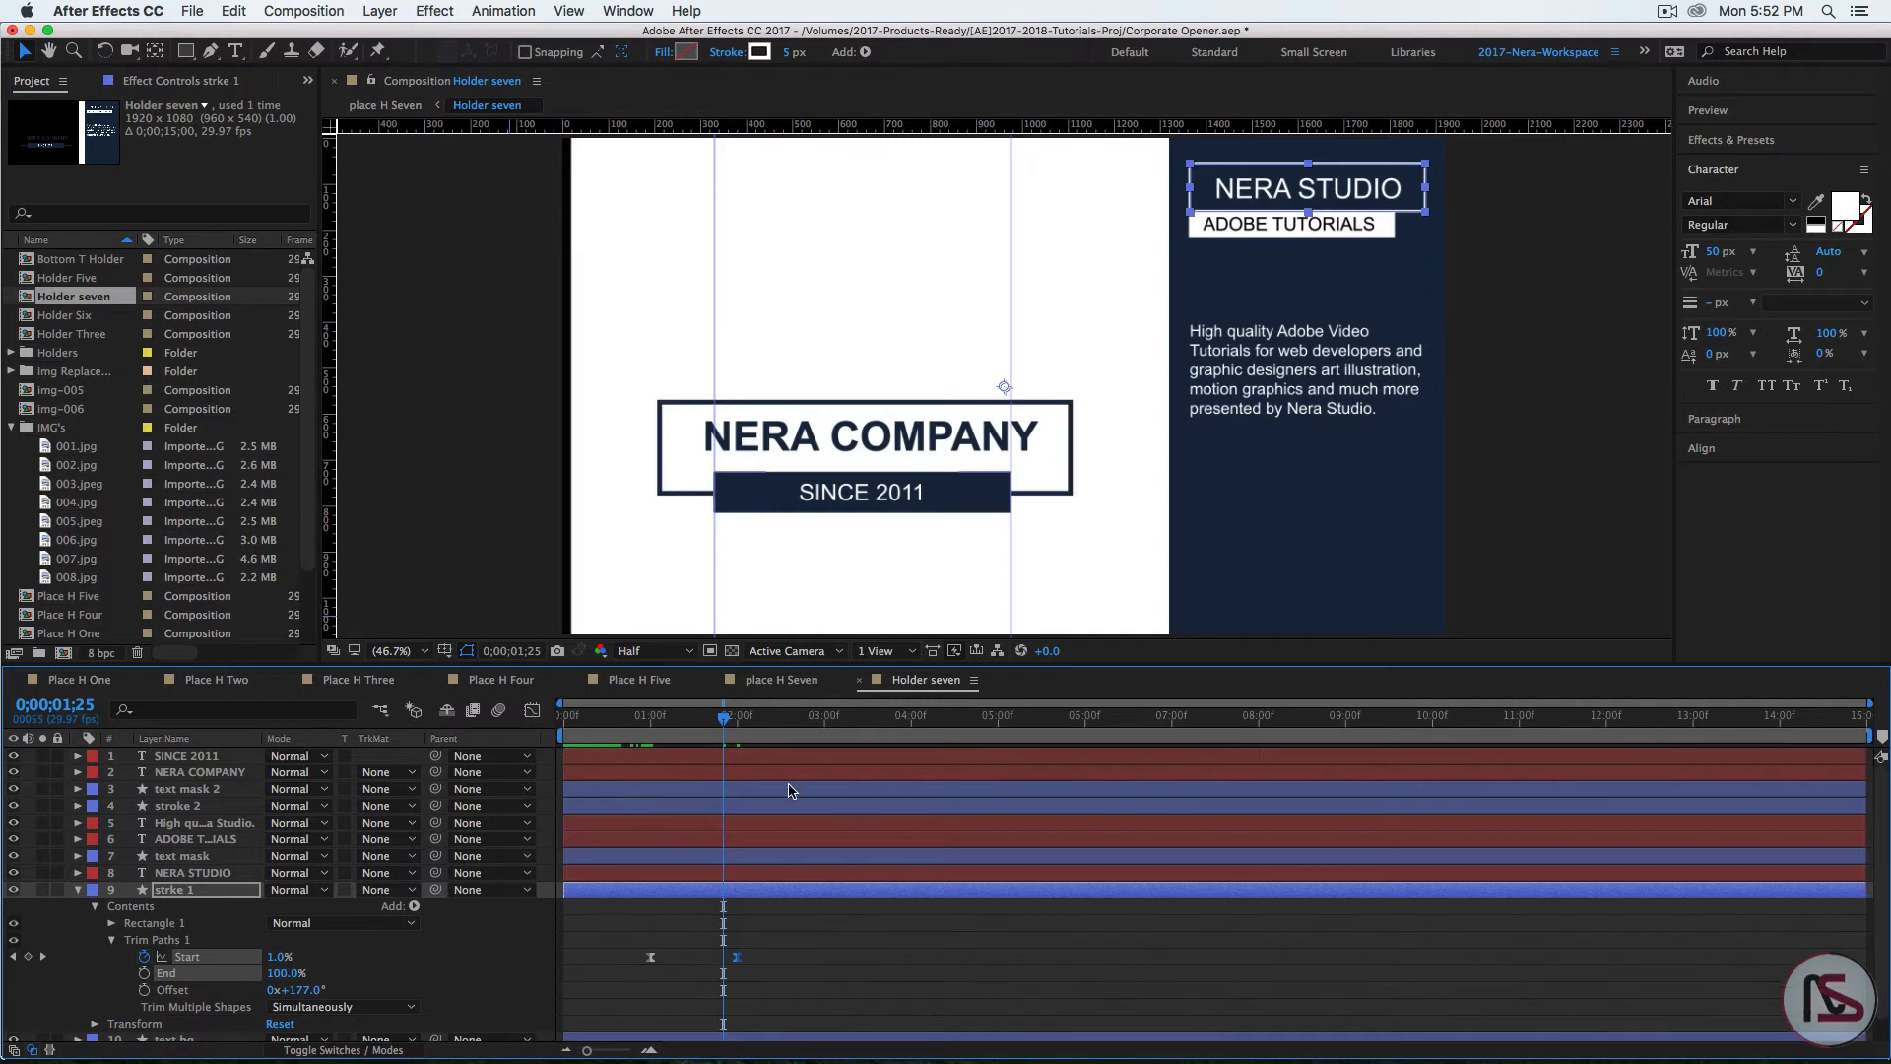
Step: End the work area at 4 seconds, preview the stroke animation in Holder seven, and collapse the strke 1 layer
click(910, 729)
key(space)
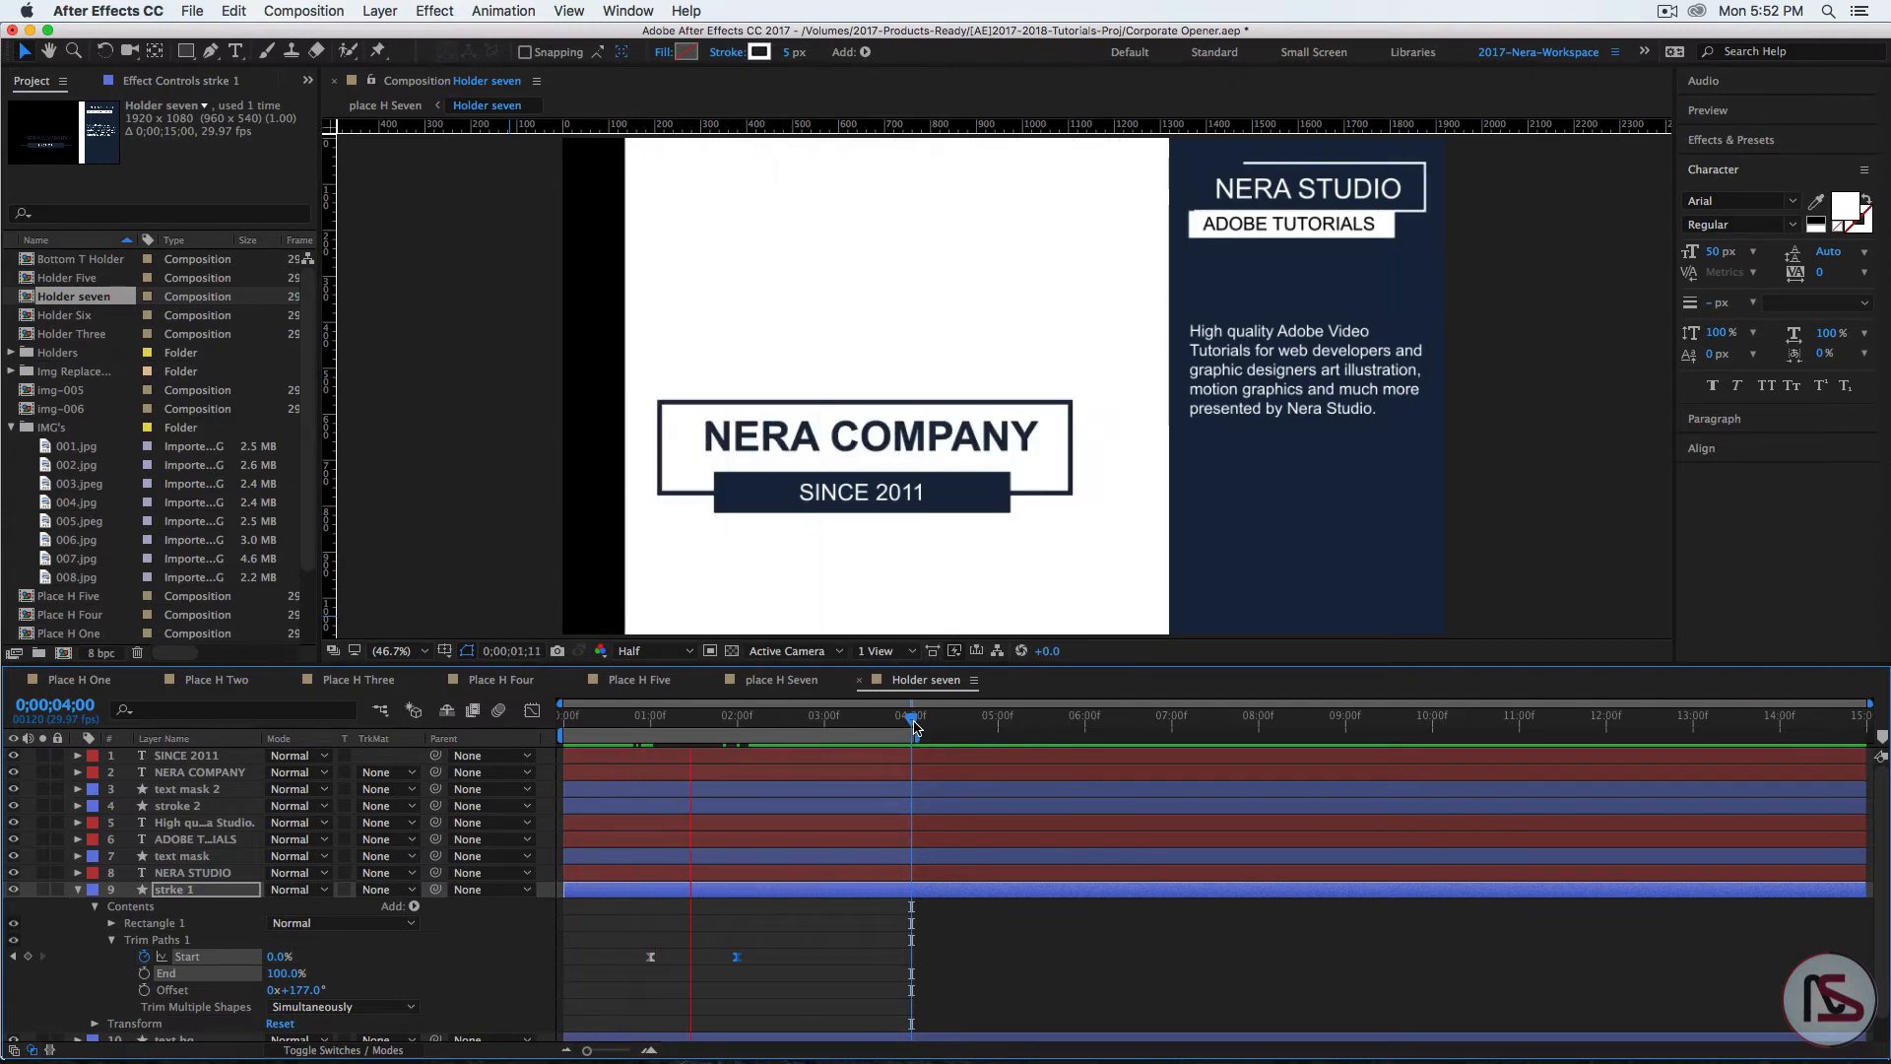
key(space)
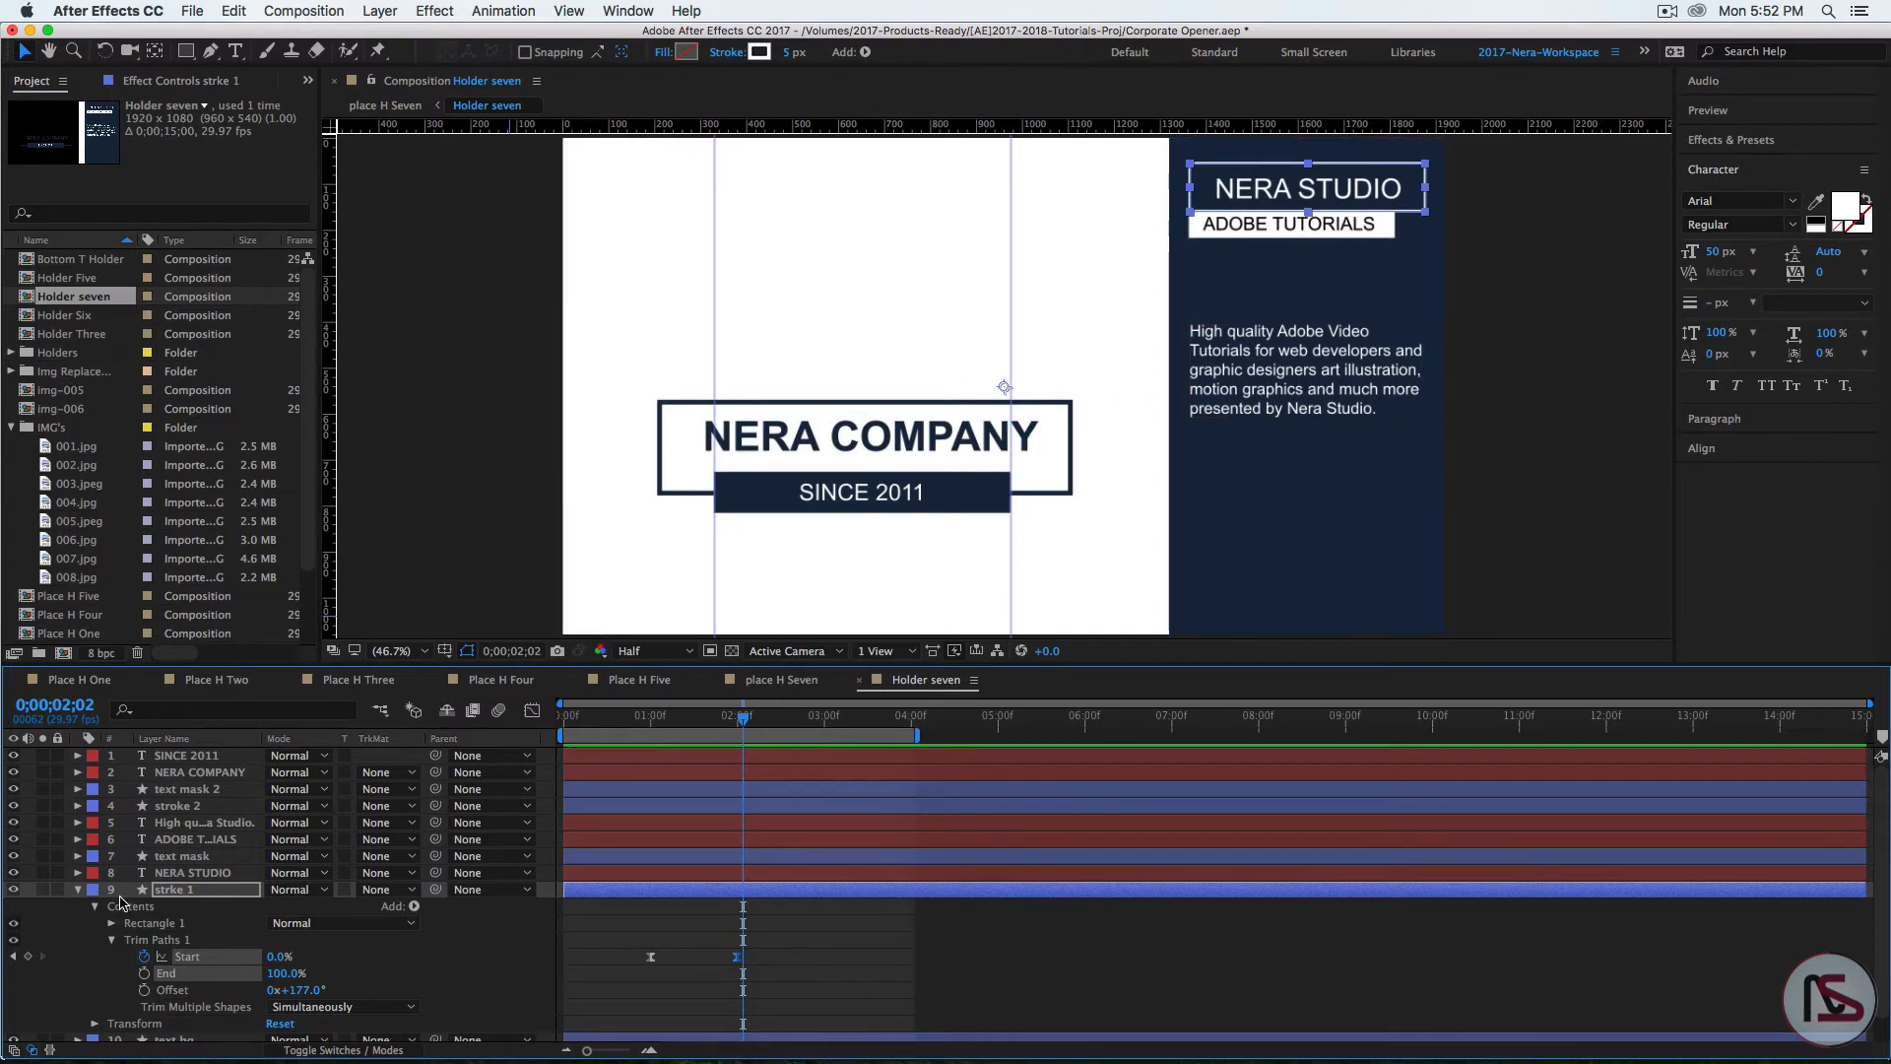
click(78, 890)
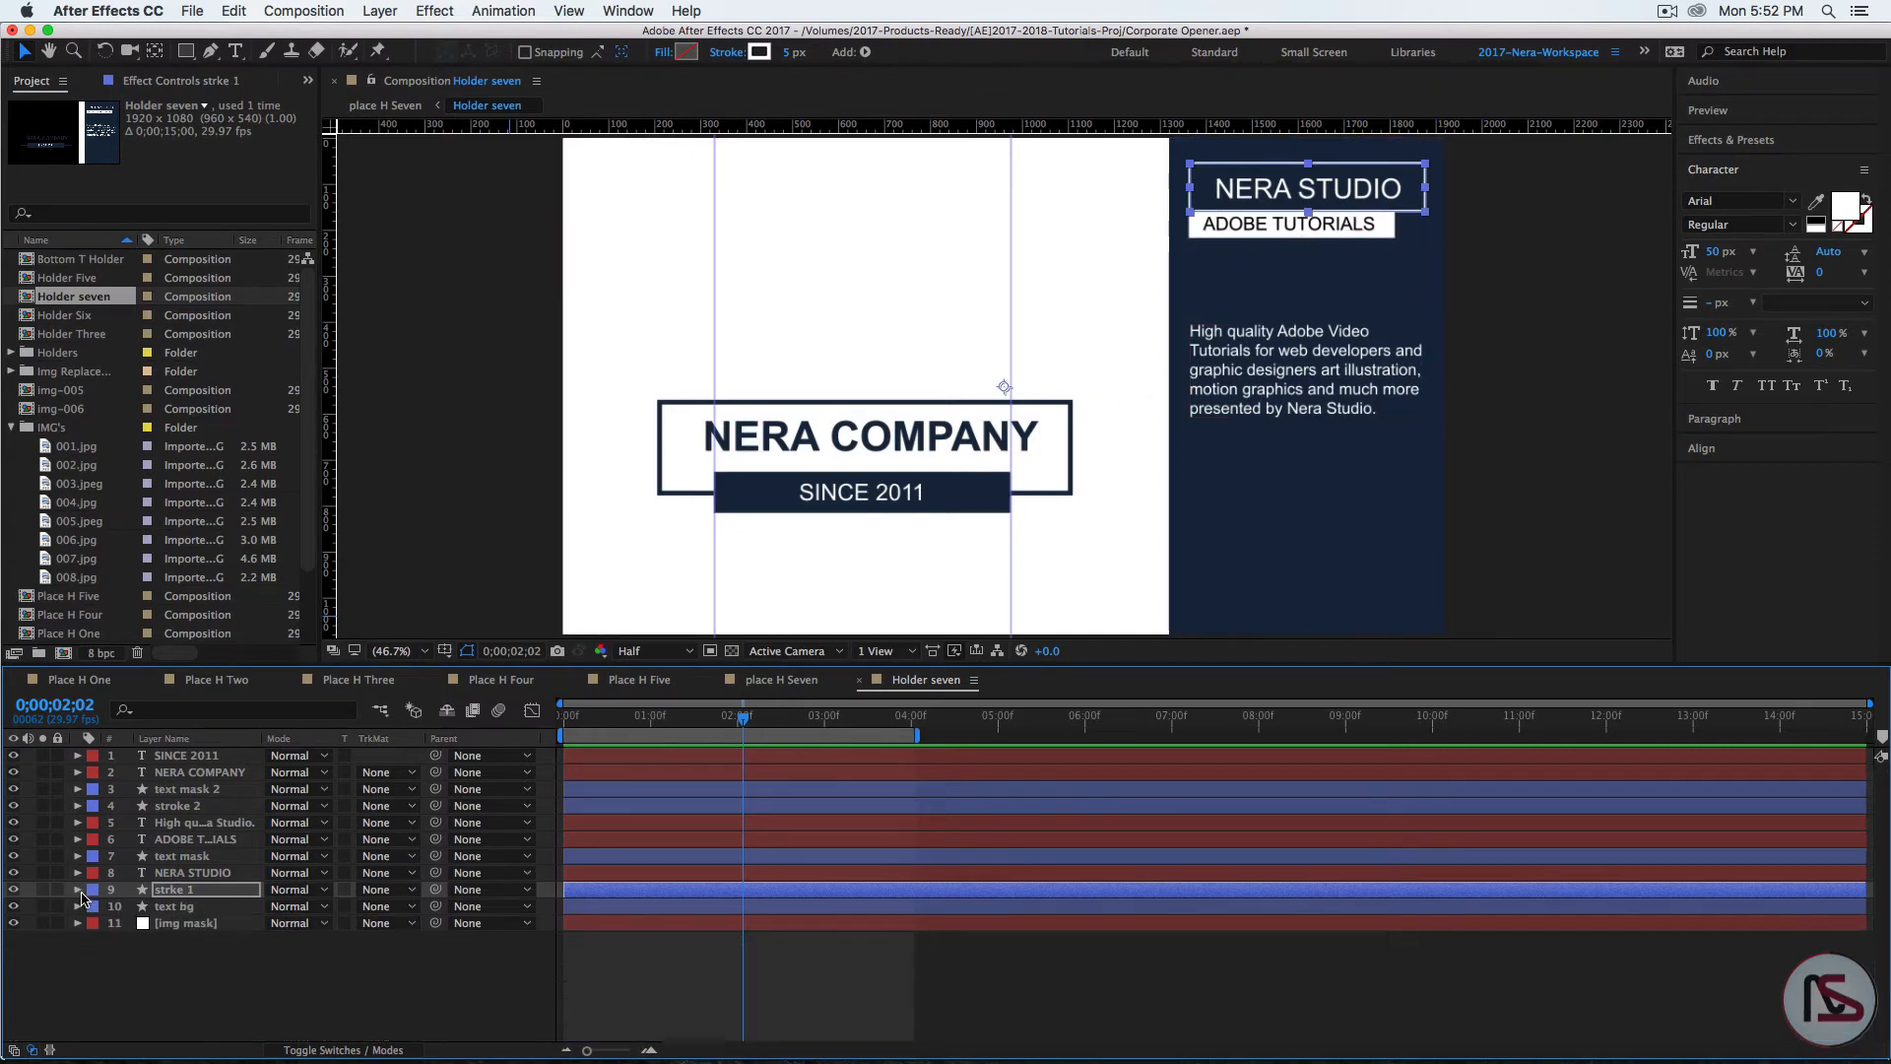
Step: Move the text mask layer's anchor point to the middle of the left edge of its white box
click(190, 858)
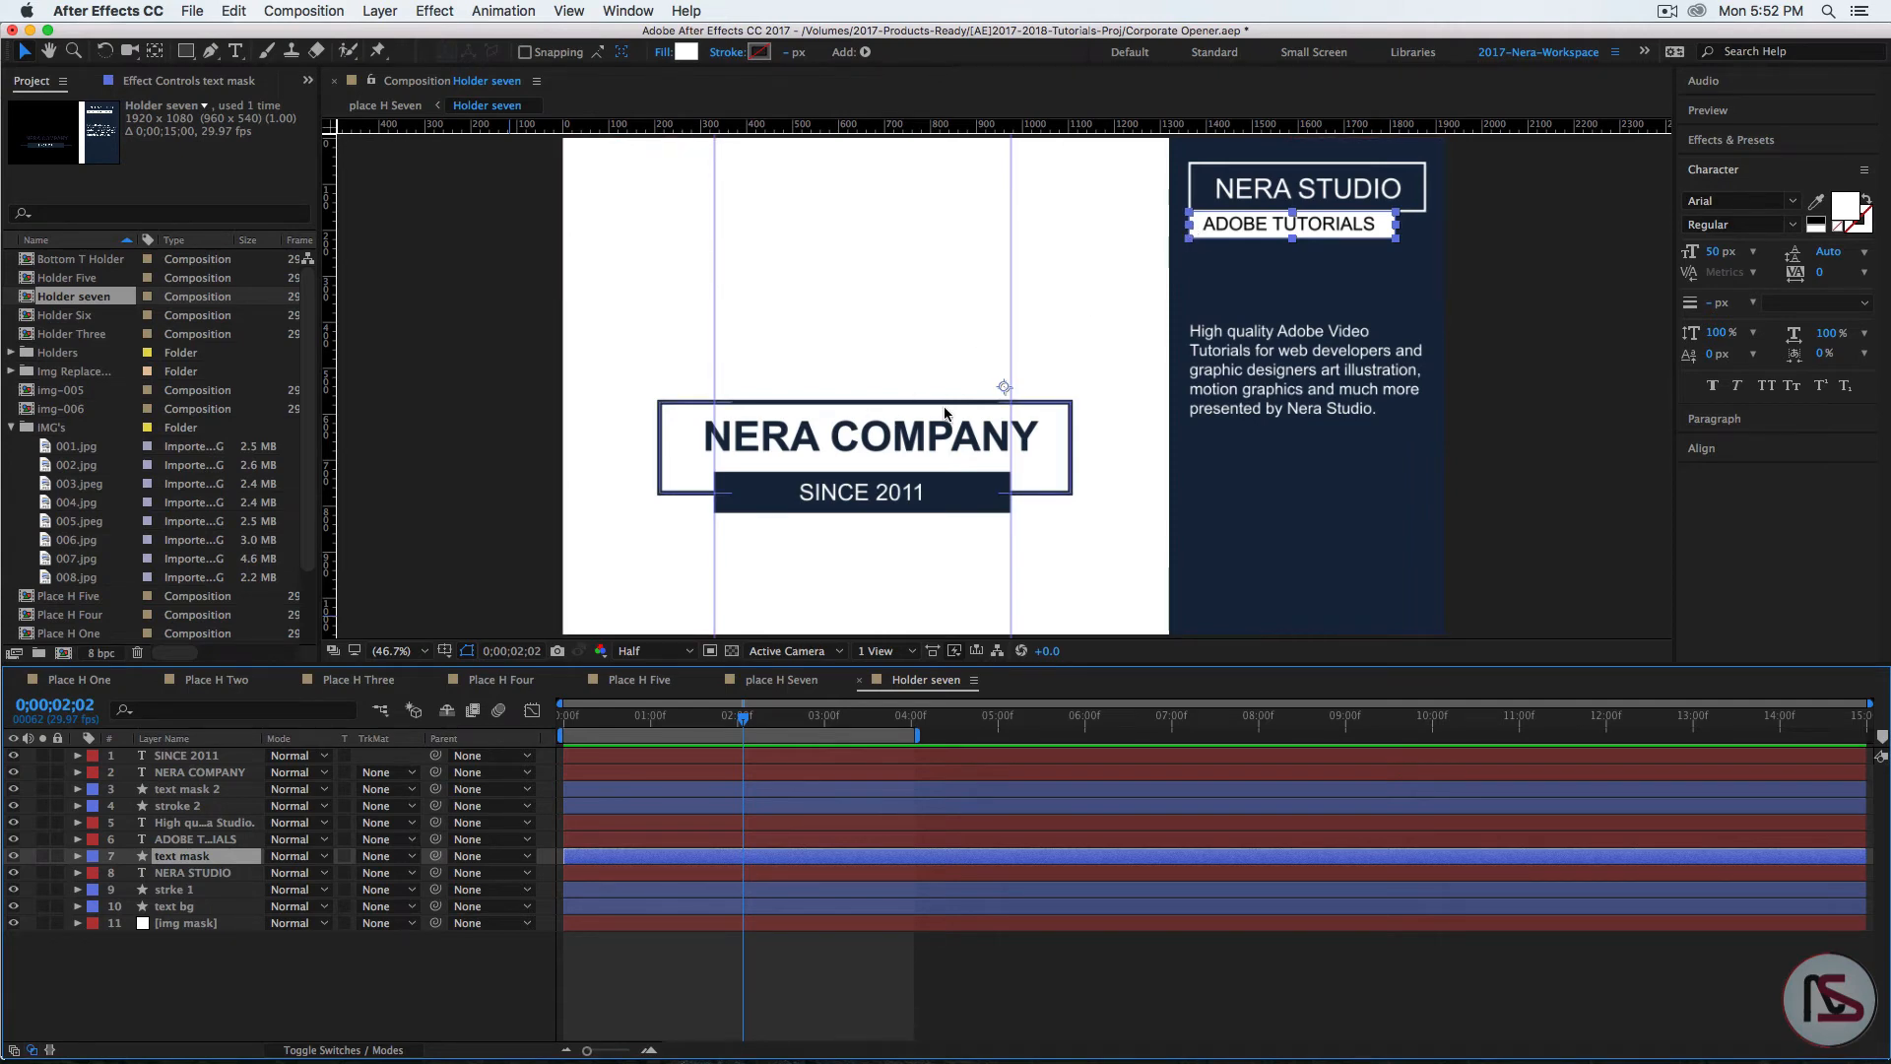
key(y)
click(1001, 380)
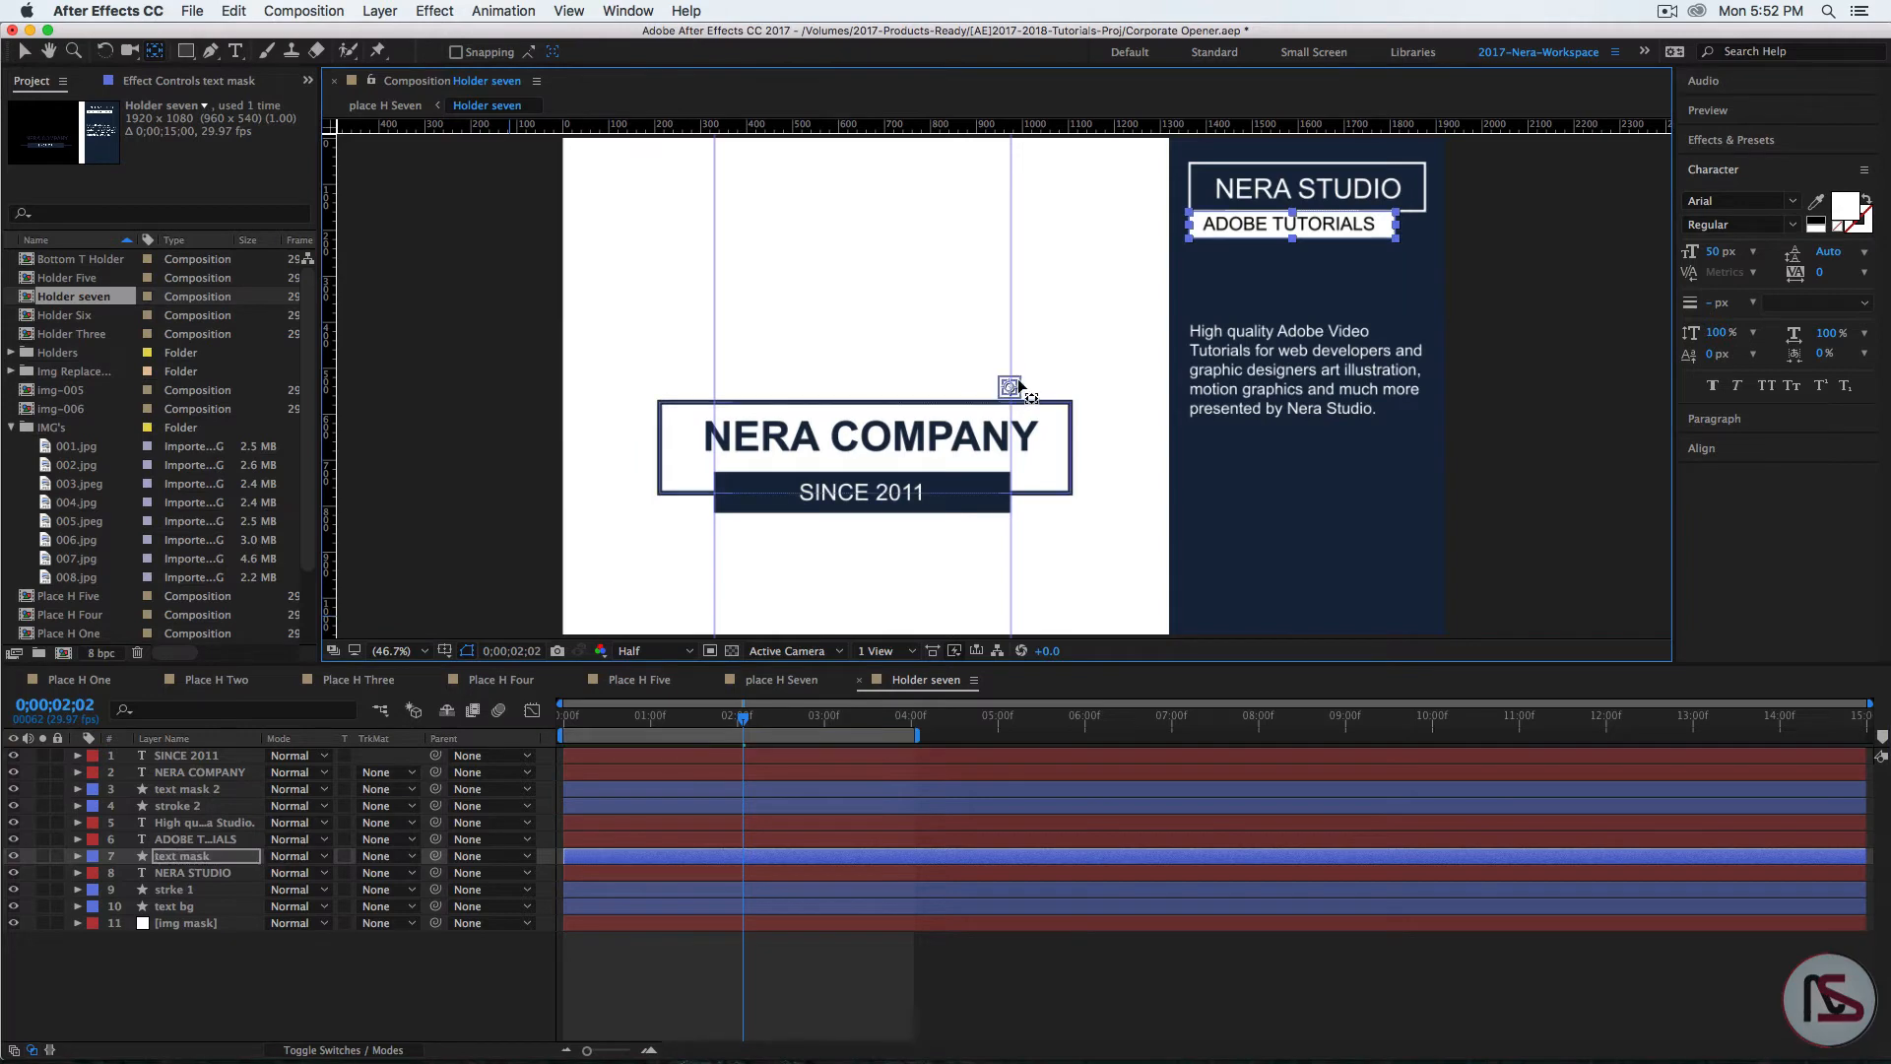
drag(1018, 385, 1190, 225)
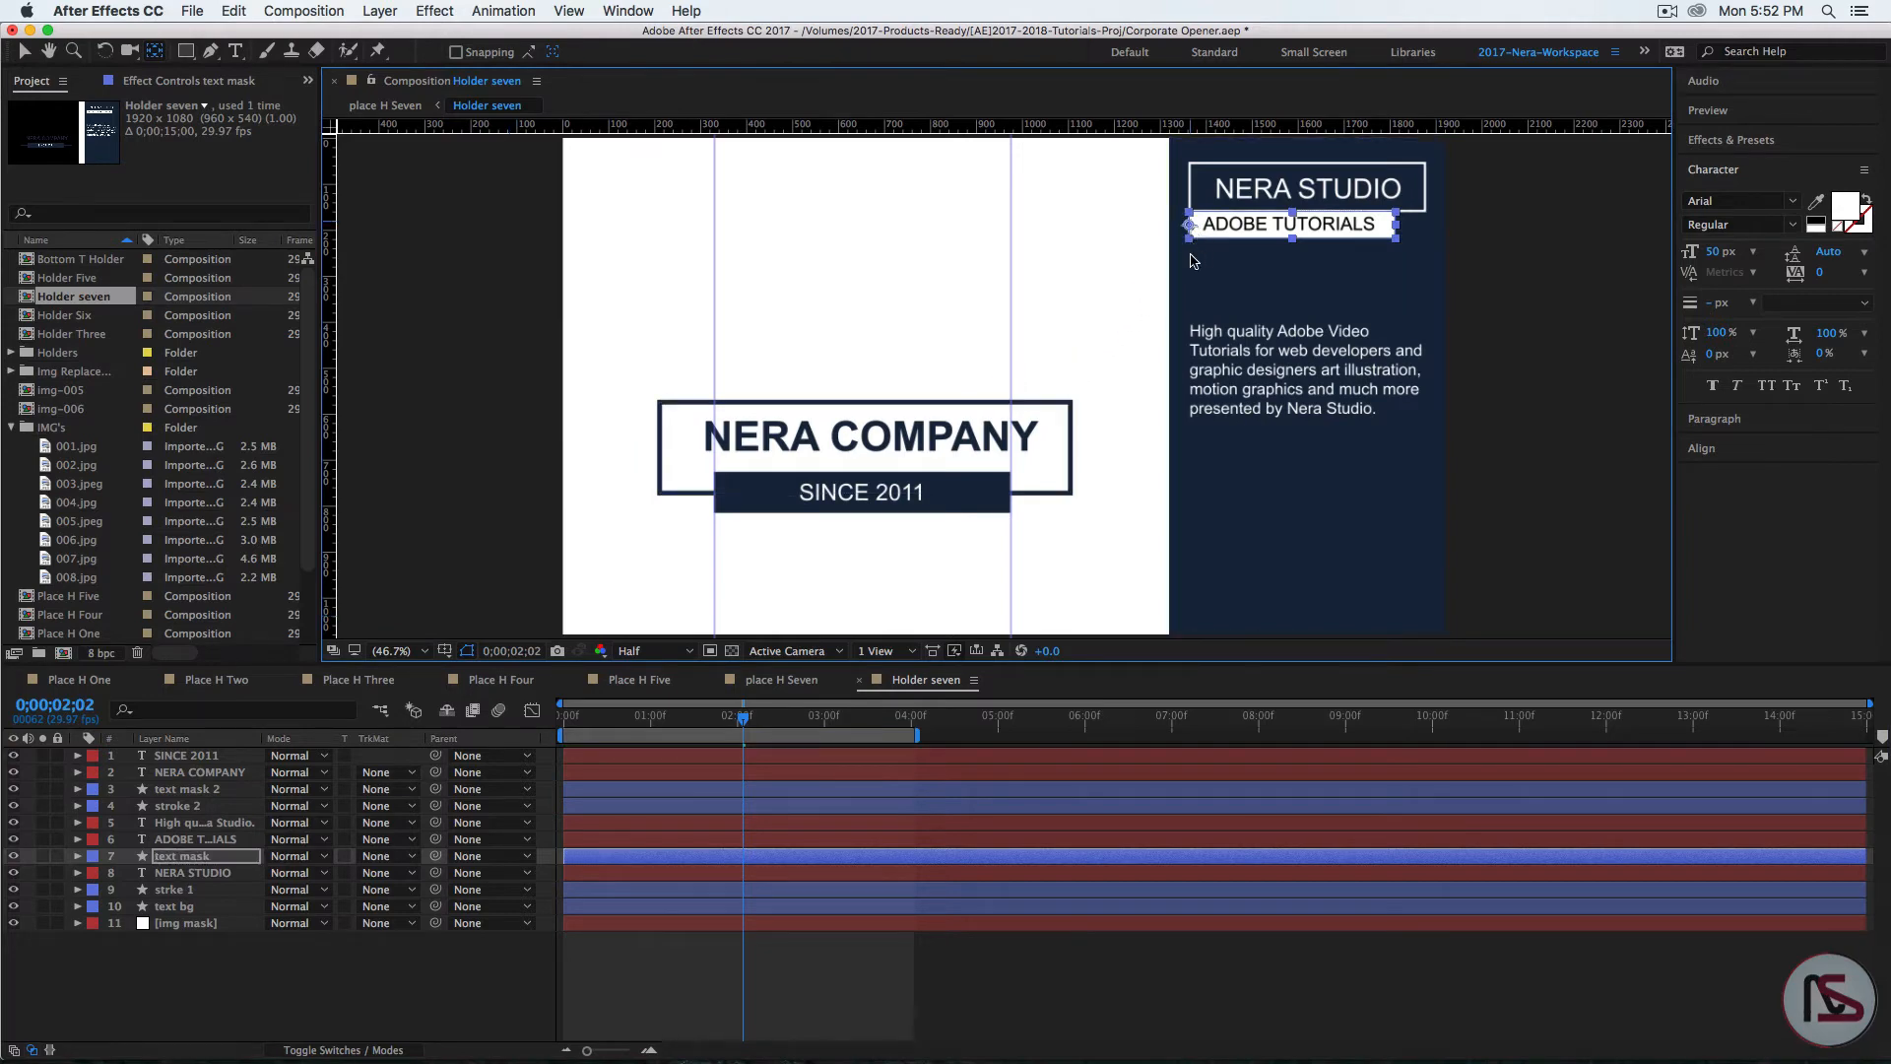
Step: Unlink the text mask layer's Scale and set it to 0% horizontally and 100% vertically
click(187, 858)
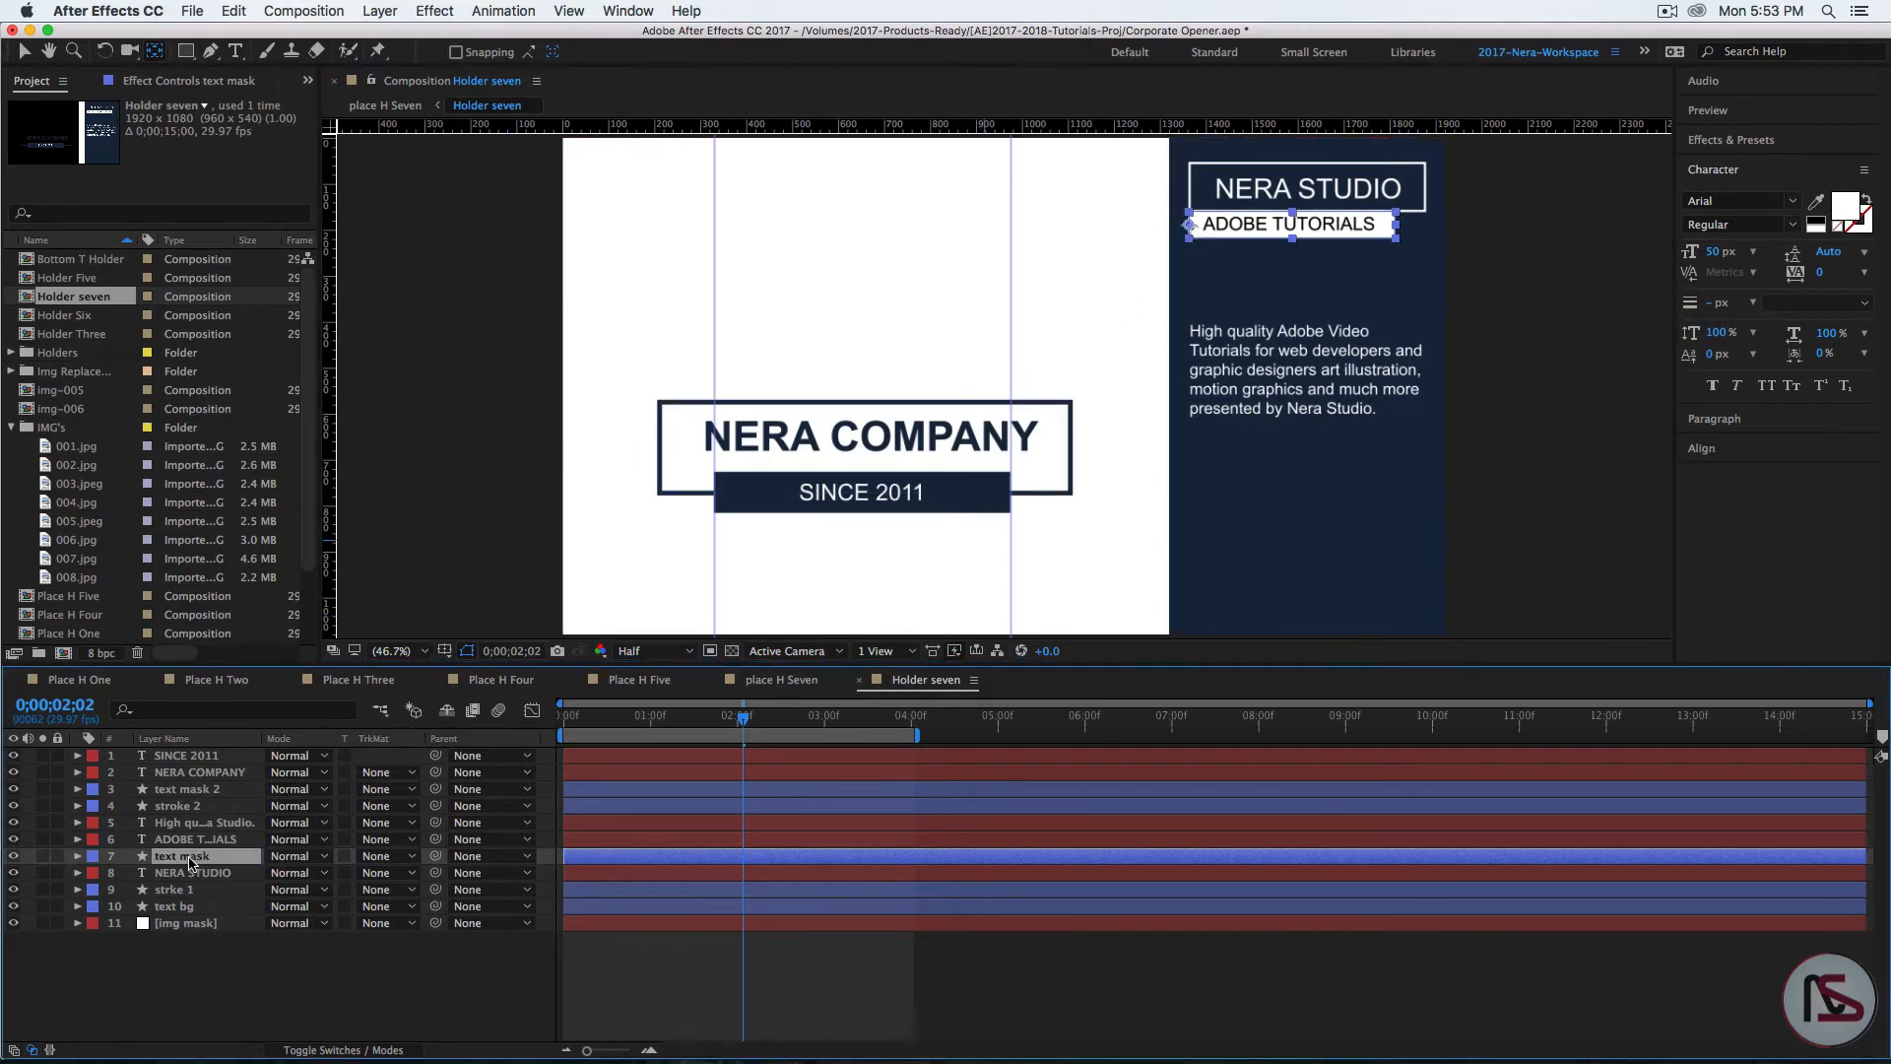
key(s)
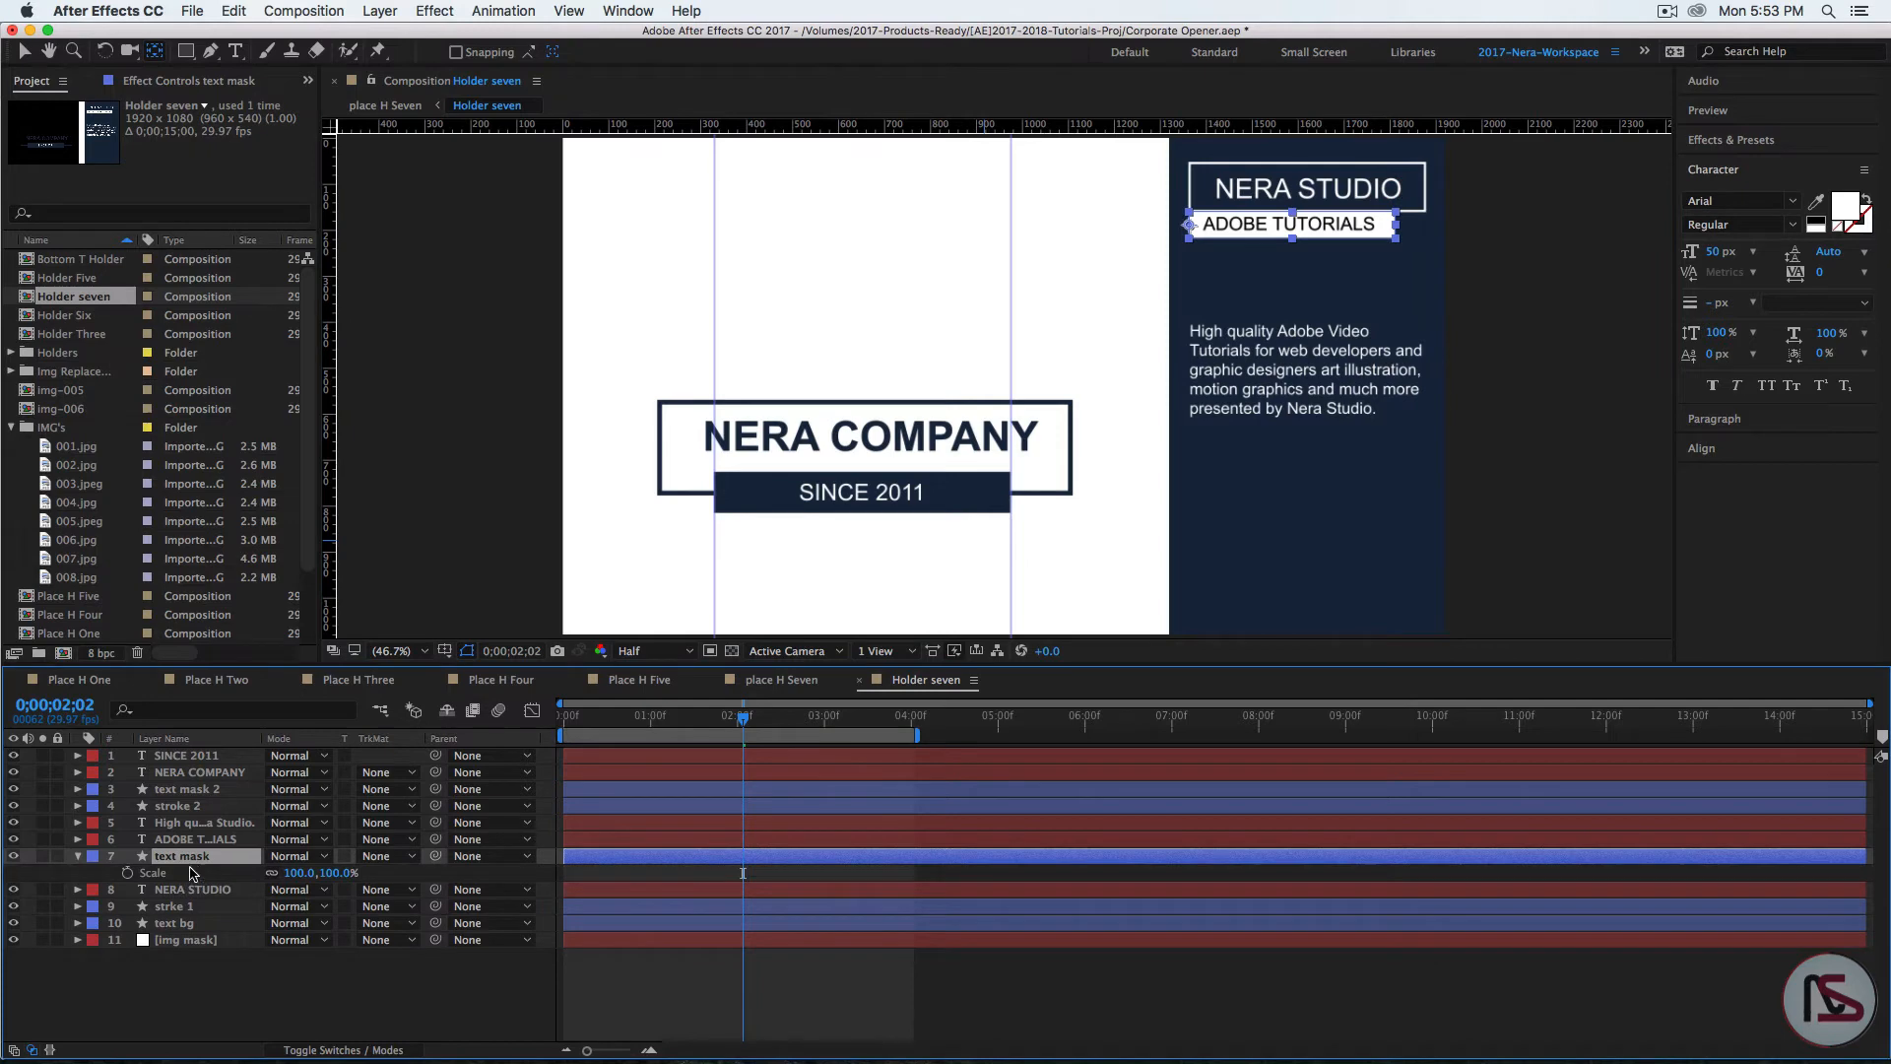
click(299, 873)
text(0)
key(Return)
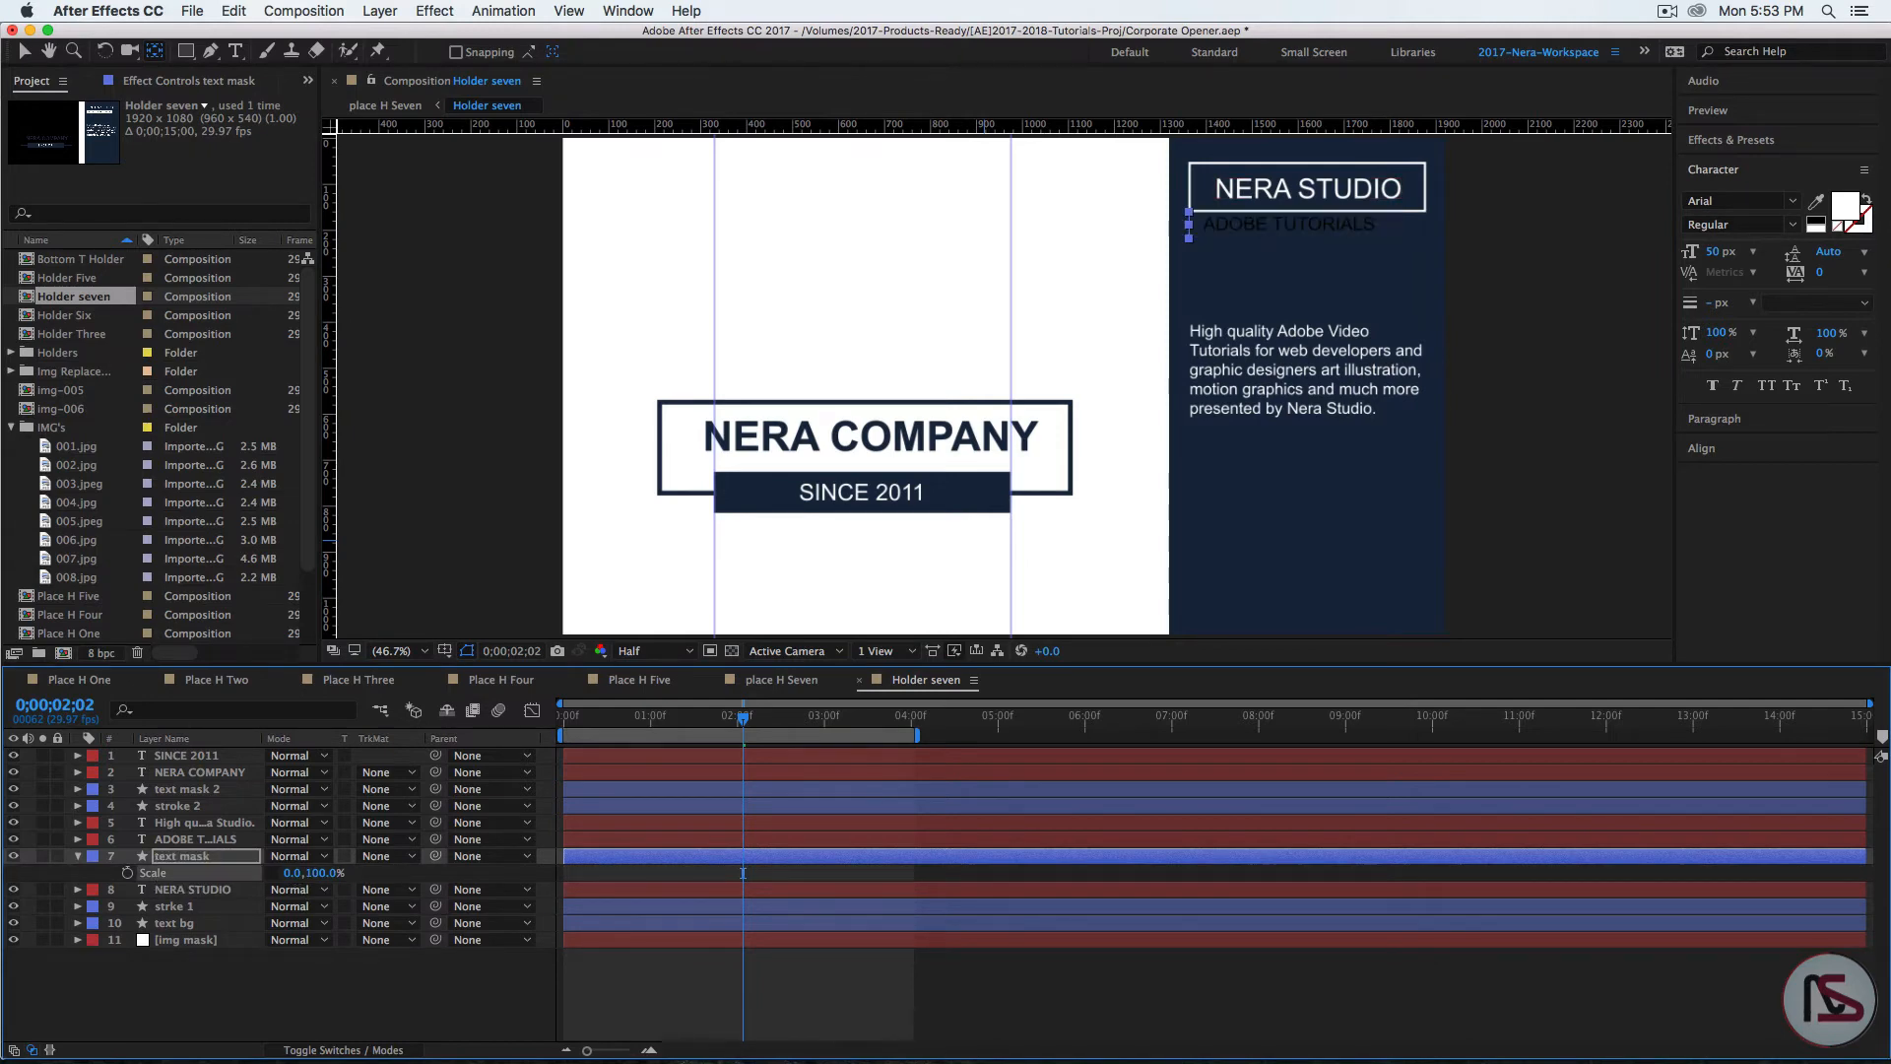
Step: Reveal the strke 1 keyframes and add a text mask Scale keyframe at 0;00;02;00, aligned with the last Start keyframe
drag(744, 725, 708, 725)
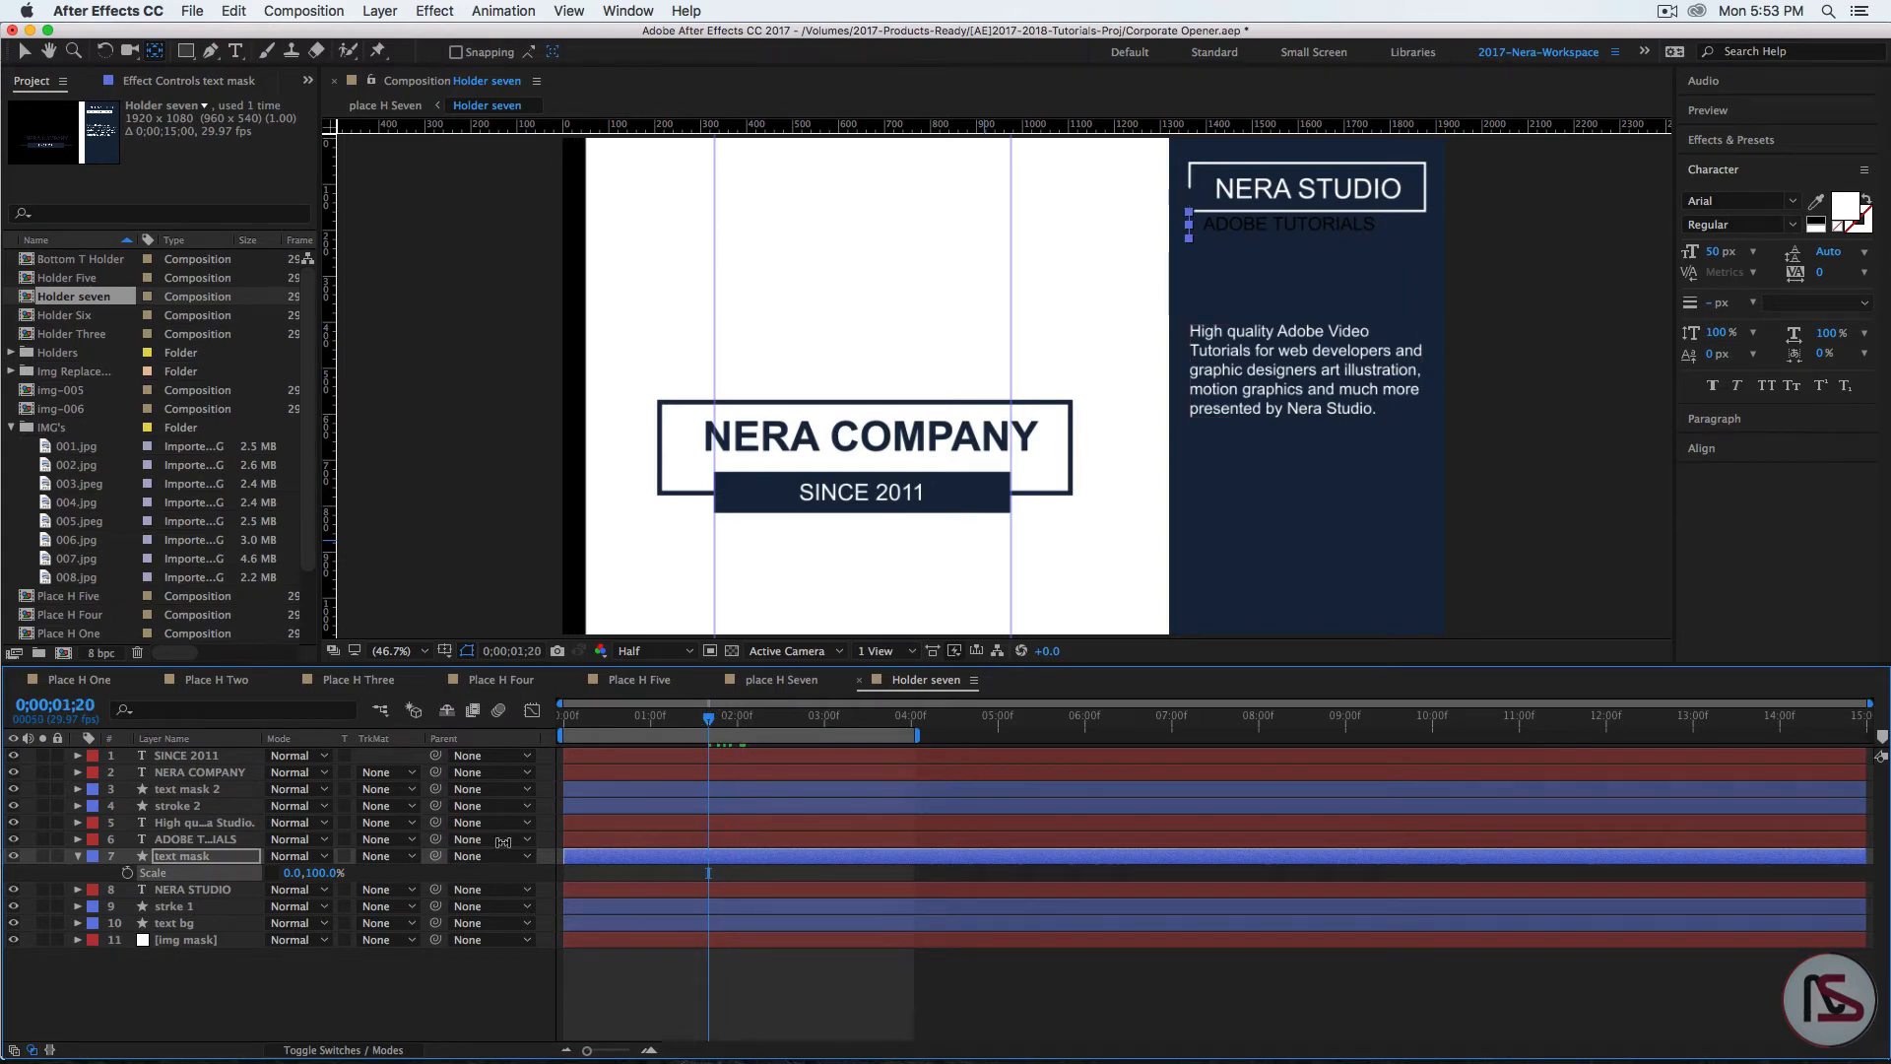
click(190, 909)
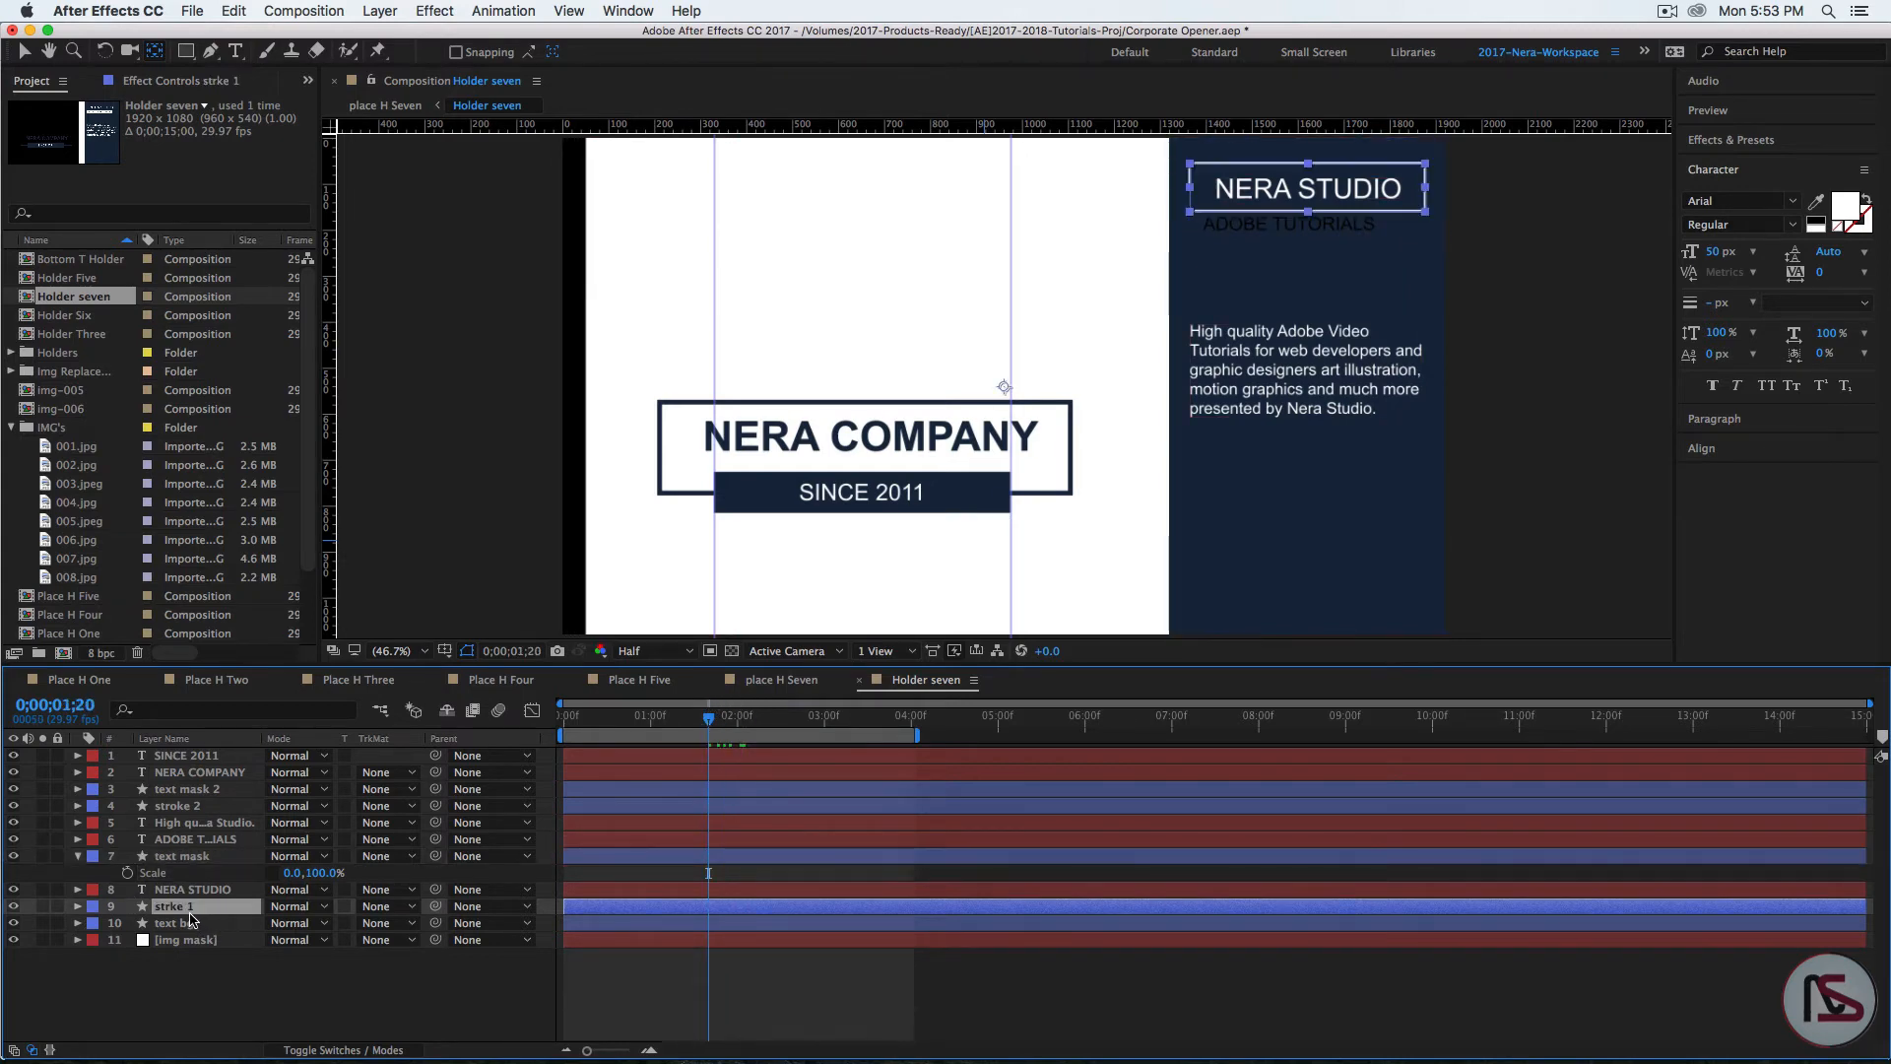
key(u)
click(713, 723)
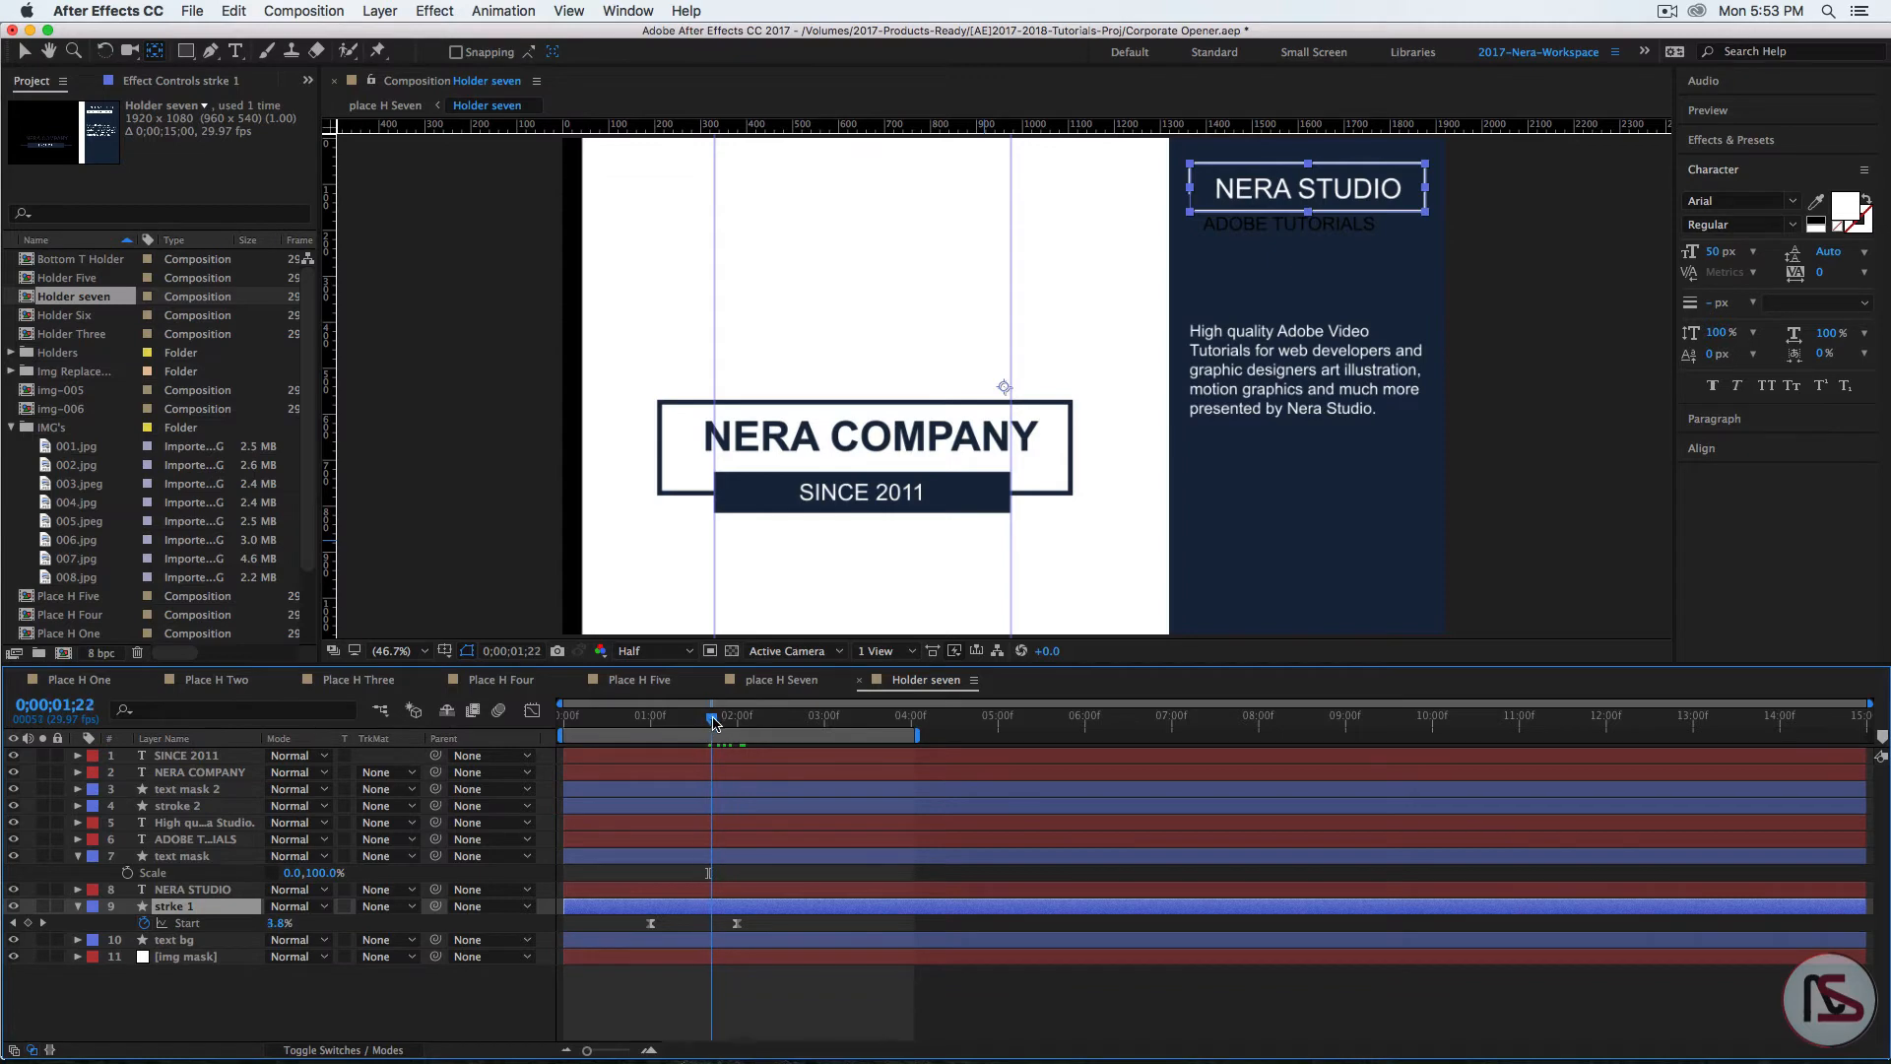
drag(713, 723, 737, 723)
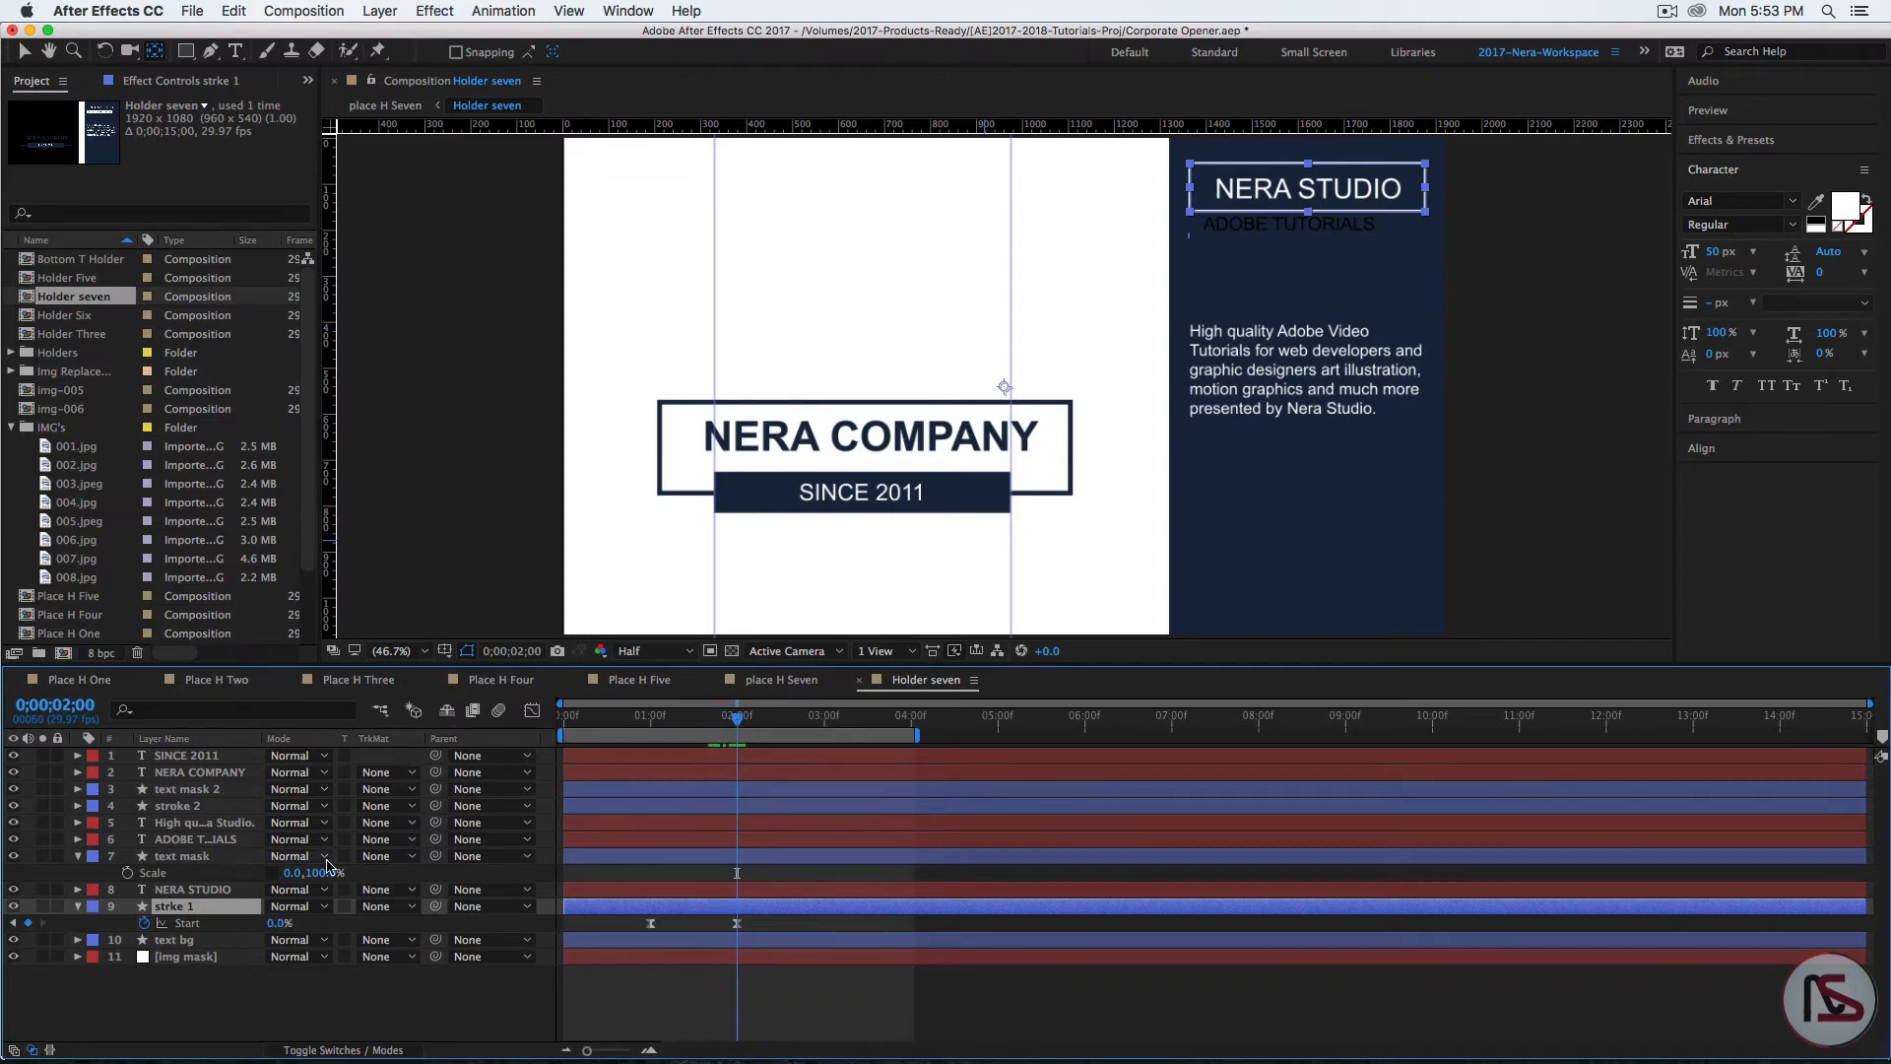
click(127, 873)
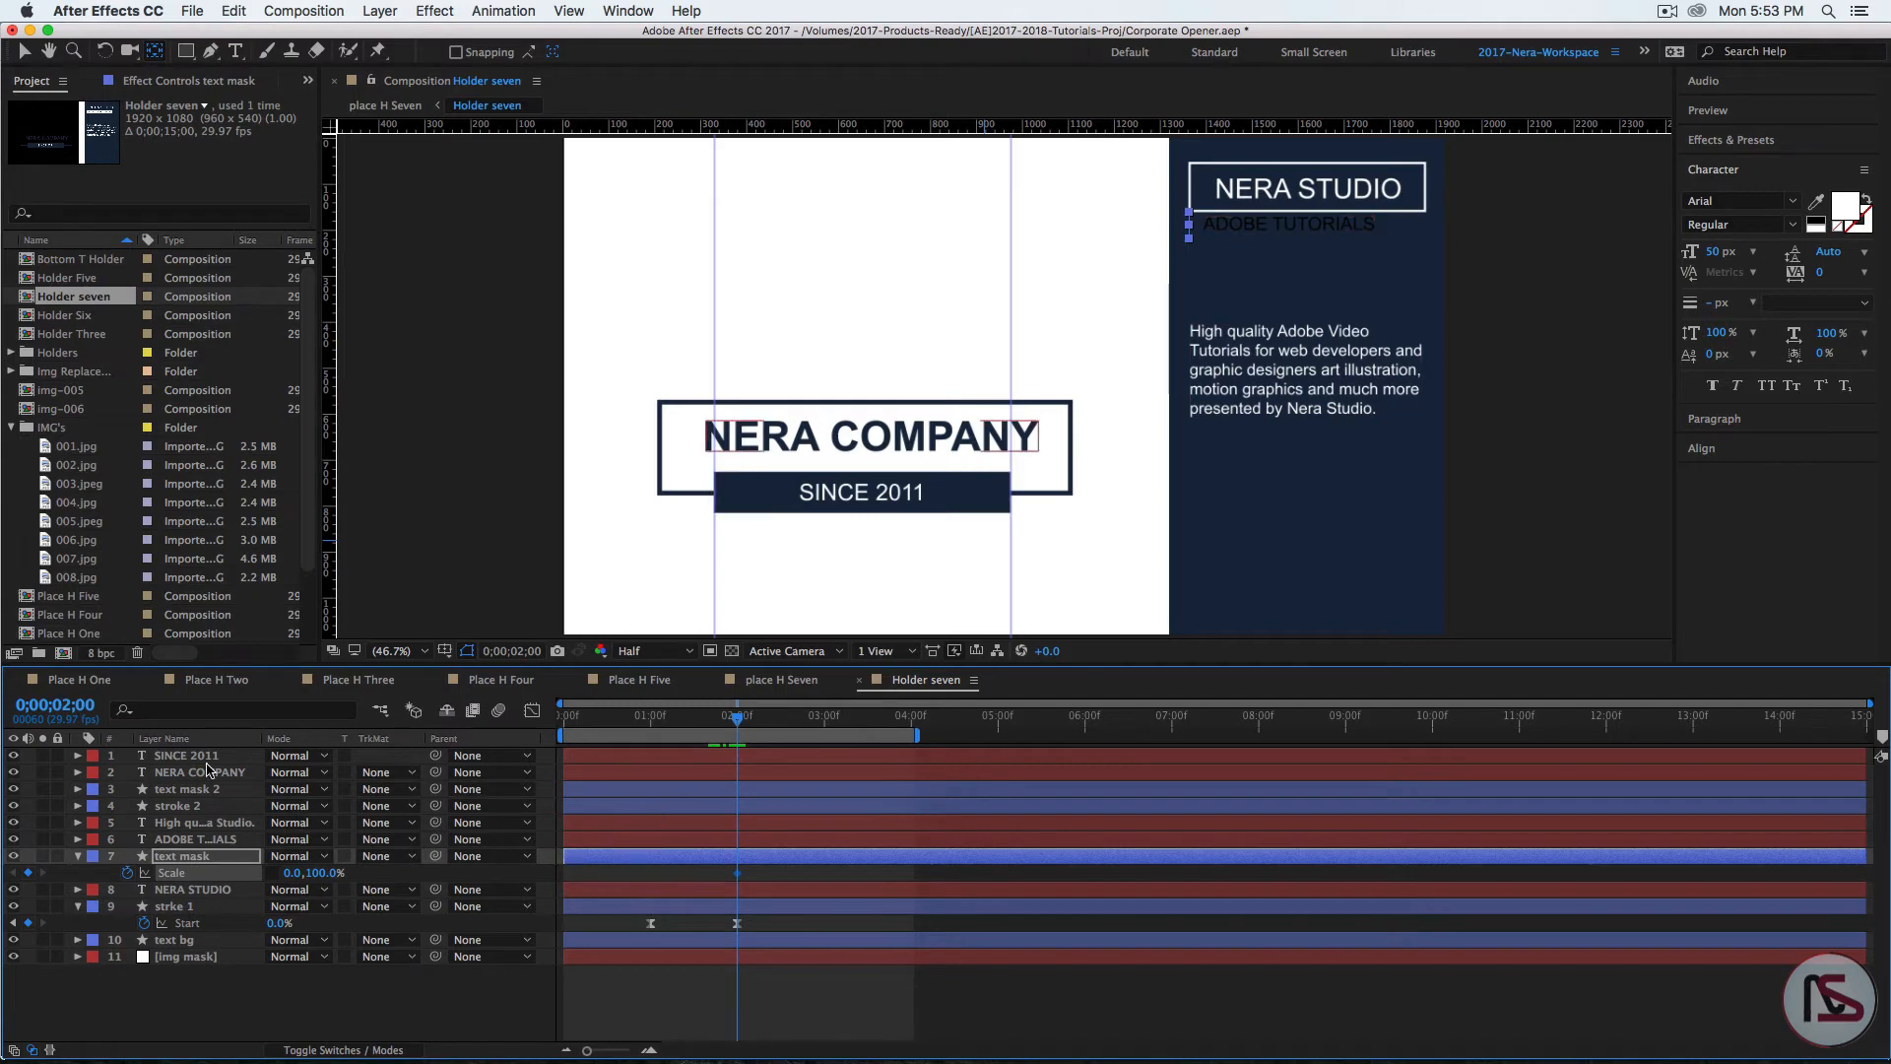
Step: Set the text mask layer's horizontal Scale to 100% at 0;00;03;00
click(93, 704)
text(3)
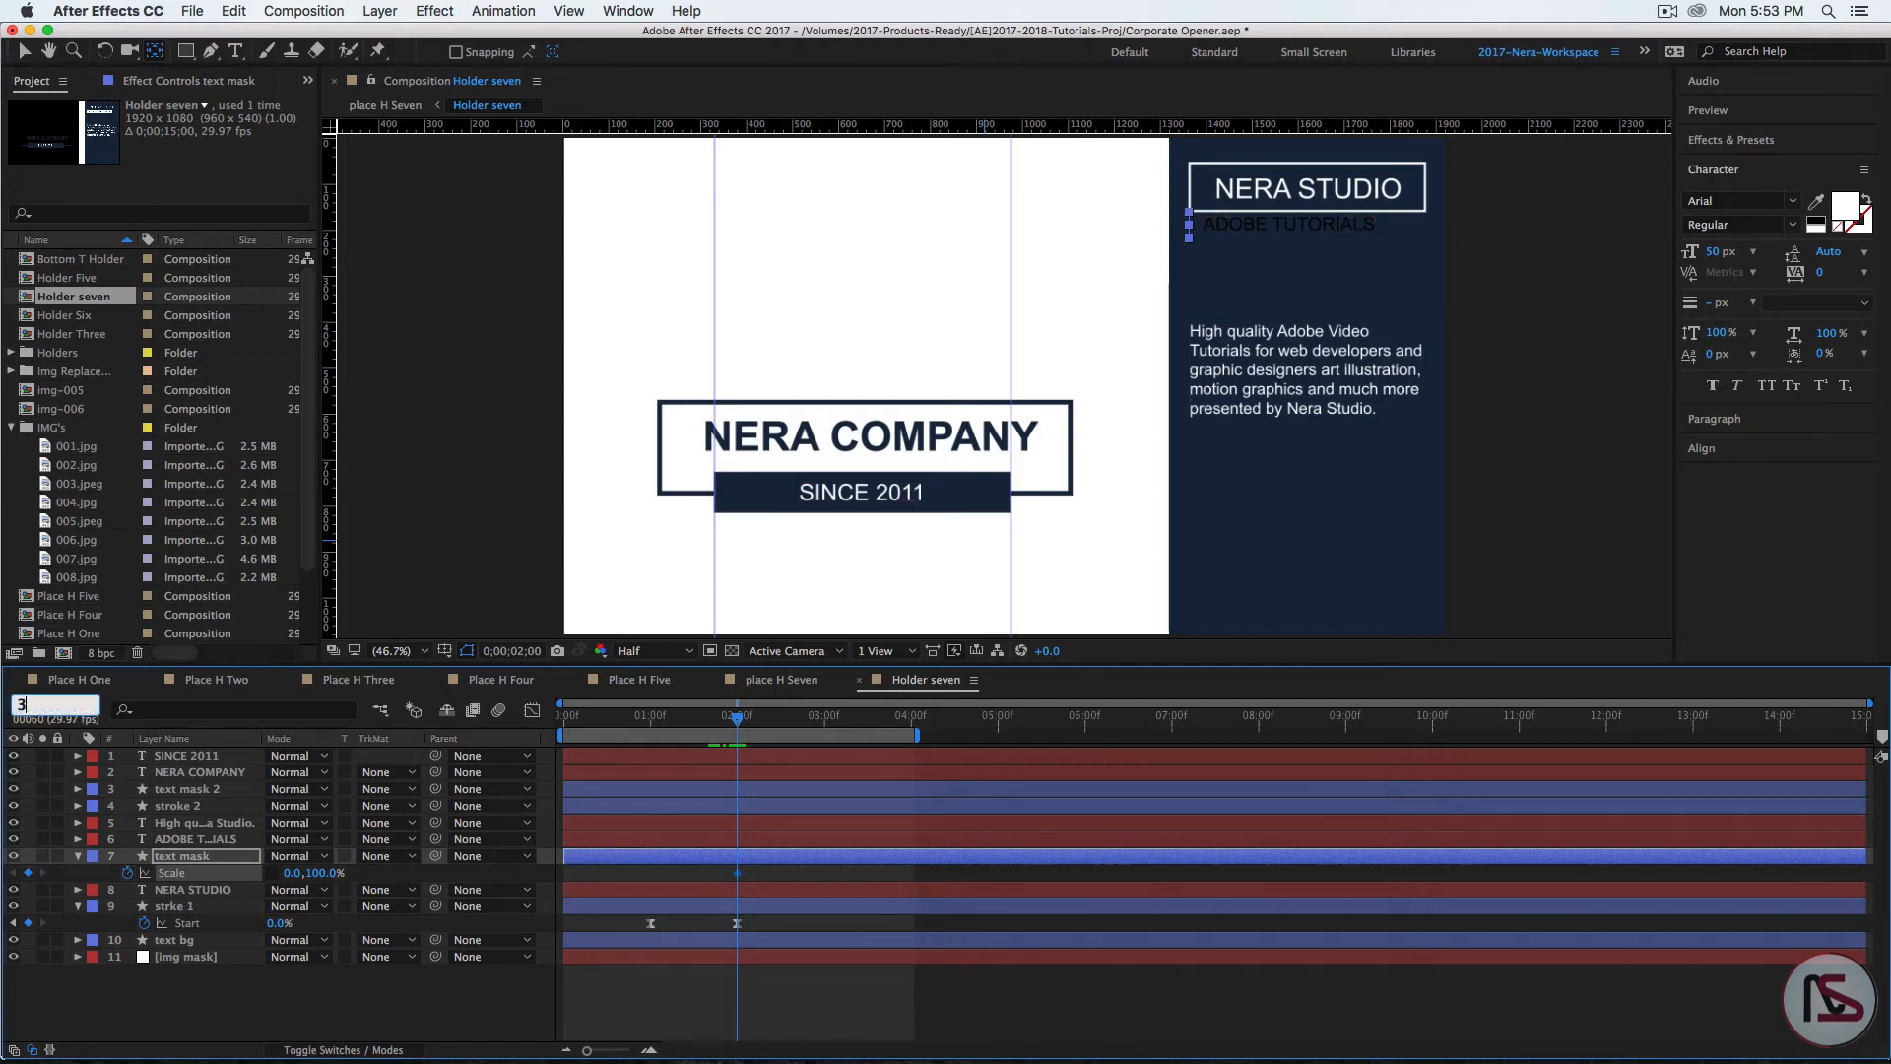
key(Return)
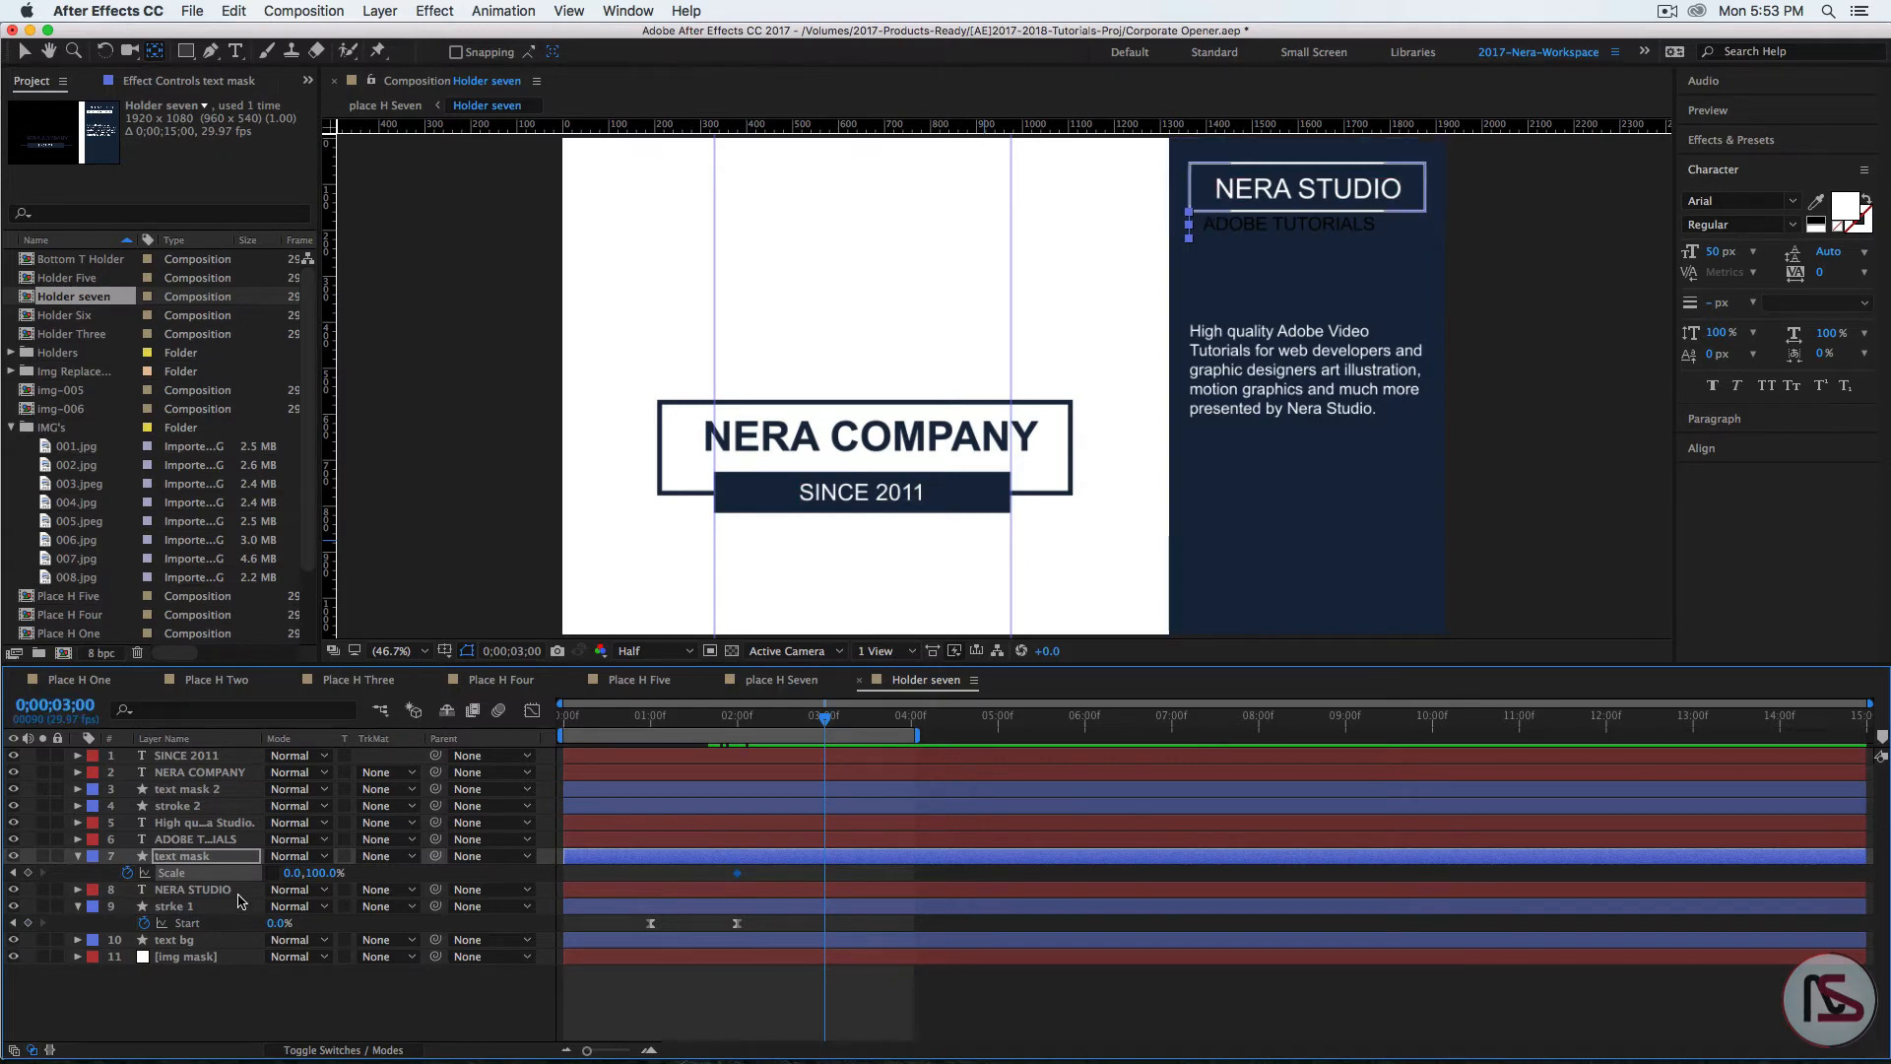
drag(285, 873, 490, 885)
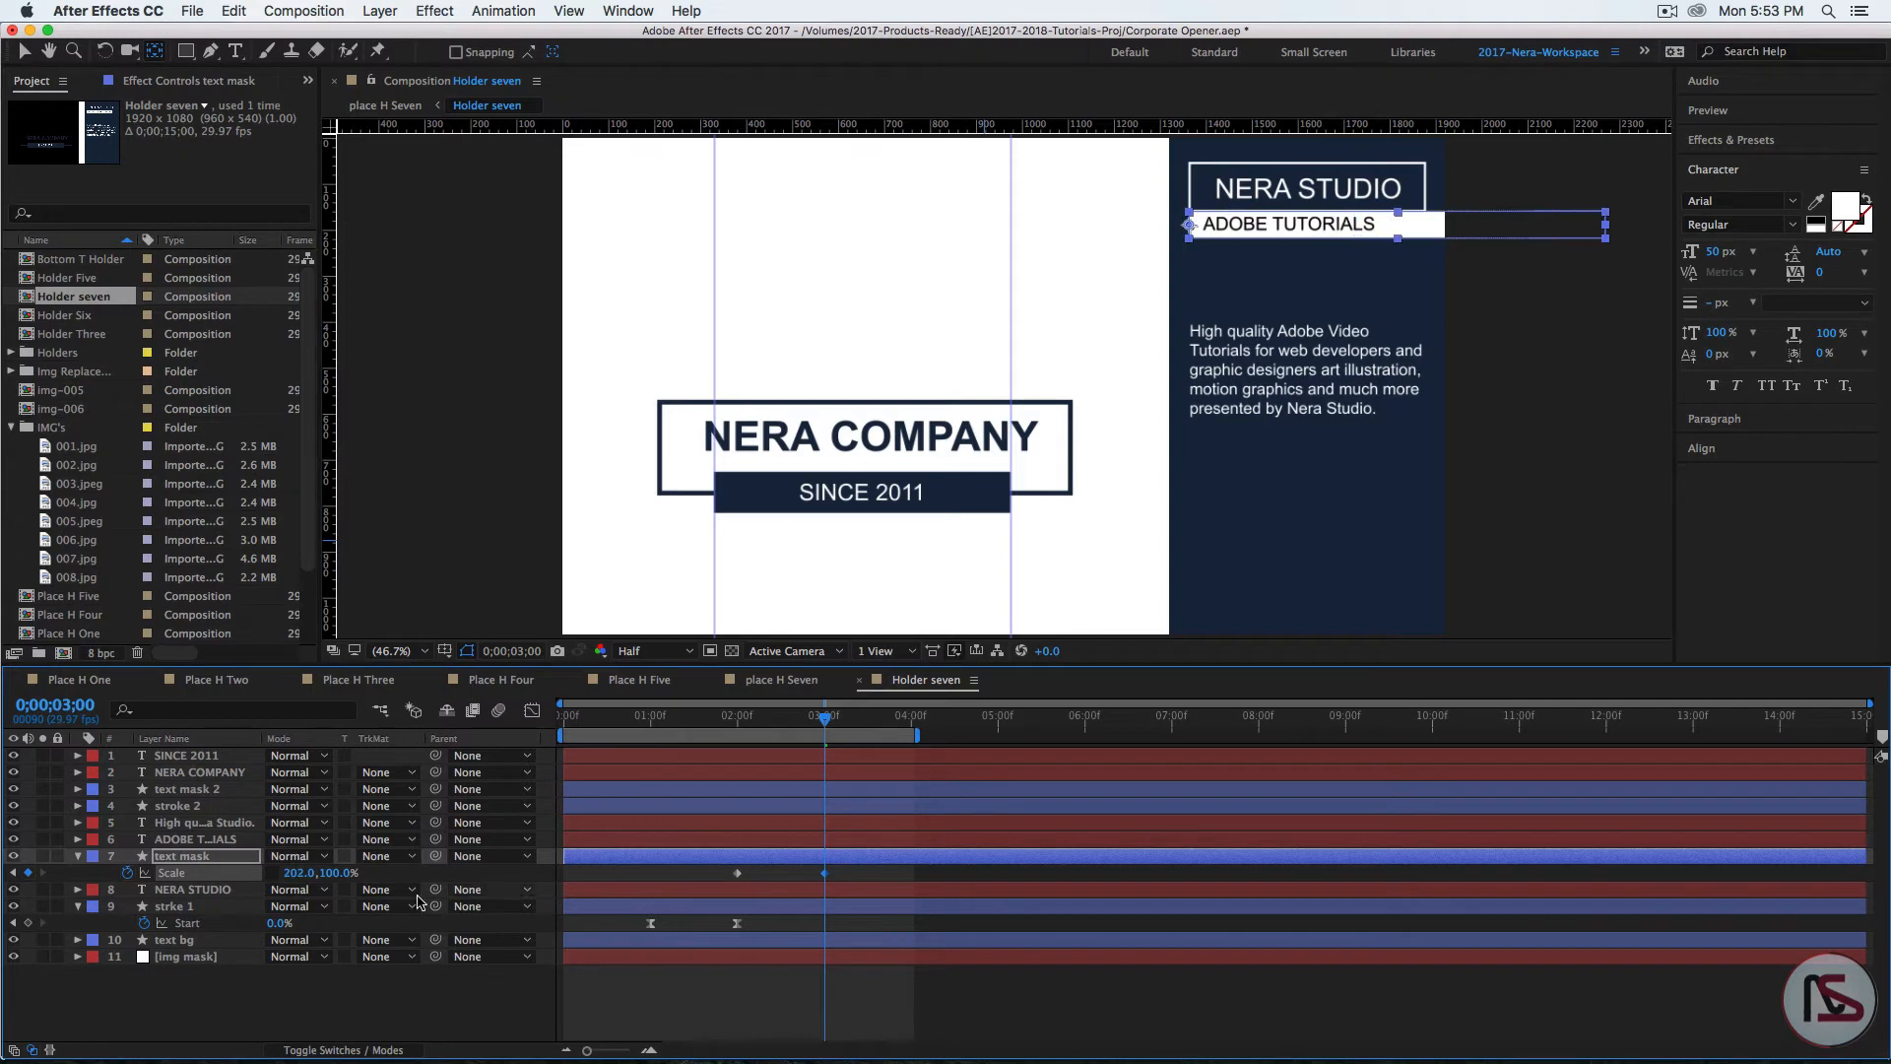
click(301, 873)
text(1)
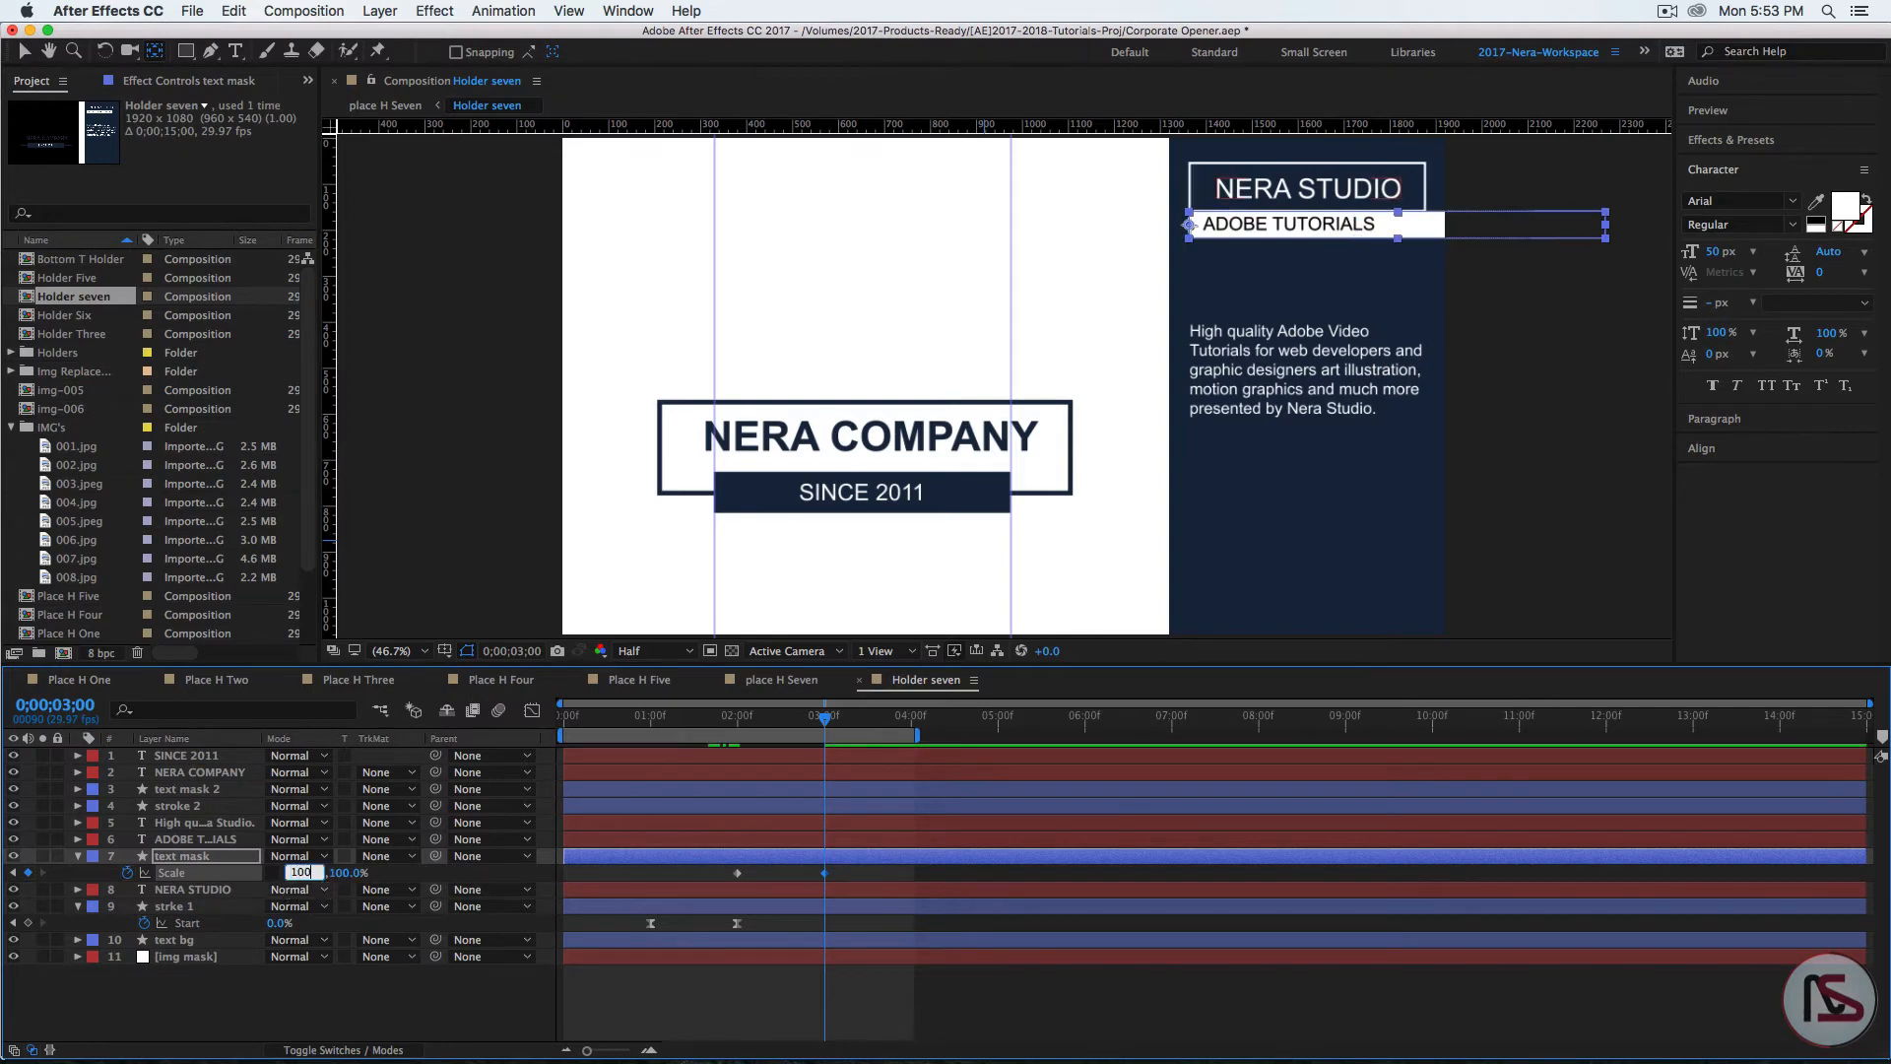
text(00)
key(Return)
Step: Ease both text mask Scale keyframes with a fast-start speed graph and preview the box reveal in Holder seven
drag(853, 887, 697, 867)
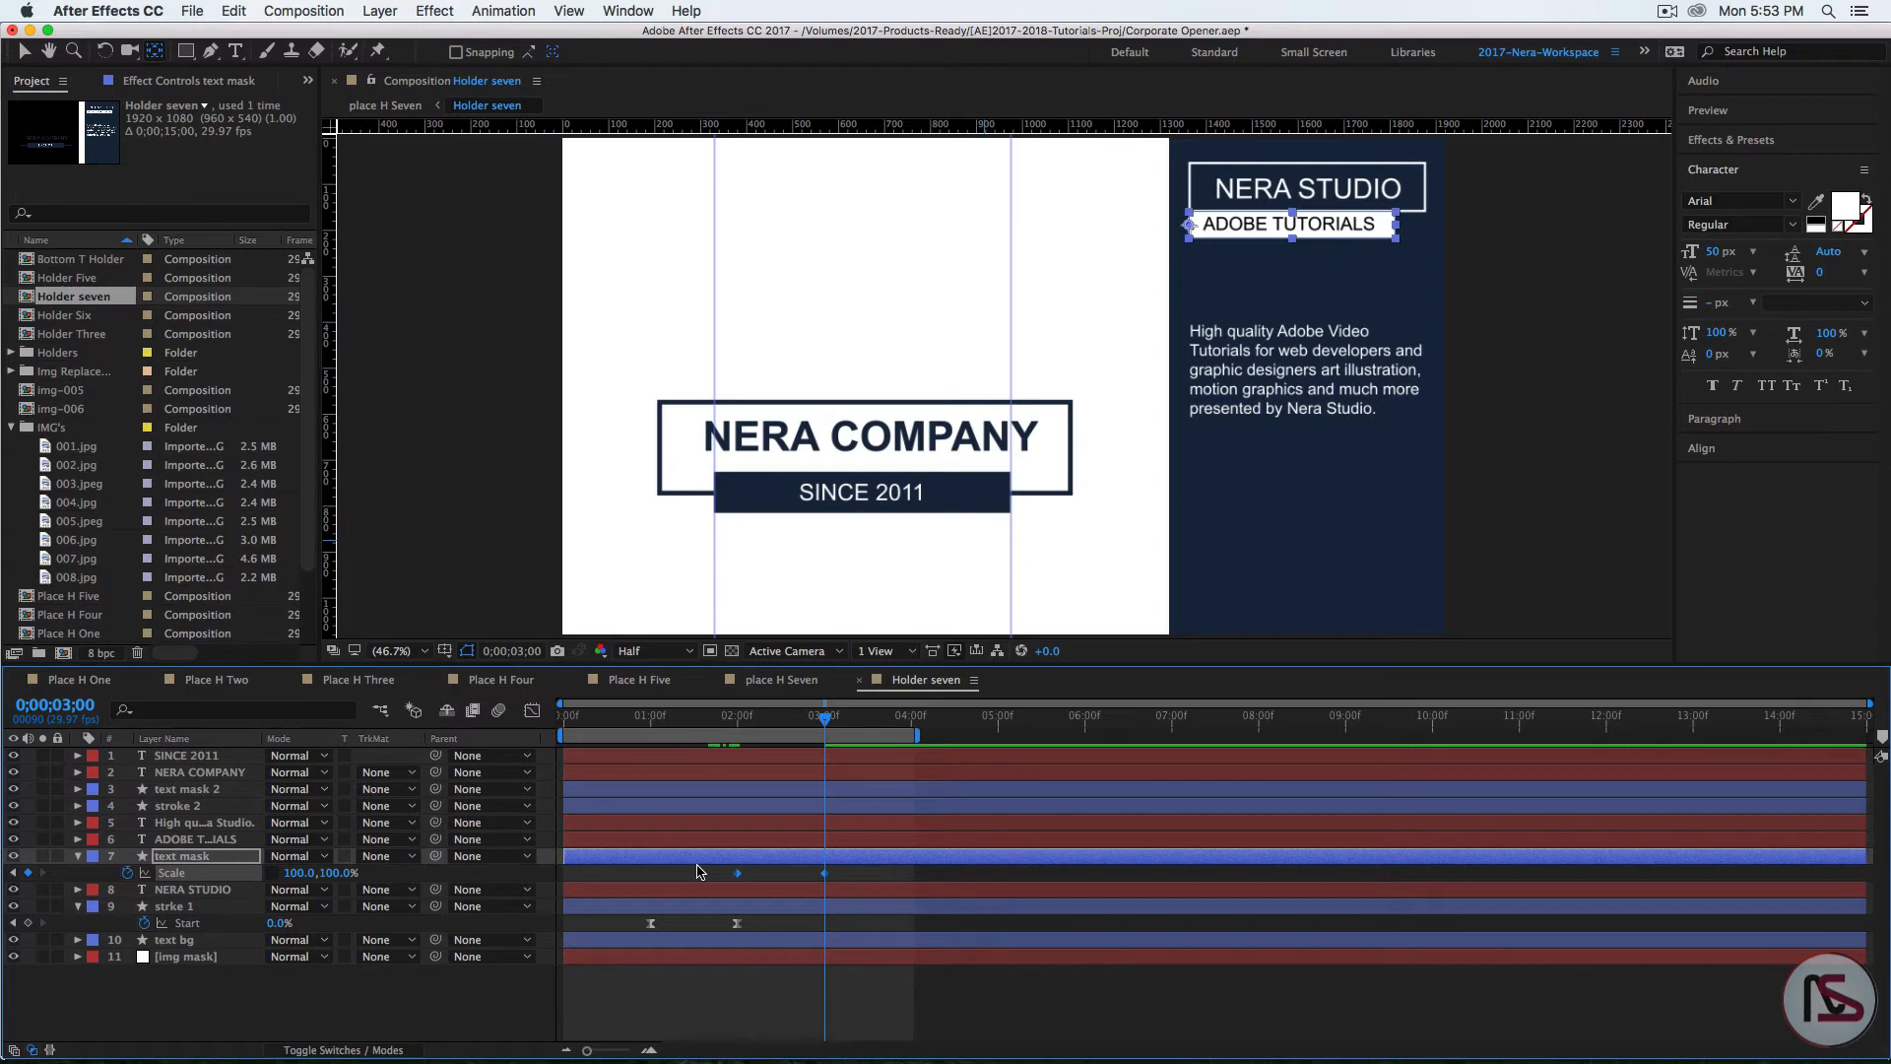
click(532, 710)
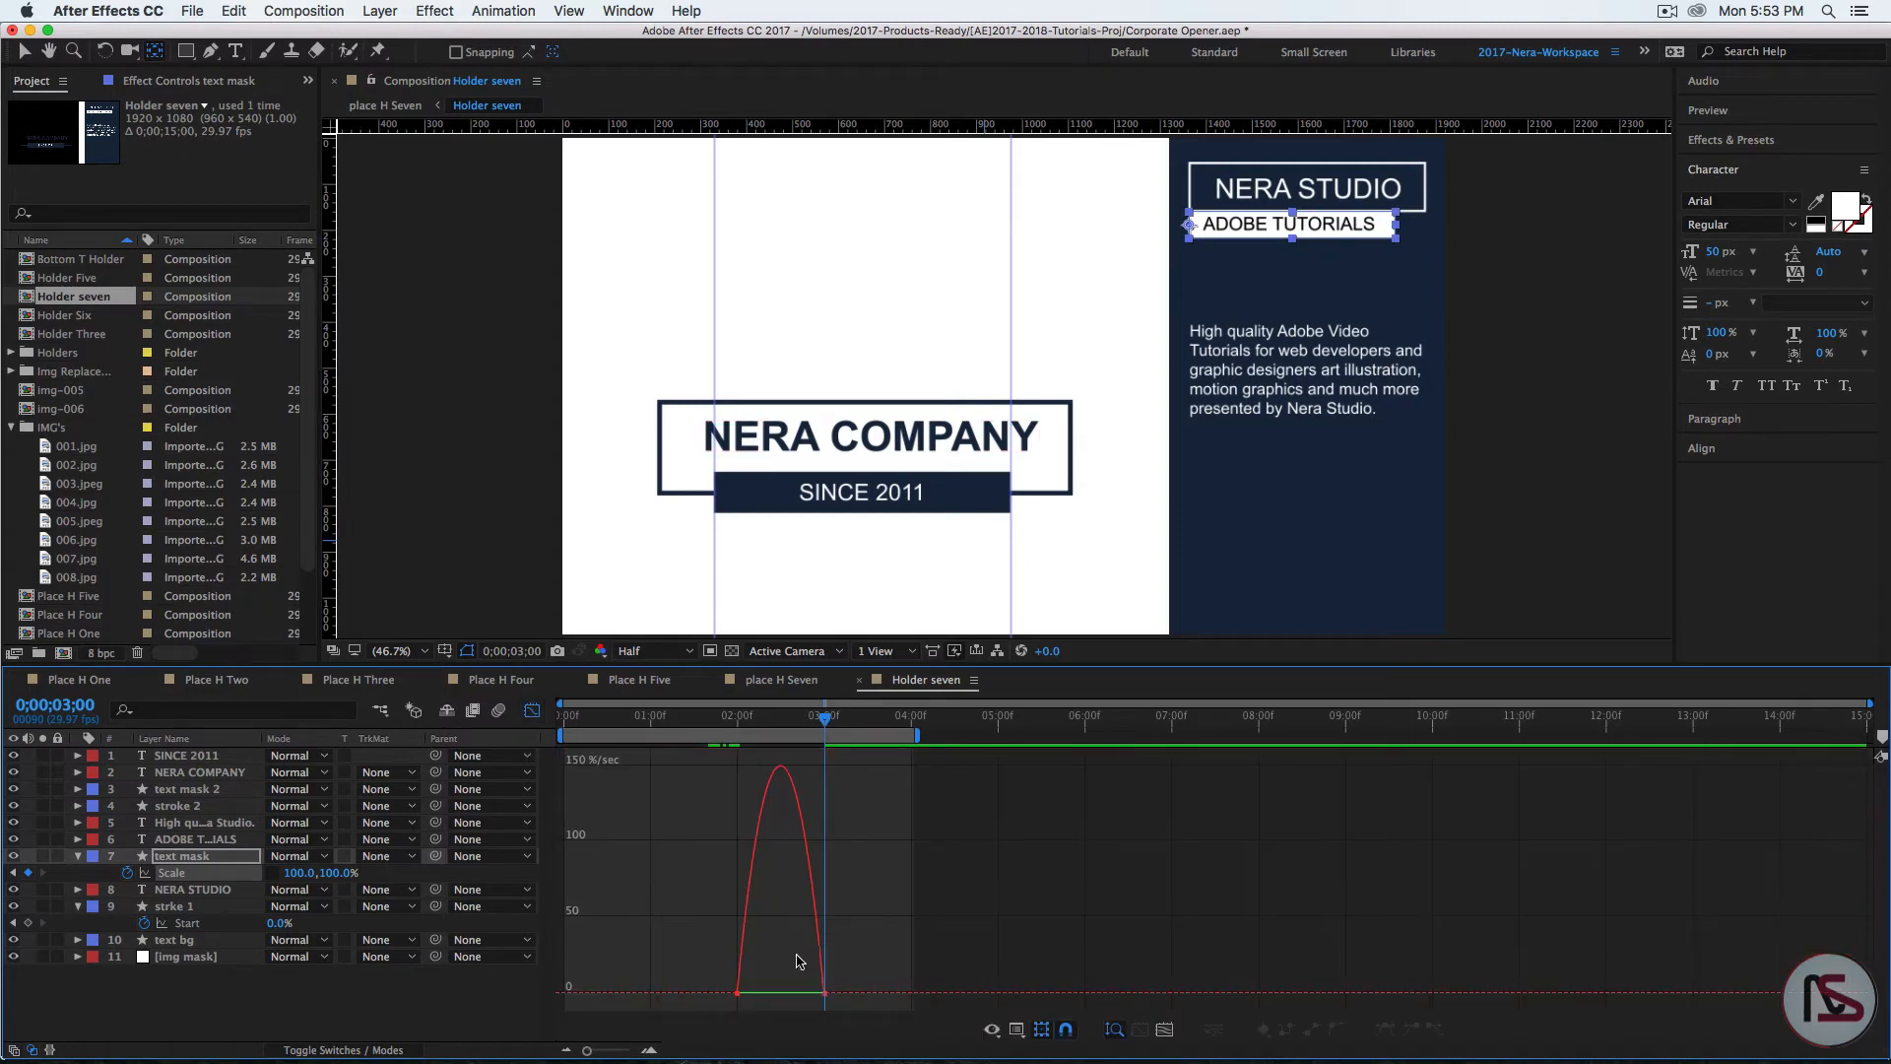
drag(796, 955, 753, 993)
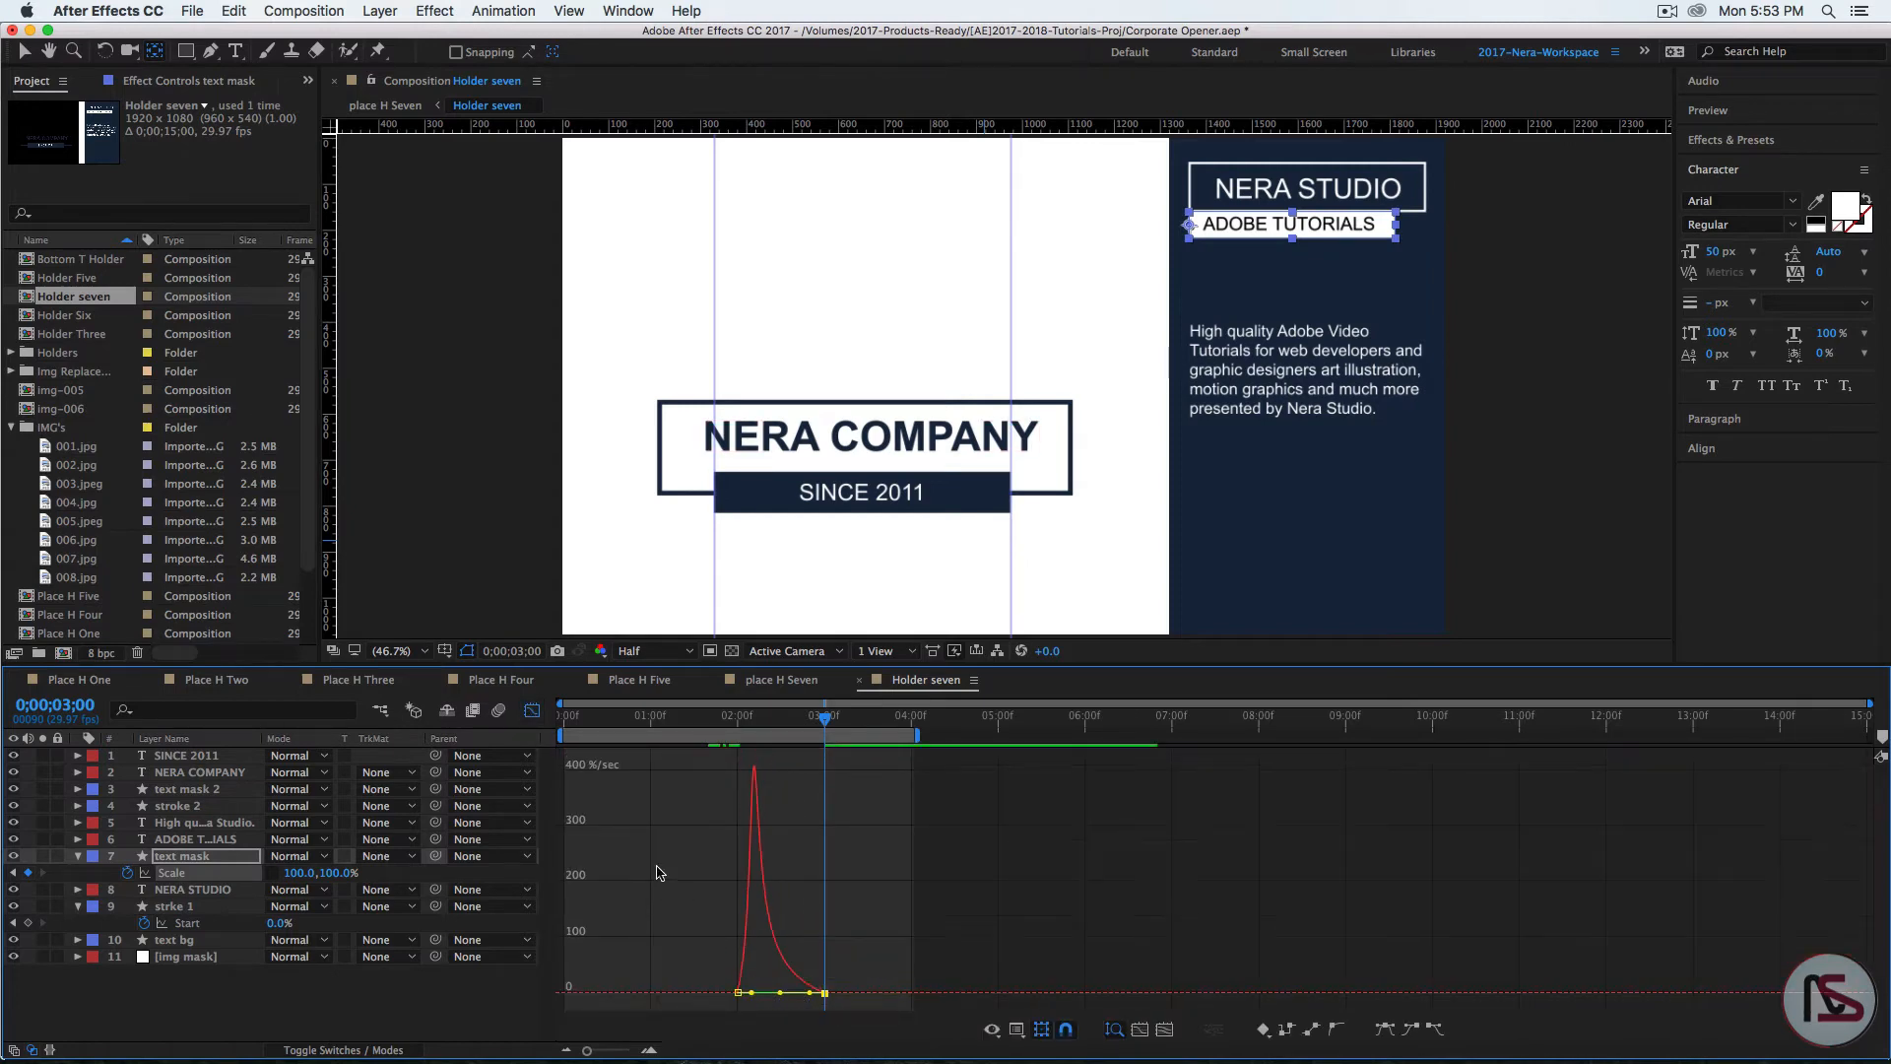
click(532, 711)
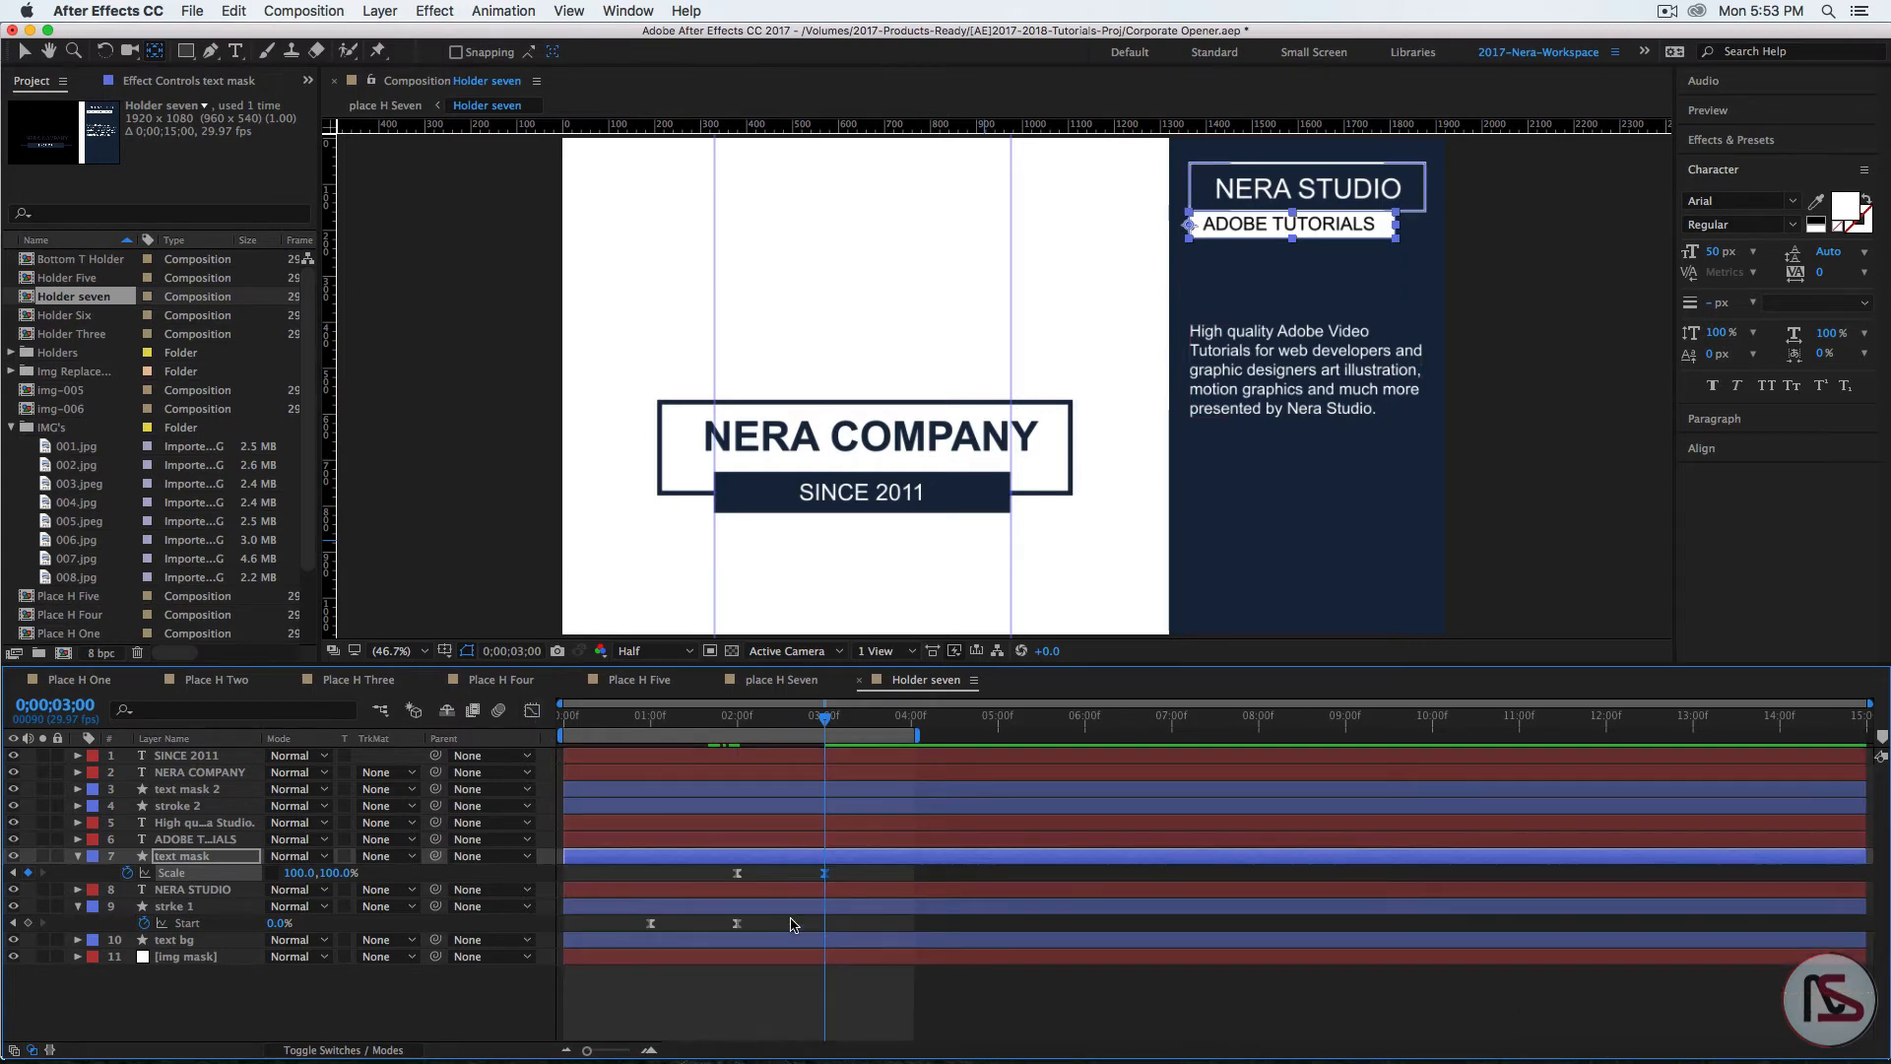
key(space)
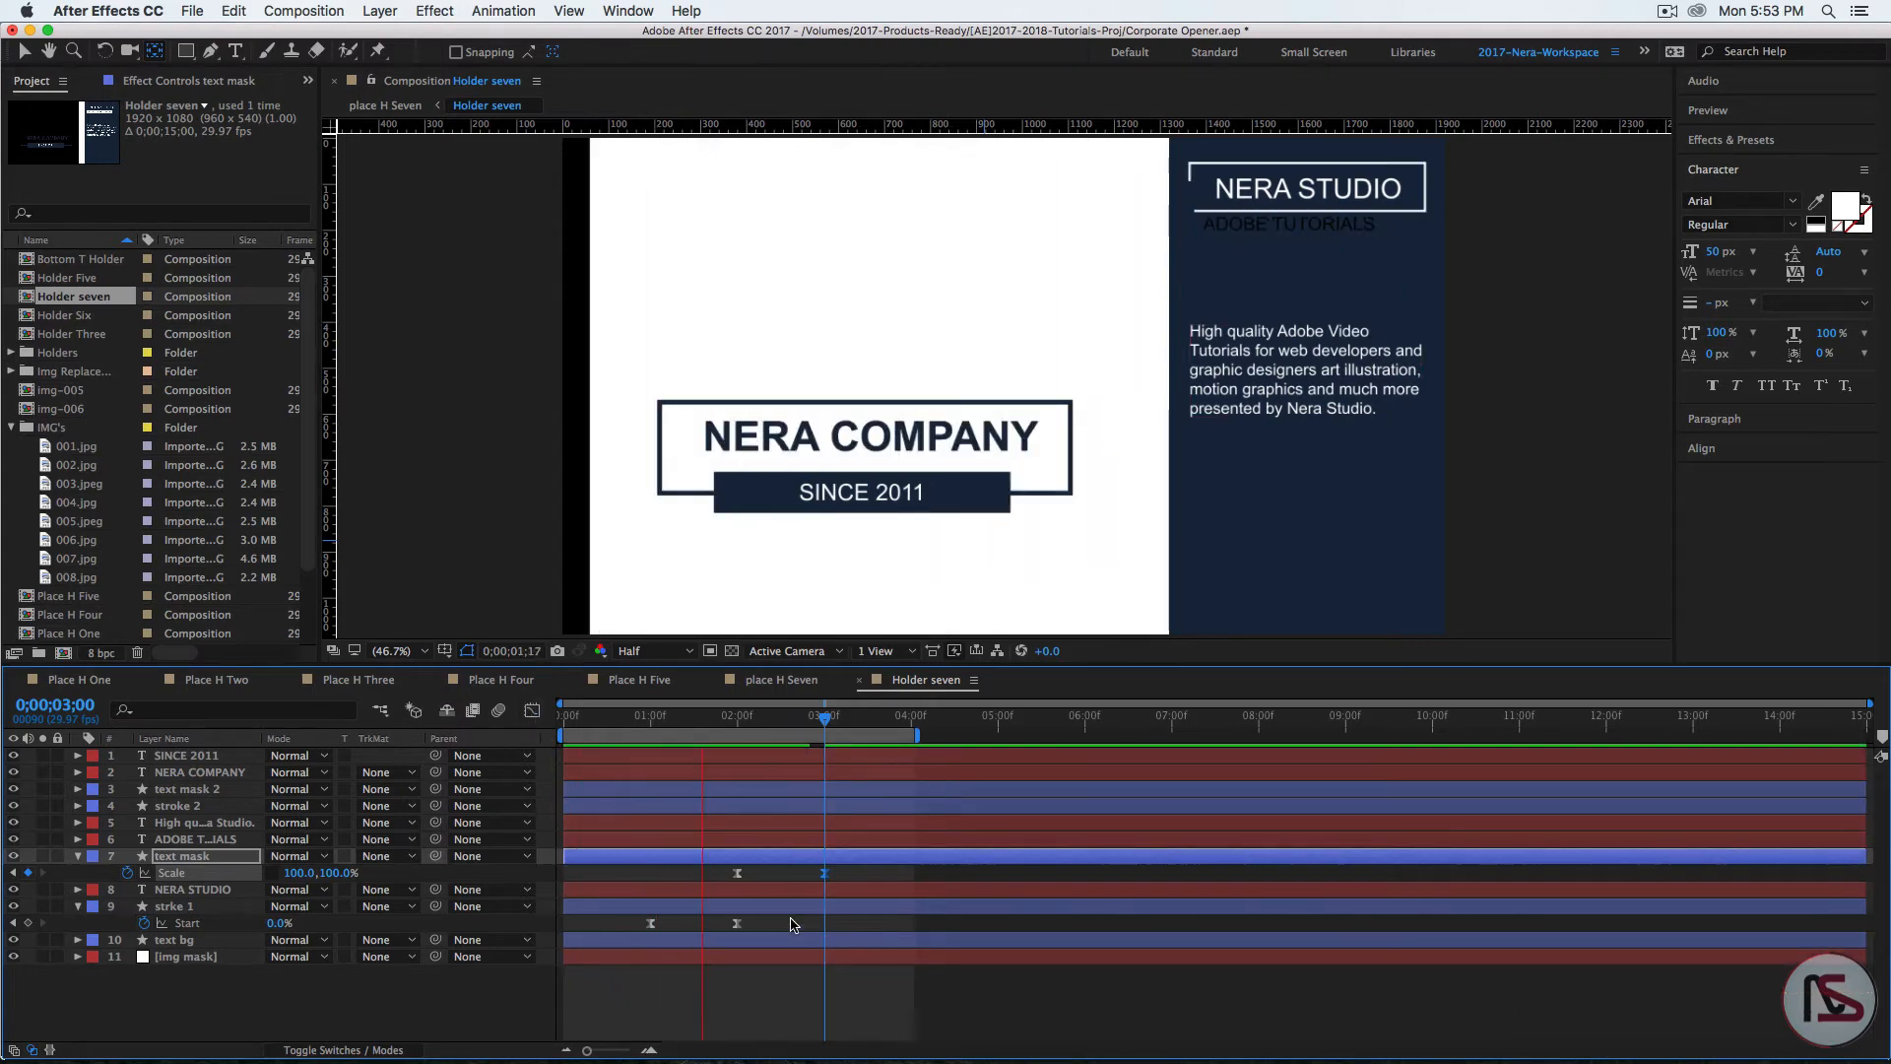
Step: Set the text mask layer's track matte to Alpha Inverted Matte "ADOBE TUTORIALS" and check the box reveal over time
key(space)
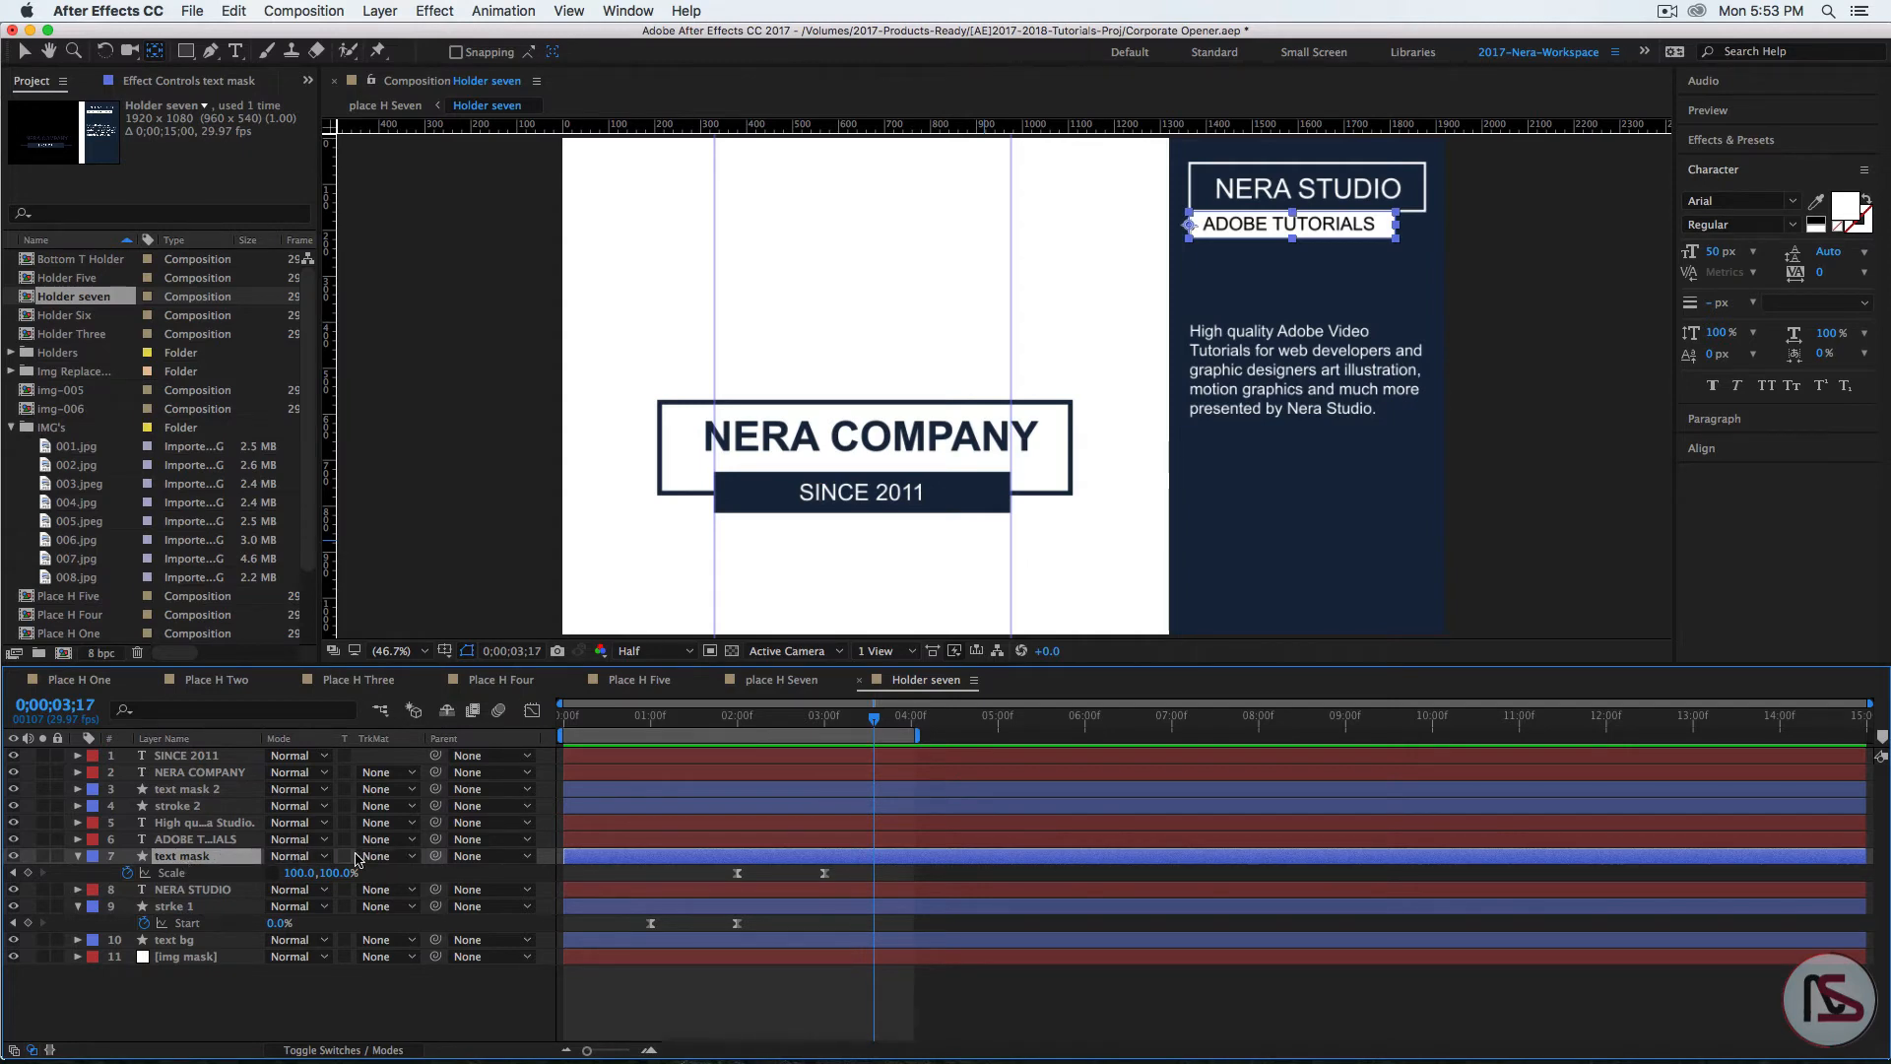
click(392, 857)
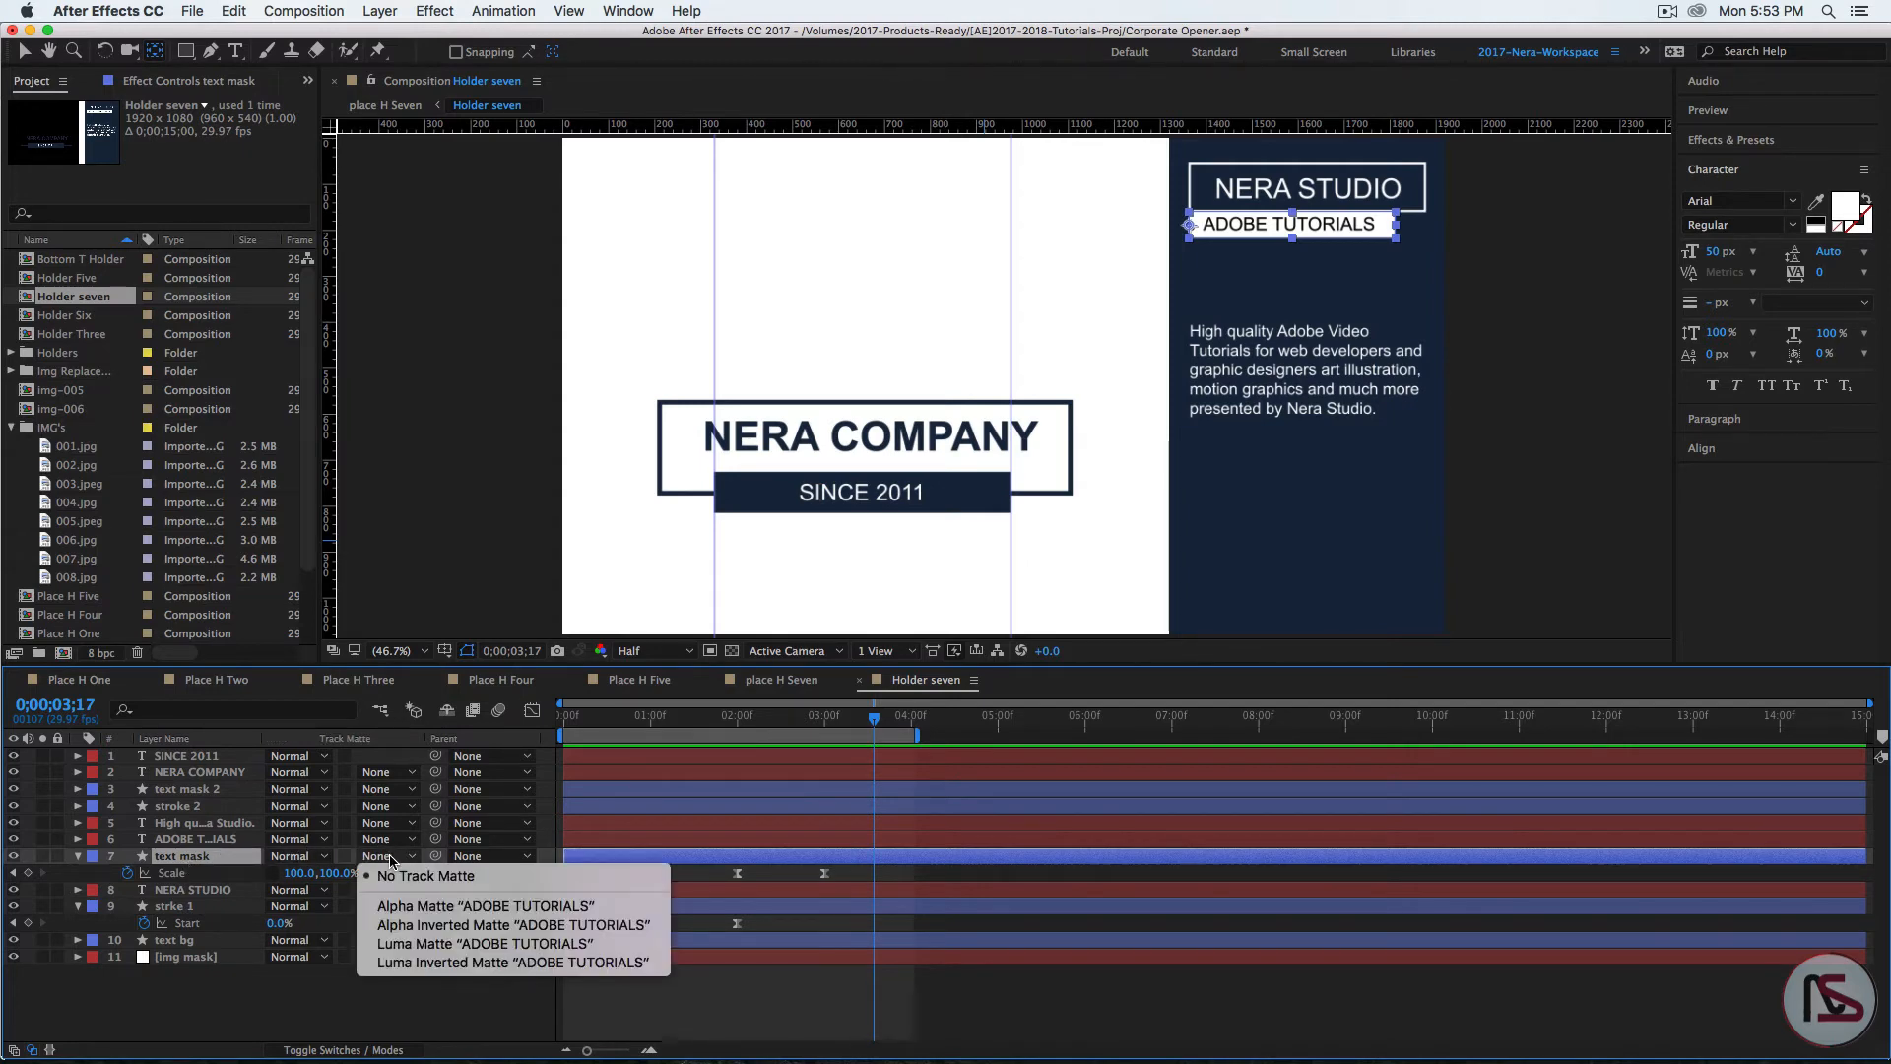
click(417, 926)
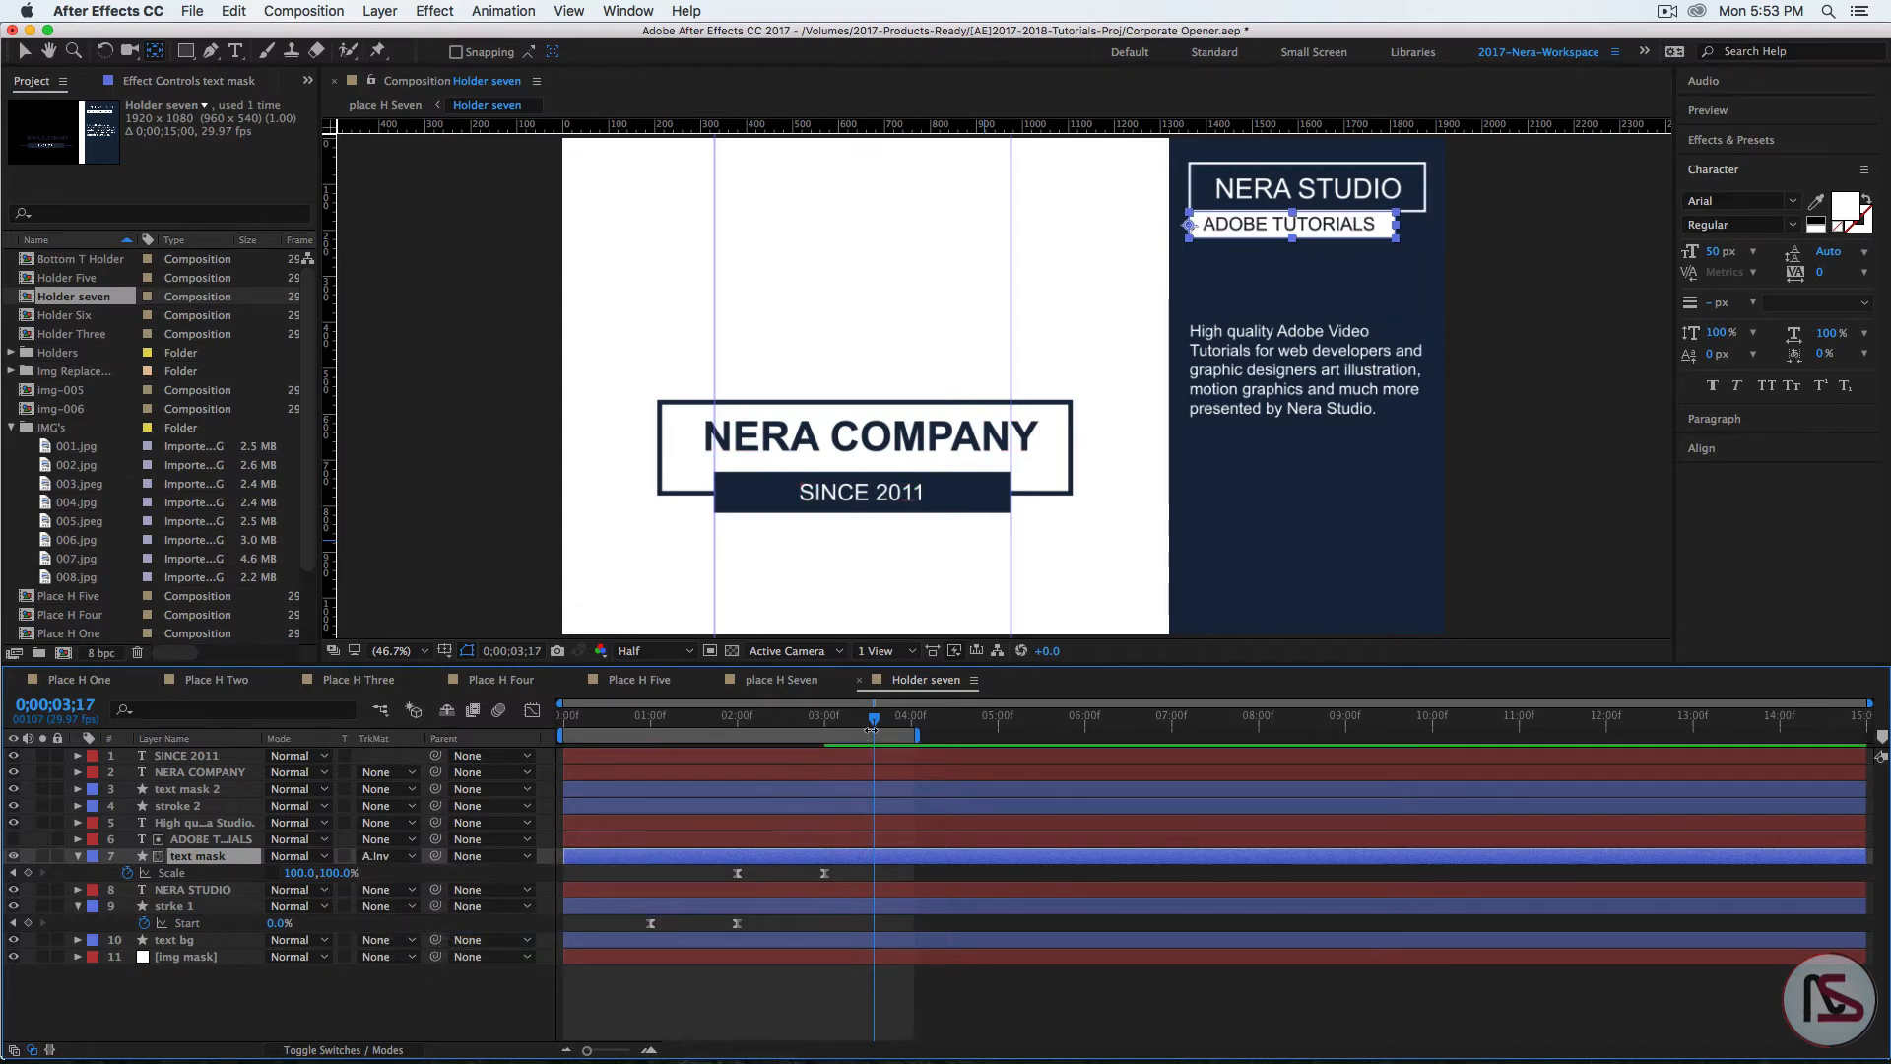
drag(874, 720, 731, 741)
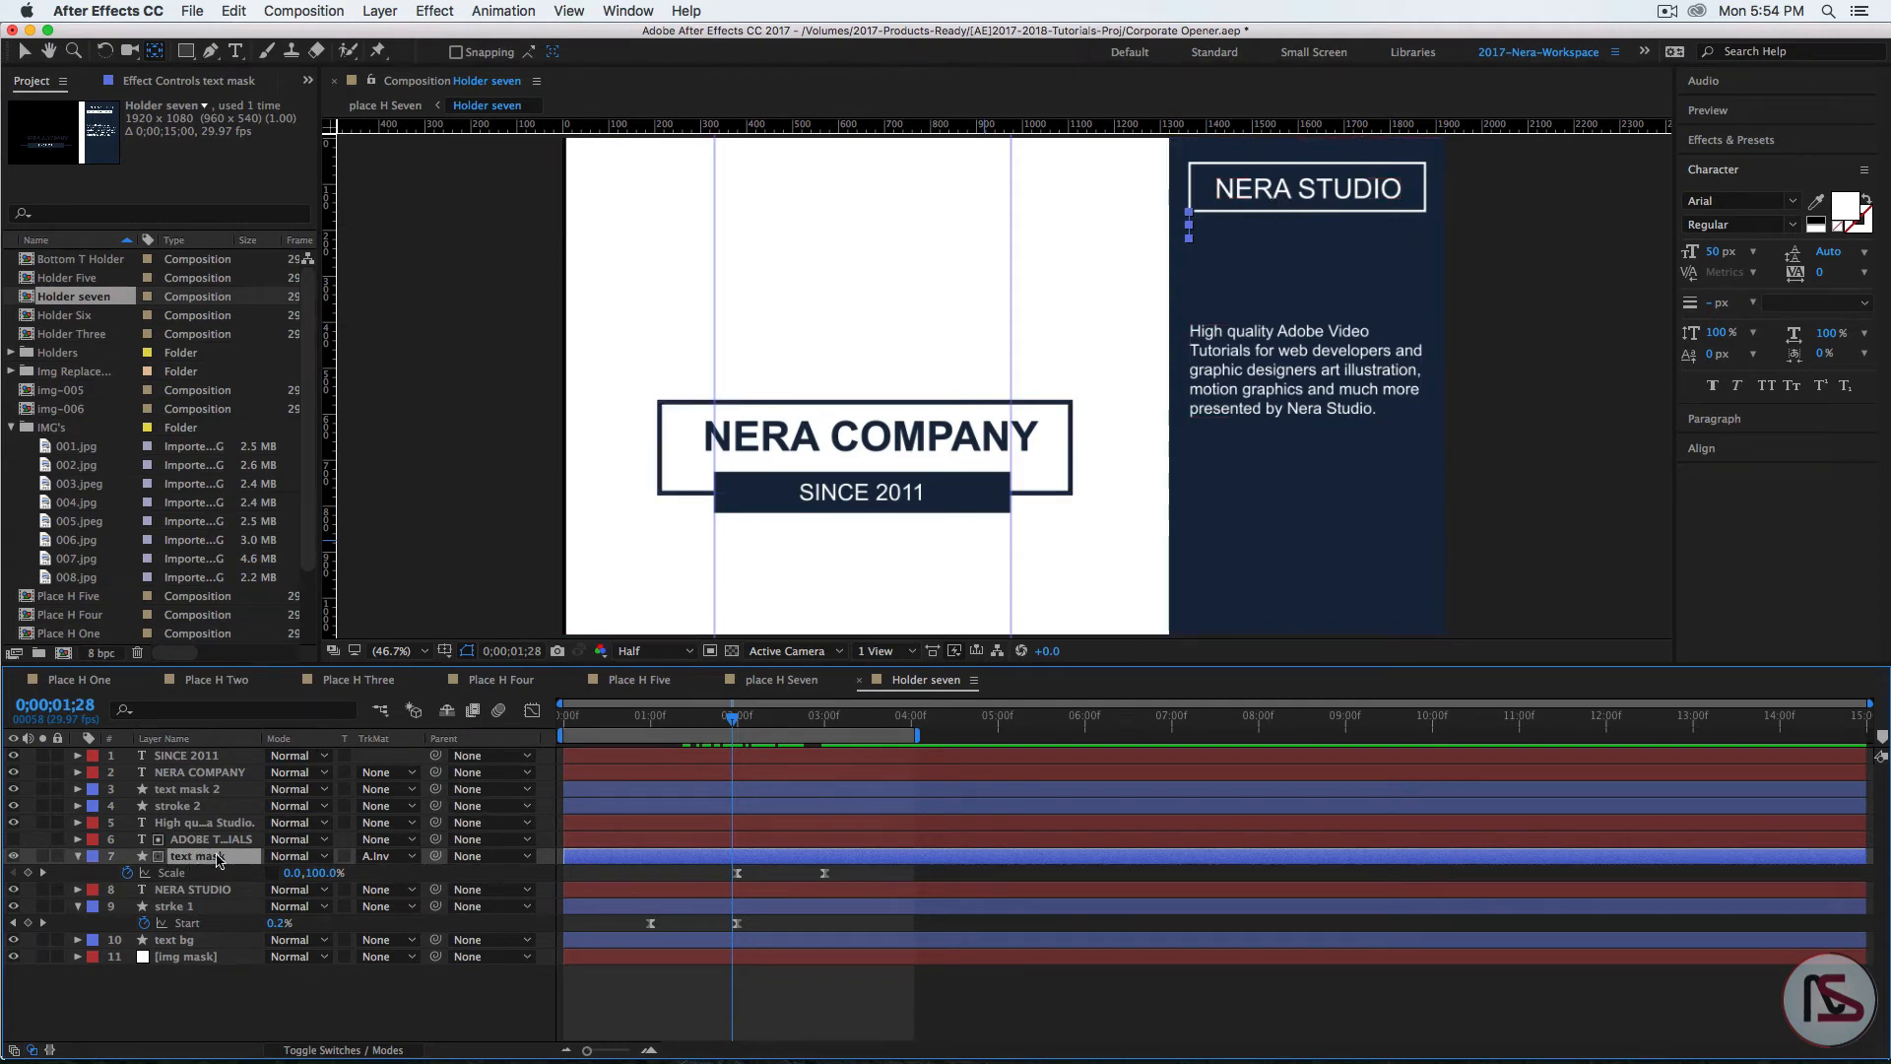
Step: Move the current time to 0;00;02;00, select the NERA STUDIO text layer, and browse the Text animation presets
drag(733, 720, 738, 720)
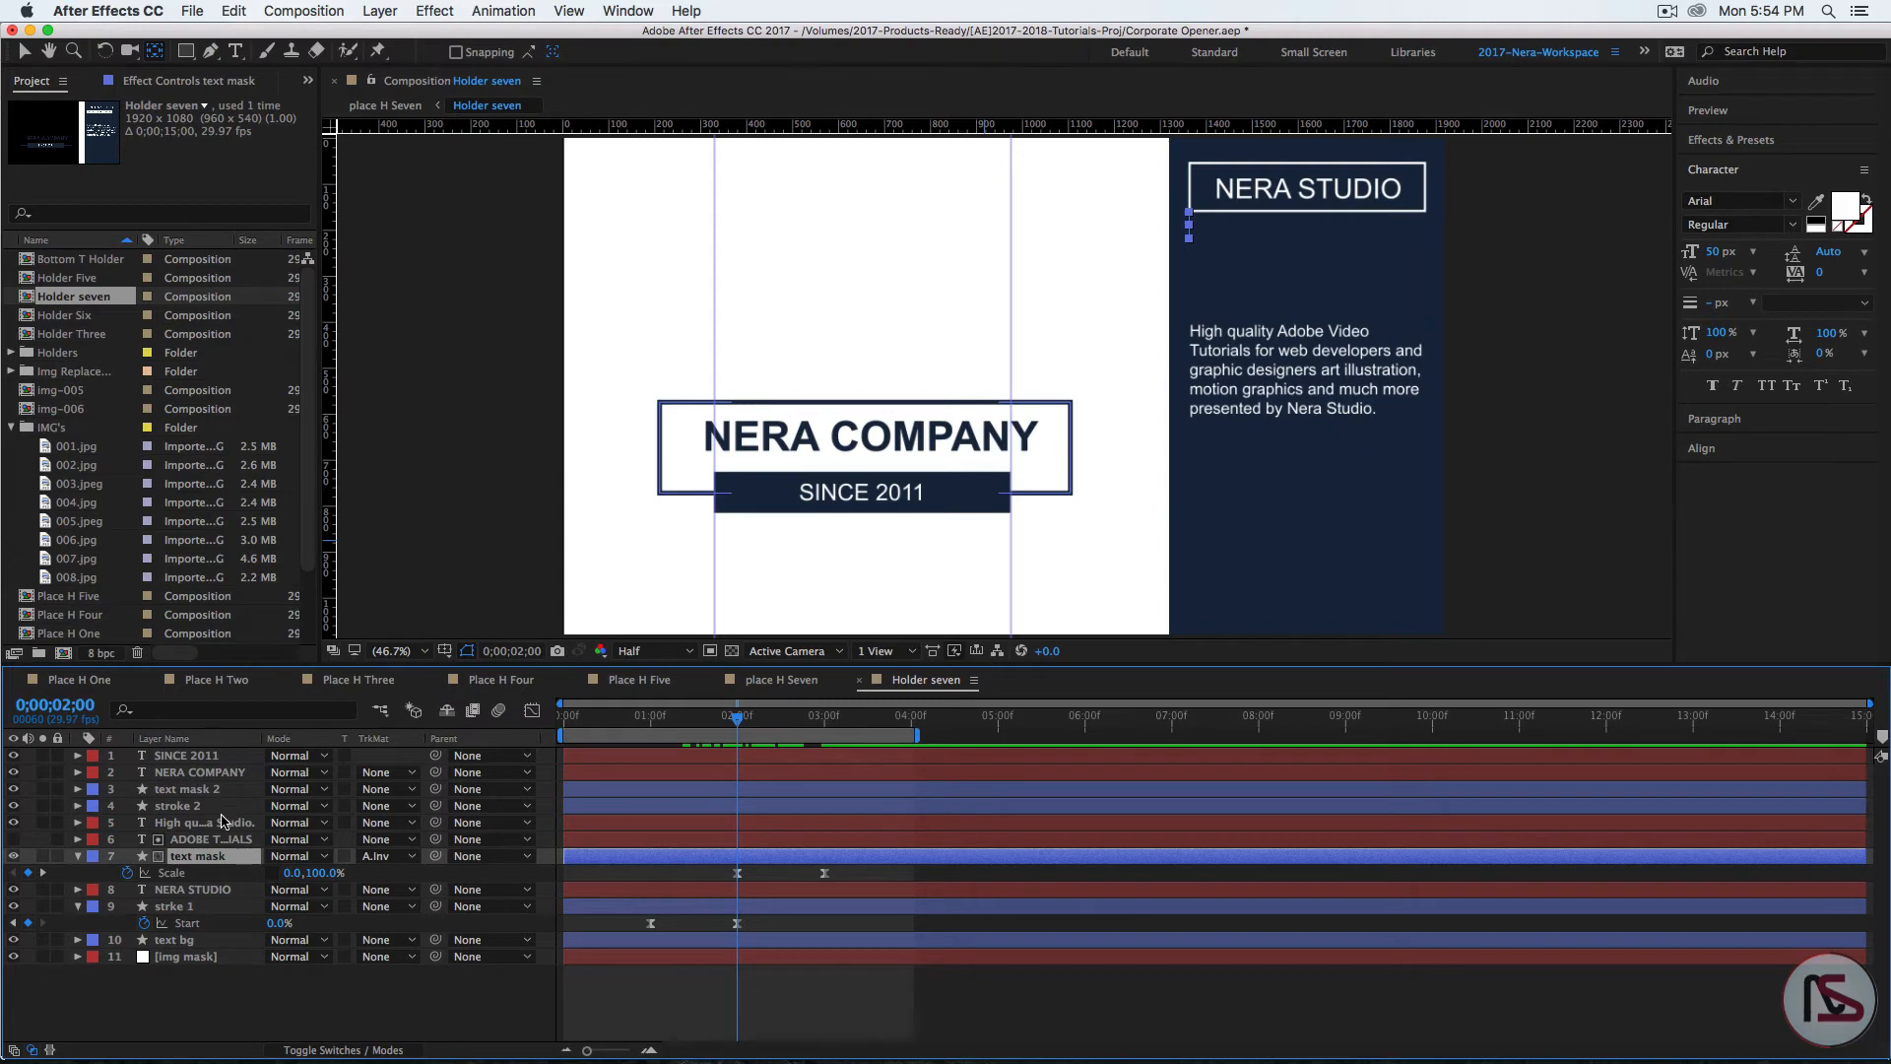
click(214, 891)
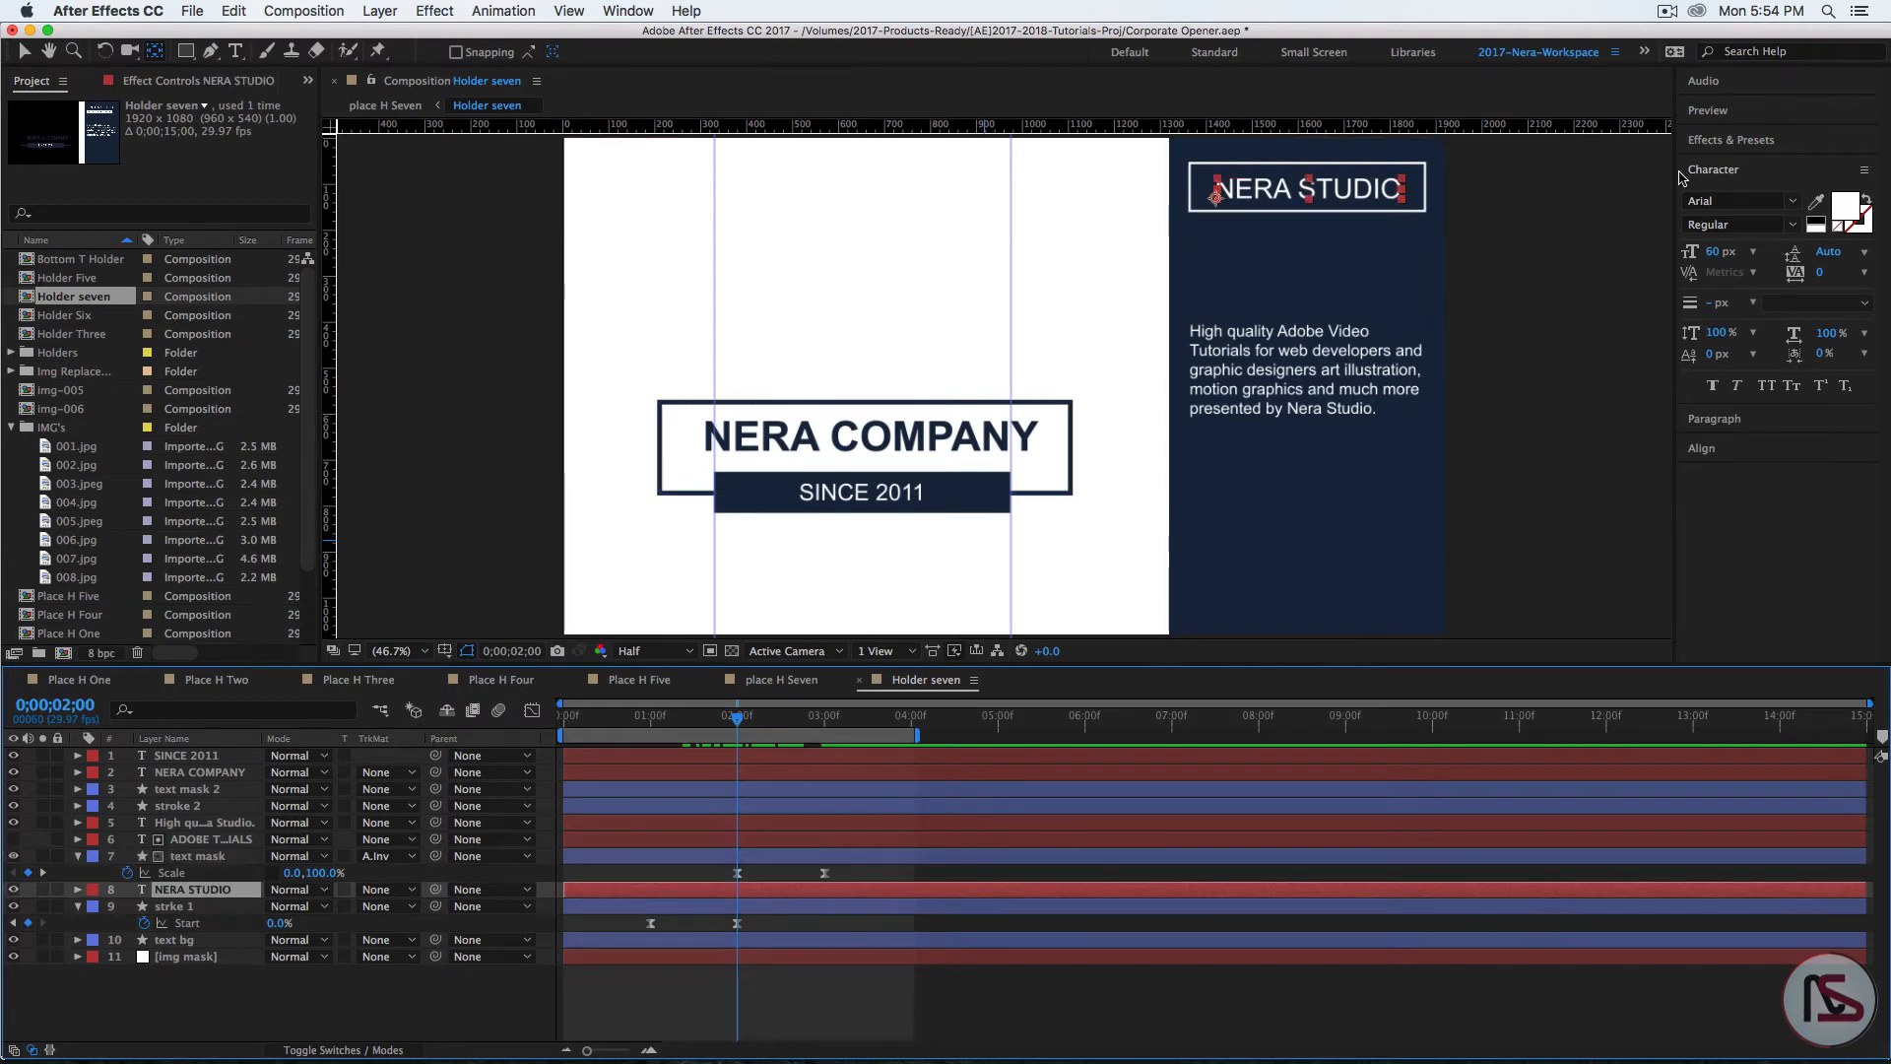
drag(1675, 170, 1564, 171)
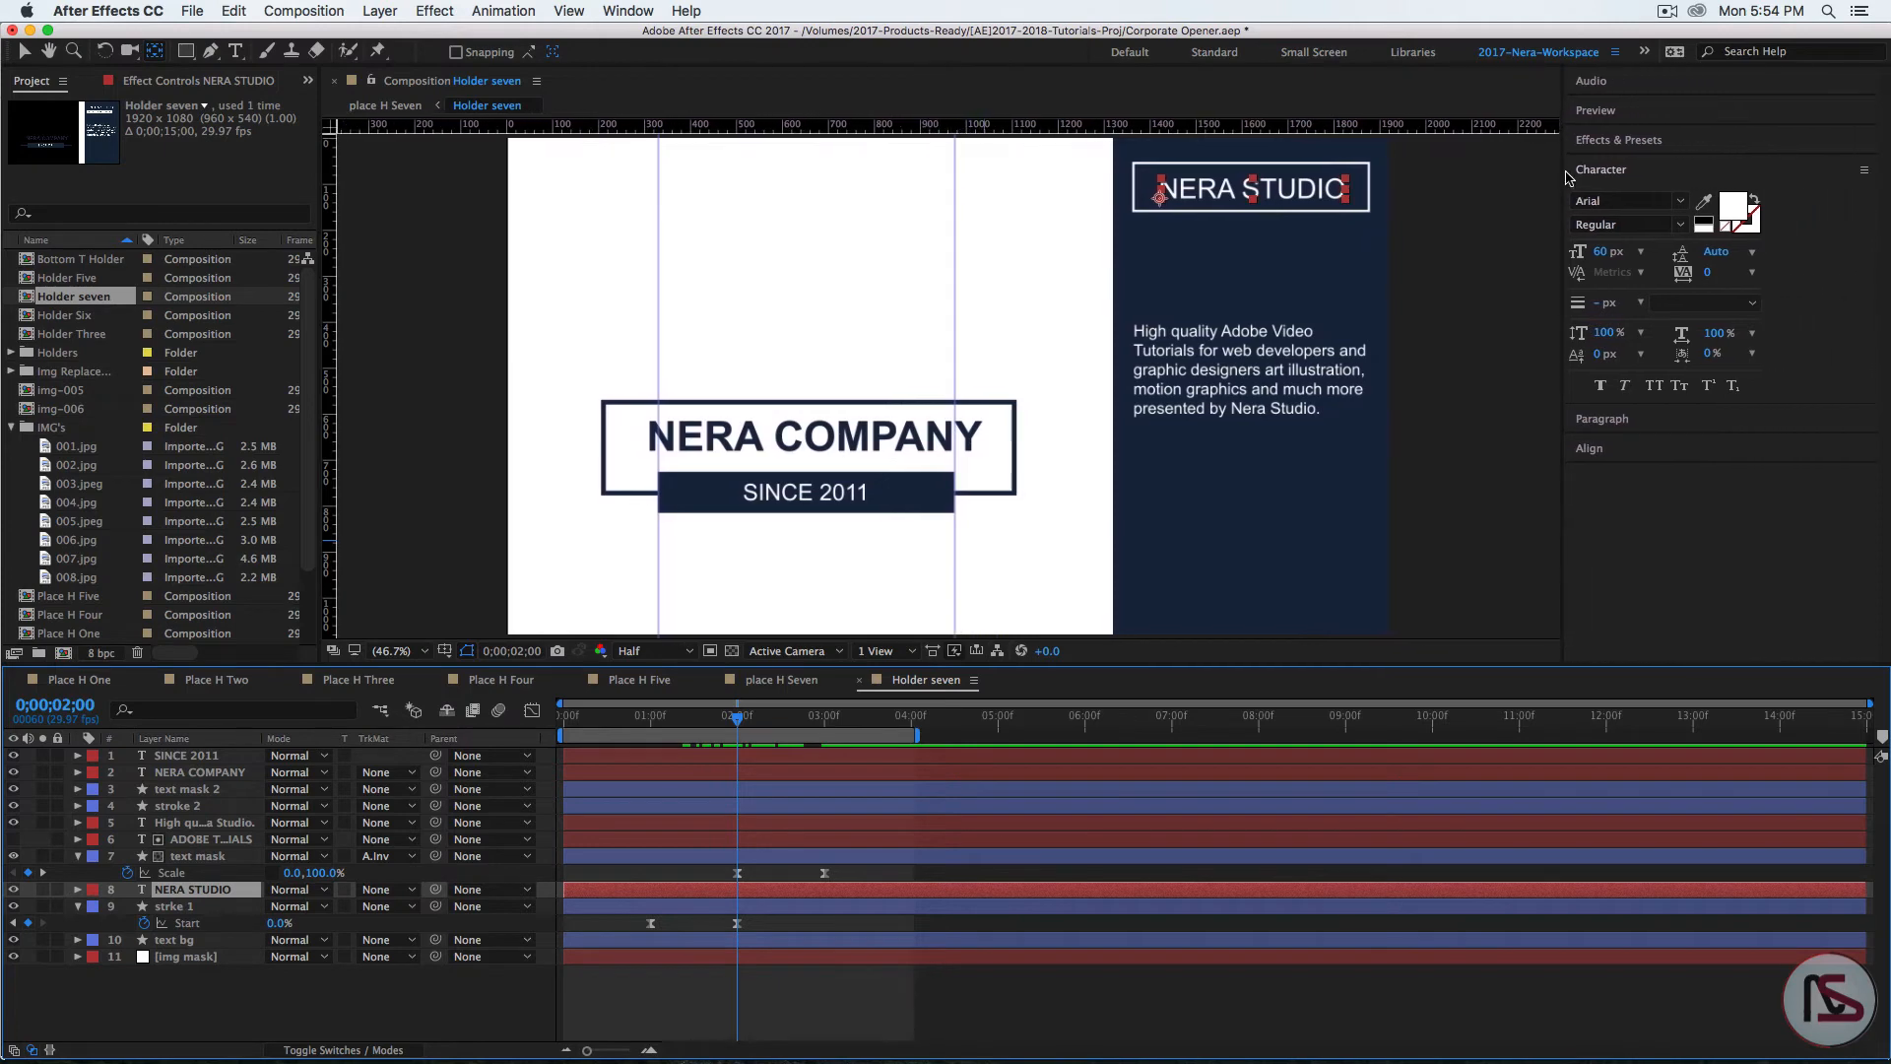
click(1603, 145)
click(1573, 186)
click(1590, 338)
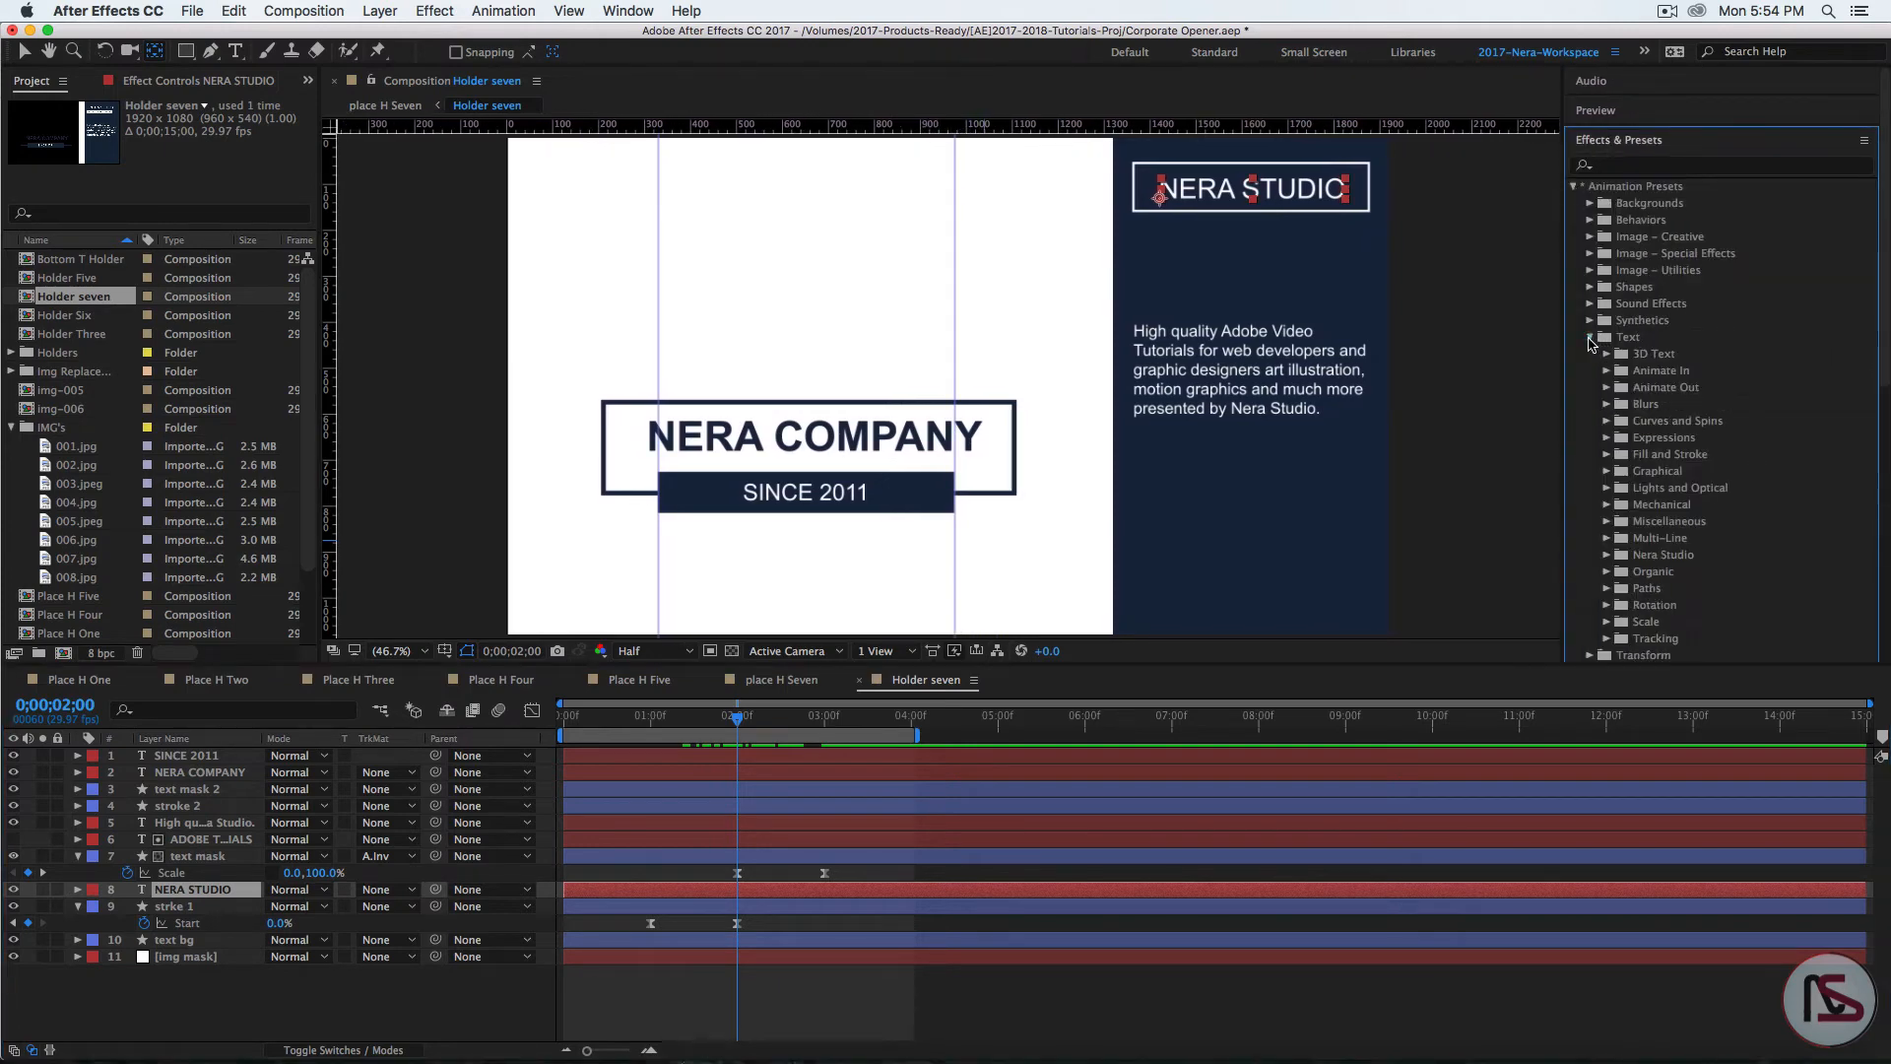
click(1607, 371)
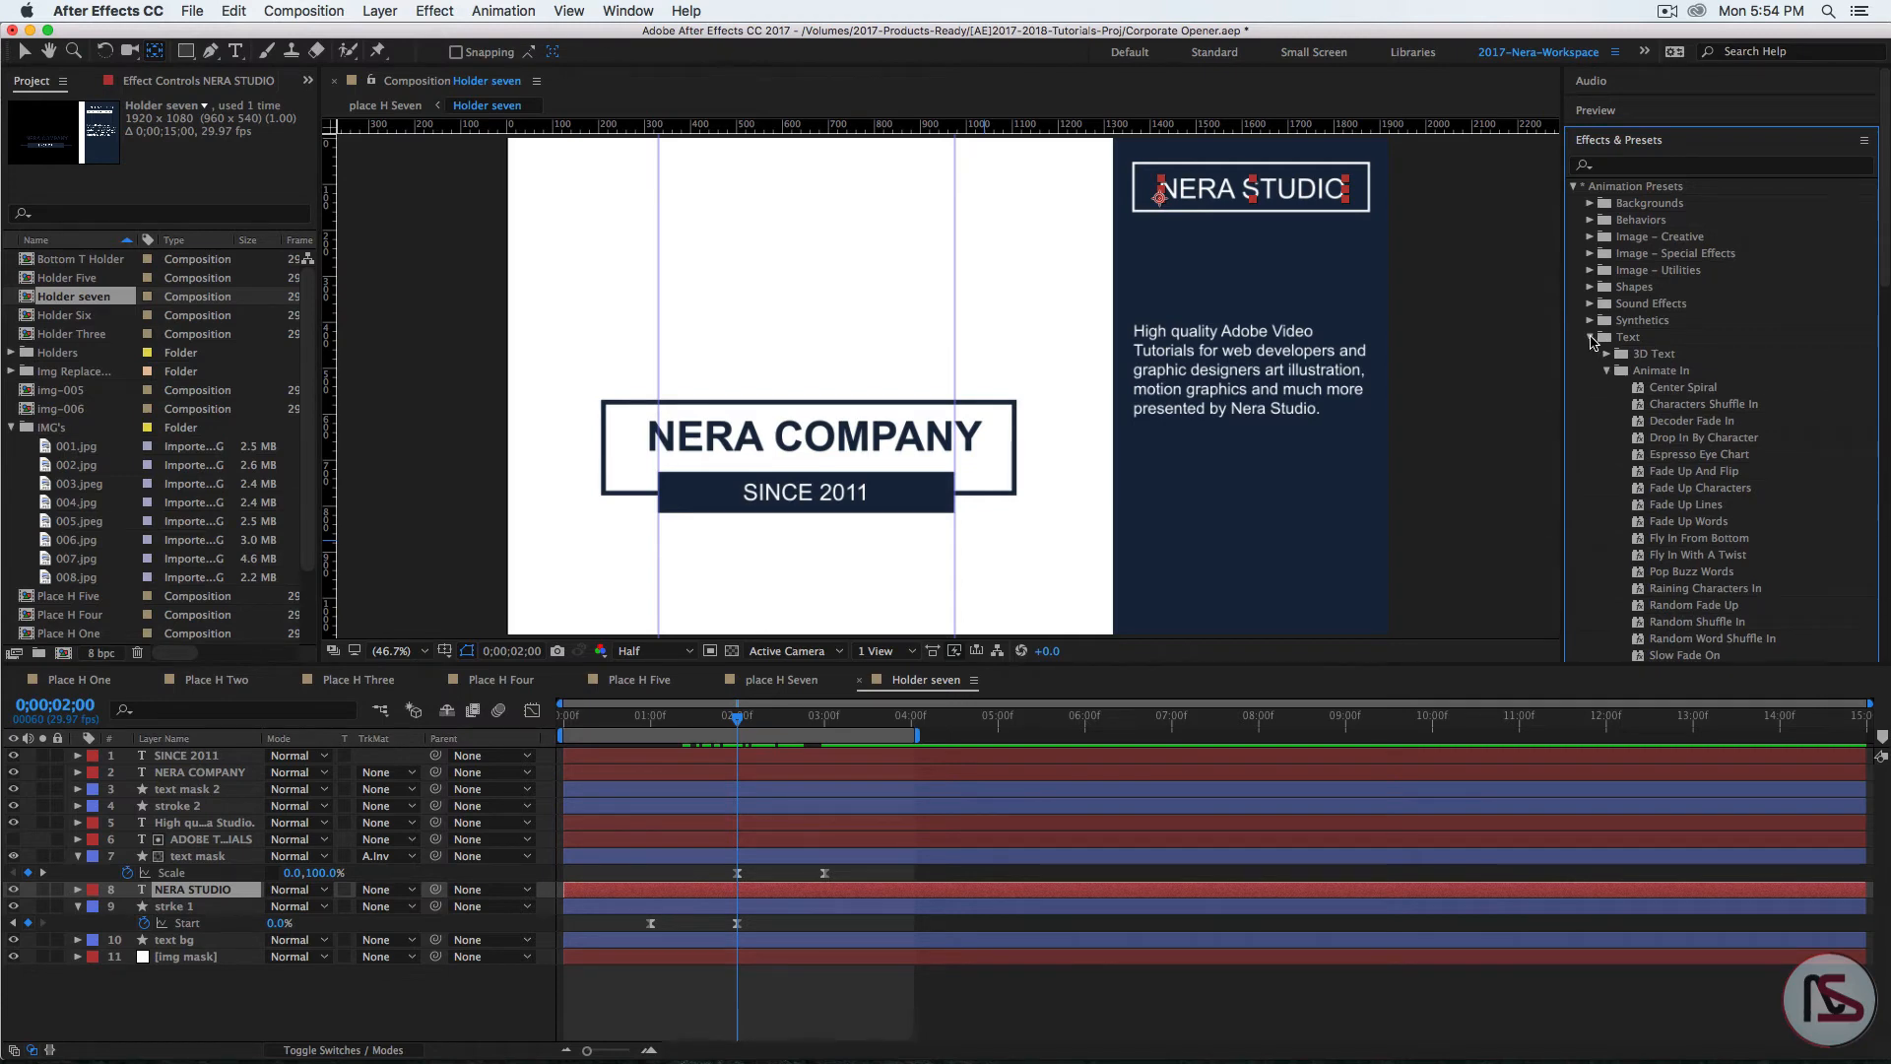
click(1608, 371)
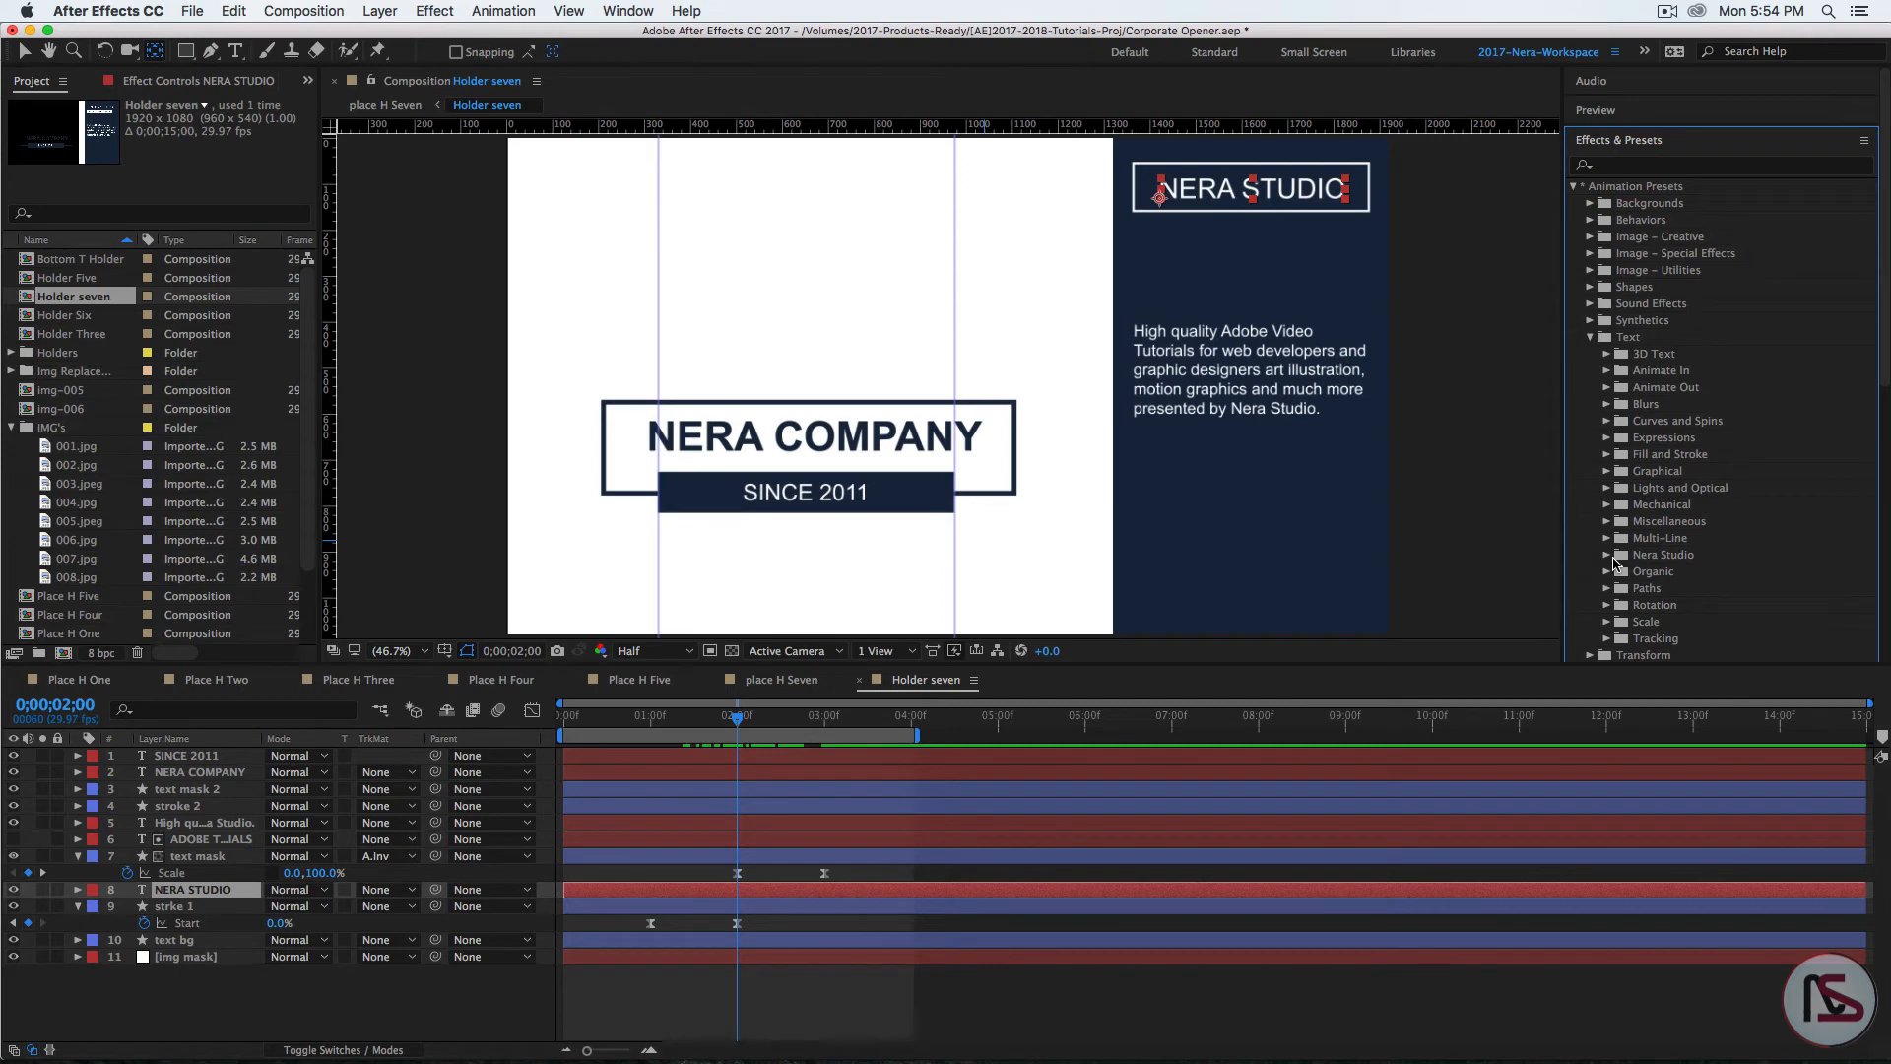
Step: Switch to Firefox to view the YouTube tutorial on creating and saving text presets, and return to After Effects
mouse_move(1163, 1044)
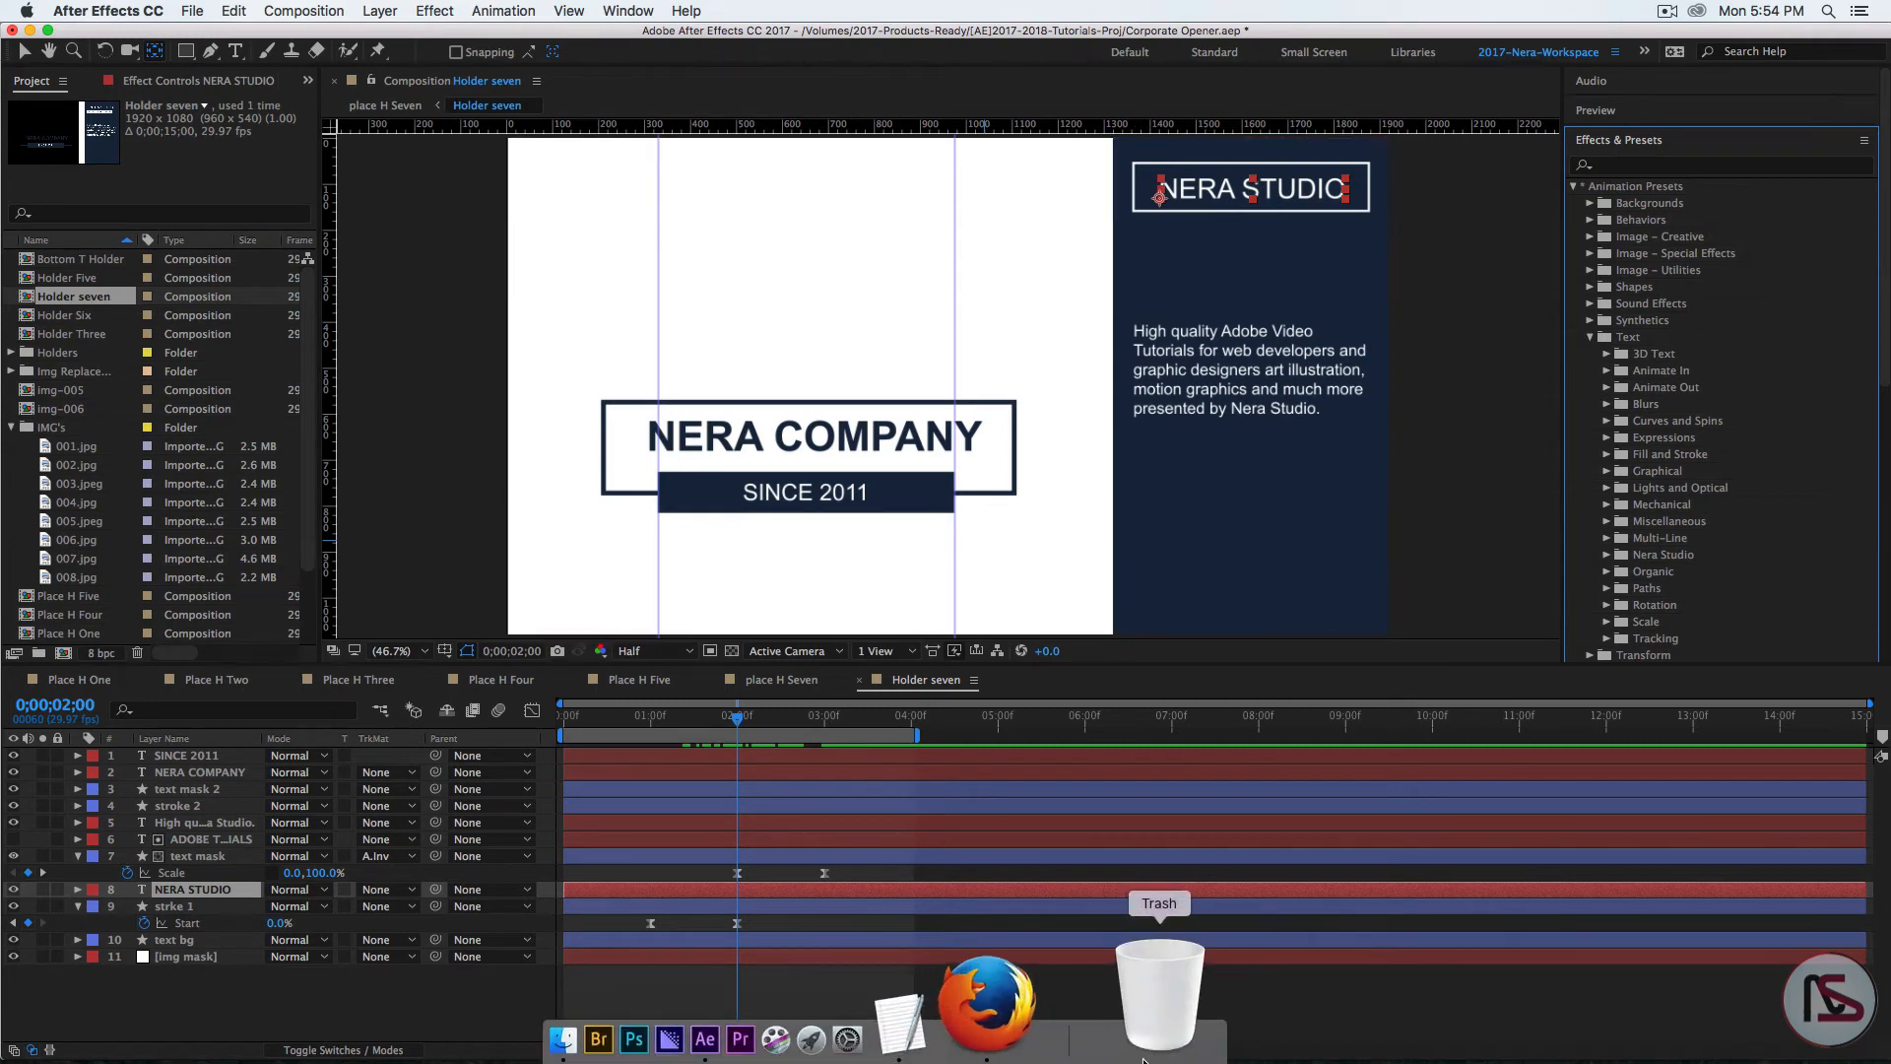
click(1110, 1017)
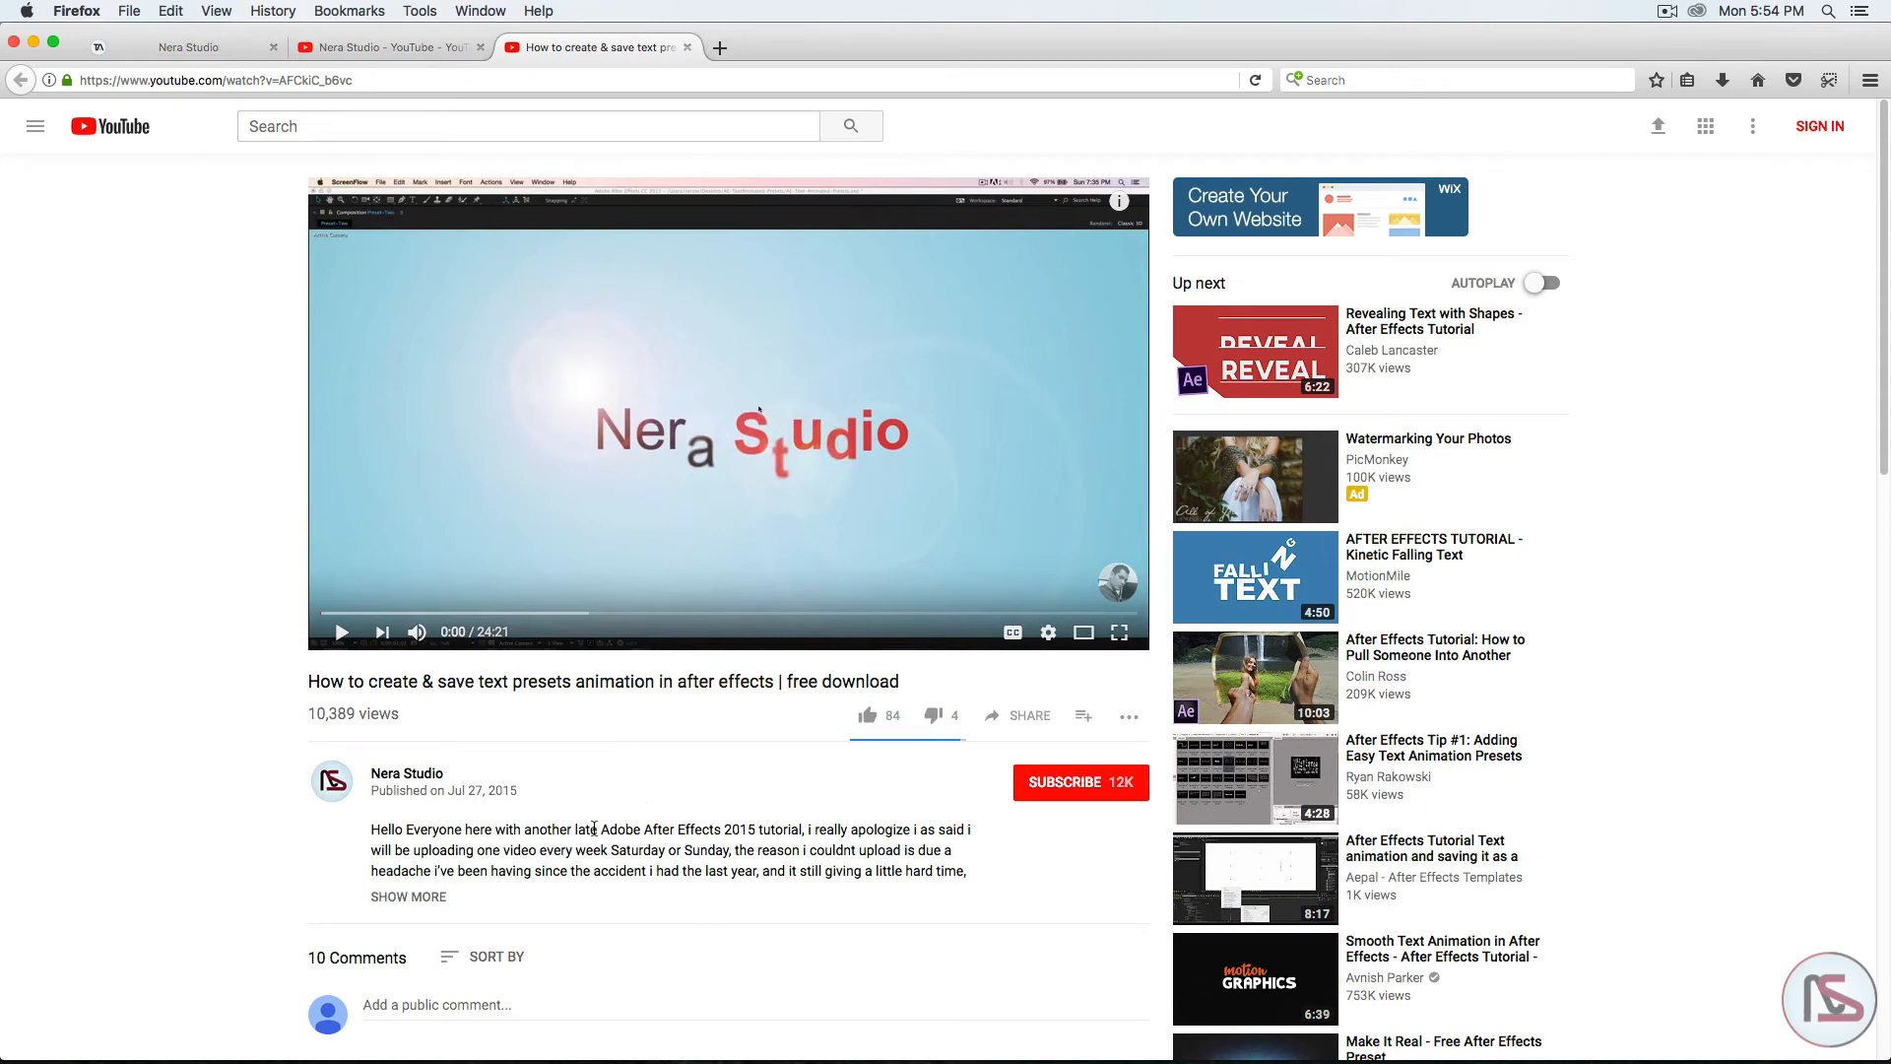
mouse_move(1261, 1060)
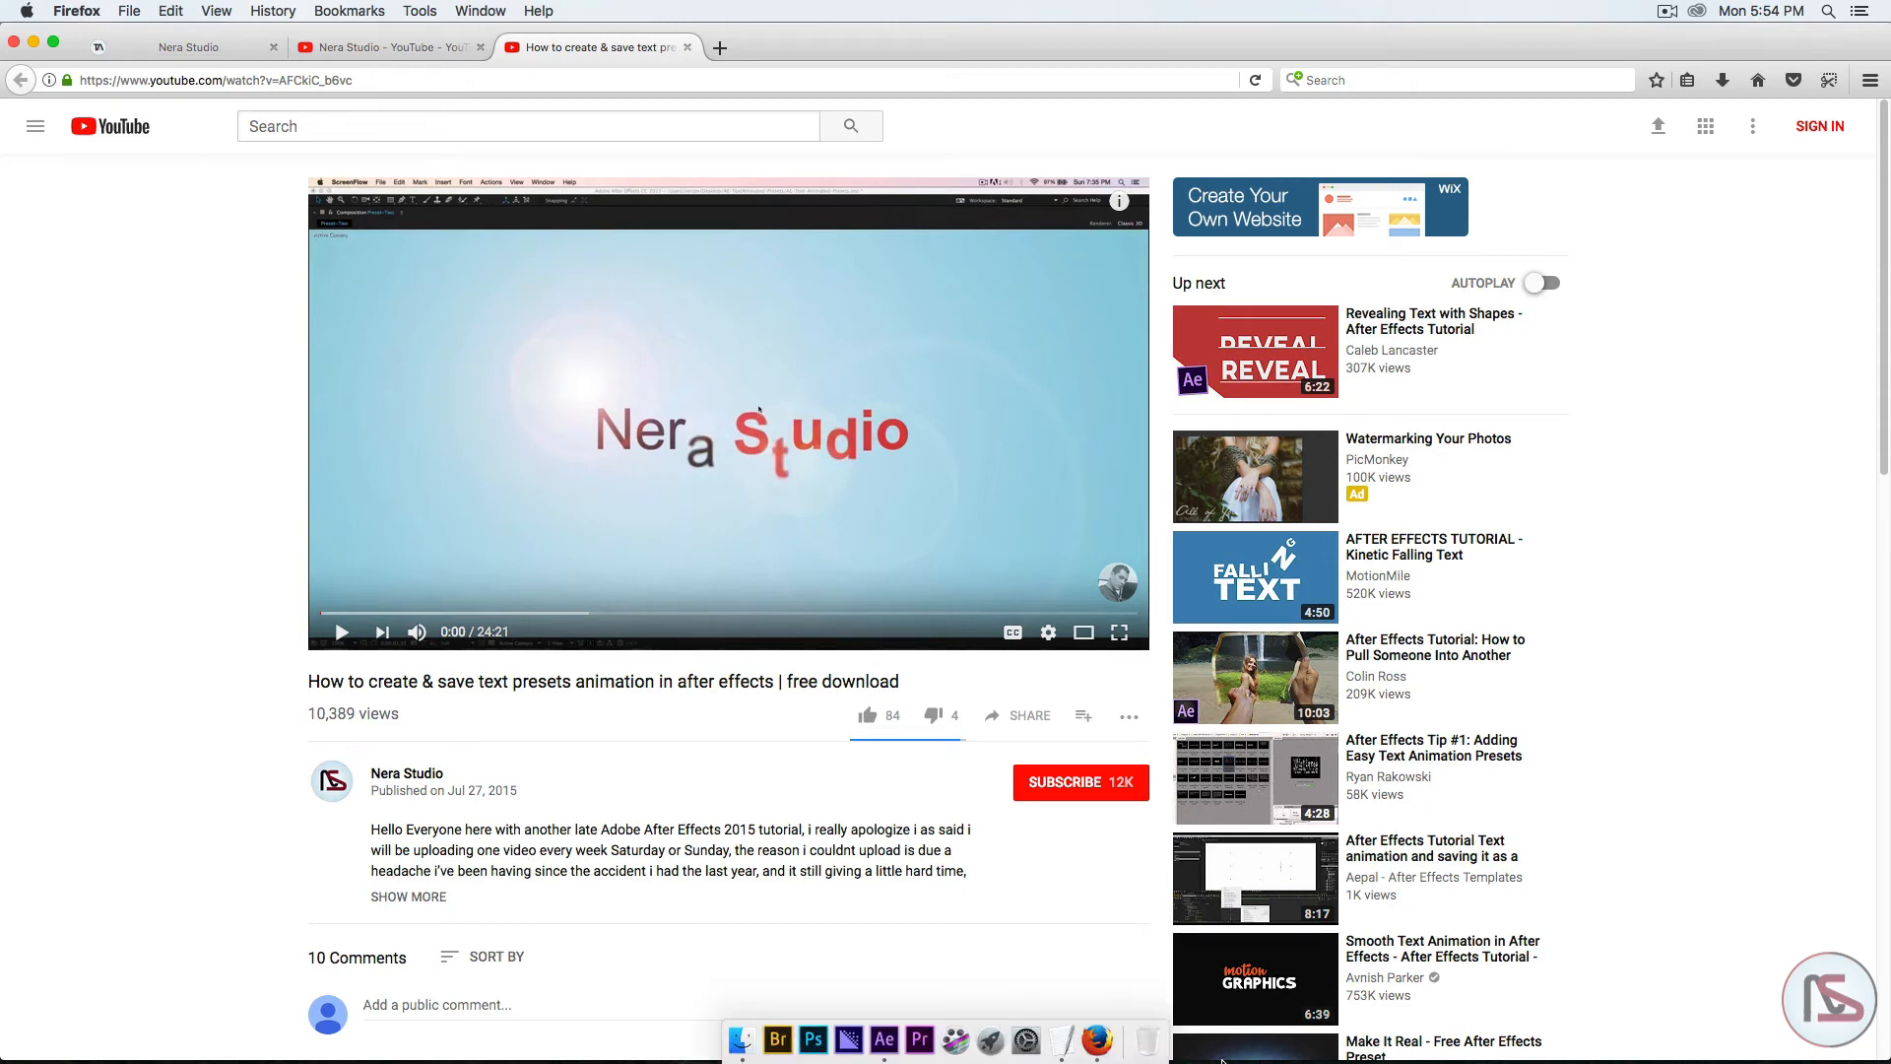
click(855, 1042)
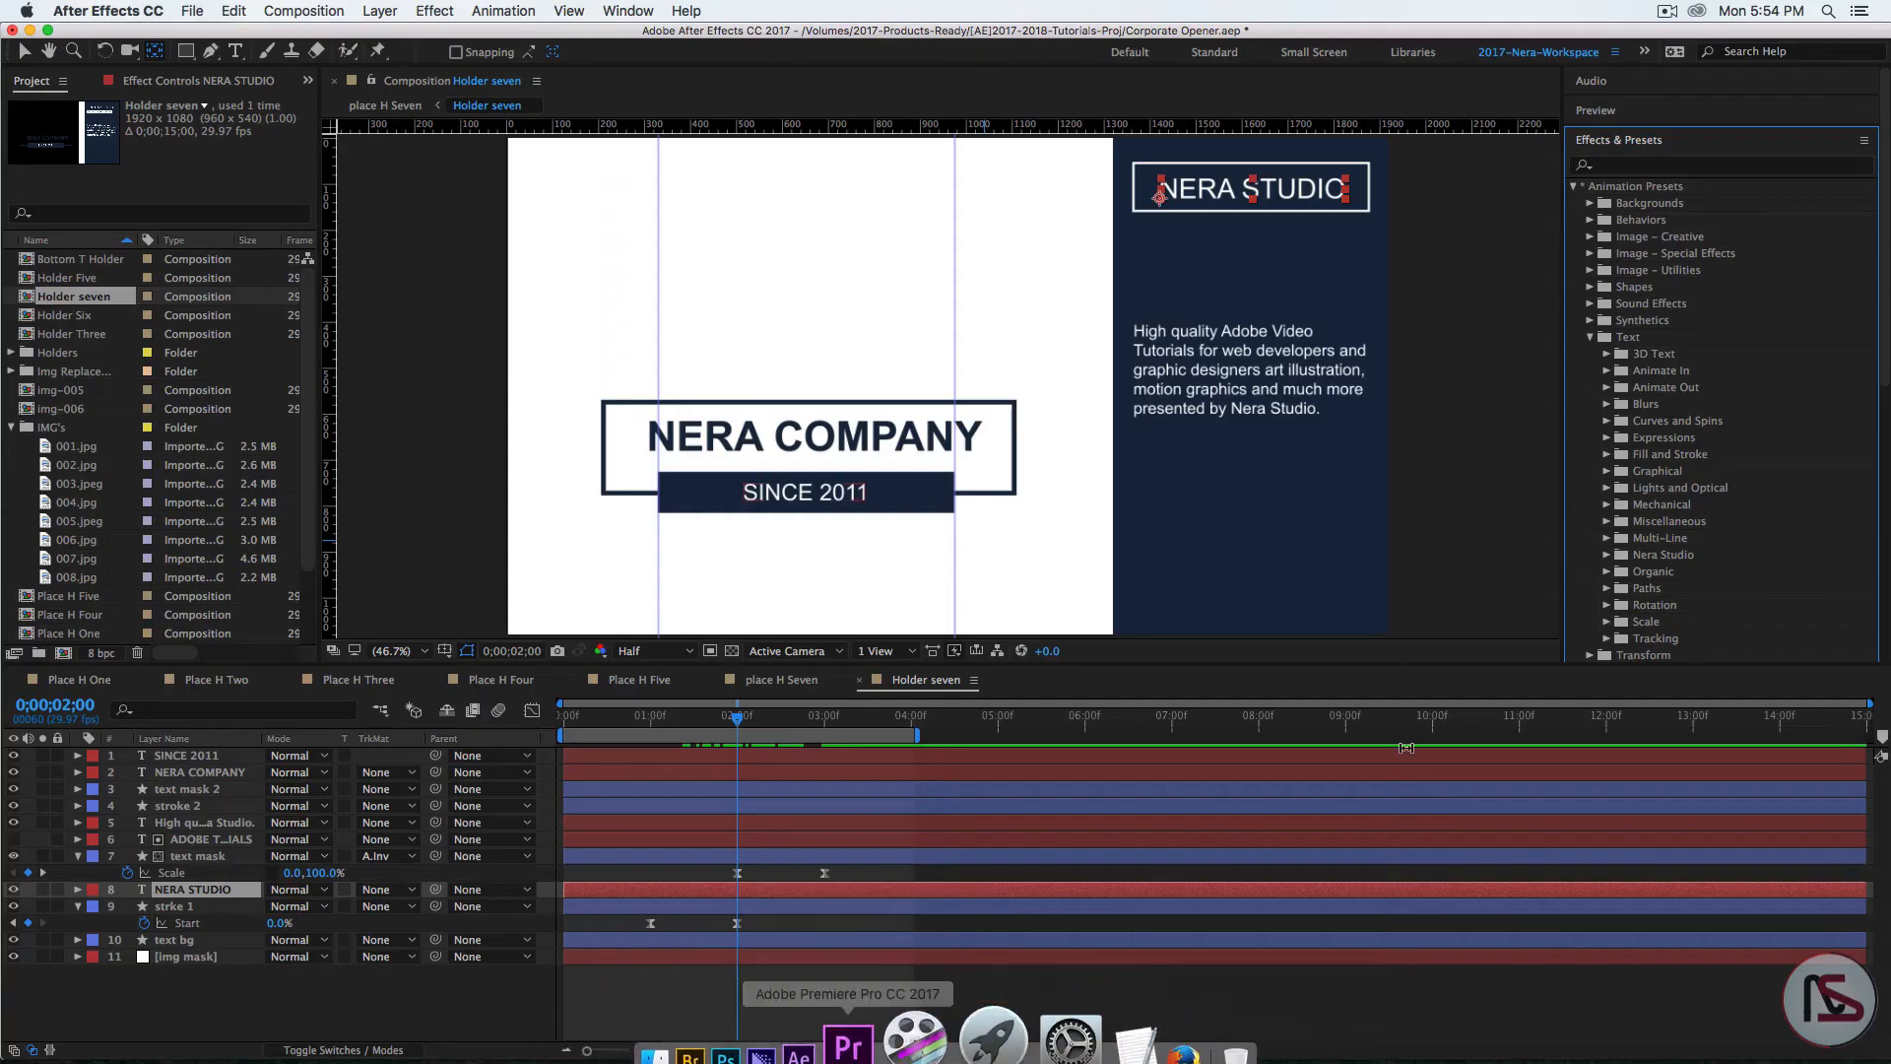
Step: Try the Nera Studio In preset Flying Through Camera on the NERA STUDIO layer at 0;00;02;00 and check its animation
click(1607, 557)
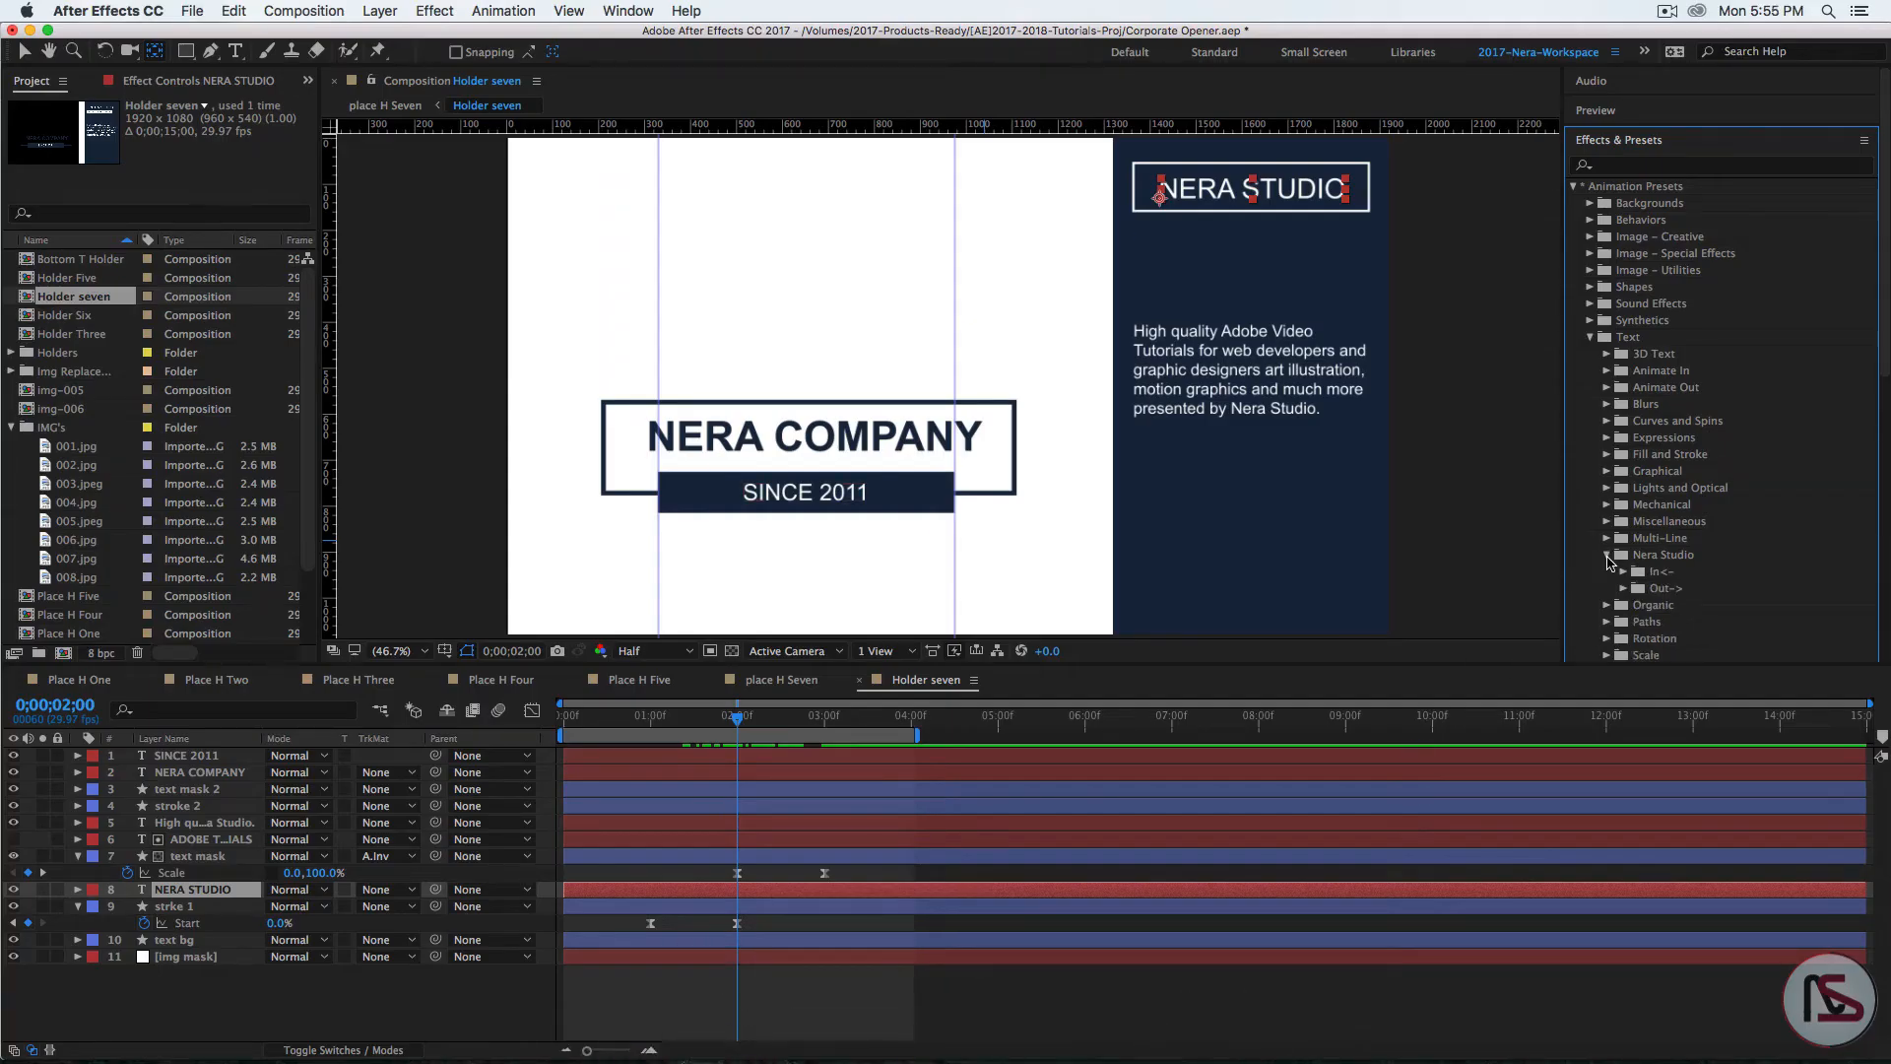
click(1624, 573)
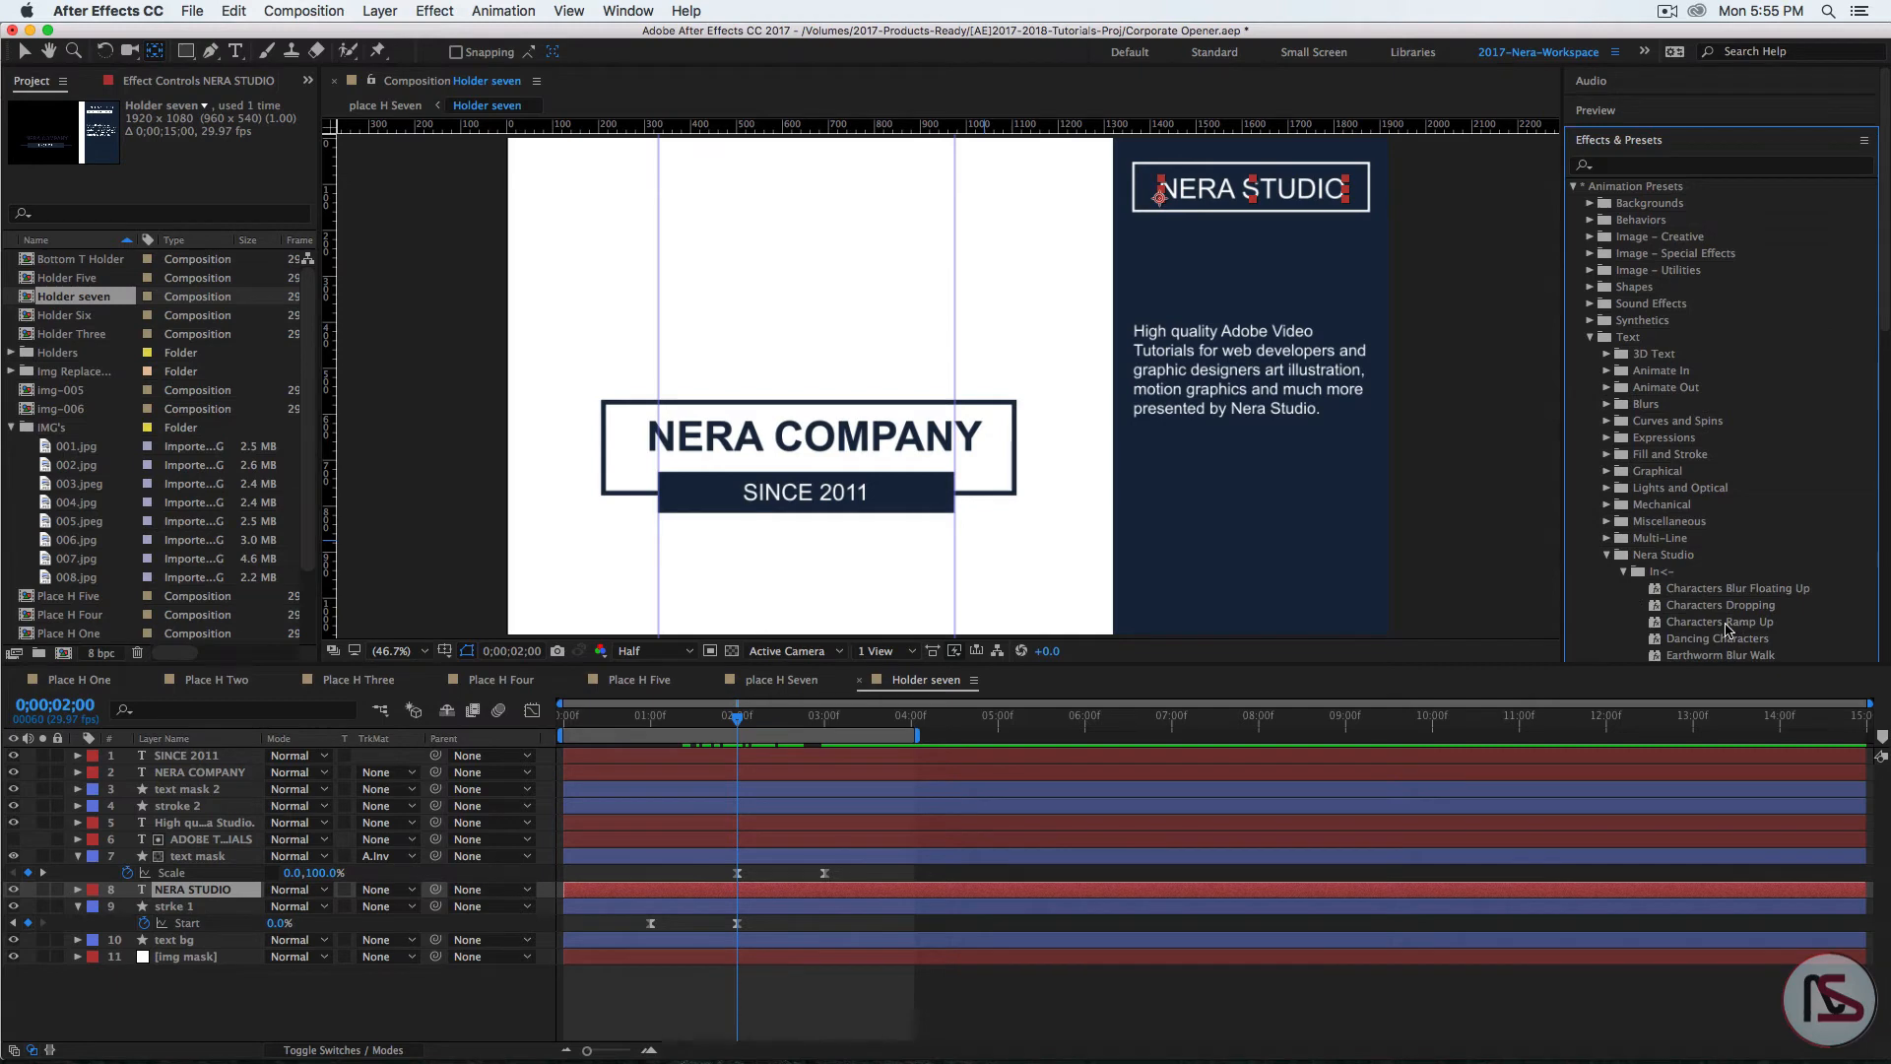
scroll(1726, 616, down, 5)
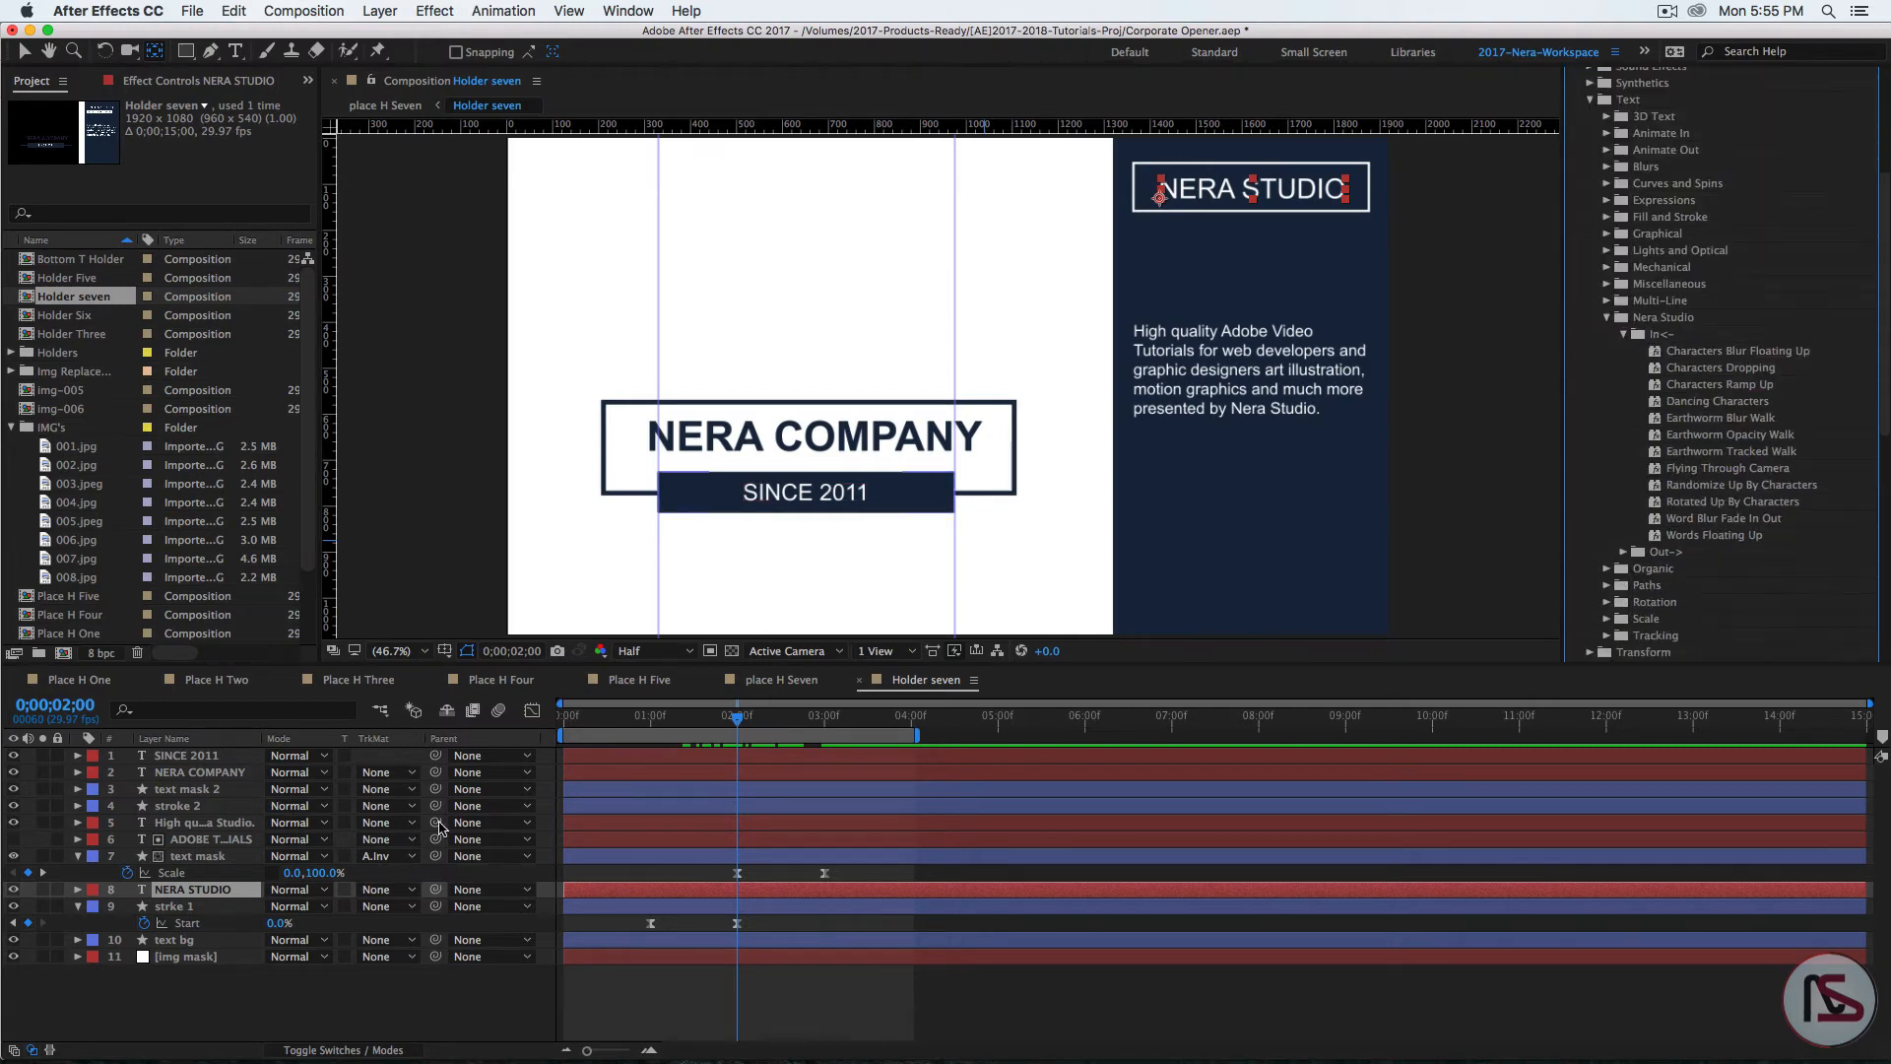
click(209, 891)
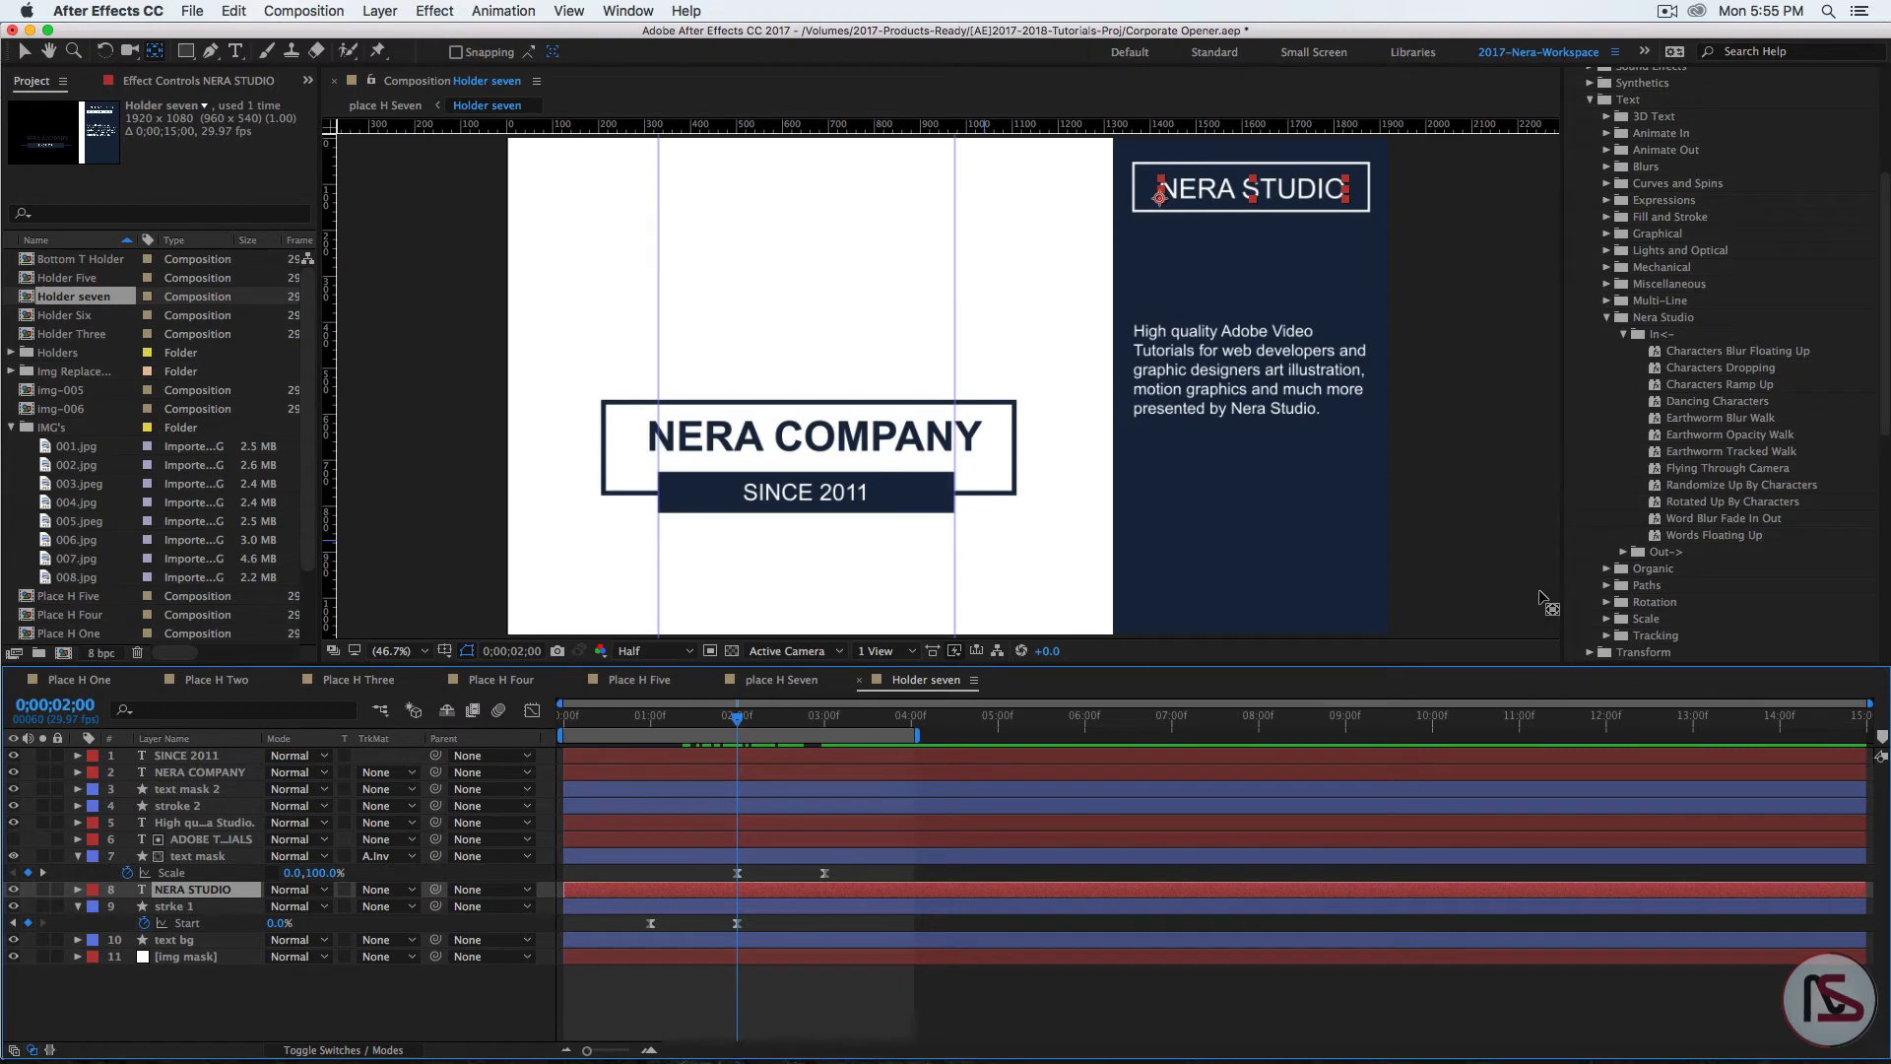
double_click(1667, 474)
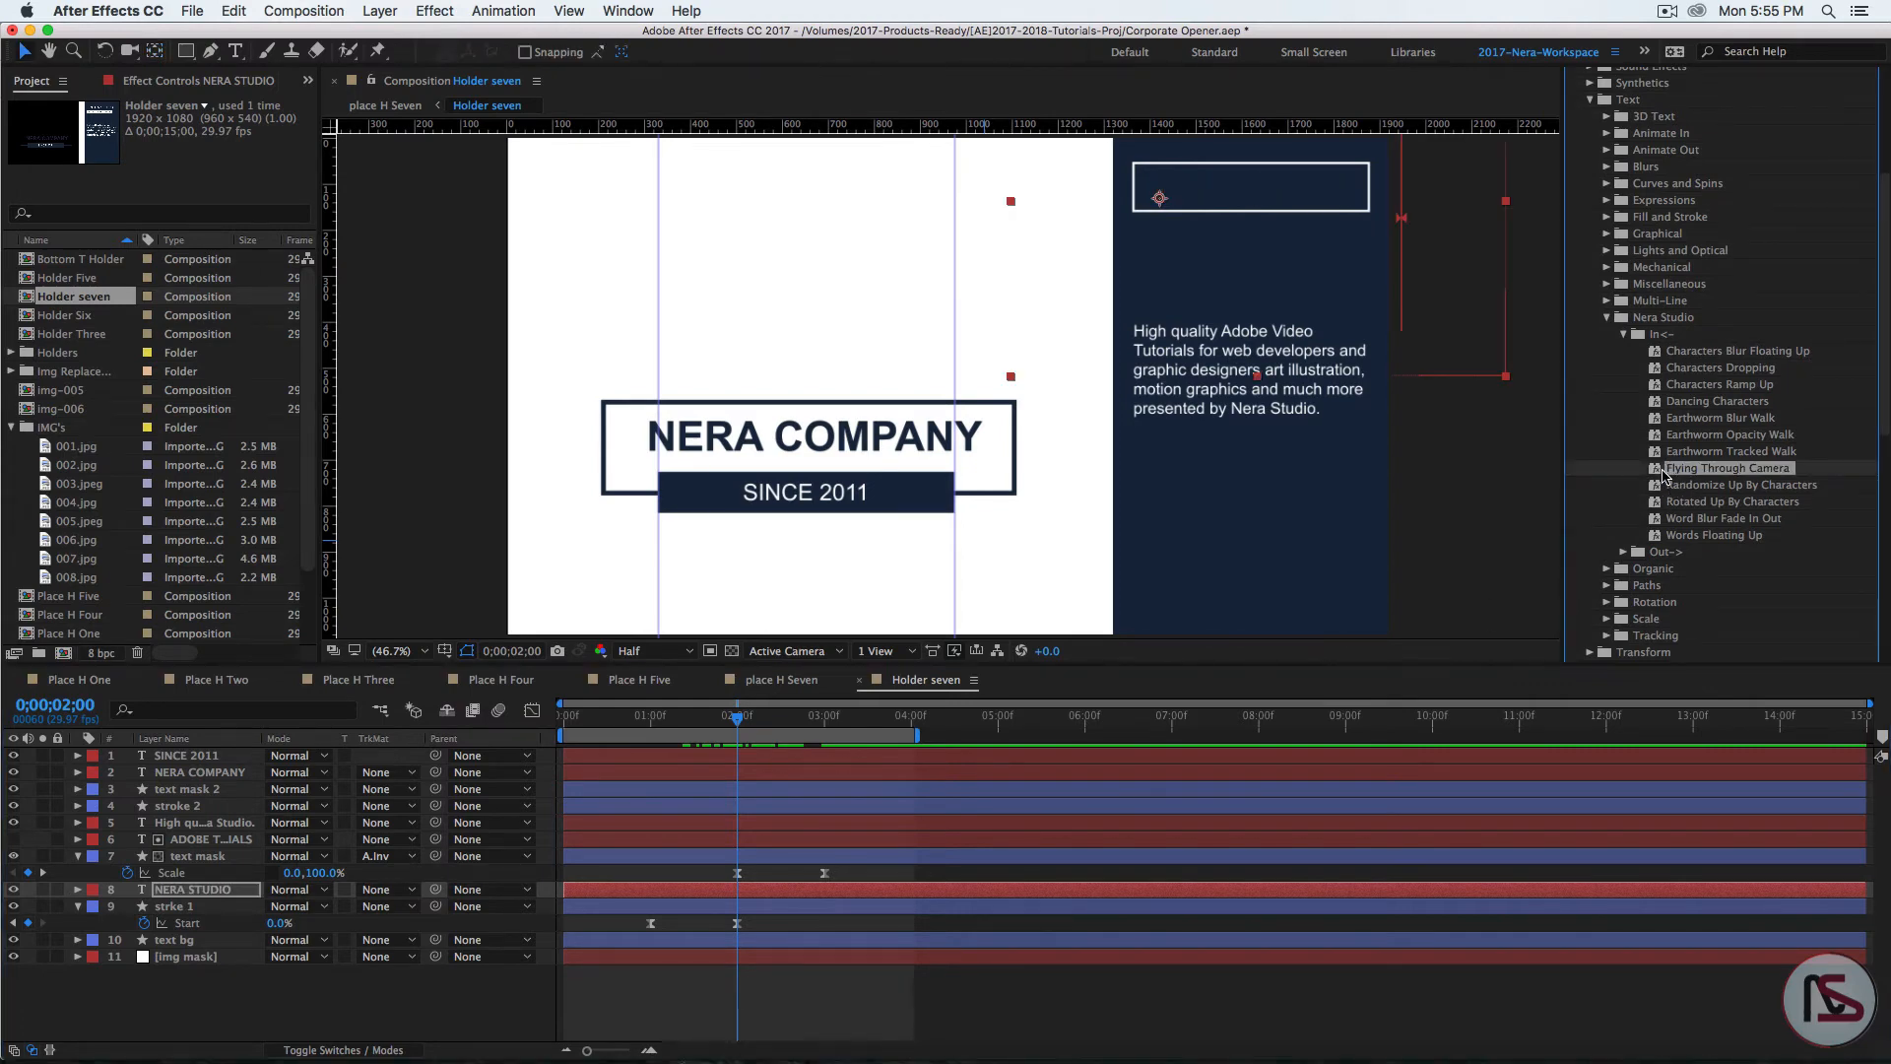
drag(739, 727, 798, 726)
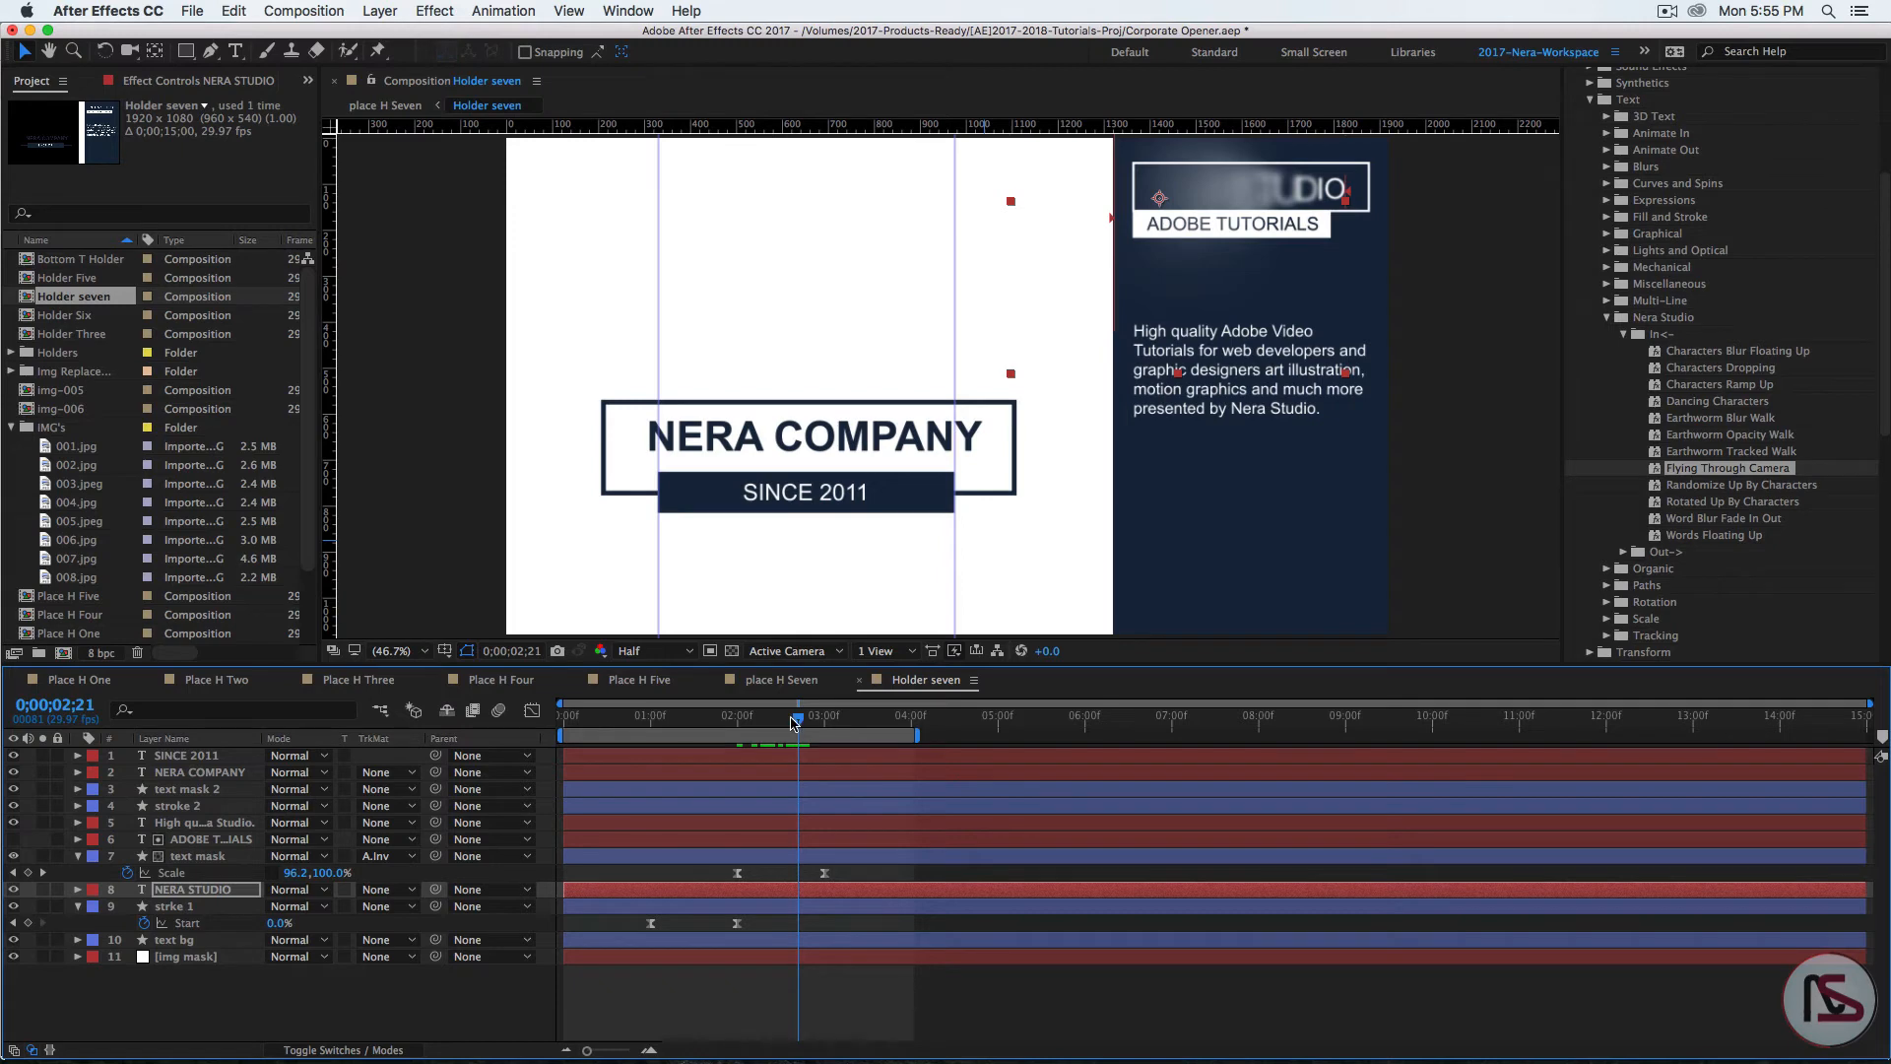
drag(793, 724, 737, 729)
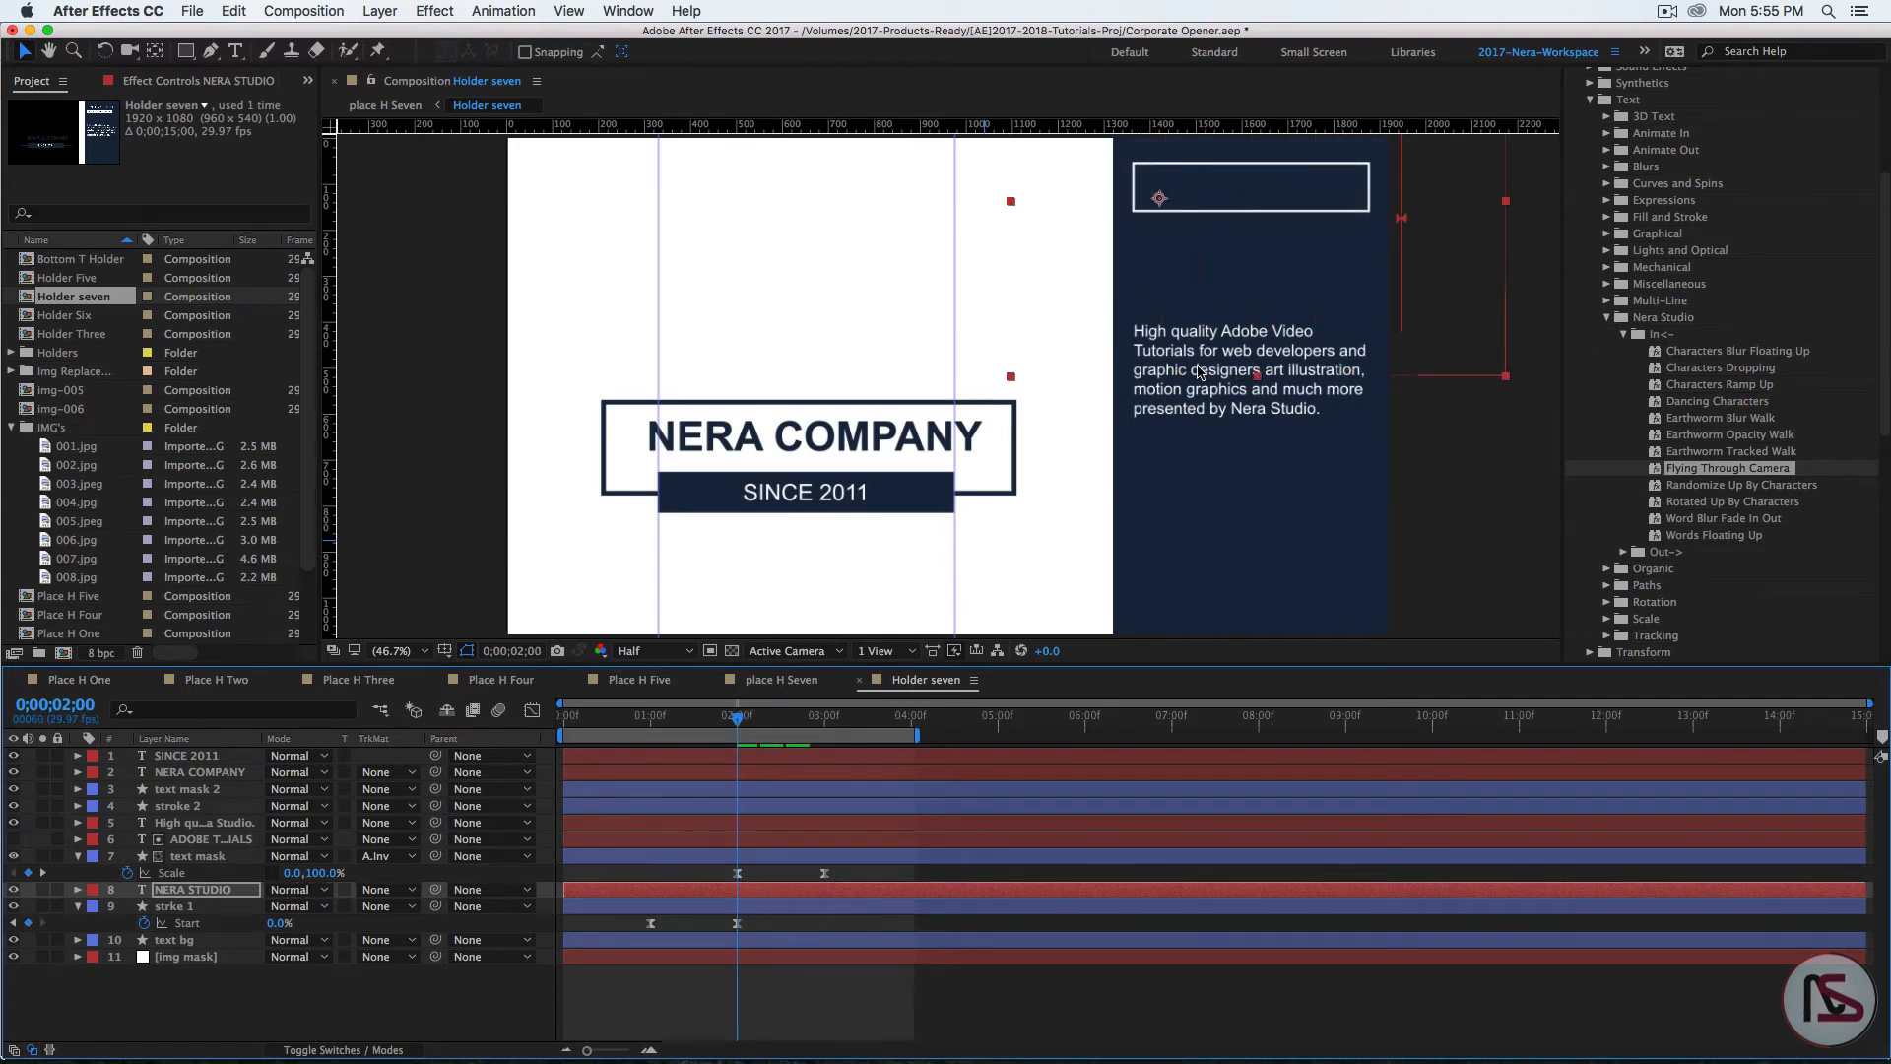
Step: Try the Animate In preset Slow Fade On on the NERA STUDIO layer, check it, and undo the presets applied
click(1625, 334)
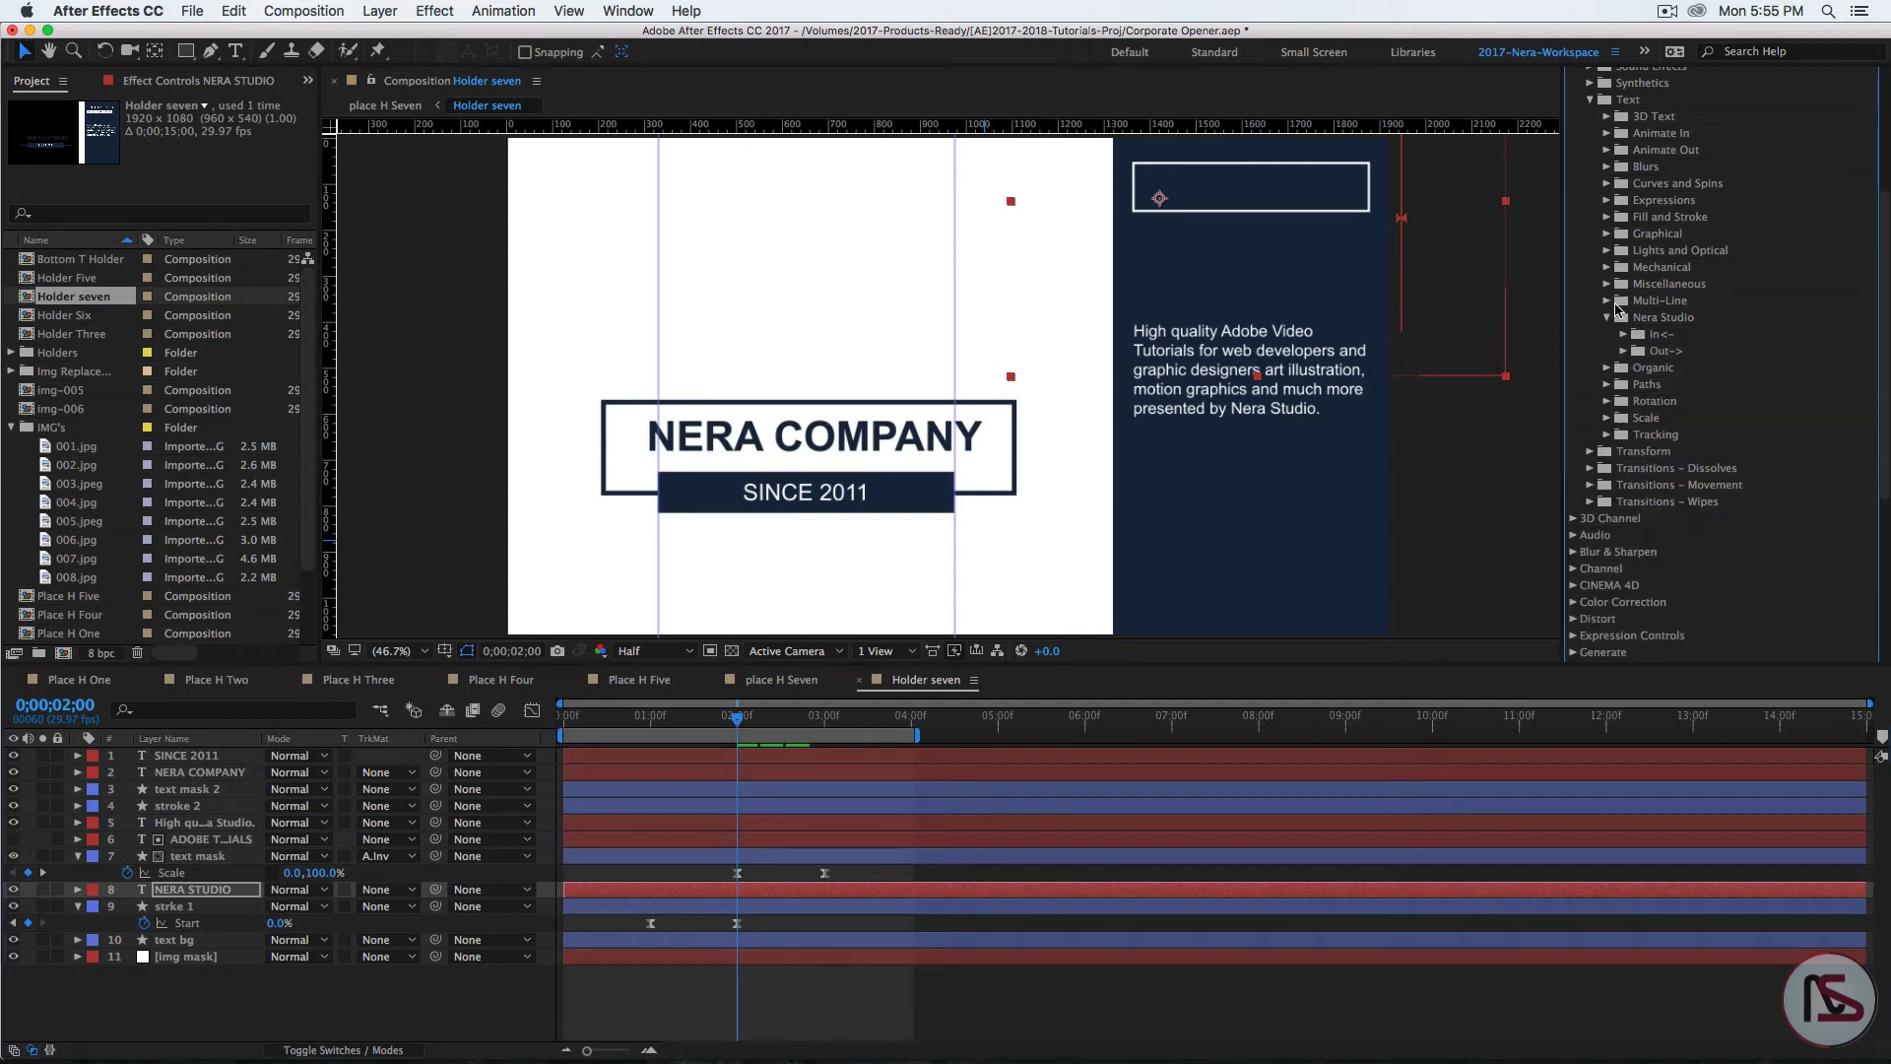
click(1609, 318)
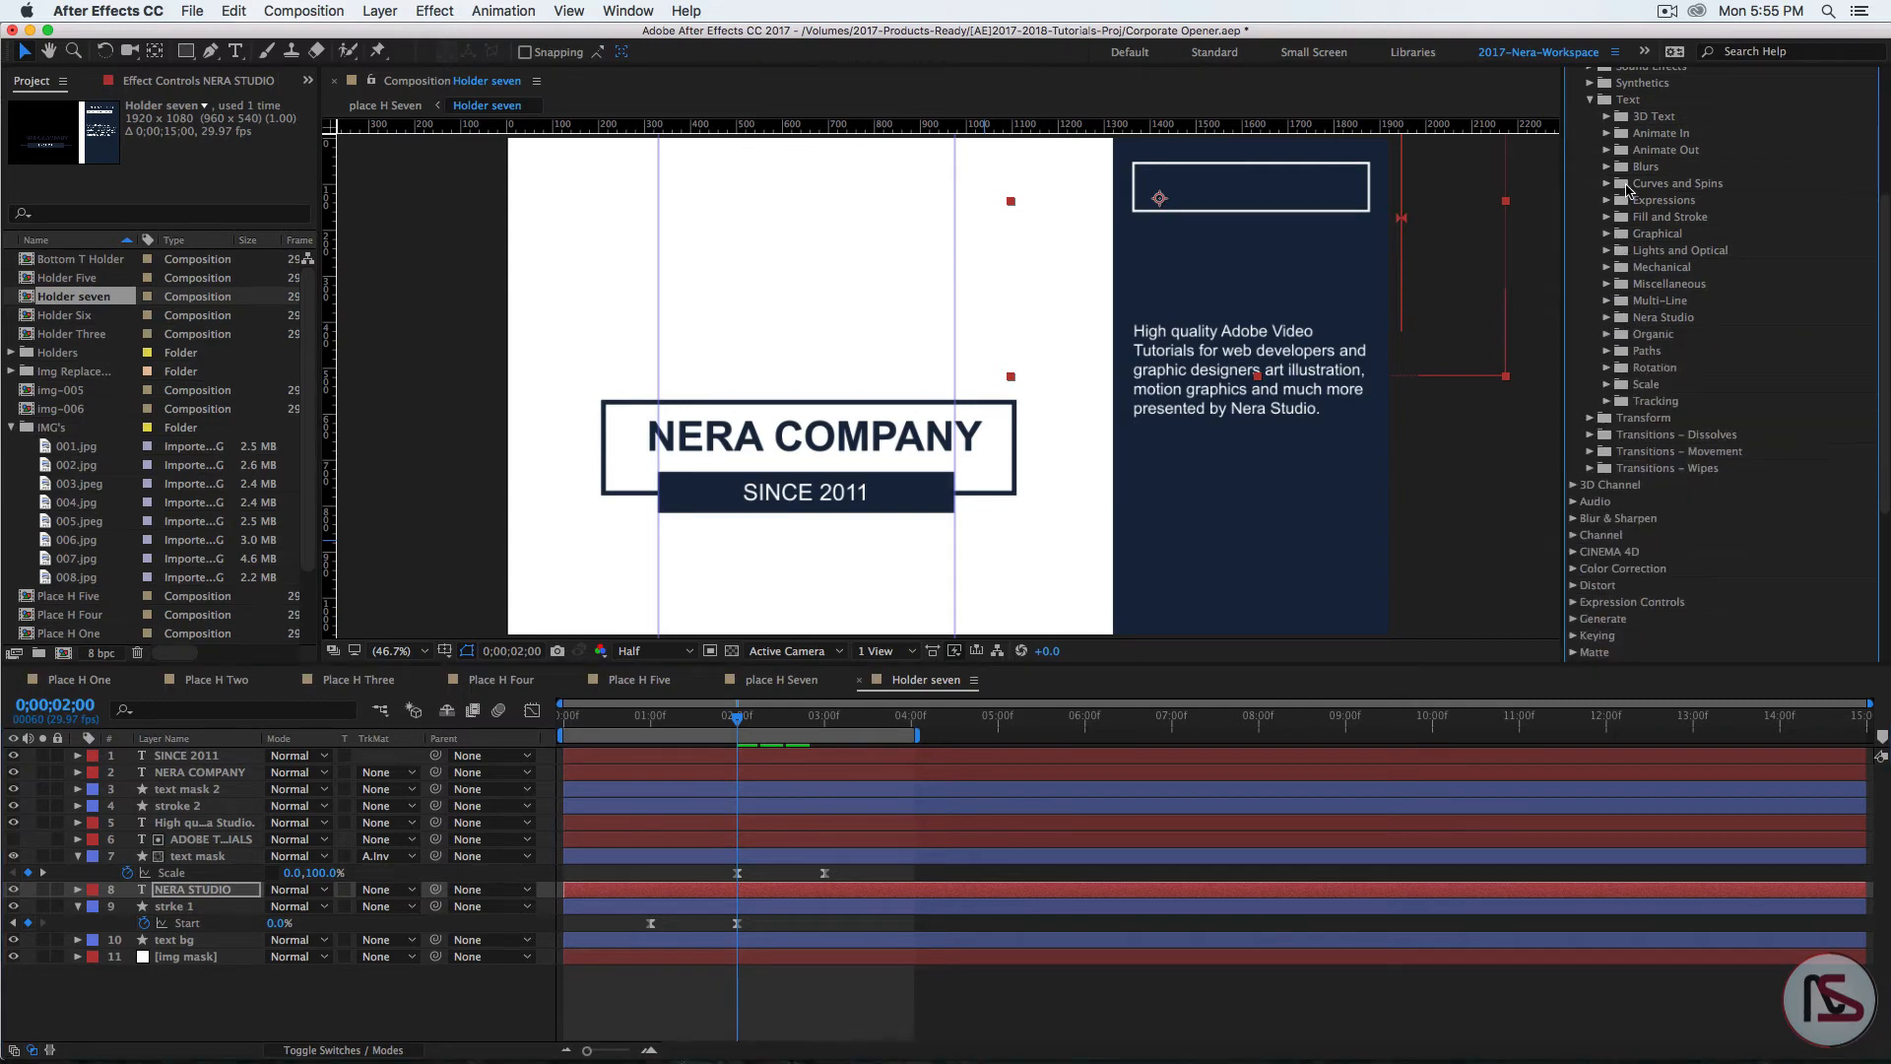
click(1607, 134)
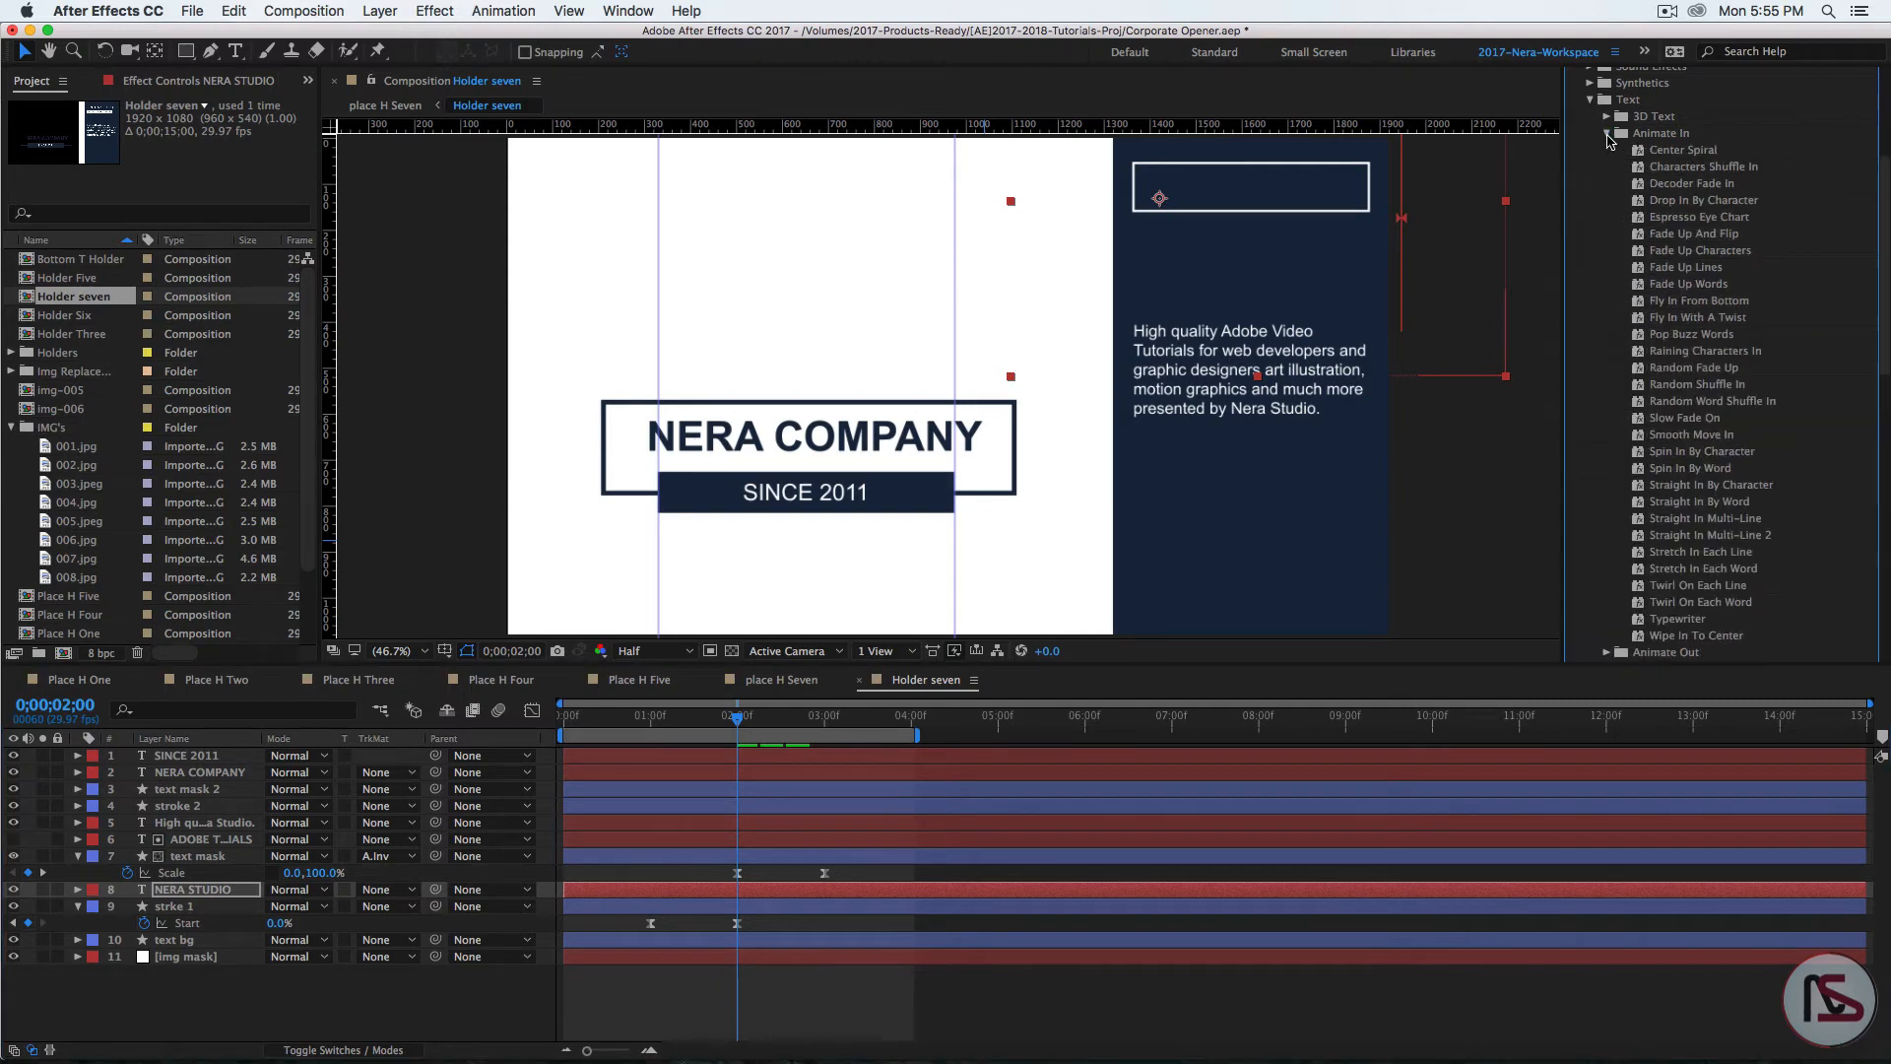
click(1663, 418)
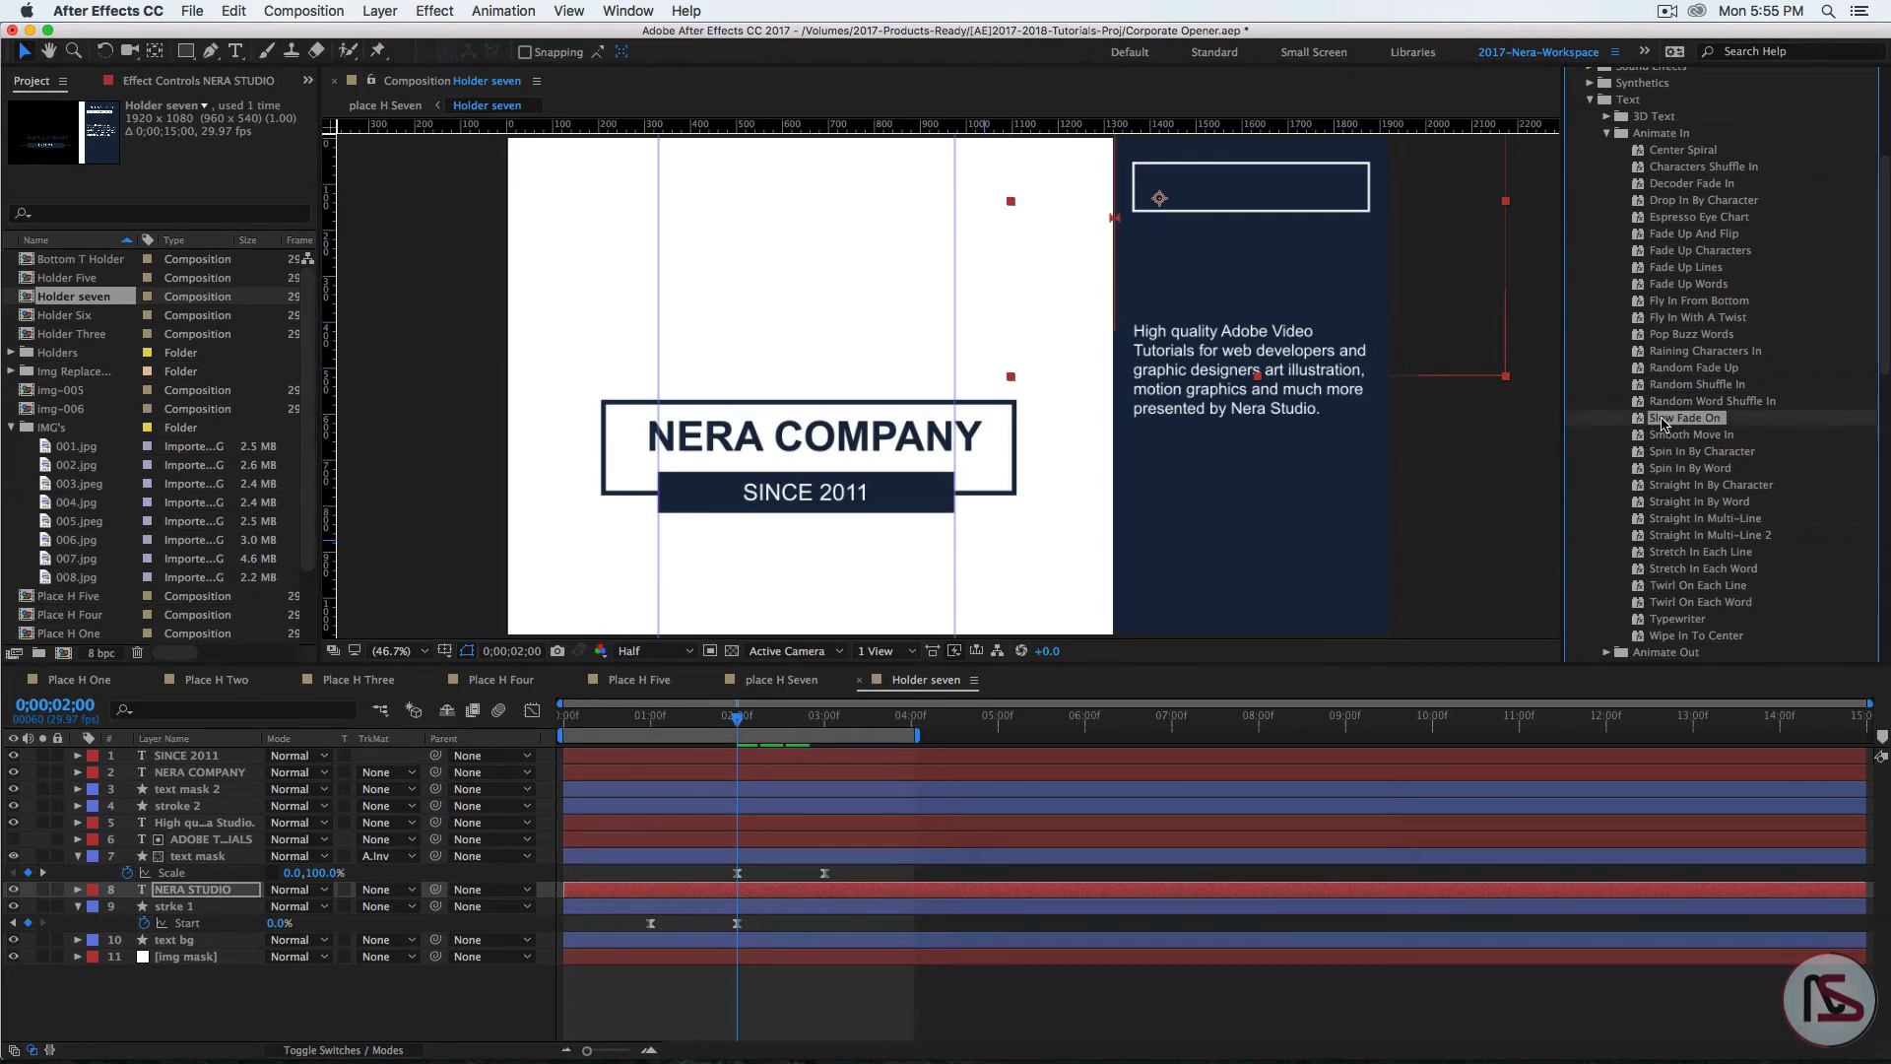
drag(734, 722, 762, 726)
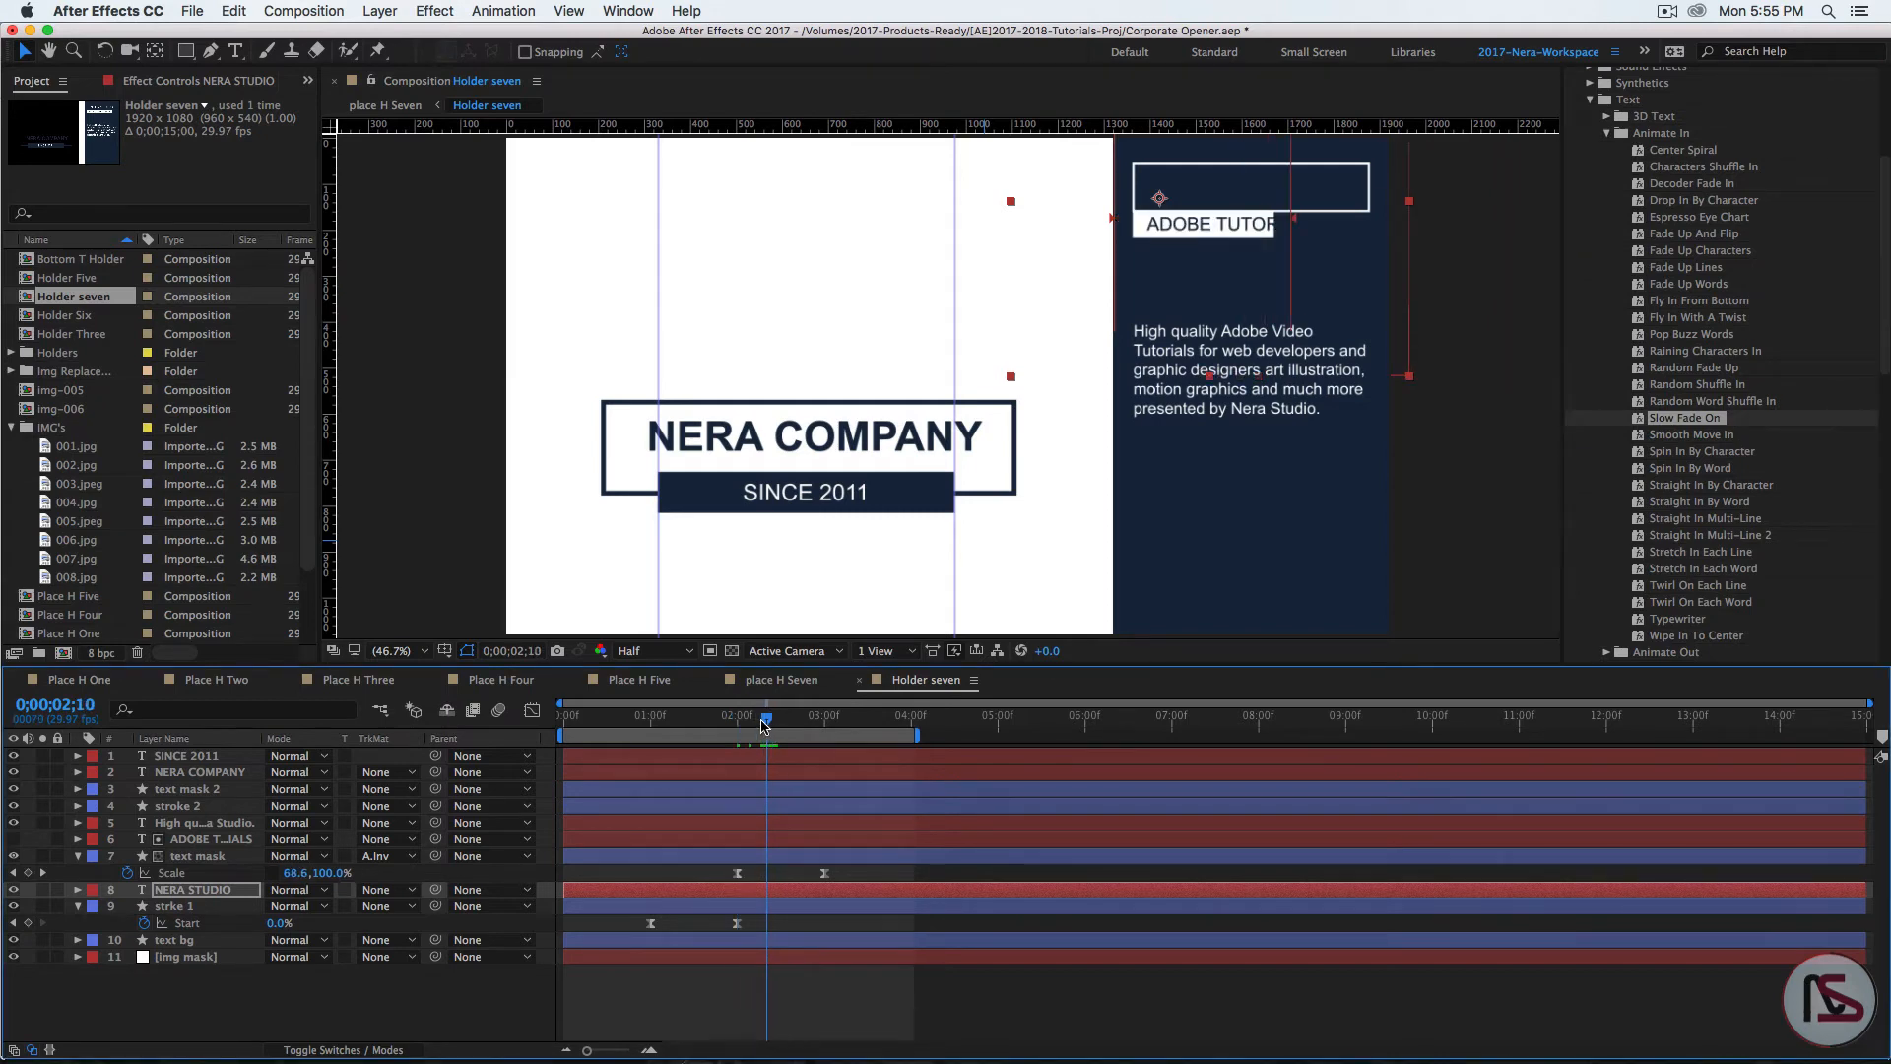
key(j)
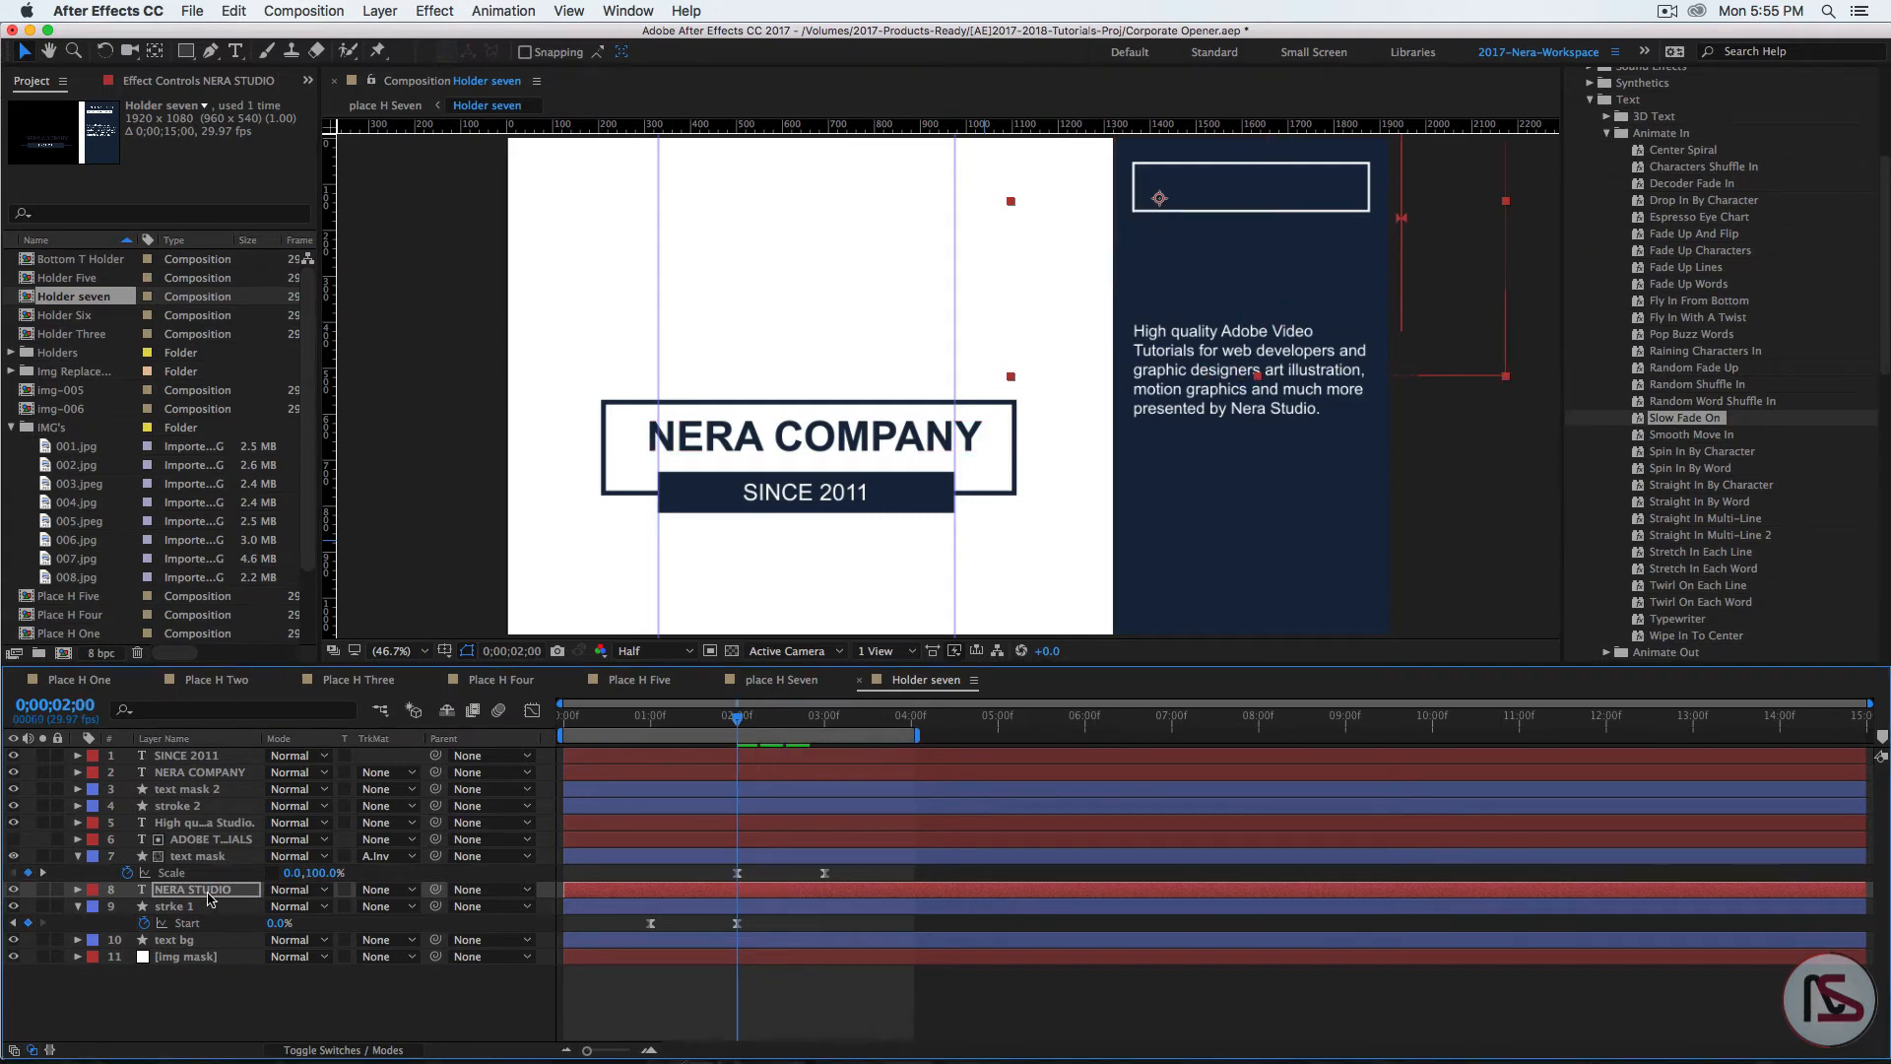
click(209, 892)
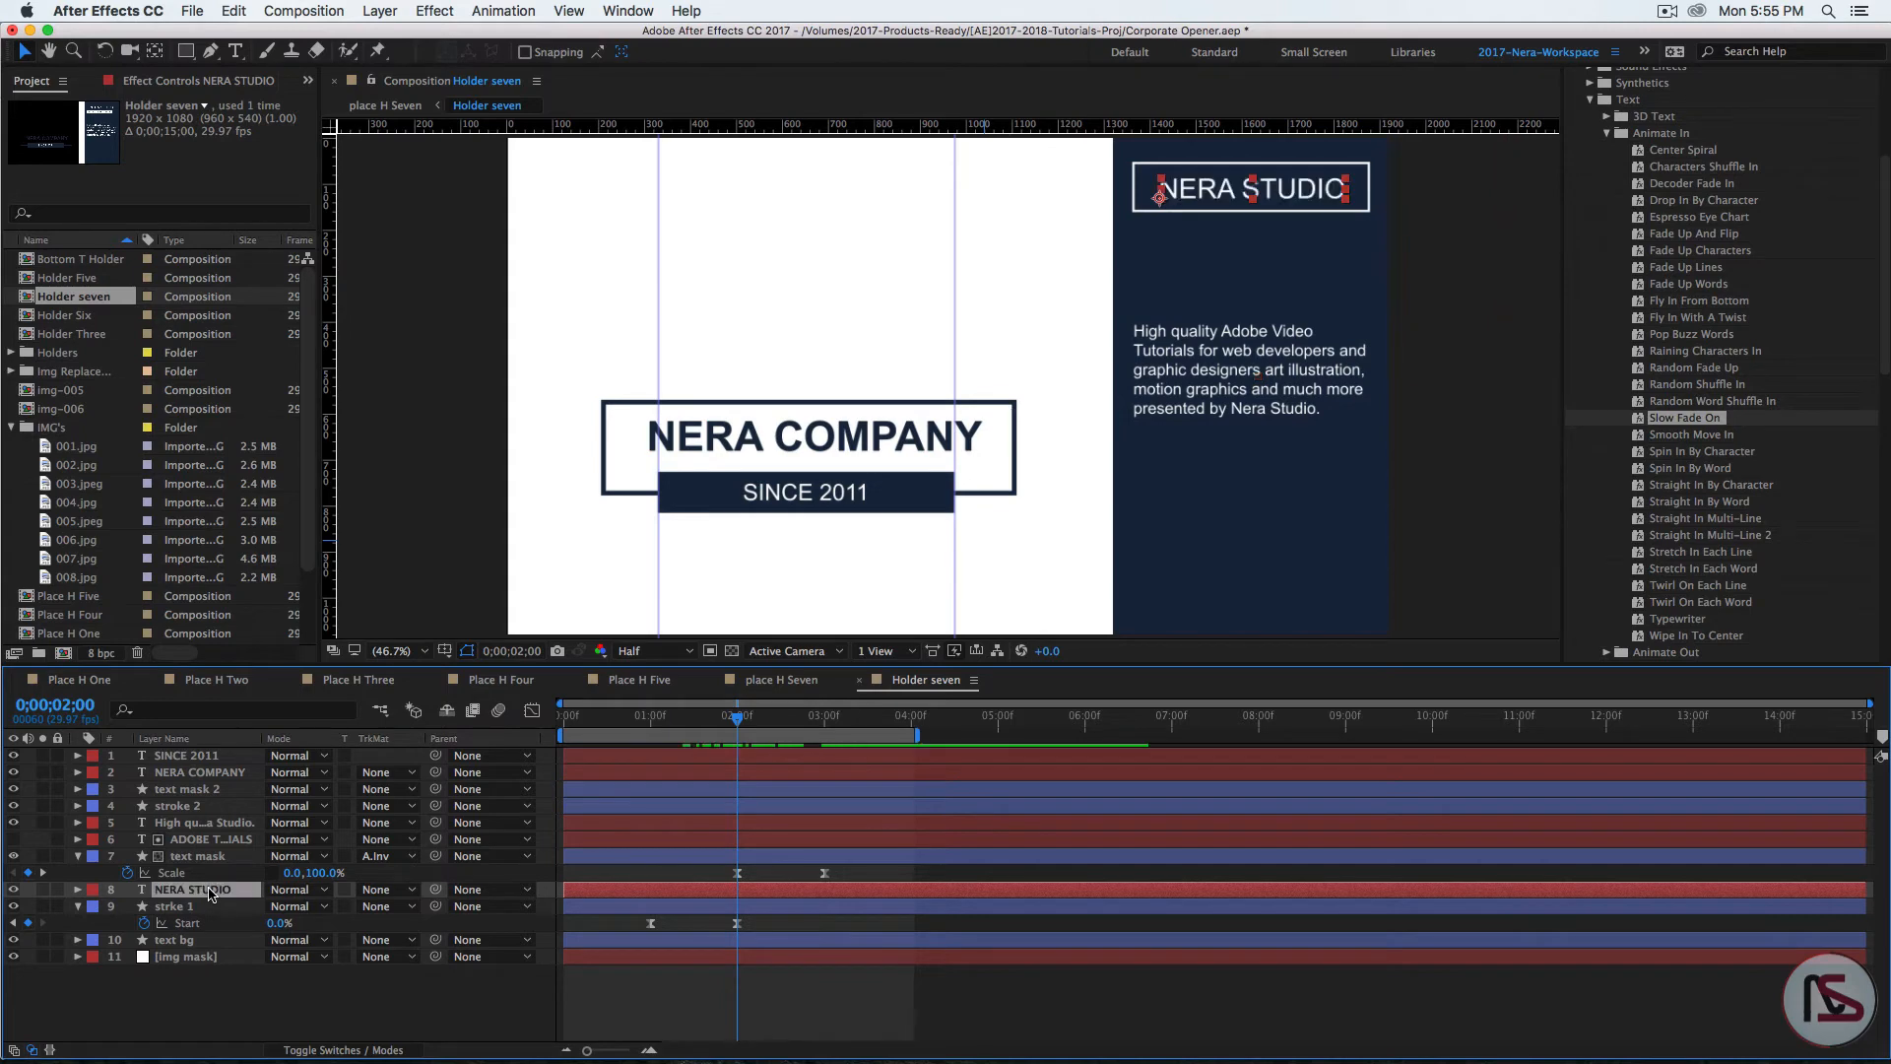
Step: Reapply the Nera Studio In preset Flying Through Camera to the NERA STUDIO layer at 0;00;02;00
click(1608, 132)
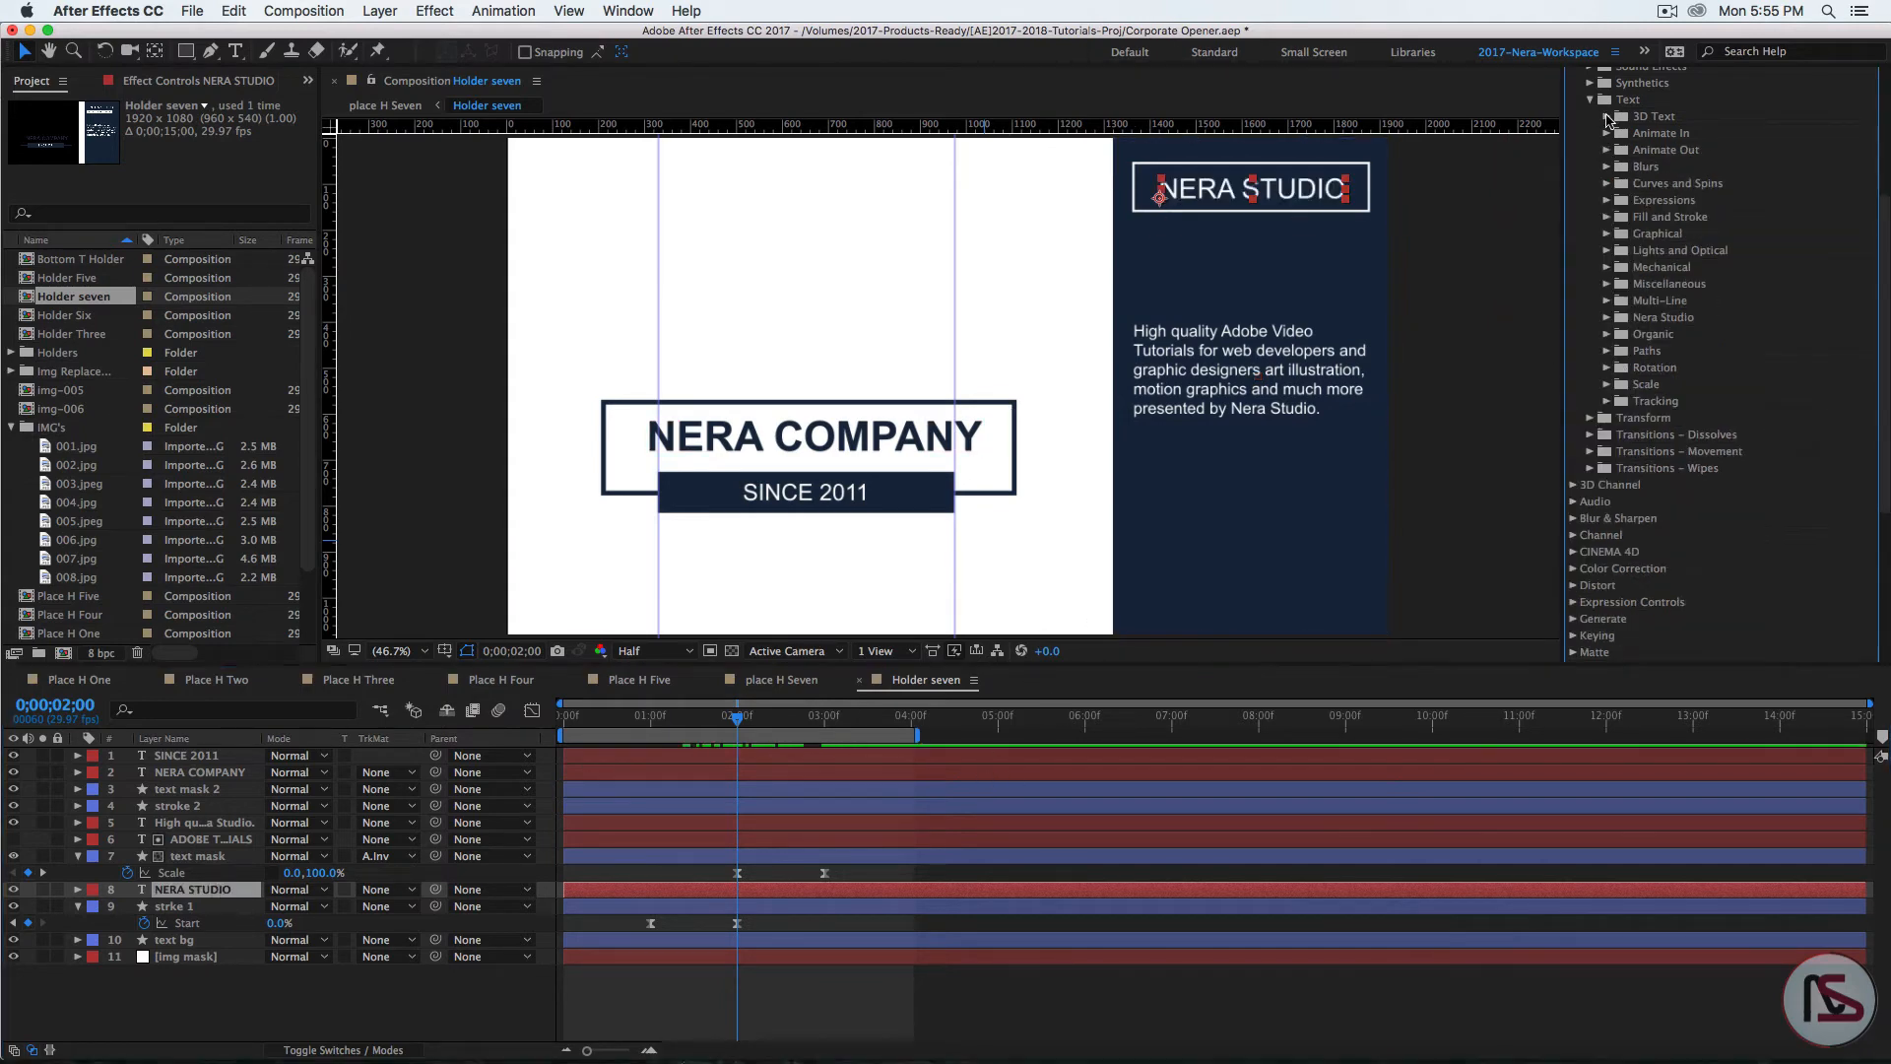
click(1607, 317)
click(1625, 334)
double_click(1727, 468)
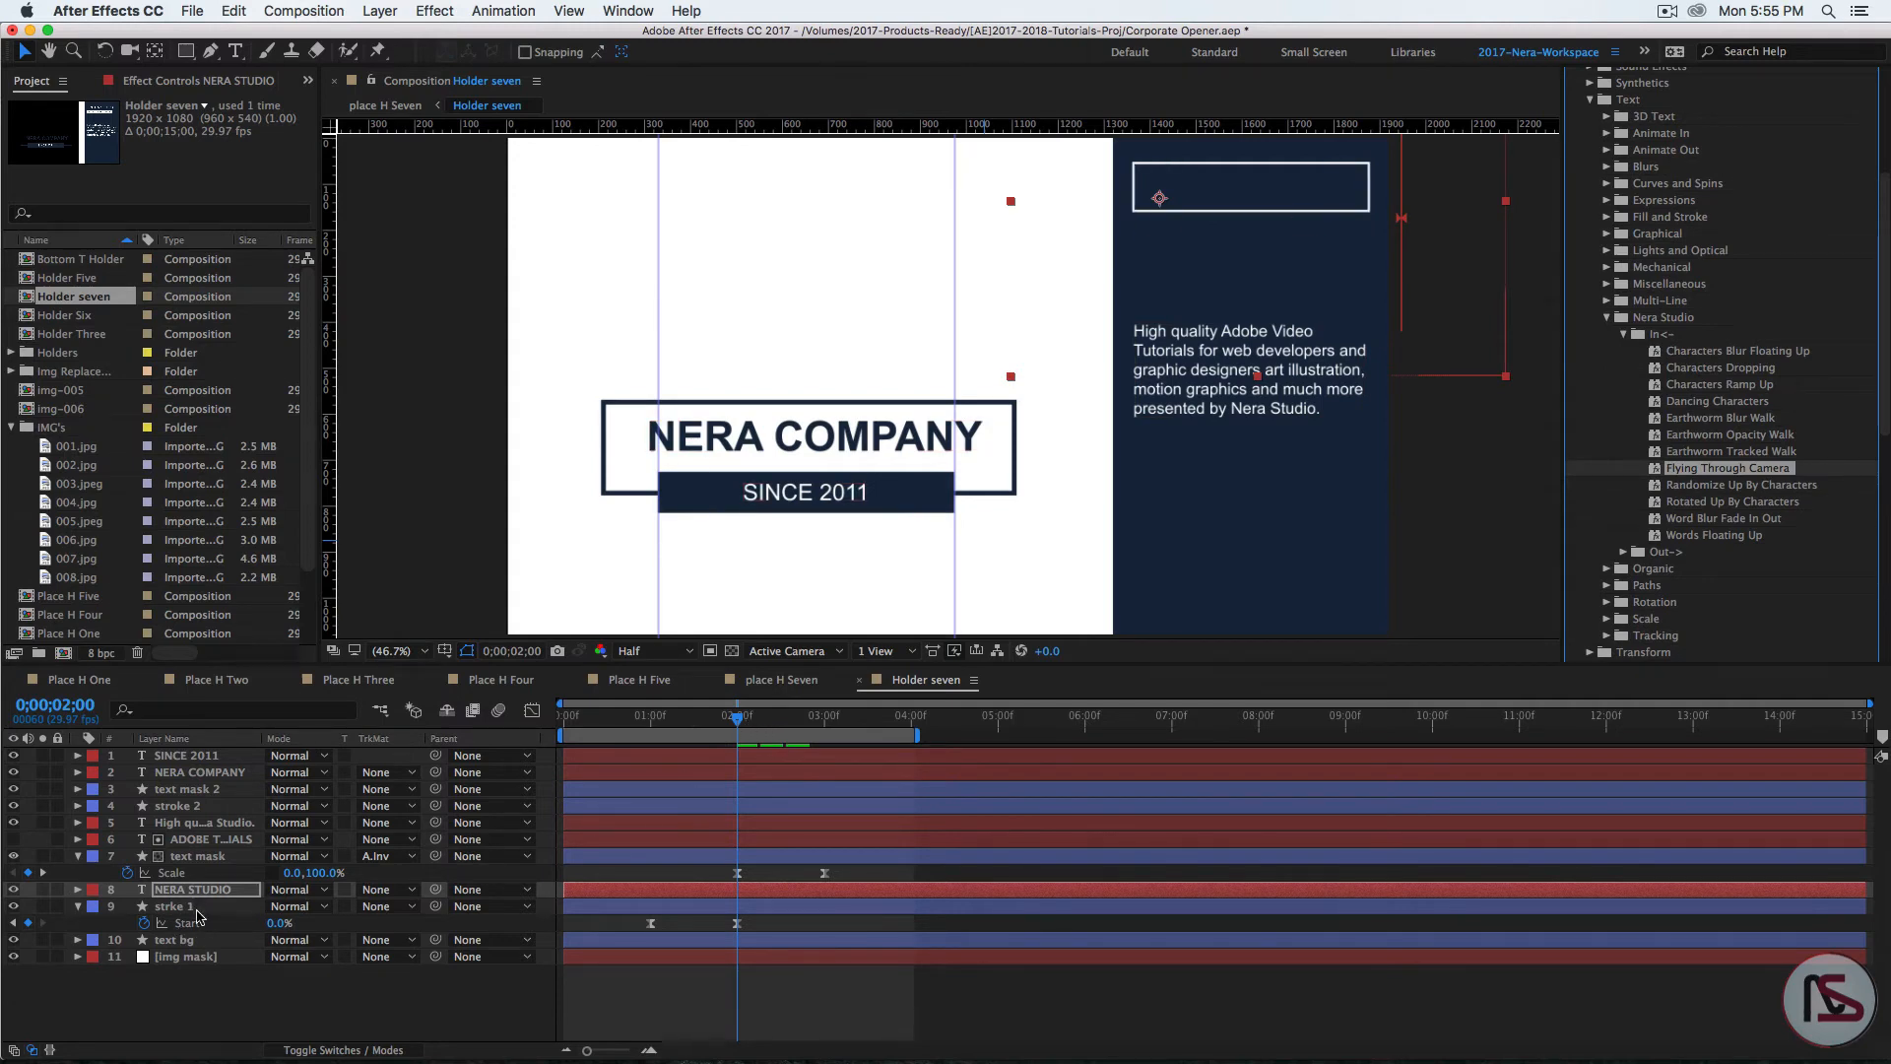
Step: Apply the Animate In preset Slow Fade On to the High quality description layer at 0;00;02;00 and check the fade
click(211, 824)
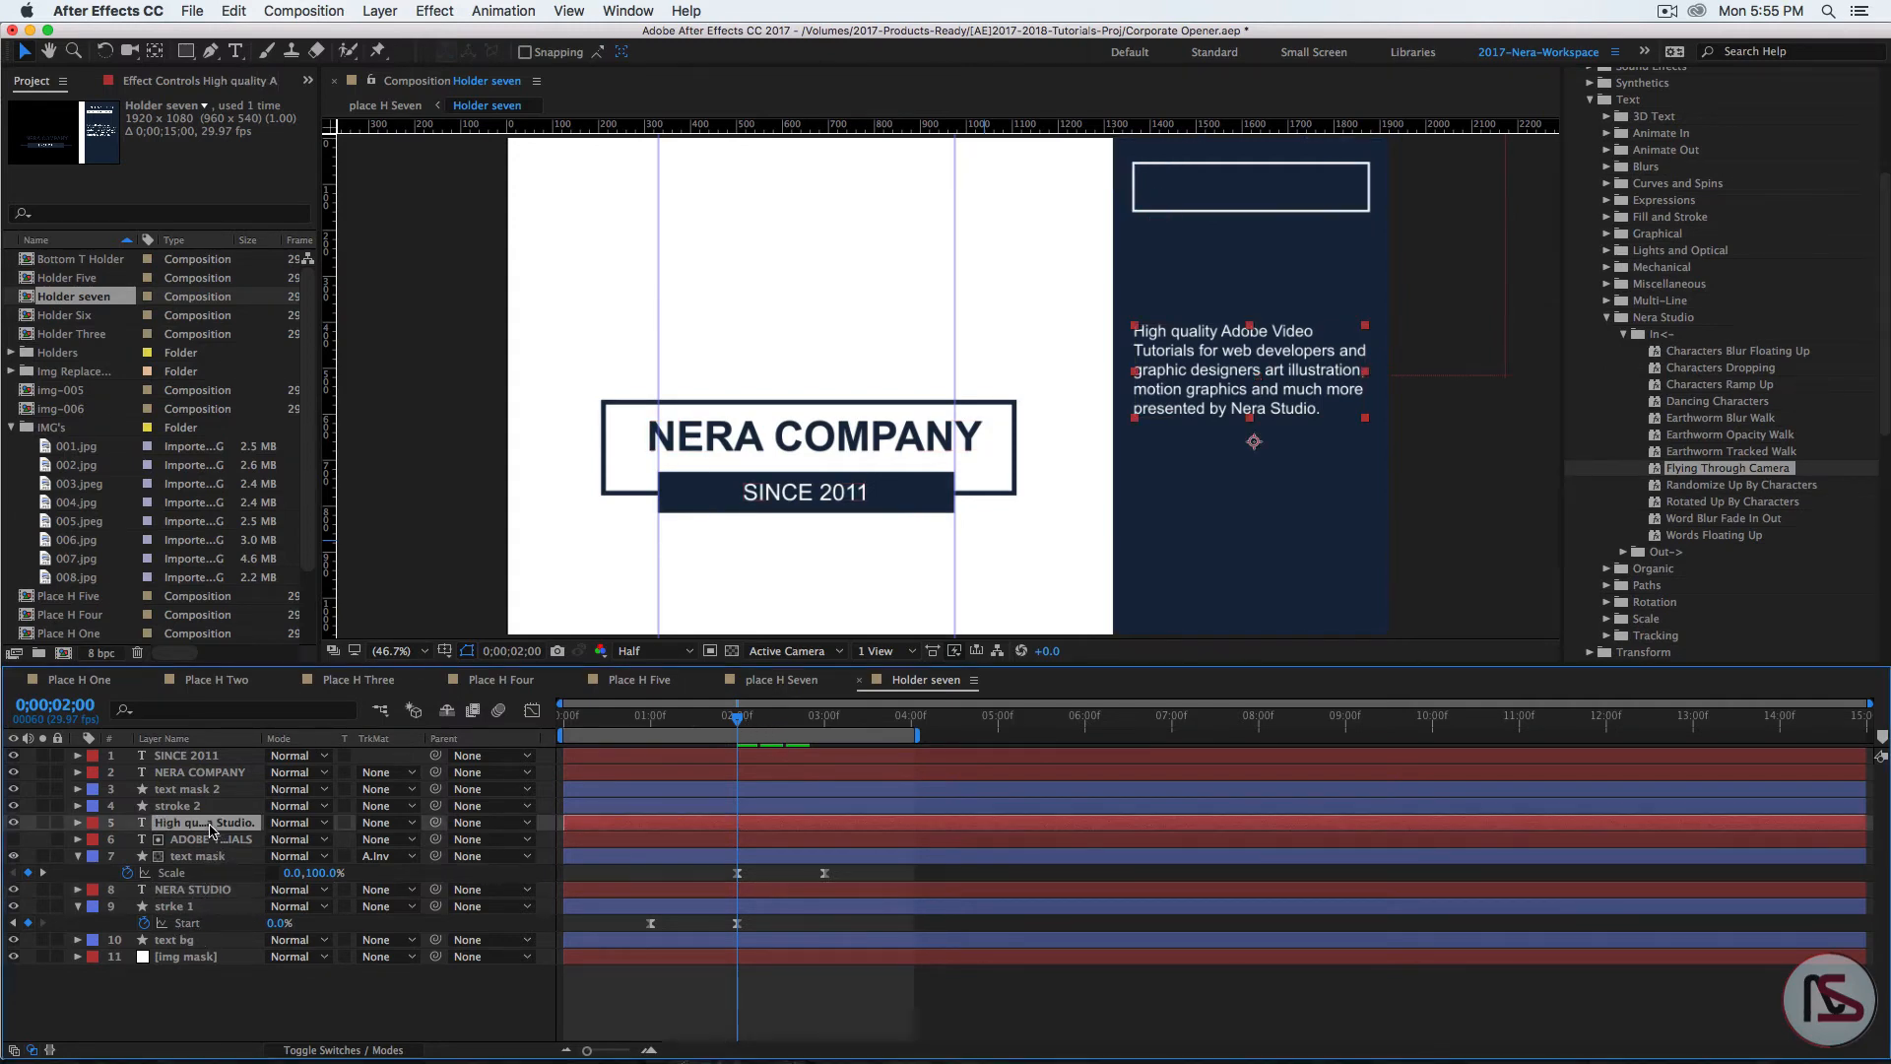
click(1624, 334)
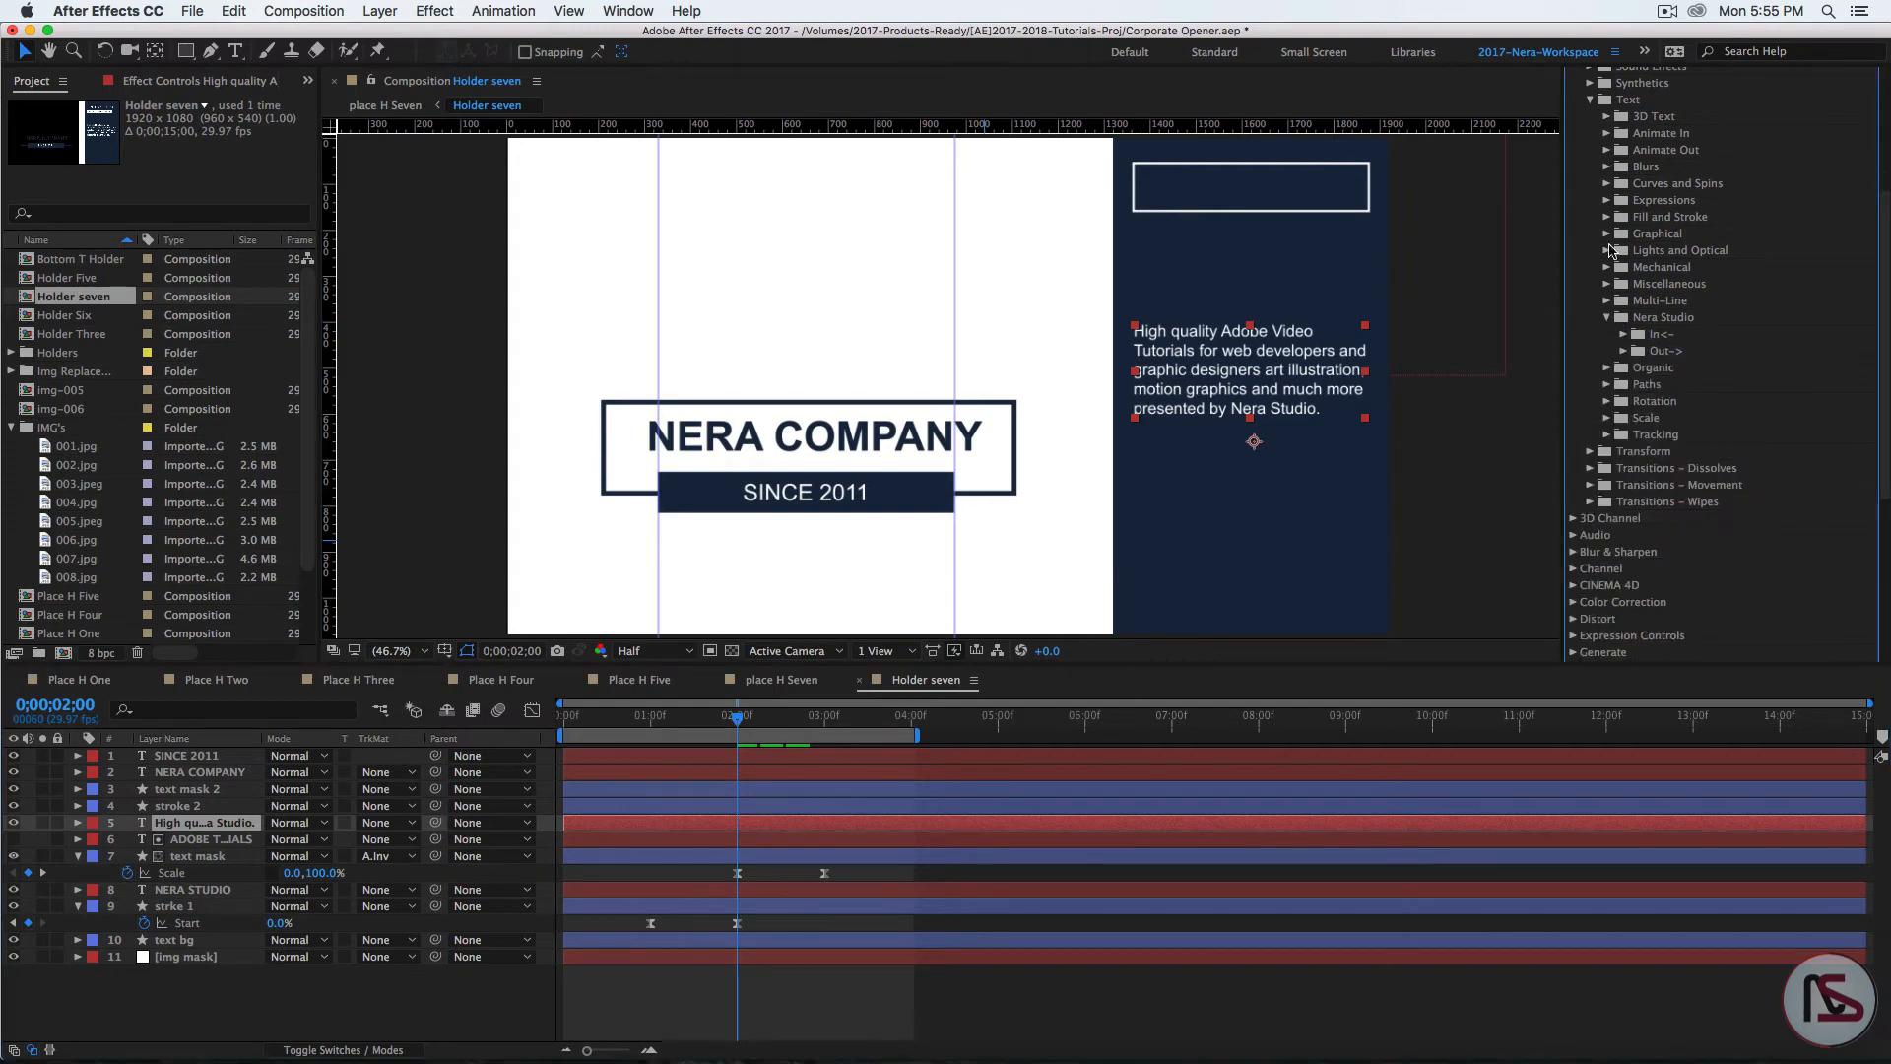
click(1607, 134)
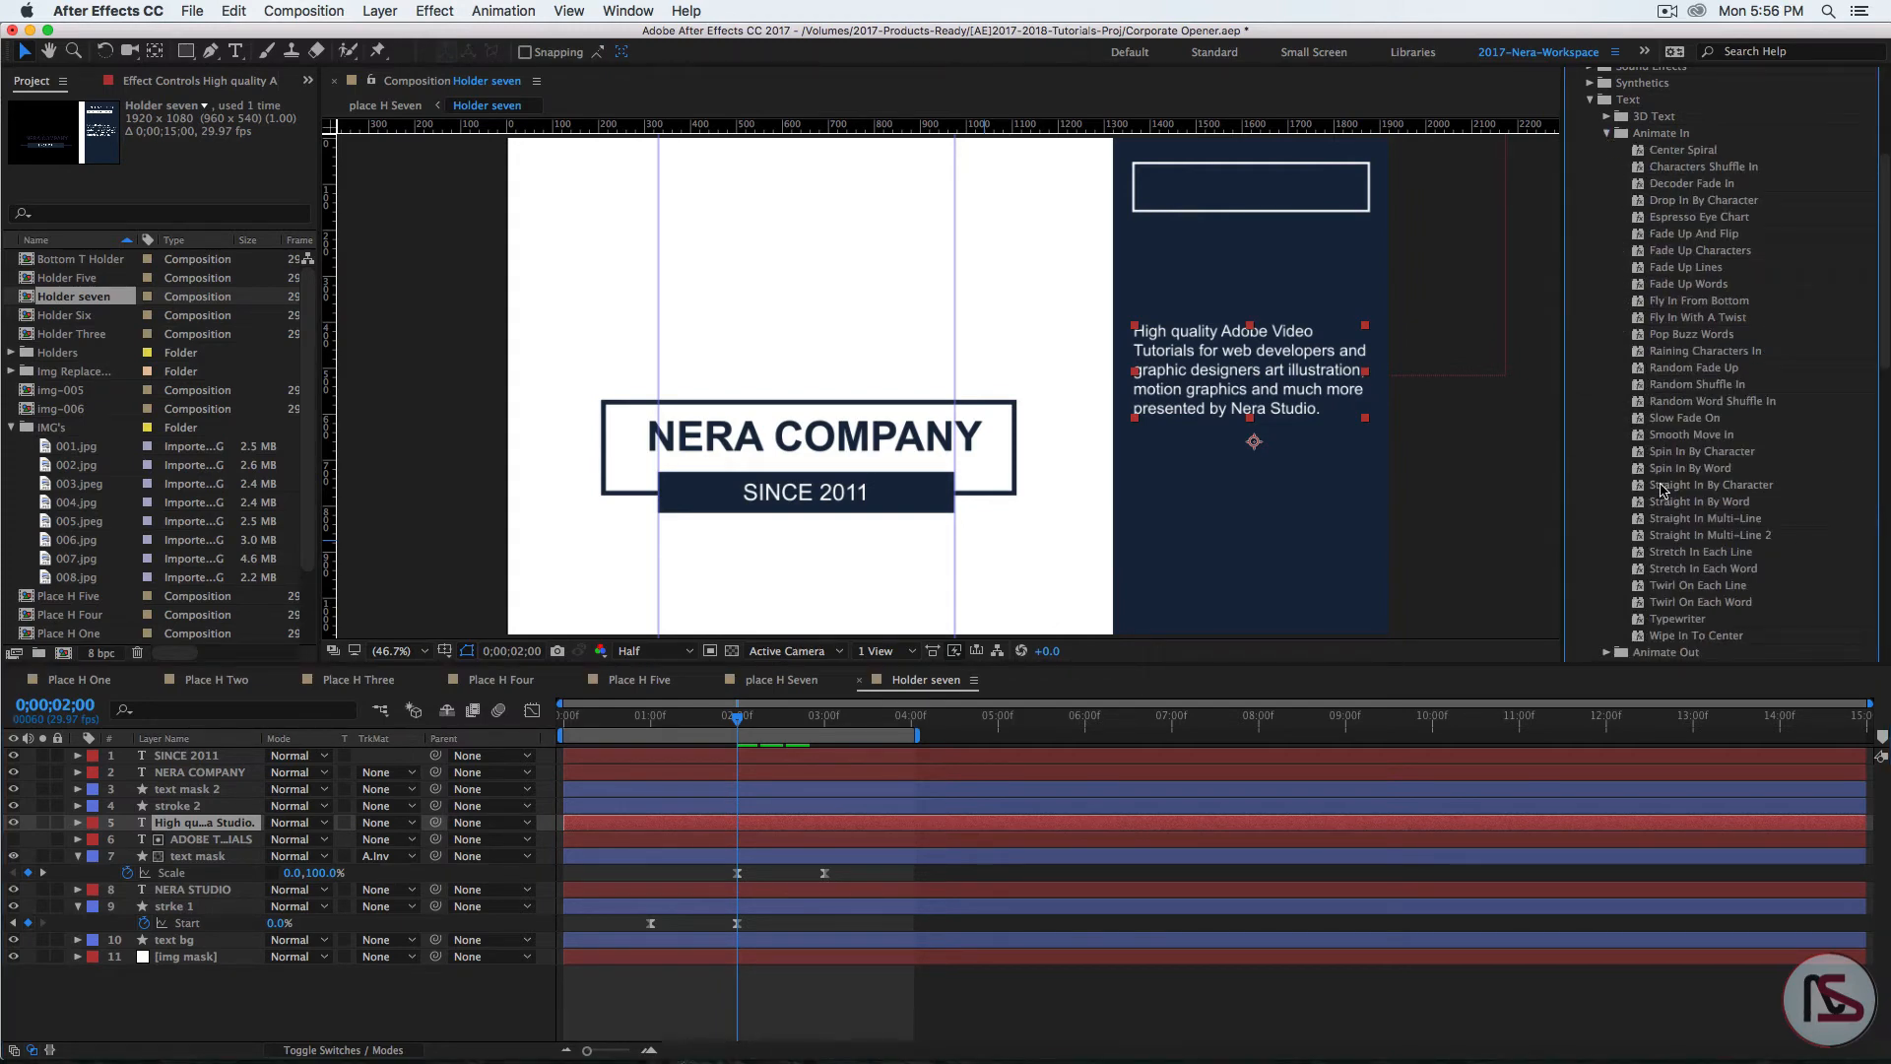
double_click(1683, 418)
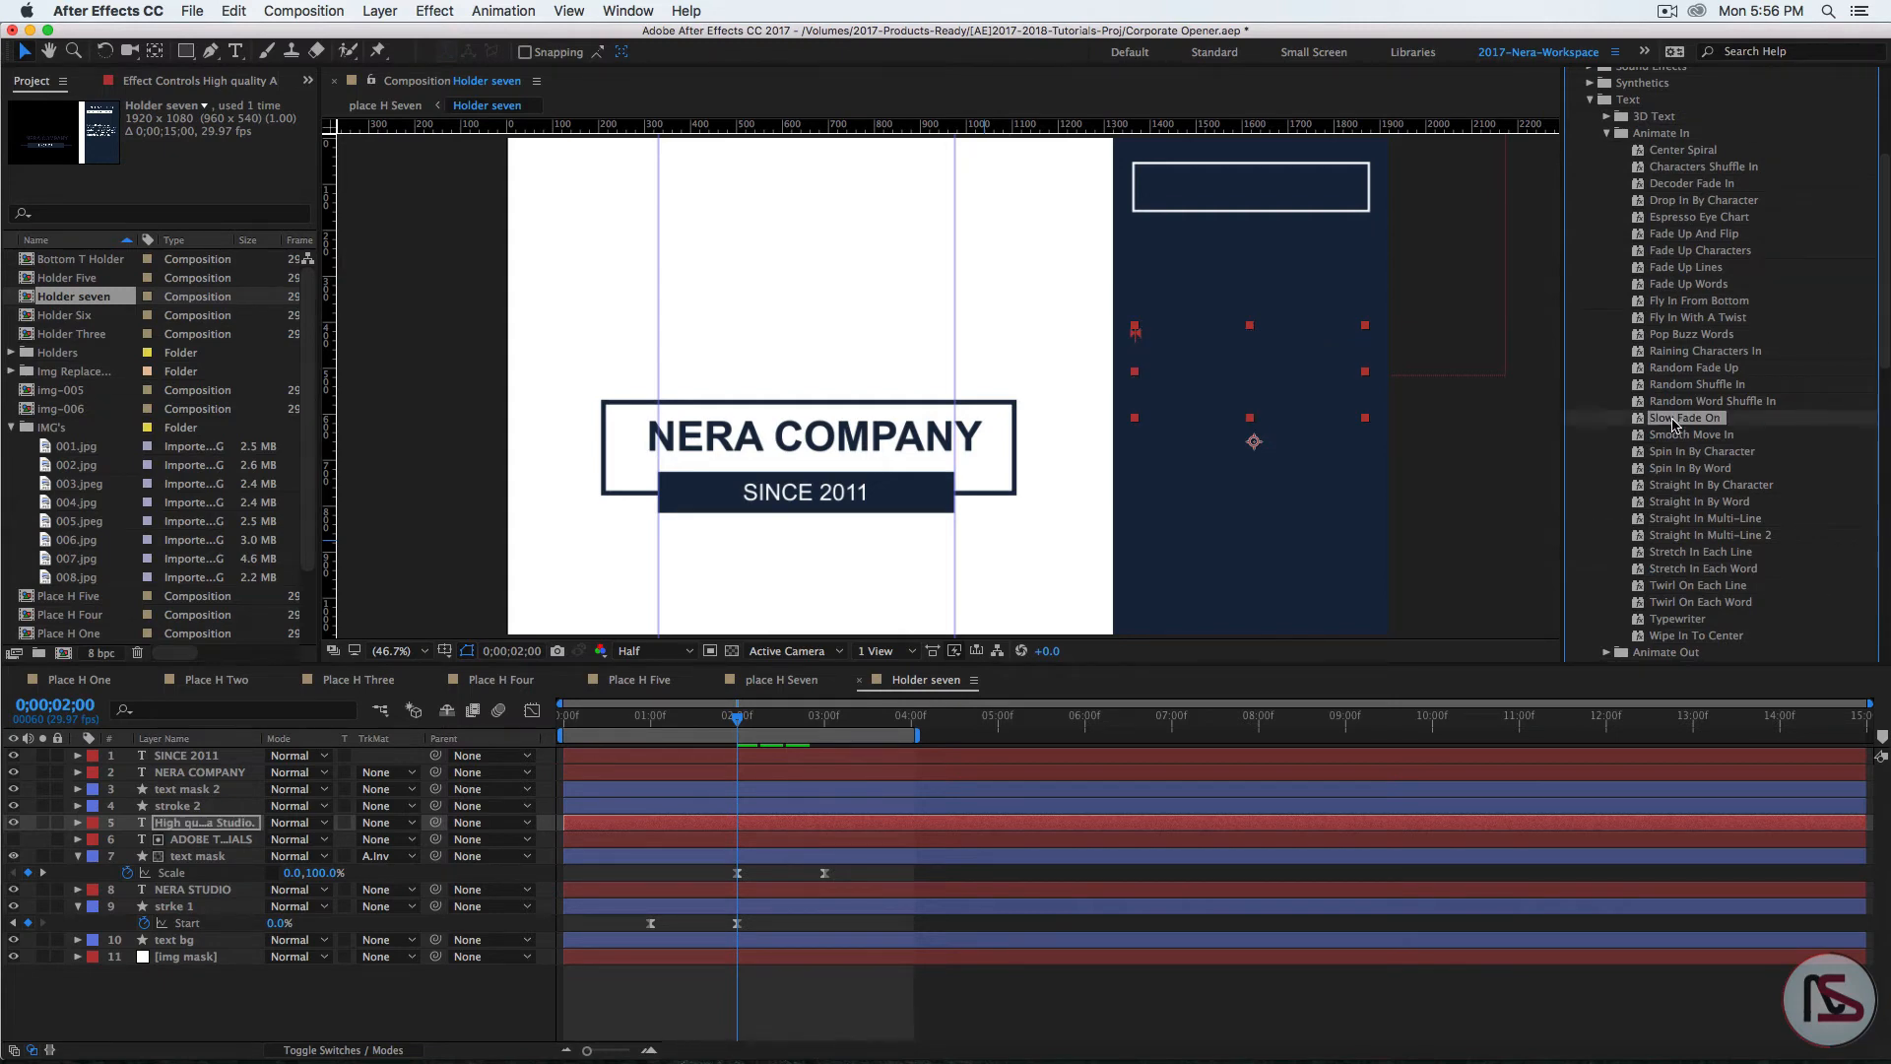
click(750, 721)
drag(751, 724, 814, 742)
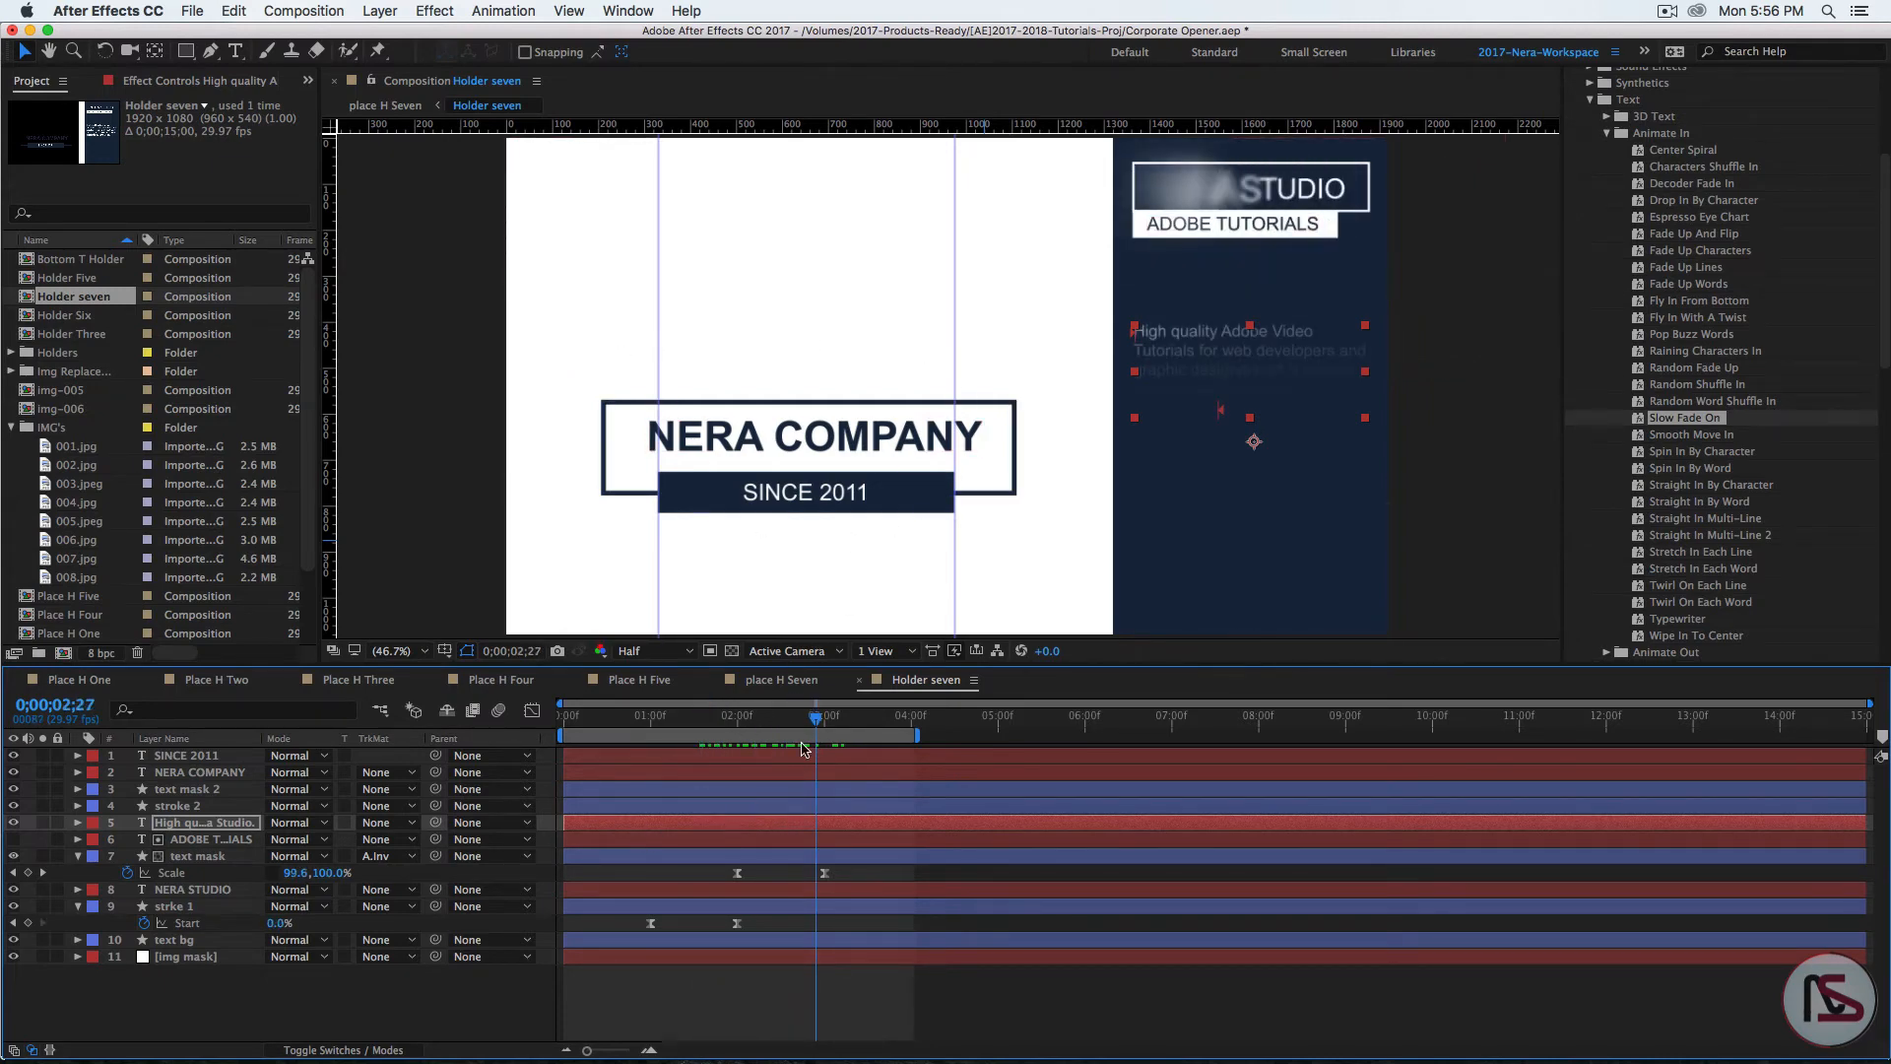
Step: Add Trim Paths to the stroke 2 layer's contents with the current time at 0;00;01;11 and expand its properties
drag(813, 713, 684, 731)
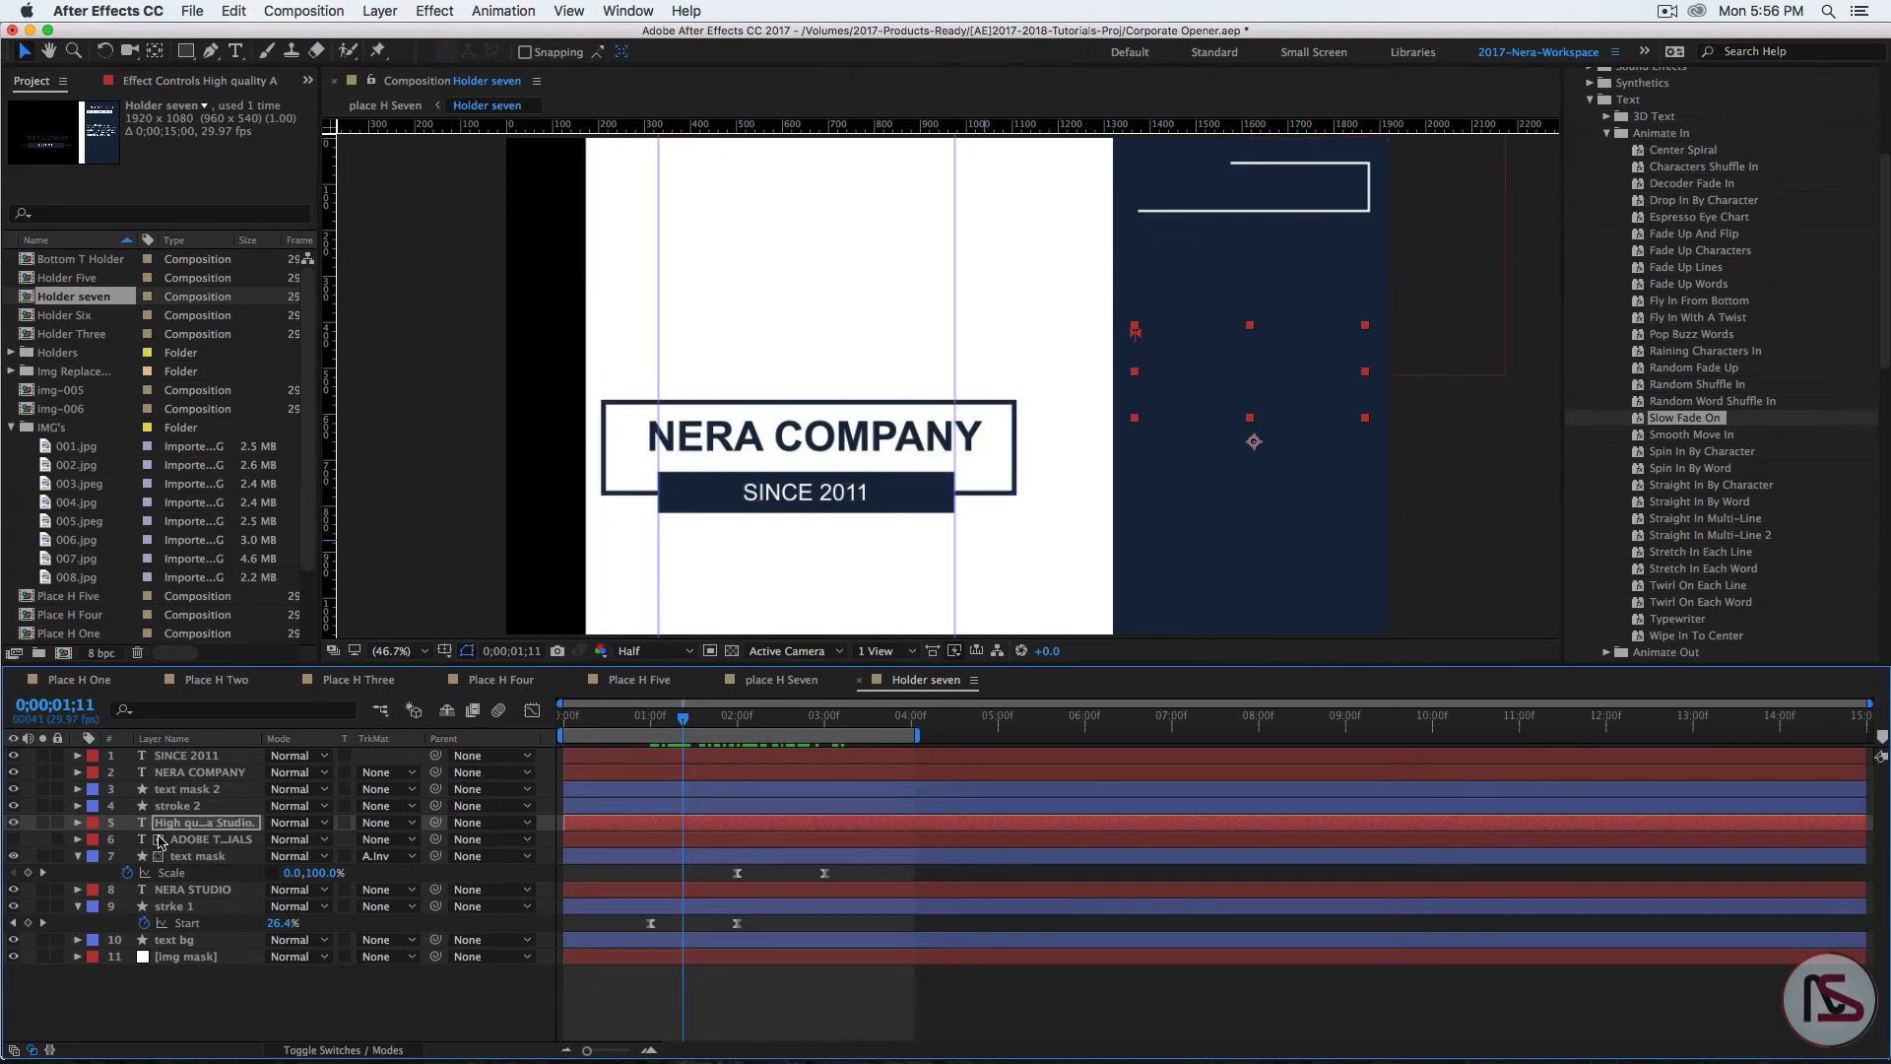
click(78, 856)
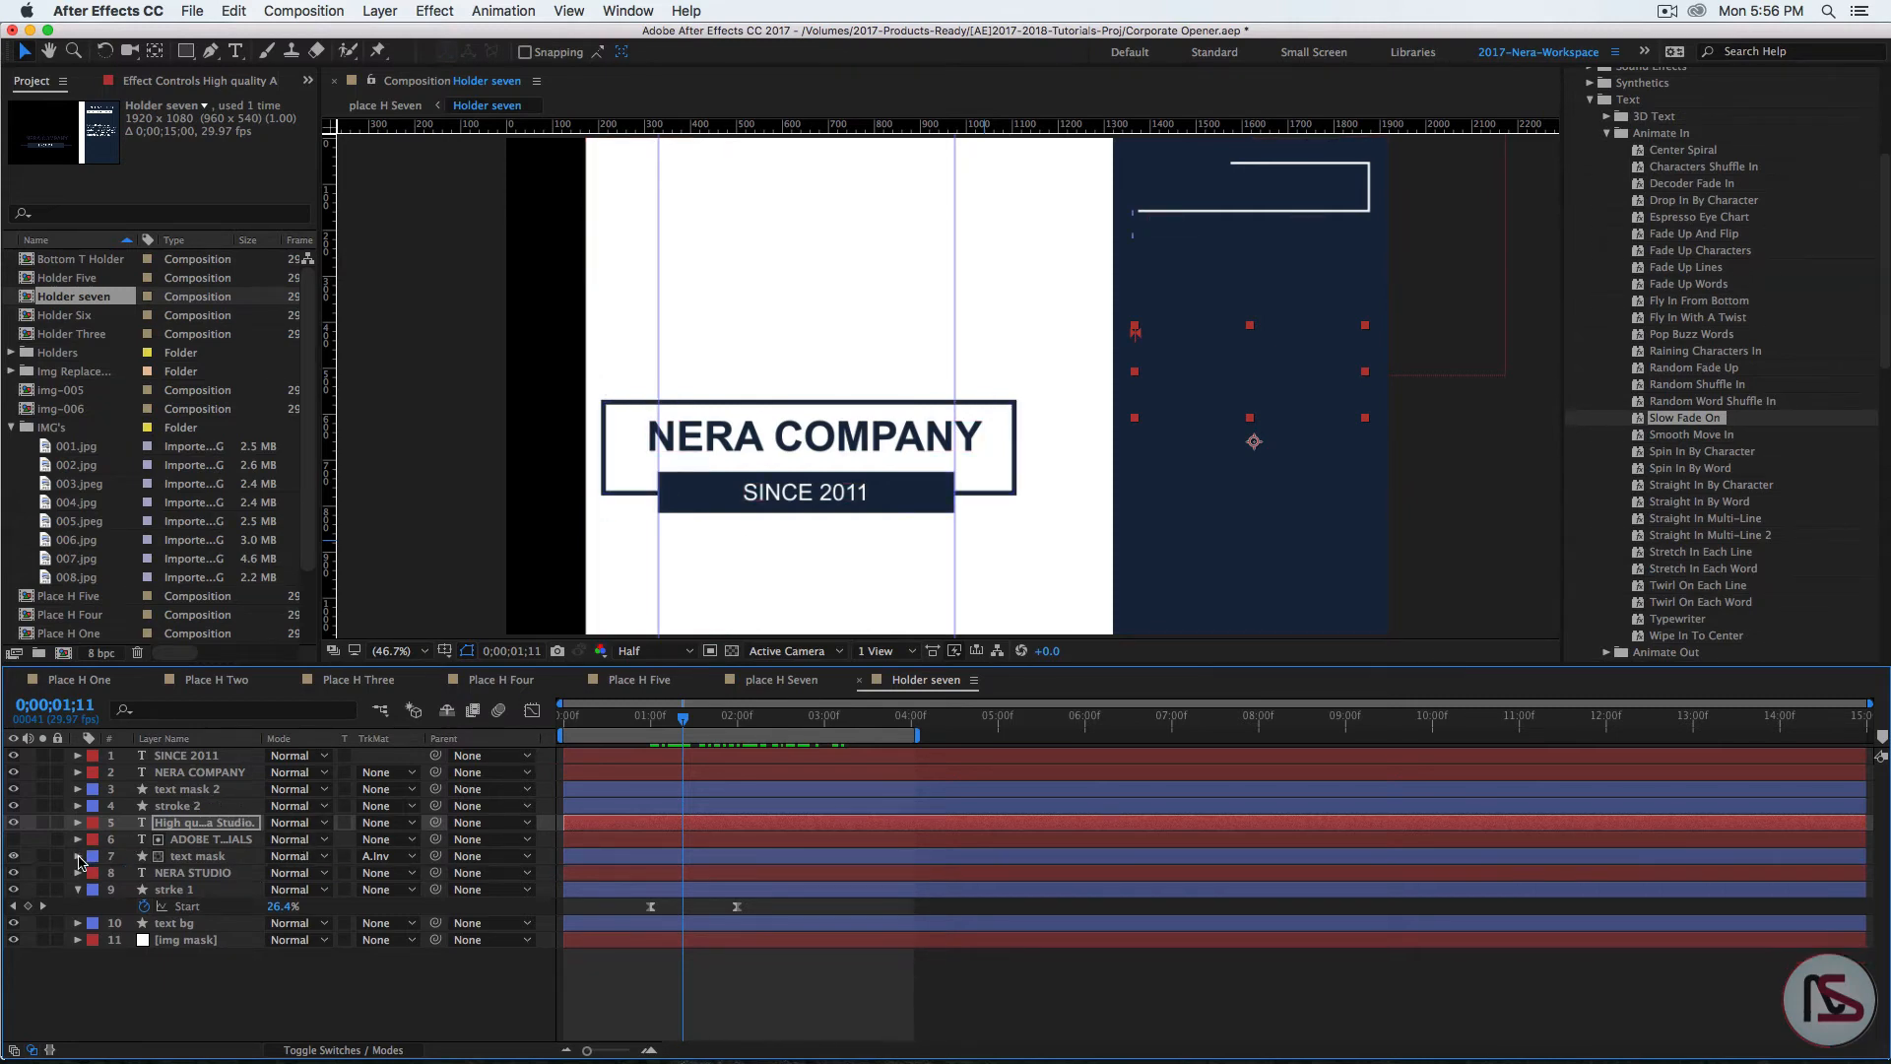
click(175, 806)
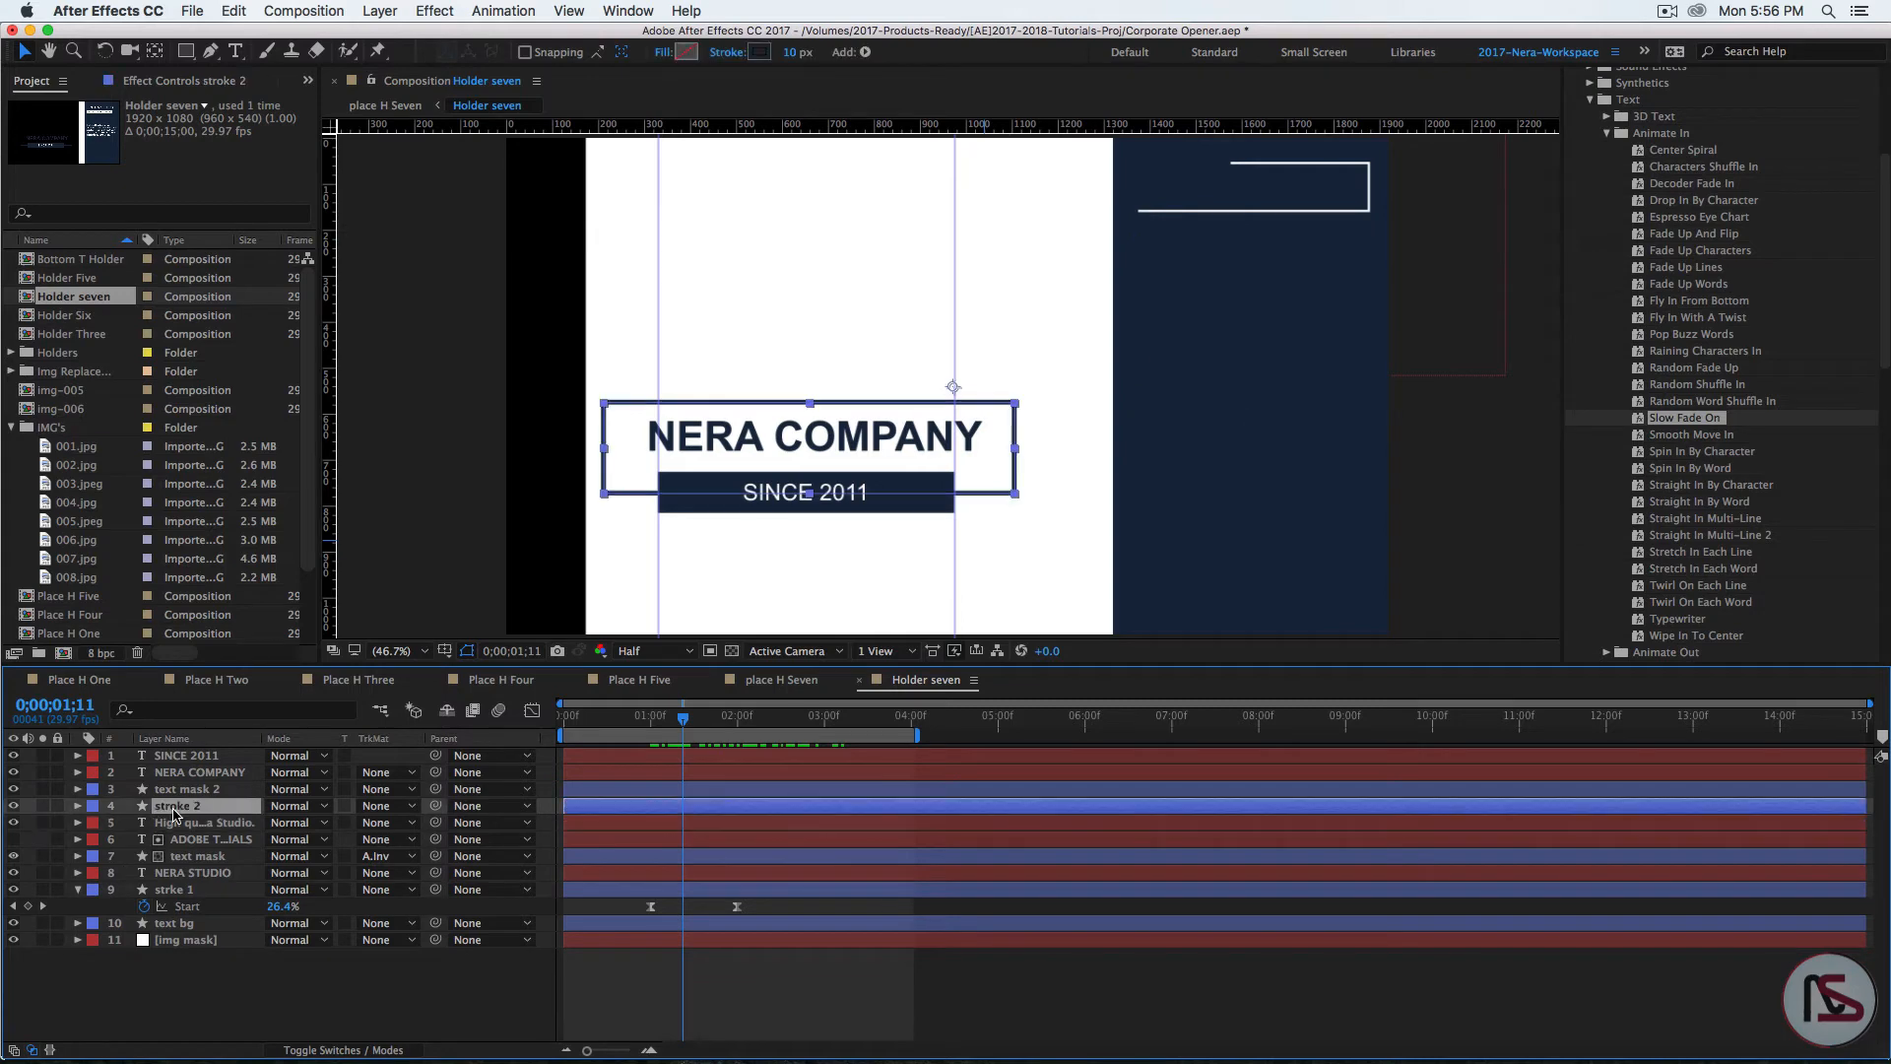
click(862, 56)
click(931, 368)
click(112, 856)
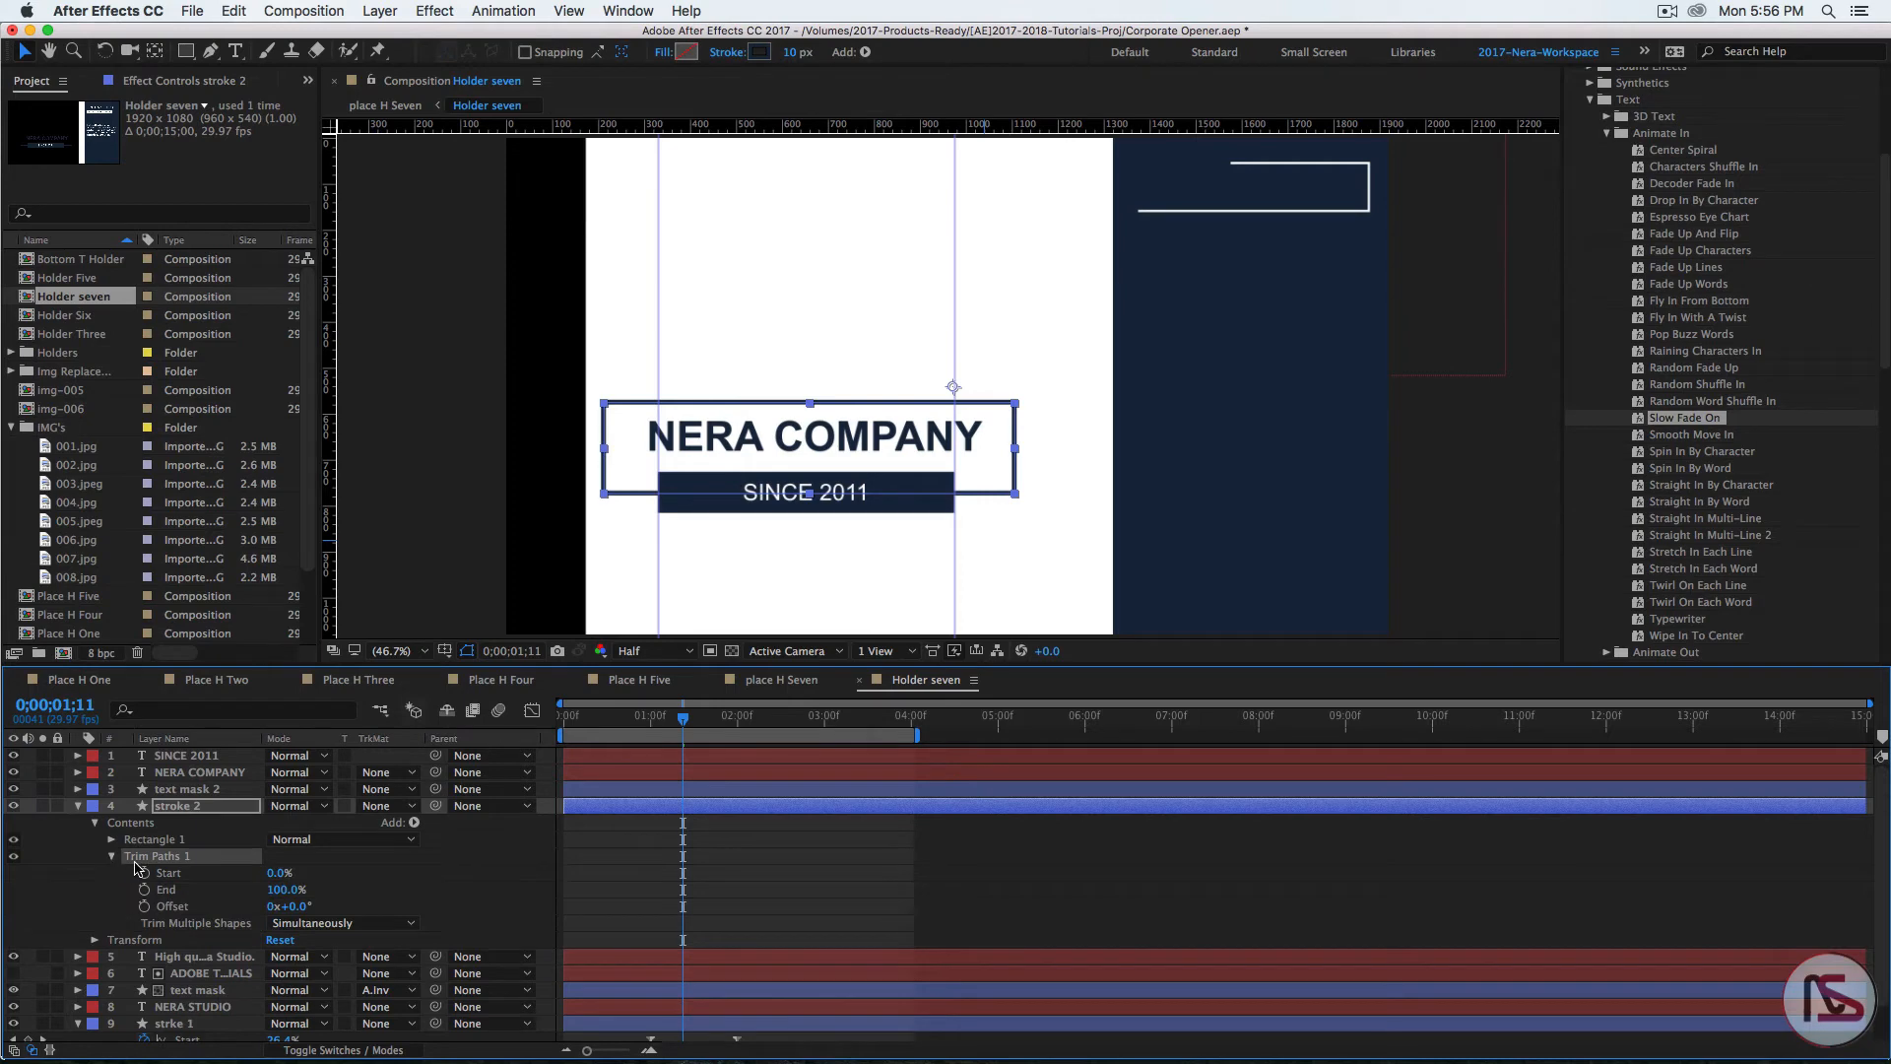
Step: Set stroke 2's trim End to 68%, hide the text mask 2 layer and set the trim Offset to 160°
click(280, 889)
text(68)
key(Return)
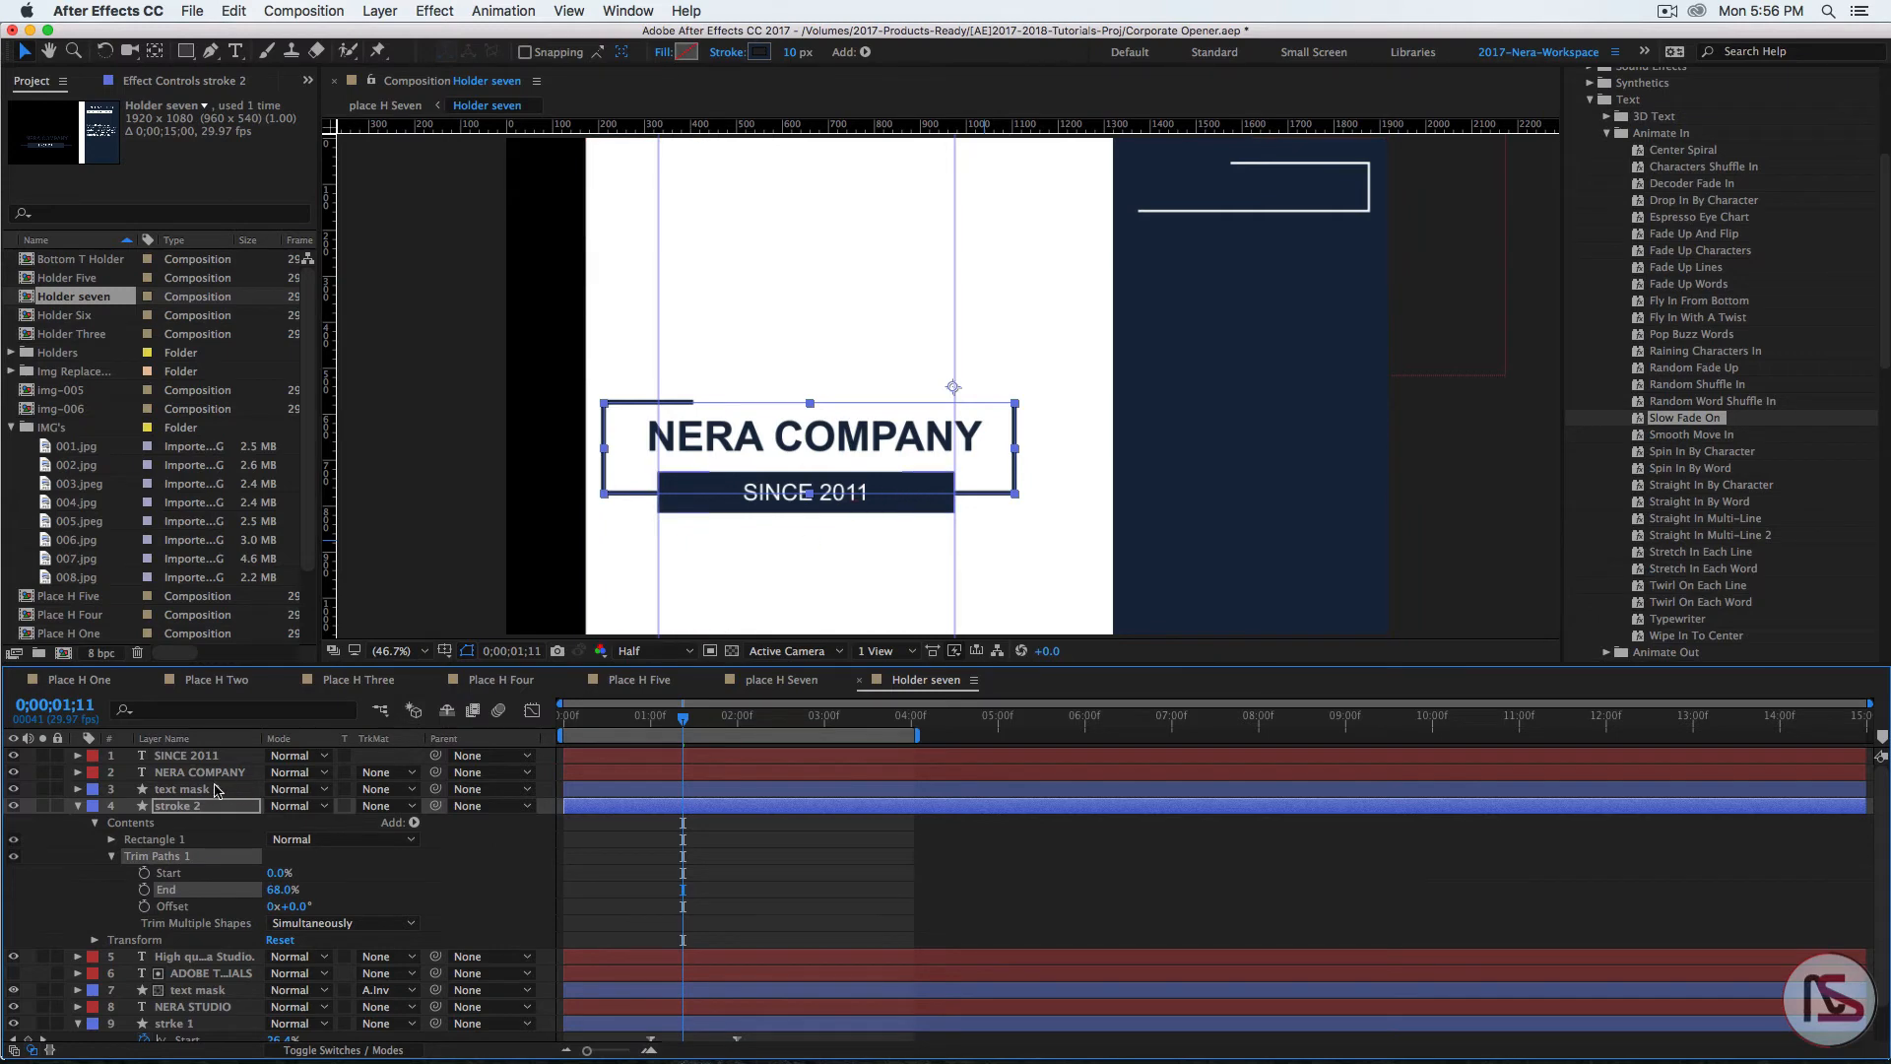
click(13, 789)
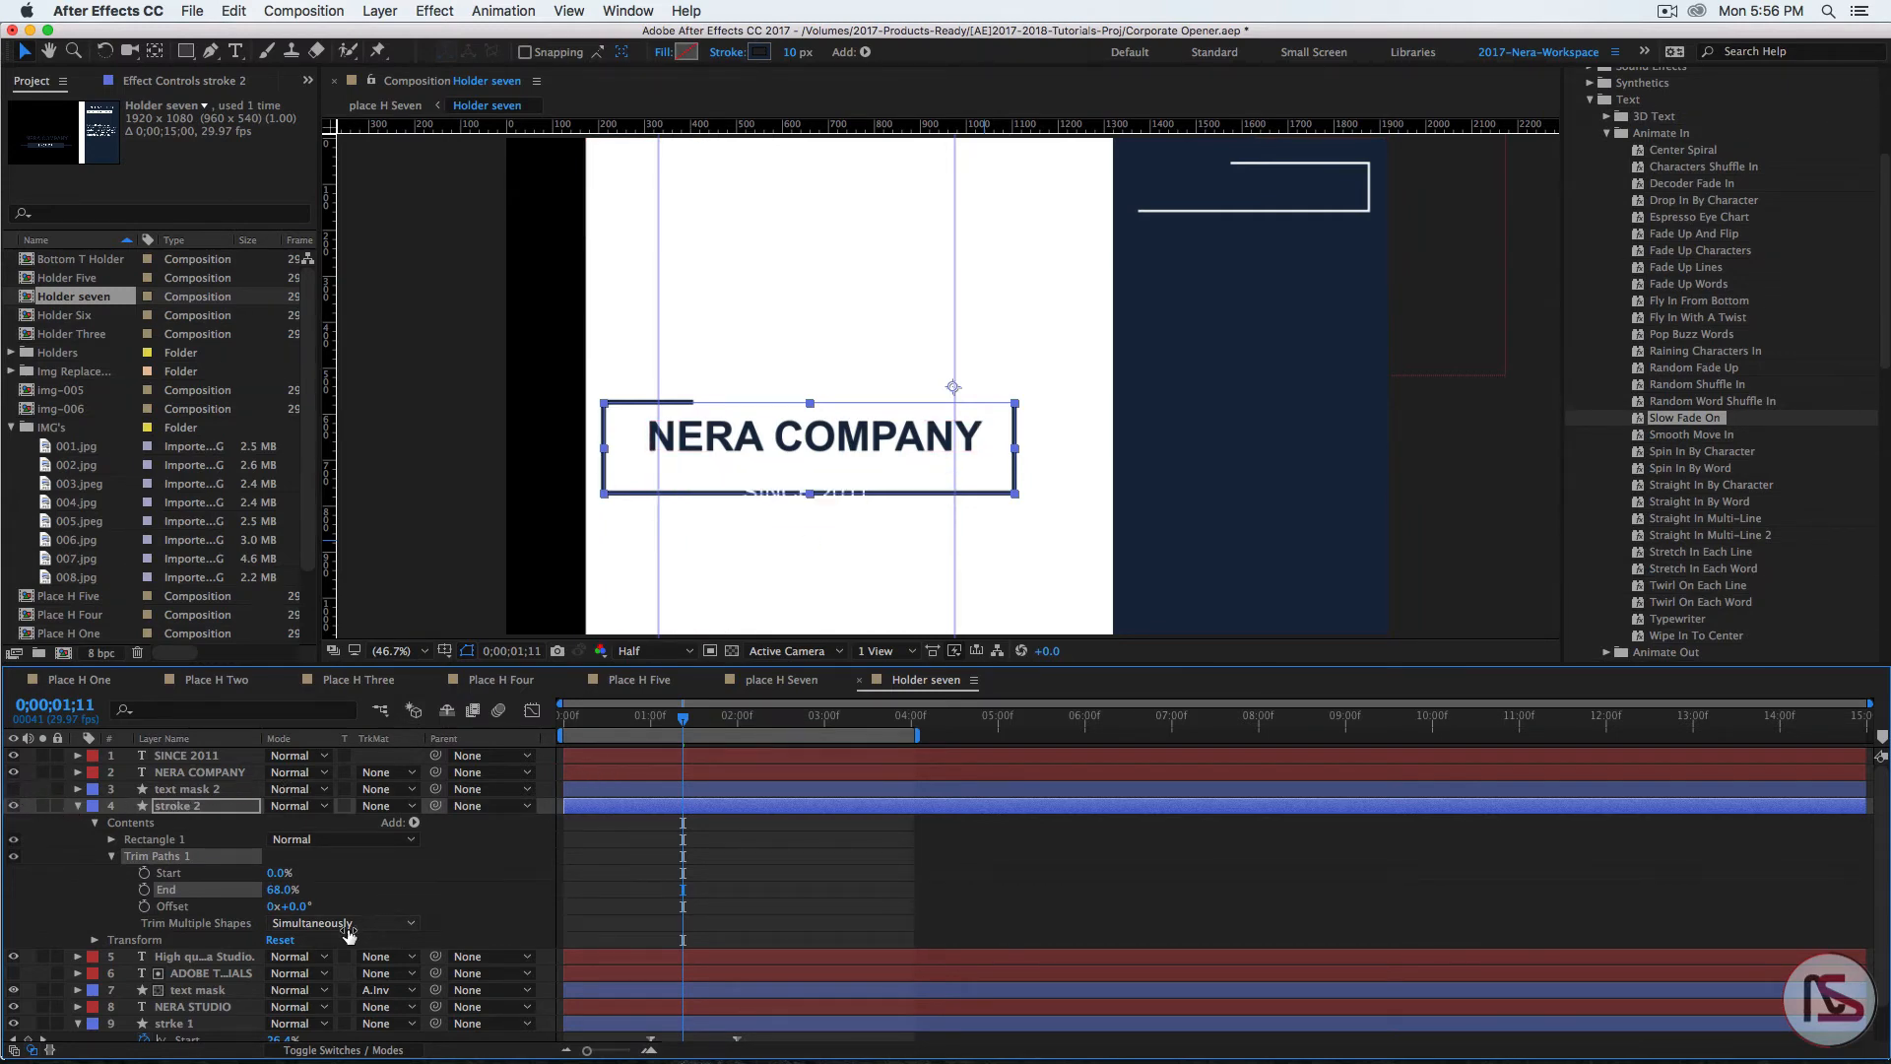
drag(288, 914, 452, 916)
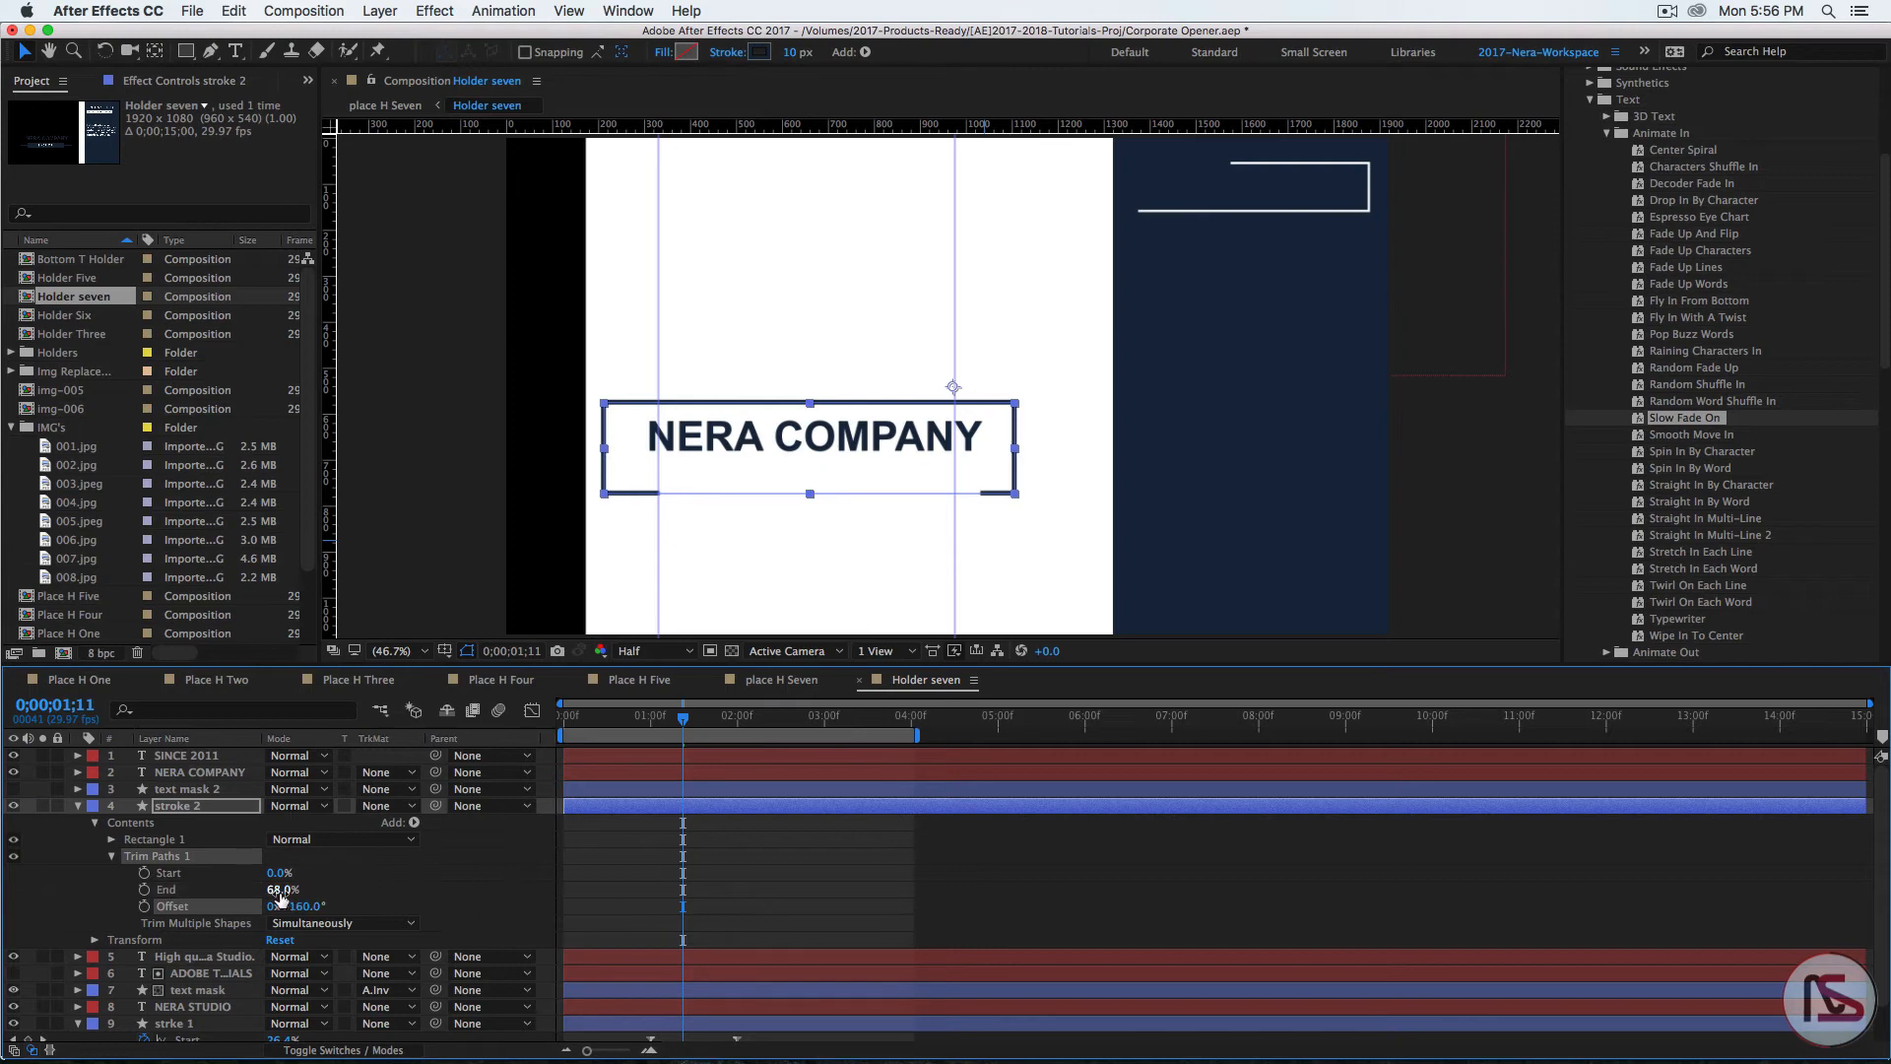
Step: Set stroke 2's trim End to 70%, and try raising the trim Start to 64% before undoing that change
drag(282, 890, 284, 894)
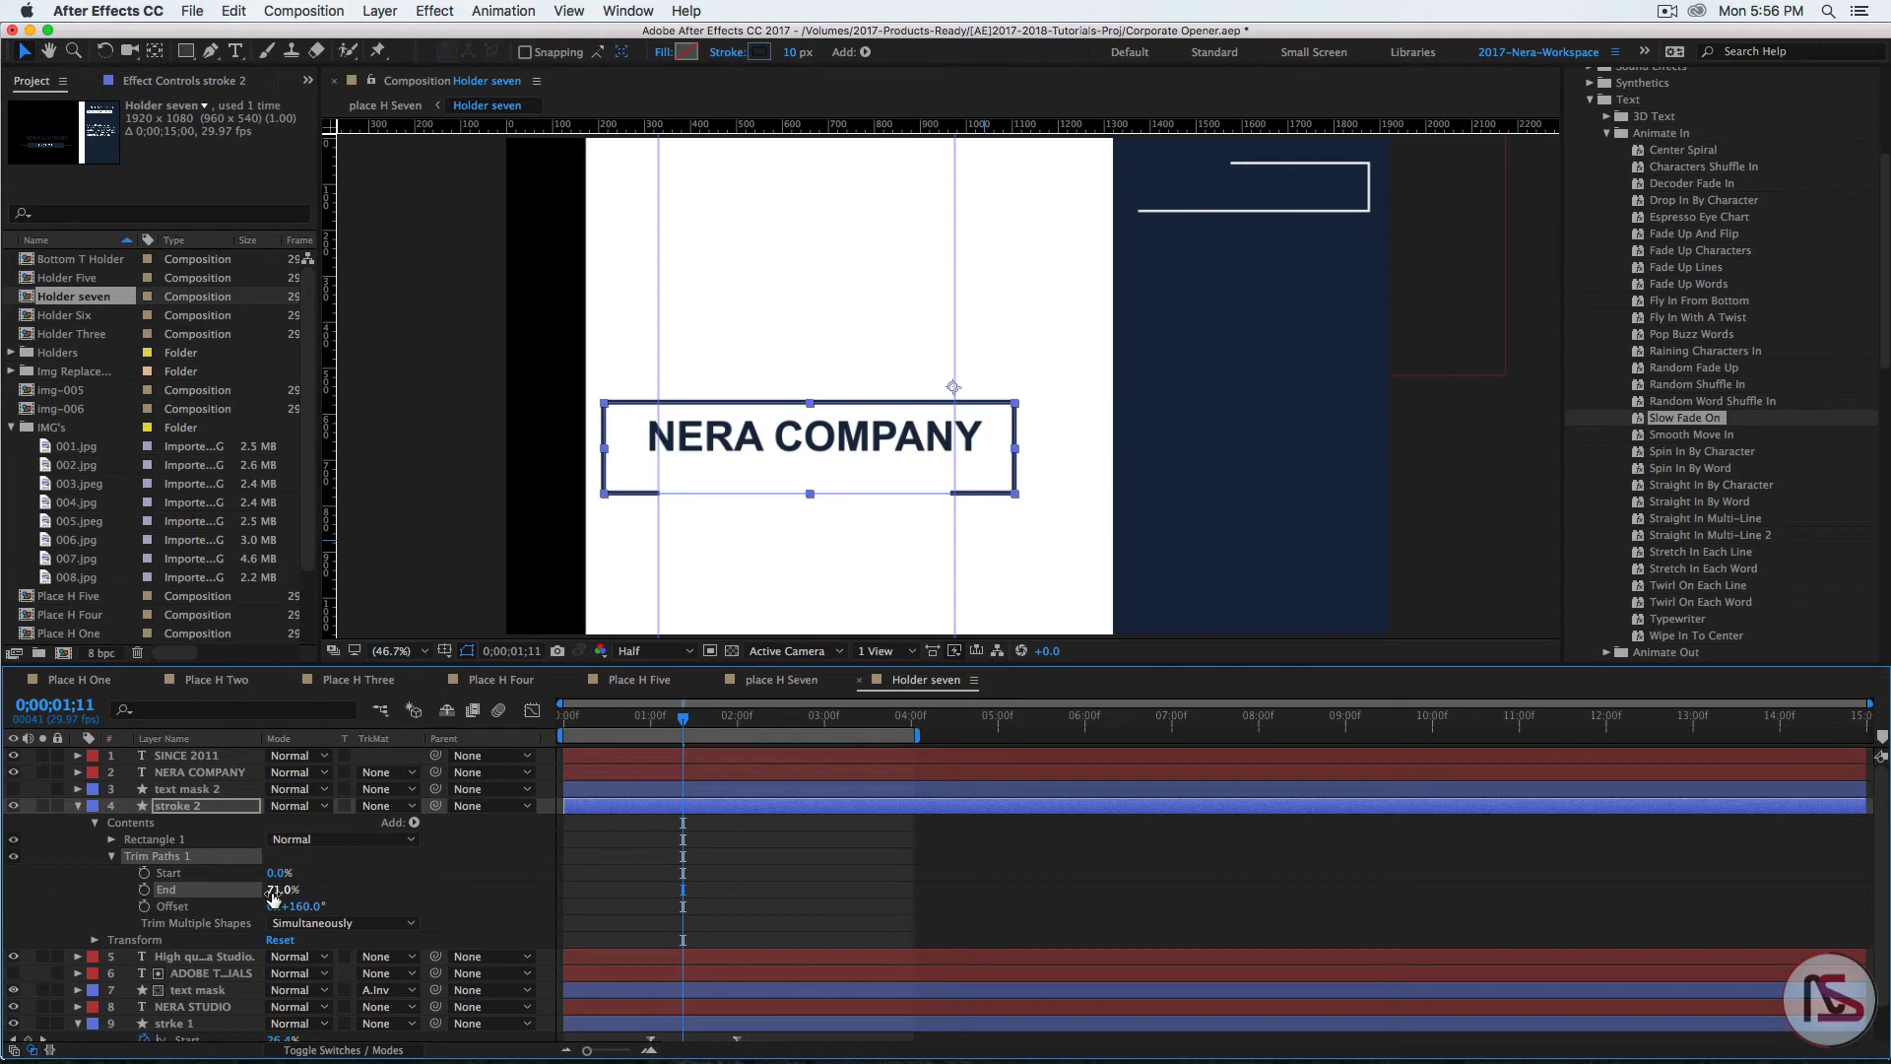
click(280, 889)
text(70)
key(Return)
drag(279, 874, 357, 876)
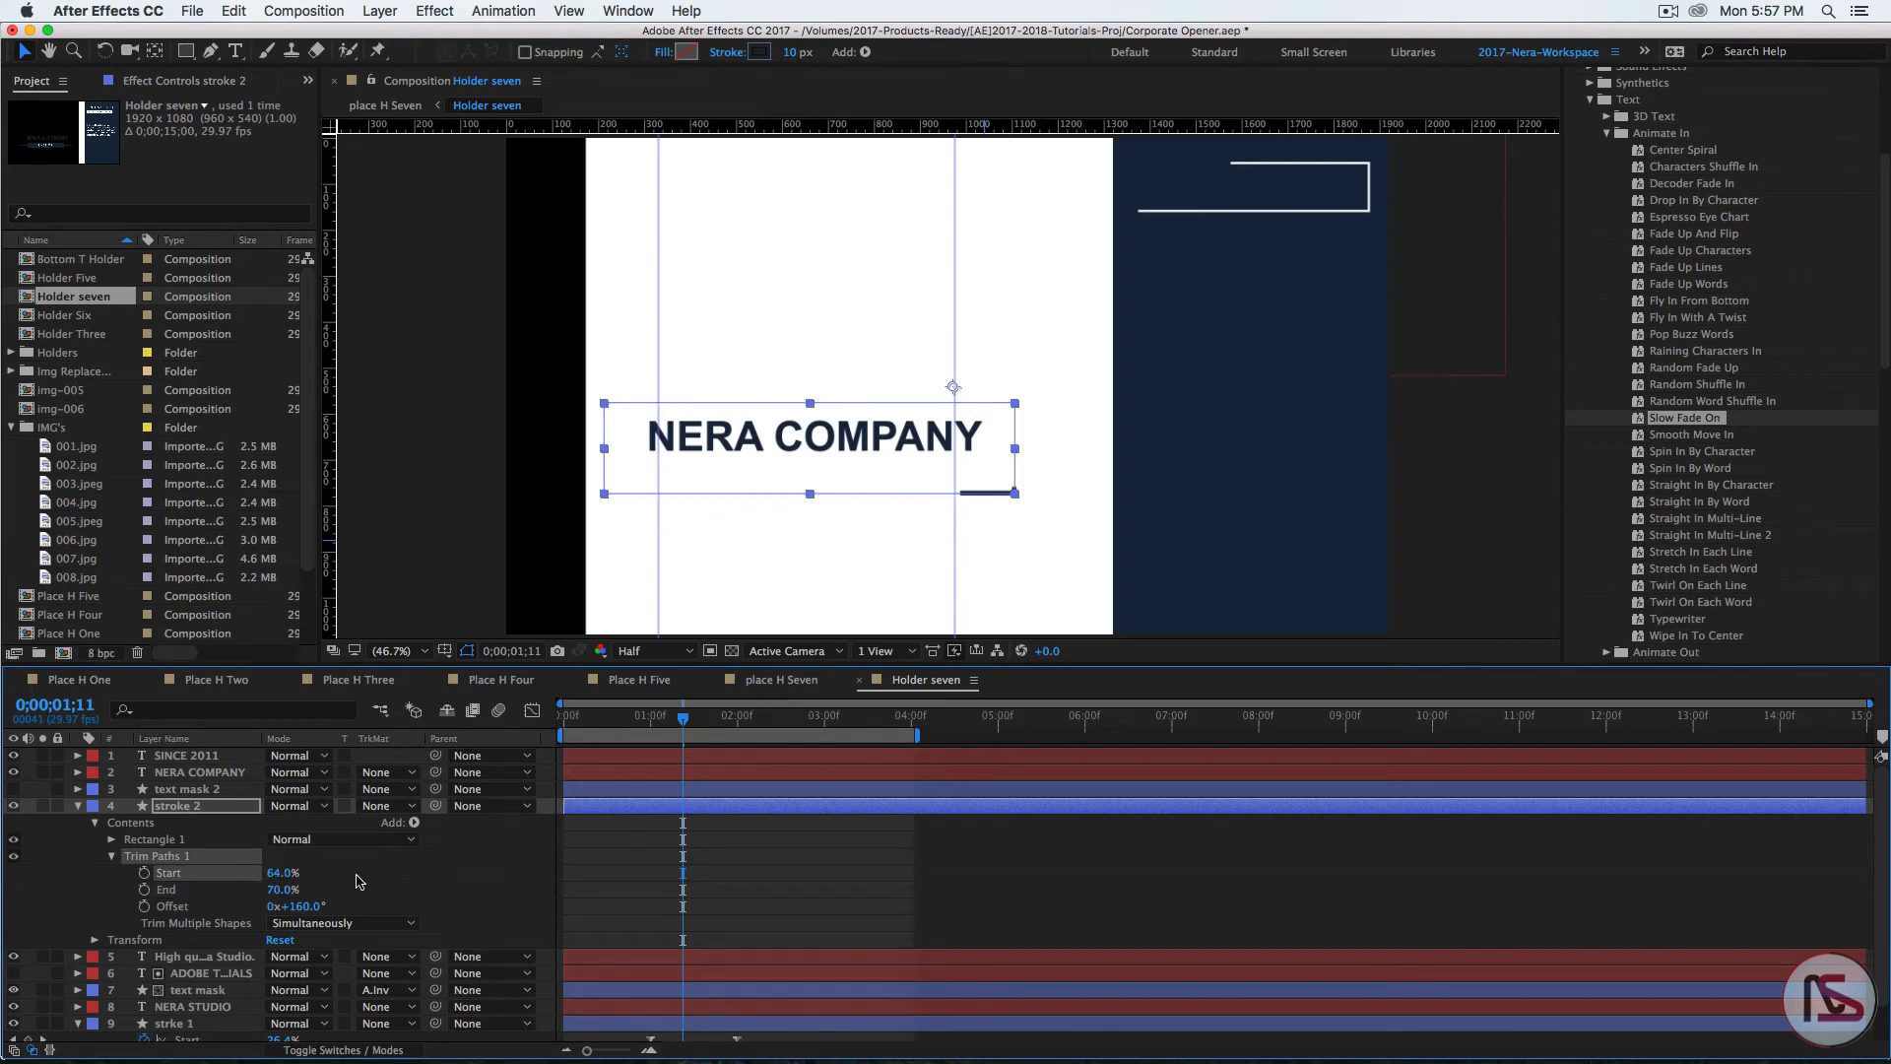
key(super+z)
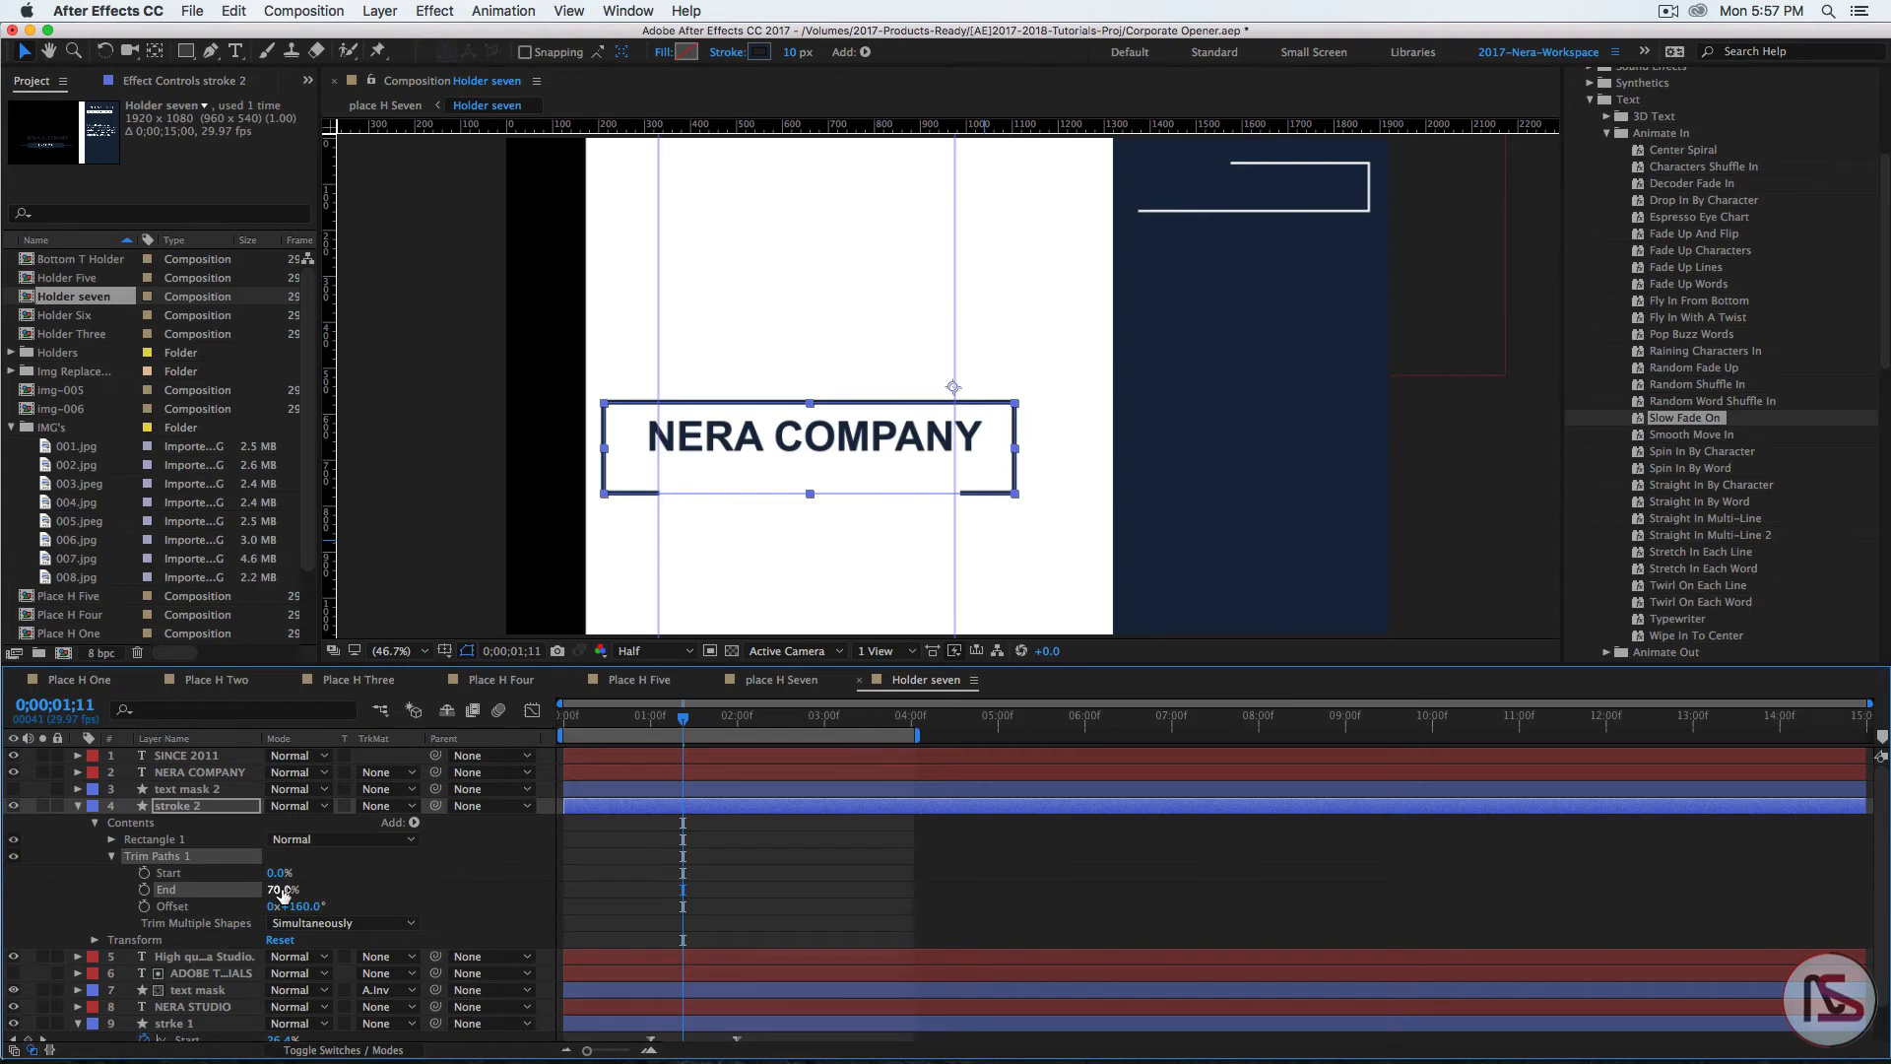
Step: Keyframe stroke 2's trim End from 0% at 0;00;01;11 to 70% at 0;00;02;11
drag(283, 892, 206, 889)
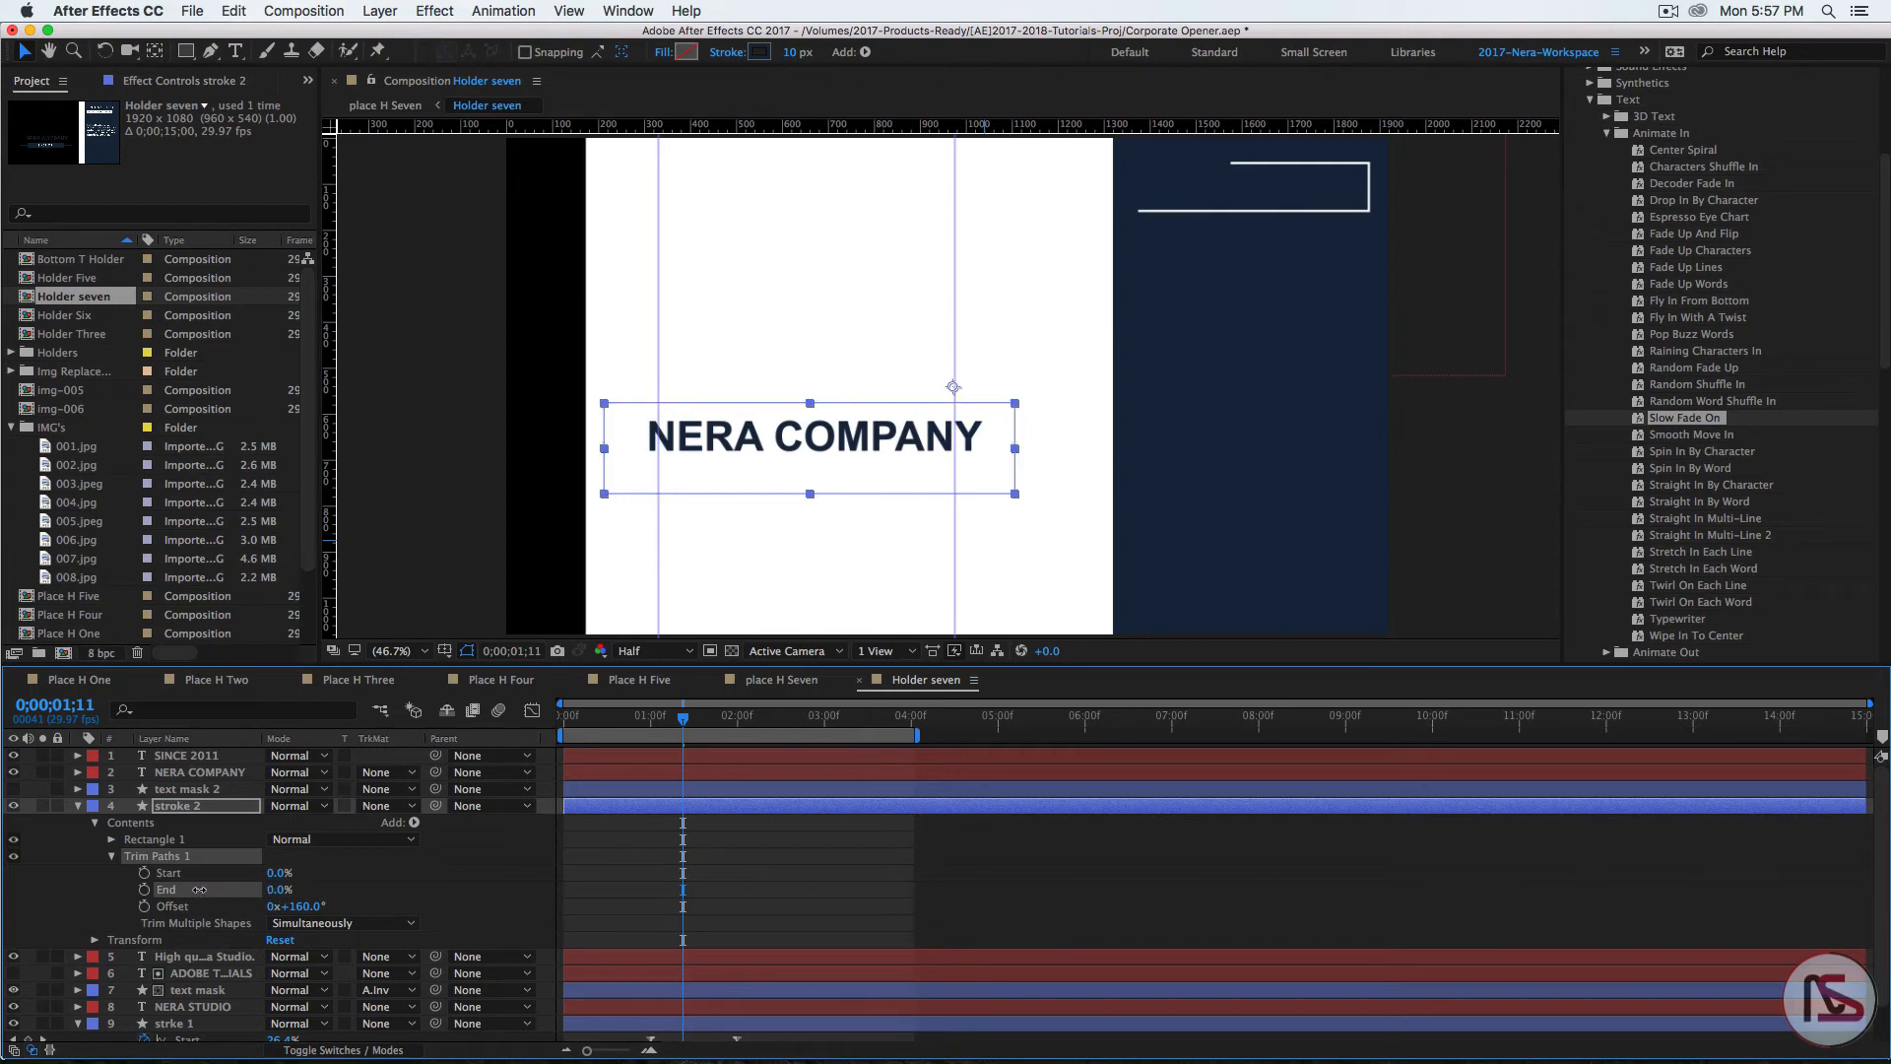
click(144, 890)
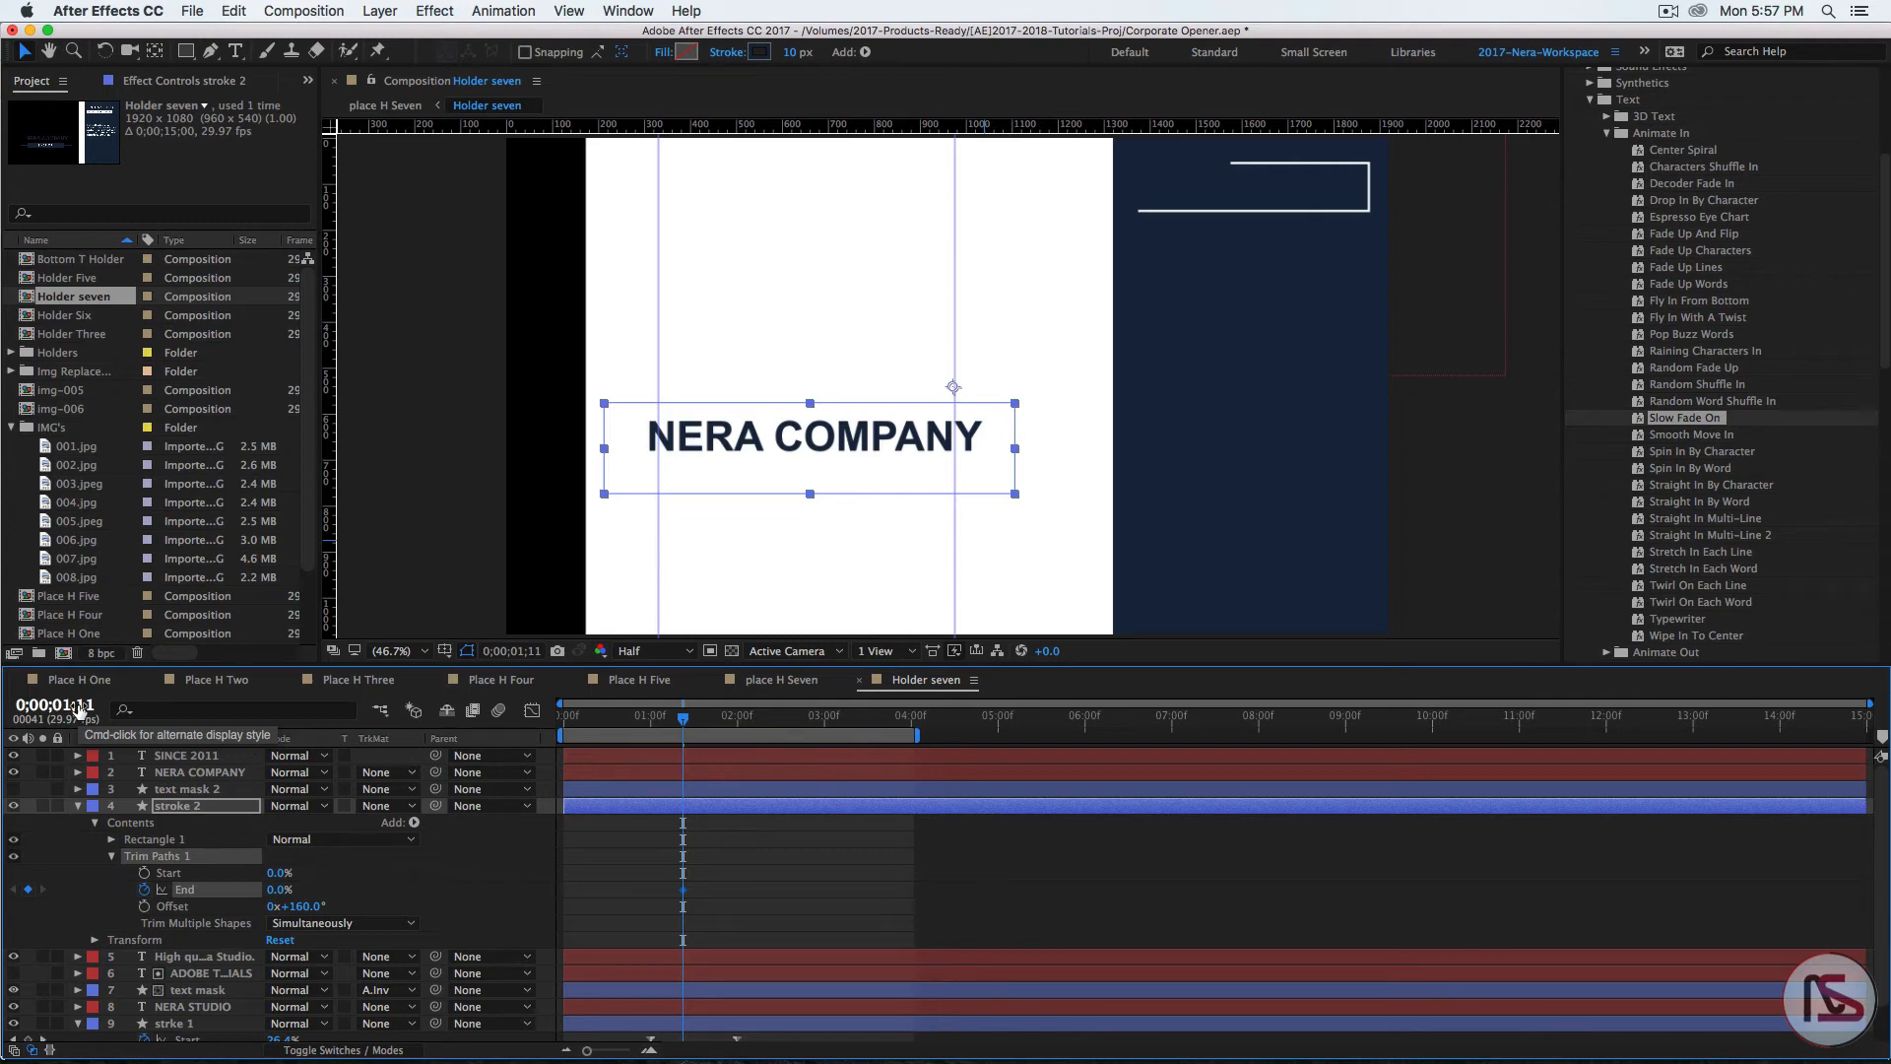
click(79, 706)
text(2)
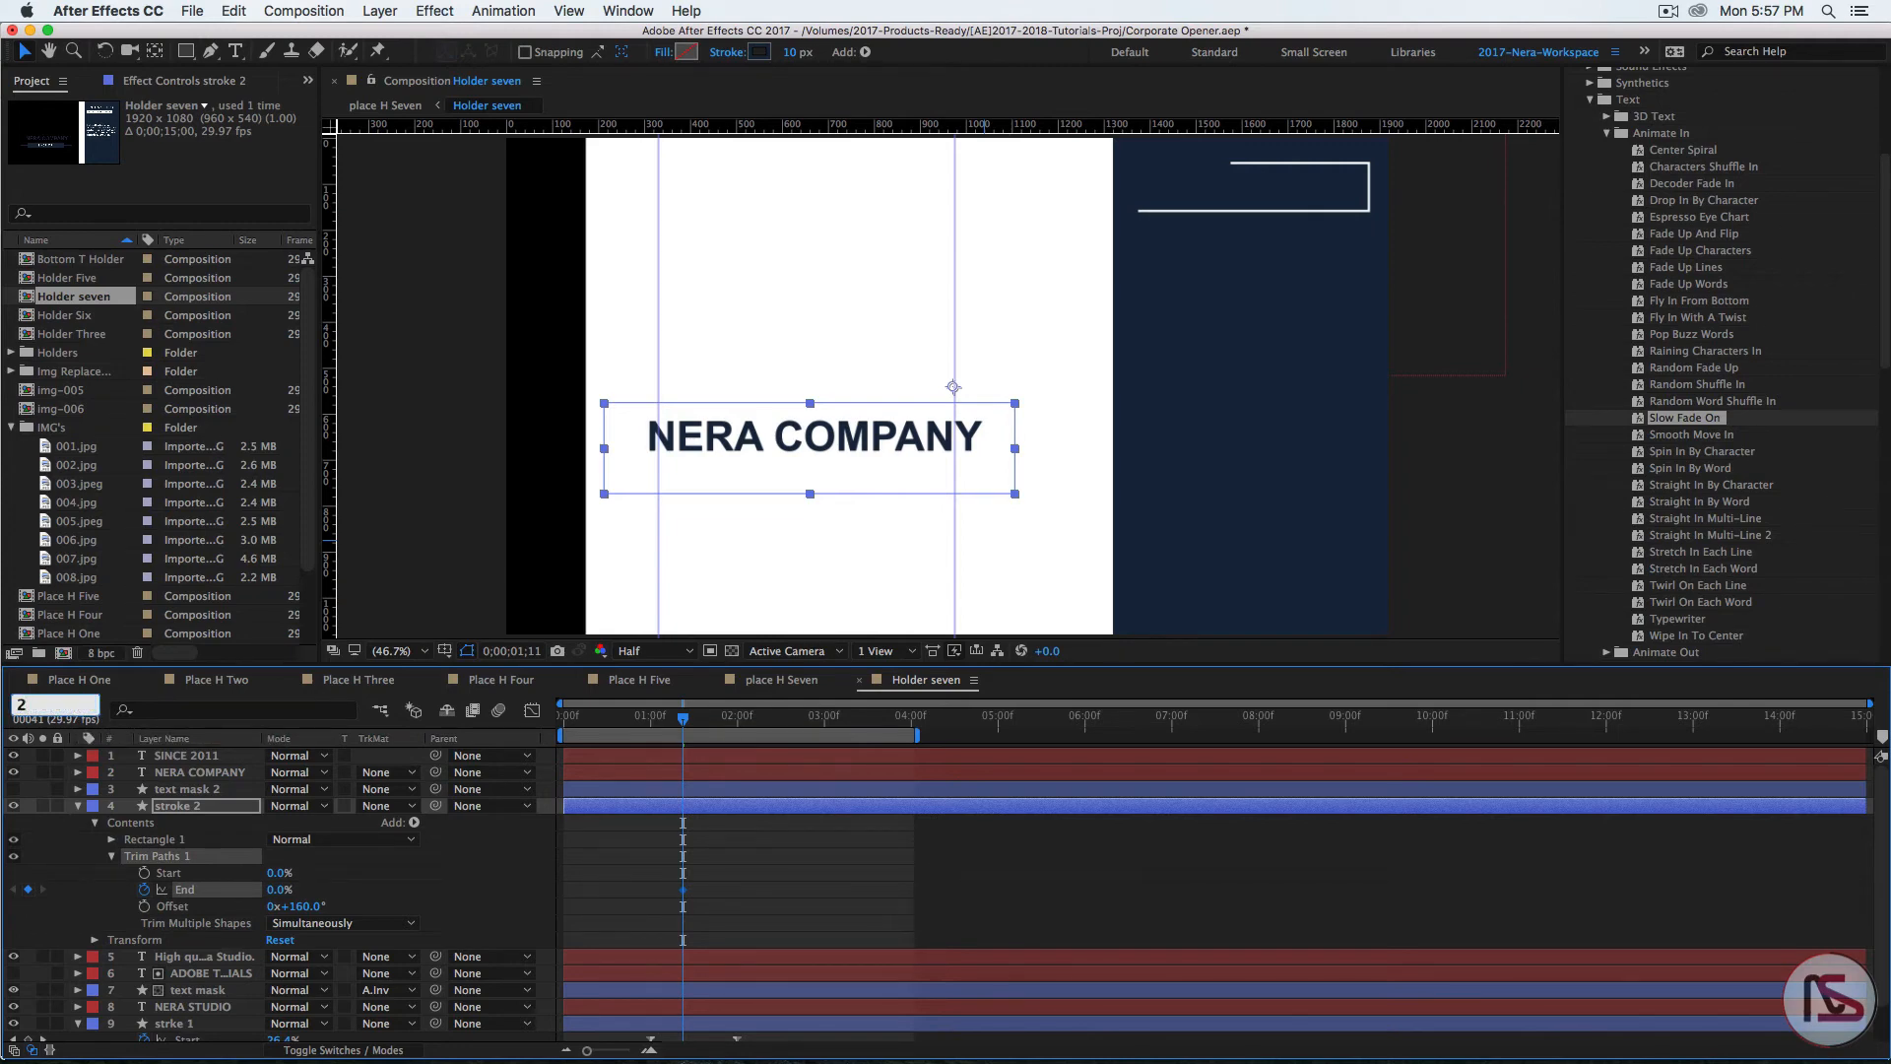
text(;11)
key(Return)
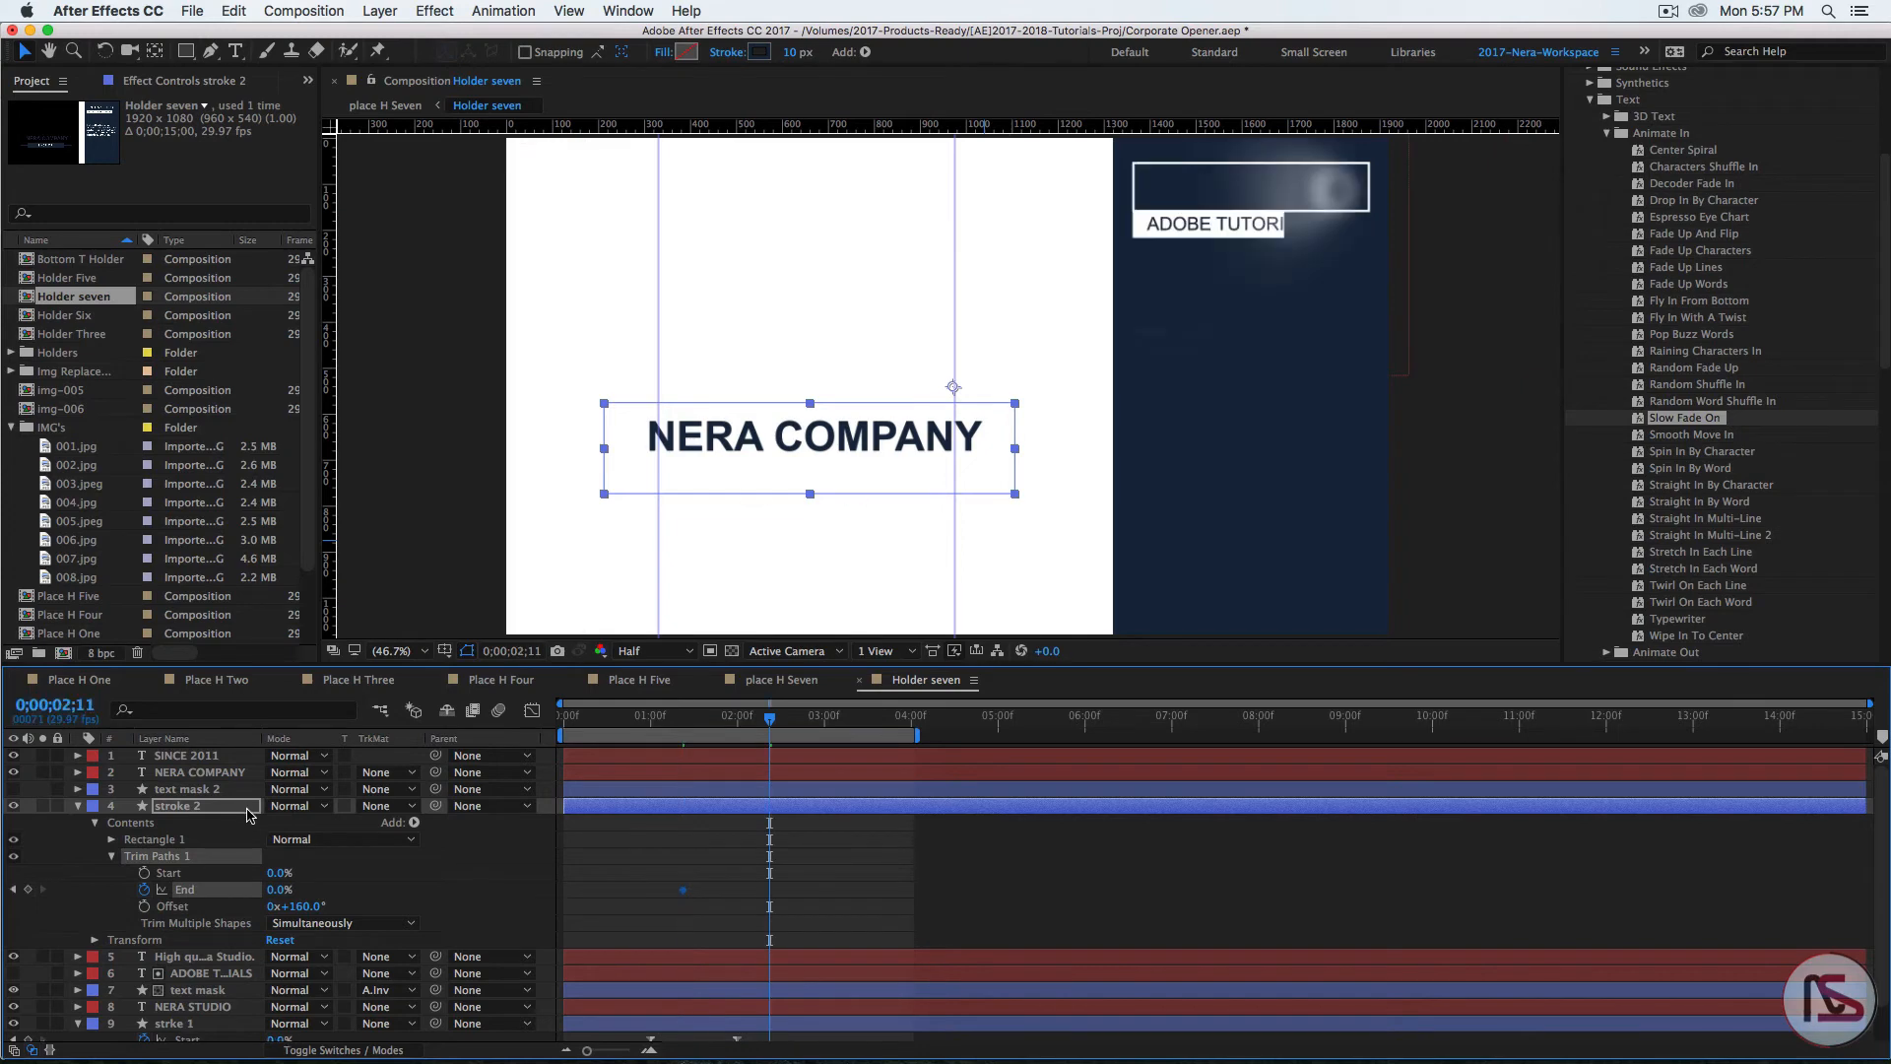
click(278, 889)
key(Return)
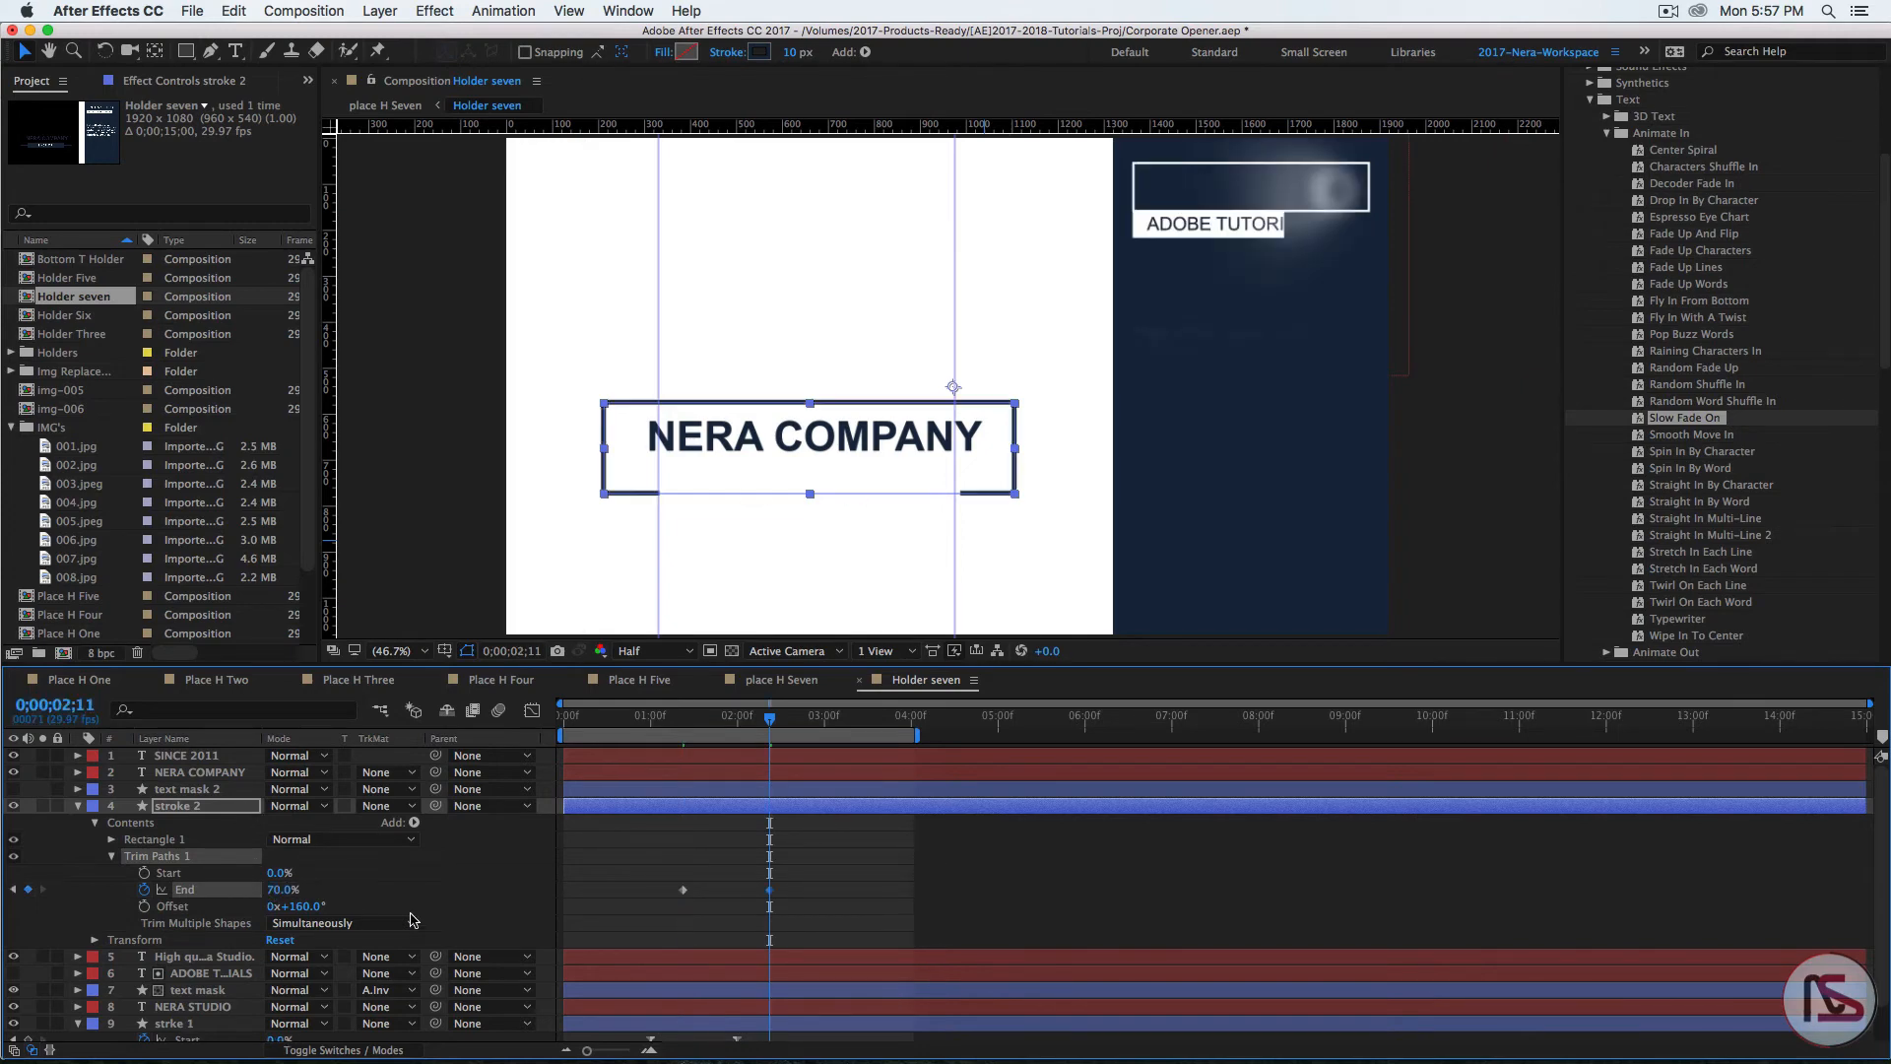
Step: Apply Easy Ease to stroke 2's End keyframes, reshape their speed graph into a sharp mid-animation peak, and preview the stroke
mouse_move(768, 717)
mouse_down()
mouse_move(675, 729)
mouse_move(751, 729)
mouse_up()
drag(817, 916, 645, 879)
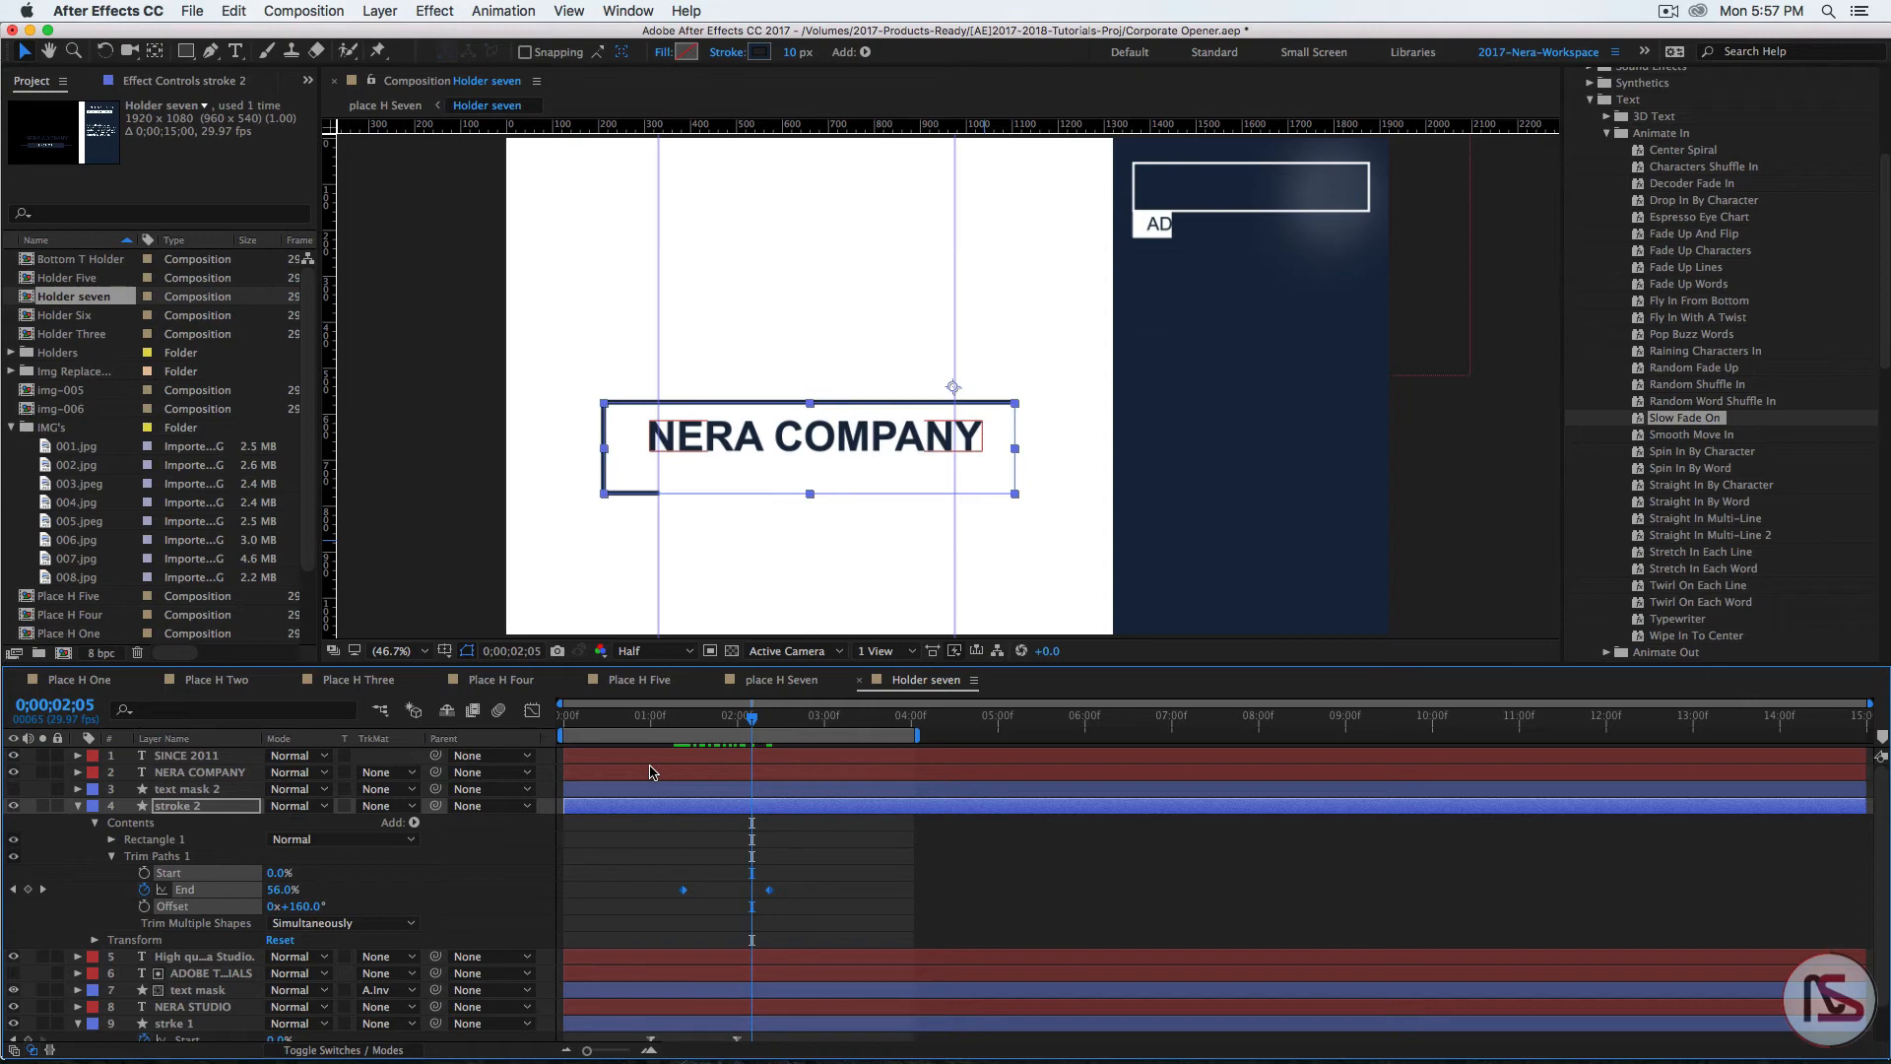
key(F9)
click(532, 710)
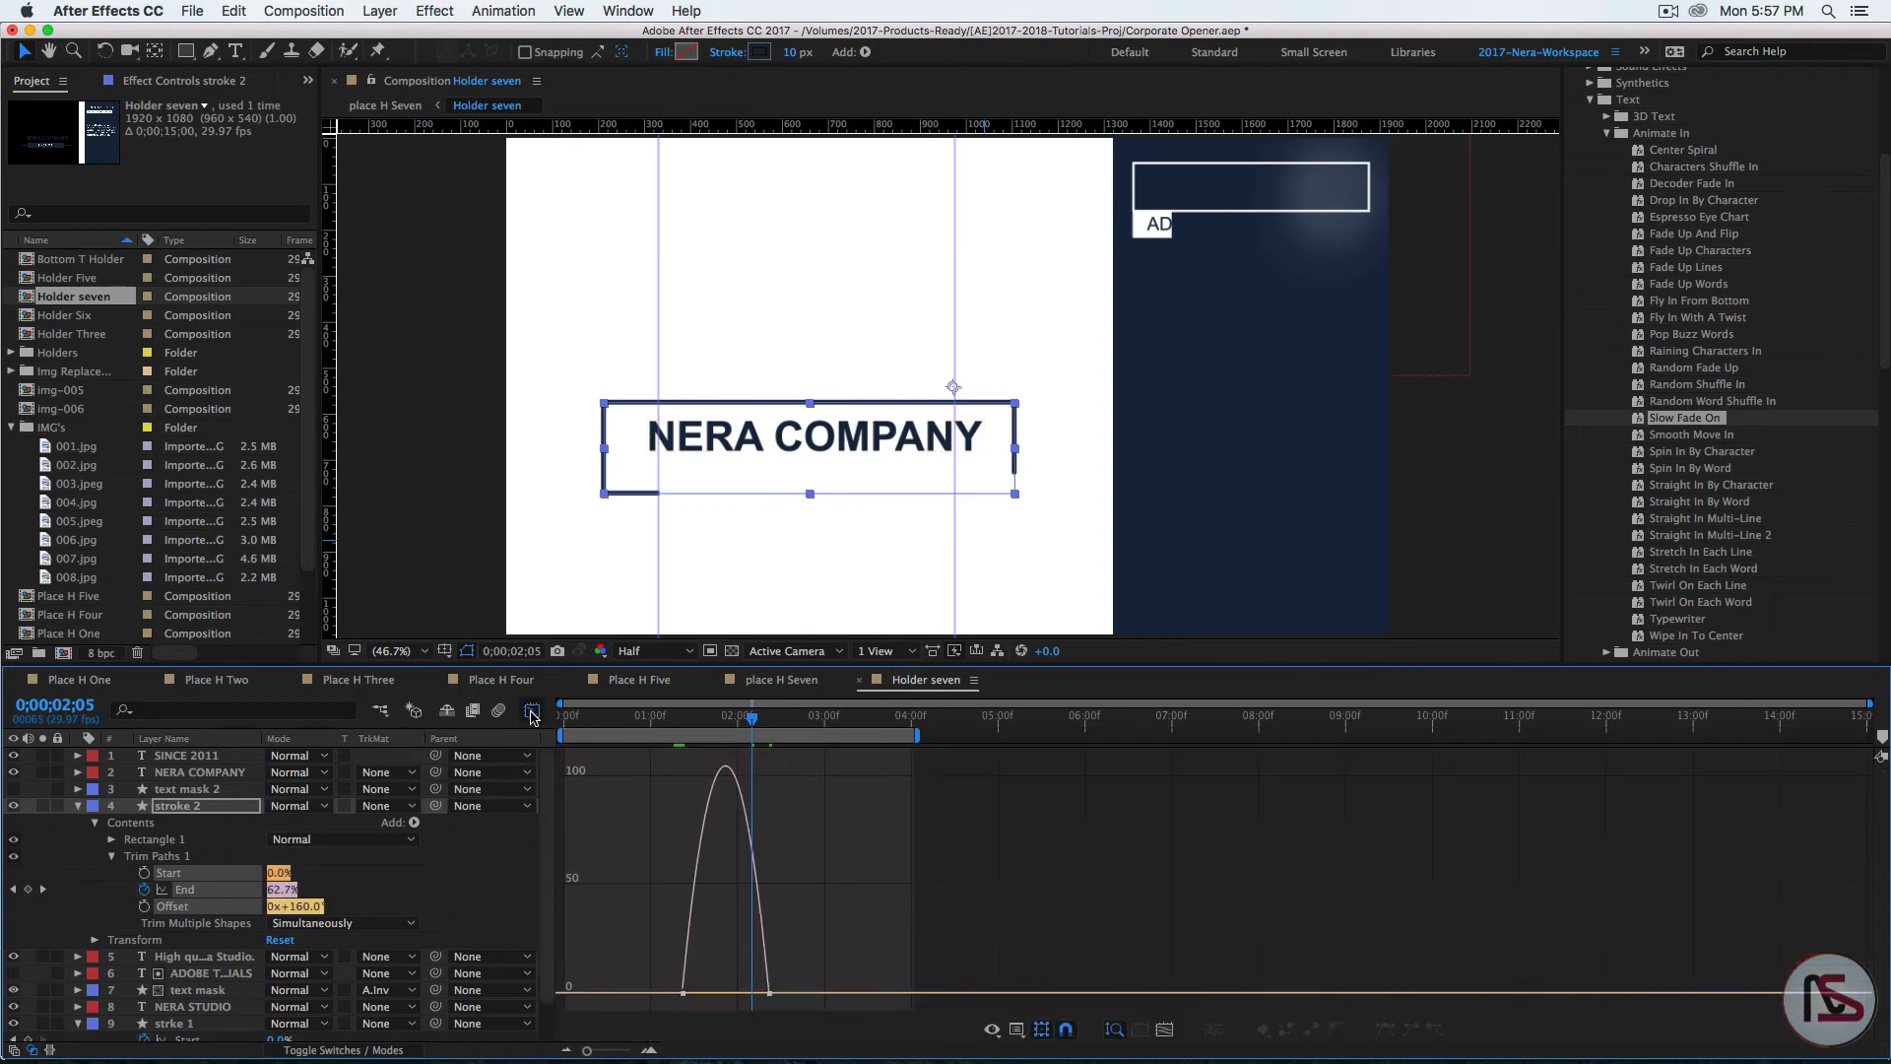
mouse_move(730, 974)
mouse_down()
mouse_move(796, 1012)
mouse_move(693, 995)
mouse_move(737, 994)
mouse_up()
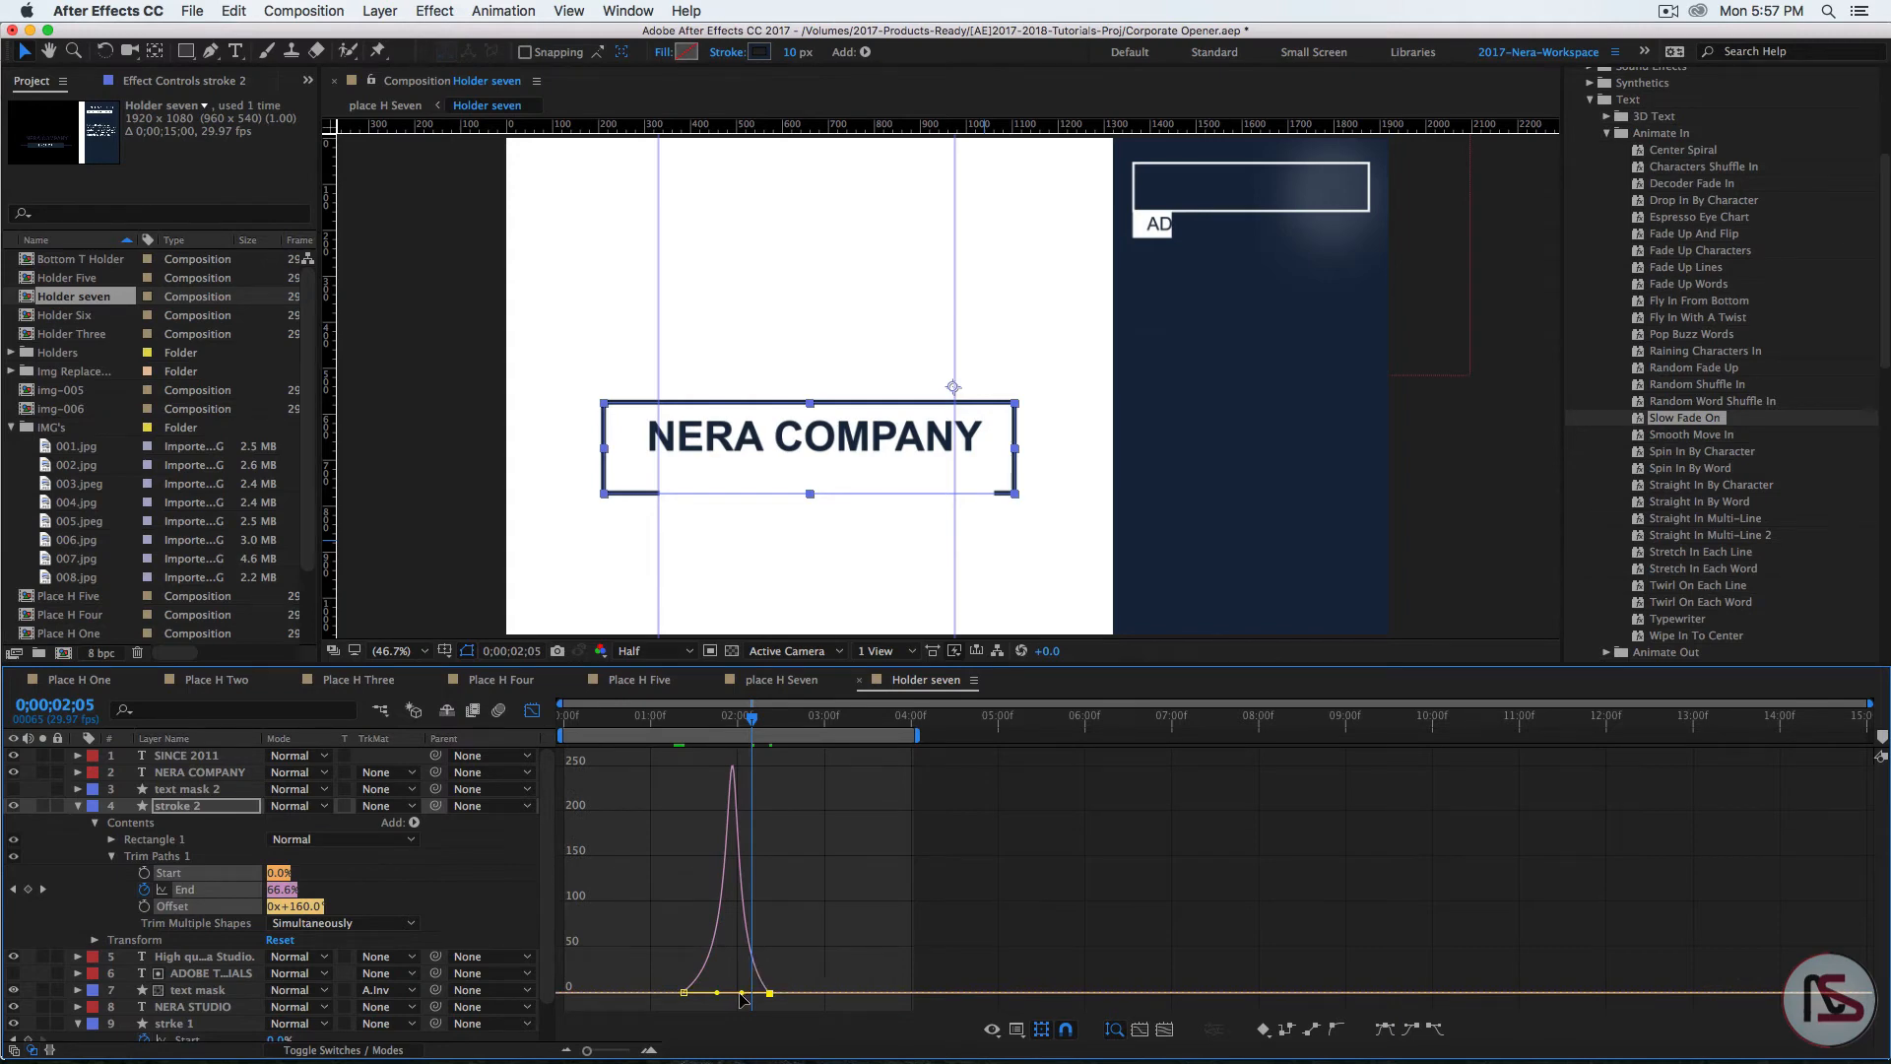
click(532, 711)
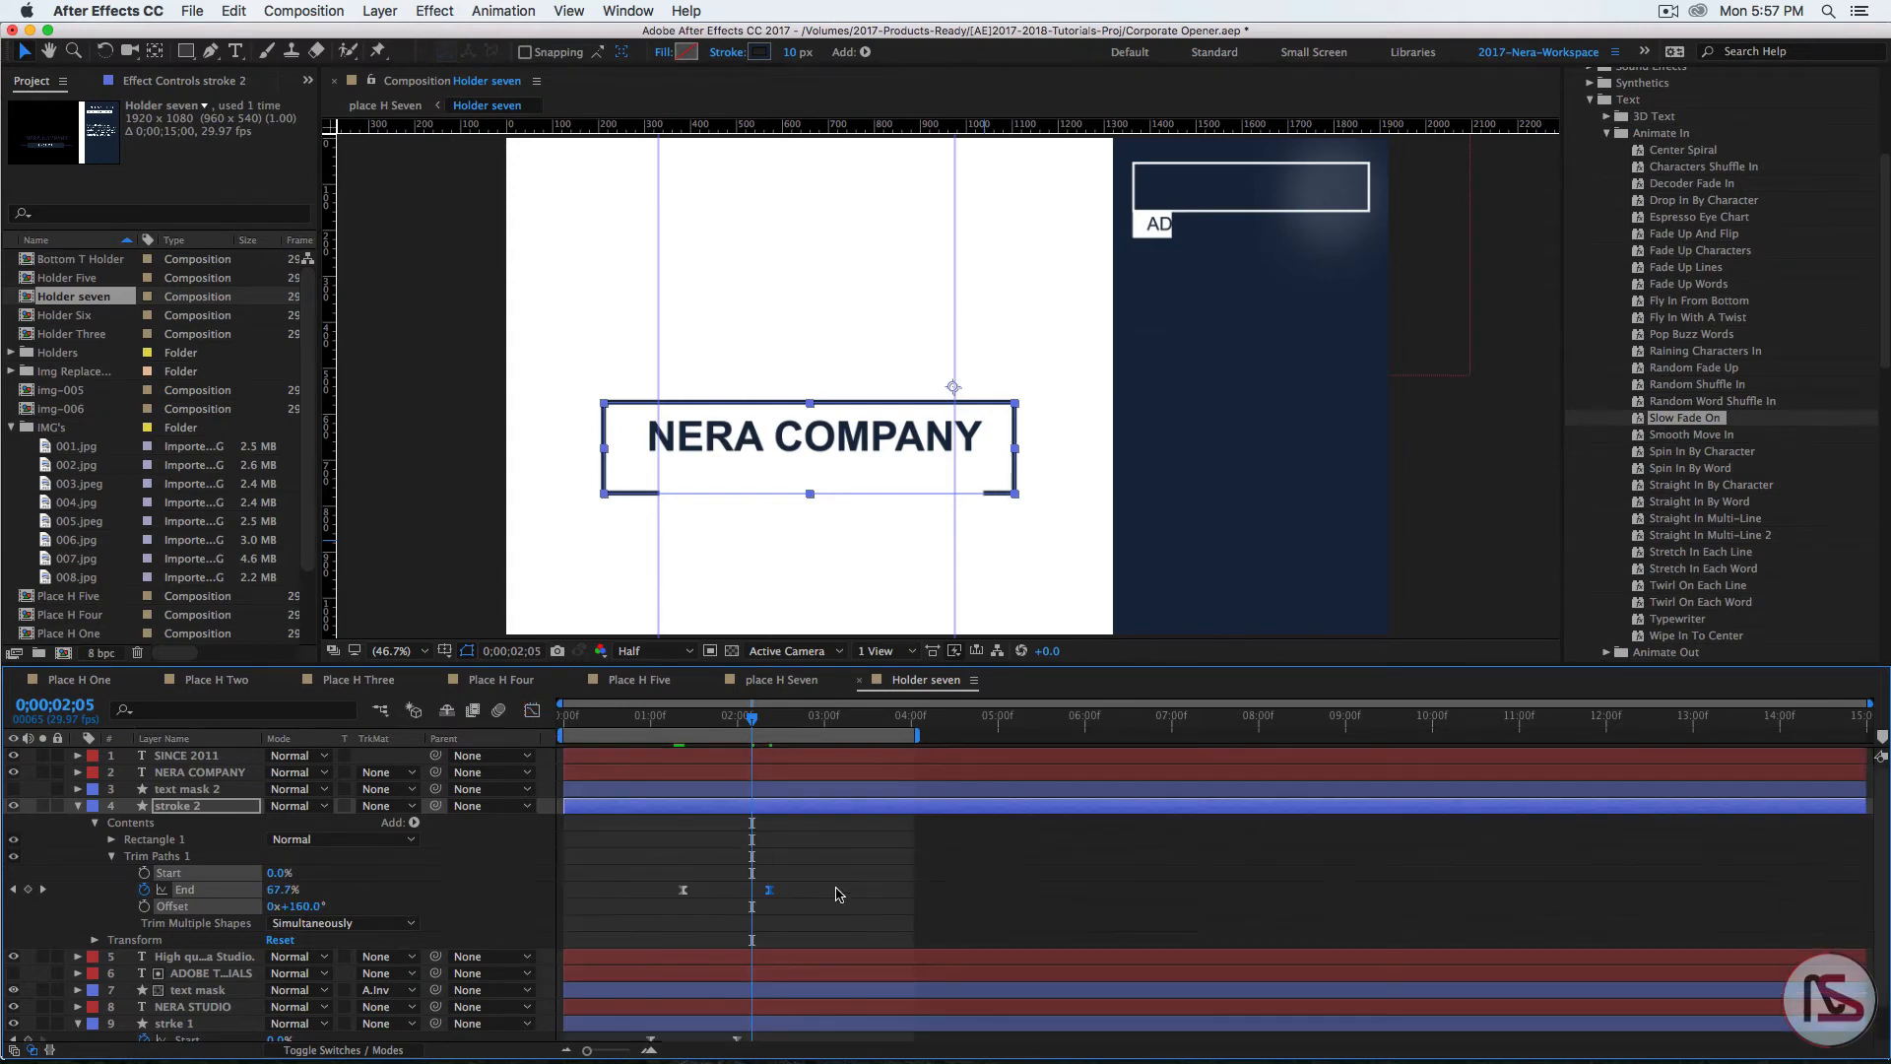
key(space)
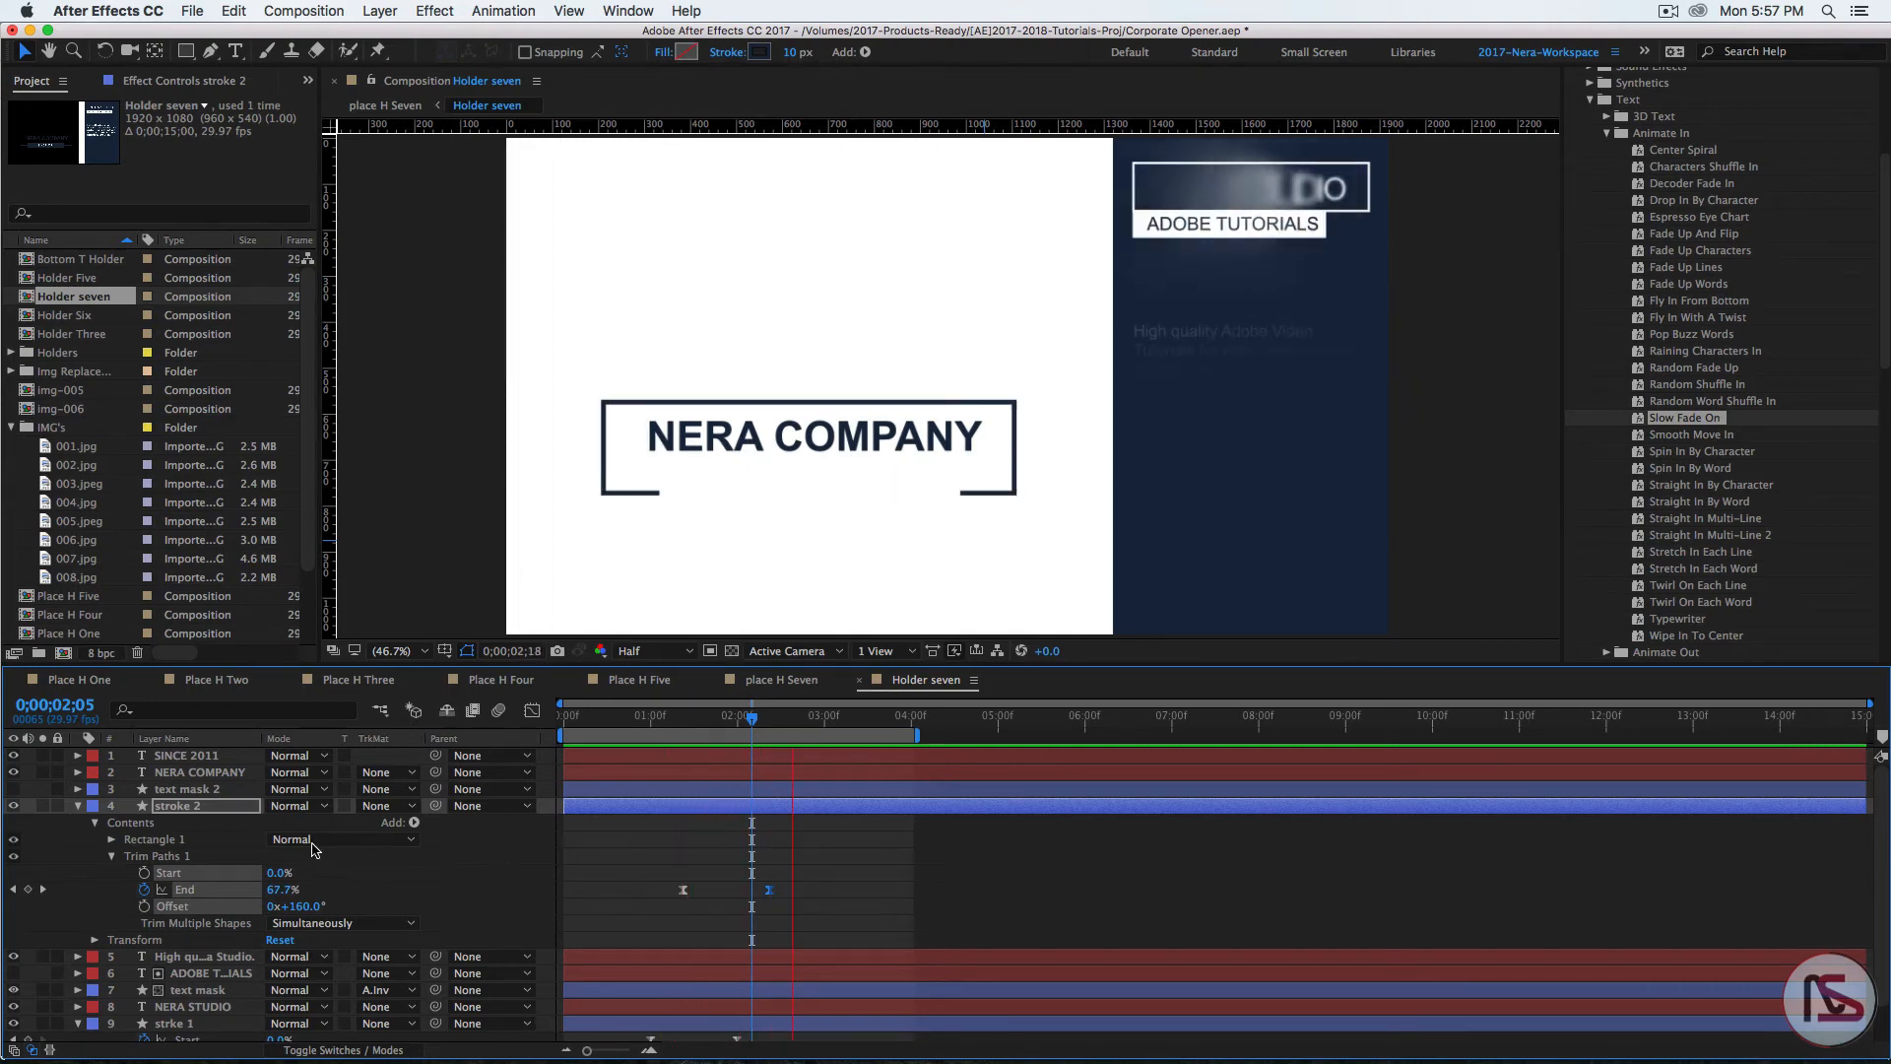
Step: Make the text mask 2 layer visible again and align the current time with stroke 2's last End keyframe at 0;00;02;11
click(78, 806)
click(182, 789)
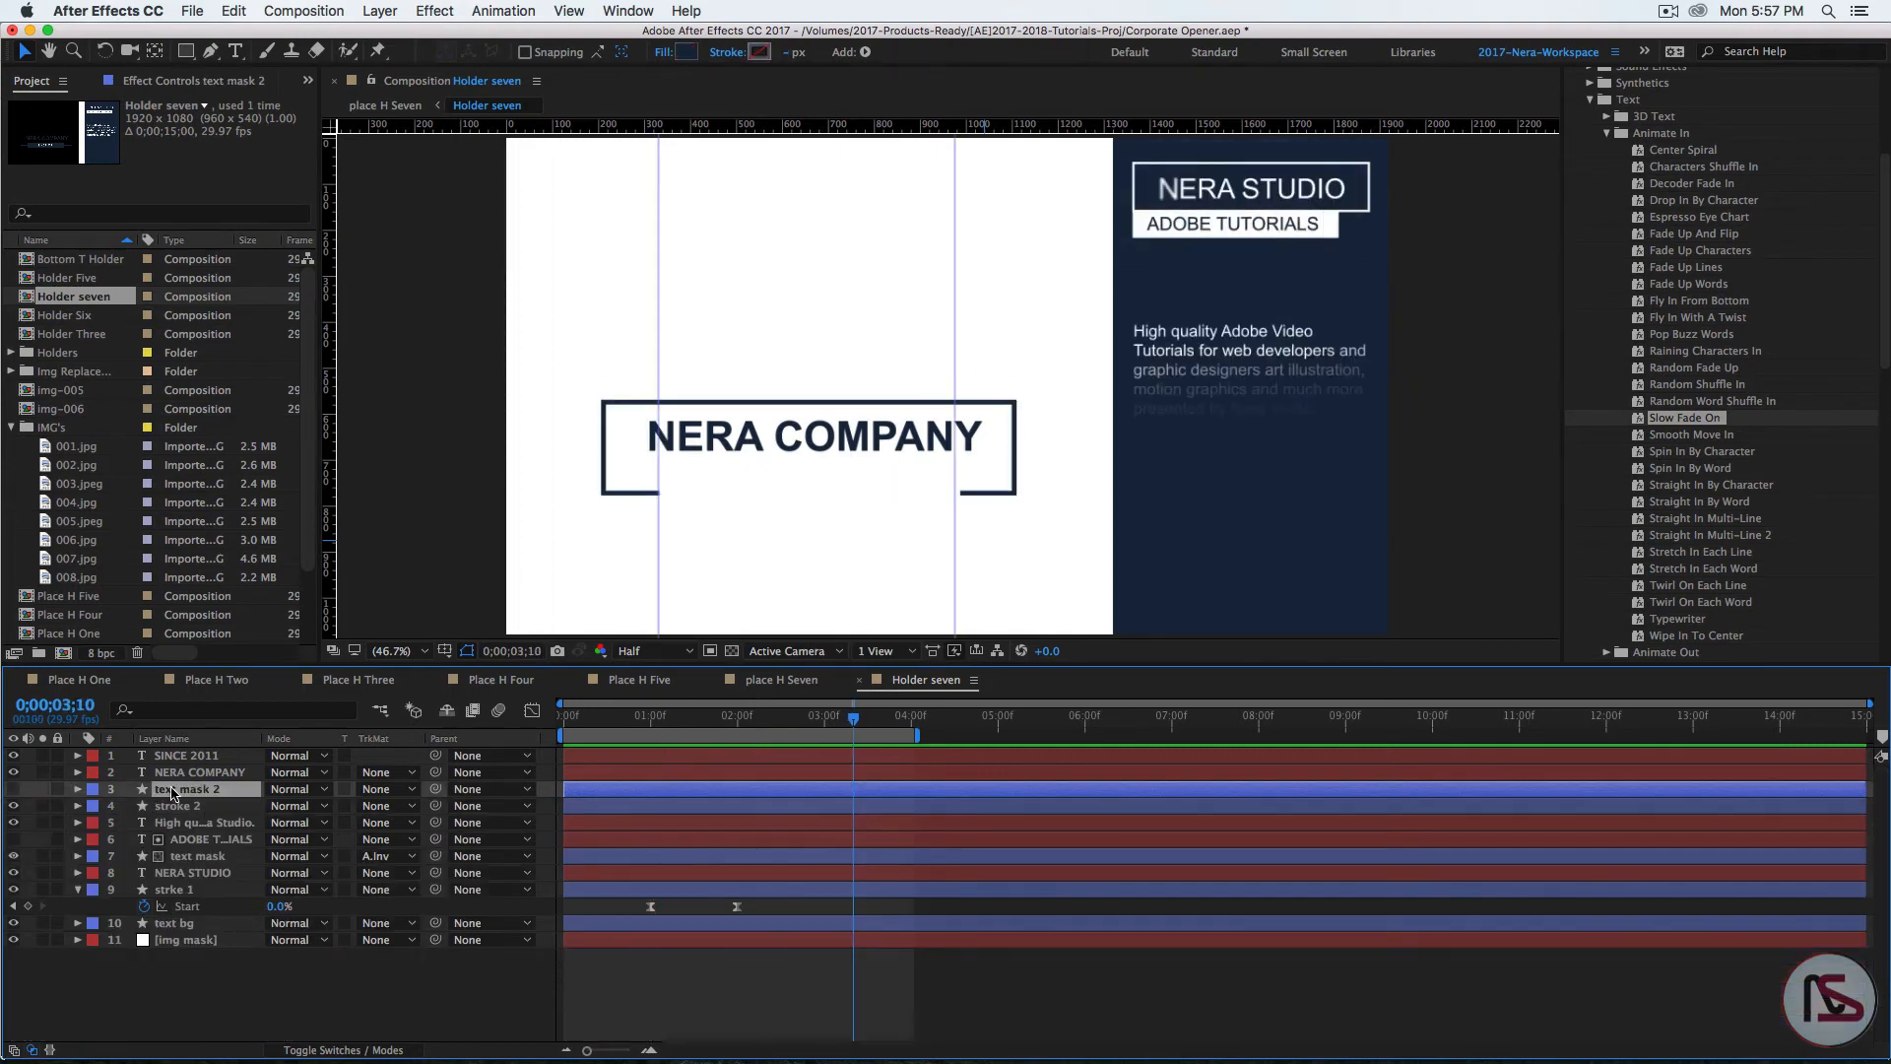
click(14, 790)
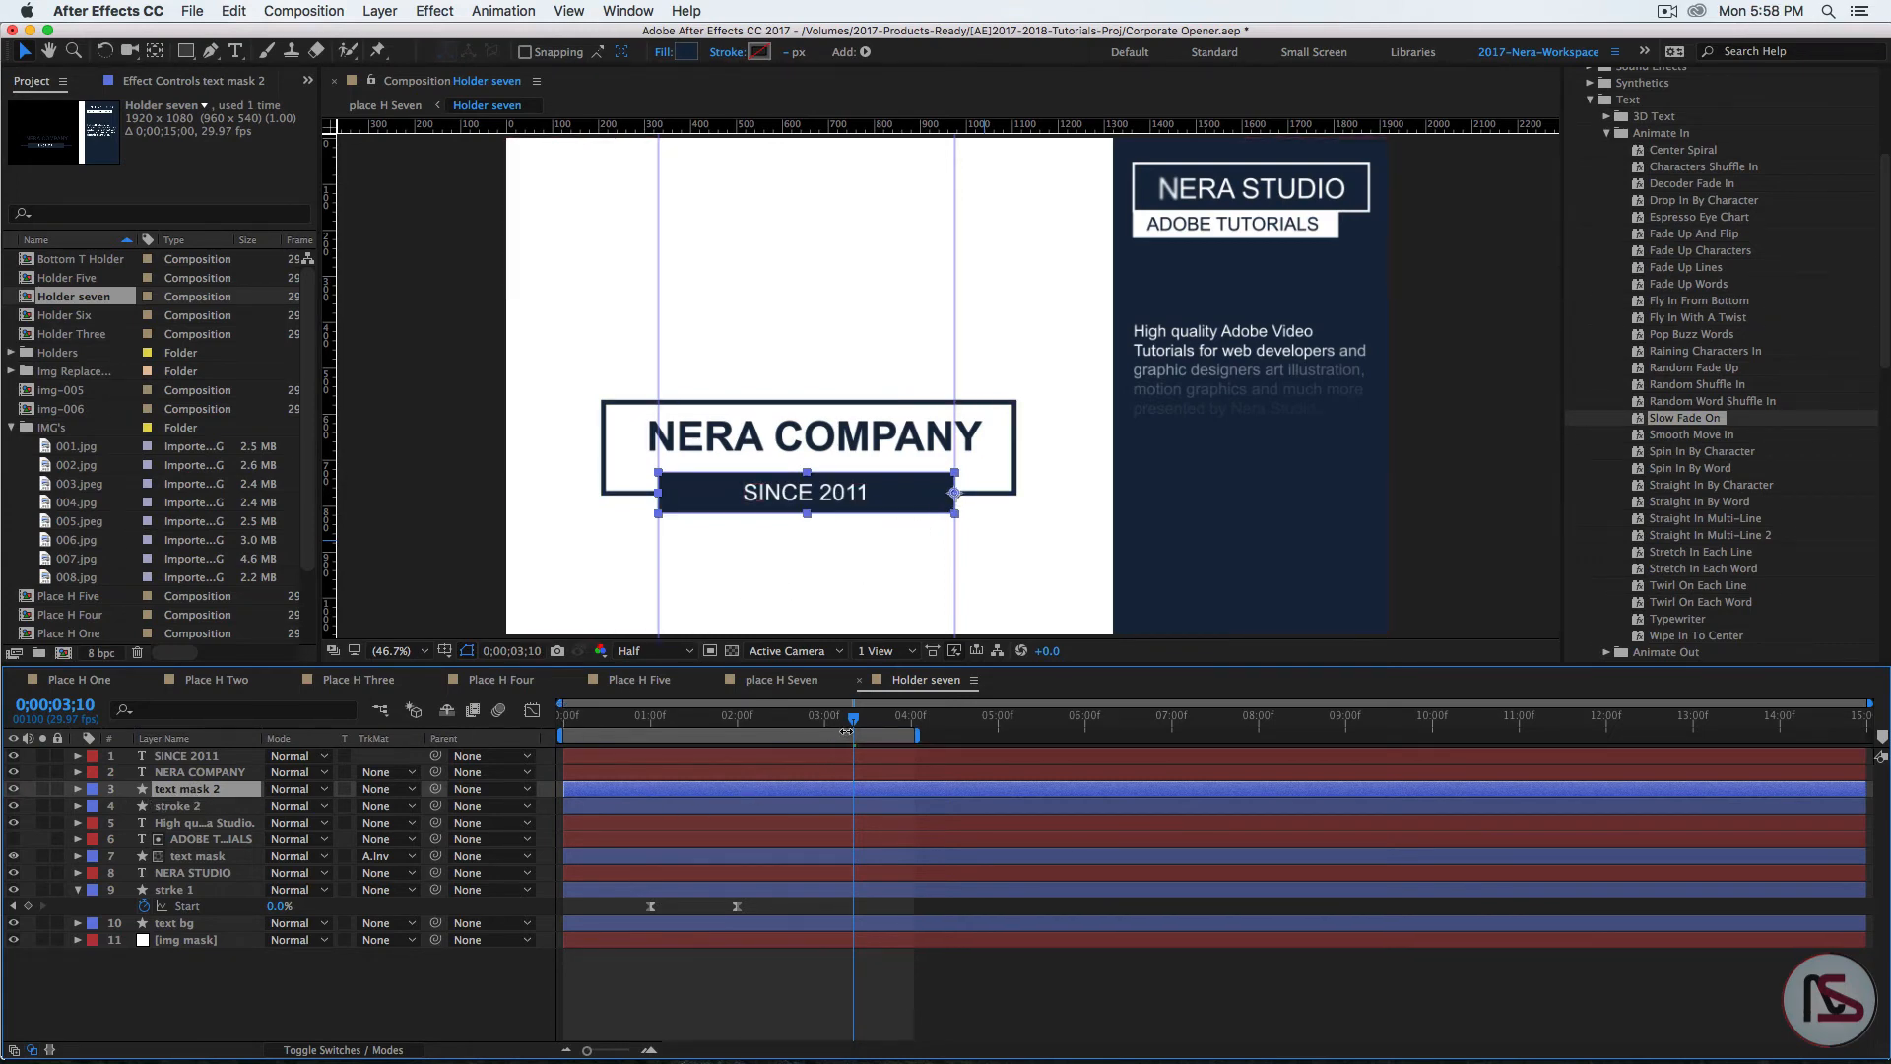
drag(853, 726, 755, 743)
click(191, 807)
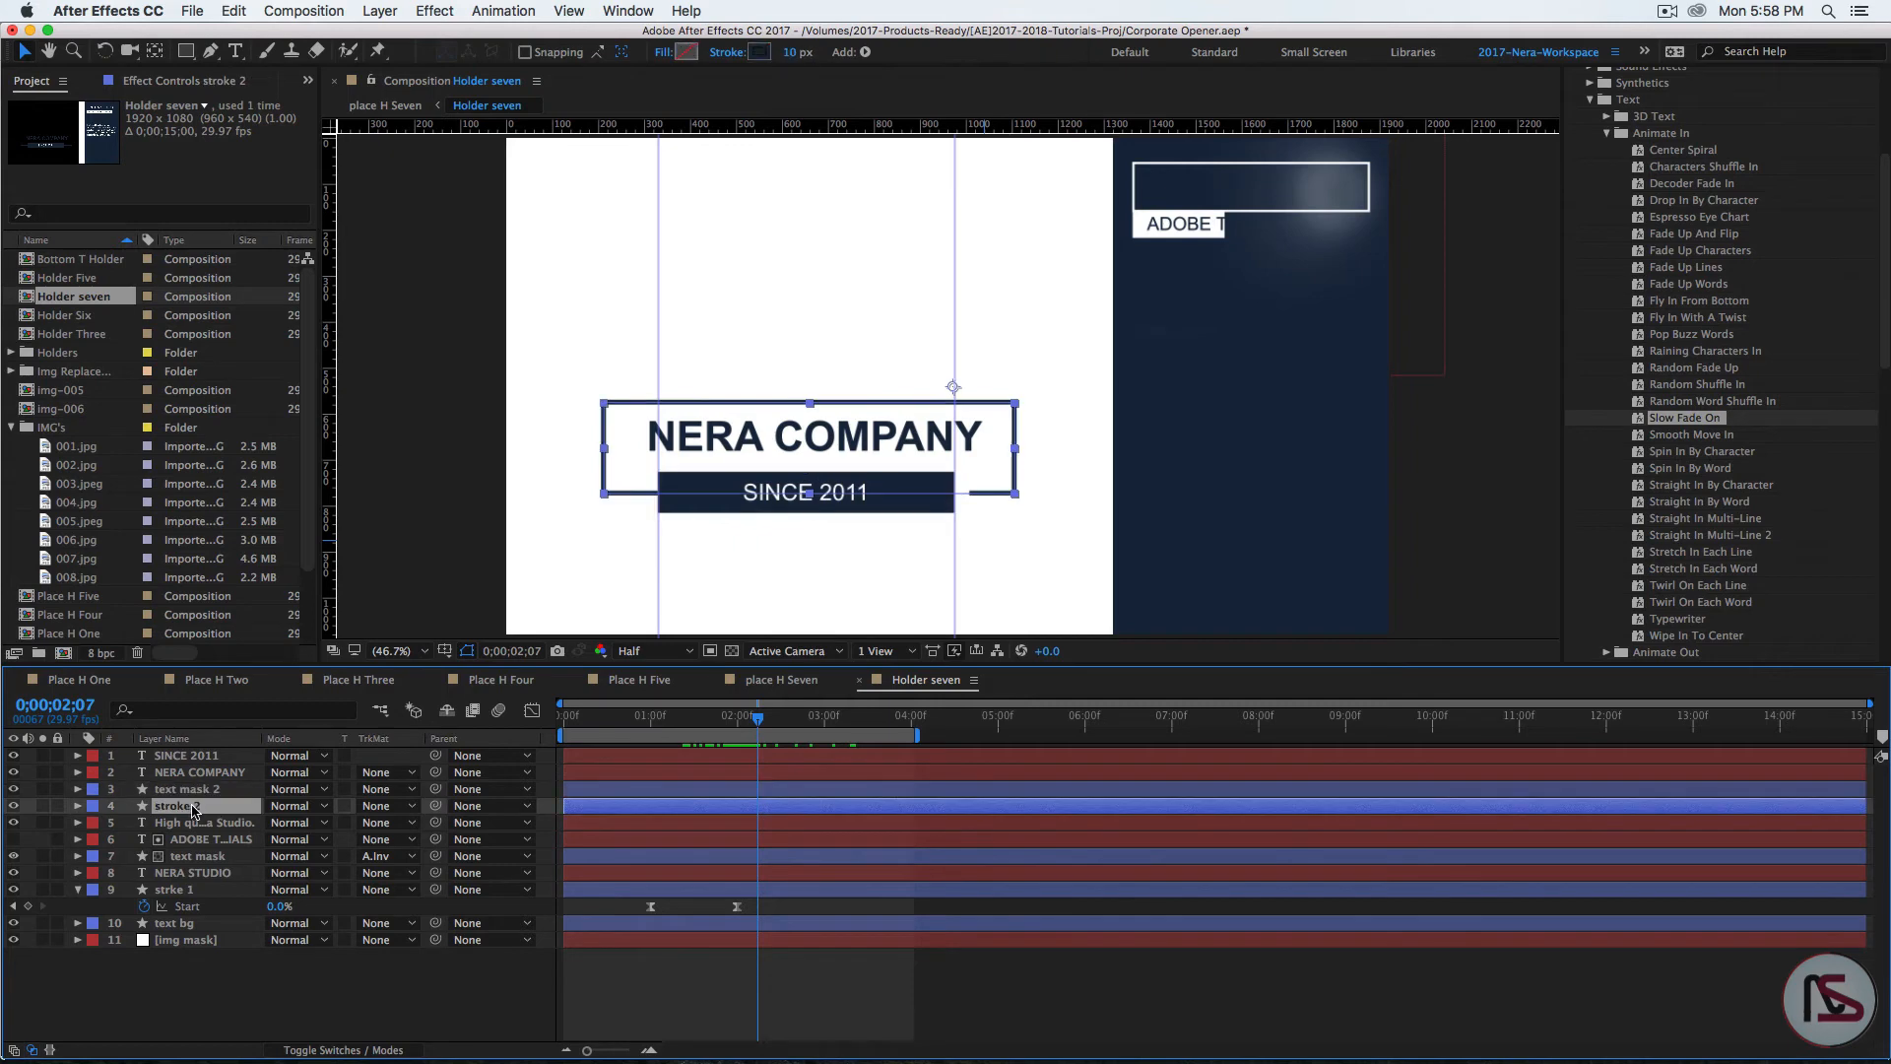
key(u)
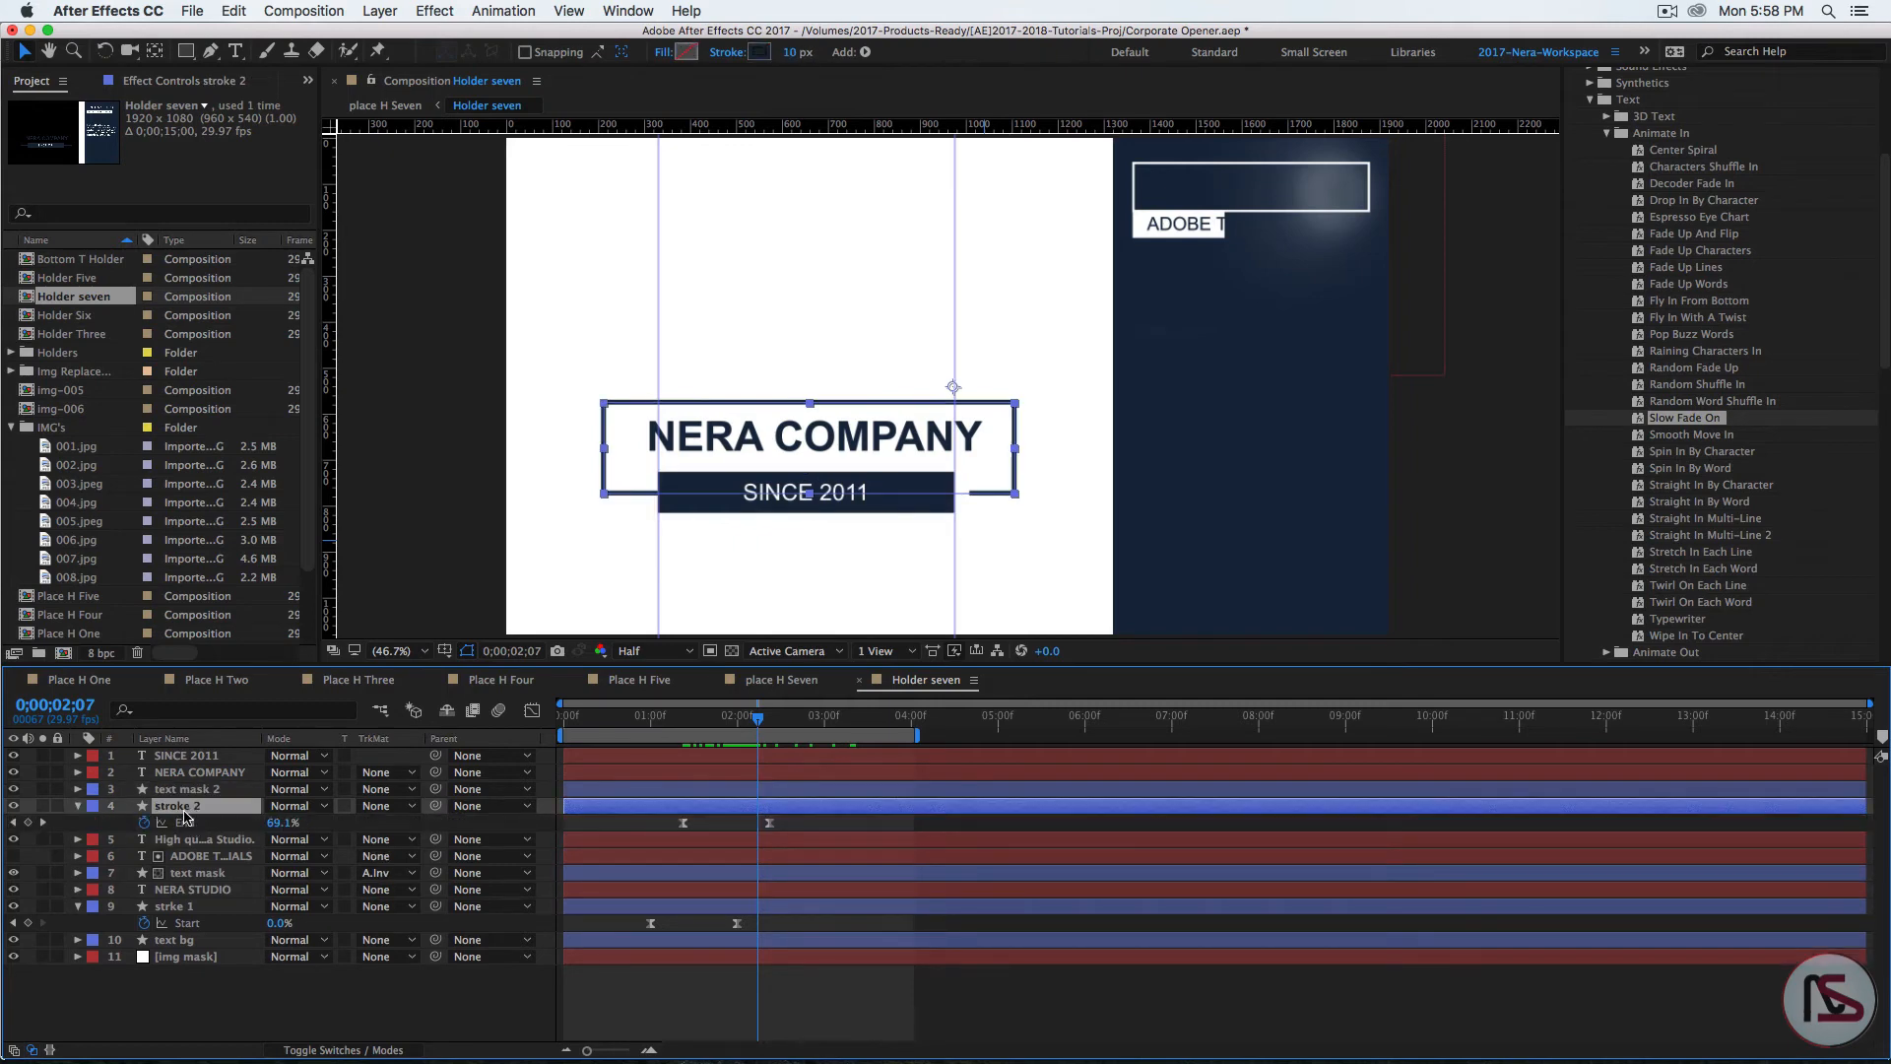
drag(758, 724, 770, 719)
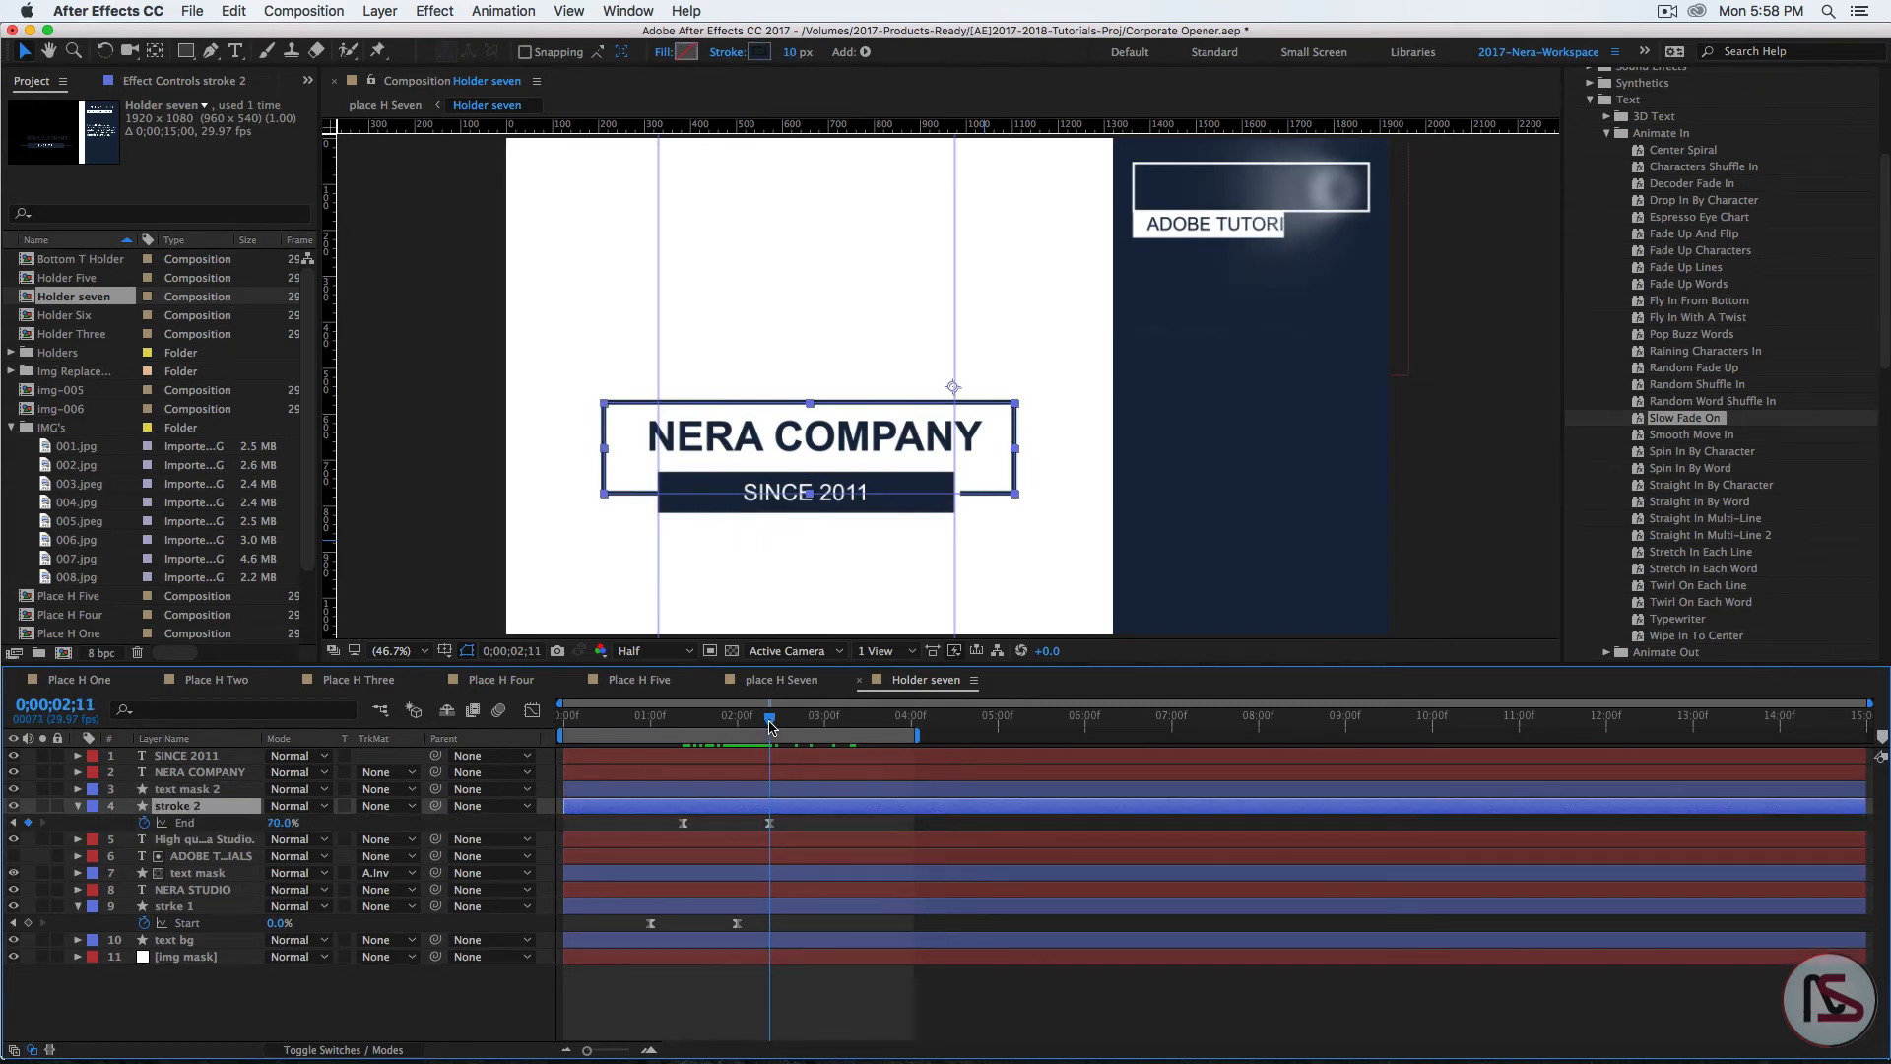
Step: Unlink text mask 2's scale dimensions and keyframe its Scale at 0.0, 100.0% at 0;00;02;11
click(182, 791)
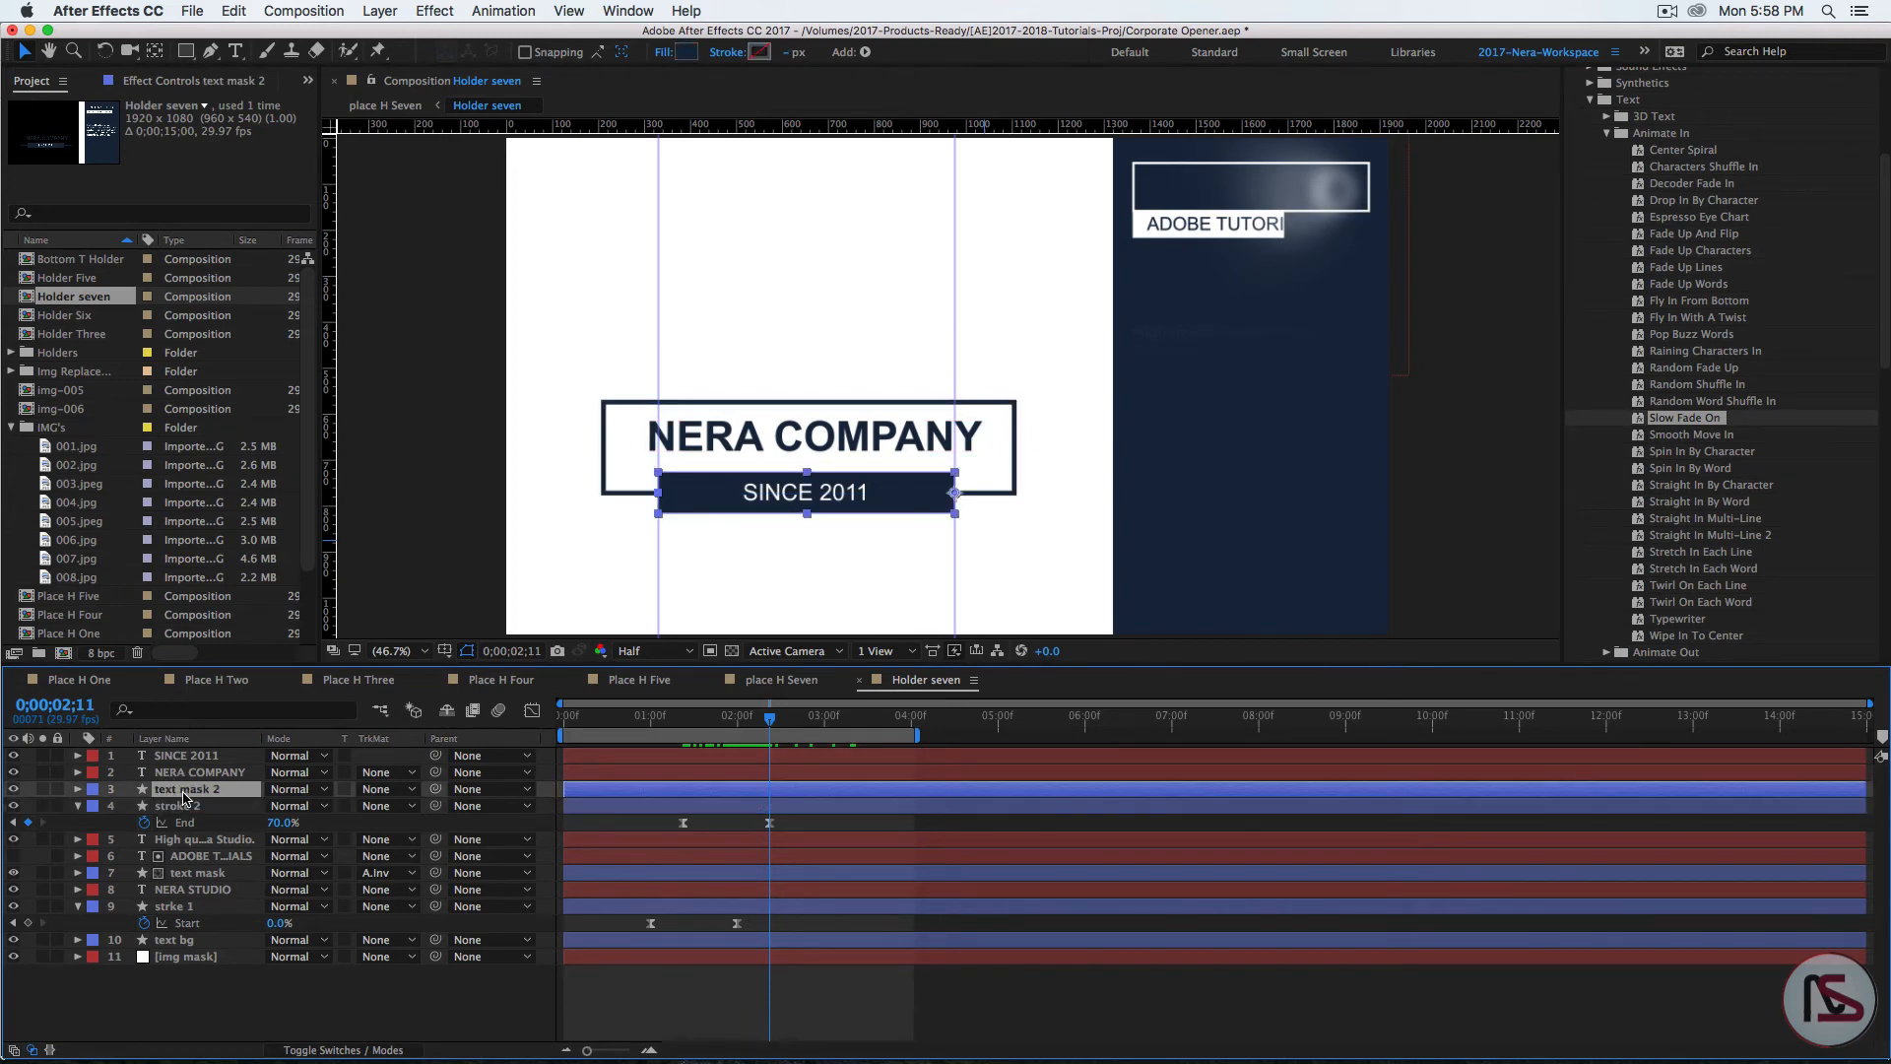
key(s)
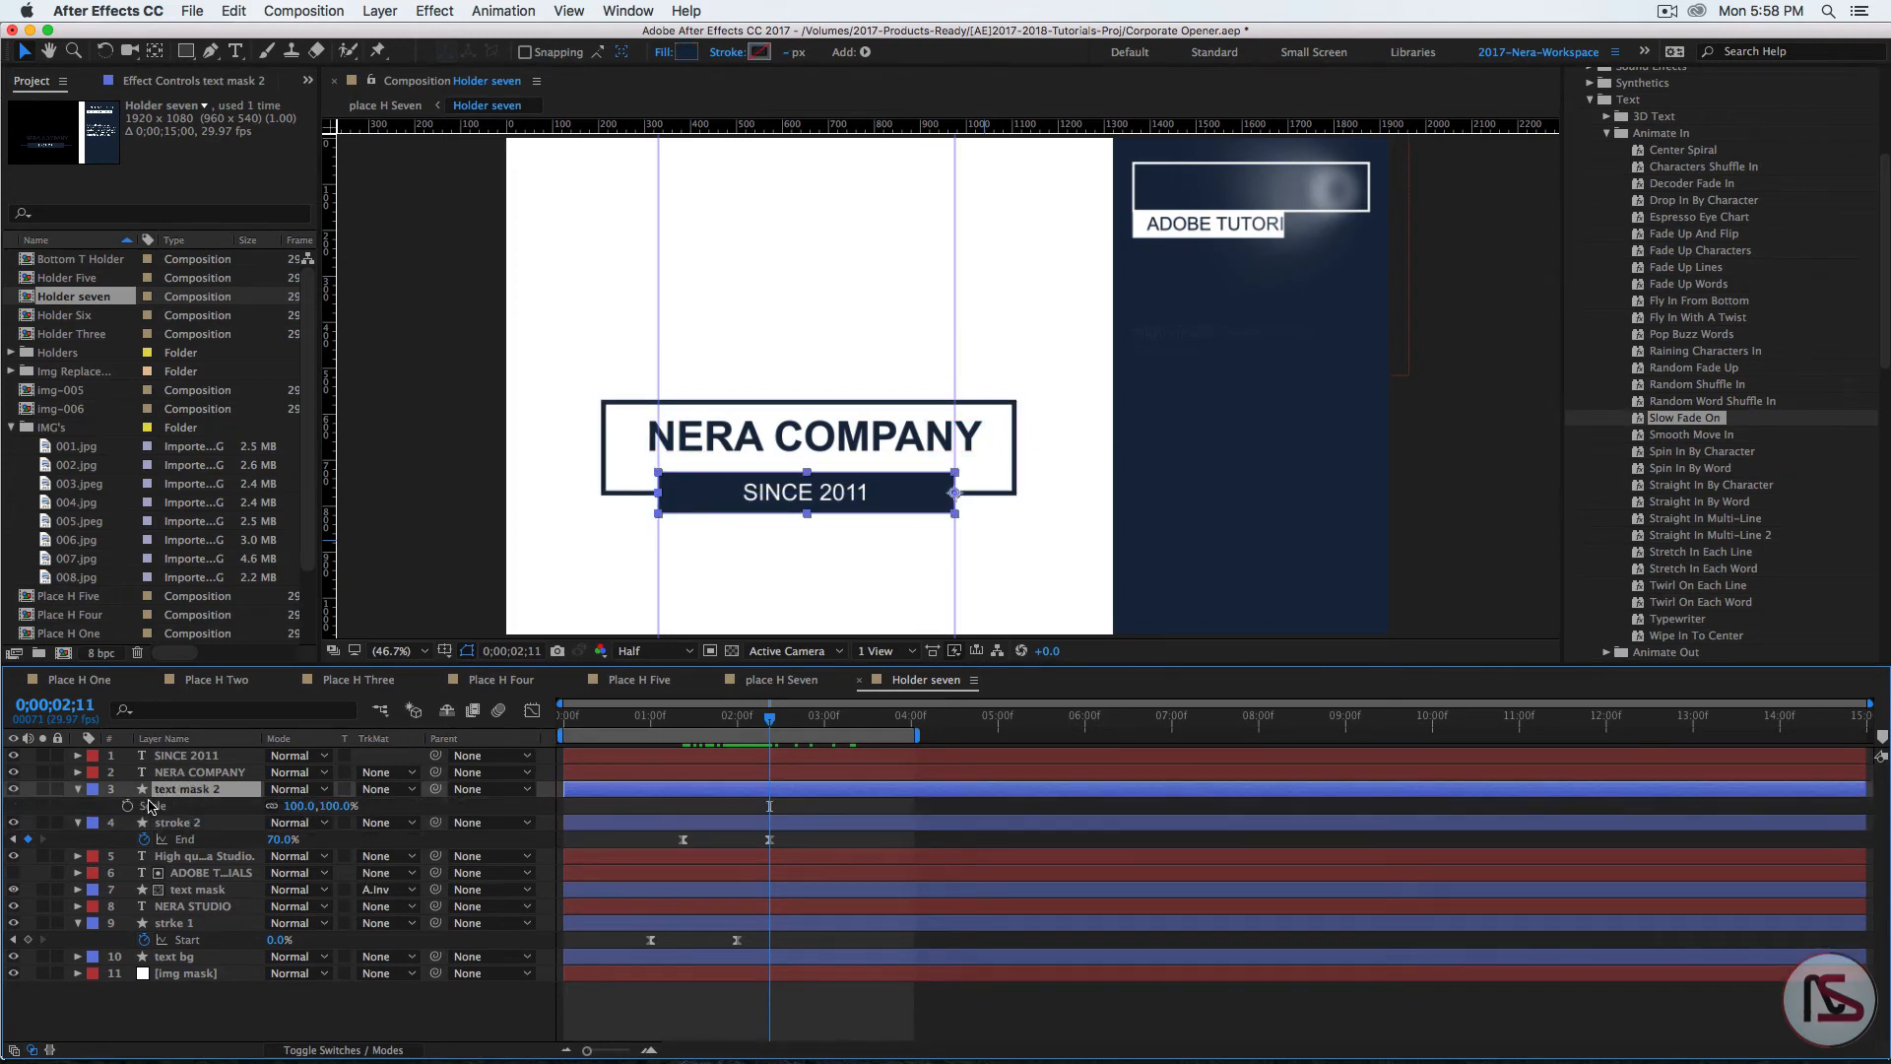
click(279, 806)
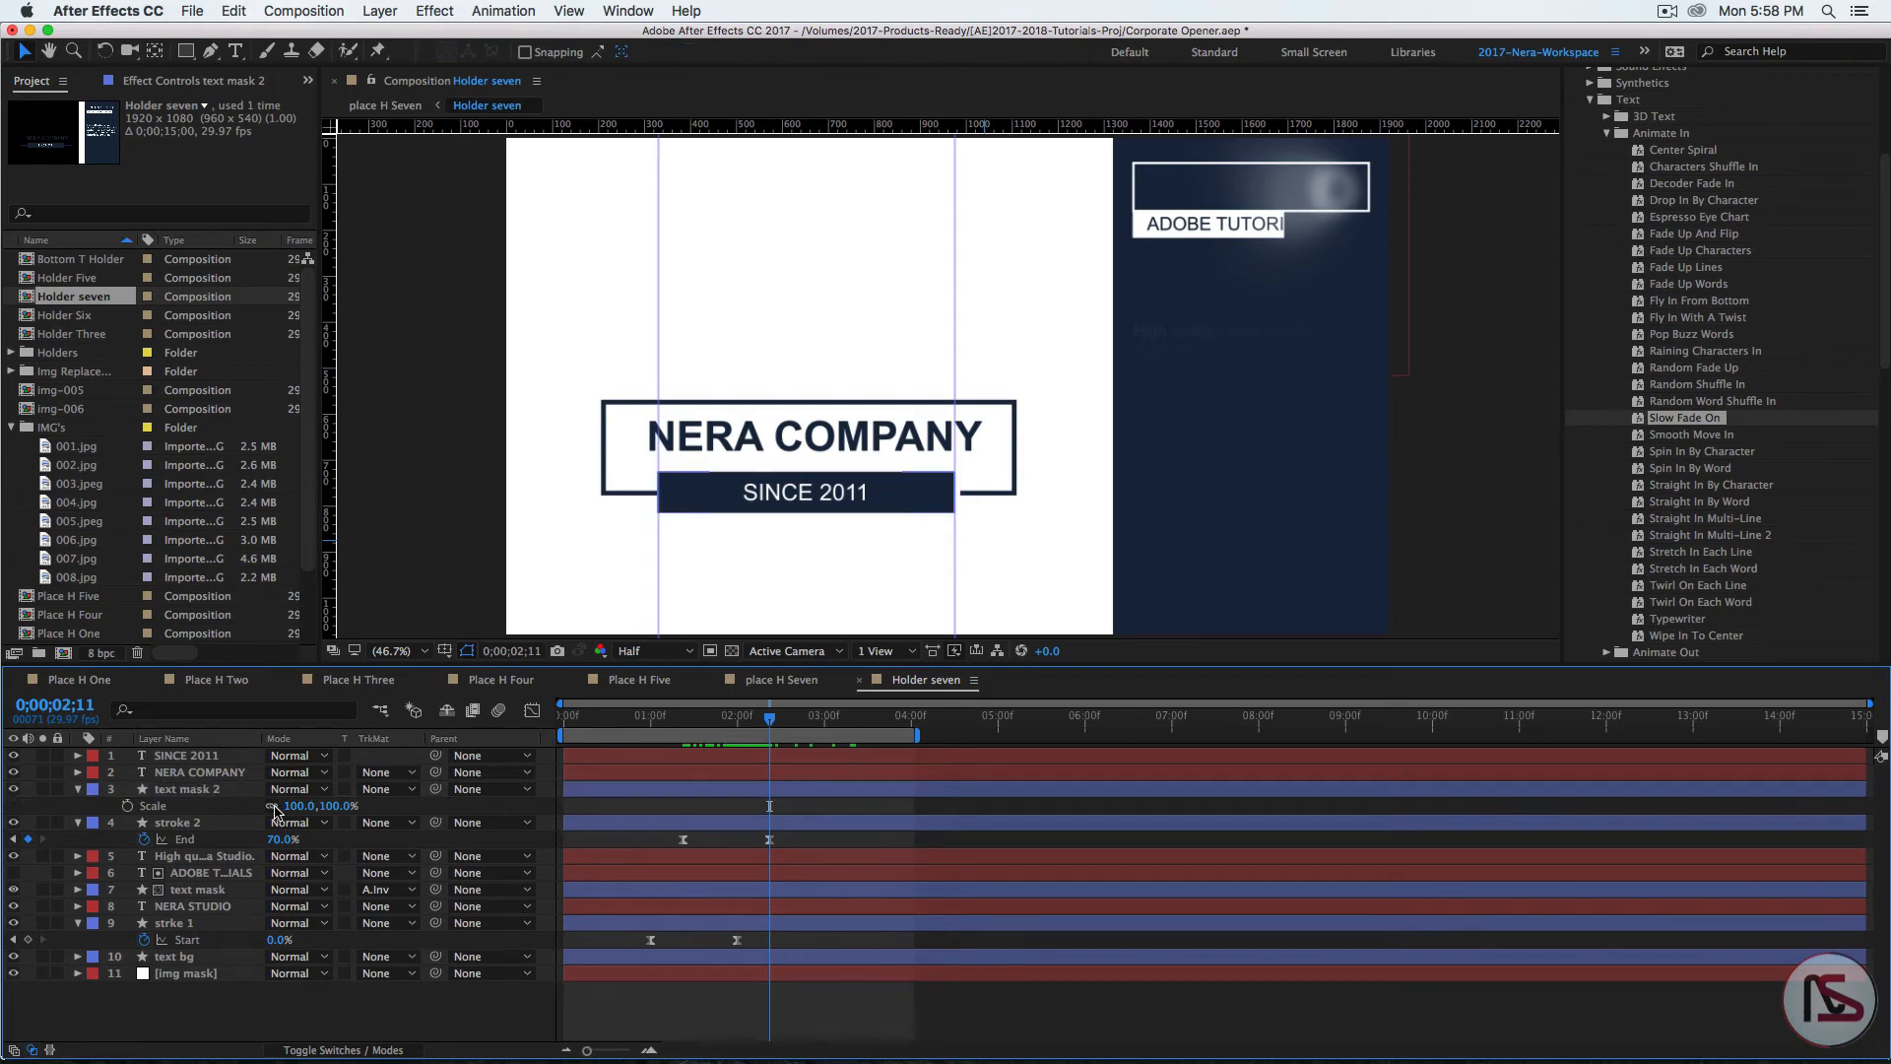
click(274, 805)
click(298, 807)
text(0)
key(Return)
click(128, 806)
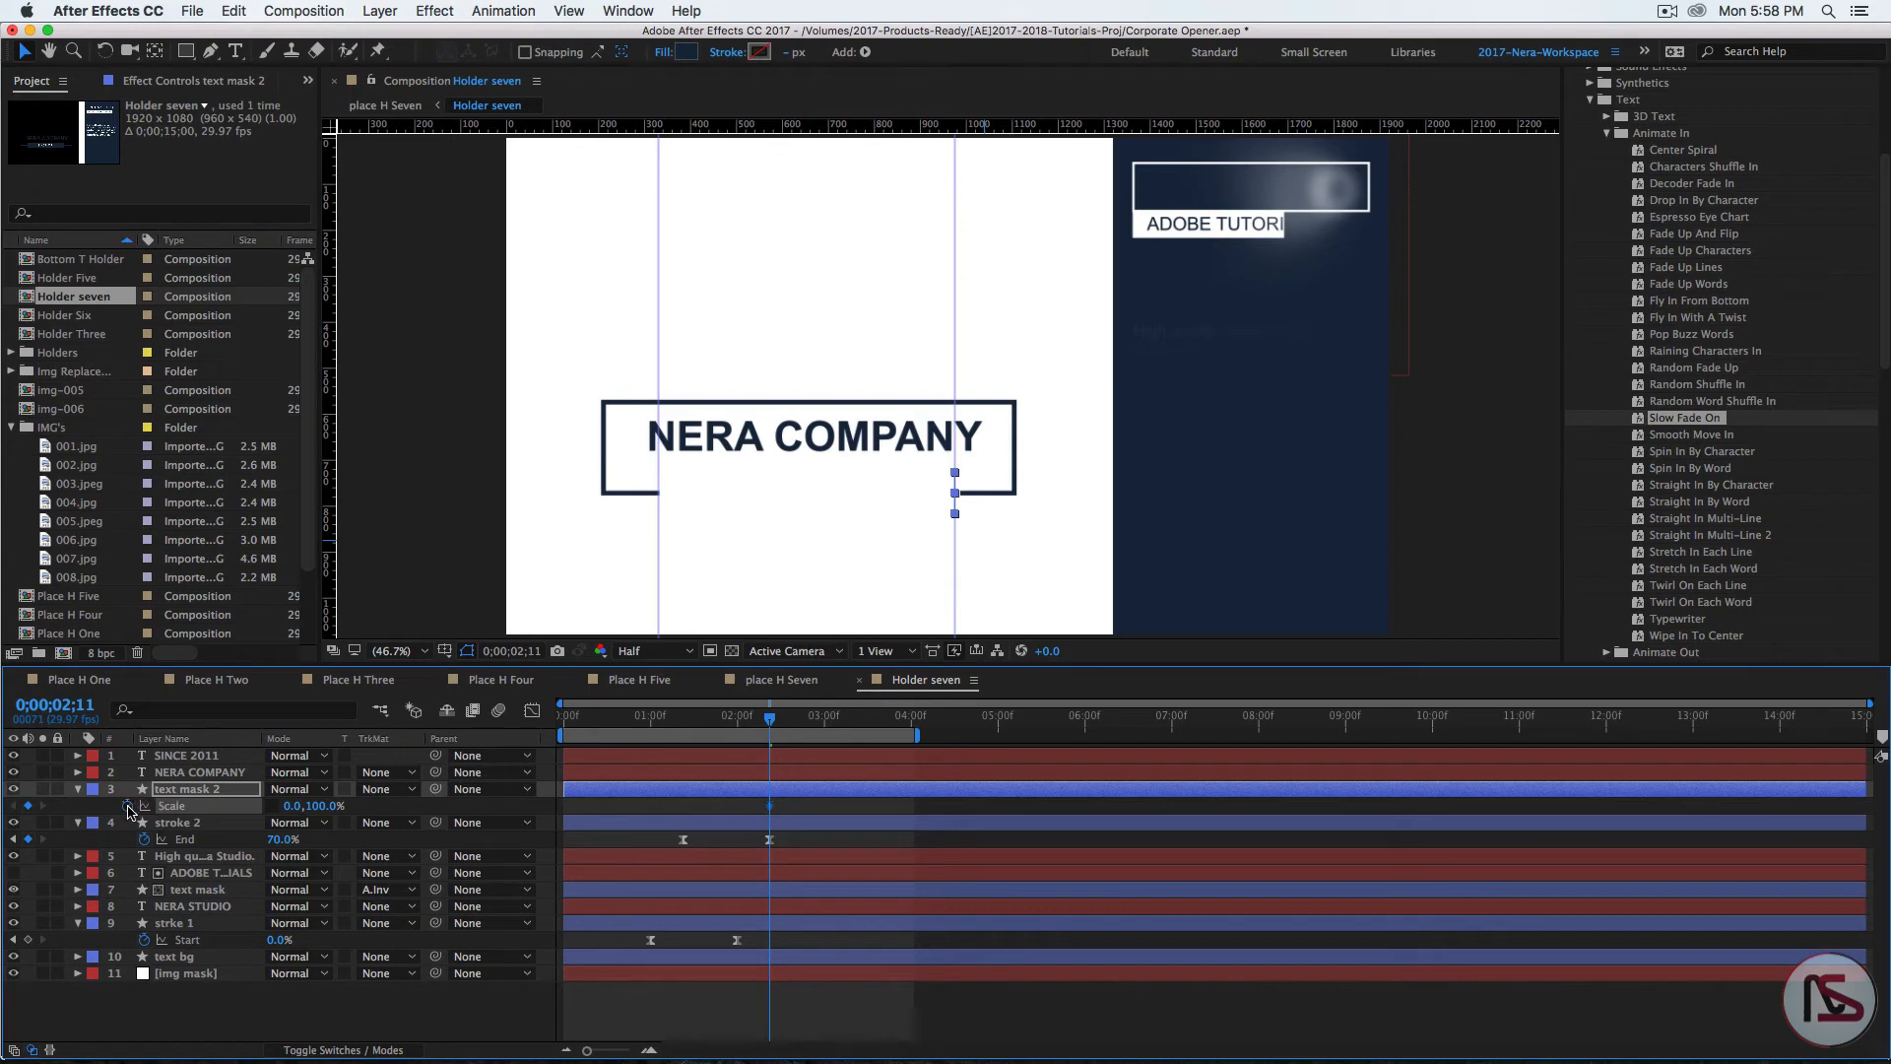
Step: Keyframe text mask 2's horizontal scale at 100% at 0;00;03;11
click(72, 709)
text(3)
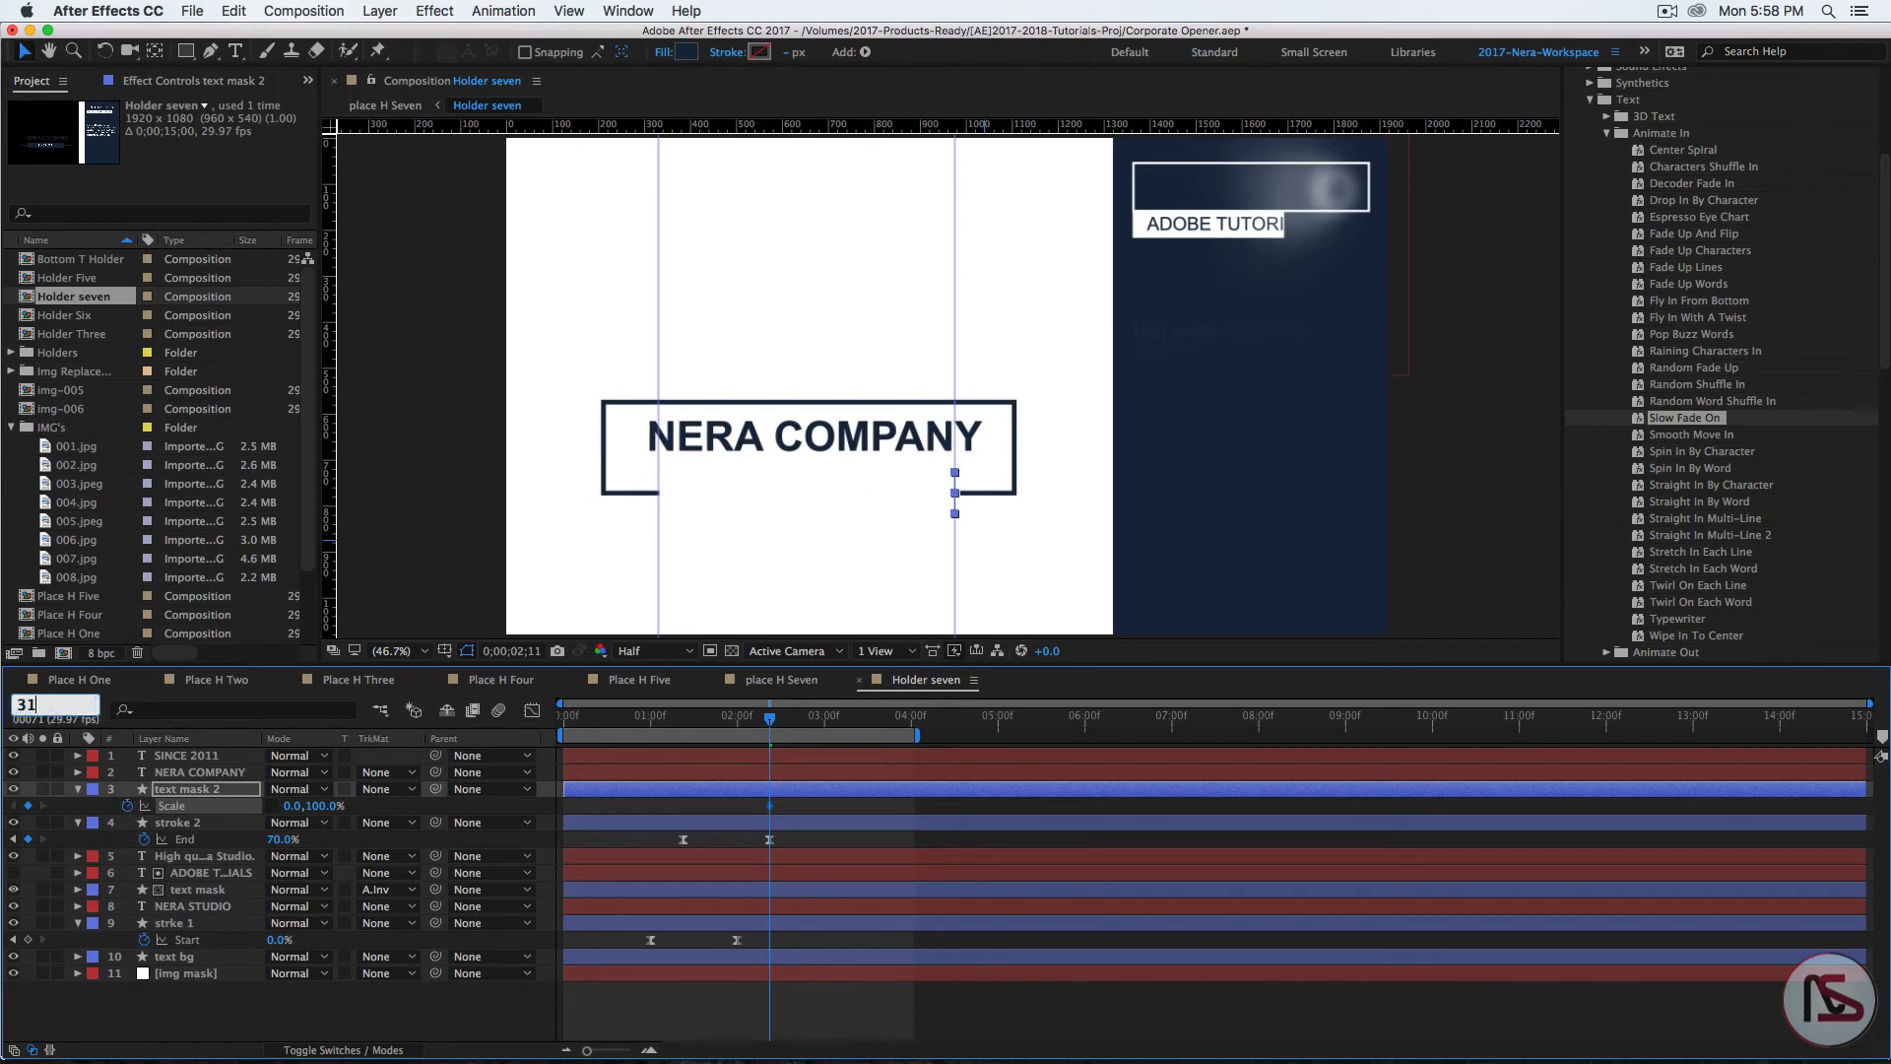
key(Return)
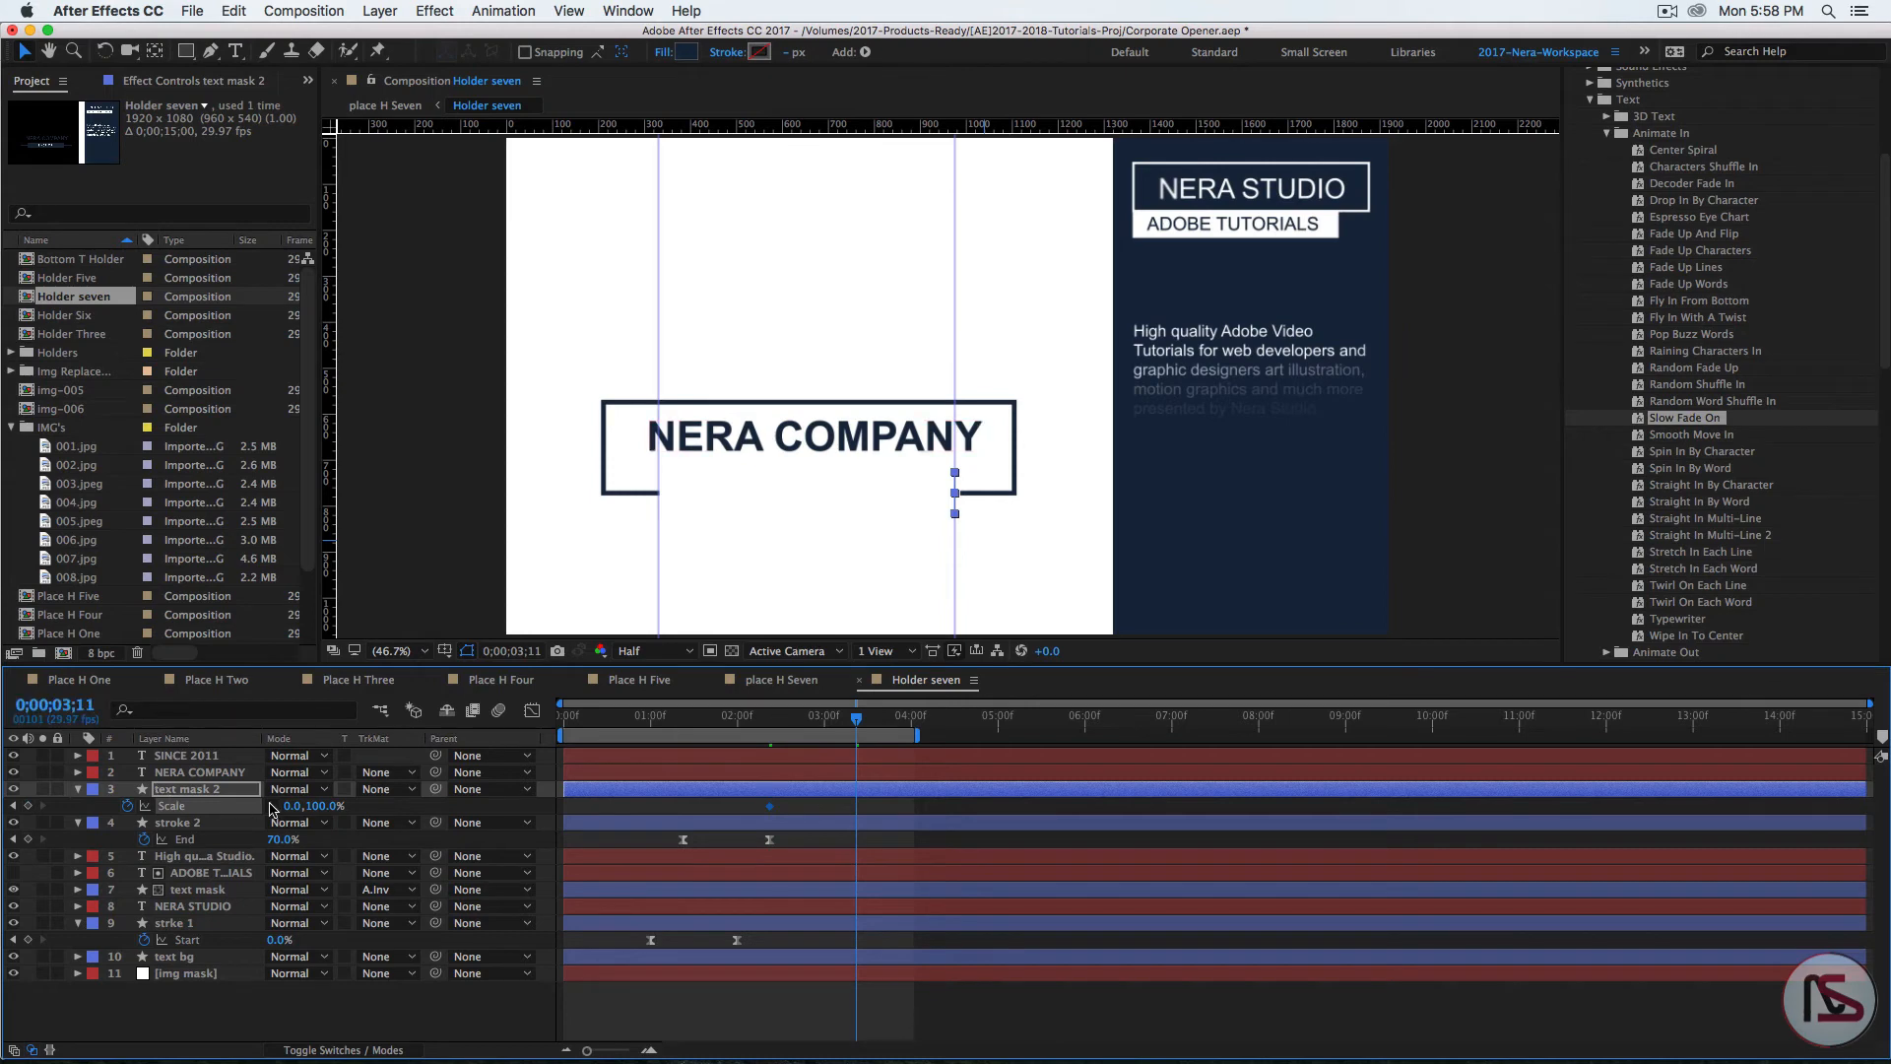
click(295, 807)
text(100)
key(Return)
Step: Apply Easy Ease to text mask 2's Scale keyframes, reshape the speed graph to peak early, and preview the reveal
click(751, 813)
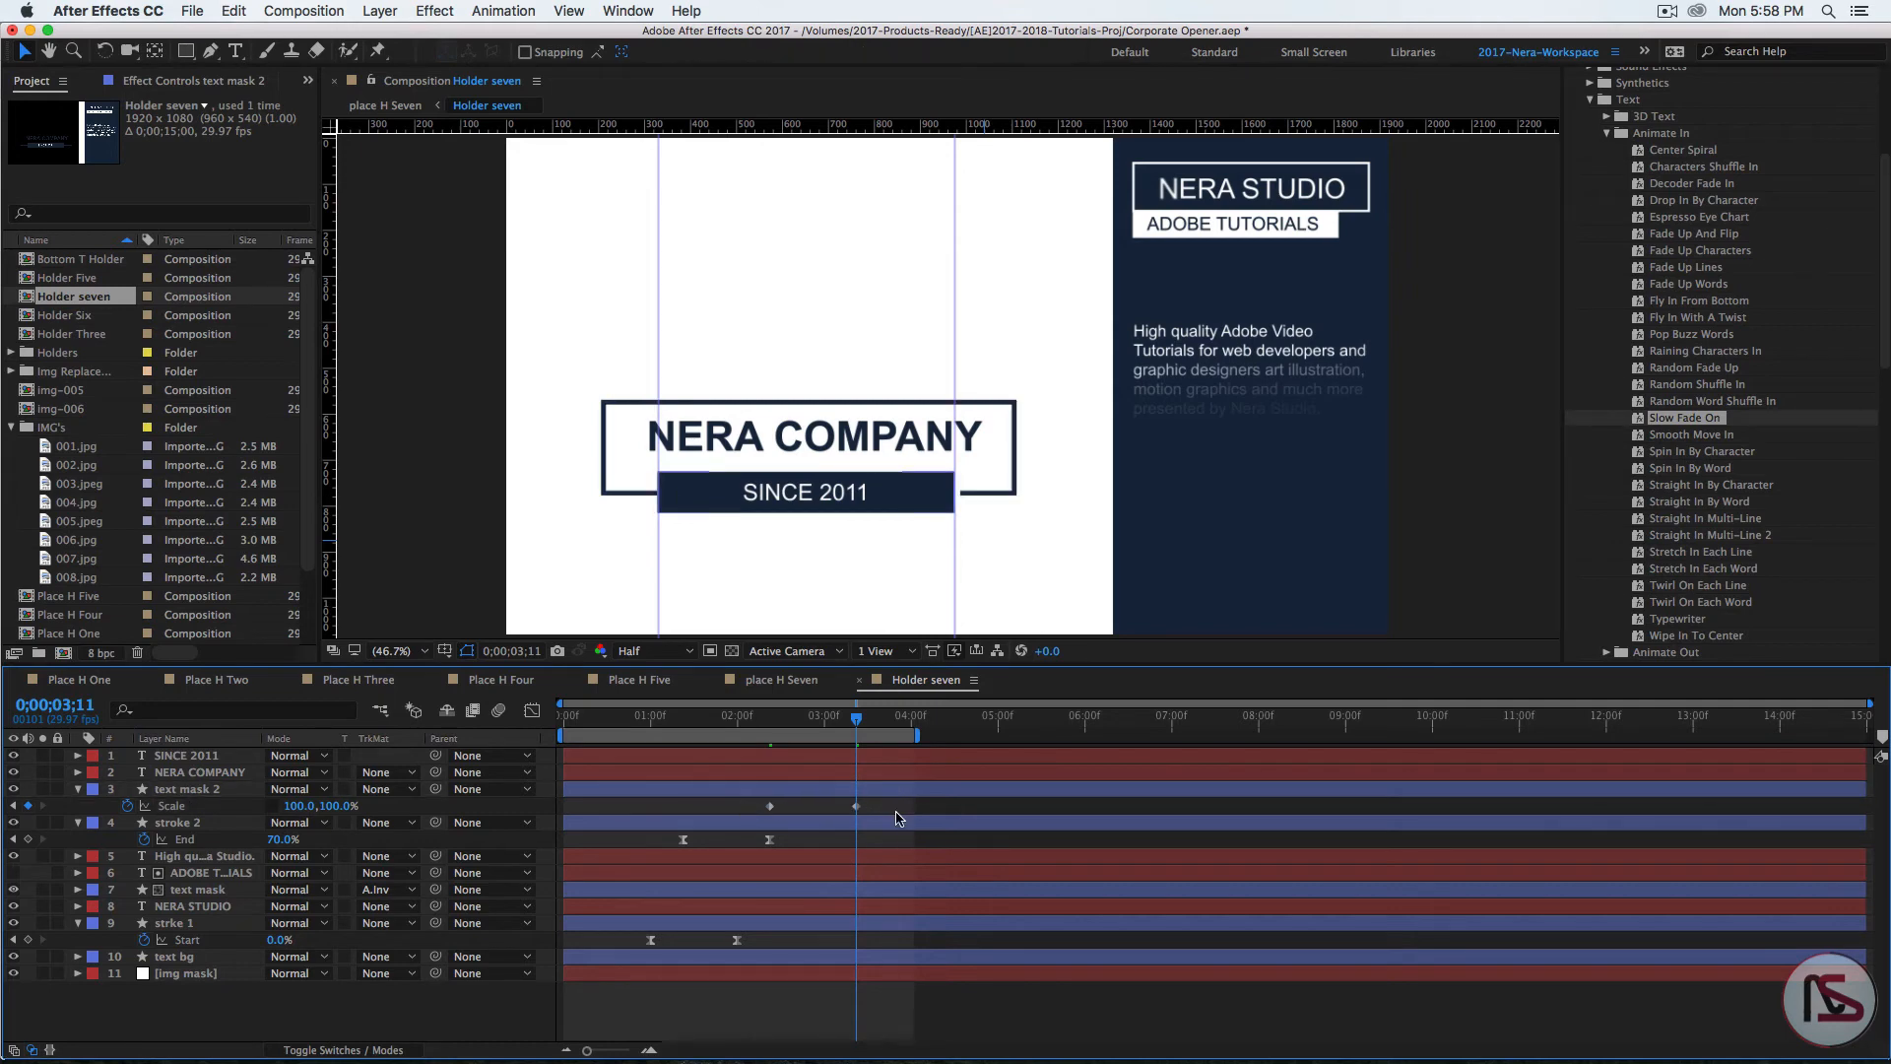
drag(896, 809, 720, 806)
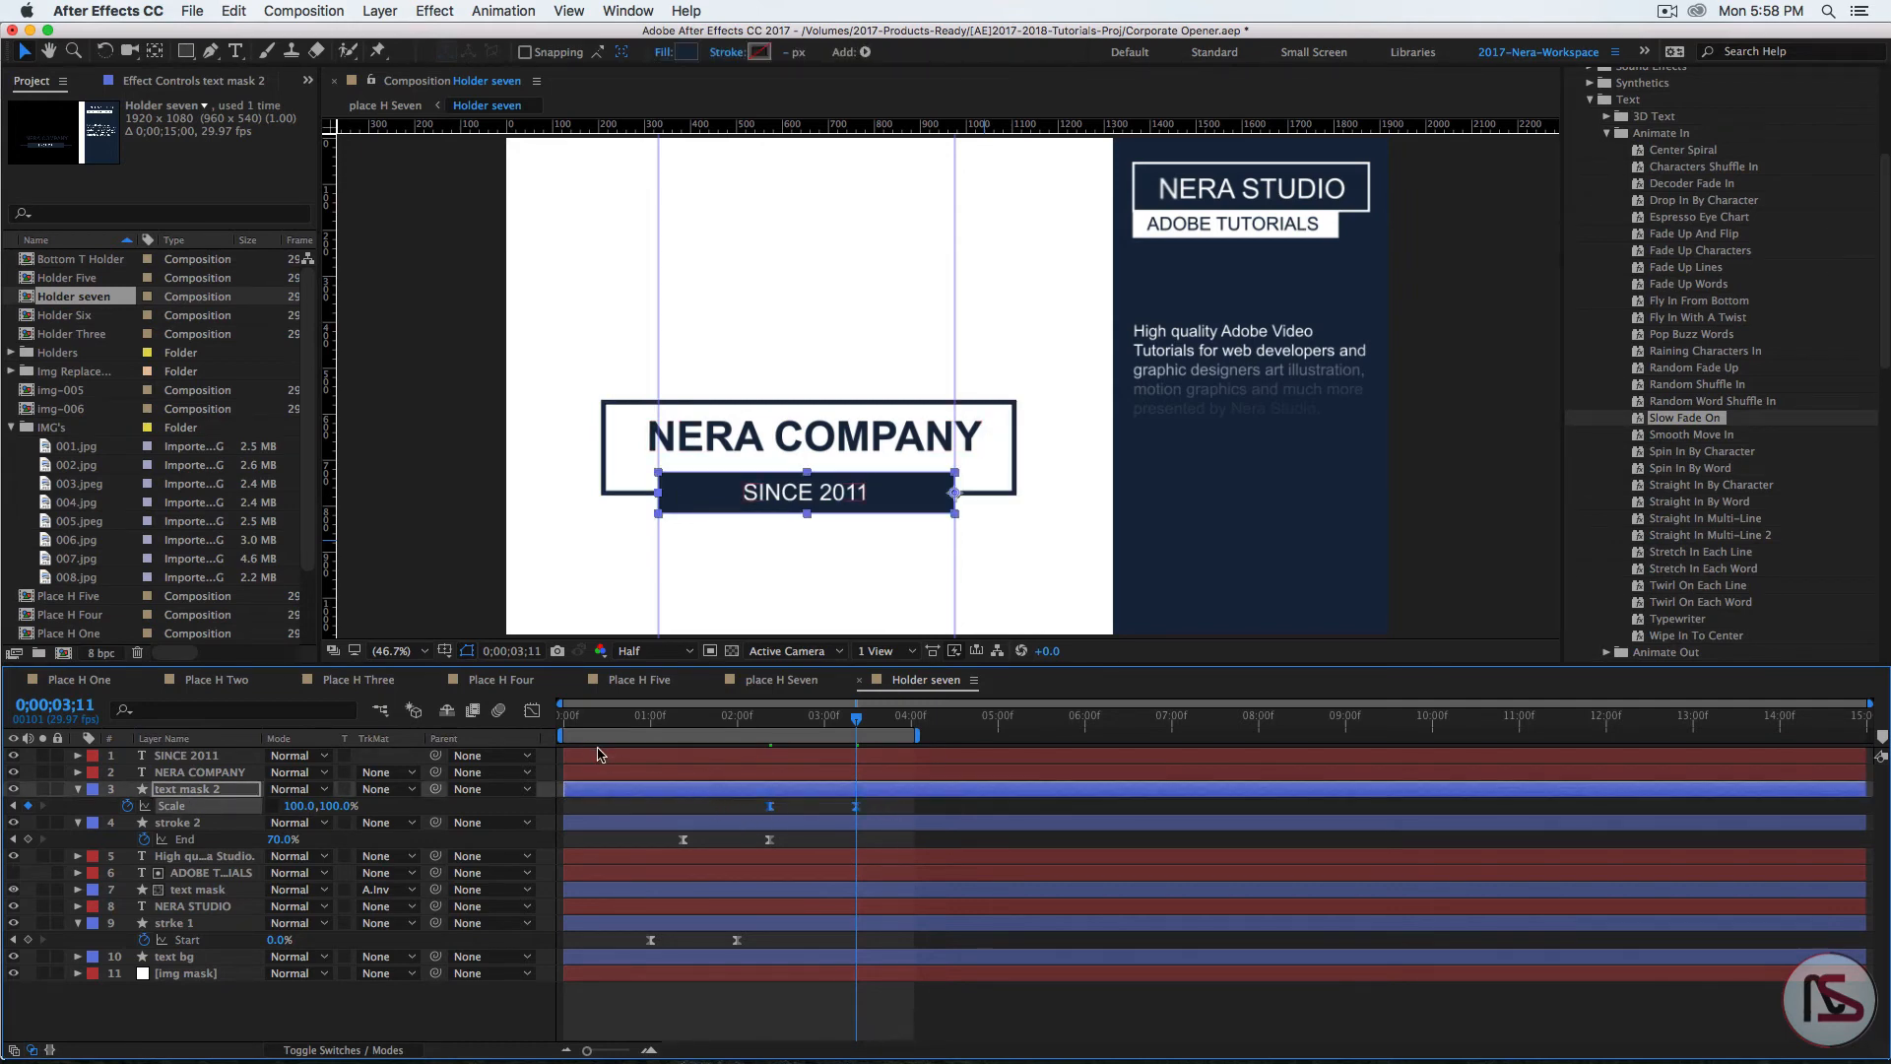
click(533, 711)
drag(813, 966, 778, 995)
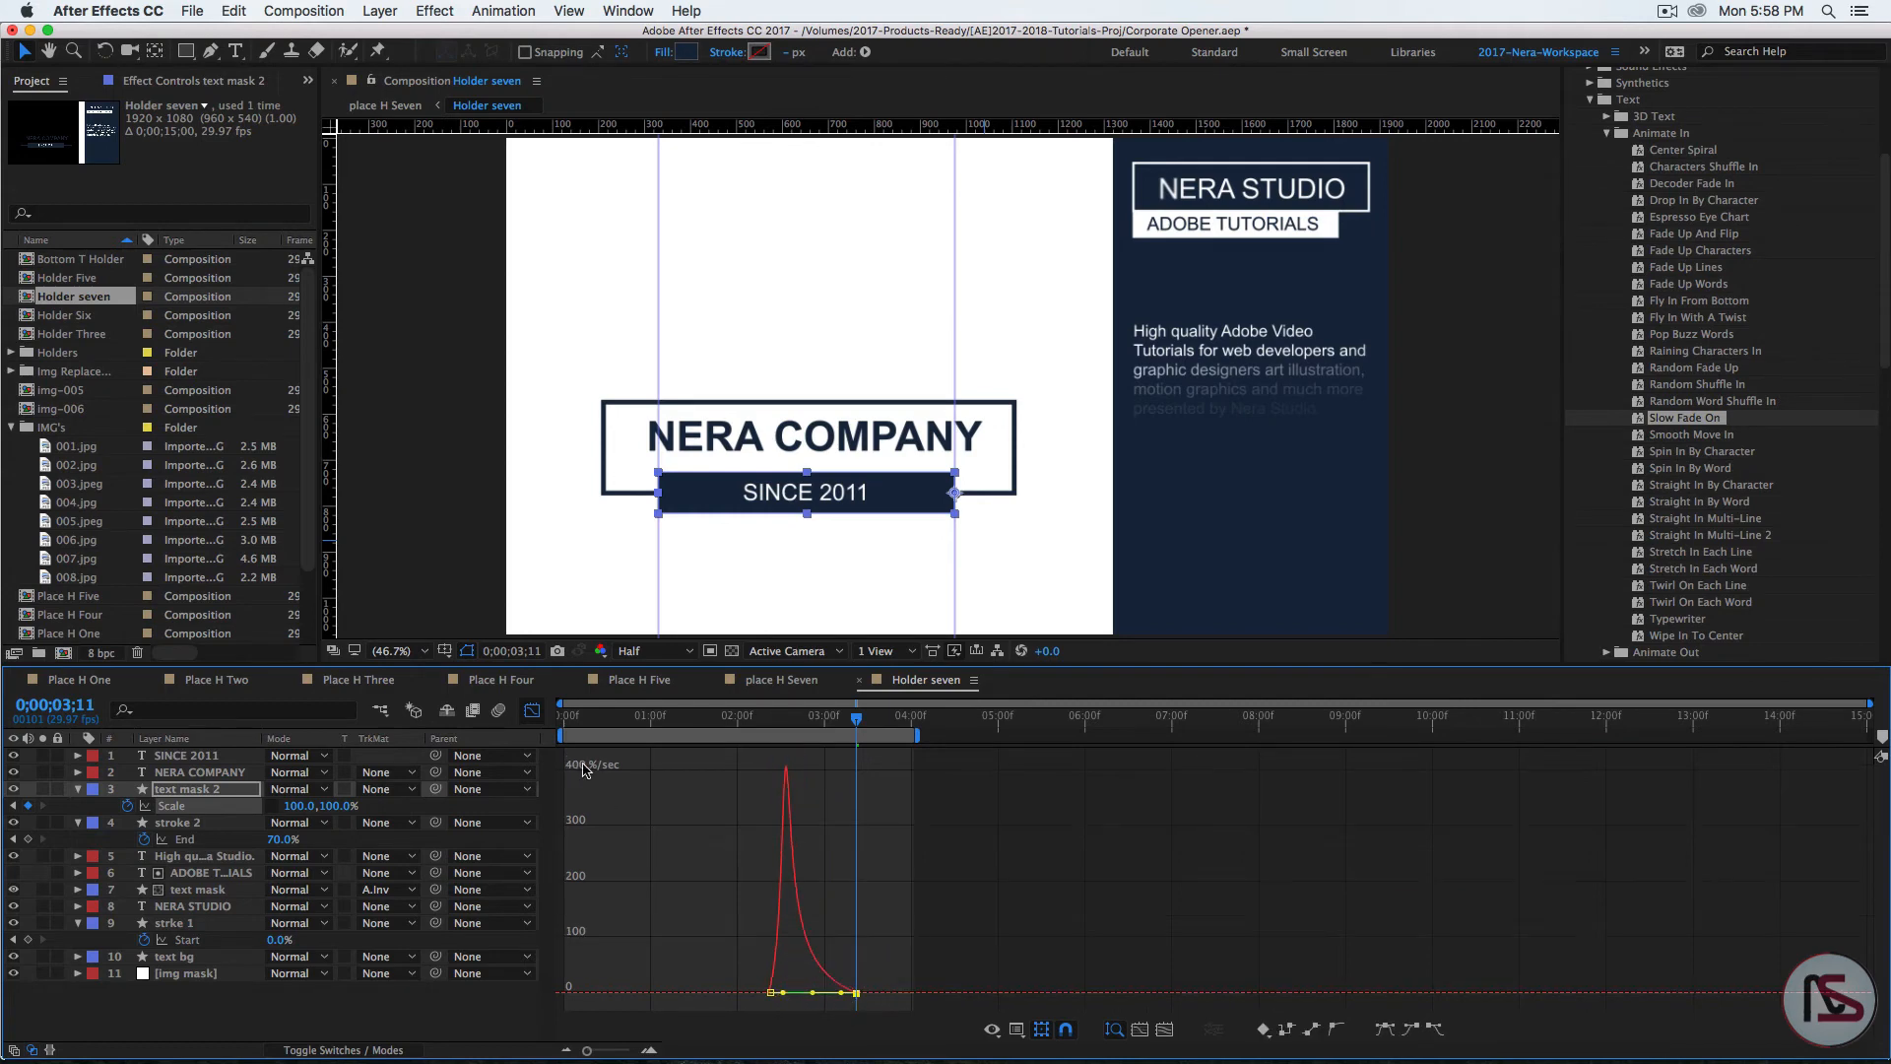
click(533, 712)
key(space)
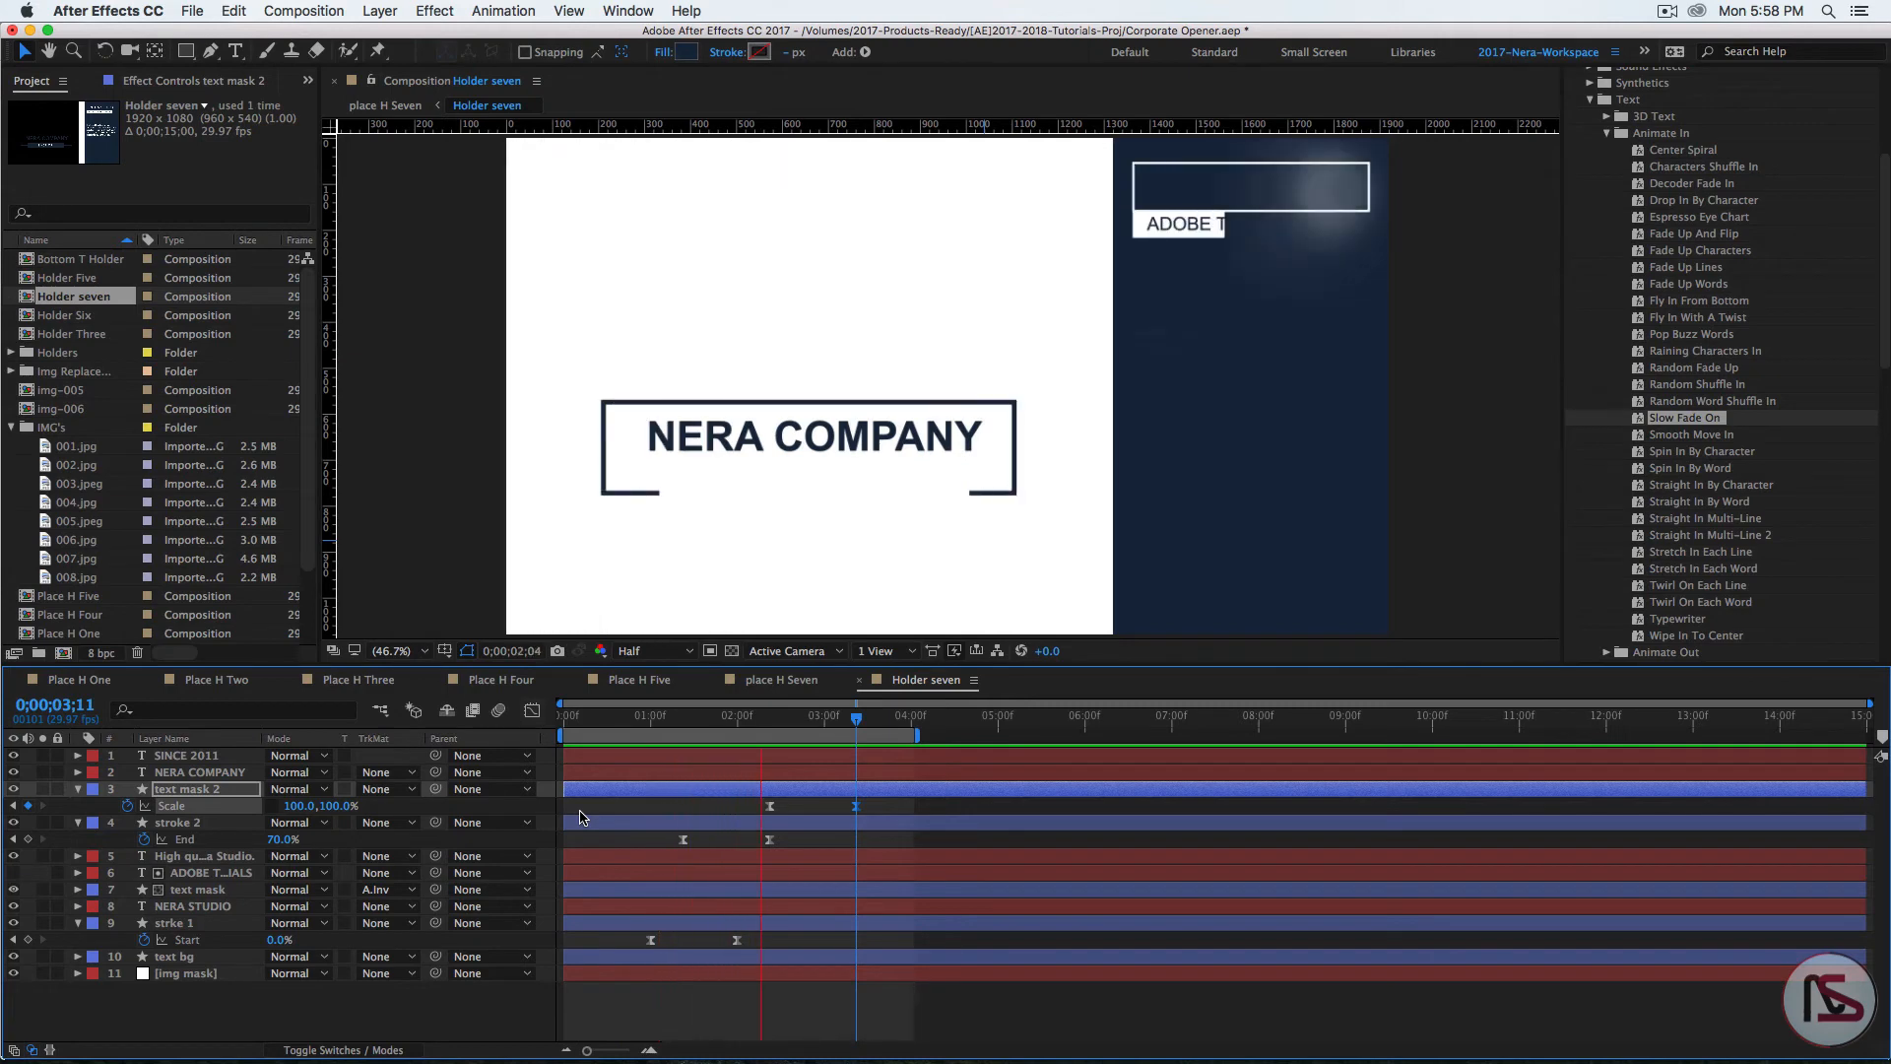
Step: Collapse the text mask 2 and stroke 2 layers and move the SINCE 2011 layer directly above text mask 2
key(space)
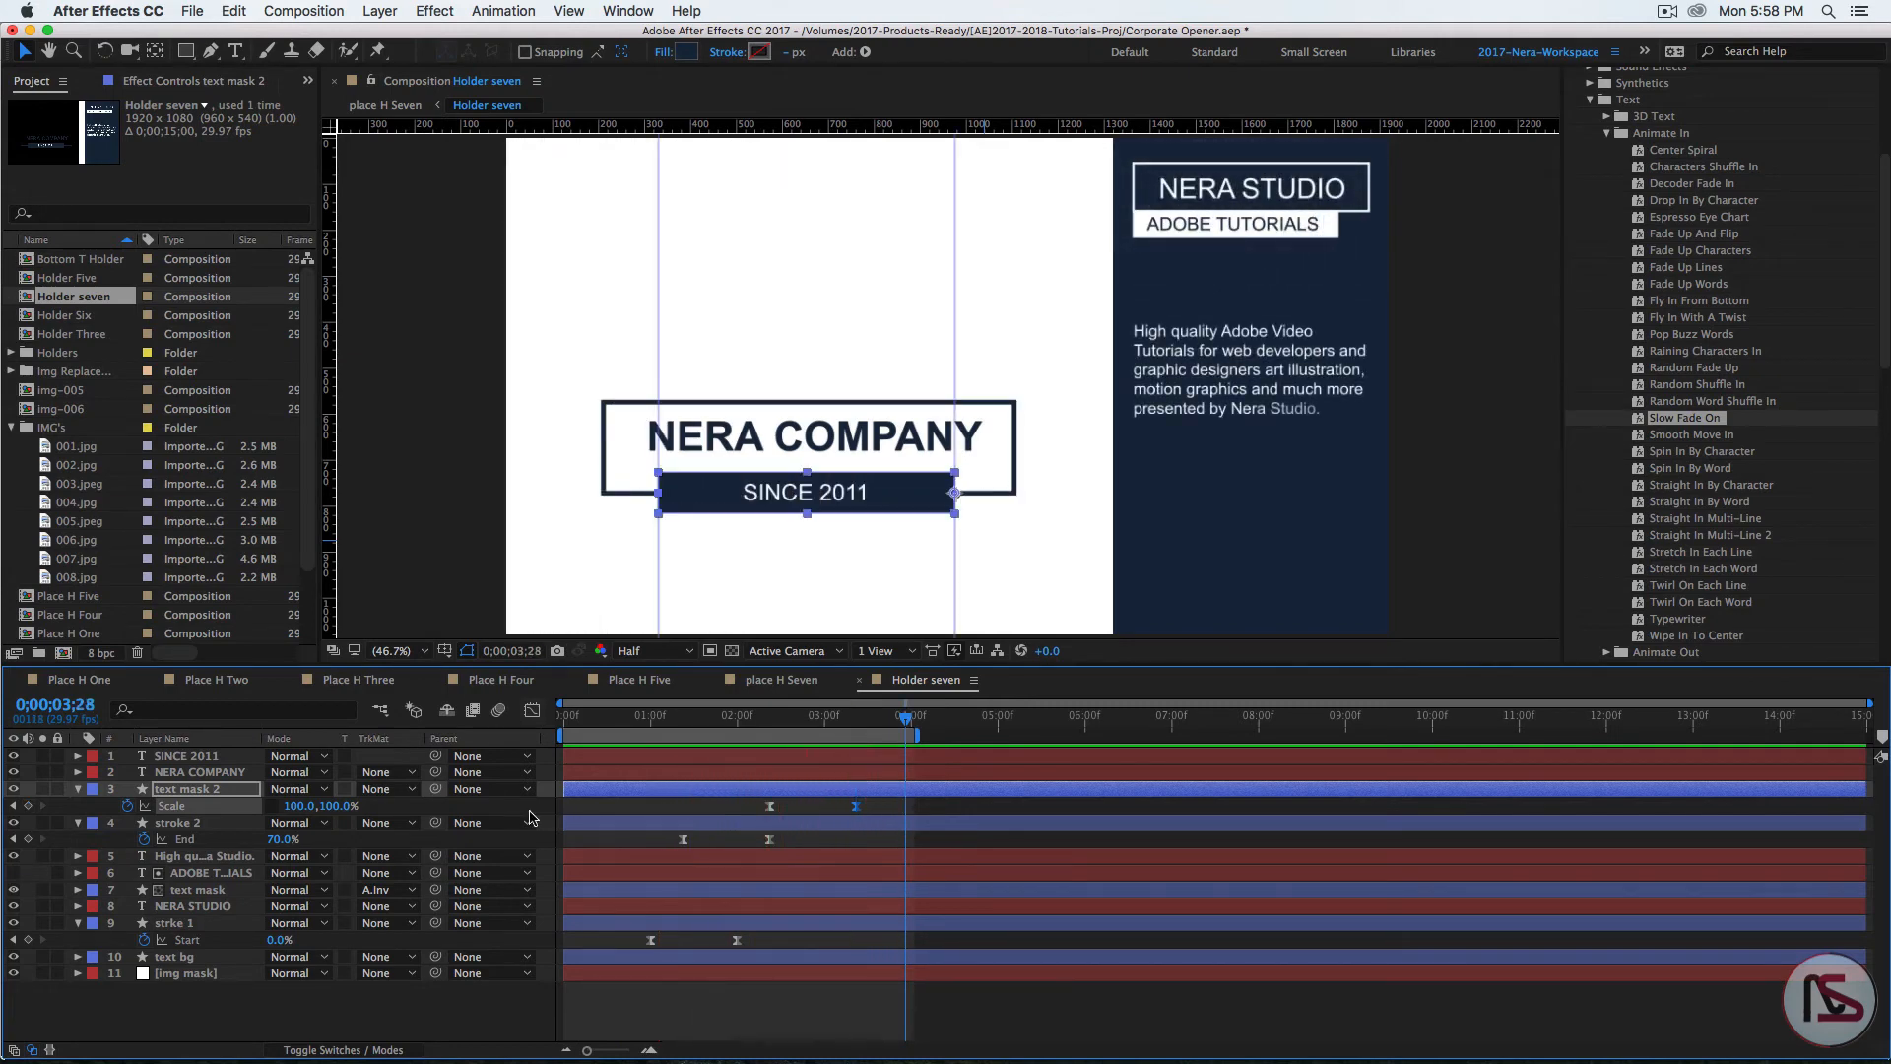
click(77, 790)
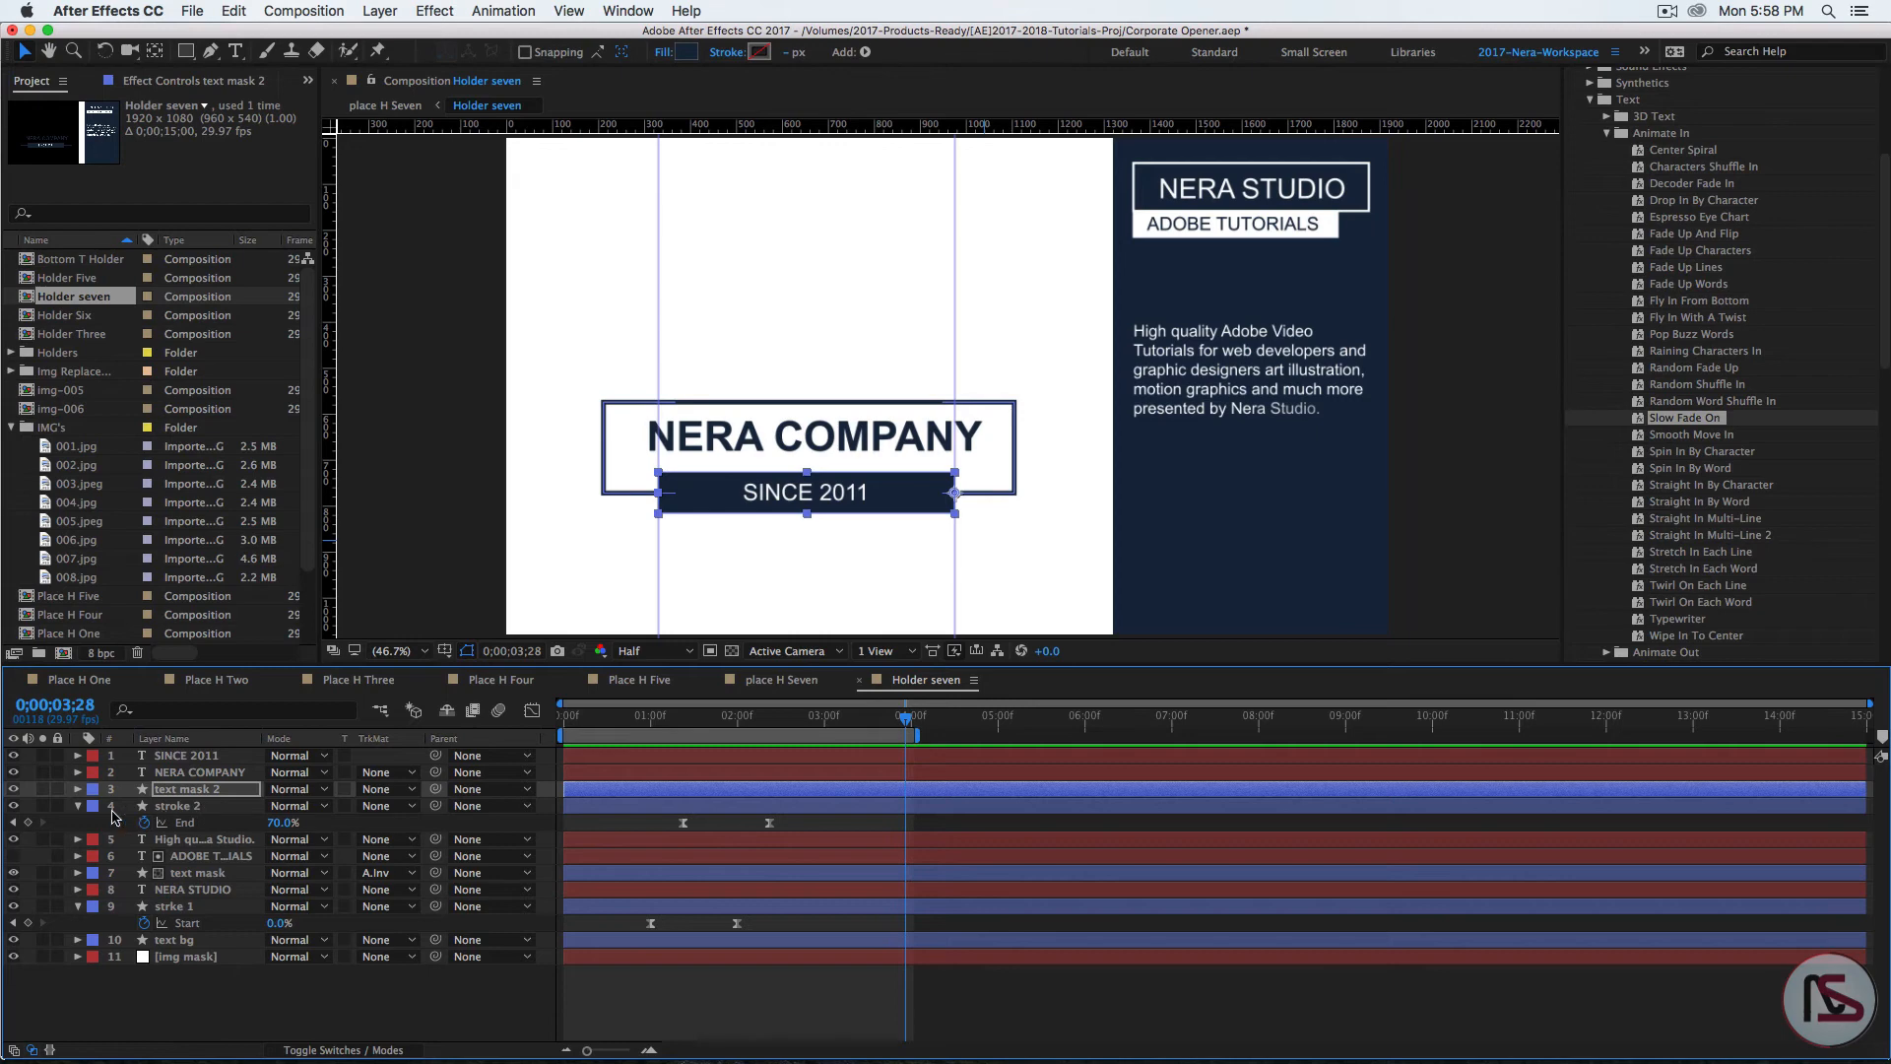
click(78, 808)
click(192, 757)
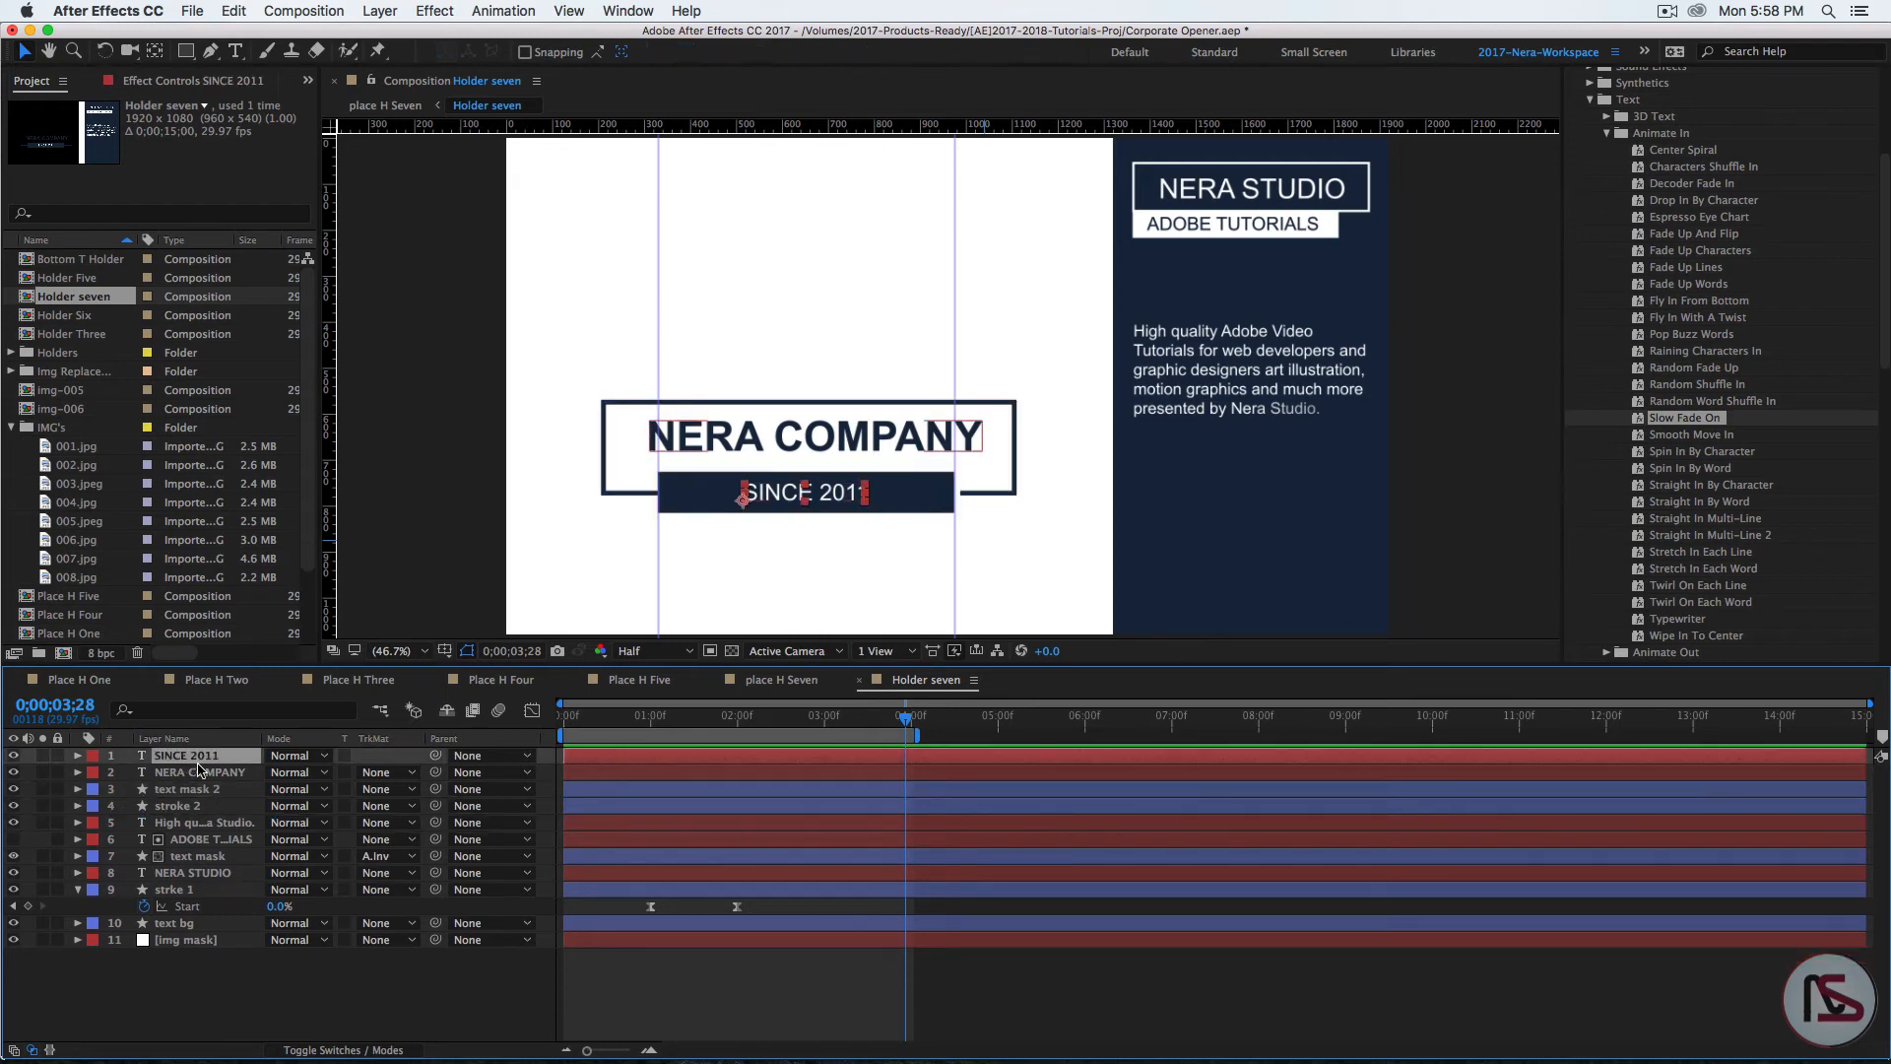
drag(192, 756, 194, 780)
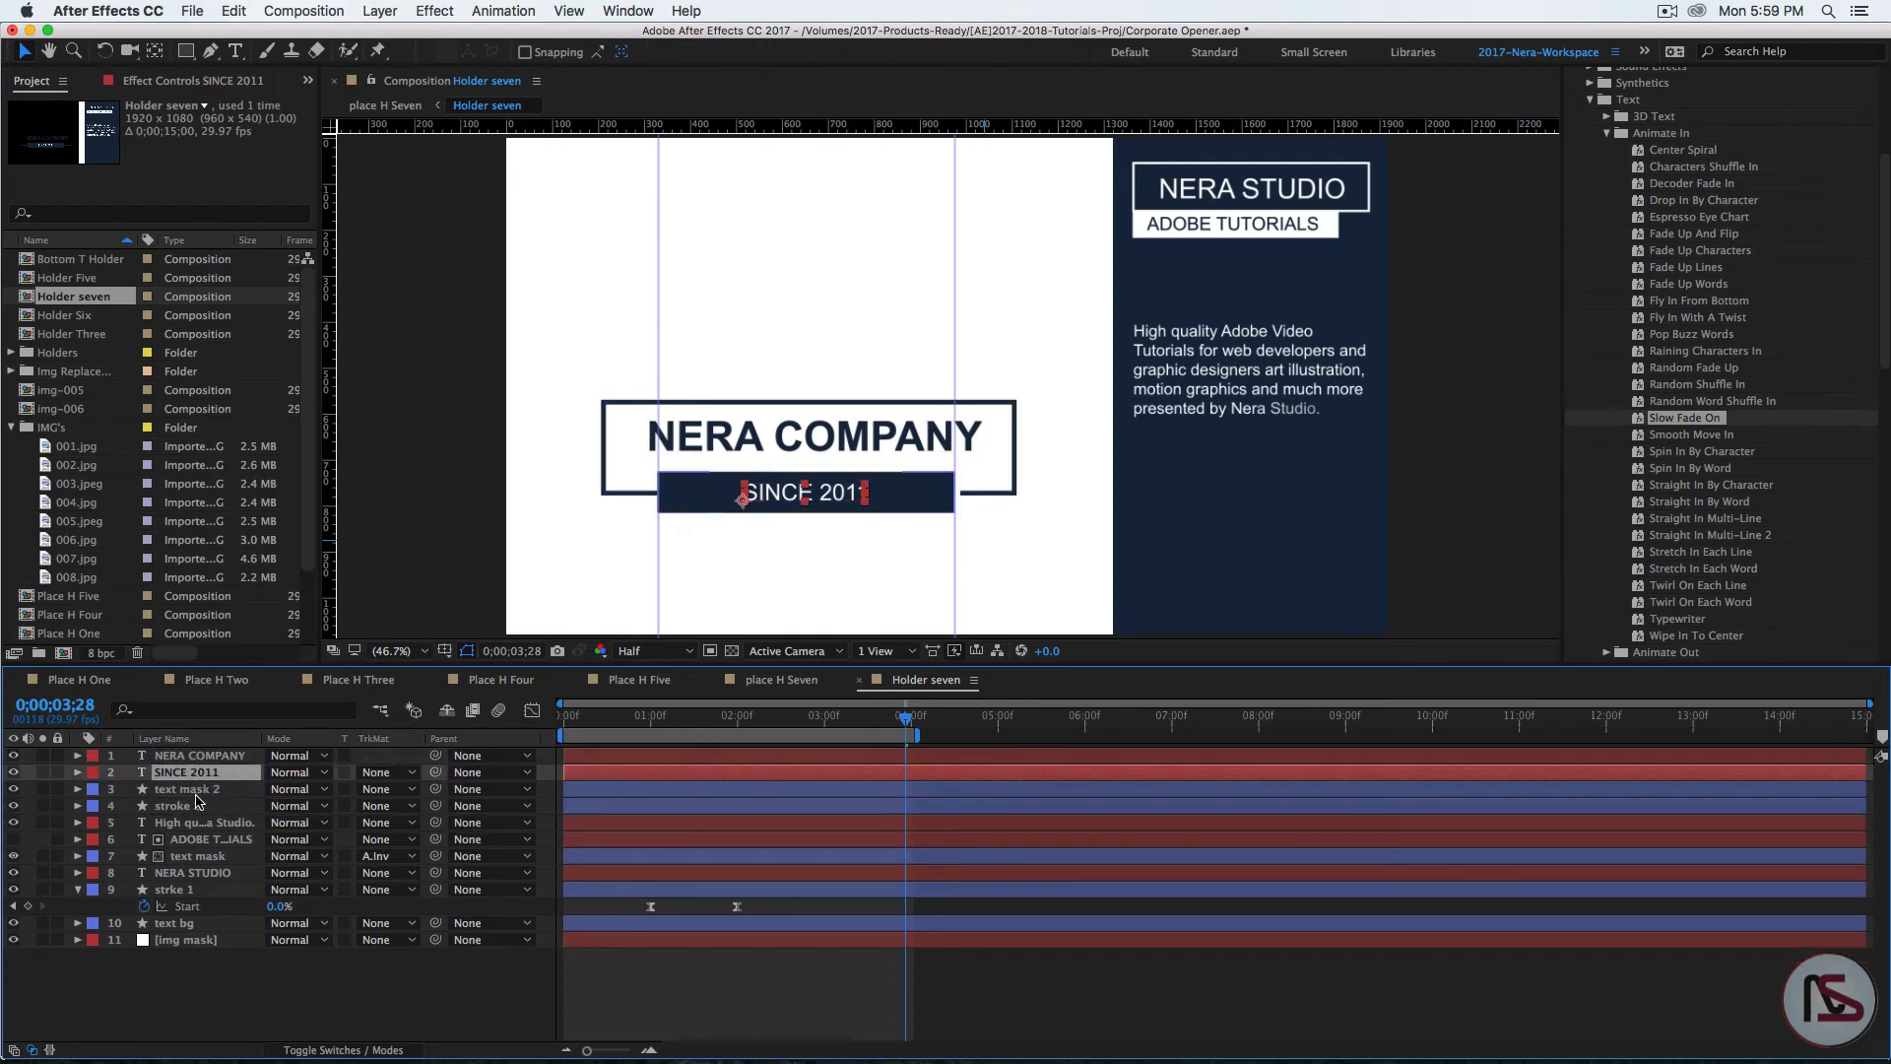
Step: Set text mask 2's track matte to Alpha Inverted Matte "SINCE 2011" and scrub through the reveal
click(200, 792)
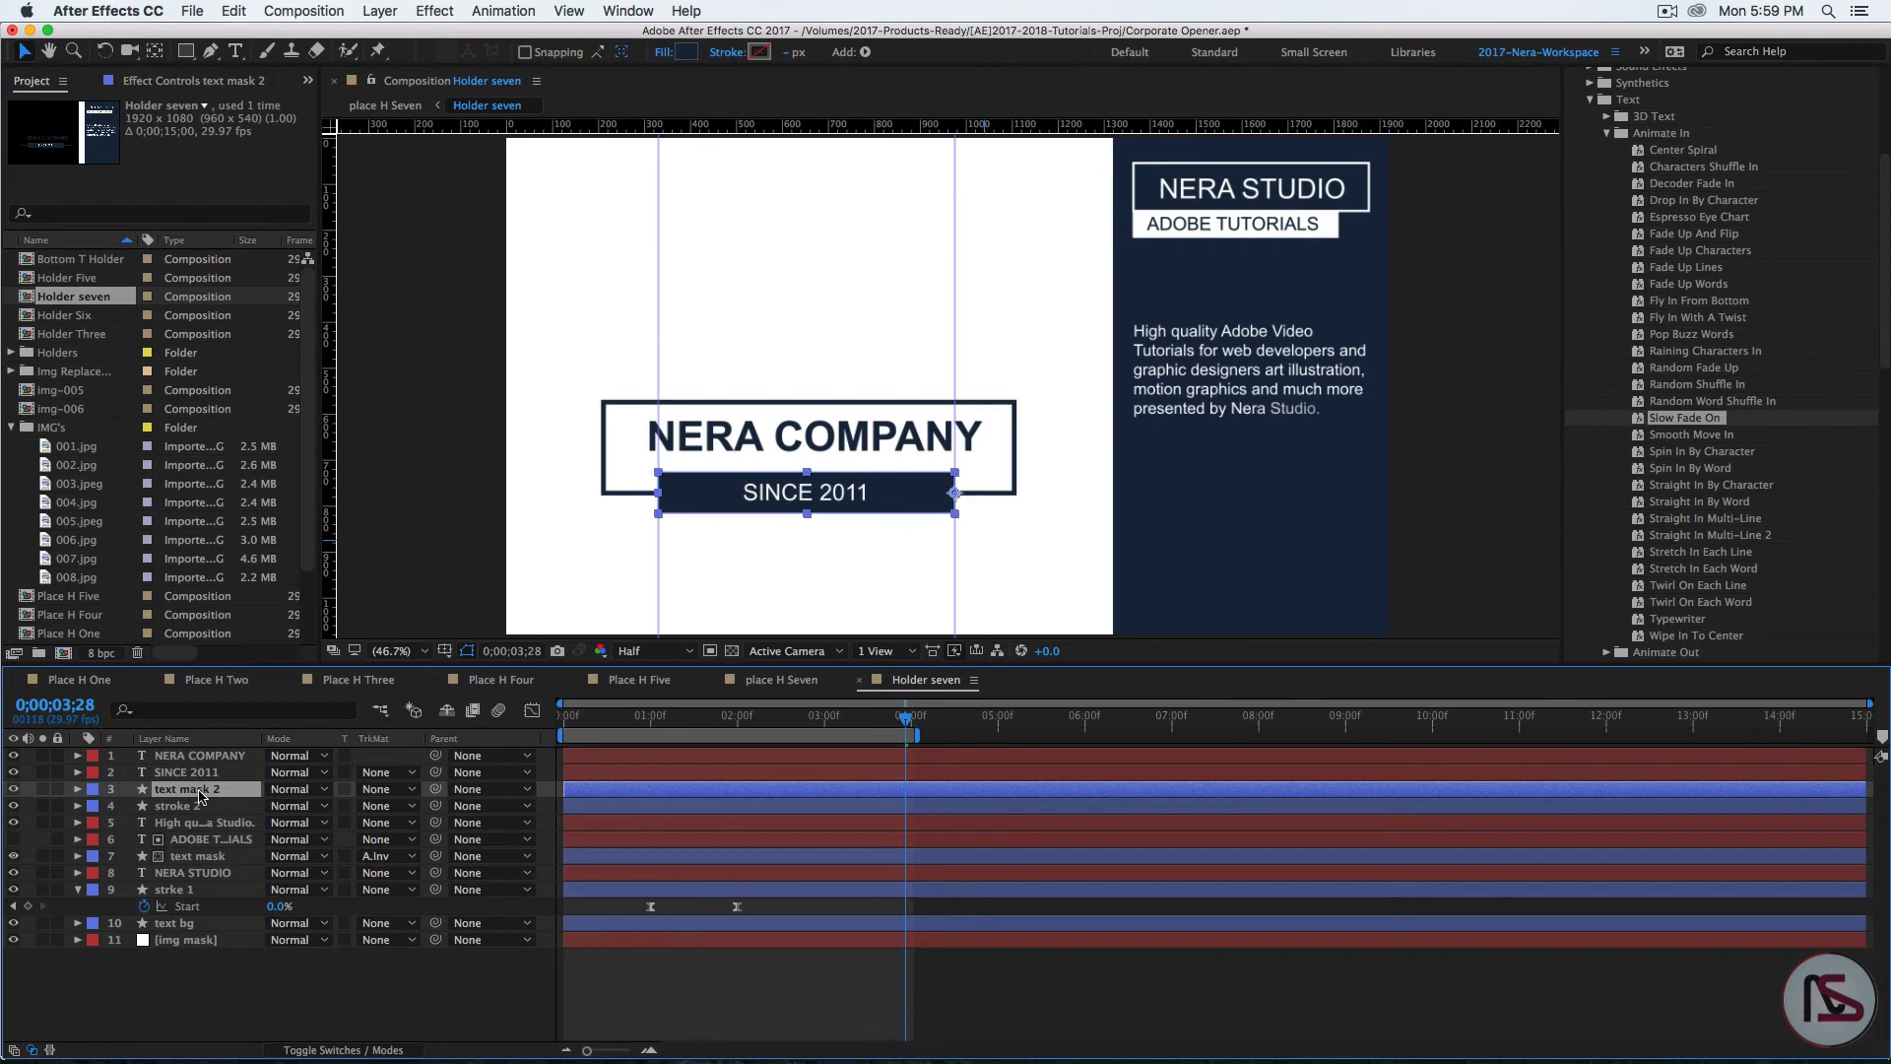
click(399, 790)
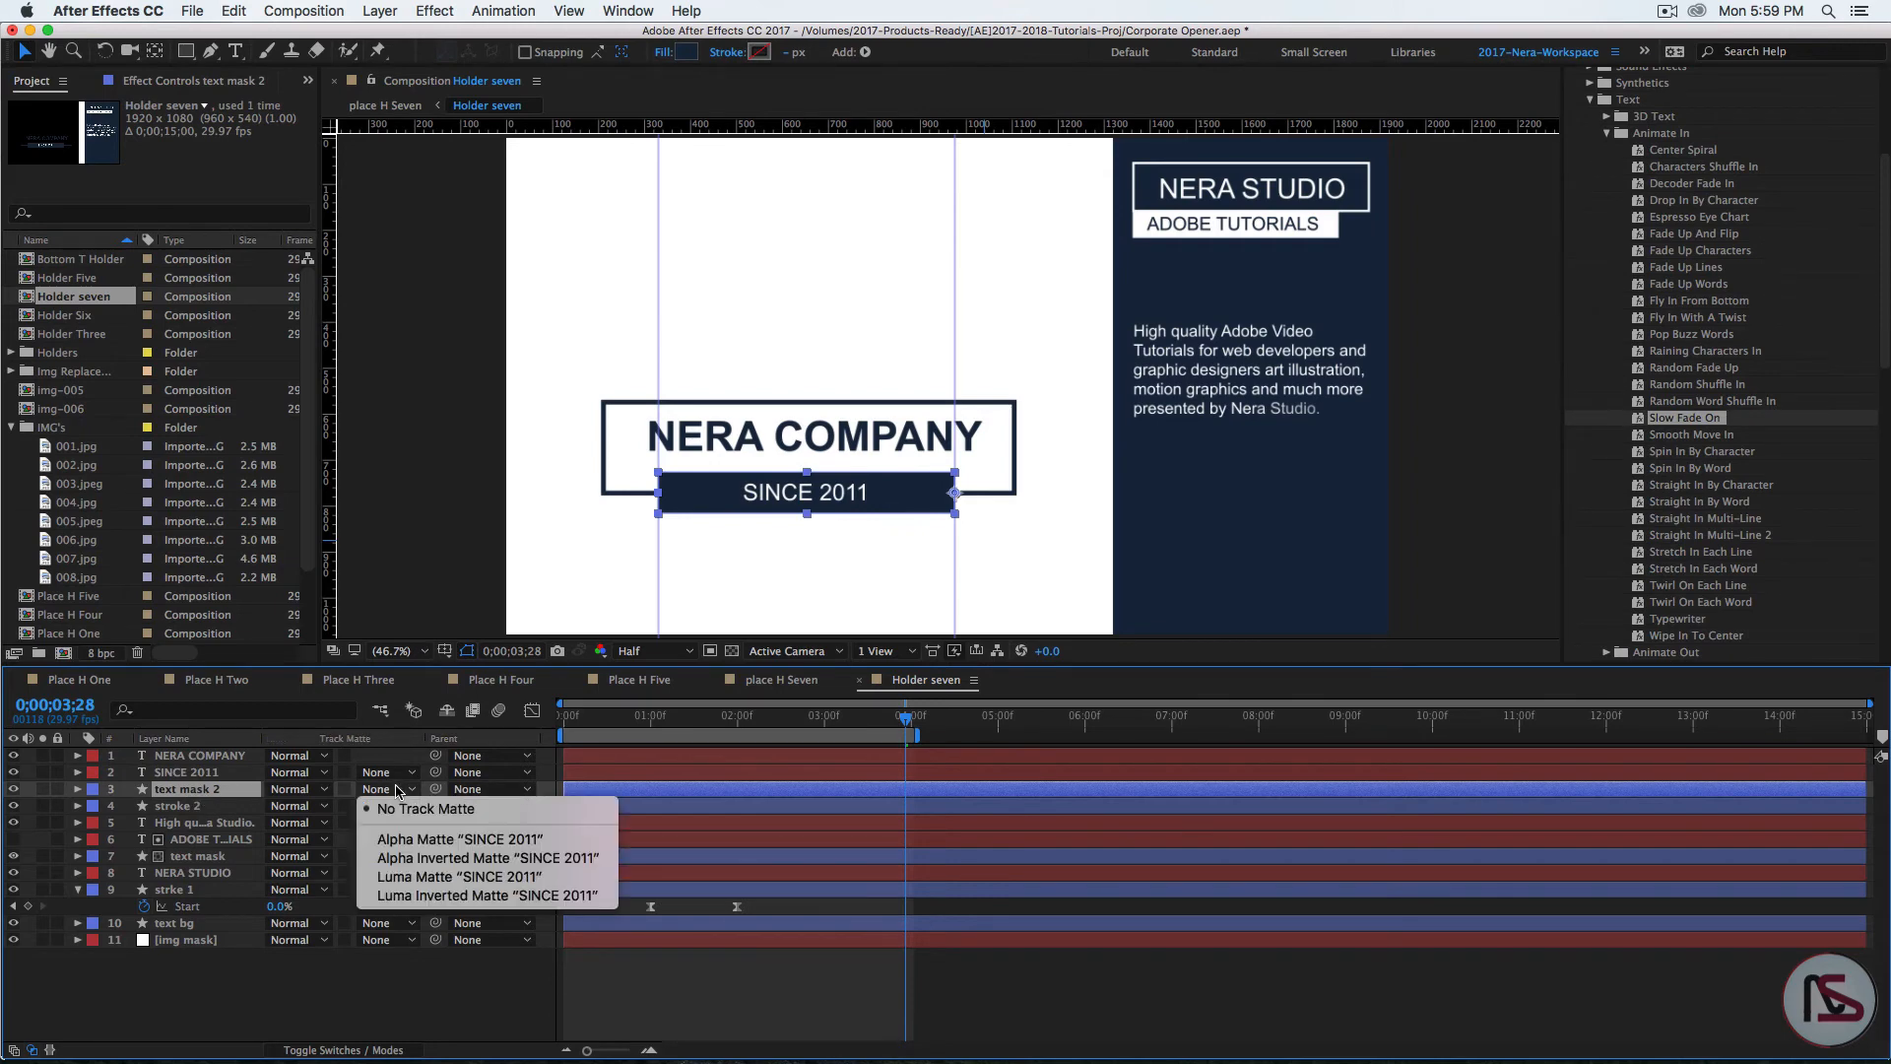
click(440, 867)
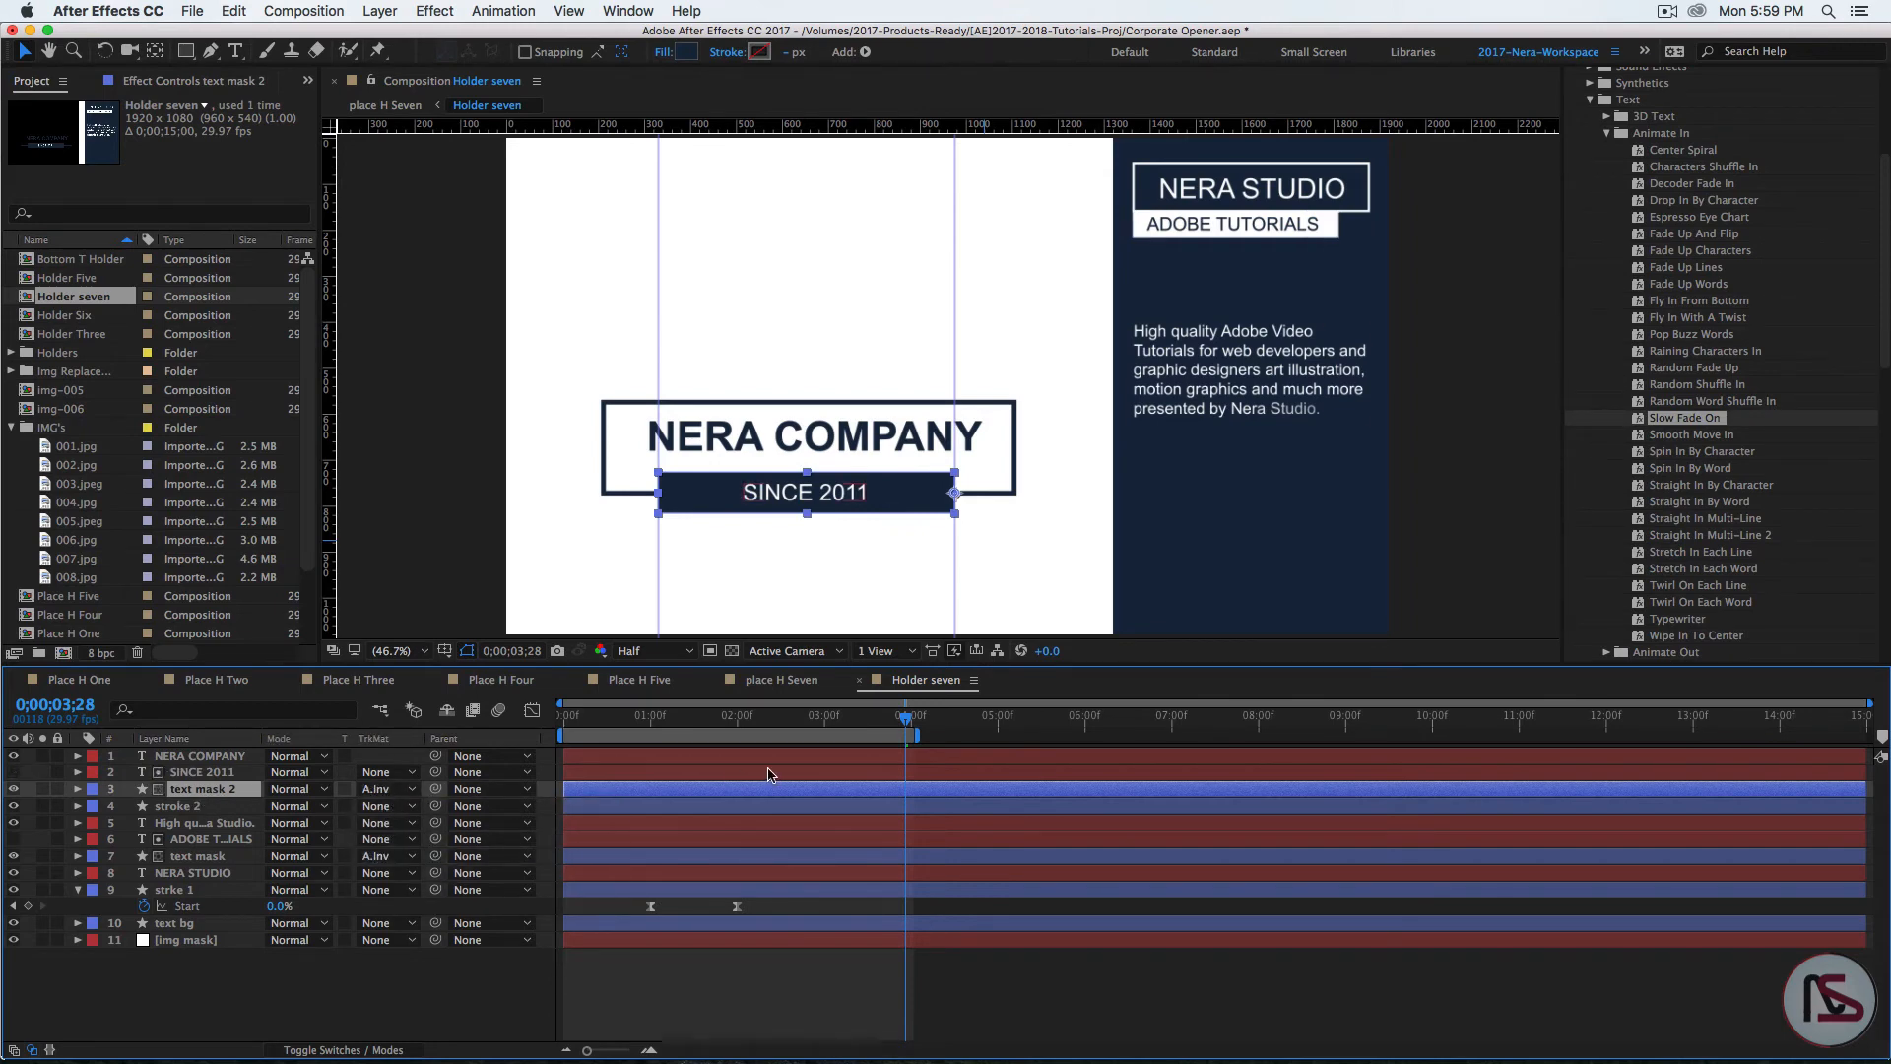
mouse_move(890, 730)
mouse_down()
mouse_move(716, 740)
mouse_move(835, 730)
mouse_up()
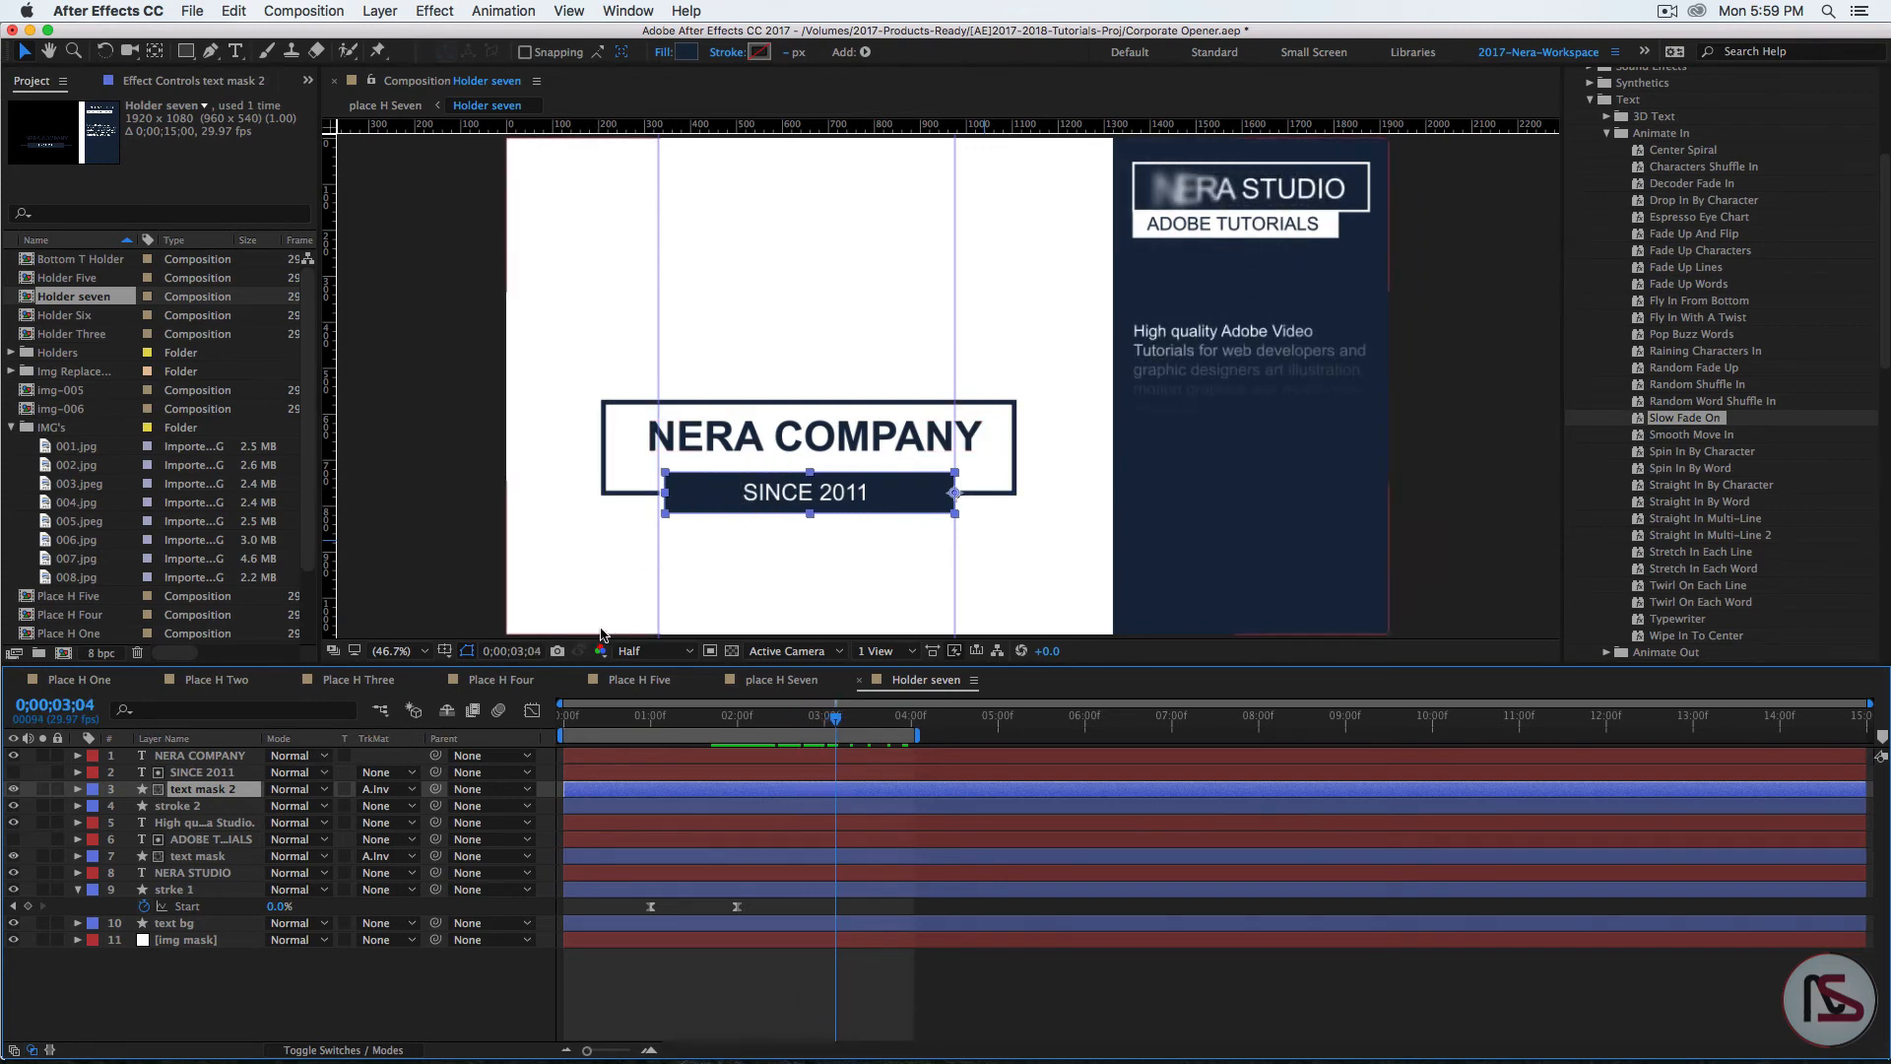
mouse_move(835, 731)
mouse_down()
mouse_move(698, 741)
mouse_move(740, 741)
mouse_up()
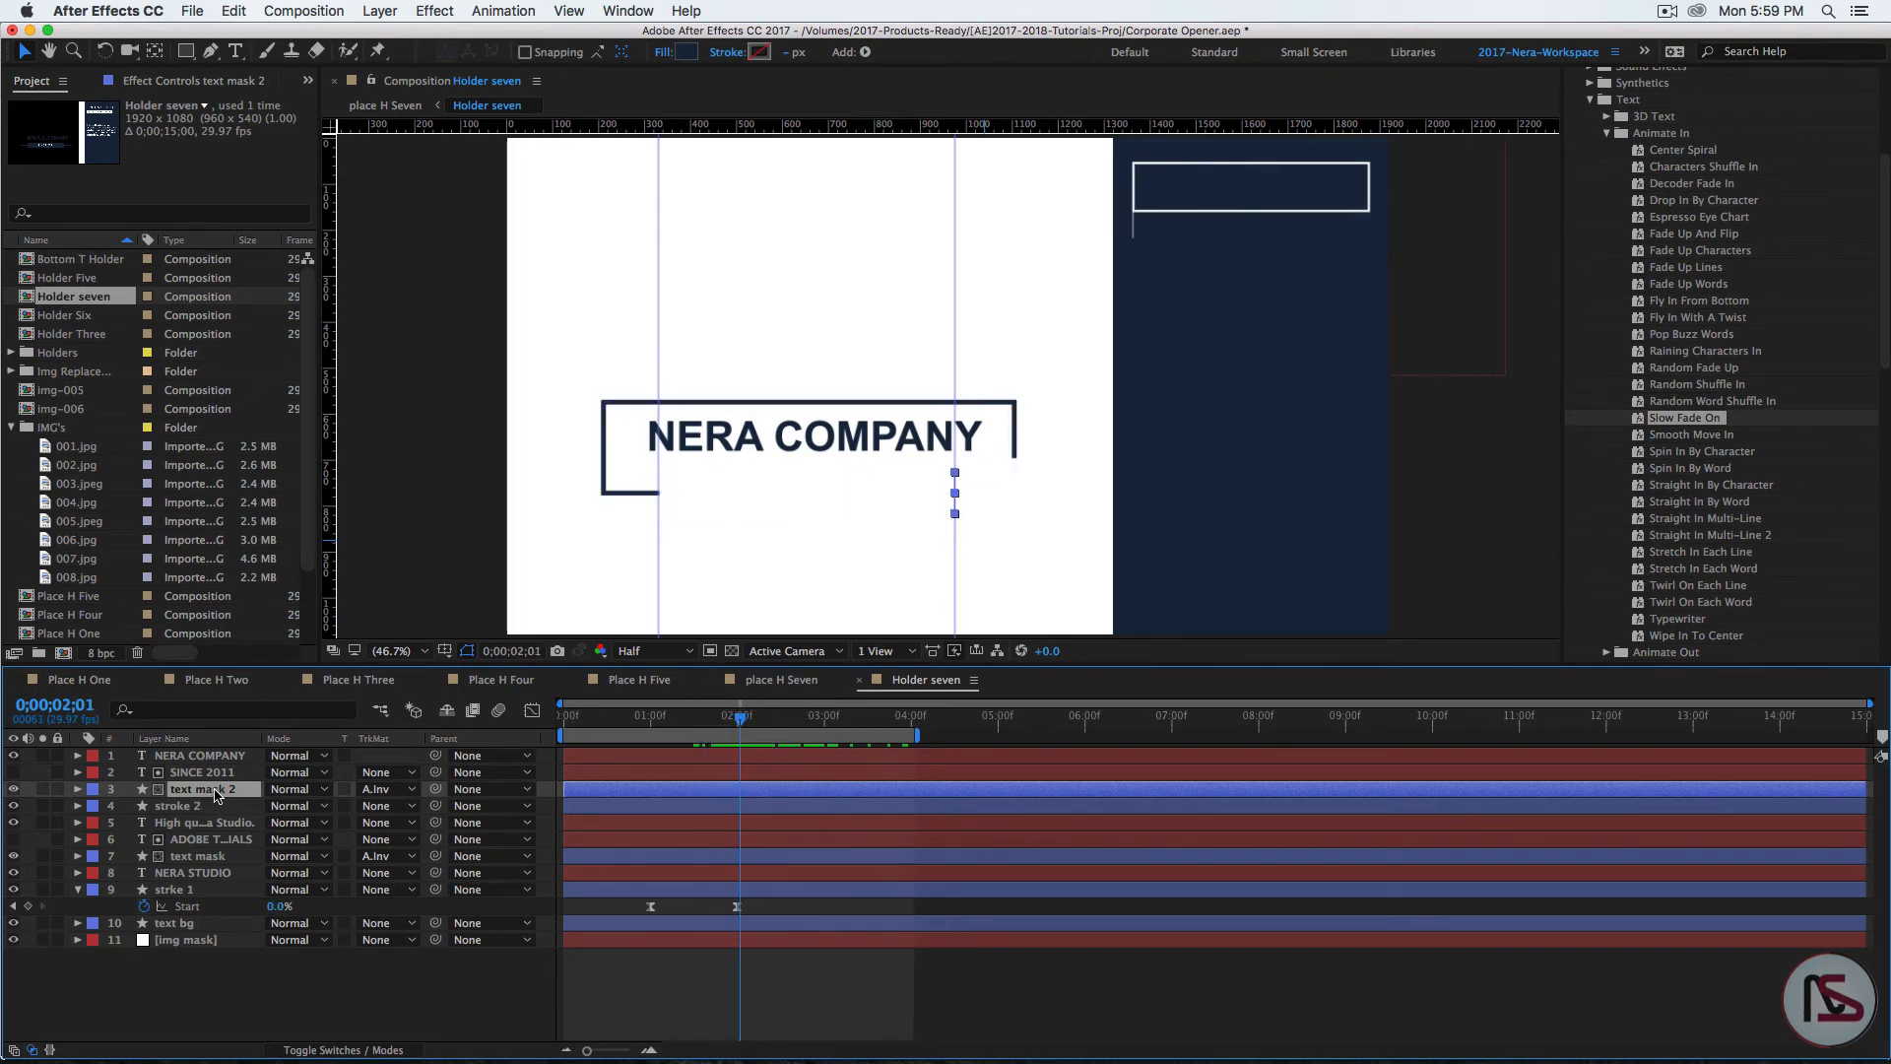
Step: Align the current time with text mask 2's first Scale keyframe at 0;00;02;11 and keyframe the NERA COMPANY layer's Position there
key(u)
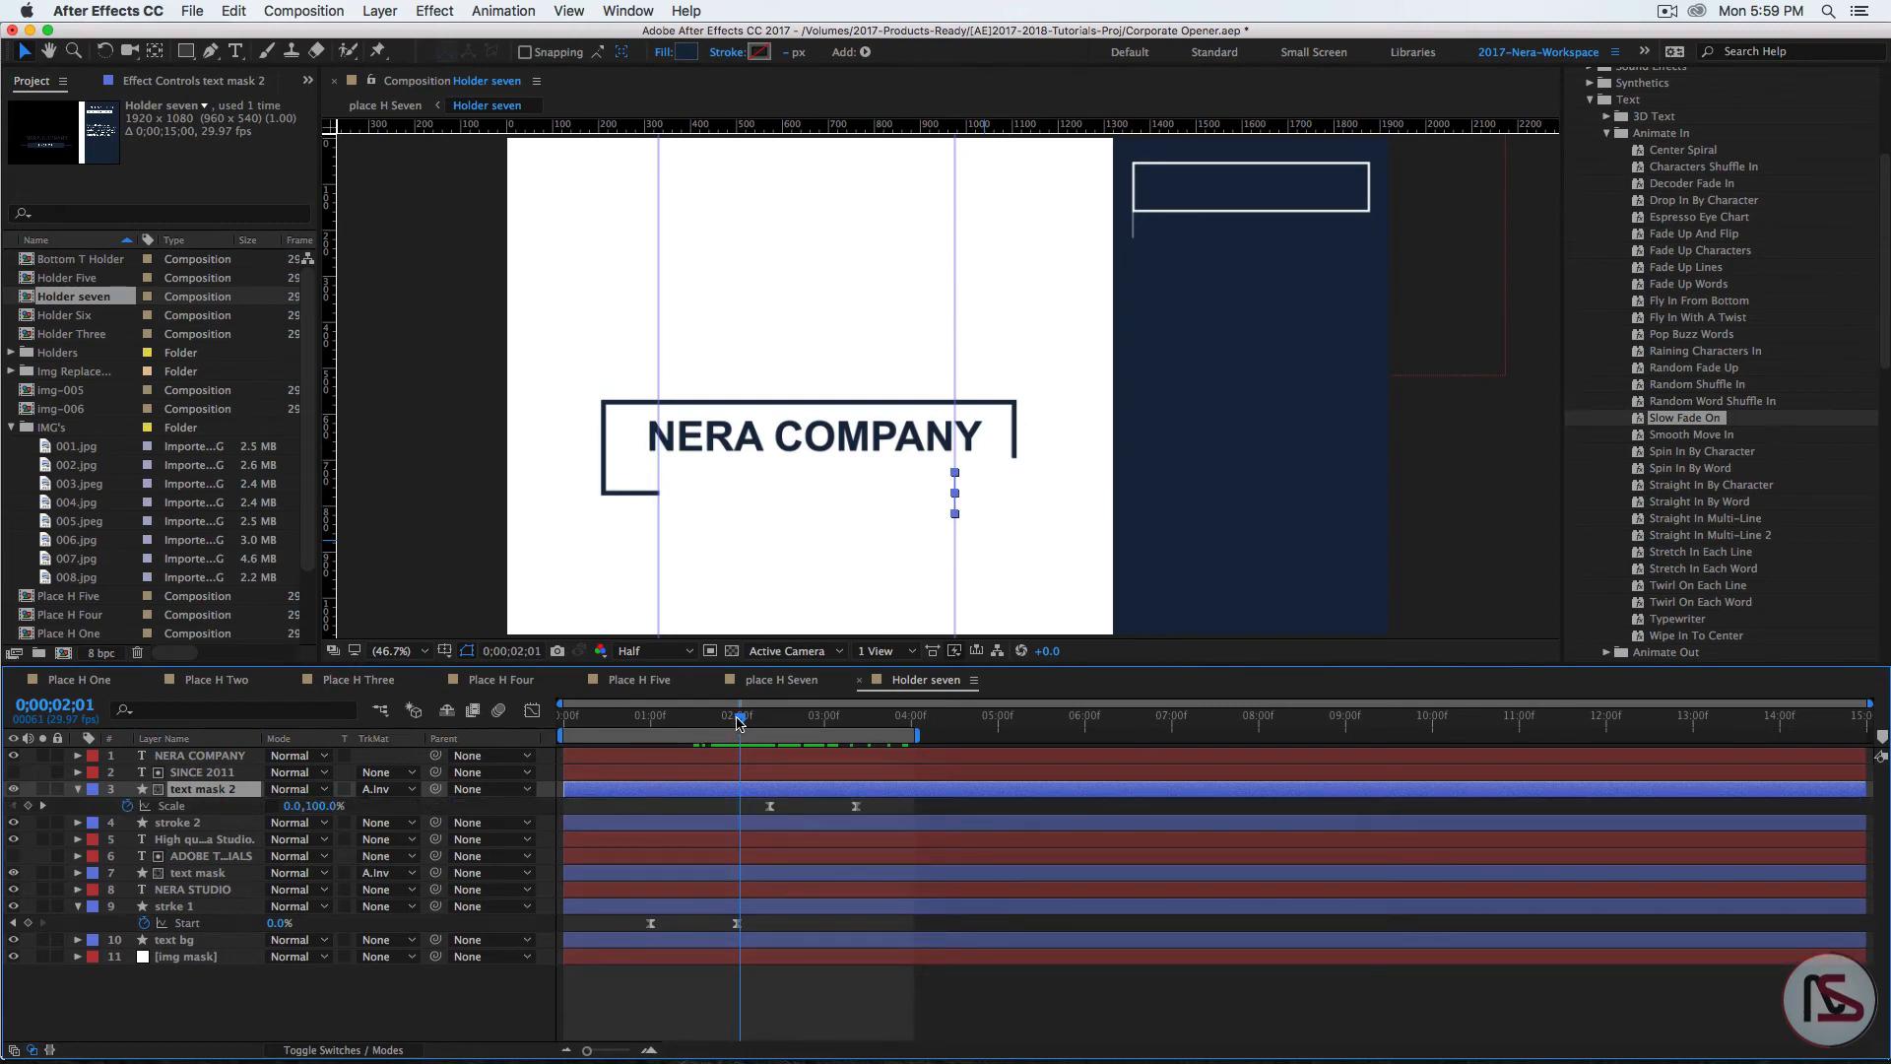
drag(740, 722, 770, 724)
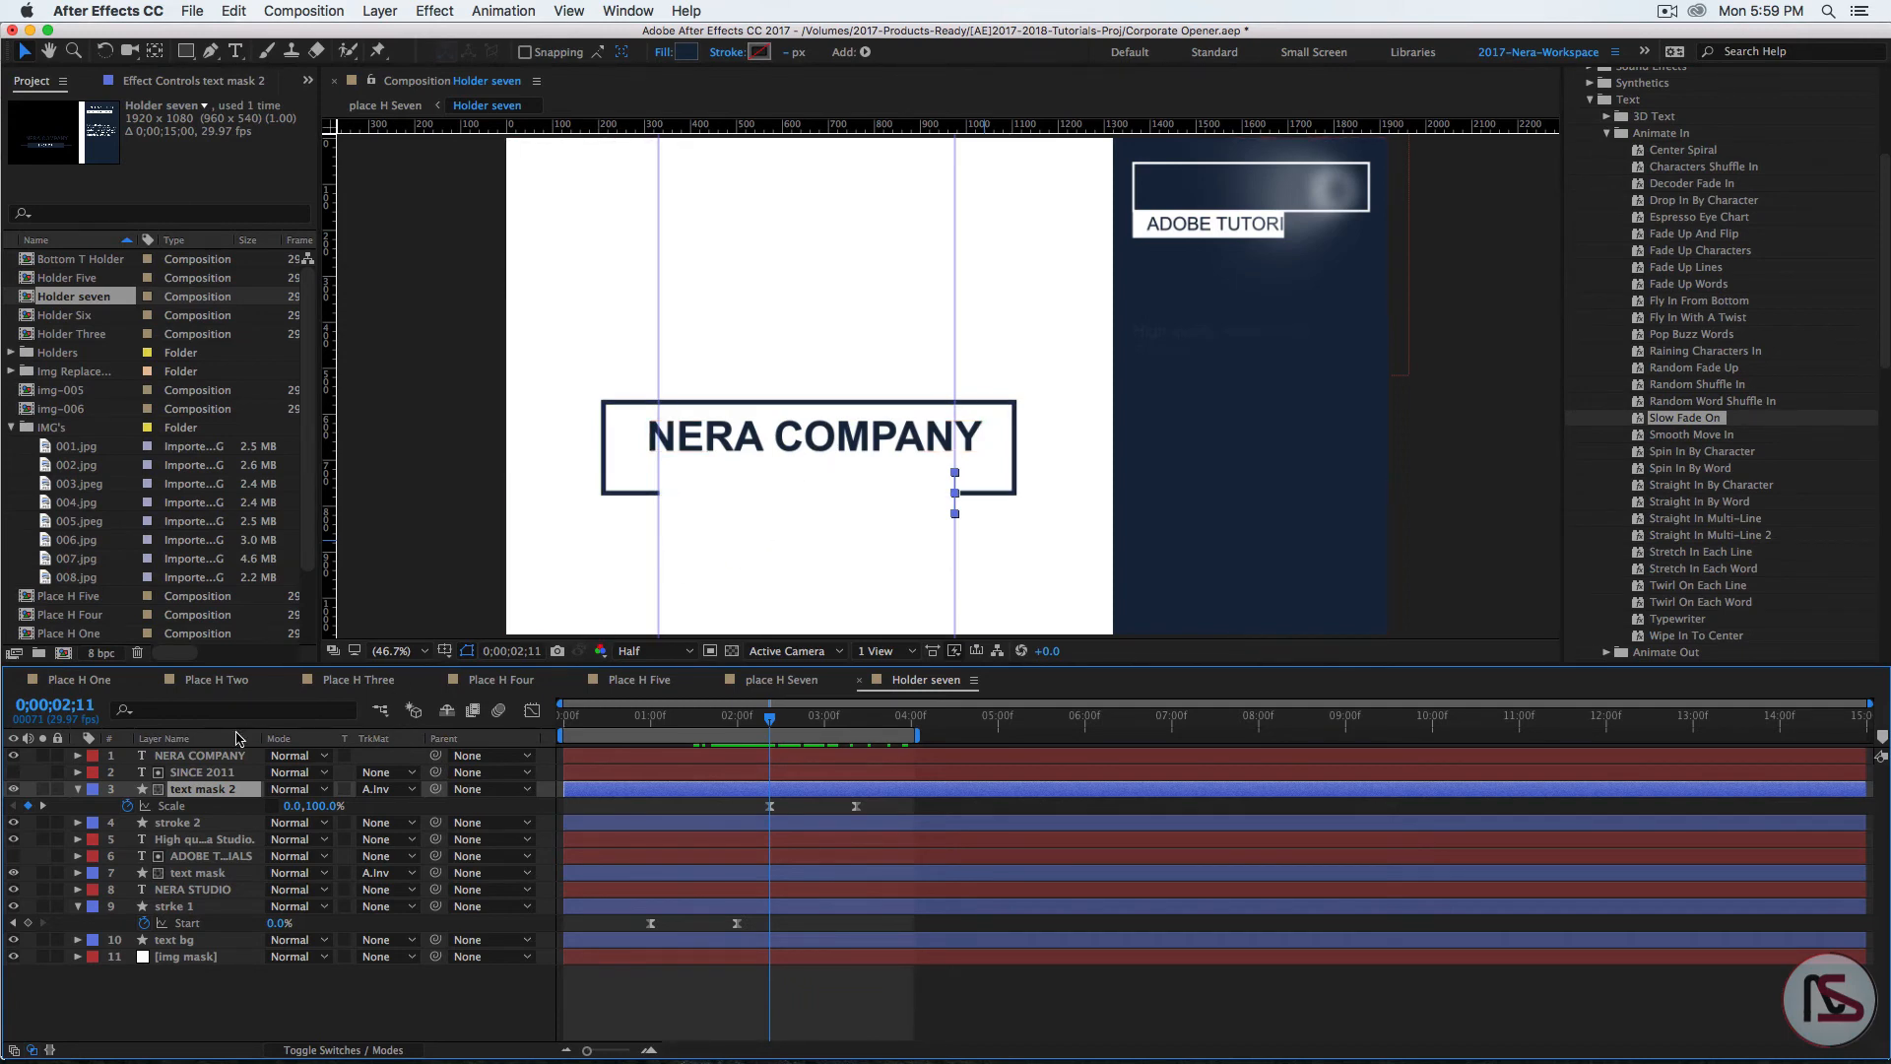
click(182, 757)
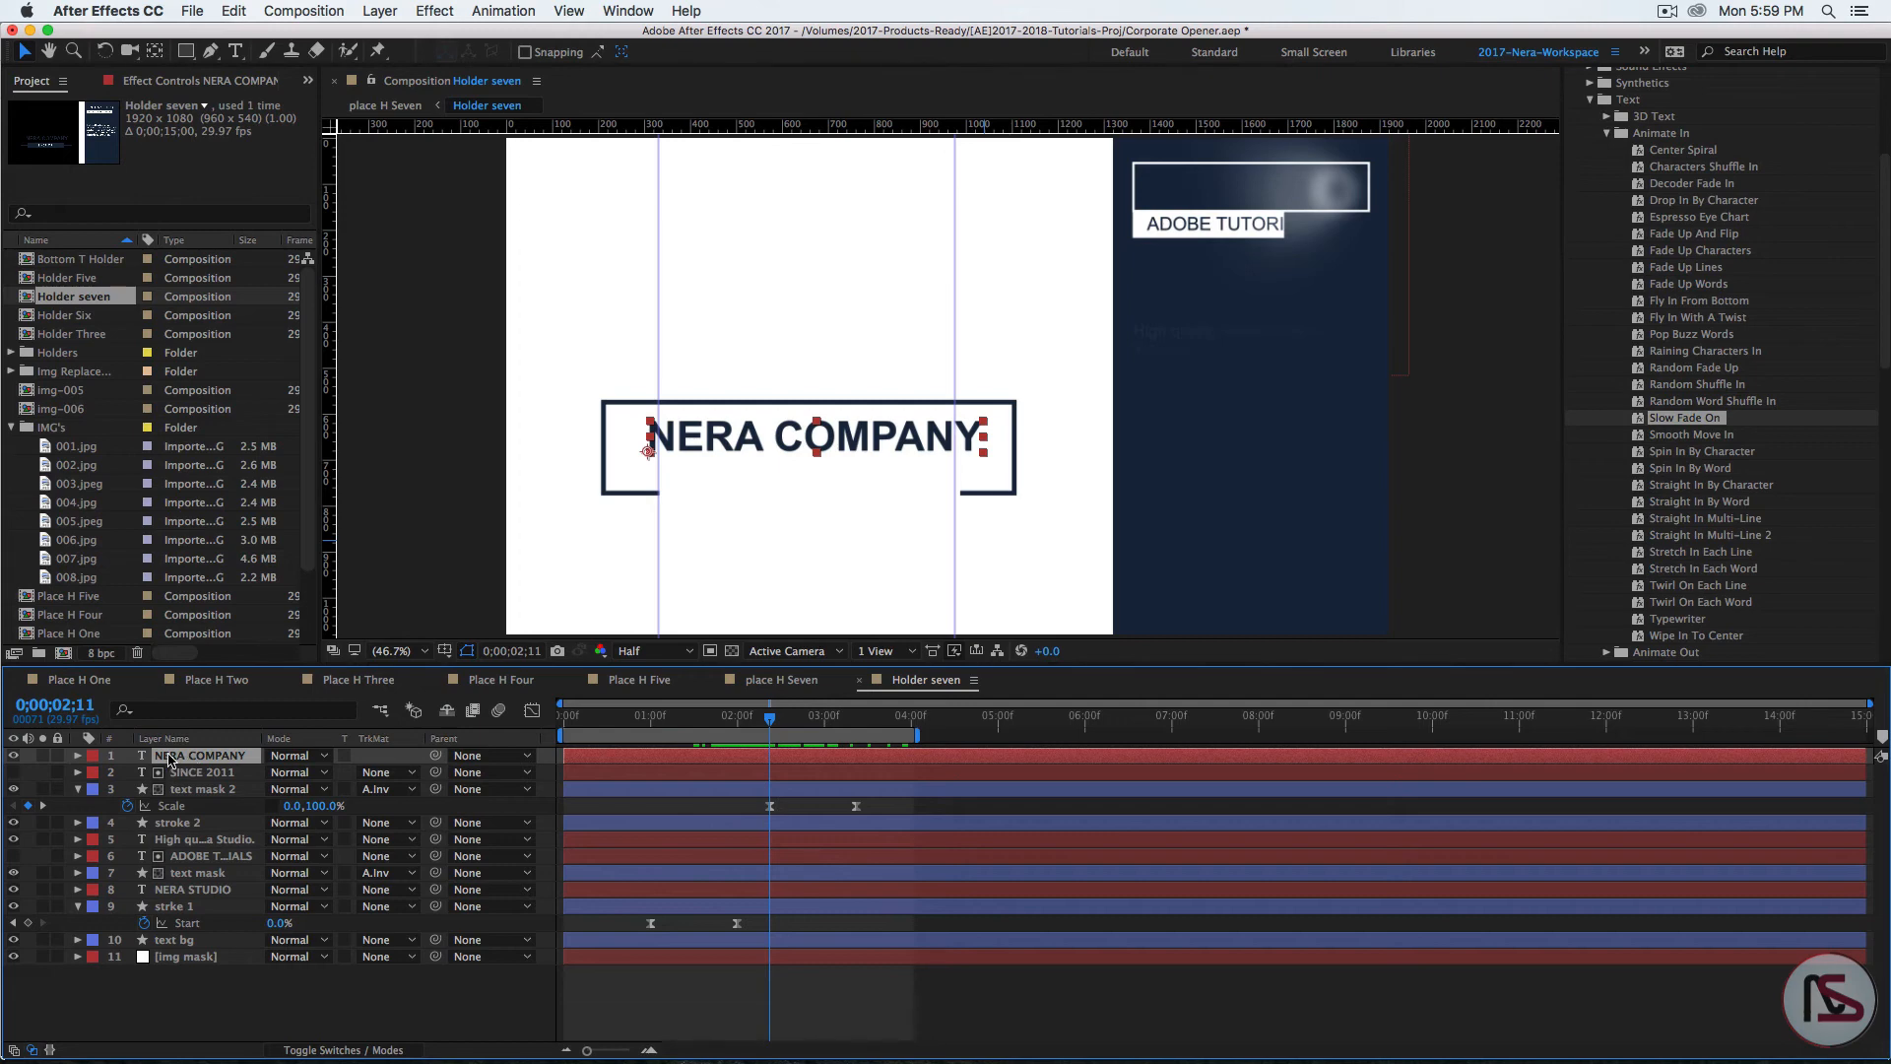
key(p)
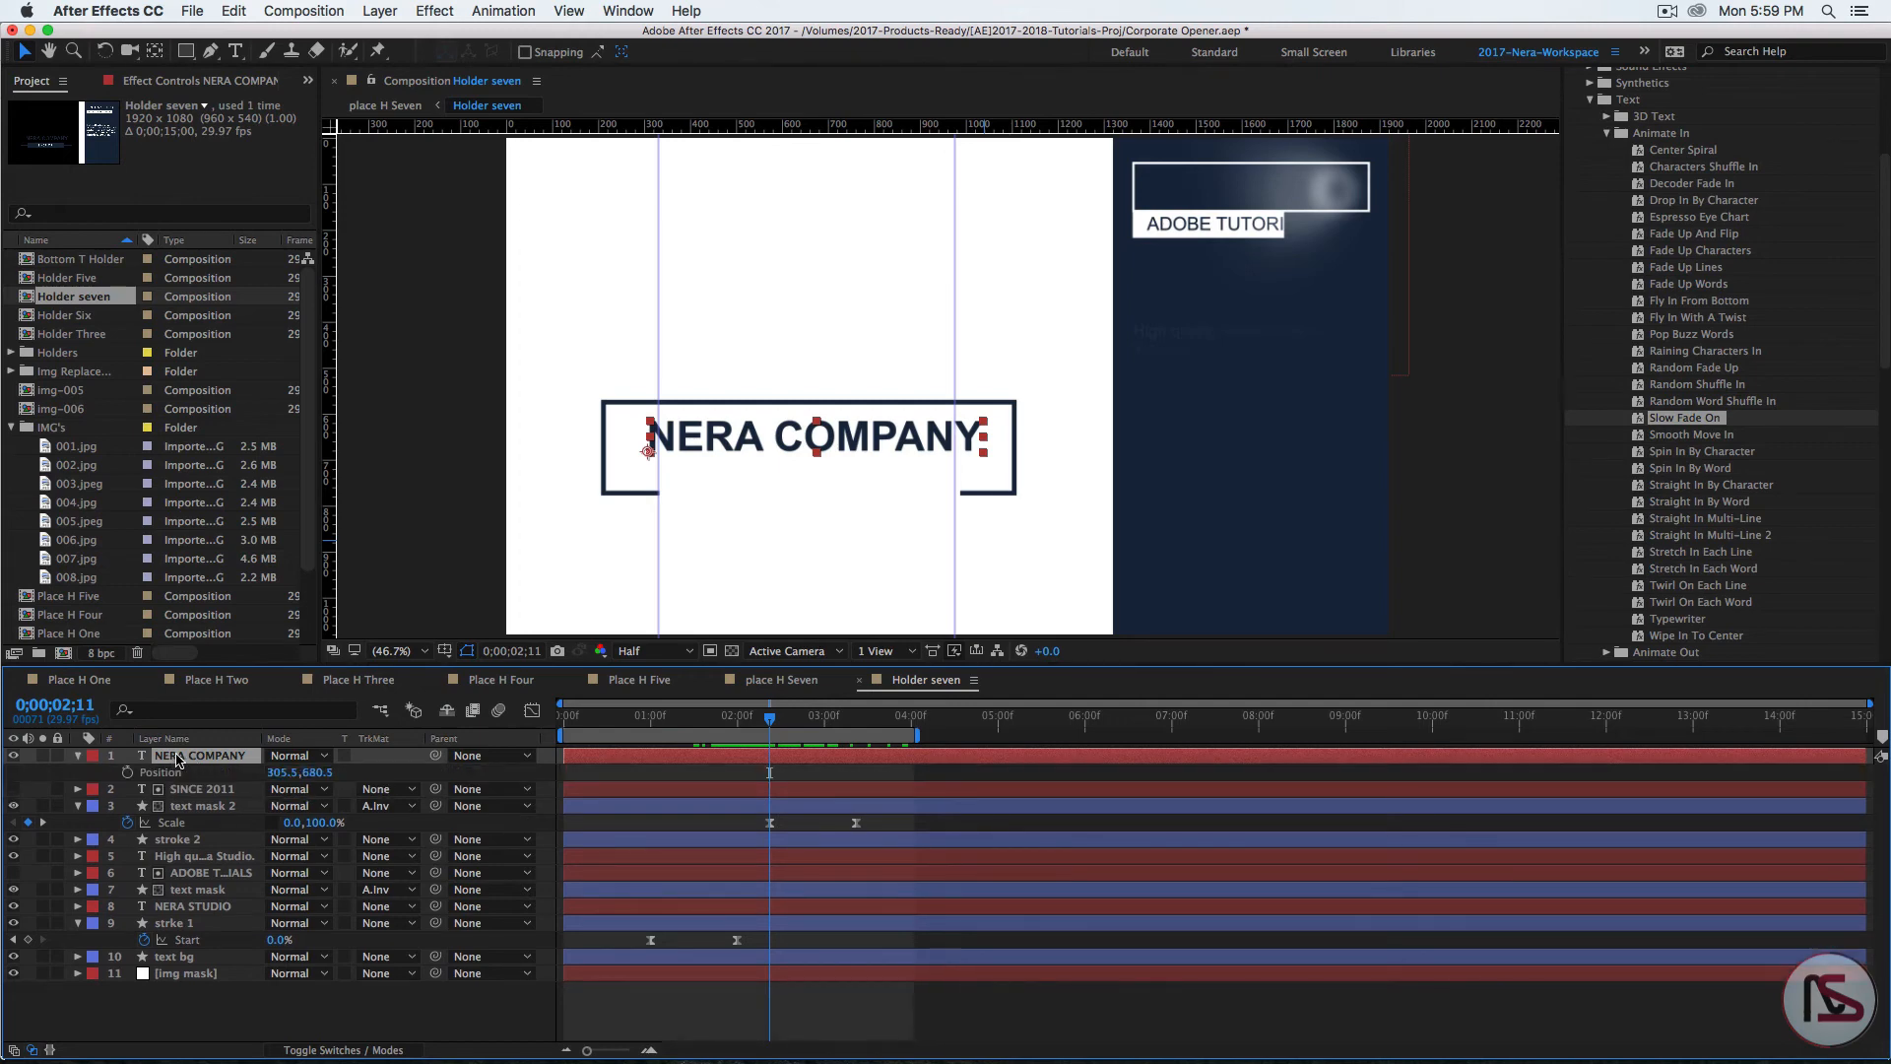
click(128, 772)
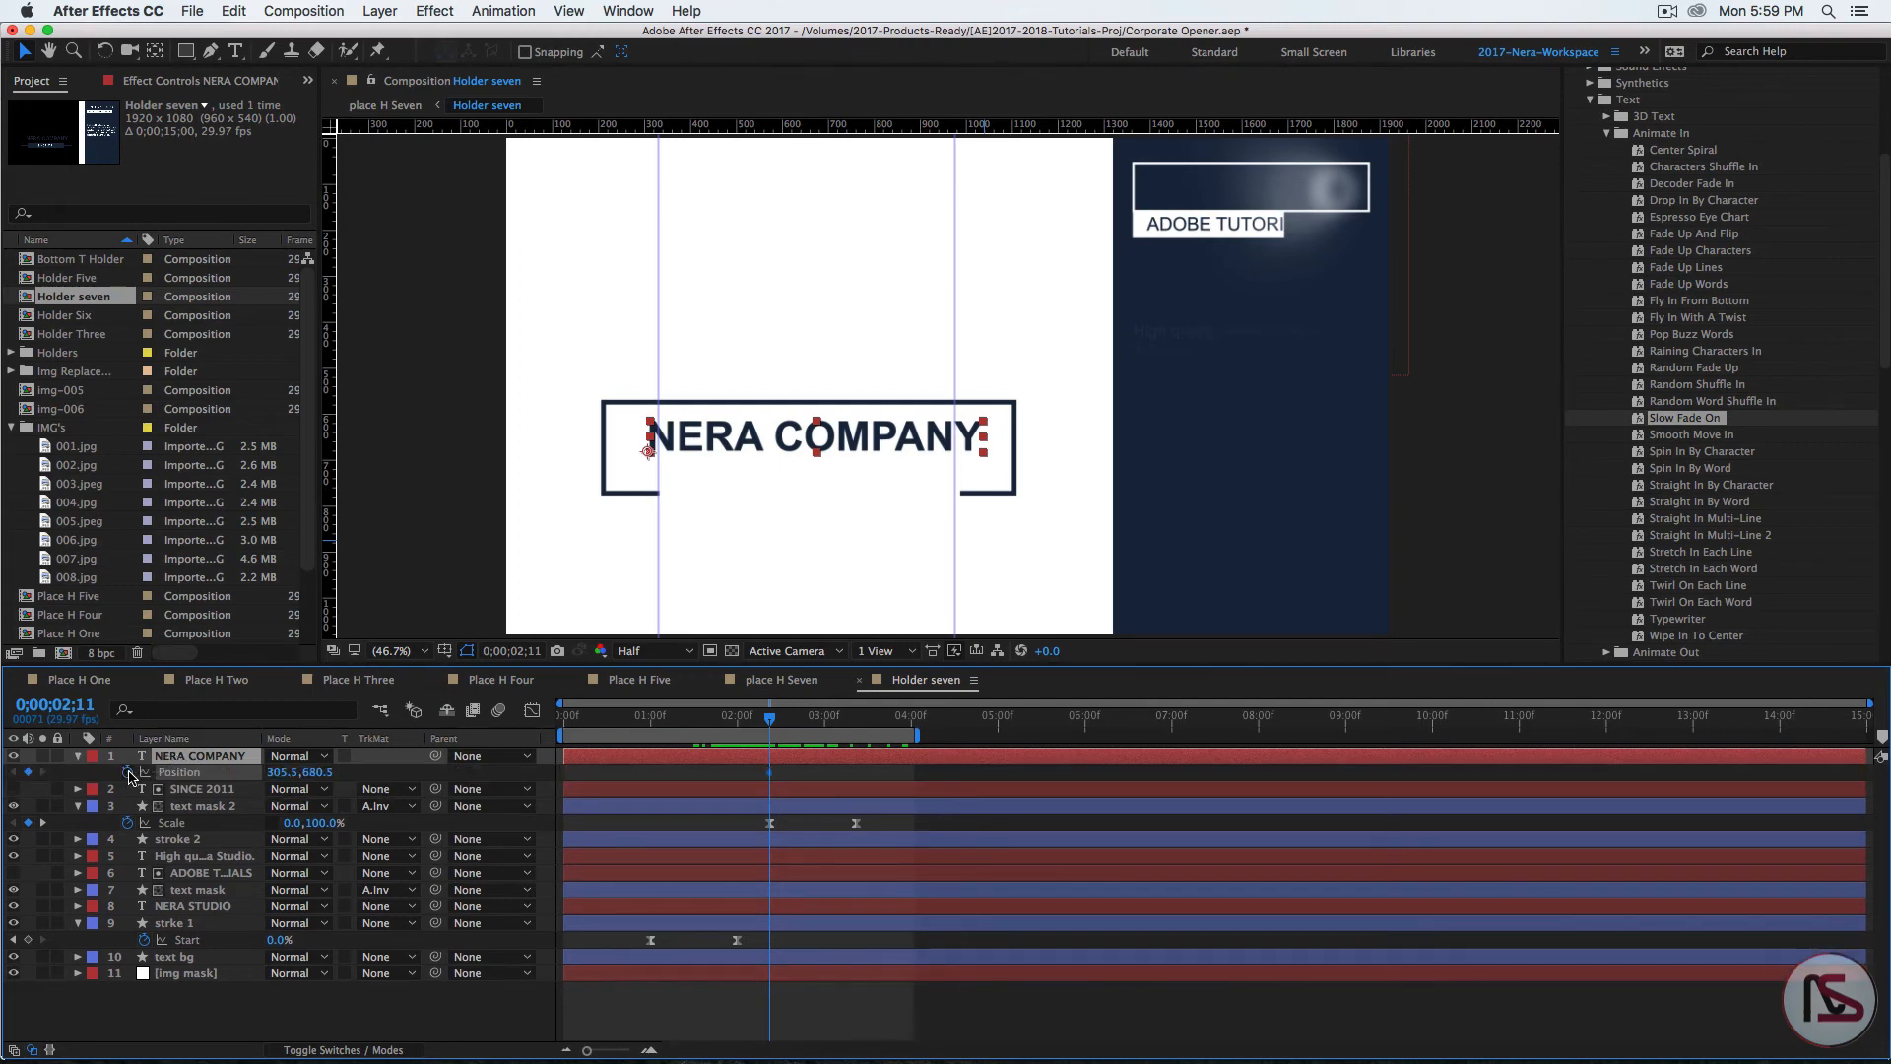
Step: Keyframe NERA COMPANY's Position at 305.5, 680.5 at 0;00;03;11 and set its 0;00;02;11 keyframe to 1155.5, 680.5
drag(773, 724, 856, 719)
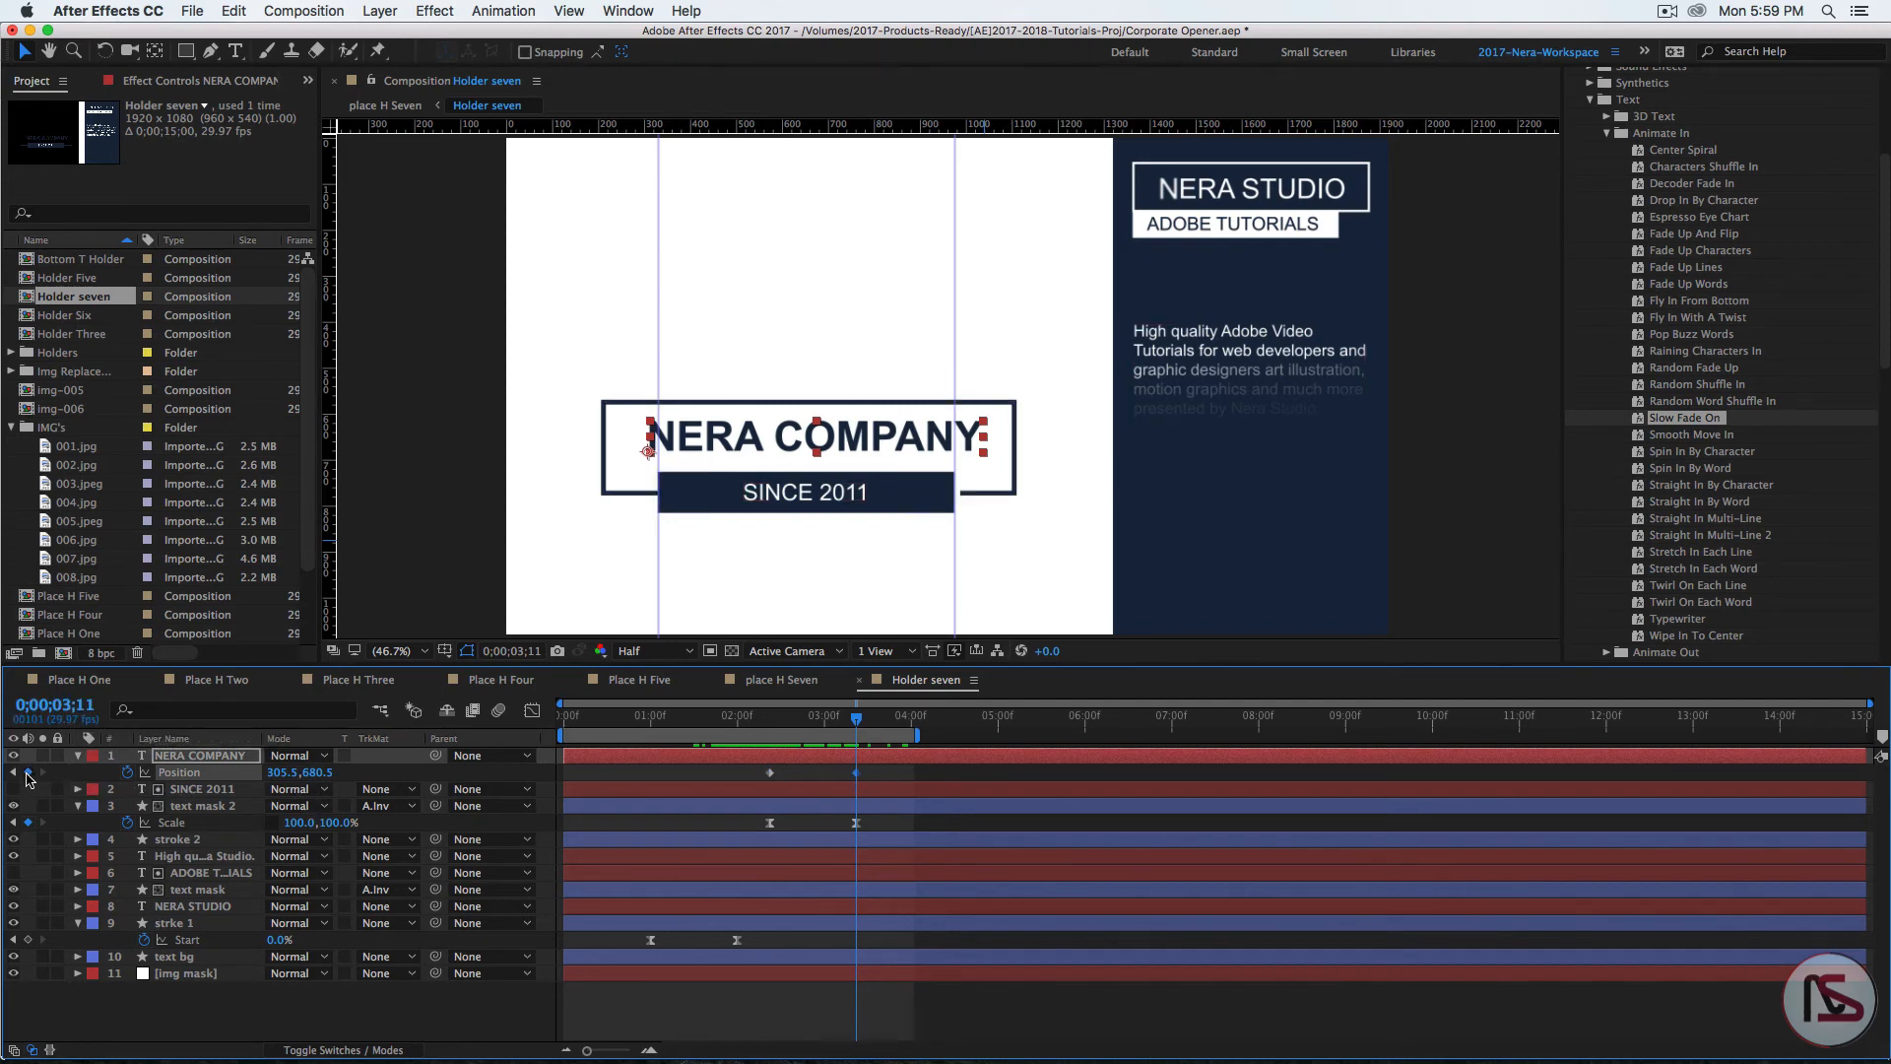
drag(857, 726, 772, 730)
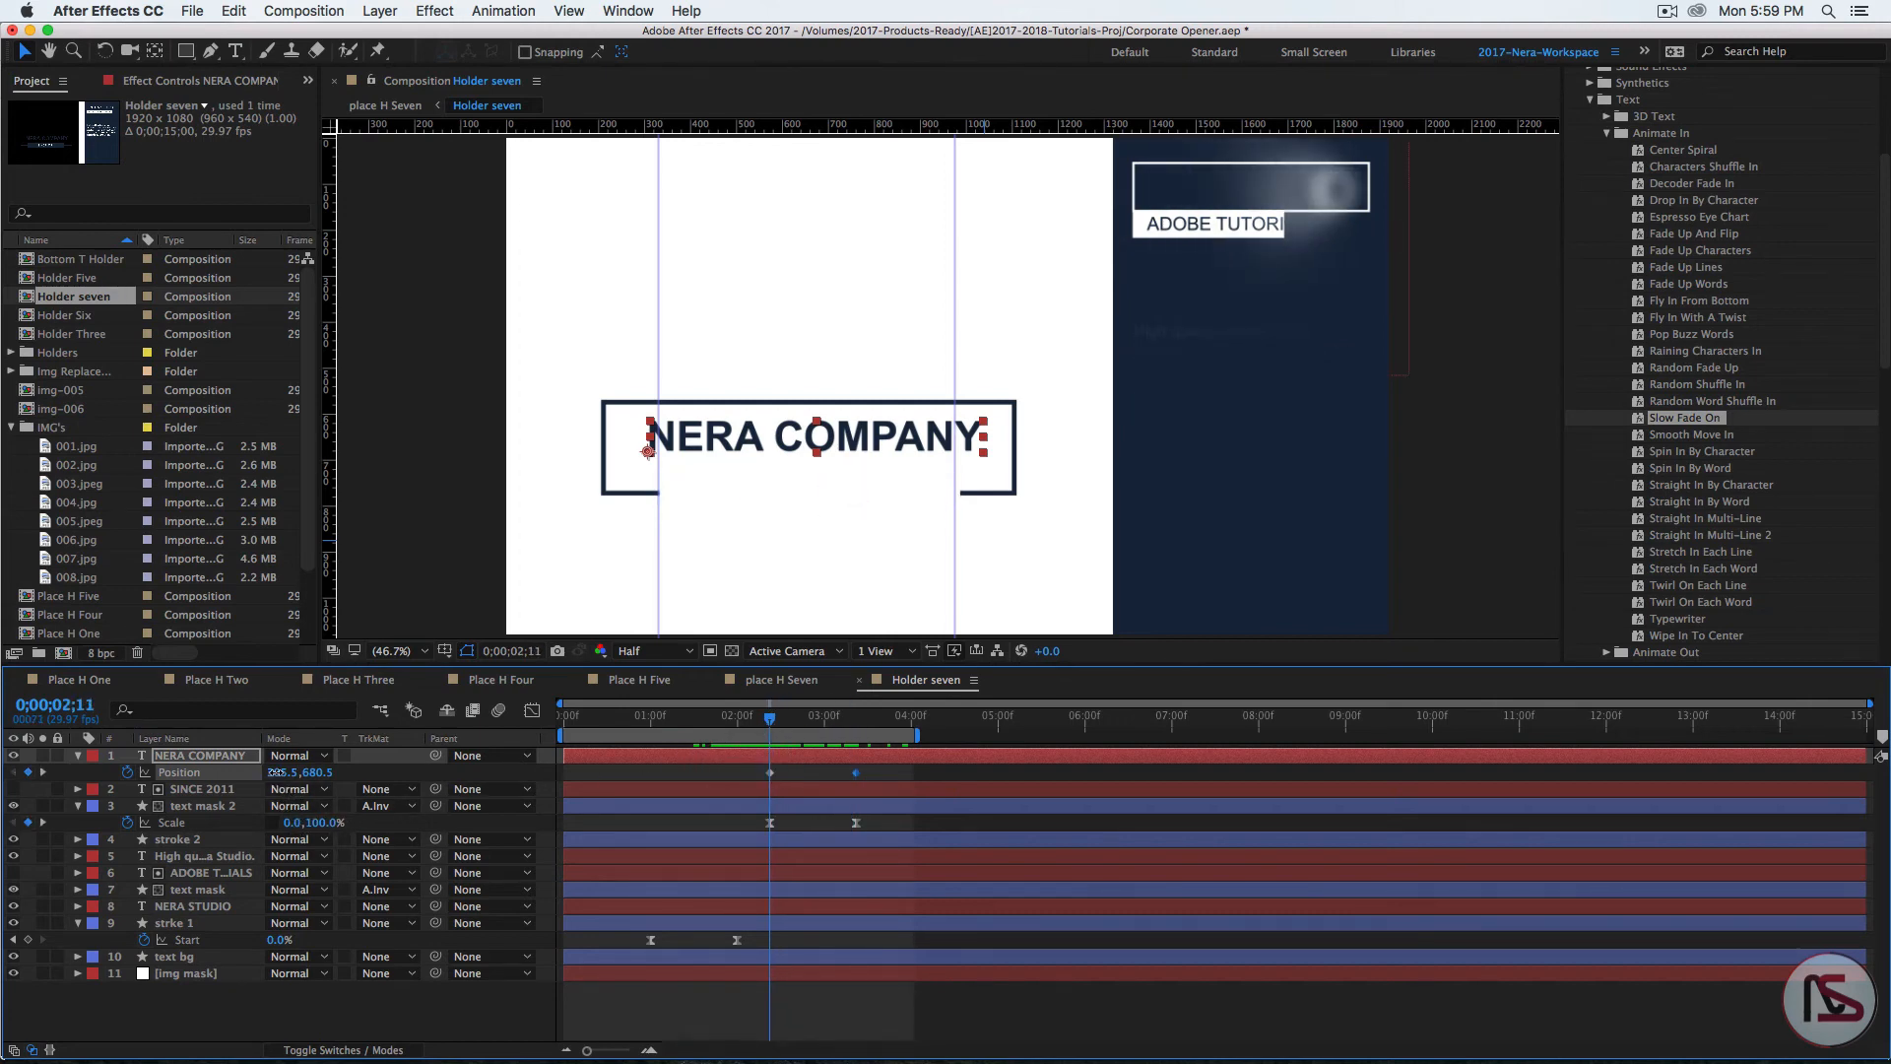
drag(277, 773, 364, 772)
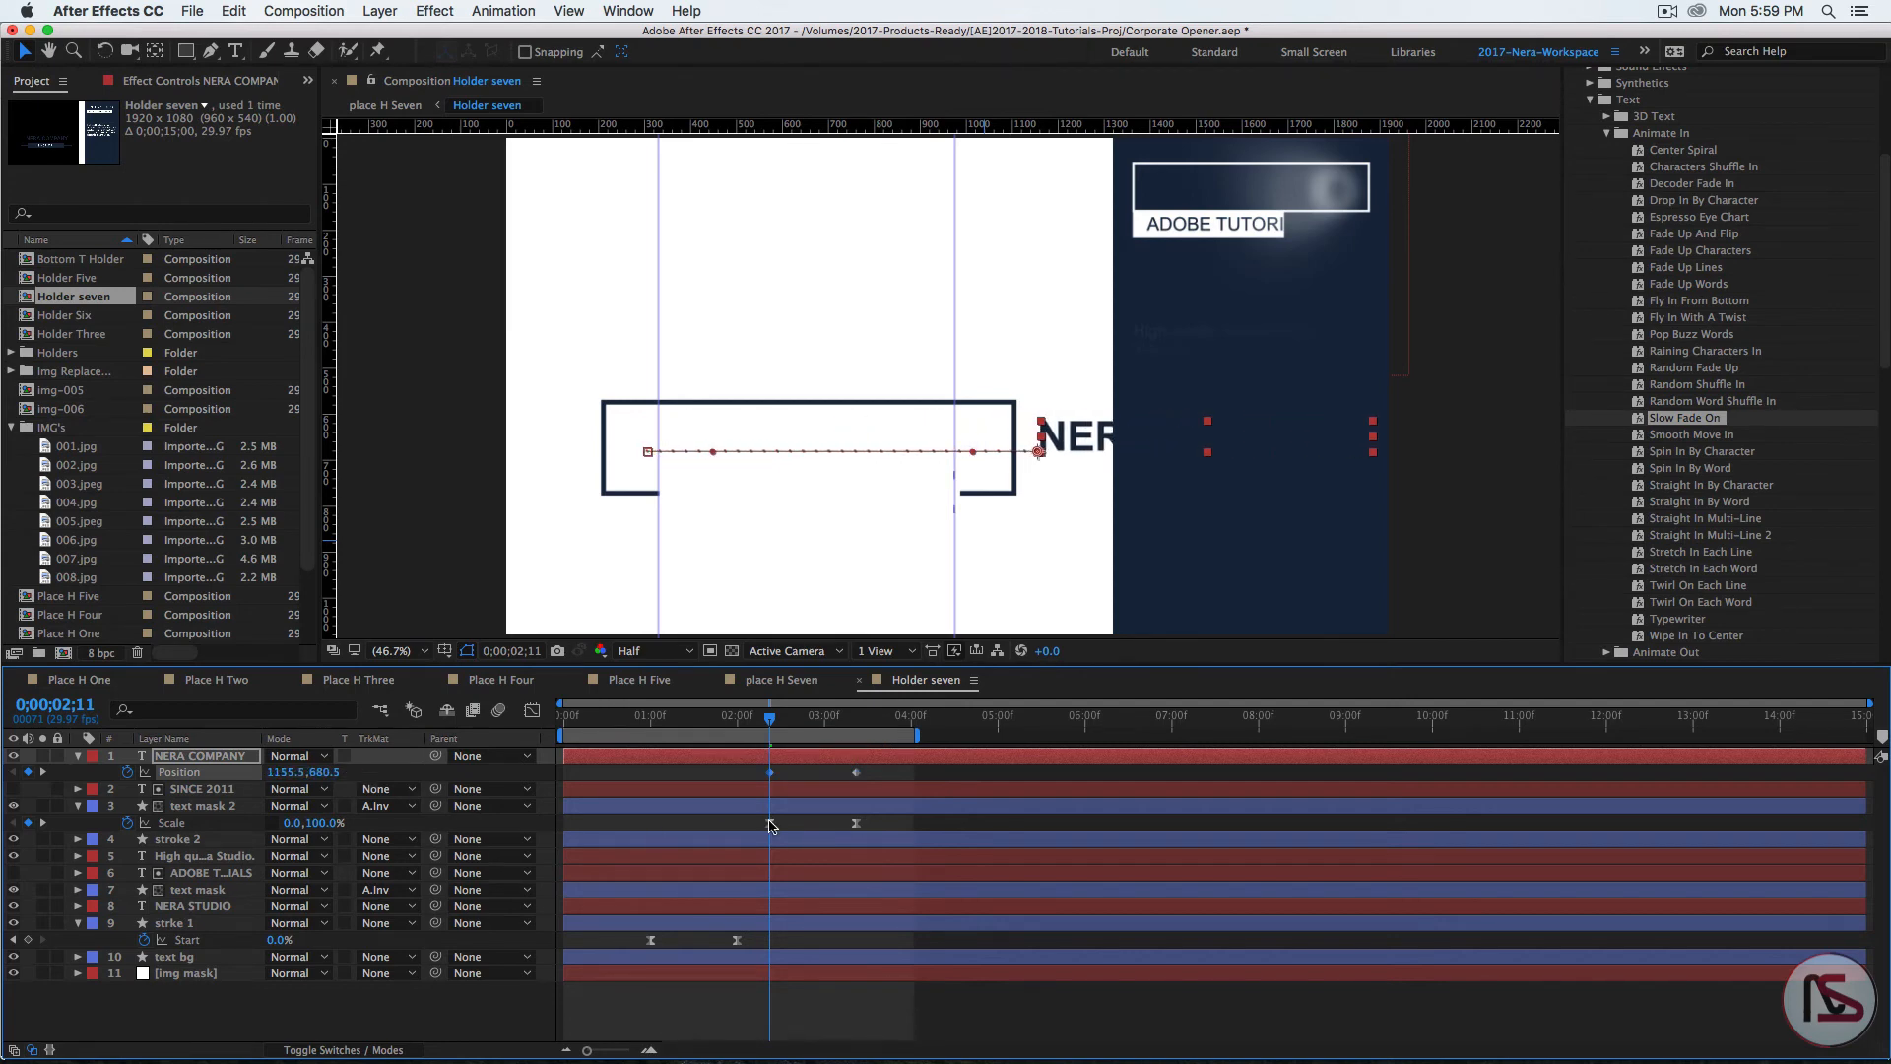
Step: Apply Easy Ease to NERA COMPANY's Position keyframes and reshape the speed graph so the motion peaks early
drag(884, 784, 759, 776)
click(532, 711)
drag(829, 961, 804, 997)
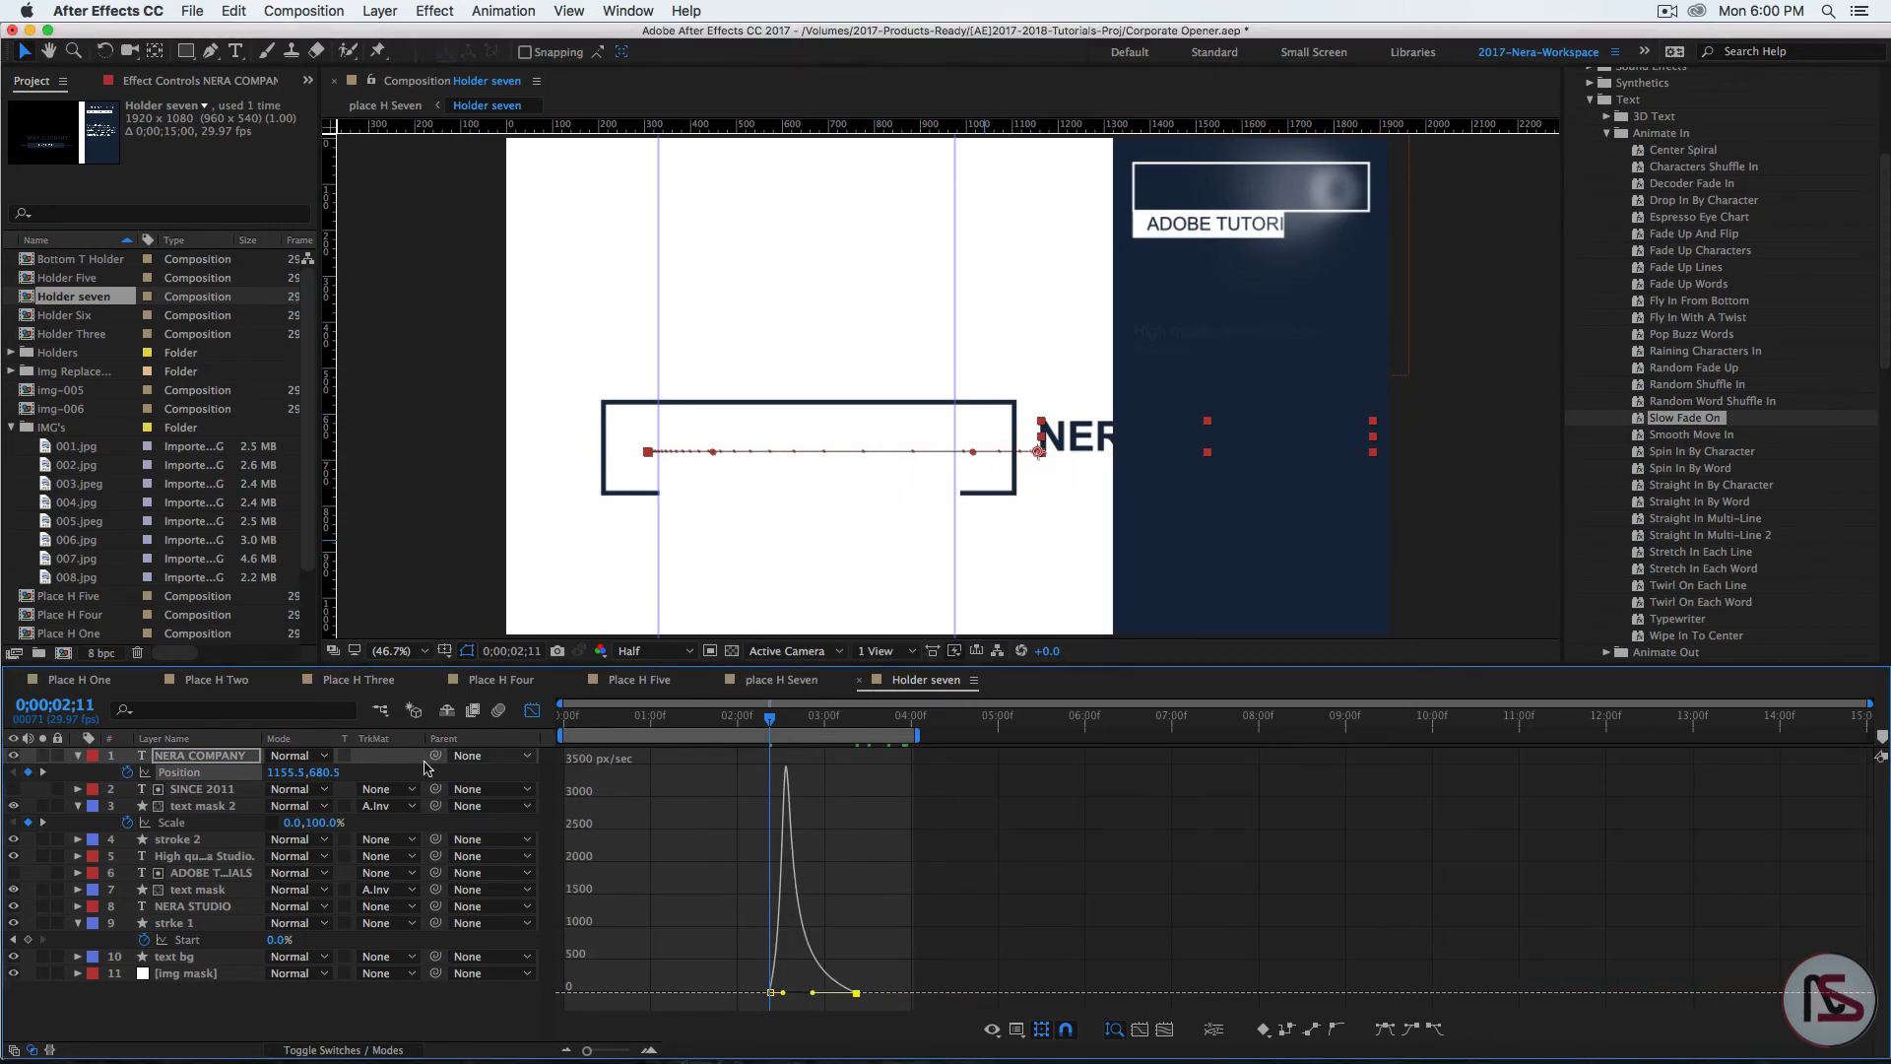
click(532, 711)
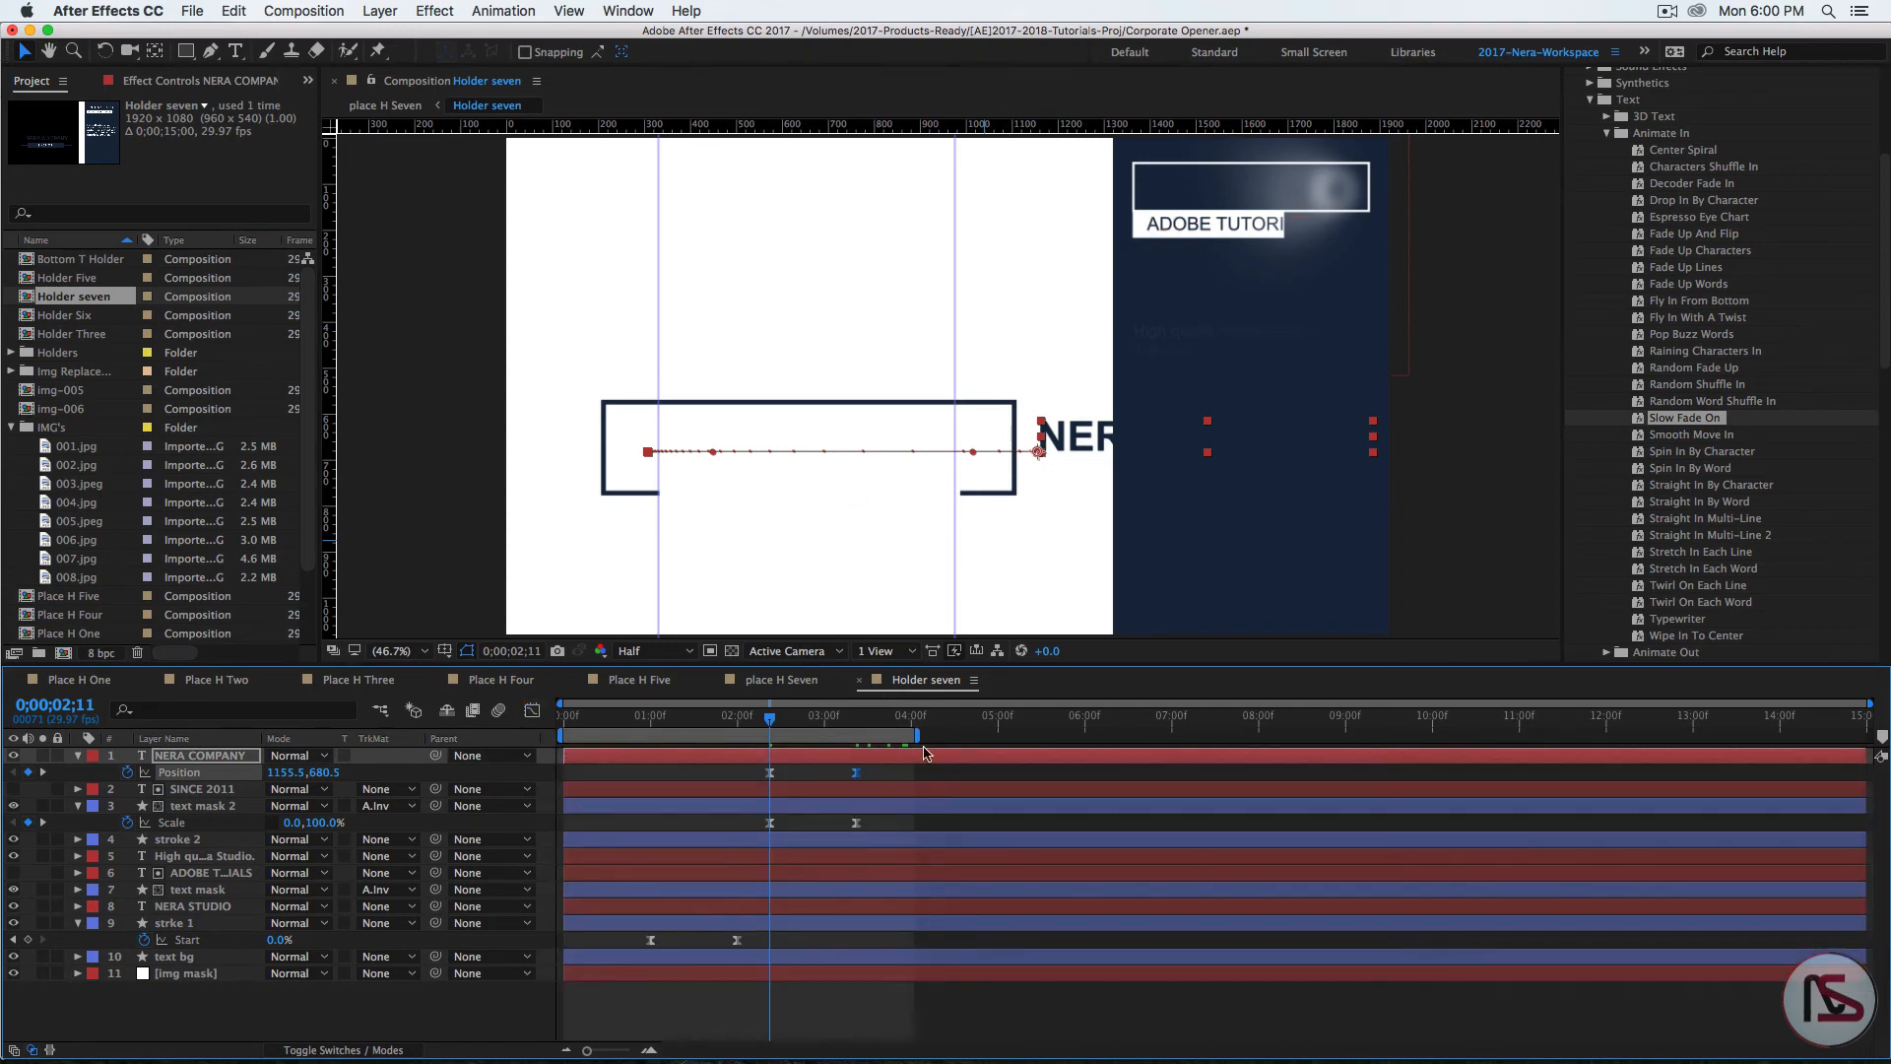
Step: Extend the work area's end to just before the 5-second mark and preview the title's slide-in
drag(919, 734, 989, 735)
key(space)
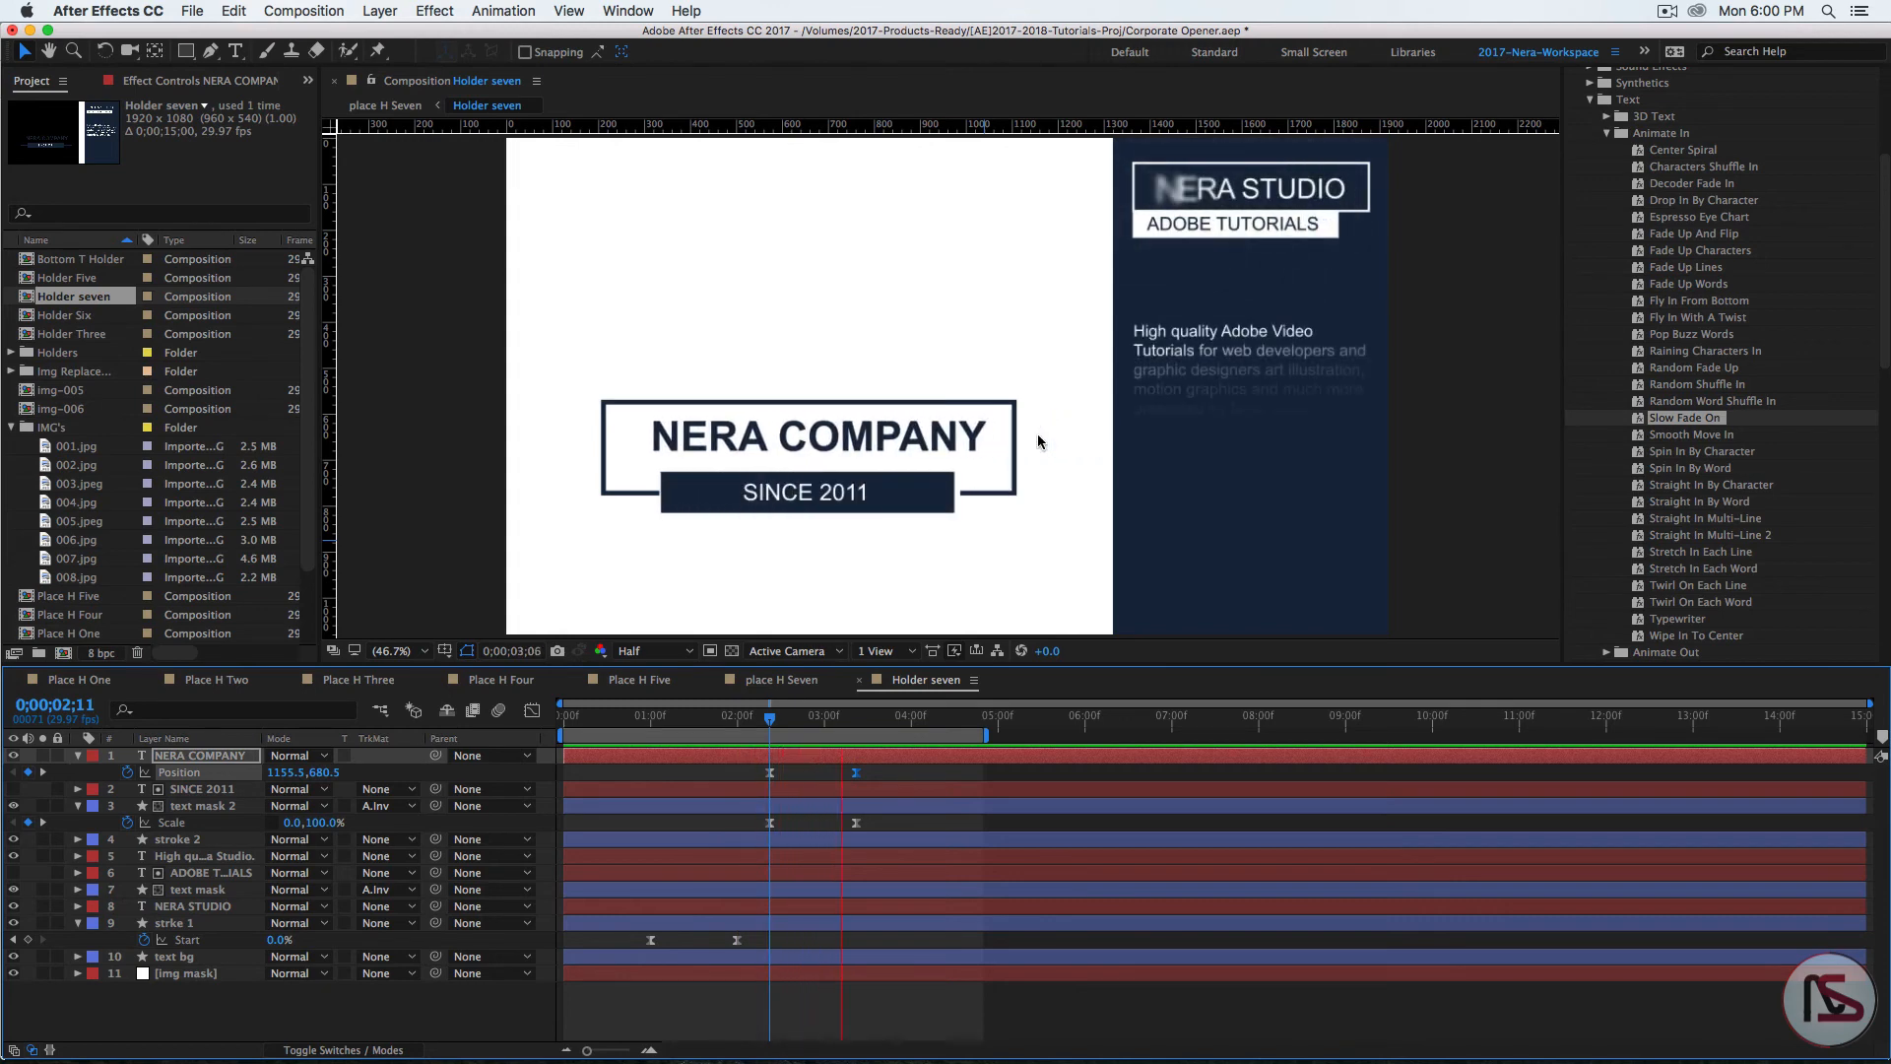
key(space)
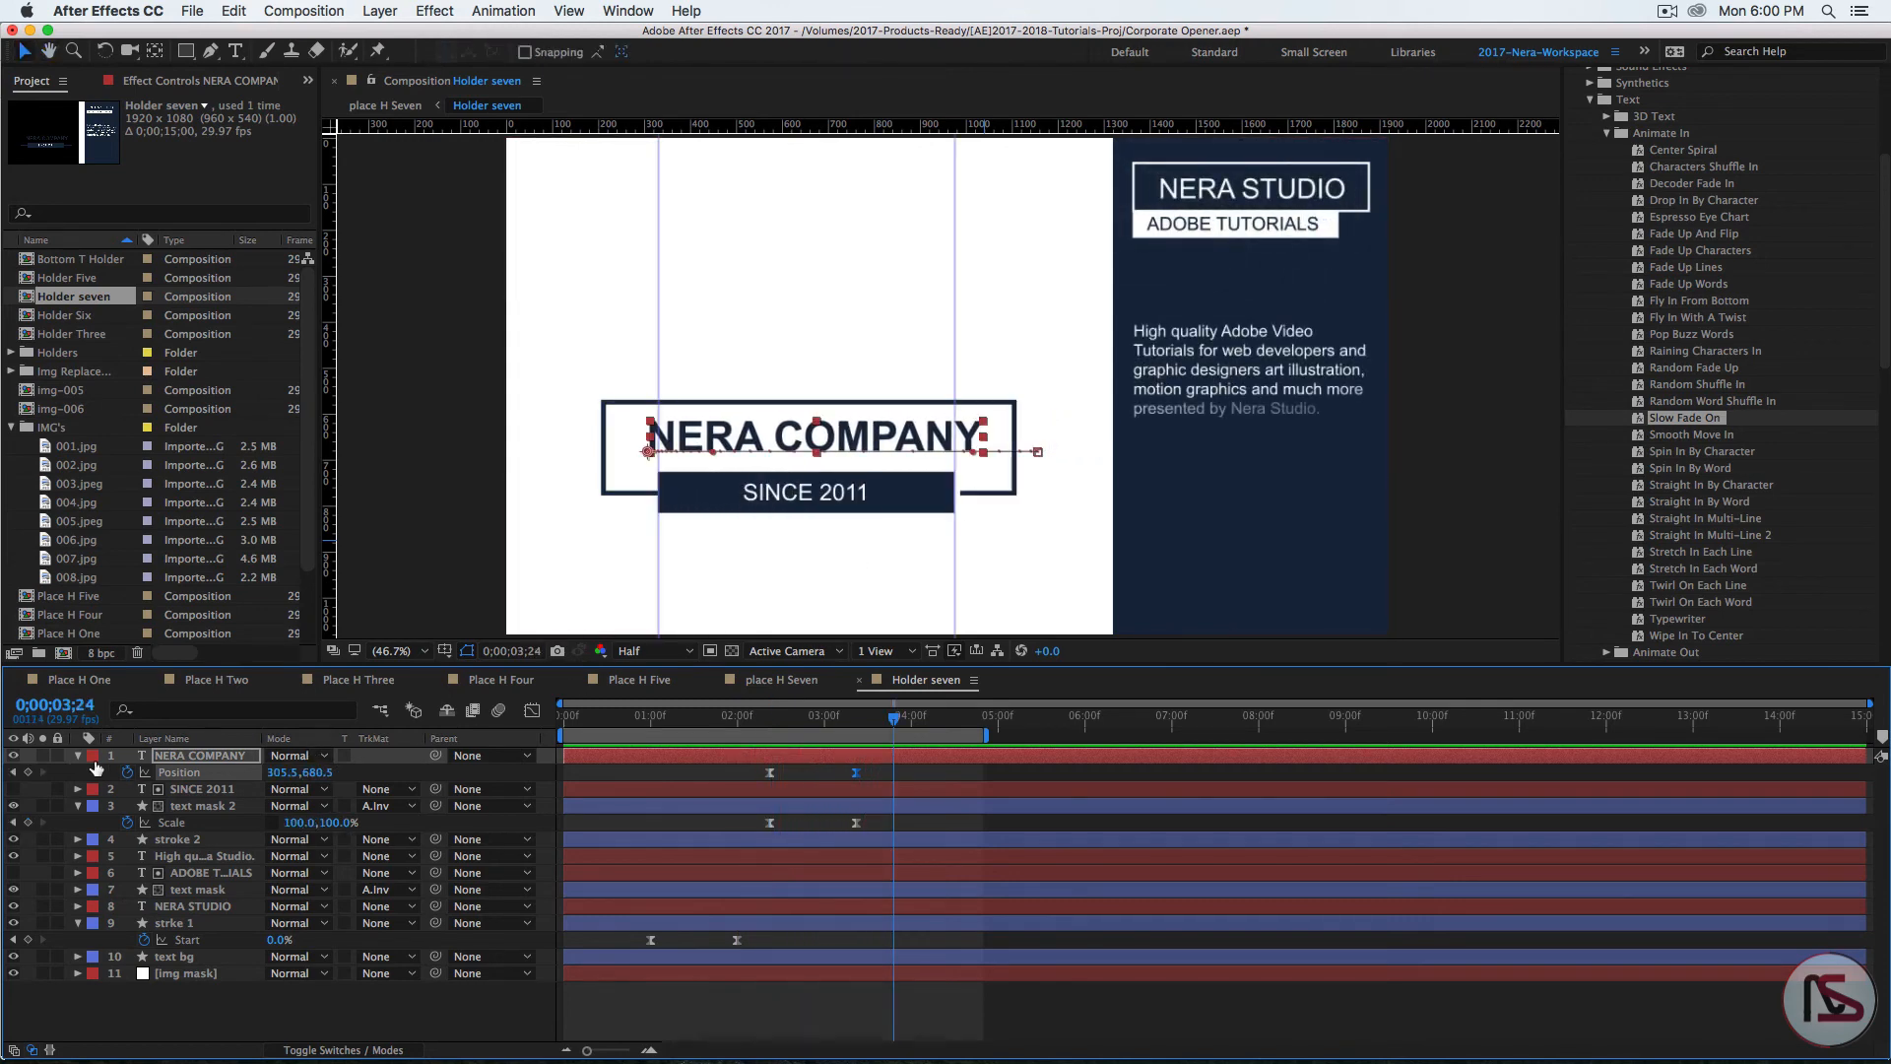
Step: Collapse the NERA COMPANY, strke 1 and text mask 2 layers and deselect everything
click(78, 756)
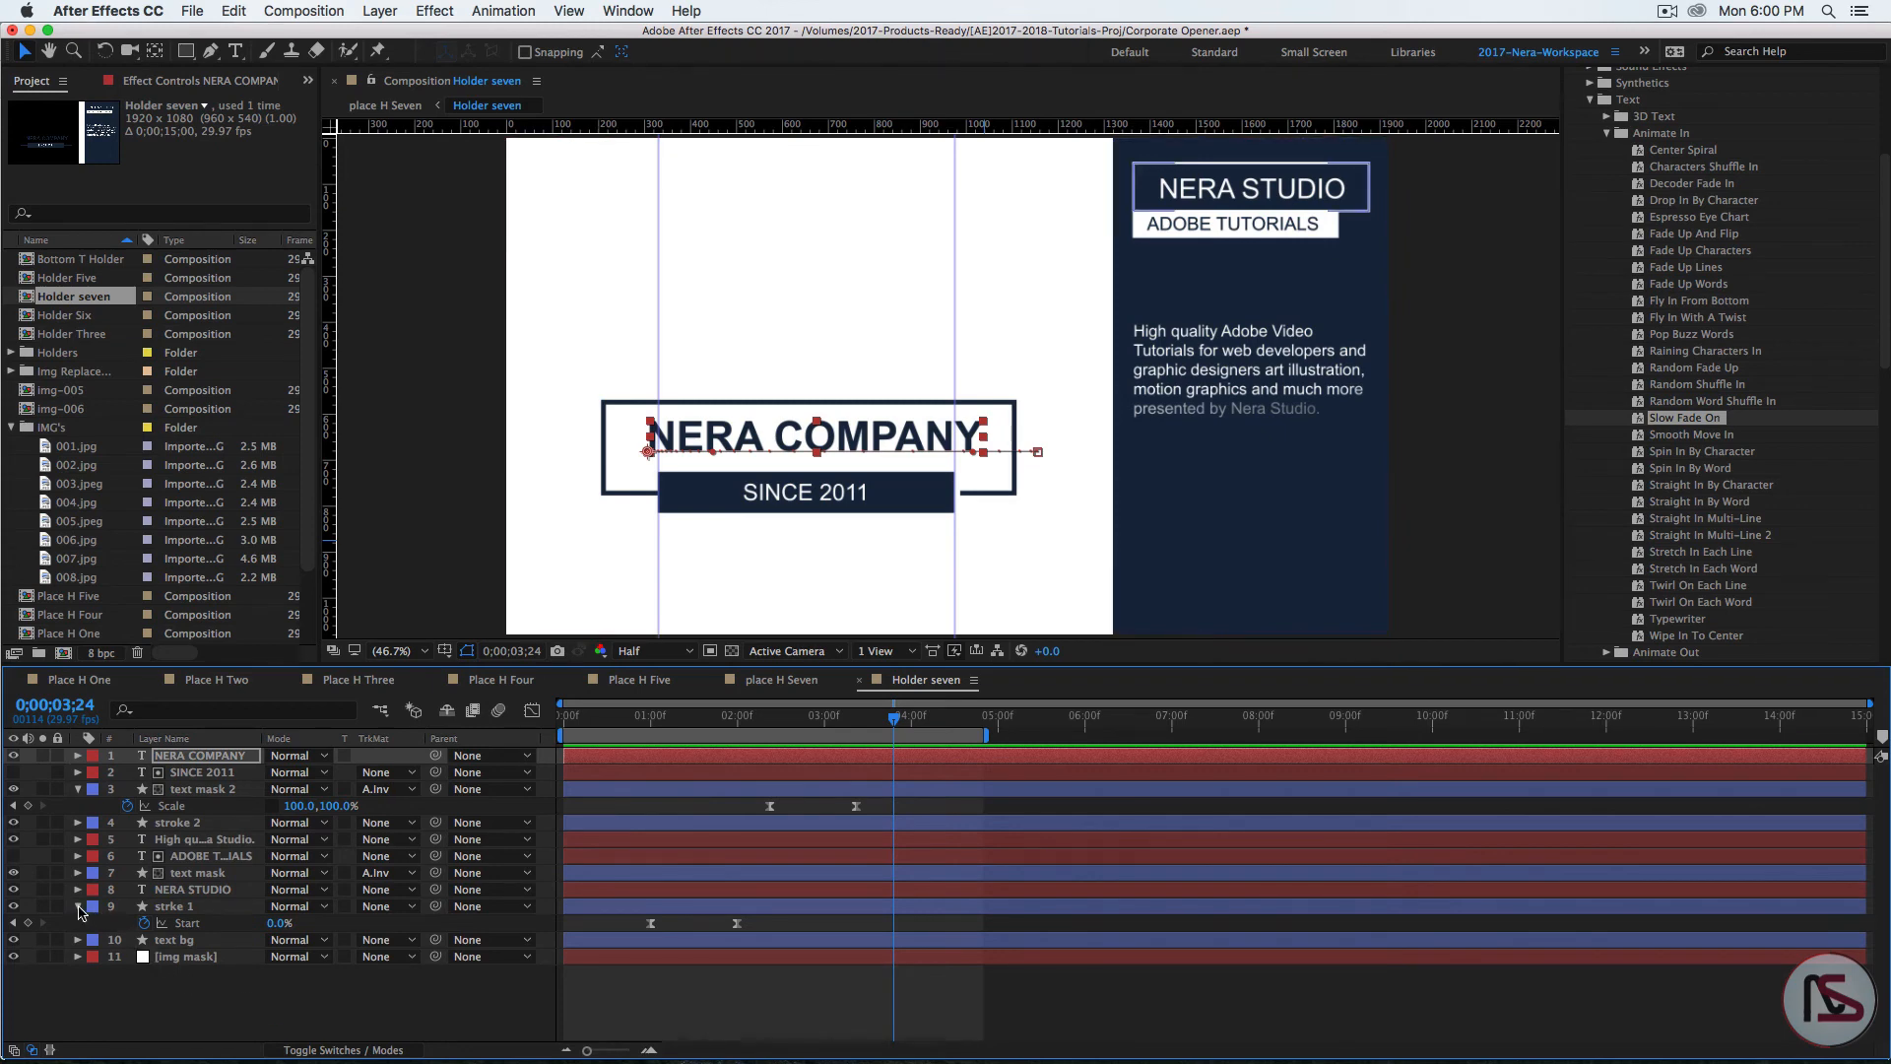
click(79, 907)
click(78, 789)
click(221, 1020)
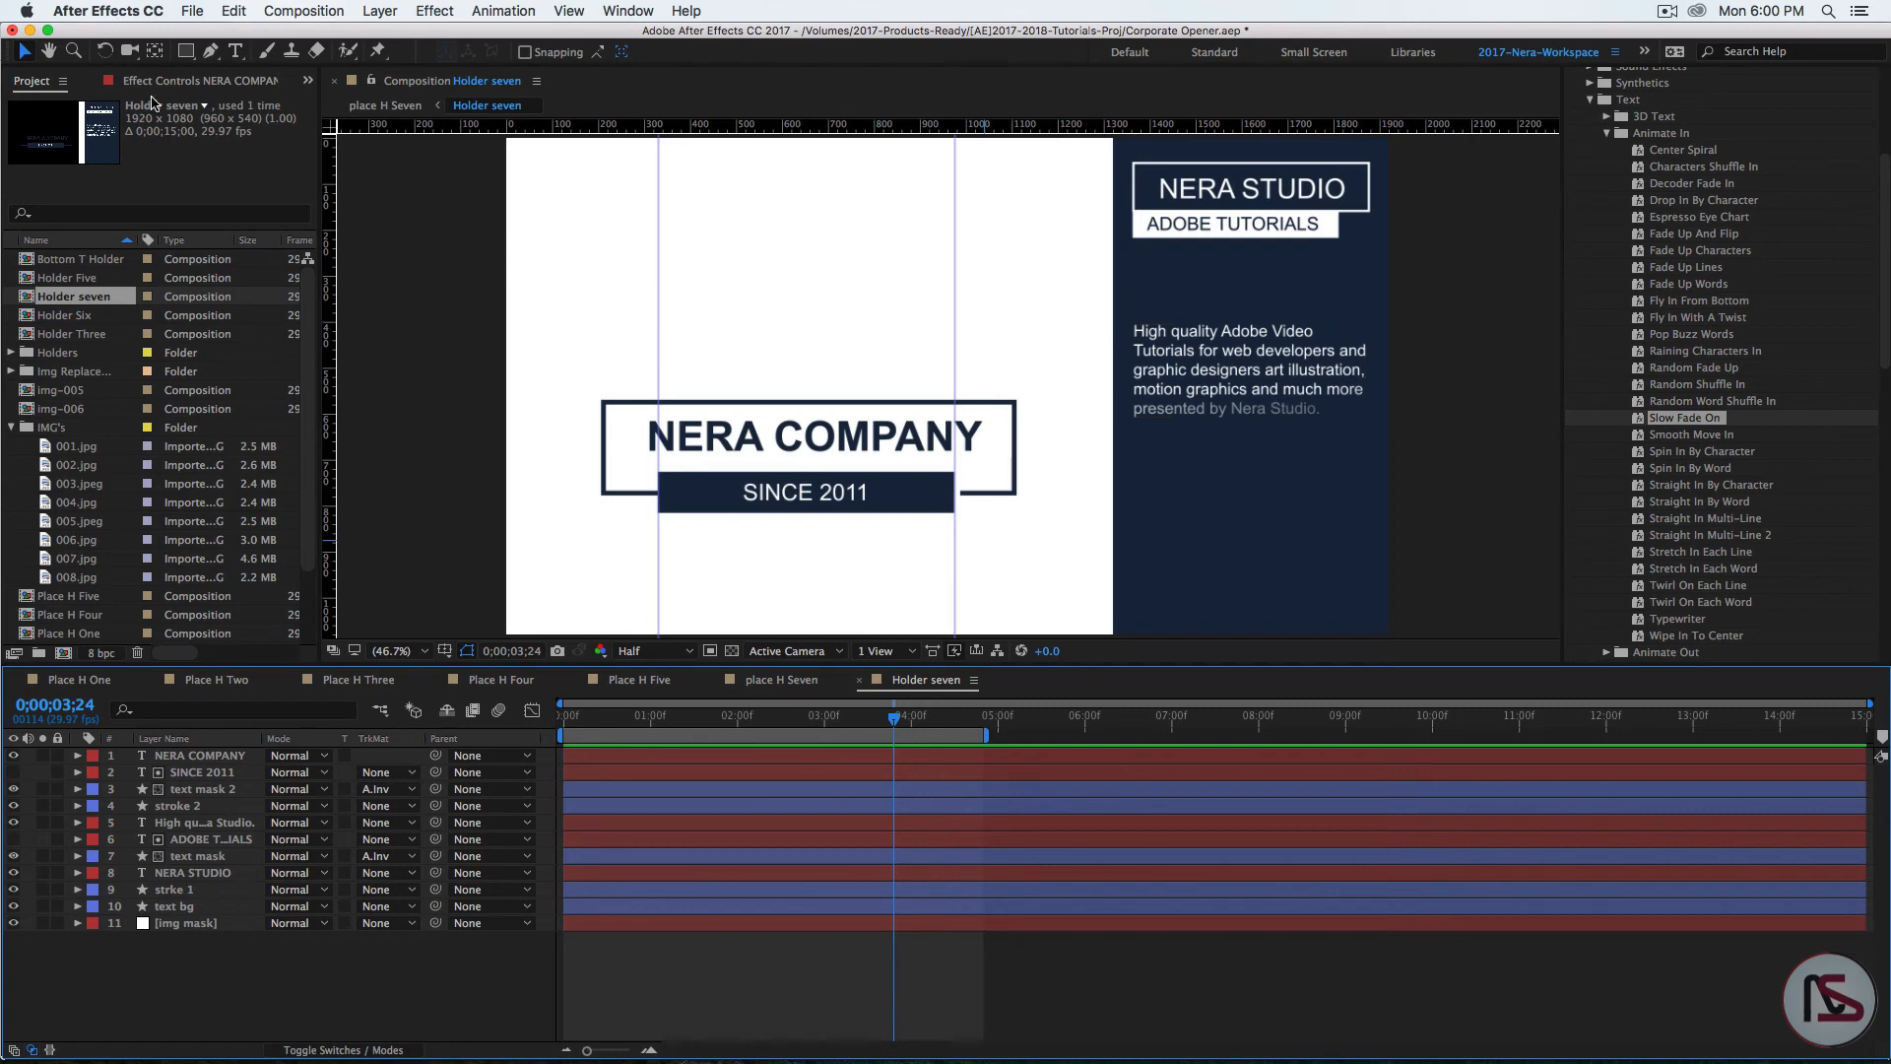
Step: Draw a rectangle shape with fill colour E80F47 covering the outlined frame around NERA COMPANY
click(187, 53)
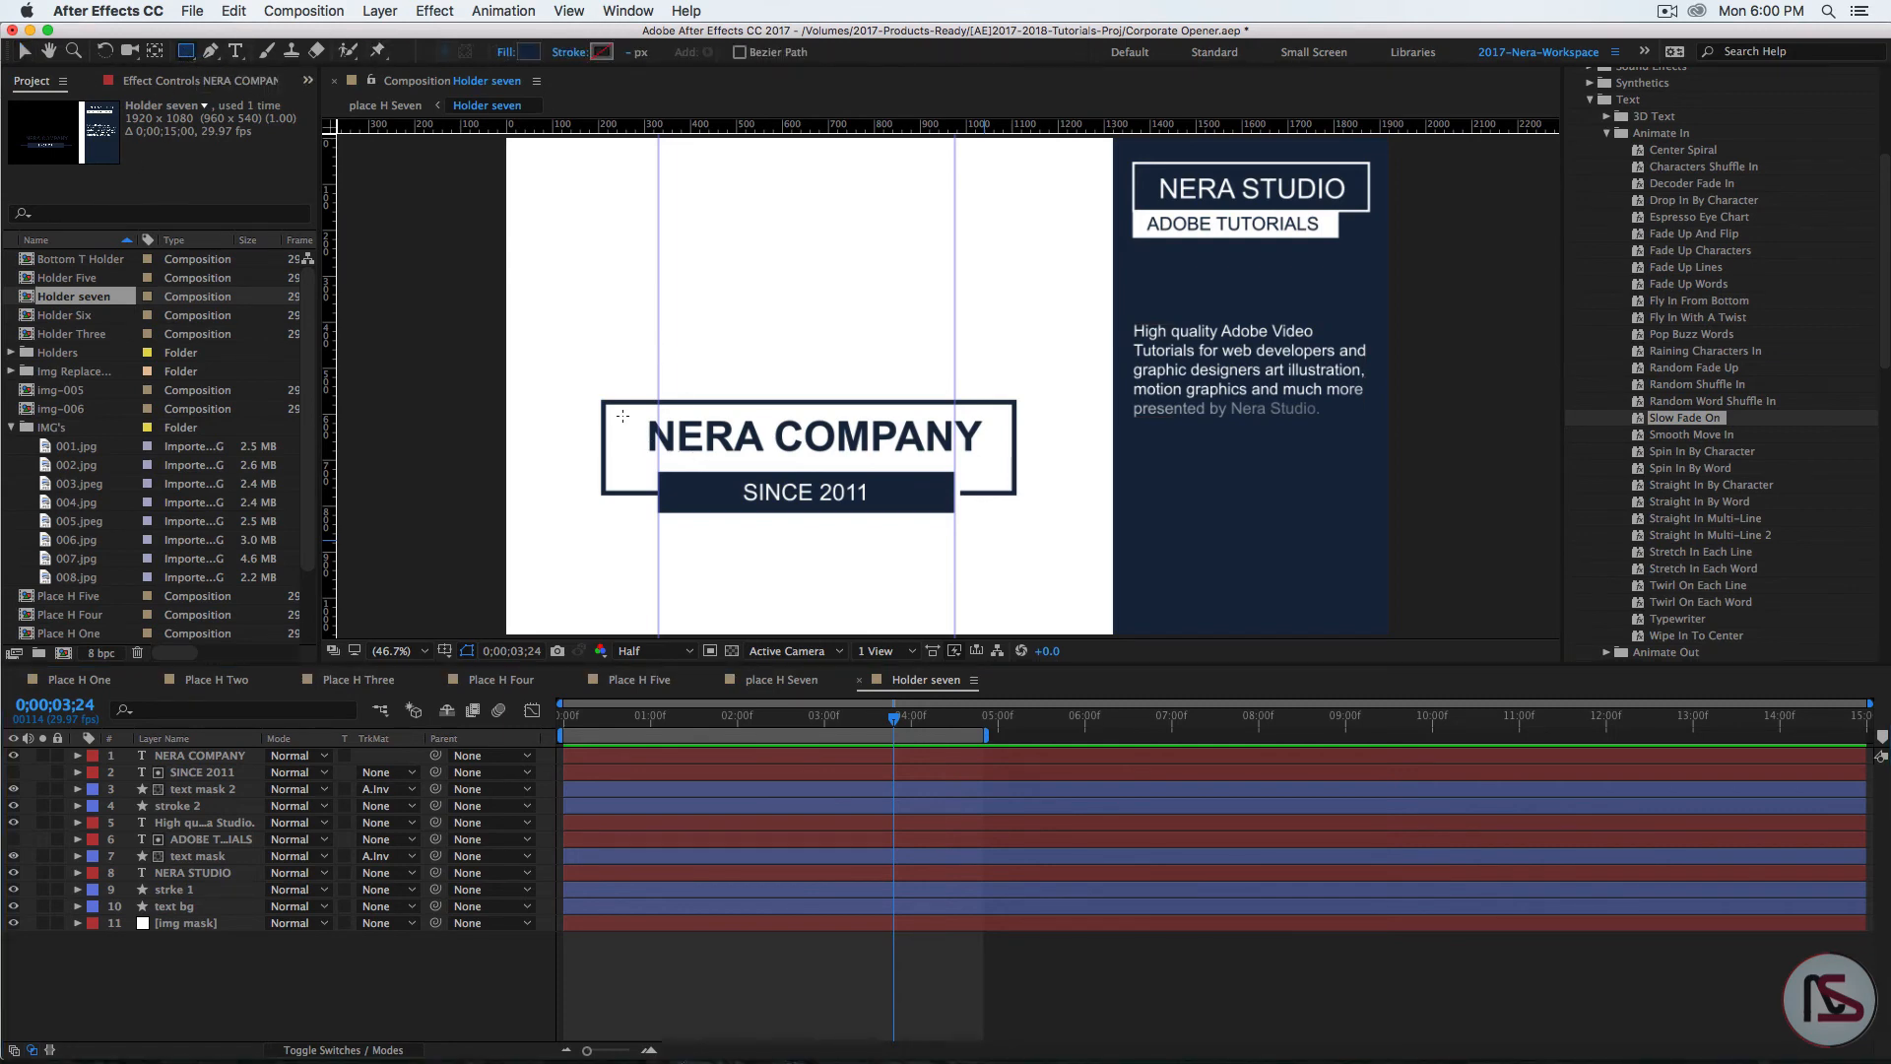
click(529, 51)
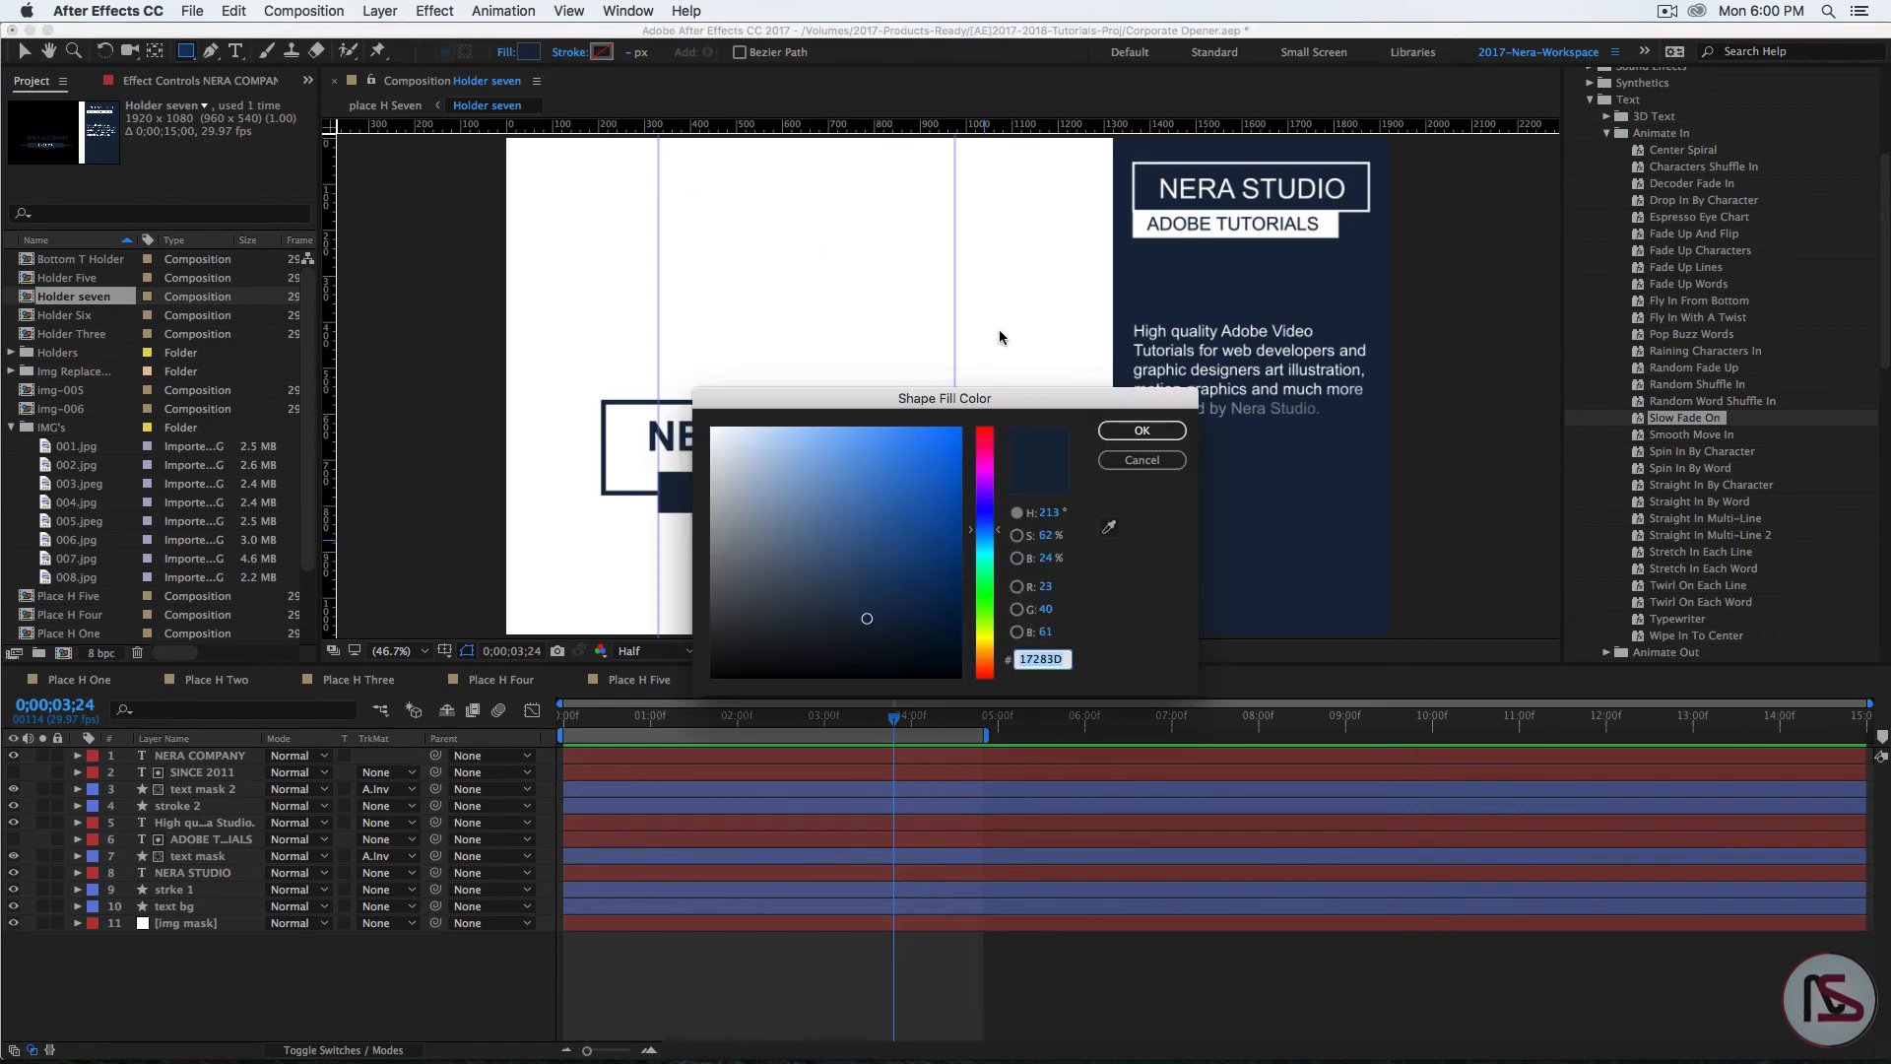
drag(982, 457, 986, 443)
click(944, 448)
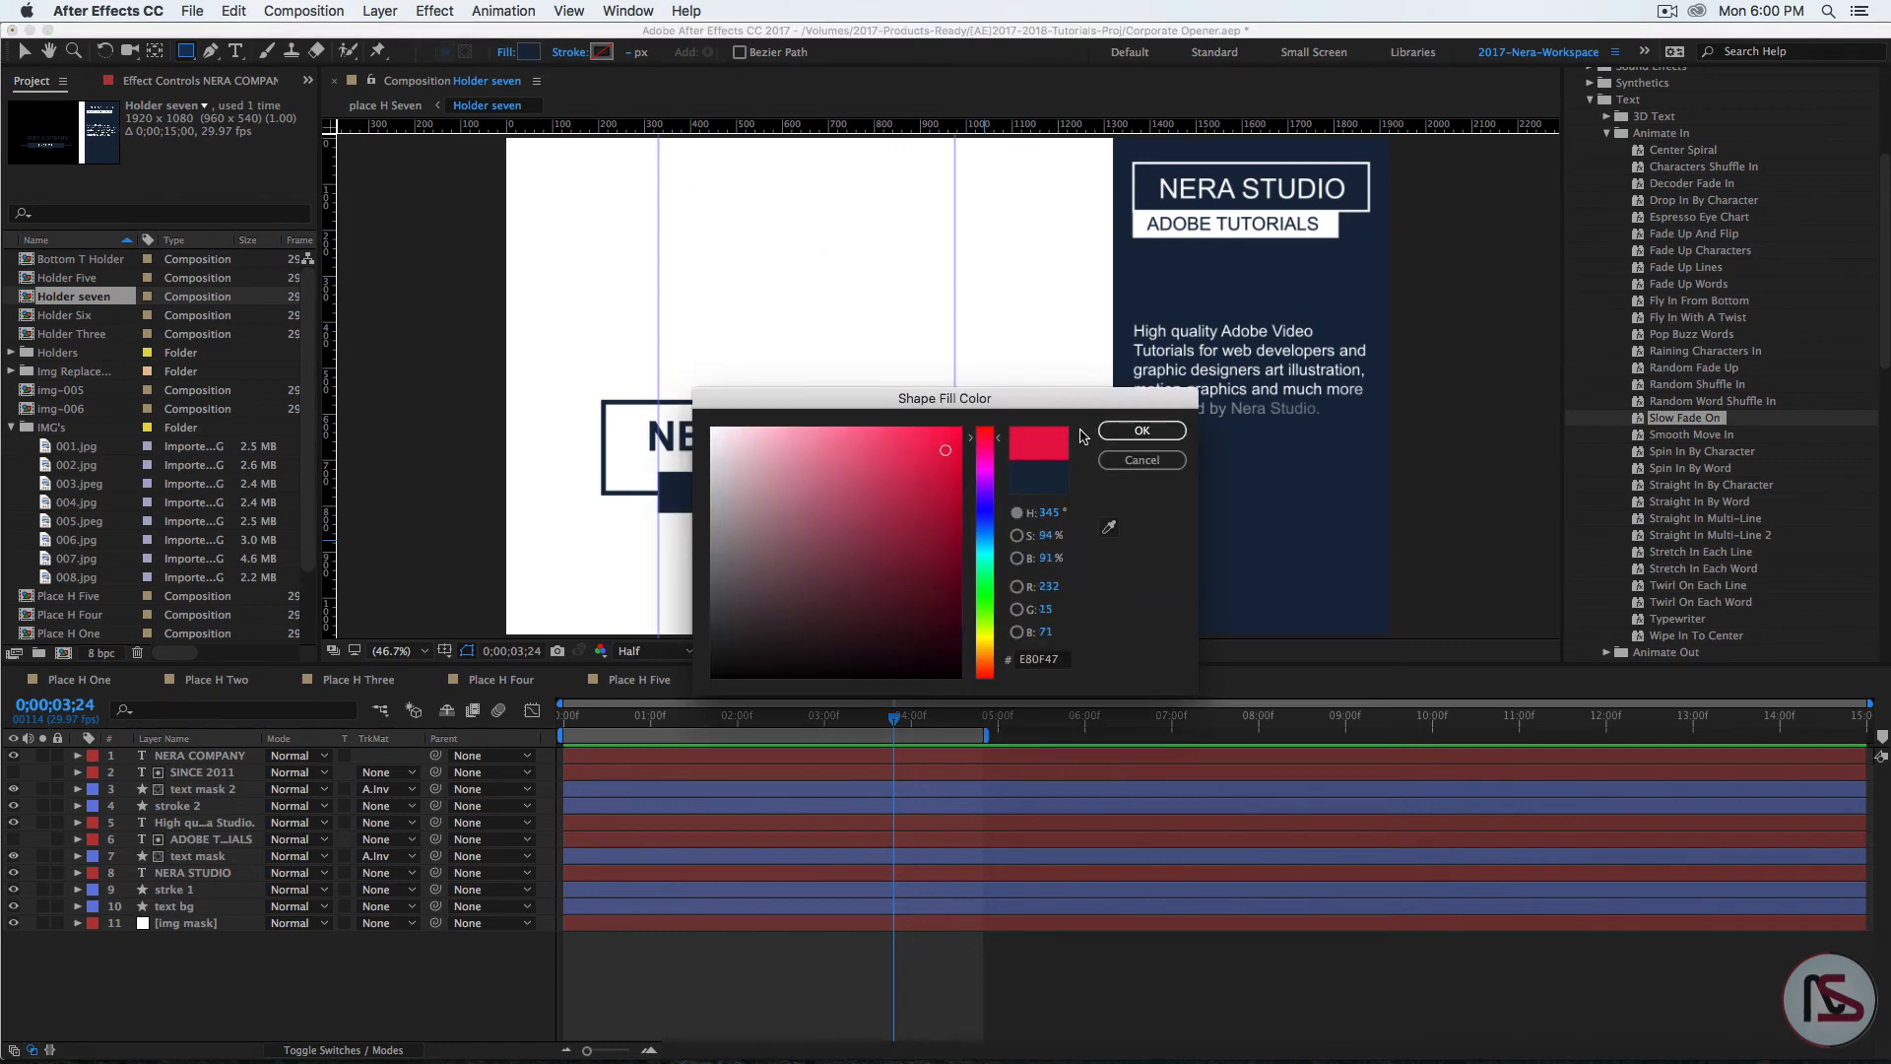
click(1141, 430)
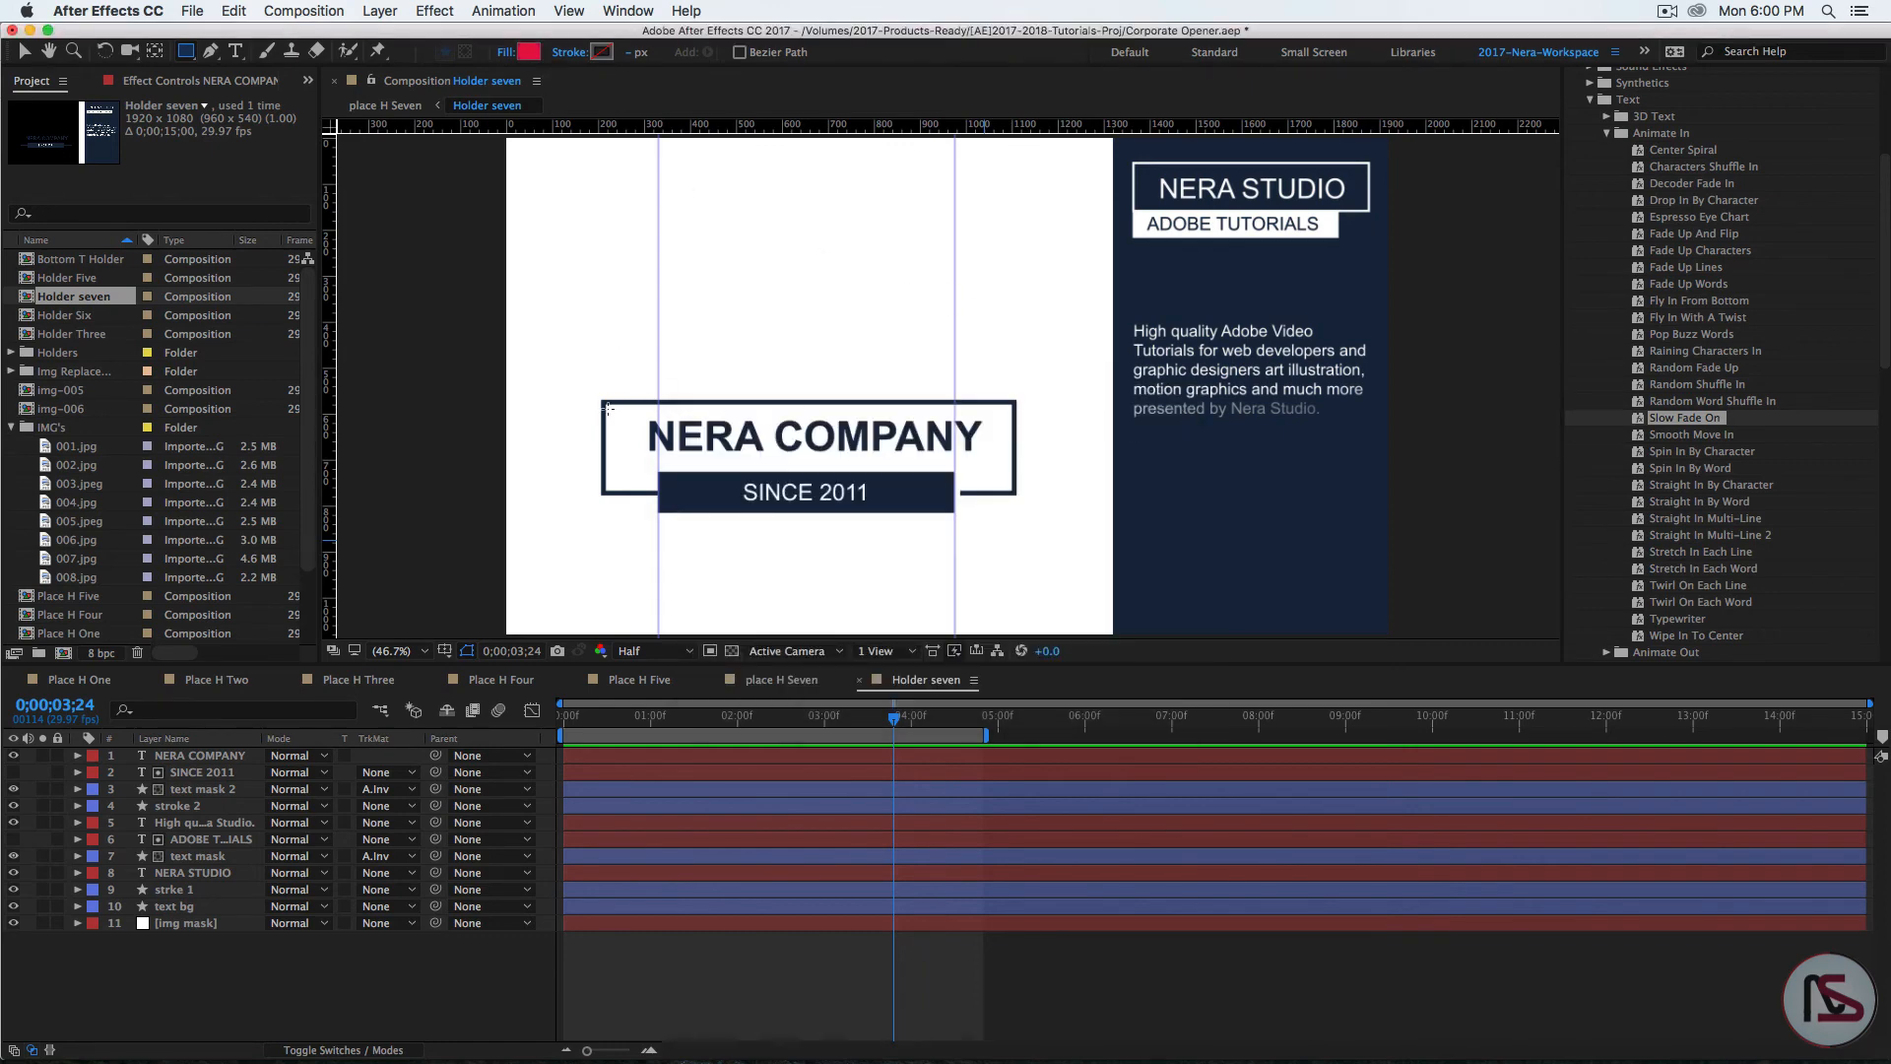
mouse_move(604, 403)
mouse_down()
mouse_move(643, 448)
mouse_move(822, 488)
mouse_move(1015, 493)
mouse_up()
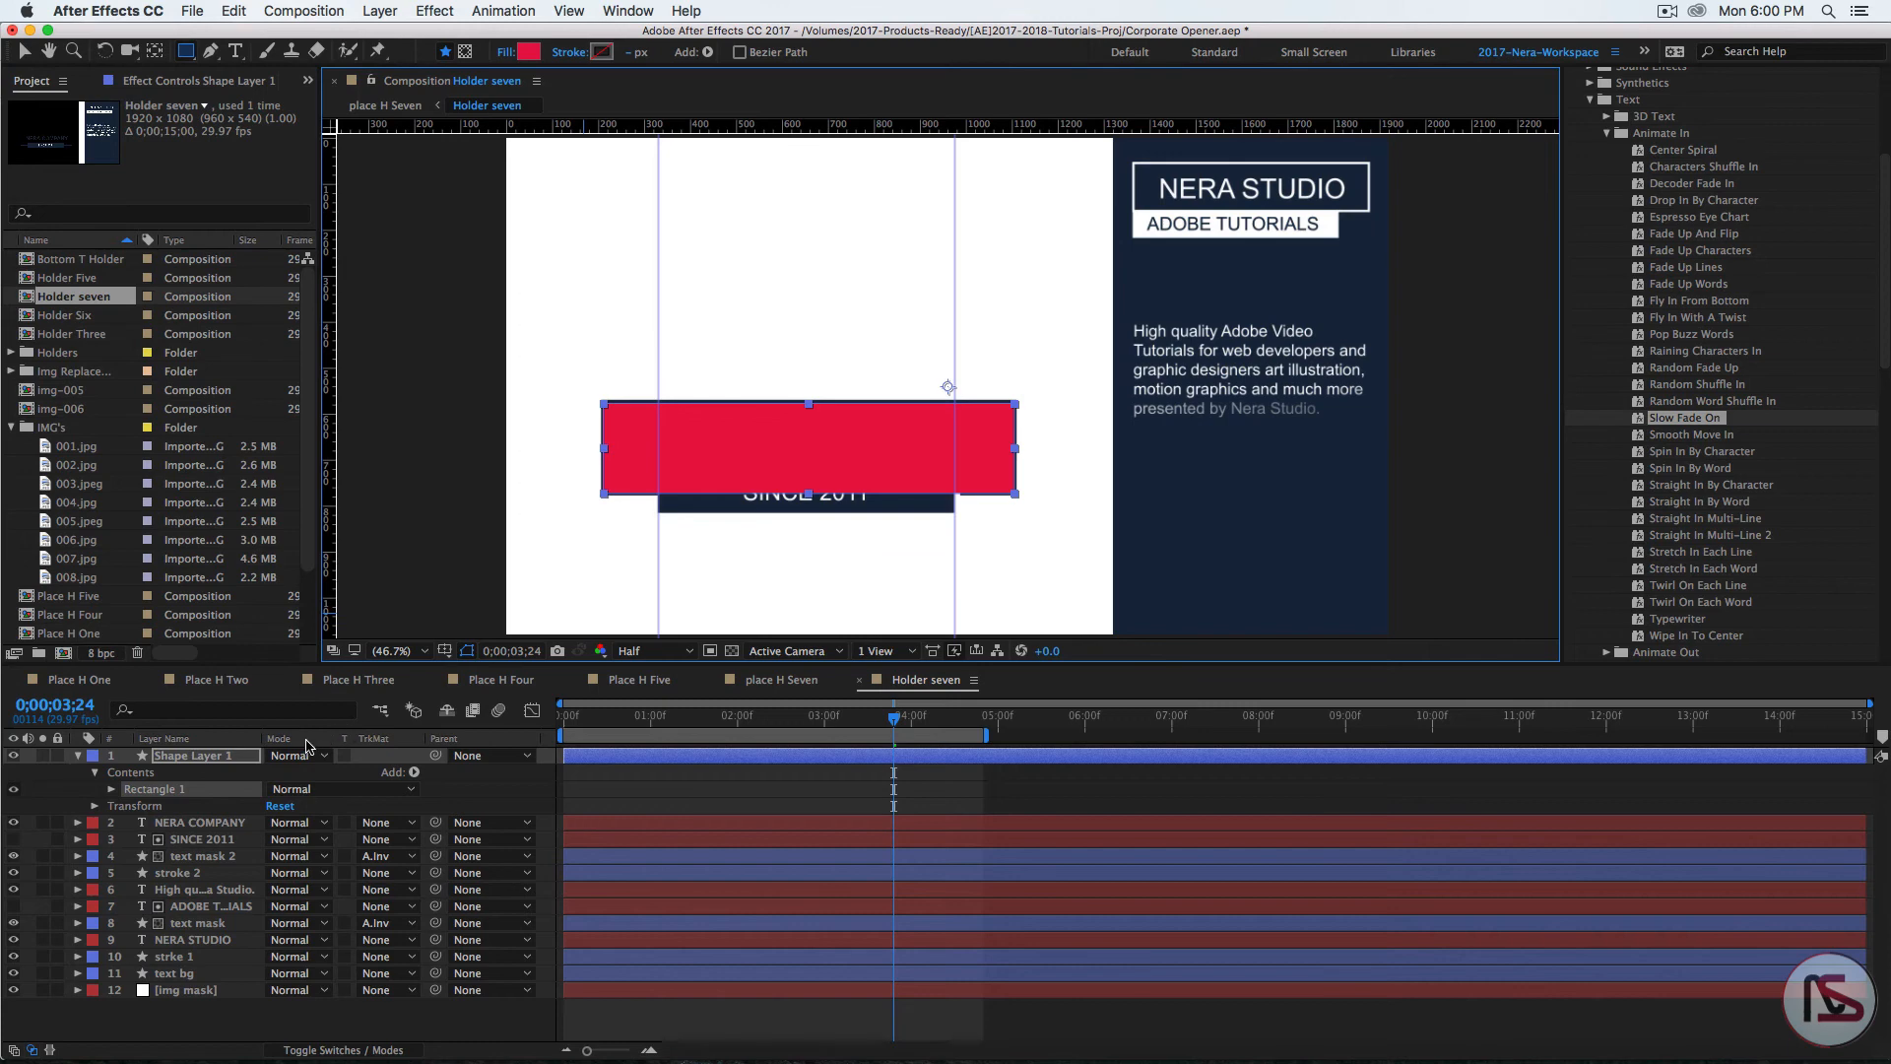
Step: Rename the new rectangle shape layer as text mask 2 and collapse it
click(196, 766)
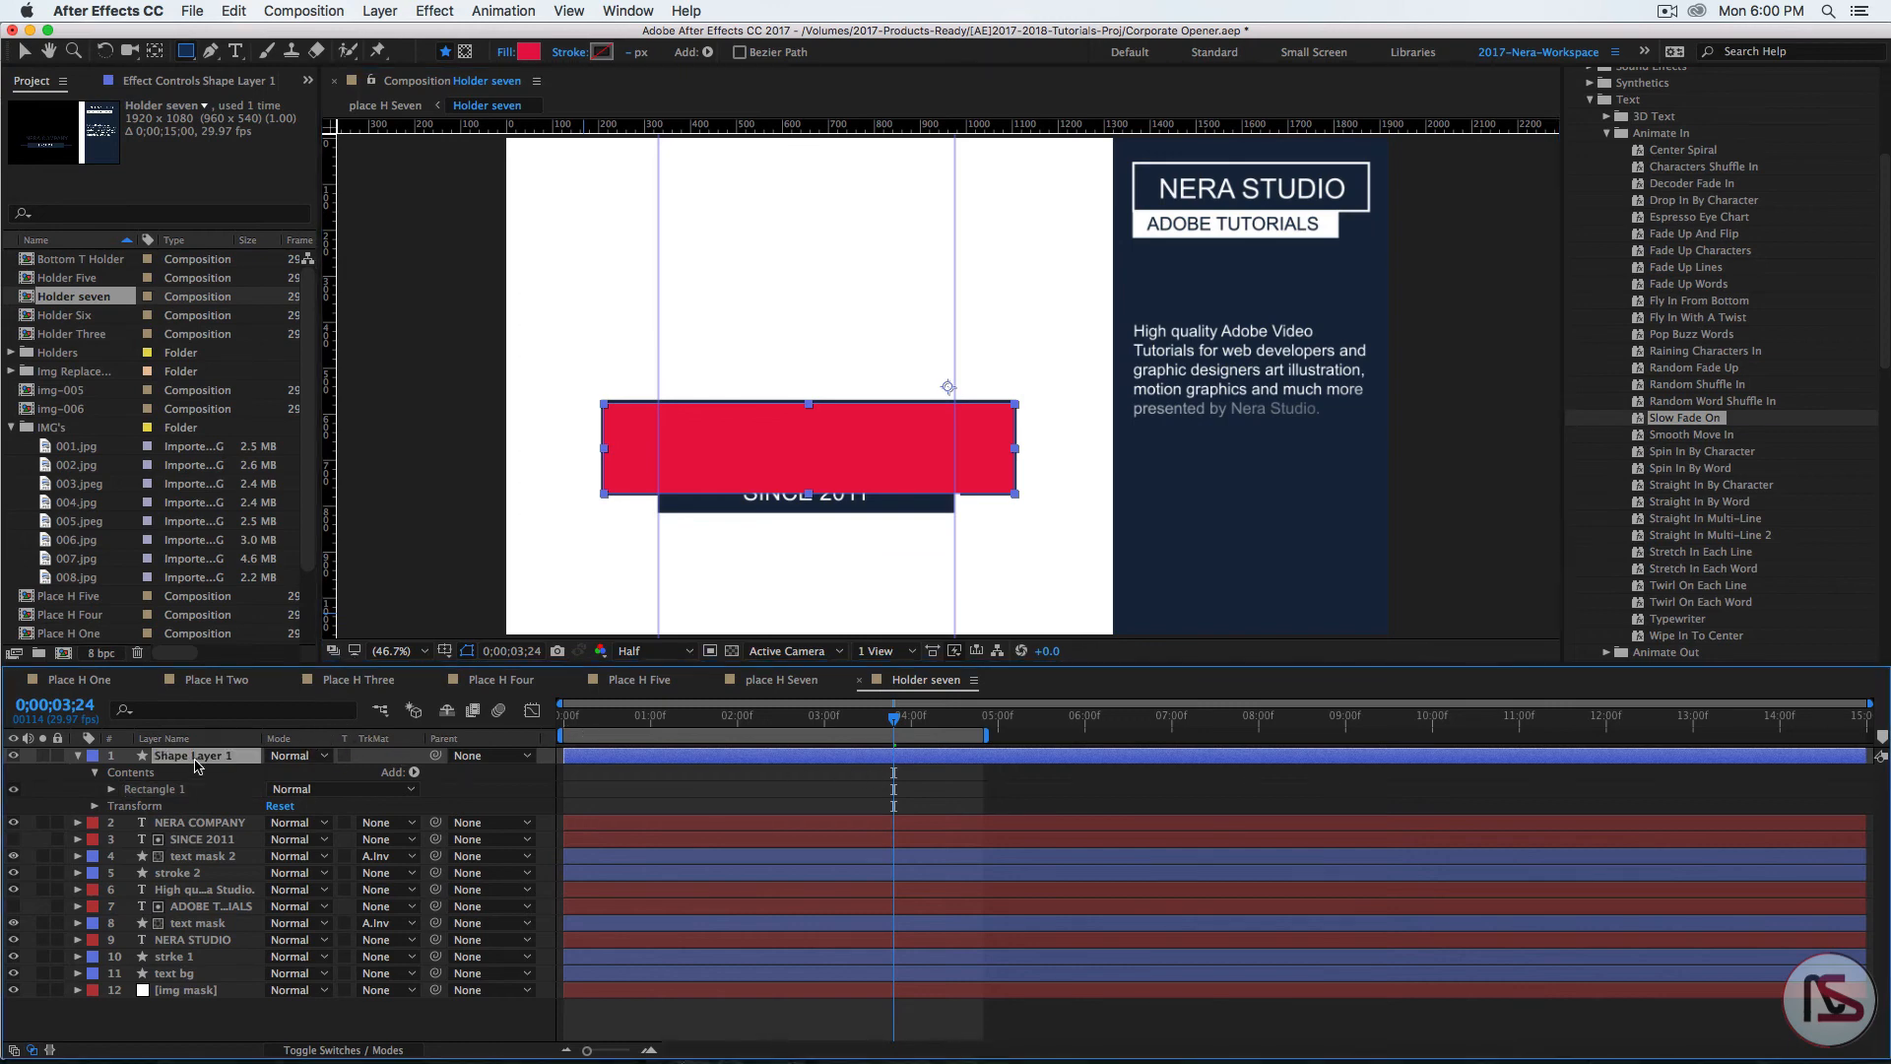
key(Return)
text(text mask 2)
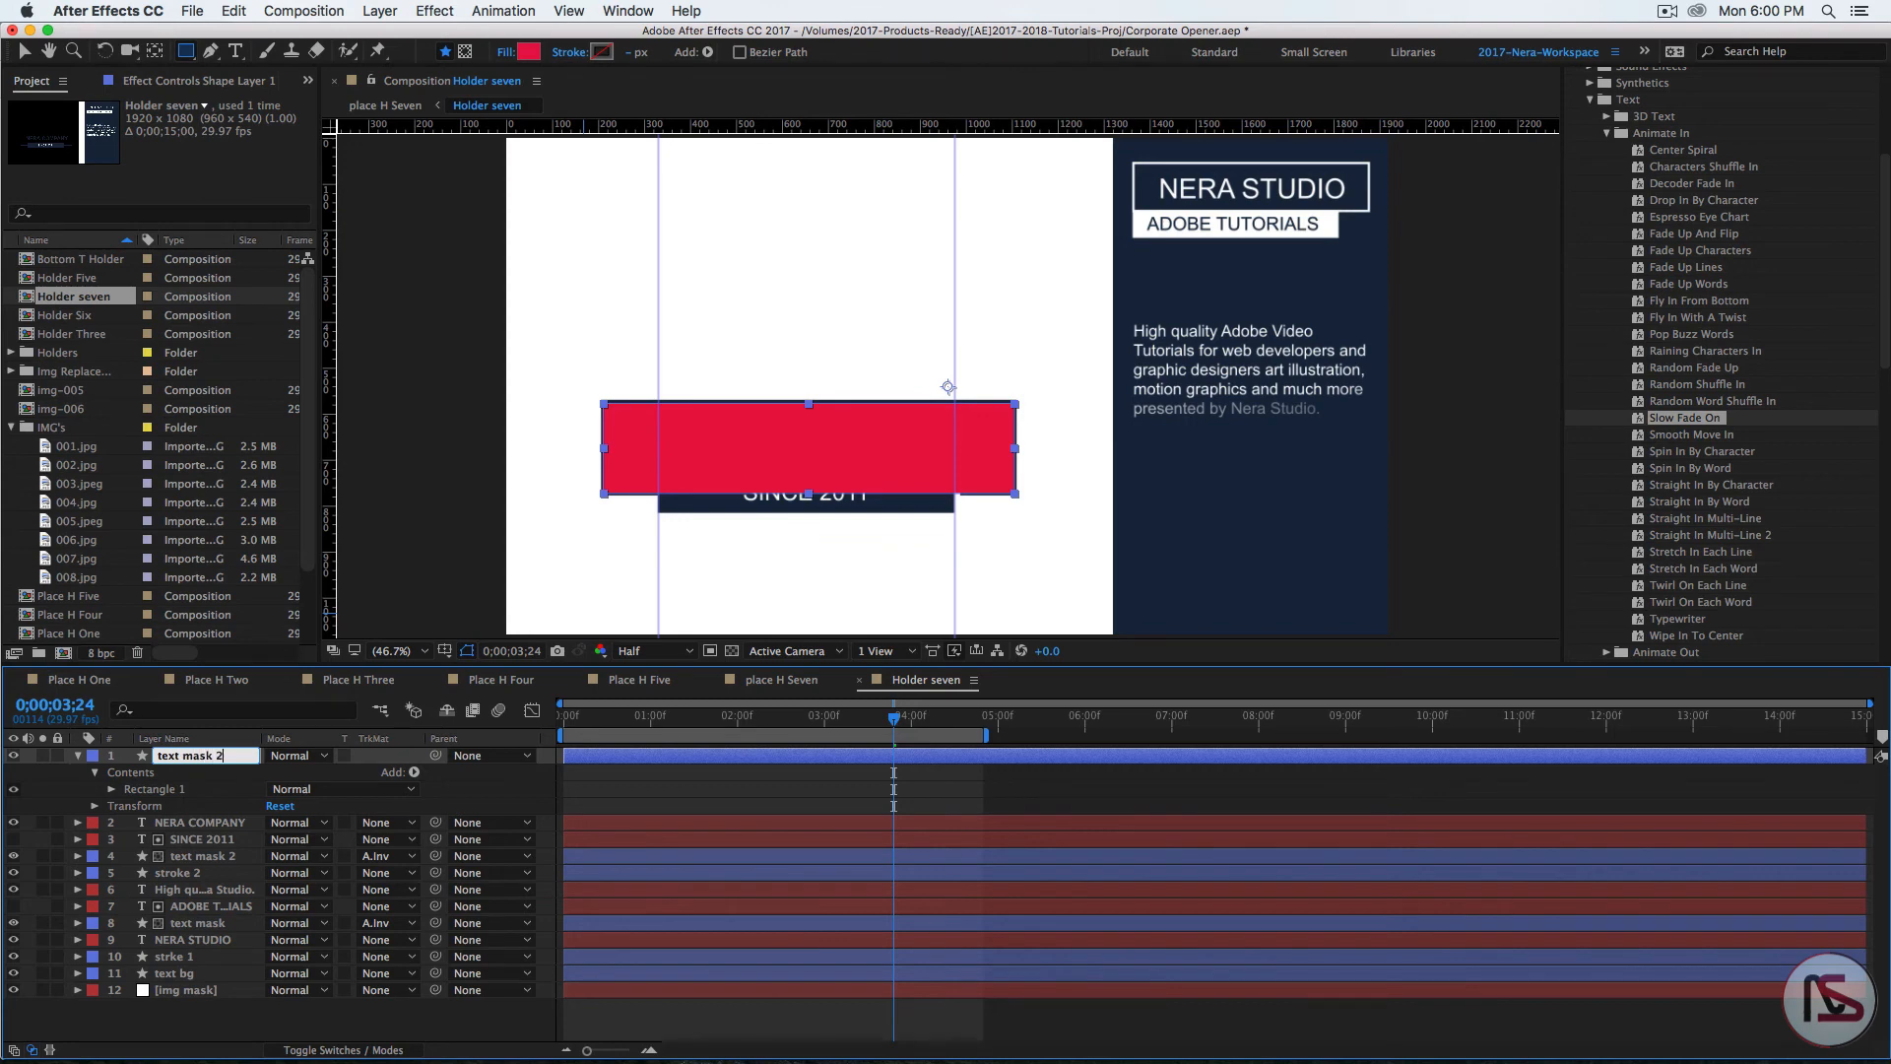
key(Return)
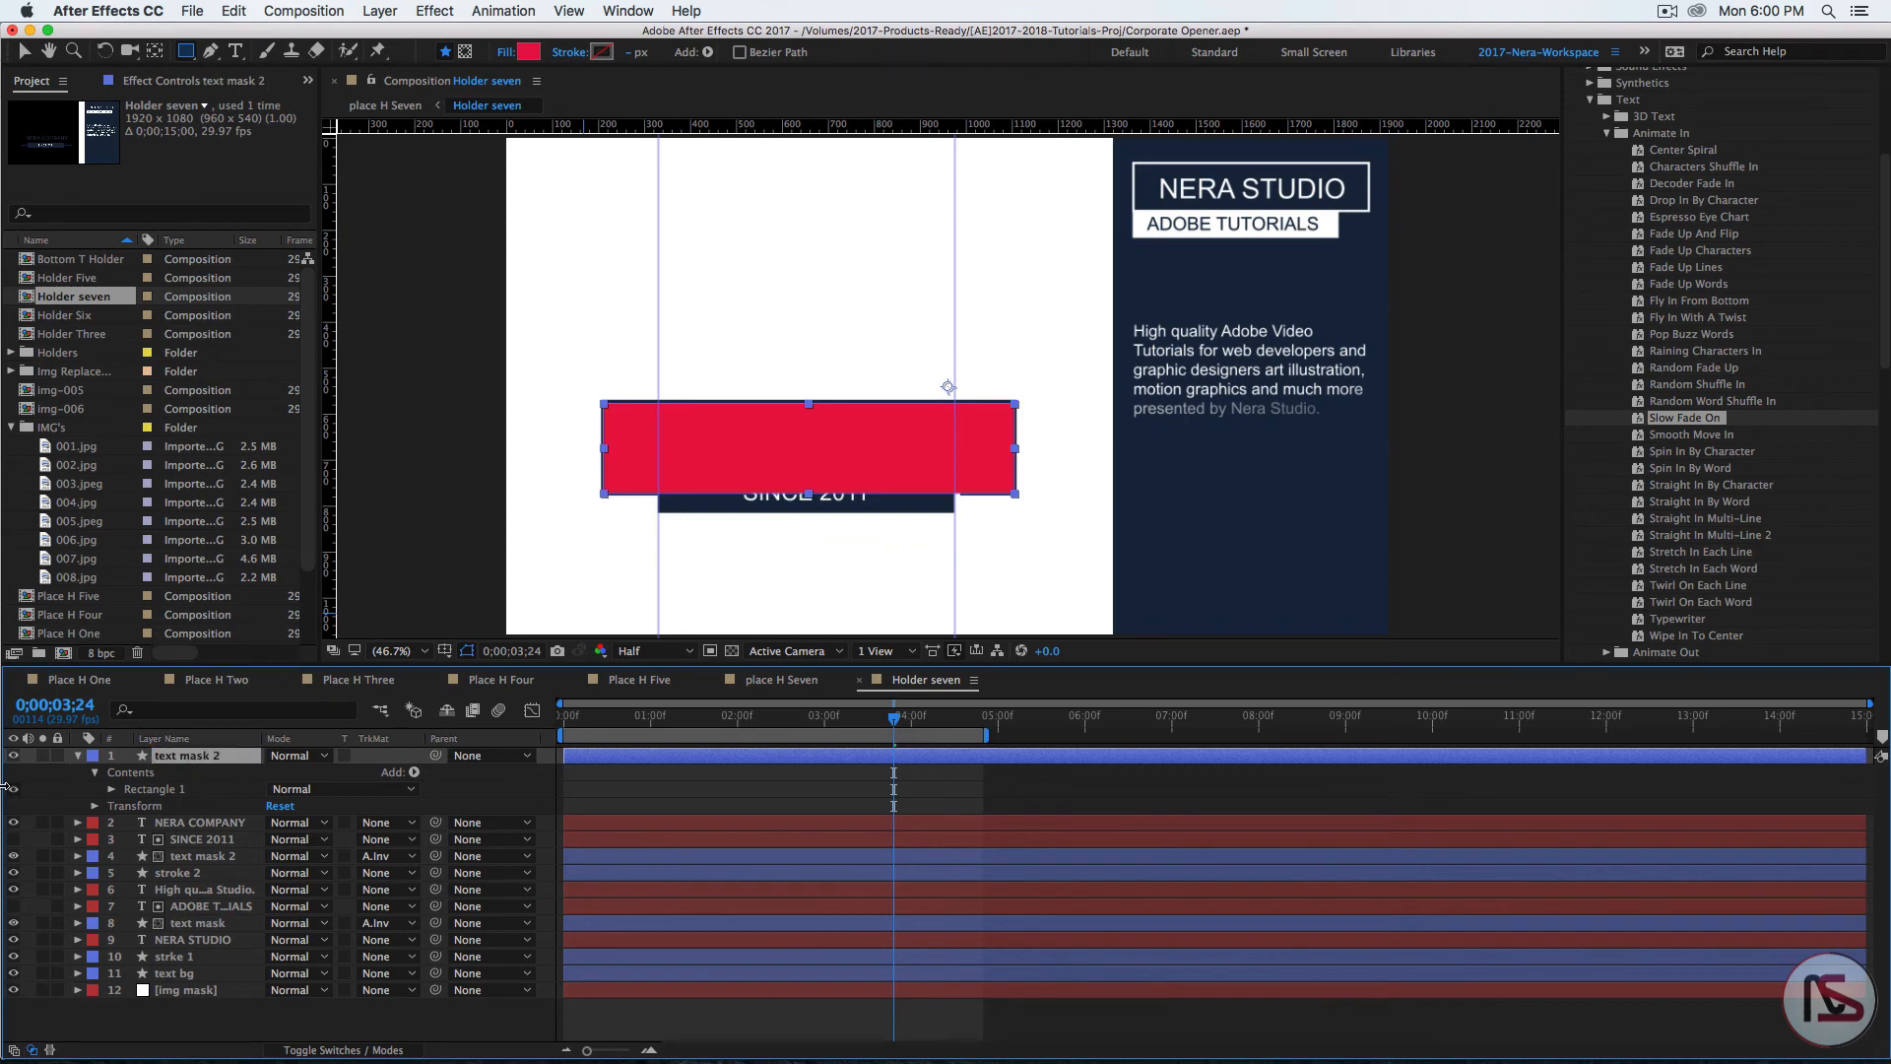
click(78, 756)
Step: Set the NERA COMPANY layer's track matte to Alpha Matte "text mask 2" and preview the animation
click(187, 773)
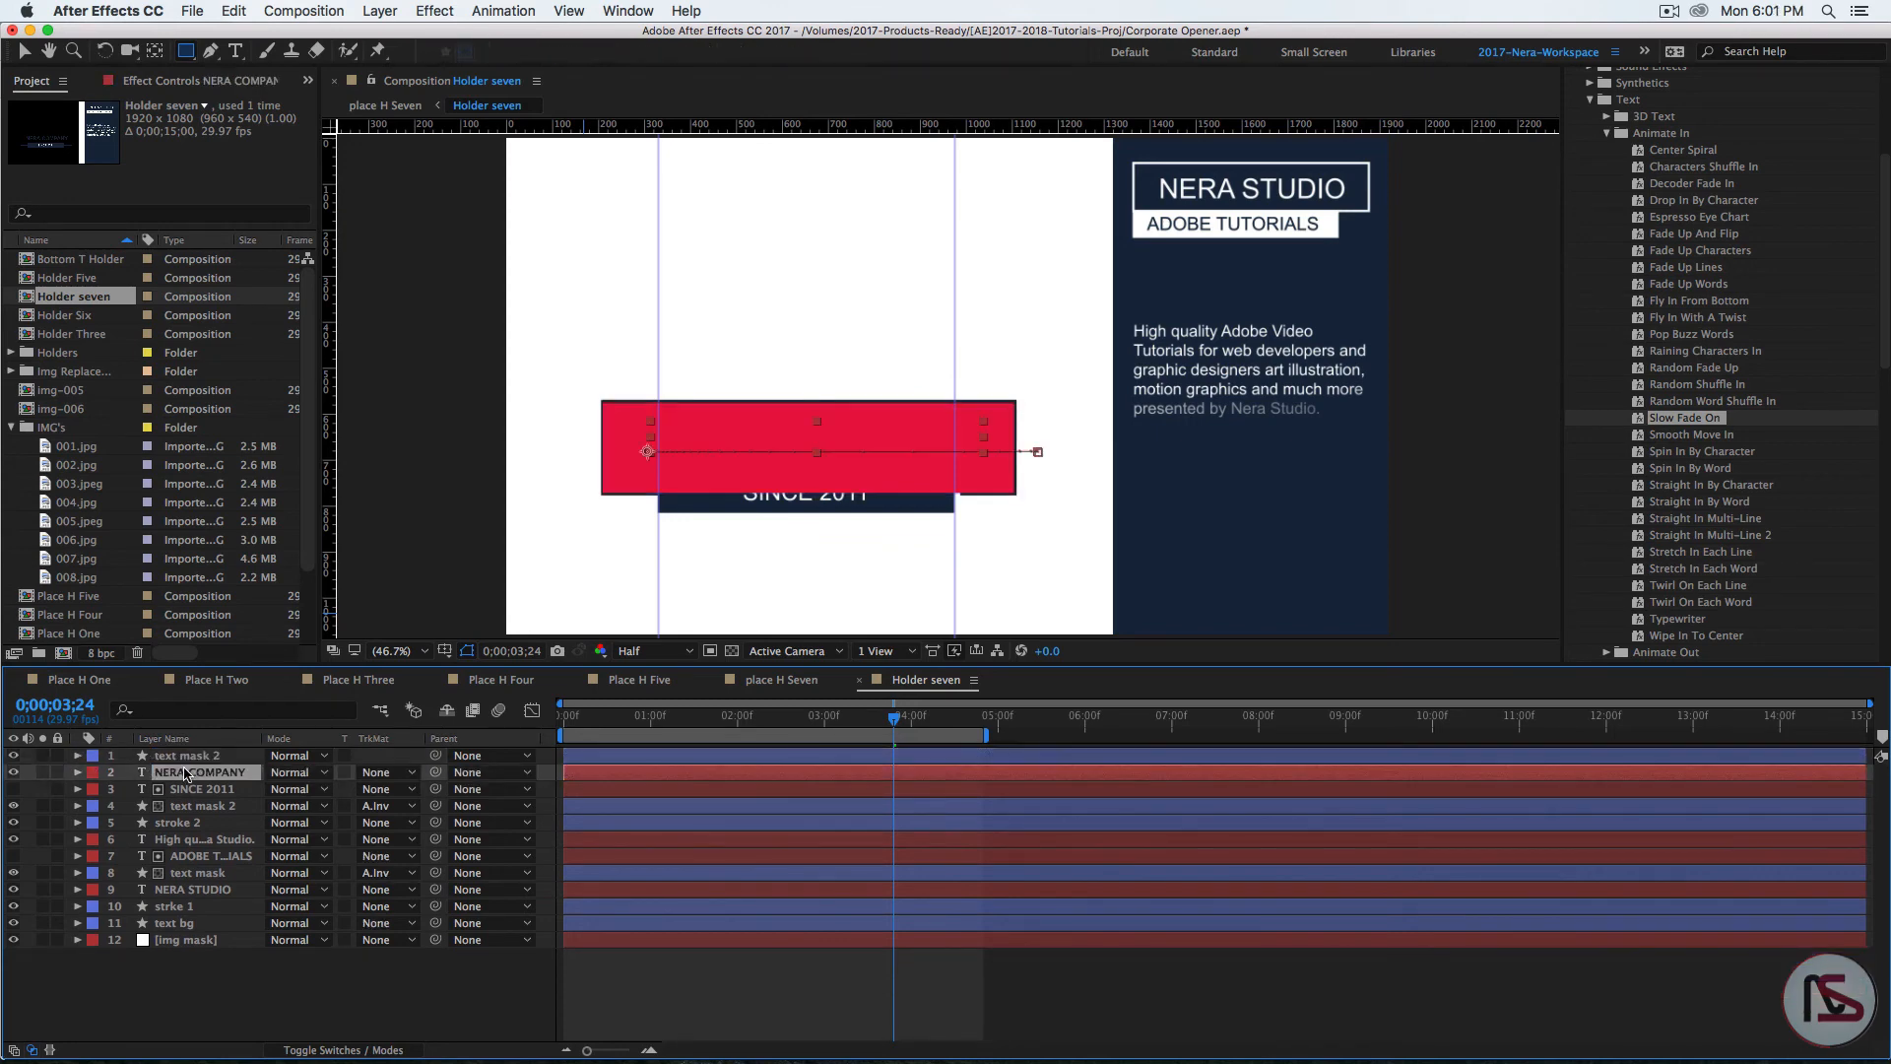
click(380, 774)
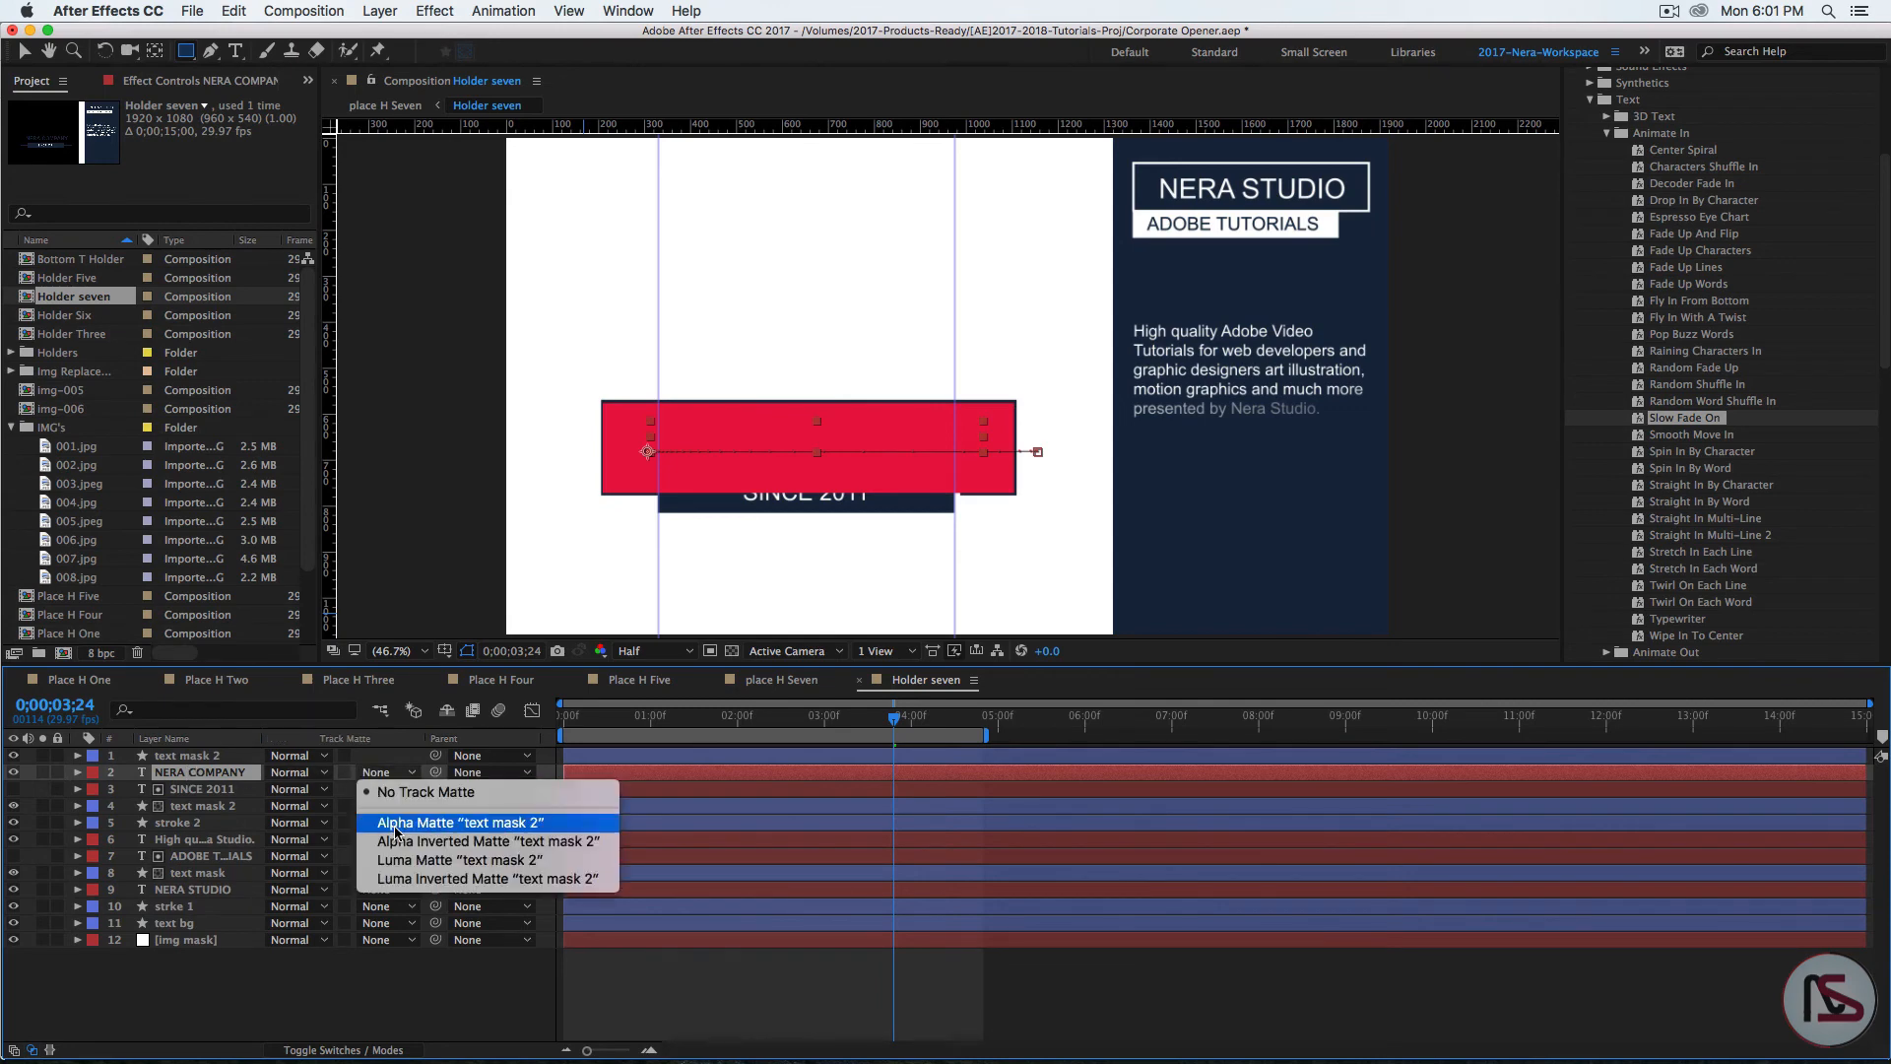
click(395, 826)
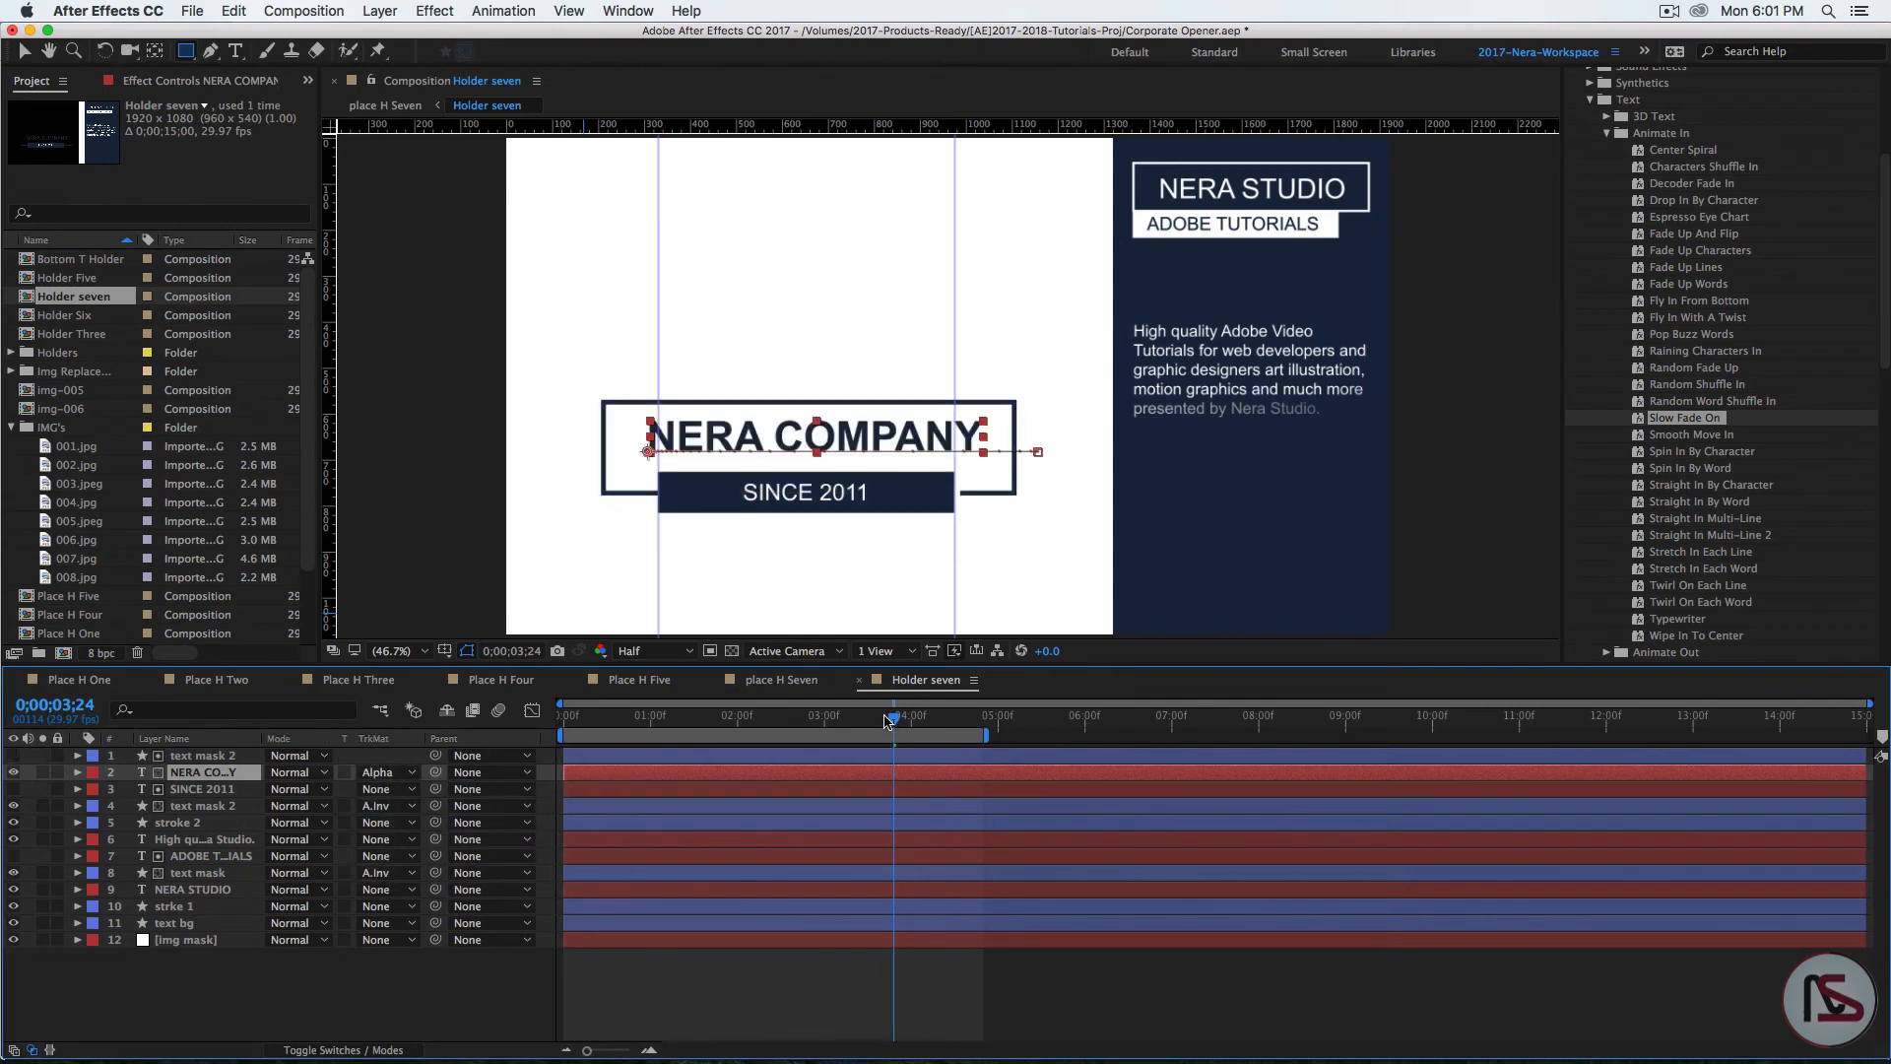
key(space)
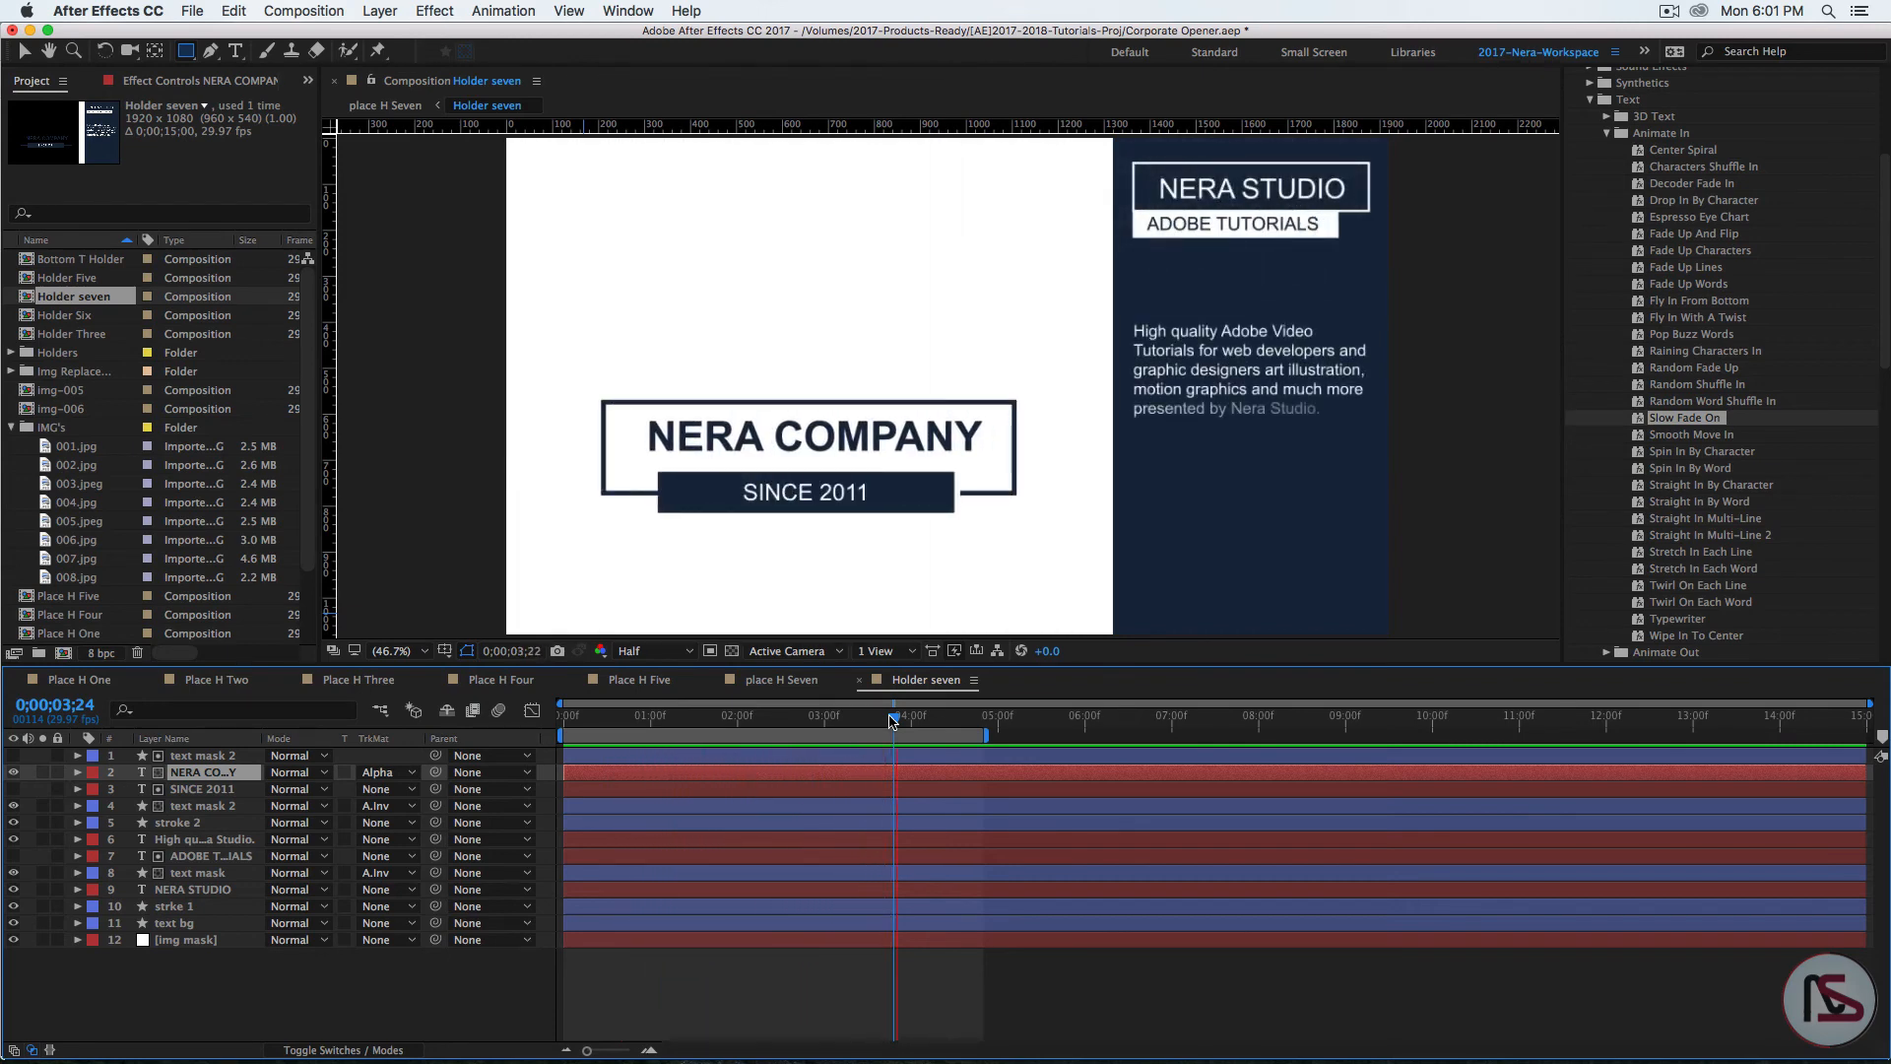
Step: Pre-compose the img mask layer as img-007, leaving all attributes in Holder seven
key(space)
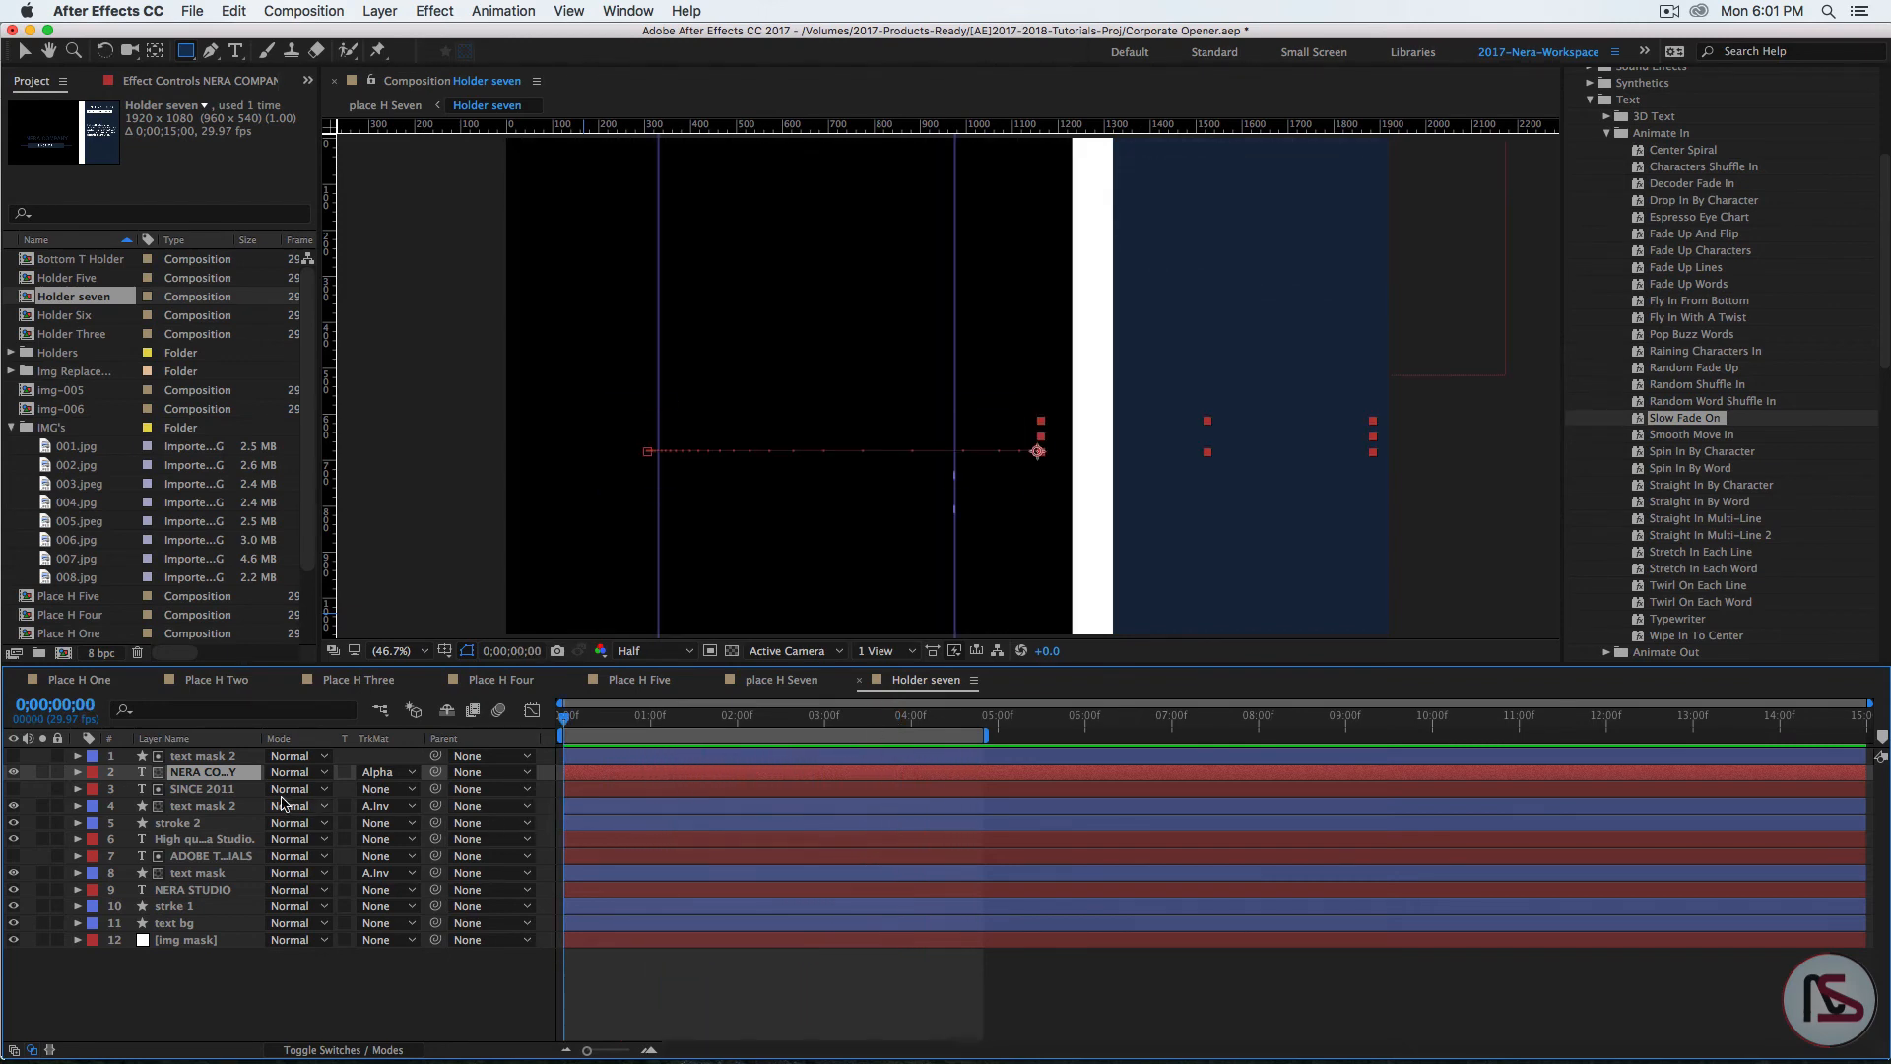
click(252, 1002)
click(200, 942)
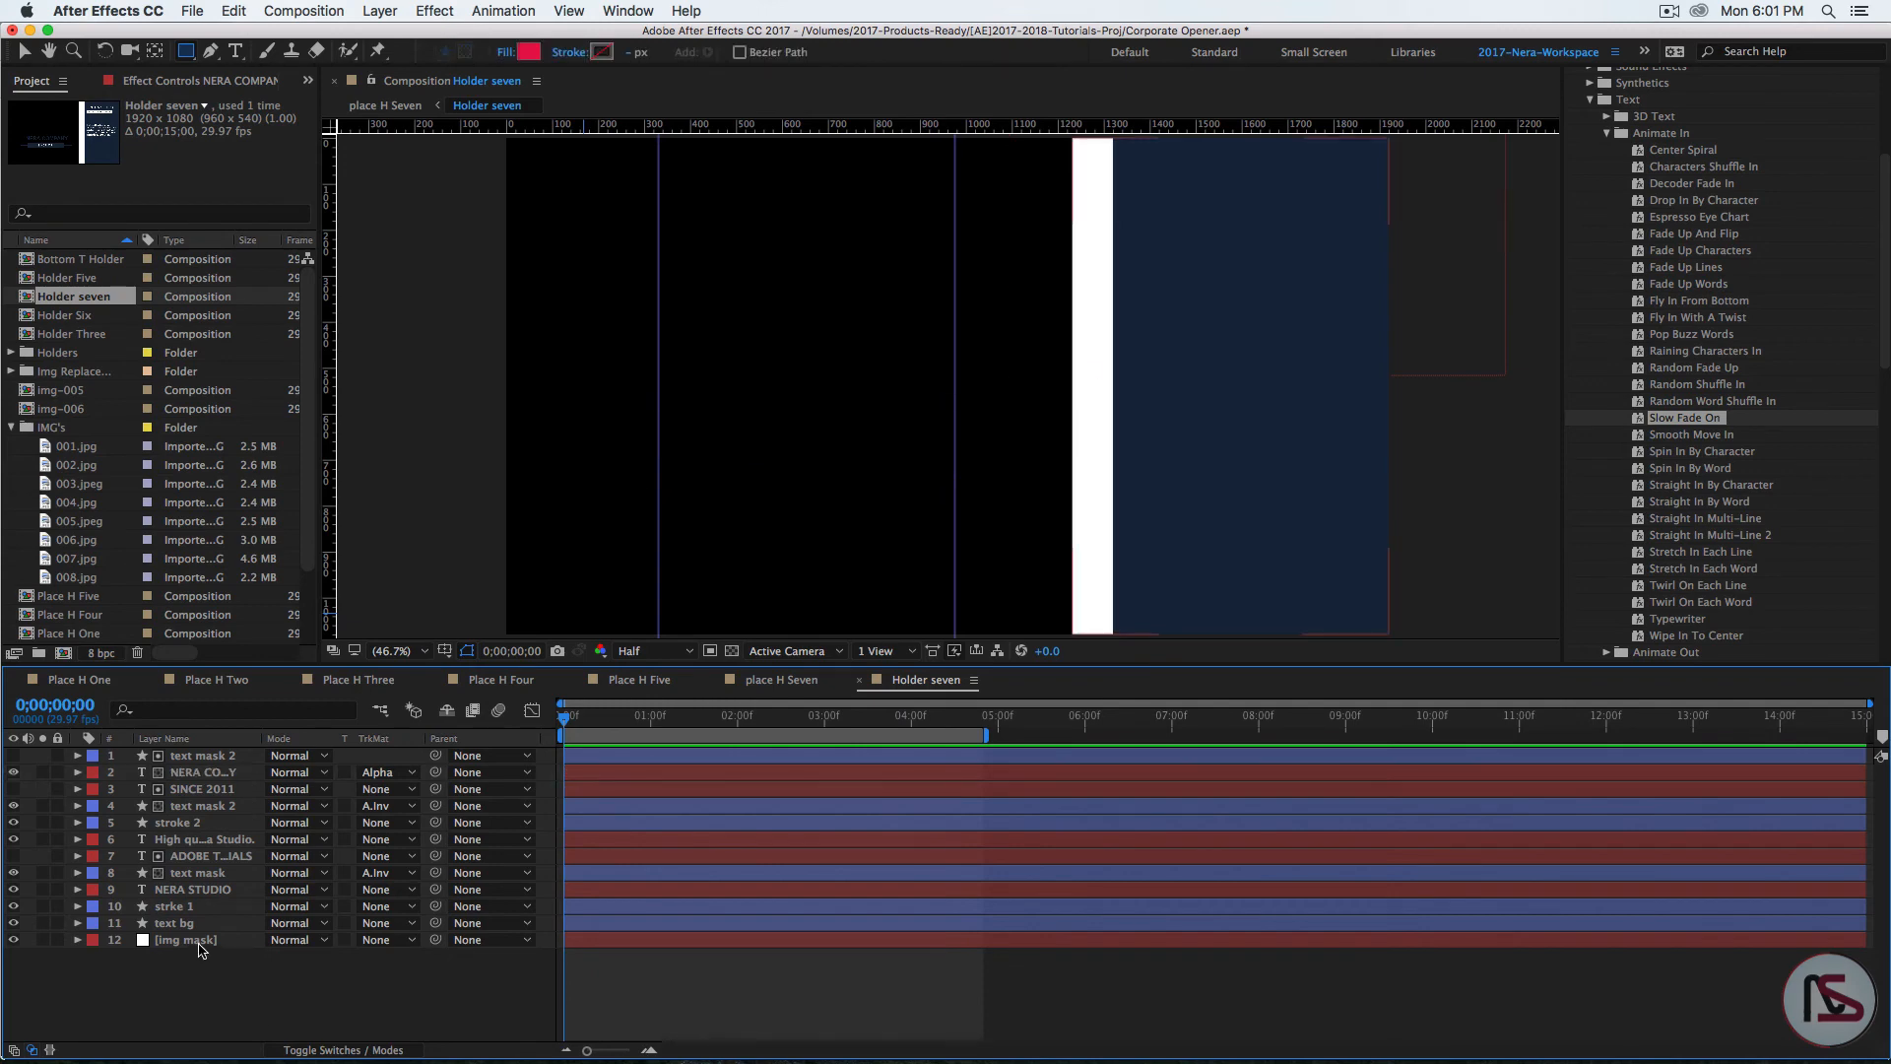
key(m)
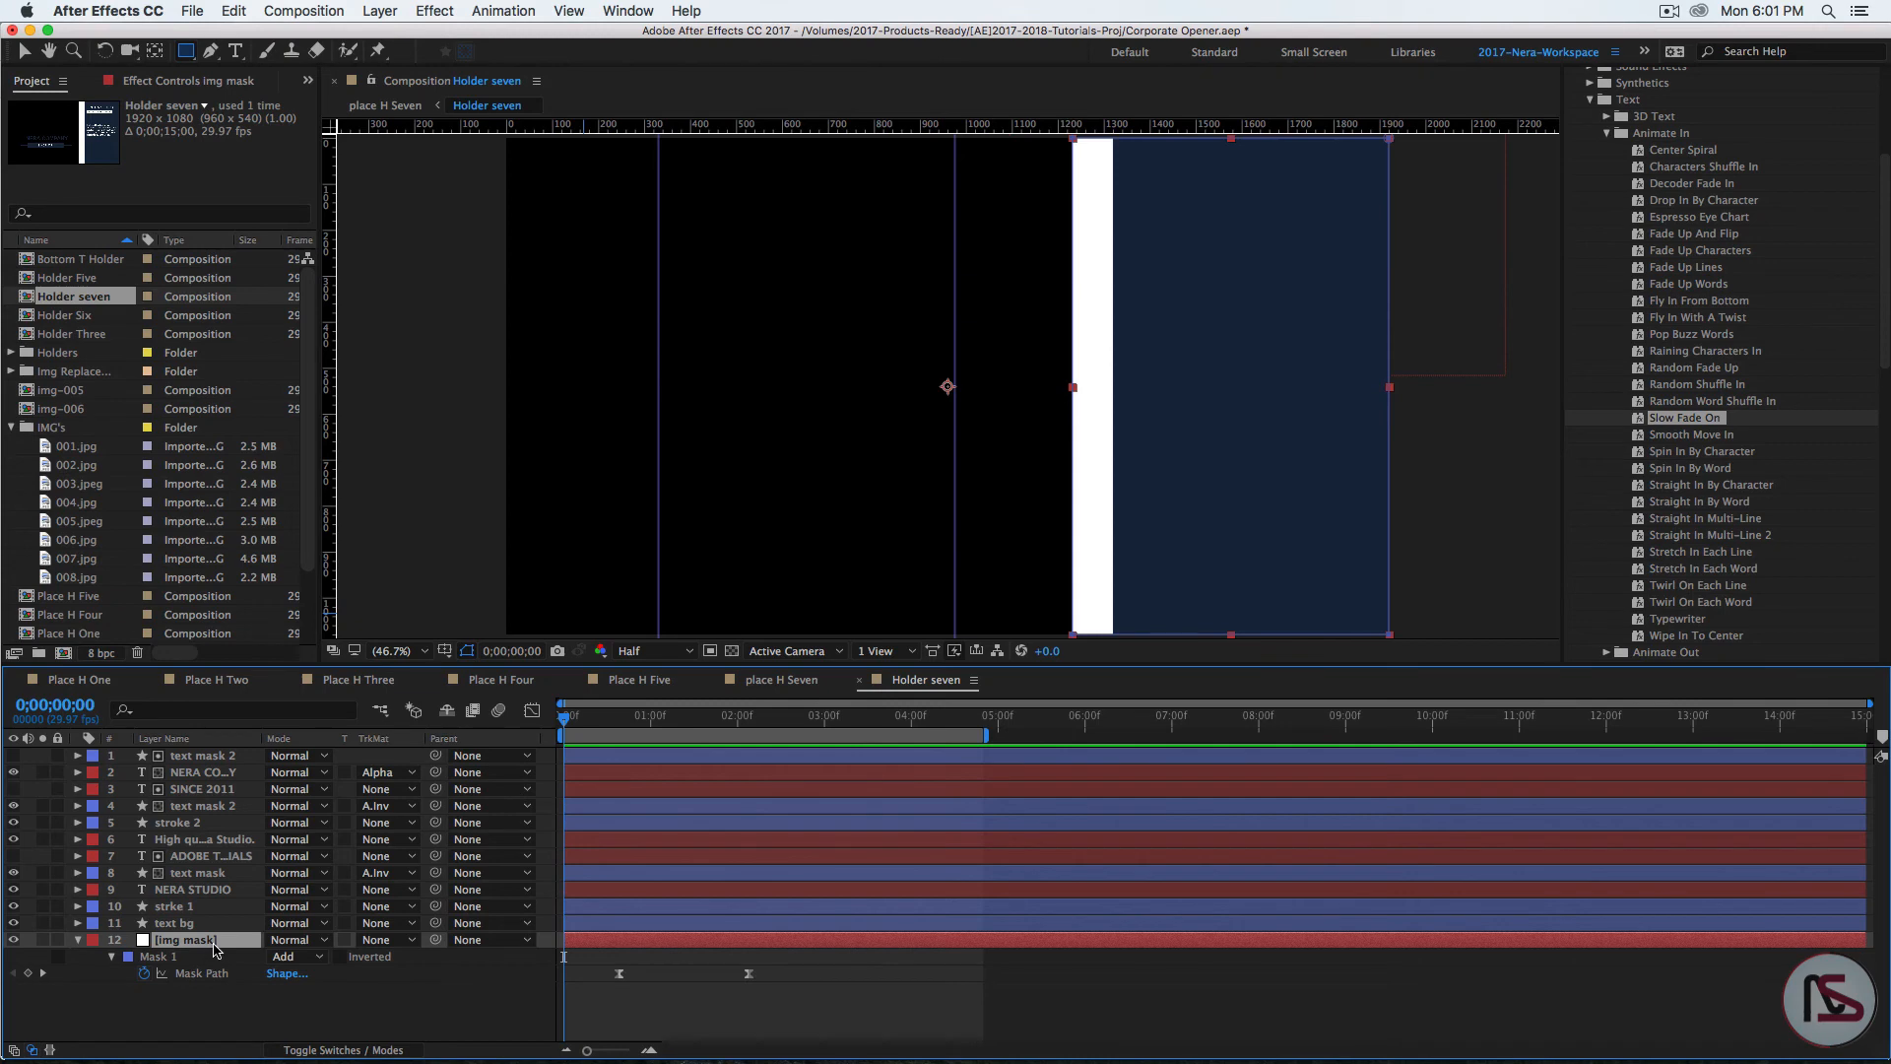
right_click(196, 948)
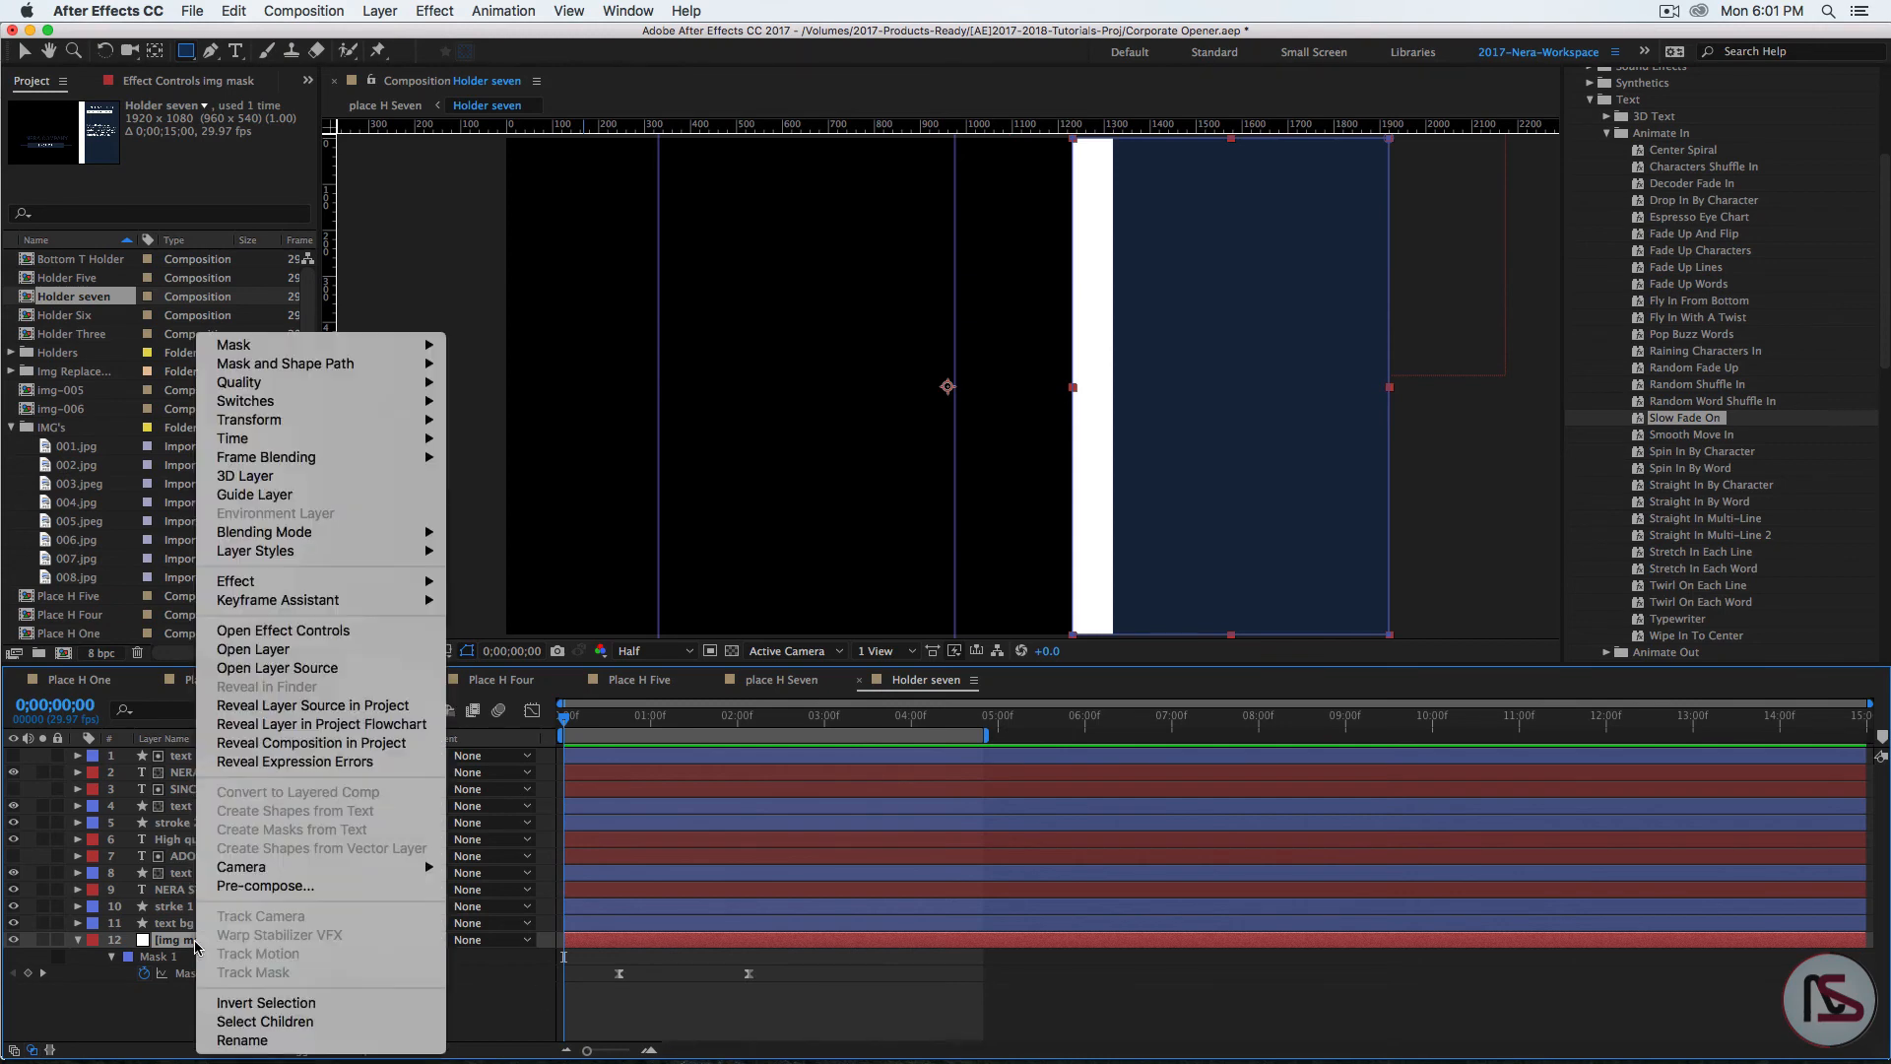
click(280, 886)
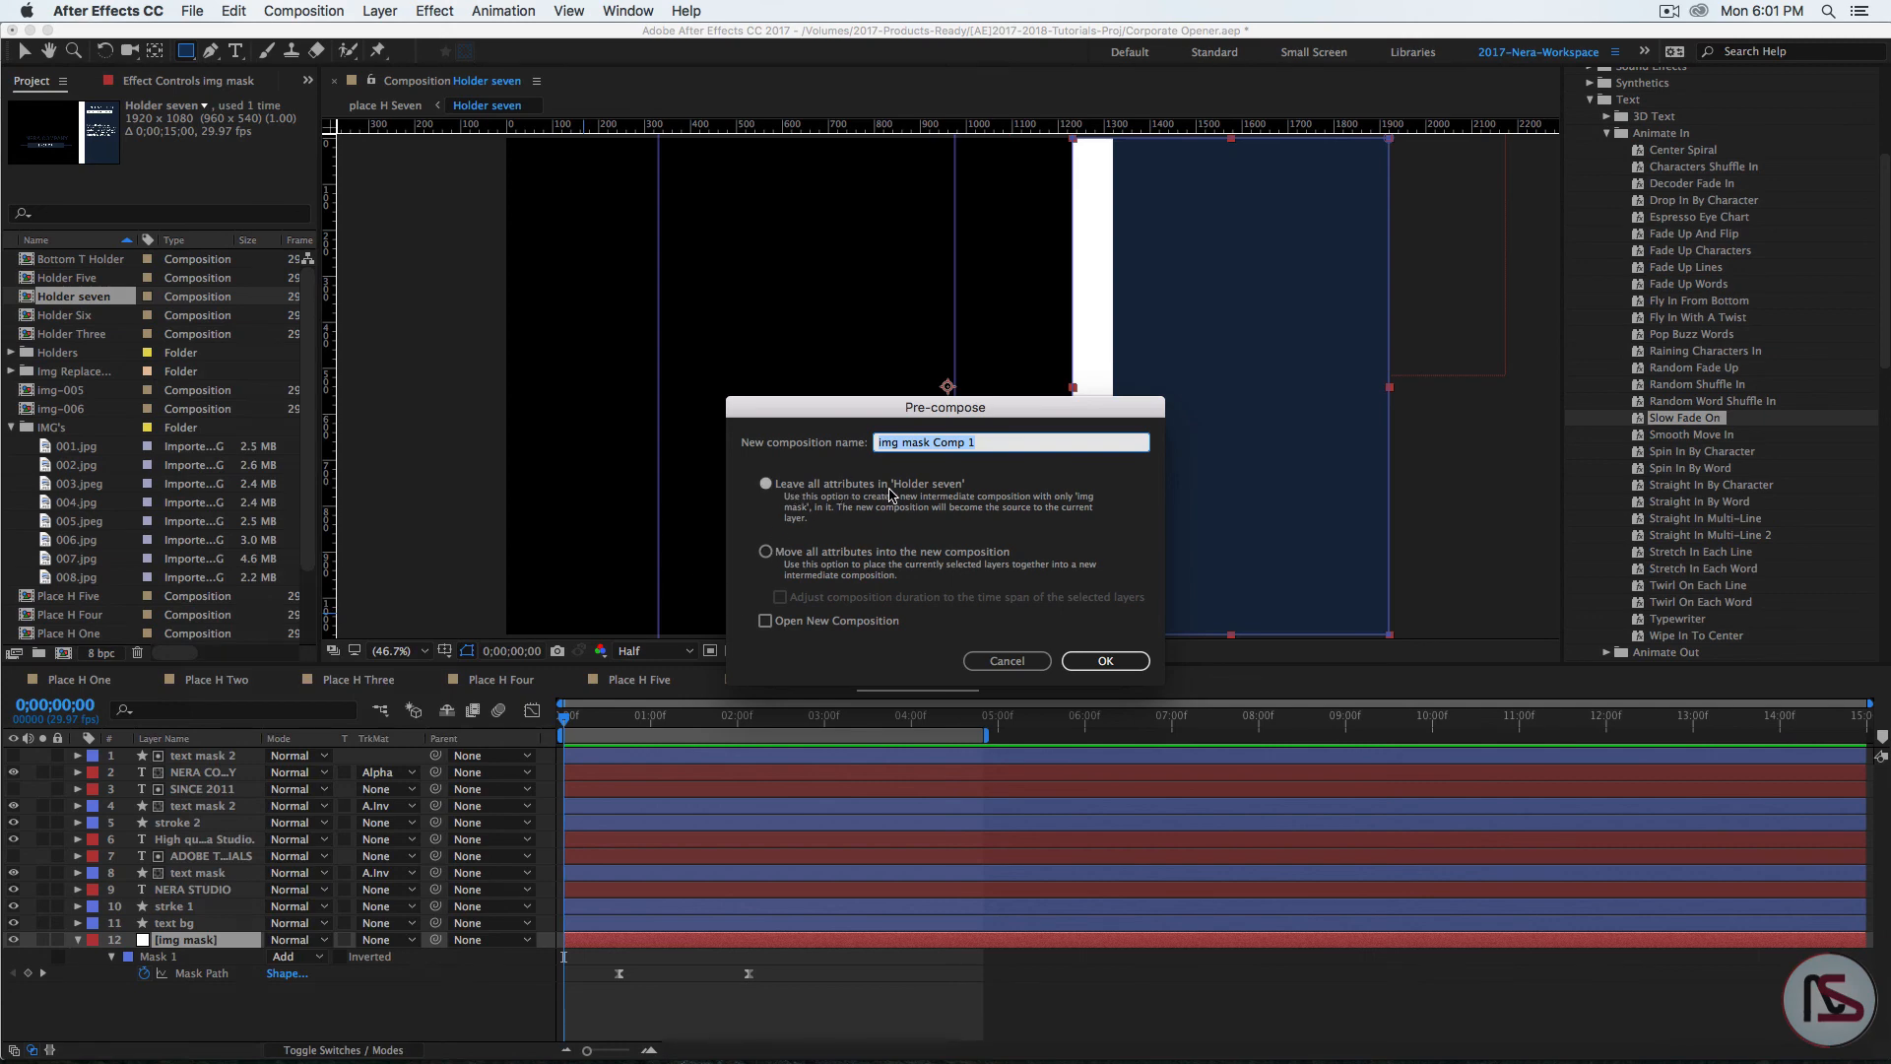
click(766, 484)
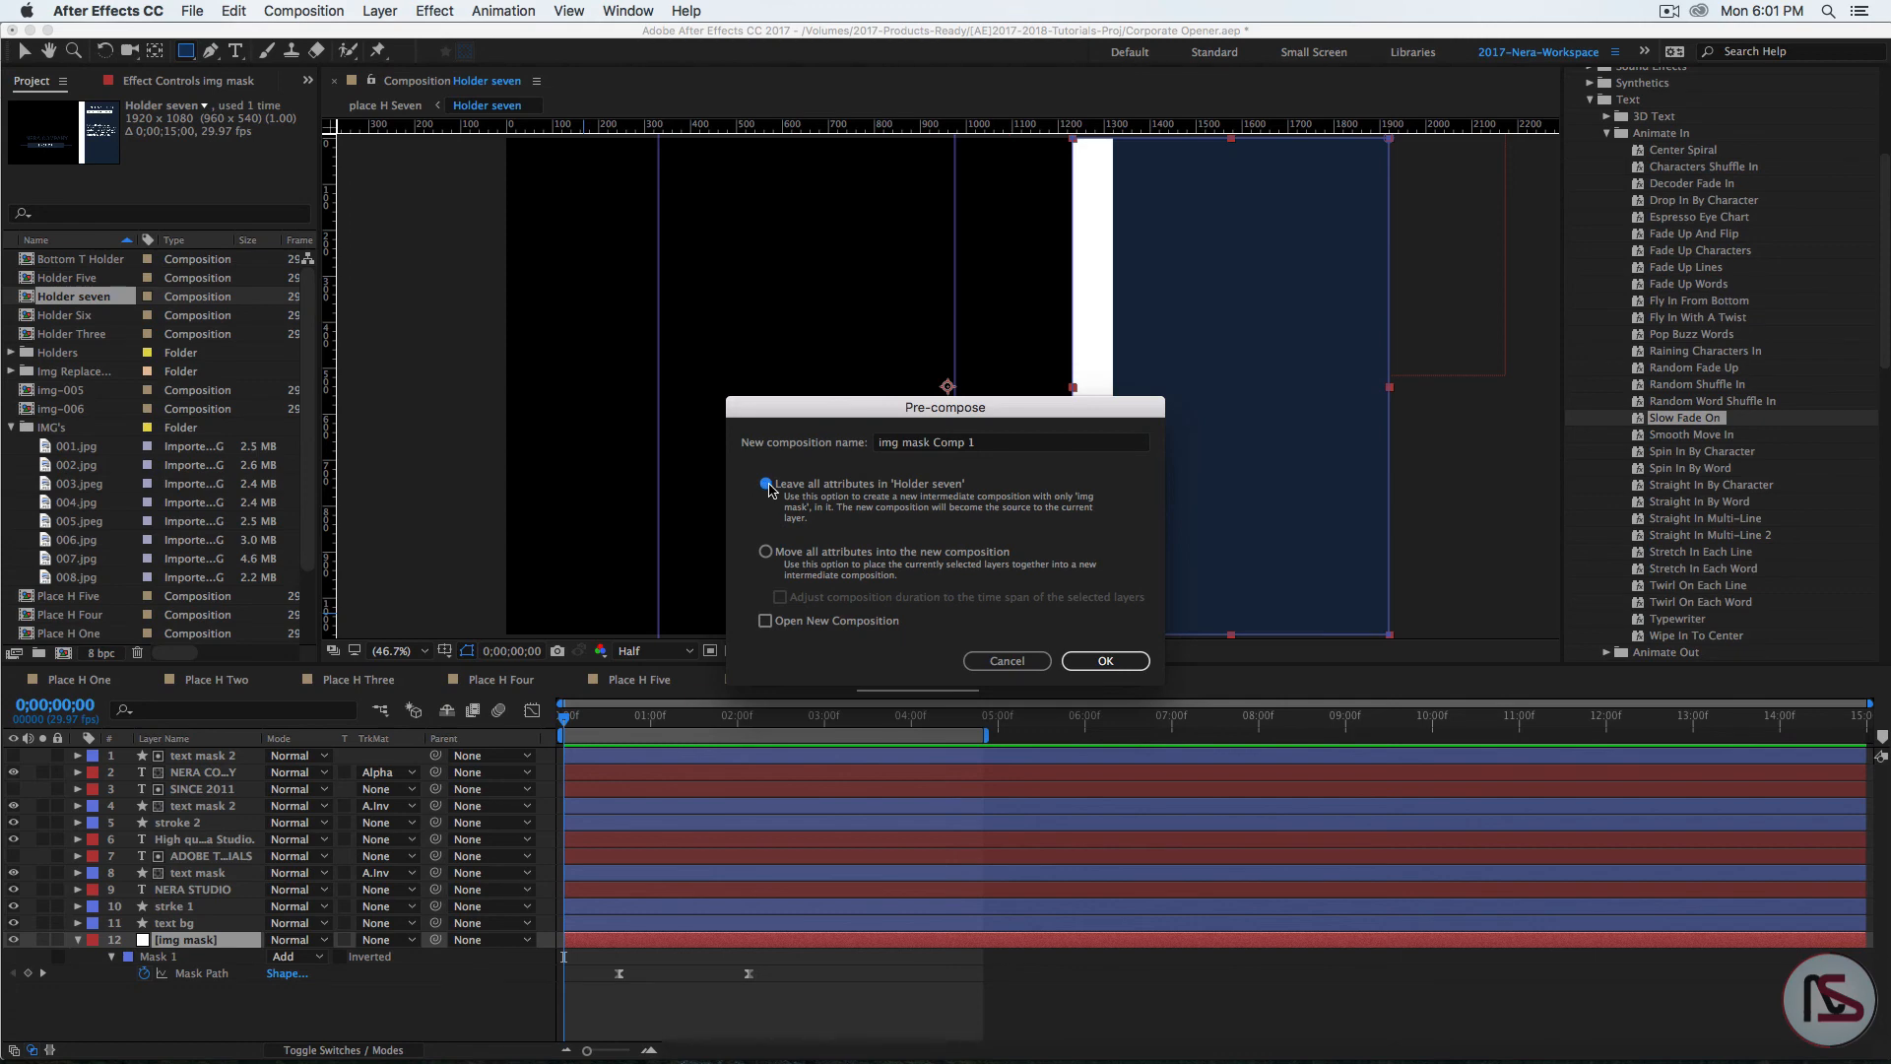
click(1012, 441)
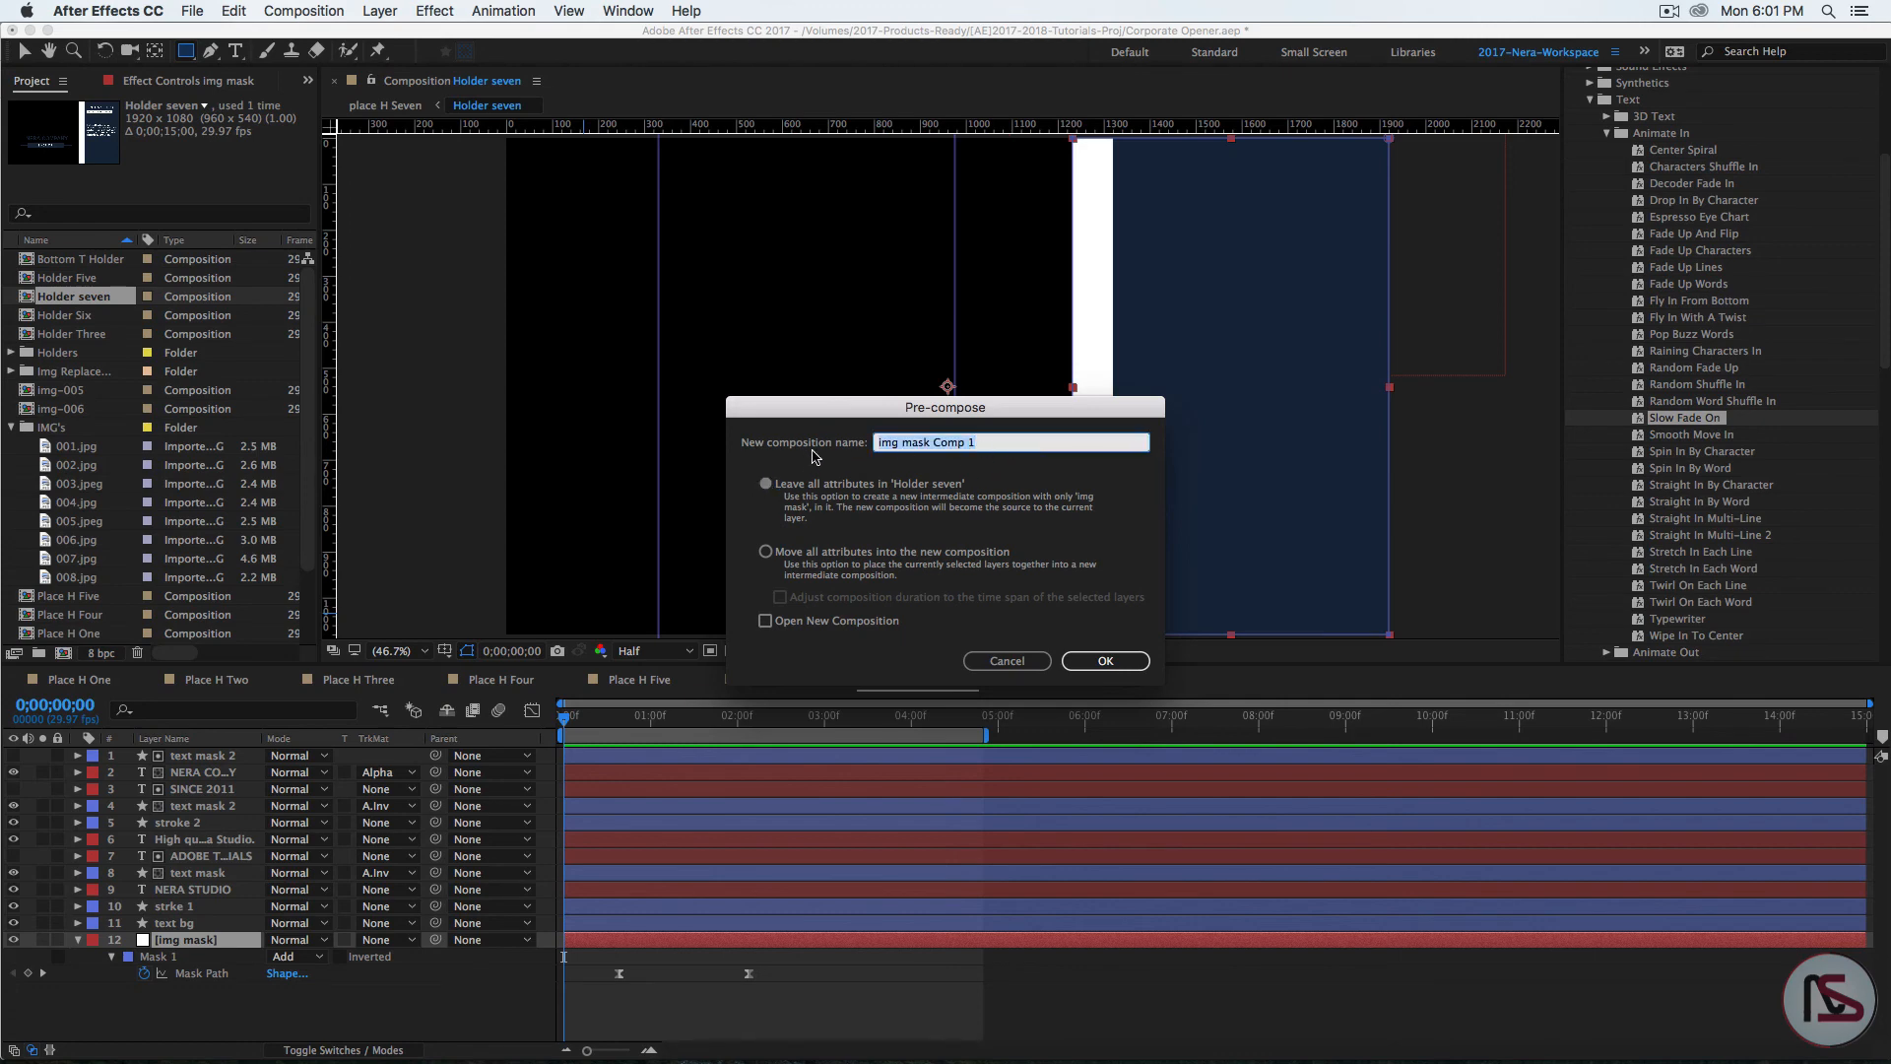
text(img-007)
click(1105, 661)
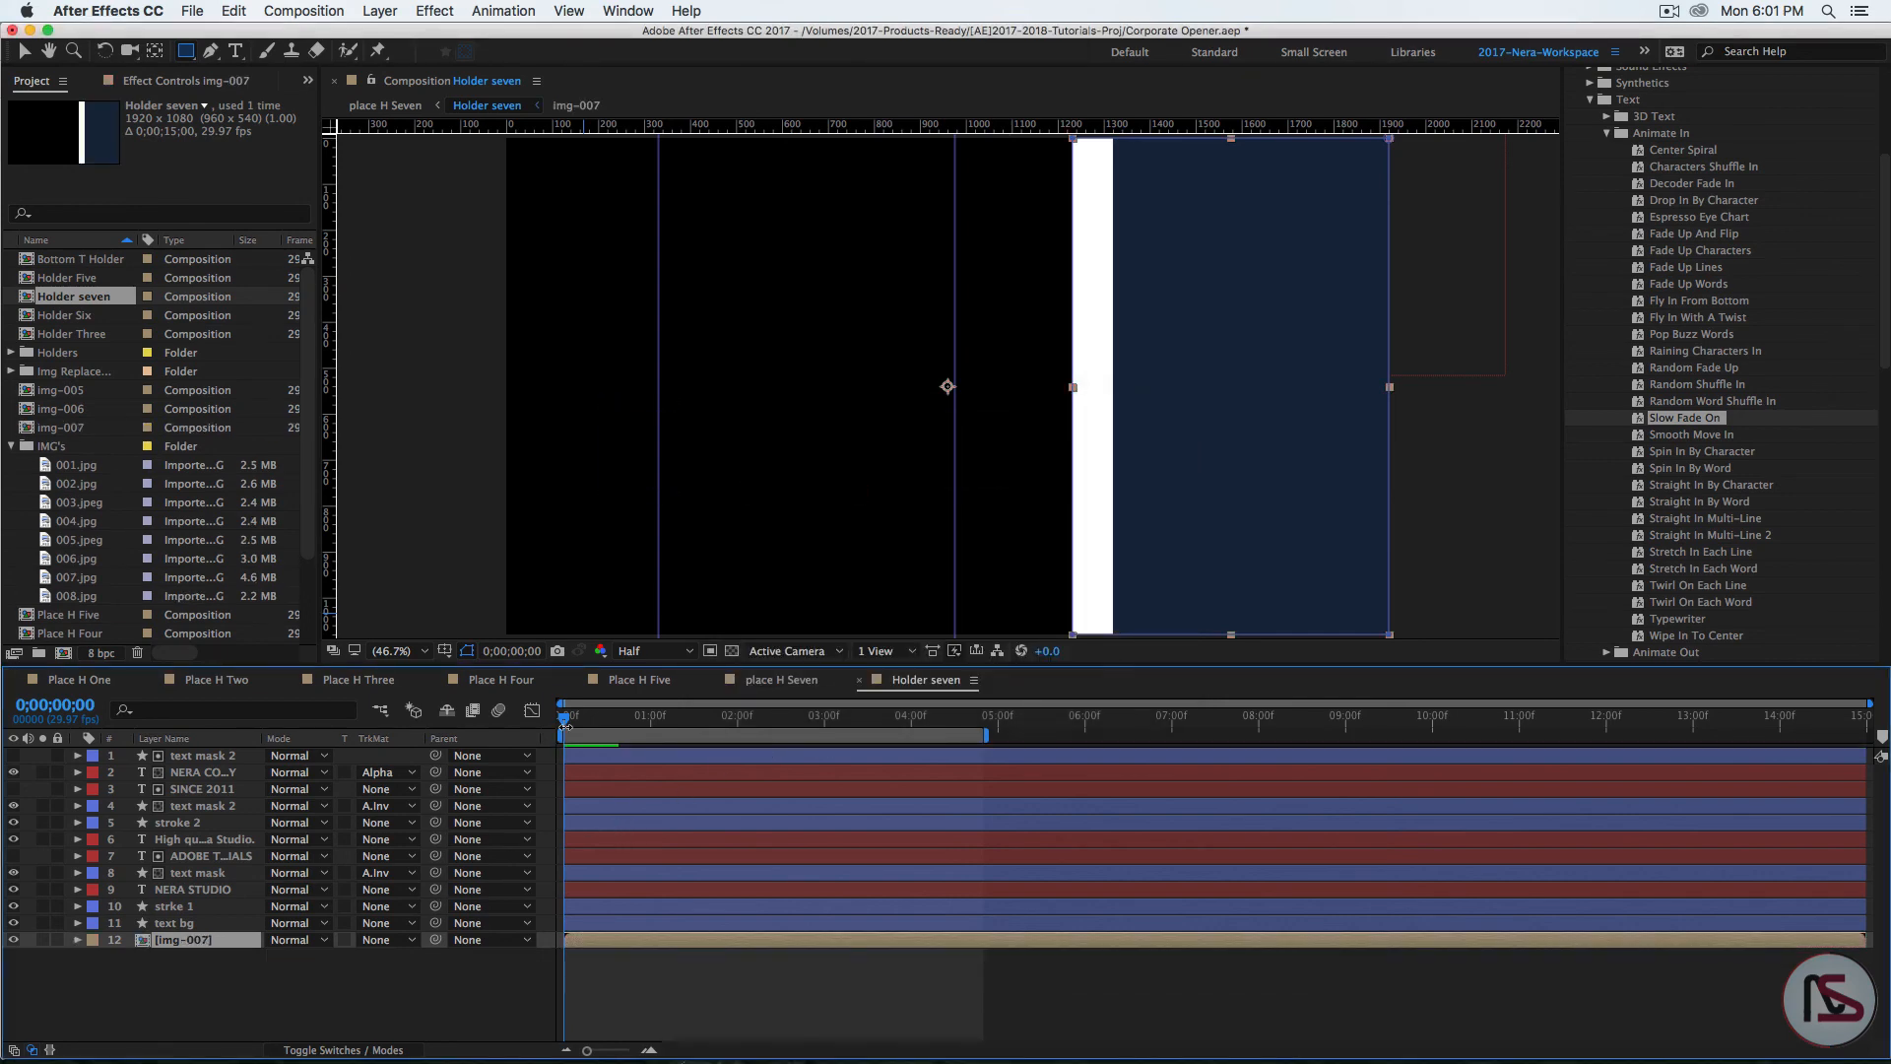
Step: Open the img-007 composition and add the 008.jpg image above the img mask layer
double_click(180, 941)
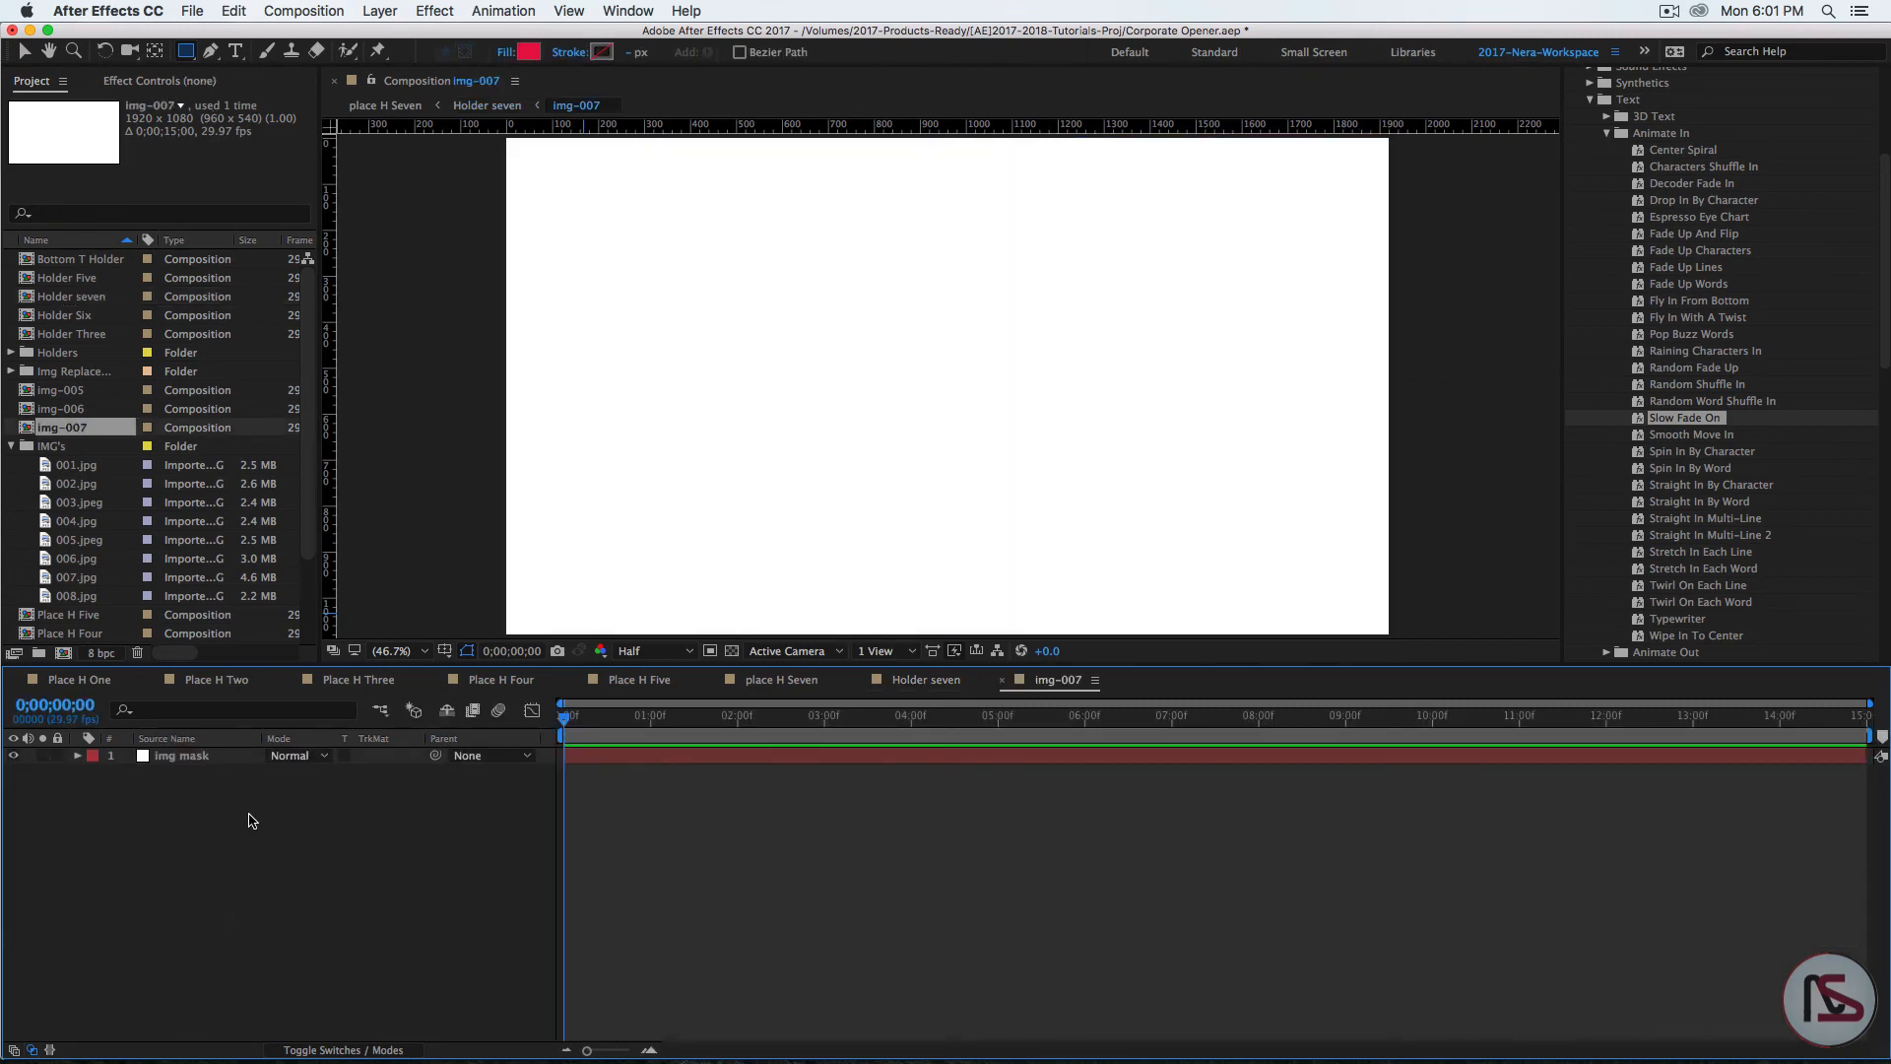
click(77, 597)
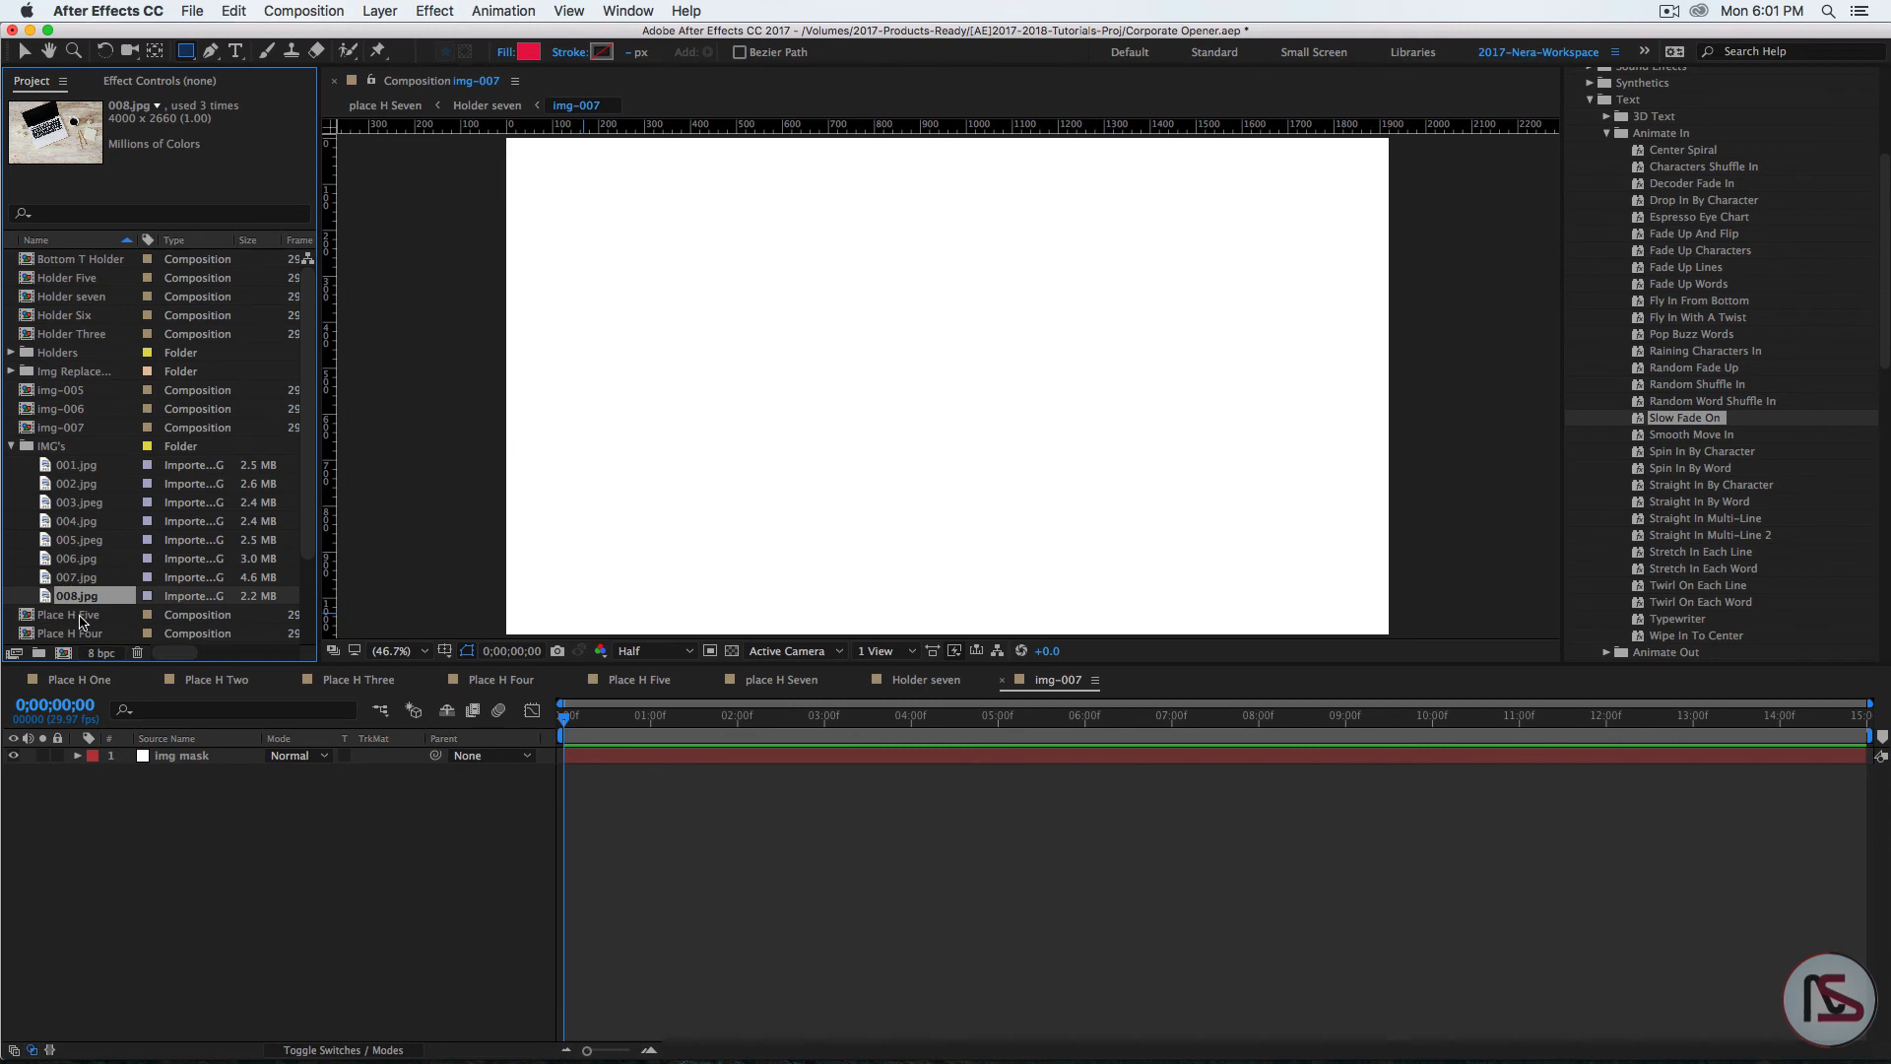
drag(74, 601, 148, 757)
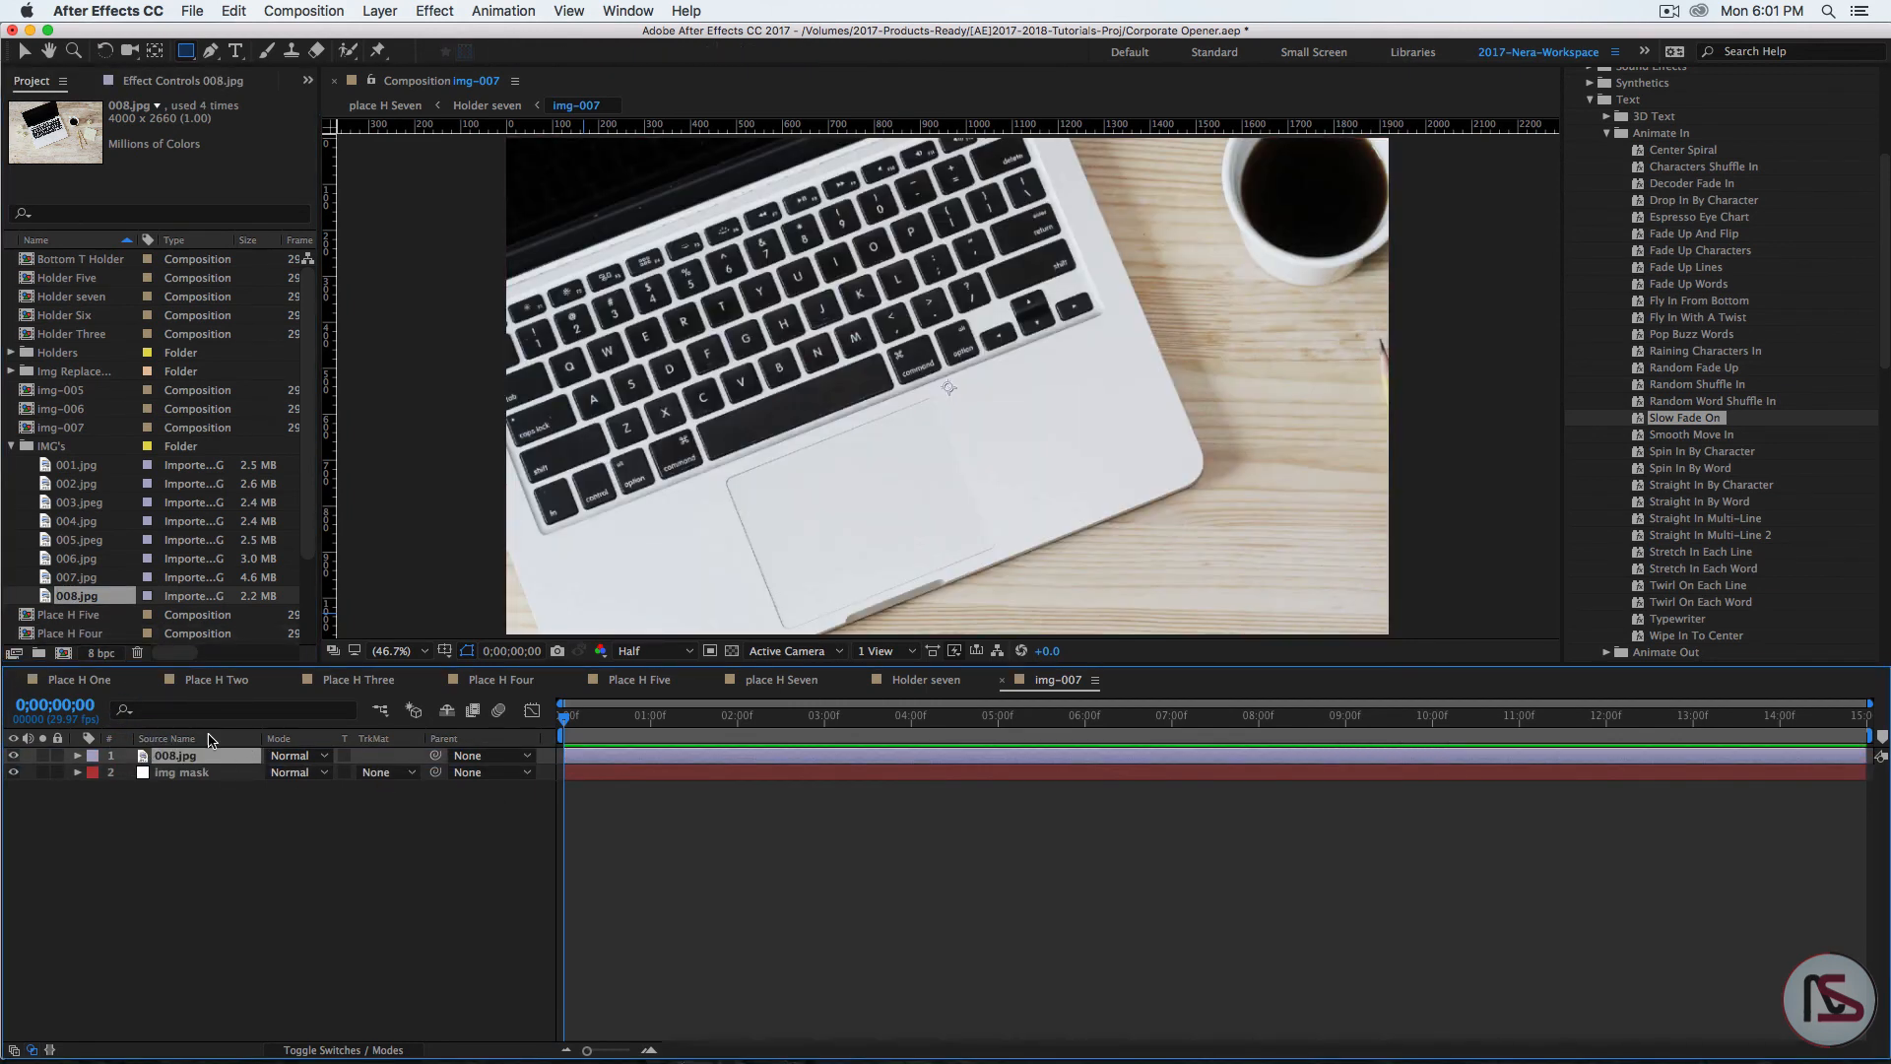
Step: Set the 008.jpg layer's scale to 48% and keyframe it at the start of the composition
key(s)
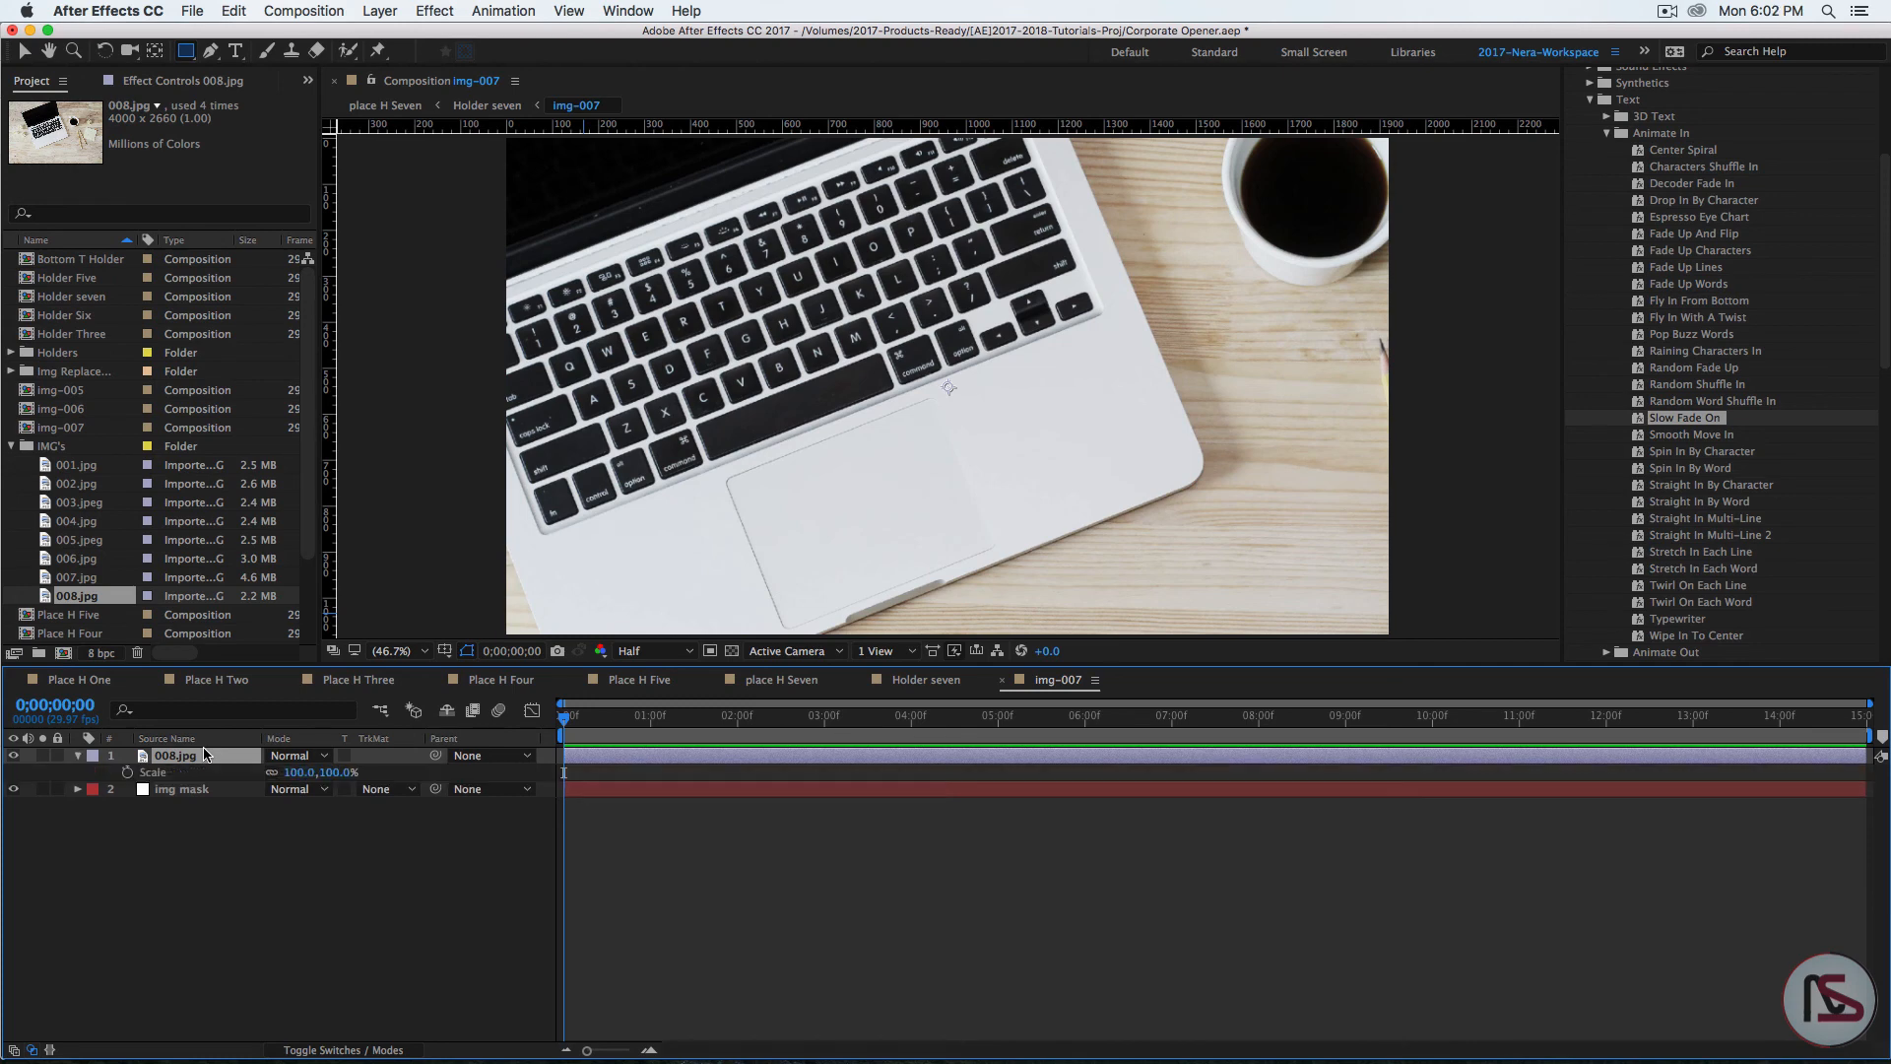
click(296, 772)
text(48)
key(Return)
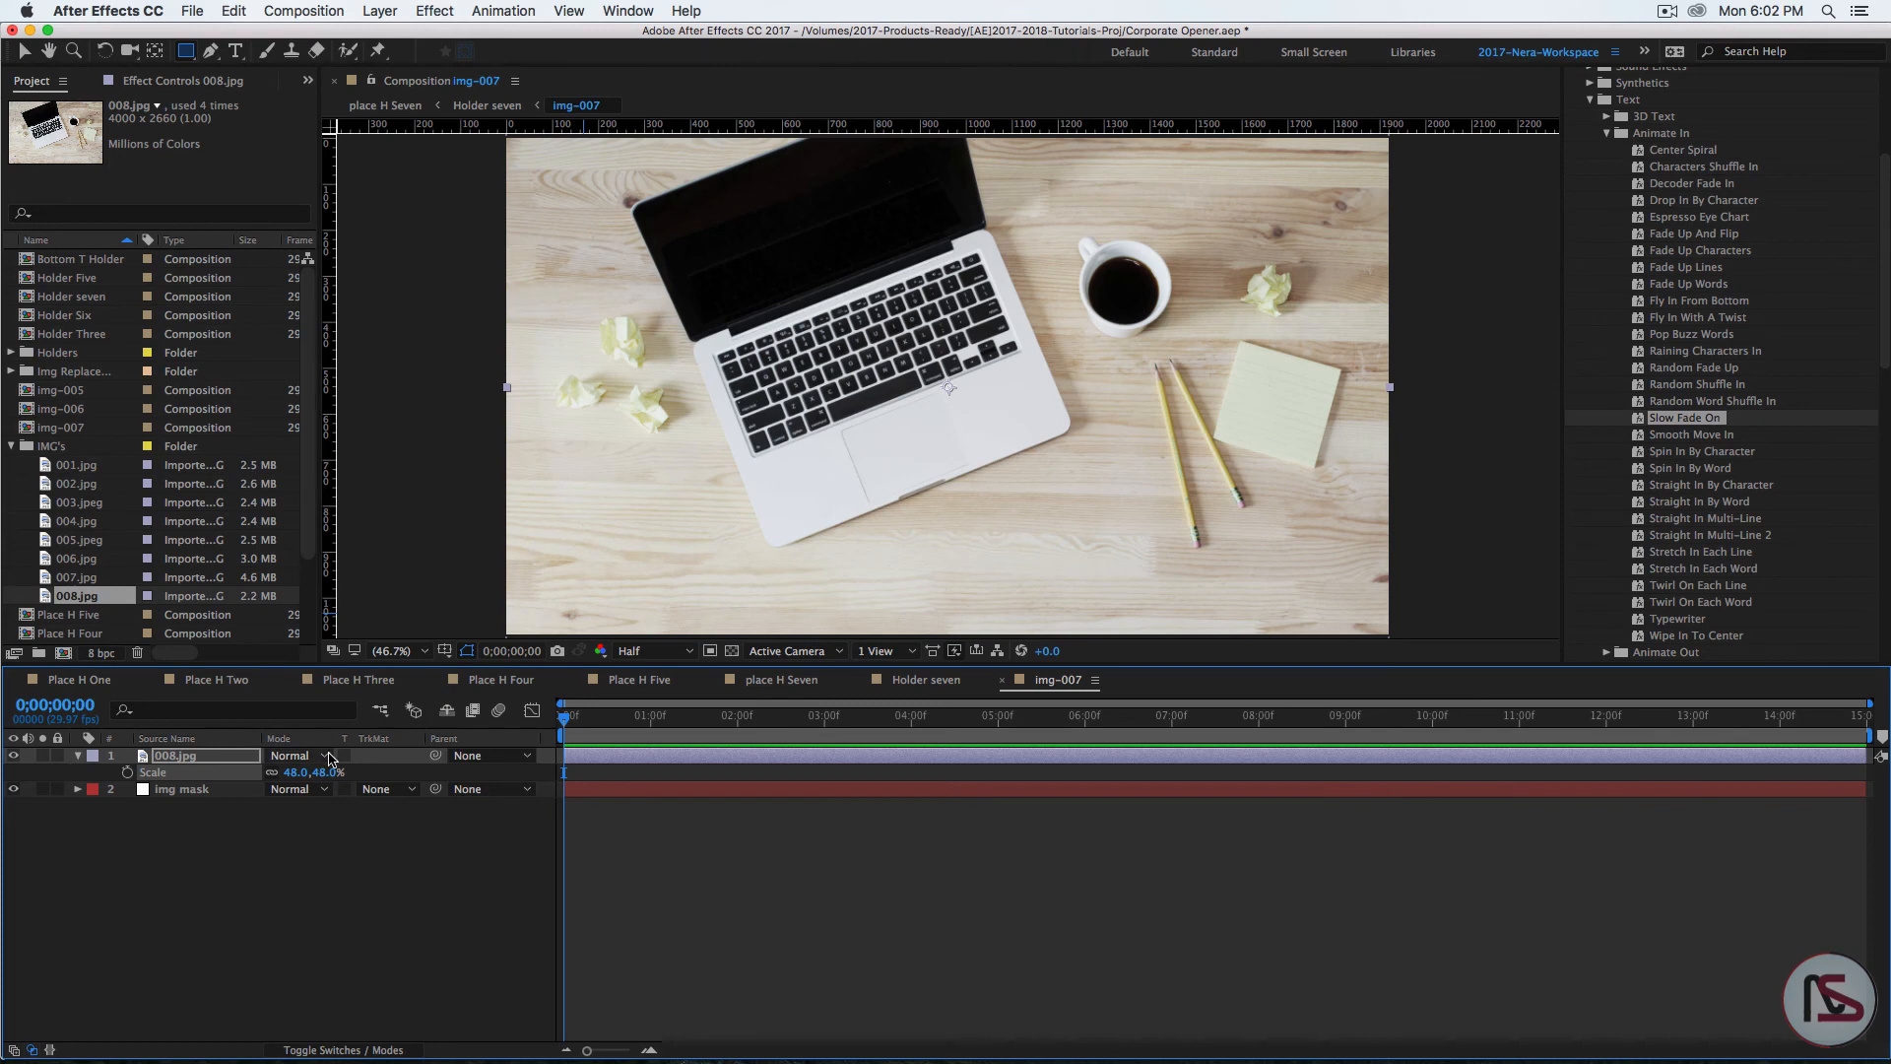
click(127, 772)
Step: Keyframe the 008.jpg layer's scale at 54% on the last frame, 0;00;14;29, and preview the slow zoom
drag(563, 719, 764, 720)
drag(1108, 791, 1884, 814)
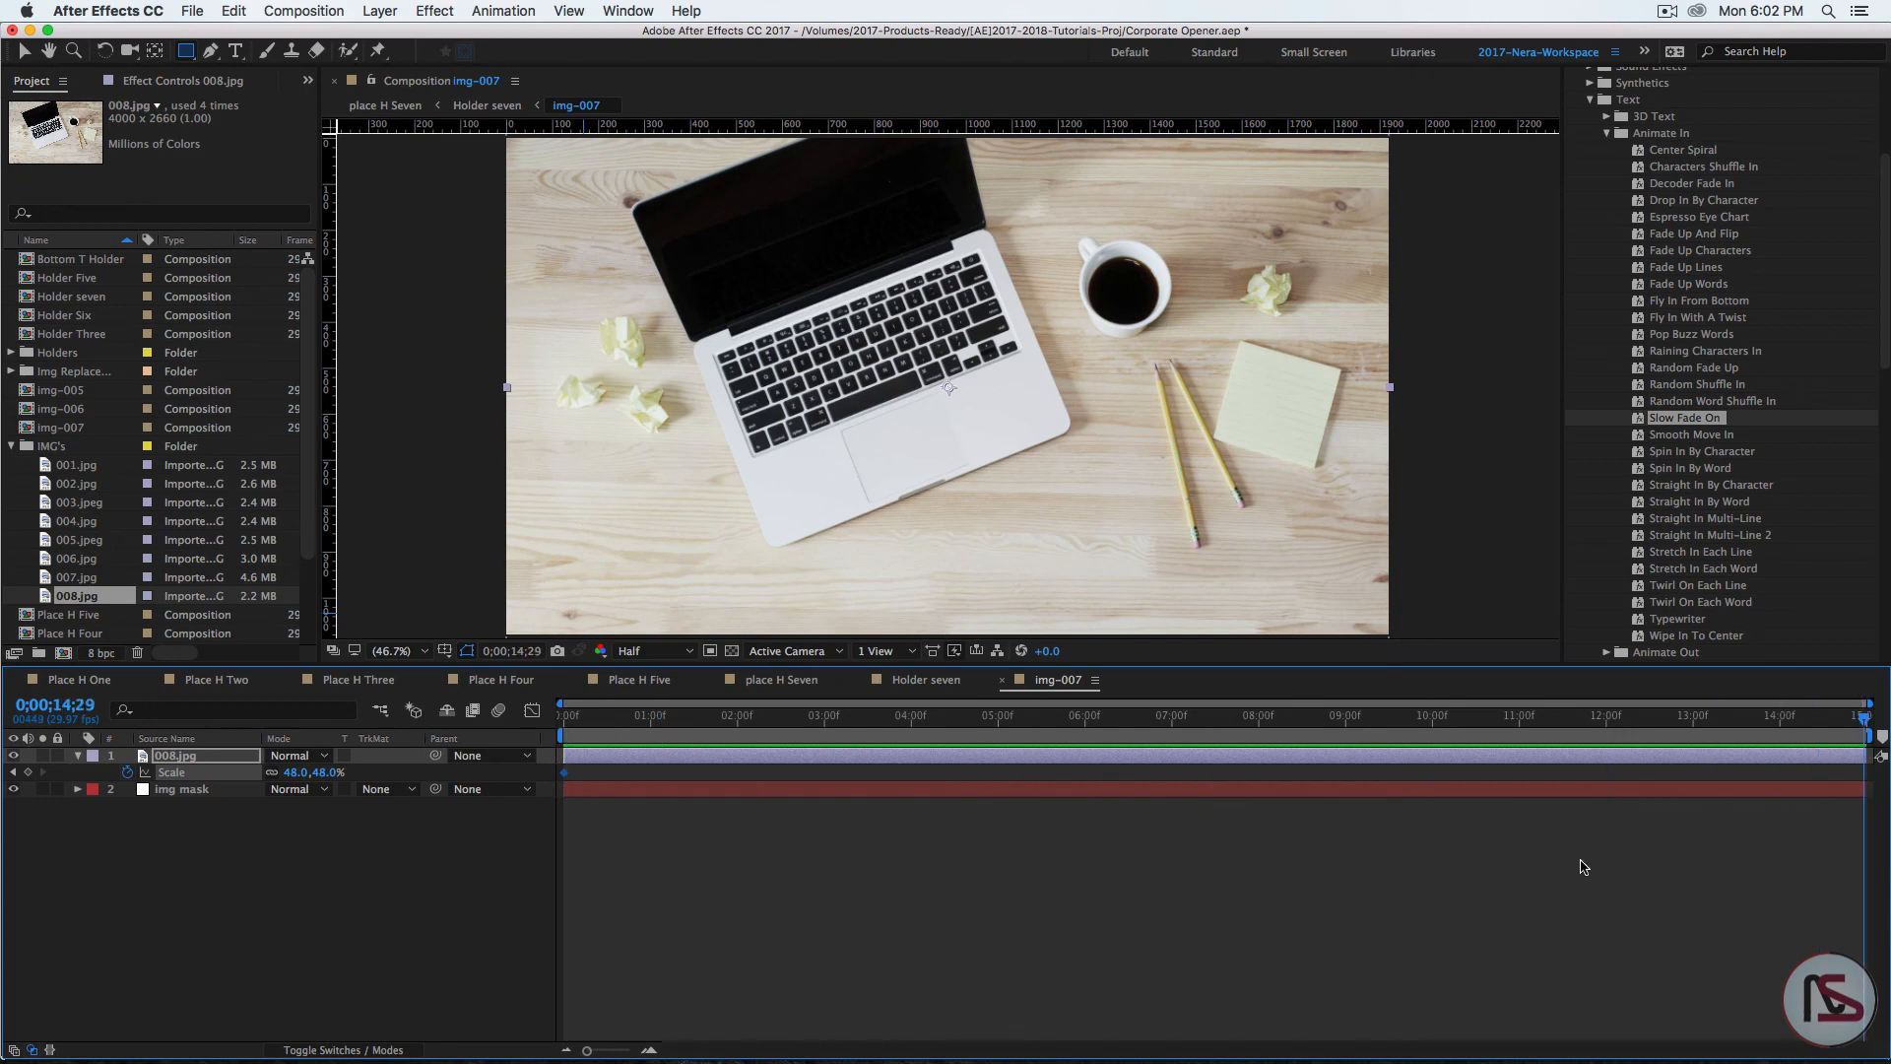
click(299, 773)
text(54)
key(Return)
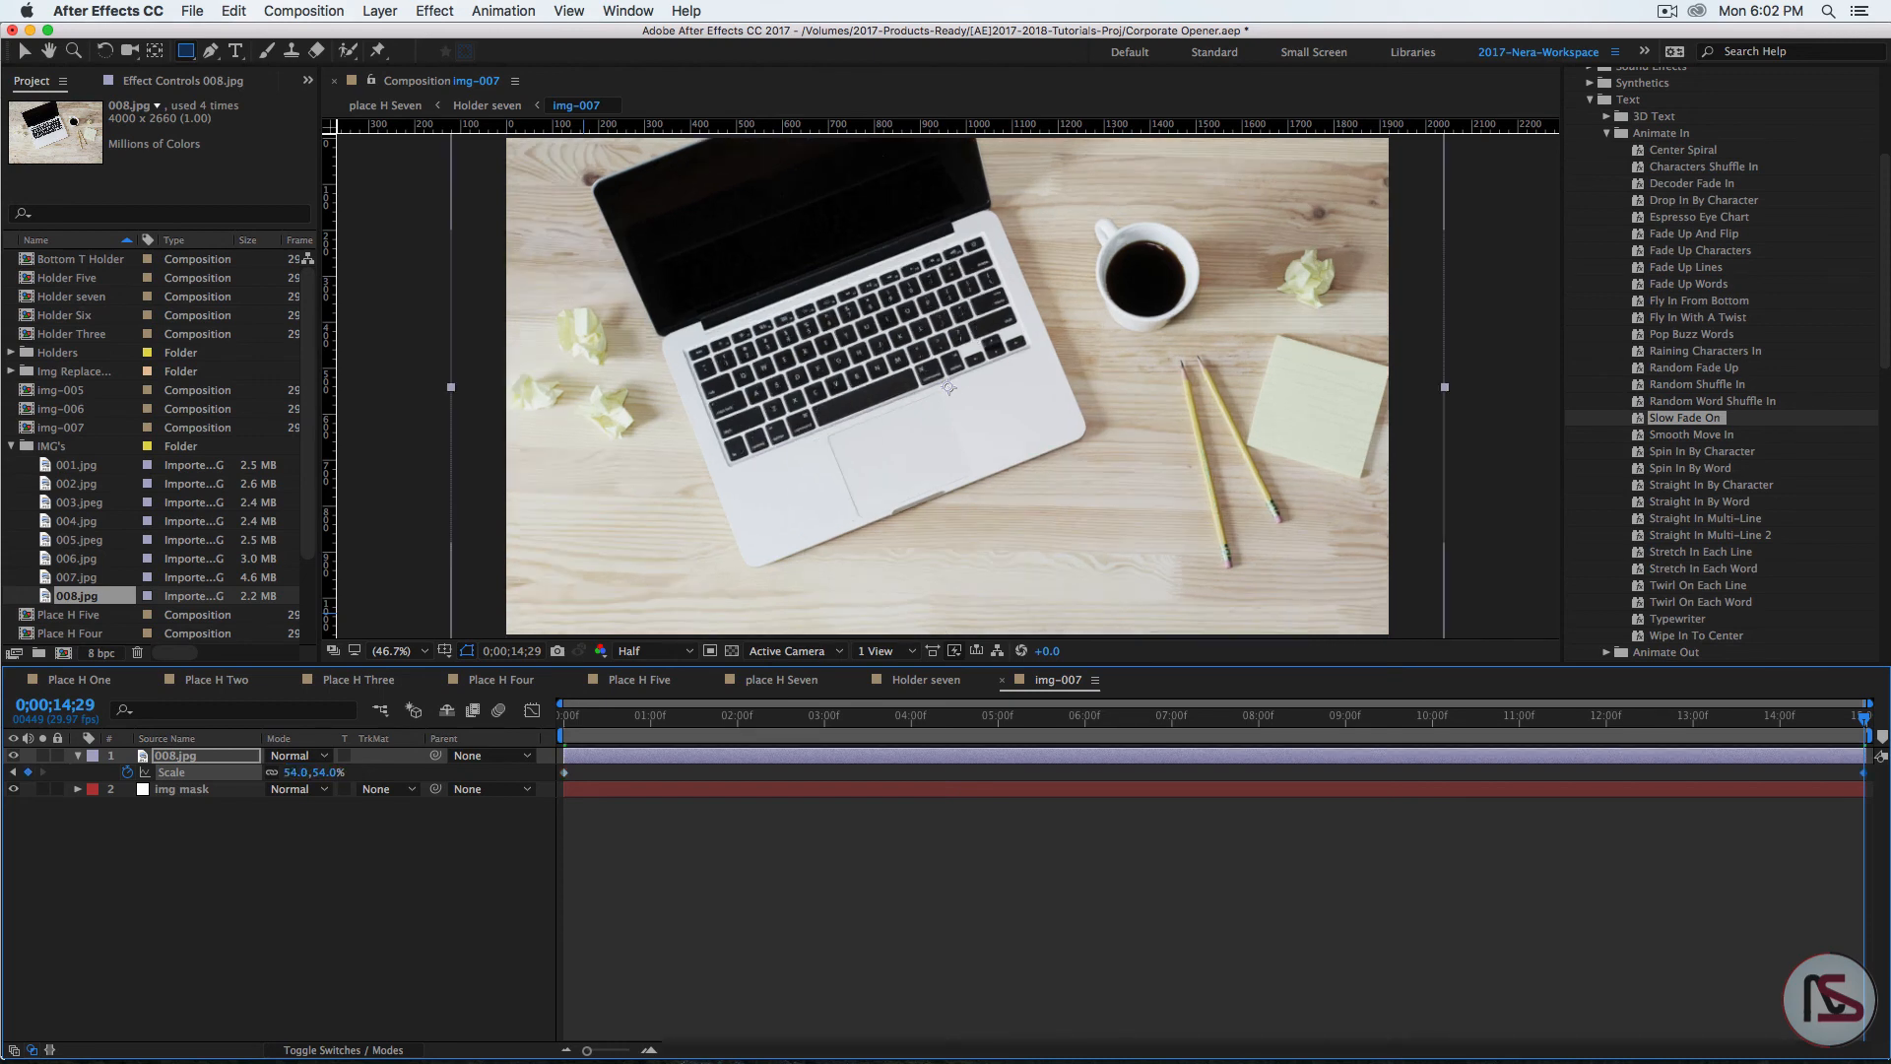
click(623, 718)
key(space)
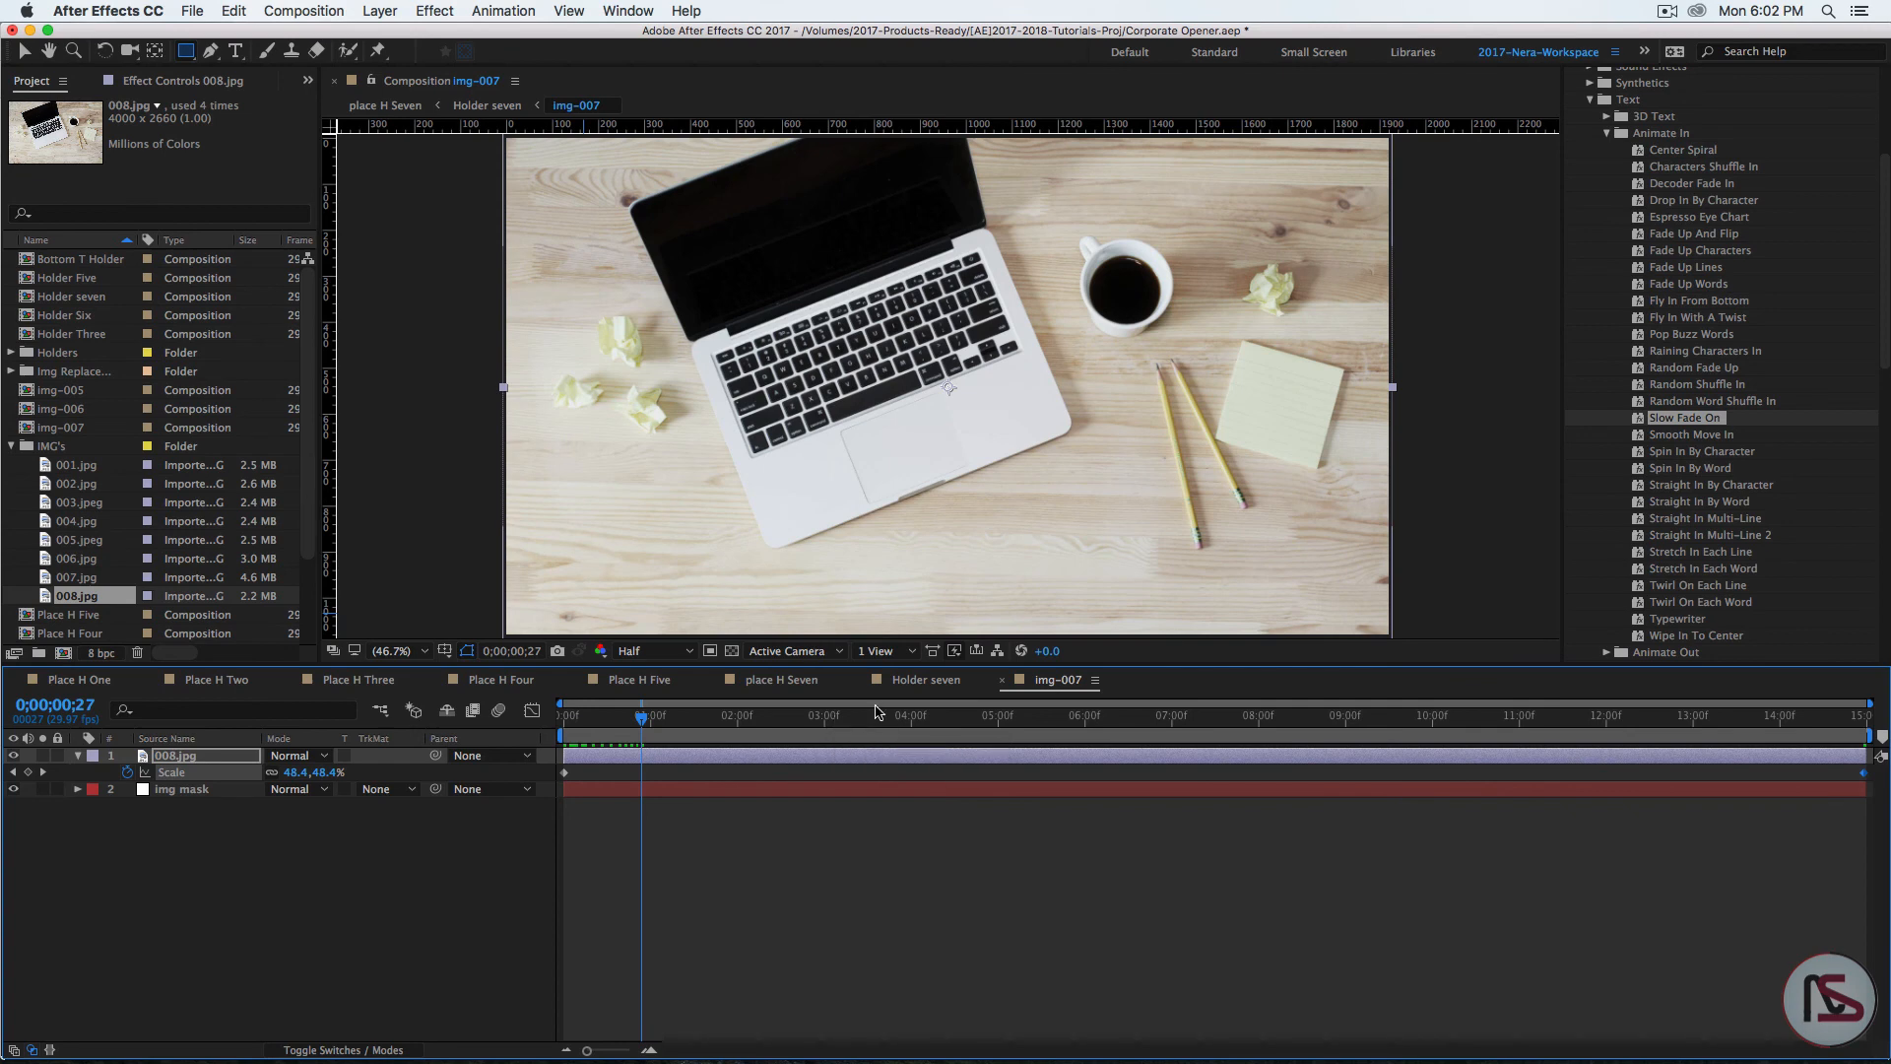
Step: Extend the work area of the place H Seven composition to just before 8 seconds and preview the full animation
click(783, 692)
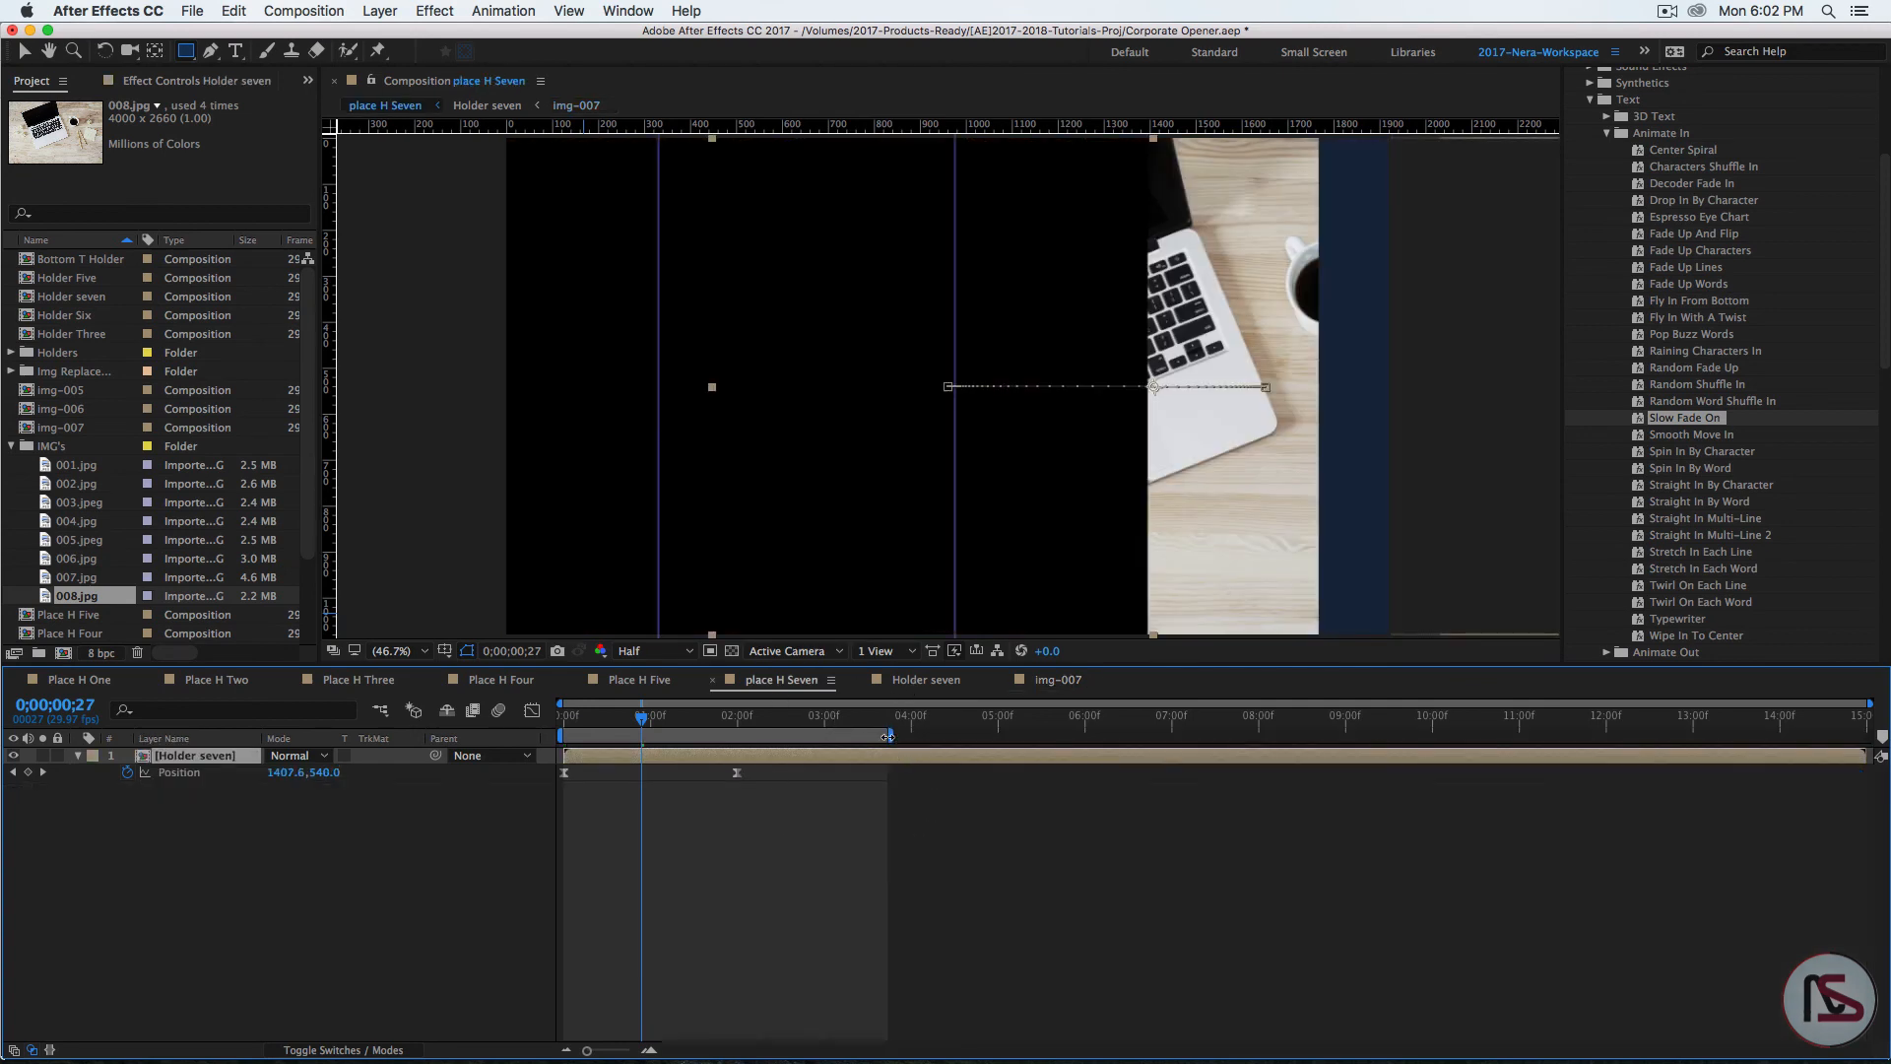
drag(882, 736, 1244, 744)
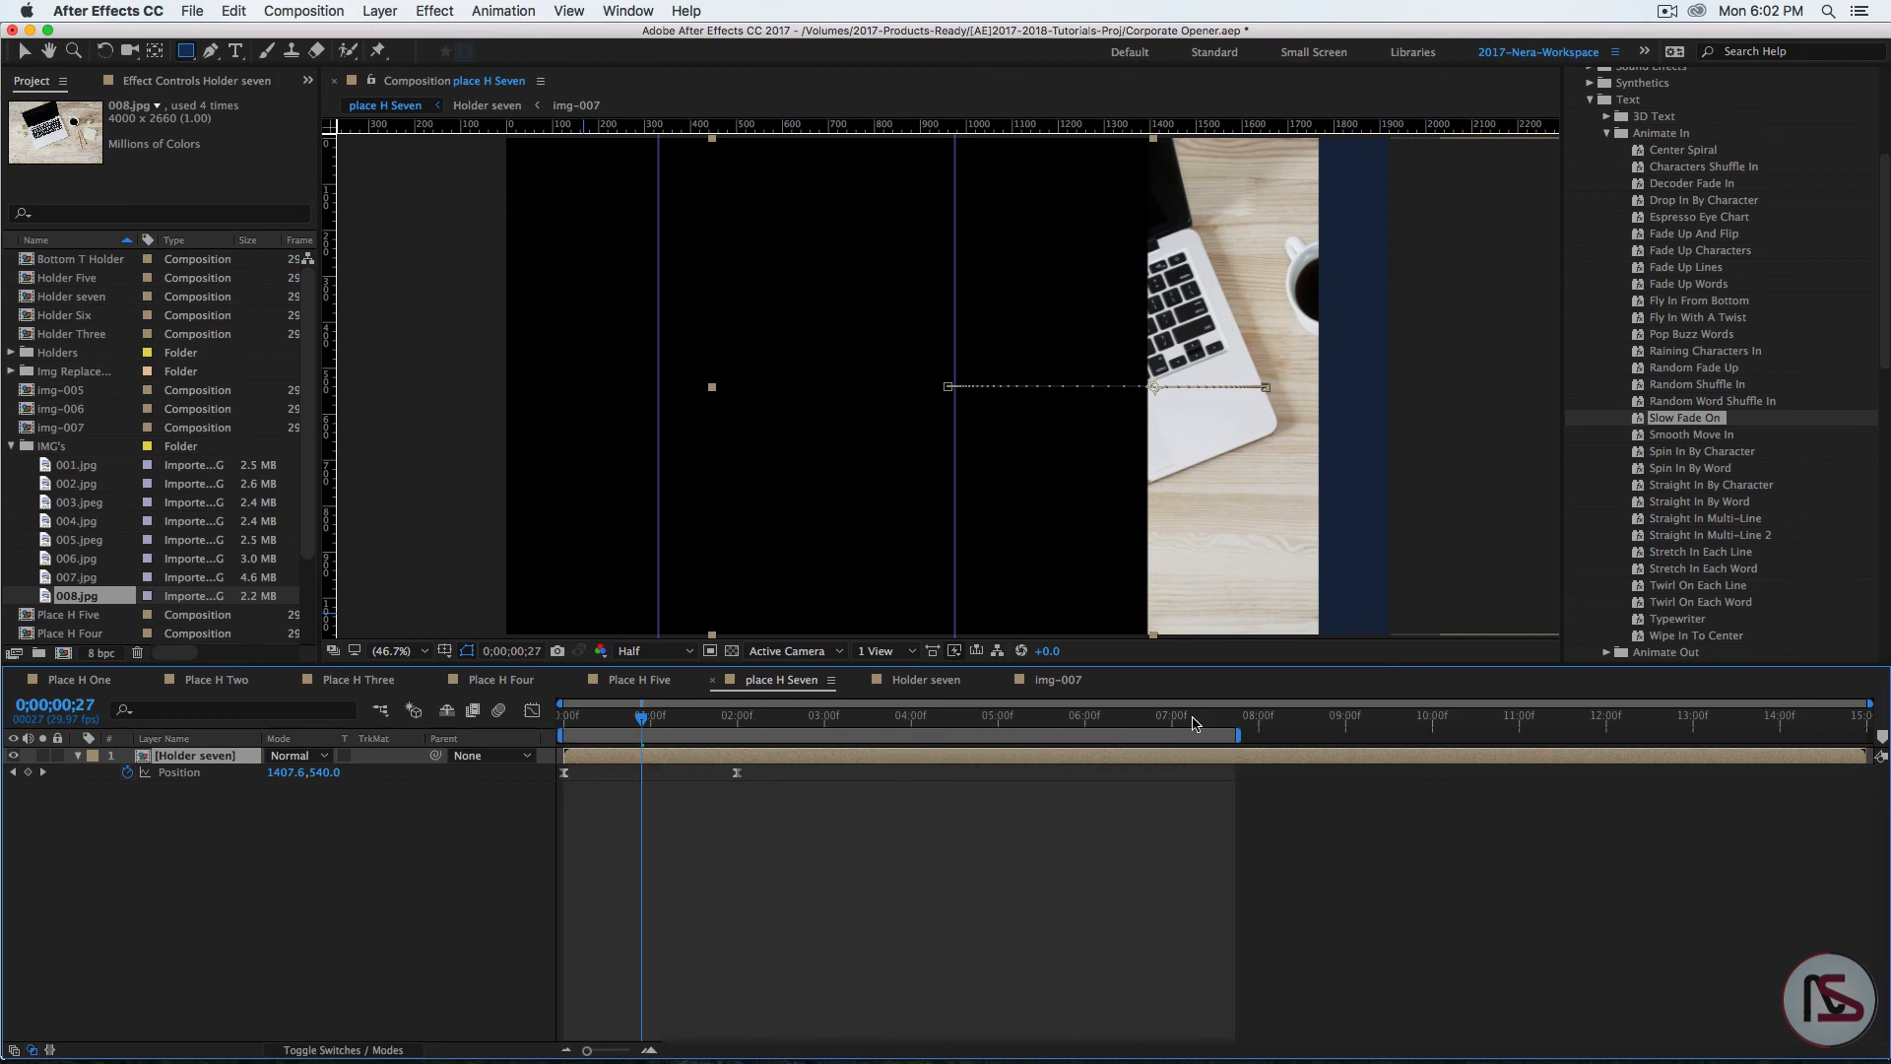
key(space)
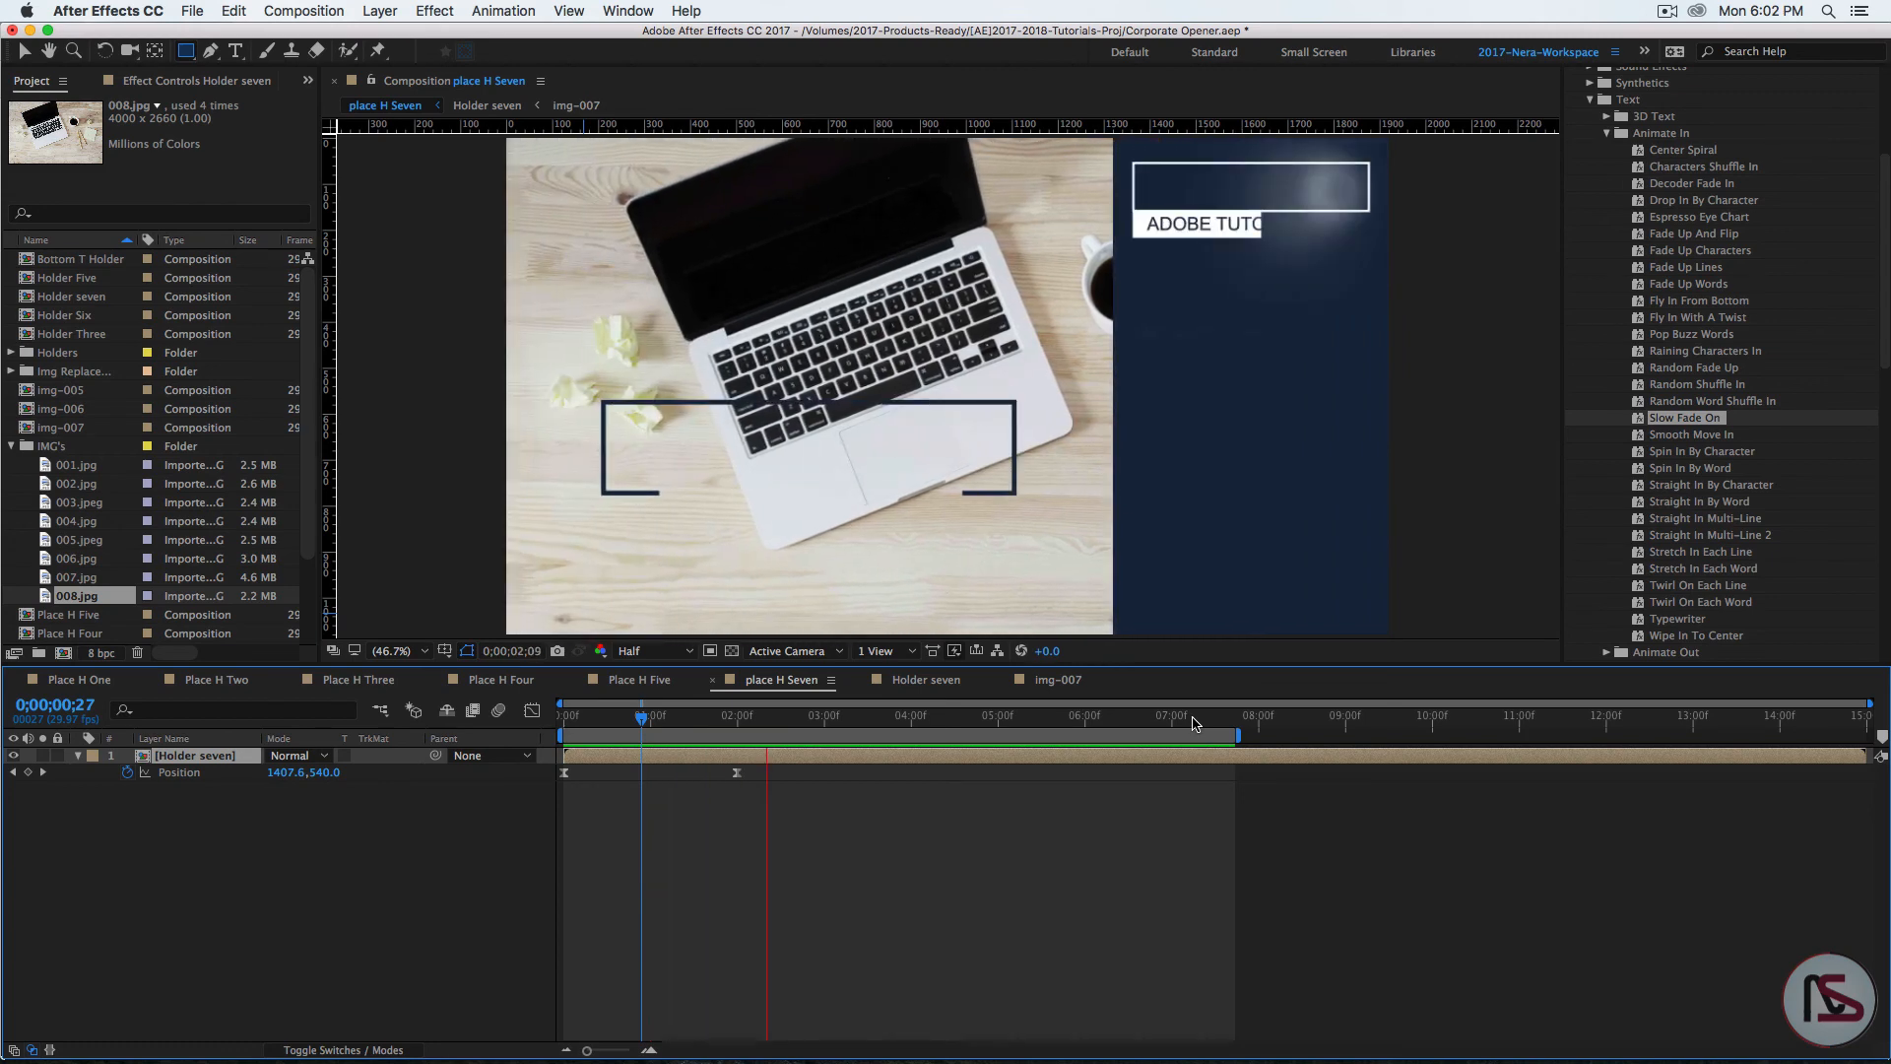
click(1013, 720)
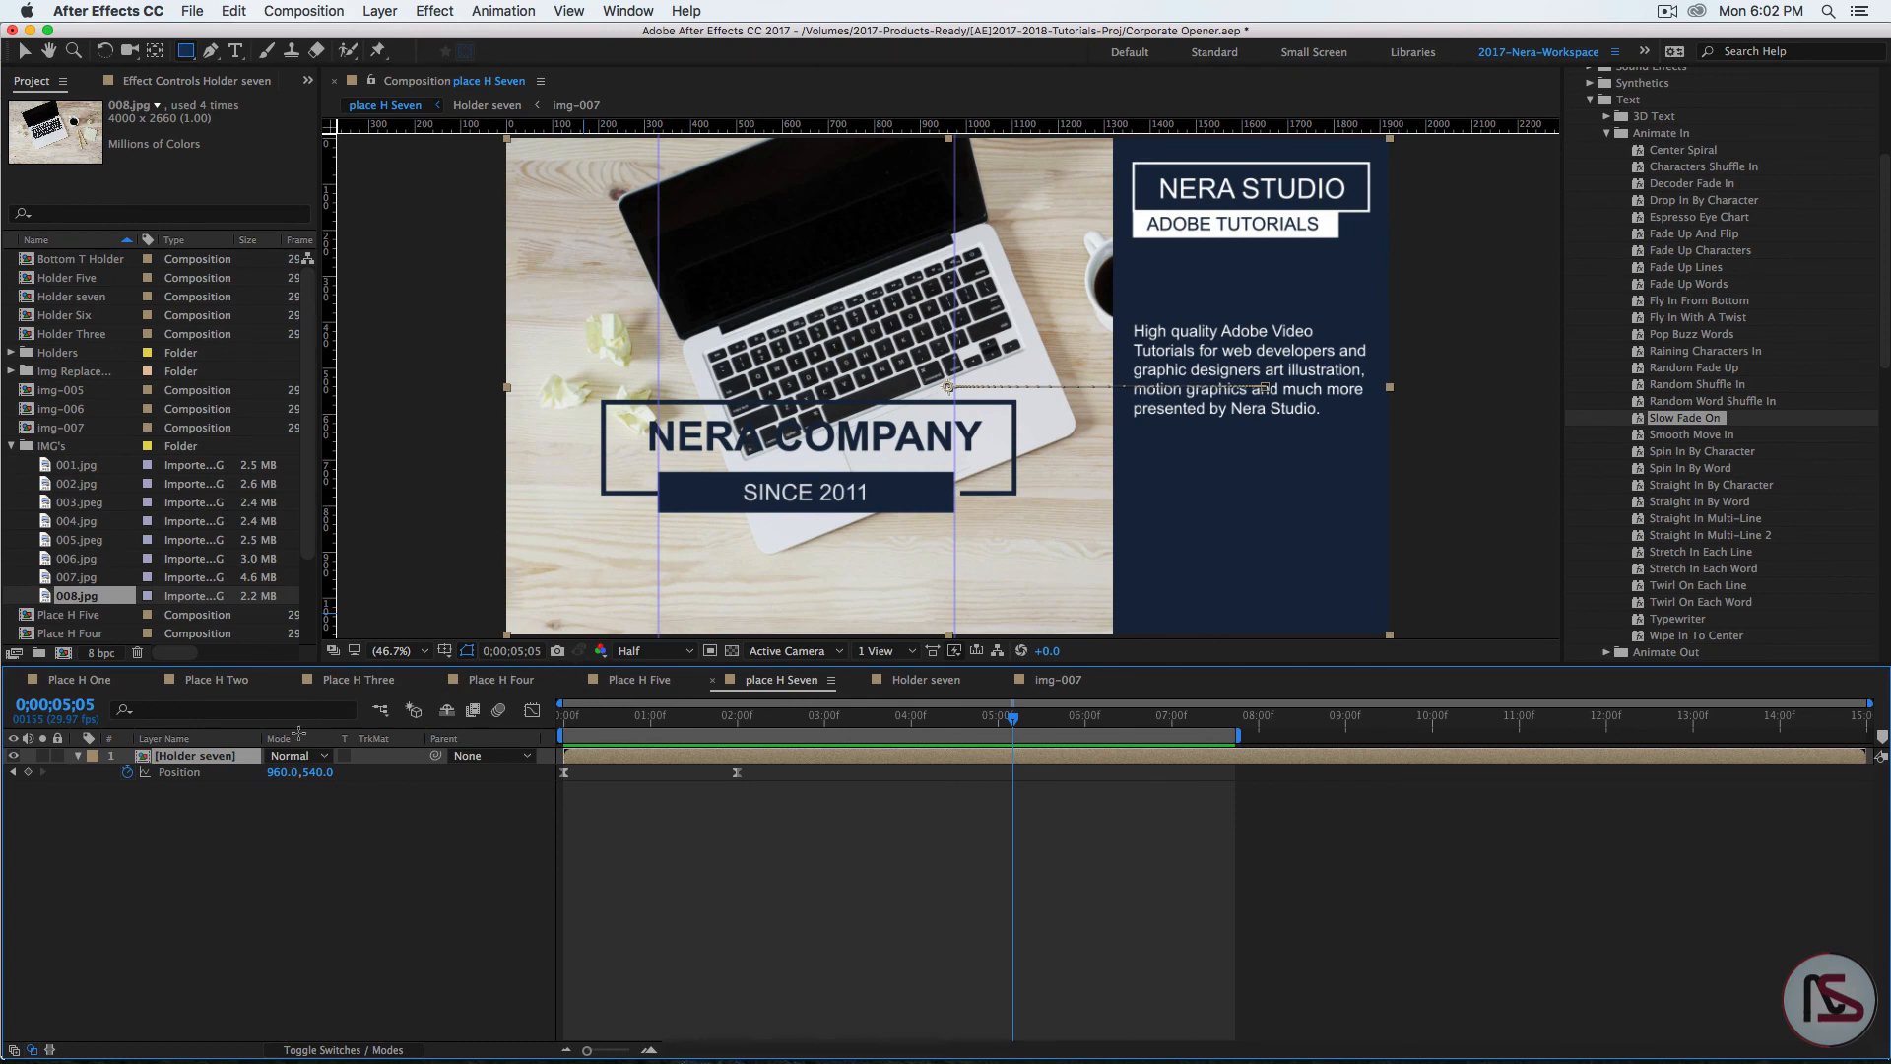
Step: In Holder seven, shift both img-007 Mask Path keyframes so the first sits at 0;00;00;25, and preview place H Seven
double_click(202, 756)
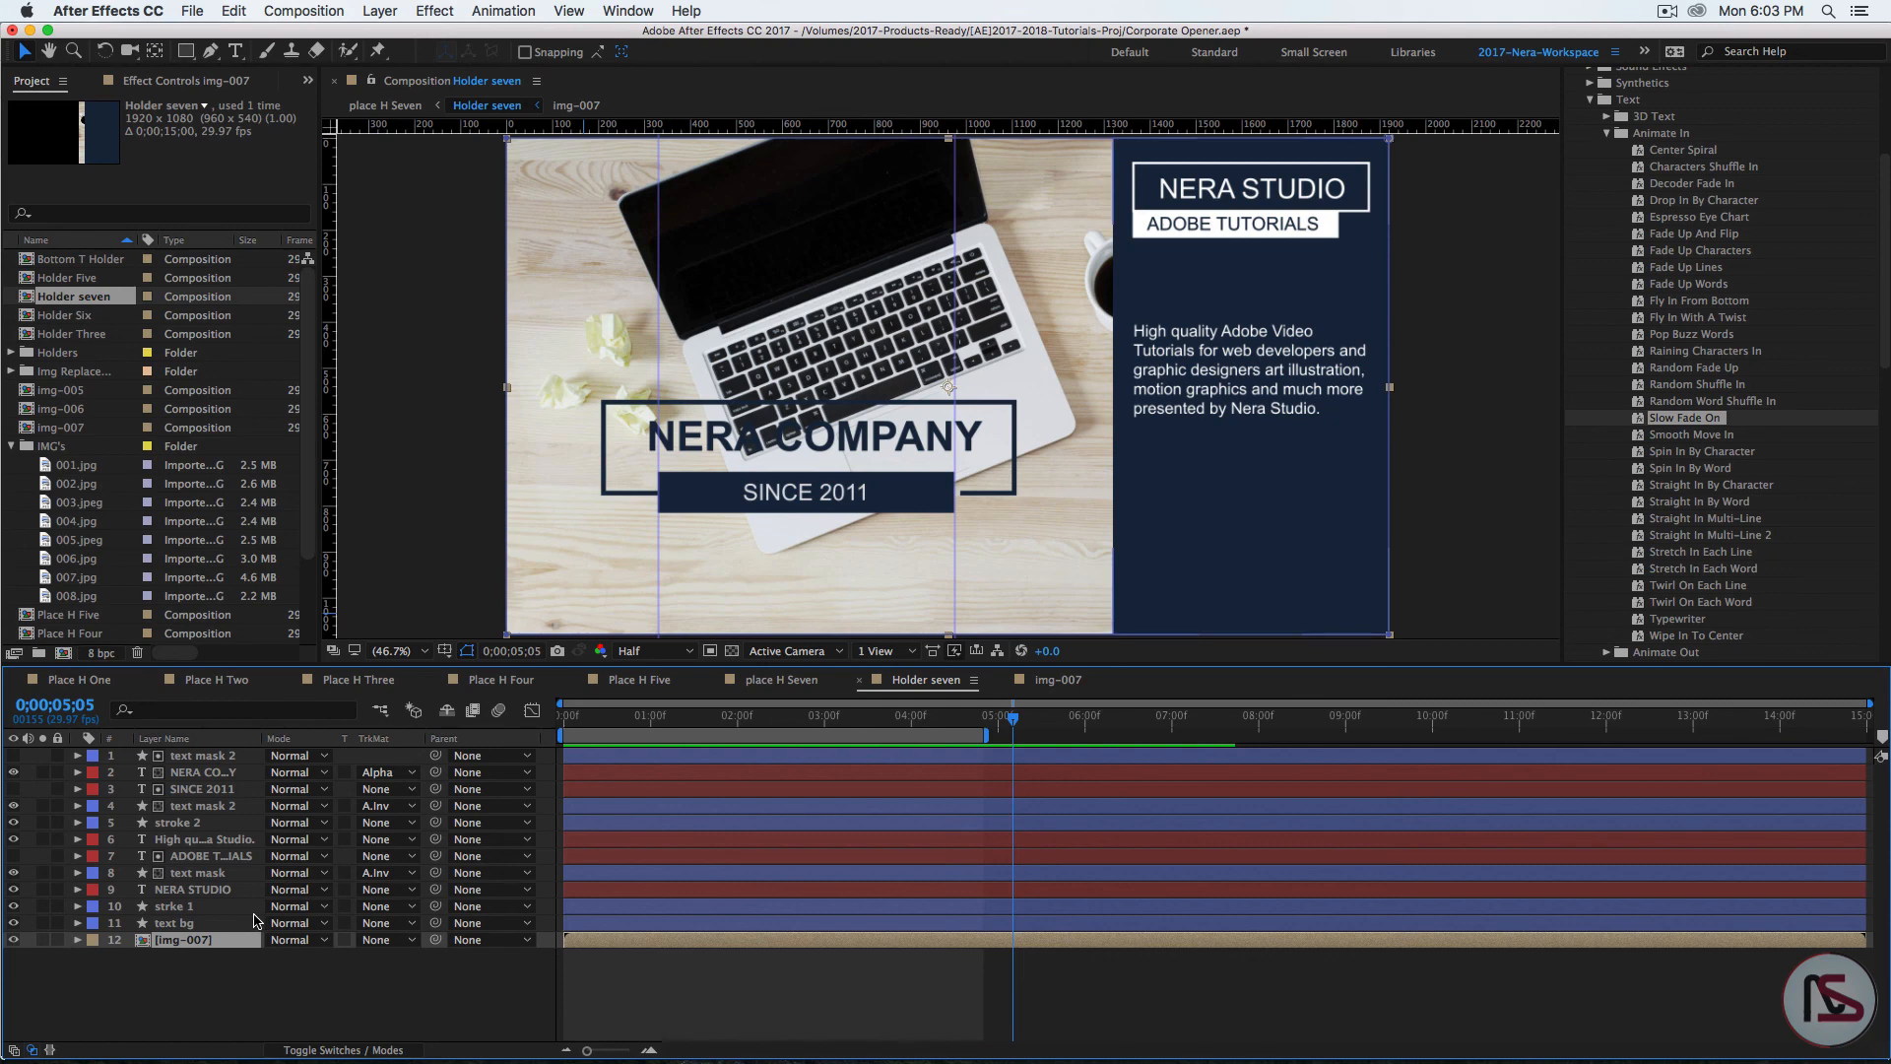
key(m)
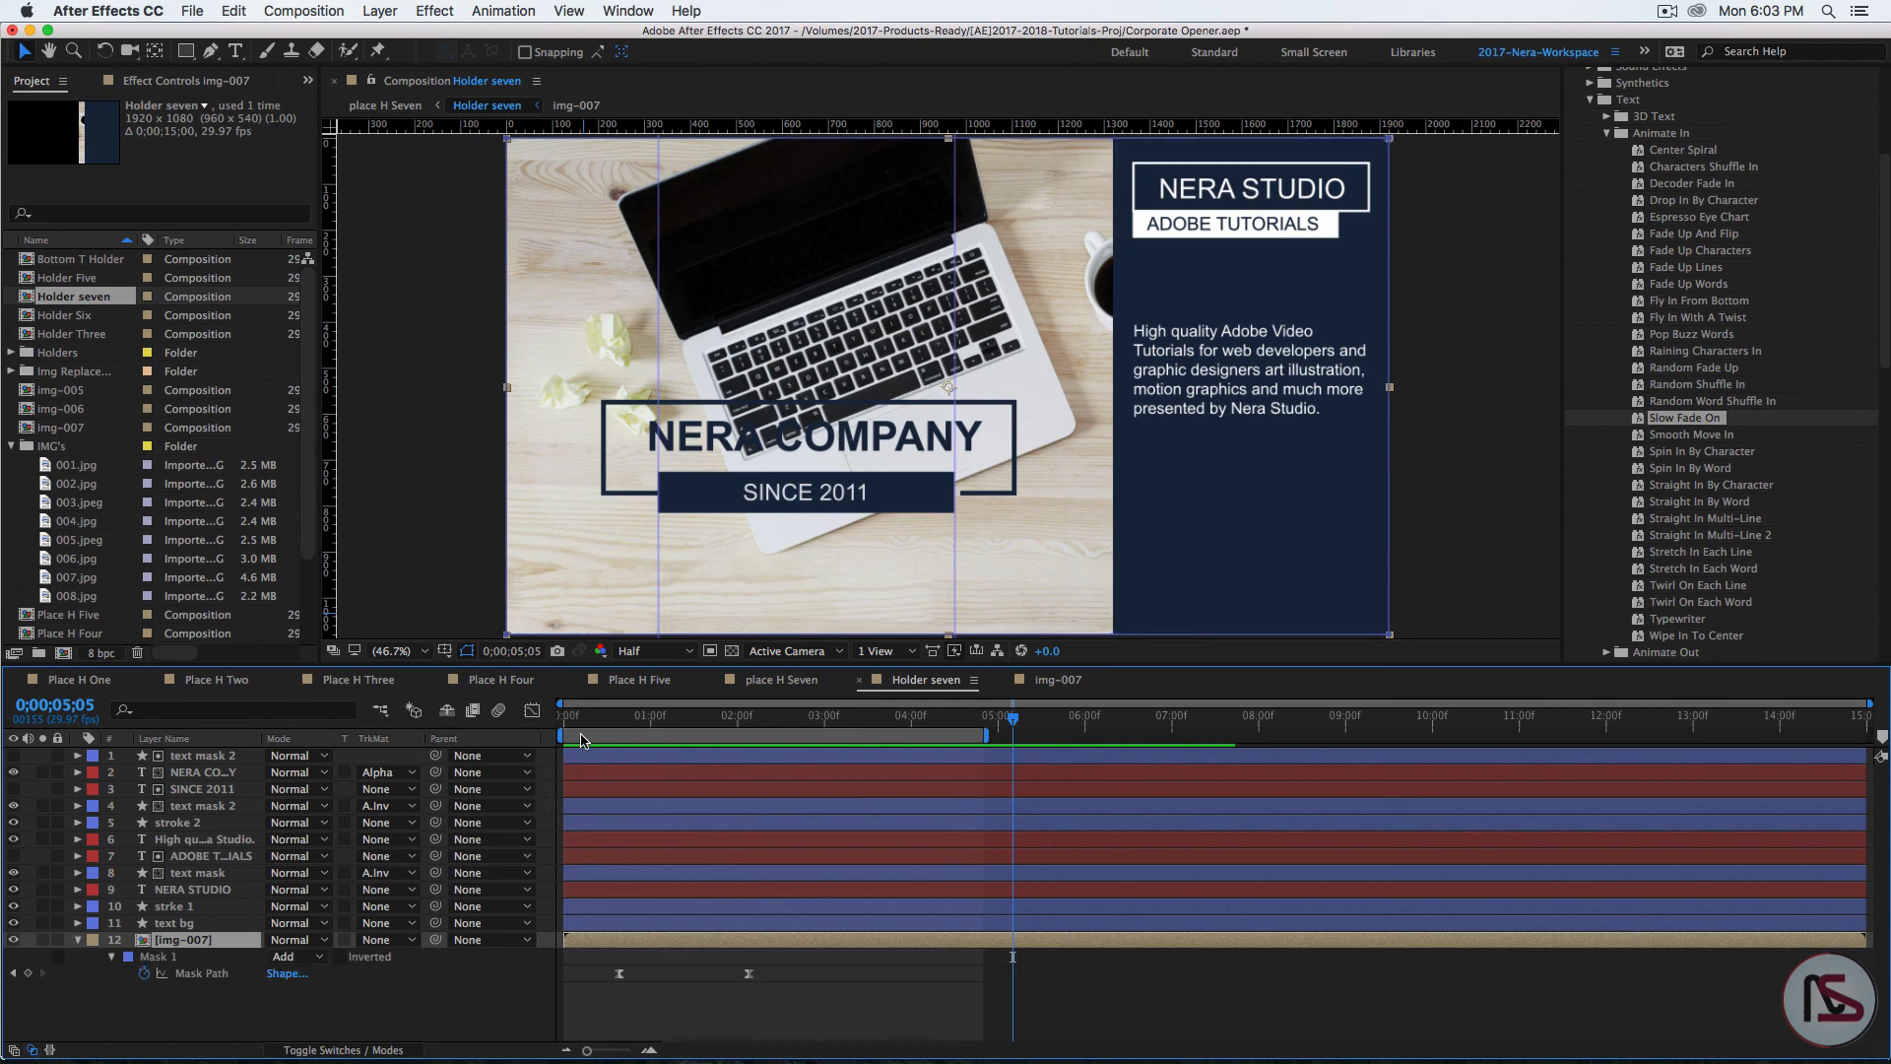
click(619, 741)
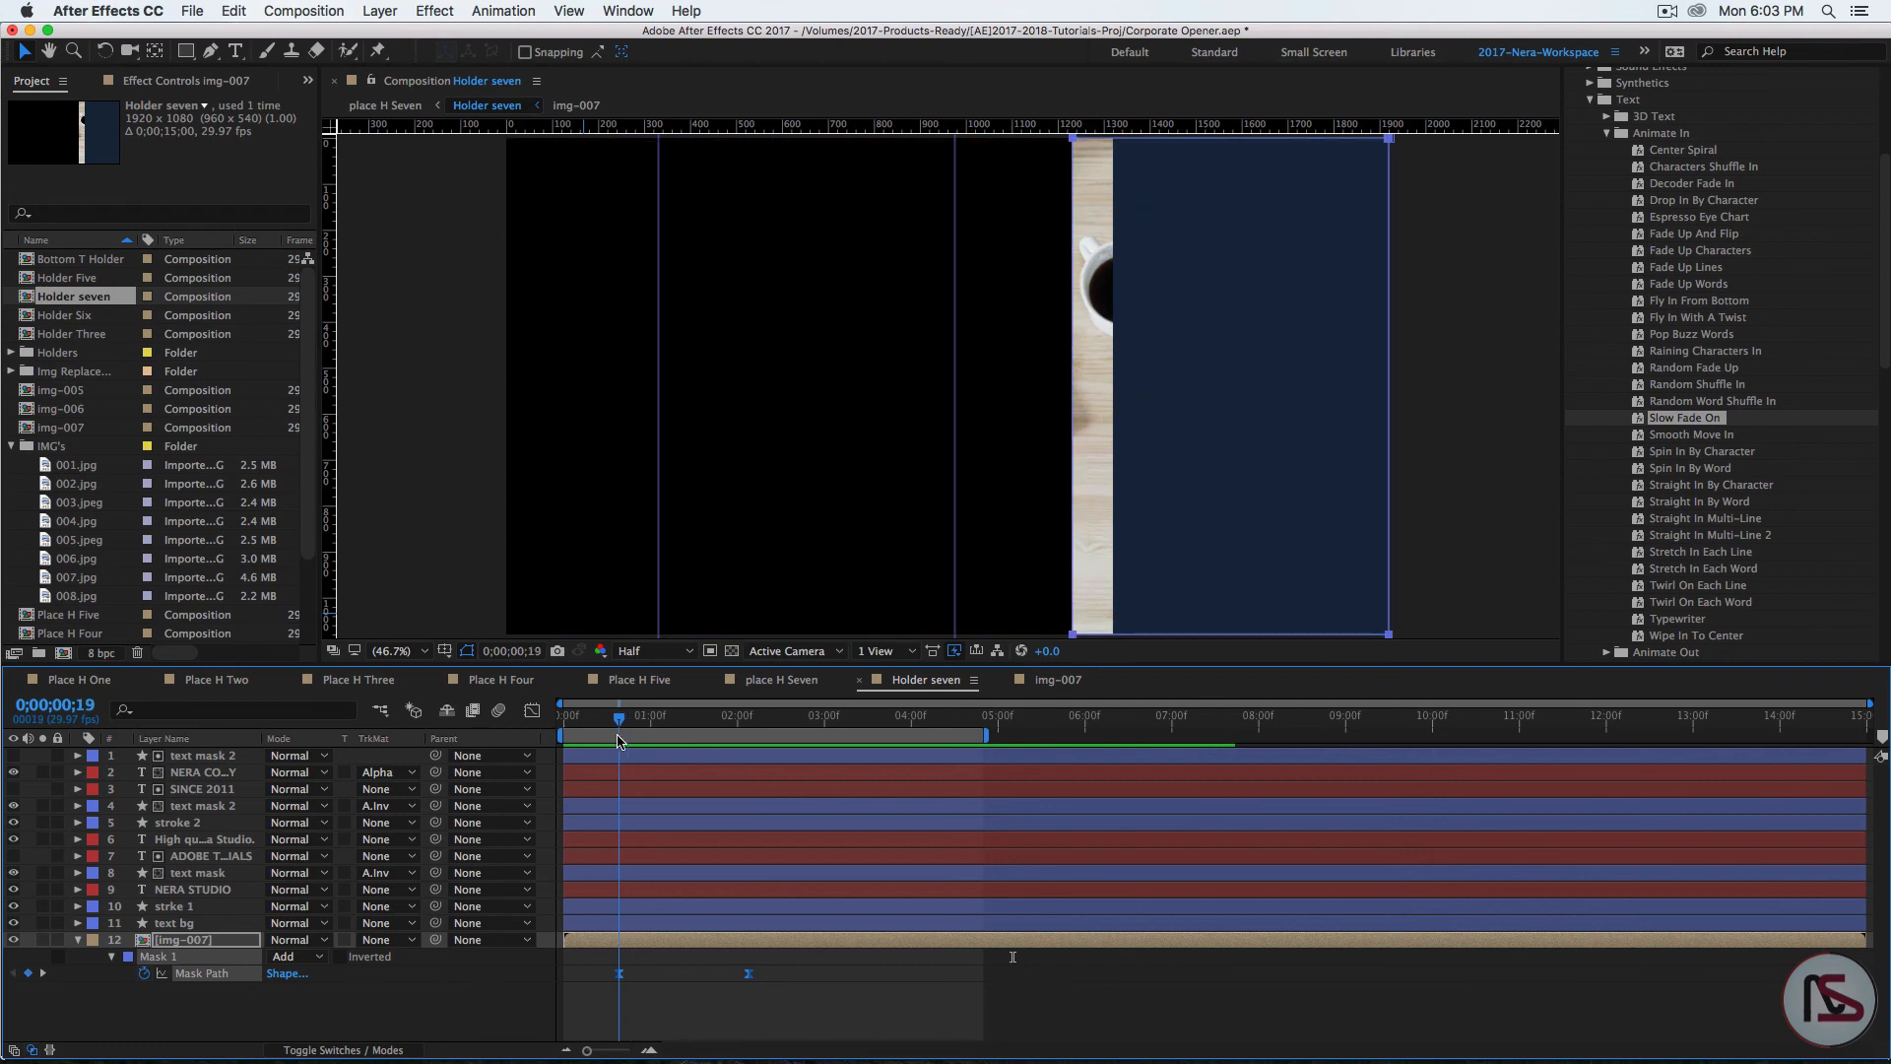
click(74, 706)
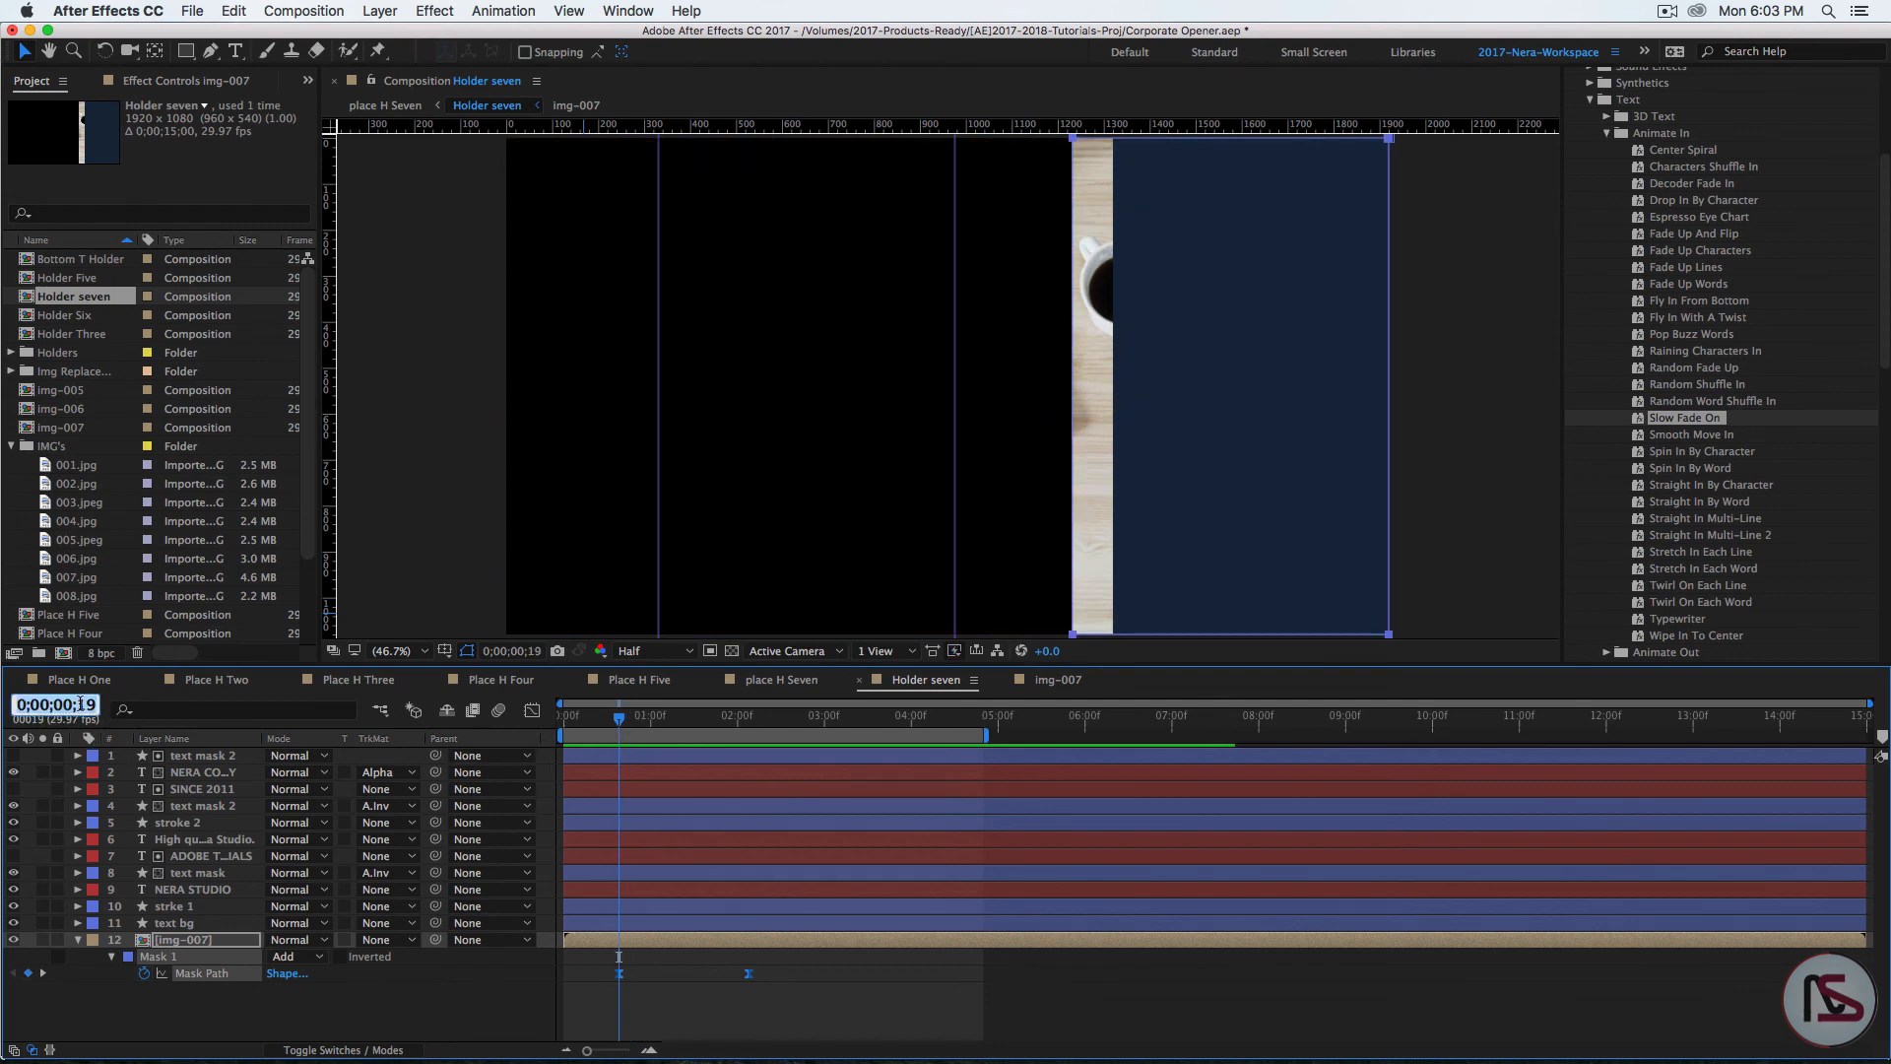
text(25)
key(Return)
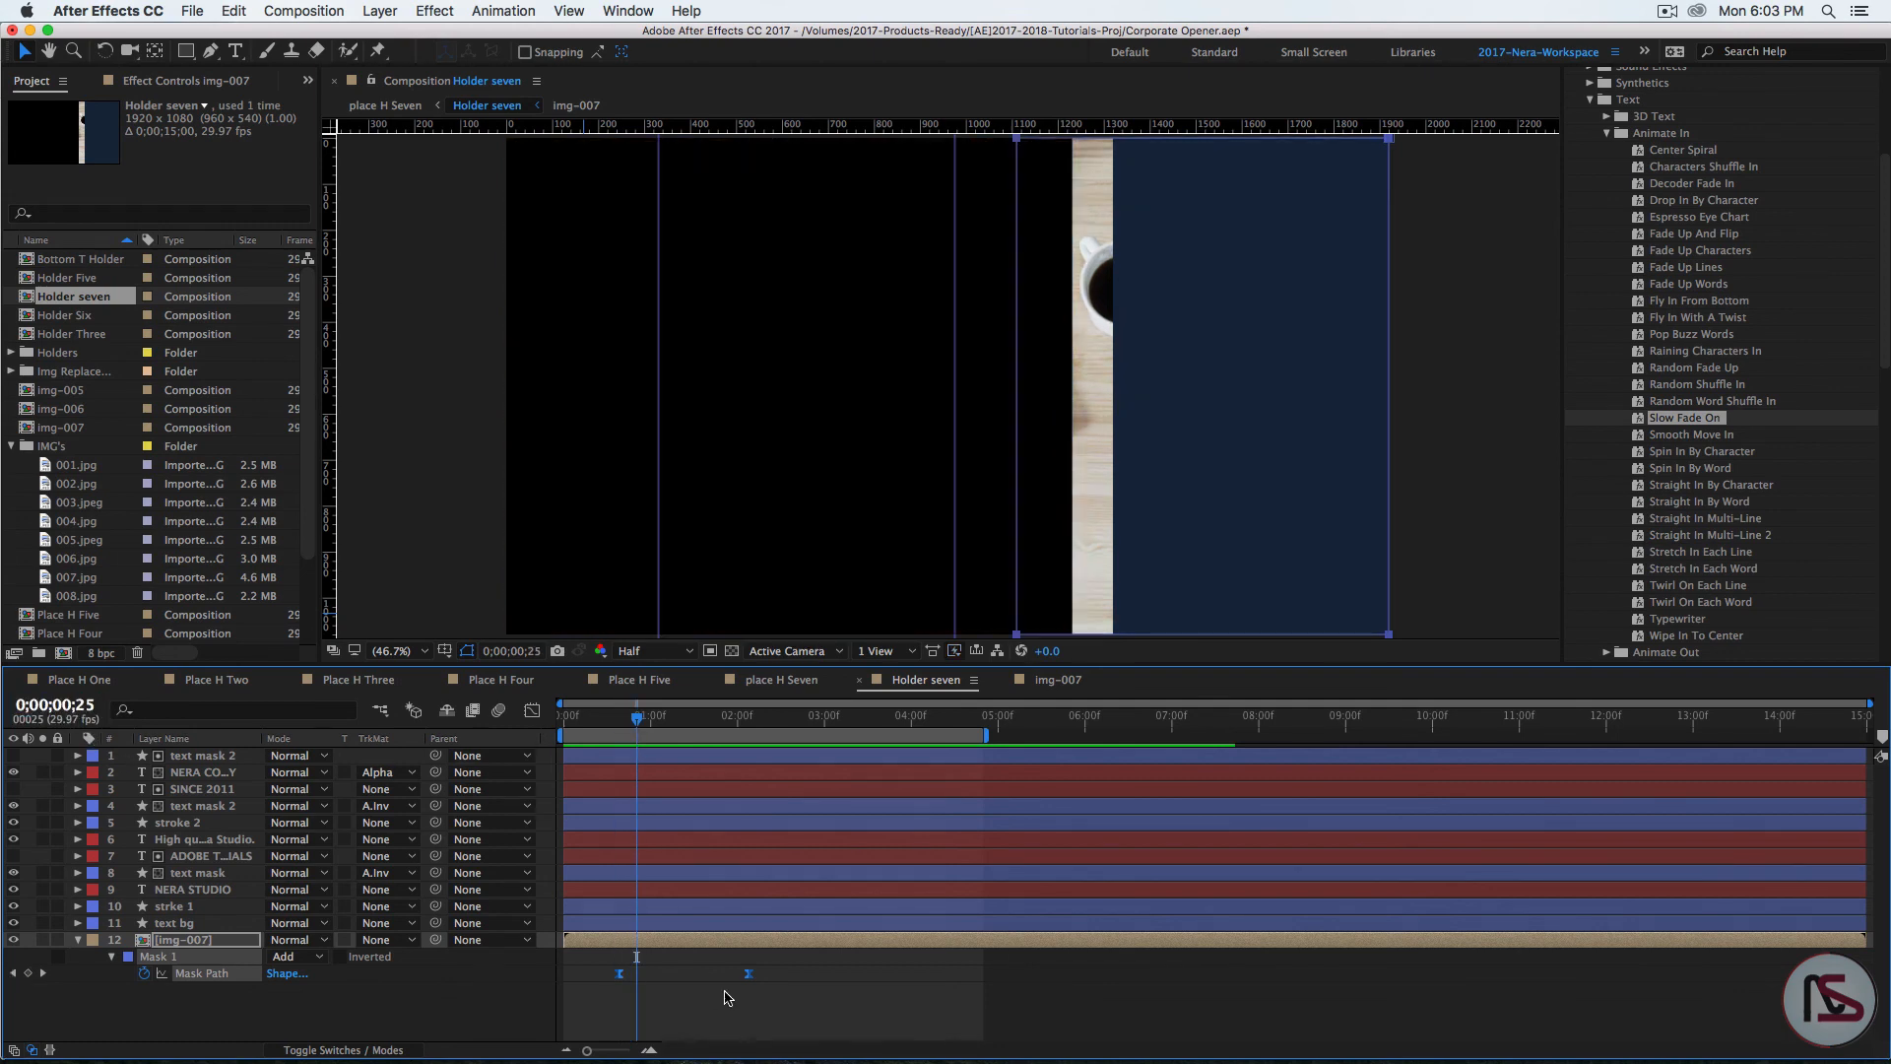
drag(818, 1003, 638, 974)
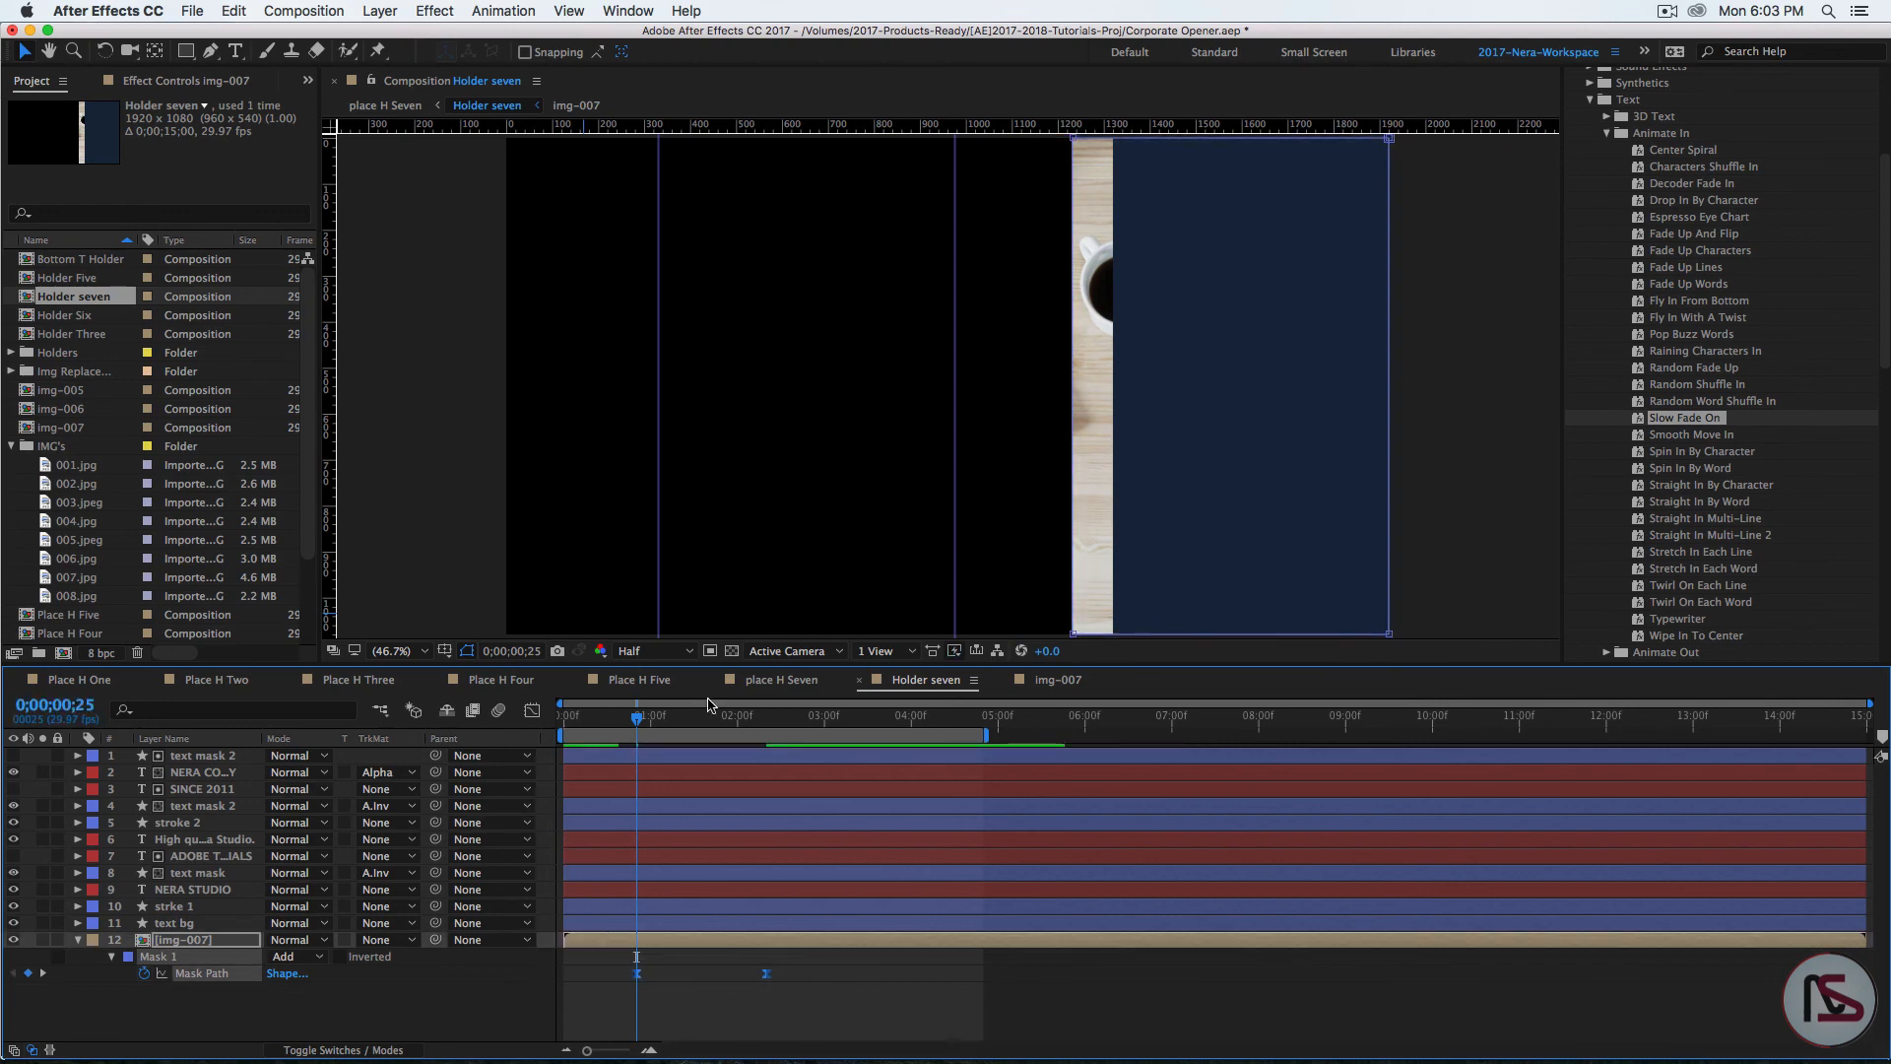
click(763, 684)
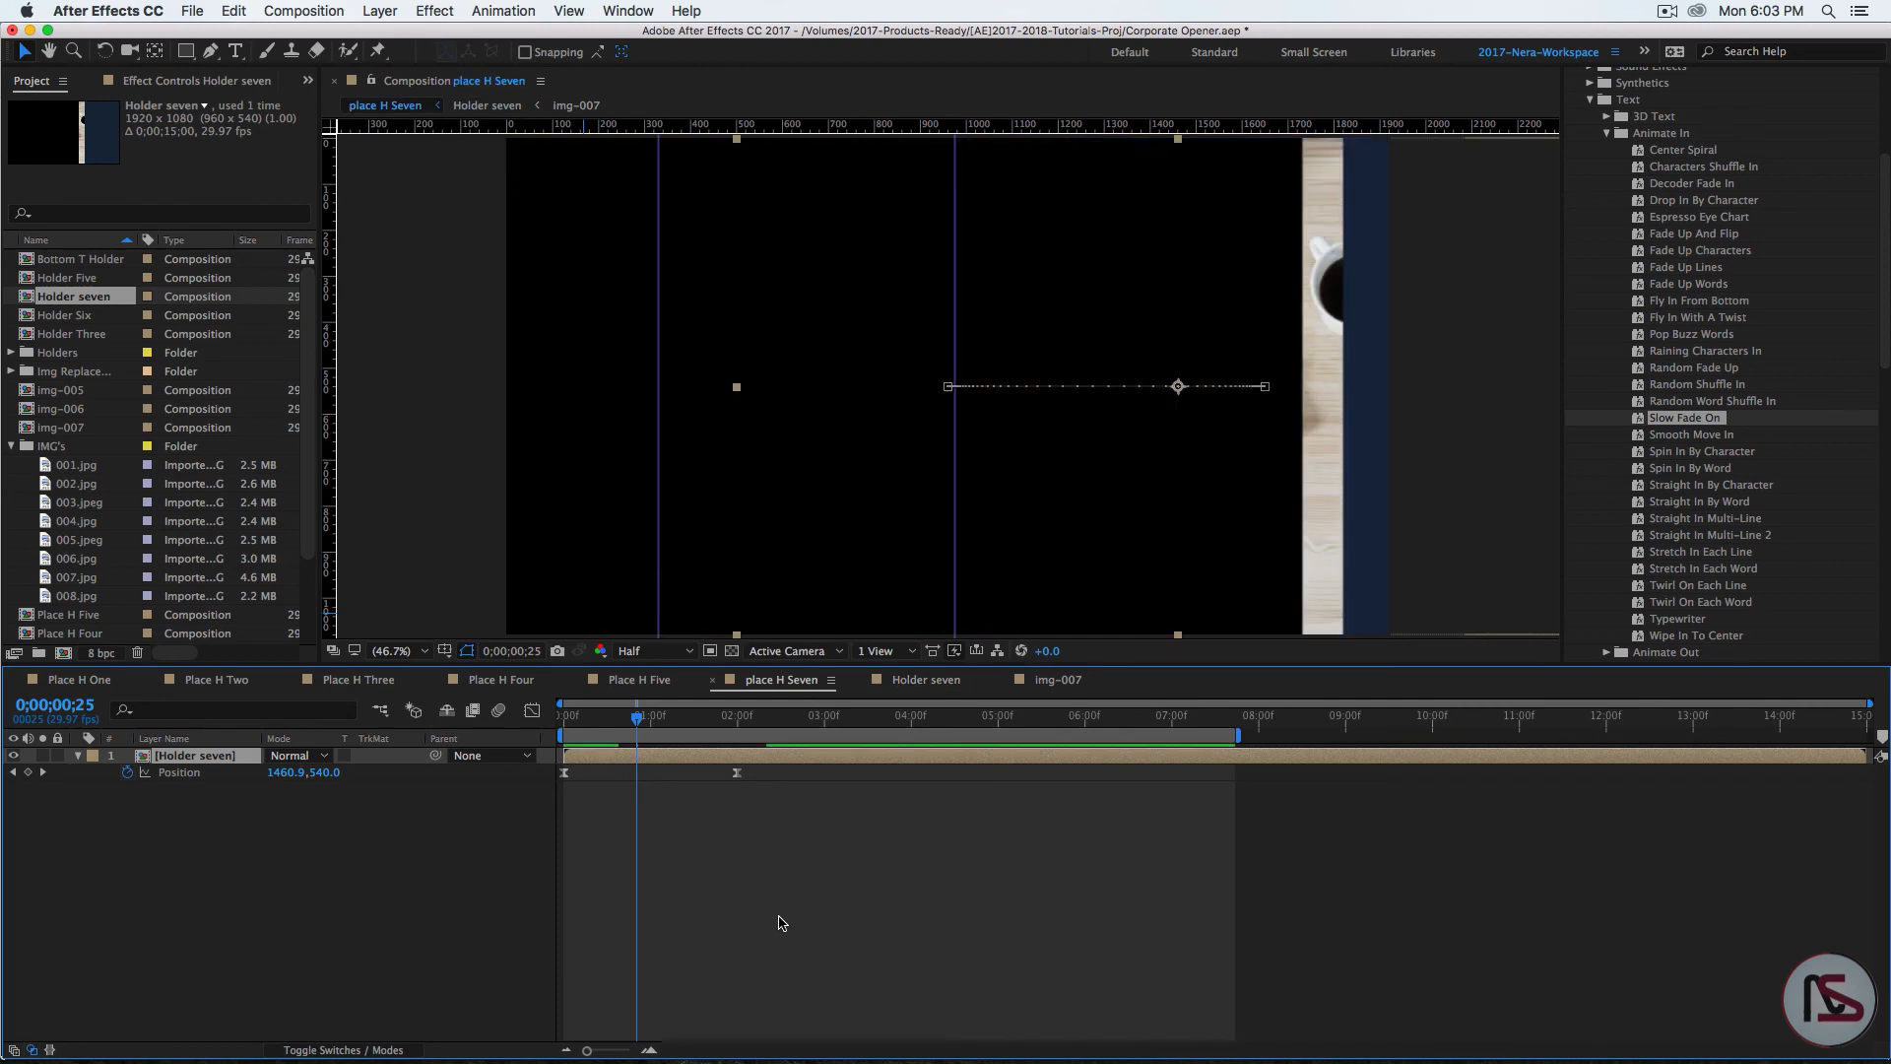
key(space)
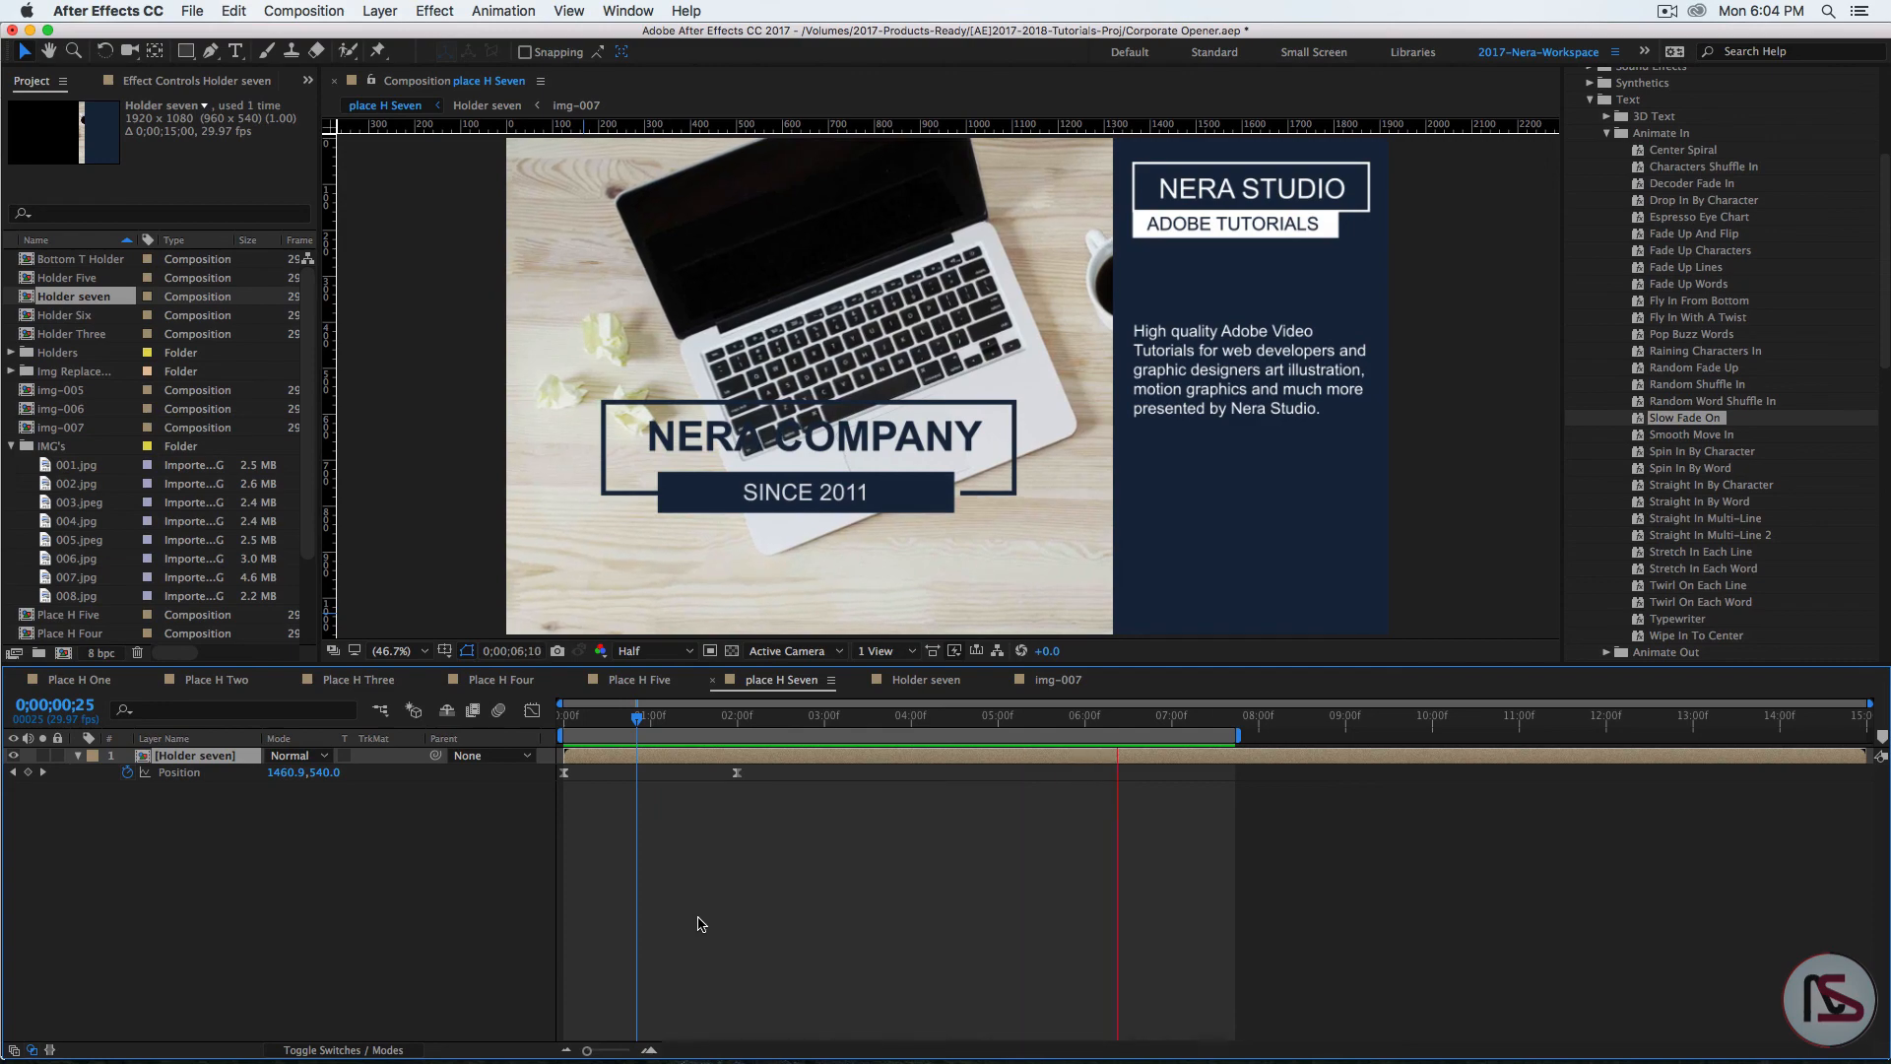
Step: Switch to Firefox, look over the Nera Studio YouTube channel and the asset previews on the Nera Studio website, and return to After Effects
mouse_move(1027, 1060)
click(1081, 995)
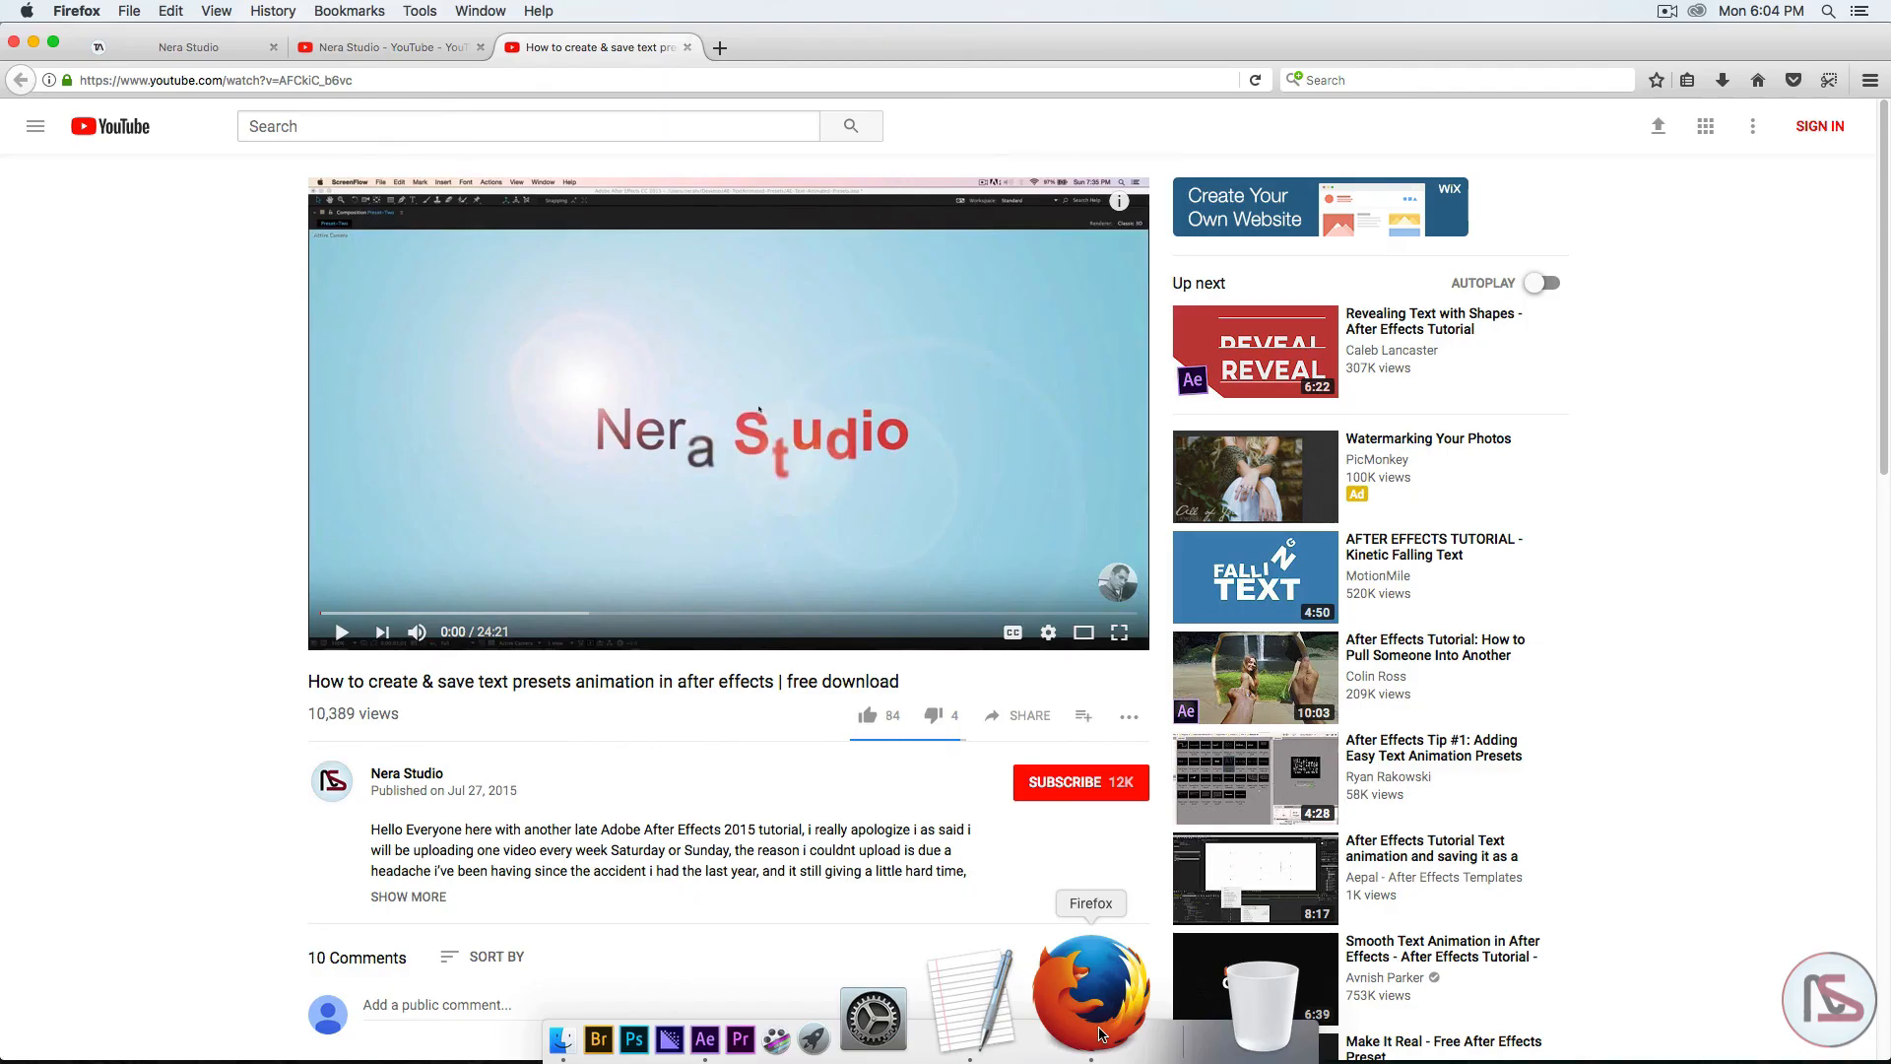
click(352, 47)
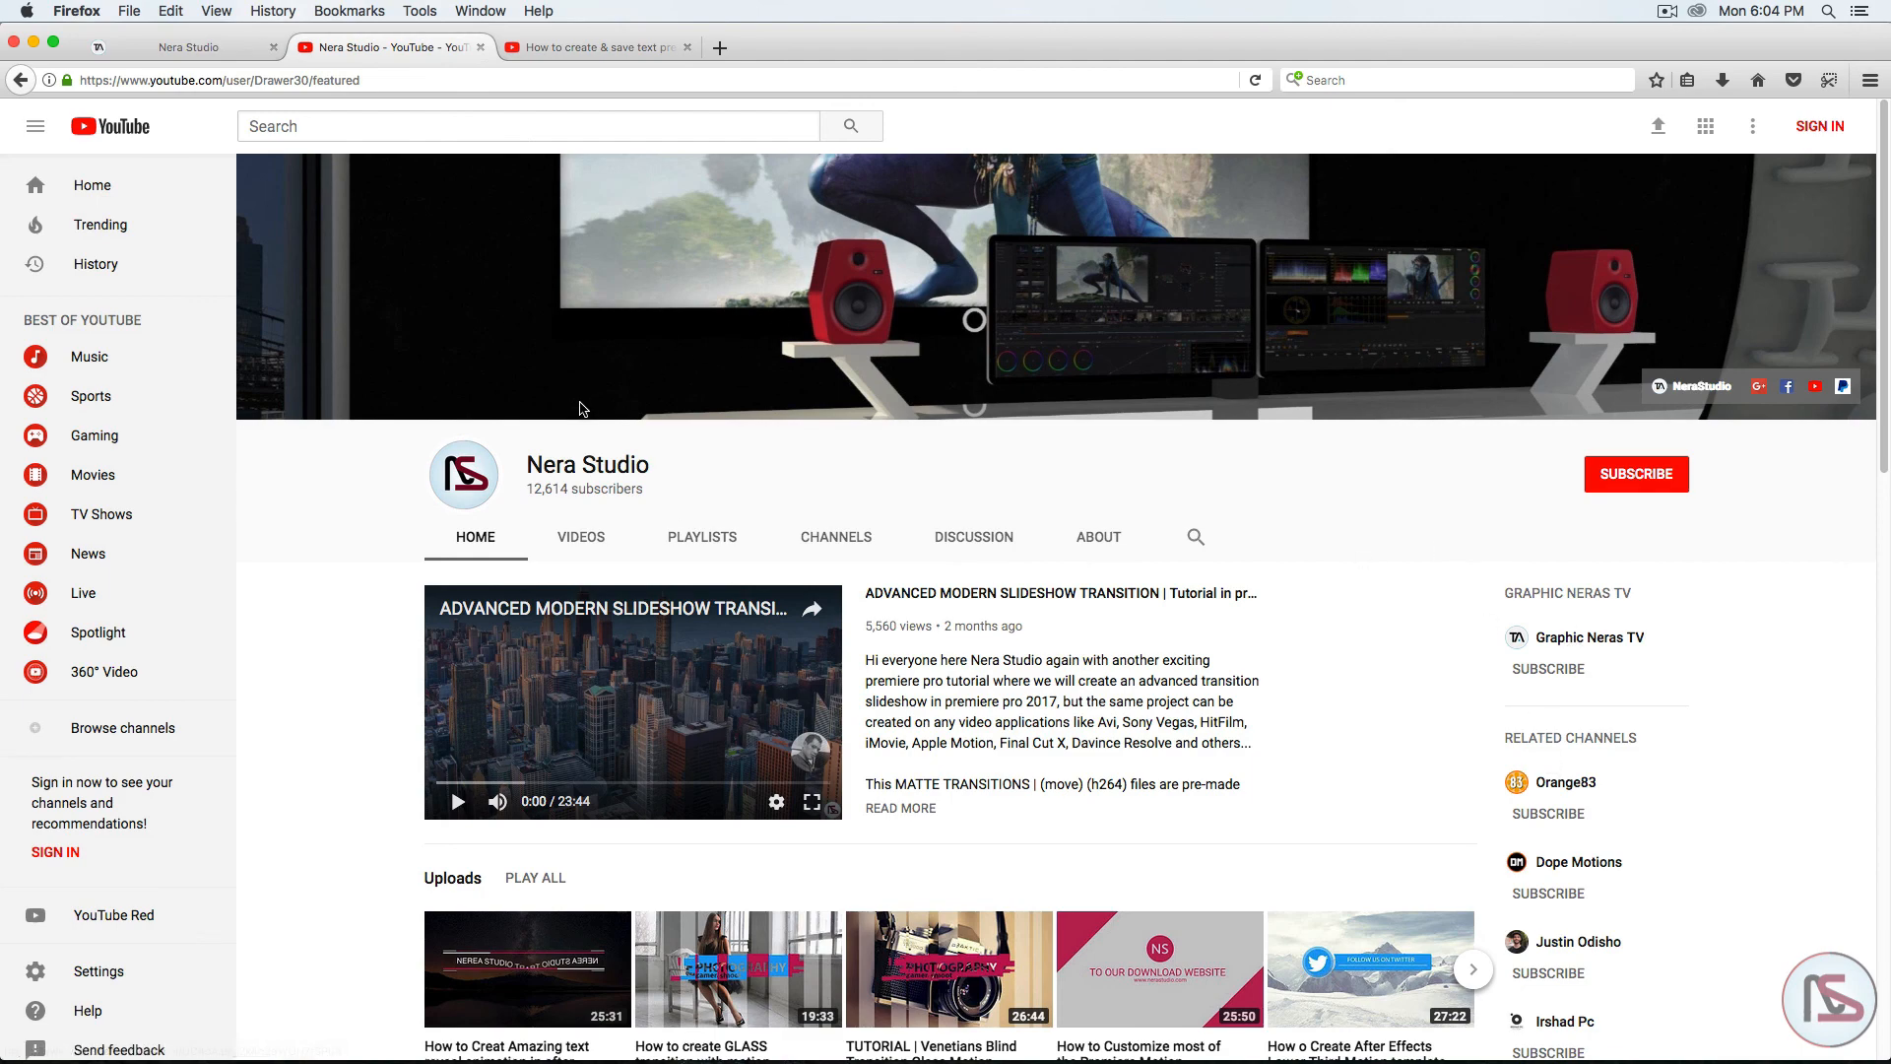
key(ctrl+shift+Tab)
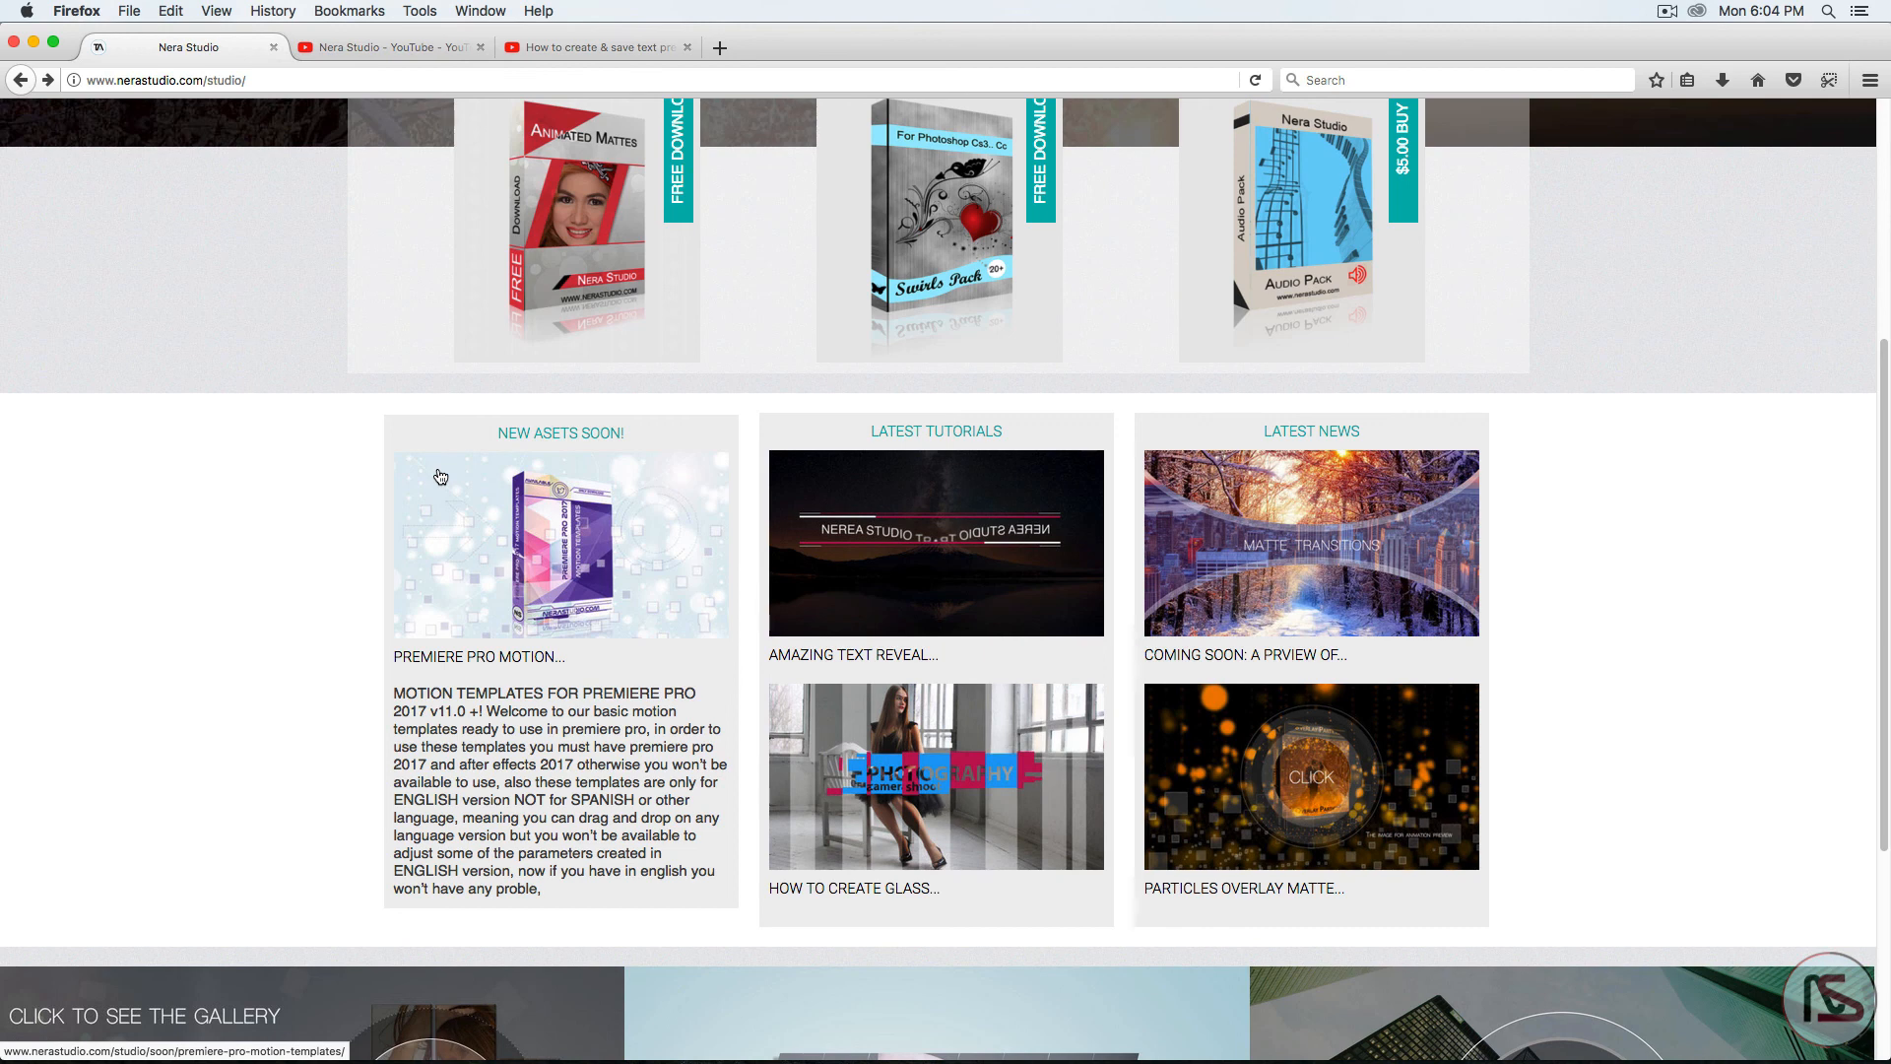
scroll(440, 477, up, 2)
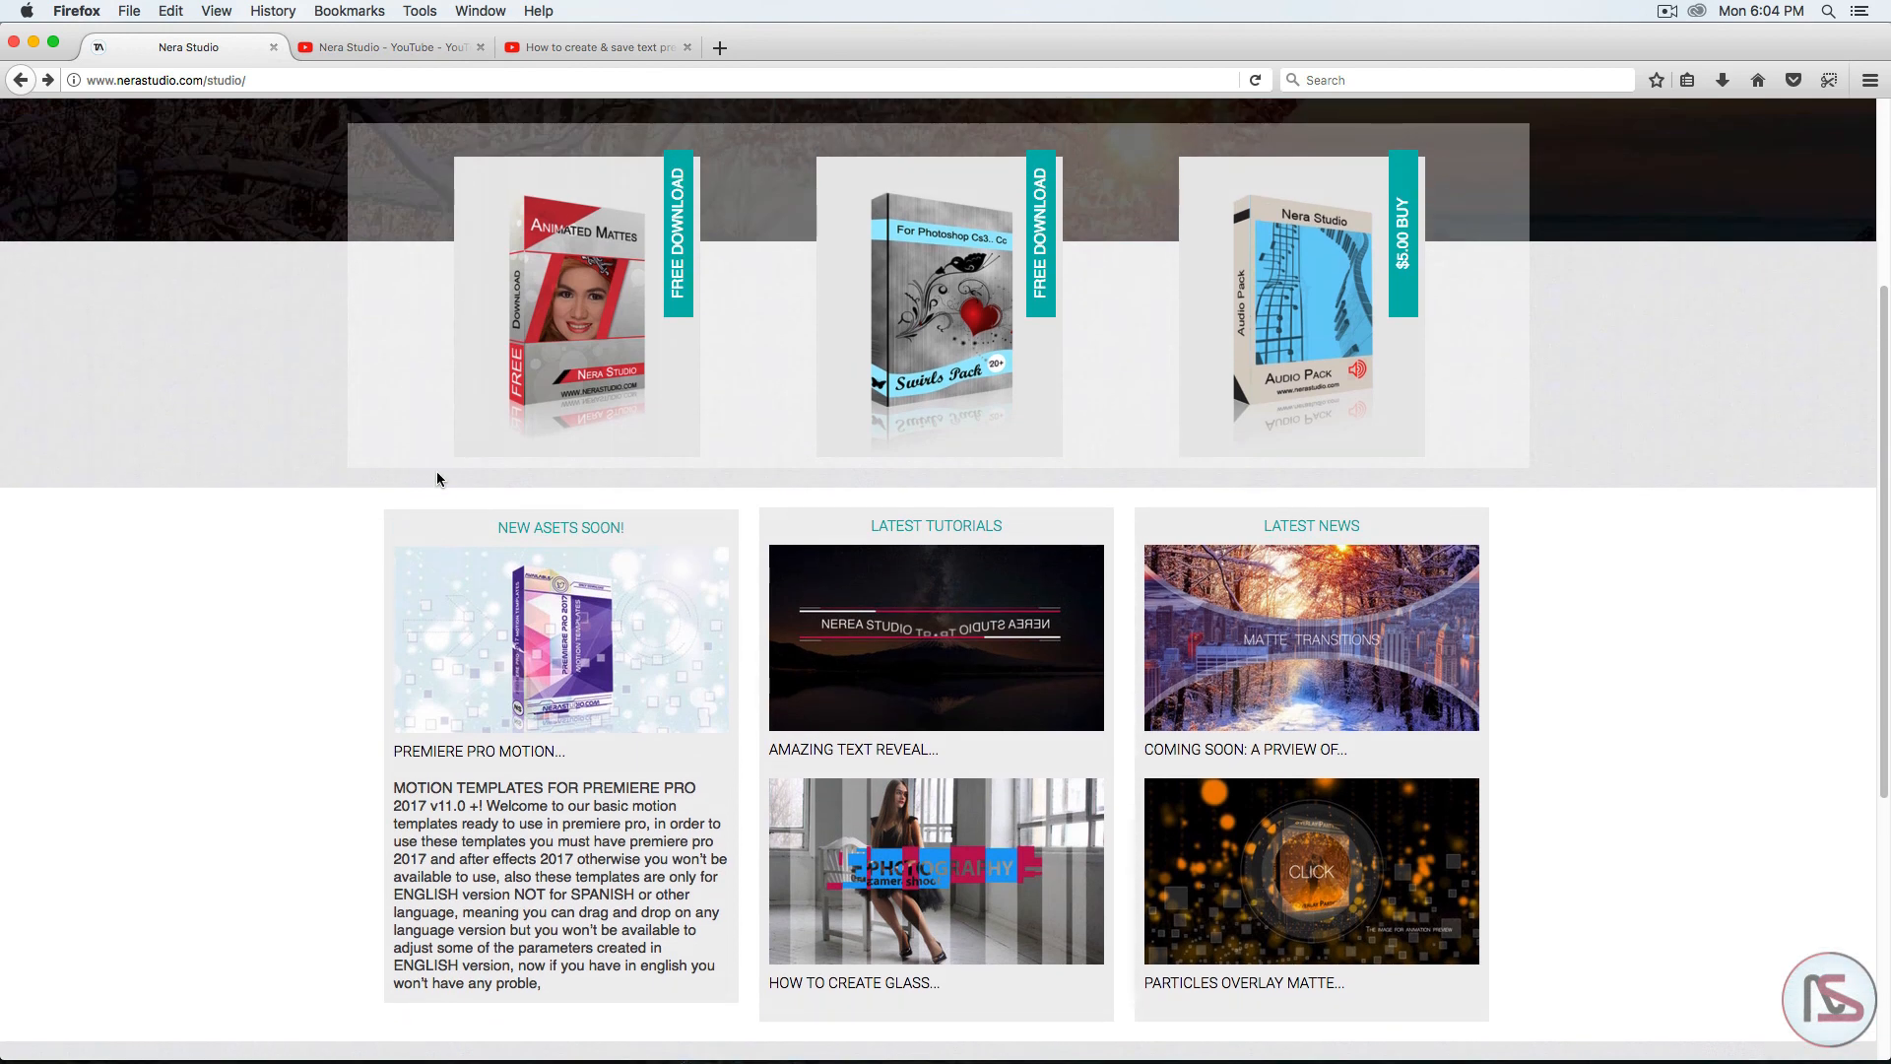
scroll(437, 478, up, 3)
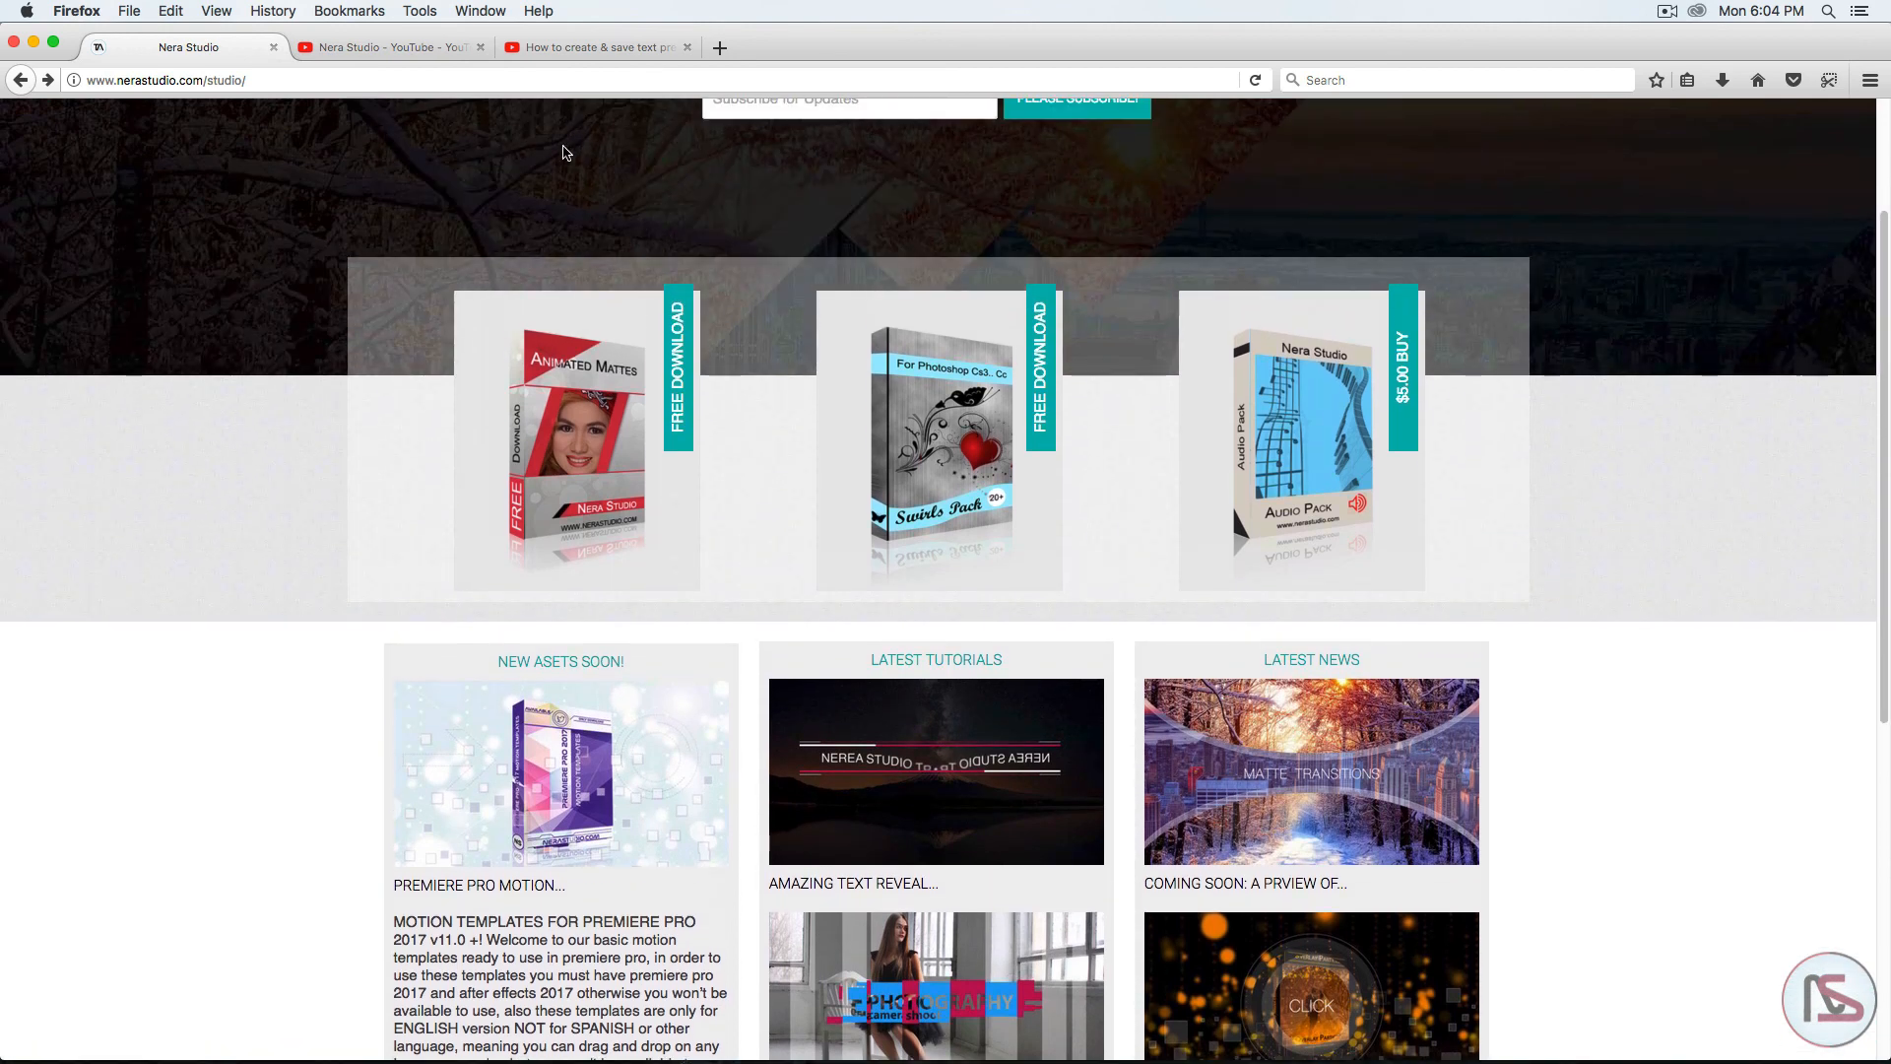
scroll(756, 910, up, 1)
mouse_move(965, 1059)
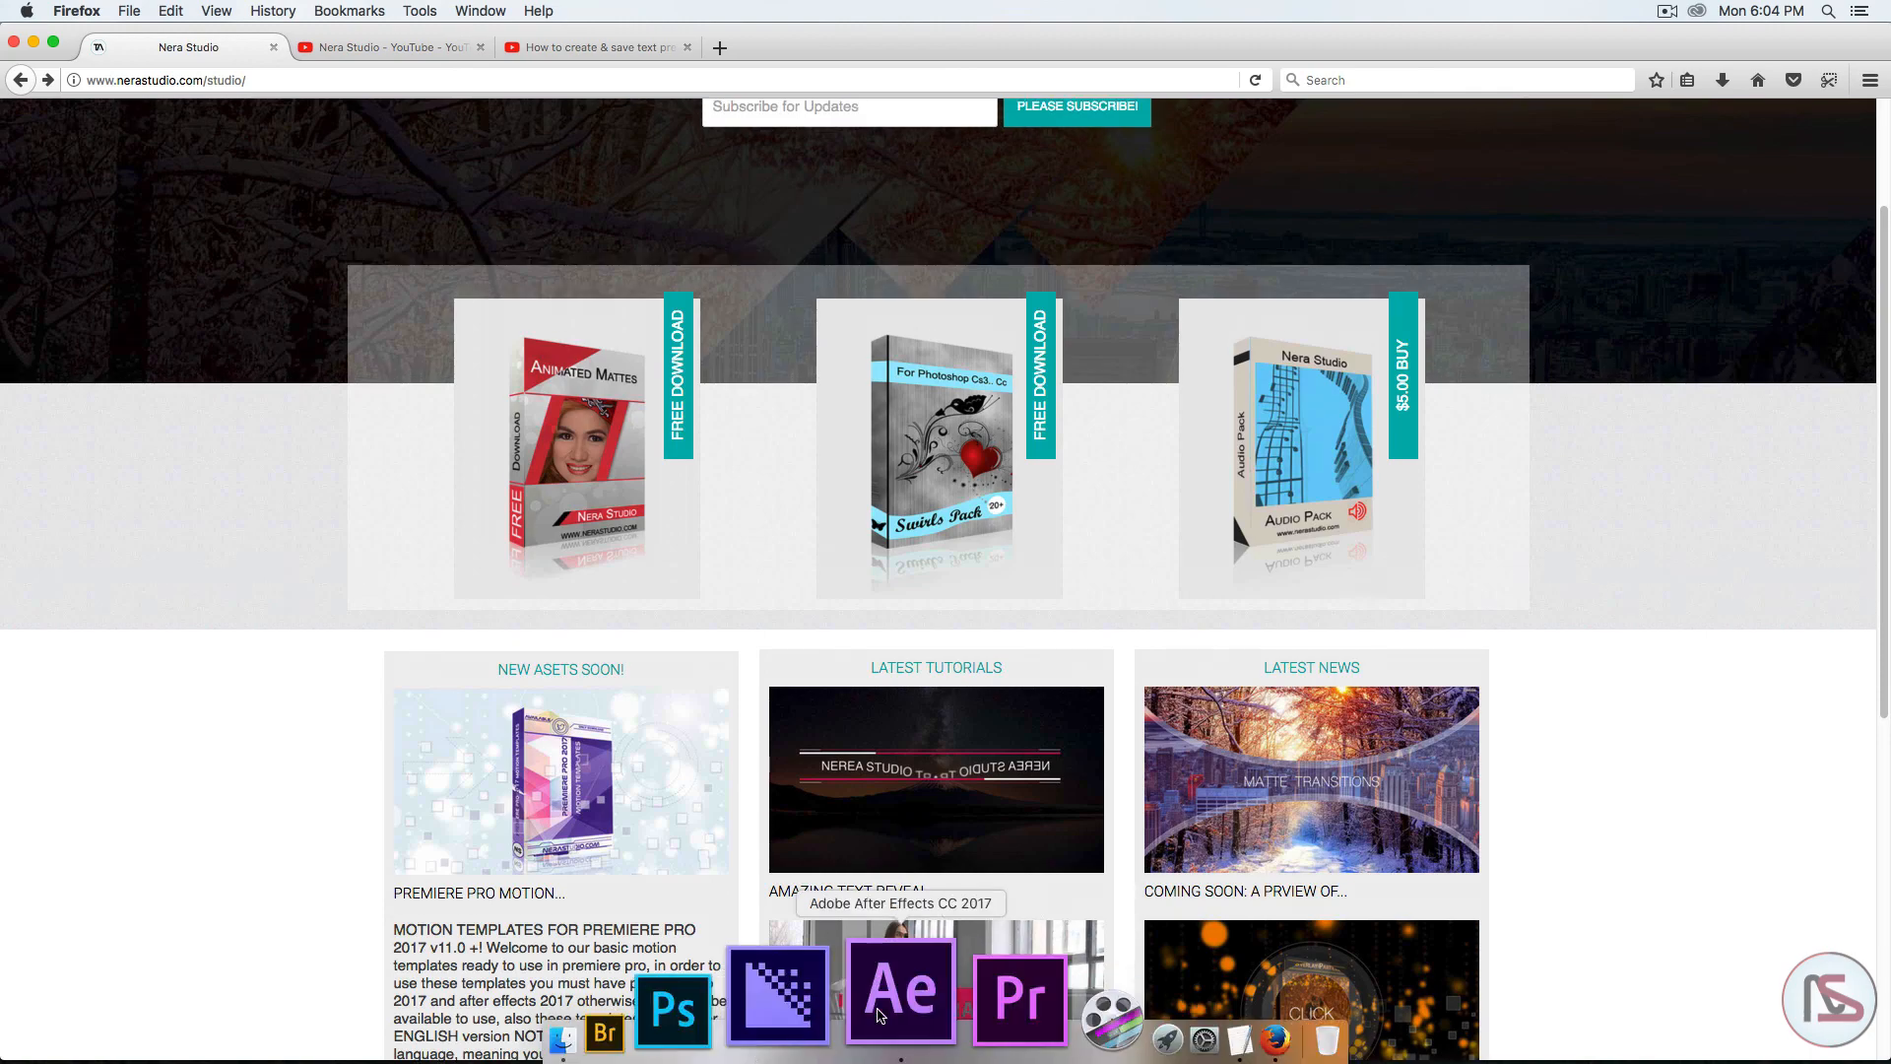
click(877, 1014)
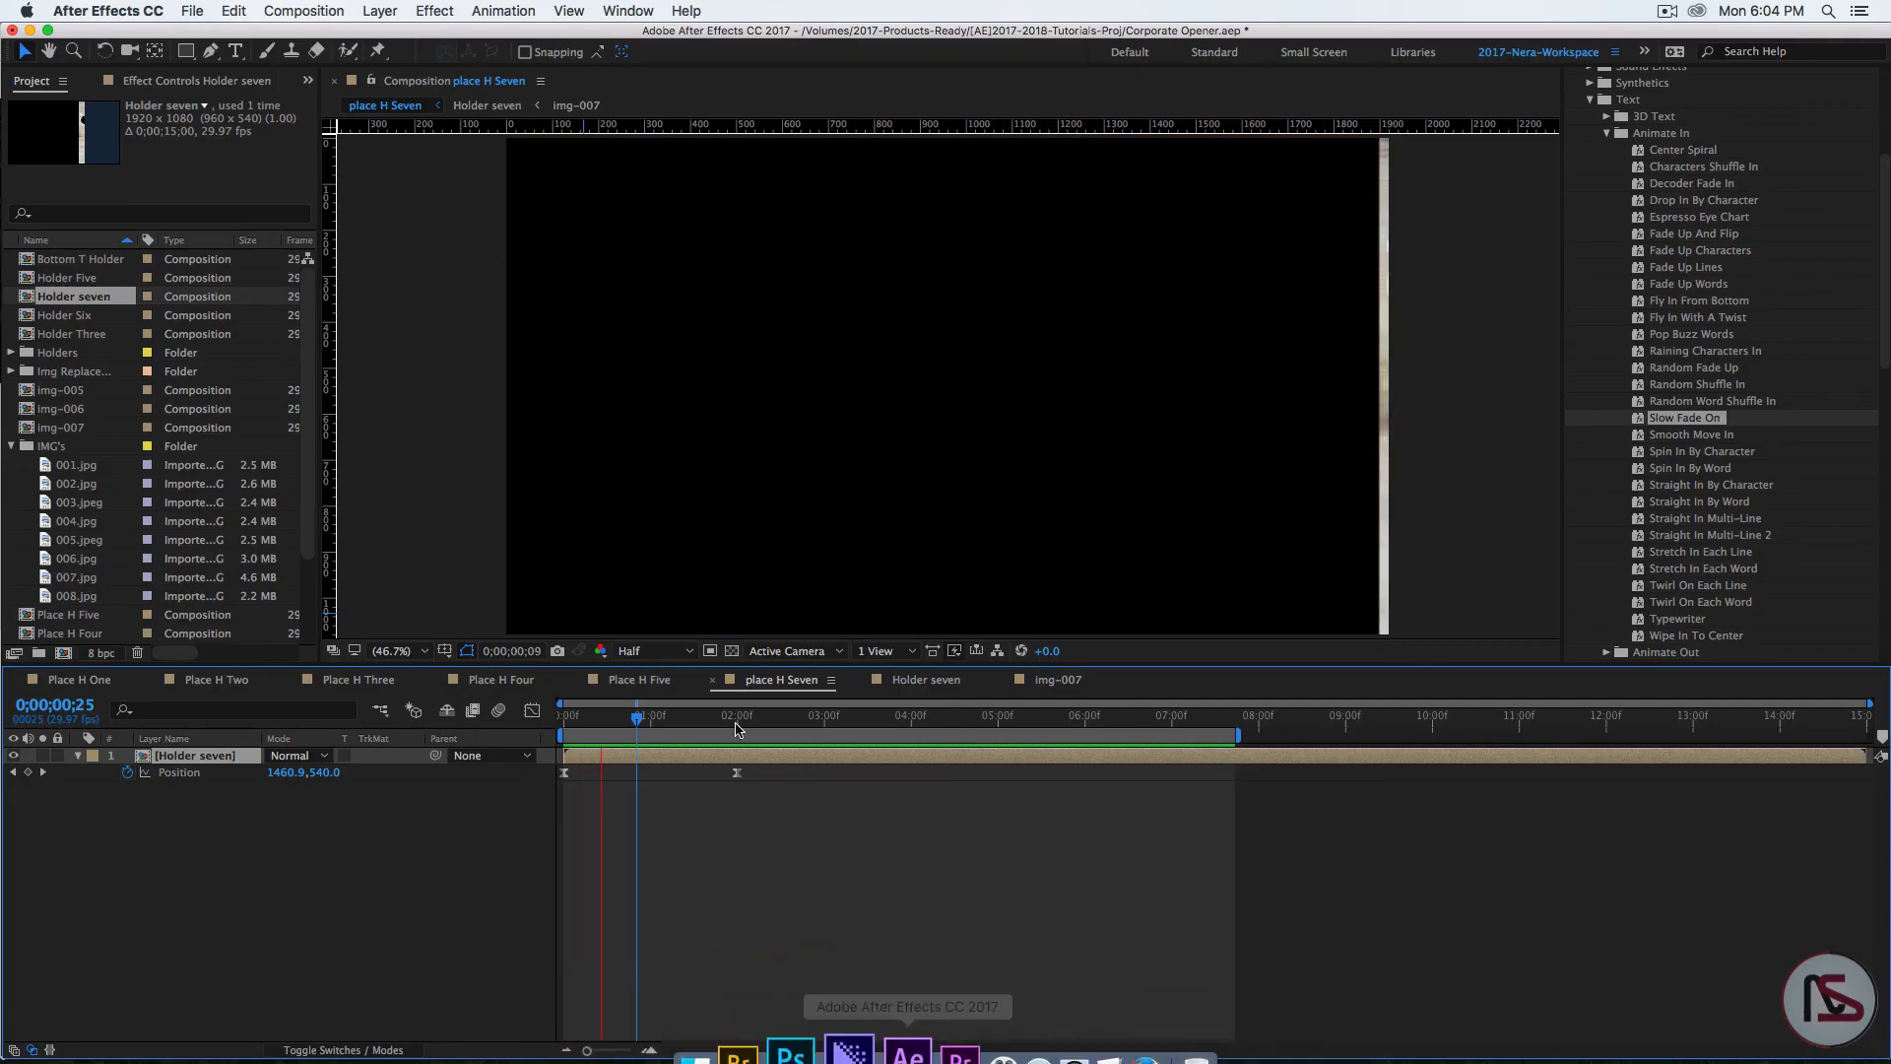